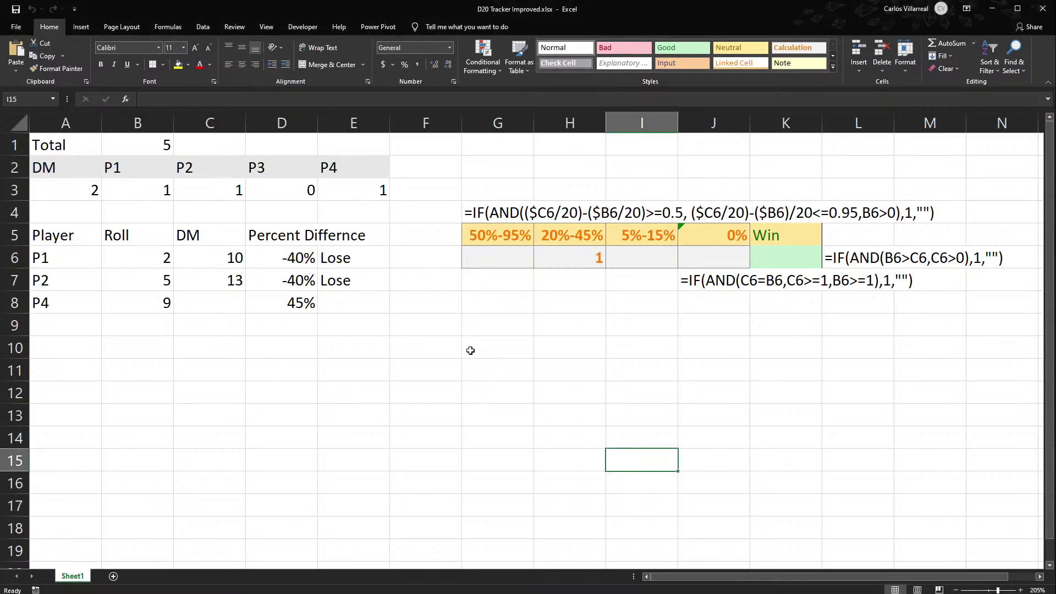
{"action": "left_click", "coordinate": [439, 338]}
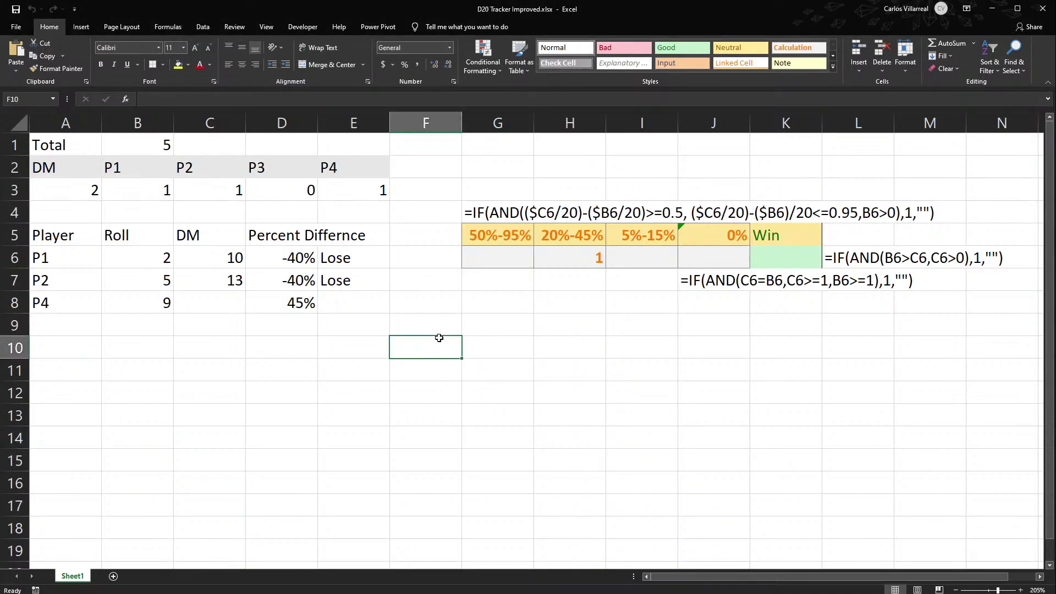
{"action": "left_click_drag", "start_coordinate": [439, 338], "coordinate": [417, 235]}
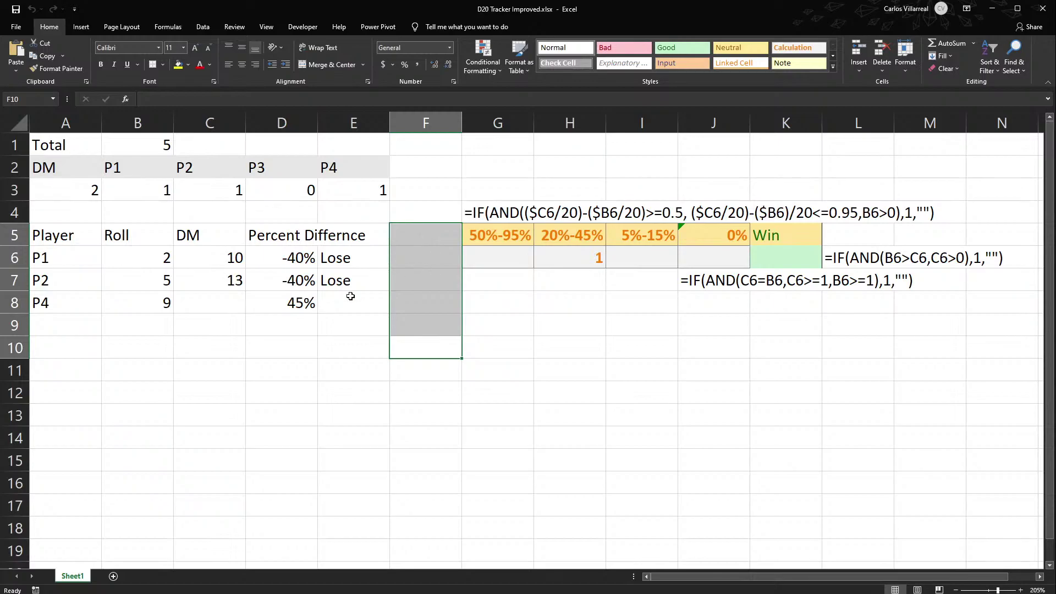
{"action": "left_click", "coordinate": [367, 326]}
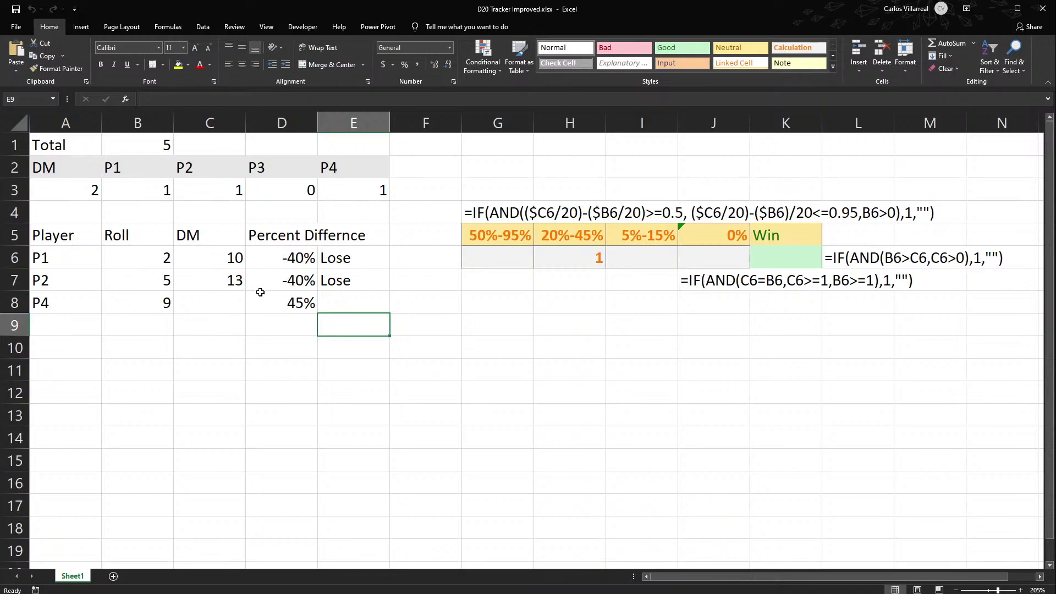
{"action": "left_click", "coordinate": [295, 256]}
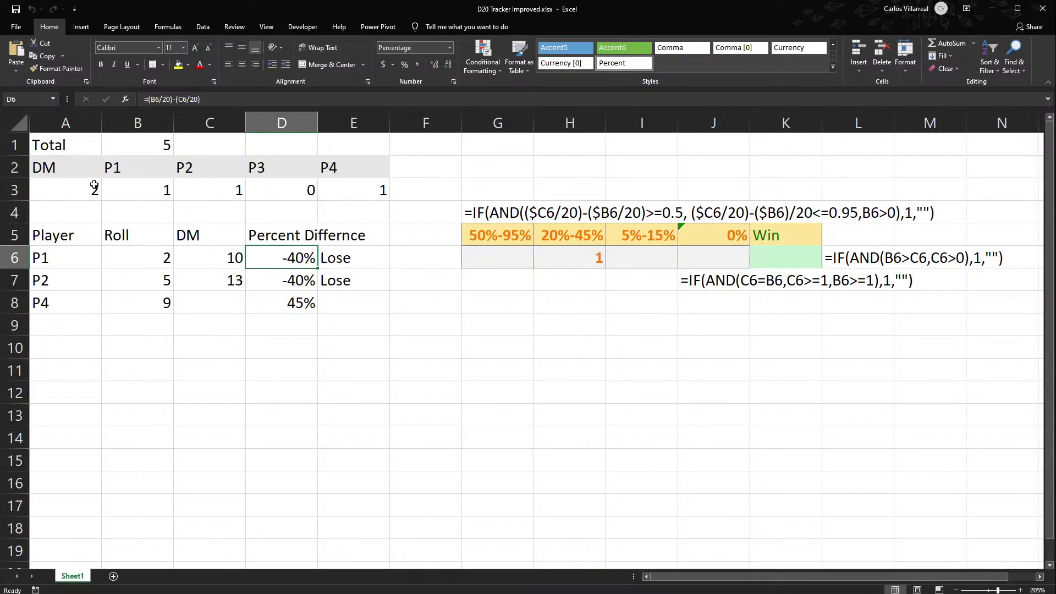
Change the DM count formula in A3 to cover the whole column with =COUNT(C:C).
{"action": "left_click", "coordinate": [68, 185]}
{"action": "double_click", "coordinate": [68, 185]}
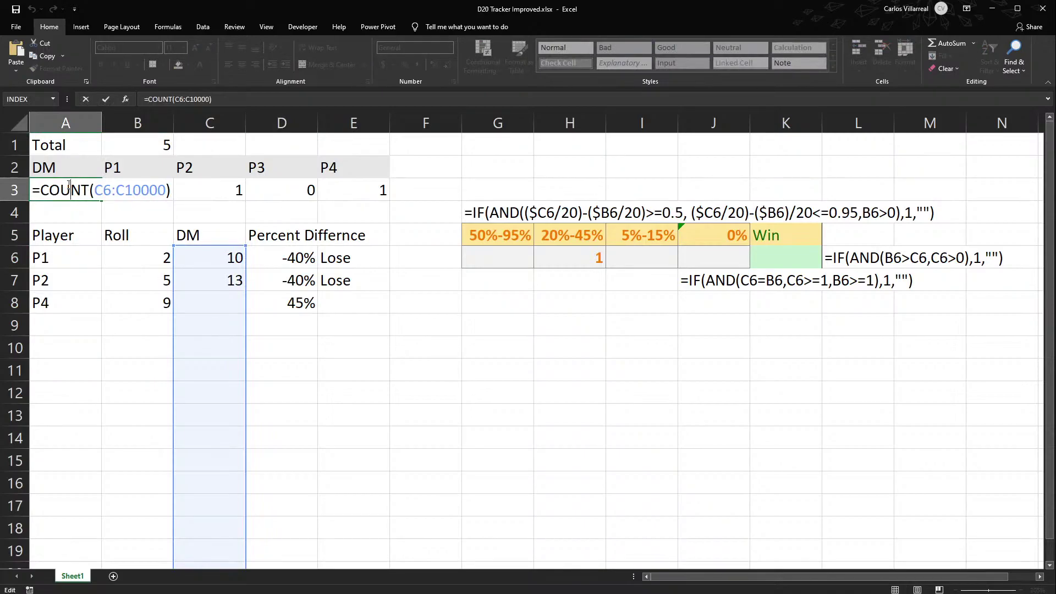
{"action": "key", "text": "Return"}
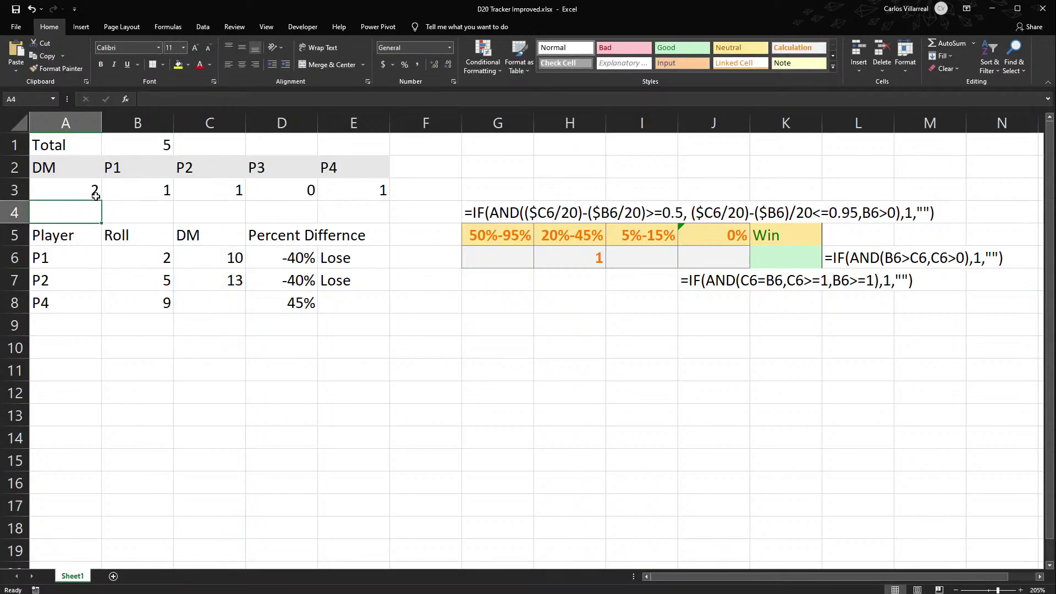
{"action": "double_click", "coordinate": [95, 196]}
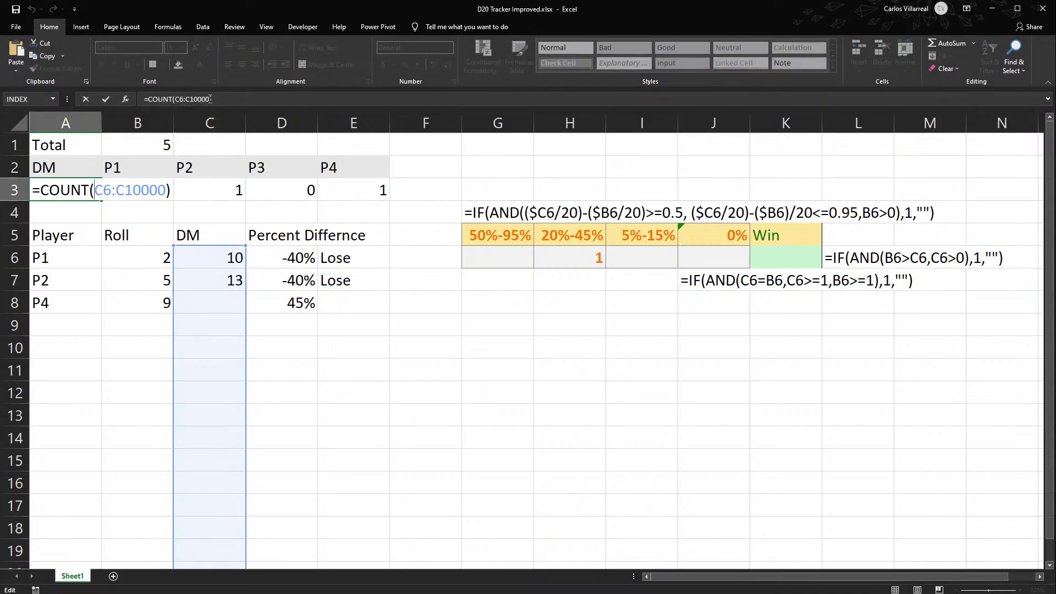
{"action": "left_click", "coordinate": [177, 99]}
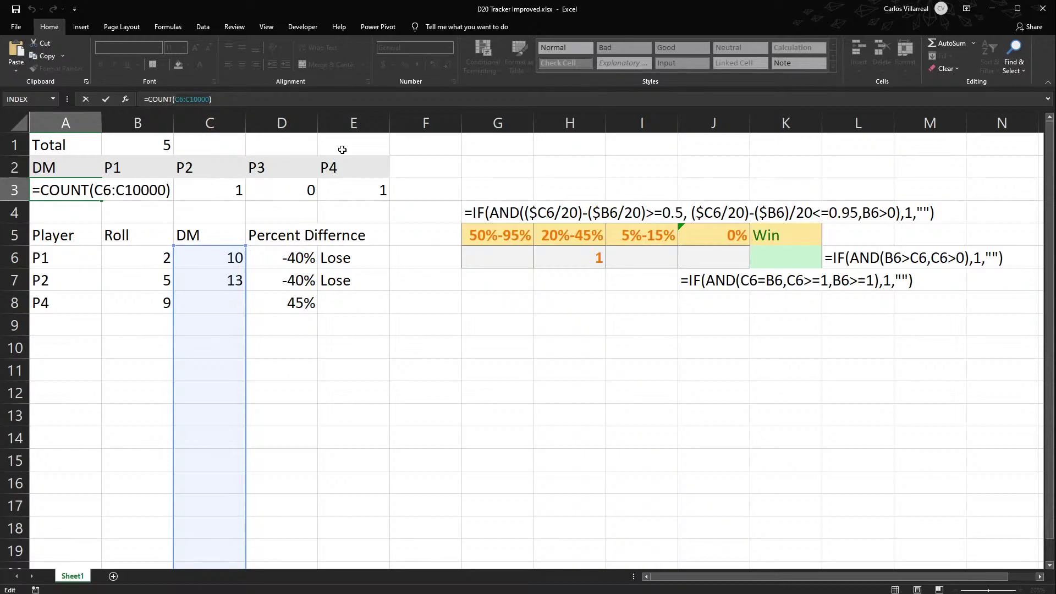
{"action": "type", "text": "C:C"}
{"action": "key", "text": "ctrl+Return"}
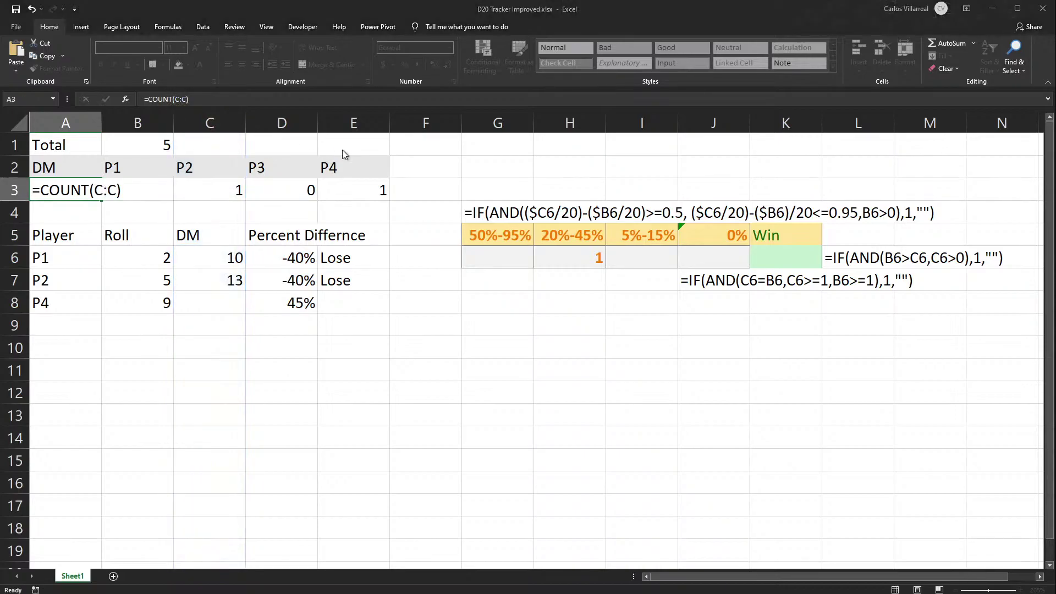
{"action": "key", "text": "Return"}
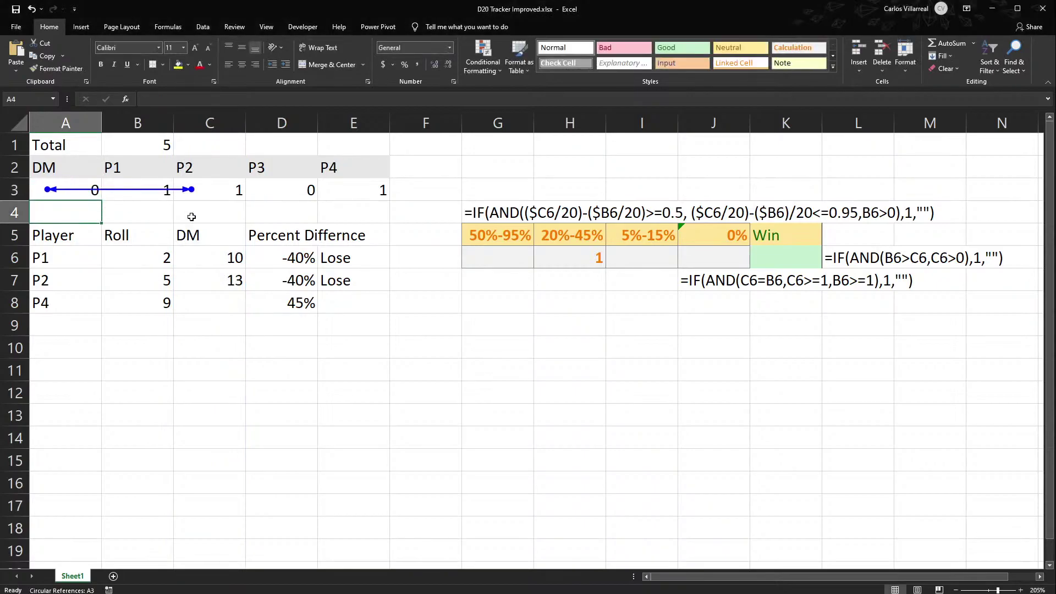
Examine the count formulas for DM in A3 and P2 in C3 to trace the circular reference.
{"action": "double_click", "coordinate": [41, 186]}
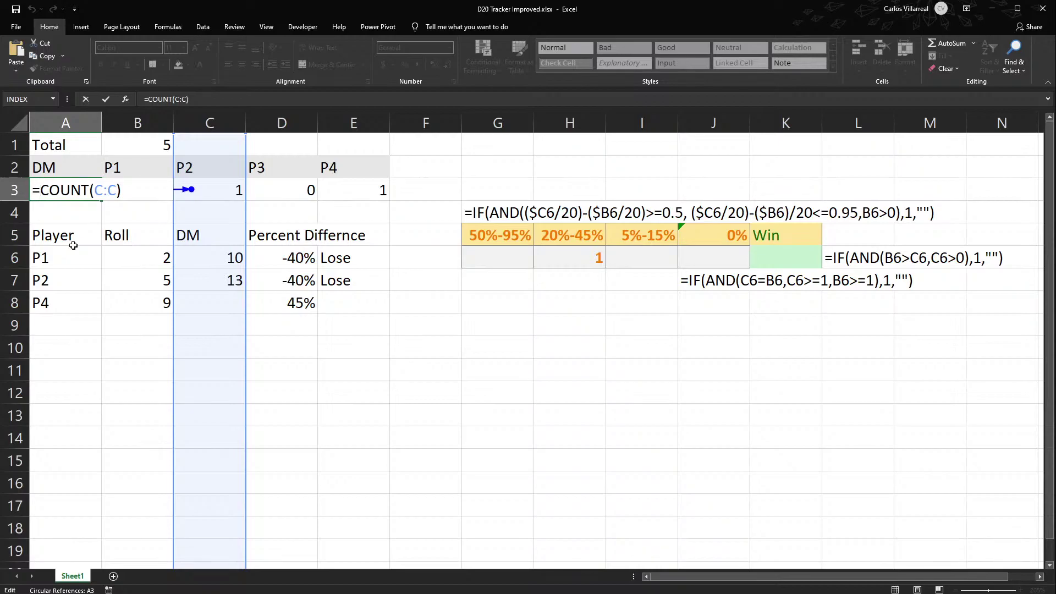
{"action": "key", "text": "Return"}
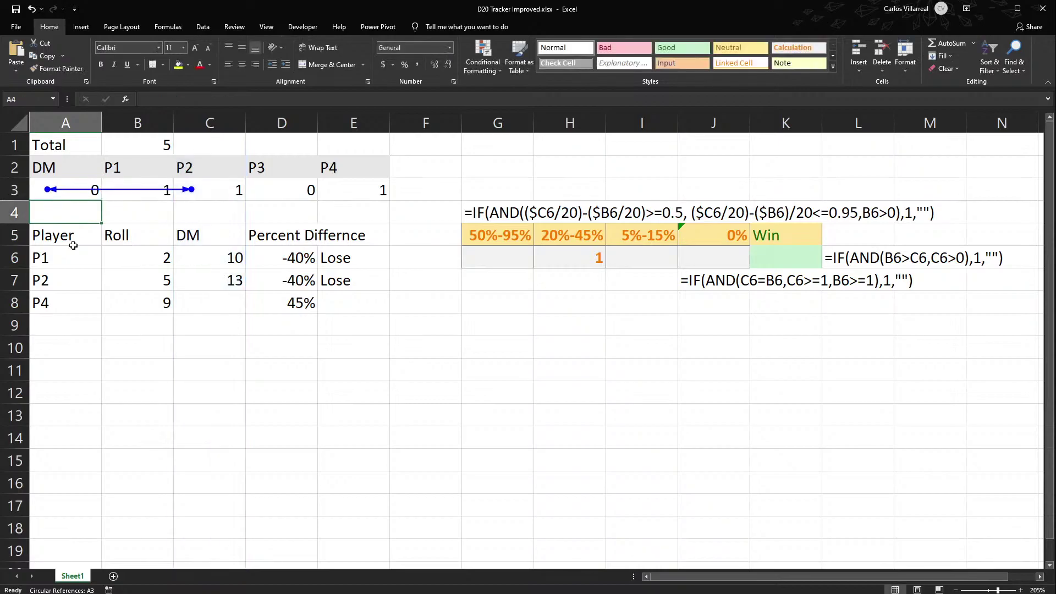
{"action": "left_click", "coordinate": [43, 184]}
{"action": "double_click", "coordinate": [43, 184]}
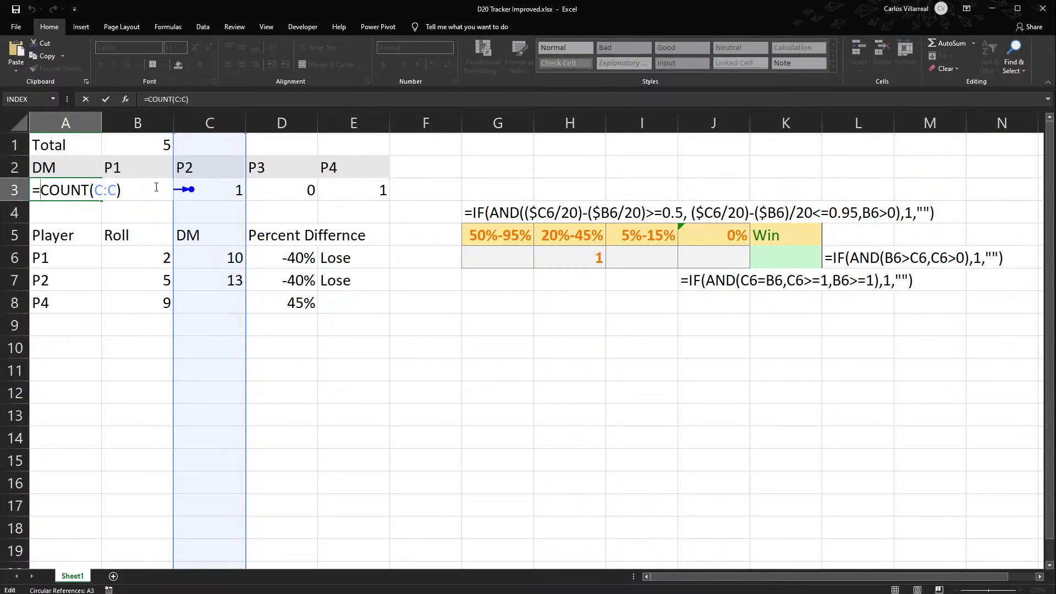
{"action": "key", "text": "Return"}
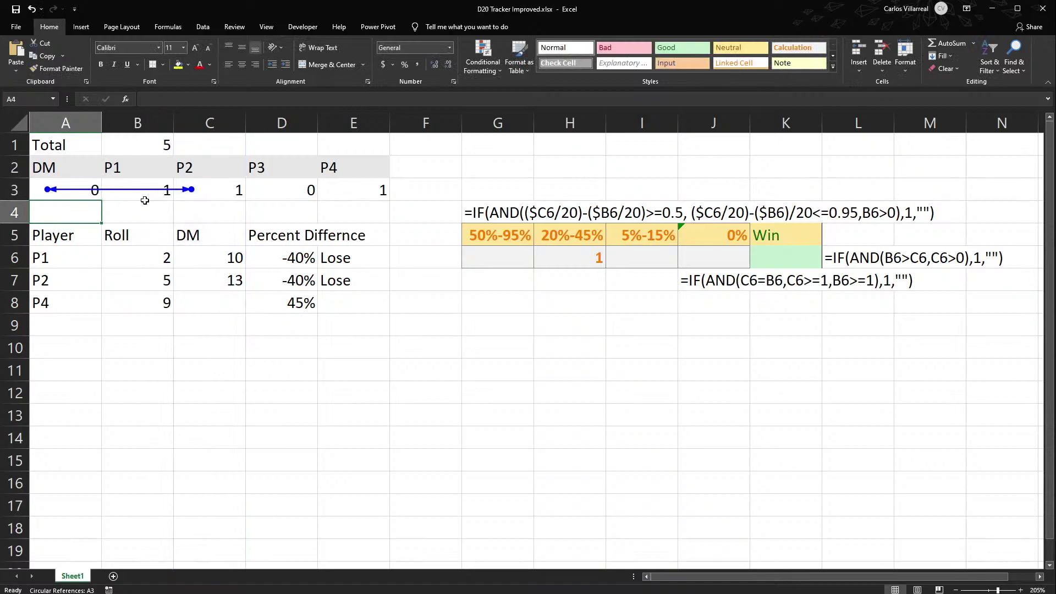
{"action": "left_click", "coordinate": [218, 205]}
{"action": "left_click", "coordinate": [78, 193]}
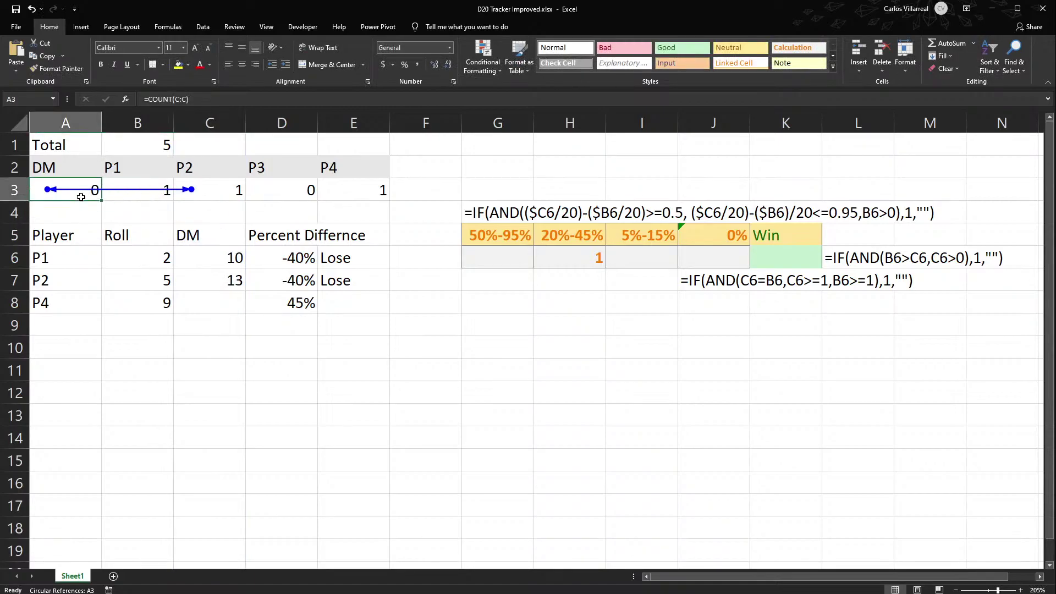
{"action": "double_click", "coordinate": [212, 192]}
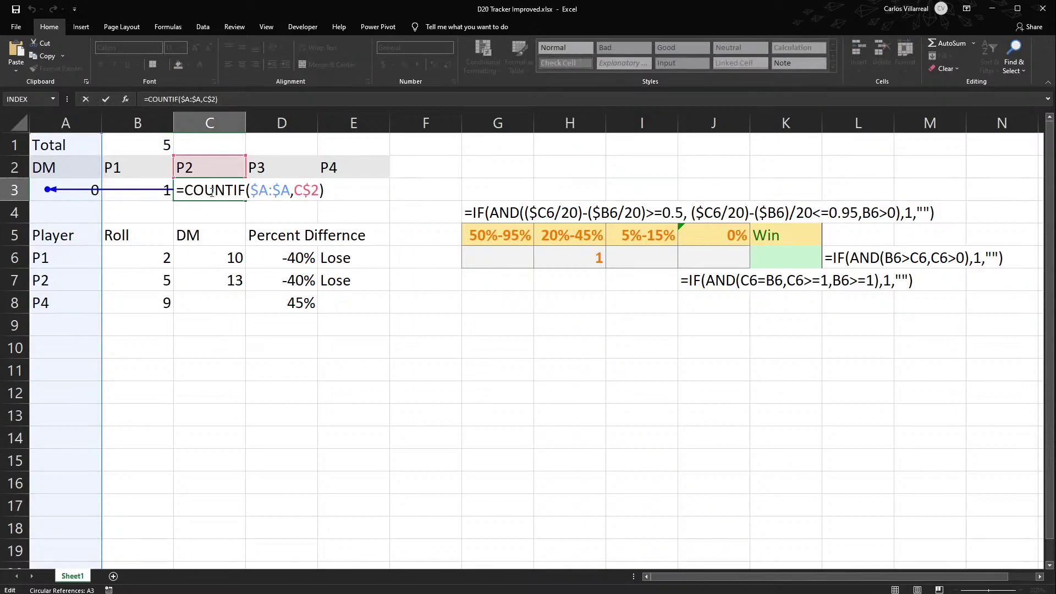
{"action": "key", "text": "Return"}
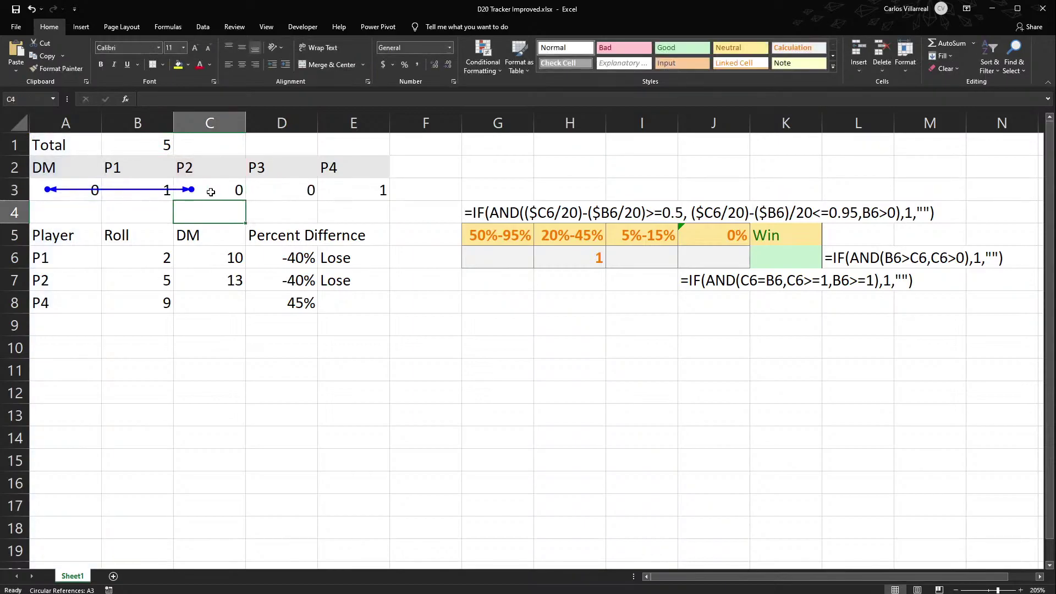
Move the DM to P4 headers and their counts from A2:E3 to B2:F3.
{"action": "left_click", "coordinate": [68, 197]}
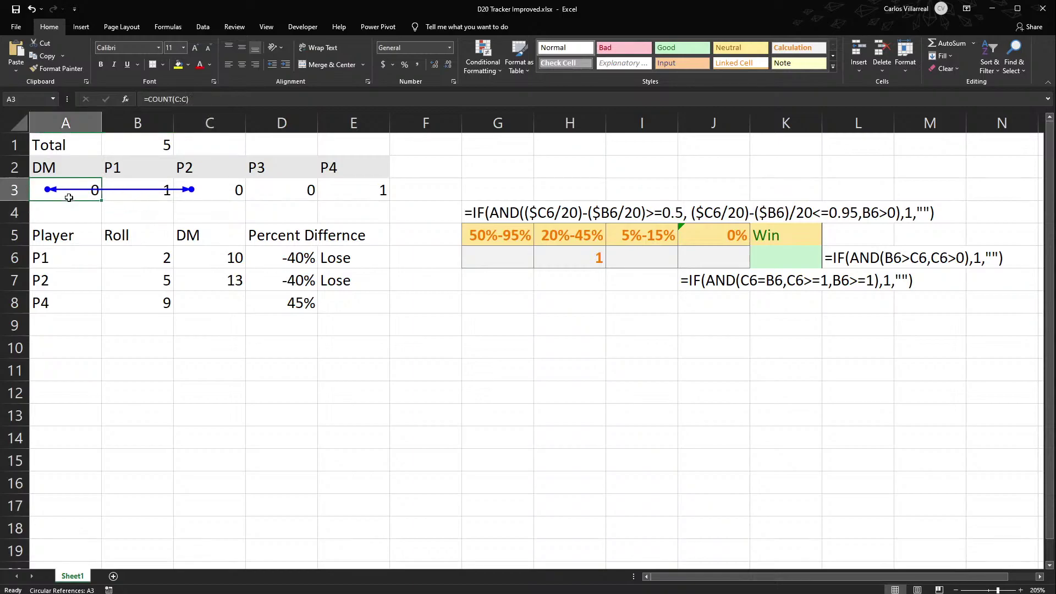
{"action": "left_click_drag", "start_coordinate": [53, 166], "coordinate": [400, 195]}
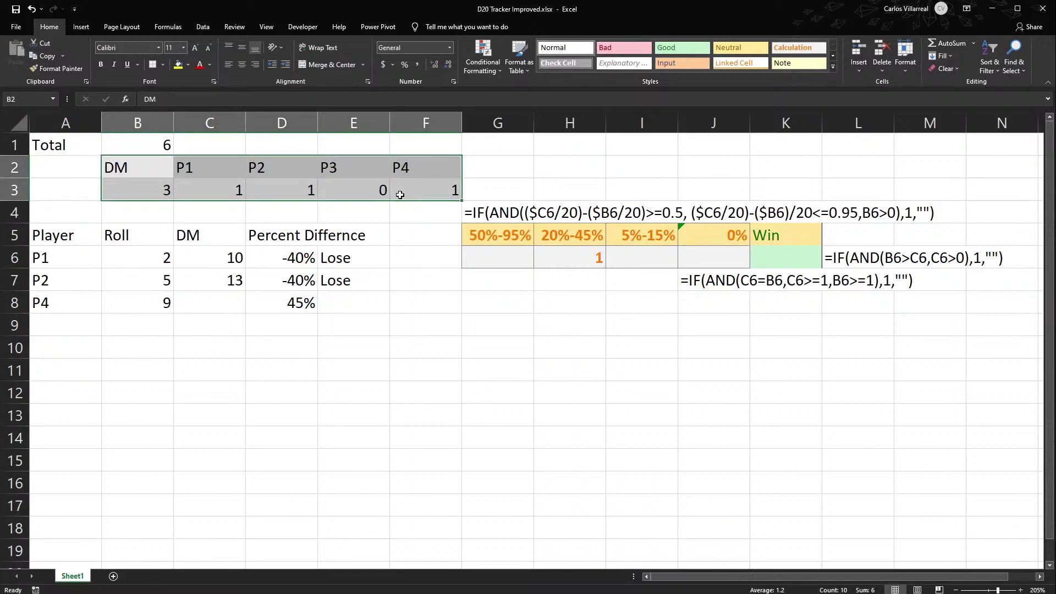
Examine the formulas behind the total in B1, the DM count in B3 and the P1 count in C3.
{"action": "double_click", "coordinate": [125, 193]}
{"action": "key", "text": "Return"}
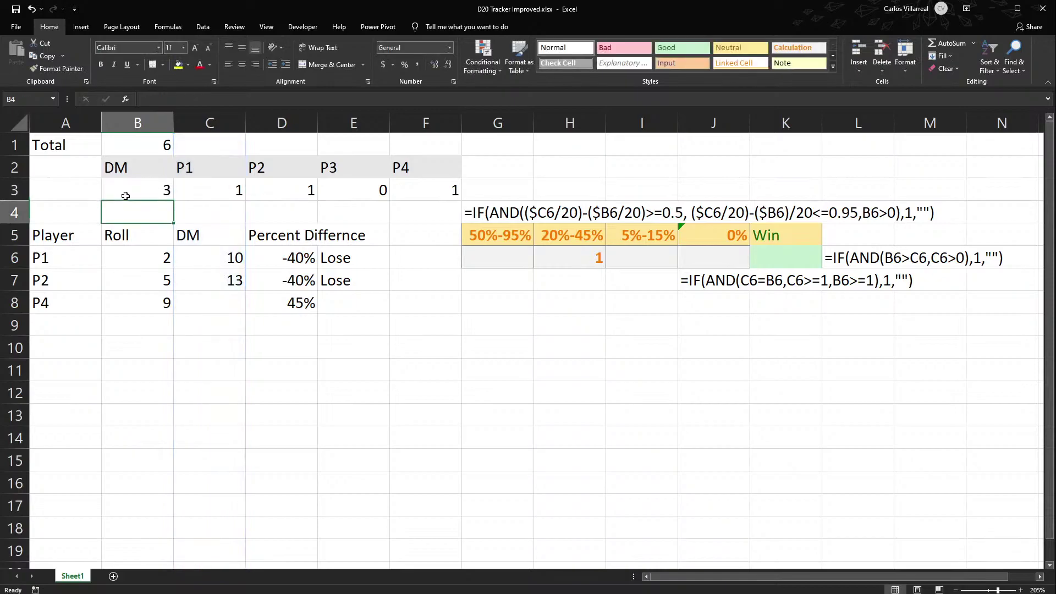
{"action": "double_click", "coordinate": [164, 147]}
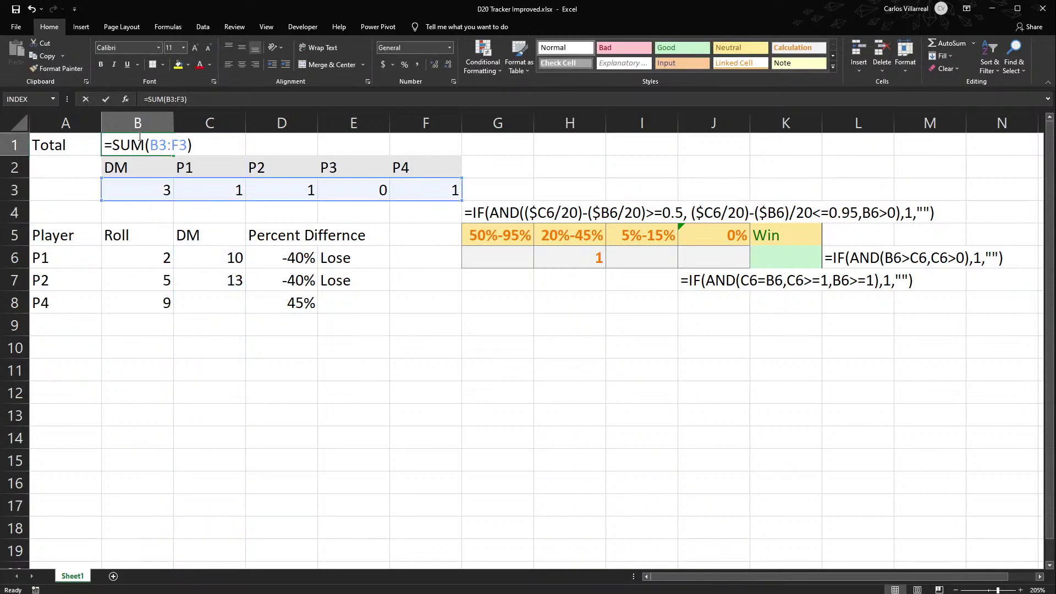
{"action": "key", "text": "Return"}
{"action": "left_click", "coordinate": [212, 186]}
{"action": "double_click", "coordinate": [211, 186]}
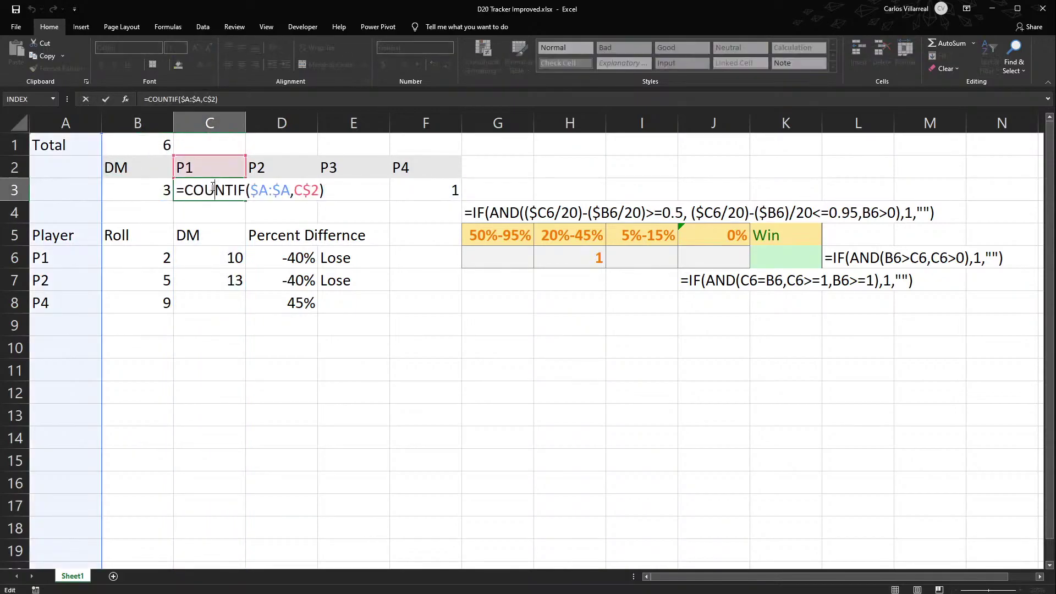
{"action": "key", "text": "Return"}
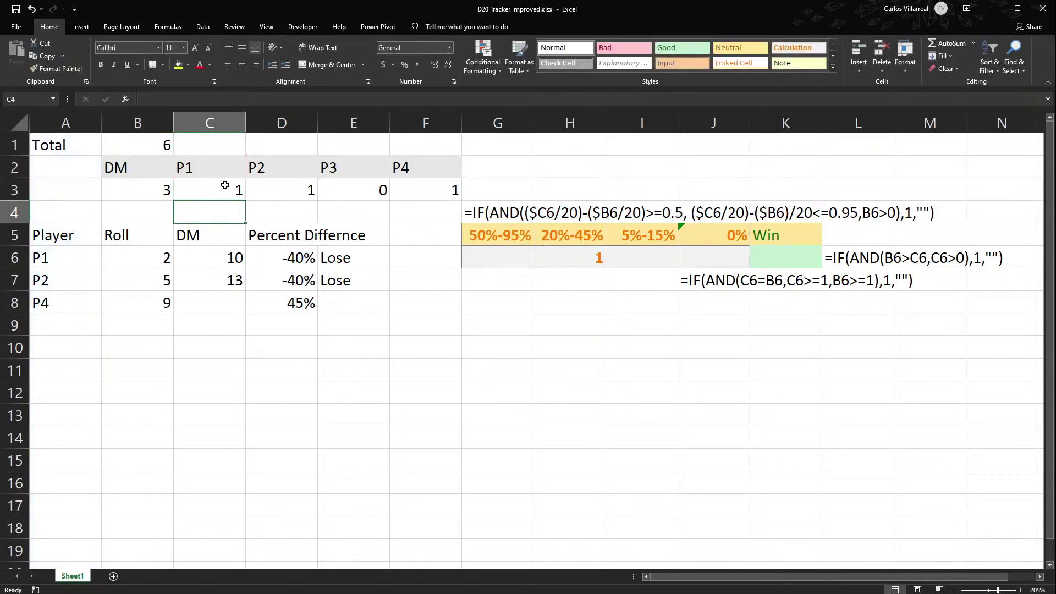
{"action": "double_click", "coordinate": [226, 187]}
{"action": "key", "text": "Return"}
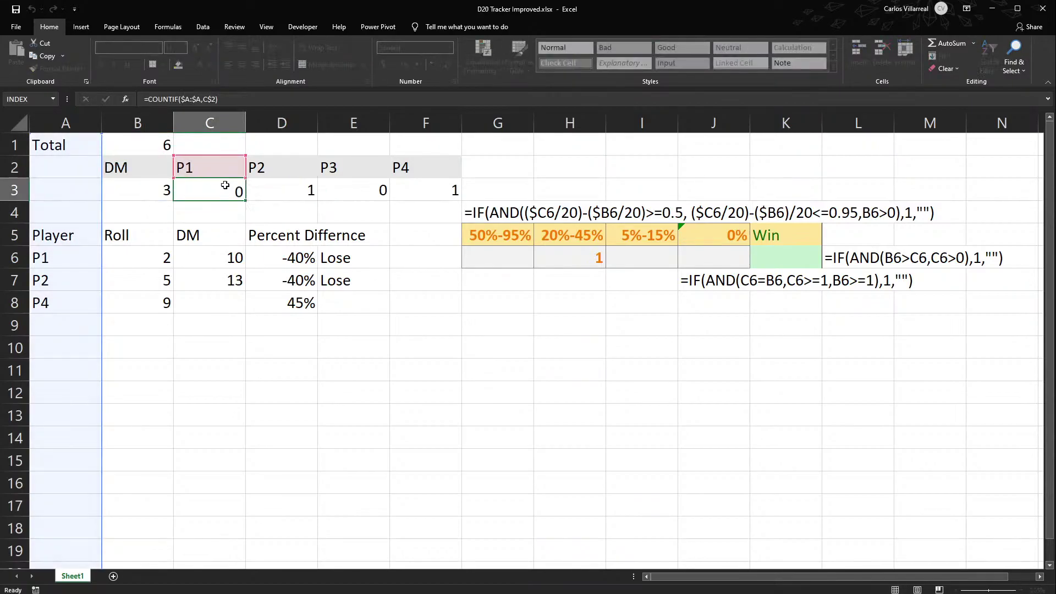
{"action": "double_click", "coordinate": [153, 189]}
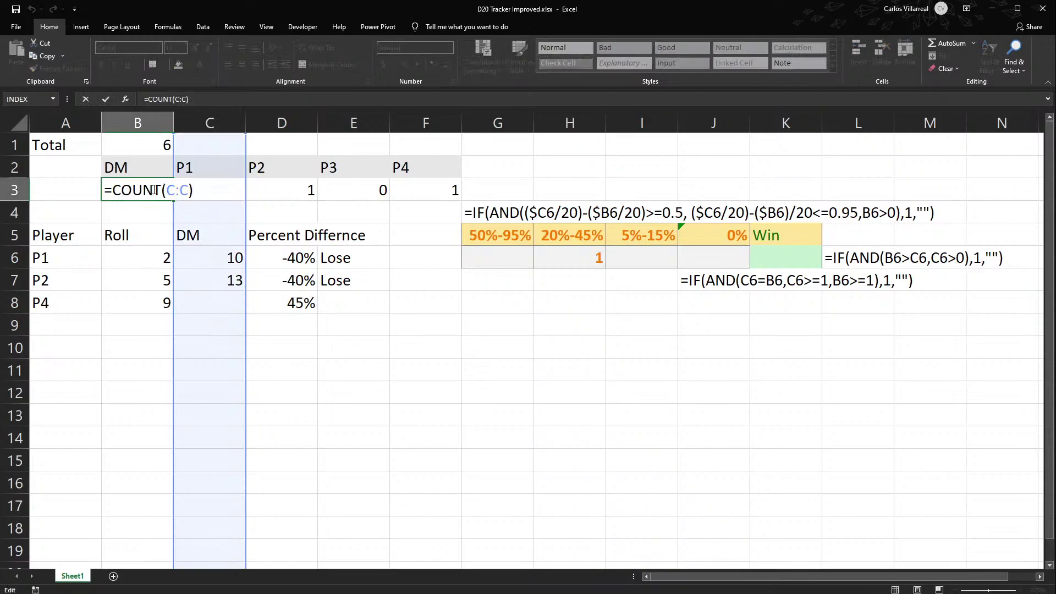
{"action": "key", "text": "Return"}
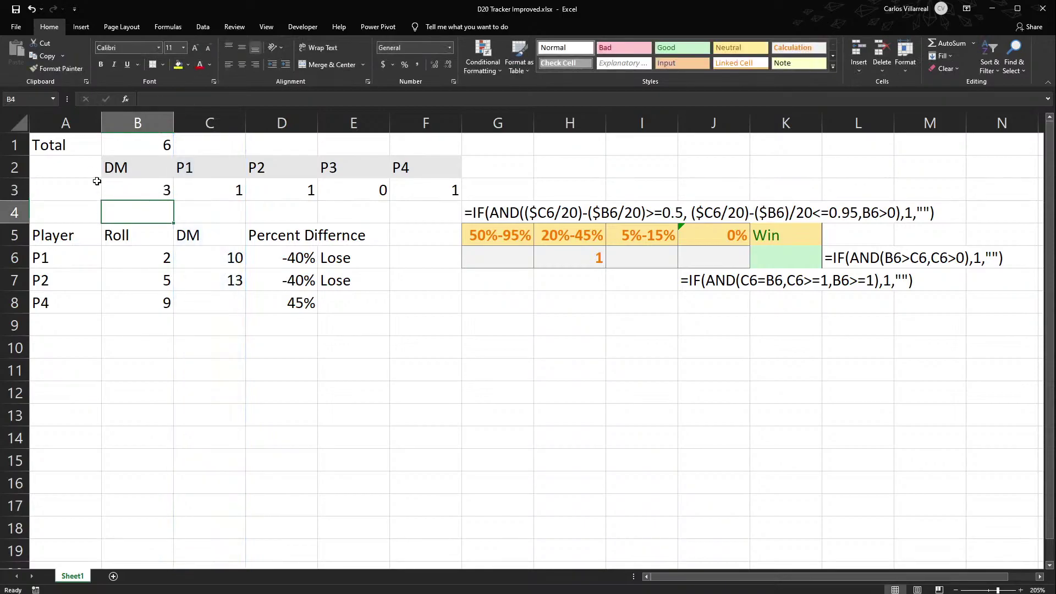
Move the Total label from A1 to A2 and its SUM formula from B1 to A3.
{"action": "left_click", "coordinate": [68, 142]}
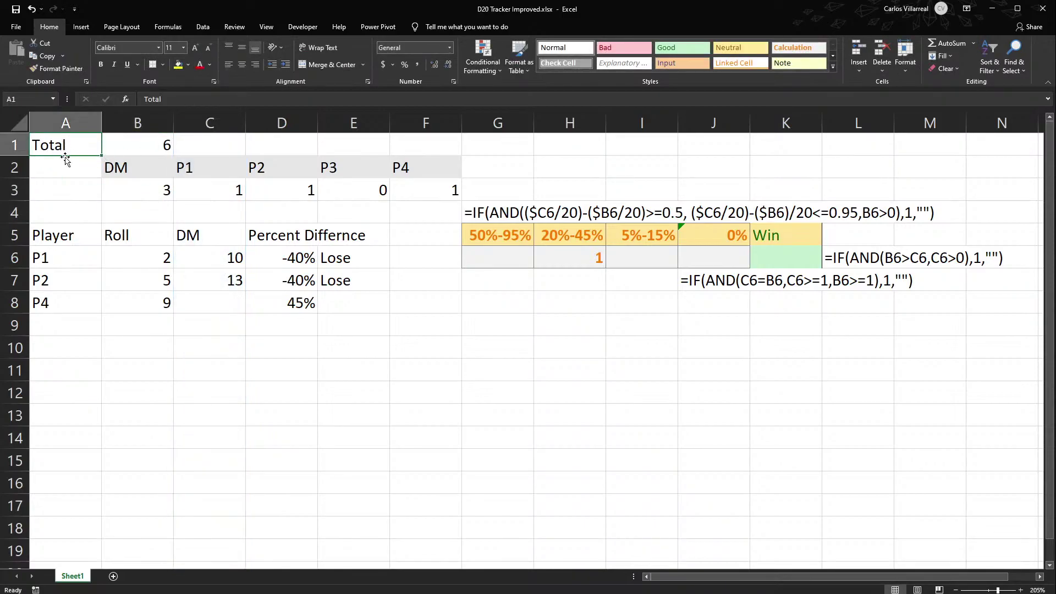
{"action": "left_click_drag", "start_coordinate": [65, 163], "coordinate": [65, 171]}
{"action": "left_click", "coordinate": [152, 151]}
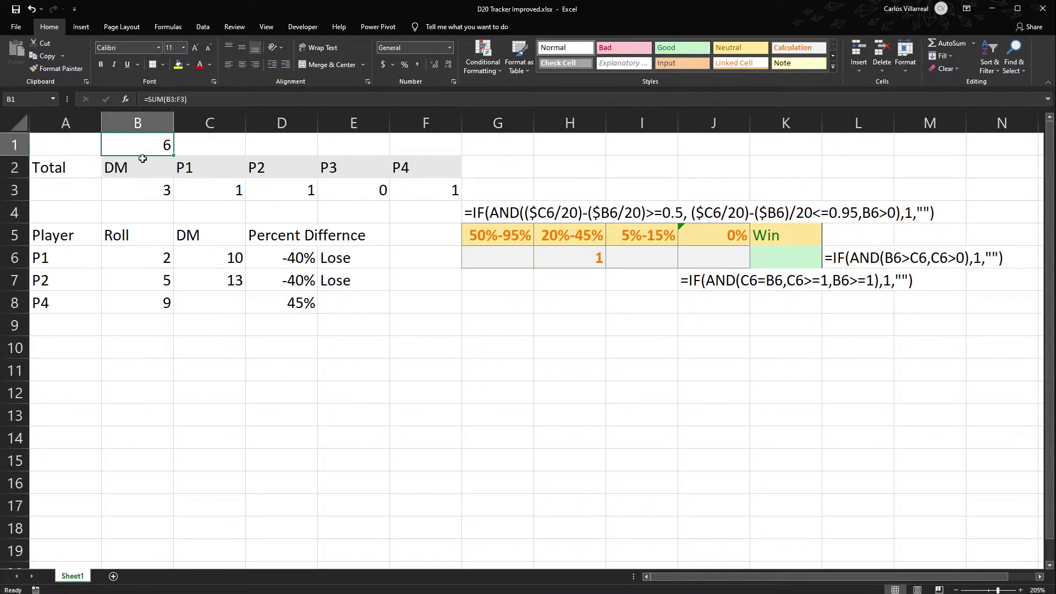
{"action": "left_click_drag", "start_coordinate": [140, 158], "coordinate": [70, 198]}
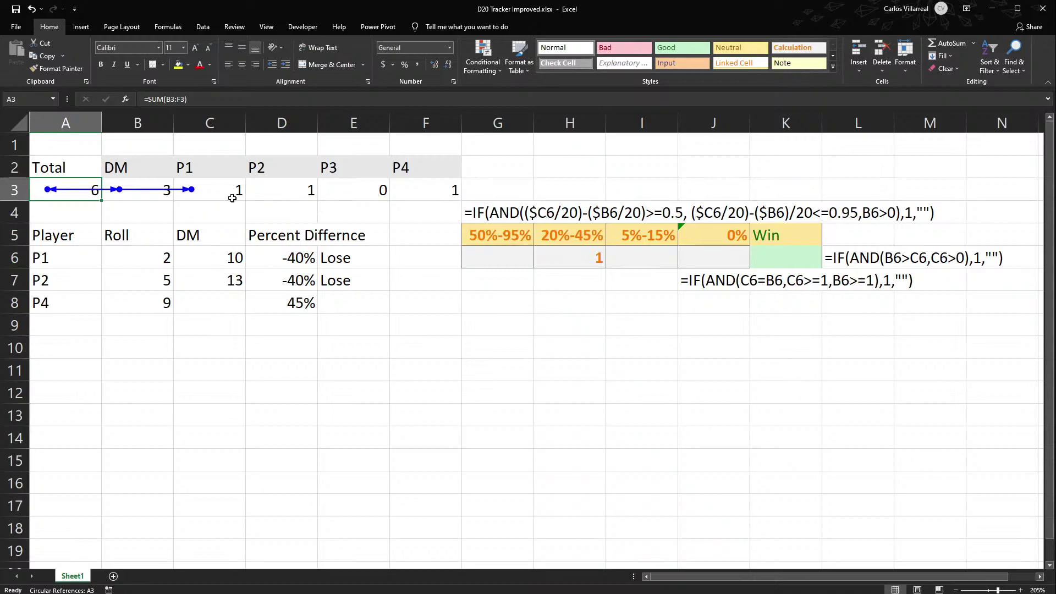
Examine the row 3 formulas for DM, Total and P1 to trace how they reference each other.
{"action": "left_click", "coordinate": [134, 194]}
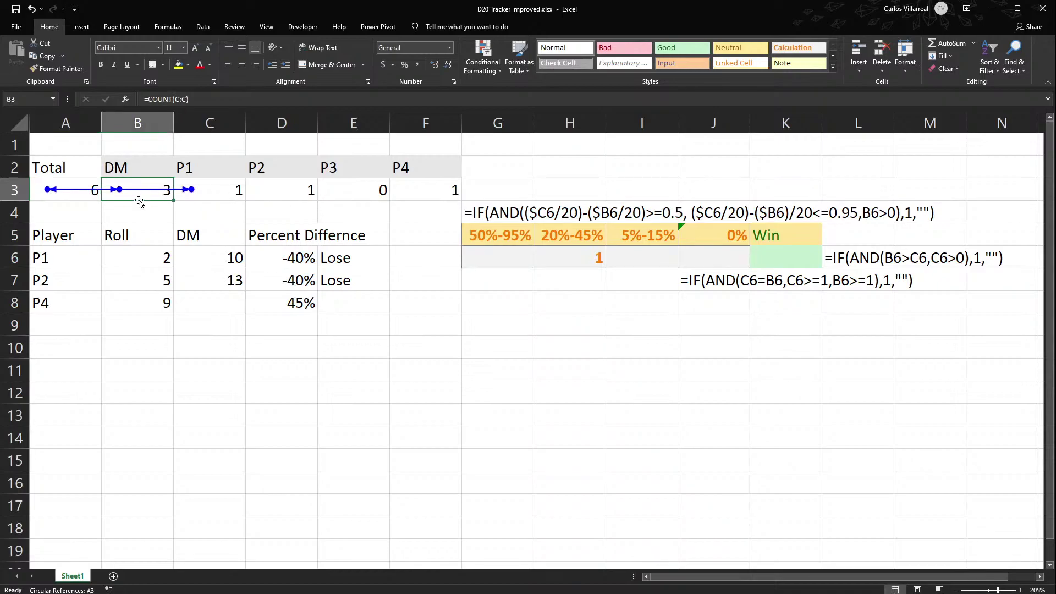
{"action": "key", "text": "Down"}
{"action": "double_click", "coordinate": [134, 193]}
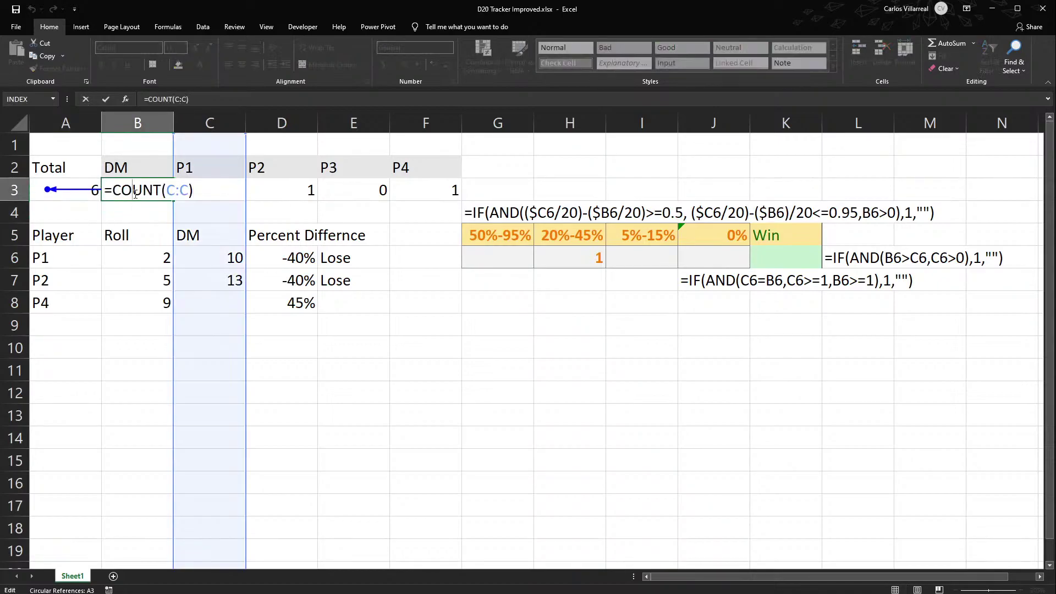
{"action": "key", "text": "Escape"}
{"action": "left_click", "coordinate": [46, 192]}
{"action": "double_click", "coordinate": [41, 190]}
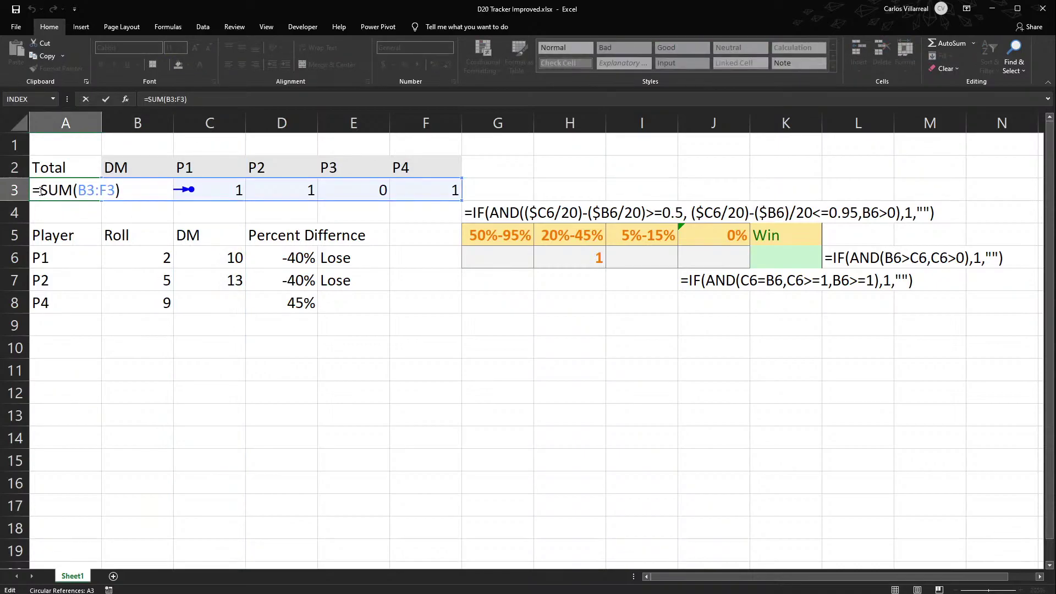
{"action": "key", "text": "Escape"}
{"action": "double_click", "coordinate": [230, 193]}
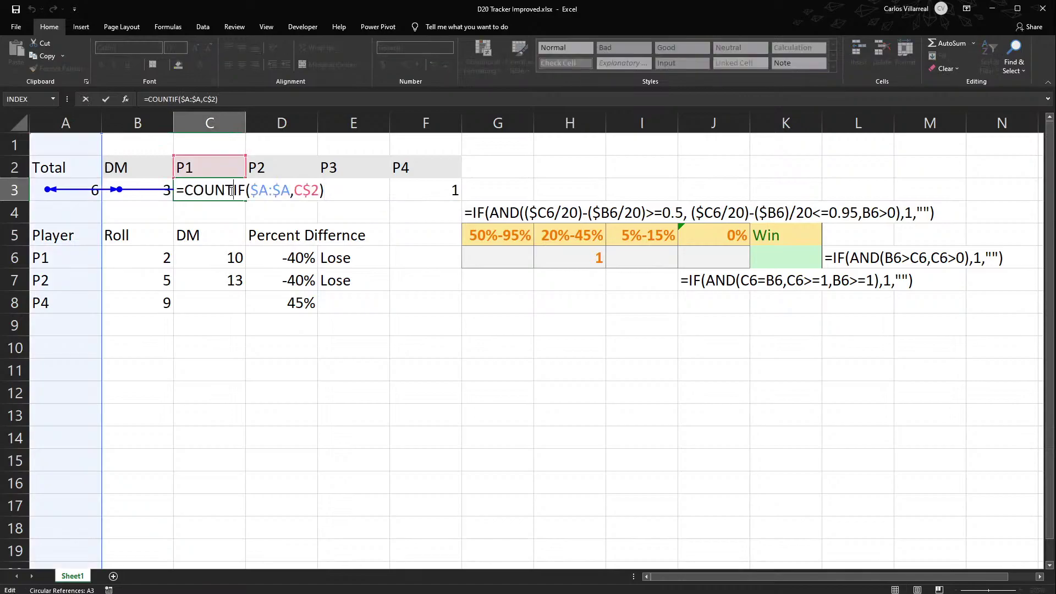
{"action": "key", "text": "Escape"}
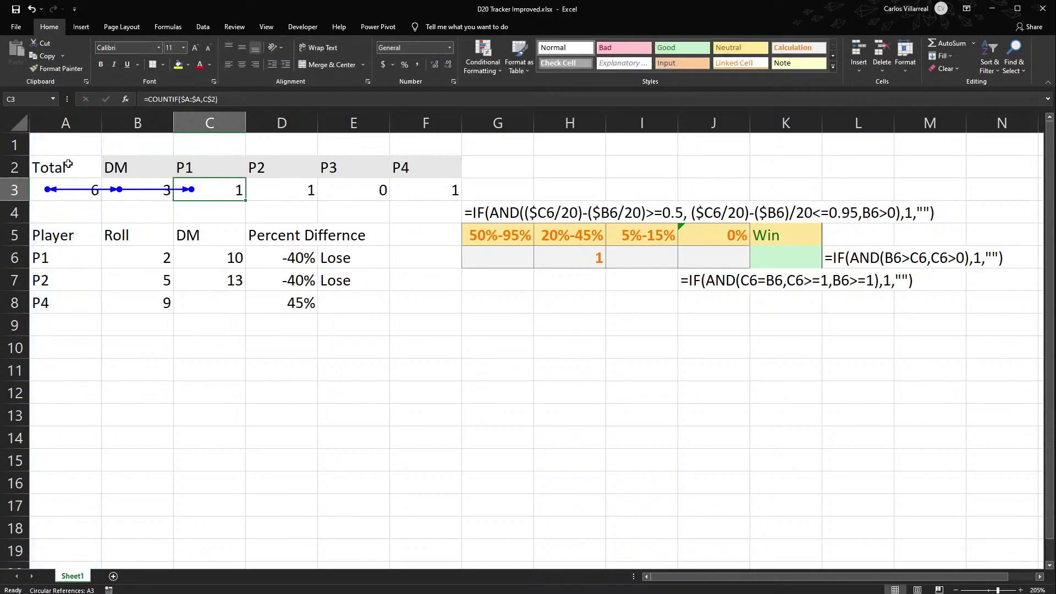
Move the SUM formula from A3 back to B1 and the Total label from A2 back to A1.
{"action": "left_click_drag", "start_coordinate": [68, 164], "coordinate": [66, 190]}
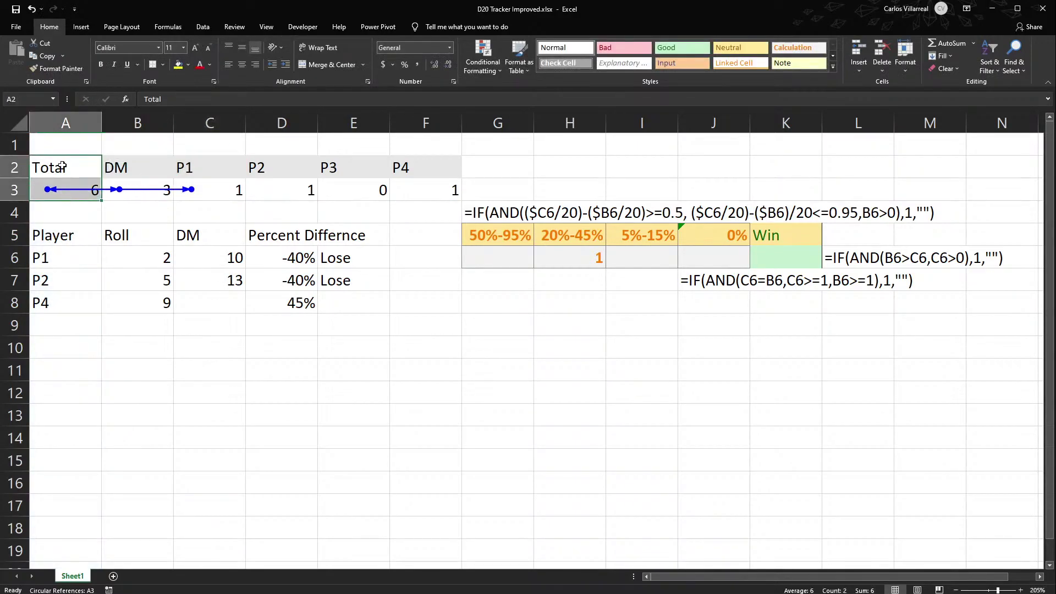
{"action": "left_click", "coordinate": [39, 187]}
{"action": "left_click_drag", "start_coordinate": [41, 201], "coordinate": [142, 143]}
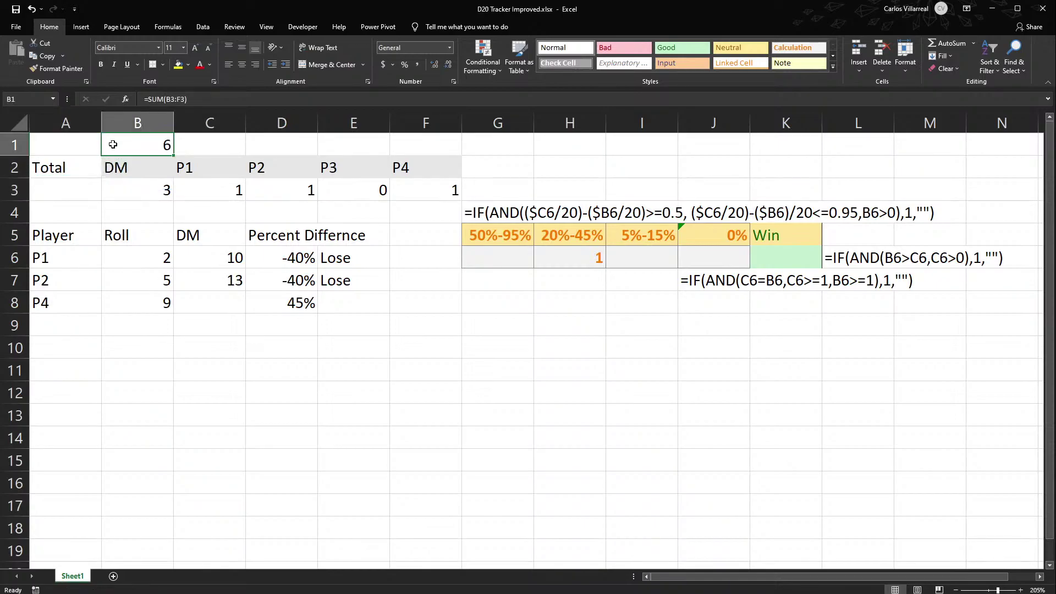
{"action": "left_click", "coordinate": [80, 165]}
{"action": "left_click_drag", "start_coordinate": [75, 179], "coordinate": [78, 144]}
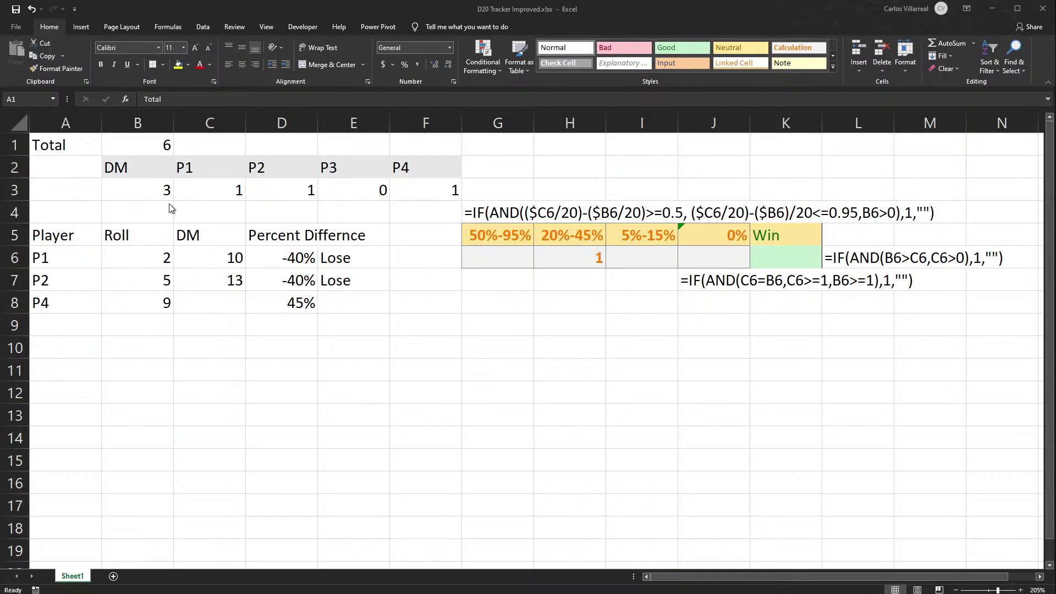
Examine the DM count formula in B3 and the sheet rows covered by its whole-column range.
{"action": "left_click", "coordinate": [164, 157]}
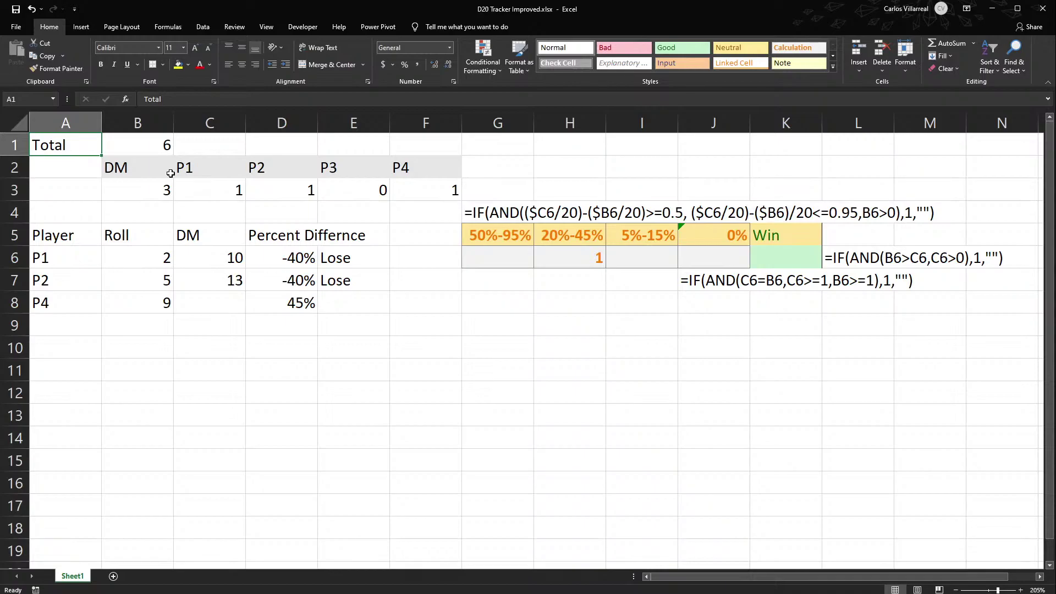
{"action": "double_click", "coordinate": [137, 190]}
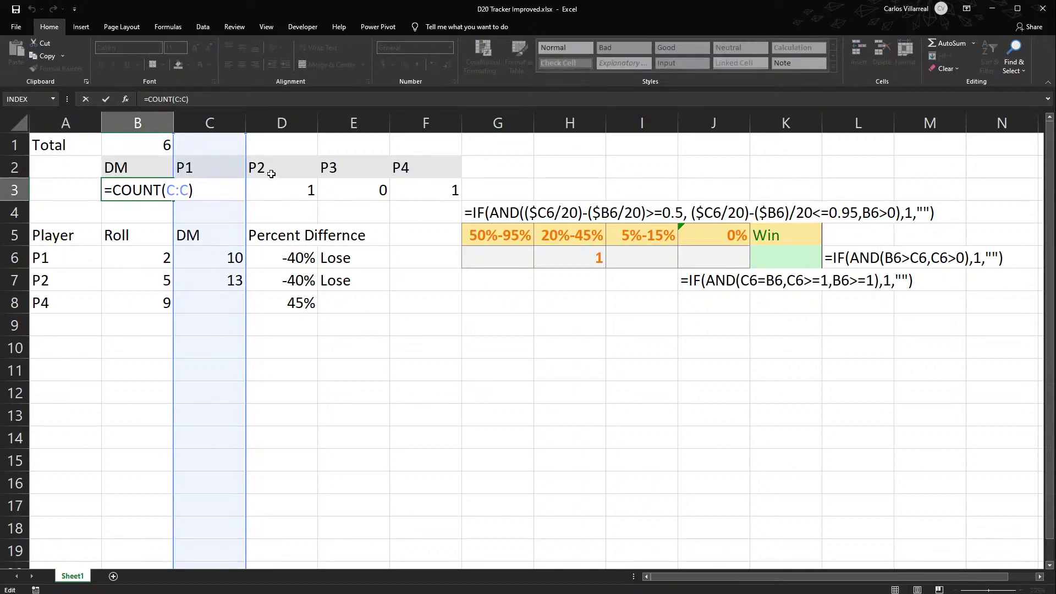
{"action": "key", "text": "Return"}
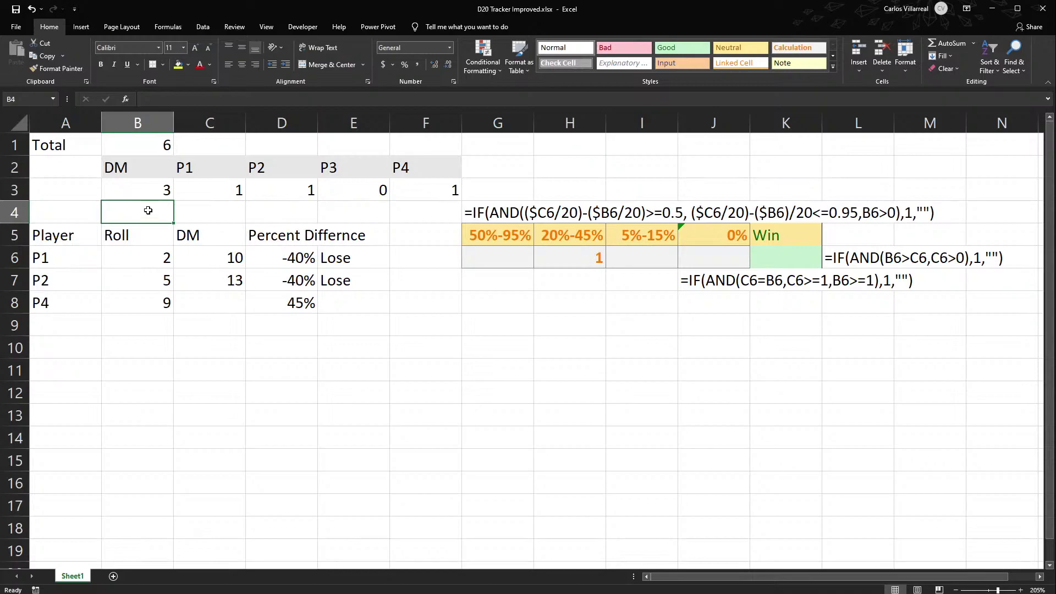
{"action": "double_click", "coordinate": [144, 187]}
{"action": "key", "text": "Return"}
{"action": "left_click", "coordinate": [150, 185]}
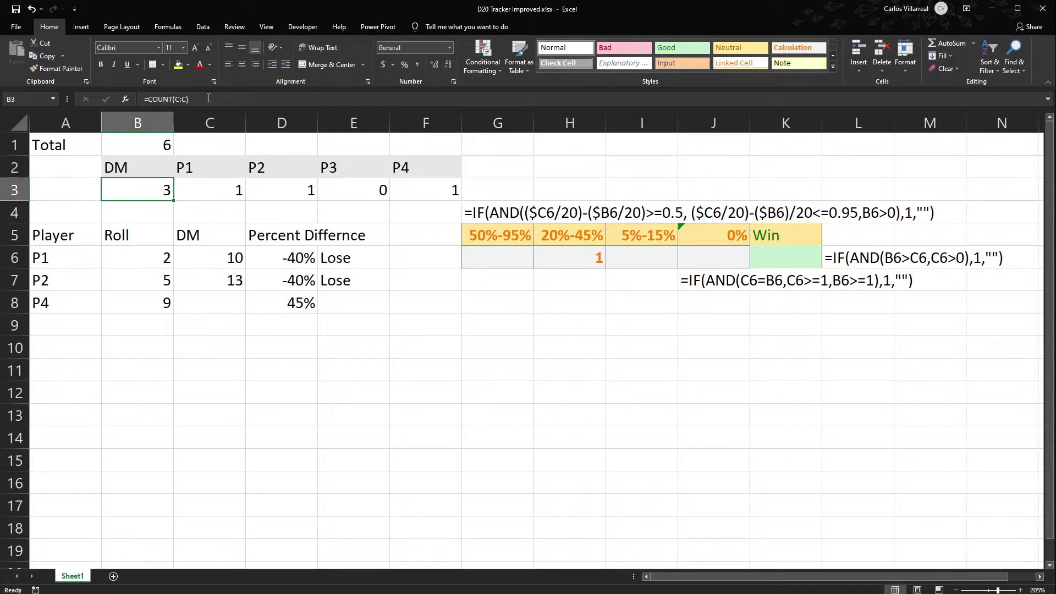
{"action": "left_click_drag", "start_coordinate": [23, 209], "coordinate": [21, 314]}
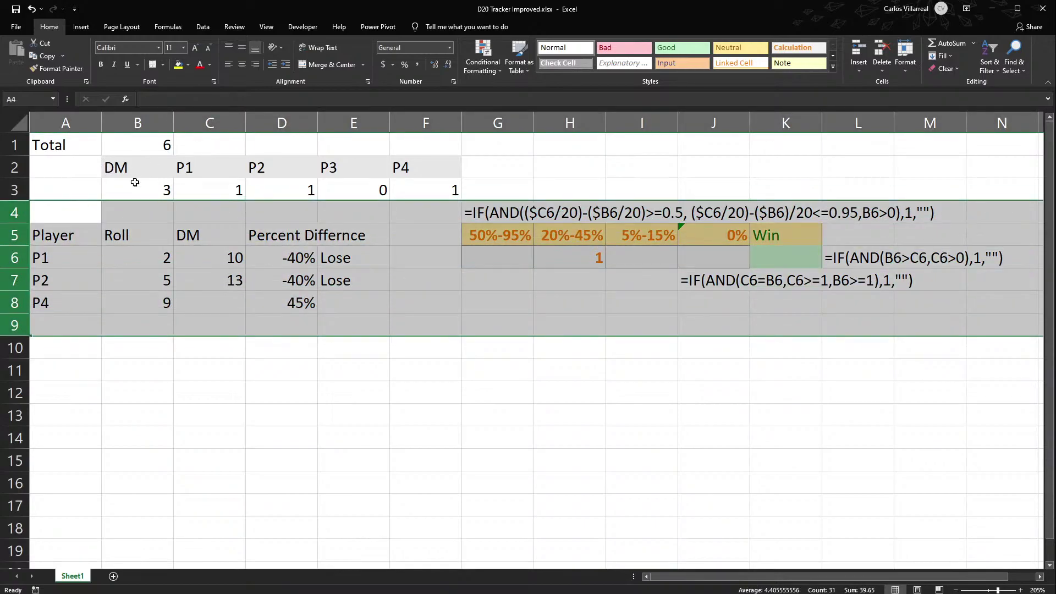
{"action": "key", "text": "Return"}
{"action": "left_click", "coordinate": [235, 193]}
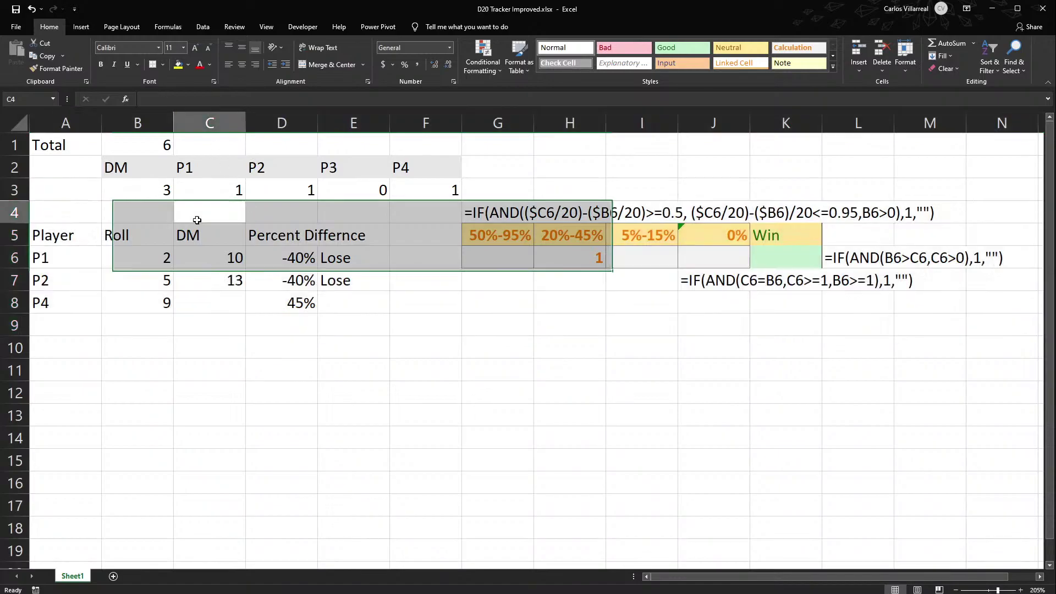
Change the DM count formula in B3 to =COUNT(C:C)-1.
{"action": "left_click", "coordinate": [147, 183]}
{"action": "type", "text": "=COUNT(C:C)"}
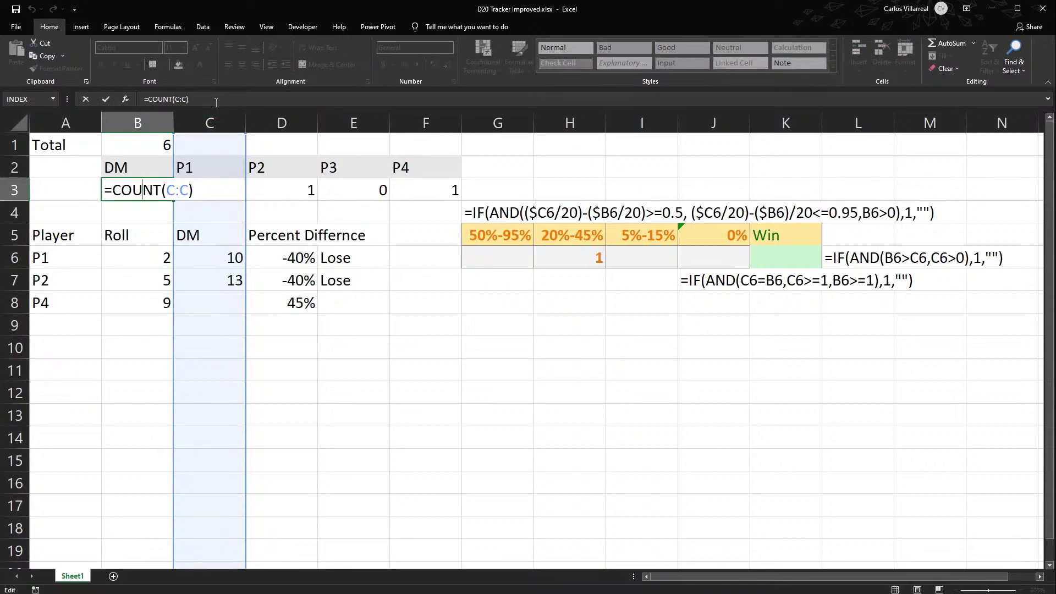
{"action": "left_click", "coordinate": [216, 103]}
{"action": "type", "text": "-"}
{"action": "type", "text": "1"}
{"action": "key", "text": "Return"}
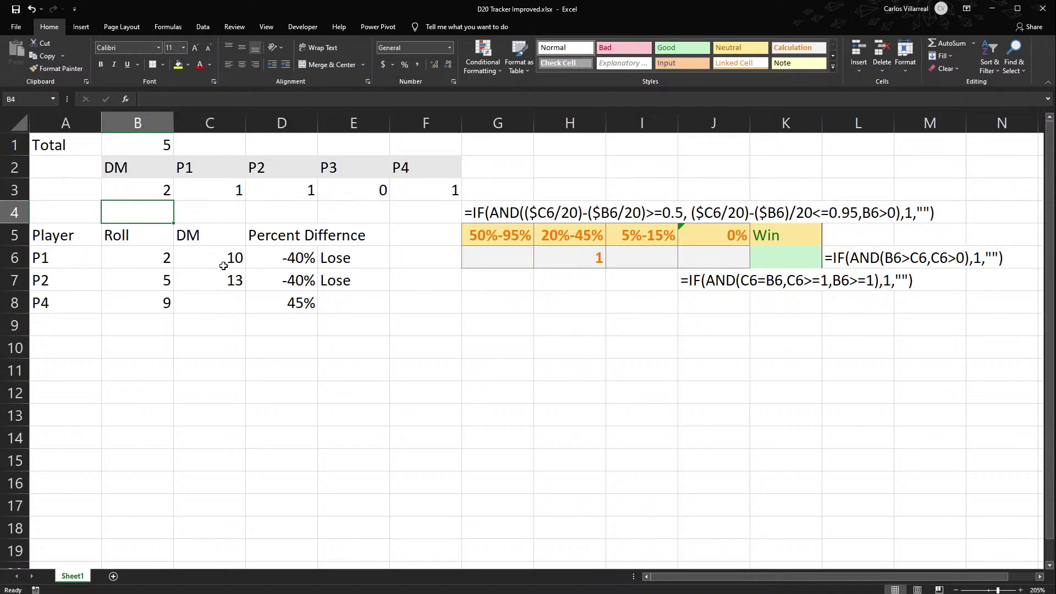
Test the DM count by entering a number in C4, and undo the entry.
{"action": "left_click_drag", "start_coordinate": [220, 264], "coordinate": [217, 287]}
{"action": "left_click_drag", "start_coordinate": [190, 187], "coordinate": [407, 187]}
{"action": "left_click", "coordinate": [241, 212]}
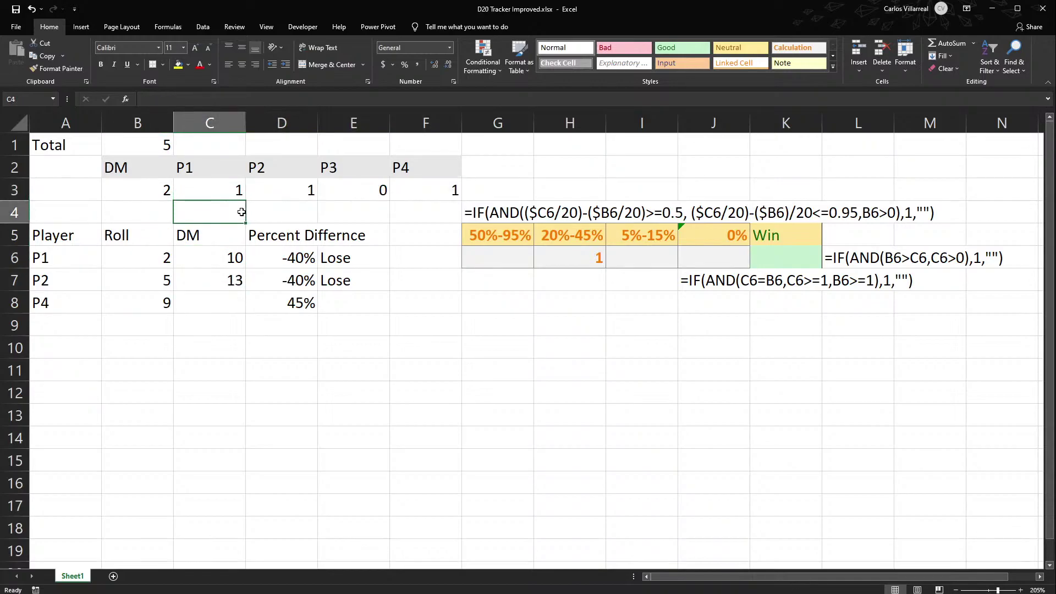
{"action": "key", "text": "Return"}
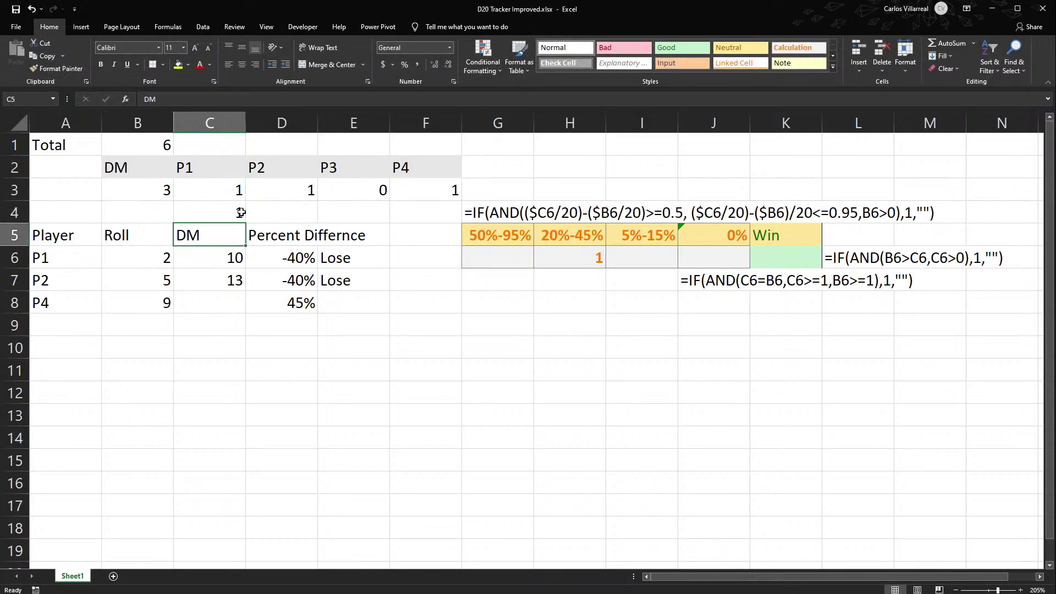
{"action": "key", "text": "ctrl+z"}
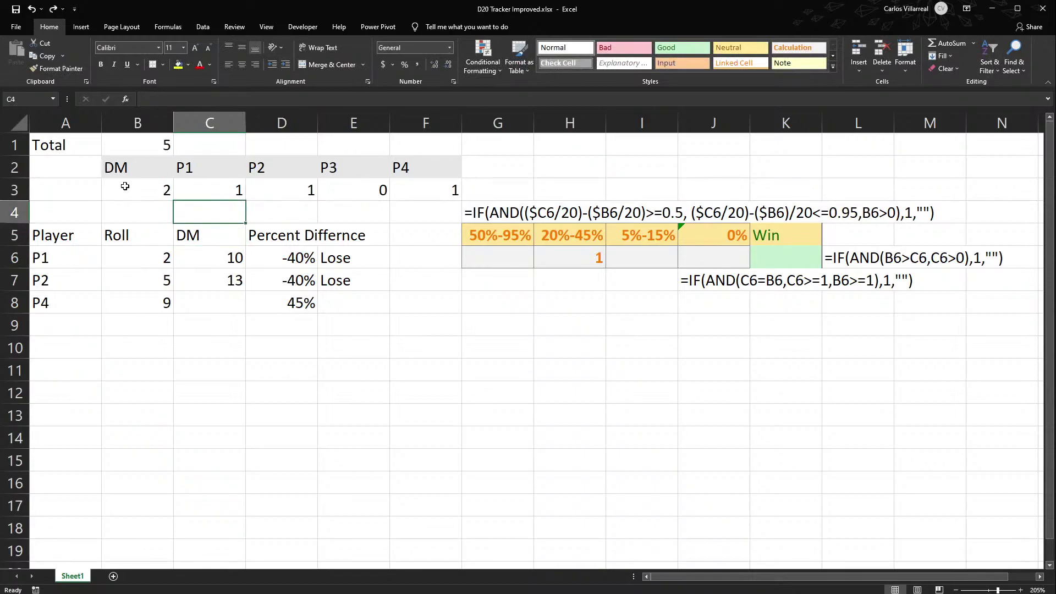
Review the B3 formula and test the DM count with the text dsd in C4, undoing the entry.
{"action": "left_click", "coordinate": [125, 186]}
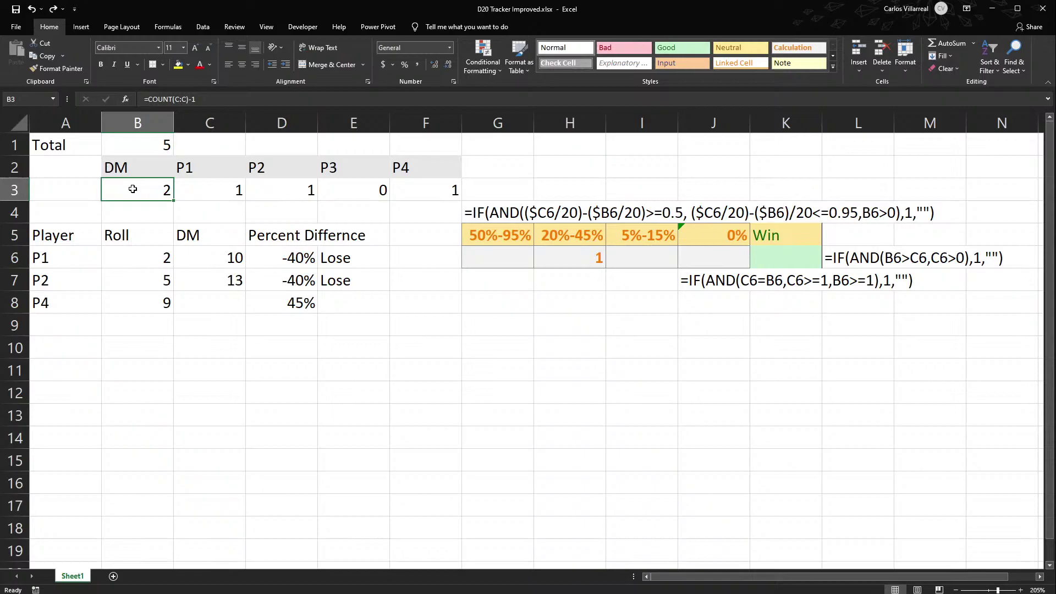
{"action": "left_click", "coordinate": [205, 104]}
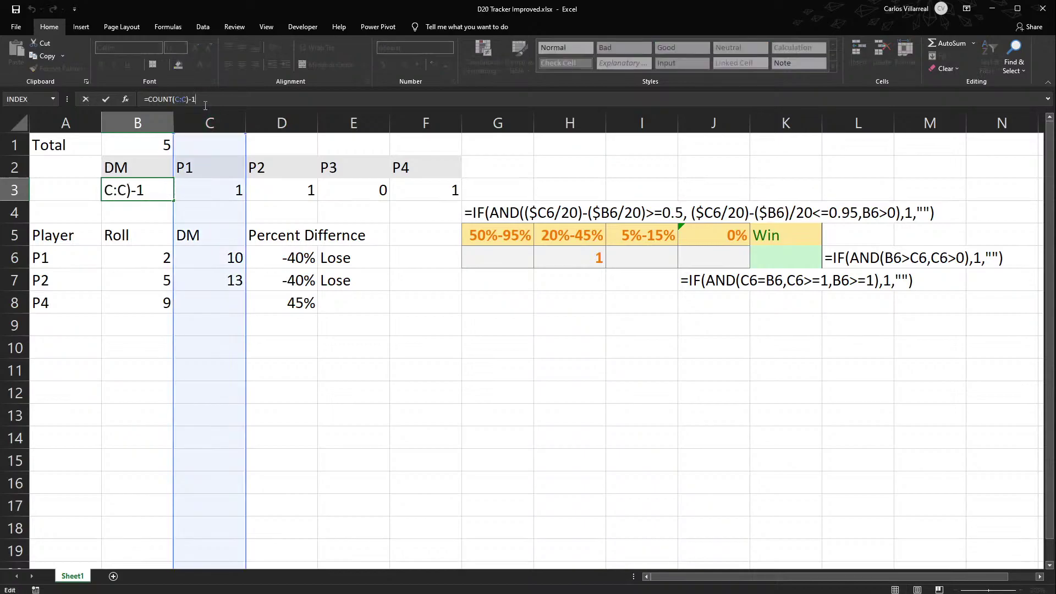
{"action": "left_click", "coordinate": [207, 141]}
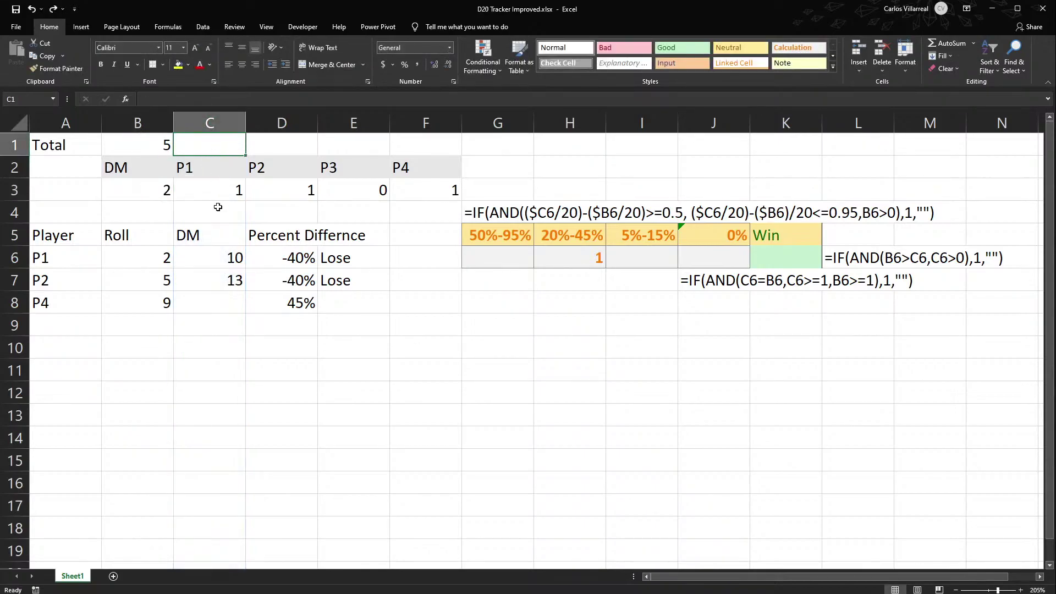
{"action": "left_click", "coordinate": [223, 220]}
{"action": "type", "text": "dsd"}
{"action": "key", "text": "Return"}
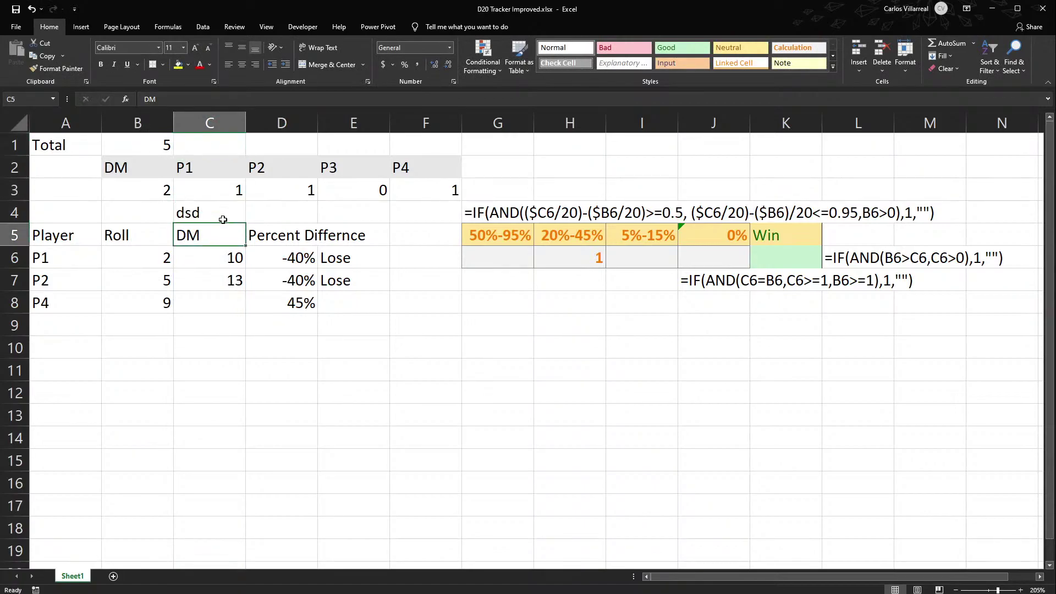
{"action": "key", "text": "ctrl+z"}
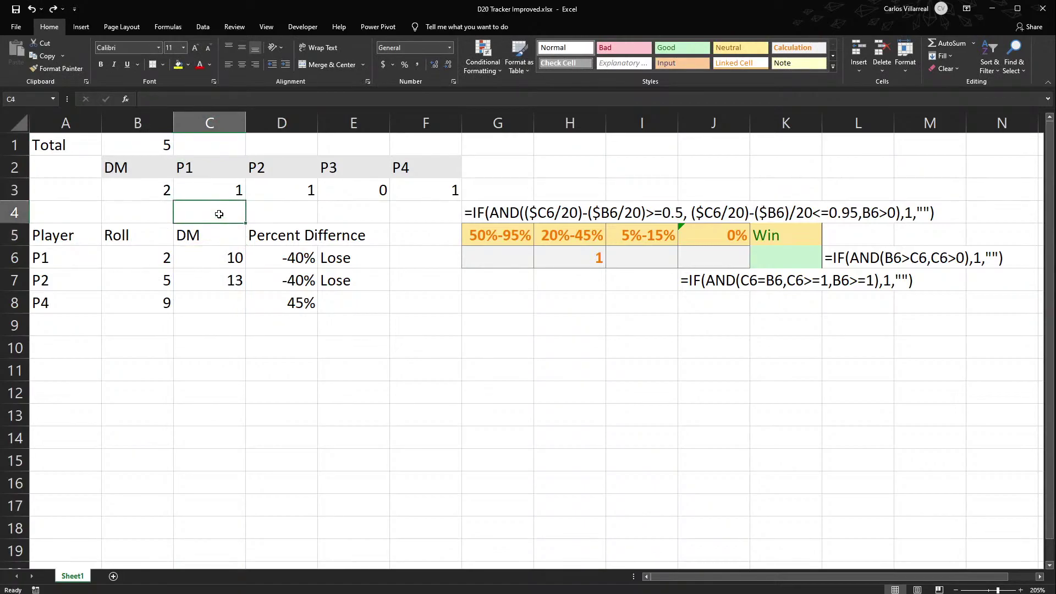
Change the DM count formula in B3 to =COUNT(C:C)-COUNT(C1:C5).
{"action": "left_click", "coordinate": [142, 190]}
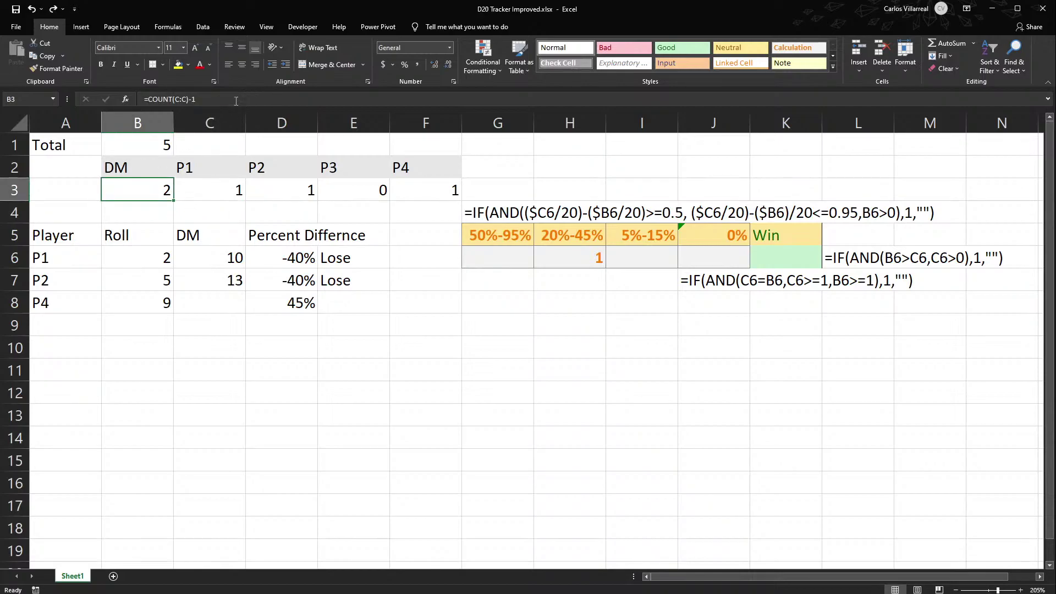
{"action": "left_click", "coordinate": [236, 100]}
{"action": "key", "text": "BackSpace"}
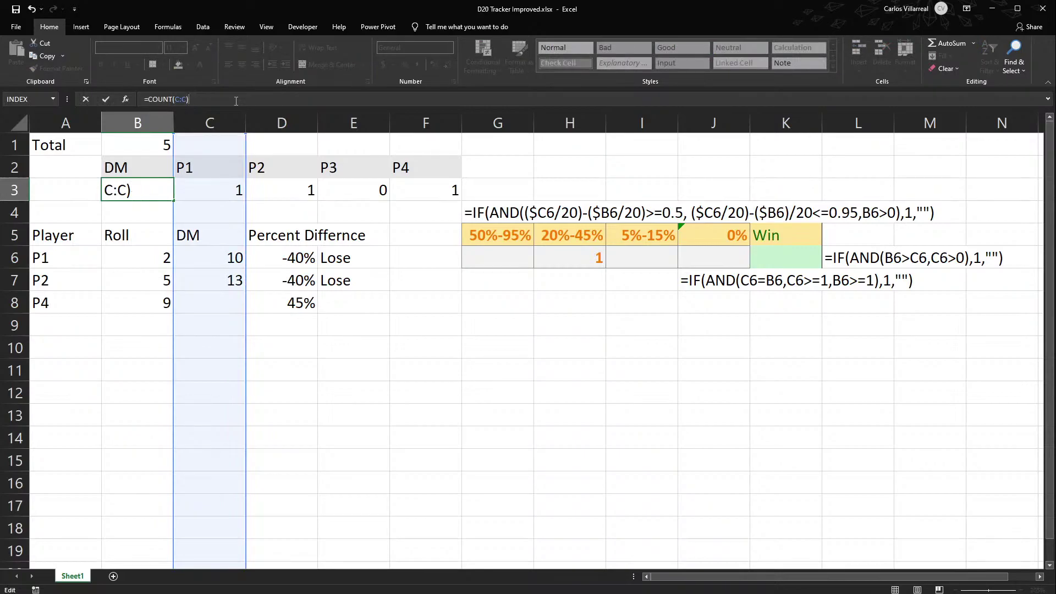
{"action": "type", "text": "COUNT("}
{"action": "left_click_drag", "start_coordinate": [222, 142], "coordinate": [223, 225]}
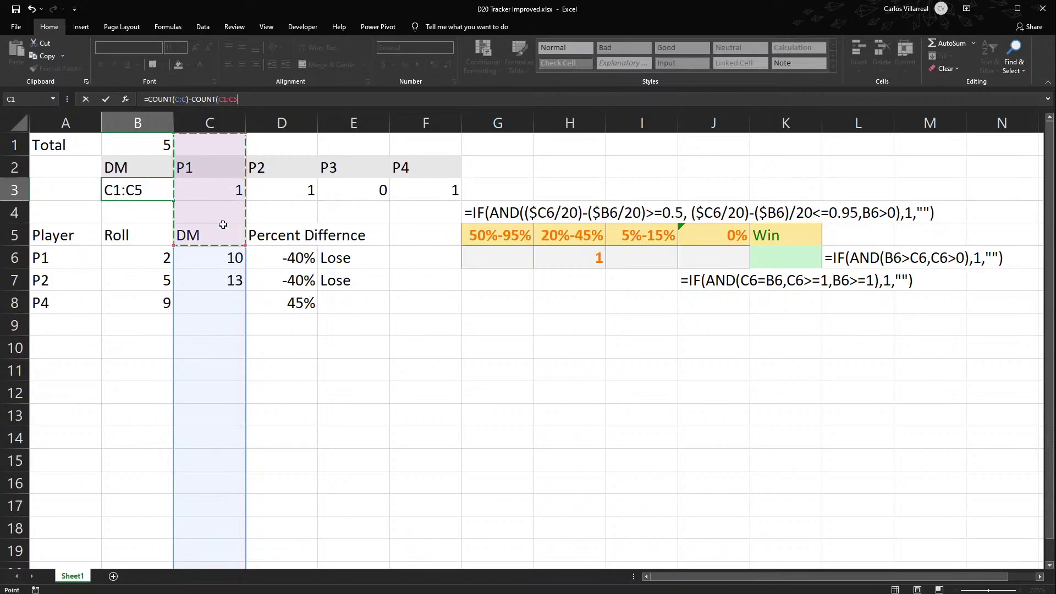
{"action": "key", "text": "Return"}
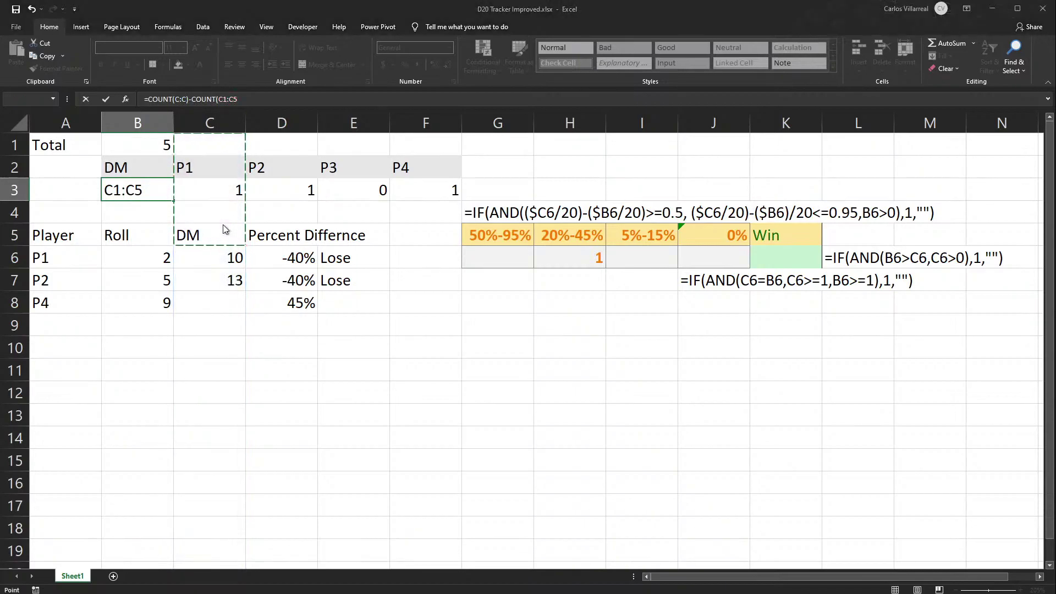
{"action": "key", "text": "Return"}
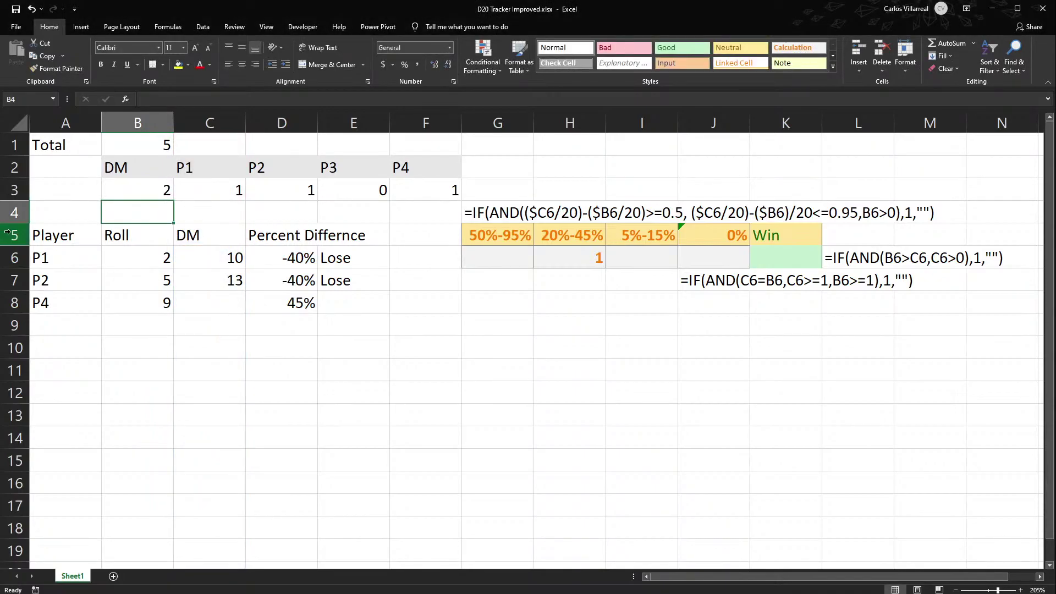
Insert three rows above the Player header row and enter 13 in C5 to test the DM count.
{"action": "left_click_drag", "start_coordinate": [15, 235], "coordinate": [15, 280]}
{"action": "key", "text": "ctrl+shift+plus"}
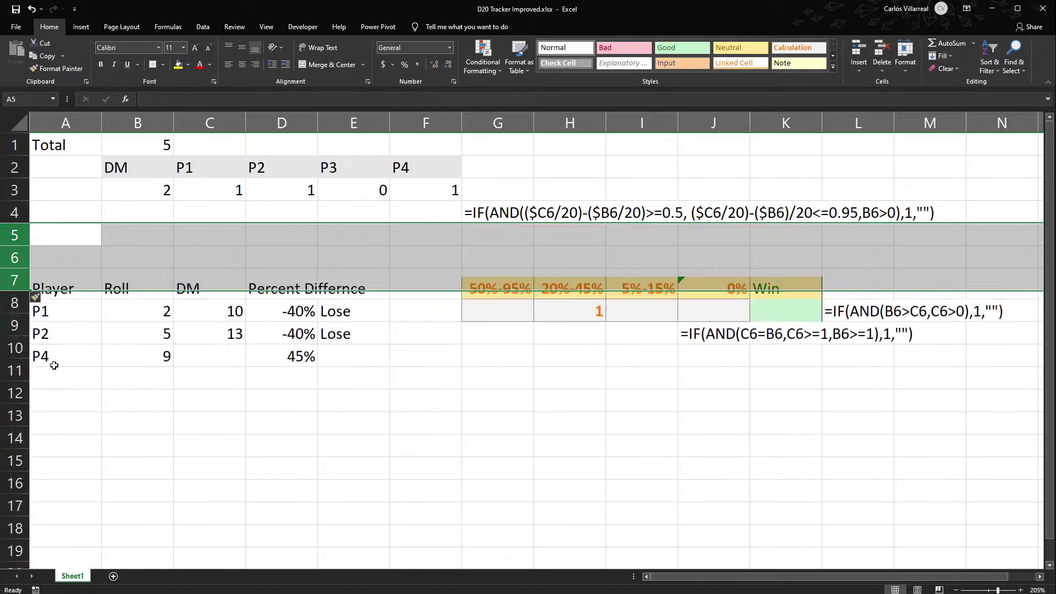
{"action": "left_click", "coordinate": [236, 245]}
{"action": "type", "text": "13"}
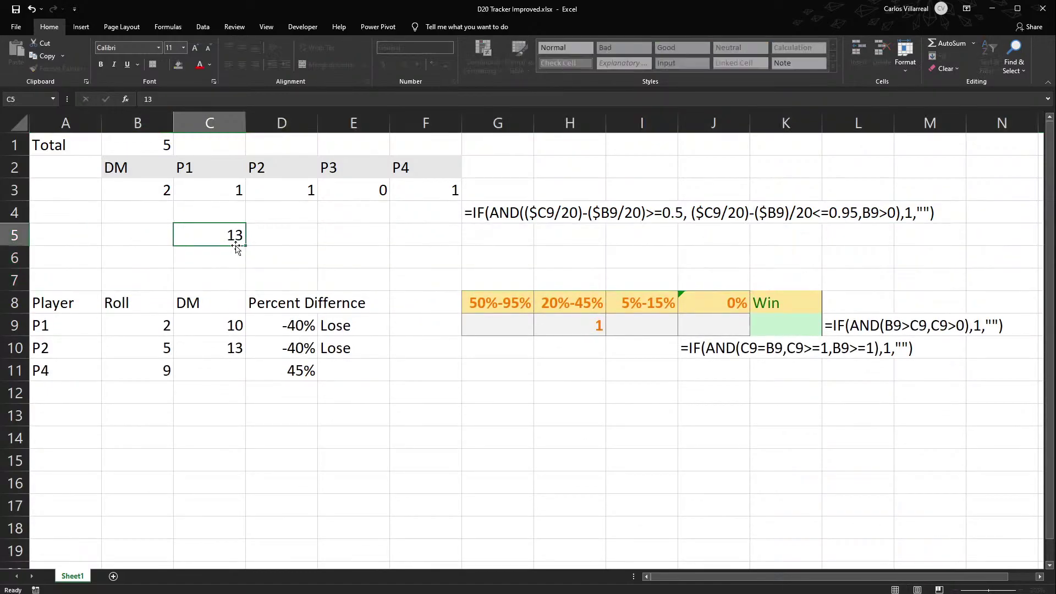
{"action": "key", "text": "Return"}
Check the range references in the B3 formula, and undo the test entry and the row insertion.
{"action": "double_click", "coordinate": [124, 190]}
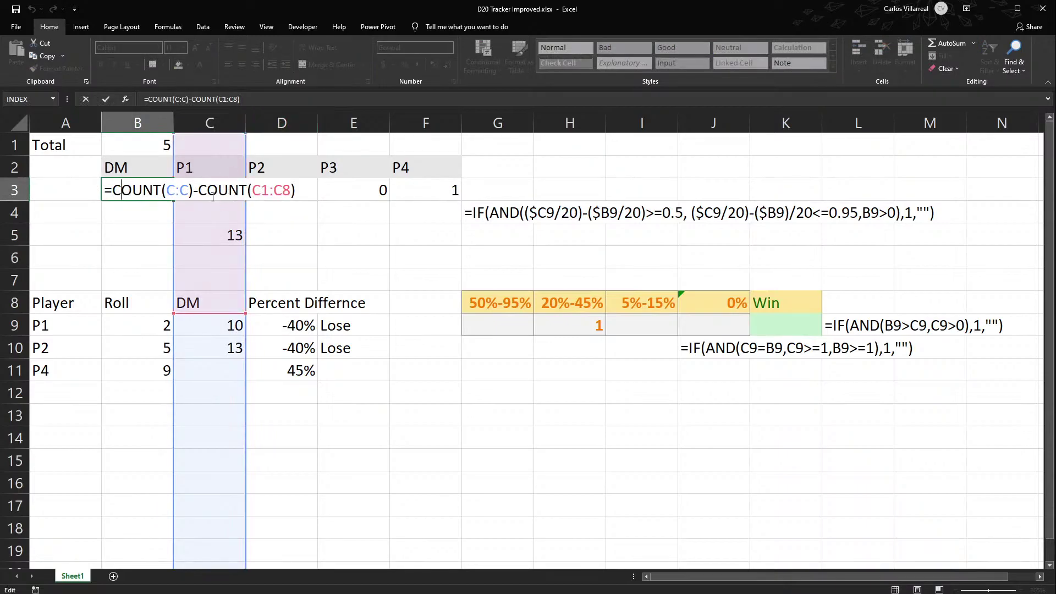
{"action": "key", "text": "Escape"}
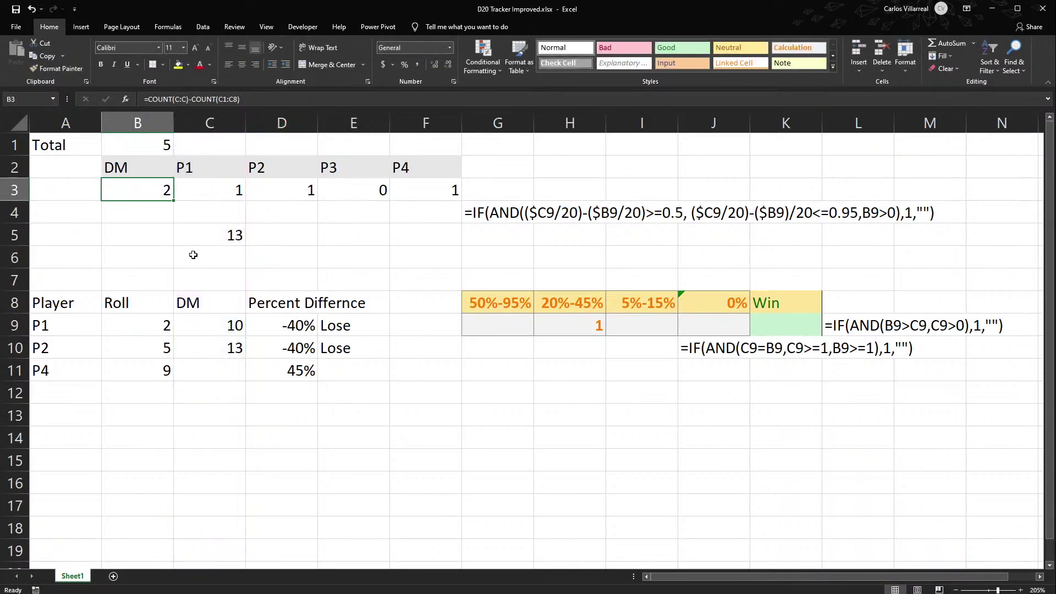
{"action": "key", "text": "ctrl+z"}
{"action": "key", "text": "ctrl+z"}
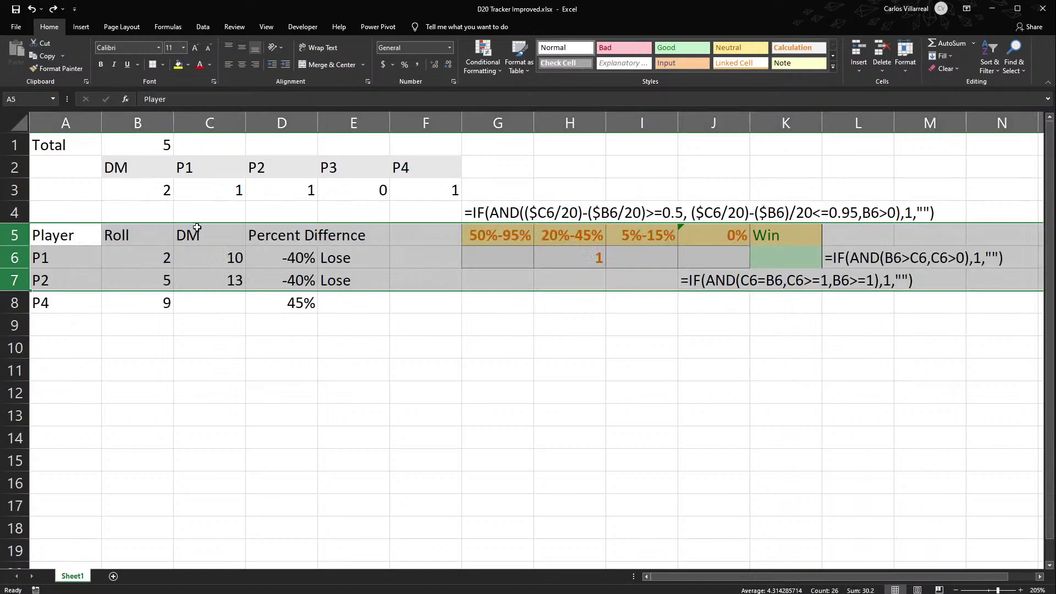
{"action": "left_click", "coordinate": [201, 241]}
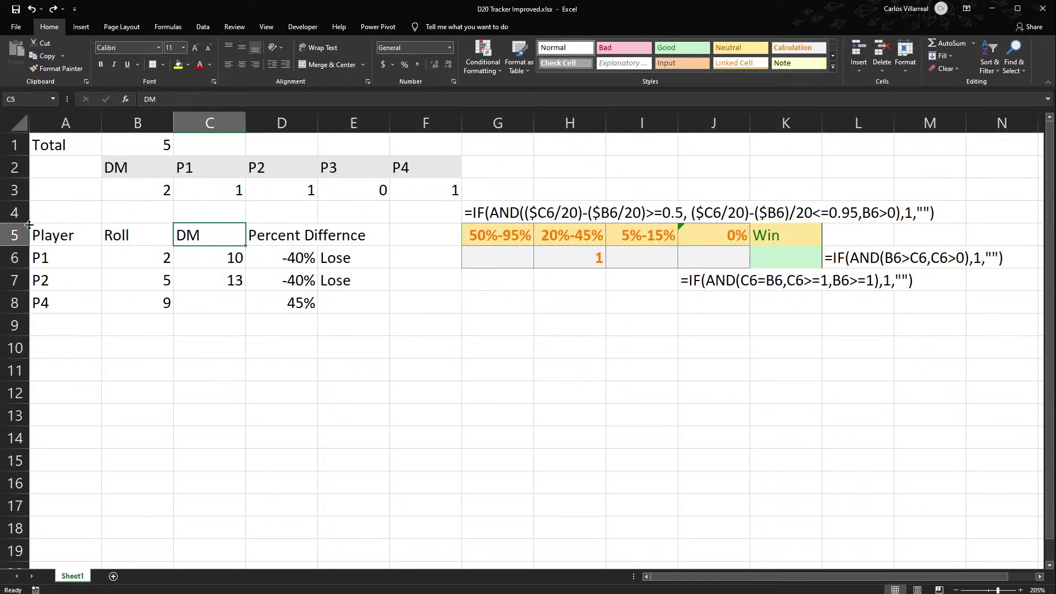
{"action": "left_click_drag", "start_coordinate": [14, 236], "coordinate": [12, 324]}
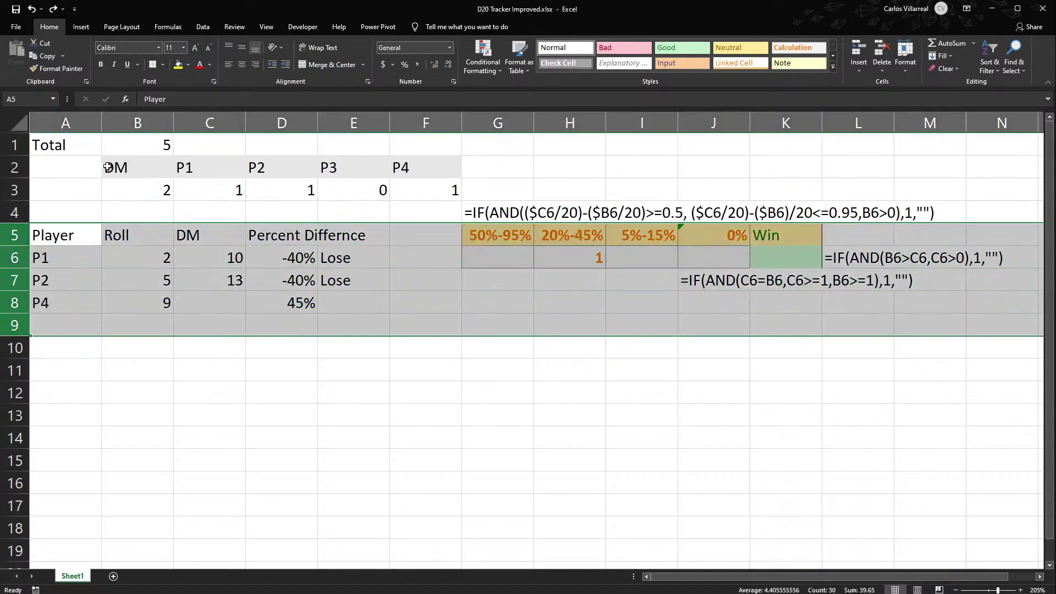
{"action": "left_click", "coordinate": [344, 366]}
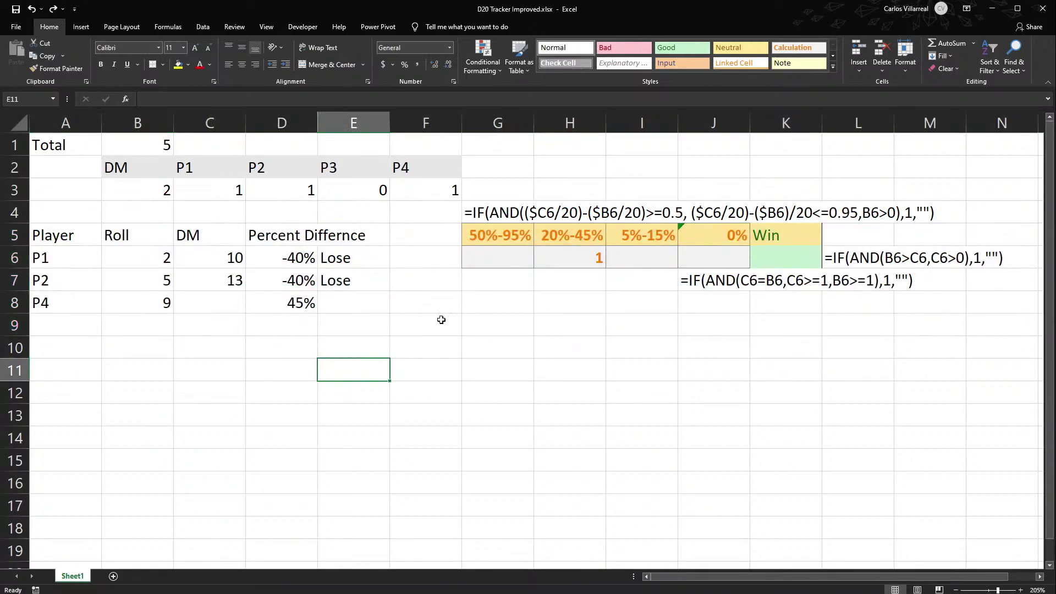
Move the percentage range table and its formula notes from G4:M8 down to G15:M19.
{"action": "left_click_drag", "start_coordinate": [498, 220], "coordinate": [952, 307]}
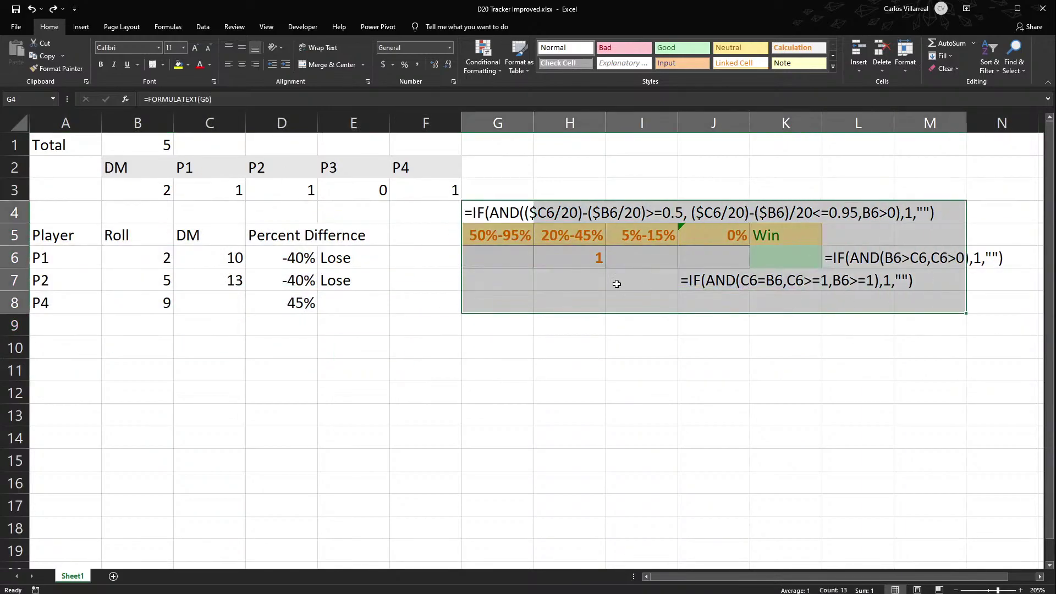
{"action": "left_click_drag", "start_coordinate": [553, 204], "coordinate": [578, 449]}
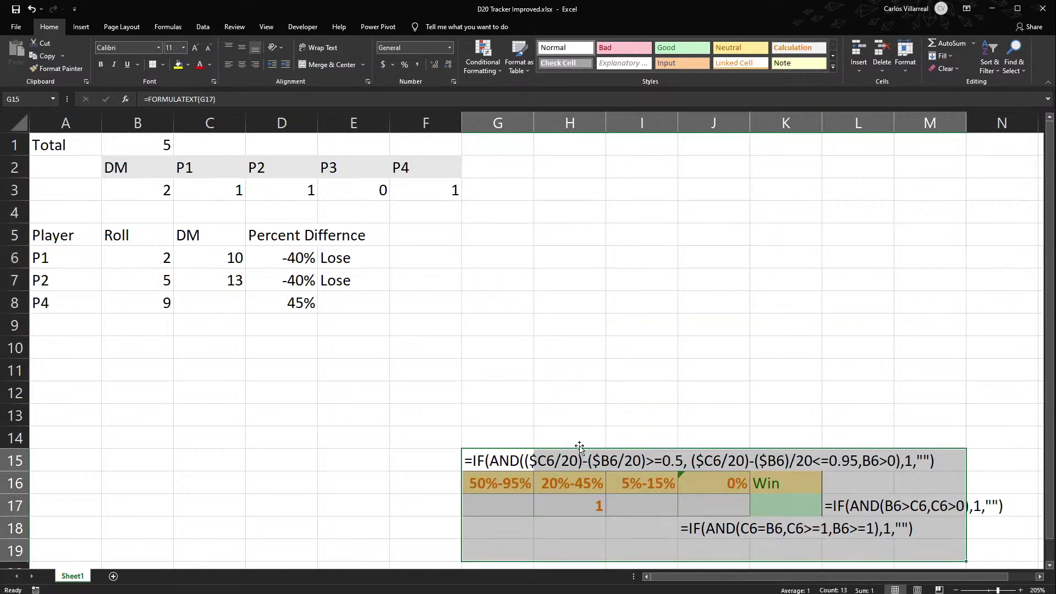
{"action": "left_click", "coordinate": [601, 408]}
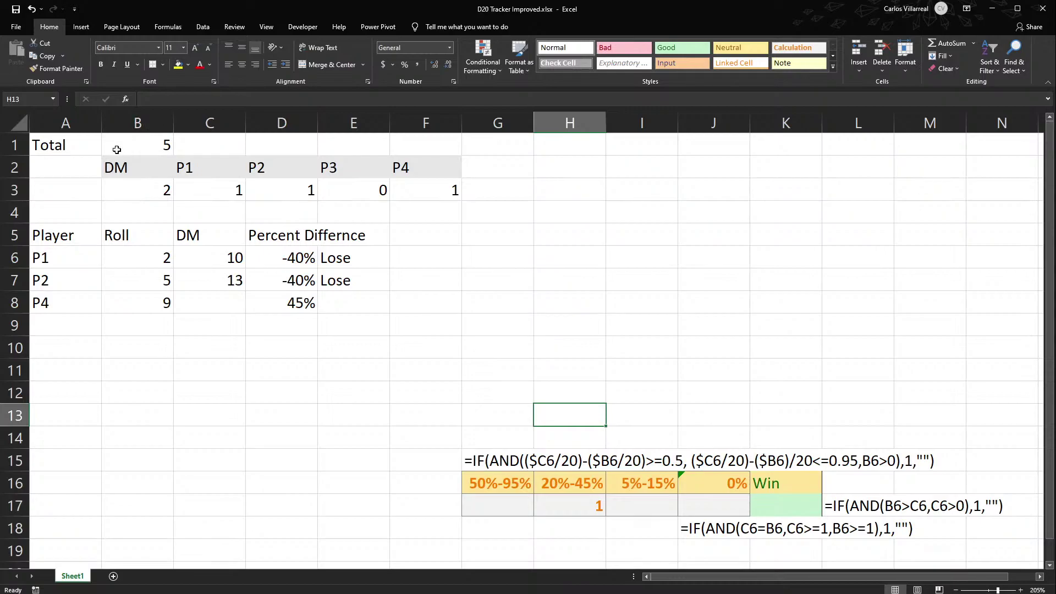
Check the ranges used by the total formula in B1 and the P1 count formula in C3.
{"action": "double_click", "coordinate": [116, 150]}
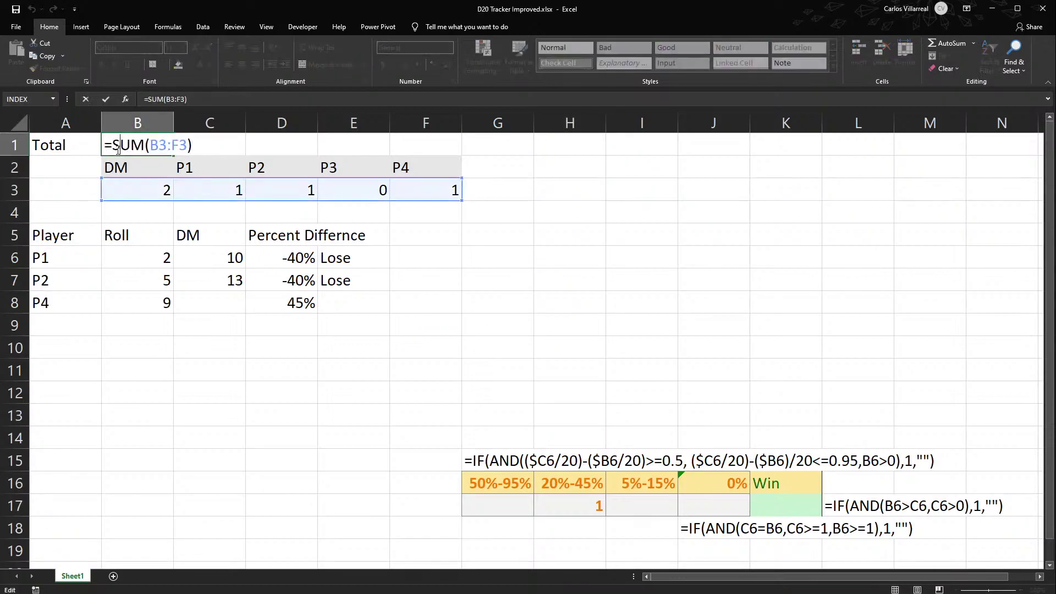
{"action": "key", "text": "Return"}
{"action": "double_click", "coordinate": [217, 190]}
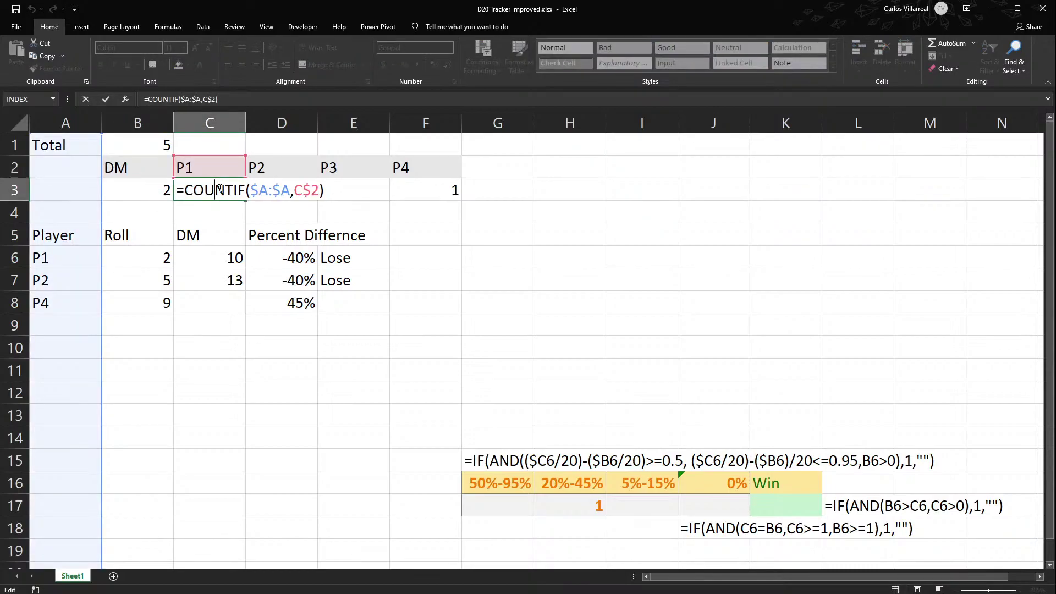
{"action": "key", "text": "Escape"}
{"action": "left_click_drag", "start_coordinate": [85, 174], "coordinate": [81, 220]}
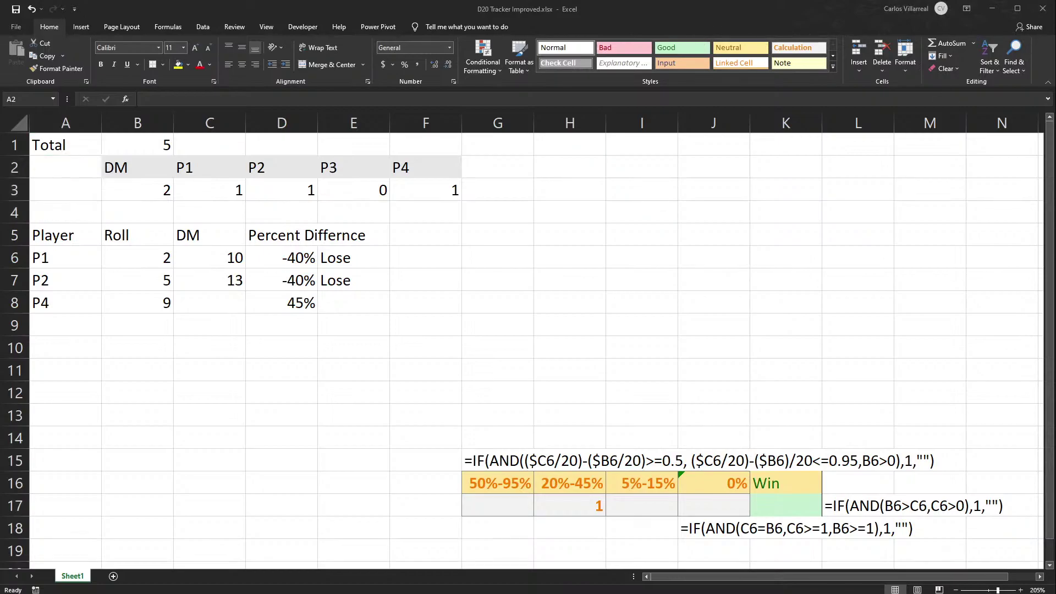
Switch to D20 tracker.xlsx to examine its roll count formulas in A3 and B3, and return to D20 Tracker Improved.xlsx.
{"action": "key", "text": "alt+Tab"}
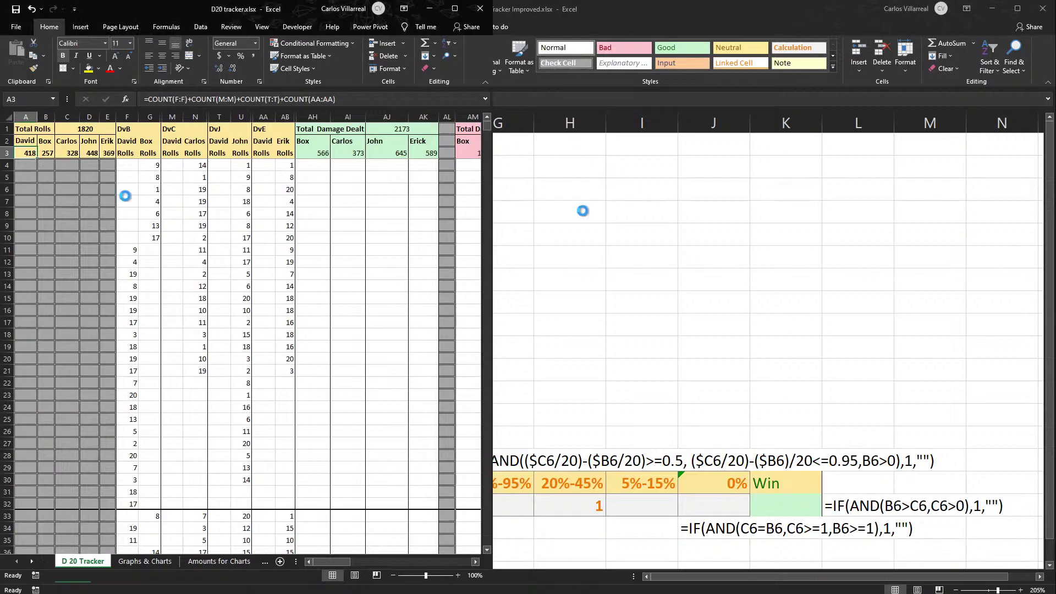
{"action": "scroll", "coordinate": [125, 196], "scroll_direction": "up", "scroll_amount": 2}
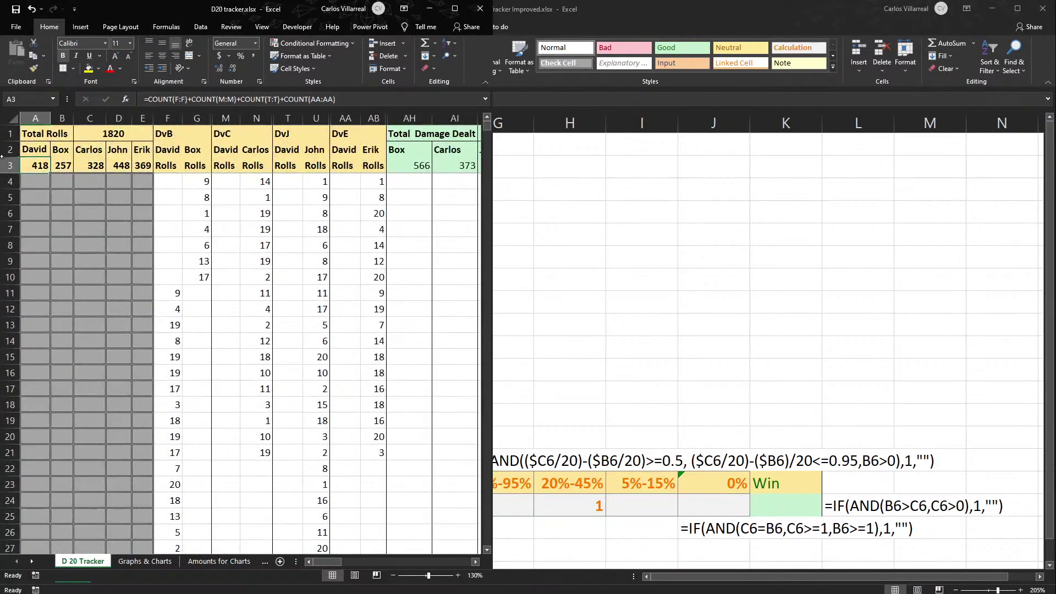
{"action": "double_click", "coordinate": [31, 165]}
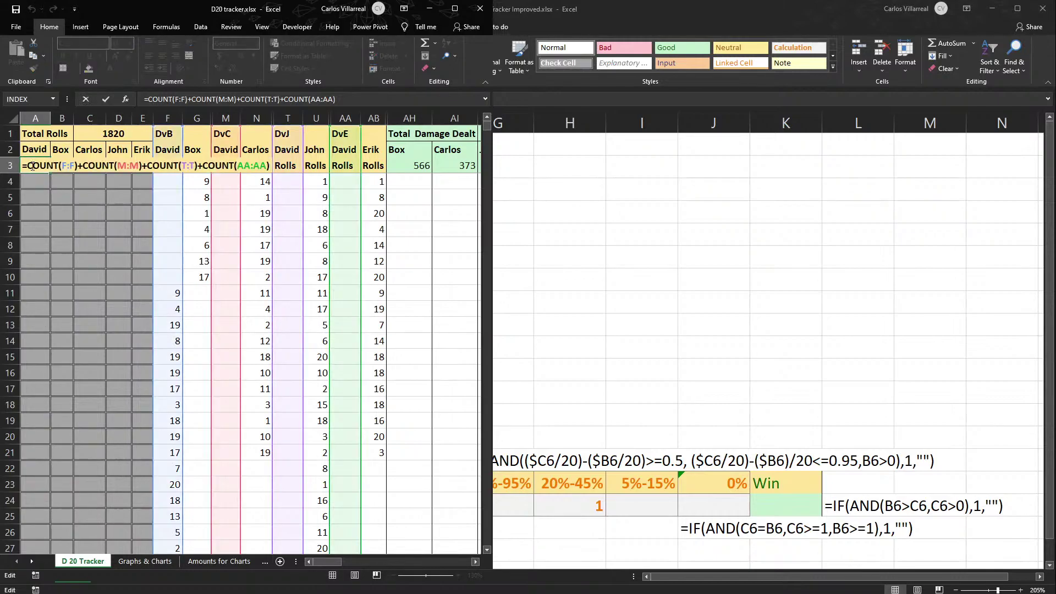
{"action": "key", "text": "Escape"}
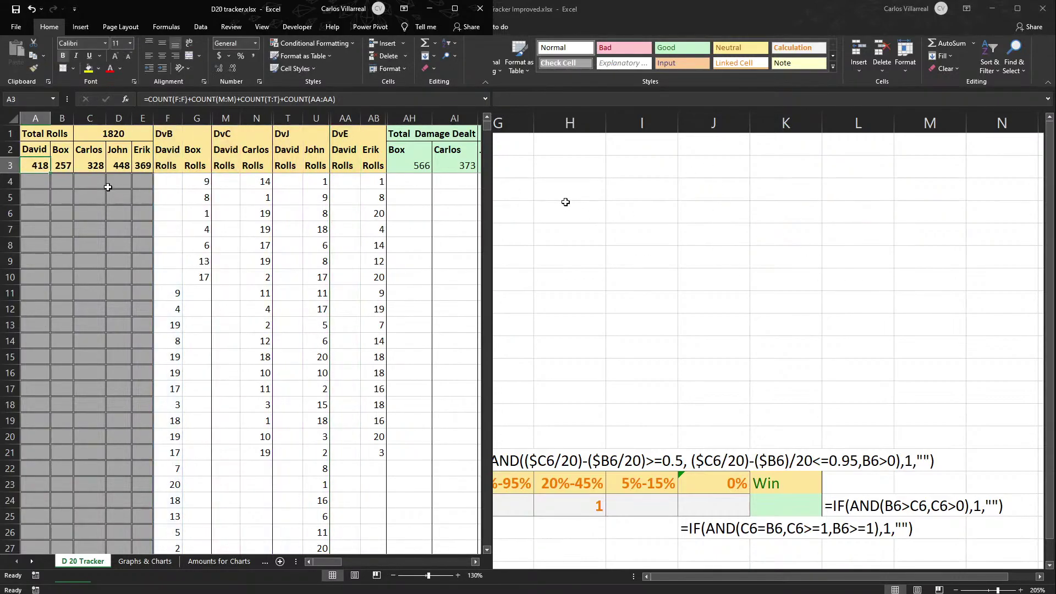
{"action": "double_click", "coordinate": [60, 165]}
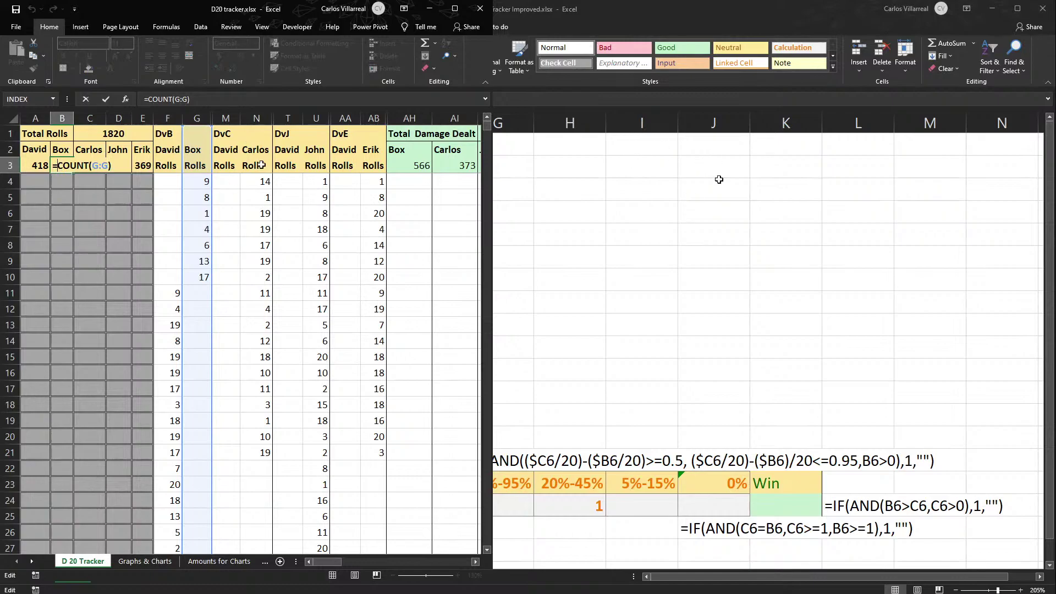
{"action": "key", "text": "Escape"}
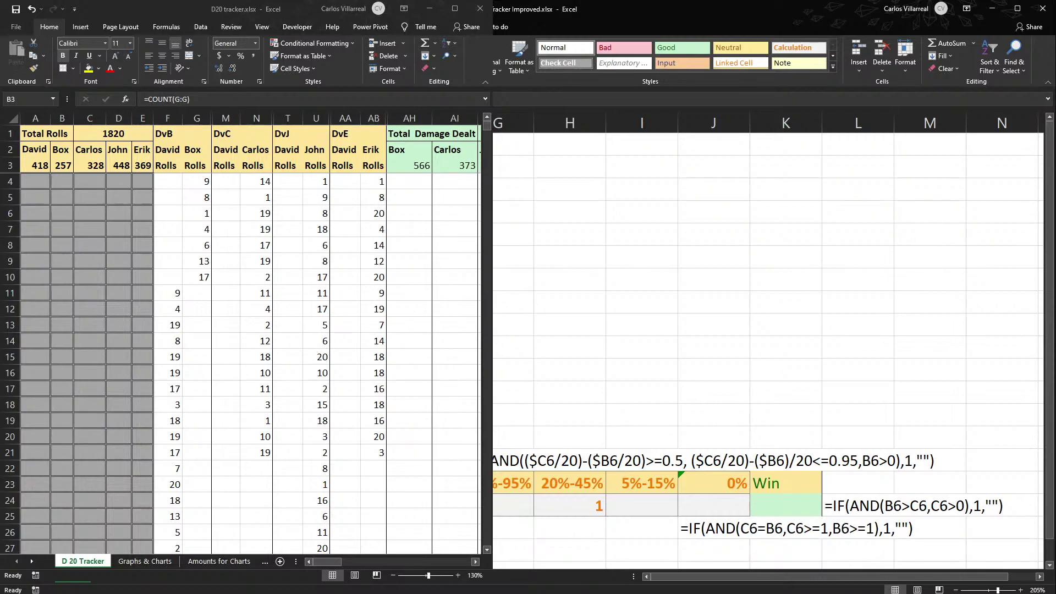
{"action": "key", "text": "alt+Tab"}
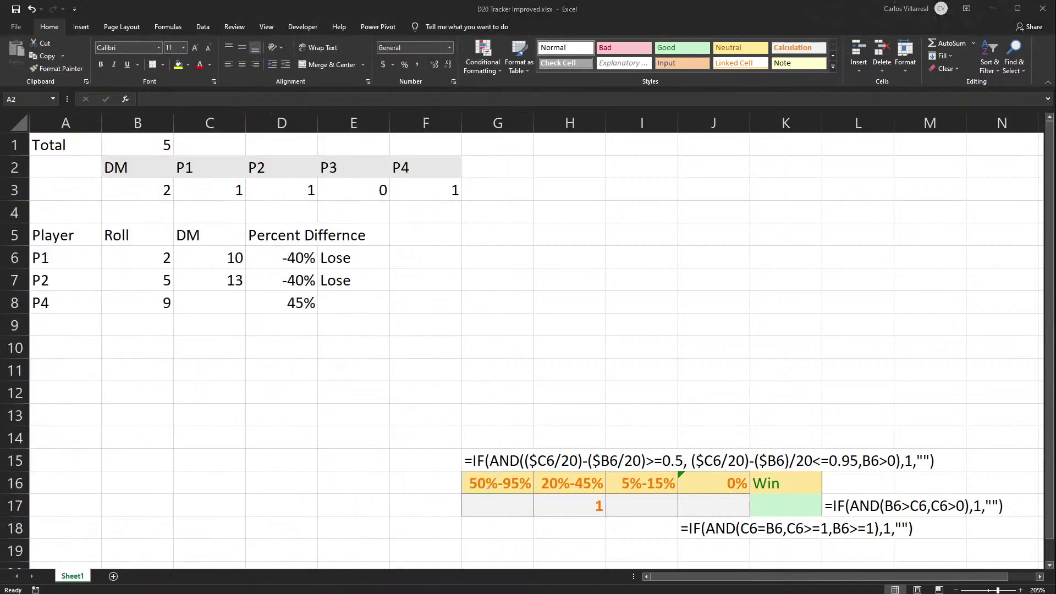
Compare the column references of the DM count formula in B3 with those of the P1 count formula in C3.
{"action": "double_click", "coordinate": [146, 190]}
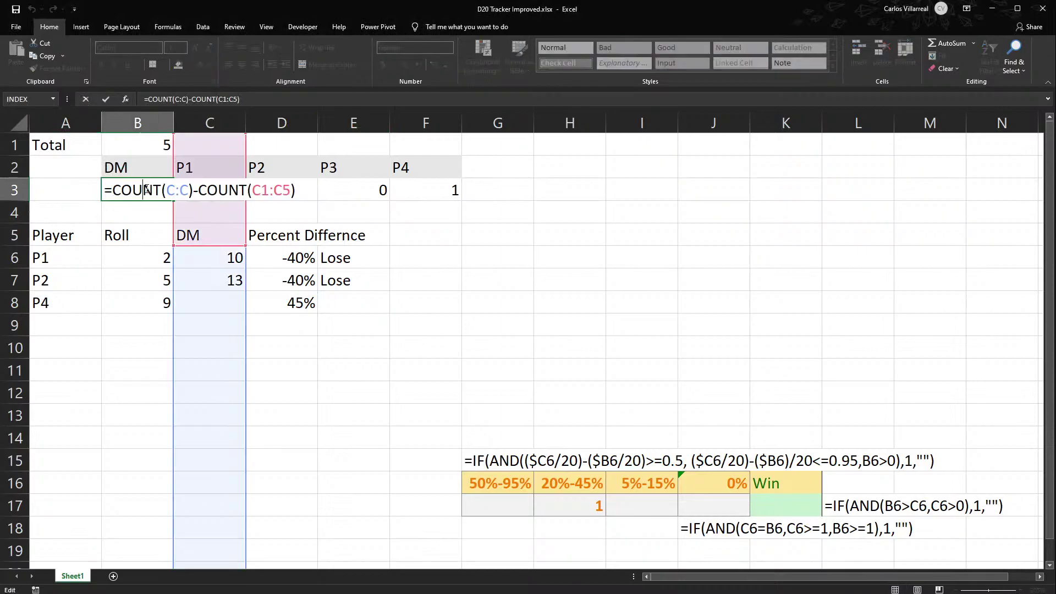
{"action": "double_click", "coordinate": [206, 190]}
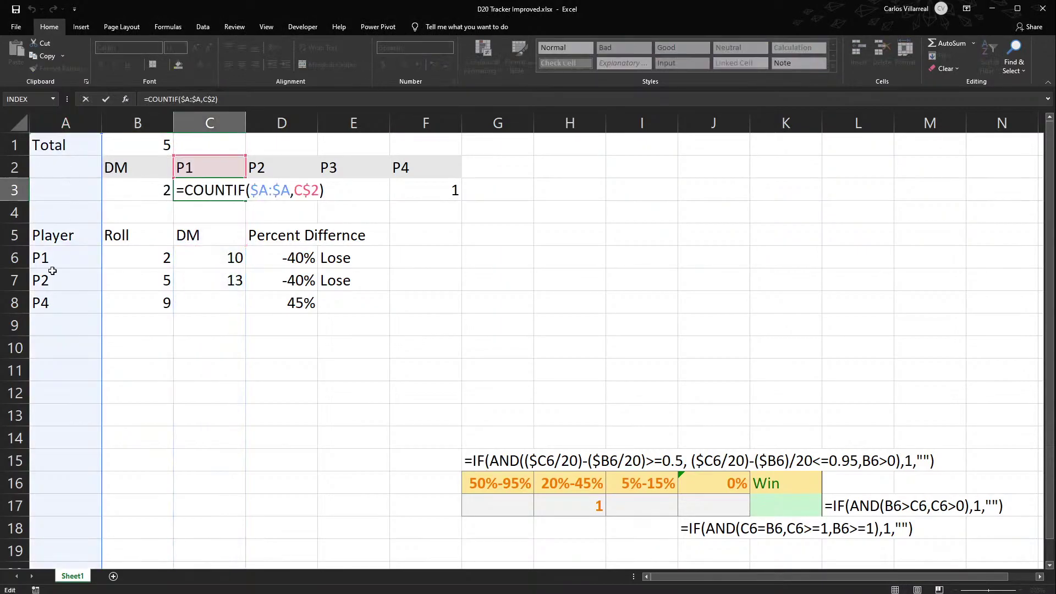
{"action": "left_click", "coordinate": [61, 191]}
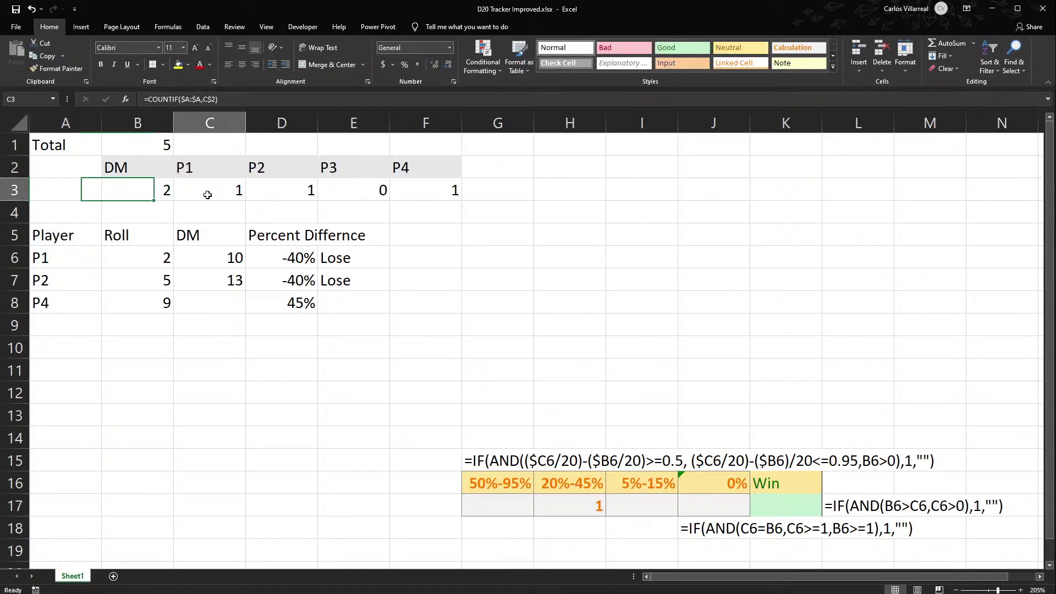
{"action": "double_click", "coordinate": [211, 191]}
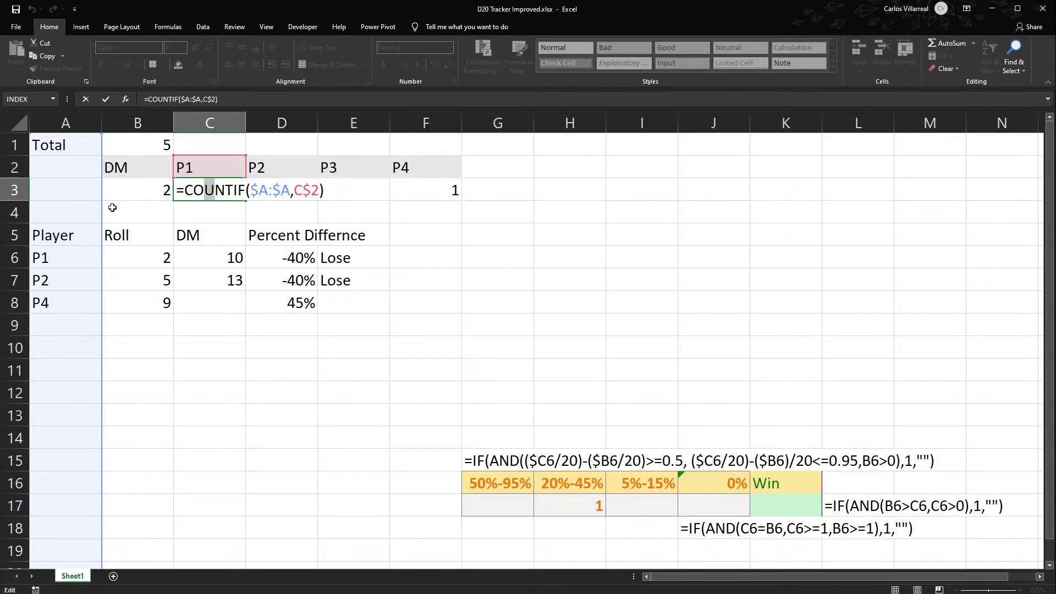
{"action": "key", "text": "Escape"}
Enter asd and 5 in A3 as test values for the counts, and clear the cell again.
{"action": "left_click", "coordinate": [74, 194]}
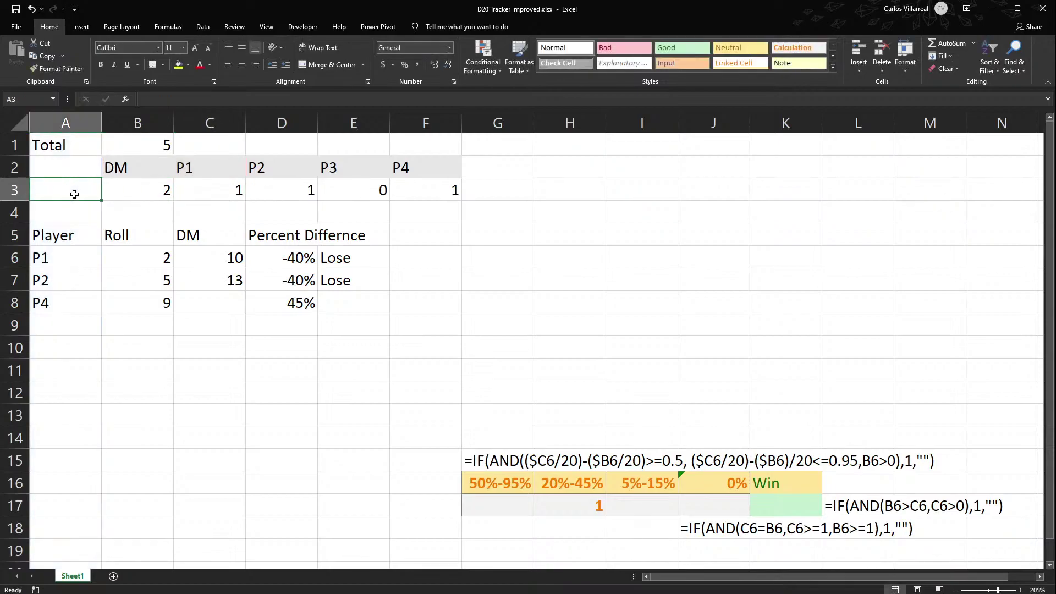
{"action": "type", "text": "asd"}
{"action": "key", "text": "Return"}
{"action": "left_click", "coordinate": [74, 194]}
{"action": "type", "text": "5"}
{"action": "key", "text": "Return"}
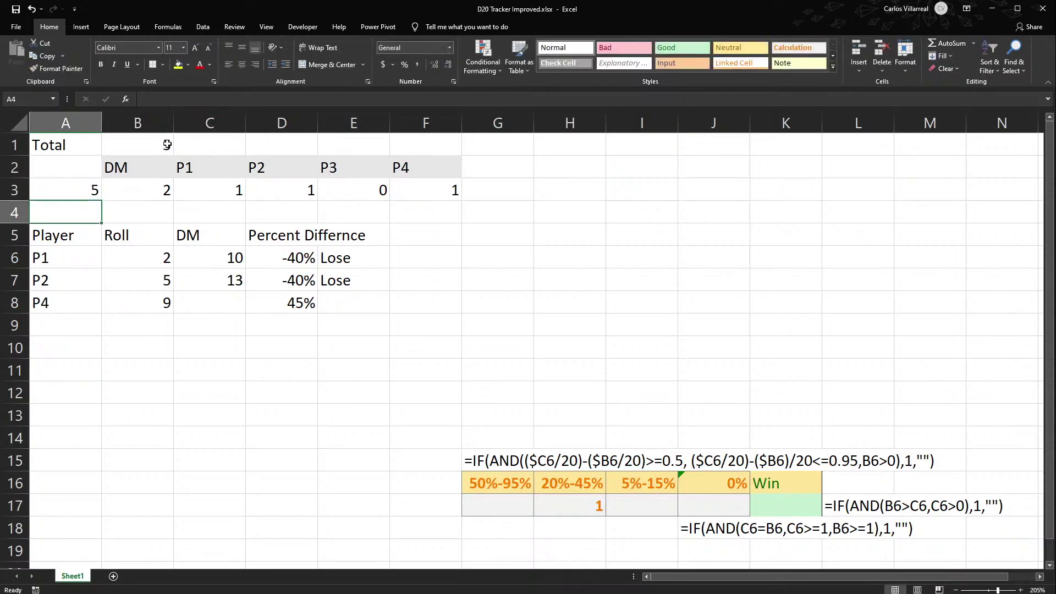
{"action": "left_click", "coordinate": [147, 145]}
{"action": "left_click", "coordinate": [53, 196]}
{"action": "key", "text": "Delete"}
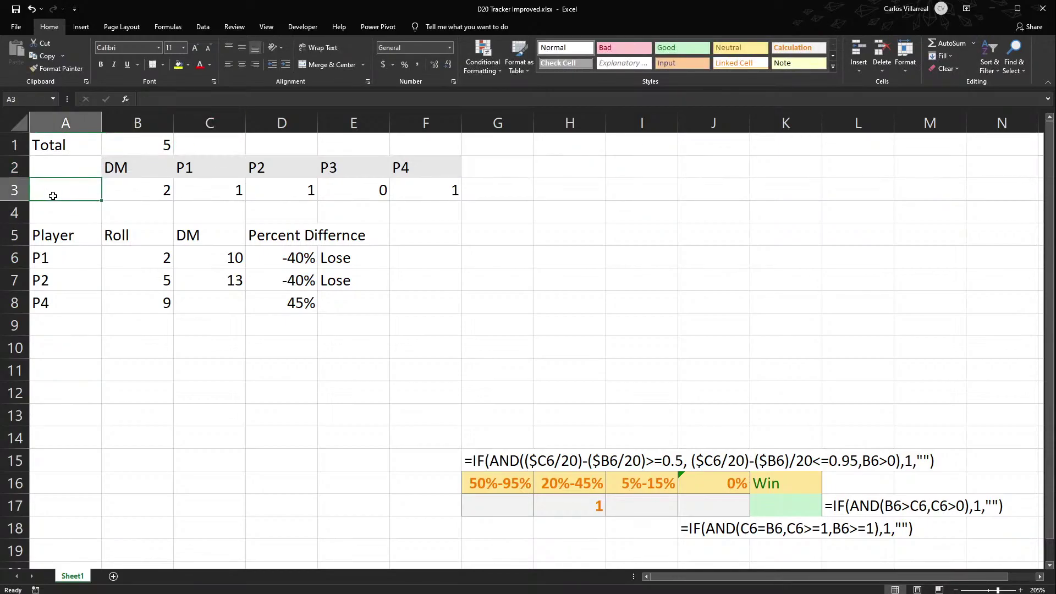
Move the total formula from B1 to A3 and check its B3:F3 range there.
{"action": "left_click", "coordinate": [112, 145]}
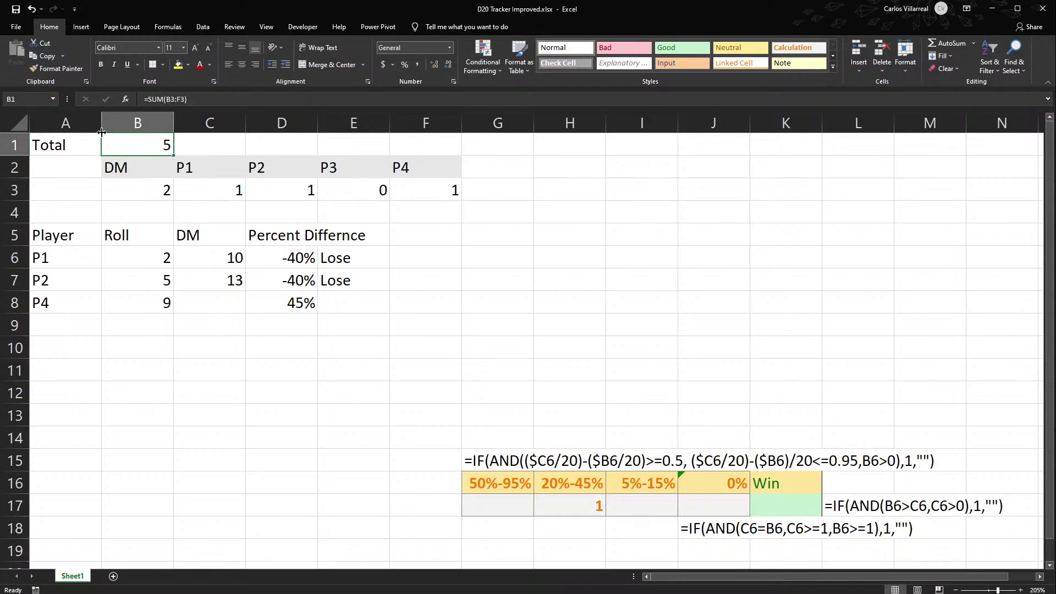
{"action": "left_click_drag", "start_coordinate": [146, 158], "coordinate": [94, 187]}
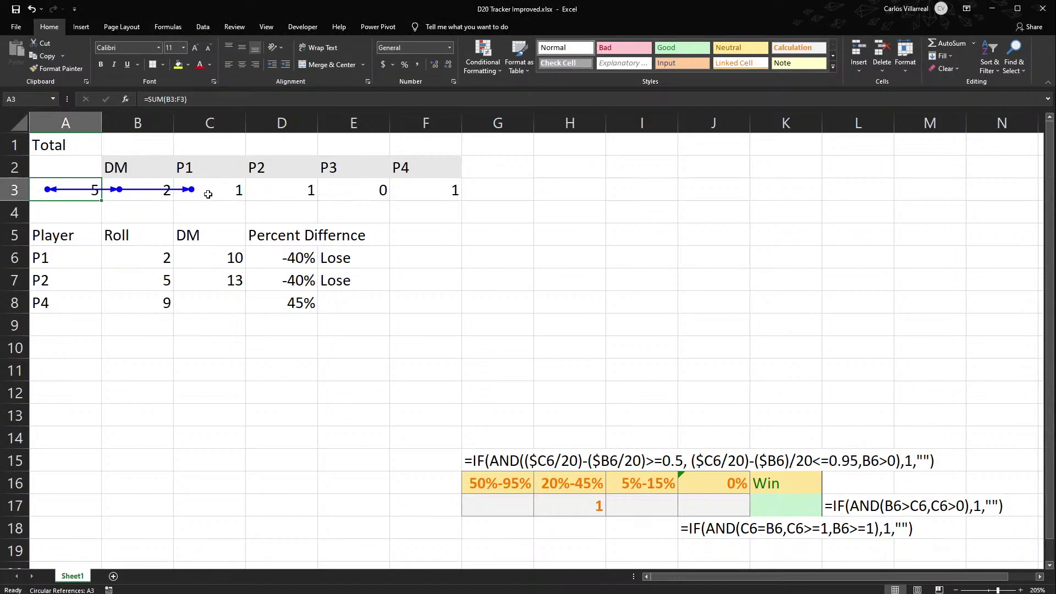
{"action": "left_click", "coordinate": [98, 204]}
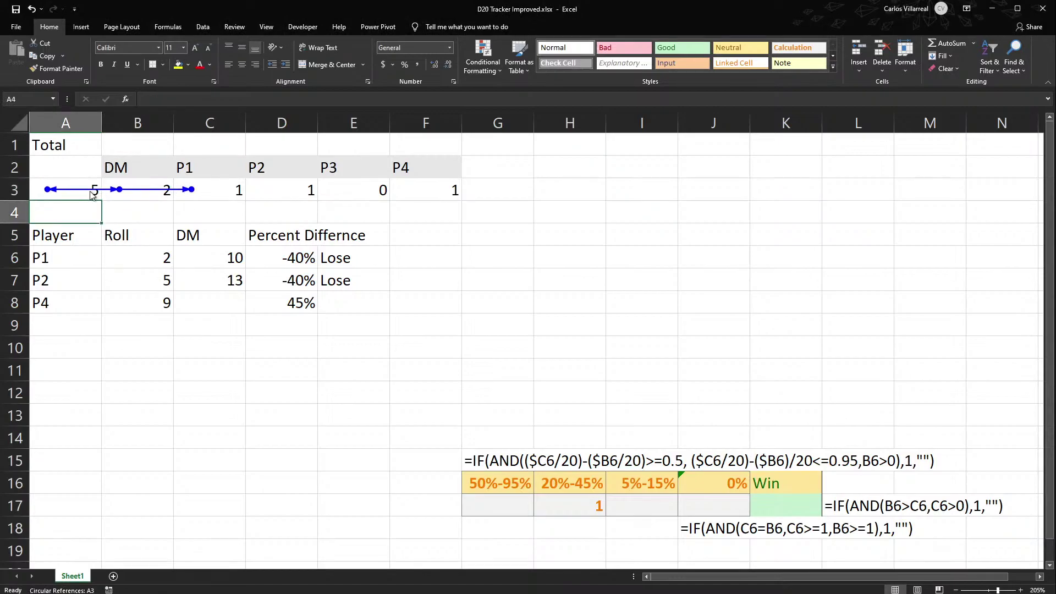
{"action": "double_click", "coordinate": [90, 191]}
{"action": "left_click", "coordinate": [90, 195]}
{"action": "left_click", "coordinate": [92, 202]}
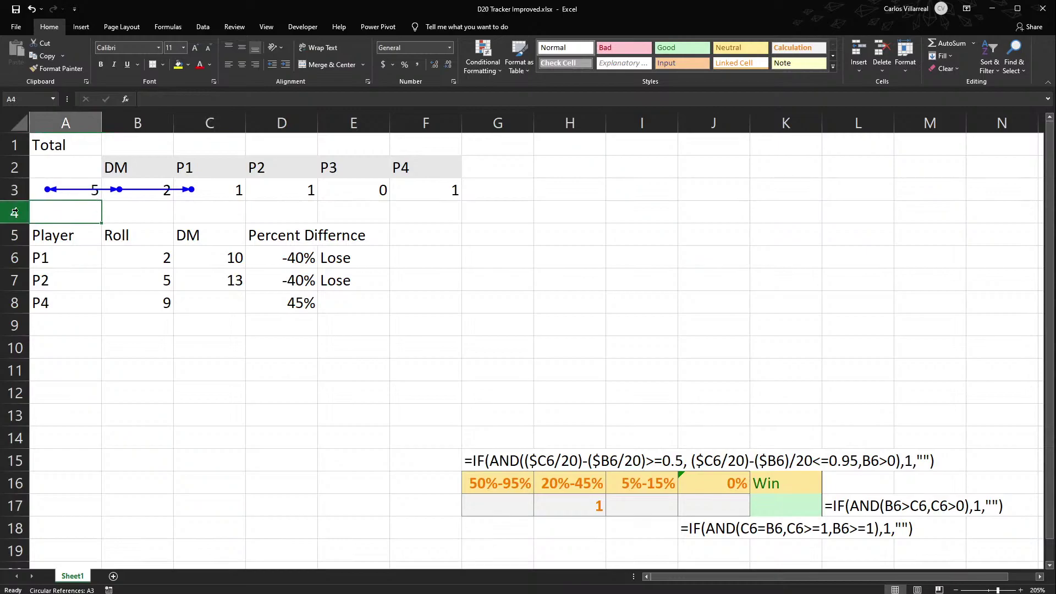
{"action": "double_click", "coordinate": [35, 196]}
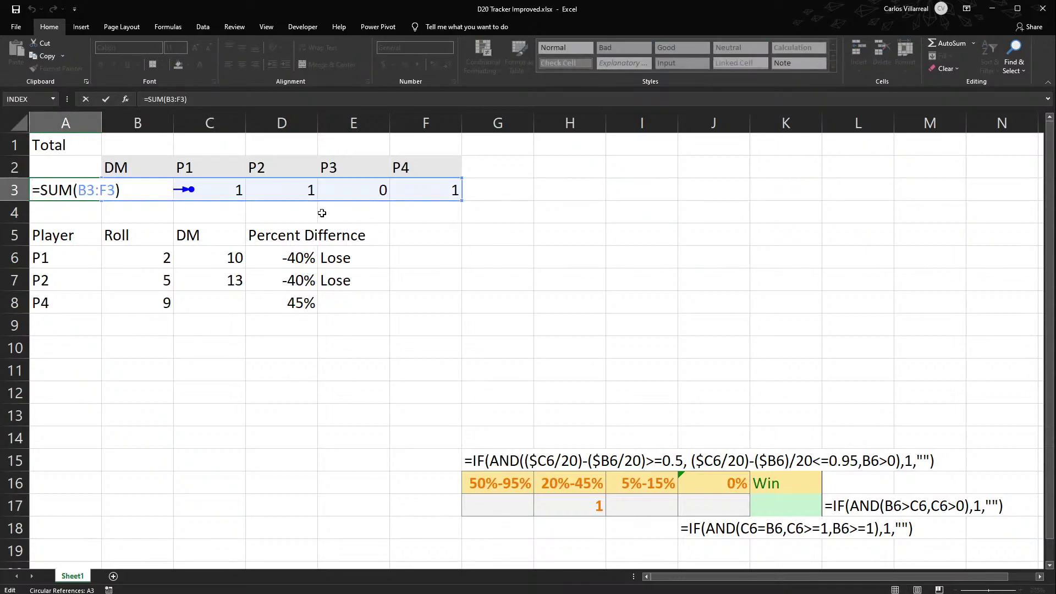
{"action": "key", "text": "Return"}
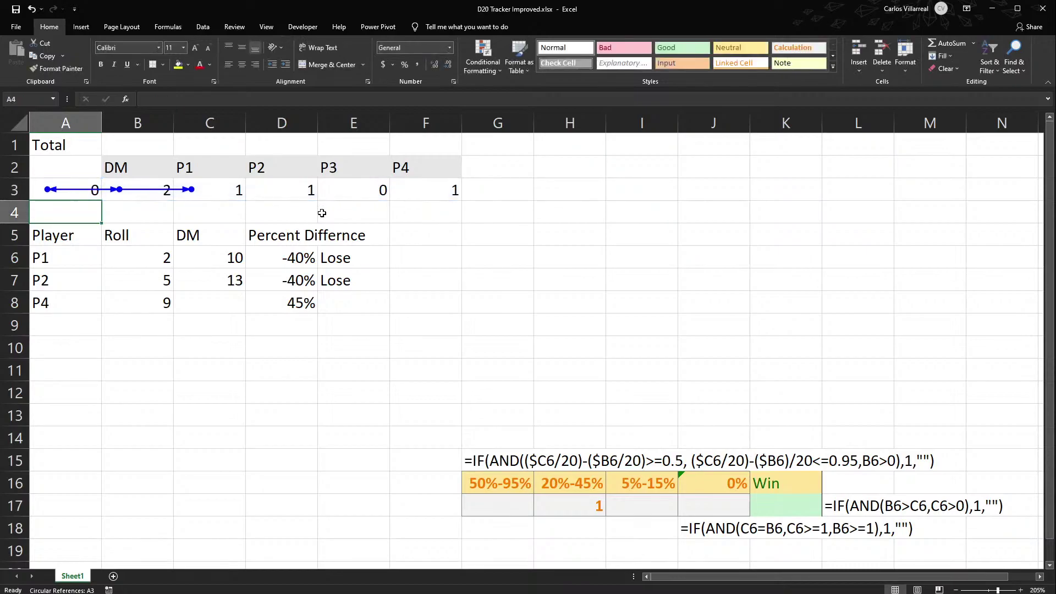
Trace the circular reference by examining the ranges of the count formulas in C3 and B3.
{"action": "double_click", "coordinate": [231, 184]}
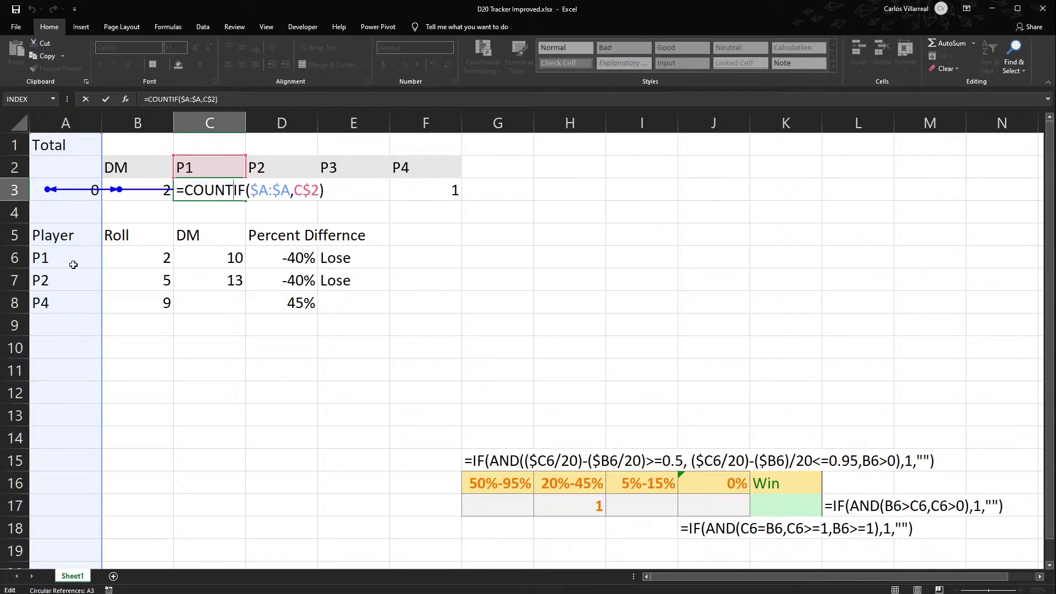
{"action": "key", "text": "Return"}
{"action": "left_click", "coordinate": [141, 198]}
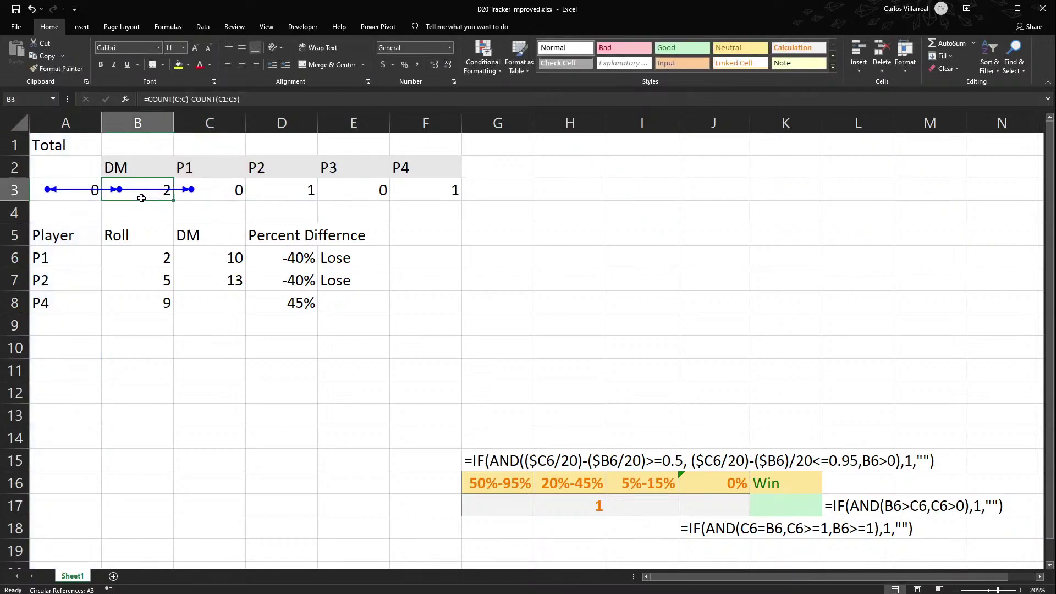
{"action": "double_click", "coordinate": [141, 198]}
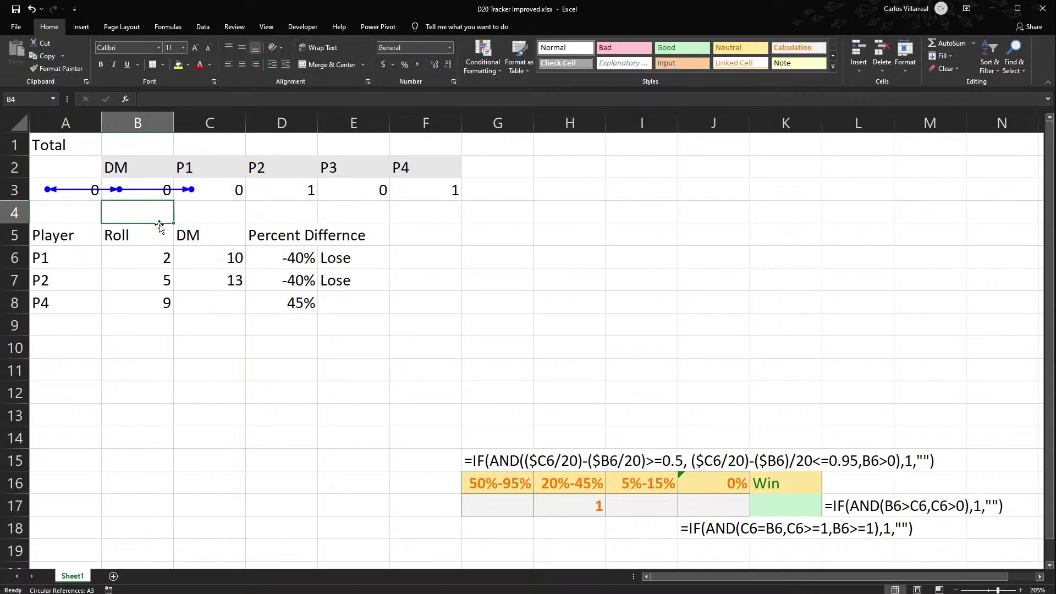
{"action": "double_click", "coordinate": [133, 197]}
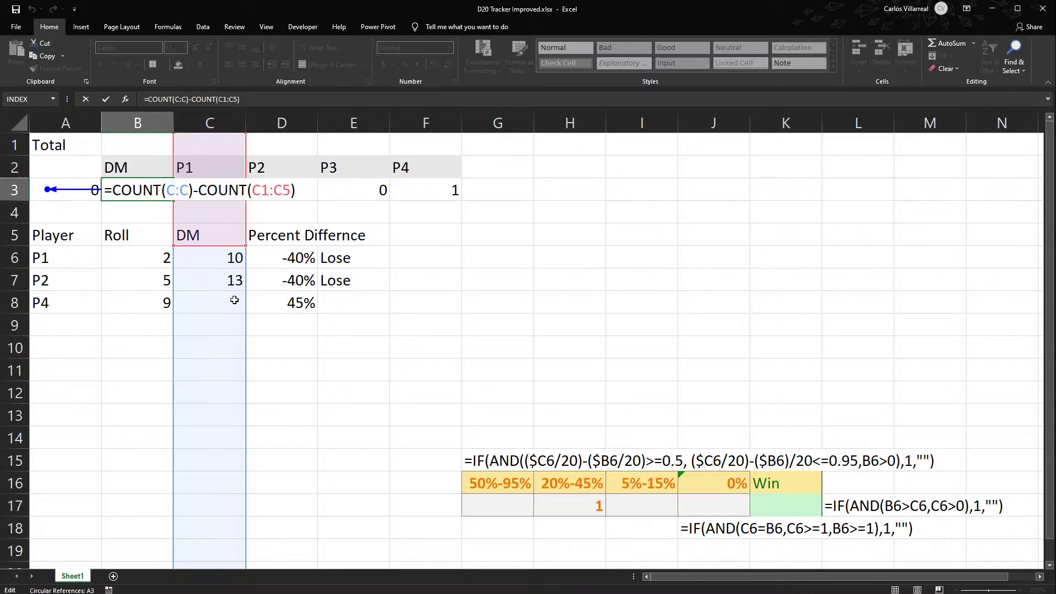
{"action": "key", "text": "Return"}
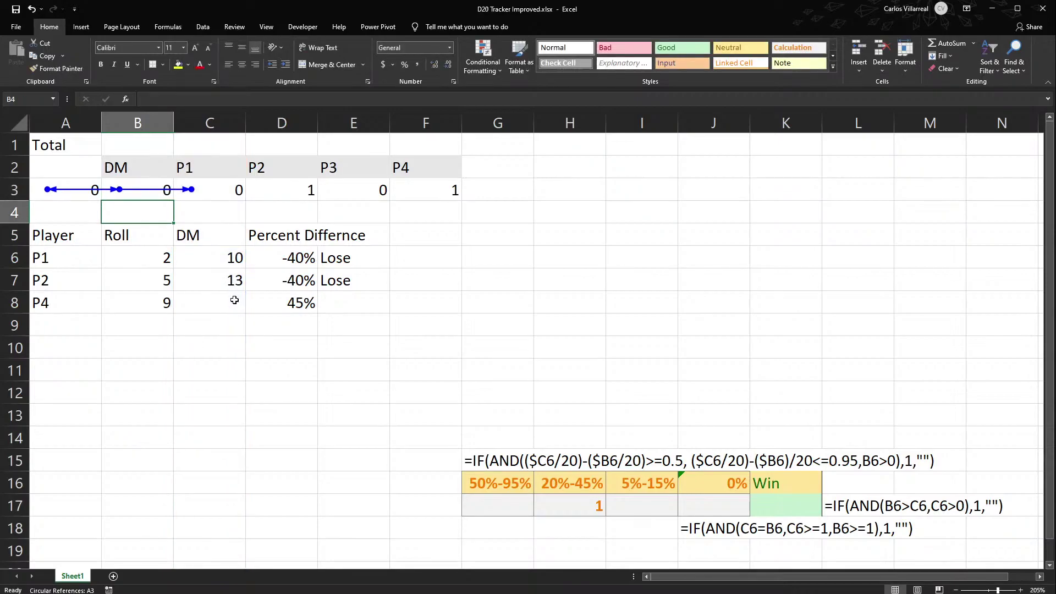
Move the total formula from A3 to C1 and the Total label from A1 to B1.
{"action": "left_click", "coordinate": [36, 186]}
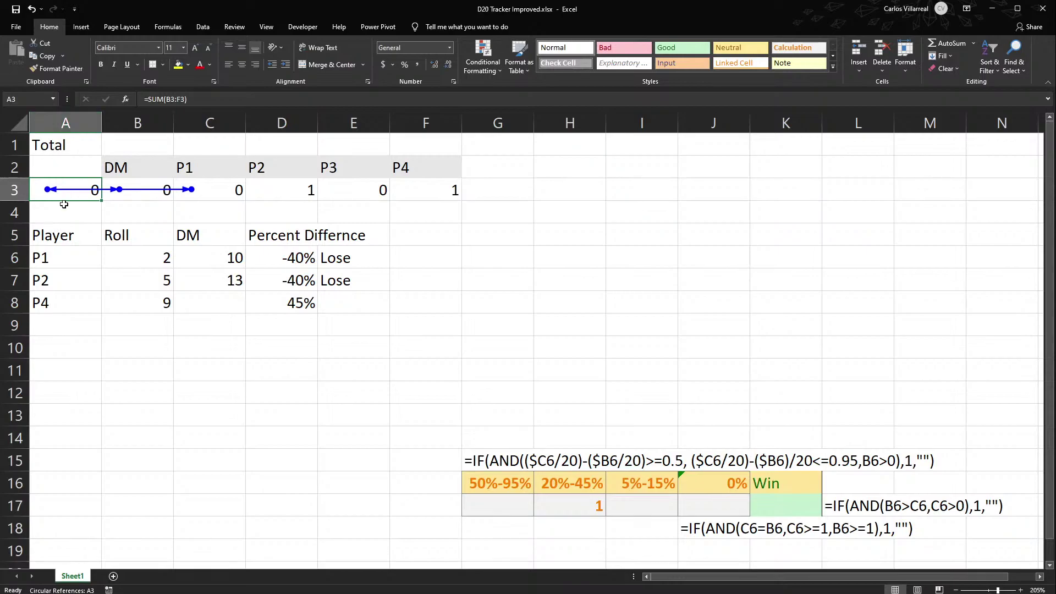
{"action": "mouse_move", "coordinate": [60, 203]}
{"action": "left_mouse_down"}
{"action": "mouse_move", "coordinate": [114, 149]}
{"action": "mouse_move", "coordinate": [207, 151]}
{"action": "left_mouse_up"}
{"action": "left_click", "coordinate": [77, 150]}
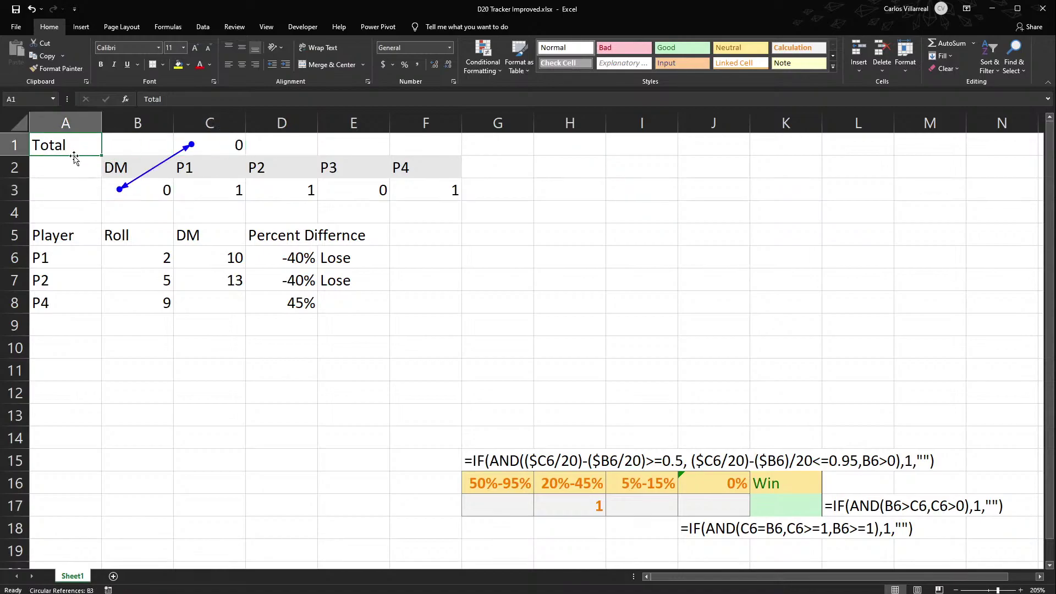
{"action": "left_click_drag", "start_coordinate": [70, 156], "coordinate": [116, 158]}
Check the column C ranges in the B3 formula, and move the total formula from C1 to D1.
{"action": "double_click", "coordinate": [144, 190]}
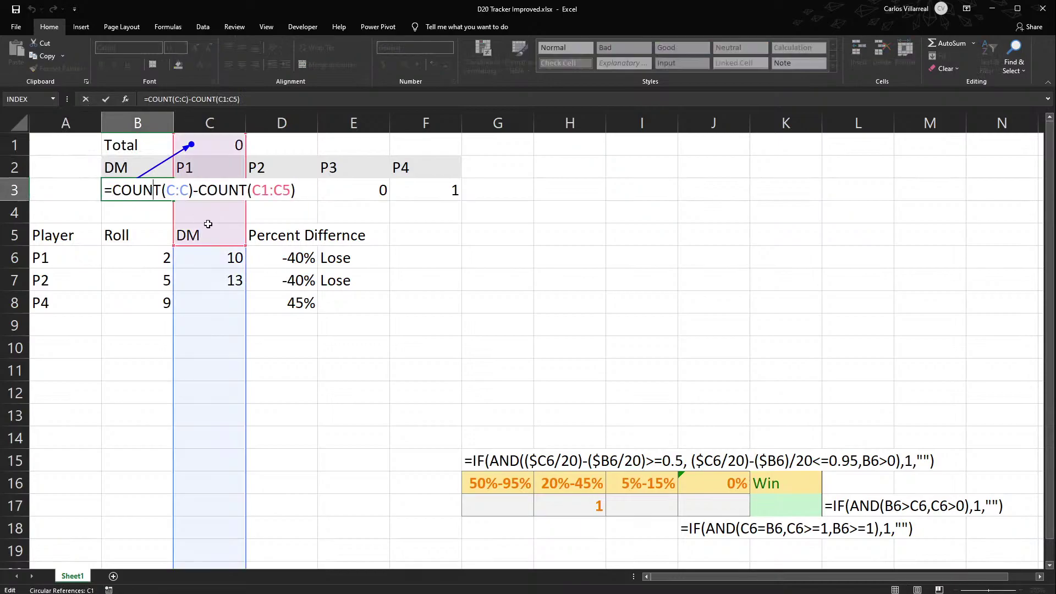
{"action": "left_click", "coordinate": [233, 145]}
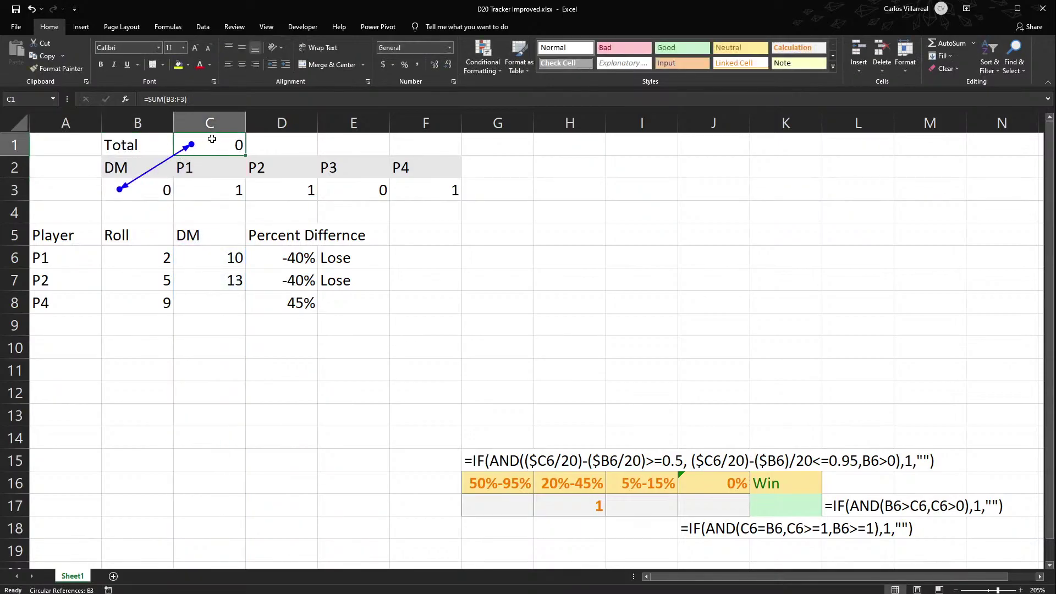
{"action": "left_click_drag", "start_coordinate": [245, 148], "coordinate": [283, 146]}
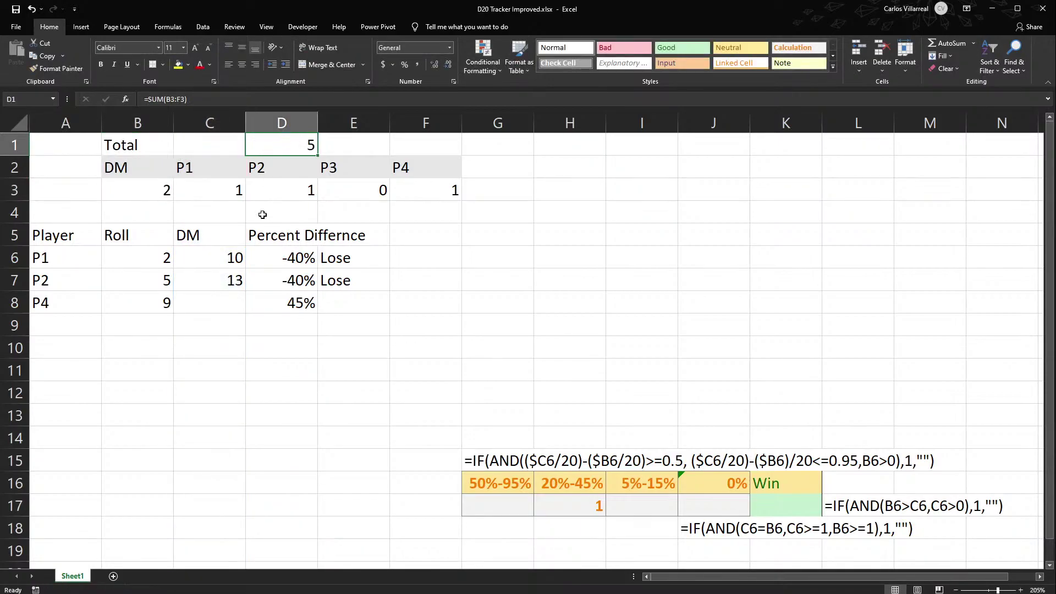
Review the summary block in B1:F3 and the count formulas in C3 and B3.
{"action": "left_click", "coordinate": [149, 143]}
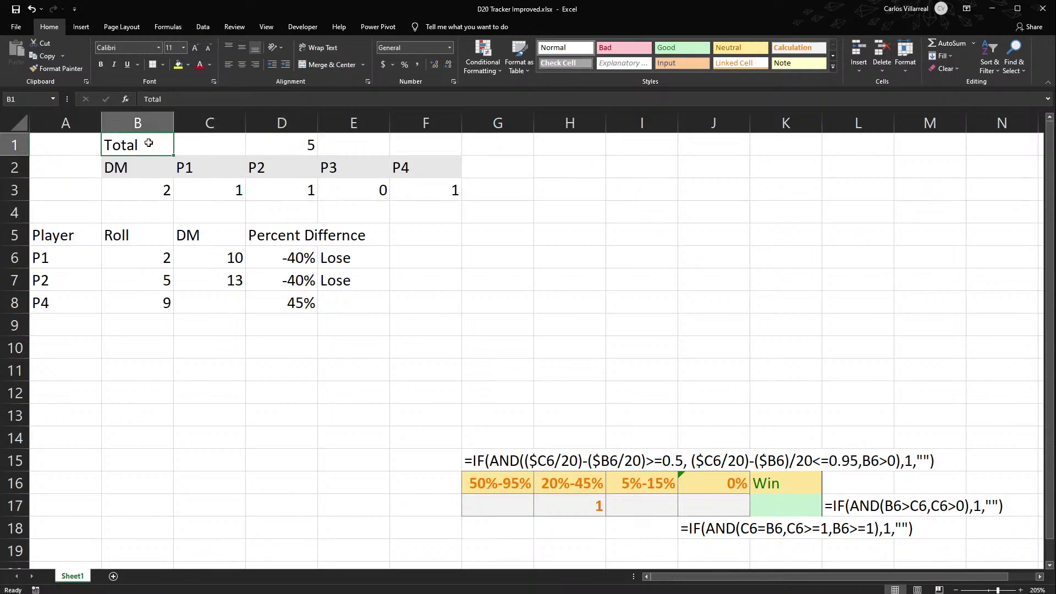
{"action": "left_click_drag", "start_coordinate": [121, 145], "coordinate": [325, 189]}
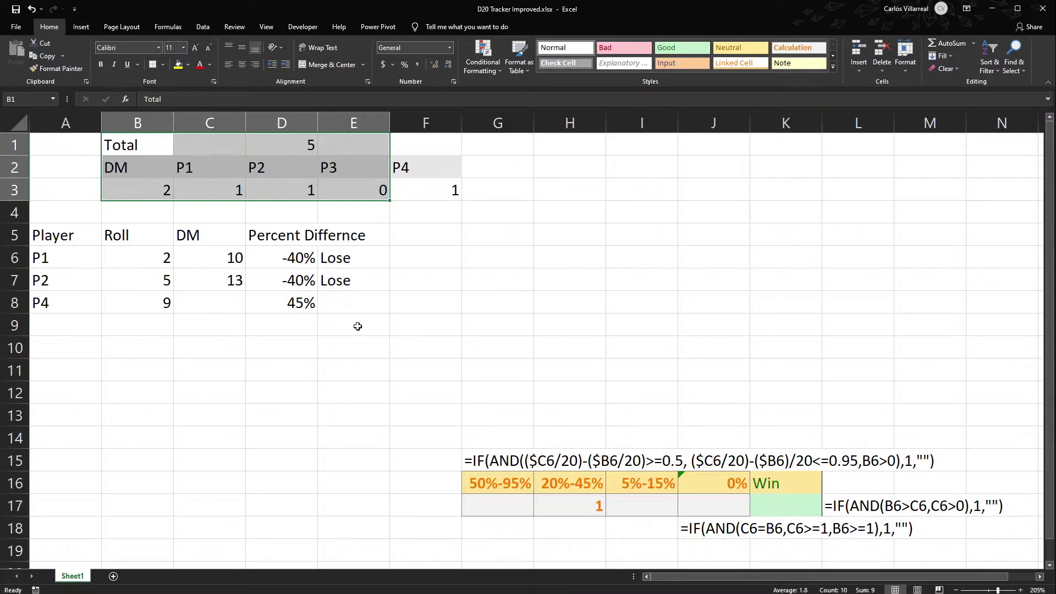
{"action": "left_click", "coordinate": [395, 279]}
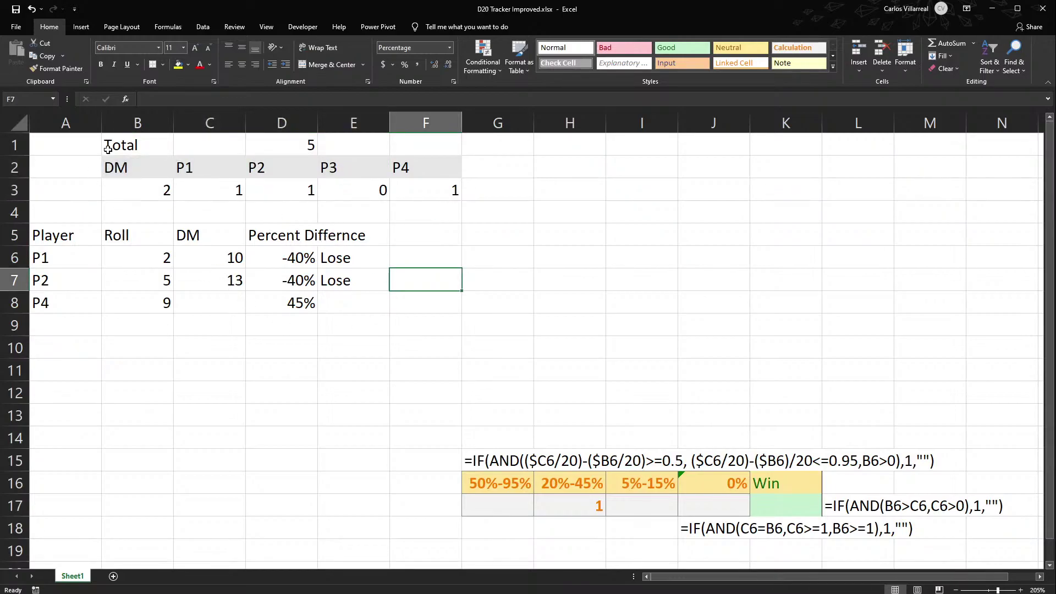
{"action": "left_click", "coordinate": [149, 182]}
{"action": "double_click", "coordinate": [199, 183]}
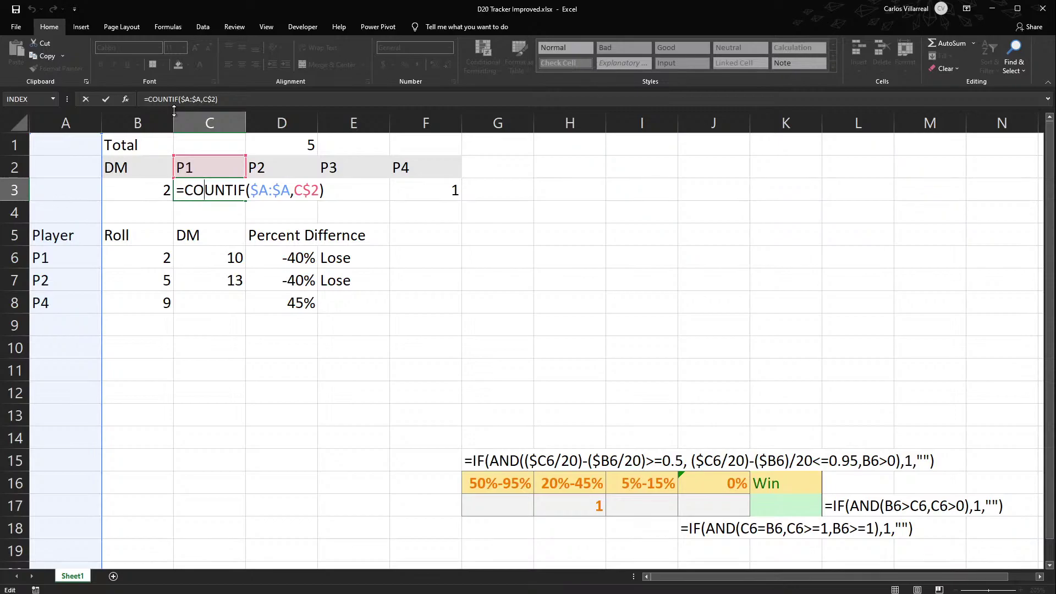
{"action": "key", "text": "Return"}
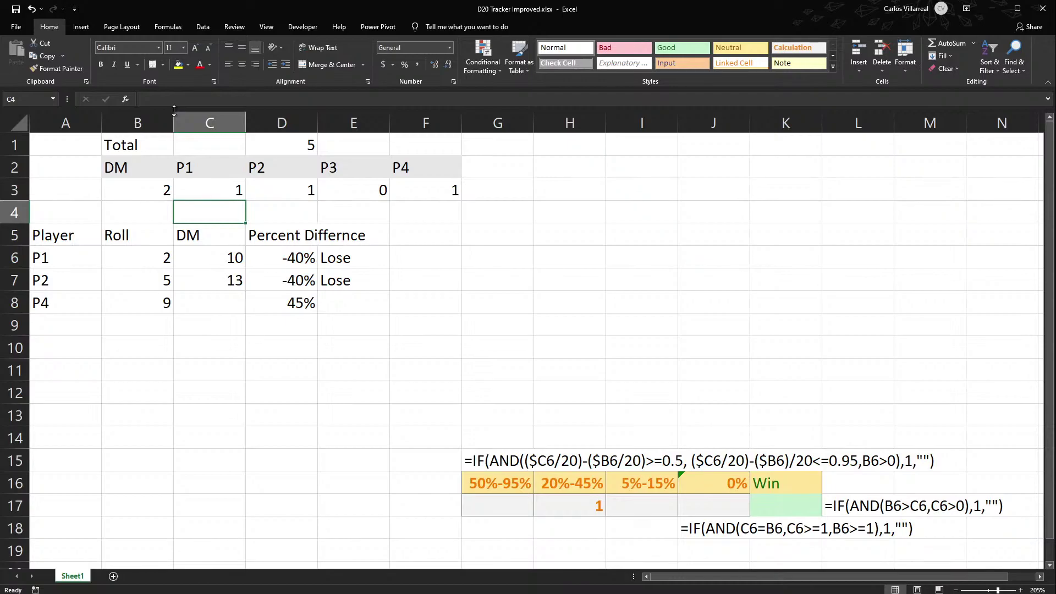
{"action": "double_click", "coordinate": [133, 185]}
{"action": "key", "text": "Return"}
Limit the count range in the C3 formula to $A6:$A1000 and fill the formula across through F3.
{"action": "double_click", "coordinate": [217, 185]}
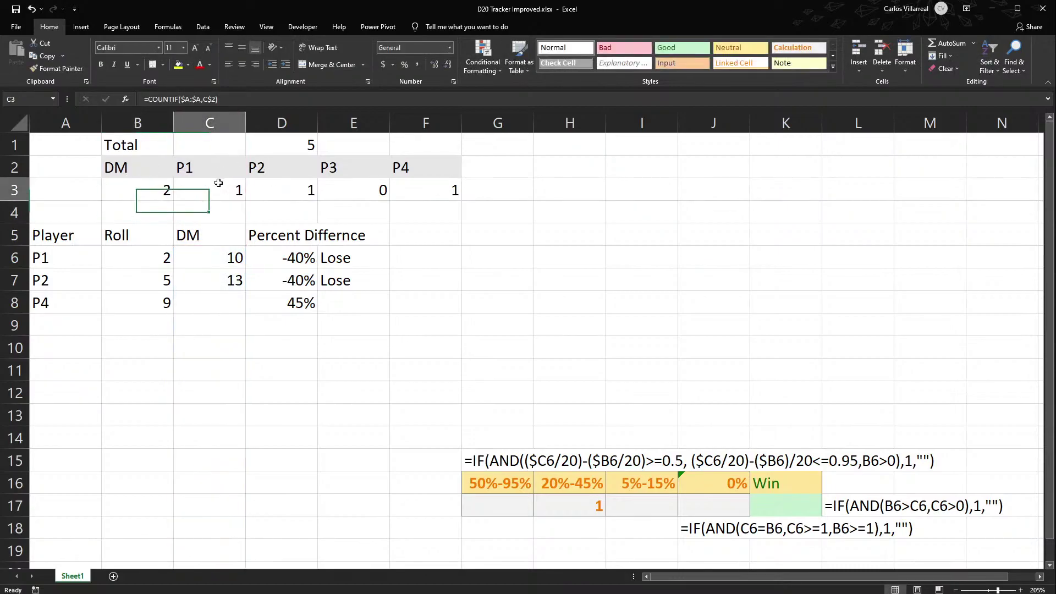
{"action": "left_click", "coordinate": [187, 100]}
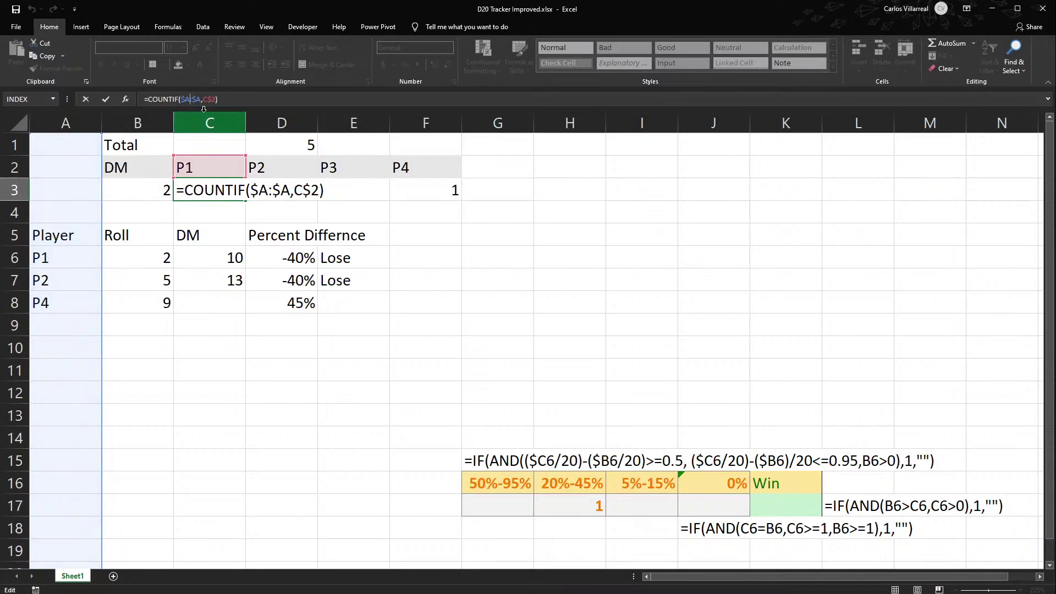
{"action": "type", "text": "6"}
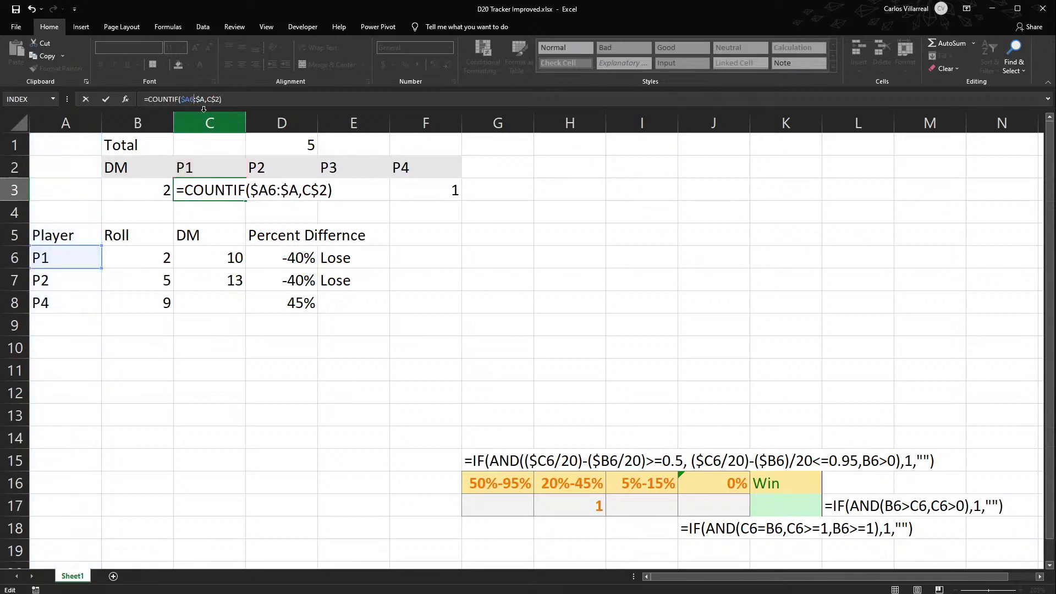
{"action": "left_click", "coordinate": [206, 100]}
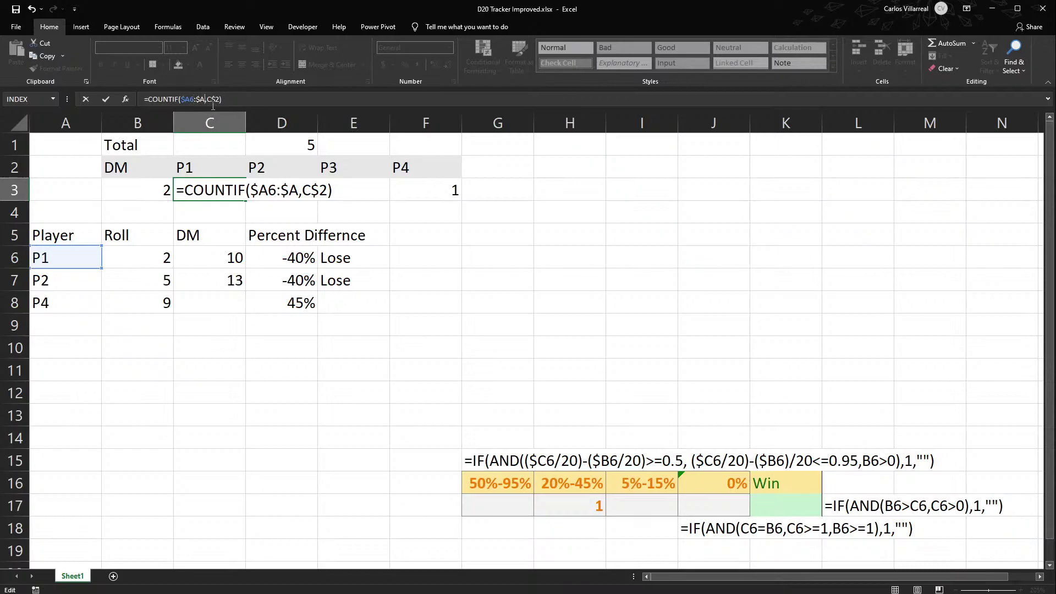
{"action": "type", "text": "1000"}
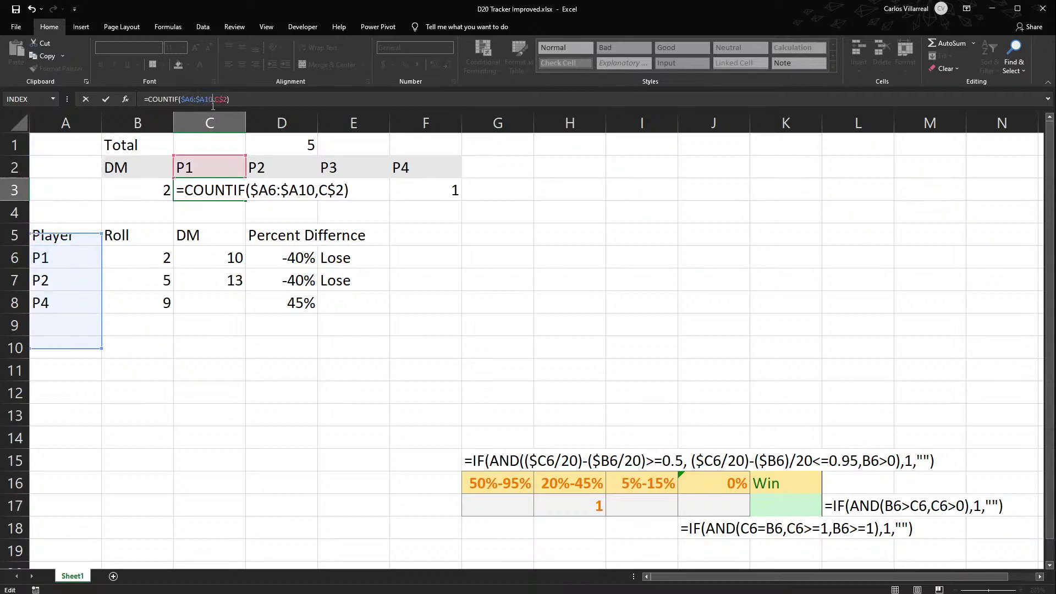
{"action": "key", "text": "Return"}
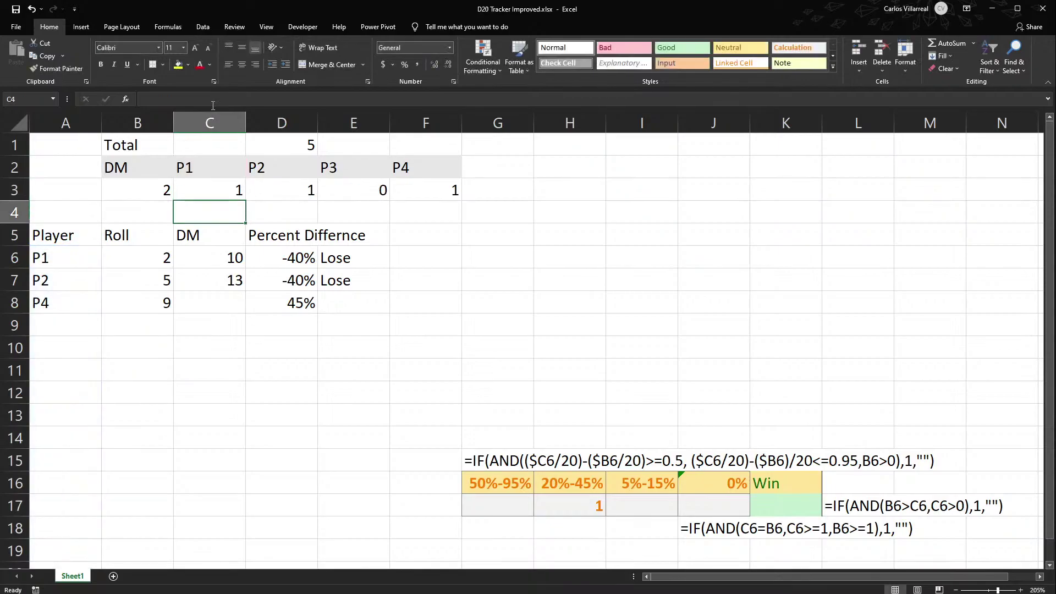
{"action": "left_click", "coordinate": [234, 194]}
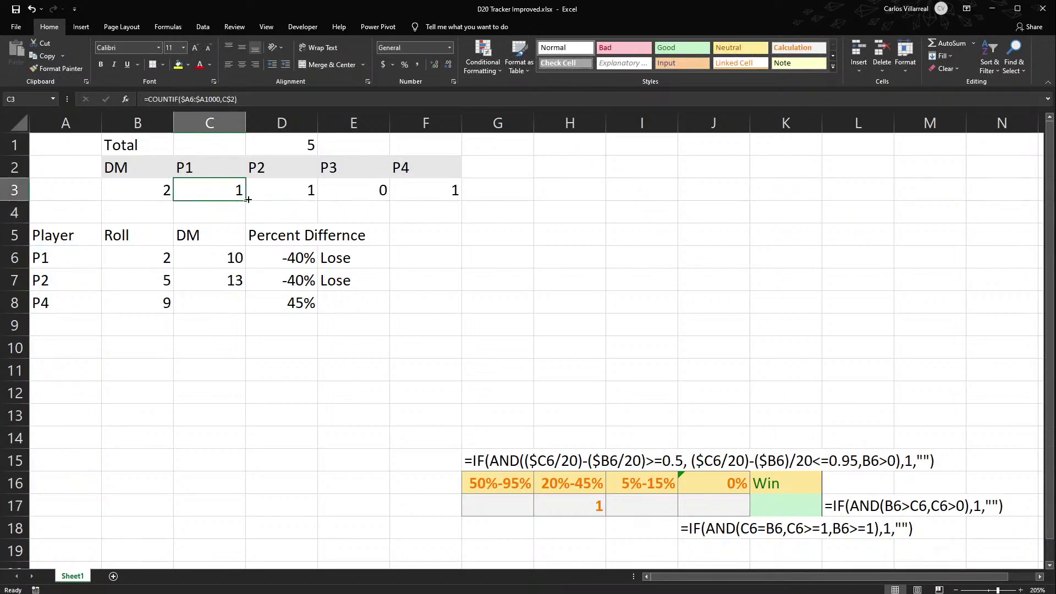
{"action": "left_click_drag", "start_coordinate": [239, 201], "coordinate": [461, 197]}
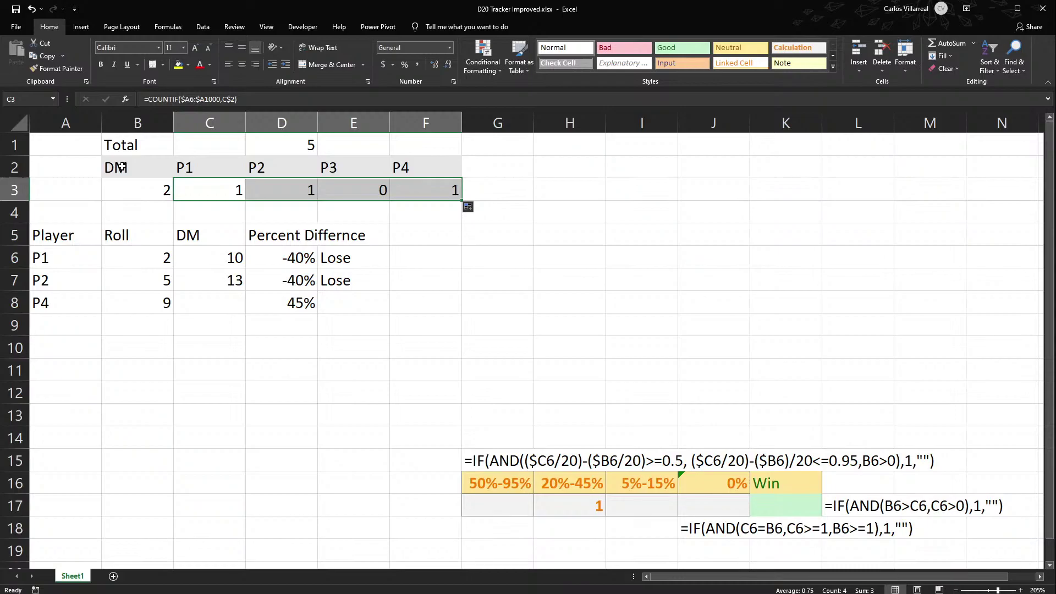
Move the Total label to A2 and the total formula to A3, and delete the emptied row 1.
{"action": "left_click", "coordinate": [141, 140]}
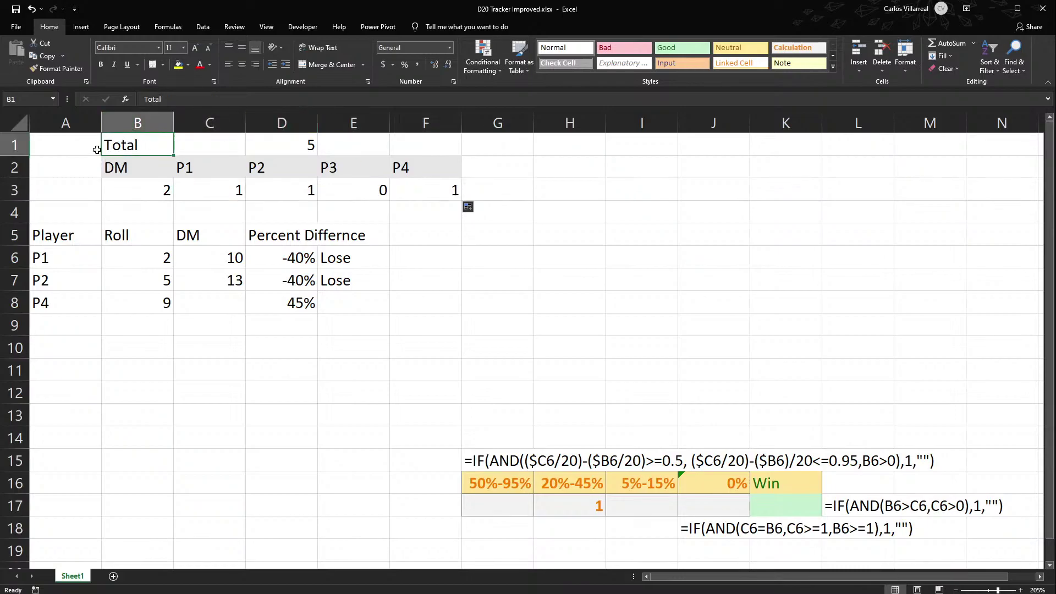
{"action": "left_click_drag", "start_coordinate": [97, 149], "coordinate": [33, 144]}
{"action": "left_click", "coordinate": [297, 145]}
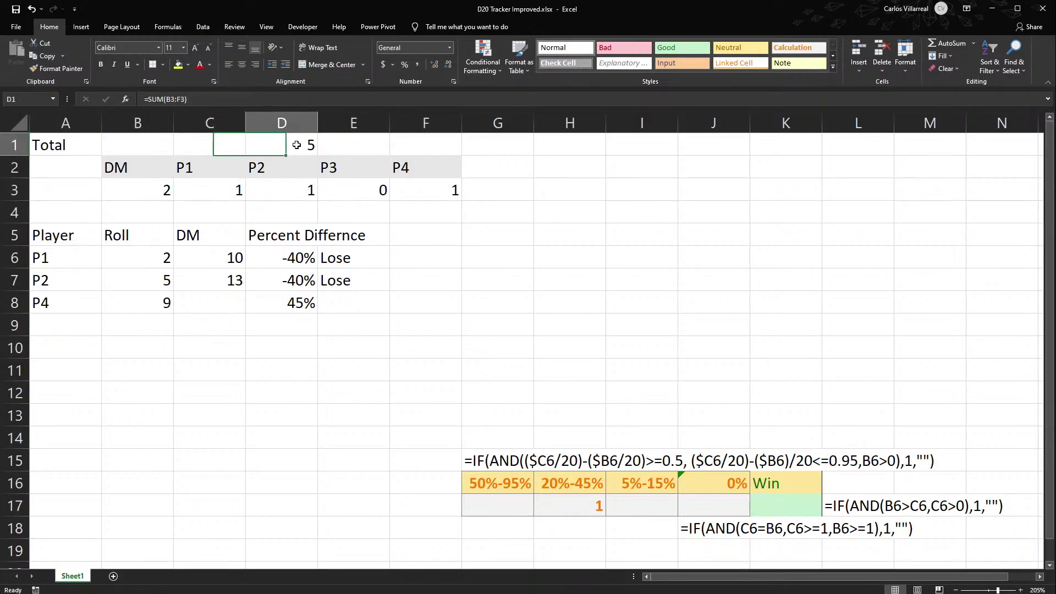
{"action": "left_click_drag", "start_coordinate": [247, 144], "coordinate": [53, 175]}
{"action": "left_click", "coordinate": [55, 149]}
{"action": "left_click", "coordinate": [15, 145]}
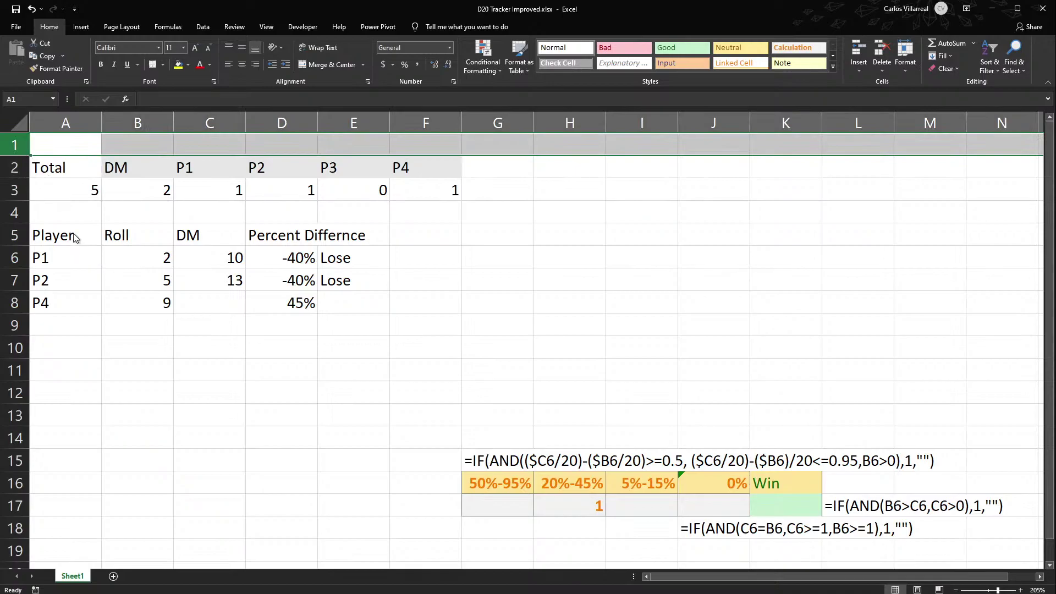
{"action": "key", "text": "ctrl+minus"}
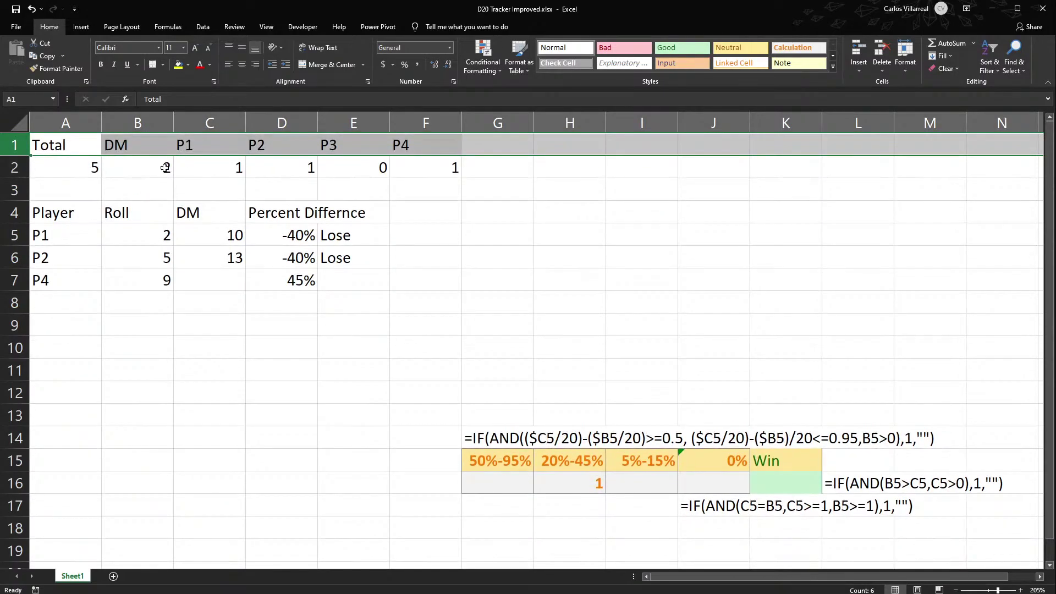
Check the column C ranges in the DM count formula in B2.
{"action": "left_click", "coordinate": [166, 168]}
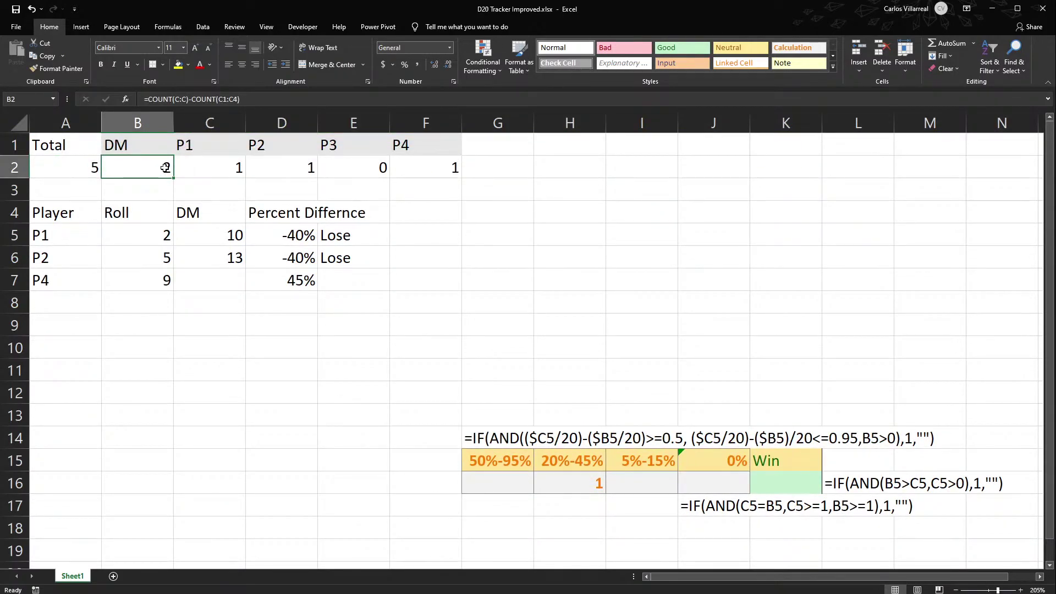
{"action": "double_click", "coordinate": [153, 163]}
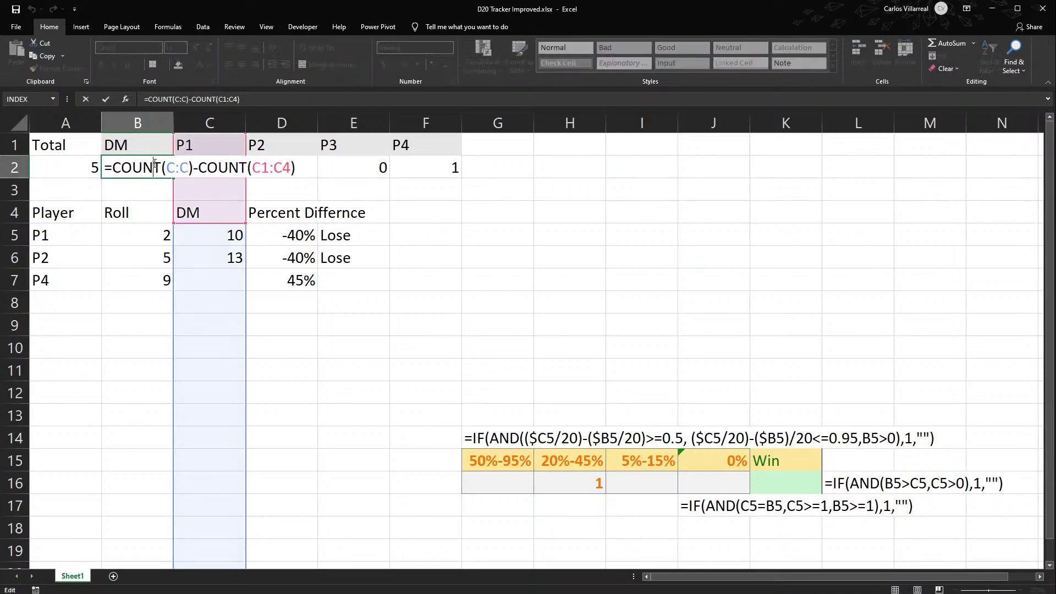
{"action": "key", "text": "Return"}
Extend the count range in the C2 formula to $A5:$A10000 and fill the formula across through F2.
{"action": "double_click", "coordinate": [217, 167]}
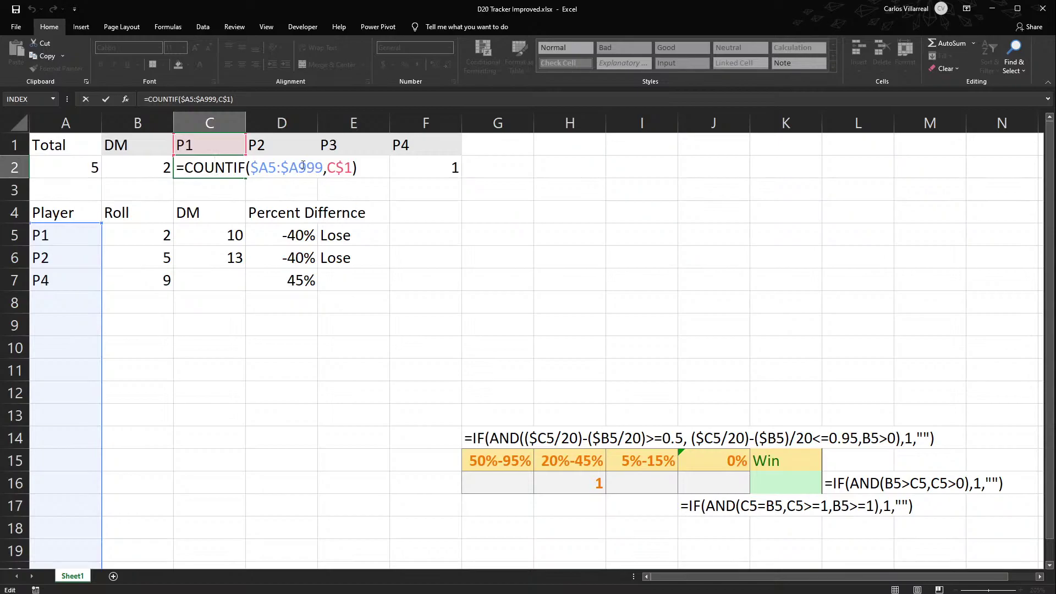
{"action": "left_click", "coordinate": [300, 165]}
{"action": "type", "text": "10"}
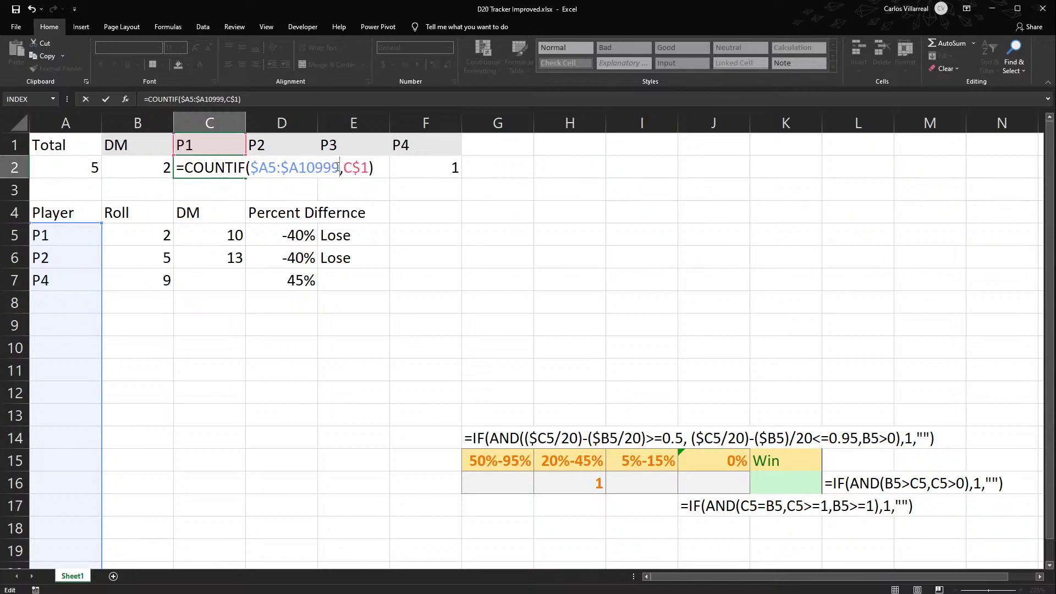
{"action": "key", "text": "BackSpace"}
{"action": "key", "text": "BackSpace"}
{"action": "key", "text": "BackSpace"}
{"action": "type", "text": "00"}
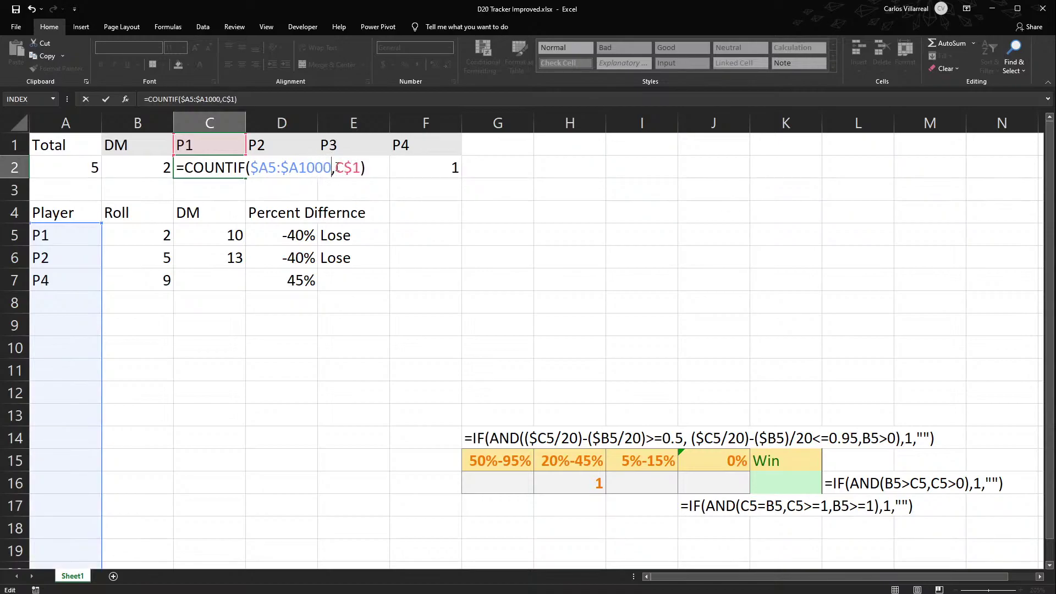
{"action": "key", "text": "Return"}
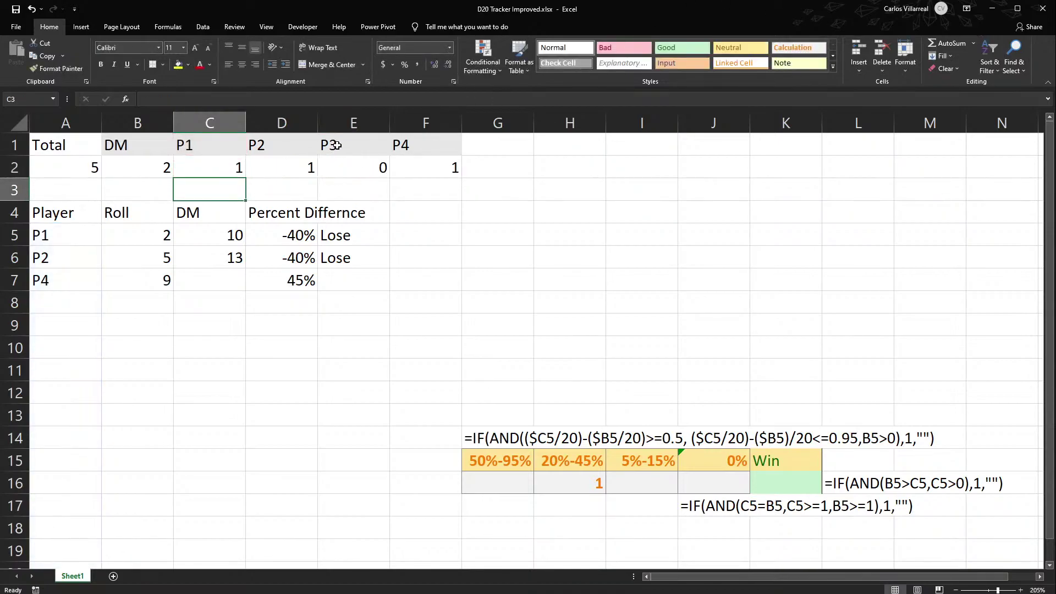
{"action": "left_click", "coordinate": [231, 170]}
{"action": "left_click_drag", "start_coordinate": [246, 177], "coordinate": [433, 174]}
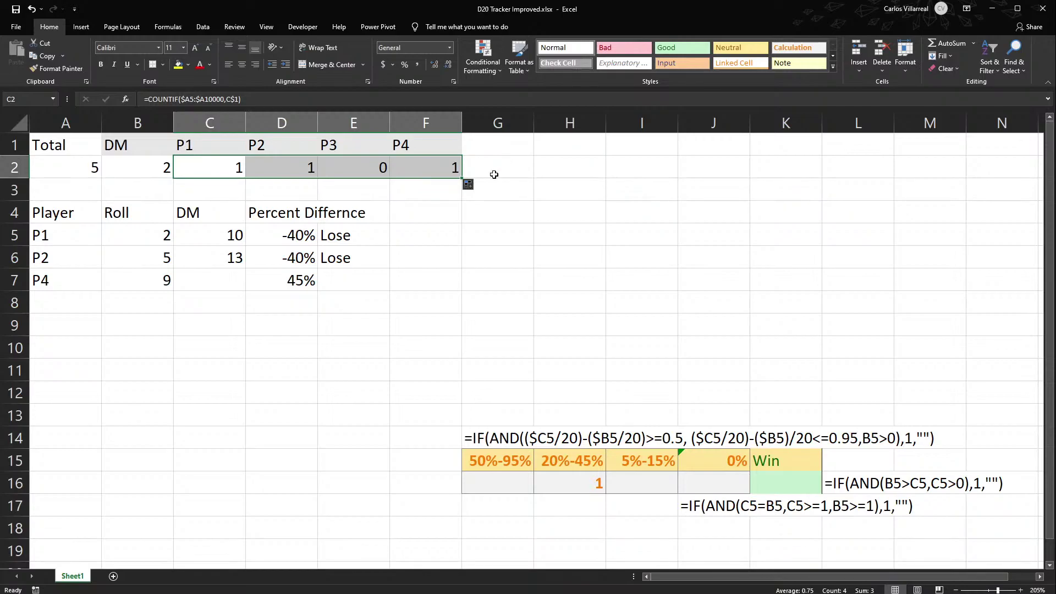
Make the summary headers in A1:F1 bold and give them all a light gray fill.
{"action": "left_click", "coordinate": [341, 213]}
{"action": "left_click_drag", "start_coordinate": [72, 146], "coordinate": [396, 132]}
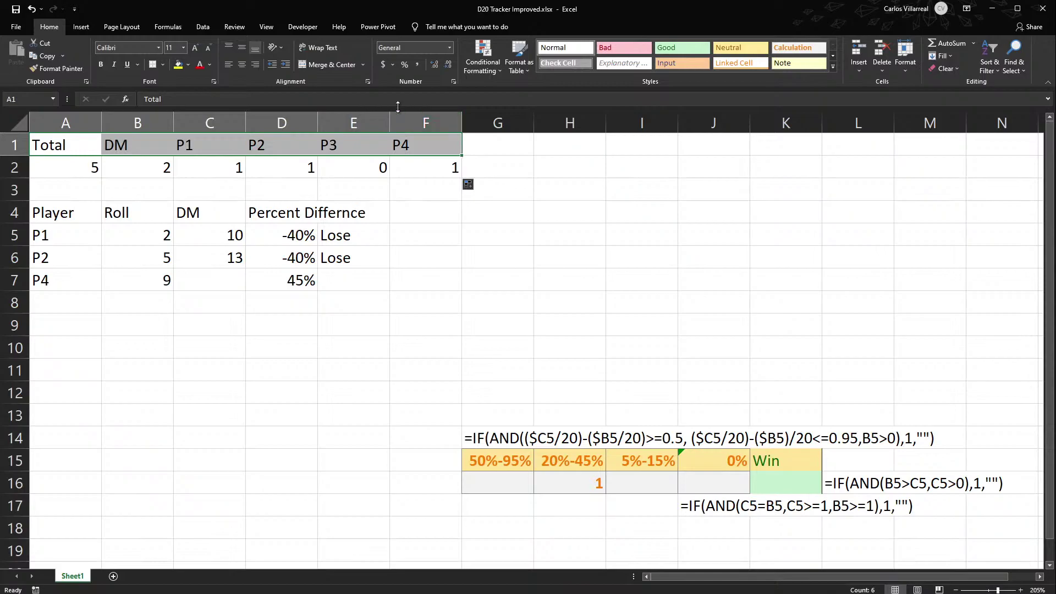
{"action": "key", "text": "ctrl+b"}
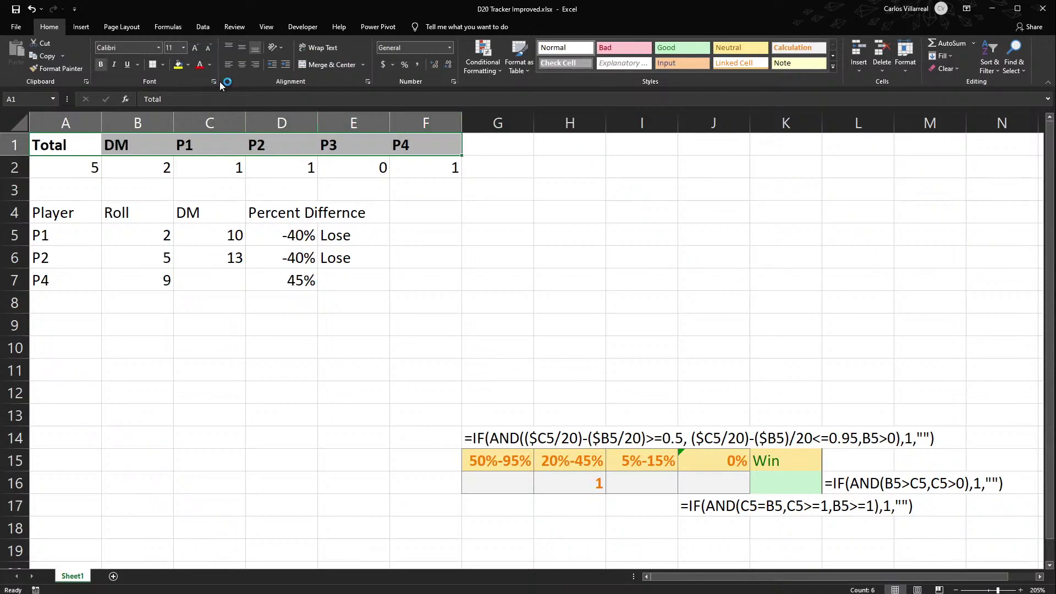
{"action": "left_click", "coordinate": [171, 64]}
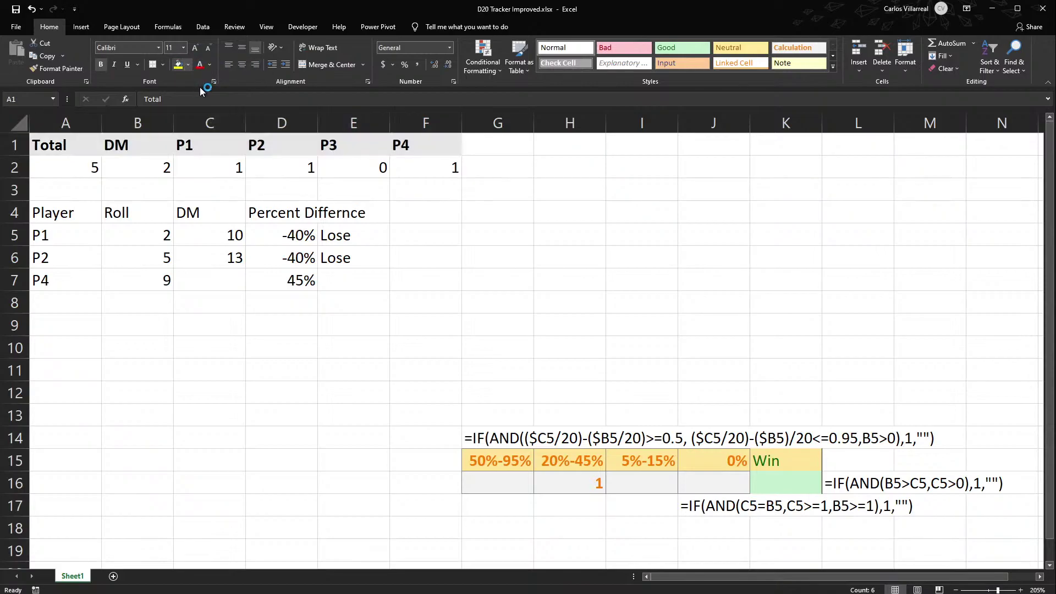
Delete the blank row 3 between the summary counts and the player roll table.
{"action": "left_click_drag", "start_coordinate": [484, 144], "coordinate": [682, 142]}
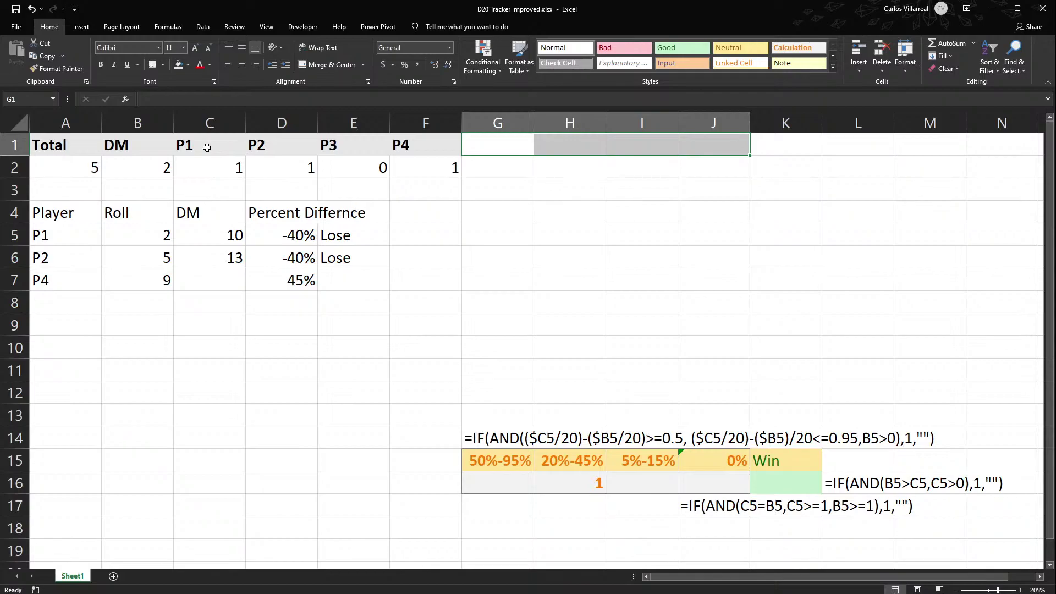
{"action": "left_click", "coordinate": [576, 182]}
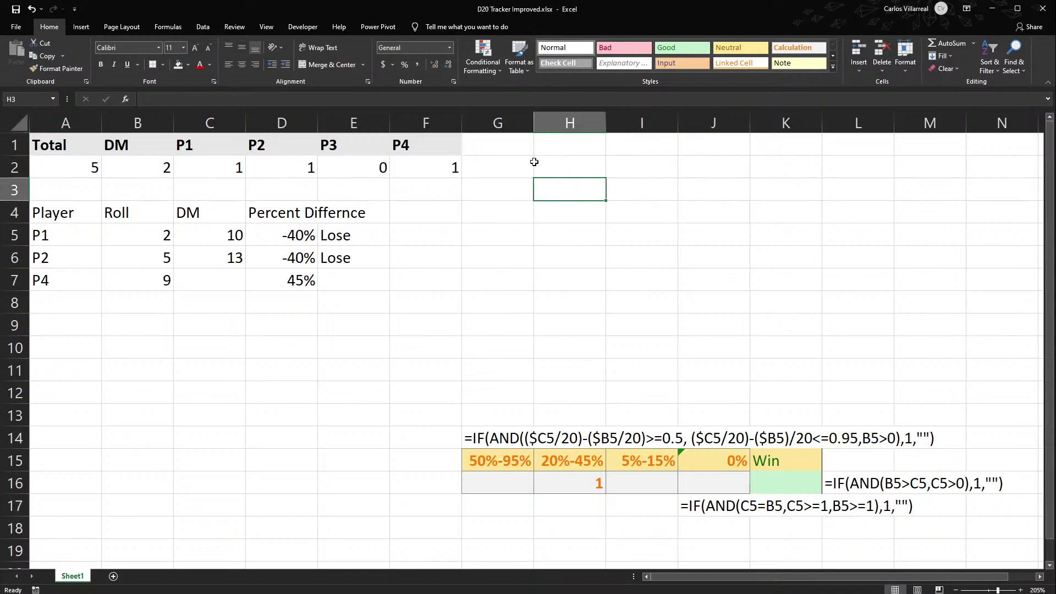
{"action": "left_click", "coordinate": [18, 193]}
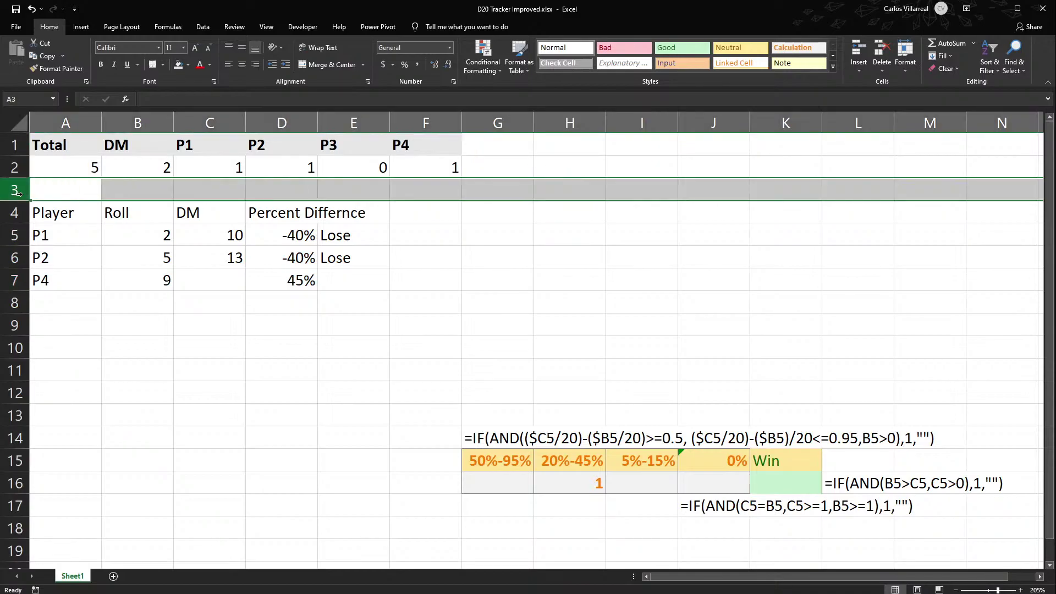
{"action": "key", "text": "ctrl+minus"}
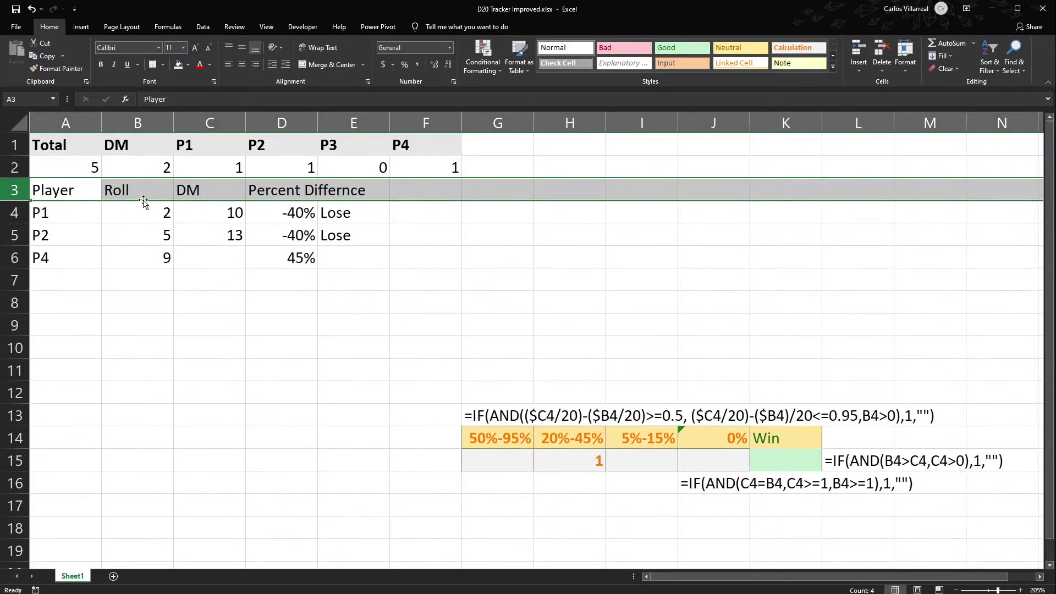
Wrap the text in header row 3 so the percent difference heading fits its column.
{"action": "left_click", "coordinate": [281, 193]}
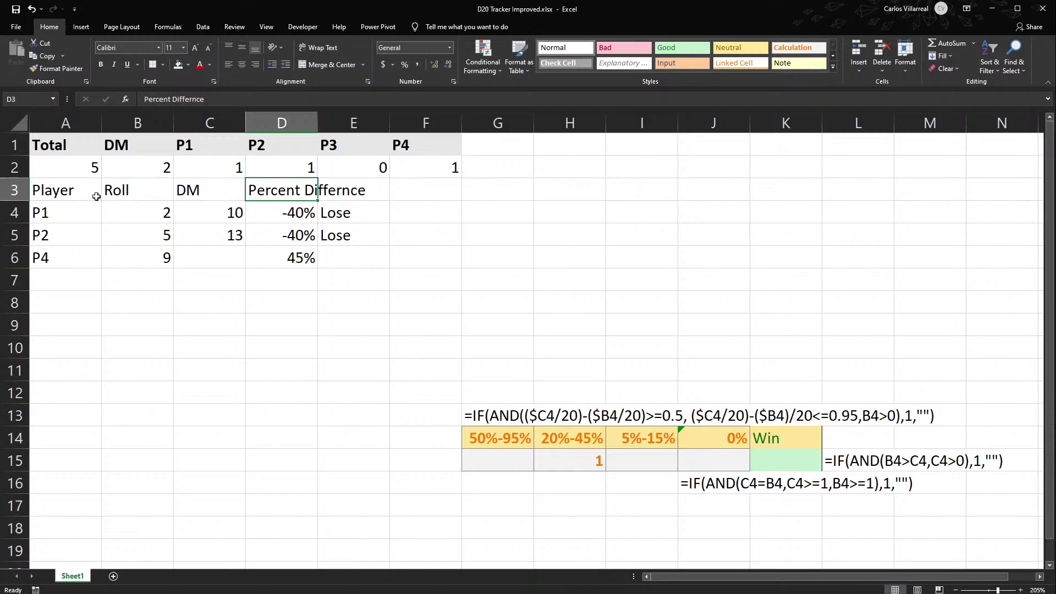
{"action": "left_click", "coordinate": [16, 189]}
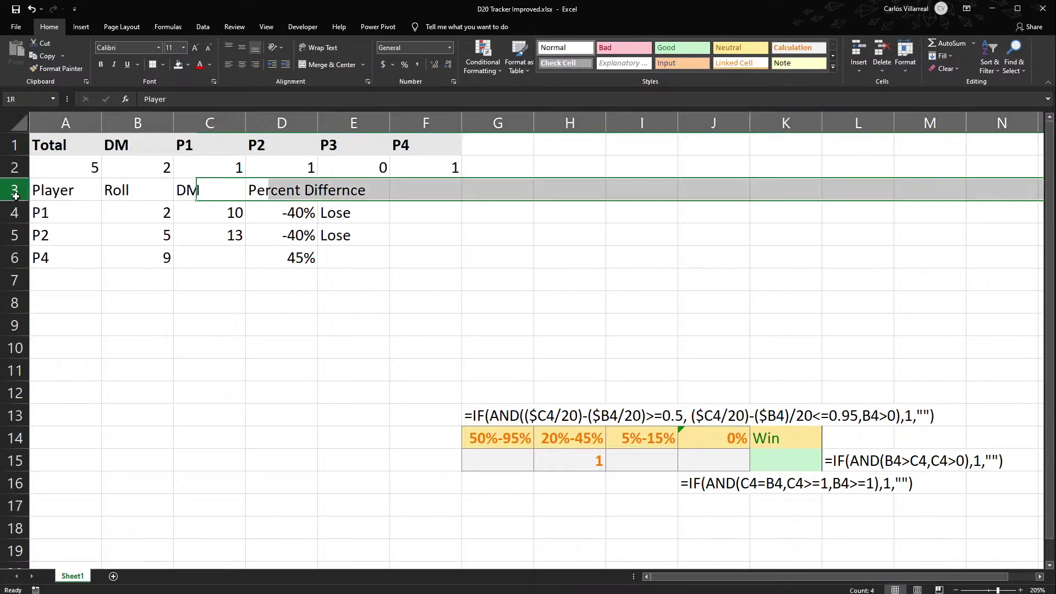
{"action": "left_click", "coordinate": [315, 48]}
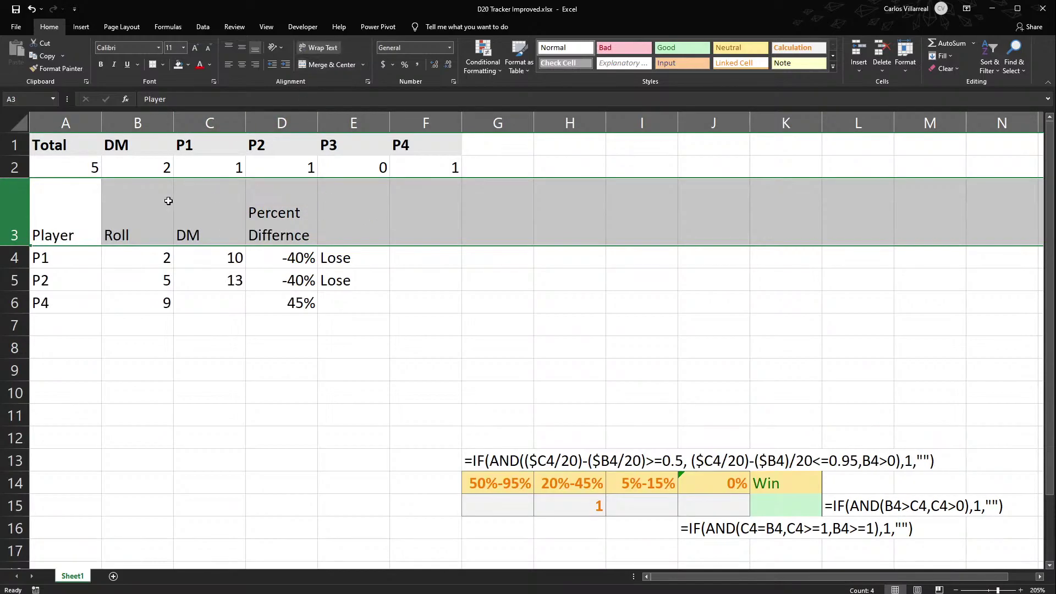
{"action": "left_click", "coordinate": [350, 209]}
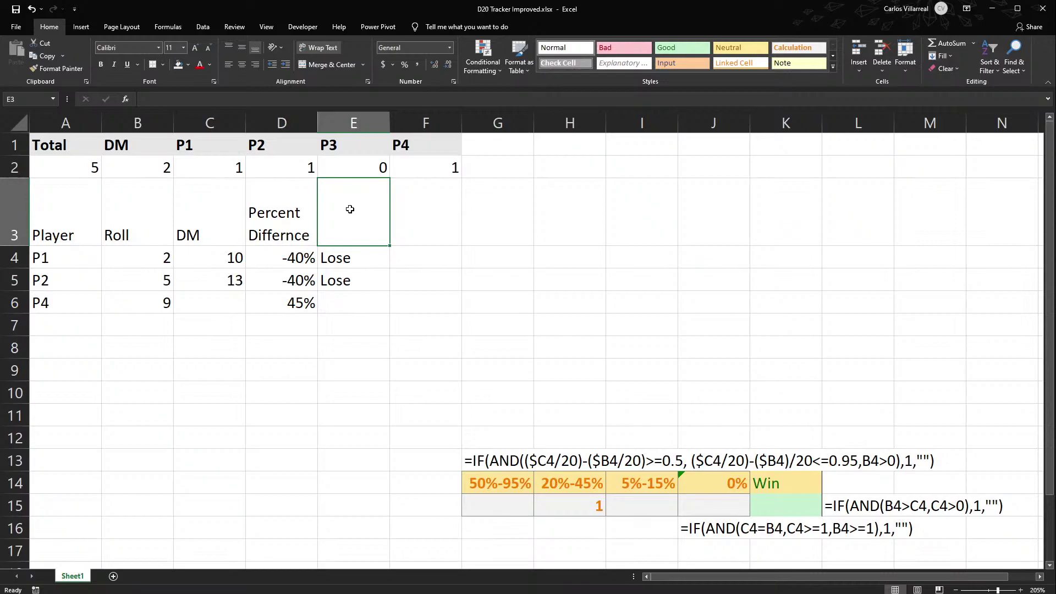
Enter the heading Outcome in cell E3 of the roll table.
{"action": "type", "text": "Outcome"}
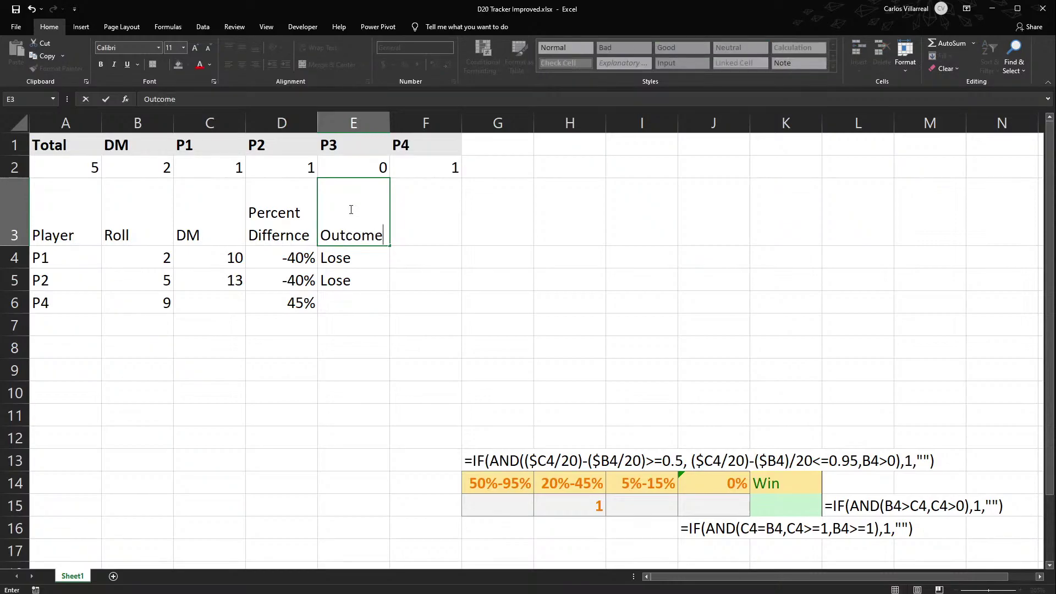
{"action": "key", "text": "Tab"}
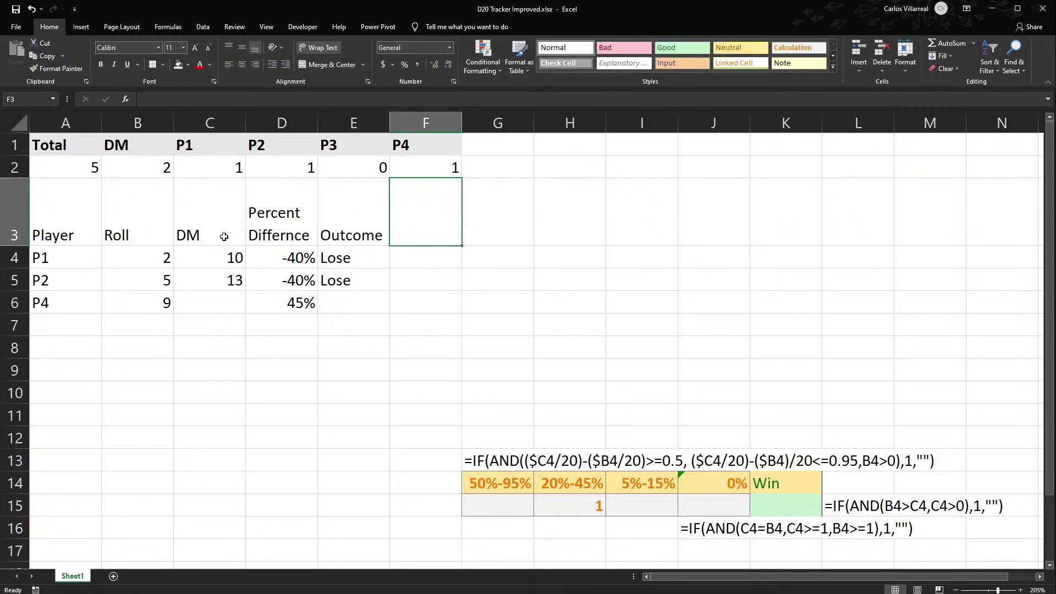
Freeze the panes above row 4 so the summary and header rows stay fixed while scrolling.
{"action": "left_click", "coordinate": [22, 254]}
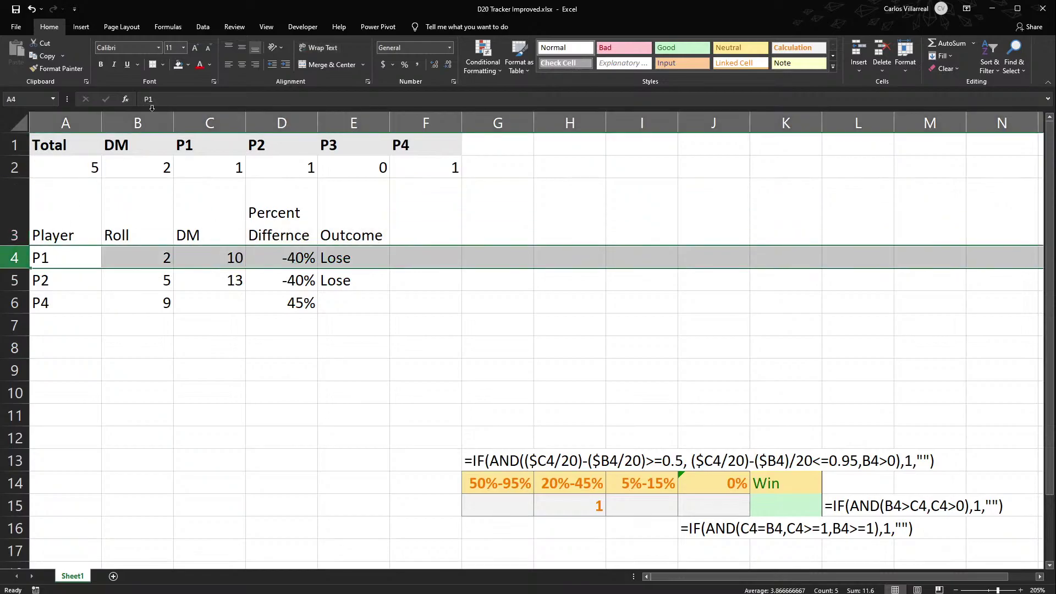
{"action": "left_click", "coordinate": [265, 31]}
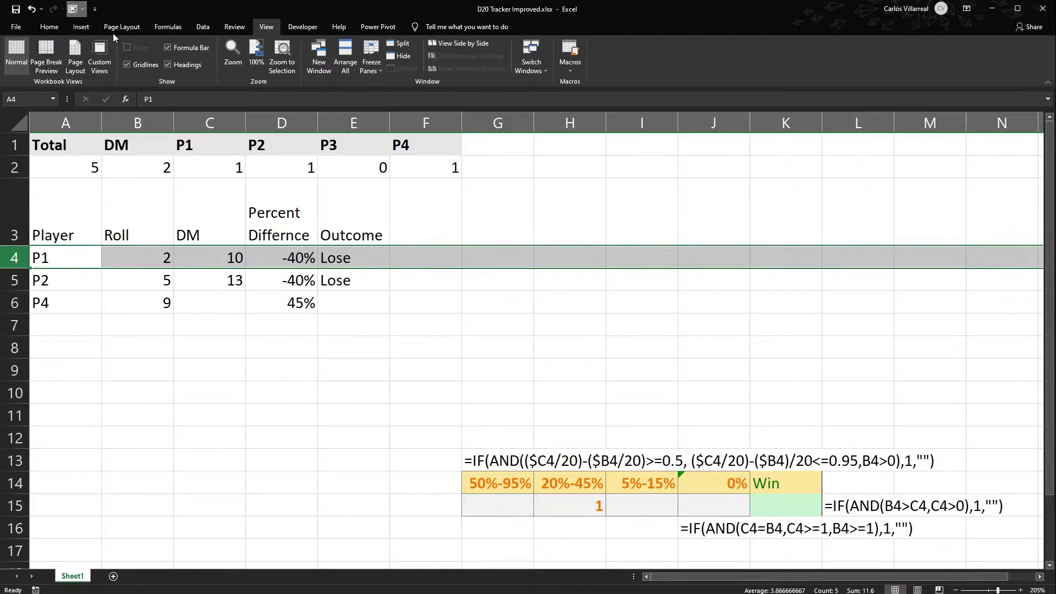
{"action": "scroll", "coordinate": [137, 264], "scroll_direction": "down", "scroll_amount": 2}
{"action": "scroll", "coordinate": [137, 264], "scroll_direction": "up", "scroll_amount": 2}
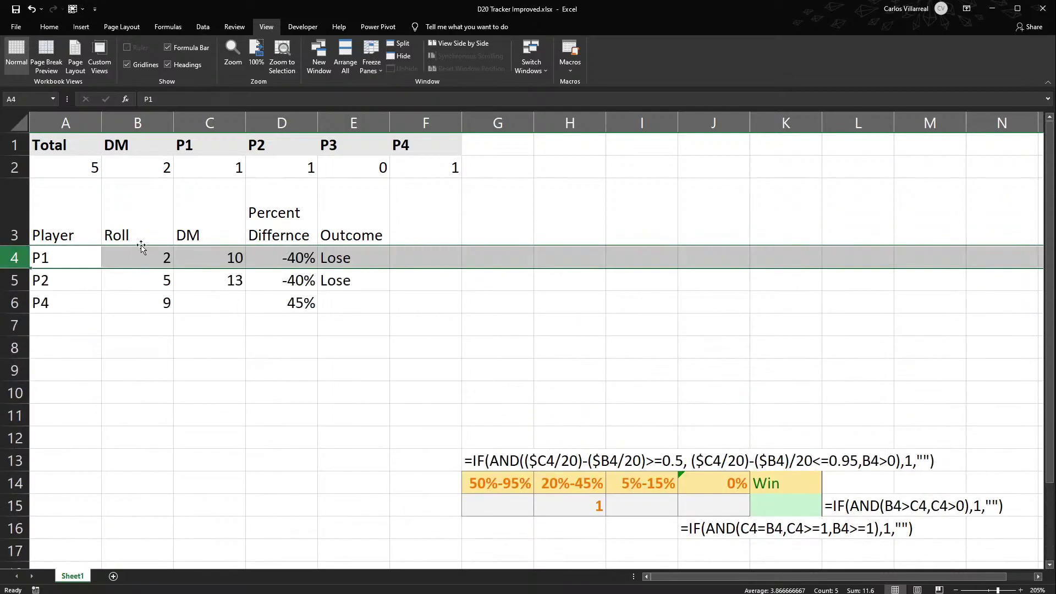
{"action": "left_click_drag", "start_coordinate": [68, 213], "coordinate": [361, 209]}
{"action": "left_click", "coordinate": [430, 232]}
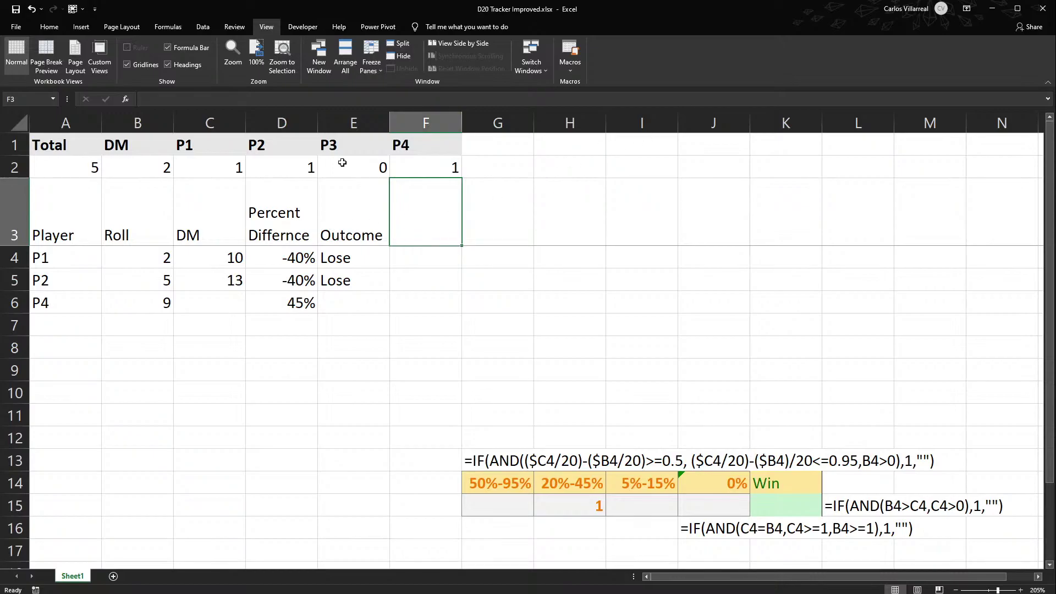
Add an outside border around the summary block A1:F2 and another around its header cells A1:F1.
{"action": "left_click_drag", "start_coordinate": [66, 154], "coordinate": [403, 168]}
{"action": "left_click", "coordinate": [151, 160]}
{"action": "left_click", "coordinate": [49, 26]}
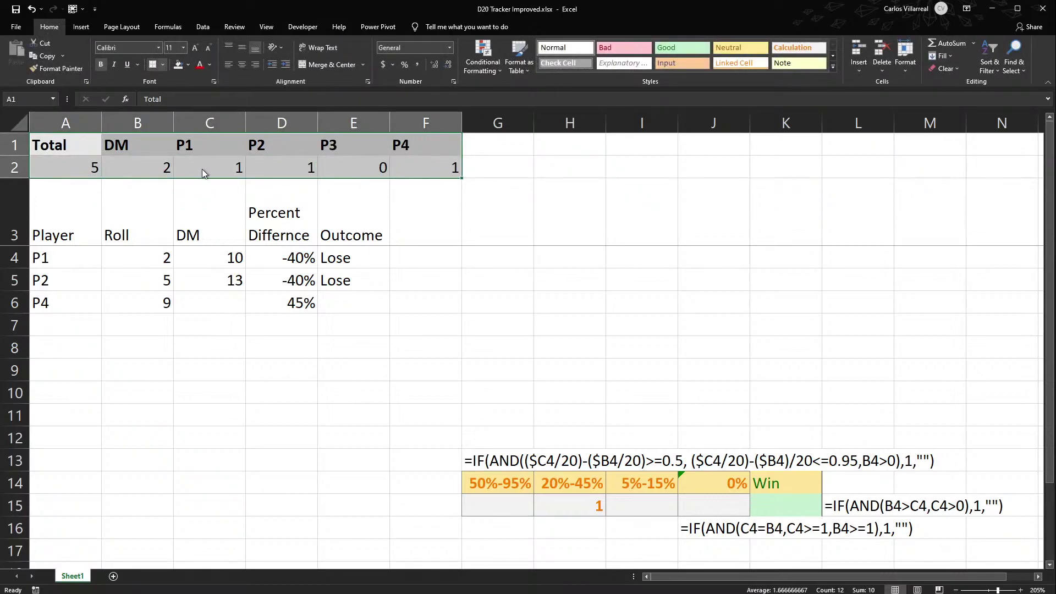
{"action": "left_click", "coordinate": [25, 145]}
{"action": "left_click", "coordinate": [57, 148]}
{"action": "left_click_drag", "start_coordinate": [57, 147], "coordinate": [423, 147]}
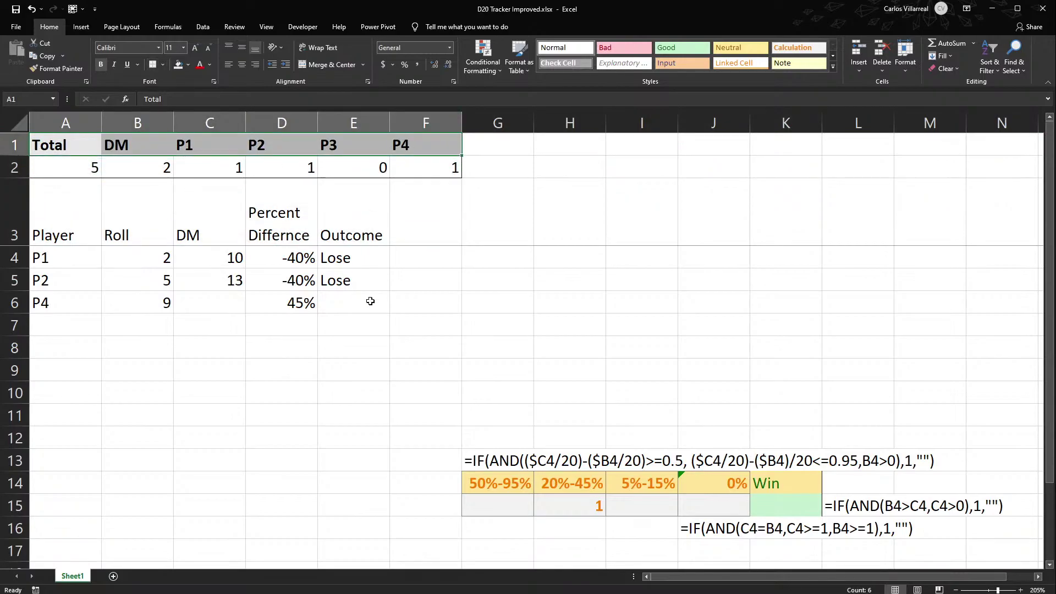
{"action": "left_click", "coordinate": [333, 196]}
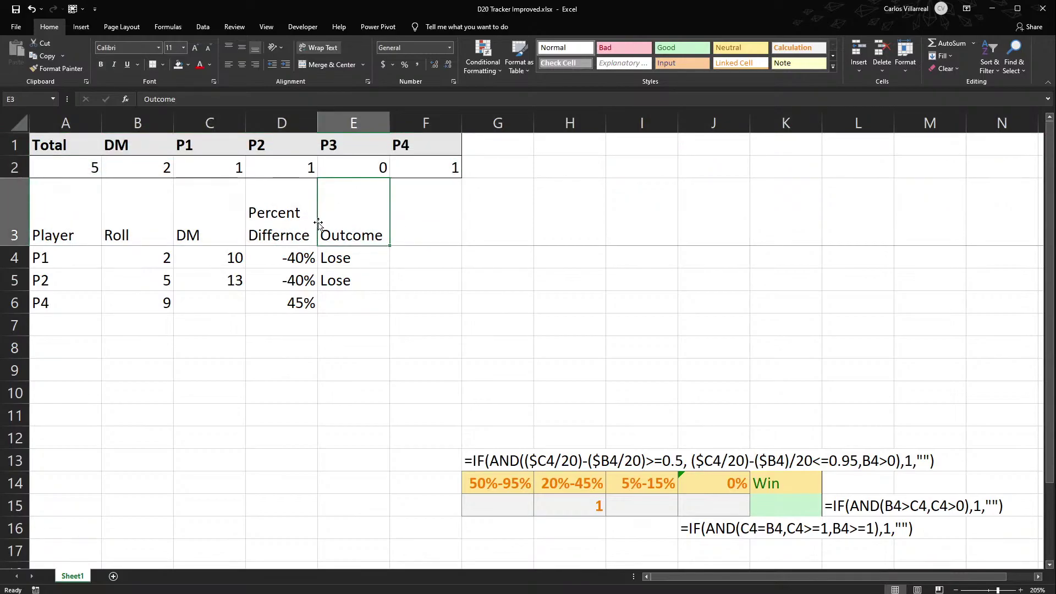
Center the DM and P1 to P4 headings in B1:F1 horizontally.
{"action": "left_click", "coordinate": [199, 197]}
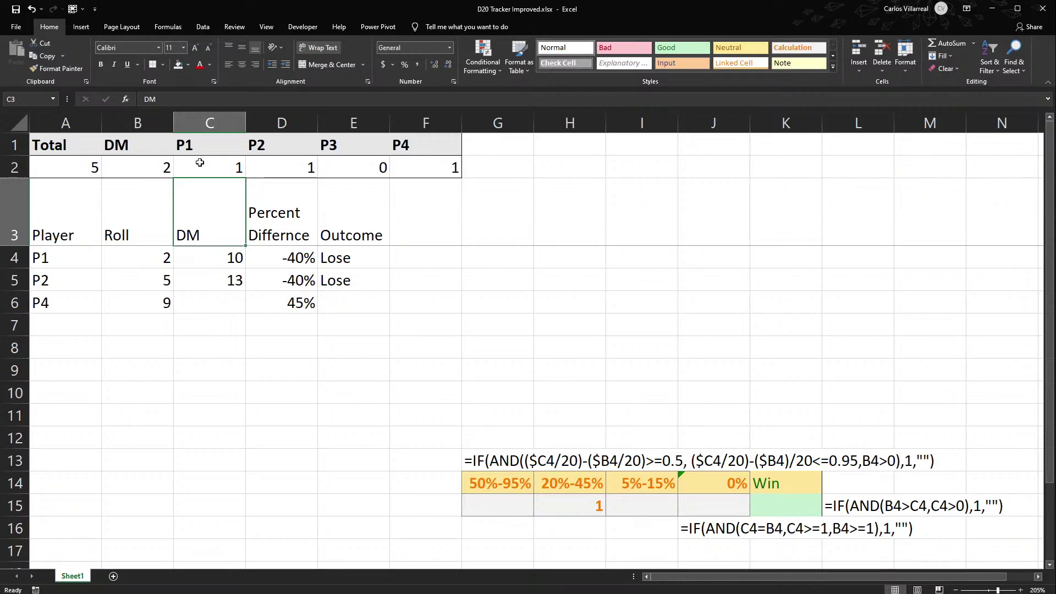
{"action": "left_click_drag", "start_coordinate": [412, 146], "coordinate": [118, 151]}
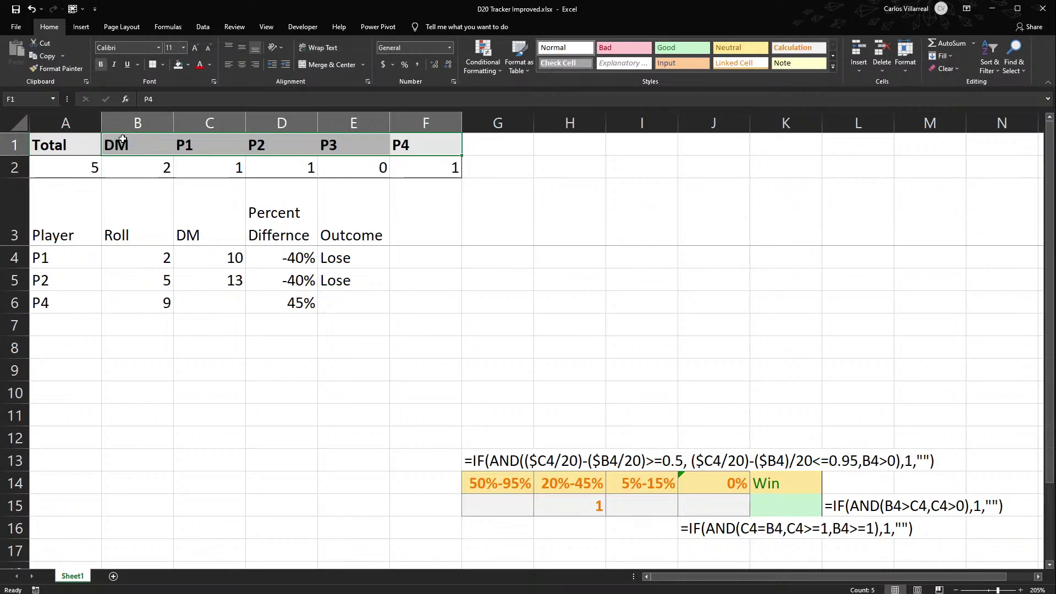
{"action": "left_click", "coordinate": [241, 64]}
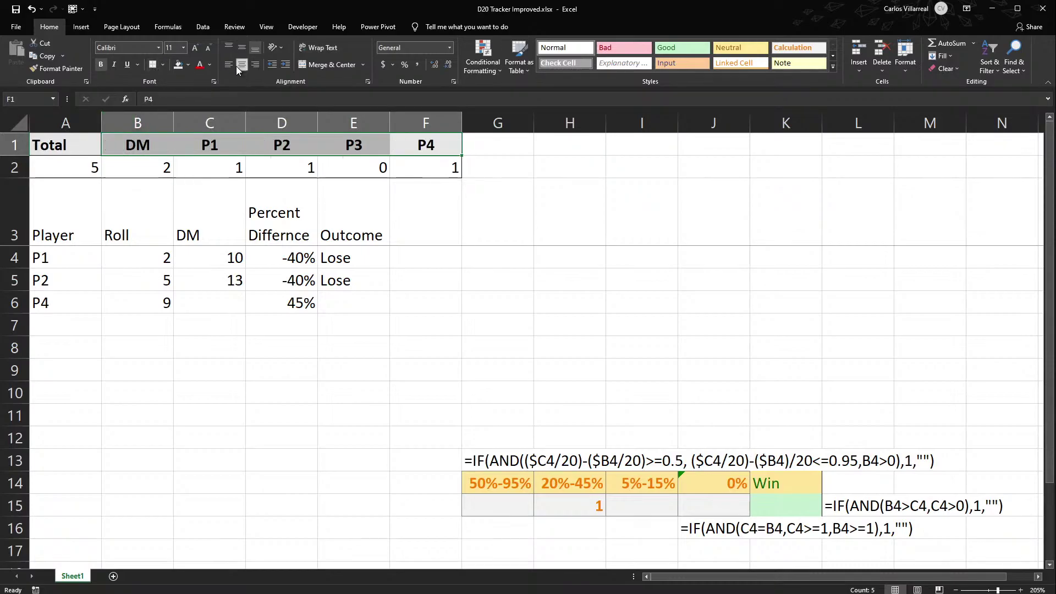
Make the roll table headings in A3:E3 bold and center them horizontally.
{"action": "left_click", "coordinate": [33, 206]}
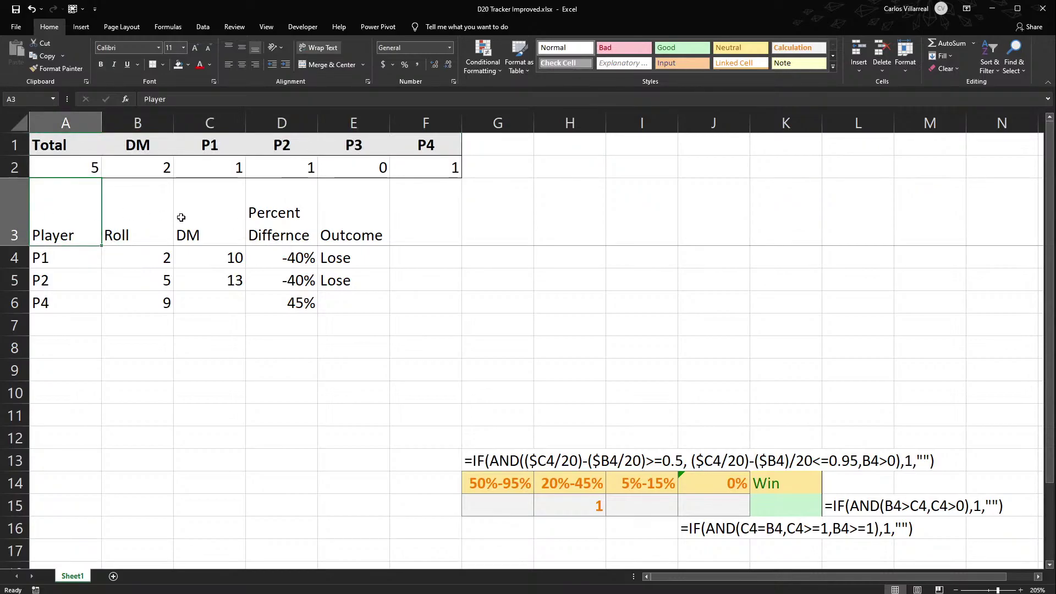
{"action": "left_click_drag", "start_coordinate": [352, 223], "coordinate": [2, 188]}
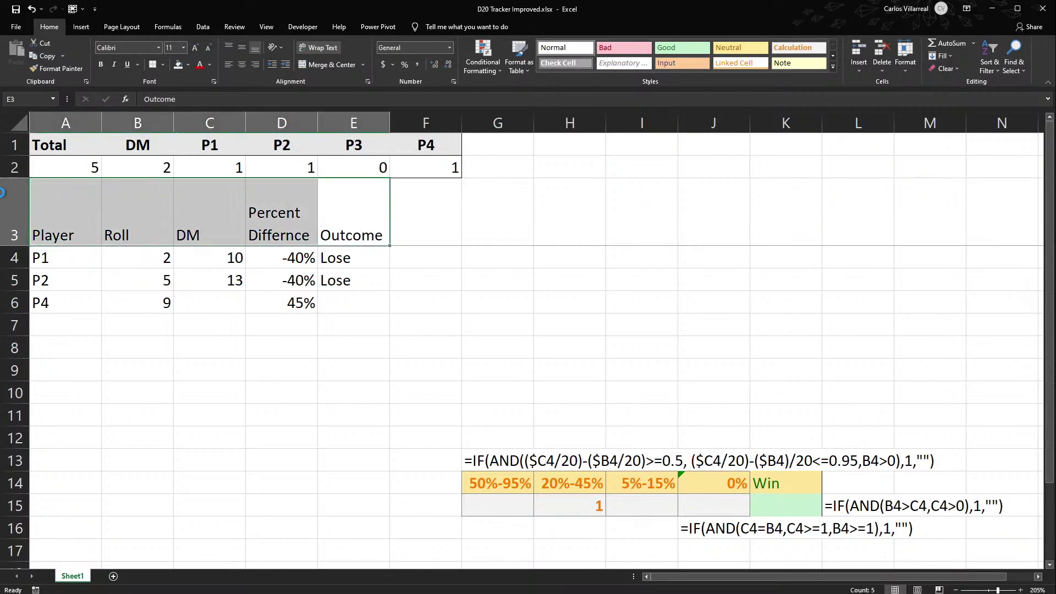
{"action": "key", "text": "ctrl+b"}
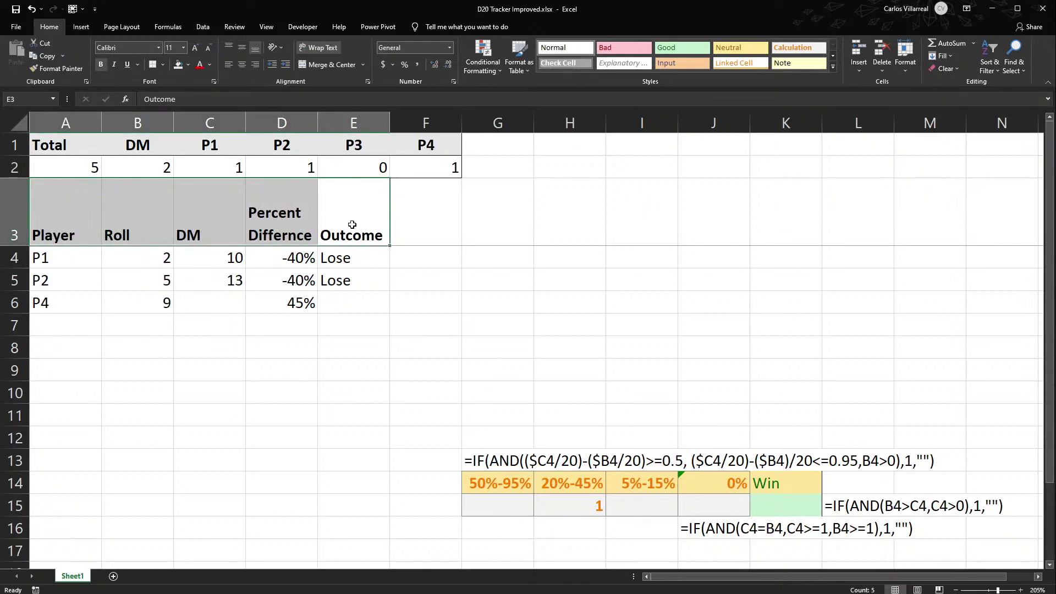
{"action": "left_click", "coordinate": [246, 70]}
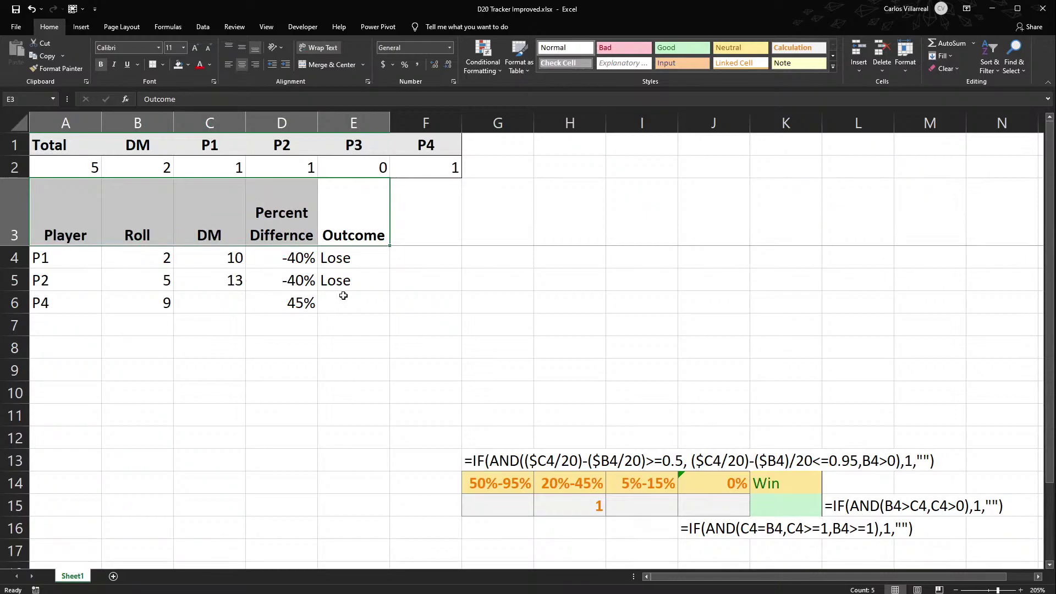
Format column D as a percentage, but apply the comma number style to the count in D2.
{"action": "left_click", "coordinate": [284, 124]}
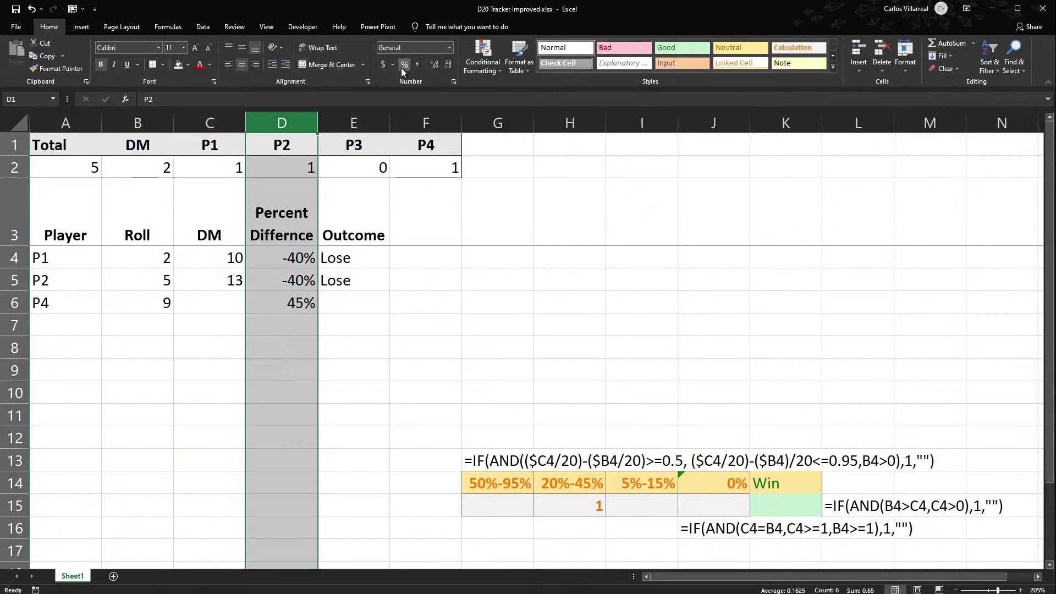
{"action": "left_click", "coordinate": [404, 65]}
{"action": "left_click", "coordinate": [282, 167]}
{"action": "left_click", "coordinate": [418, 66]}
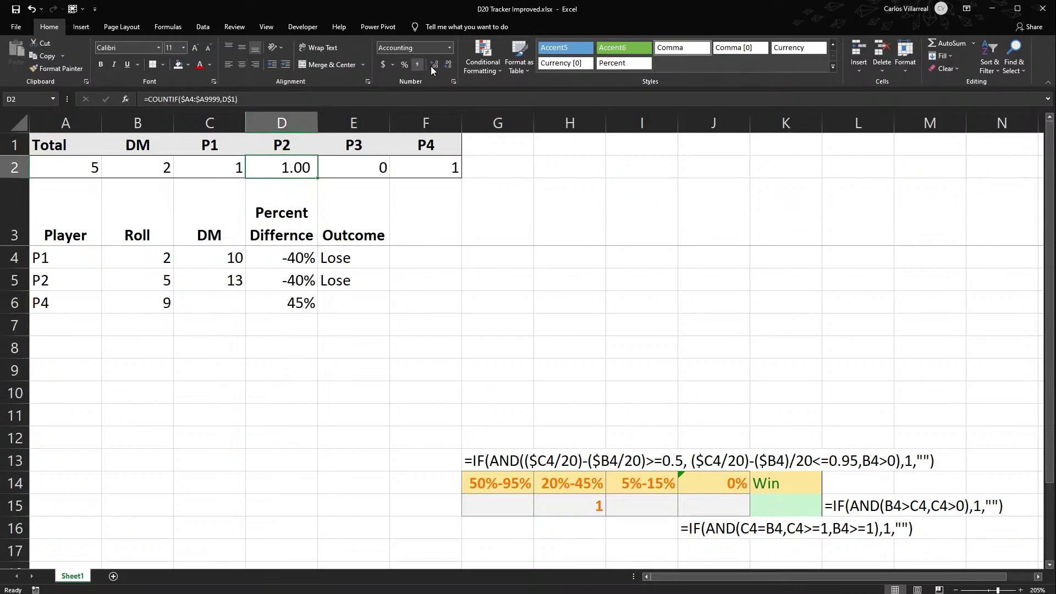
Apply the comma number style with no decimal places to the summary counts in A2:F2.
{"action": "left_click_drag", "start_coordinate": [53, 173], "coordinate": [423, 159]}
{"action": "left_click", "coordinate": [417, 64]}
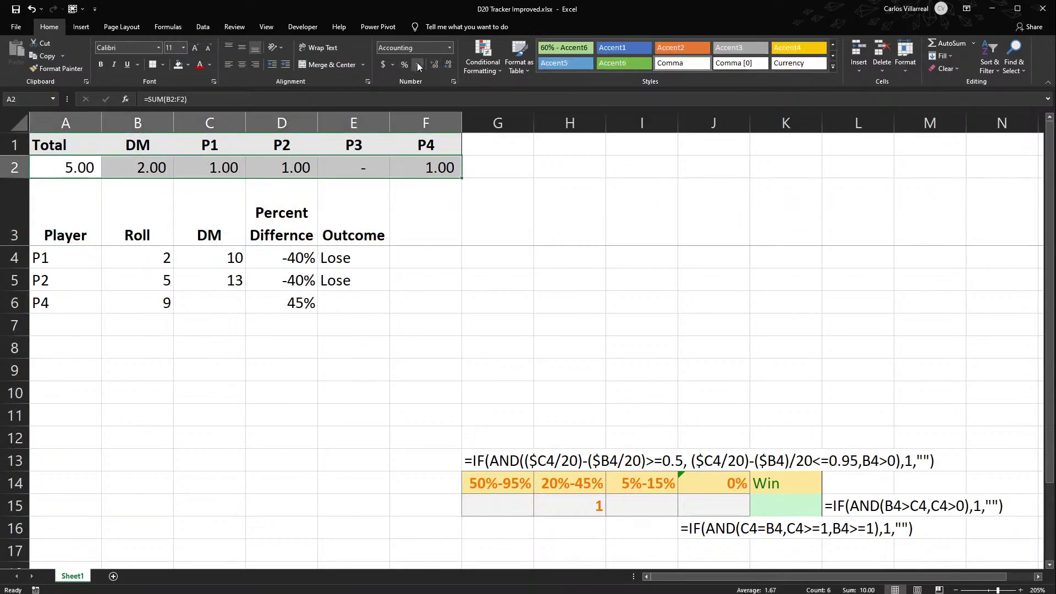
{"action": "left_click", "coordinate": [447, 65]}
{"action": "left_click", "coordinate": [446, 65]}
{"action": "left_click", "coordinate": [278, 326]}
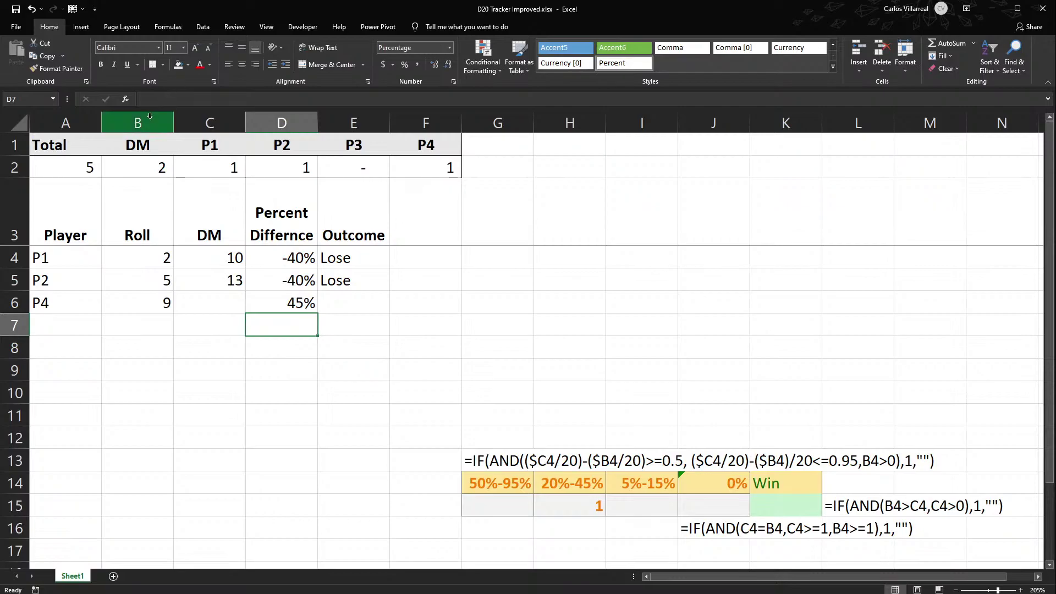
Format the Roll and DM columns, B and C, with the comma number style and no decimal places.
{"action": "left_click", "coordinate": [149, 116]}
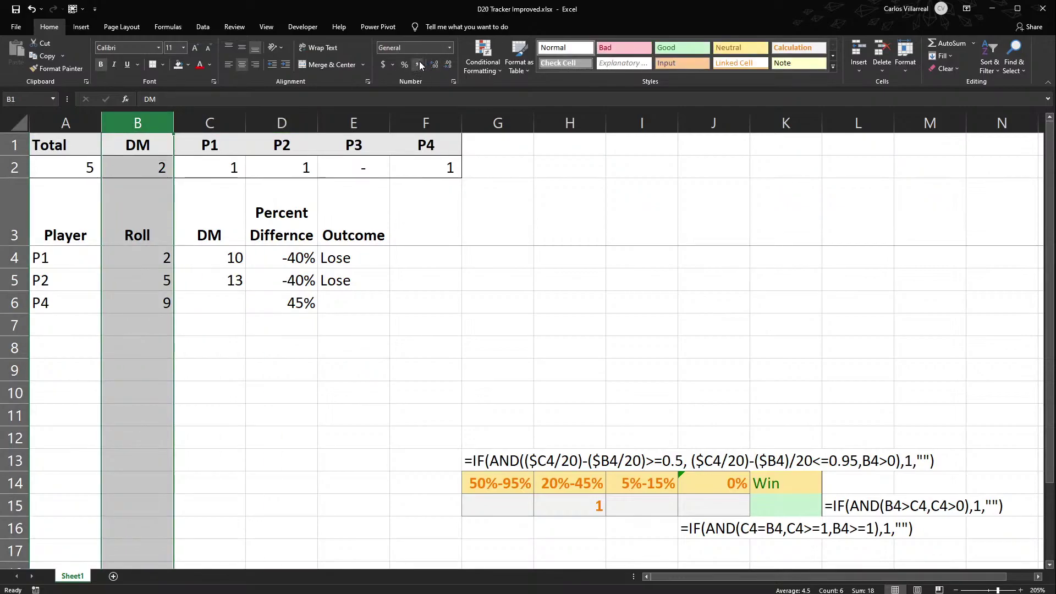
{"action": "left_click", "coordinate": [420, 65]}
{"action": "left_click", "coordinate": [447, 65]}
{"action": "left_click", "coordinate": [447, 65]}
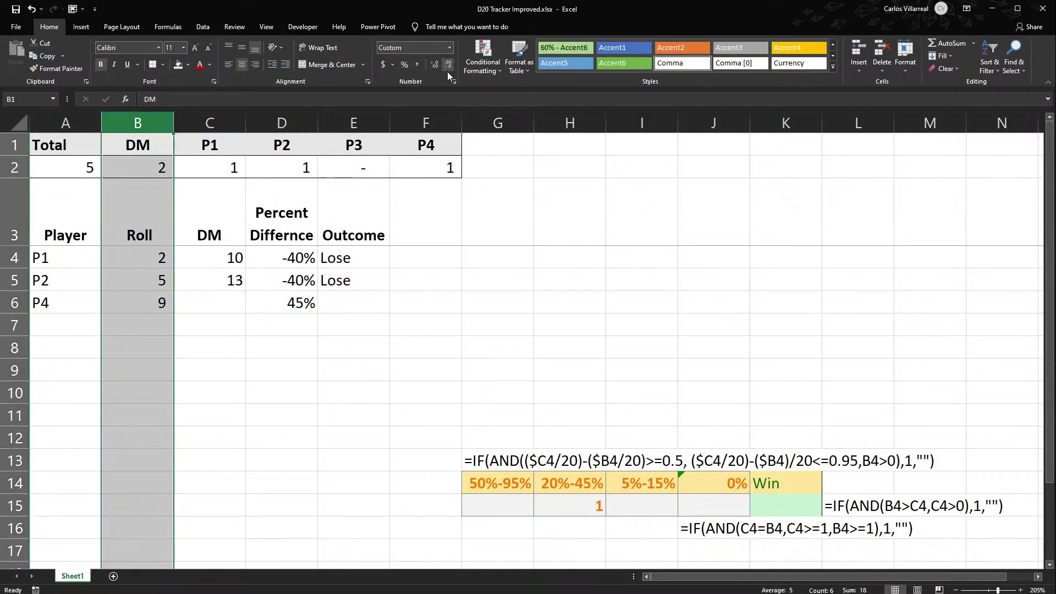
{"action": "left_click", "coordinate": [208, 122]}
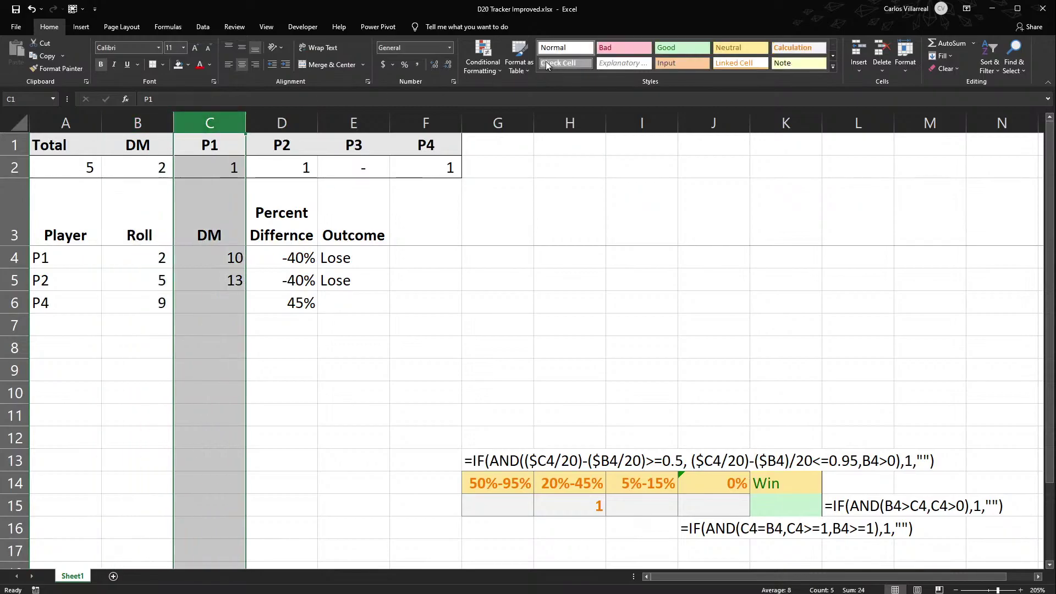
{"action": "left_click", "coordinate": [420, 64]}
{"action": "left_click", "coordinate": [446, 65]}
{"action": "left_click", "coordinate": [447, 64]}
{"action": "left_click", "coordinate": [353, 314]}
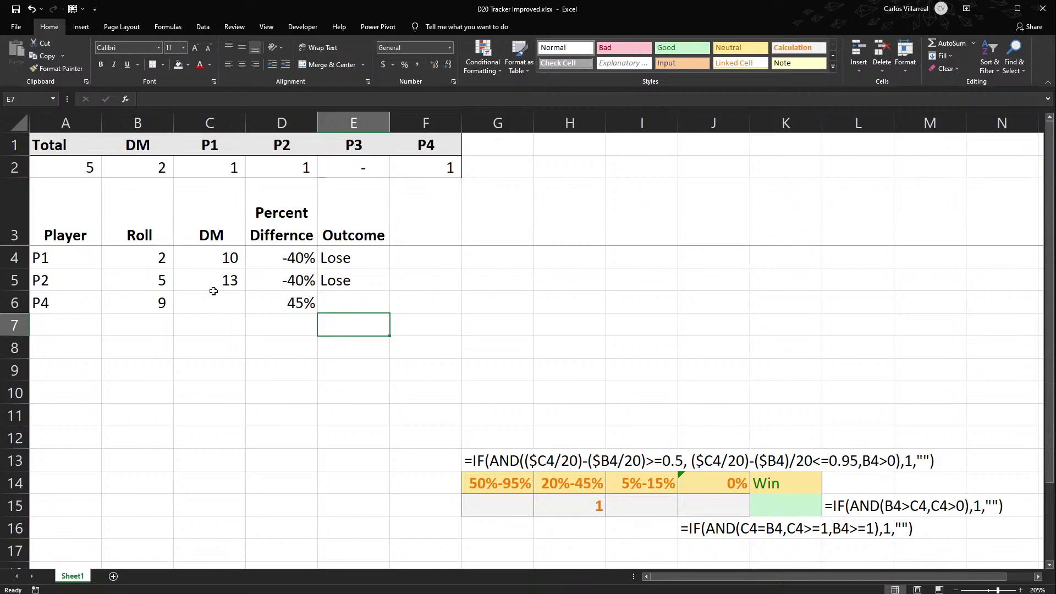
Reduce the height of header row 3 until it just fits the two-line percent difference heading.
{"action": "left_click", "coordinate": [11, 220]}
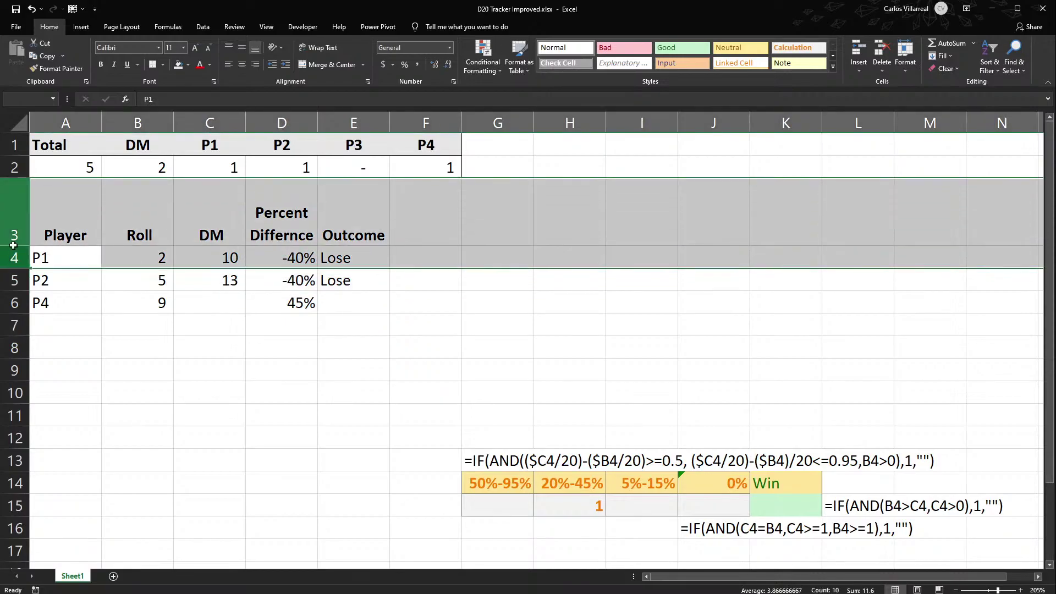
{"action": "left_click_drag", "start_coordinate": [10, 245], "coordinate": [22, 217]}
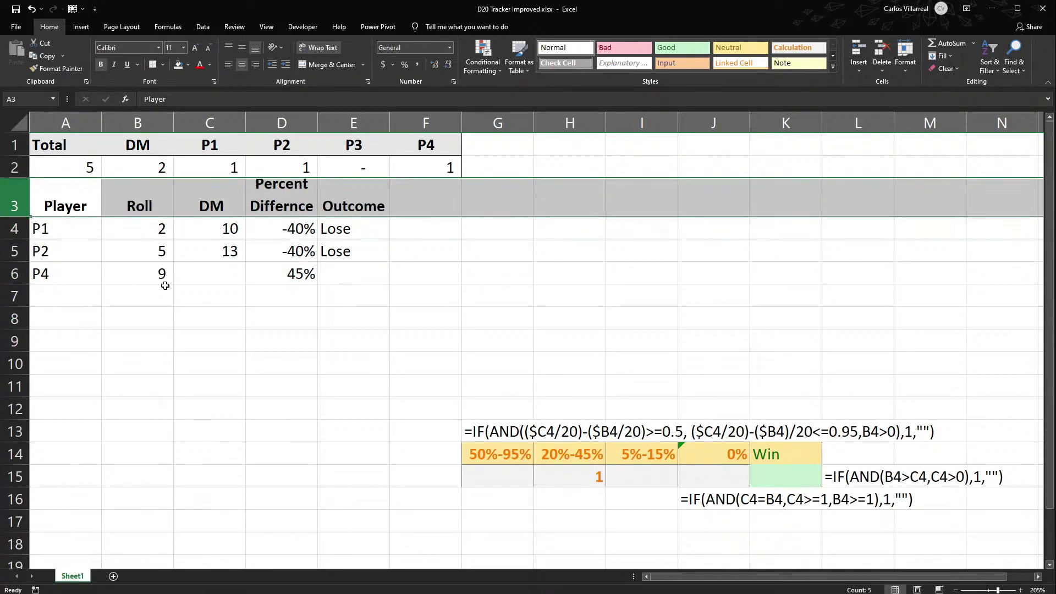
{"action": "left_click", "coordinate": [15, 223]}
{"action": "left_click_drag", "start_coordinate": [16, 215], "coordinate": [16, 219]}
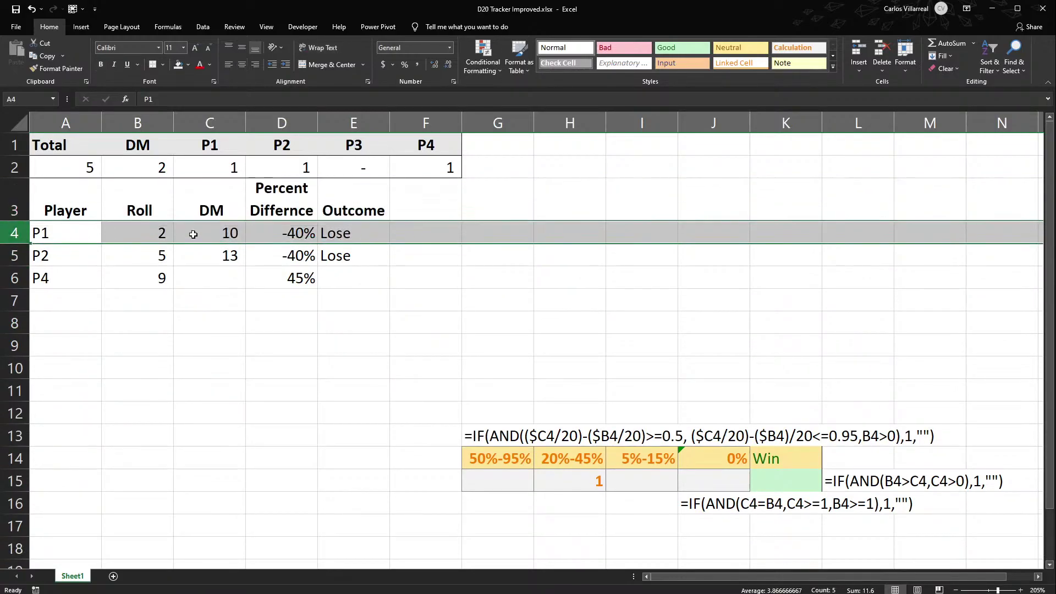
{"action": "left_click_drag", "start_coordinate": [289, 198], "coordinate": [296, 268]}
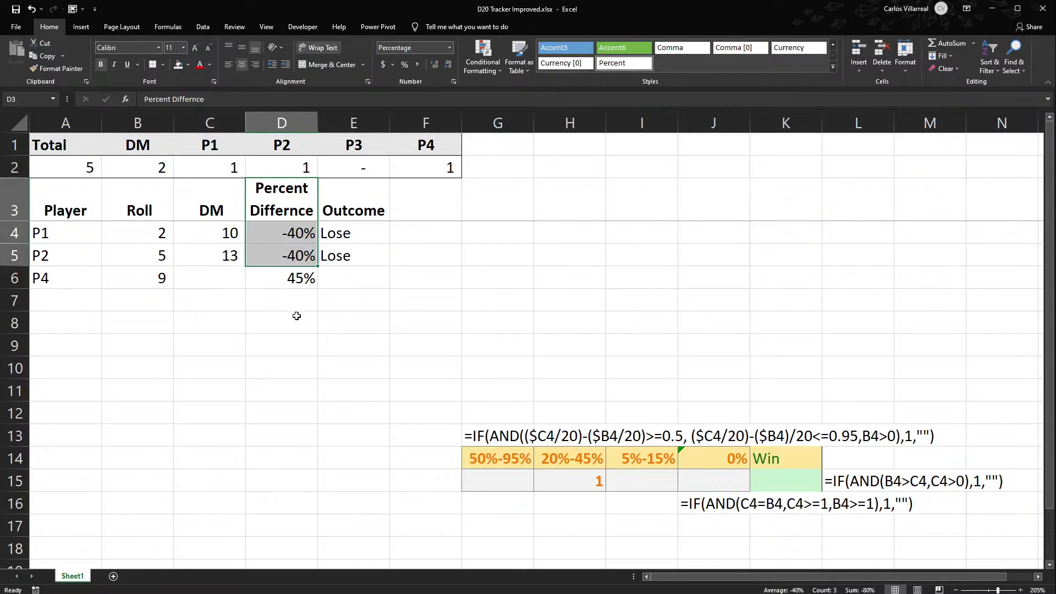
{"action": "left_click", "coordinate": [309, 325]}
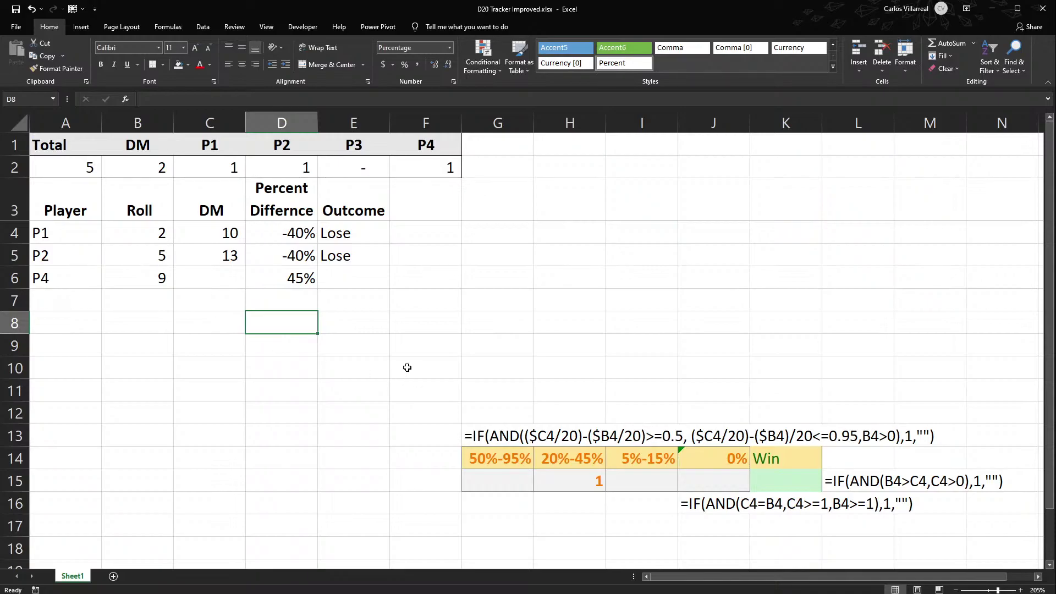
{"action": "left_click", "coordinate": [56, 245]}
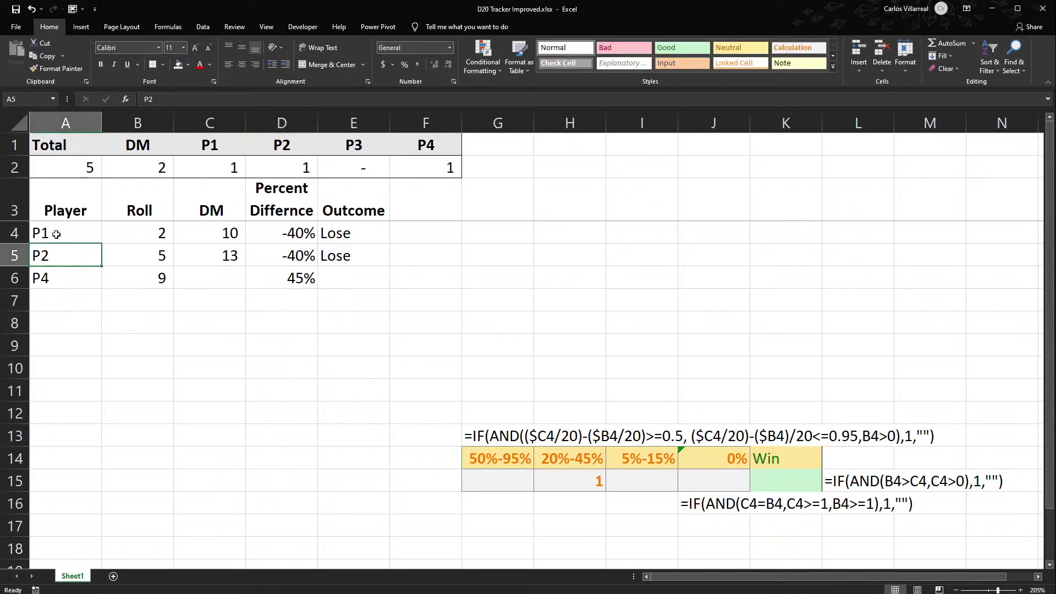
{"action": "left_click_drag", "start_coordinate": [51, 233], "coordinate": [52, 275]}
{"action": "left_click_drag", "start_coordinate": [206, 149], "coordinate": [435, 146]}
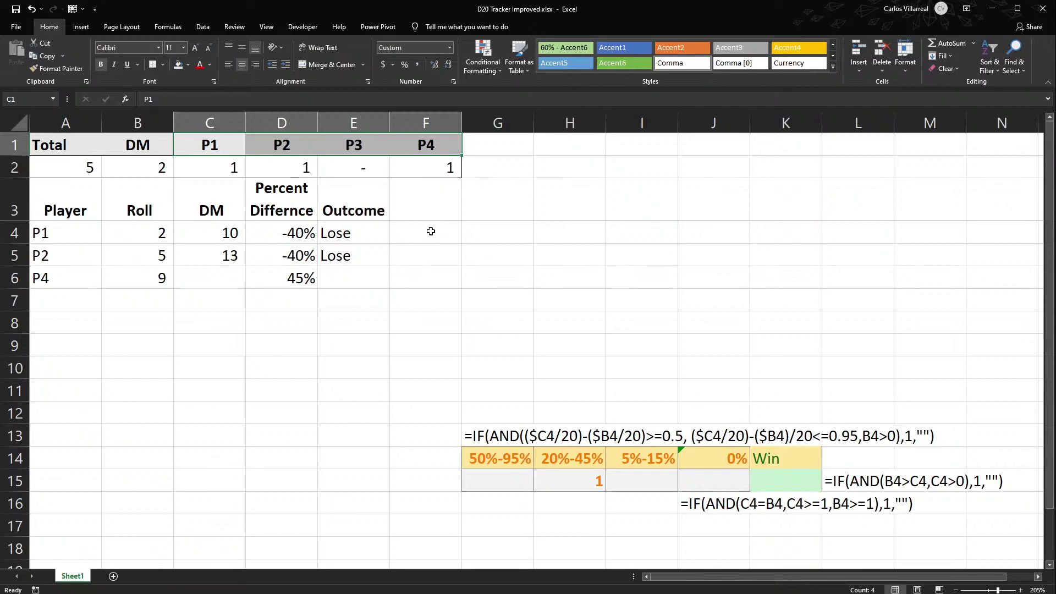
{"action": "left_click", "coordinate": [431, 232]}
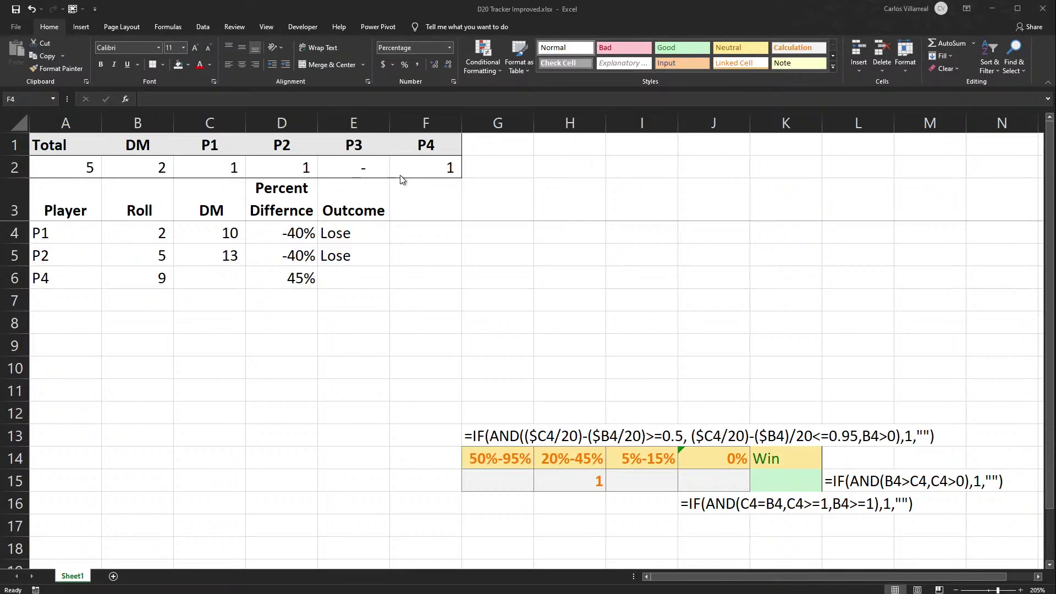
{"action": "left_click", "coordinate": [488, 263]}
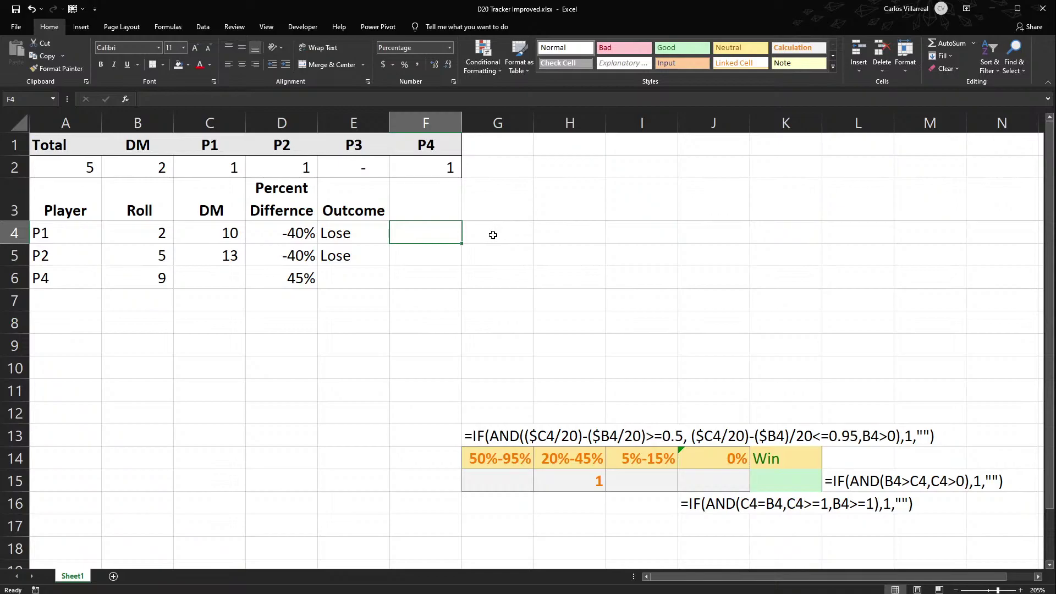
{"action": "left_click", "coordinate": [493, 235]}
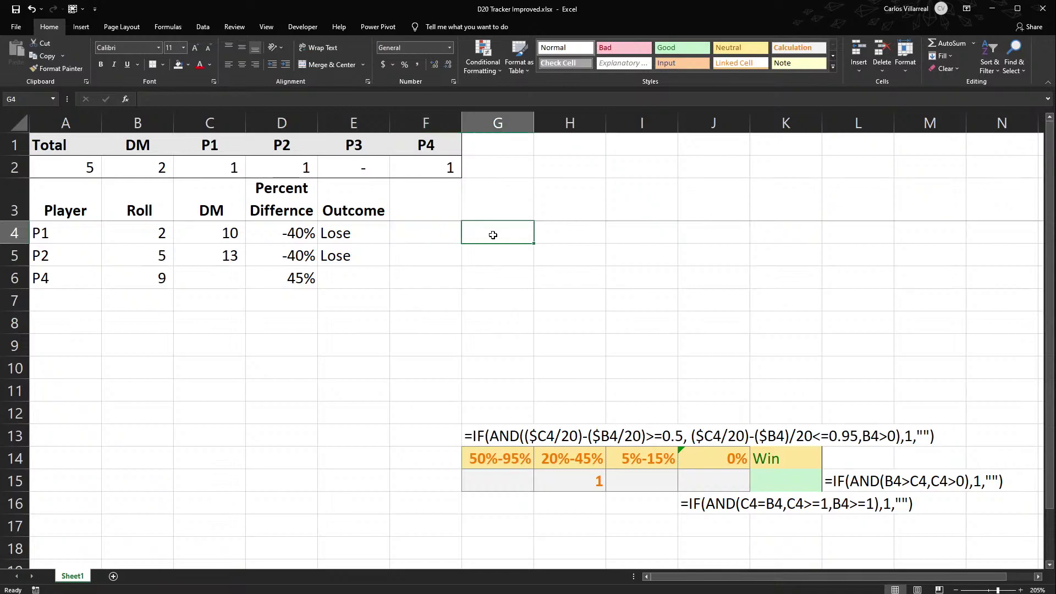
{"action": "key", "text": "alt+Tab"}
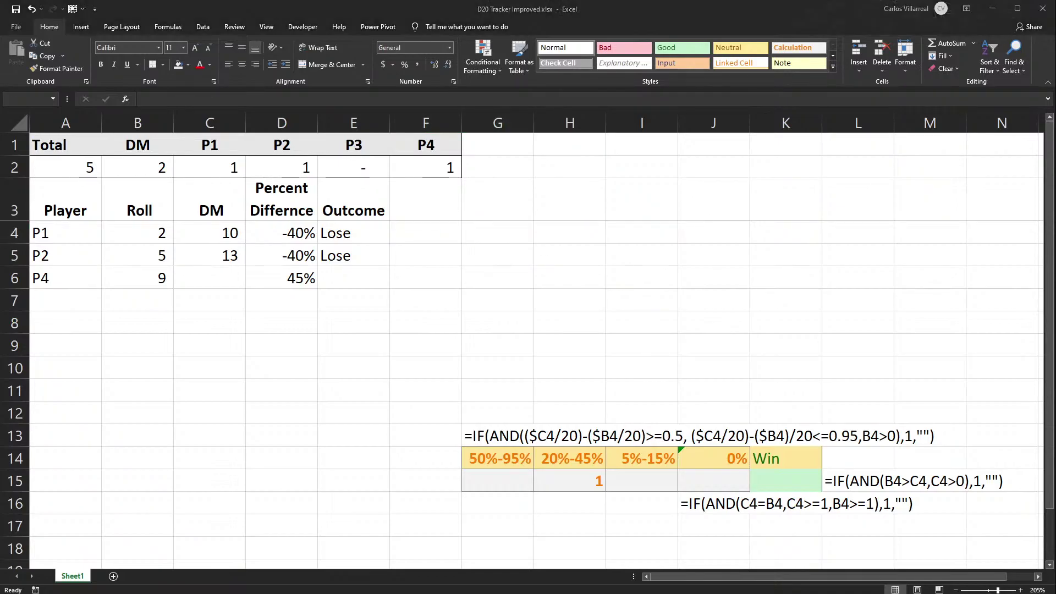
Add the column headings Dmg Dealt in F3 and Dmg Taken in G3.
{"action": "key", "text": "alt+Tab"}
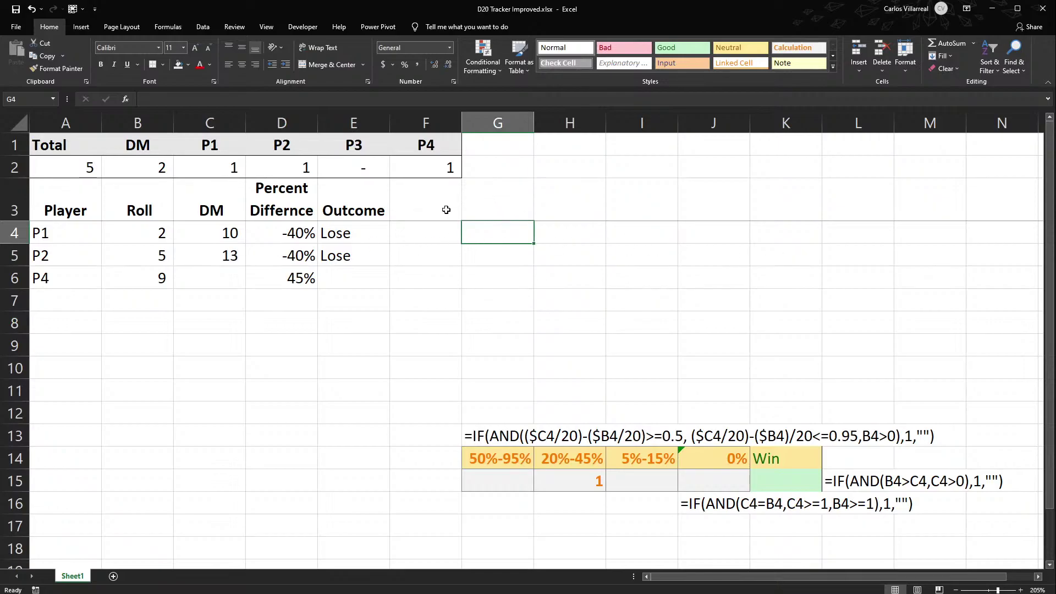
{"action": "left_click", "coordinate": [419, 217]}
{"action": "key", "text": "ctrl+c"}
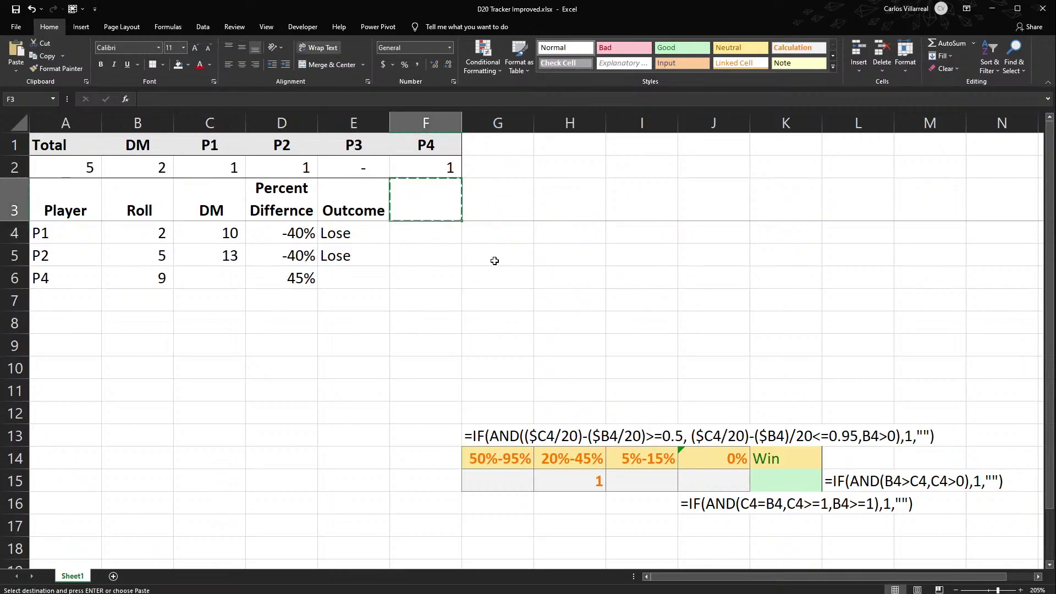
{"action": "key", "text": "Escape"}
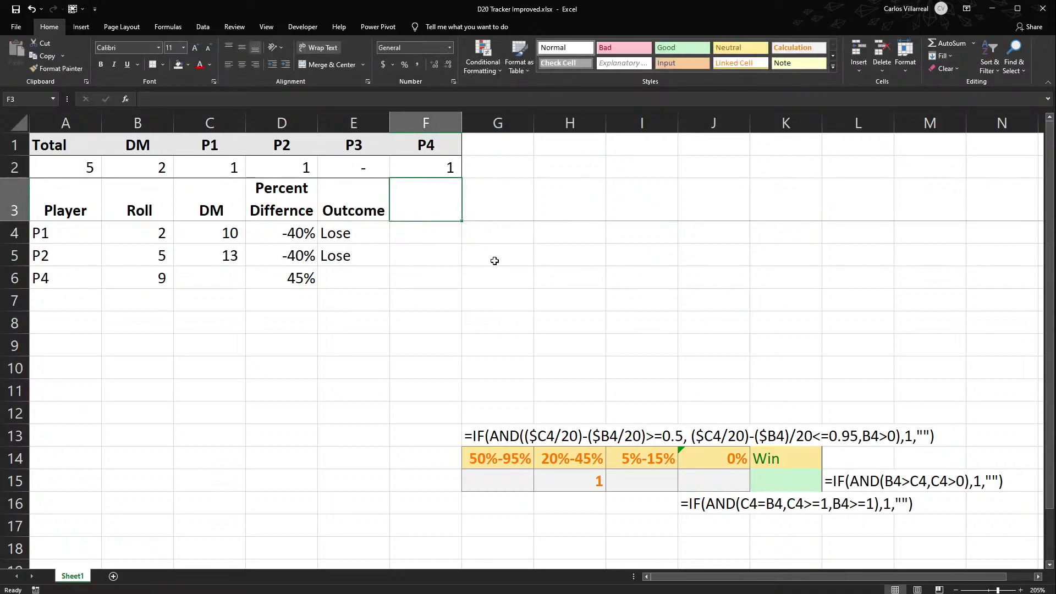
{"action": "type", "text": "Dmg"}
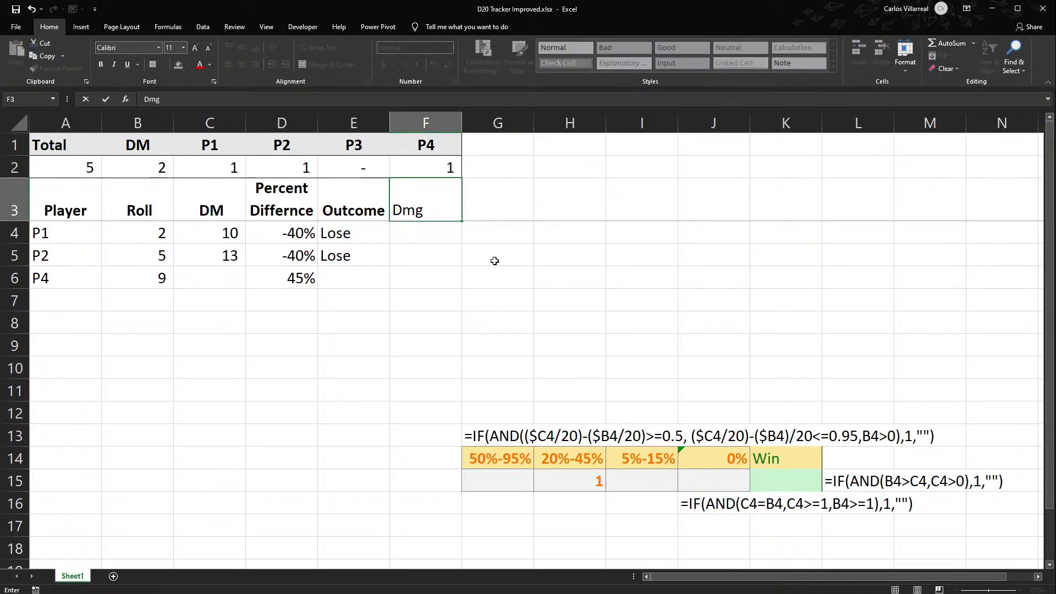
{"action": "type", "text": " Delt"}
{"action": "type", "text": "a"}
{"action": "type", "text": "lt"}
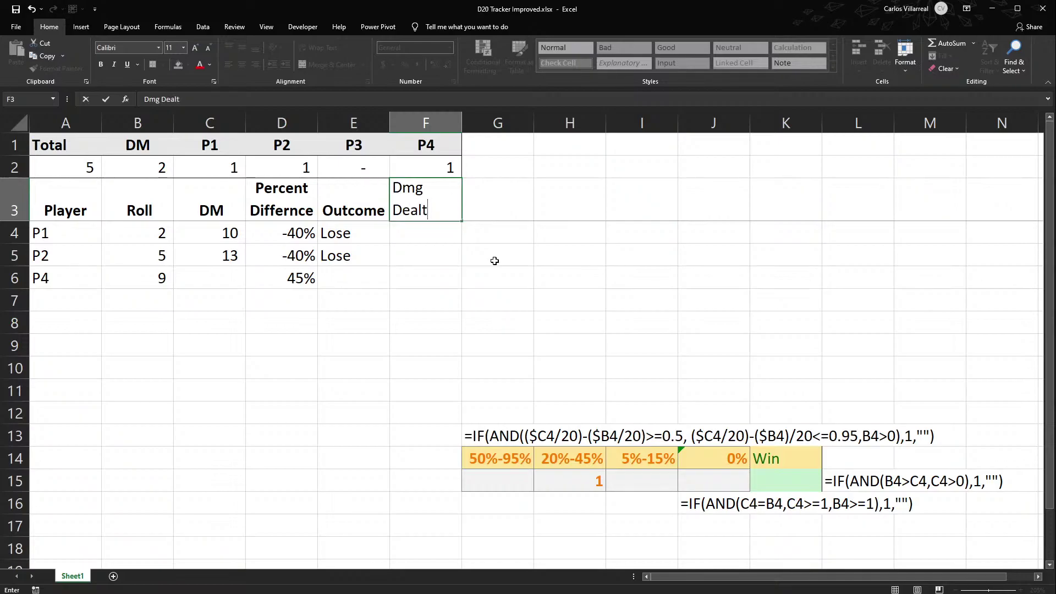
{"action": "key", "text": "Tab"}
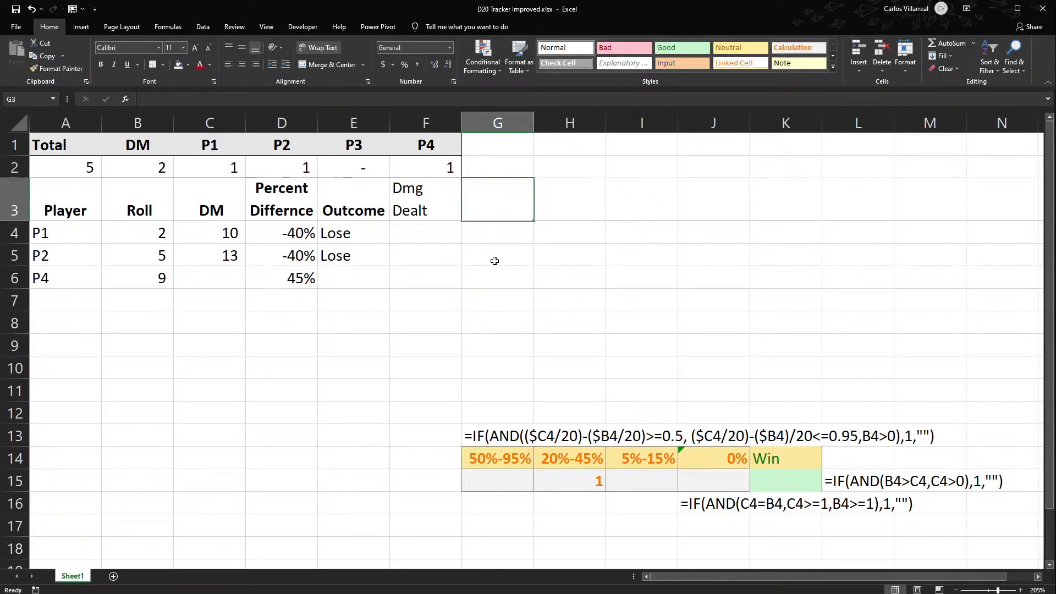
{"action": "type", "text": "Dmg"}
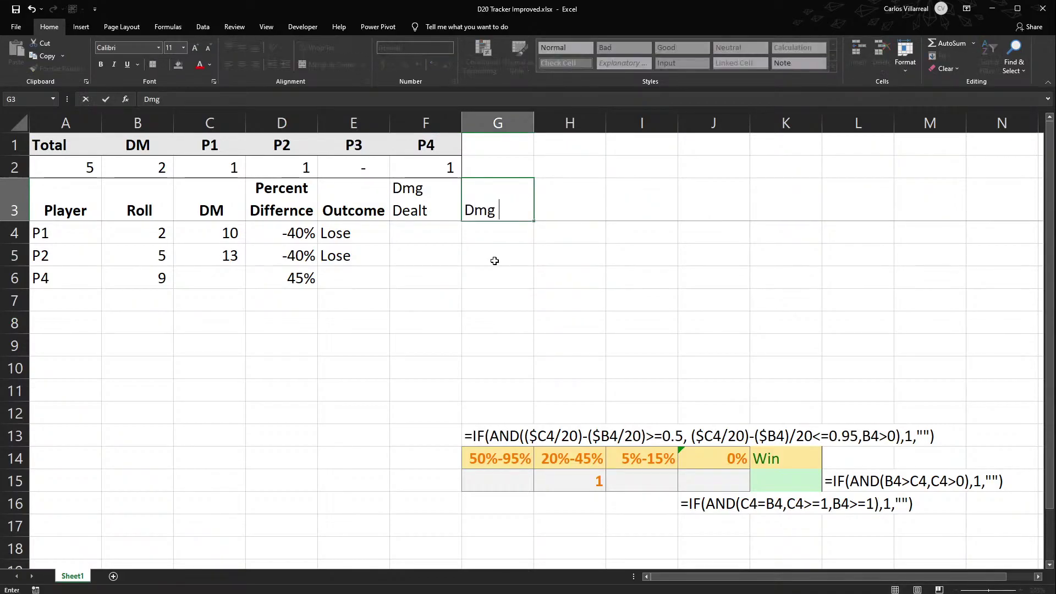
{"action": "type", "text": " Taken"}
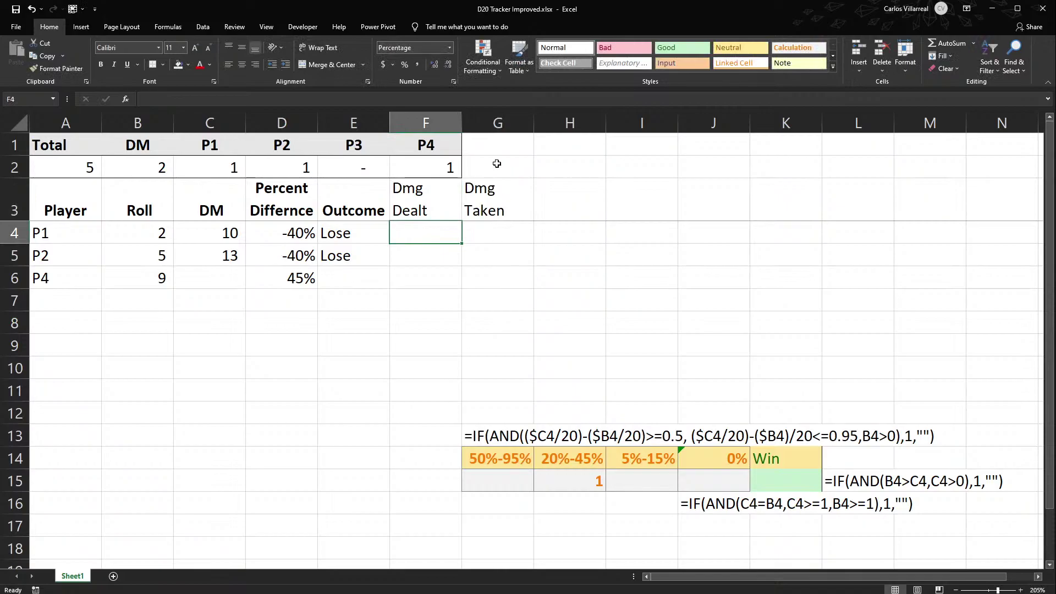
Center and bold the Dmg Dealt and Dmg Taken headings in F3:G3.
{"action": "left_click_drag", "start_coordinate": [438, 195], "coordinate": [467, 191]}
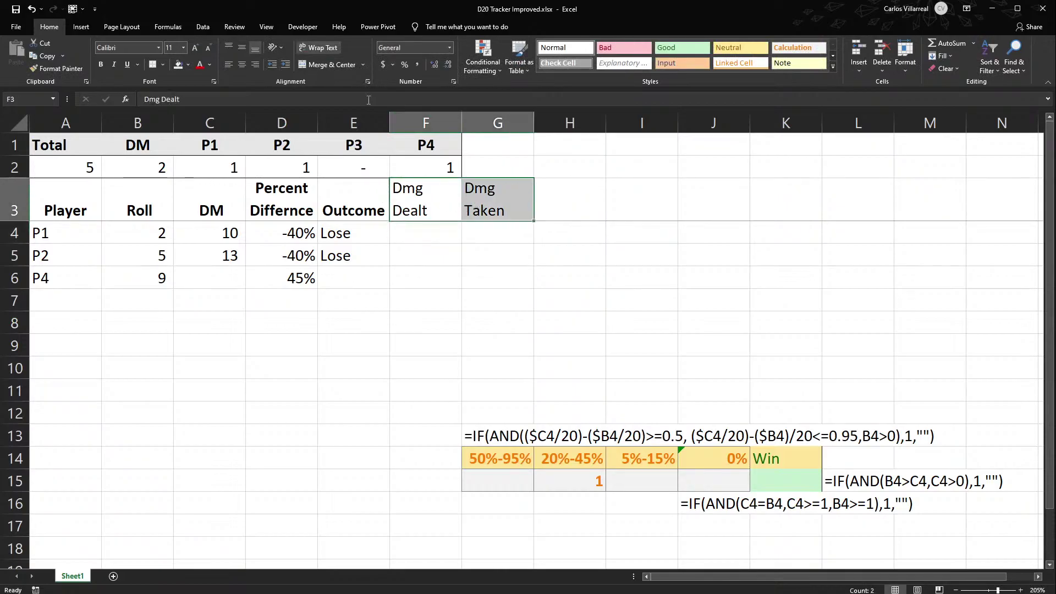
{"action": "left_click", "coordinate": [239, 65]}
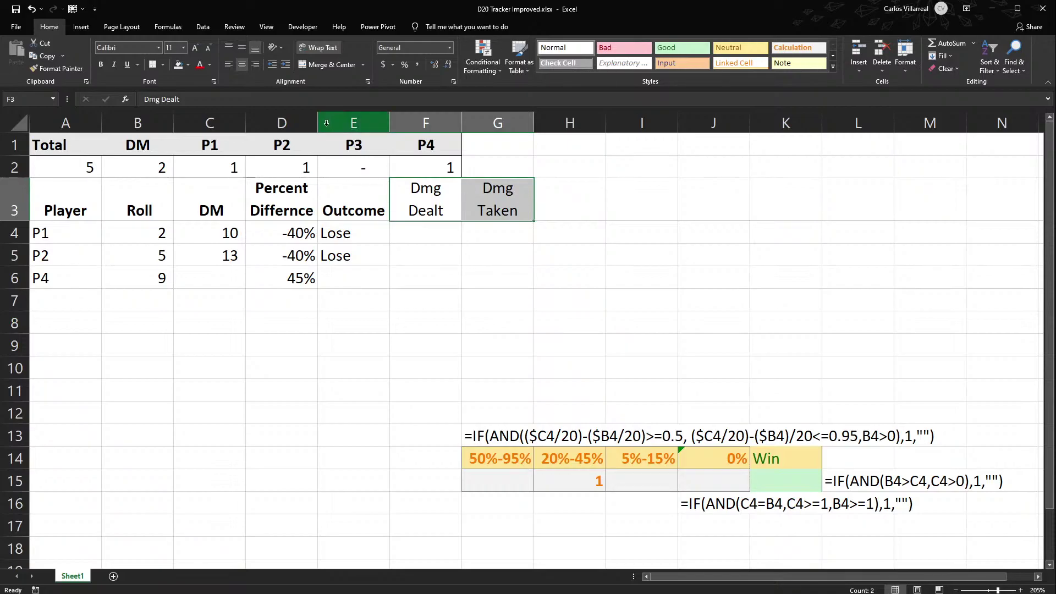
{"action": "key", "text": "ctrl+b"}
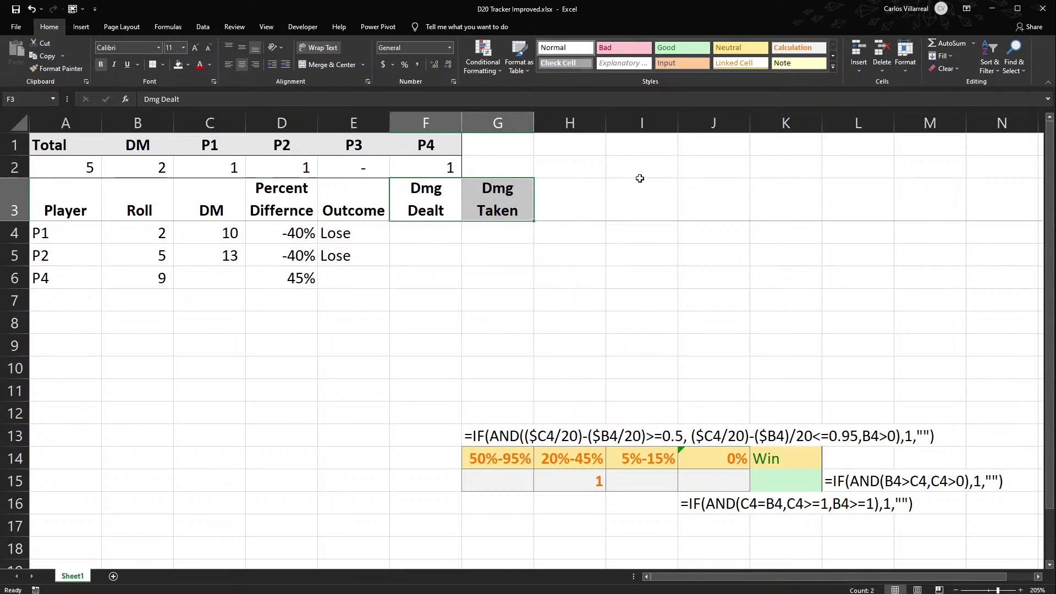
{"action": "left_click", "coordinate": [595, 198]}
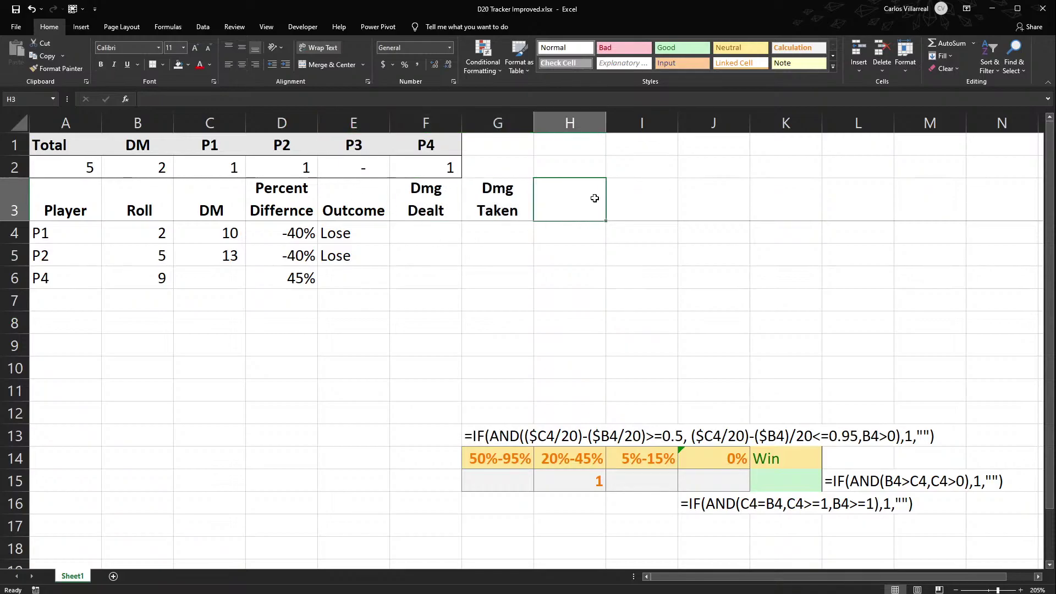
{"action": "left_click", "coordinate": [429, 233]}
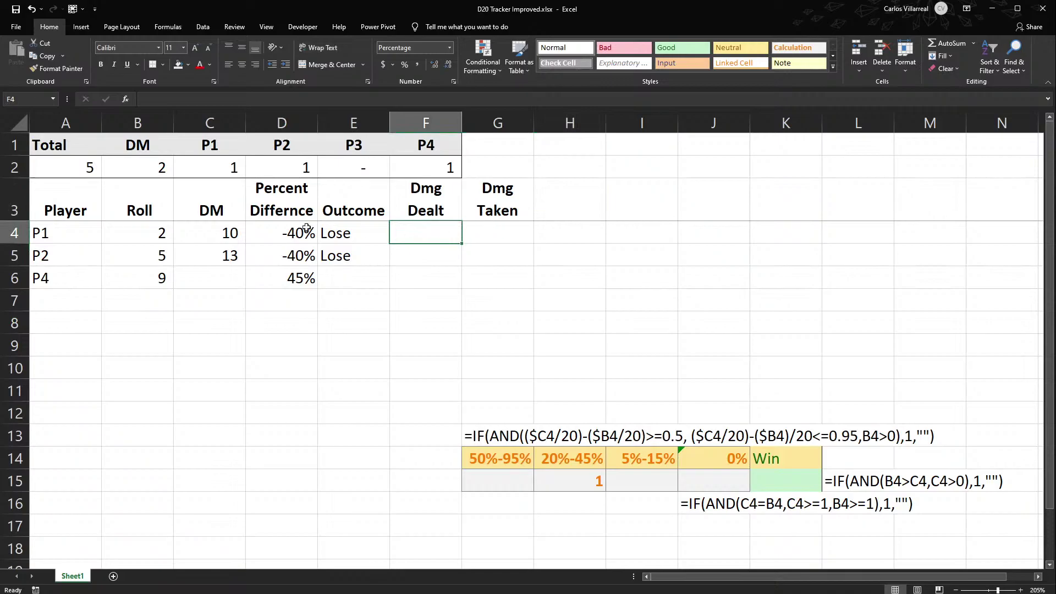
{"action": "left_click", "coordinate": [149, 238]}
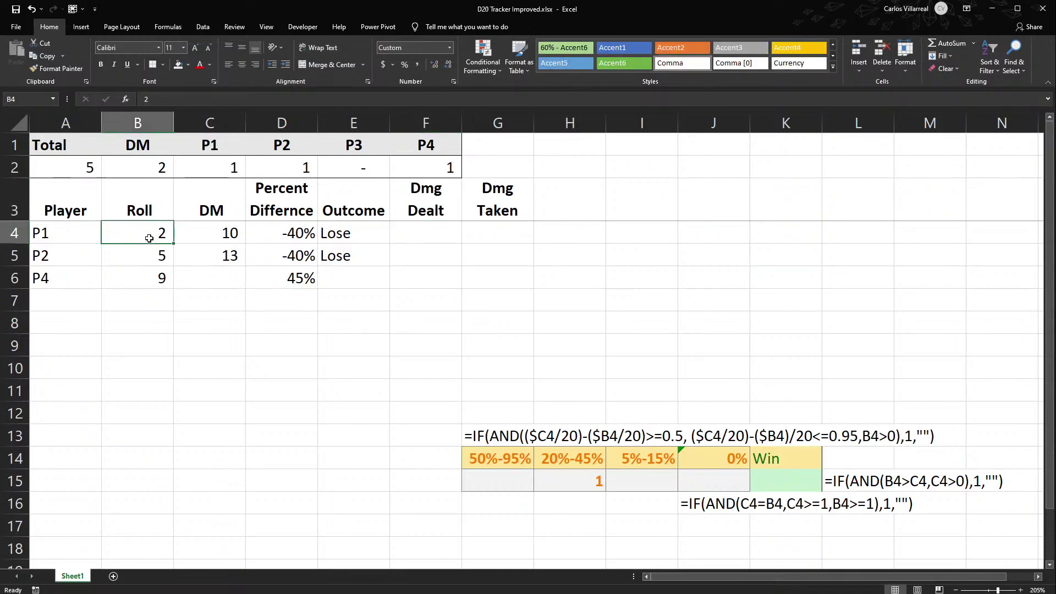
{"action": "key", "text": "Right"}
{"action": "key", "text": "Right"}
{"action": "key", "text": "Right"}
{"action": "key", "text": "Right"}
{"action": "key", "text": "Right"}
{"action": "key", "text": "Right"}
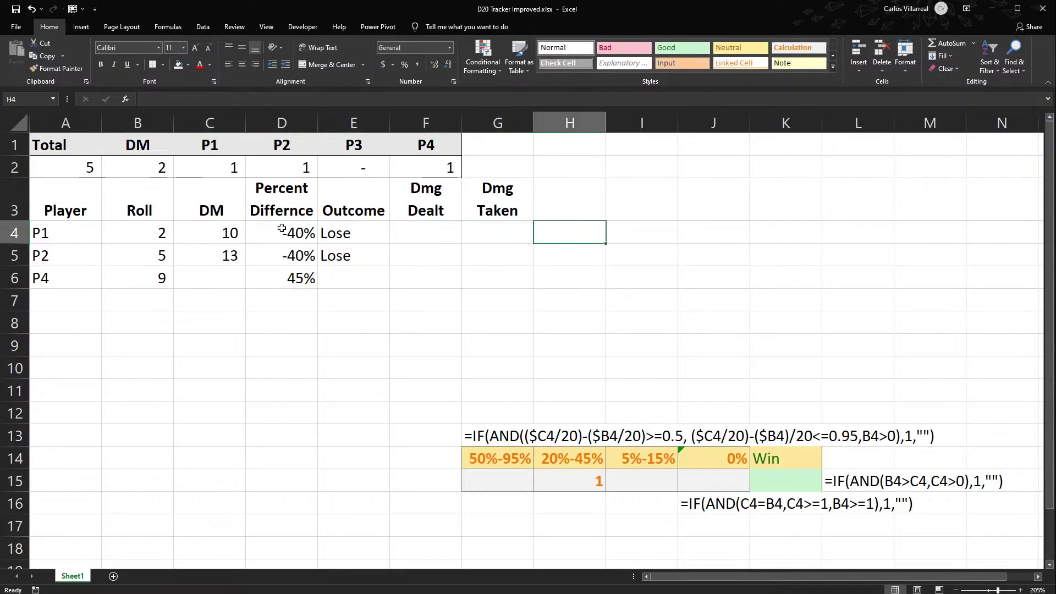
{"action": "left_click_drag", "start_coordinate": [281, 229], "coordinate": [344, 283]}
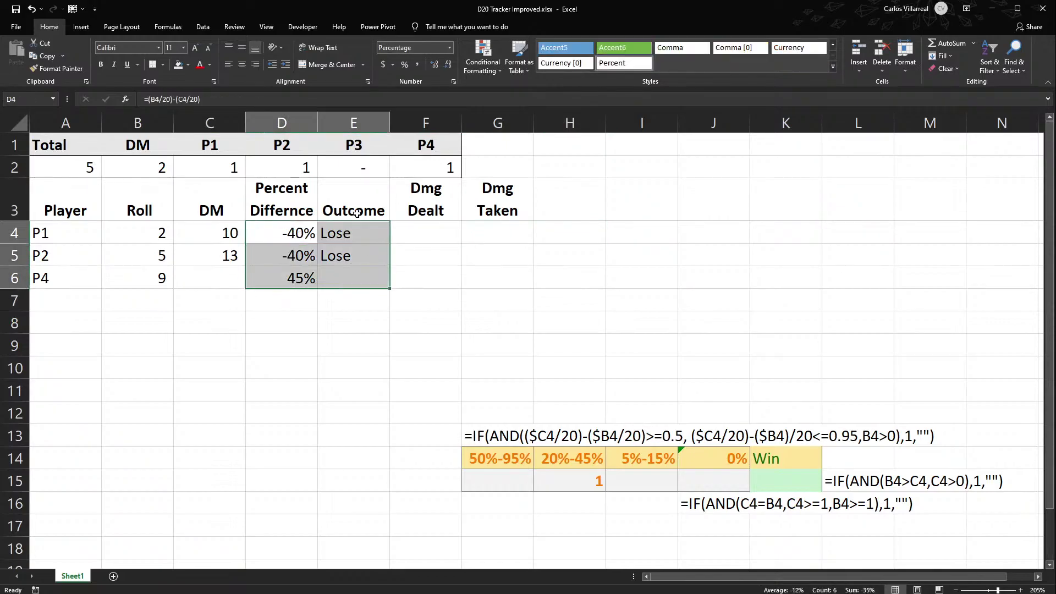
{"action": "left_click", "coordinate": [478, 275]}
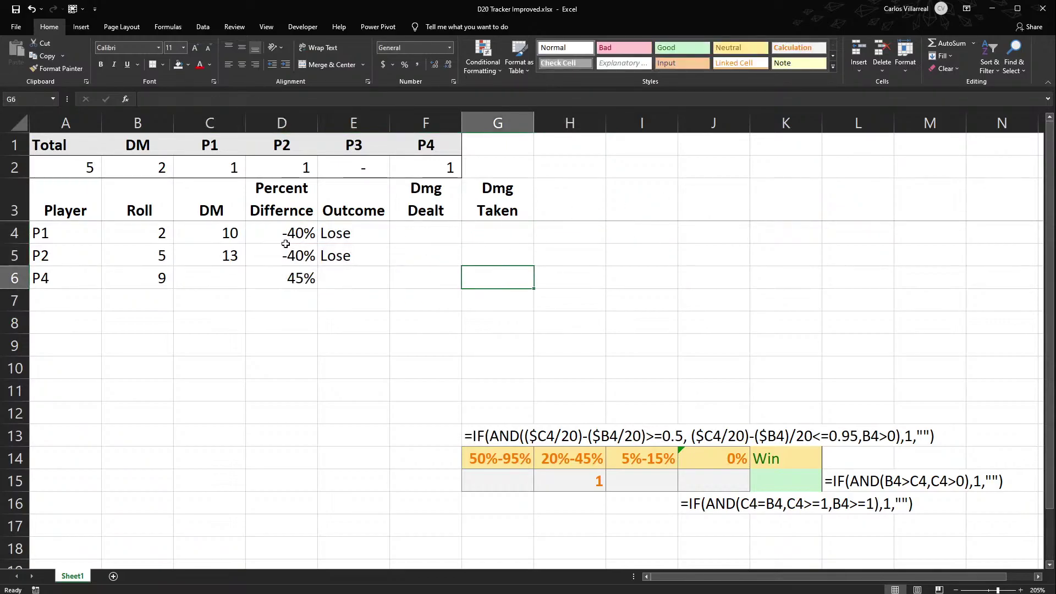
{"action": "left_click_drag", "start_coordinate": [284, 239], "coordinate": [358, 288]}
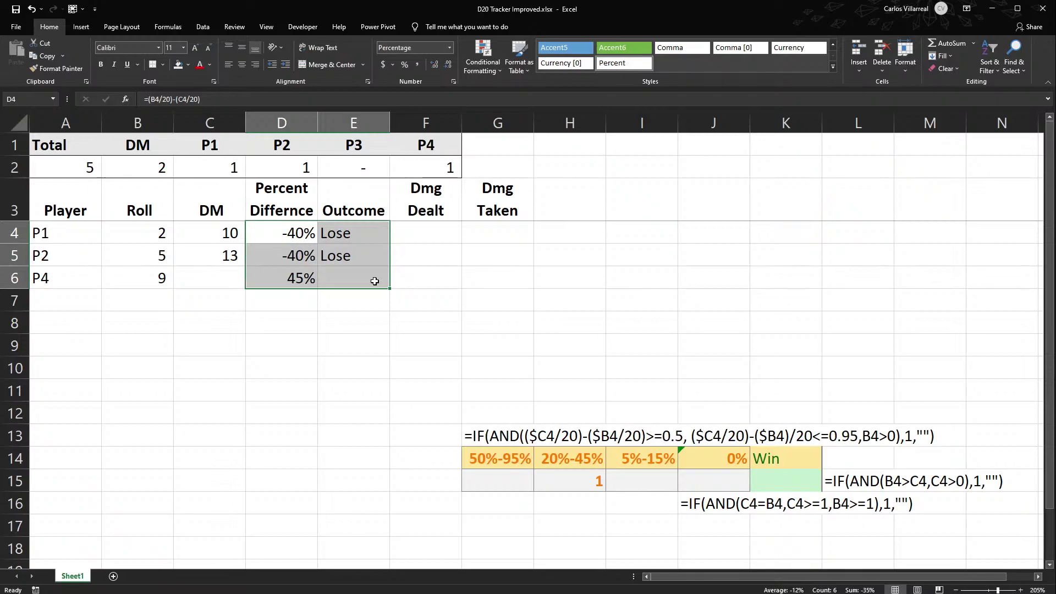
{"action": "left_click", "coordinate": [441, 246]}
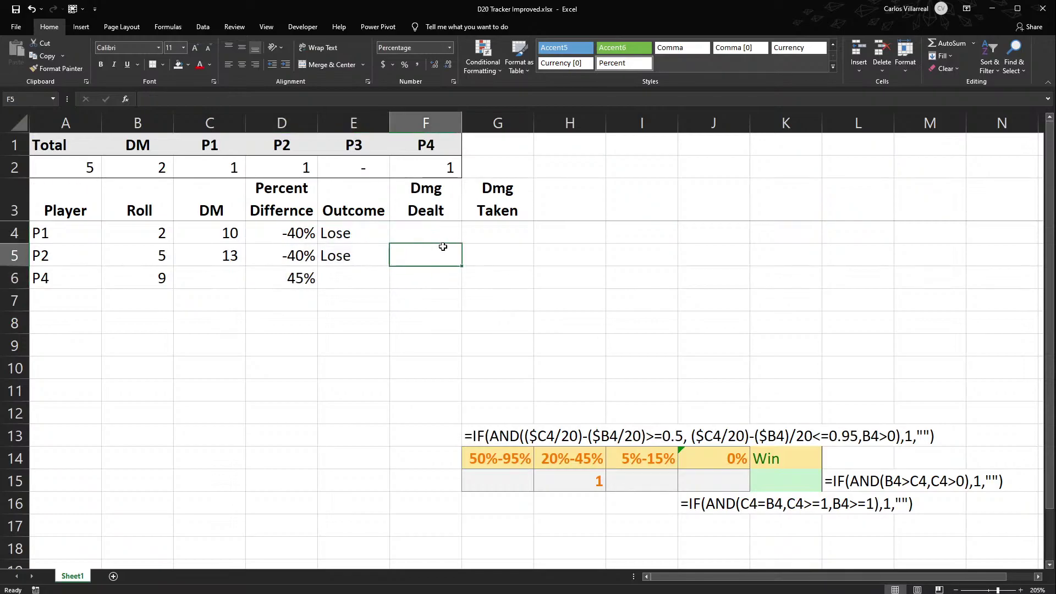
Add the column heading DEATH in all capitals in H3, beside the Dmg Taken heading.
{"action": "left_click", "coordinate": [415, 202]}
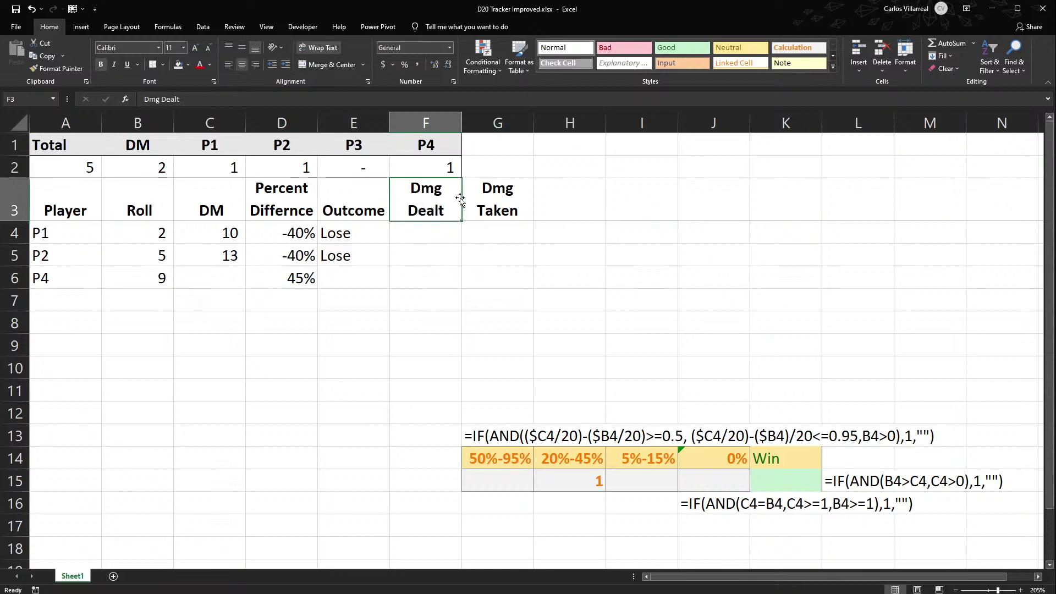
{"action": "left_click", "coordinate": [481, 195]}
{"action": "left_click", "coordinate": [556, 199]}
{"action": "type", "text": "dEATH"}
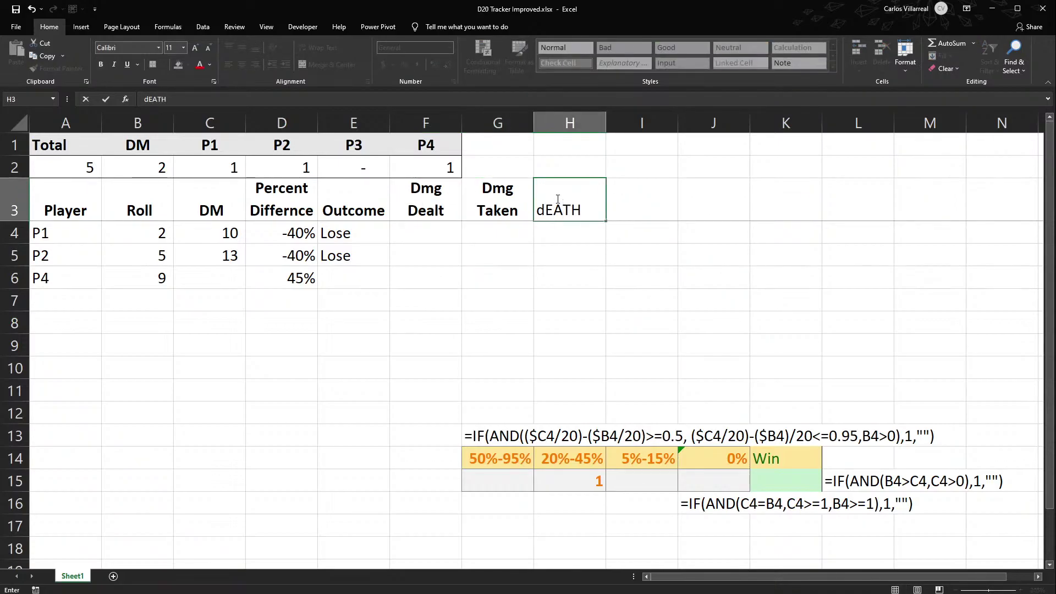
{"action": "key", "text": "Return"}
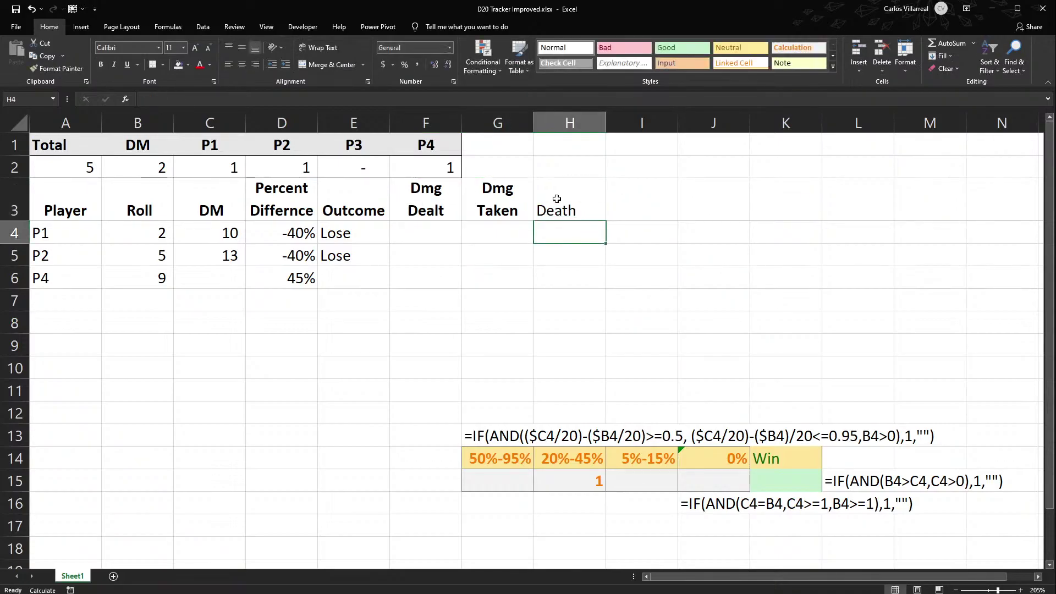
{"action": "left_click", "coordinate": [557, 199]}
{"action": "type", "text": "d"}
{"action": "key", "text": "BackSpace"}
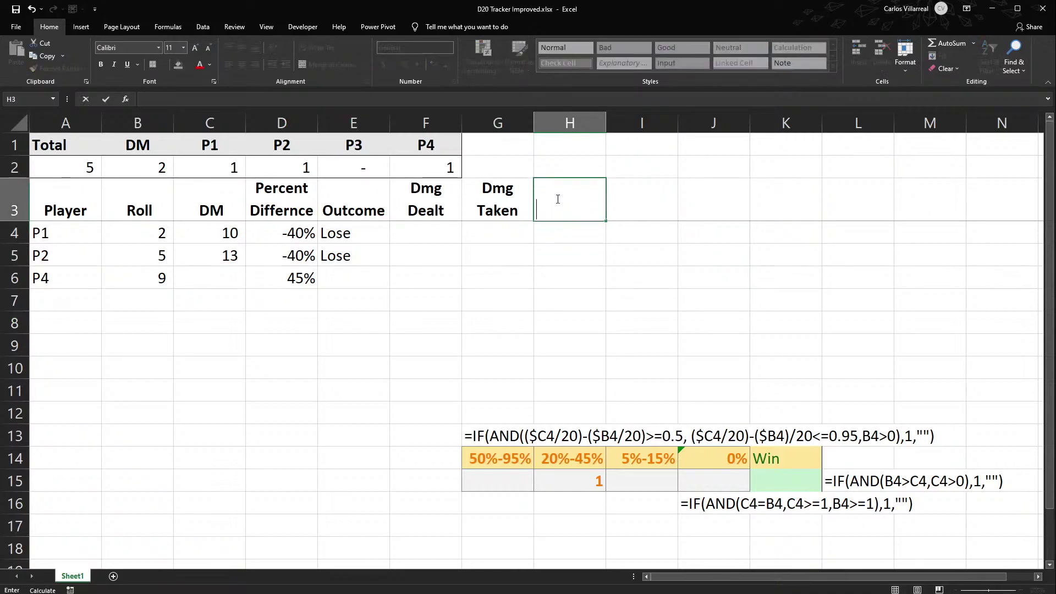
{"action": "type", "text": "DEATH"}
{"action": "key", "text": "Tab"}
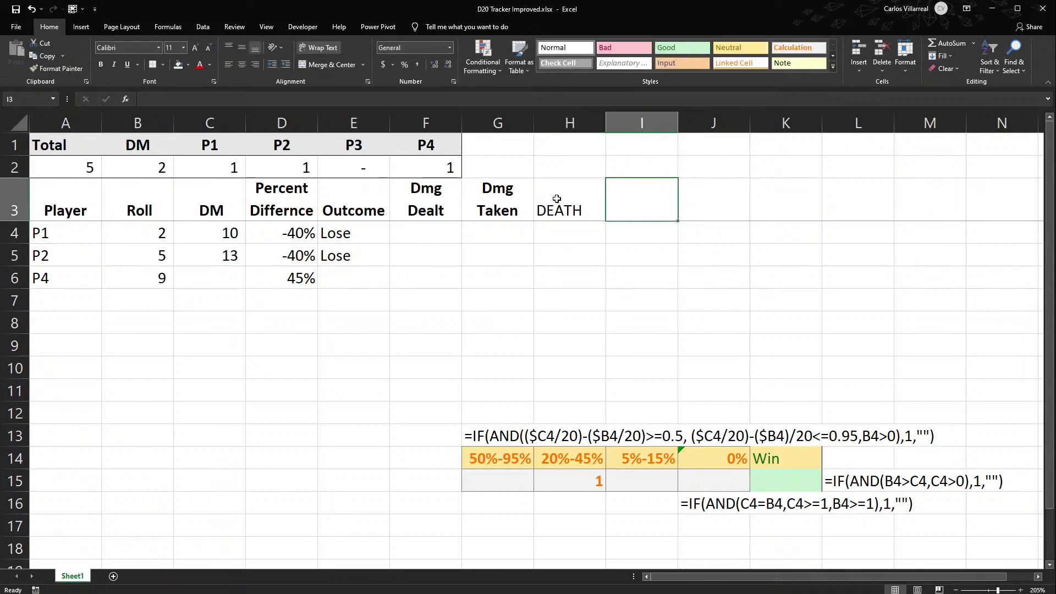
Try sample death entries of 0 in H4 and 1 in H5, and clear both cells.
{"action": "left_click", "coordinate": [552, 233]}
{"action": "type", "text": "0"}
{"action": "key", "text": "Return"}
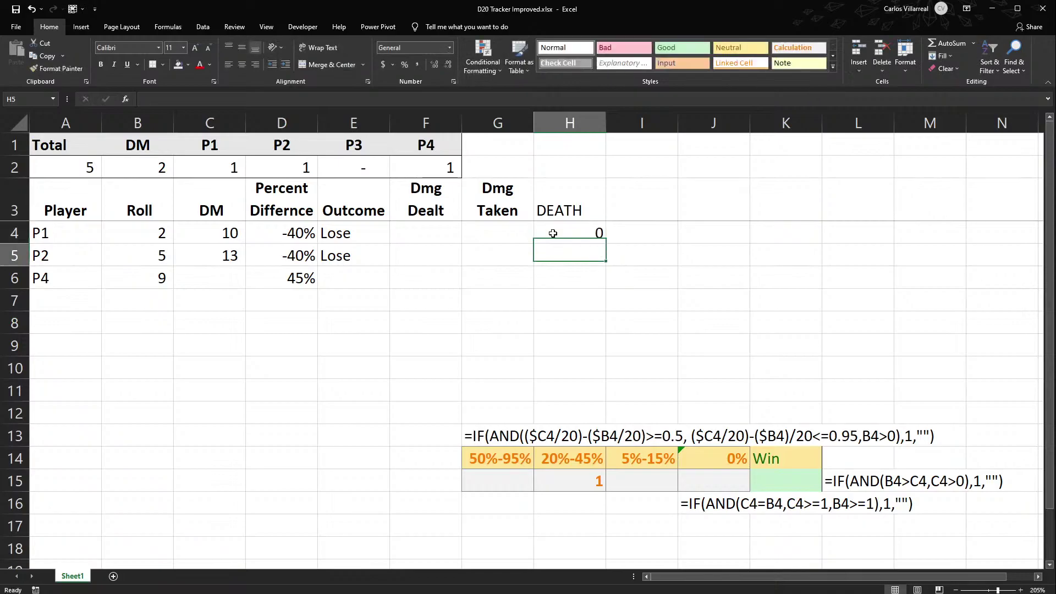
{"action": "type", "text": "1"}
{"action": "key", "text": "Return"}
{"action": "left_click", "coordinate": [552, 234]}
{"action": "key", "text": "BackSpace"}
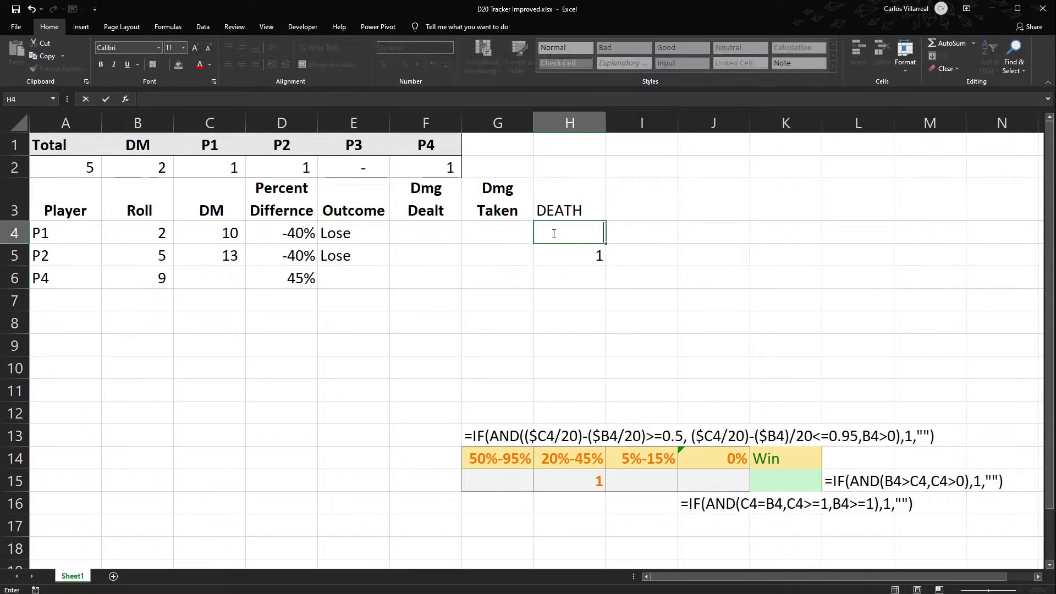
{"action": "key", "text": "Tab"}
{"action": "key", "text": "Down"}
{"action": "key", "text": "Left"}
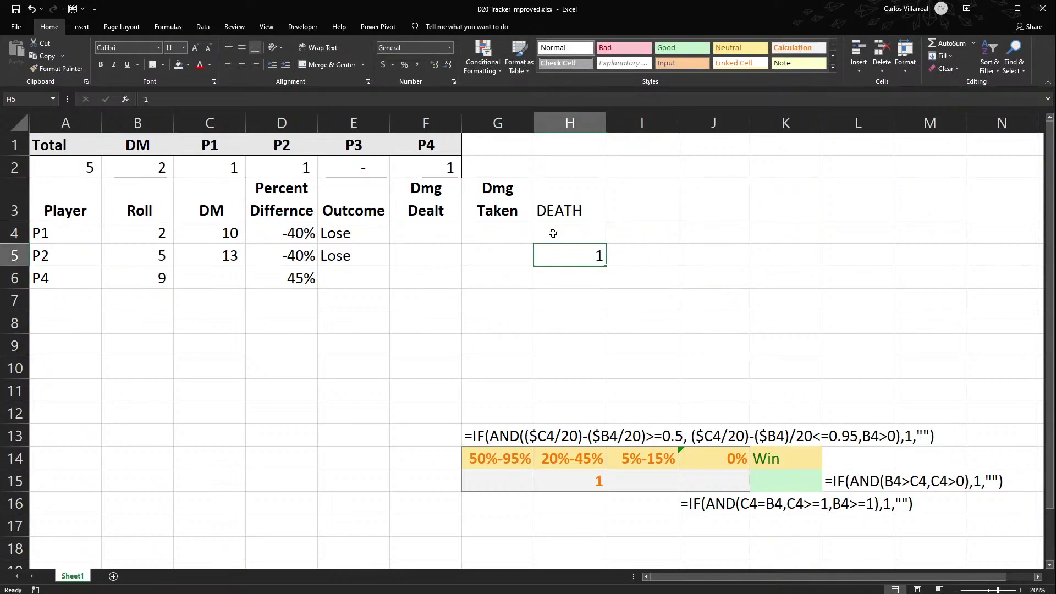
{"action": "key", "text": "BackSpace"}
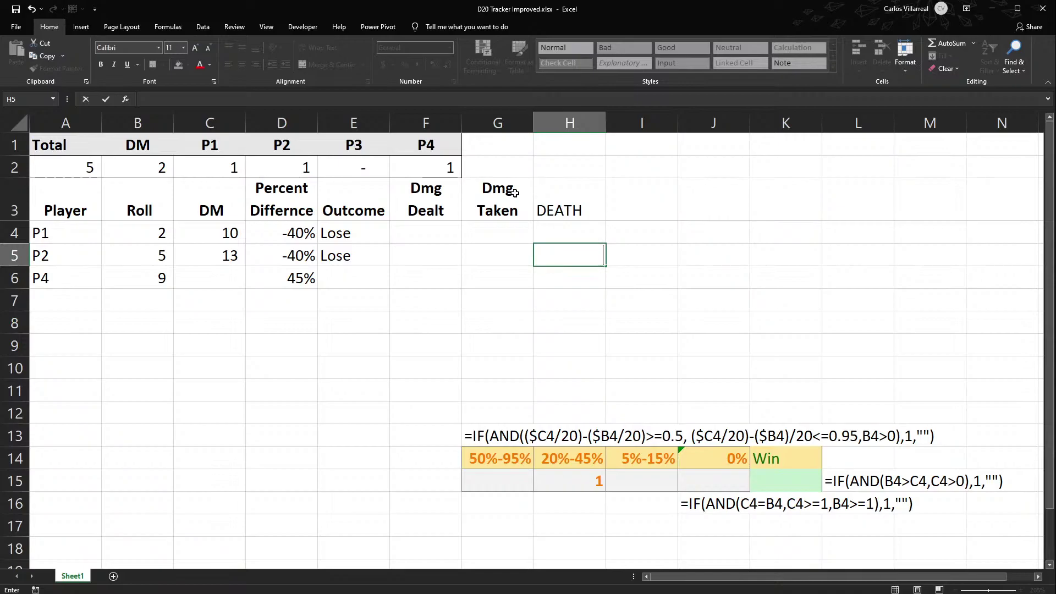
{"action": "left_click", "coordinate": [663, 209]}
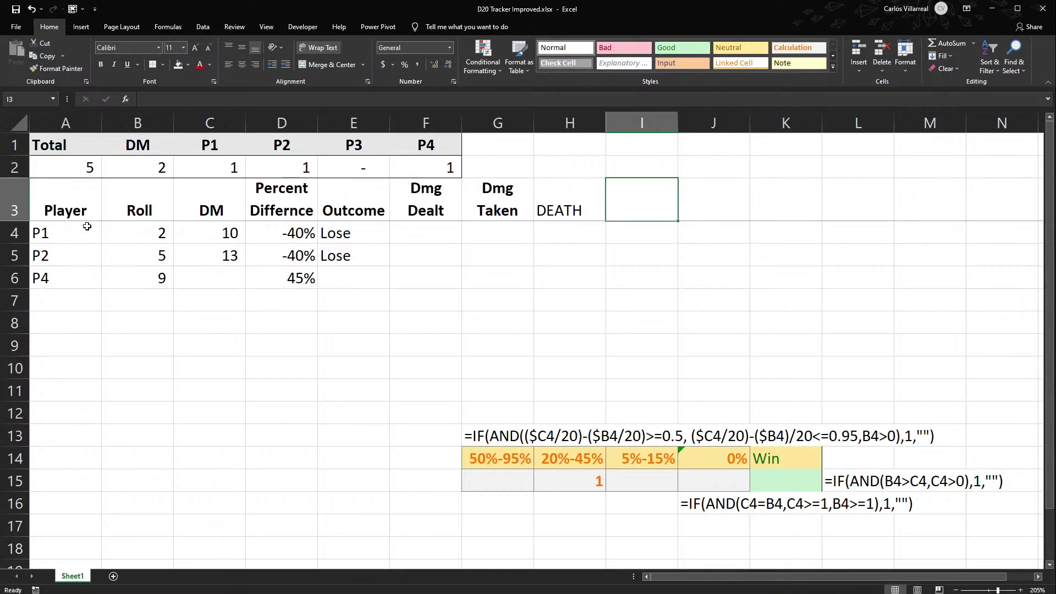
Insert a blank row above the Player header row to separate it from the summary.
{"action": "left_click", "coordinate": [9, 200]}
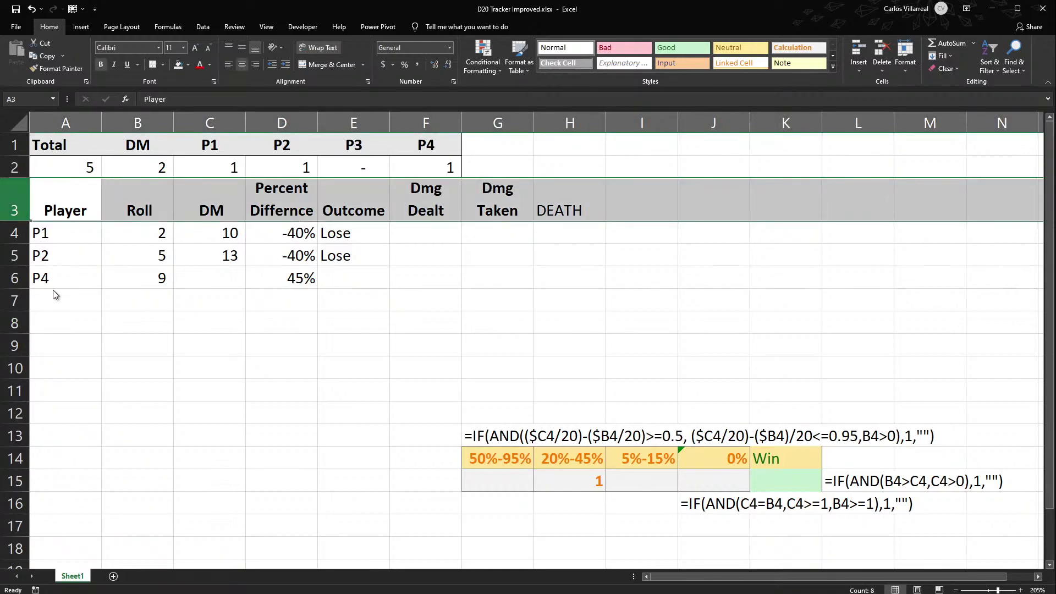
{"action": "key", "text": "ctrl+shift+equal"}
{"action": "left_click", "coordinate": [204, 295]}
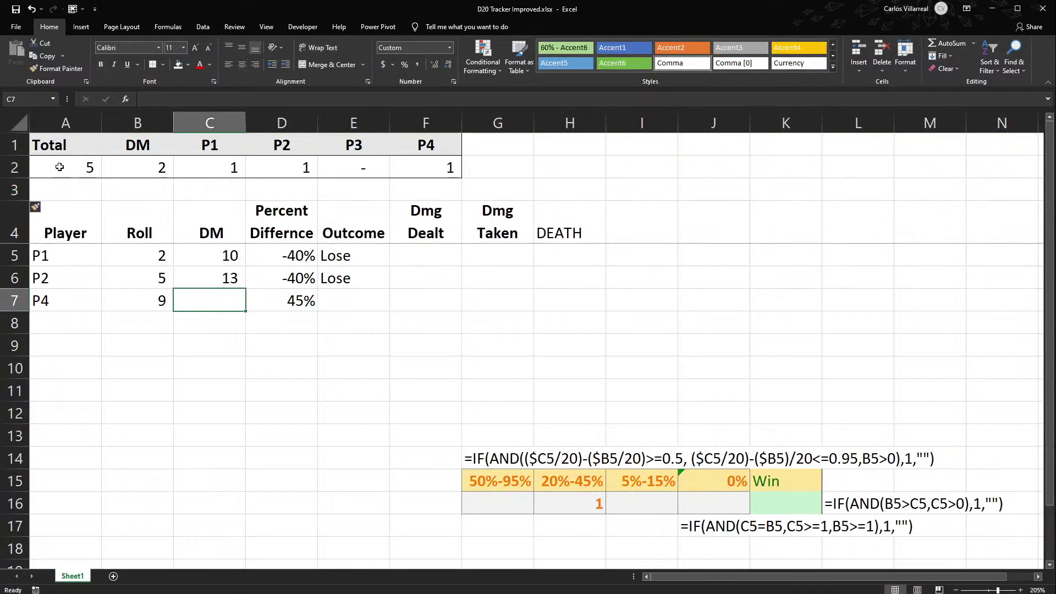
Insert a blank row between the summary labels in row 1 and their counts in row 2.
{"action": "left_click_drag", "start_coordinate": [65, 145], "coordinate": [73, 167]}
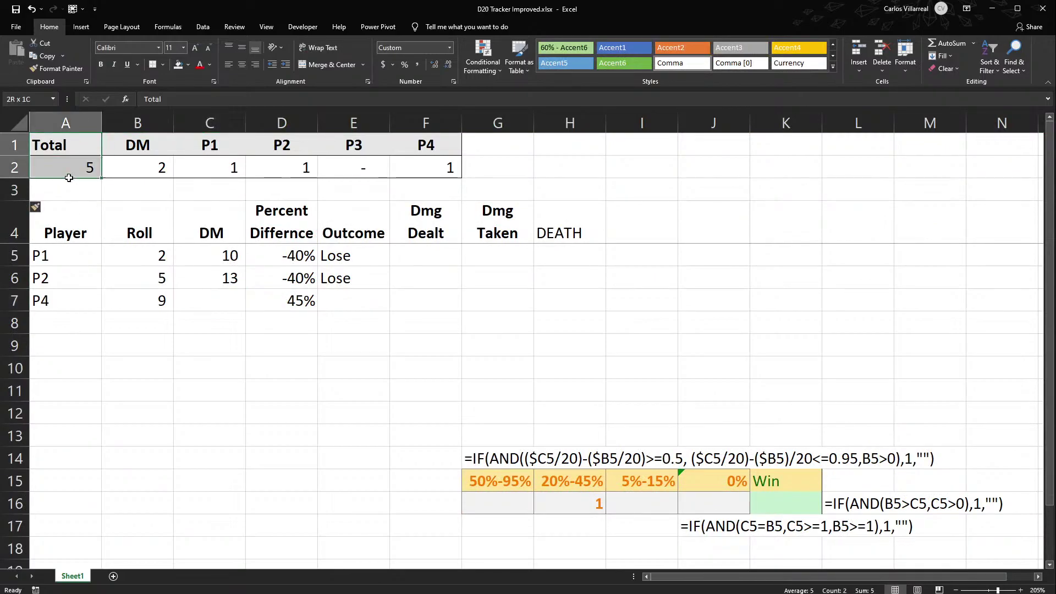
{"action": "left_click", "coordinate": [73, 185]}
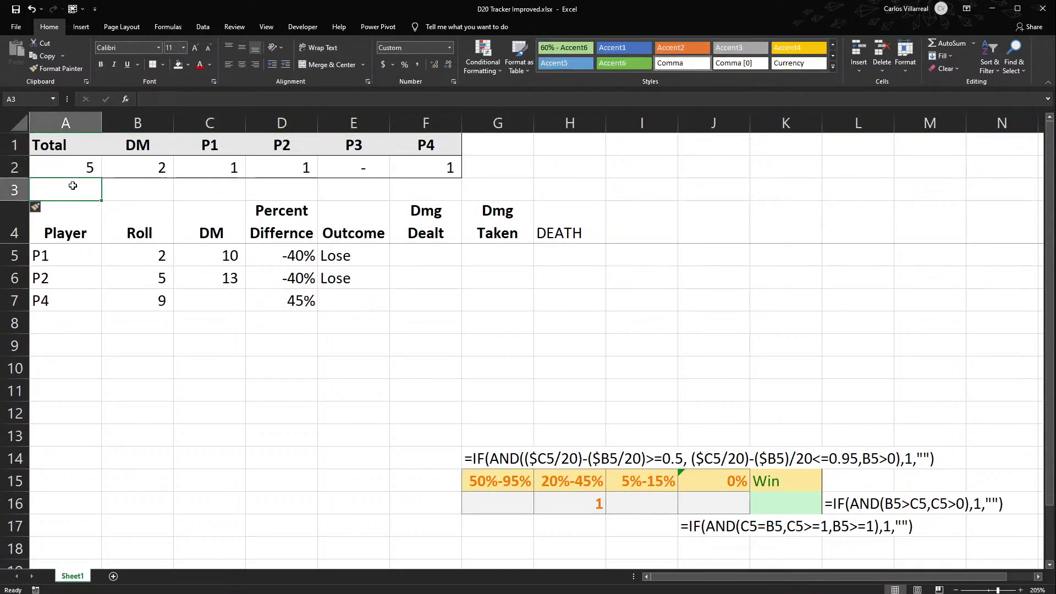
{"action": "type", "text": "d"}
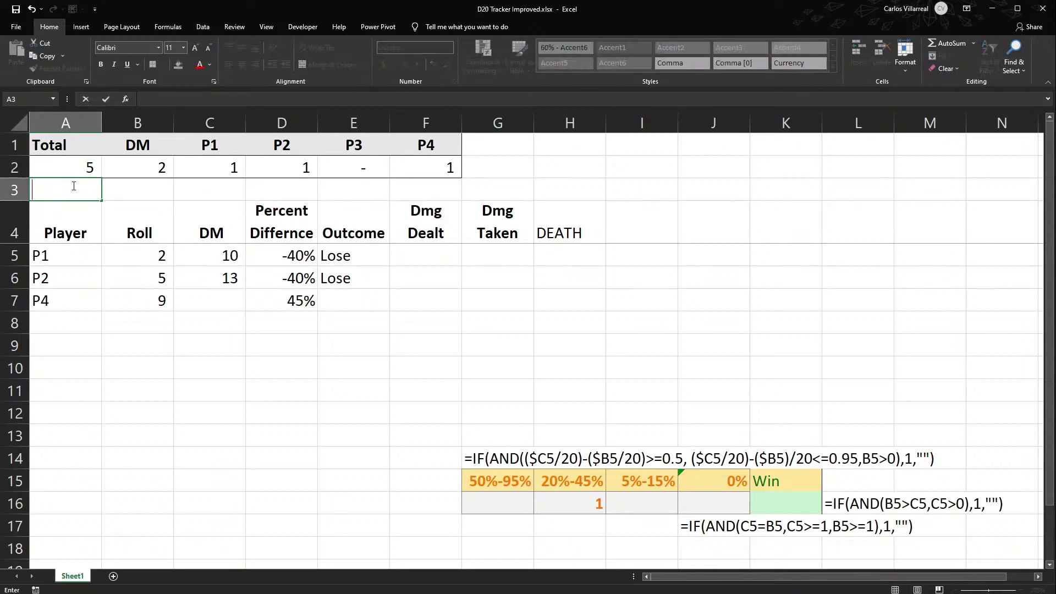
{"action": "left_click", "coordinate": [2, 172]}
{"action": "key", "text": "ctrl+shift+plus"}
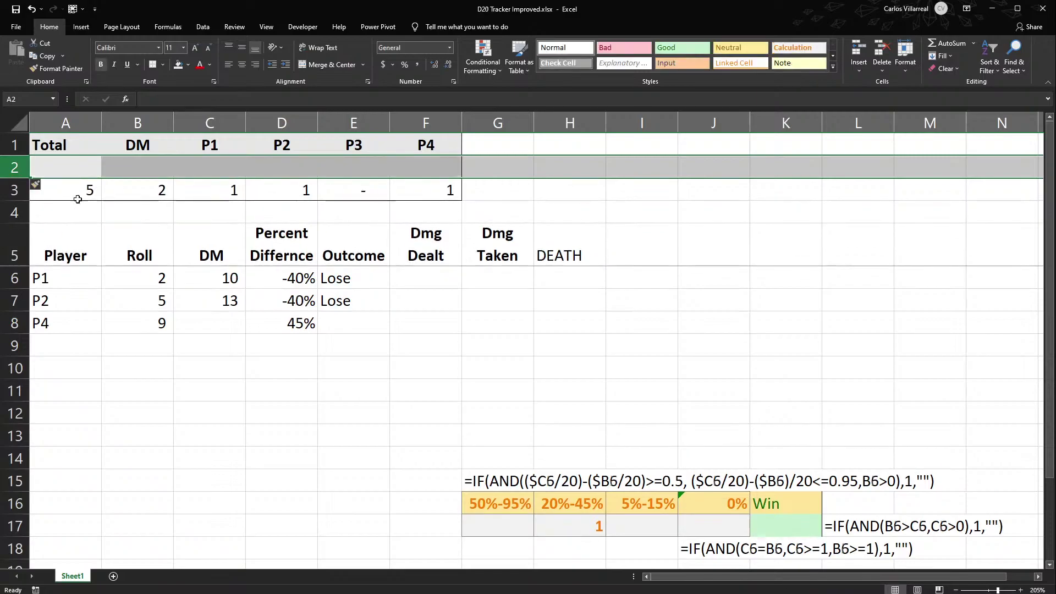
Centre the summary labels Total through P4 in A1:F1.
{"action": "left_click_drag", "start_coordinate": [69, 144], "coordinate": [92, 164]}
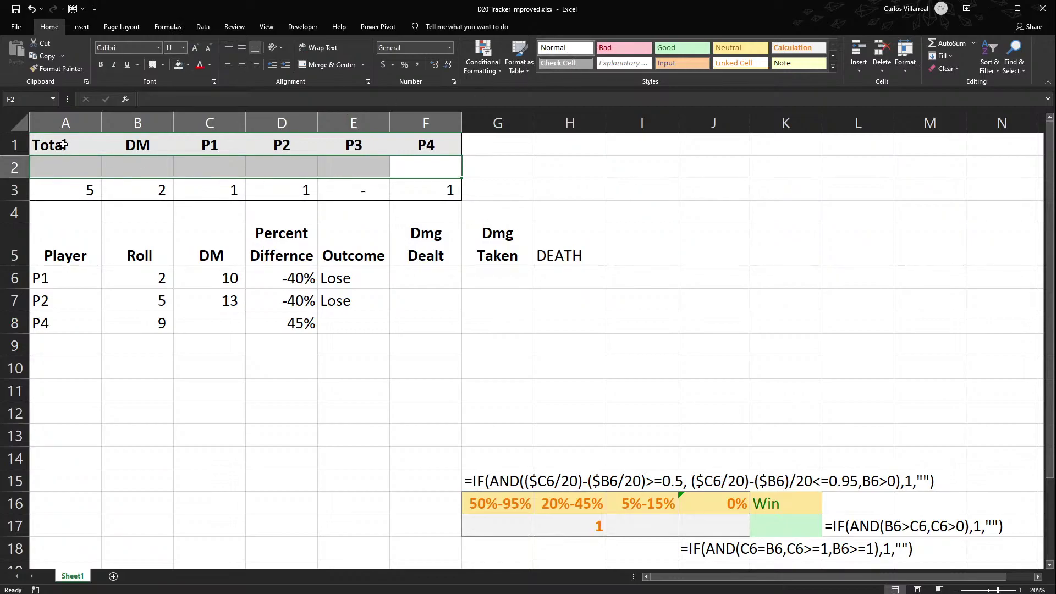
{"action": "left_click_drag", "start_coordinate": [63, 145], "coordinate": [429, 143]}
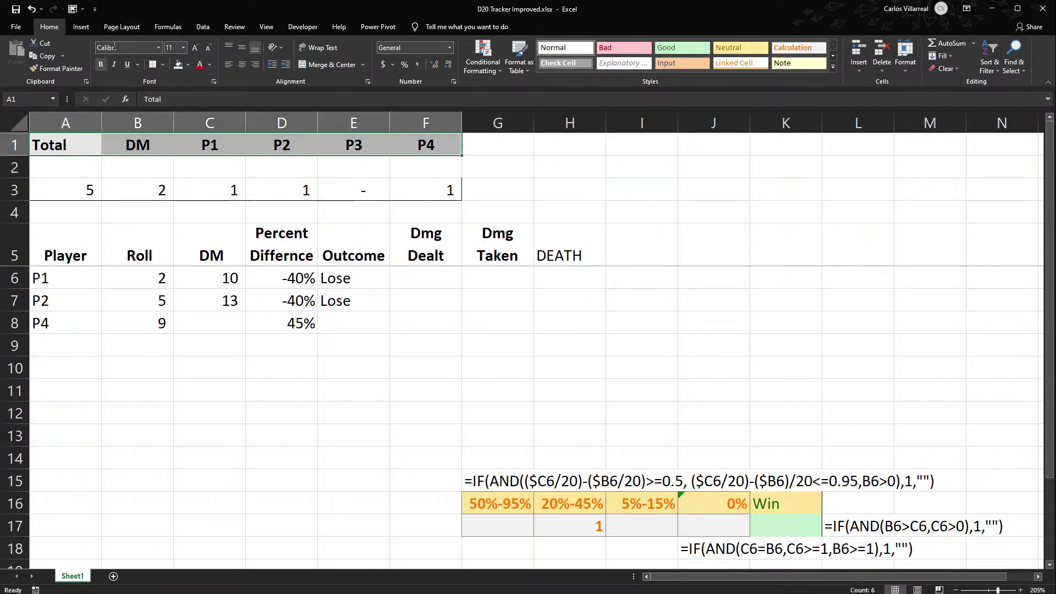
{"action": "left_click", "coordinate": [242, 65]}
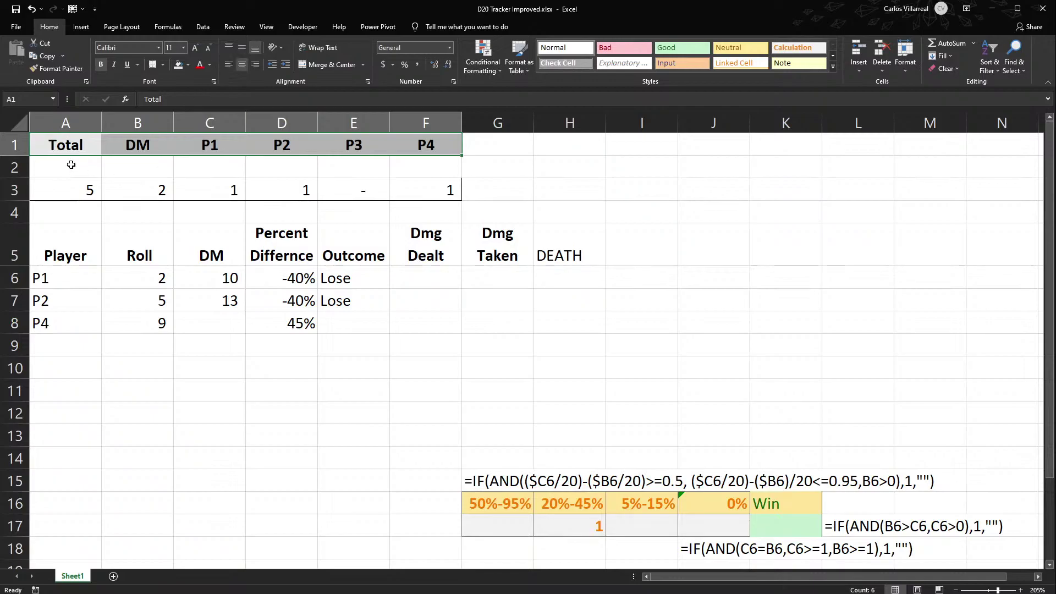
Add an underlined ROLLS heading in the blank row 2, merged and centred across A2:F2.
{"action": "left_click_drag", "start_coordinate": [71, 165], "coordinate": [410, 170]}
{"action": "key", "text": "ctrl+u"}
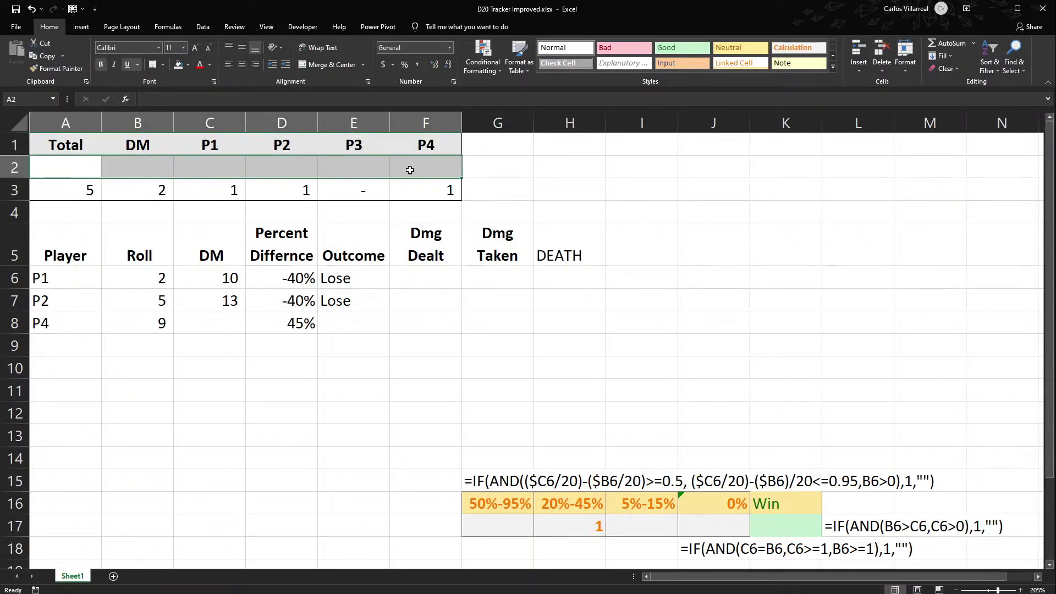
{"action": "left_click", "coordinate": [57, 164]}
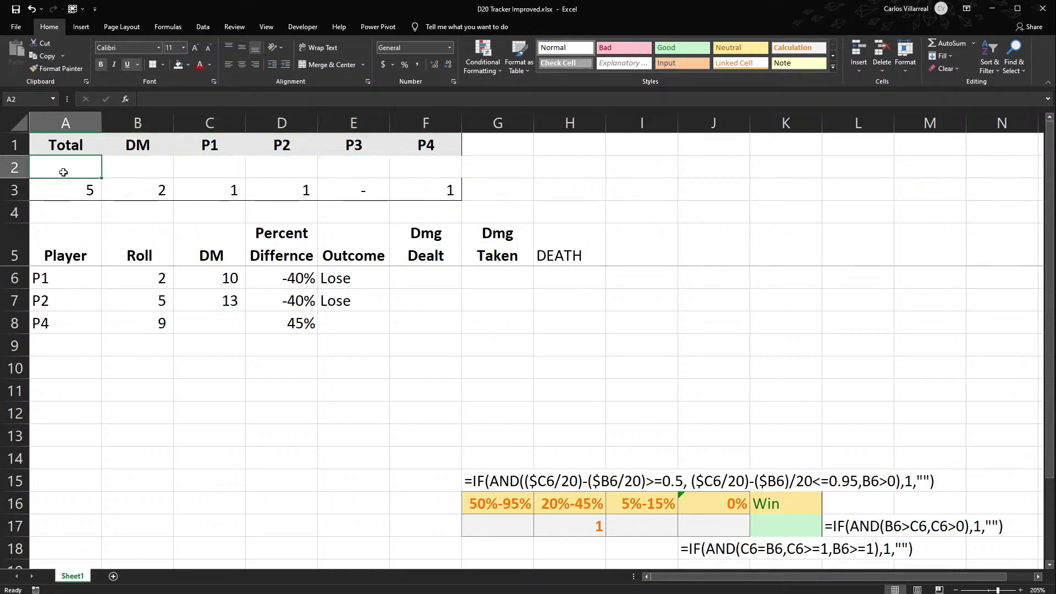
{"action": "type", "text": "ROL"}
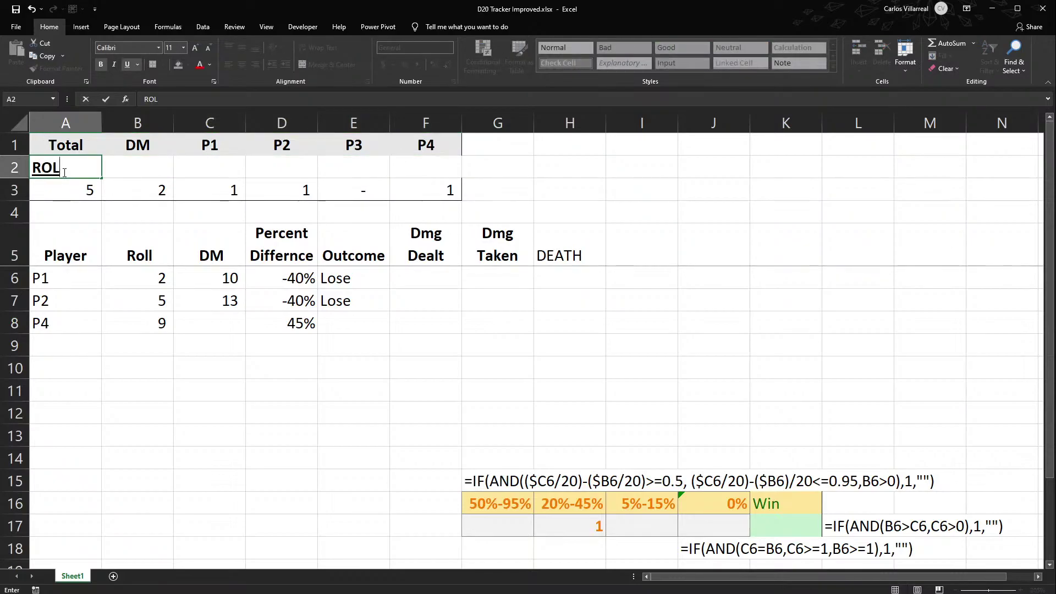
{"action": "type", "text": "LS"}
{"action": "key", "text": "Tab"}
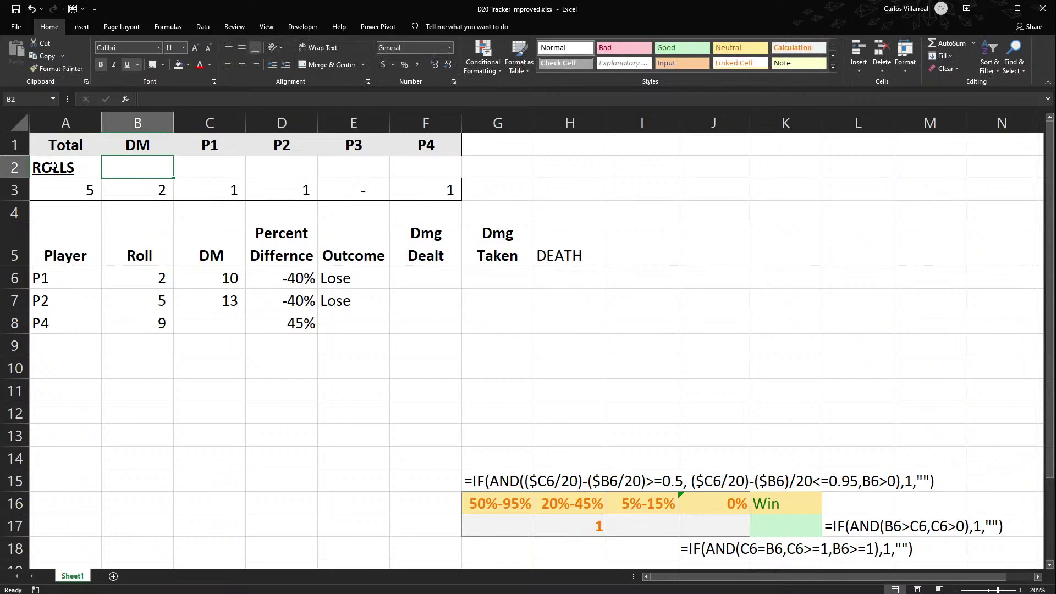
{"action": "left_click_drag", "start_coordinate": [83, 169], "coordinate": [422, 176]}
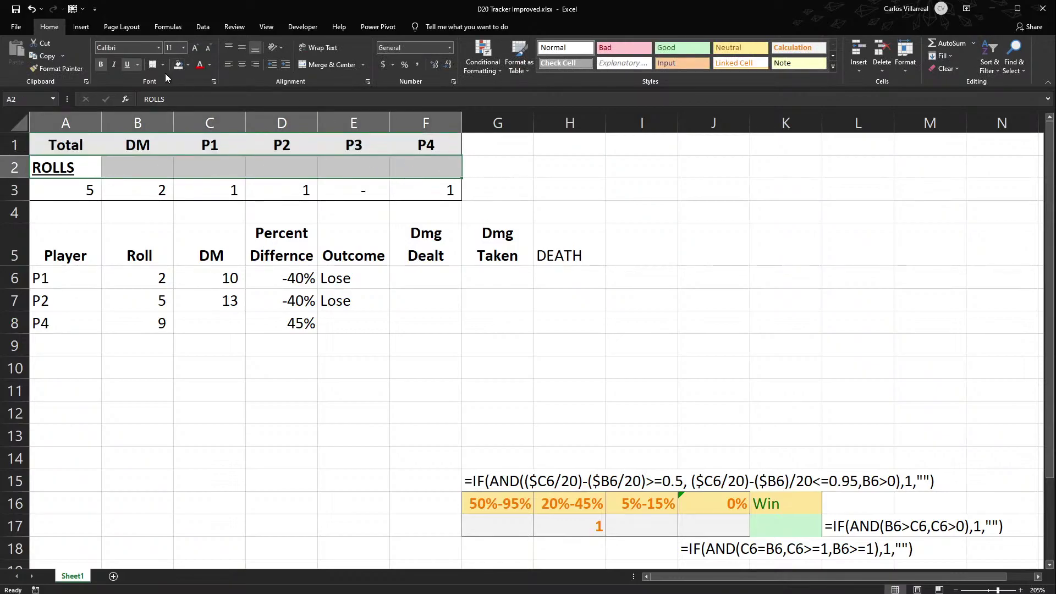
{"action": "left_click", "coordinate": [308, 66]}
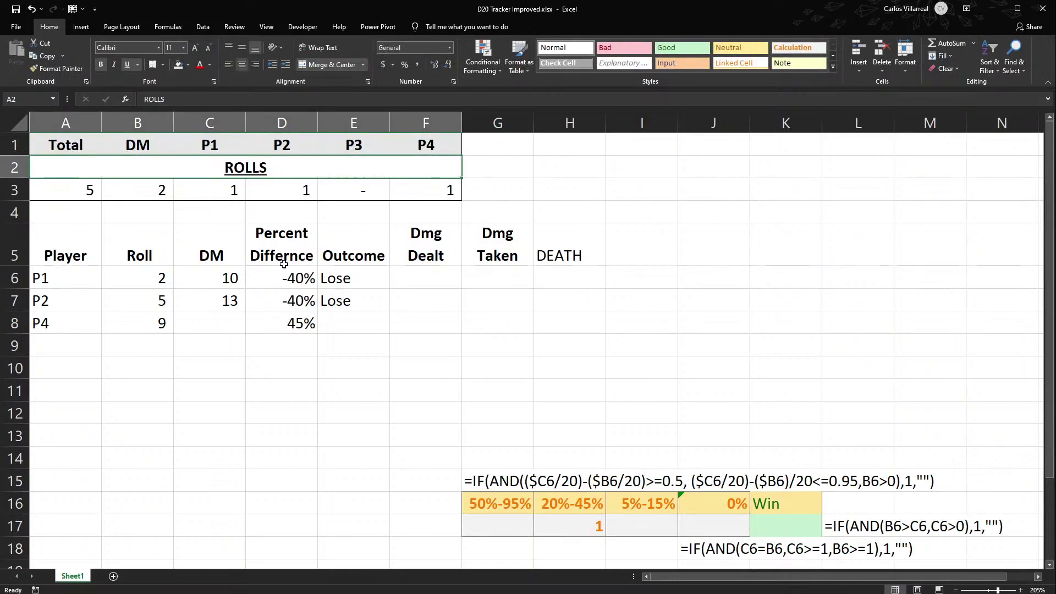
Inspect the COUNTIF formula behind P1's roll count in C3.
{"action": "left_click", "coordinate": [228, 237]}
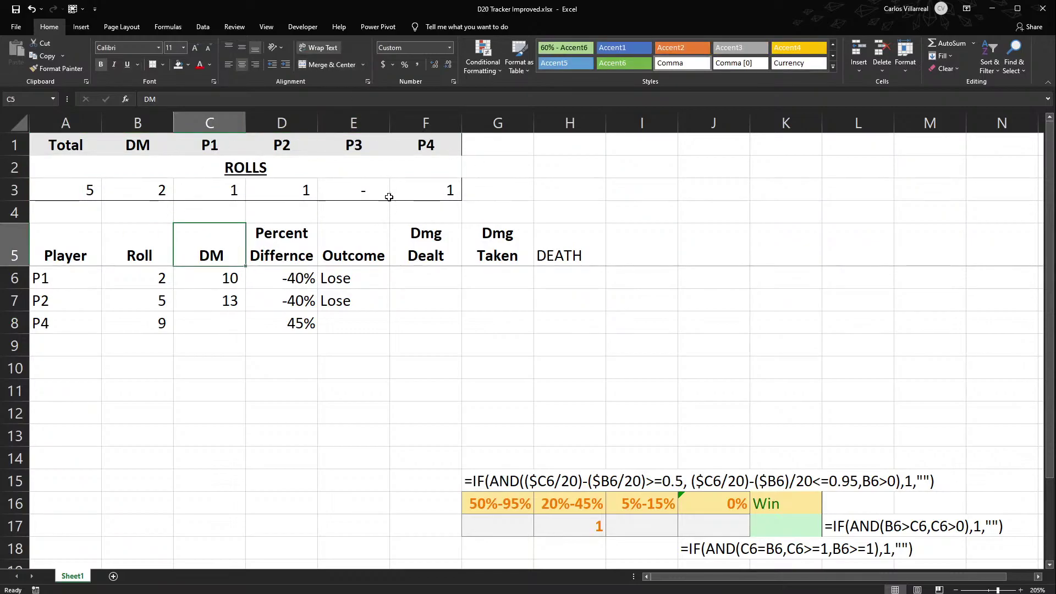
{"action": "double_click", "coordinate": [225, 187]}
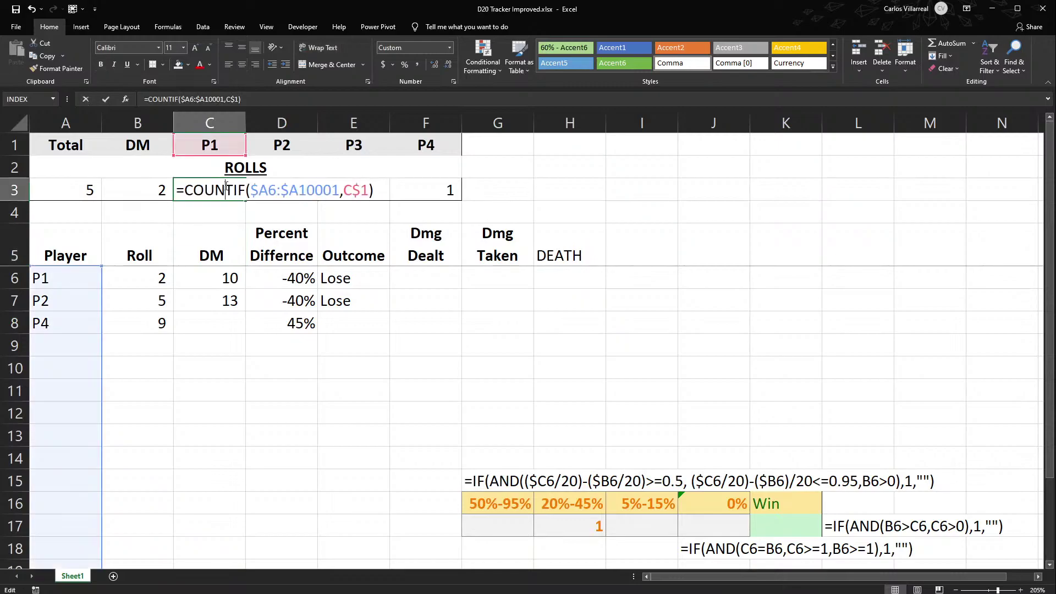
{"action": "key", "text": "Return"}
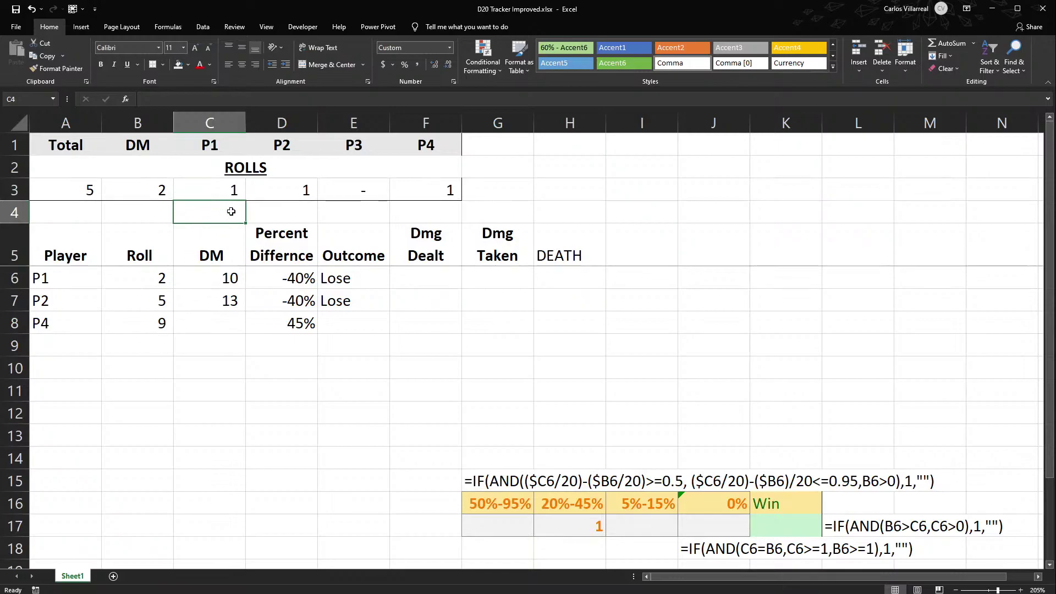
Examine how selecting whole columns and cells in column E behaves around the merged ROLLS row.
{"action": "left_click_drag", "start_coordinate": [138, 149], "coordinate": [145, 107]}
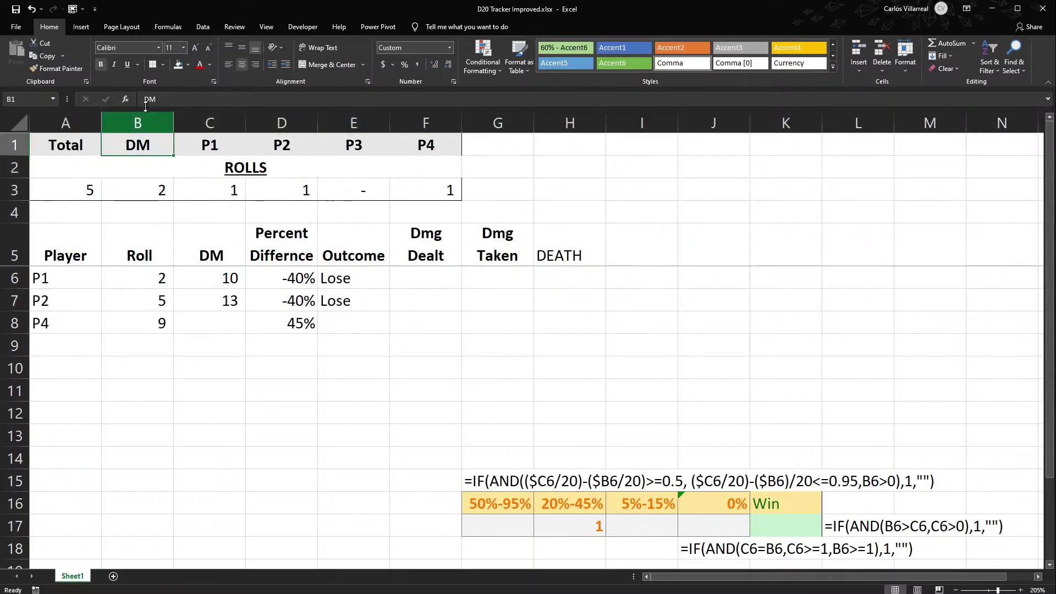
{"action": "left_click", "coordinate": [137, 117]}
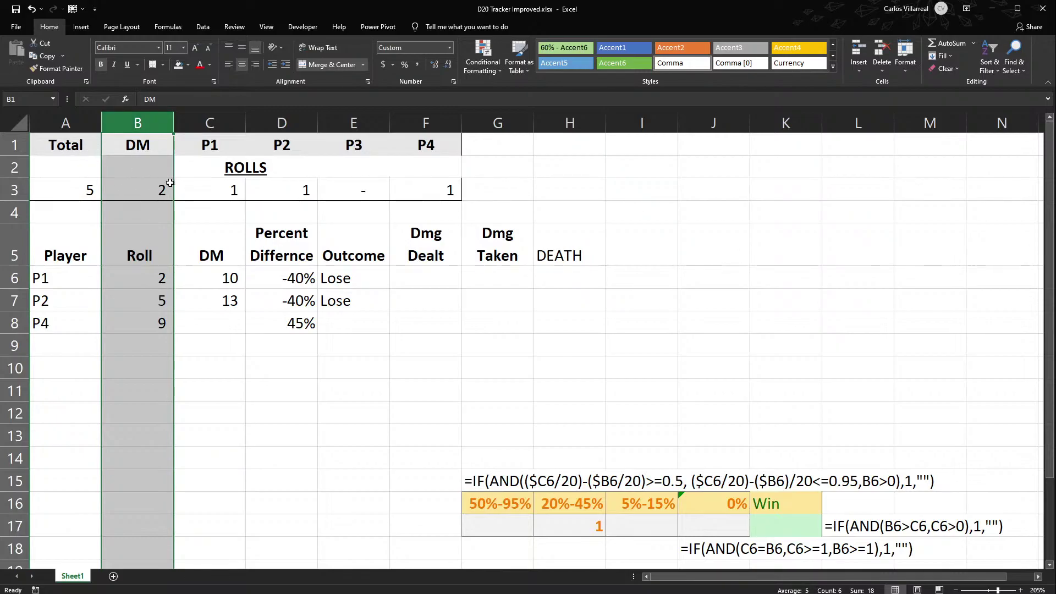
{"action": "left_click", "coordinate": [226, 166]}
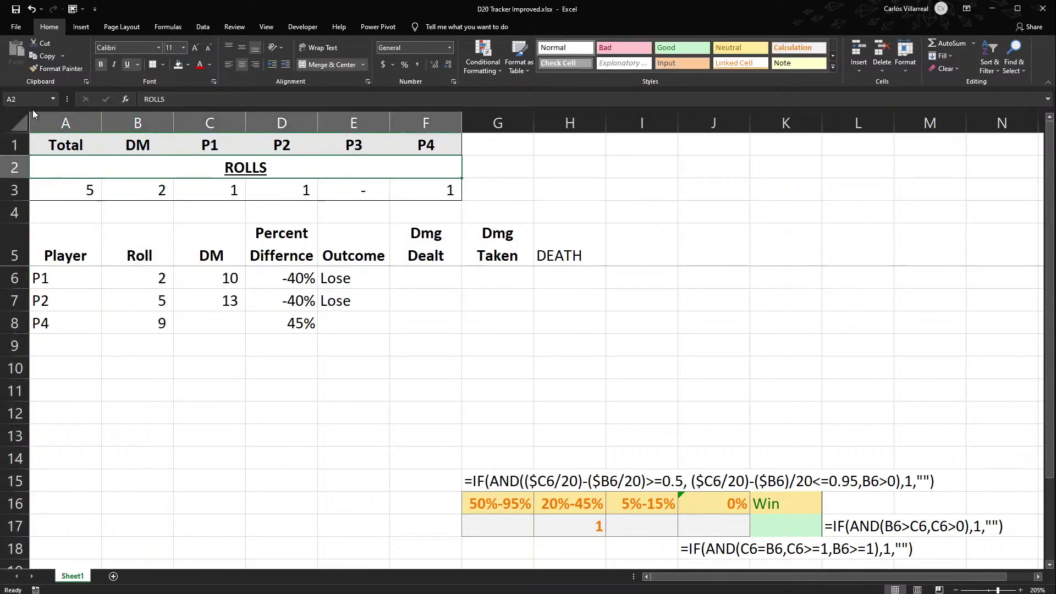
{"action": "left_click", "coordinate": [128, 122]}
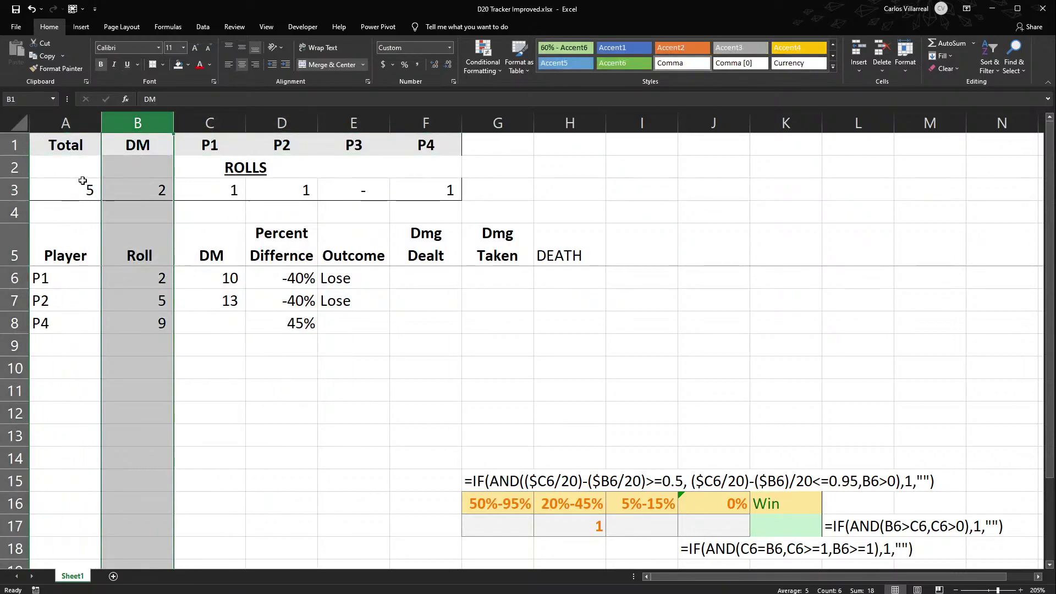
{"action": "left_click", "coordinate": [210, 122]}
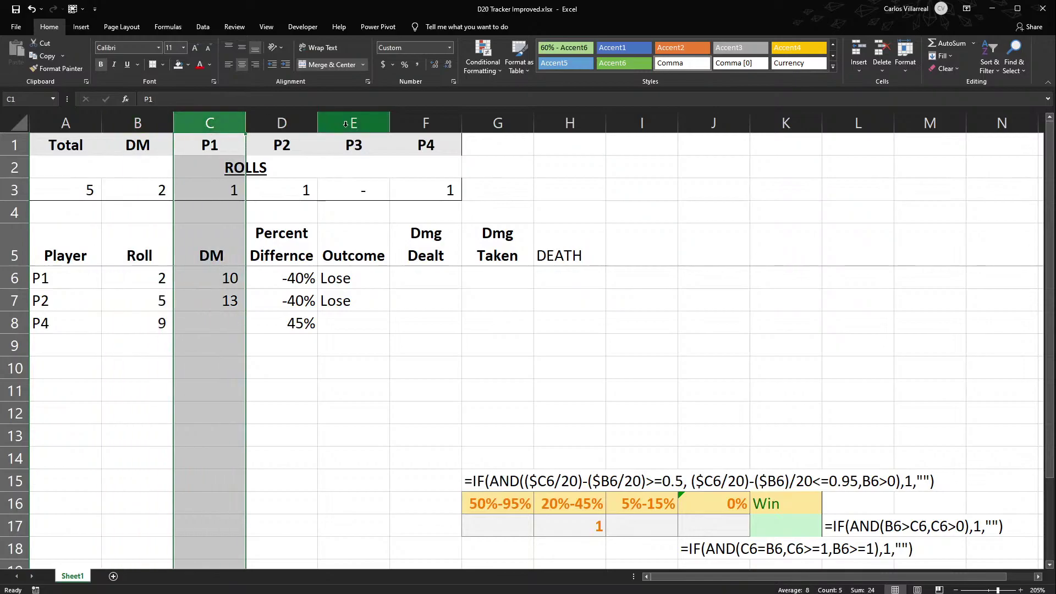
{"action": "left_click", "coordinate": [282, 122]}
{"action": "left_click", "coordinate": [371, 121]}
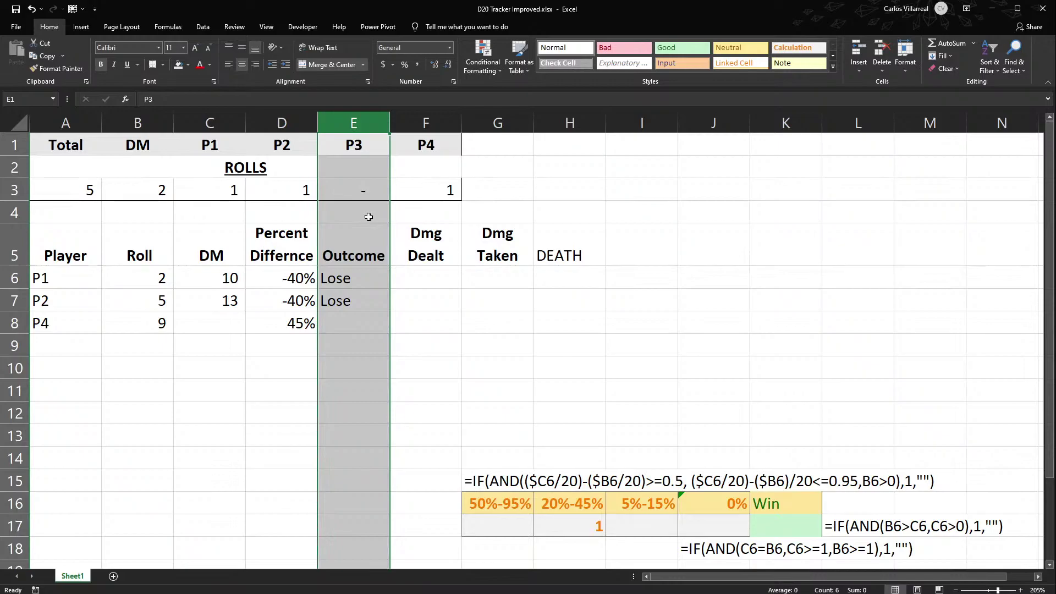
{"action": "left_click_drag", "start_coordinate": [360, 194], "coordinate": [365, 281]}
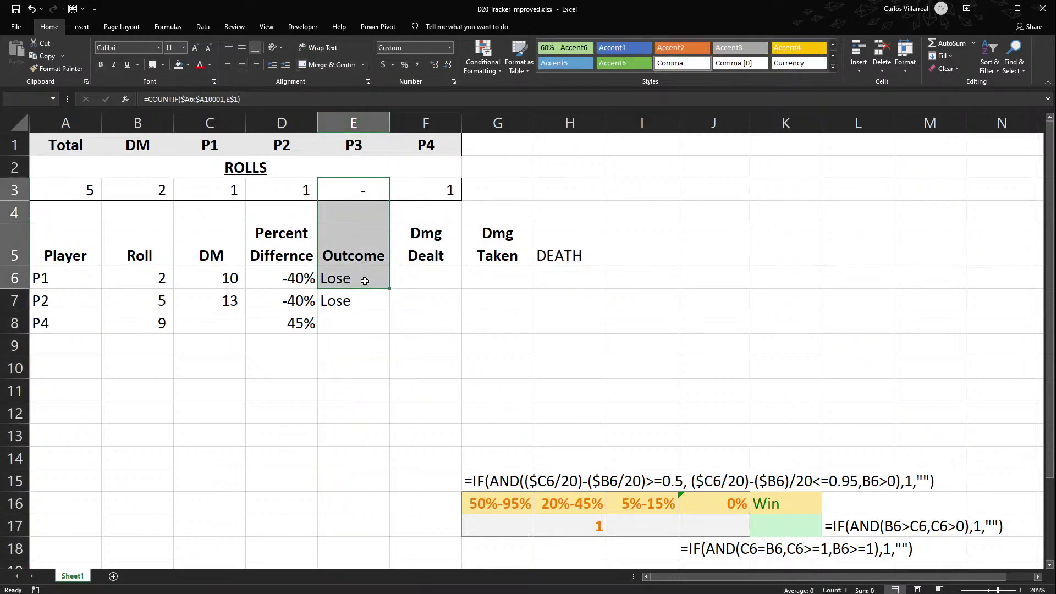
{"action": "left_click_drag", "start_coordinate": [351, 141], "coordinate": [358, 184]}
{"action": "left_click", "coordinate": [360, 150], "text": "ctrl"}
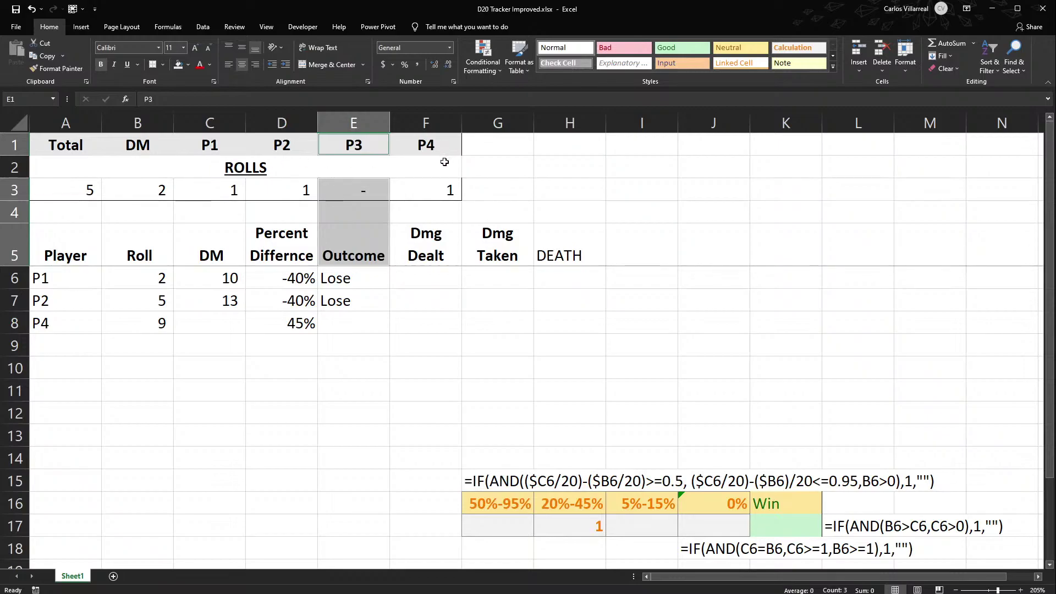
Unmerge the ROLLS heading and enter a second ROLLS label in D2 as an alternative to merging.
{"action": "left_click", "coordinate": [260, 165]}
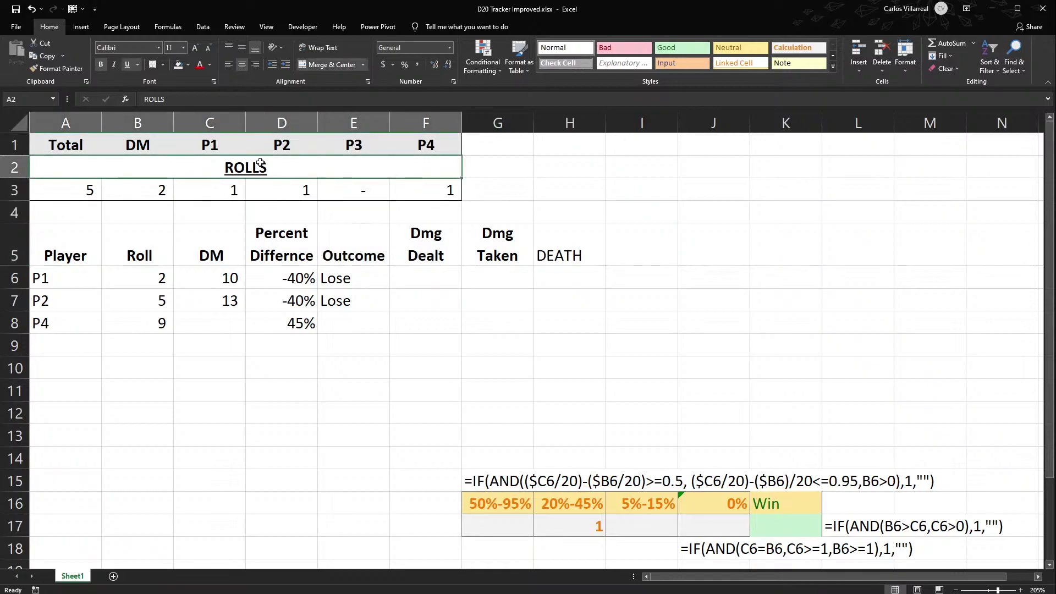
{"action": "left_click", "coordinate": [302, 64]}
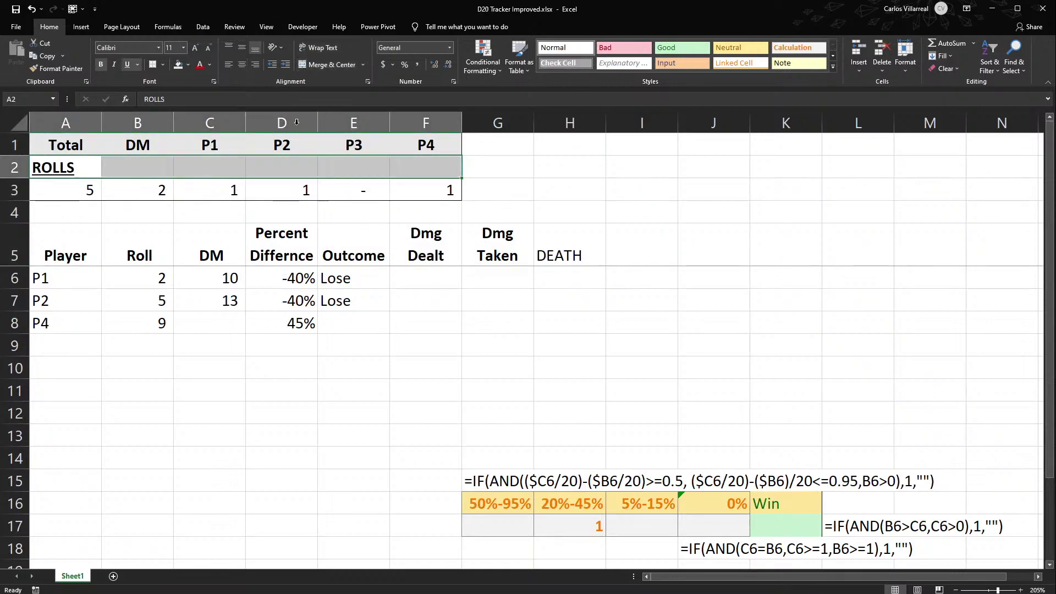
{"action": "left_click", "coordinate": [274, 171]}
{"action": "type", "text": "ROLL"}
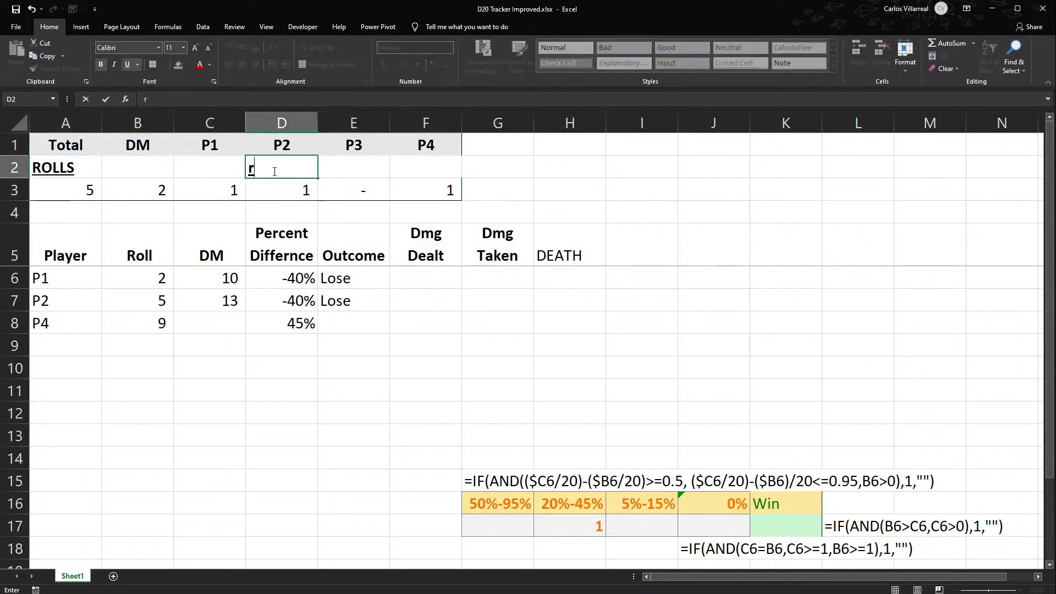
{"action": "type", "text": "S"}
{"action": "key", "text": "Return"}
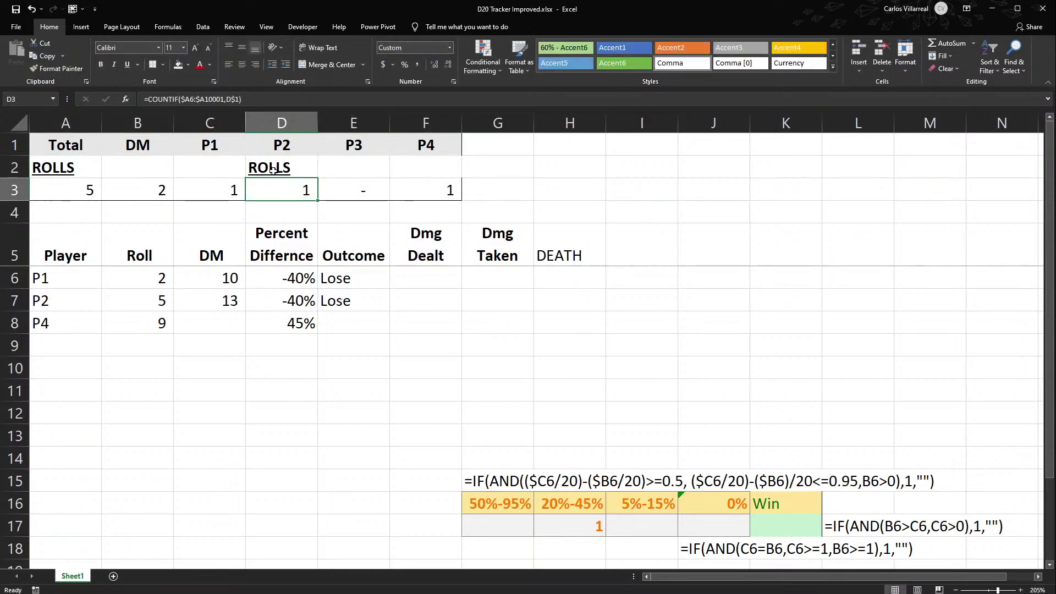
Try left, centre and right alignment on the ROLLS label in D2, ending with C2:D2 right-aligned.
{"action": "left_click", "coordinate": [274, 171]}
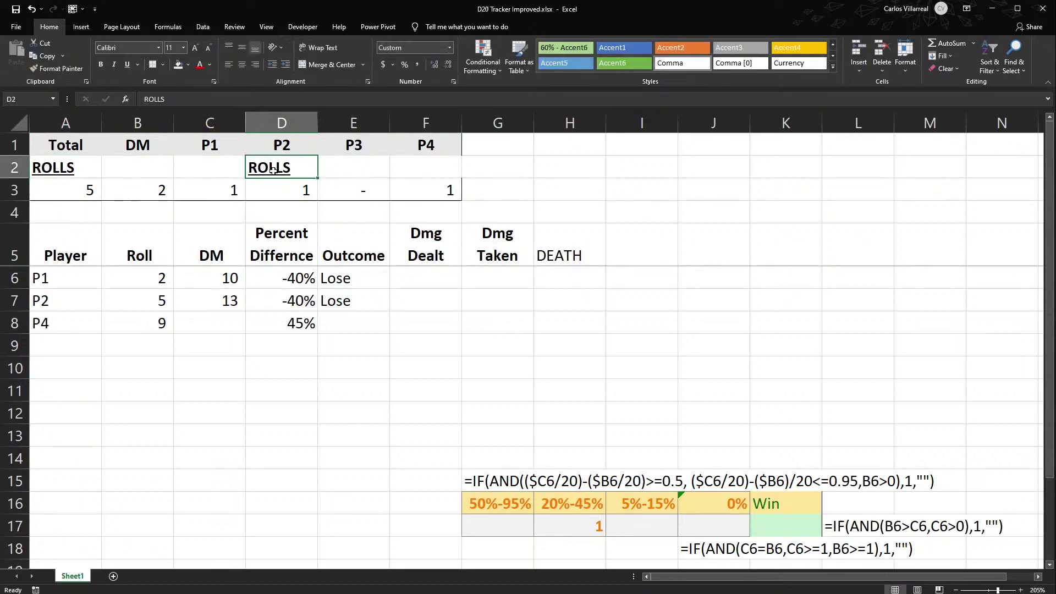
{"action": "left_click", "coordinate": [255, 65]}
{"action": "left_click", "coordinate": [228, 64]}
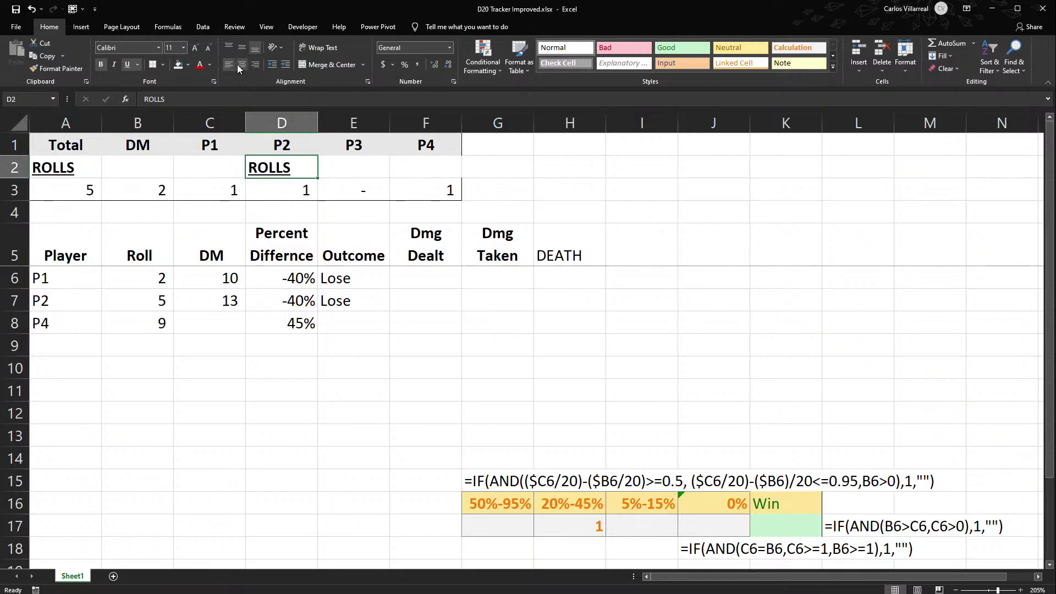
{"action": "left_click", "coordinate": [240, 64]}
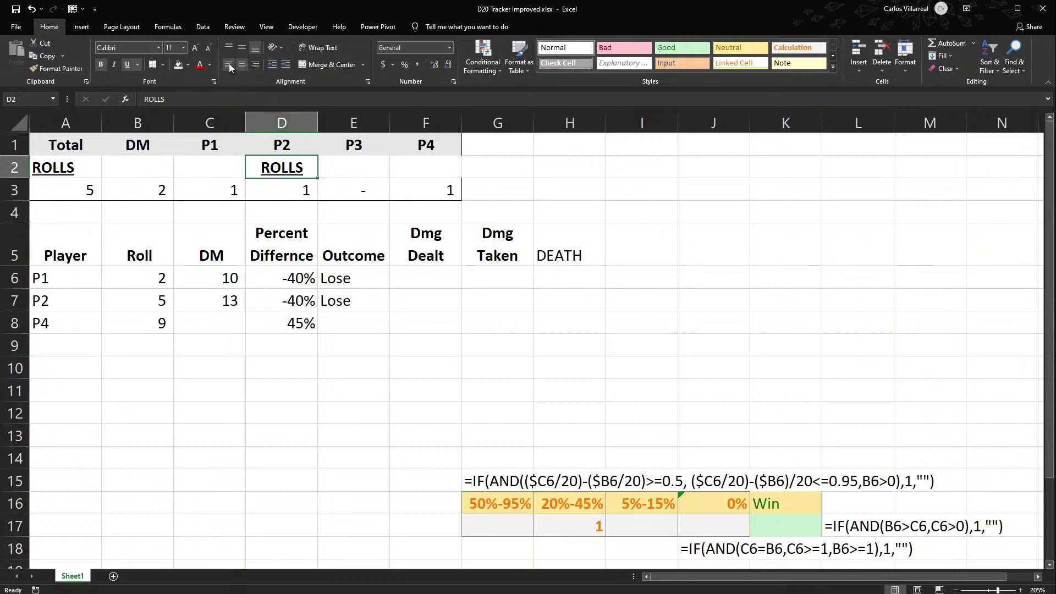
{"action": "left_click", "coordinate": [228, 65]}
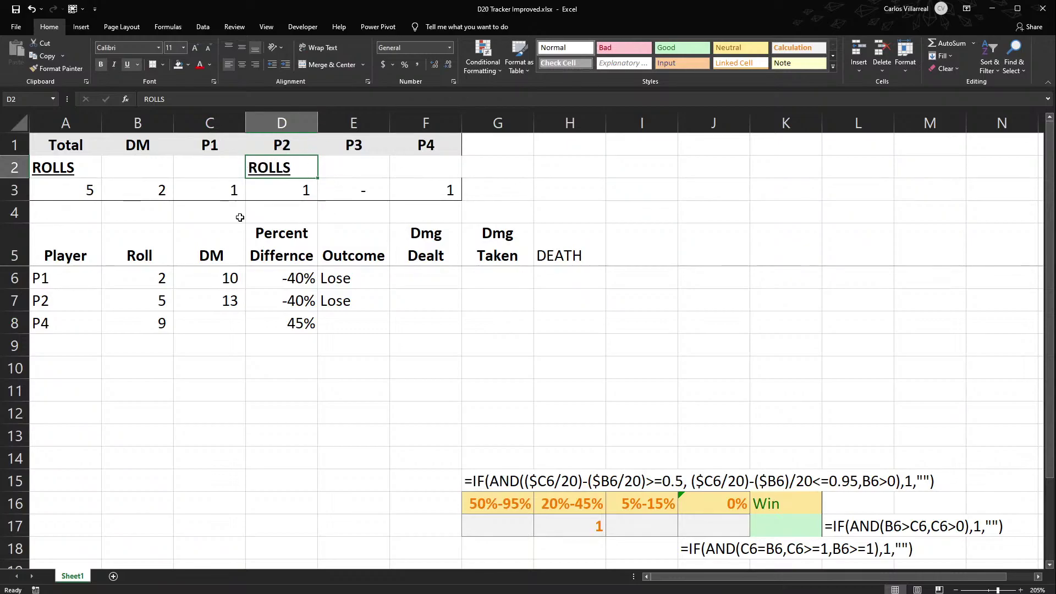
{"action": "left_click_drag", "start_coordinate": [242, 157], "coordinate": [252, 177]}
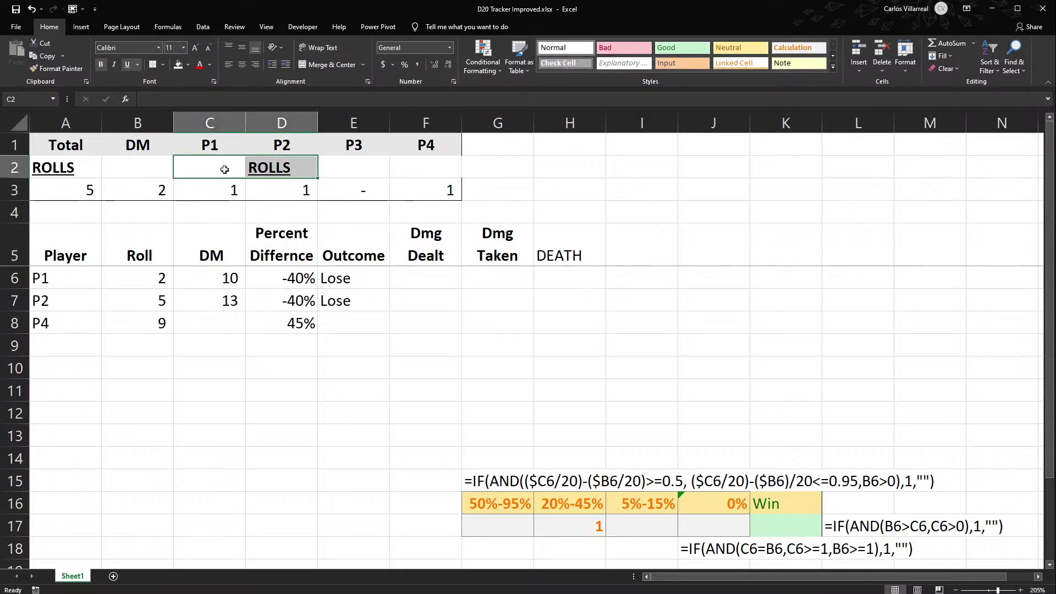
{"action": "left_click", "coordinate": [255, 65]}
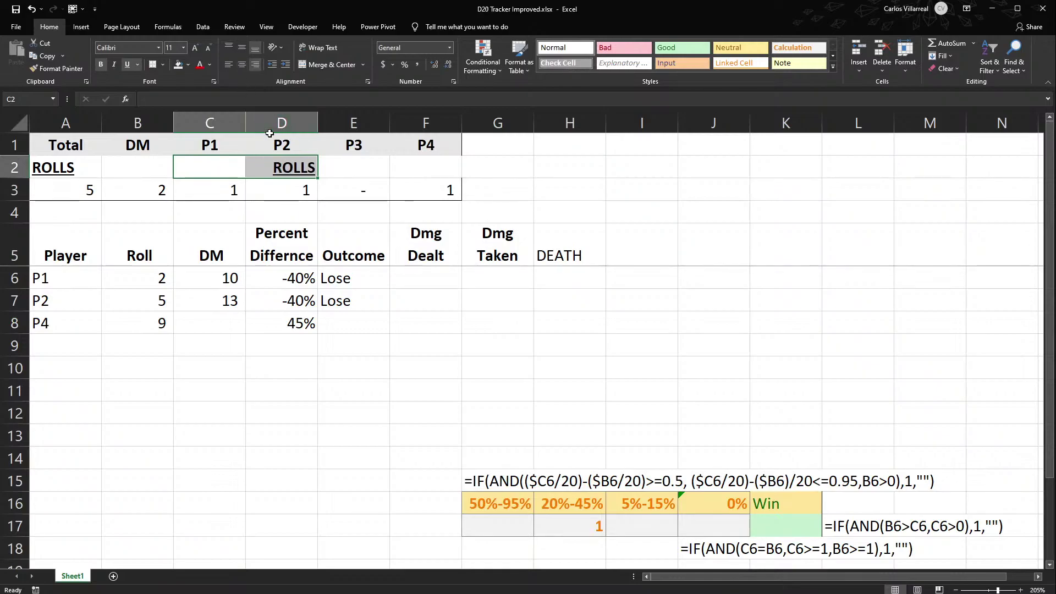
Delete the extra ROLLS label from D2 and merge and centre the original heading across A2:F2 again.
{"action": "key", "text": "BackSpace"}
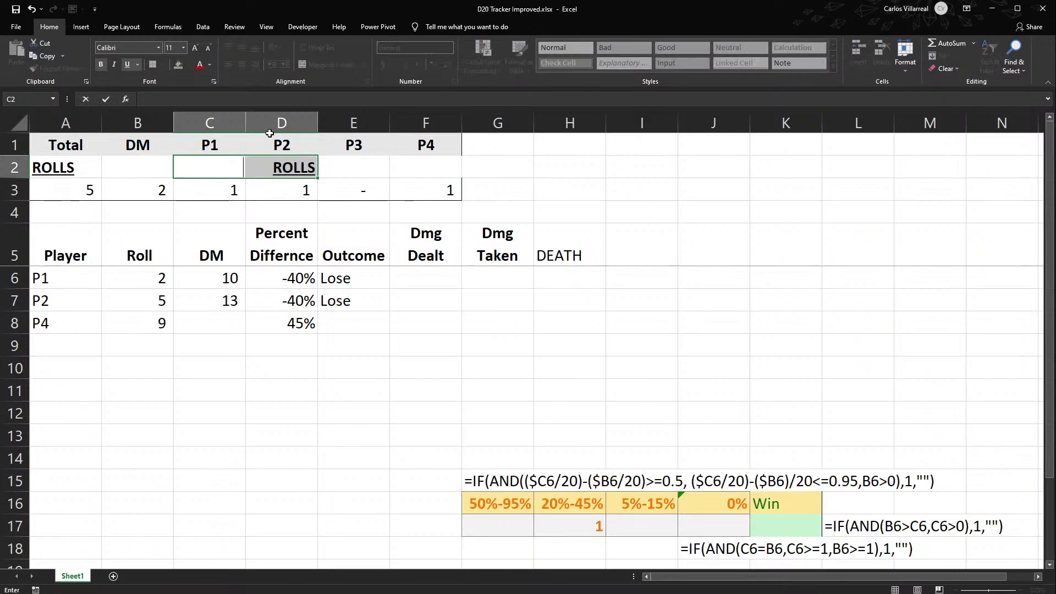
{"action": "key", "text": "Escape"}
{"action": "key", "text": "Right"}
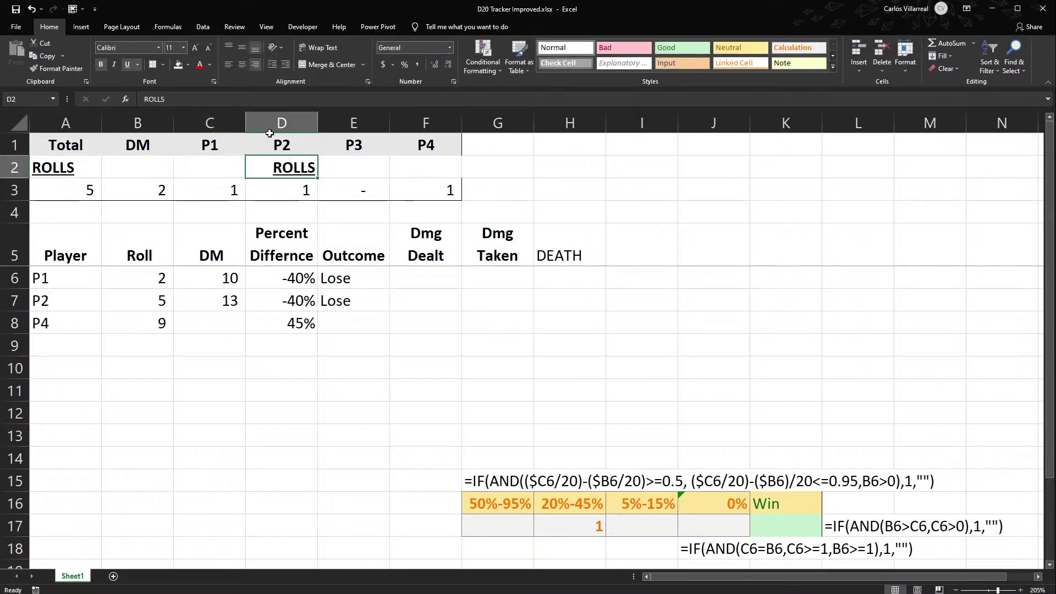
{"action": "key", "text": "Delete"}
{"action": "left_click_drag", "start_coordinate": [61, 168], "coordinate": [435, 165]}
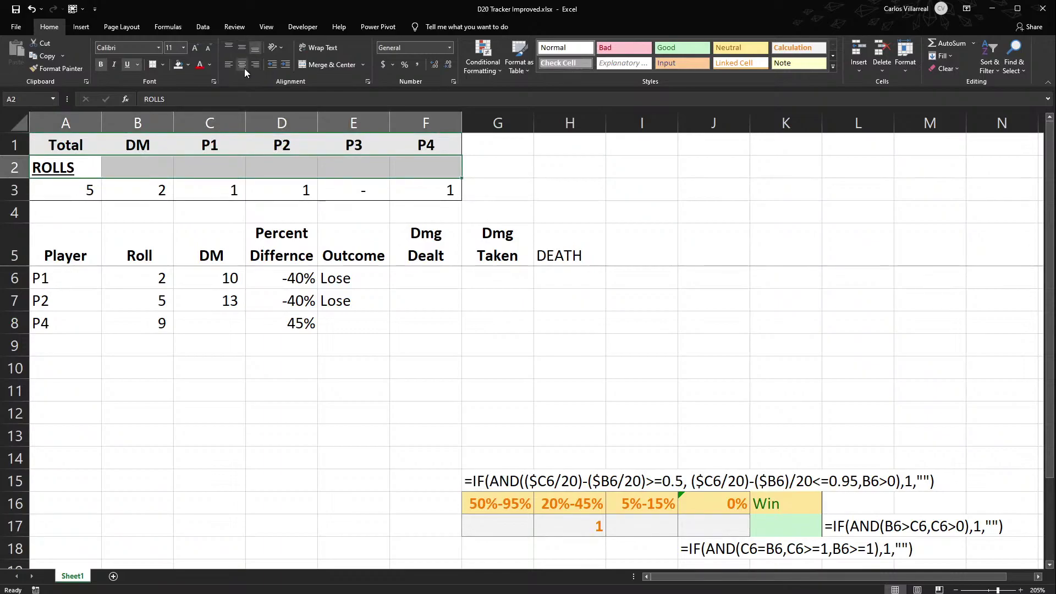
{"action": "left_click", "coordinate": [309, 65]}
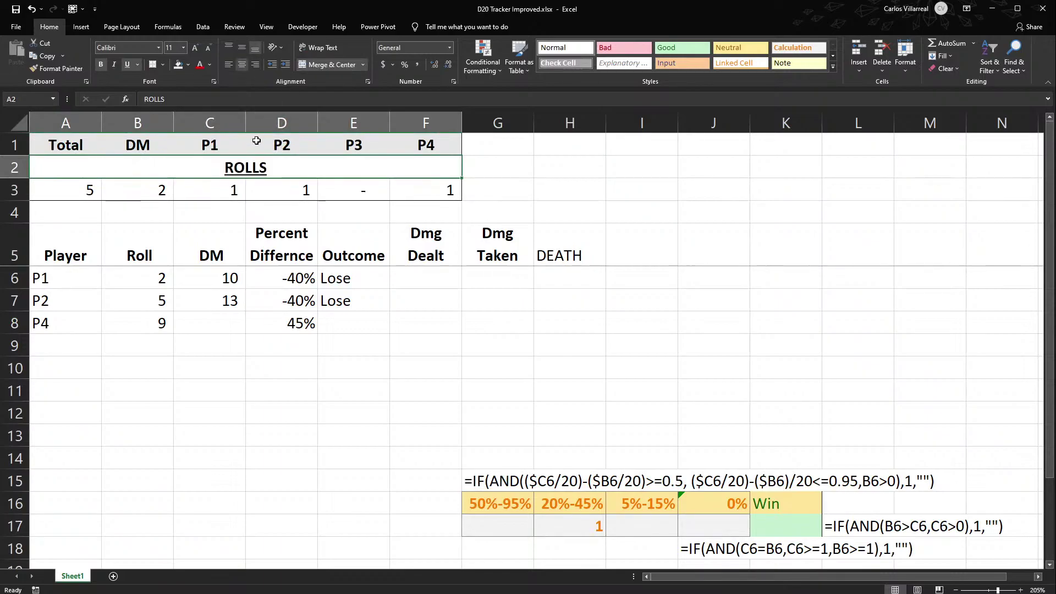
{"action": "double_click", "coordinate": [267, 167]}
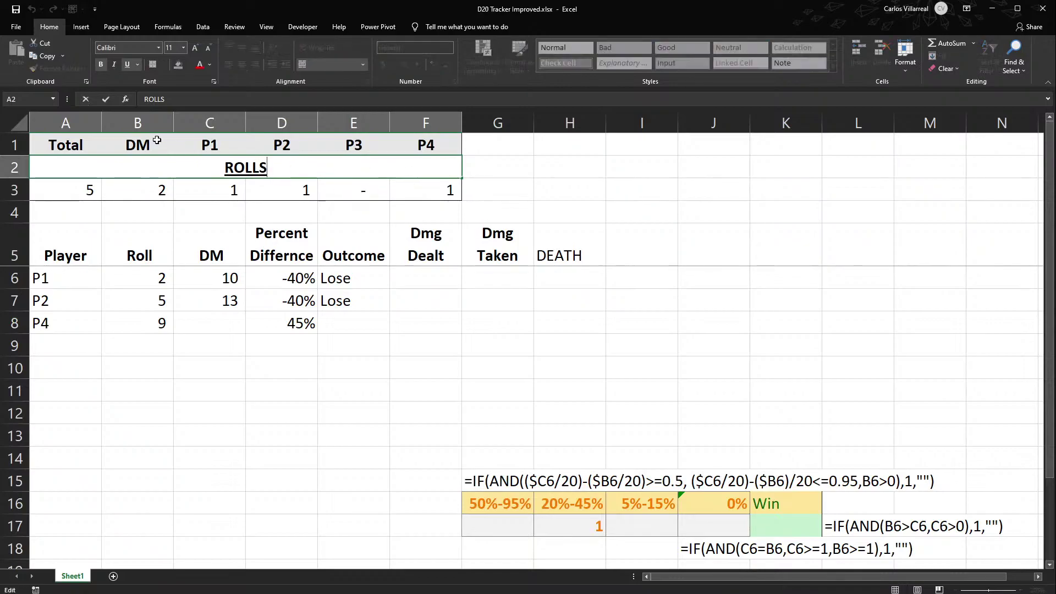
{"action": "key", "text": "Escape"}
{"action": "left_click_drag", "start_coordinate": [120, 166], "coordinate": [400, 158]}
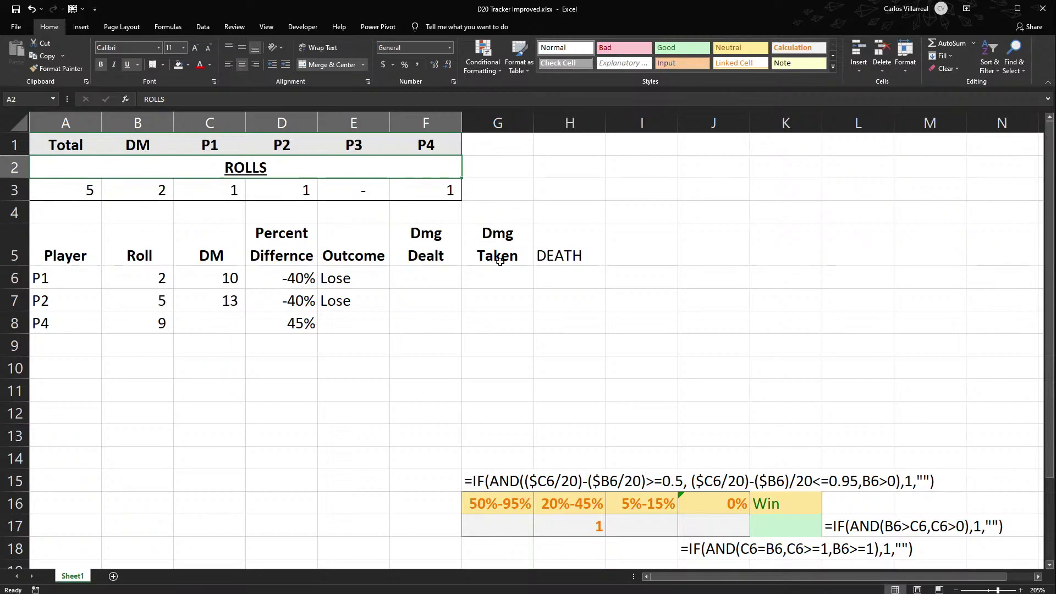
Make the DEATH column header in H5 bold.
{"action": "left_click", "coordinate": [591, 252]}
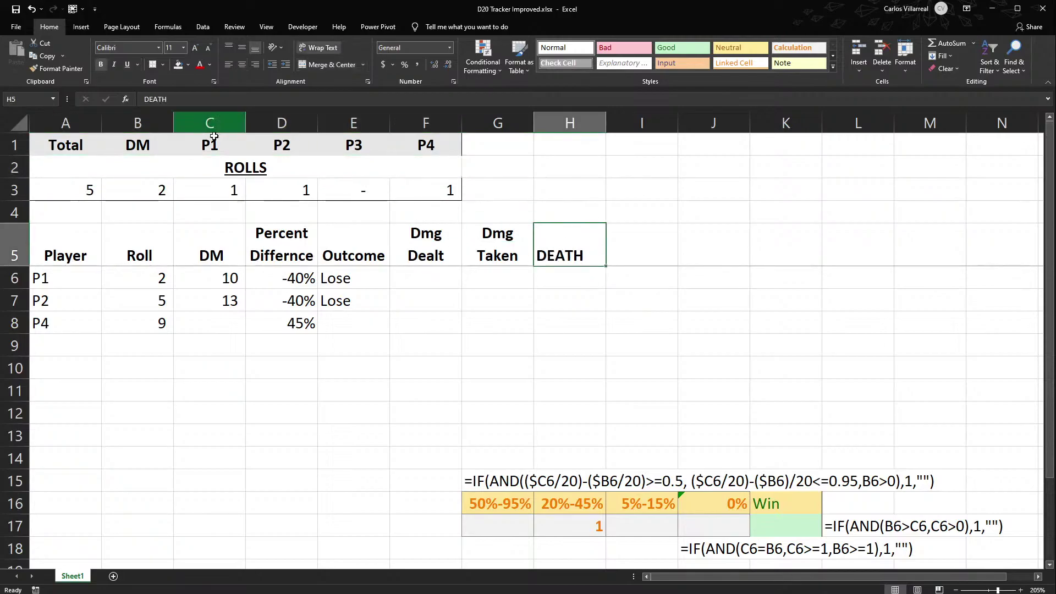
Enter the sample sentence "This is a cat or this is a dog." in H3.
{"action": "left_click", "coordinate": [554, 191]}
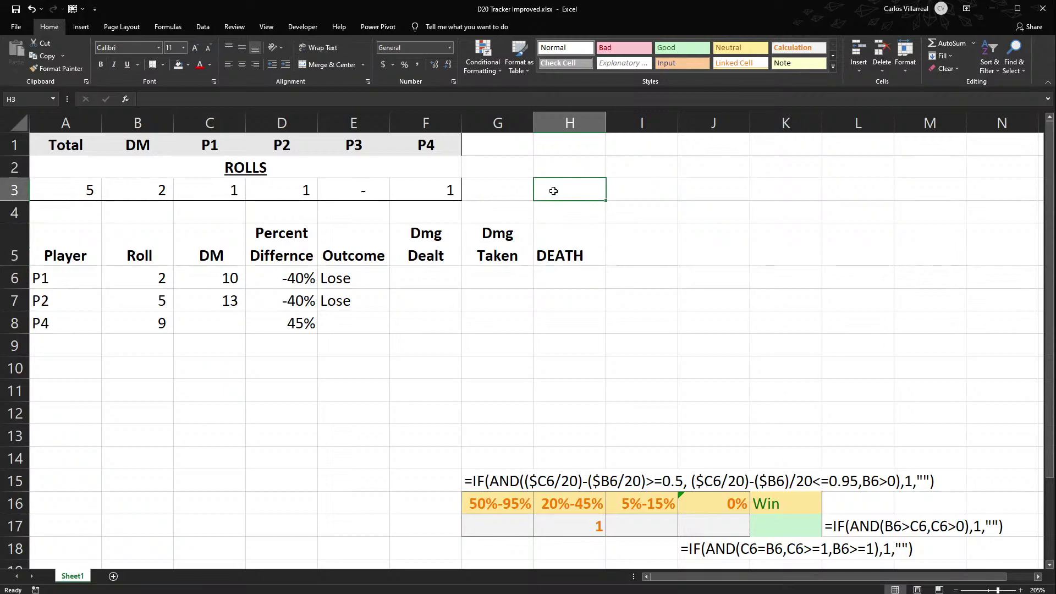
{"action": "type", "text": "This is a ca"}
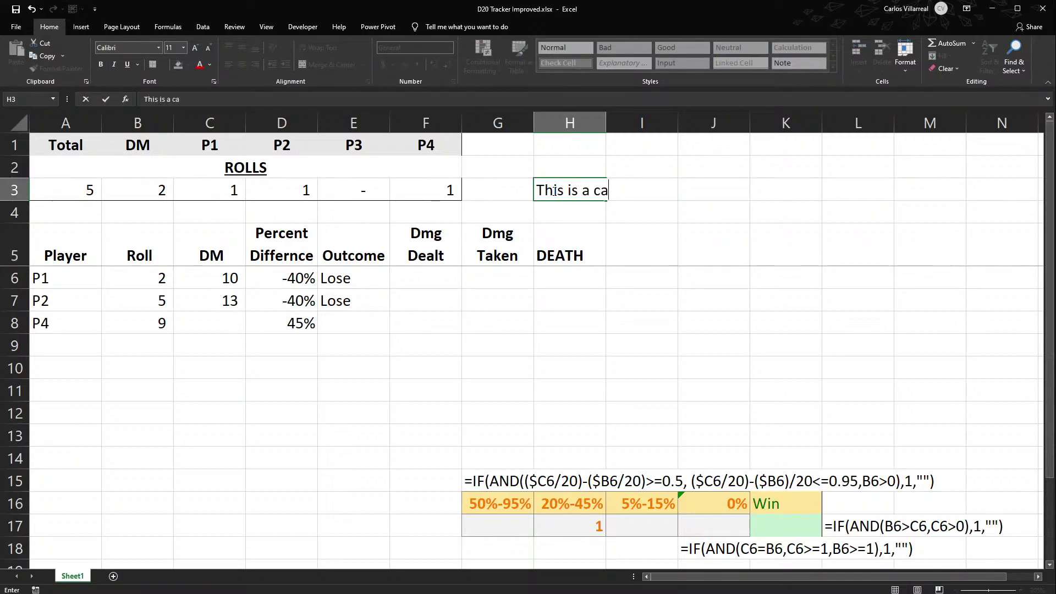
{"action": "type", "text": "t or this i"}
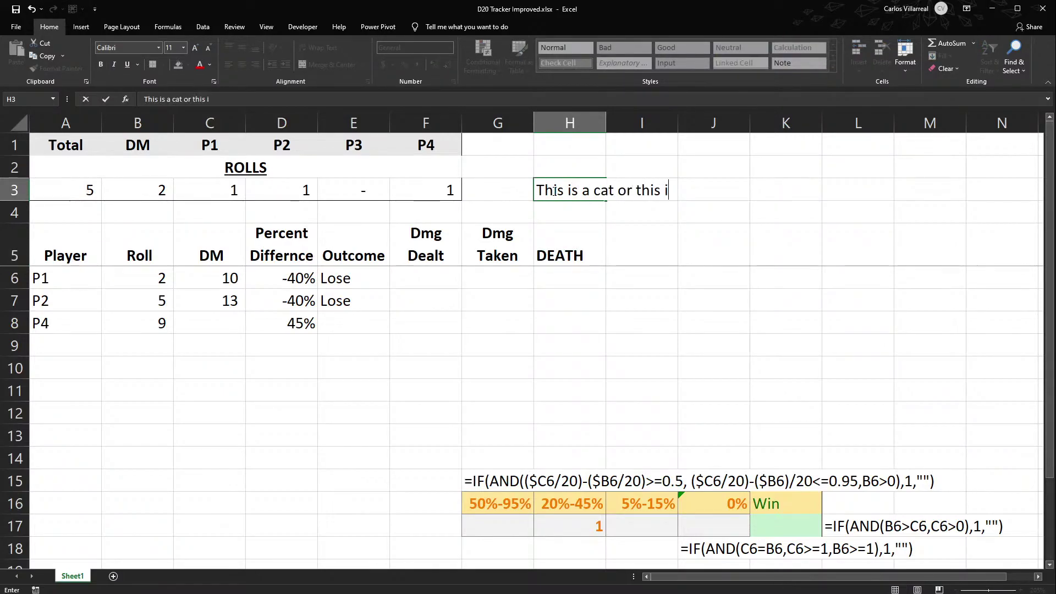
{"action": "type", "text": "s is a dog."}
{"action": "key", "text": "Return"}
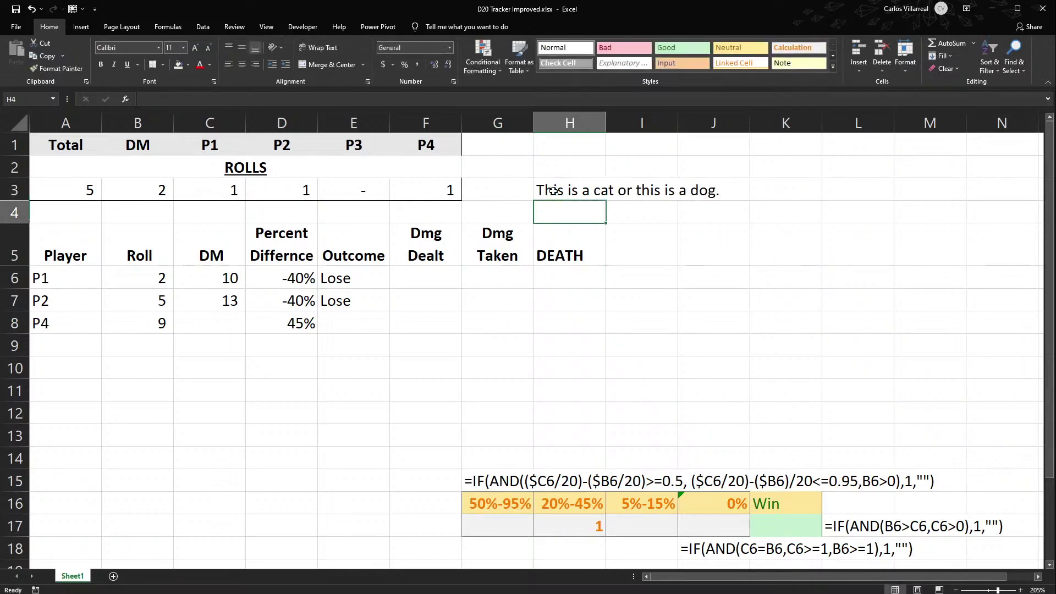
Compare editing J3 and H3 to see which cell actually holds the overflowing sample sentence.
{"action": "double_click", "coordinate": [725, 197]}
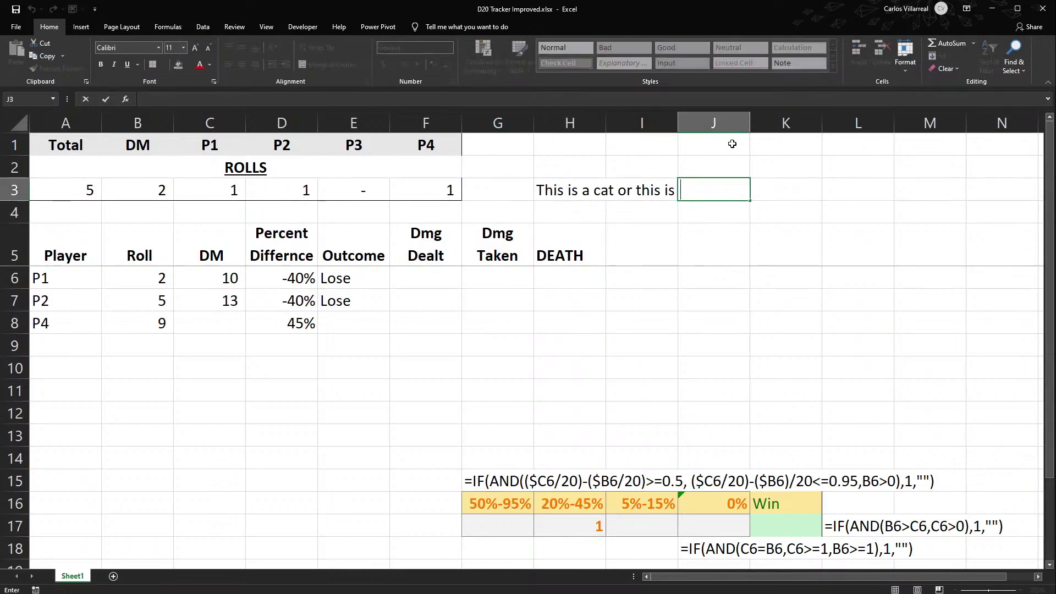
{"action": "key", "text": "Escape"}
{"action": "double_click", "coordinate": [545, 185]}
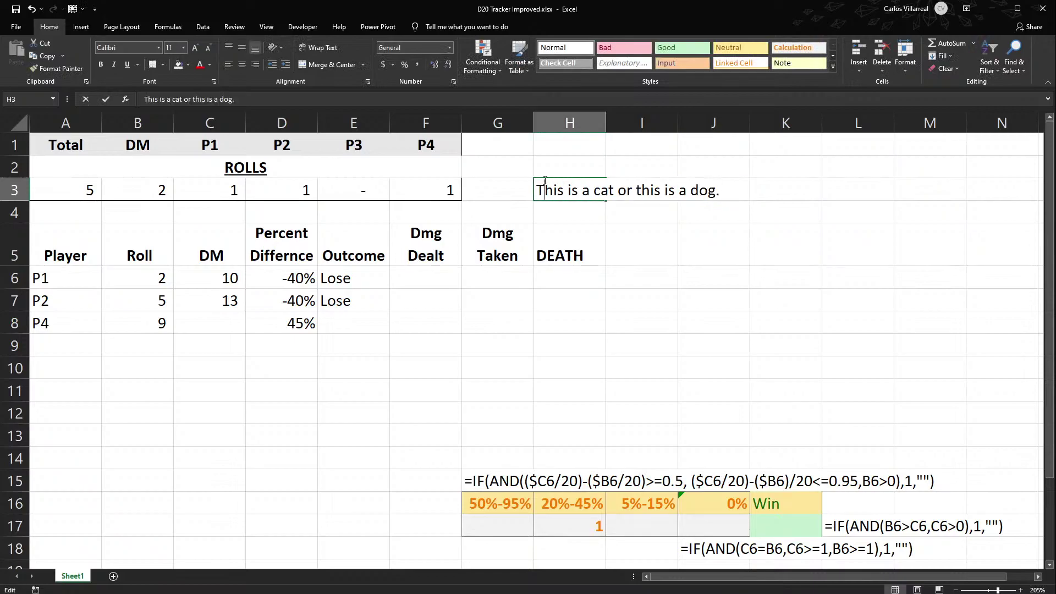
{"action": "key", "text": "Escape"}
Merge H3:J3 around the sample sentence and check how the merged cell is selected and edited.
{"action": "left_click_drag", "start_coordinate": [550, 190], "coordinate": [742, 186]}
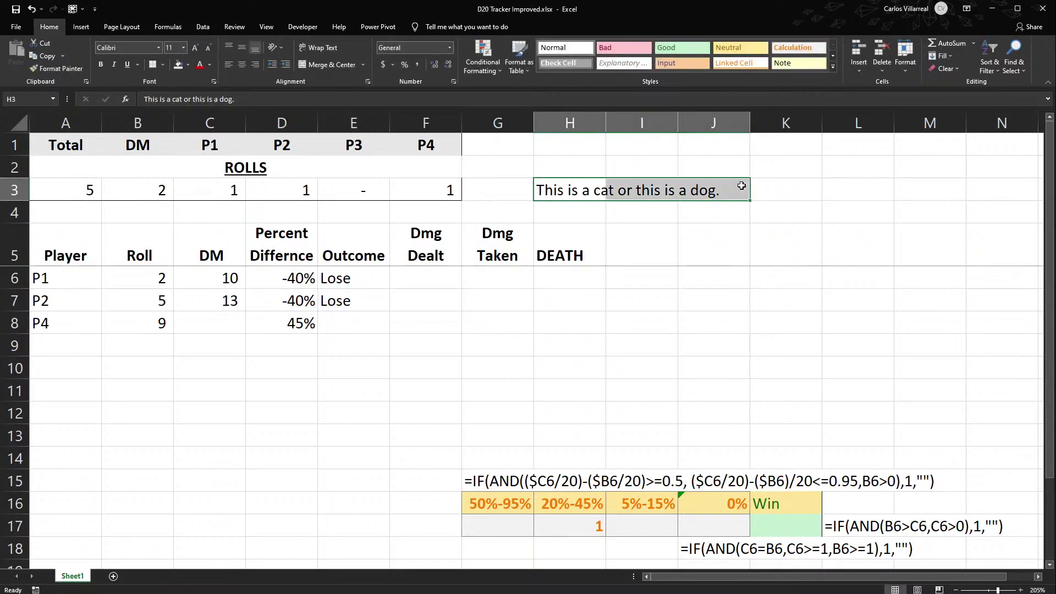
{"action": "left_click", "coordinate": [328, 64]}
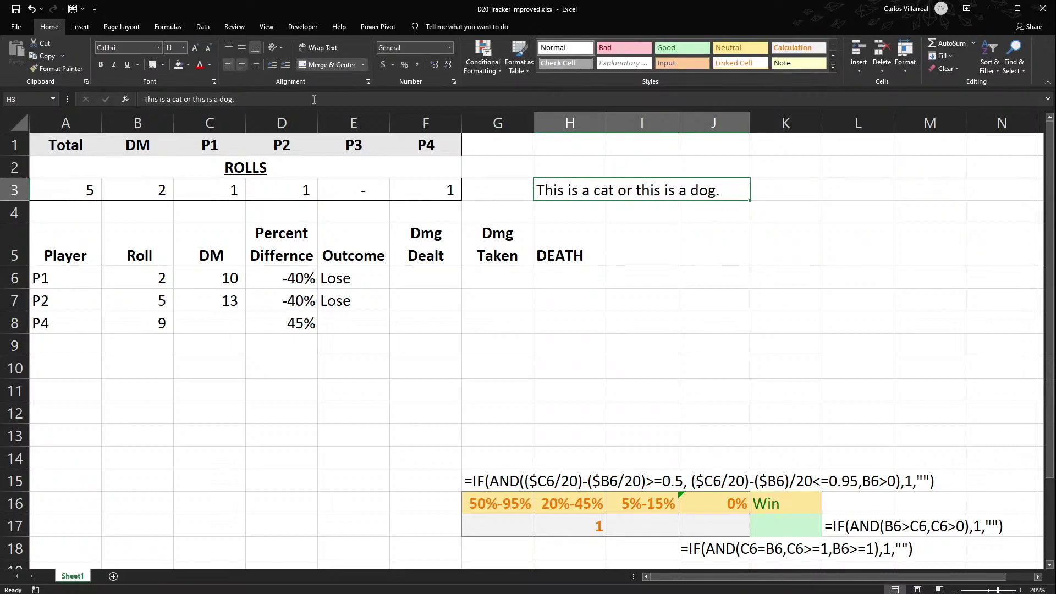
{"action": "left_click", "coordinate": [719, 226]}
{"action": "left_click", "coordinate": [548, 187]}
{"action": "double_click", "coordinate": [720, 189]}
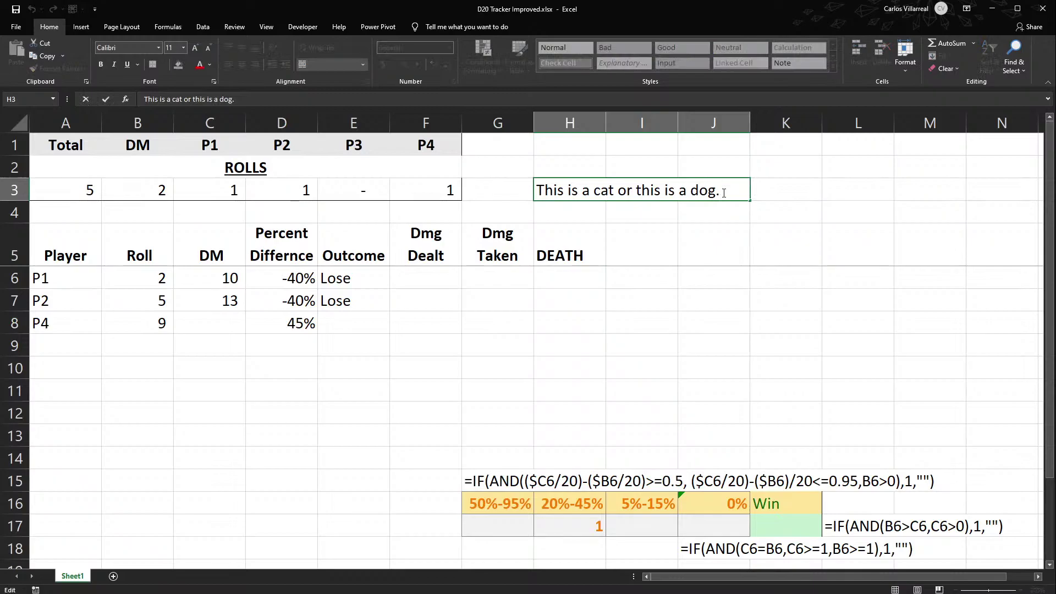
{"action": "left_click", "coordinate": [633, 192]}
{"action": "key", "text": "Escape"}
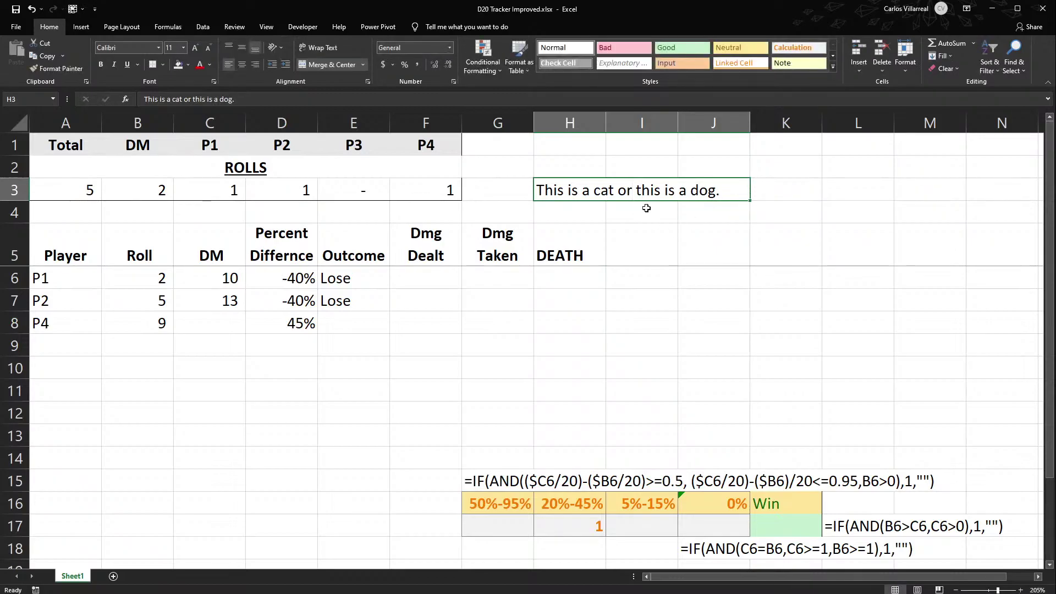
Delete the sample sentence and unmerge H3:J3.
{"action": "key", "text": "Delete"}
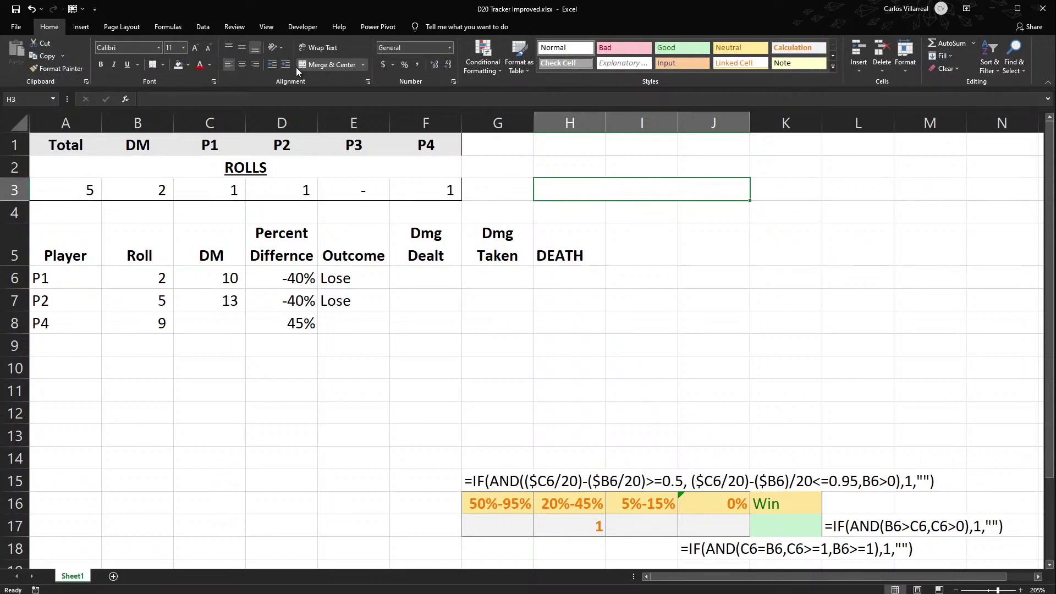
{"action": "left_click", "coordinate": [321, 64]}
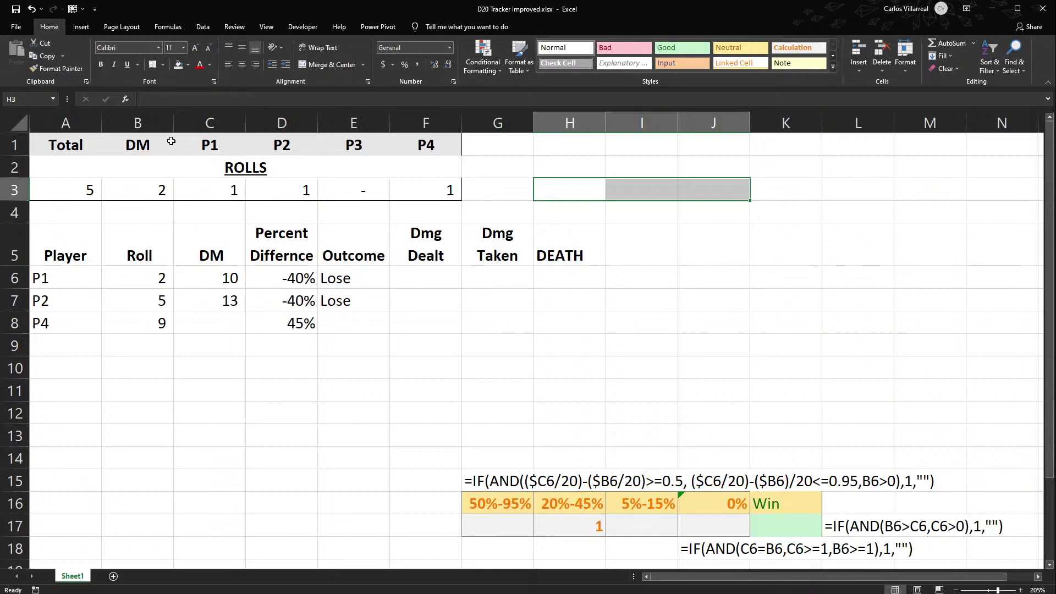
{"action": "left_click_drag", "start_coordinate": [66, 145], "coordinate": [455, 140]}
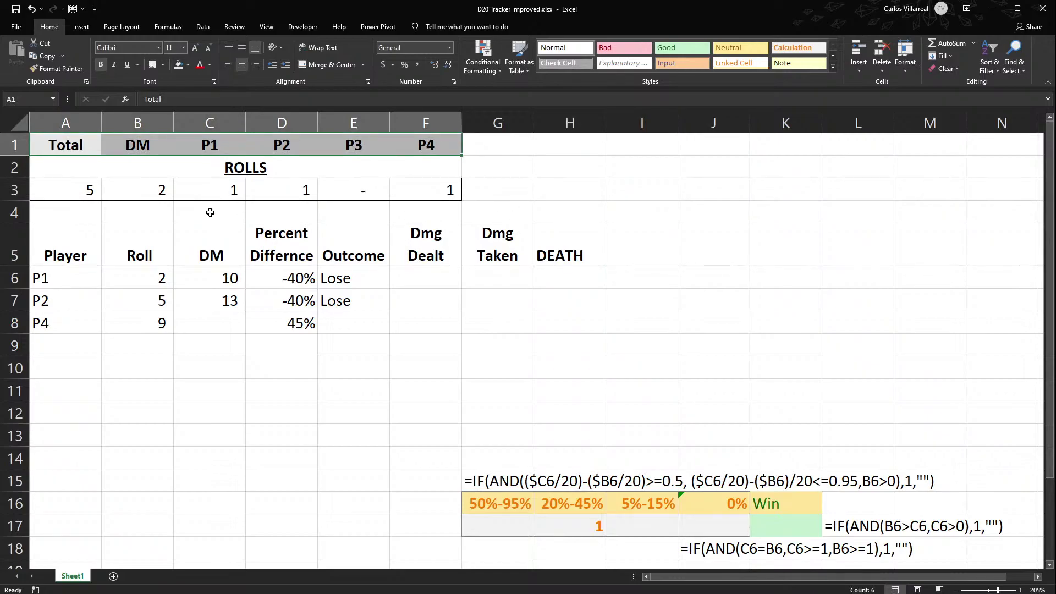
{"action": "key", "text": "Down"}
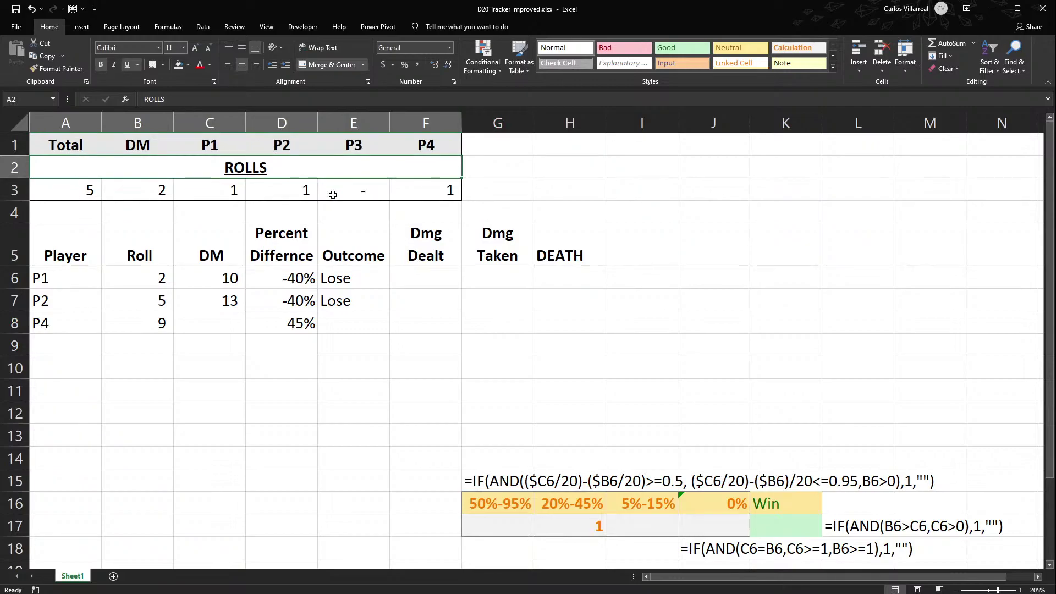
{"action": "left_click", "coordinate": [266, 216]}
{"action": "left_click_drag", "start_coordinate": [24, 212], "coordinate": [438, 213]}
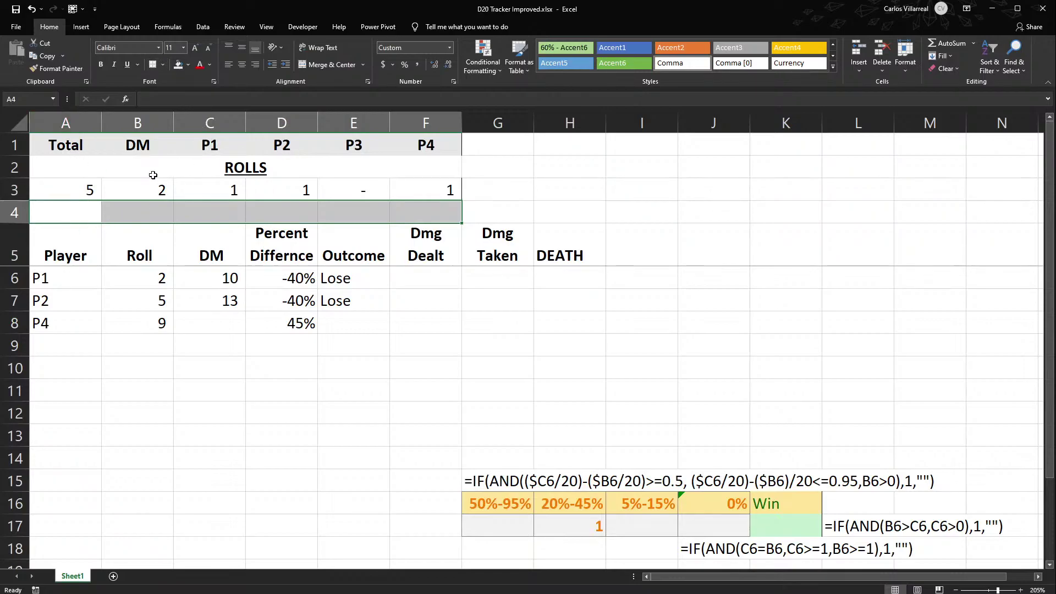
{"action": "left_click", "coordinate": [177, 175]}
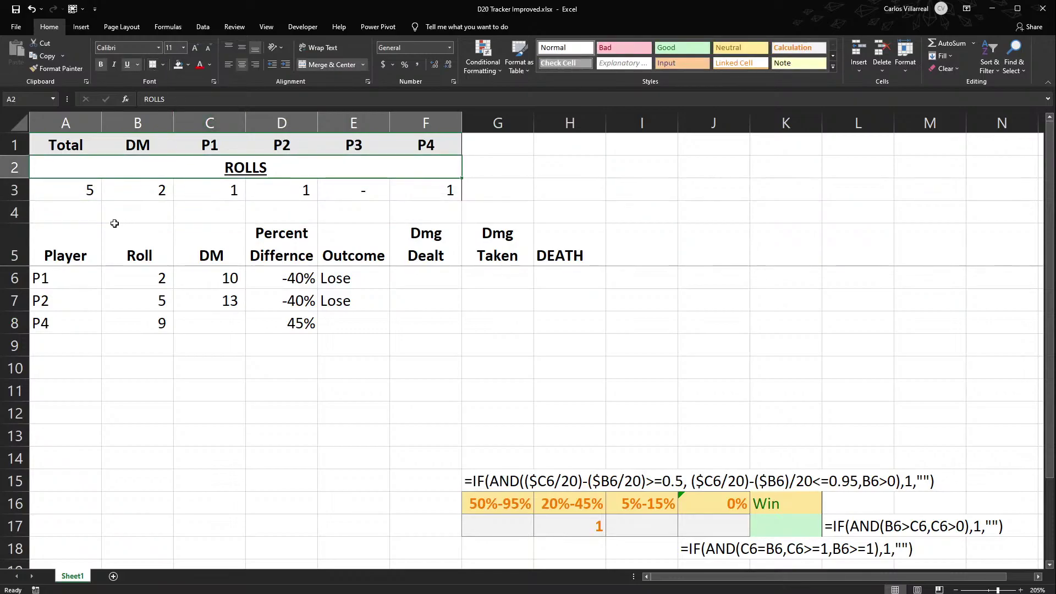
Enter "Damage Dealt" in A4 and merge and center it across A4:F4.
{"action": "left_click", "coordinate": [79, 203]}
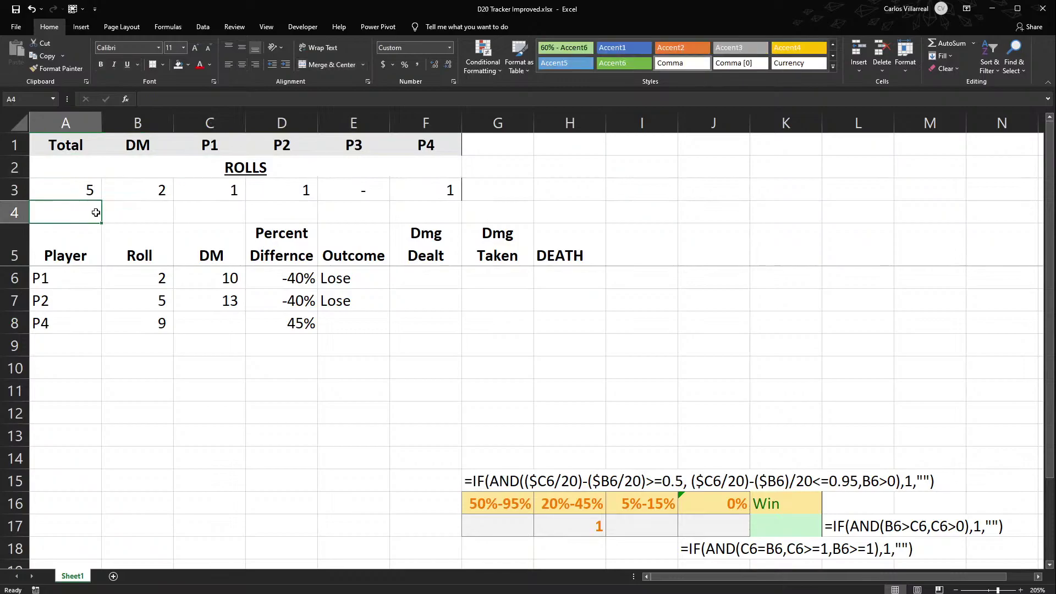
{"action": "type", "text": "D"}
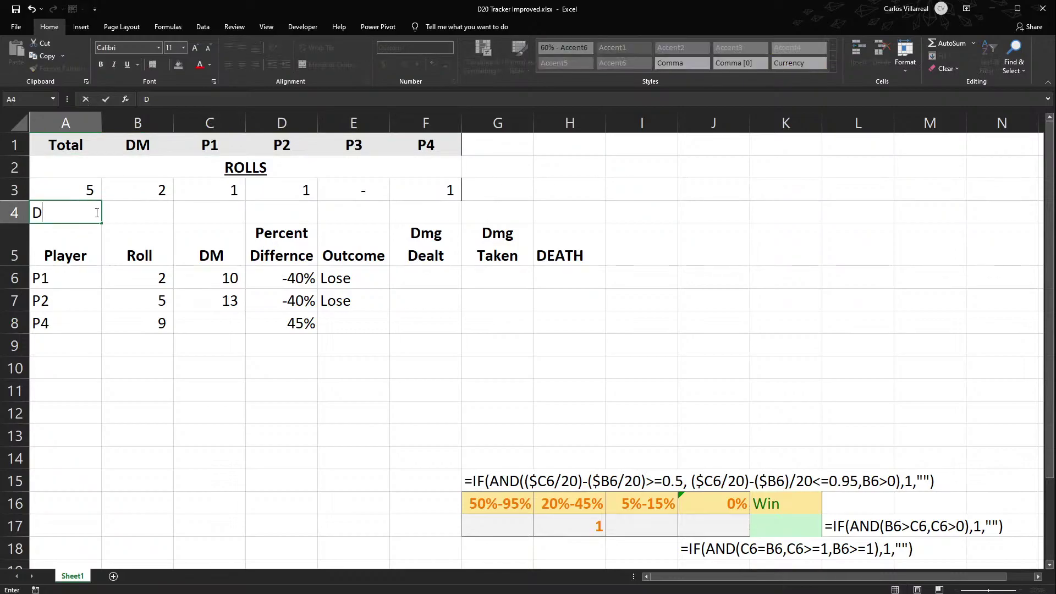
{"action": "type", "text": "amage Dea"}
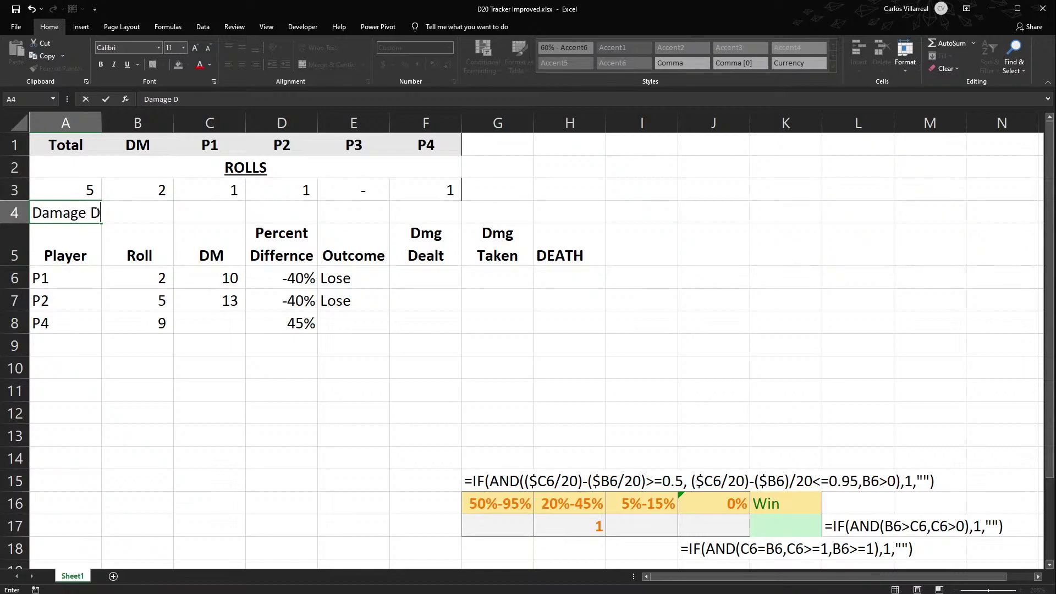
{"action": "type", "text": "lt"}
{"action": "key", "text": "Return"}
{"action": "left_click_drag", "start_coordinate": [96, 213], "coordinate": [457, 212]}
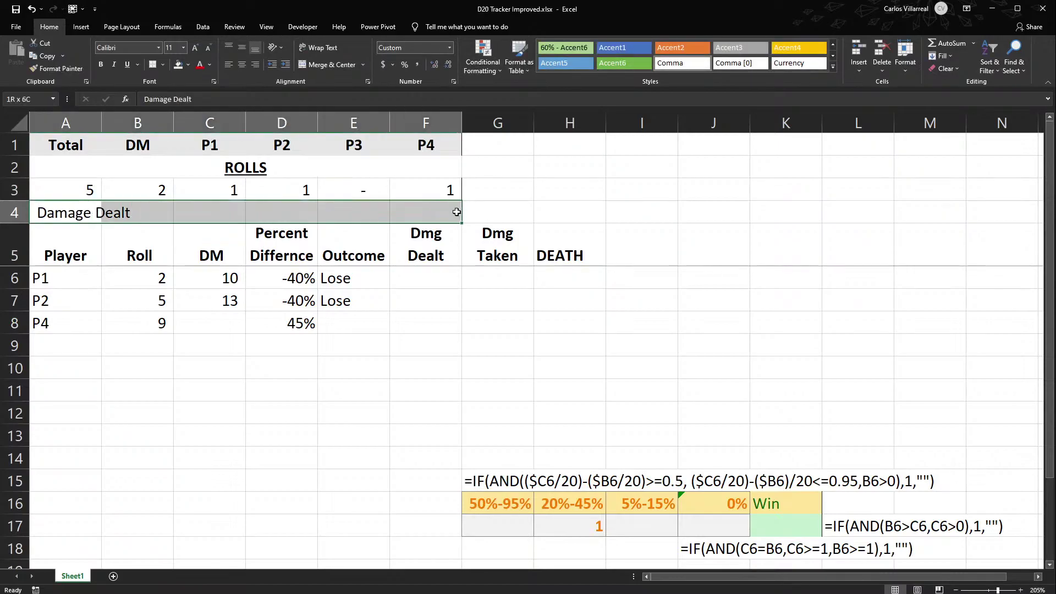
{"action": "left_click", "coordinate": [328, 64]}
Insert a blank row above the Player header row and slightly reduce the height of row 4.
{"action": "left_click", "coordinate": [12, 213]}
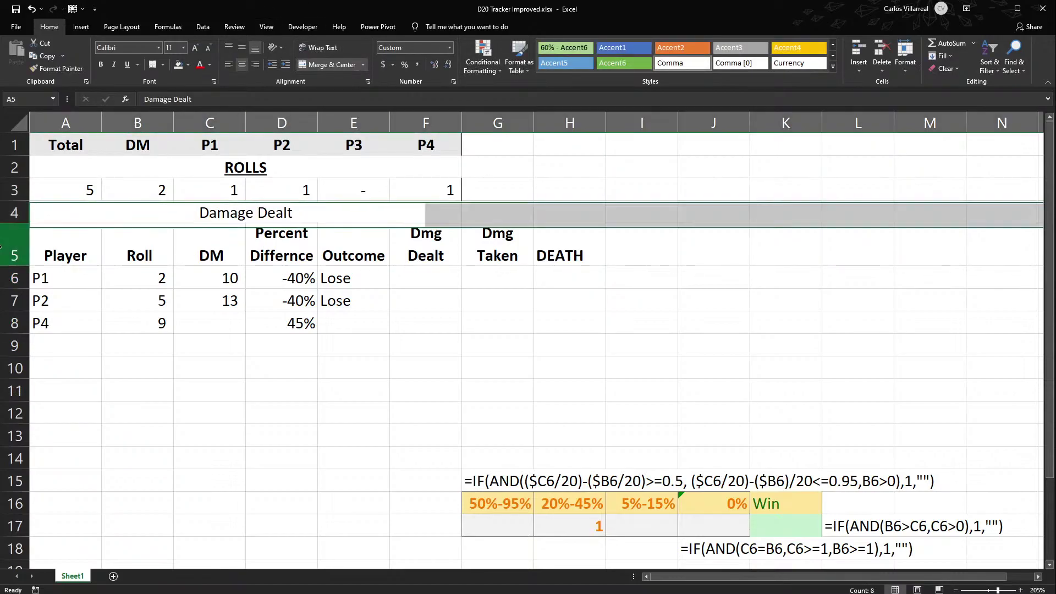
{"action": "left_click", "coordinate": [7, 251]}
{"action": "key", "text": "ctrl+shift+plus"}
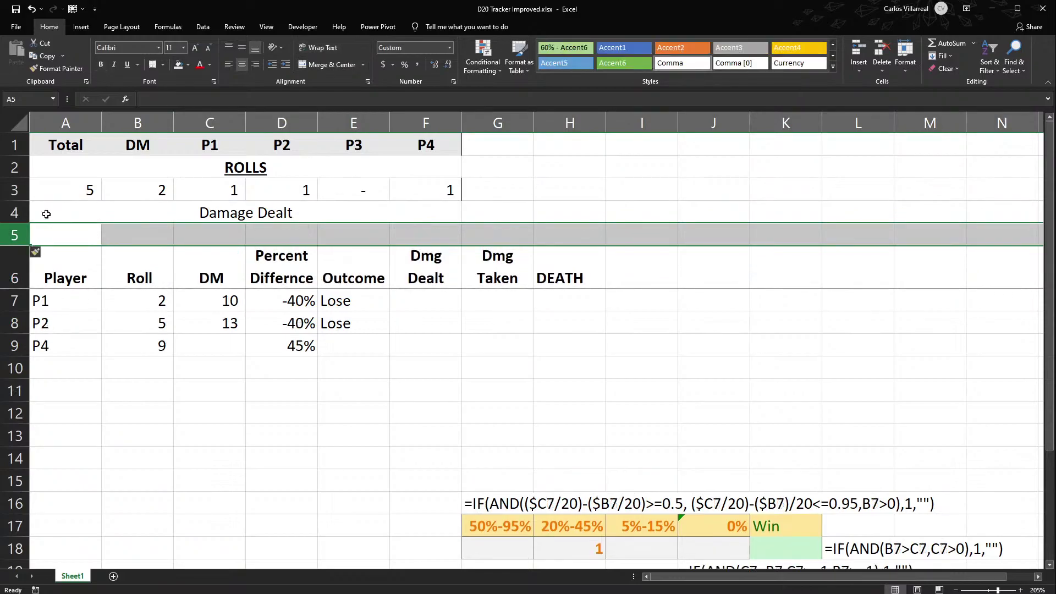
{"action": "mouse_move", "coordinate": [10, 225]}
{"action": "left_mouse_down"}
{"action": "mouse_move", "coordinate": [11, 201]}
{"action": "mouse_move", "coordinate": [13, 220]}
{"action": "left_mouse_up"}
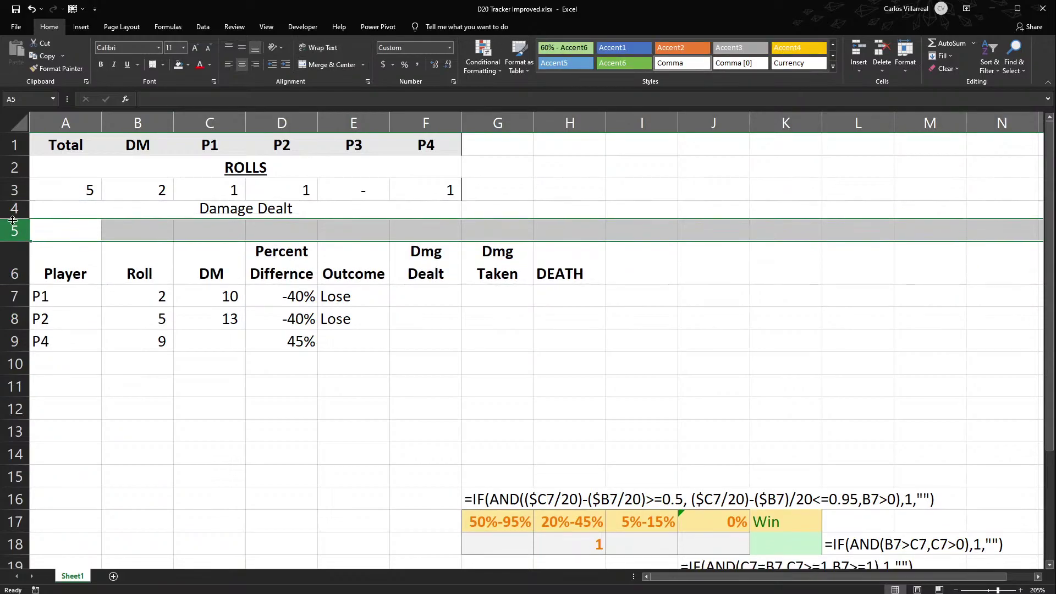
Replace the merged heading text in row 4 with DAMAGE DEALT in capitals.
{"action": "left_click", "coordinate": [15, 167]}
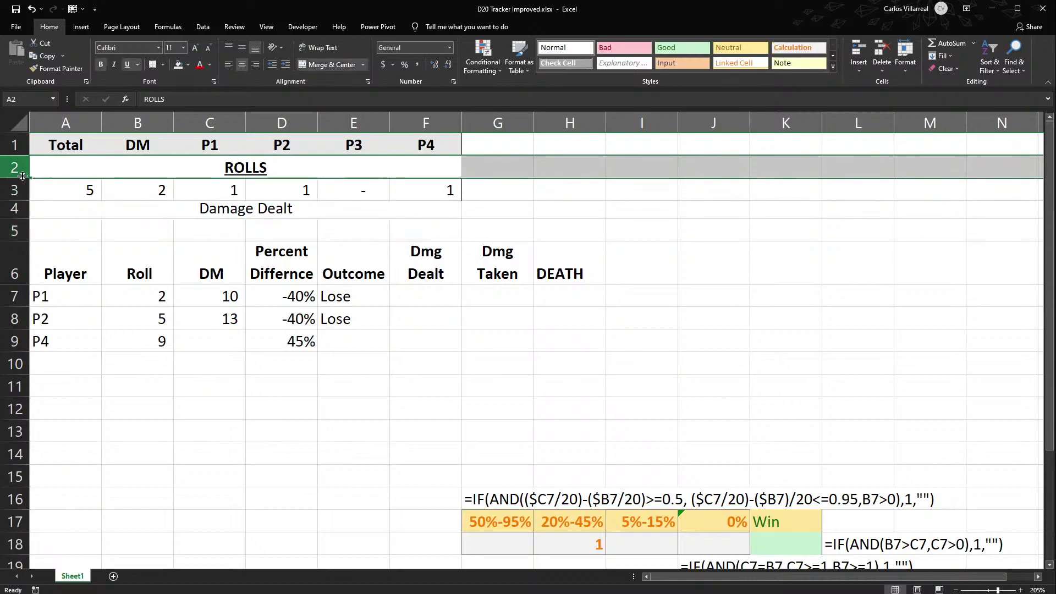
{"action": "left_click", "coordinate": [237, 217]}
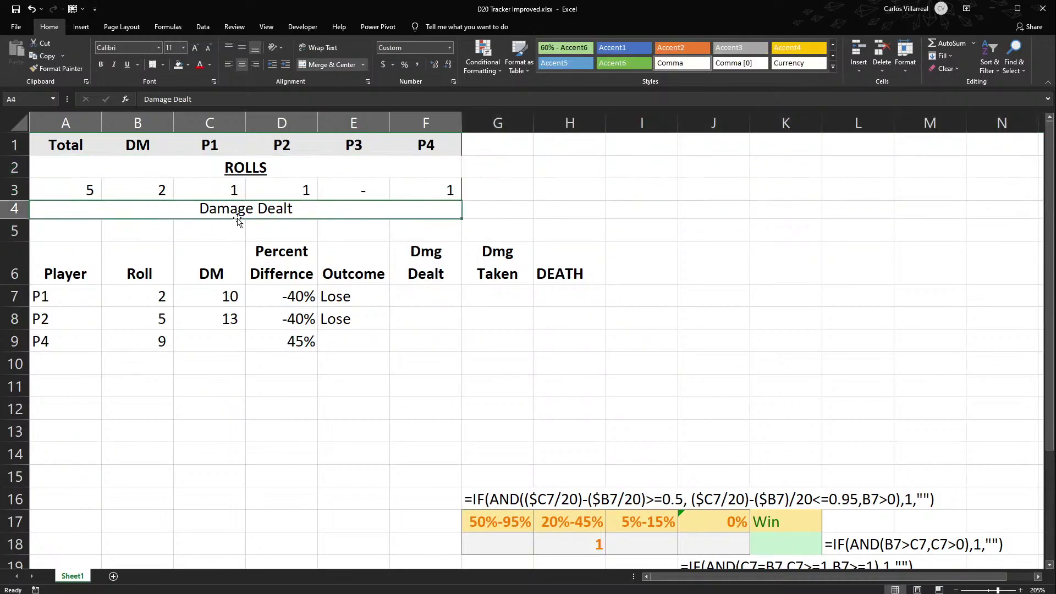
{"action": "left_click", "coordinate": [234, 222]}
{"action": "left_click", "coordinate": [230, 211]}
{"action": "type", "text": "D"}
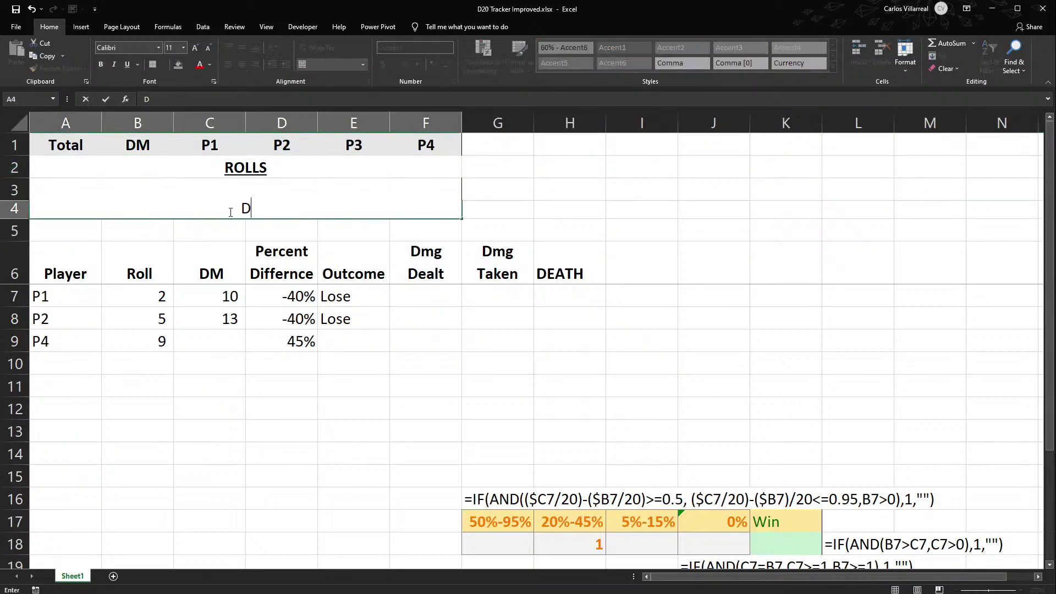
{"action": "type", "text": "AMAGE DEALT"}
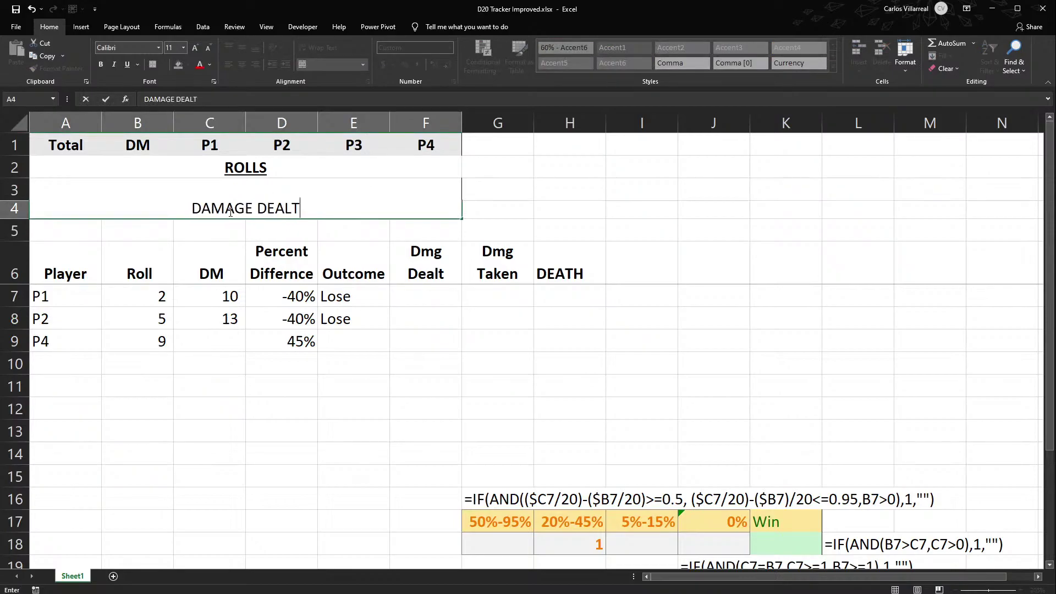
{"action": "key", "text": "Return"}
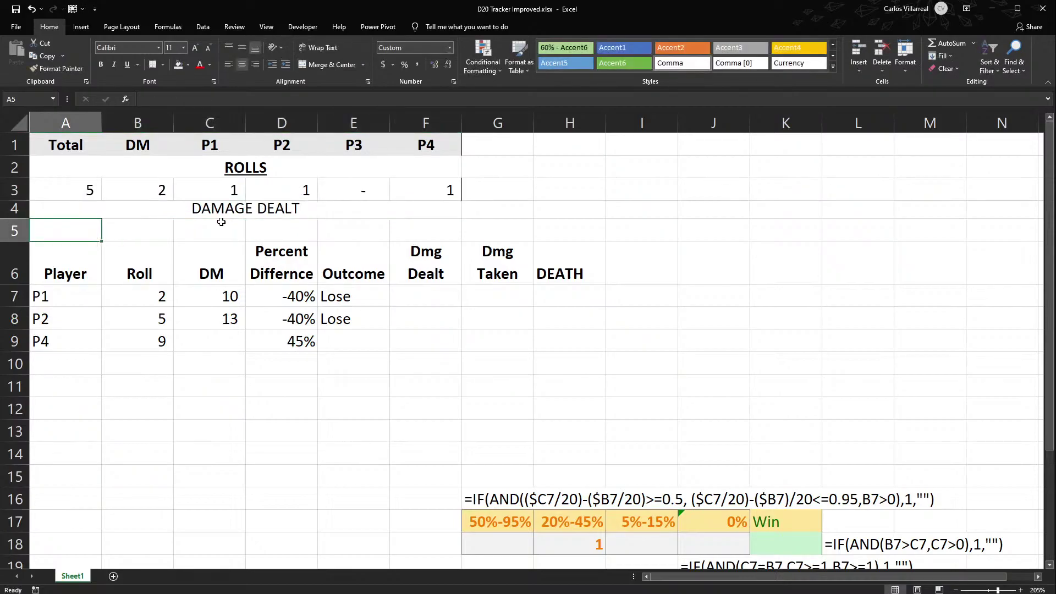
{"action": "left_click", "coordinate": [123, 232]}
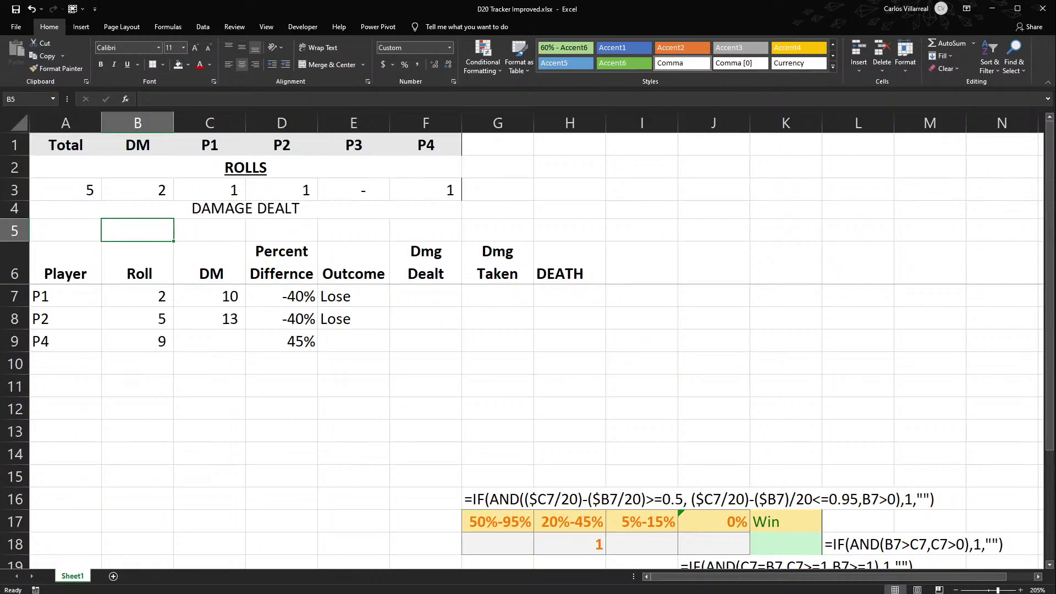
{"action": "key", "text": "alt+Tab"}
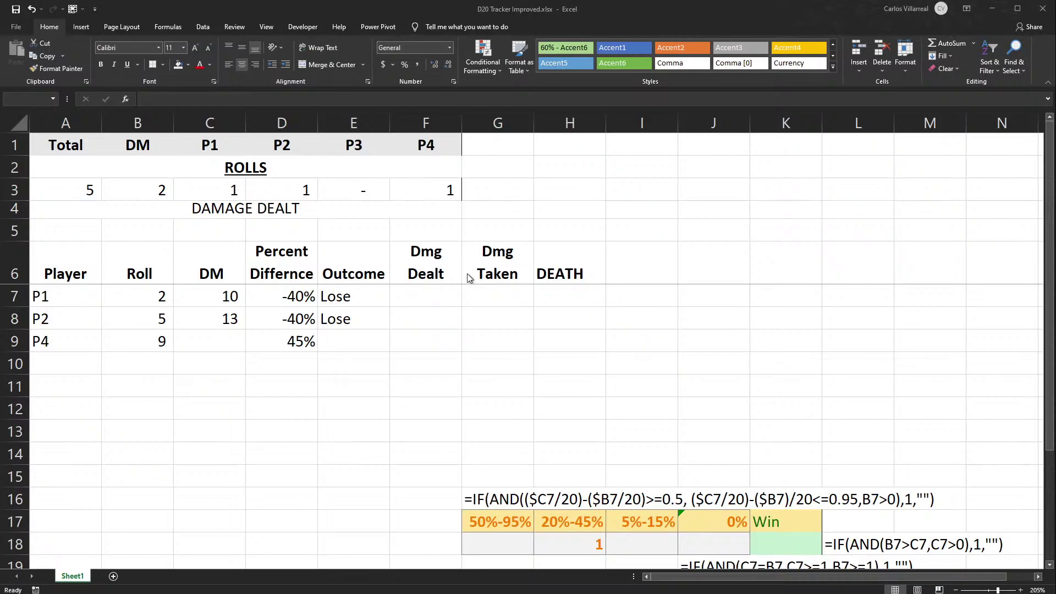
{"action": "left_click", "coordinate": [379, 209]}
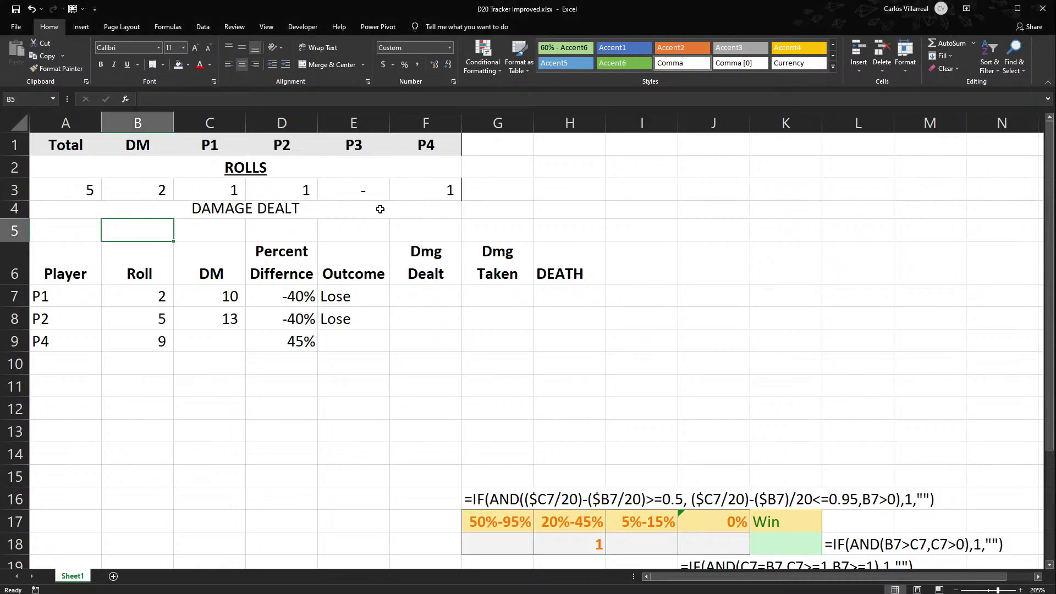
{"action": "left_click", "coordinate": [377, 209]}
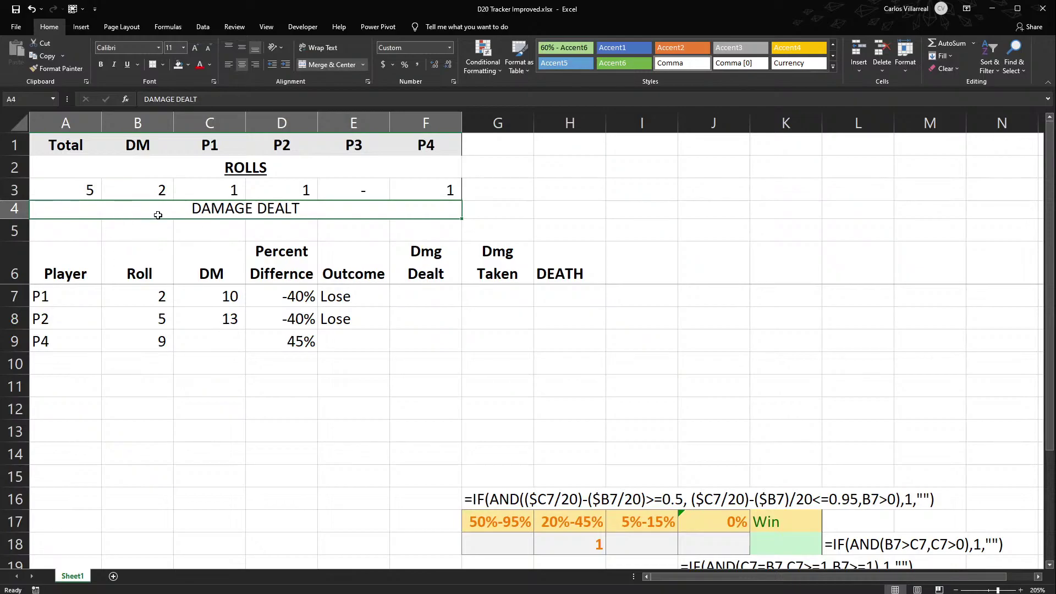
Start a SUMIF formula in C5 with the absolute range $A$7:$A$10000 as its criteria range.
{"action": "left_click", "coordinate": [211, 243]}
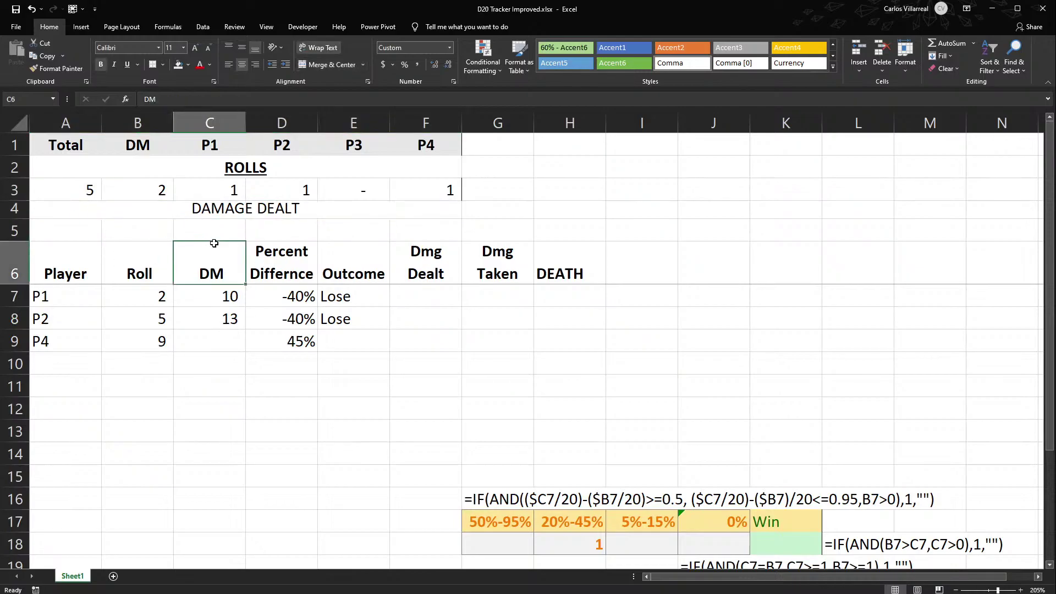
{"action": "left_click", "coordinate": [214, 228]}
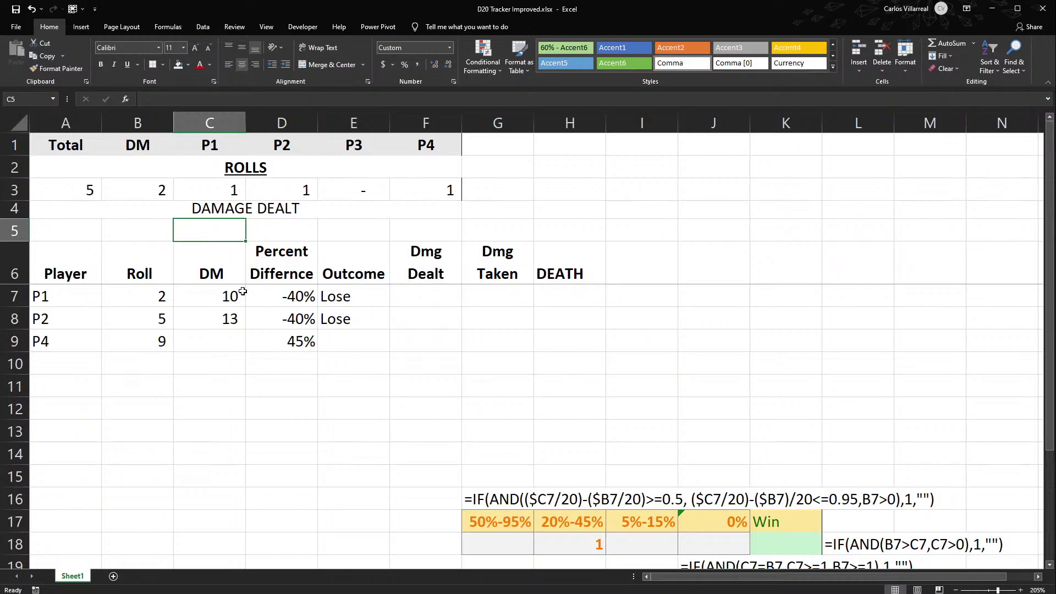
{"action": "type", "text": "="}
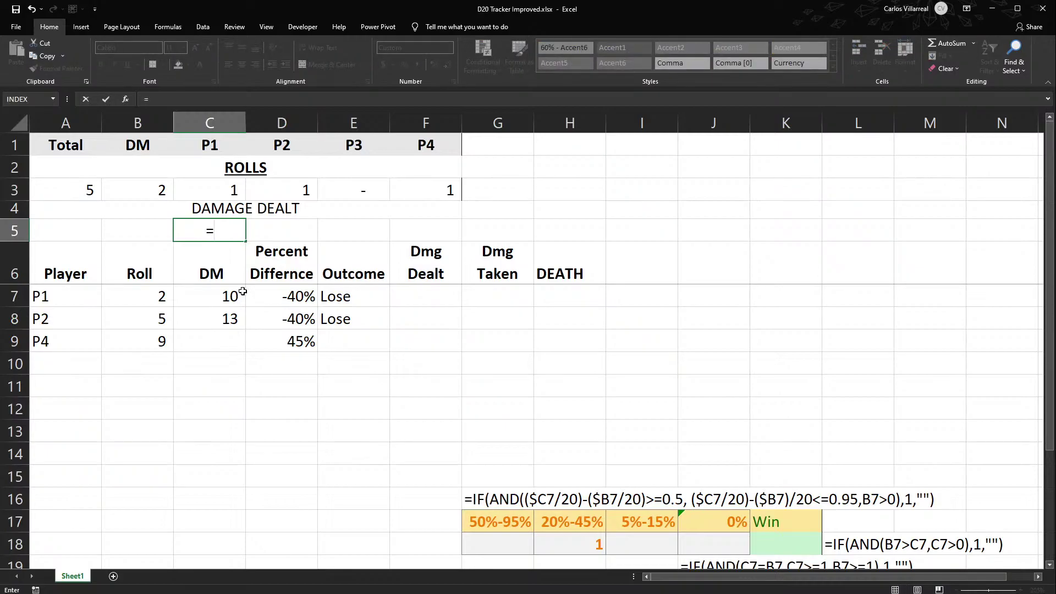
{"action": "type", "text": "SUM("}
{"action": "type", "text": "if"}
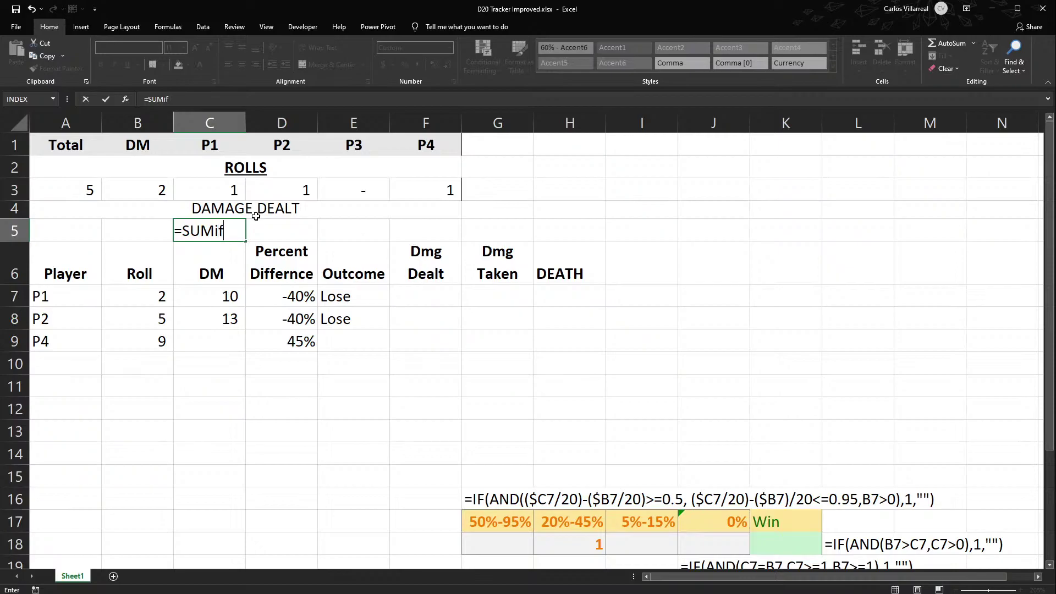
{"action": "key", "text": "Tab"}
{"action": "left_click", "coordinate": [187, 98]}
{"action": "type", "text": "A:A="}
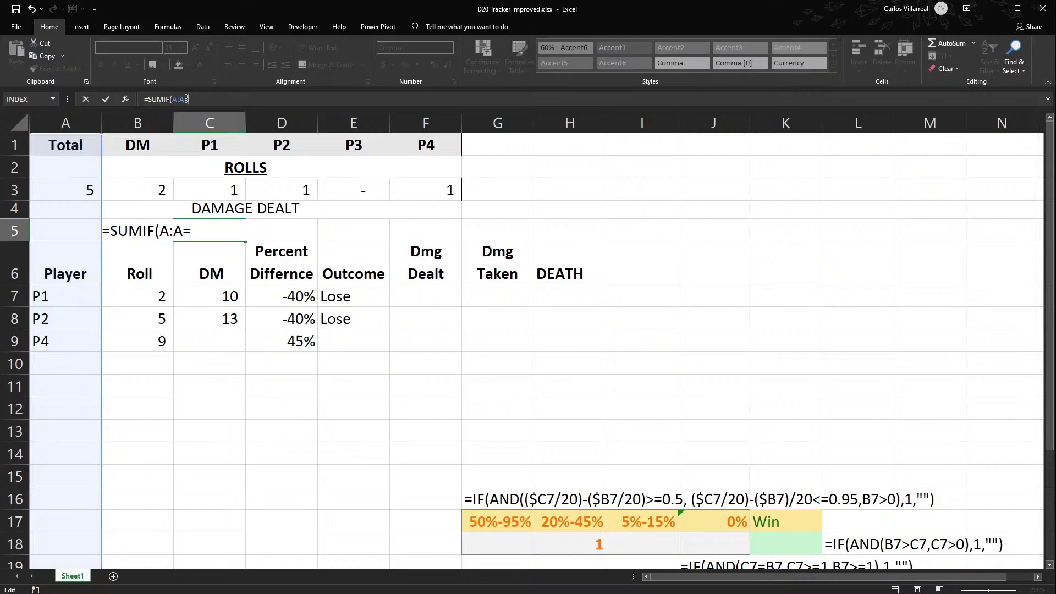
{"action": "key", "text": "BackSpace"}
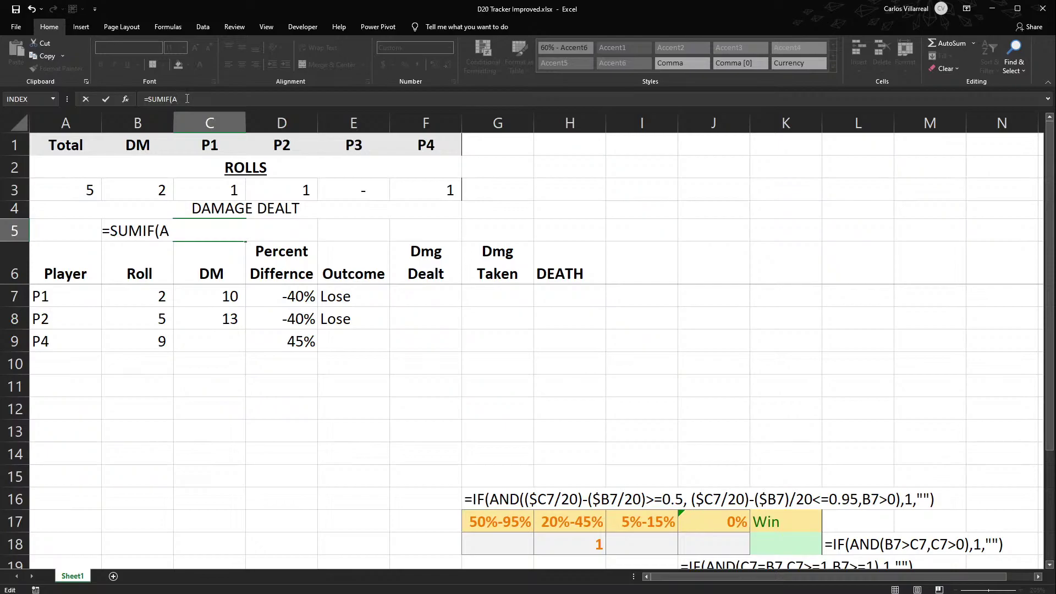
{"action": "type", "text": "7"}
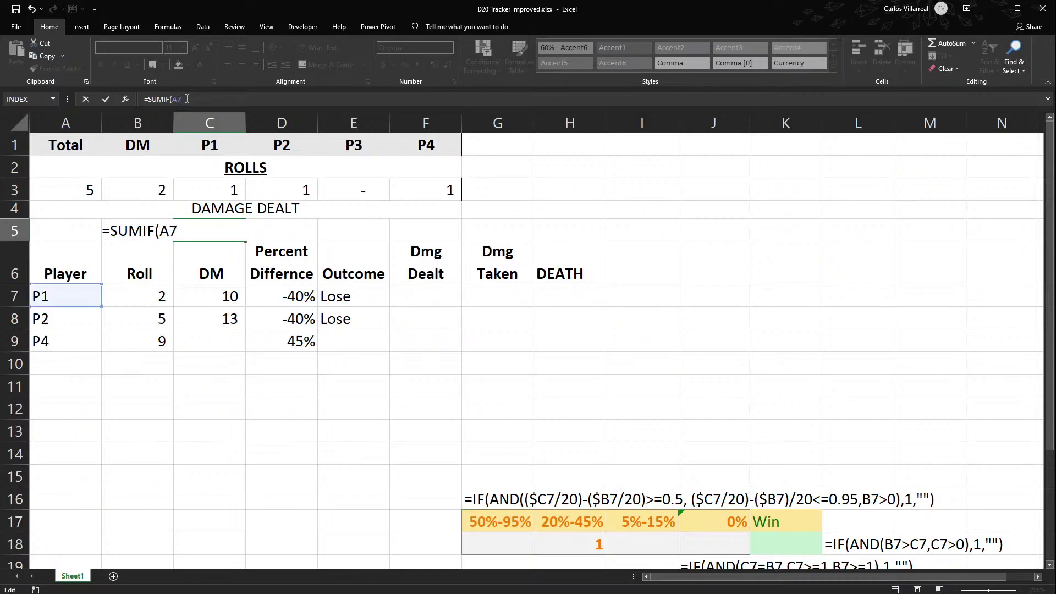
{"action": "type", "text": ":A10000"}
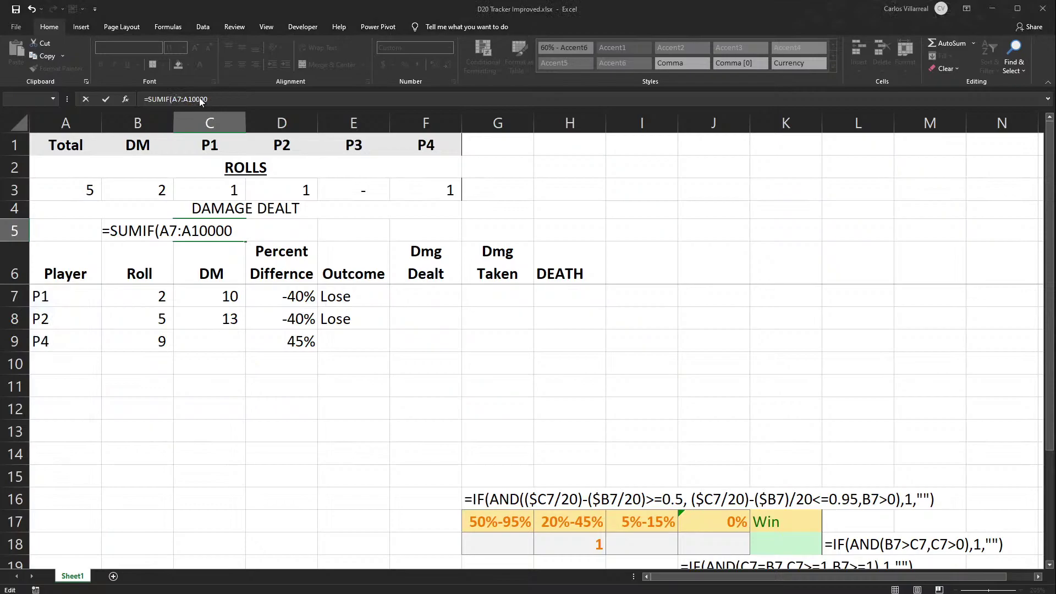
{"action": "key", "text": "F4"}
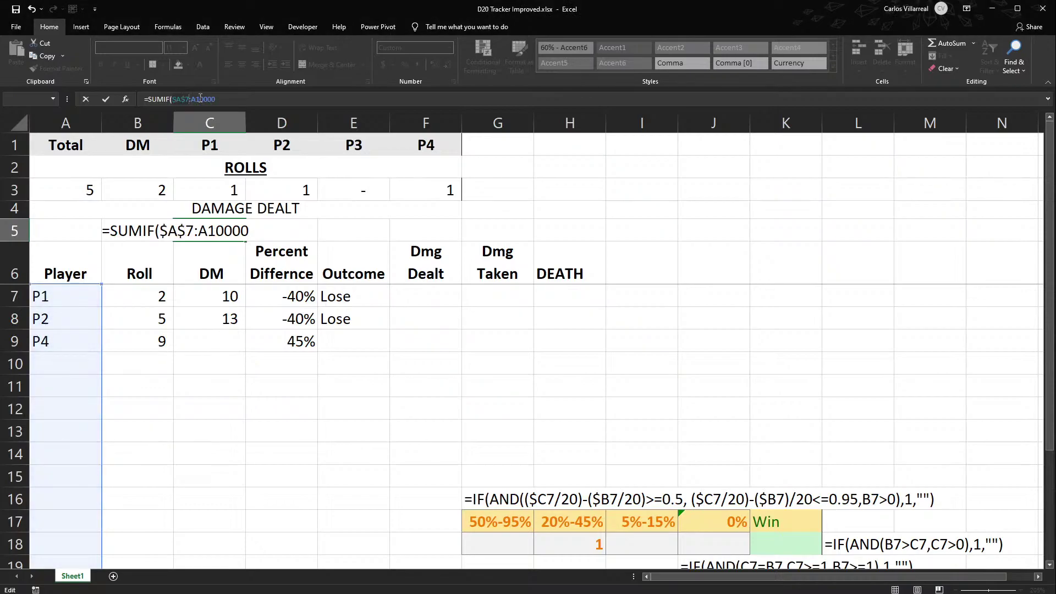
{"action": "key", "text": "End"}
{"action": "key", "text": "F4"}
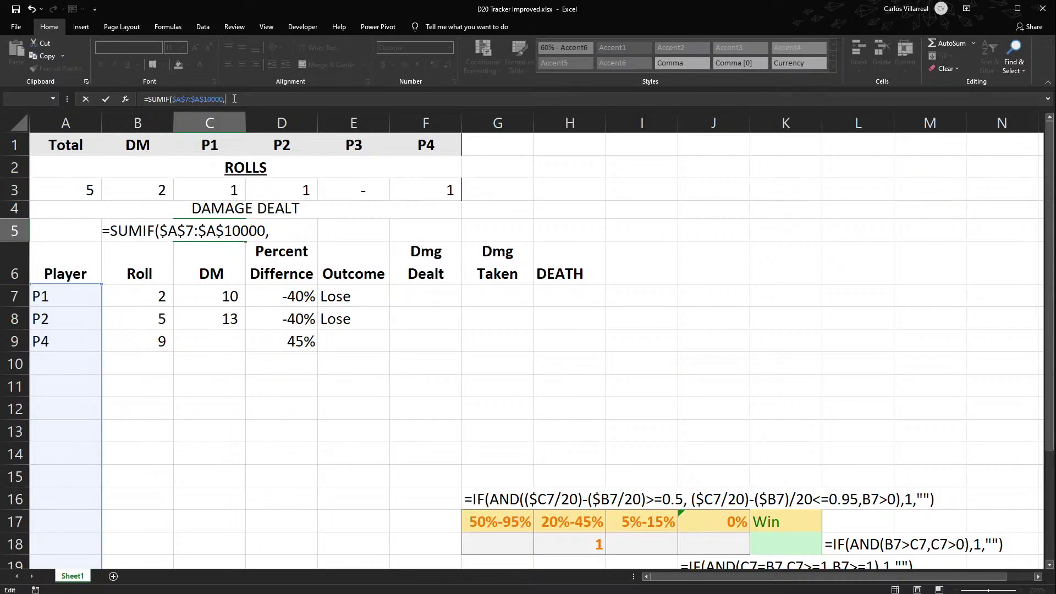
Complete the SUMIF formula in C5 with criterion C$1 and sum range F7:F10000.
{"action": "left_click", "coordinate": [200, 152]}
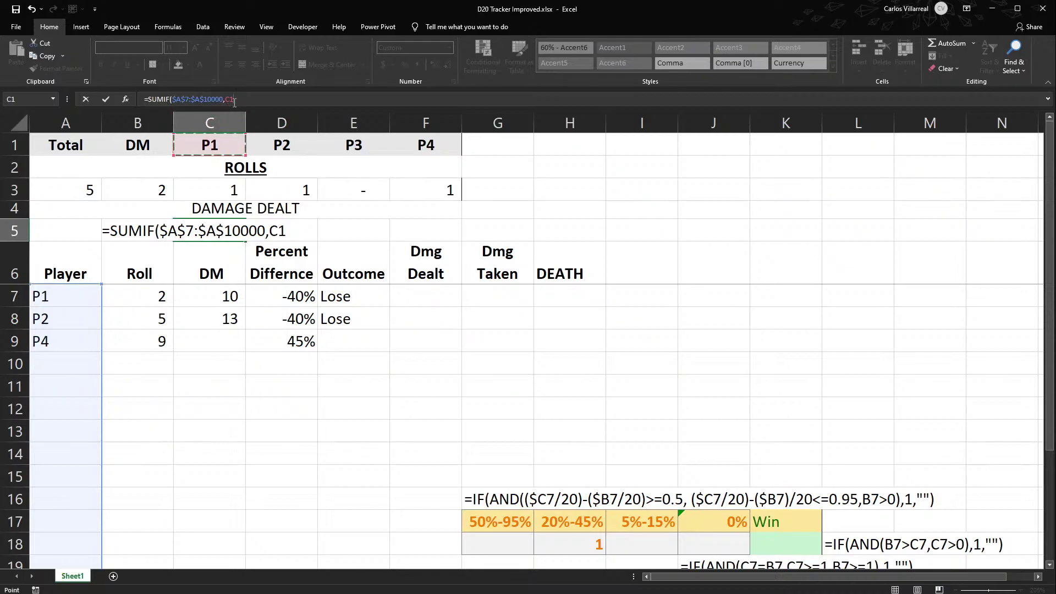
{"action": "left_click", "coordinate": [231, 99]}
{"action": "type", "text": "$1,F7"}
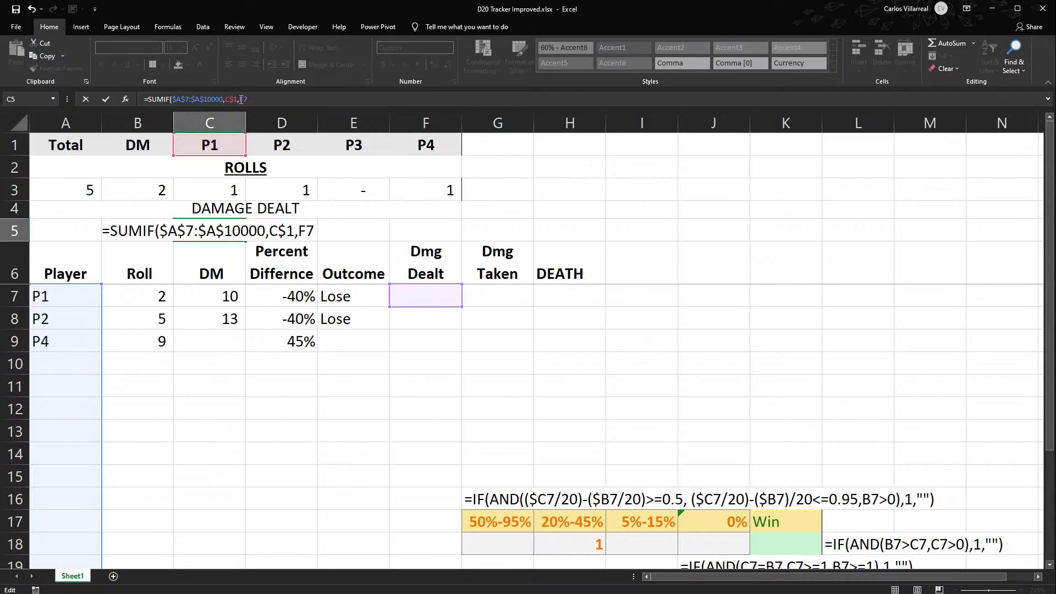
{"action": "key", "text": "shift+Return"}
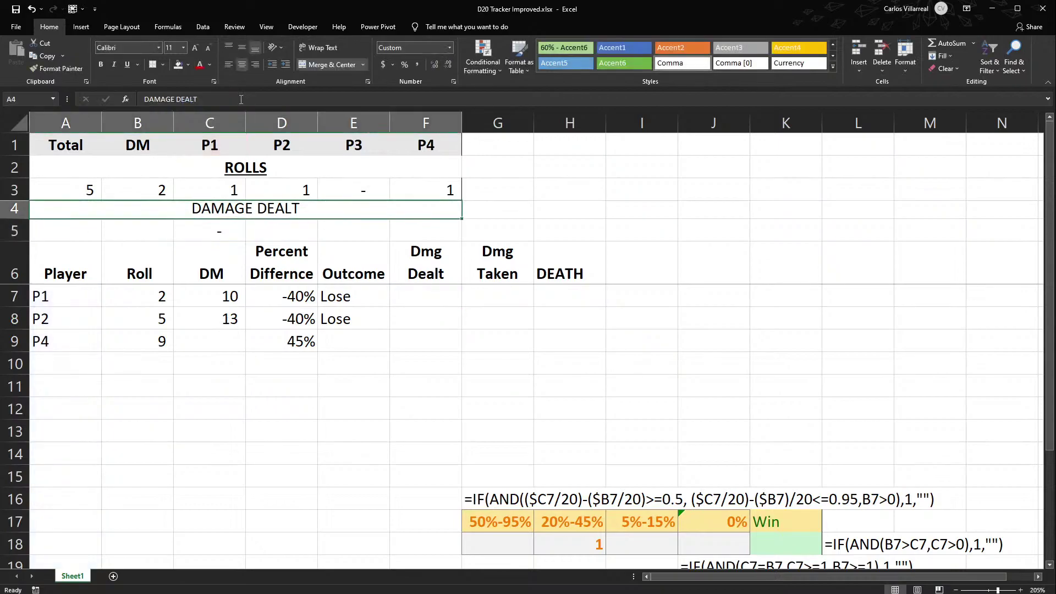
{"action": "double_click", "coordinate": [203, 227]}
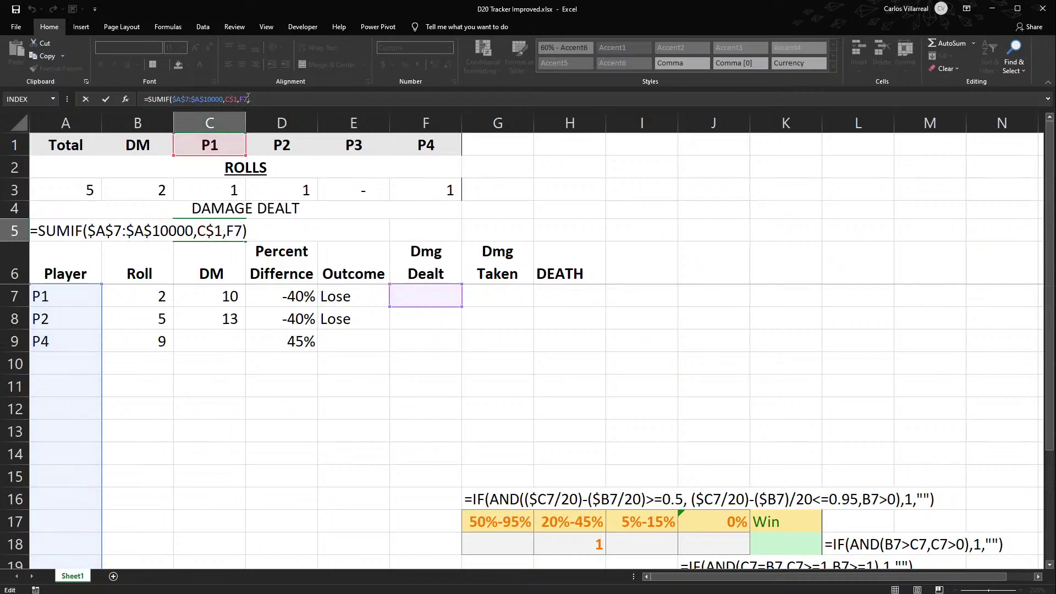
{"action": "type", "text": ":F10"}
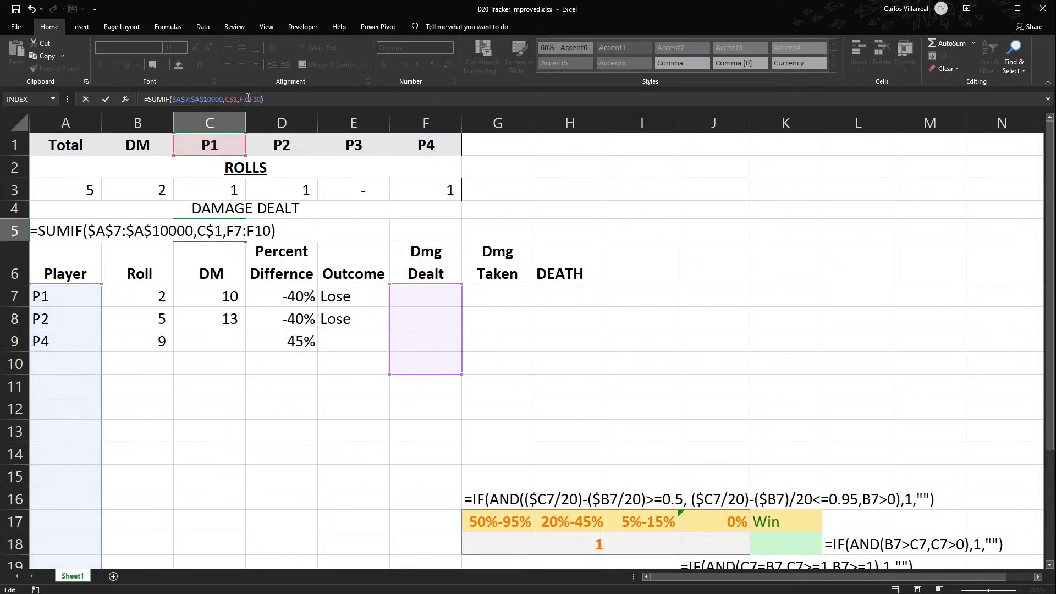
{"action": "type", "text": "000"}
{"action": "key", "text": "Return"}
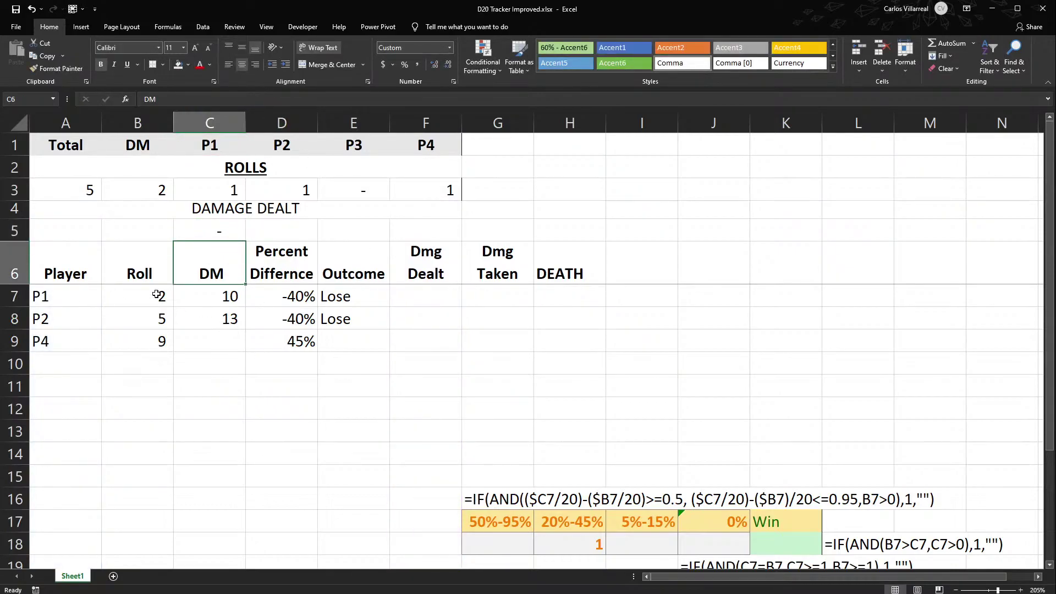
Set P1's roll in B7 to 20 and enter 30 as the damage dealt in F7.
{"action": "left_click", "coordinate": [151, 291]}
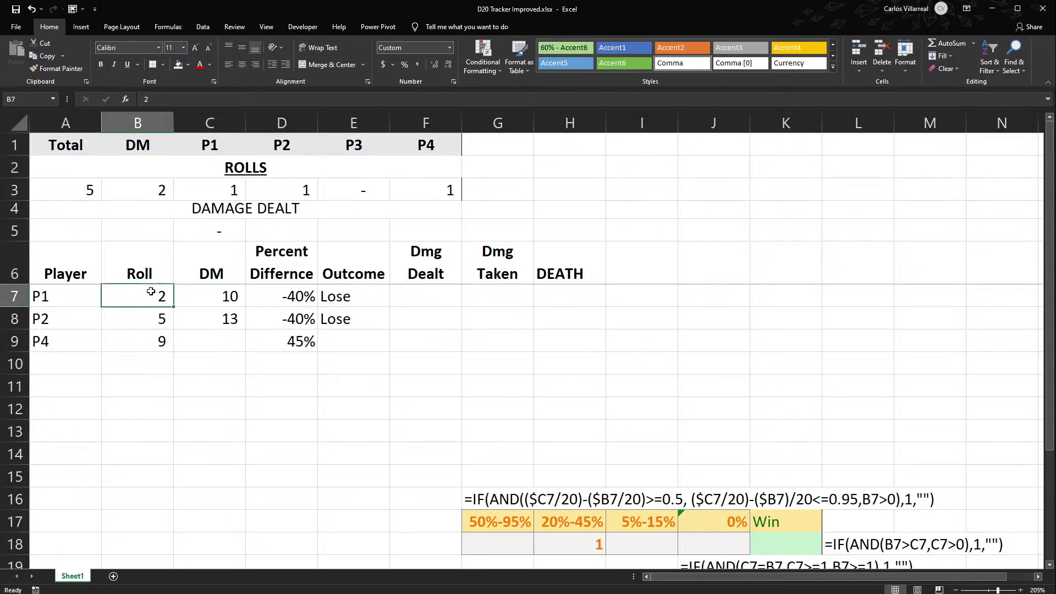
{"action": "type", "text": "20"}
{"action": "key", "text": "Tab"}
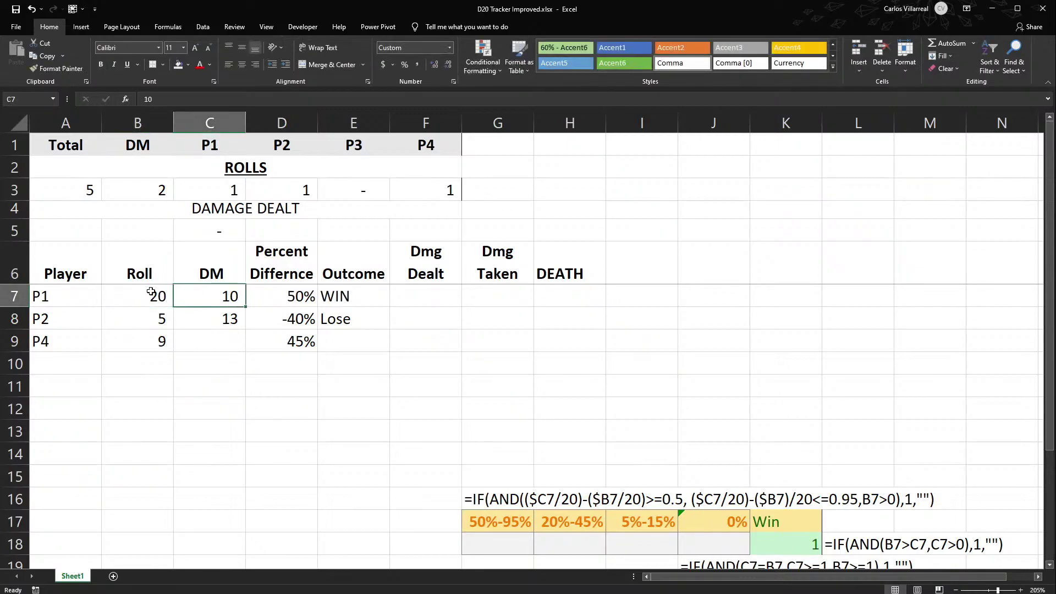
{"action": "key", "text": "Tab"}
{"action": "key", "text": "Tab"}
{"action": "key", "text": "Tab"}
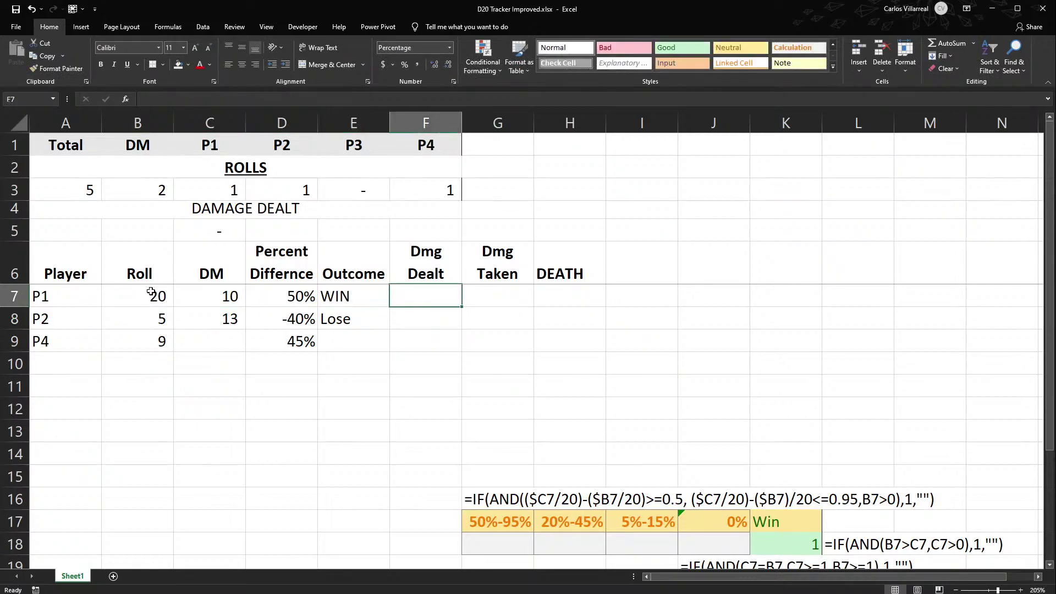
{"action": "type", "text": "30"}
{"action": "key", "text": "Return"}
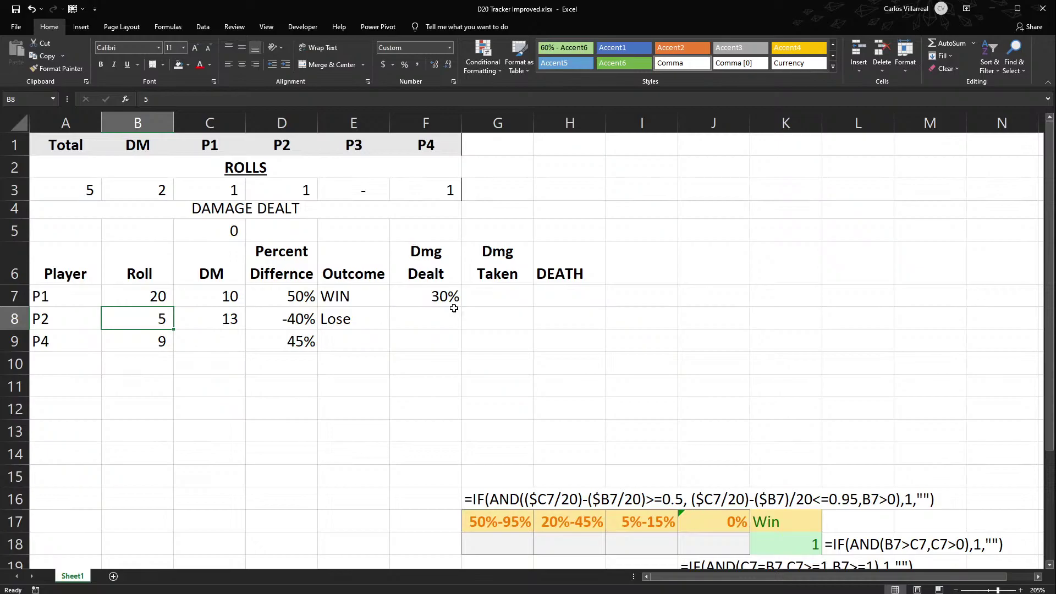
Format columns F through H in comma style without decimals and re-enter 30 in F7.
{"action": "left_click_drag", "start_coordinate": [422, 124], "coordinate": [577, 153]}
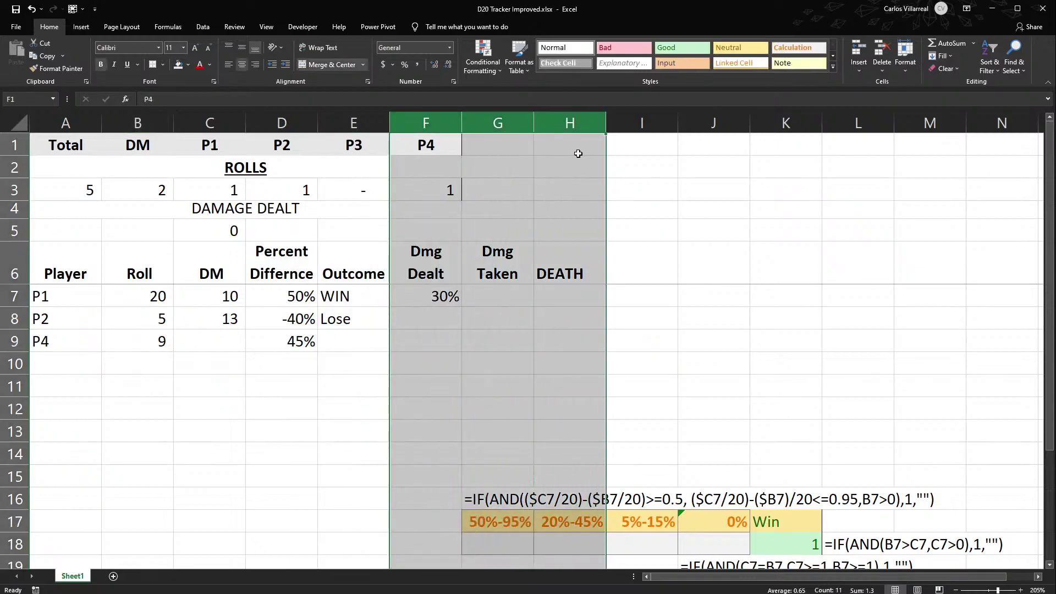
{"action": "left_click", "coordinate": [416, 67]}
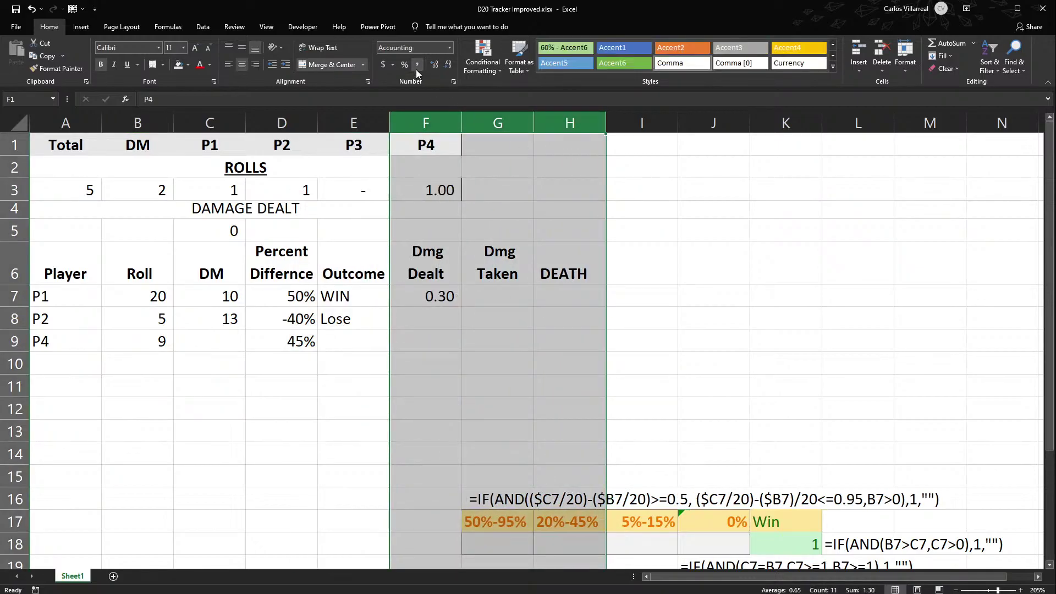
{"action": "double_click", "coordinate": [449, 65]}
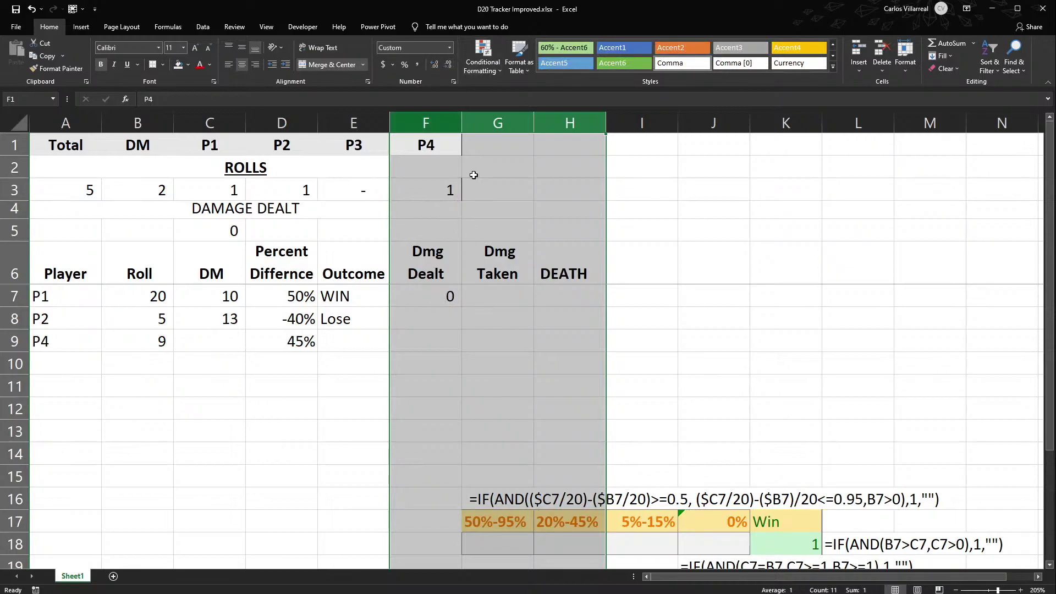
{"action": "left_click", "coordinate": [452, 296]}
{"action": "type", "text": "30"}
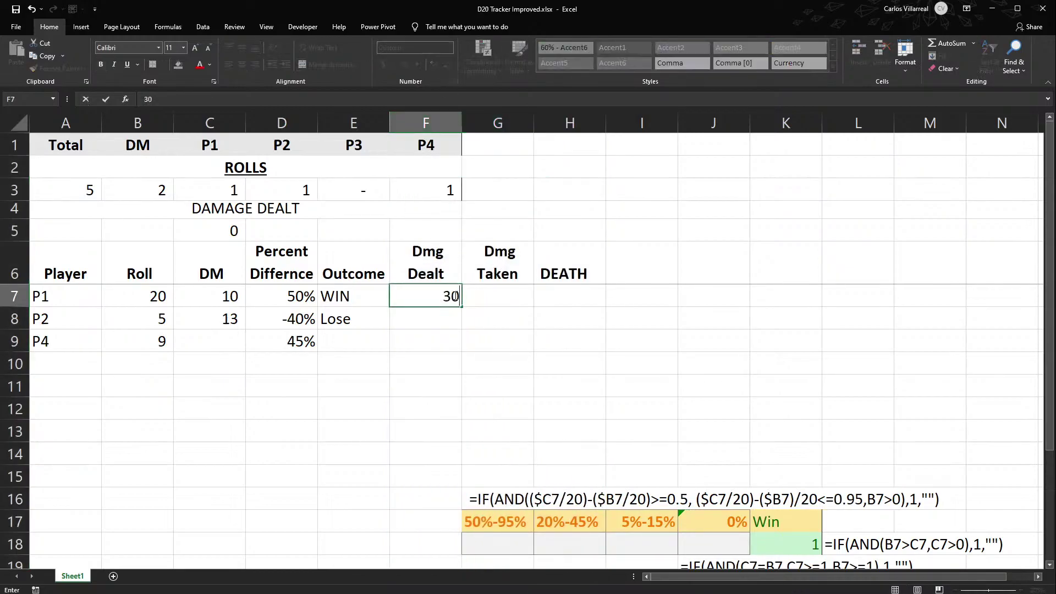
{"action": "key", "text": "Return"}
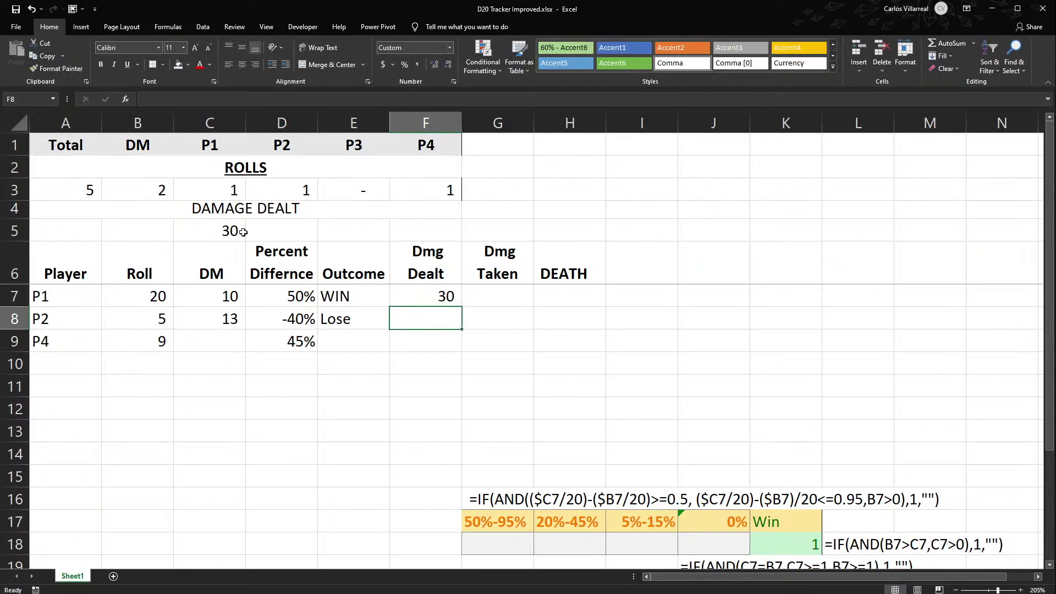
Fill the C5 damage formula across to F5 and enter 10 as P2's damage dealt in F8.
{"action": "left_click", "coordinate": [233, 234]}
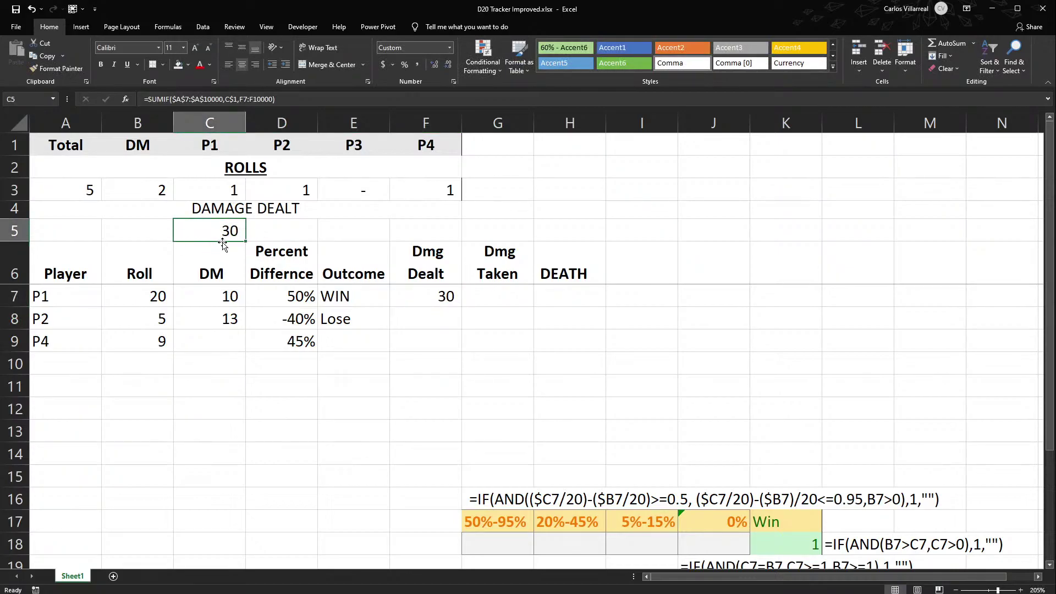
{"action": "left_click_drag", "start_coordinate": [243, 244], "coordinate": [460, 236]}
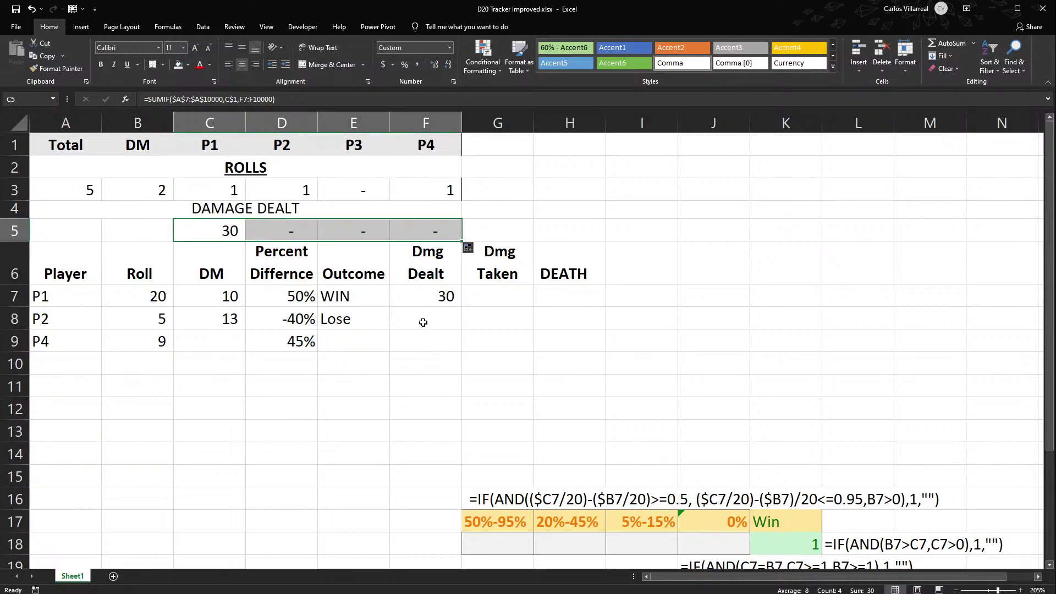
{"action": "left_click", "coordinate": [425, 323]}
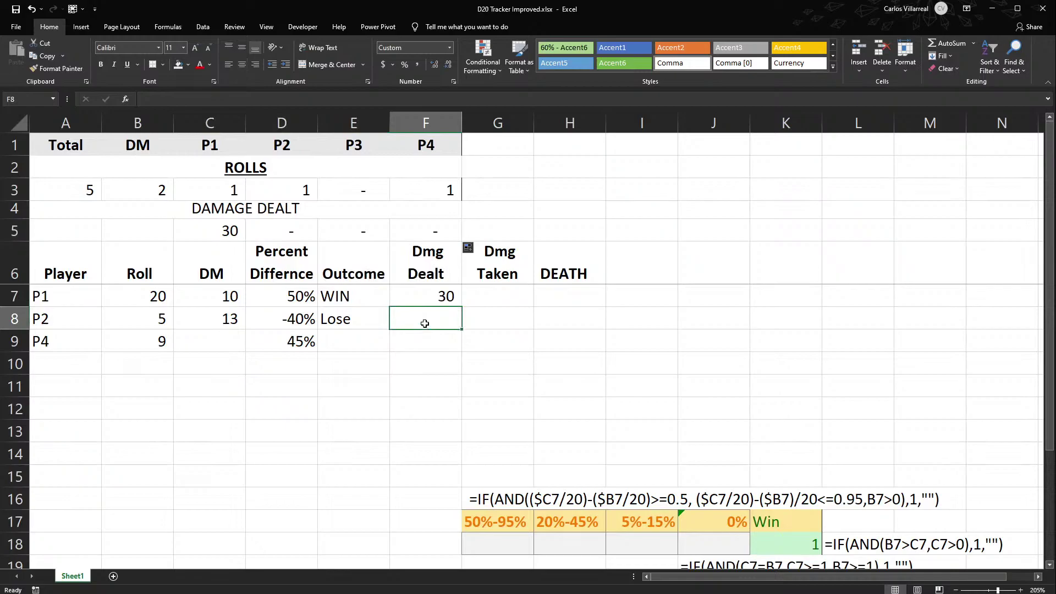
{"action": "type", "text": "10"}
{"action": "key", "text": "Return"}
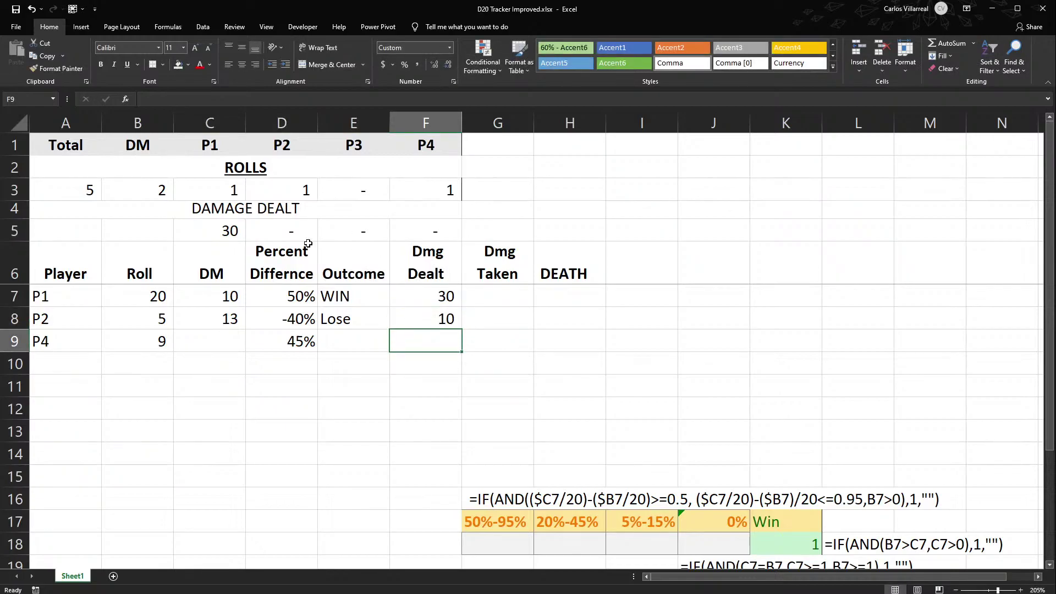
Check the formula in D5 and make the sum range in C5's formula absolute as $F$7:$F$10000.
{"action": "double_click", "coordinate": [294, 231]}
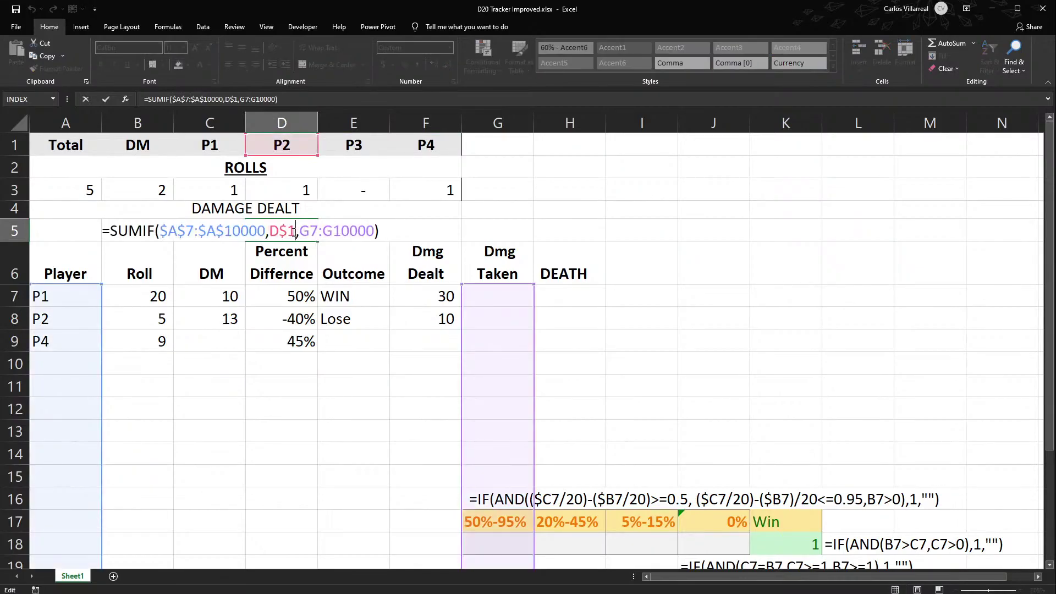
{"action": "key", "text": "Escape"}
{"action": "left_click", "coordinate": [221, 241]}
{"action": "double_click", "coordinate": [222, 241]}
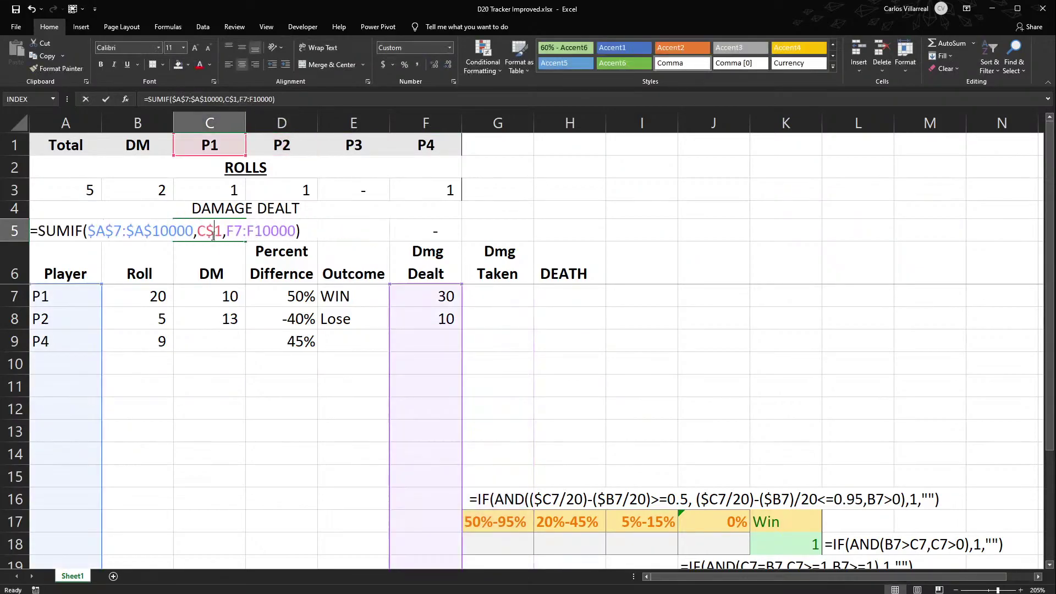
{"action": "left_click", "coordinate": [246, 99]}
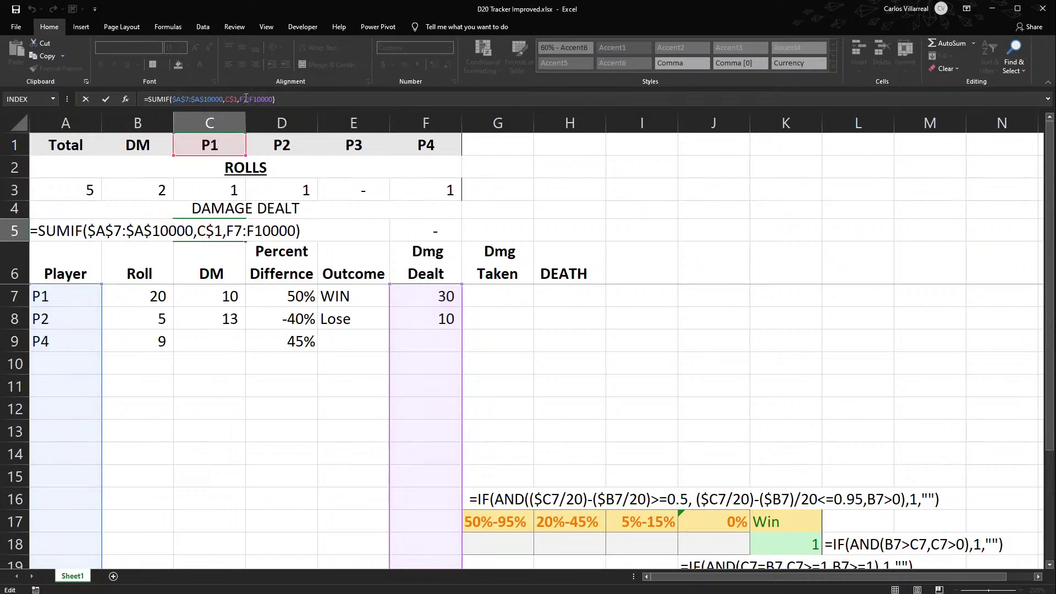
{"action": "key", "text": "F4"}
{"action": "left_click", "coordinate": [262, 99]}
{"action": "key", "text": "F4"}
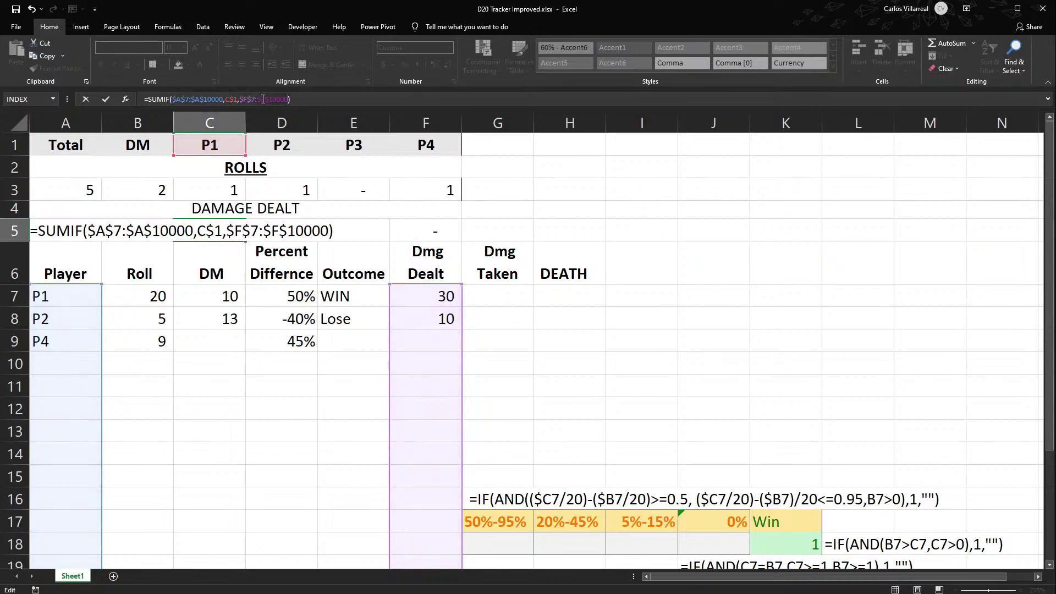
{"action": "key", "text": "Return"}
Copy the corrected damage formula from C5 across D5:F5.
{"action": "left_click", "coordinate": [250, 231]}
{"action": "left_click", "coordinate": [231, 231]}
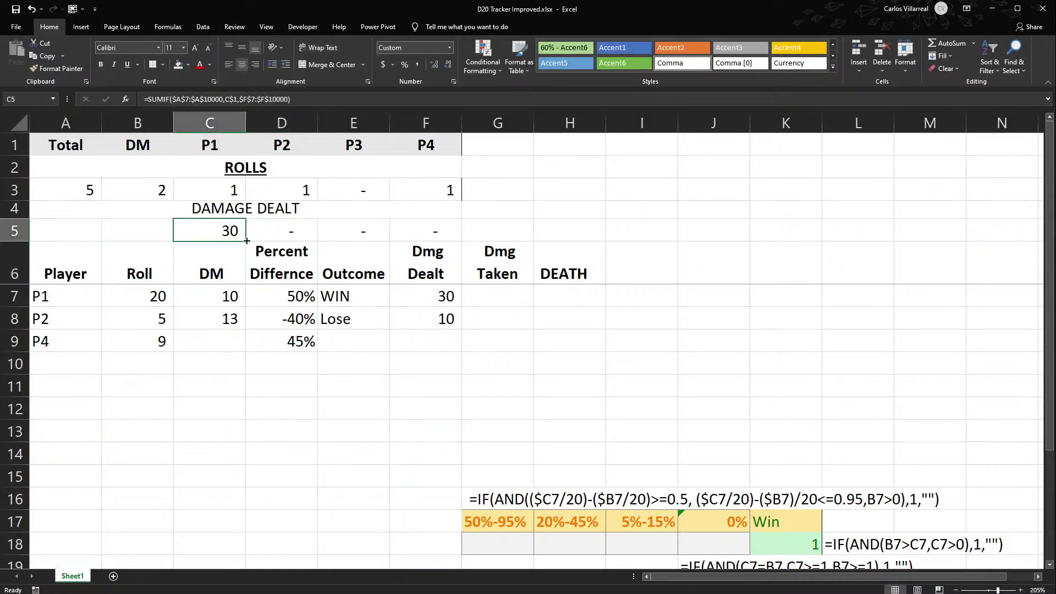
{"action": "left_click_drag", "start_coordinate": [246, 240], "coordinate": [440, 248]}
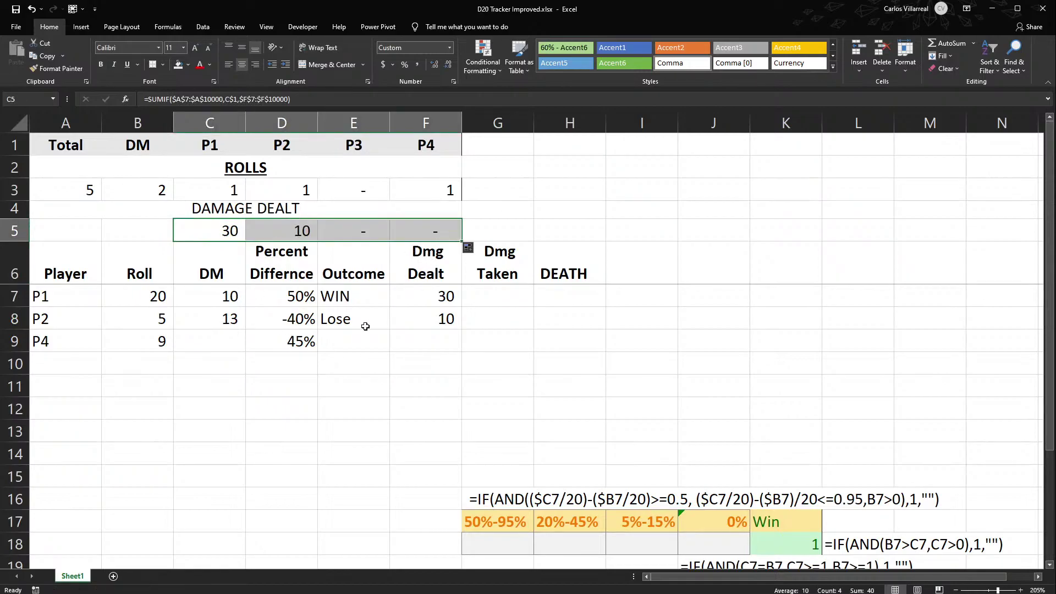
Enter 2 as P4's damage dealt in F9 and add player P3 in A10.
{"action": "left_click", "coordinate": [388, 340]}
{"action": "key", "text": "Right"}
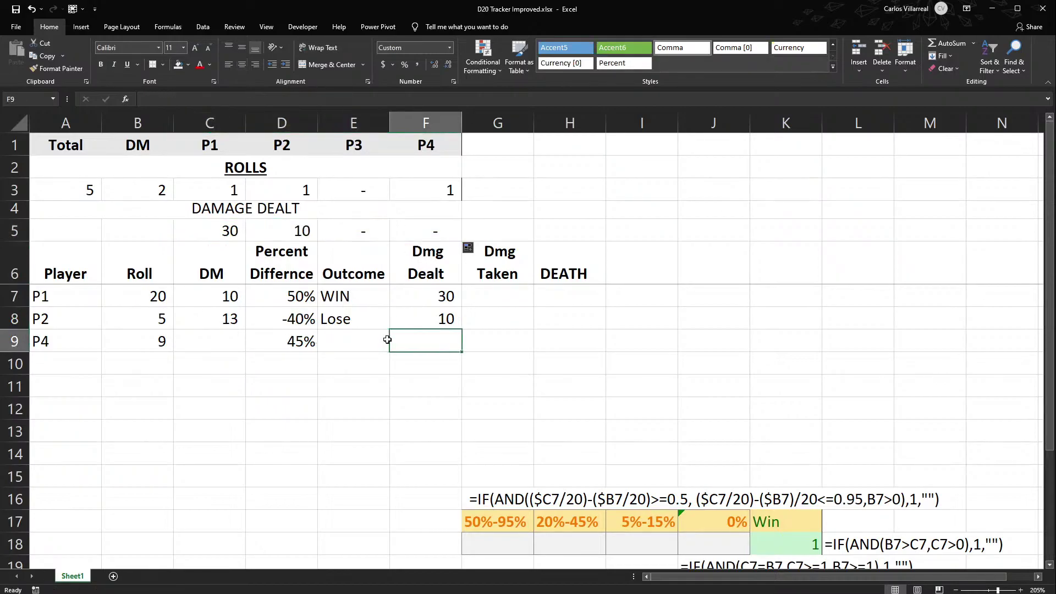
{"action": "type", "text": "2"}
{"action": "key", "text": "Return"}
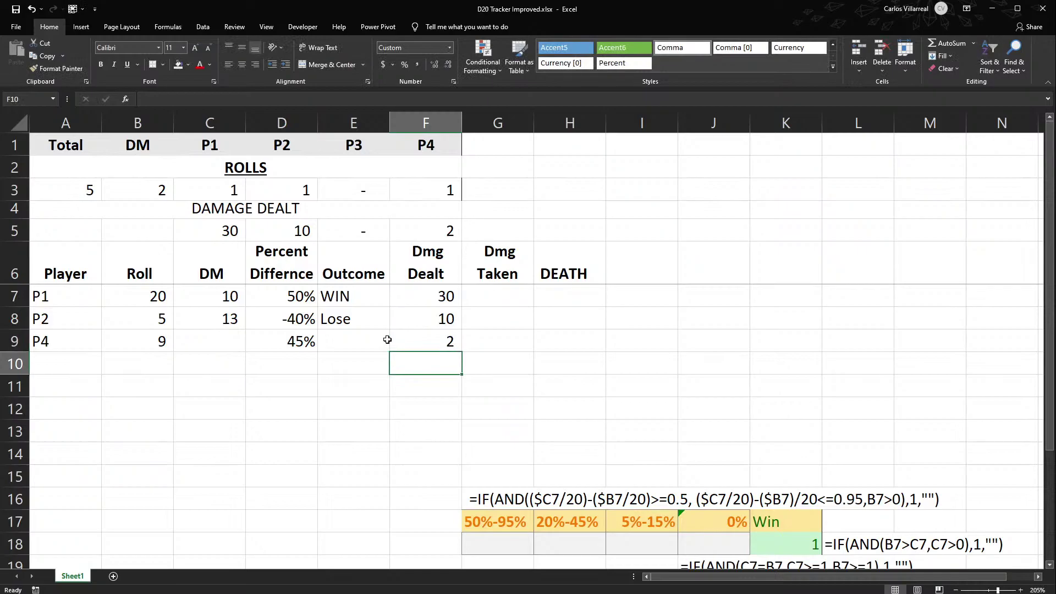
{"action": "left_click", "coordinate": [55, 358]}
{"action": "type", "text": "P3"}
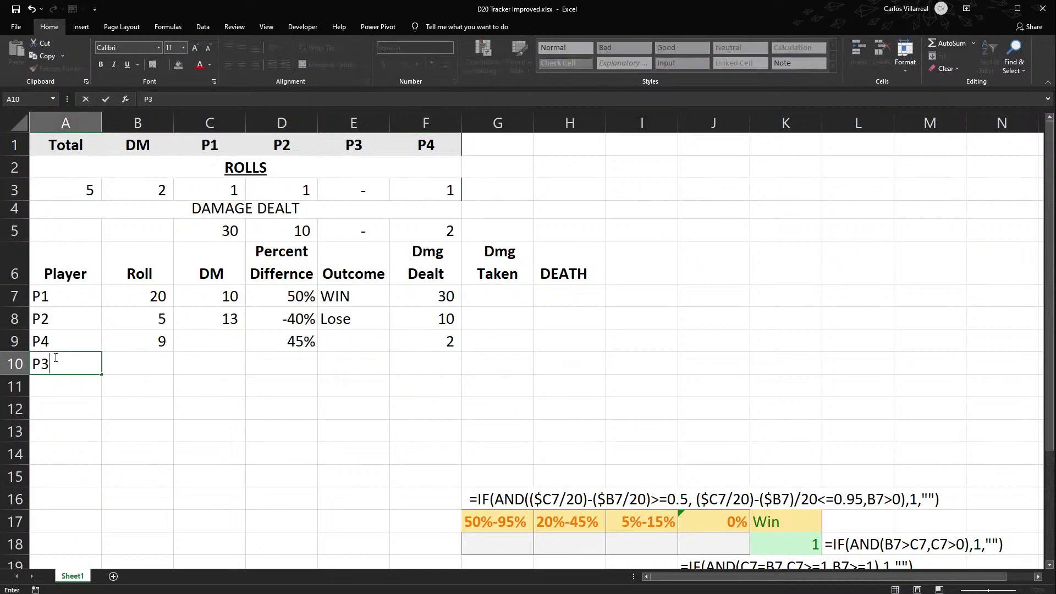
{"action": "key", "text": "Right"}
{"action": "key", "text": "Right"}
{"action": "key", "text": "Right"}
{"action": "key", "text": "Right"}
{"action": "key", "text": "Right"}
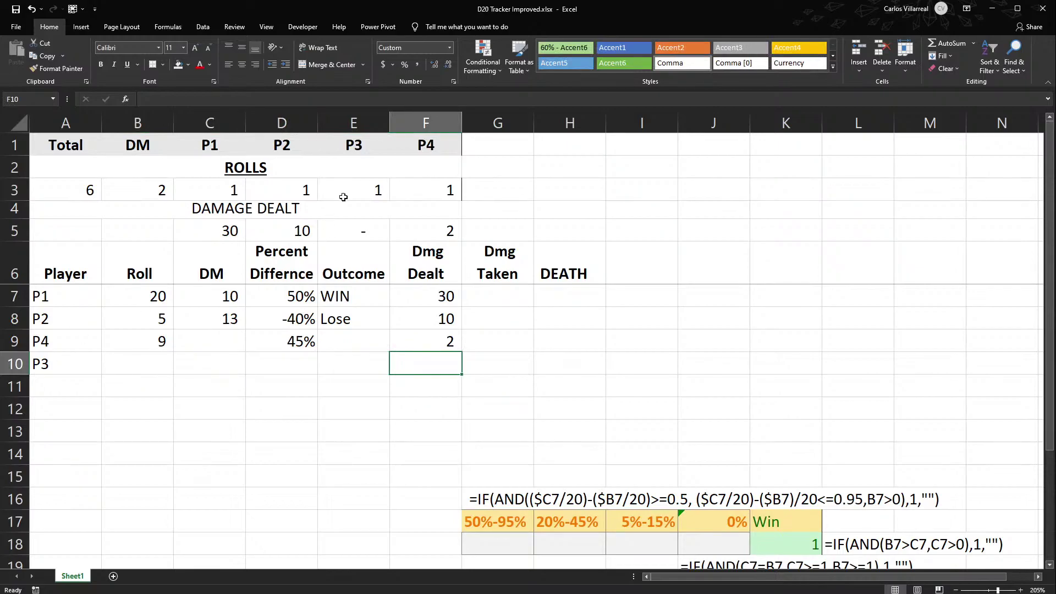
Complete row 10 with a roll of 15, a DM roll of 2 and damage dealt of 70.
{"action": "left_click", "coordinate": [120, 358]}
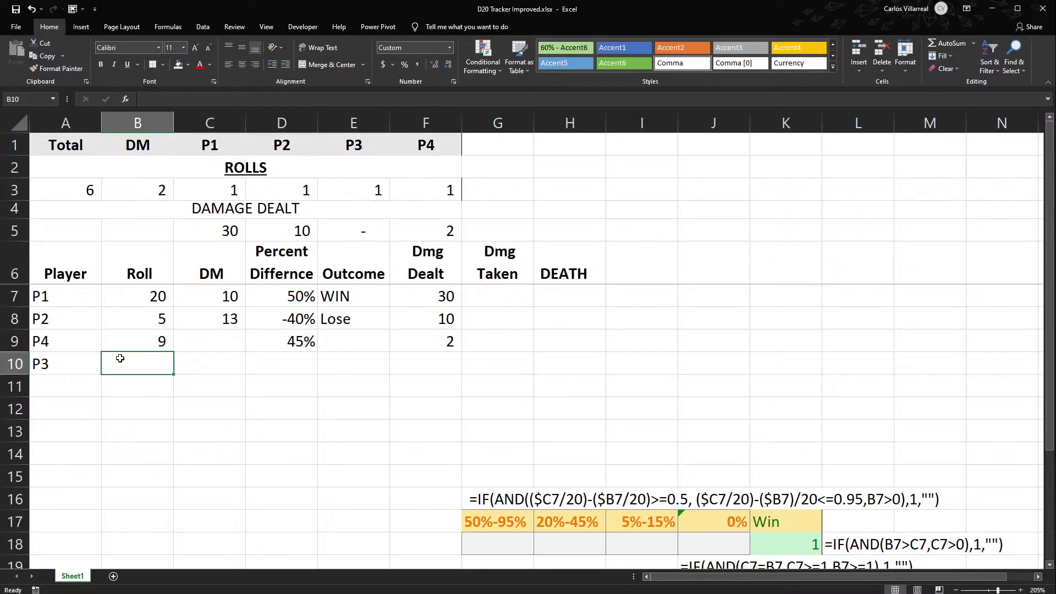
{"action": "type", "text": "15"}
{"action": "key", "text": "Right"}
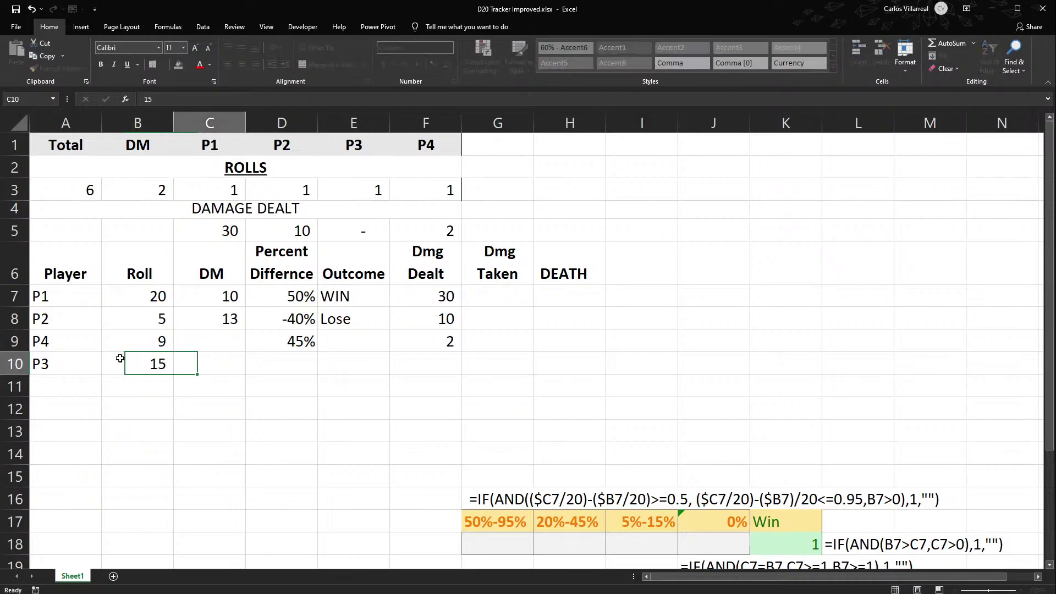
{"action": "type", "text": "2"}
{"action": "key", "text": "Right"}
{"action": "key", "text": "Right"}
{"action": "key", "text": "Right"}
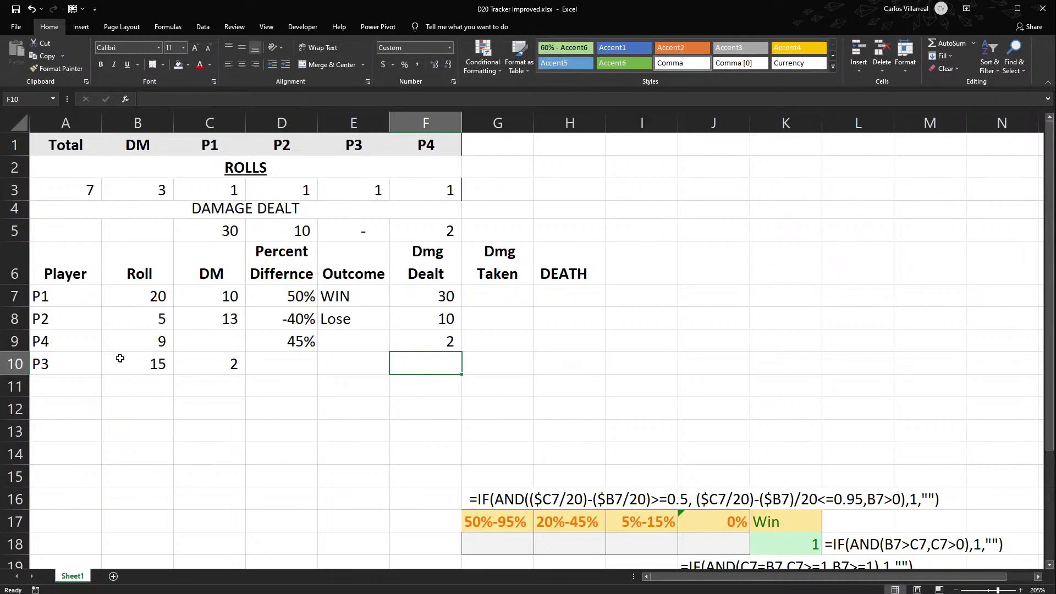
{"action": "type", "text": "70"}
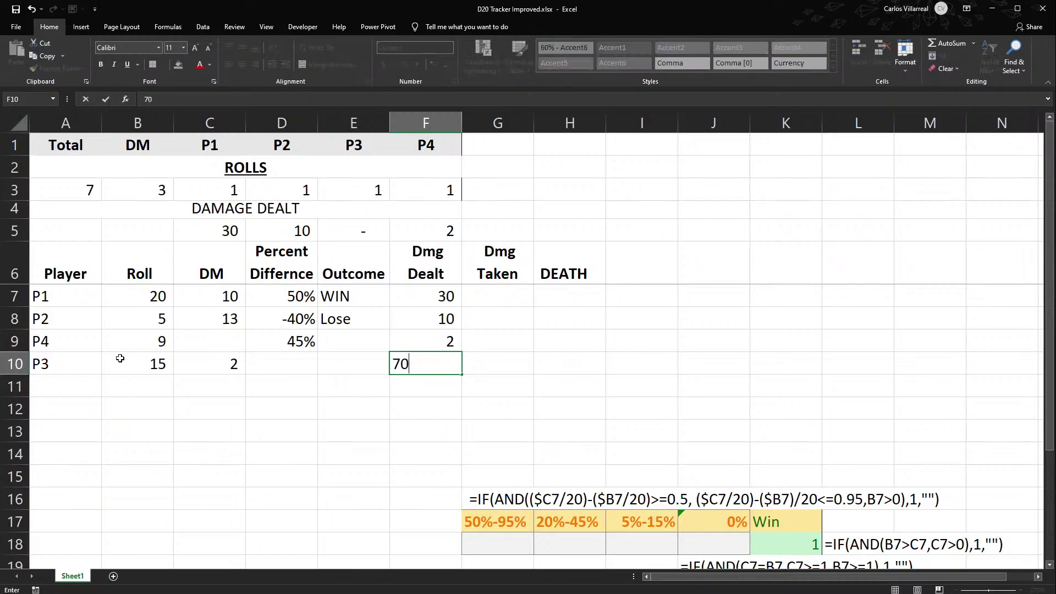
{"action": "key", "text": "Right"}
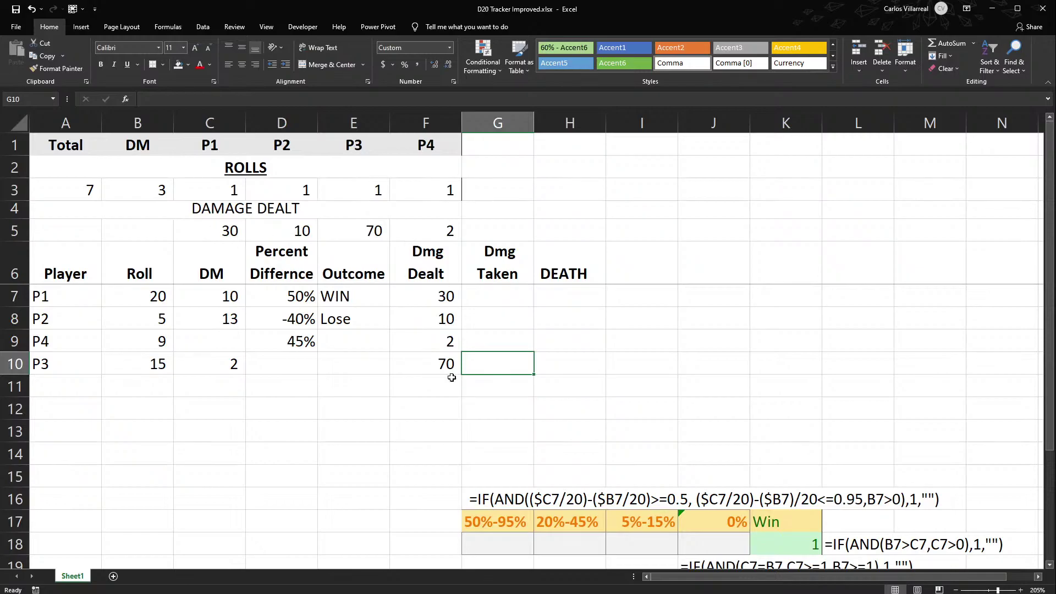
Change the player in A10 to P1 and check the damage dealt values in F7:F9.
{"action": "left_click", "coordinate": [77, 361]}
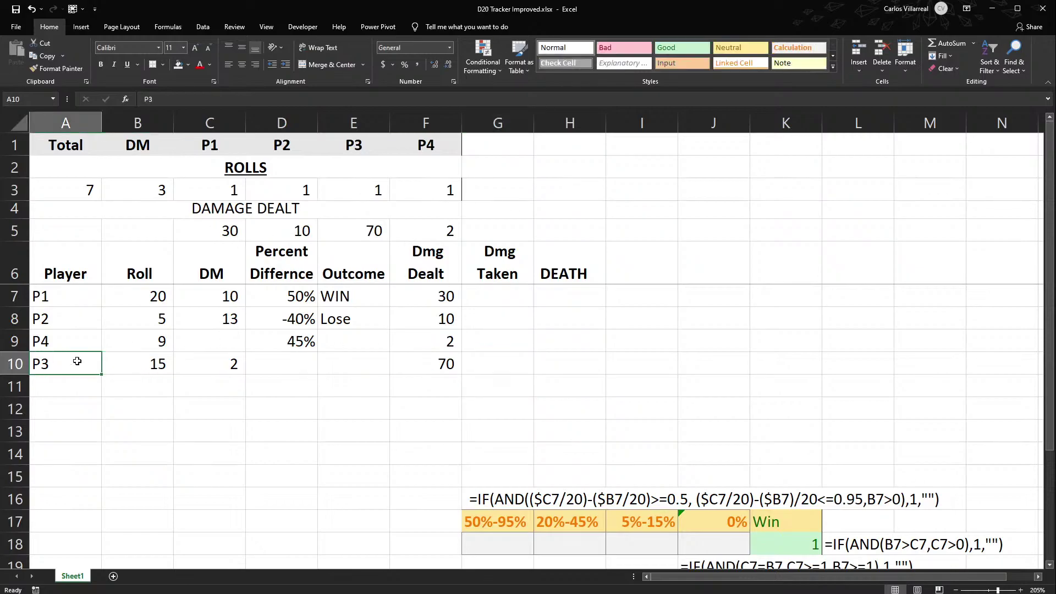
{"action": "type", "text": "PQ"}
{"action": "key", "text": "BackSpace"}
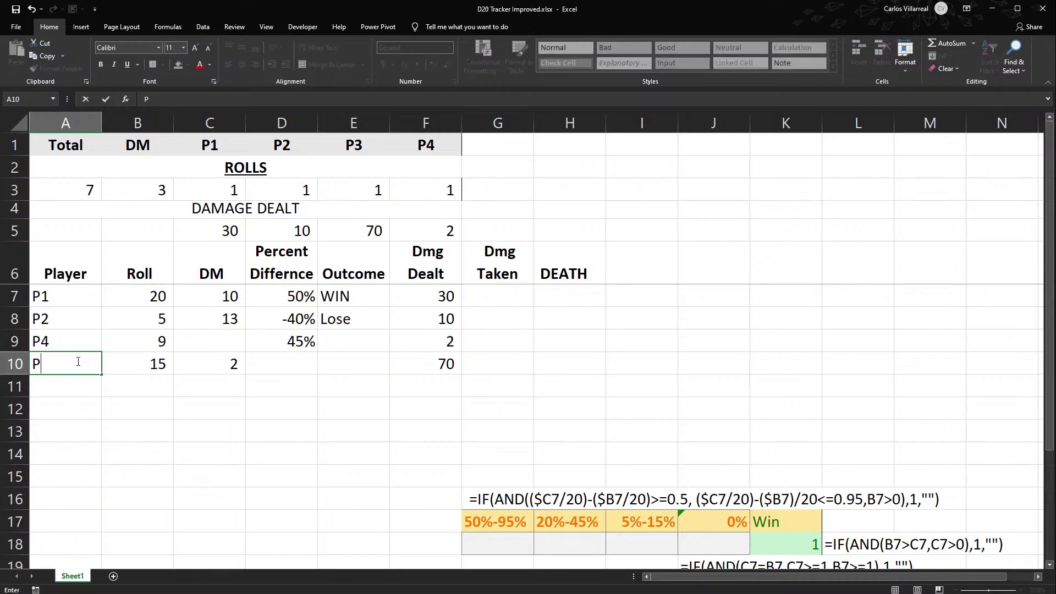
{"action": "type", "text": "!"}
{"action": "key", "text": "BackSpace"}
{"action": "type", "text": "1"}
{"action": "key", "text": "Return"}
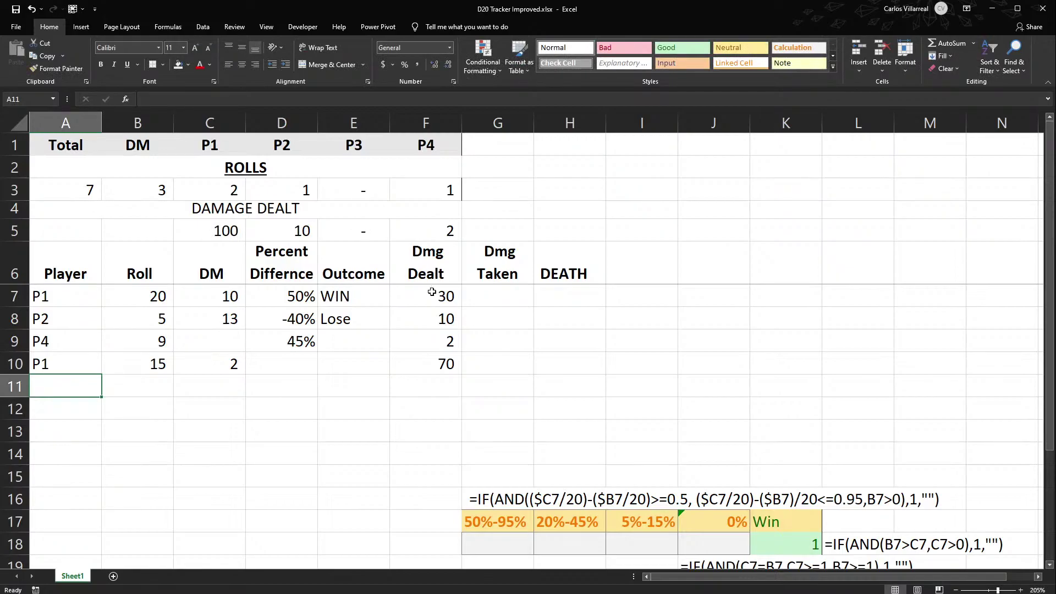
{"action": "left_click_drag", "start_coordinate": [432, 291], "coordinate": [429, 332]}
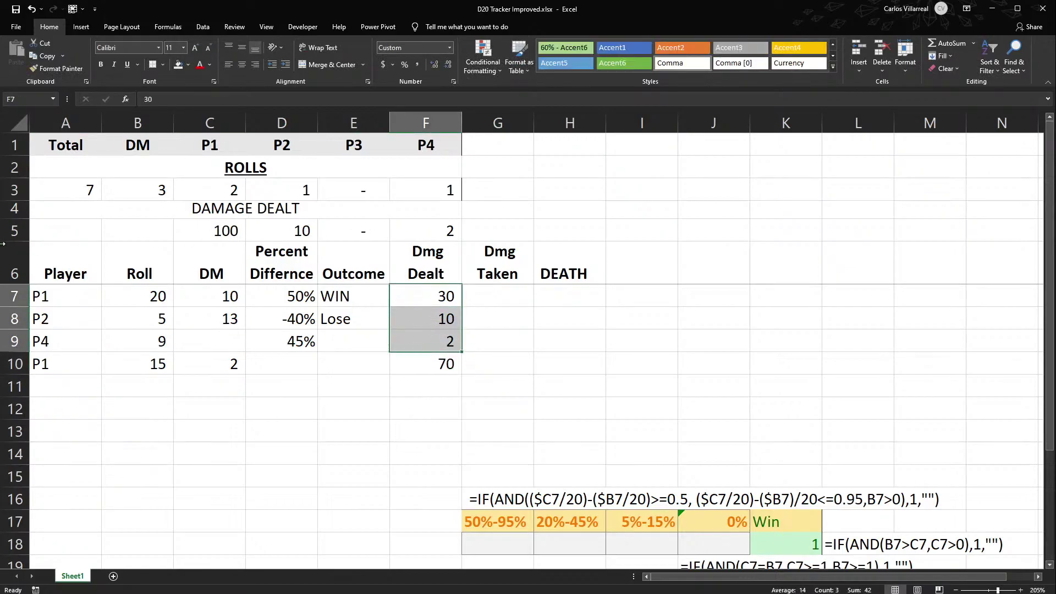
Insert two blank rows above the Player/Roll header row.
{"action": "left_click", "coordinate": [2, 252]}
{"action": "key", "text": "ctrl+shift+plus"}
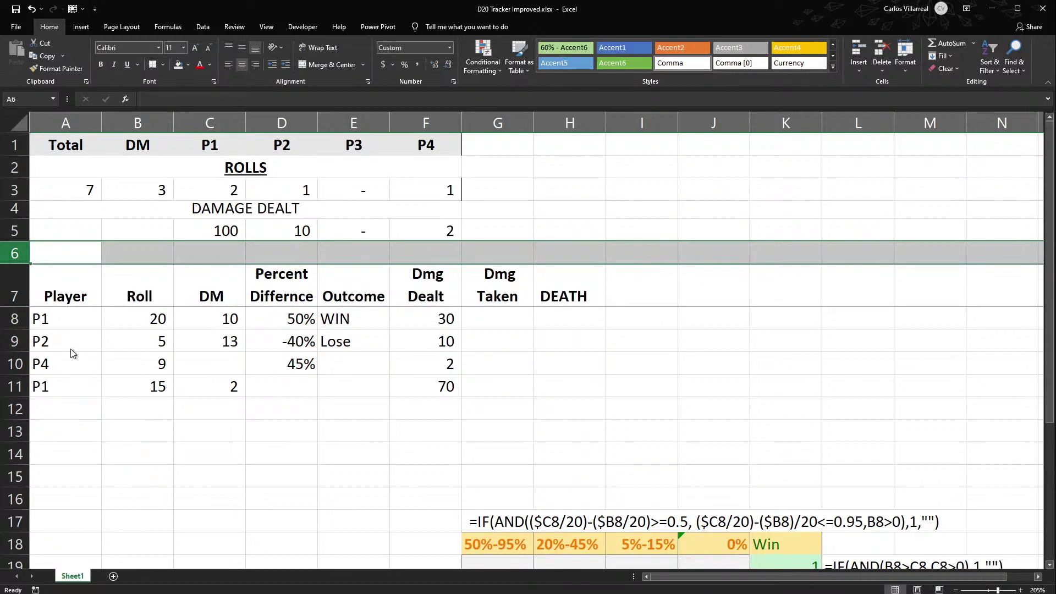
{"action": "key", "text": "ctrl+shift+plus"}
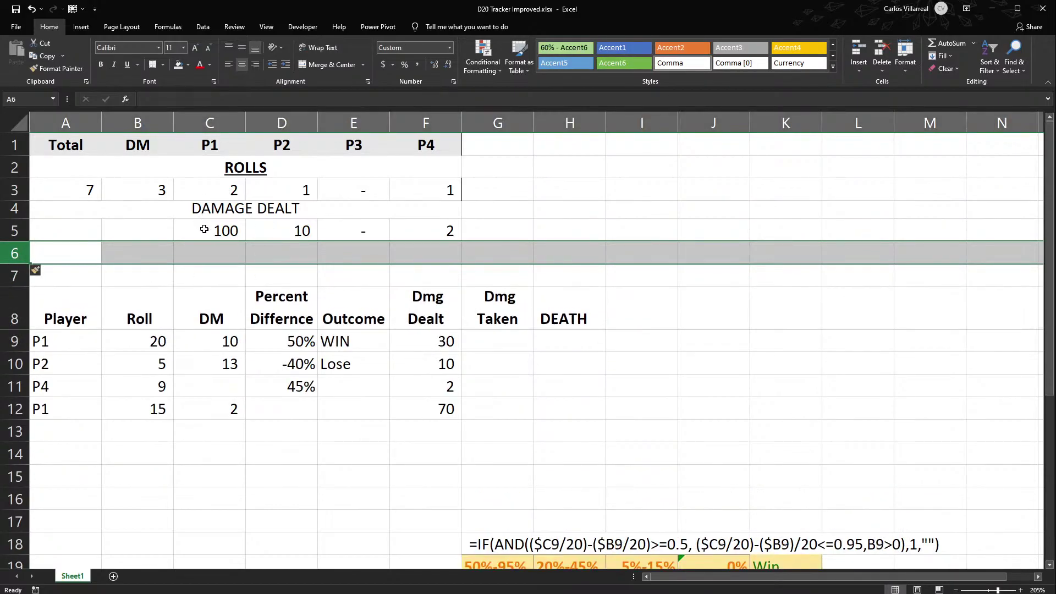
Copy the damage formula from C5 to C7 and change its sum range to $G$9:$G$10002 for damage taken.
{"action": "left_click", "coordinate": [204, 229]}
{"action": "key", "text": "ctrl+c"}
{"action": "left_click", "coordinate": [216, 268]}
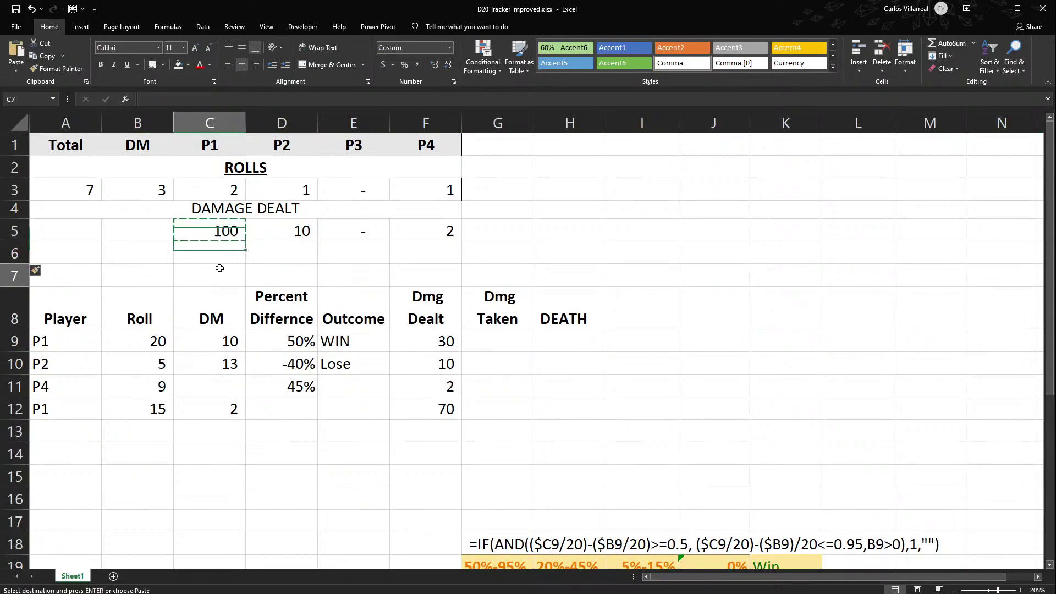
{"action": "key", "text": "ctrl+v"}
{"action": "double_click", "coordinate": [219, 272]}
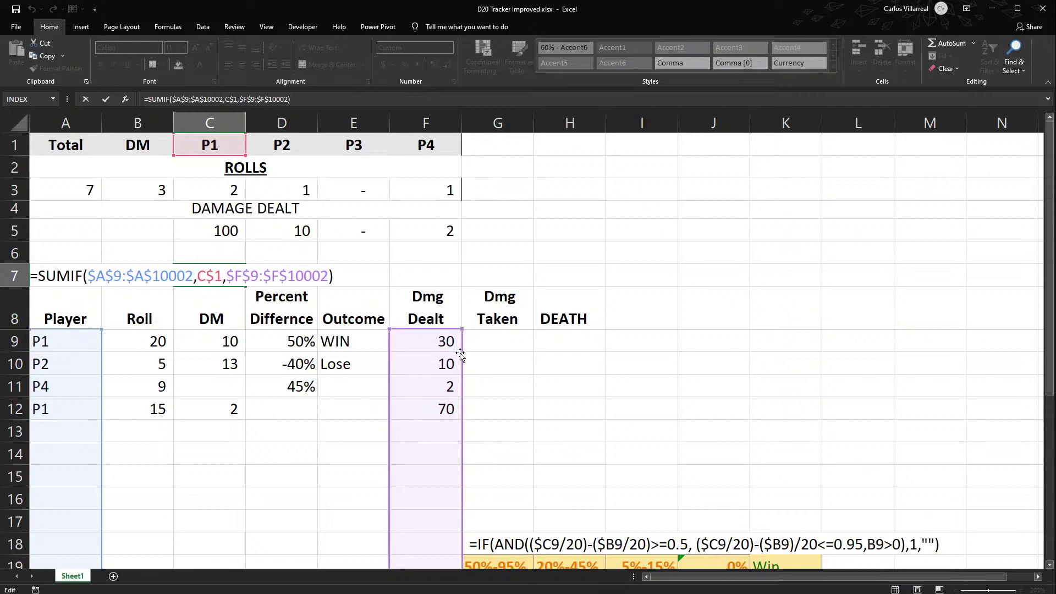
{"action": "left_click_drag", "start_coordinate": [461, 356], "coordinate": [503, 352]}
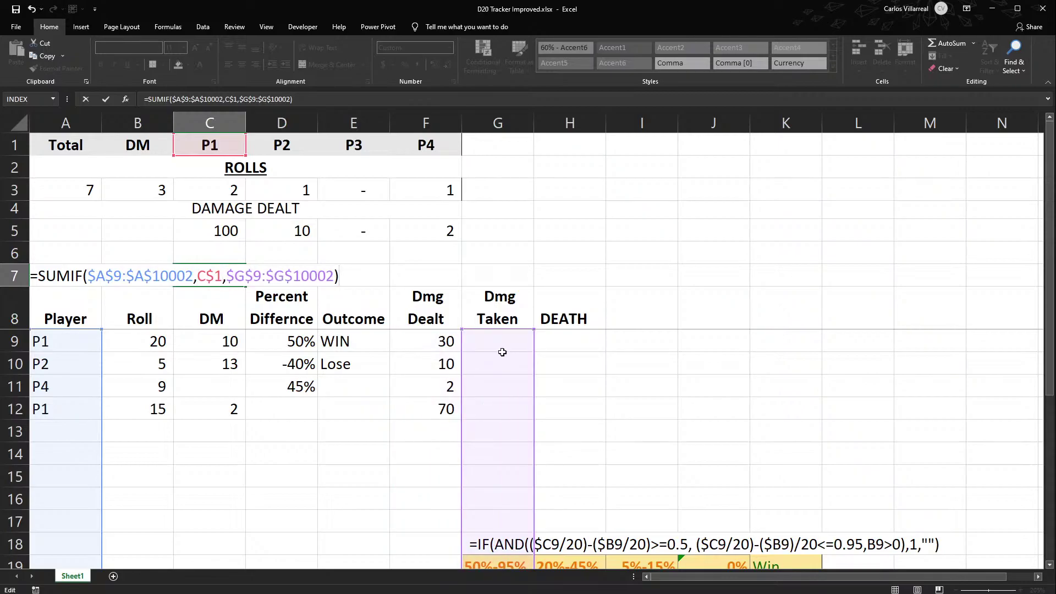
{"action": "left_click", "coordinate": [260, 275]}
{"action": "key", "text": "Return"}
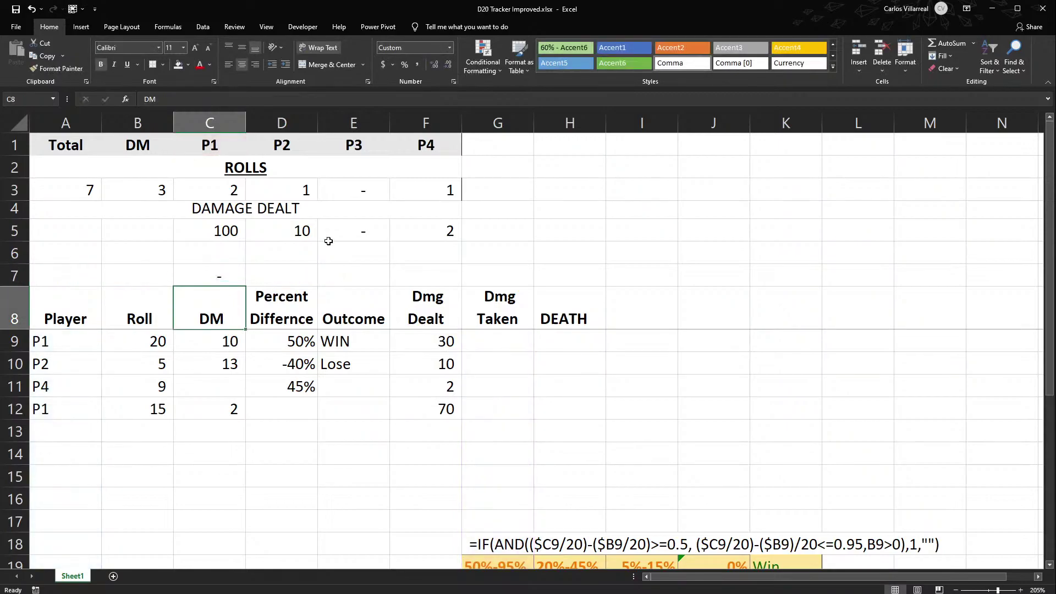
Fill the C7 damage-taken formula across to F7 and check the references in F7.
{"action": "left_click", "coordinate": [217, 276]}
{"action": "left_click_drag", "start_coordinate": [244, 286], "coordinate": [440, 276]}
{"action": "left_click", "coordinate": [440, 277]}
{"action": "double_click", "coordinate": [440, 277]}
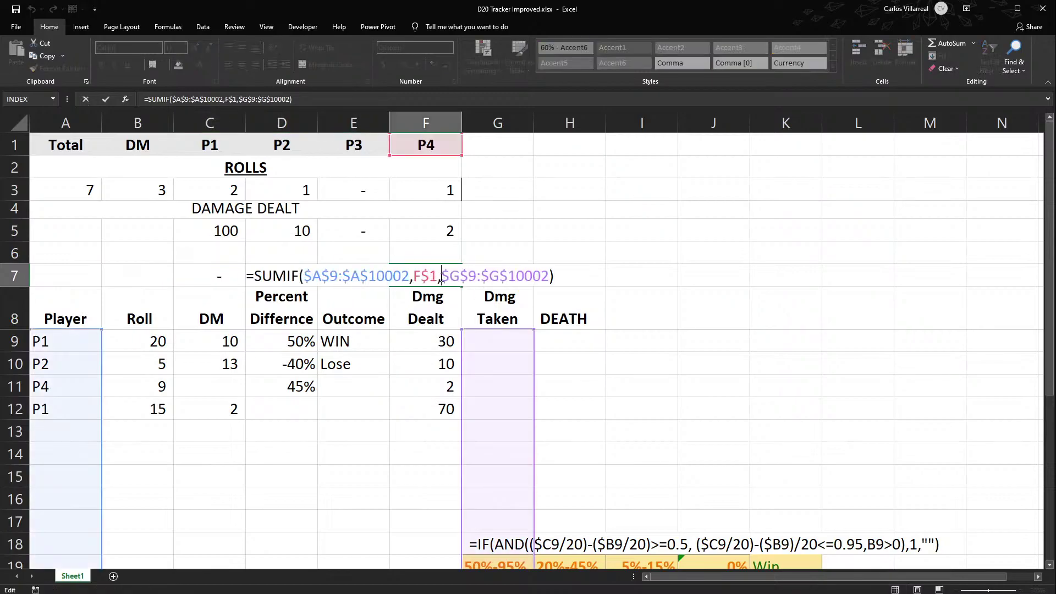
{"action": "key", "text": "Escape"}
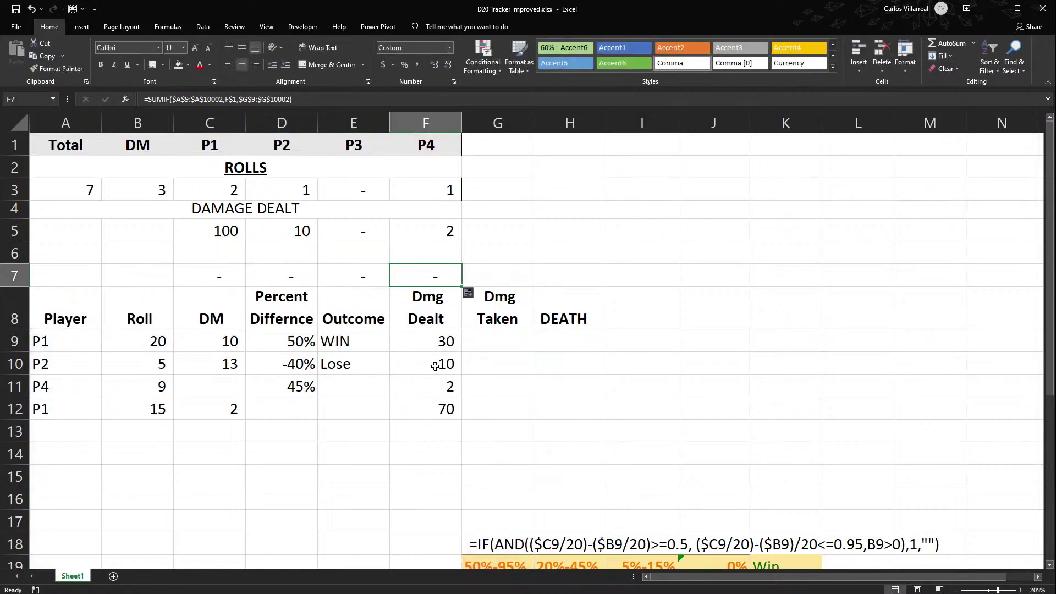
Enter damage taken values 5, 30, 1 and 5 in G9:G12.
{"action": "left_click", "coordinate": [497, 344]}
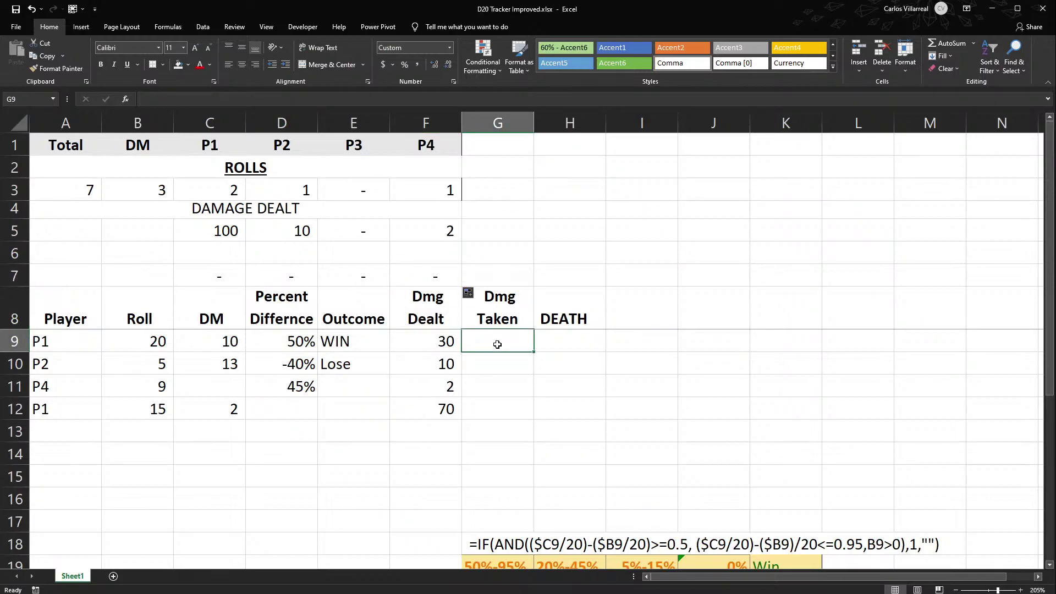
{"action": "type", "text": "5"}
{"action": "key", "text": "Return"}
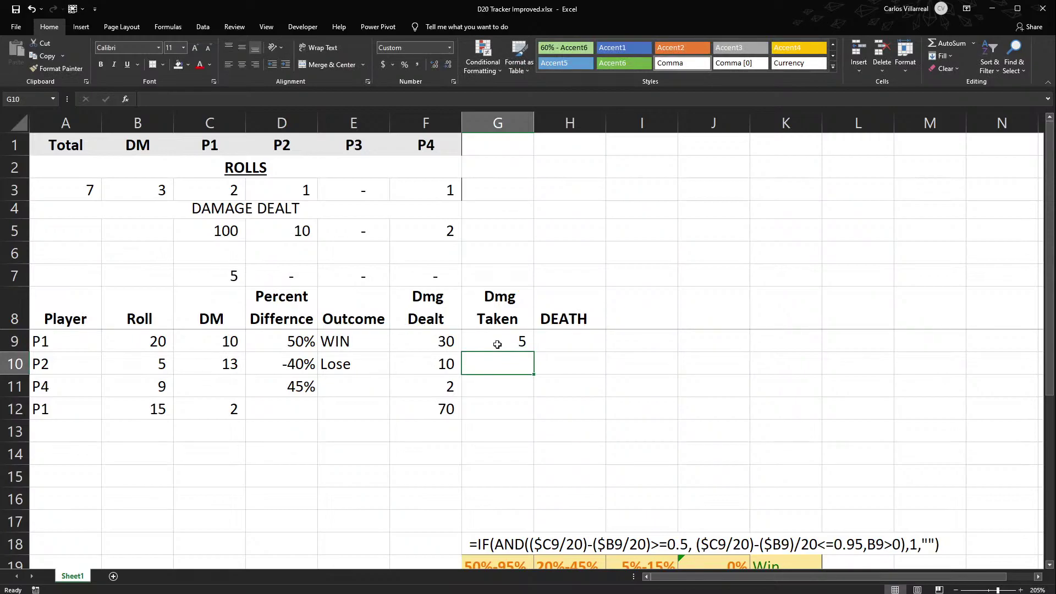
{"action": "type", "text": "30"}
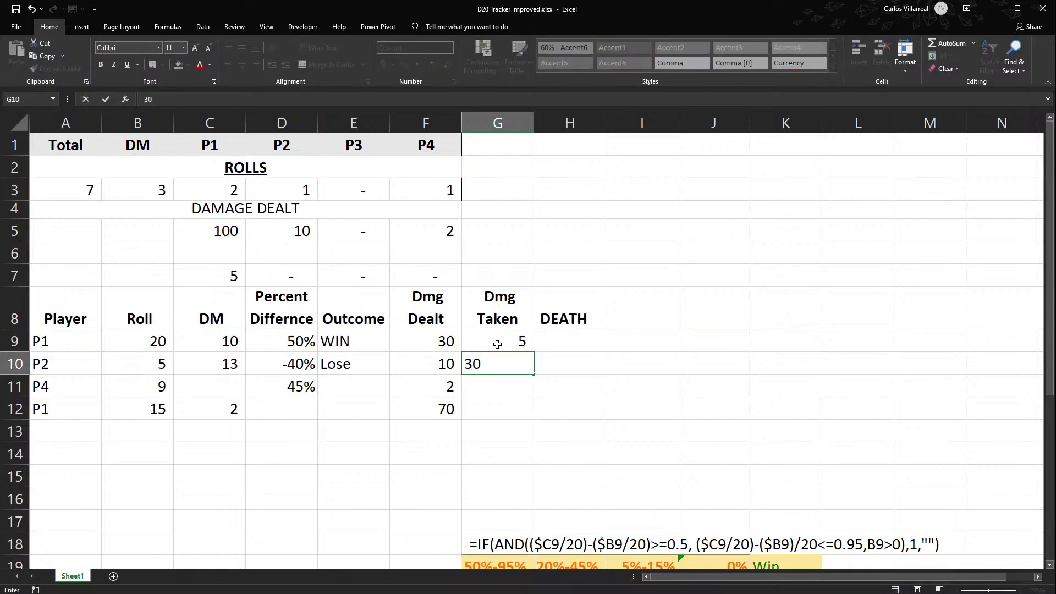
{"action": "key", "text": "ctrl+Return"}
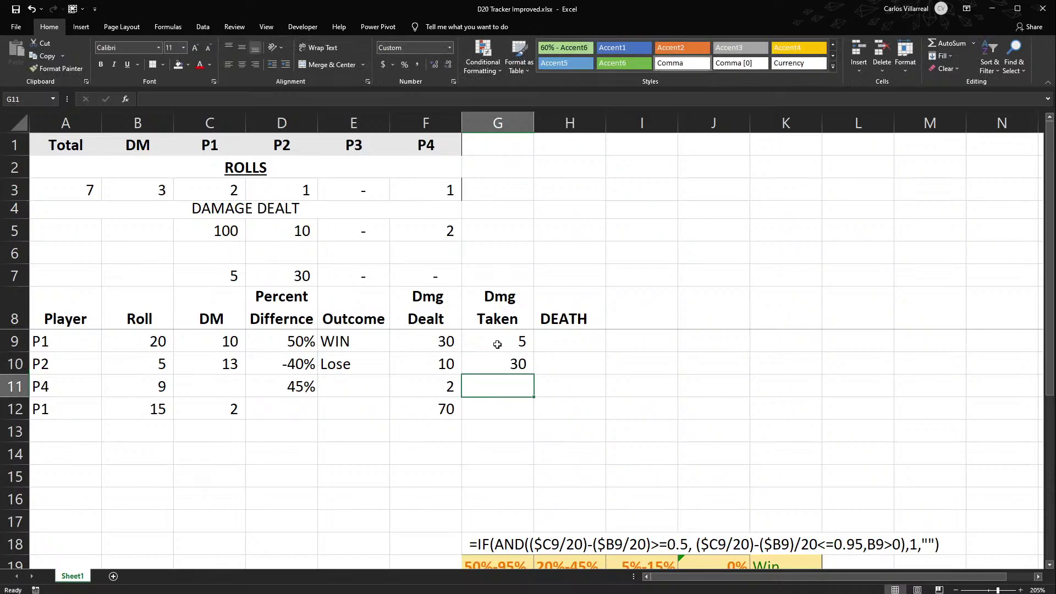
{"action": "type", "text": "1"}
{"action": "key", "text": "Return"}
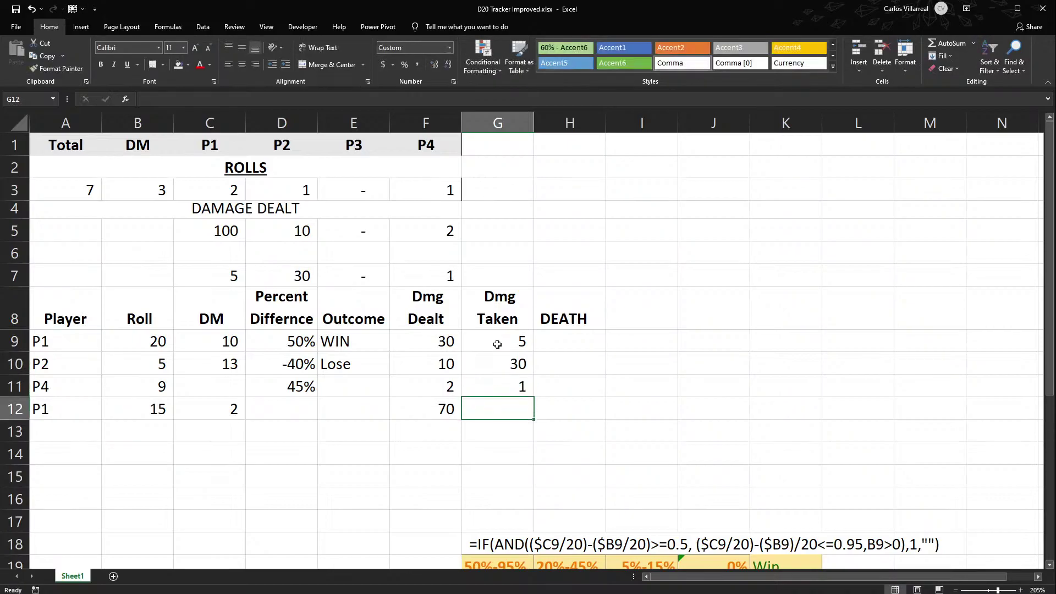
{"action": "type", "text": "5"}
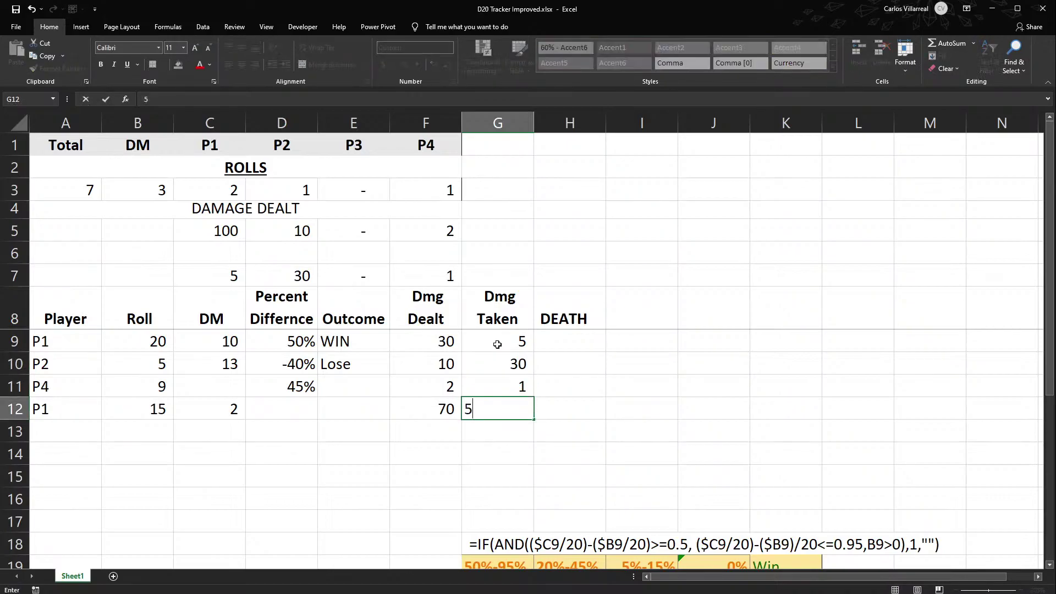
{"action": "key", "text": "Return"}
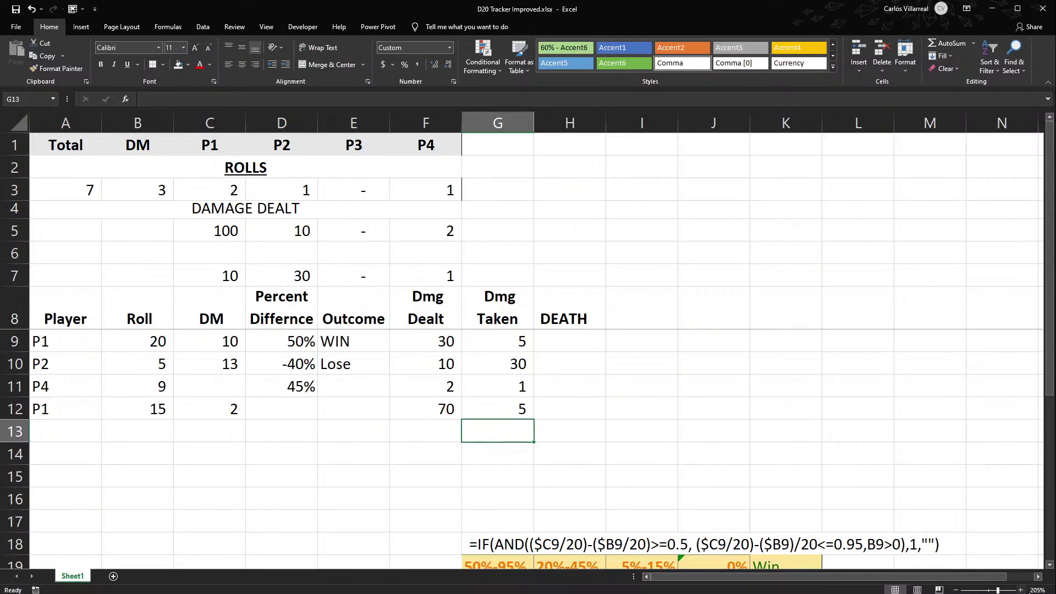
{"action": "scroll", "coordinate": [699, 392], "scroll_direction": "down", "scroll_amount": 6, "text": "ctrl"}
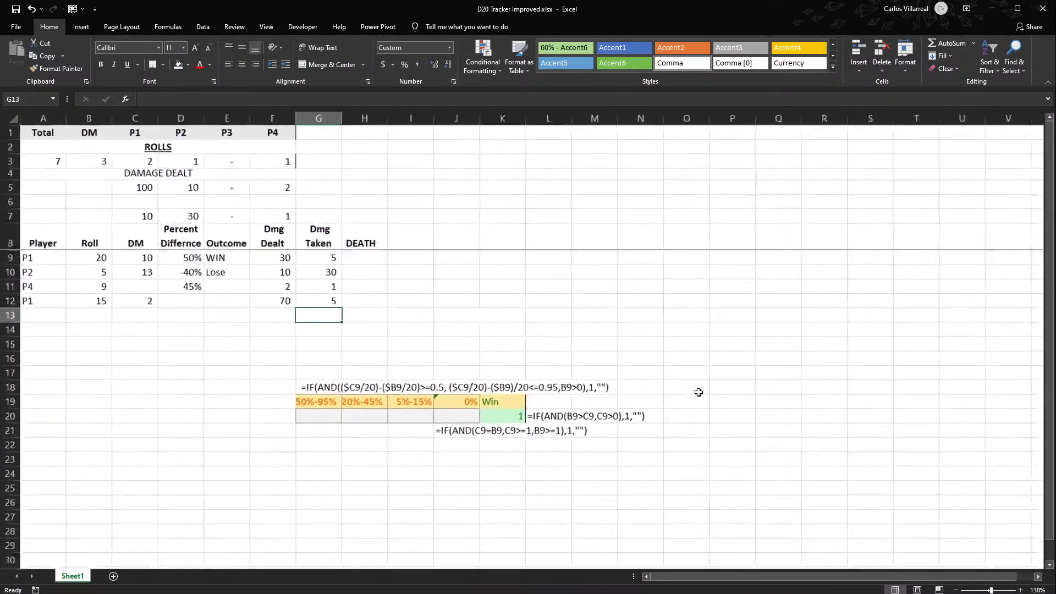
{"action": "scroll", "coordinate": [698, 392], "scroll_direction": "down", "scroll_amount": 1, "text": "ctrl"}
{"action": "scroll", "coordinate": [698, 392], "scroll_direction": "down", "scroll_amount": 5}
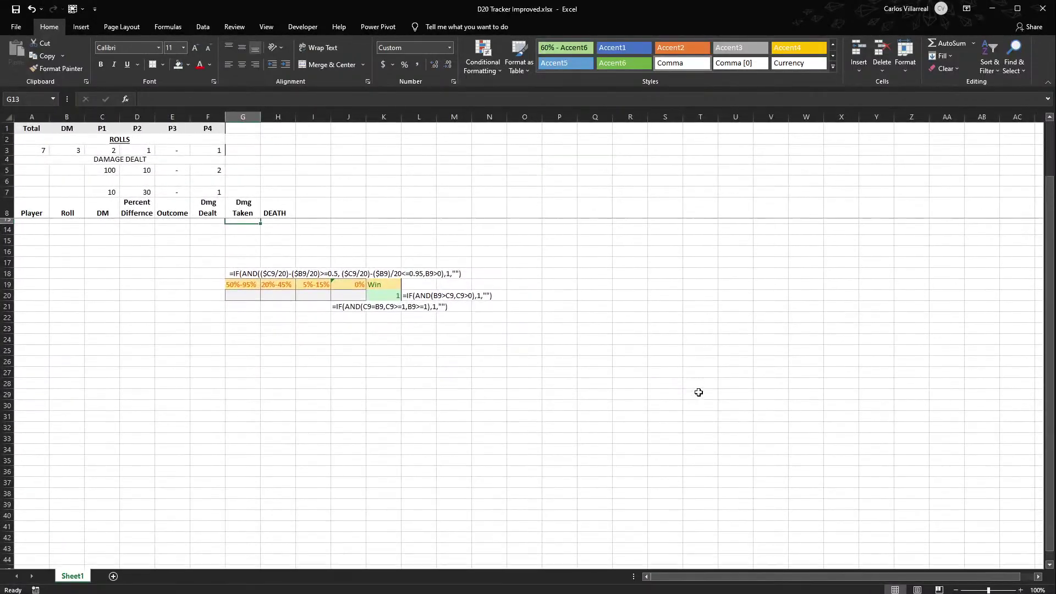
{"action": "scroll", "coordinate": [699, 392], "scroll_direction": "up", "scroll_amount": 5}
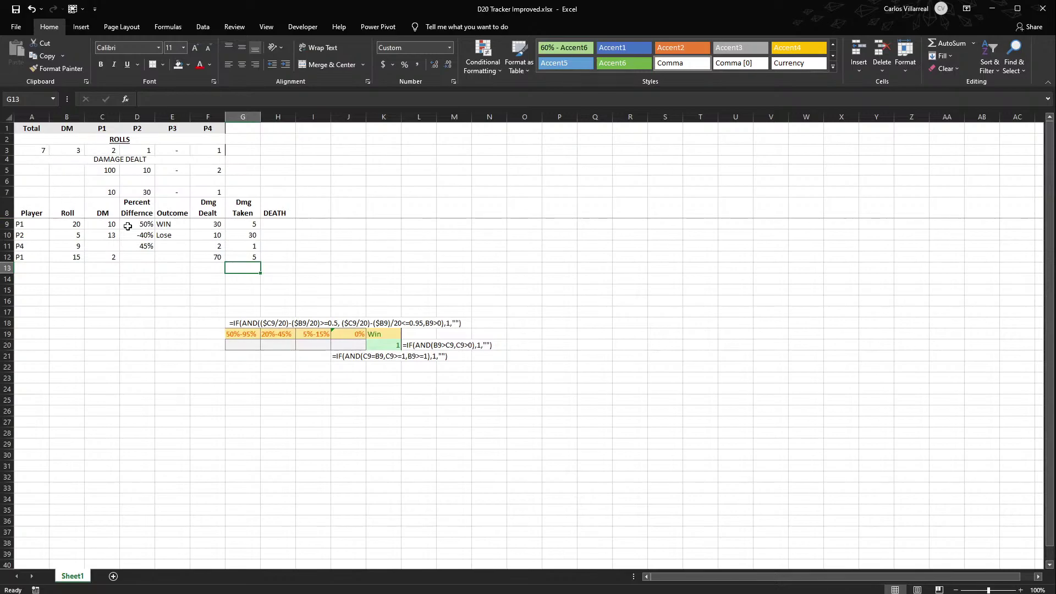
{"action": "scroll", "coordinate": [135, 332], "scroll_direction": "up", "scroll_amount": 7, "text": "ctrl"}
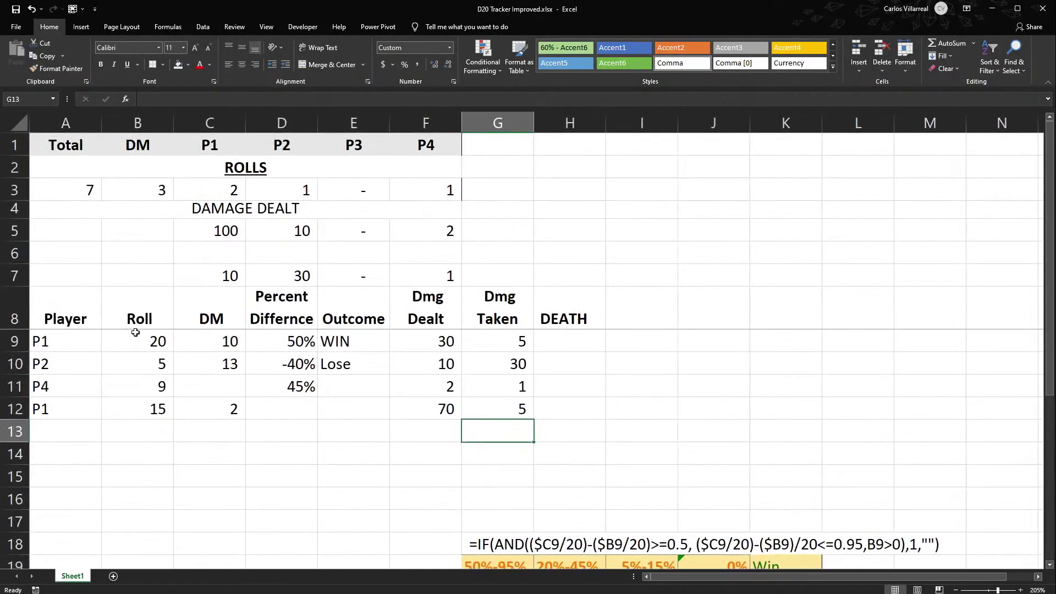
Make the DAMAGE DEALT heading bold and underlined, and increase the height of row 4 to fit it.
{"action": "left_click", "coordinate": [205, 209]}
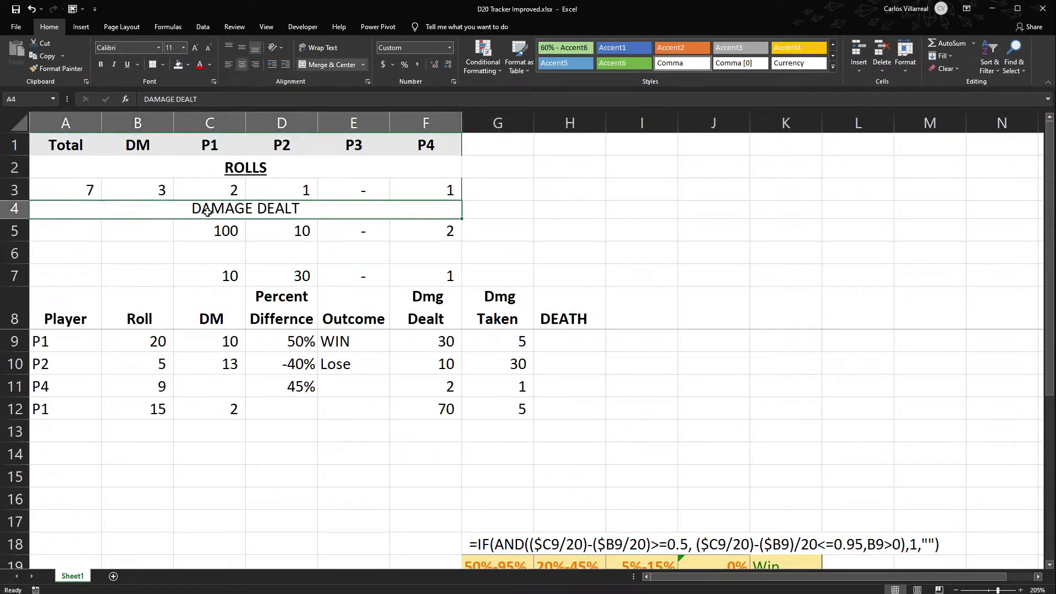
{"action": "key", "text": "ctrl+b"}
{"action": "key", "text": "ctrl+u"}
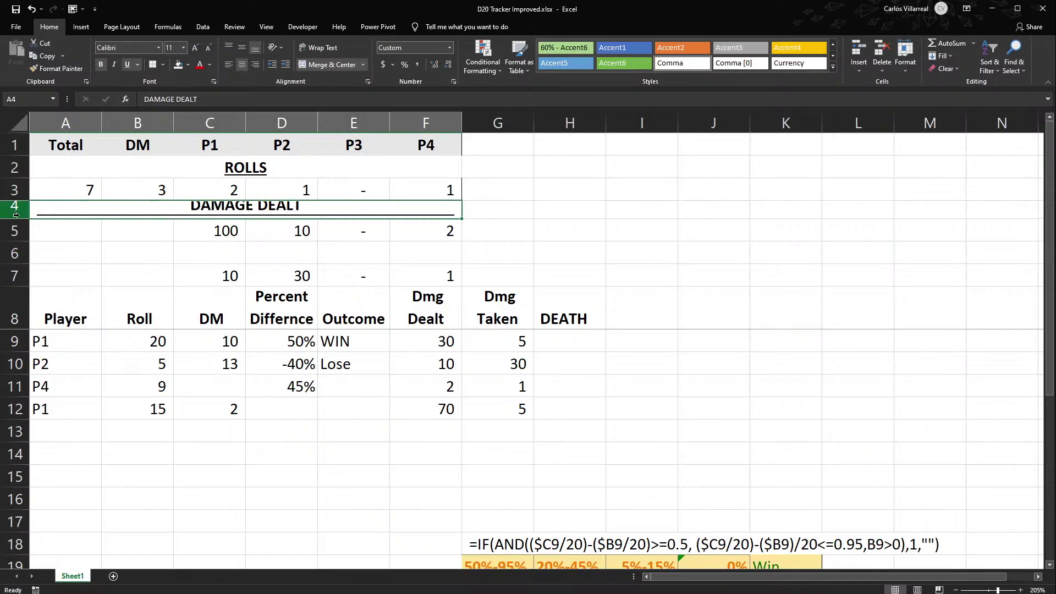
{"action": "left_click_drag", "start_coordinate": [15, 219], "coordinate": [15, 226]}
{"action": "left_click", "coordinate": [352, 258]}
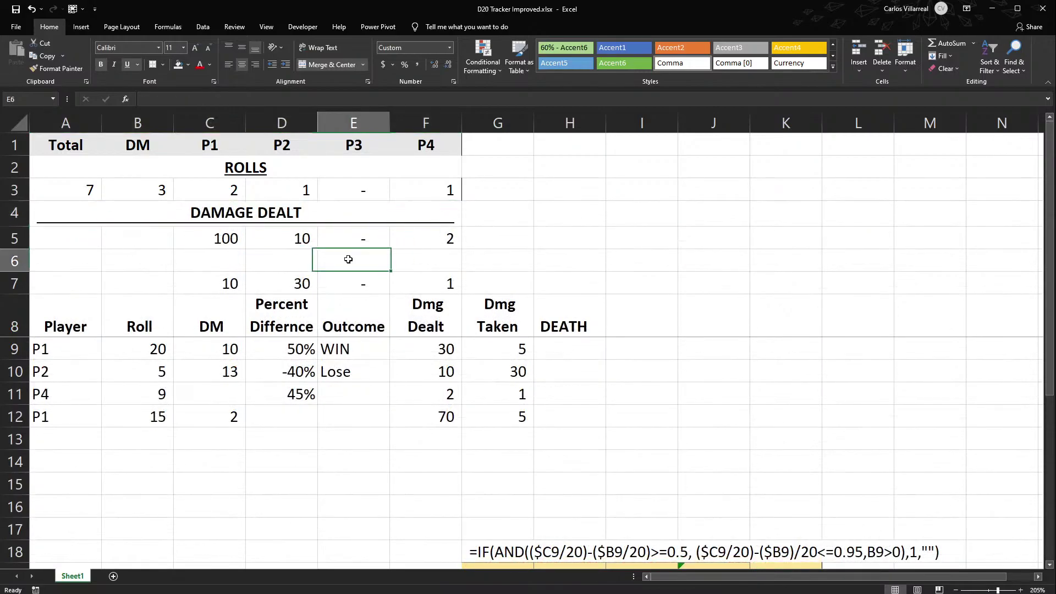
{"action": "left_click", "coordinate": [327, 217]}
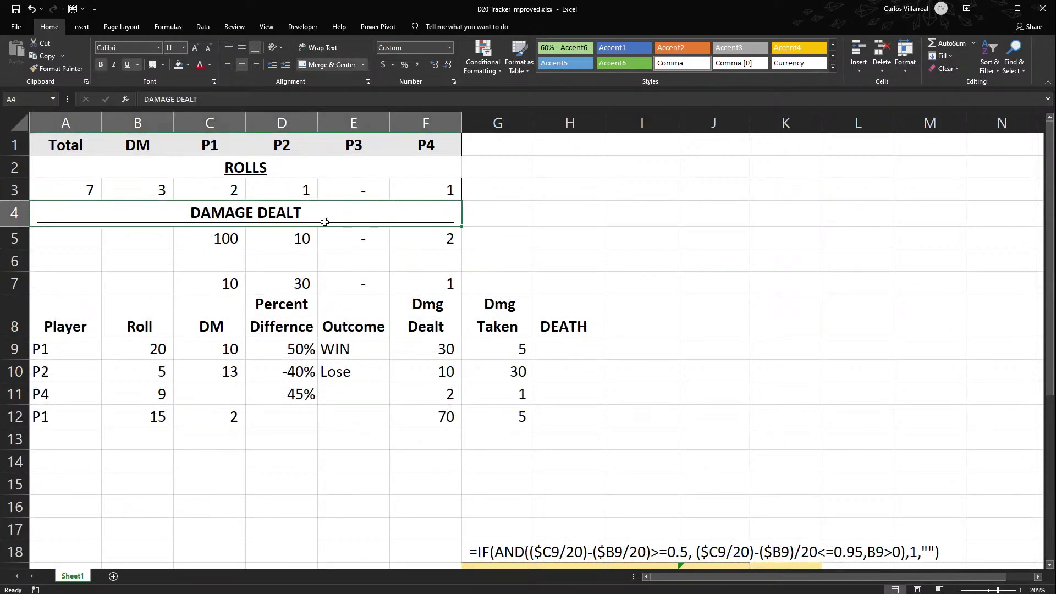
{"action": "double_click", "coordinate": [326, 215]}
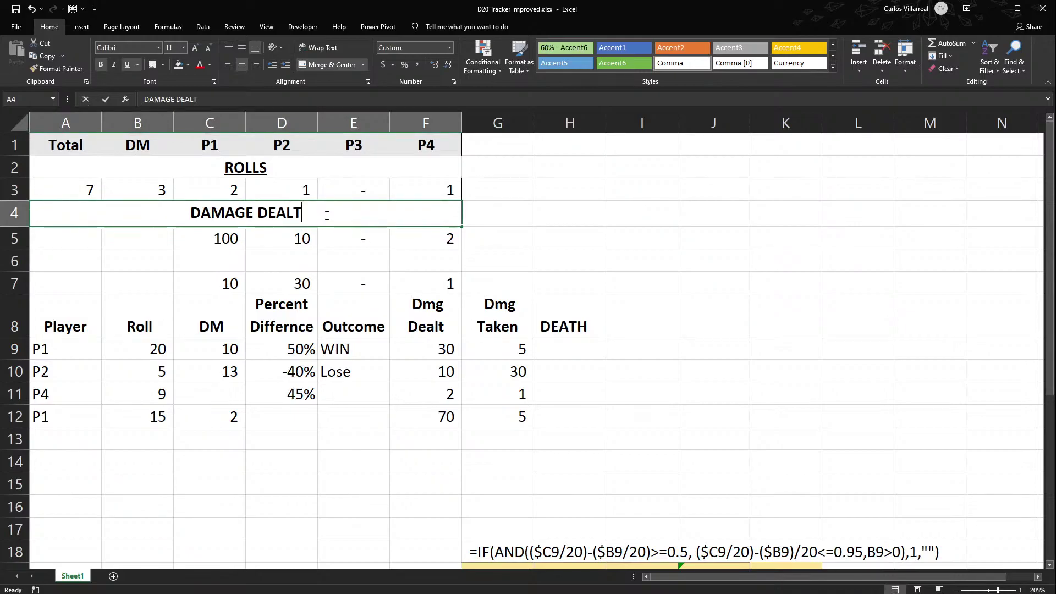
{"action": "left_click", "coordinate": [431, 257]}
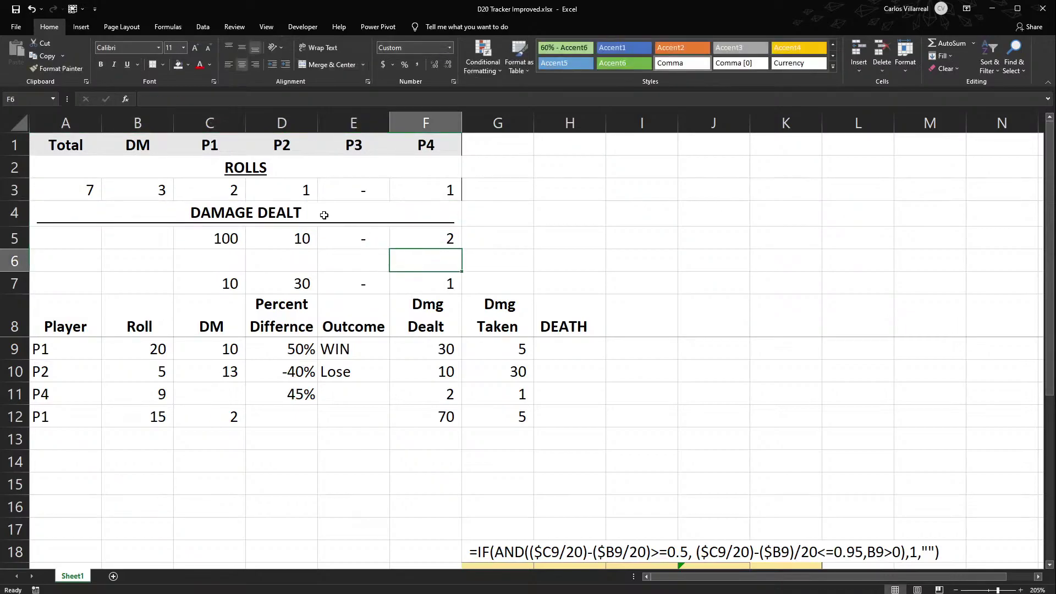
{"action": "left_click", "coordinate": [255, 166]}
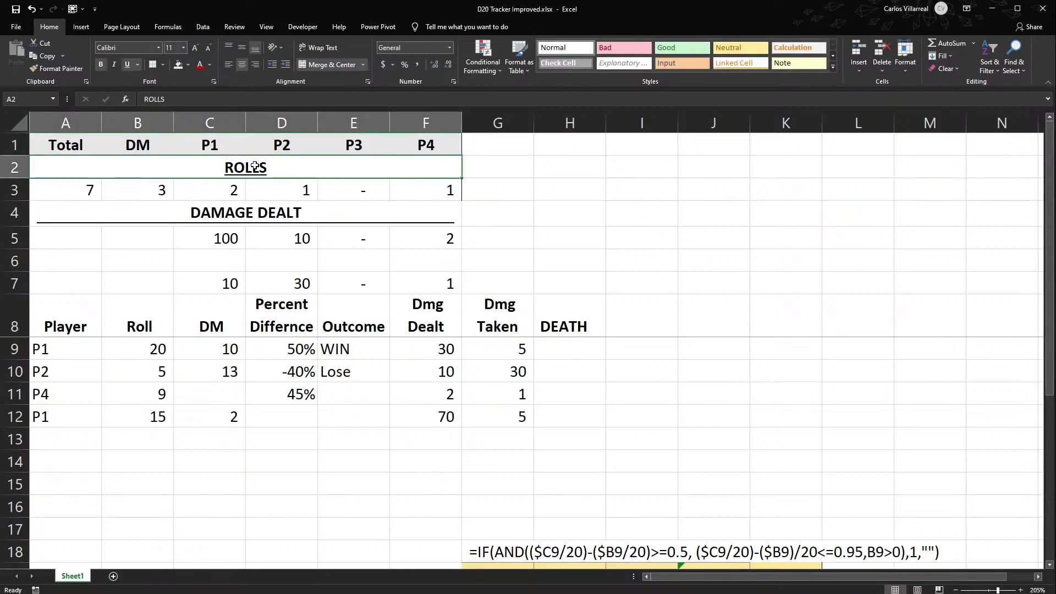
{"action": "left_click", "coordinate": [292, 200]}
{"action": "left_click", "coordinate": [302, 227]}
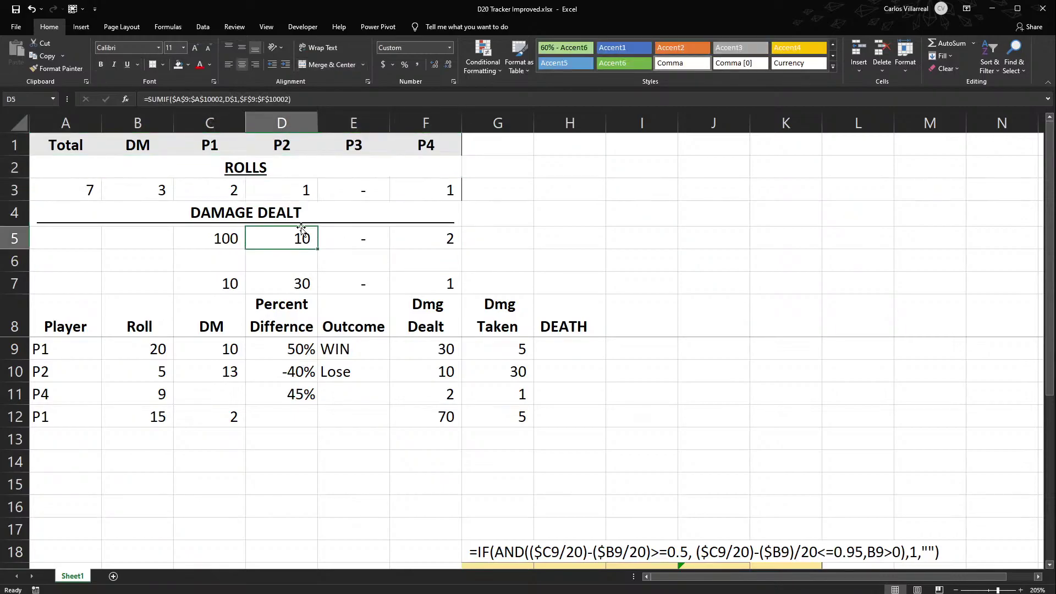
Try to change the underline on only the DAMAGE DEALT text inside its merged cell.
{"action": "double_click", "coordinate": [287, 210]}
{"action": "left_click_drag", "start_coordinate": [319, 206], "coordinate": [135, 192]}
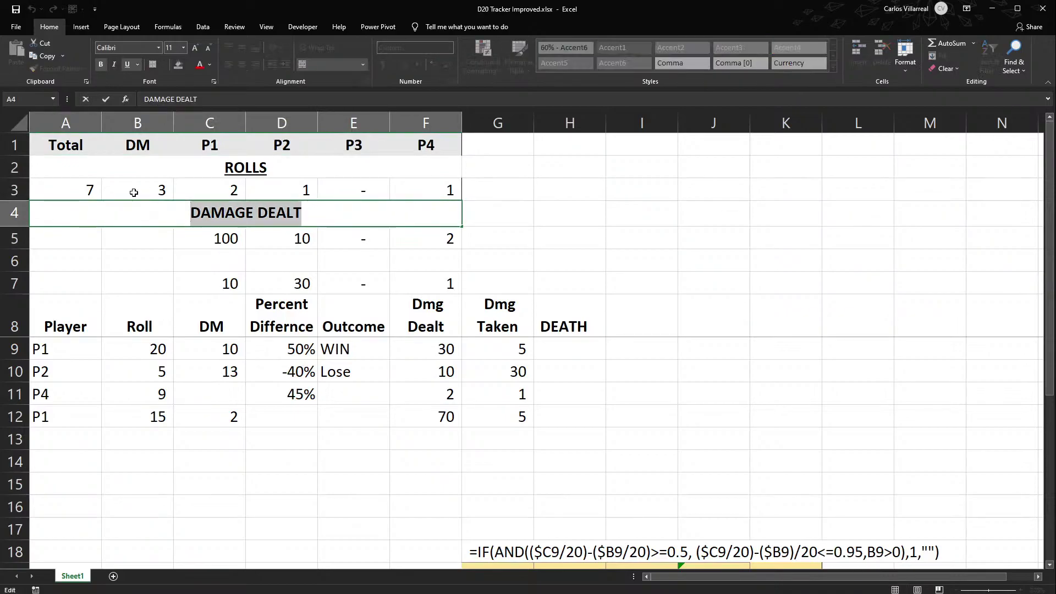
{"action": "key", "text": "ctrl+u"}
{"action": "key", "text": "ctrl+u"}
{"action": "key", "text": "Return"}
Remove the underline from the DAMAGE DEALT and ROLLS headings and put a border around both merged heading cells.
{"action": "left_click", "coordinate": [155, 208]}
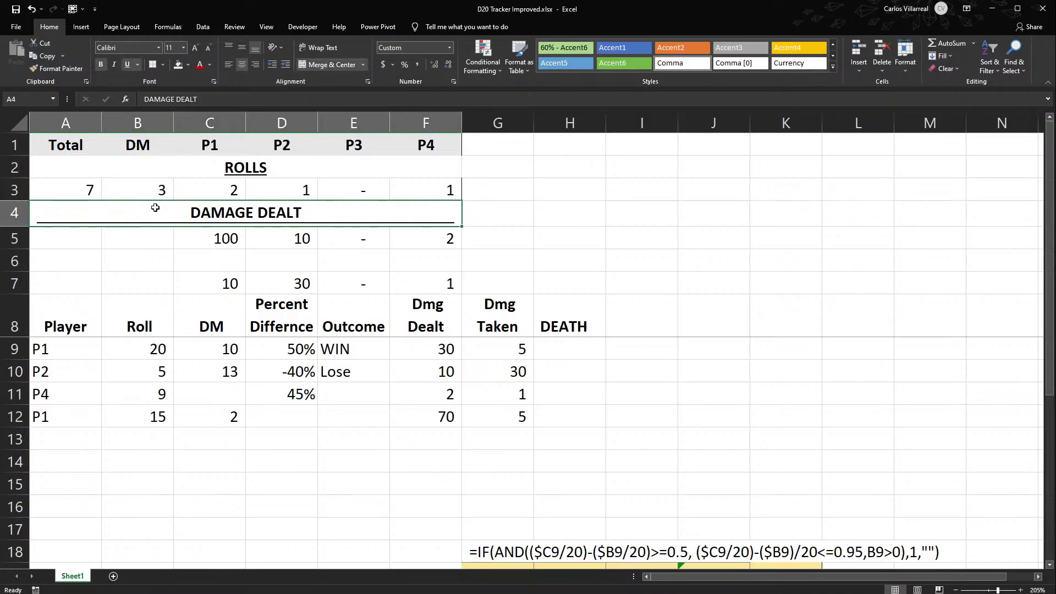
{"action": "key", "text": "ctrl+u"}
{"action": "left_click", "coordinate": [165, 186]}
{"action": "left_click", "coordinate": [170, 163]}
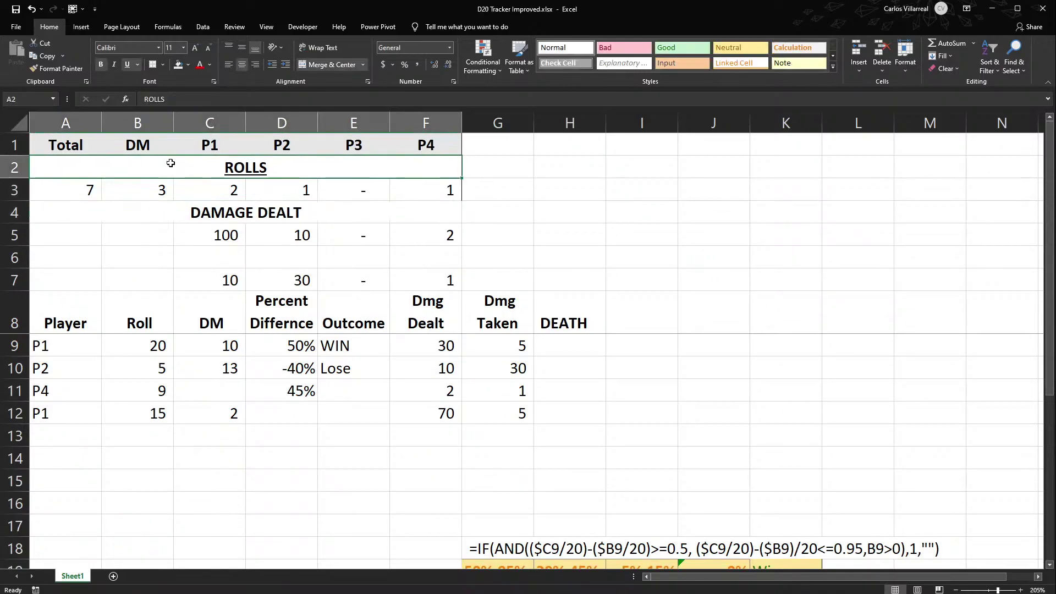
{"action": "key", "text": "ctrl+u"}
{"action": "left_click", "coordinate": [211, 211], "text": "ctrl"}
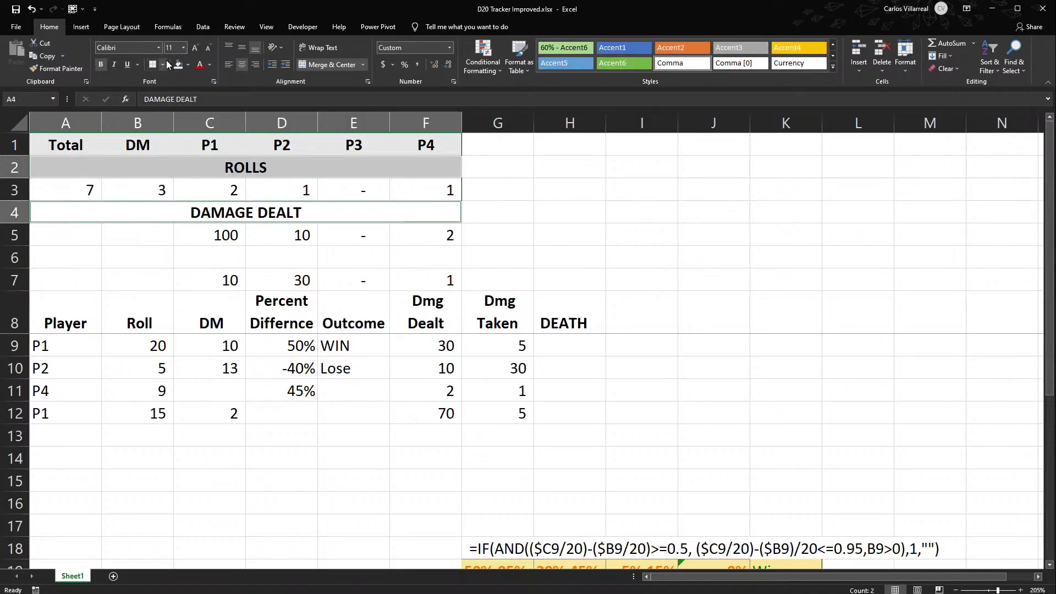
{"action": "left_click", "coordinate": [282, 257]}
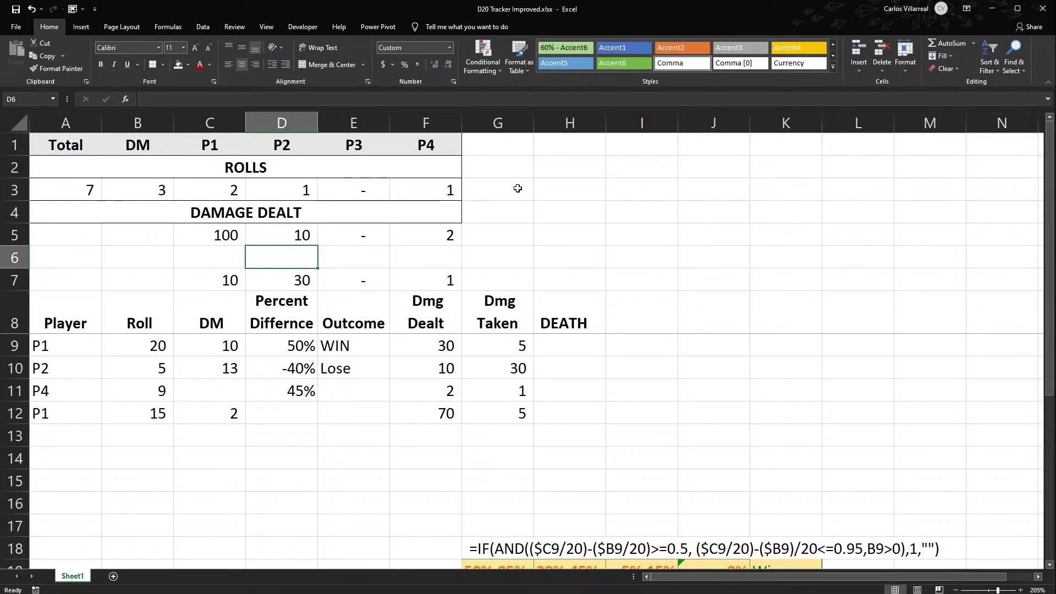
Total the damage dealt in A5 with =SUM(C5:F5).
{"action": "left_click_drag", "start_coordinate": [82, 188], "coordinate": [363, 198]}
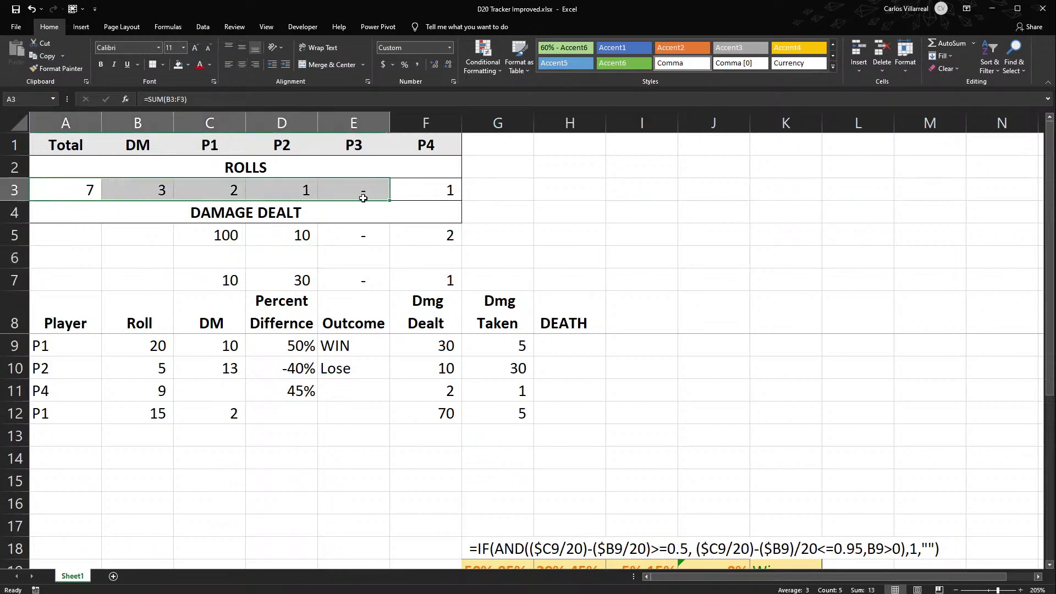
{"action": "left_click", "coordinate": [65, 233]}
{"action": "key", "text": "alt+equal"}
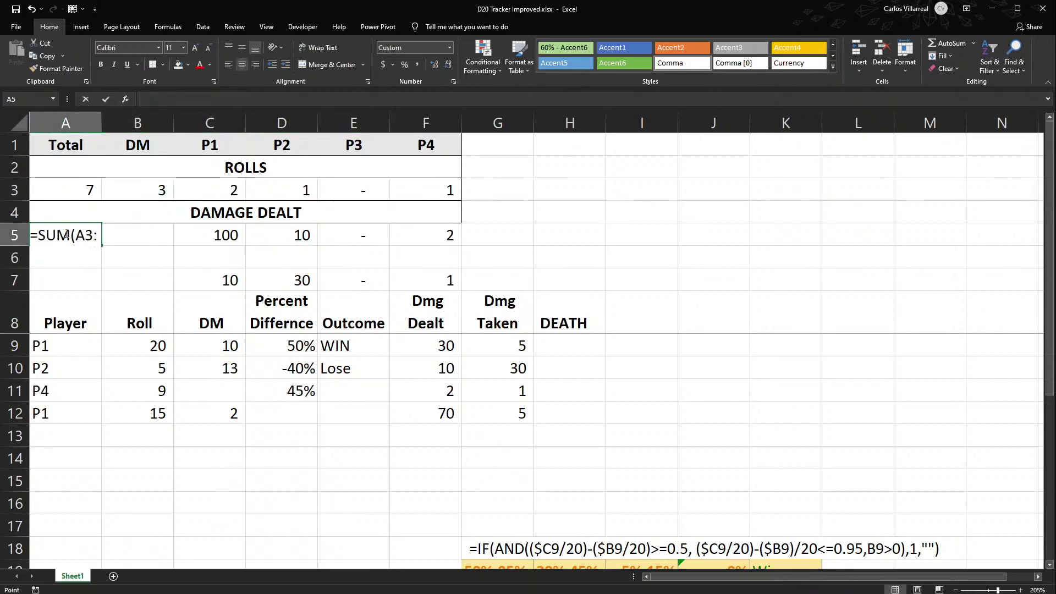
{"action": "left_click_drag", "start_coordinate": [431, 233], "coordinate": [241, 232]}
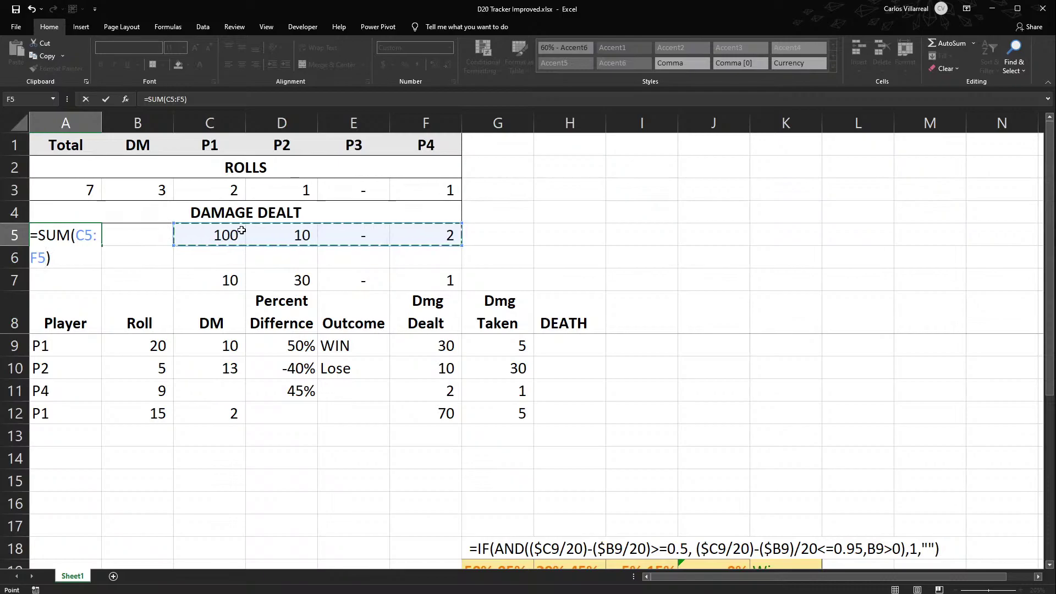
{"action": "key", "text": "Return"}
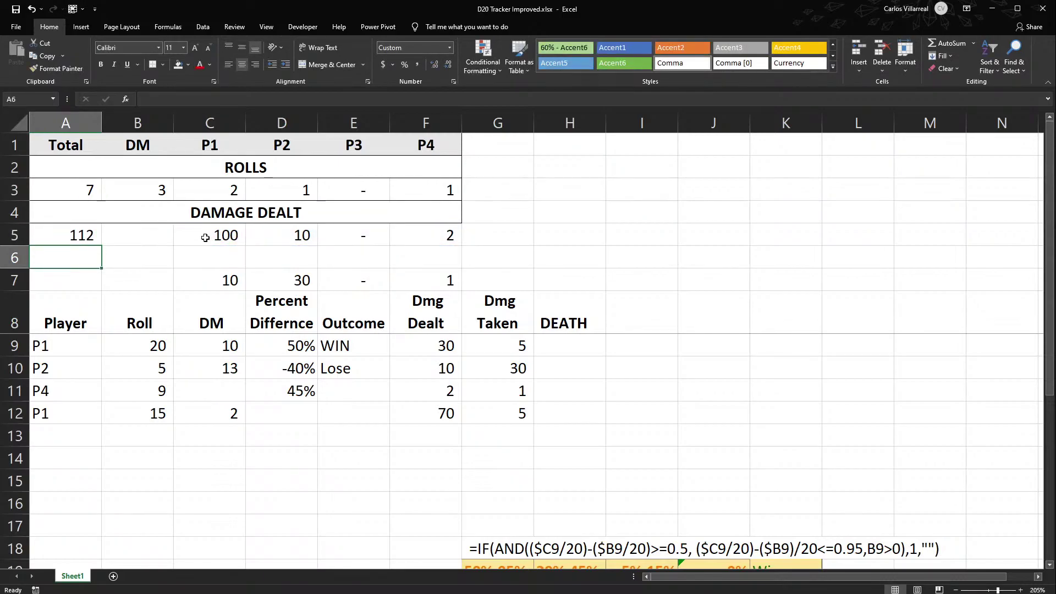
Enter N/A as the DM's damage dealt in B5 and look over the completed row 5.
{"action": "left_click", "coordinate": [138, 240]}
{"action": "type", "text": "N/A"}
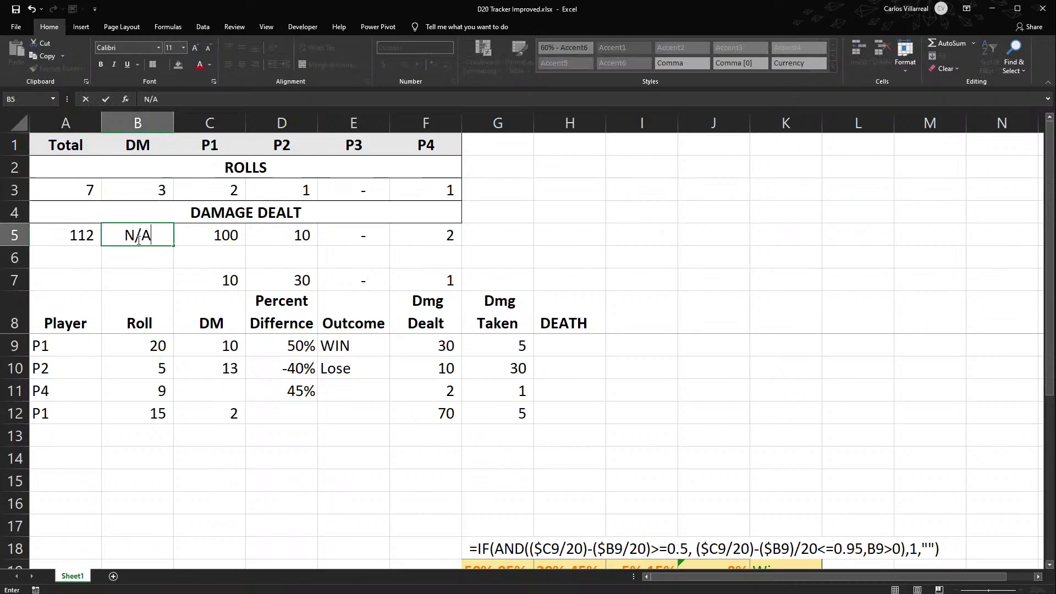
{"action": "key", "text": "Return"}
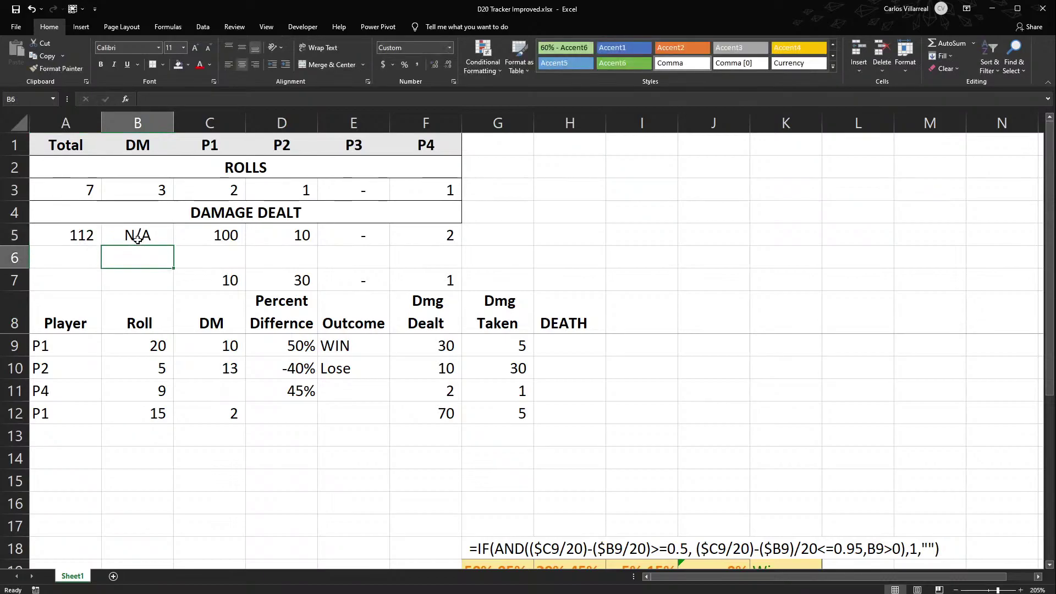
{"action": "left_click_drag", "start_coordinate": [69, 237], "coordinate": [413, 233]}
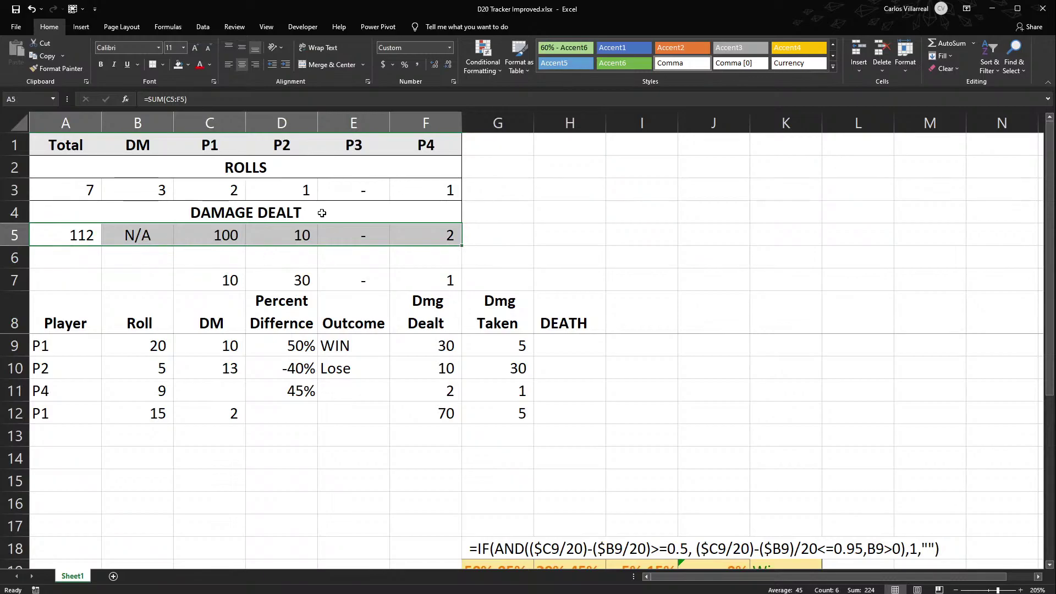
{"action": "scroll", "coordinate": [284, 249], "scroll_direction": "down", "scroll_amount": 2}
{"action": "scroll", "coordinate": [283, 249], "scroll_direction": "up", "scroll_amount": 2}
Enter the heading DAMAGE TAKEN in A6 and merge and center it across A6:F6.
{"action": "left_click", "coordinate": [89, 253]}
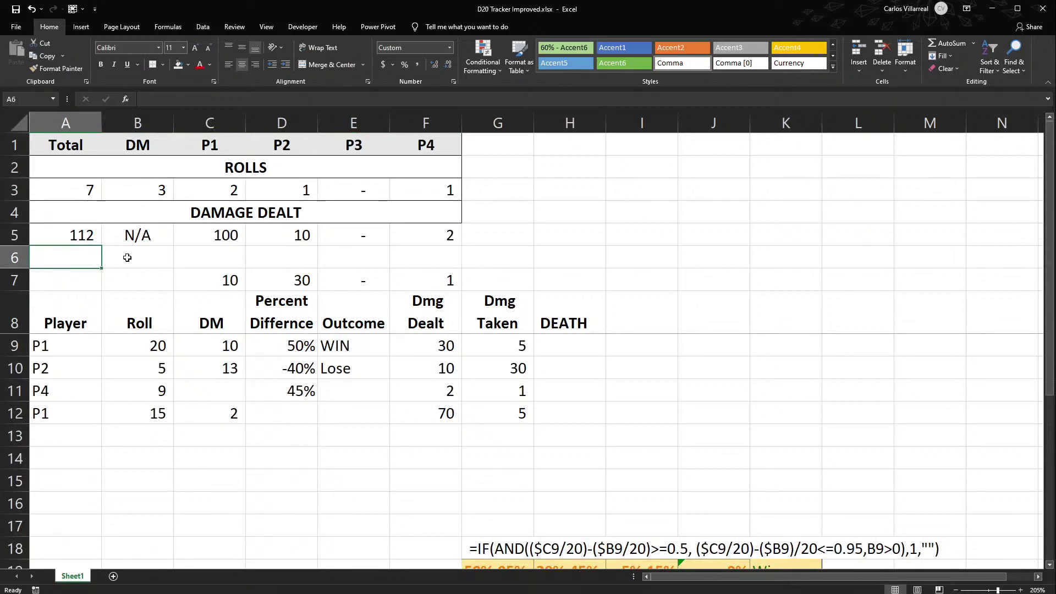
{"action": "type", "text": "d"}
{"action": "key", "text": "BackSpace"}
{"action": "key", "text": "BackSpace"}
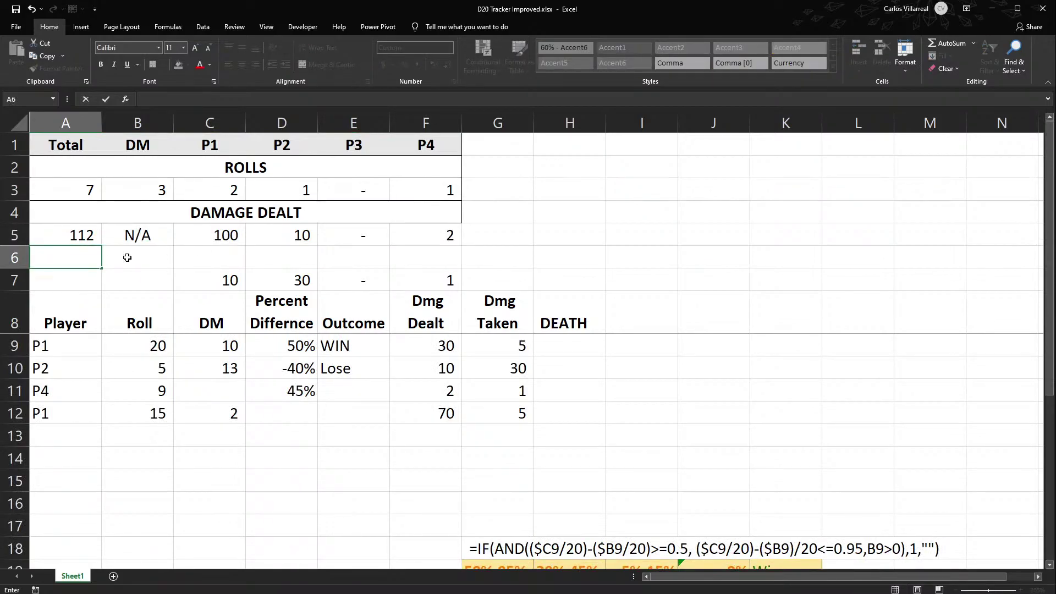
{"action": "type", "text": "DAMAGE TAKEN"}
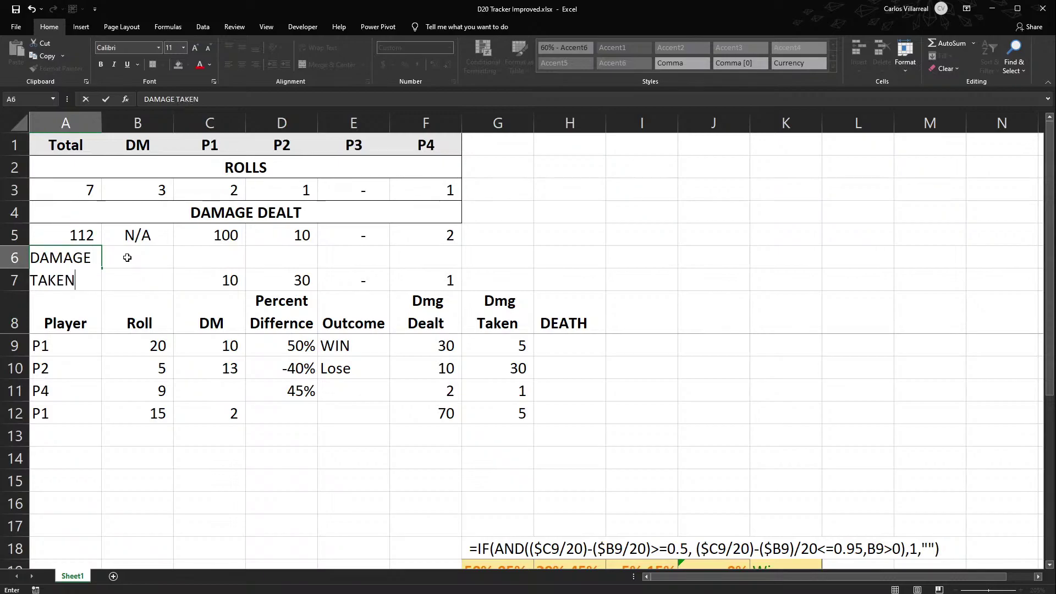
{"action": "key", "text": "Return"}
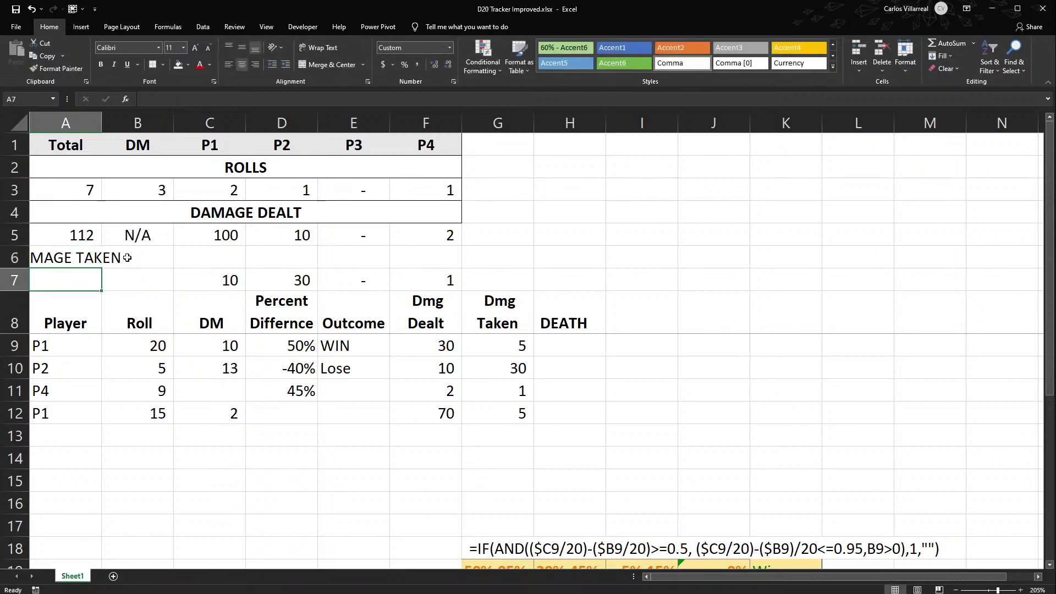
{"action": "left_click_drag", "start_coordinate": [127, 258], "coordinate": [416, 256]}
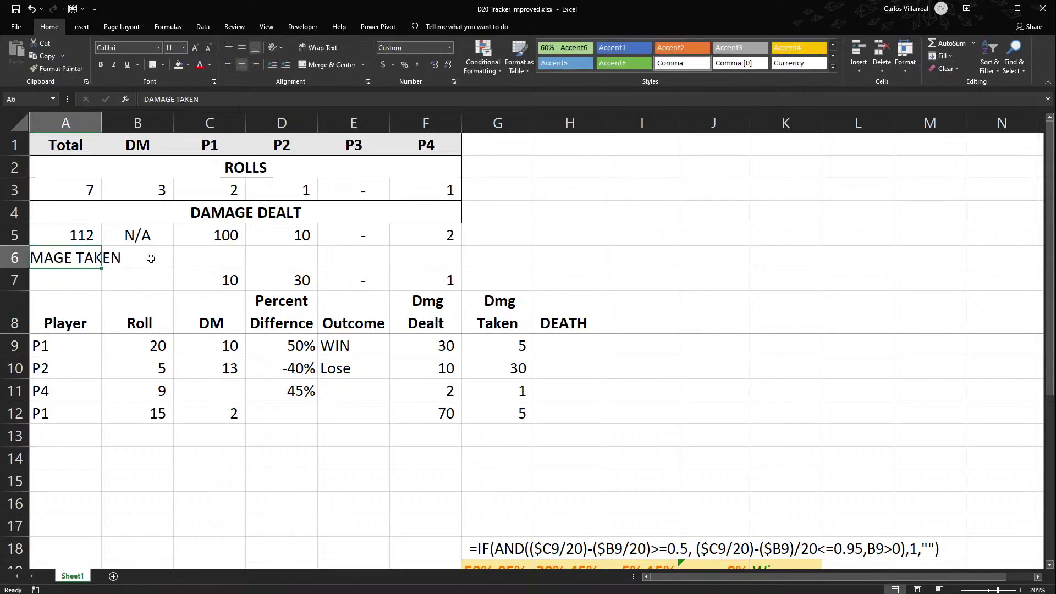
{"action": "left_click", "coordinate": [314, 67]}
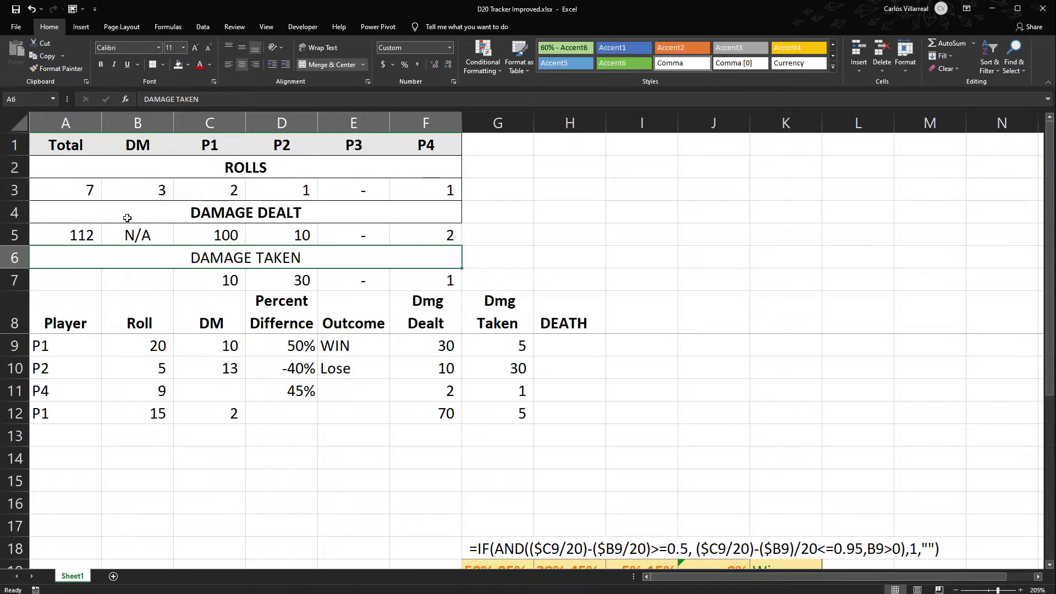
Unmerge the ROLLS, DAMAGE DEALT and DAMAGE TAKEN headings throughout the summary range A1:F7.
{"action": "left_click", "coordinate": [66, 123]}
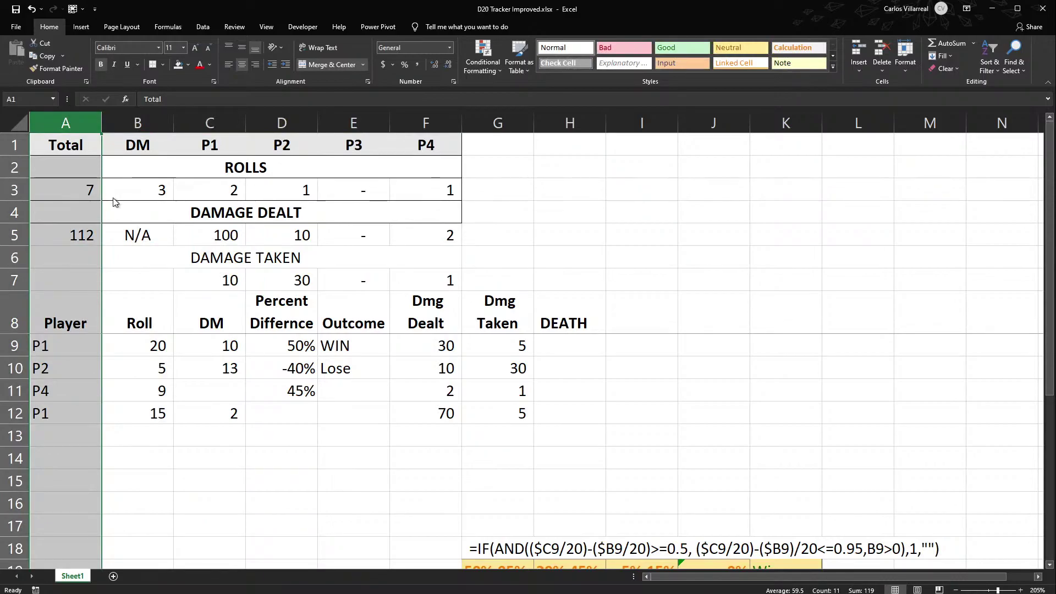
{"action": "left_click_drag", "start_coordinate": [54, 142], "coordinate": [364, 279]}
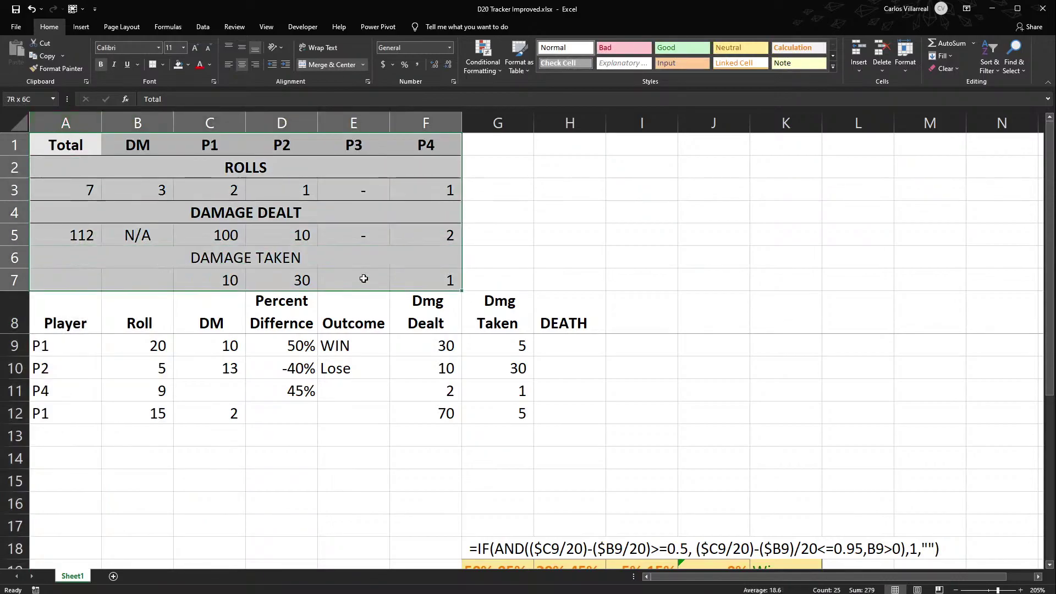
{"action": "left_click", "coordinate": [325, 65]}
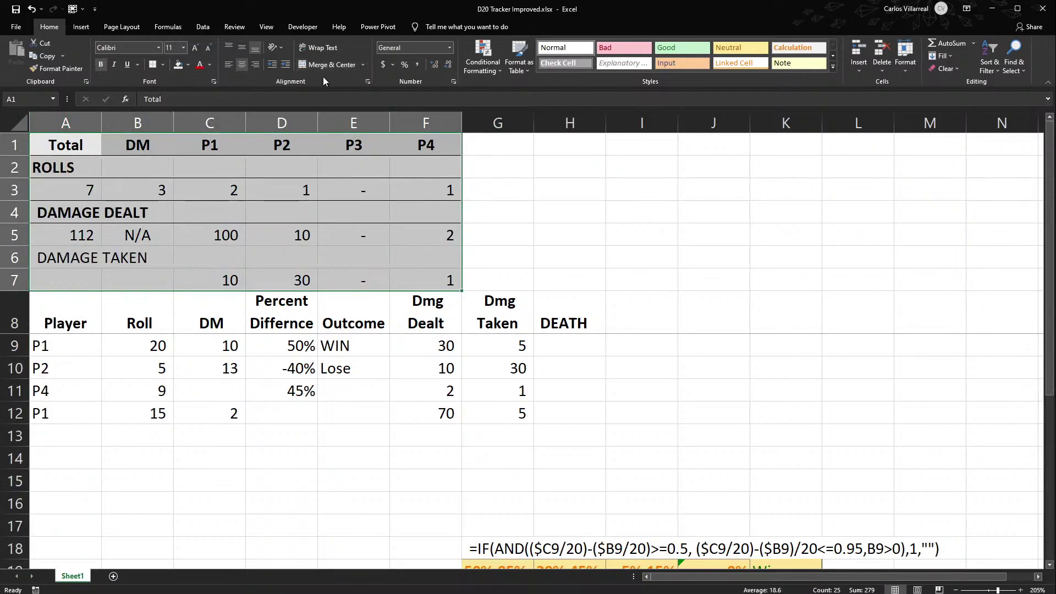
{"action": "left_click", "coordinate": [462, 162]}
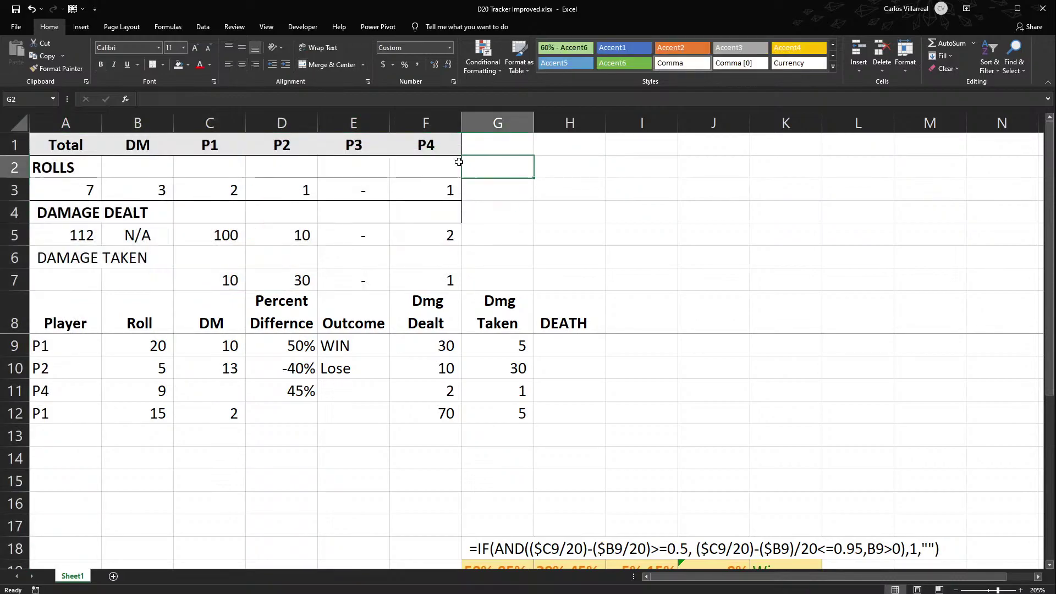
Move the summary block A1:F7 one column over to B1:G7 and check the rolls total formula in B3.
{"action": "left_click_drag", "start_coordinate": [440, 145], "coordinate": [66, 281]}
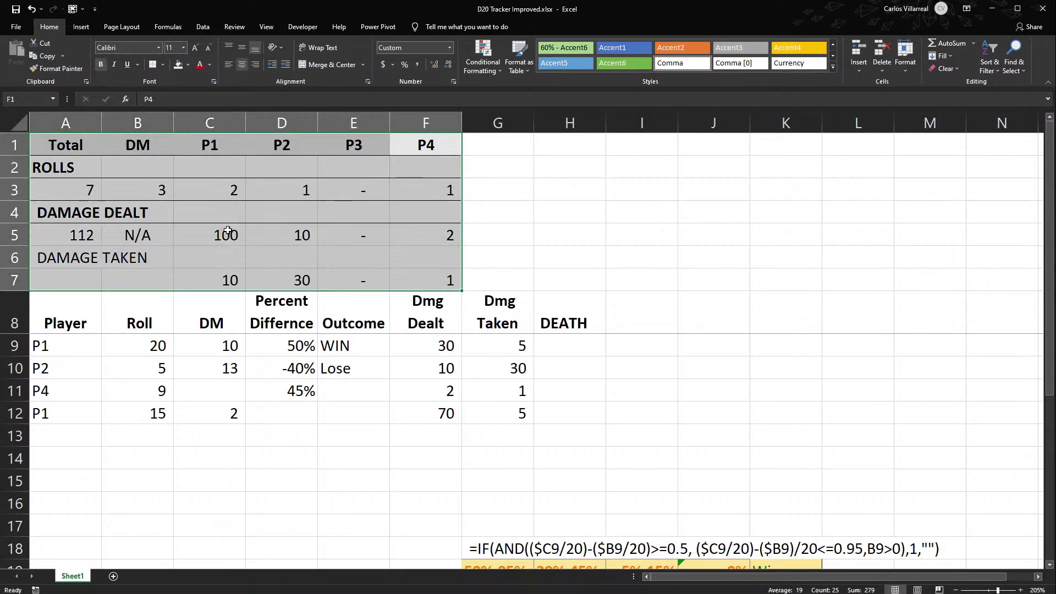
{"action": "left_click_drag", "start_coordinate": [461, 148], "coordinate": [507, 153]}
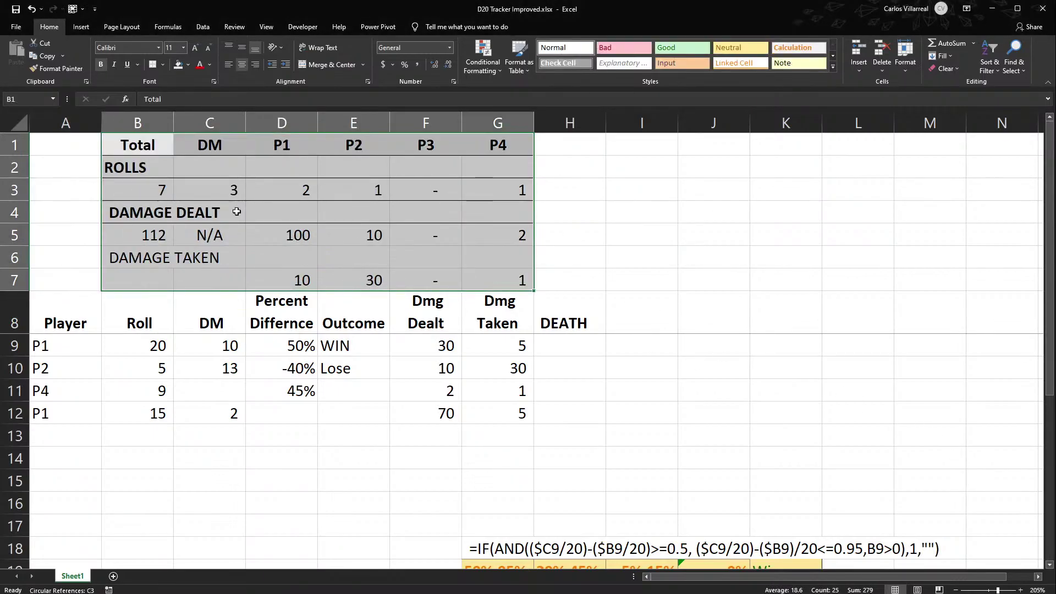
{"action": "double_click", "coordinate": [170, 188]}
{"action": "key", "text": "Escape"}
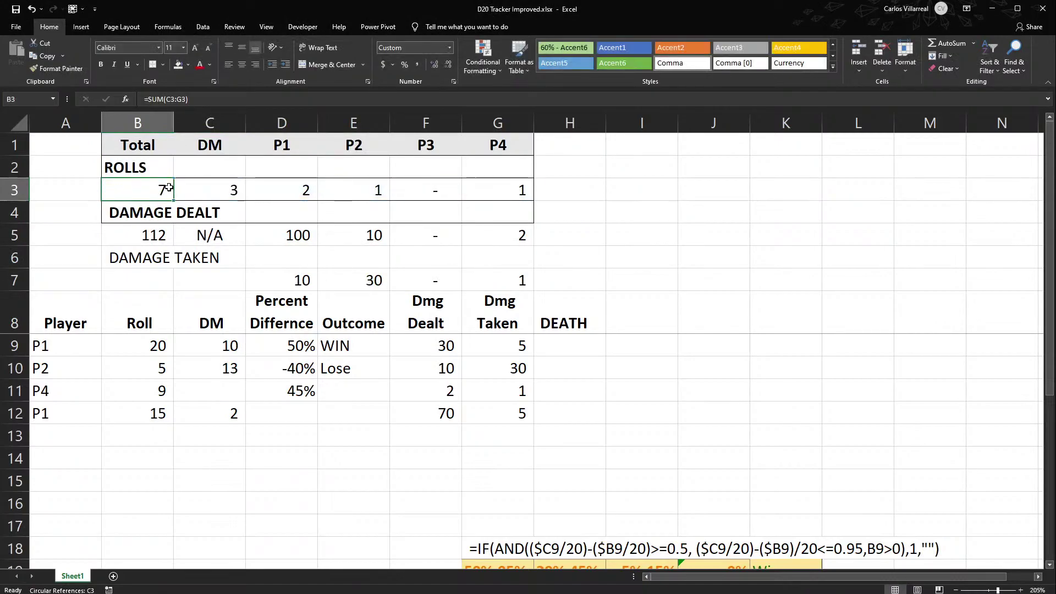
Move the ROLLS label from B2 to A2 and the Total header from B1 to A1.
{"action": "double_click", "coordinate": [170, 189]}
{"action": "key", "text": "Escape"}
{"action": "left_click", "coordinate": [103, 165]}
{"action": "left_click_drag", "start_coordinate": [104, 165], "coordinate": [82, 170]}
{"action": "left_click", "coordinate": [105, 142]}
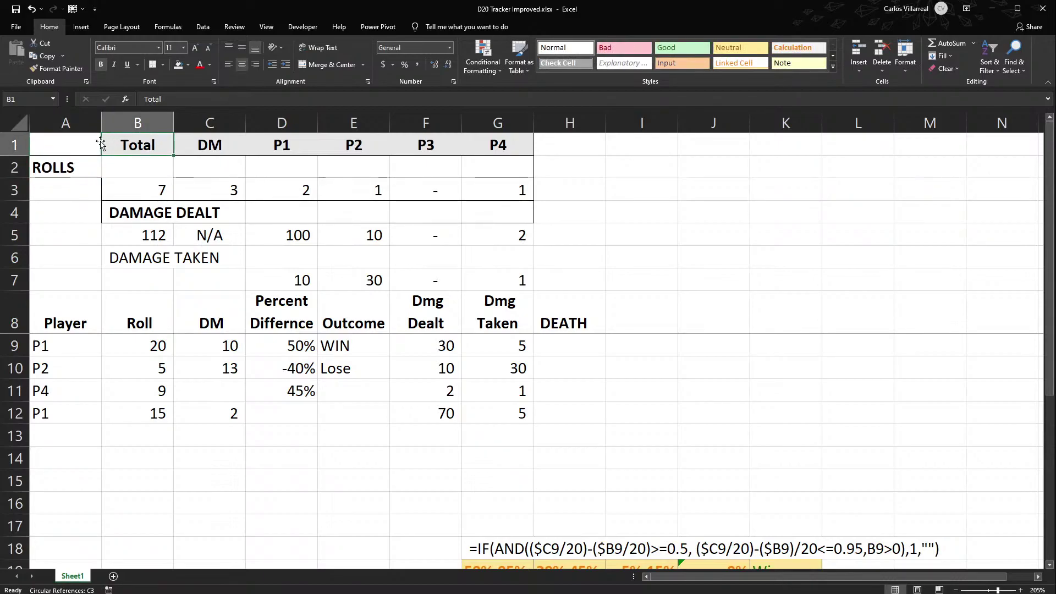
{"action": "left_click_drag", "start_coordinate": [100, 143], "coordinate": [30, 143]}
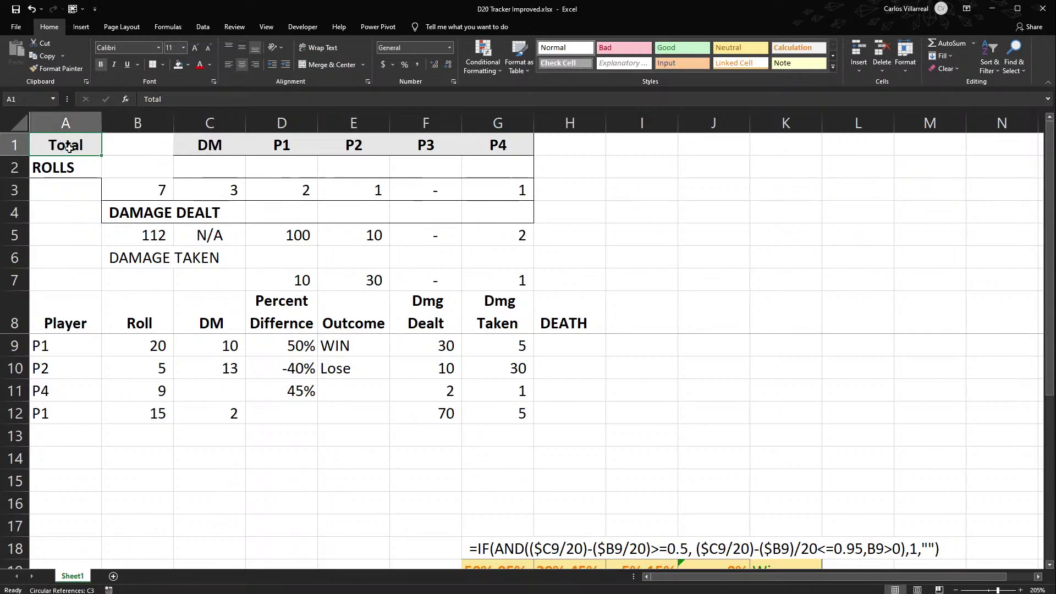
Move the DAMAGE DEALT label to A3 and the DAMAGE TAKEN label to A4.
{"action": "left_click", "coordinate": [110, 212]}
{"action": "left_click_drag", "start_coordinate": [102, 218], "coordinate": [47, 197]}
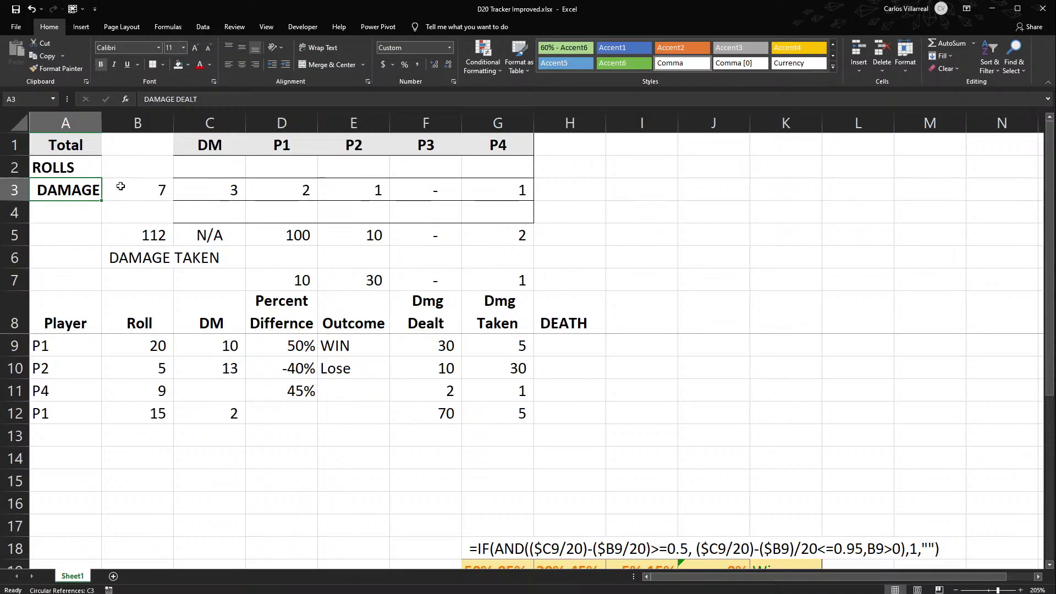
{"action": "left_click", "coordinate": [140, 266]}
{"action": "left_click_drag", "start_coordinate": [140, 268], "coordinate": [57, 214]}
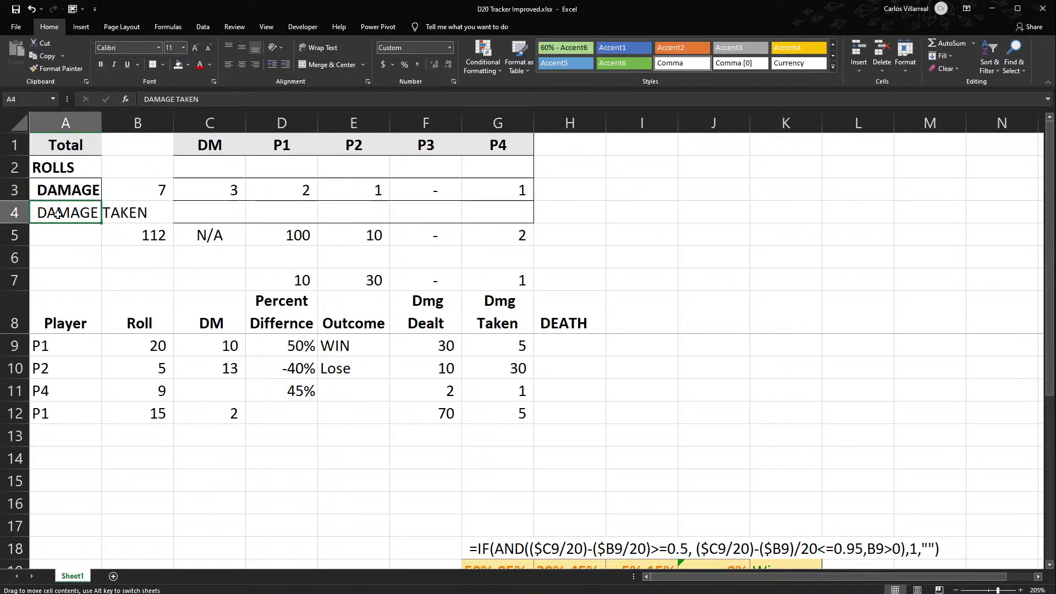
Move the Total header from A1 back to B1.
{"action": "left_click", "coordinate": [148, 196]}
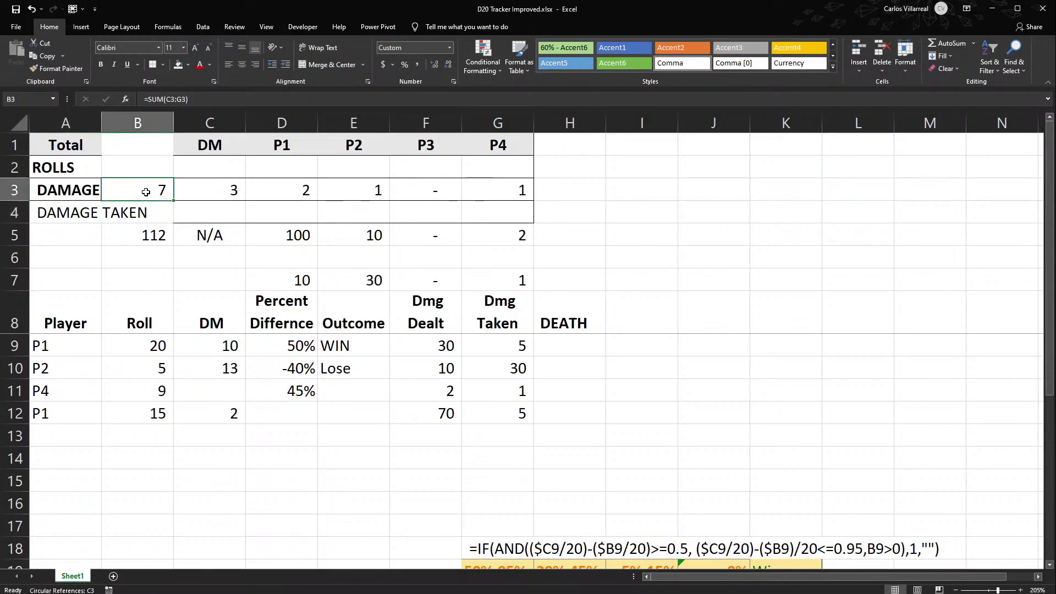
{"action": "left_click", "coordinate": [72, 146]}
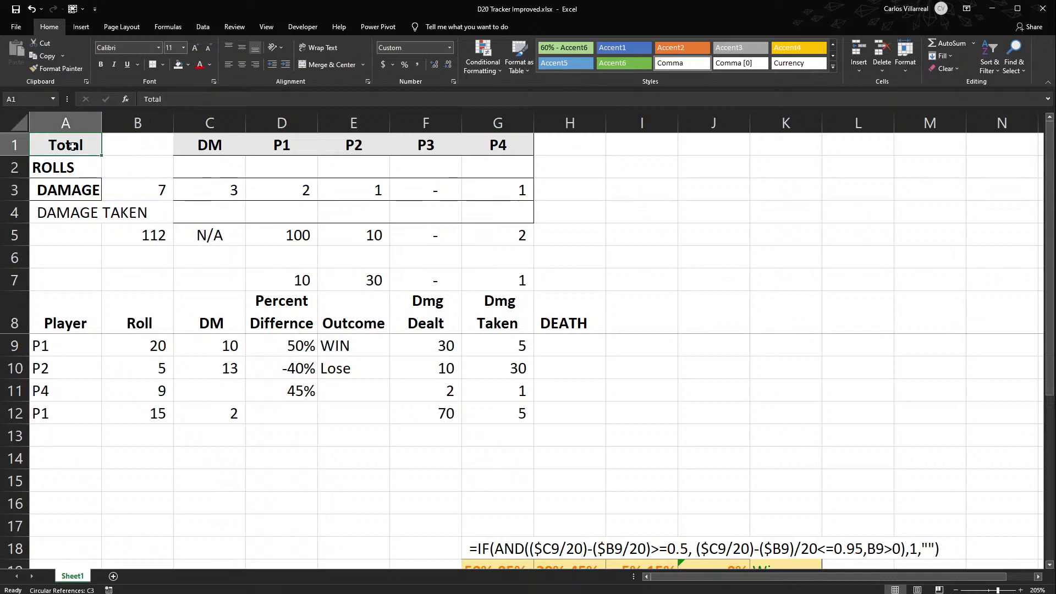
{"action": "left_click_drag", "start_coordinate": [77, 157], "coordinate": [115, 149]}
Enter the header Stat in cell A1.
{"action": "left_click", "coordinate": [53, 151]}
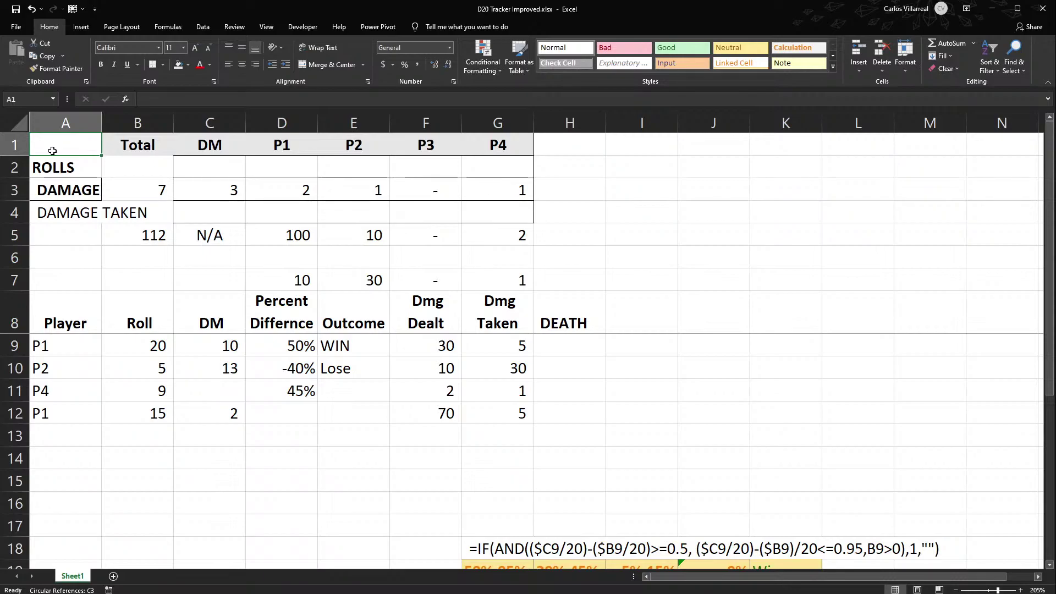
{"action": "type", "text": "sTA"}
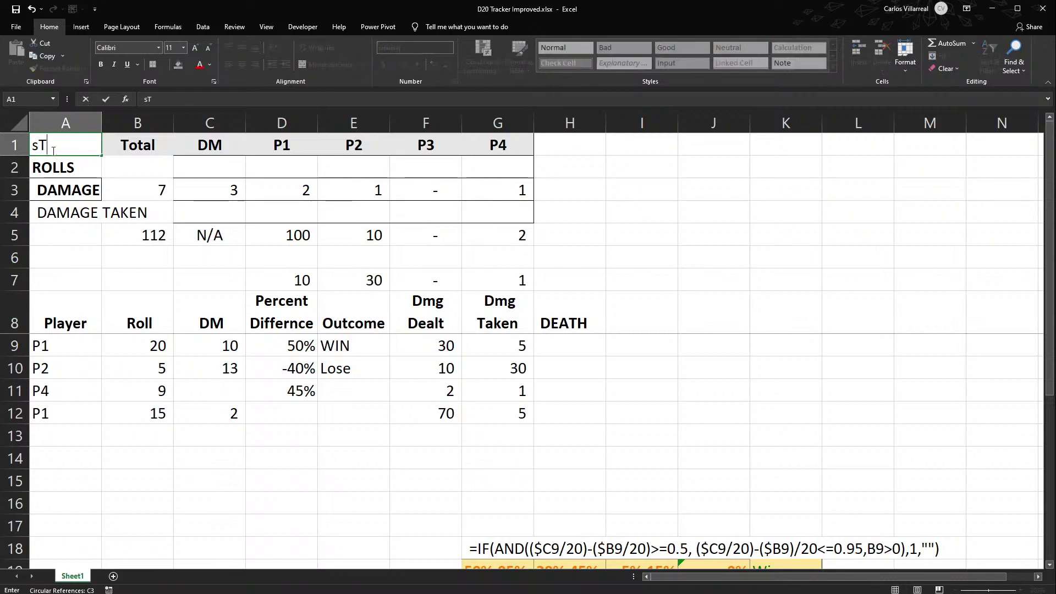
{"action": "key", "text": "BackSpace"}
{"action": "key", "text": "BackSpace"}
{"action": "type", "text": "S"}
{"action": "key", "text": "BackSpace"}
{"action": "type", "text": "St"}
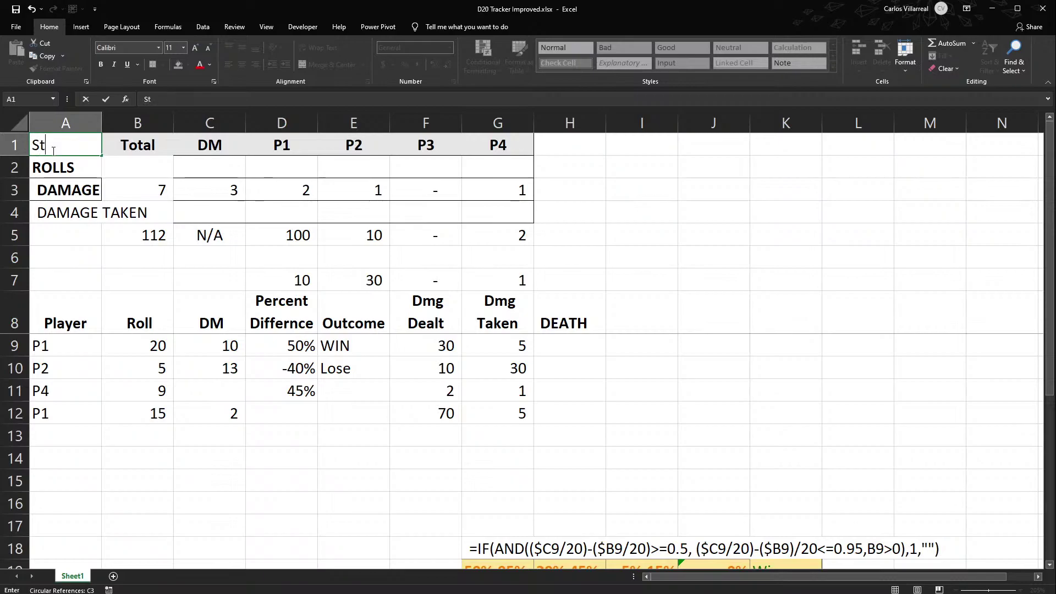
{"action": "type", "text": "at"}
Retype the label in A2 as Rolls.
{"action": "left_click", "coordinate": [74, 167]}
{"action": "type", "text": "roo"}
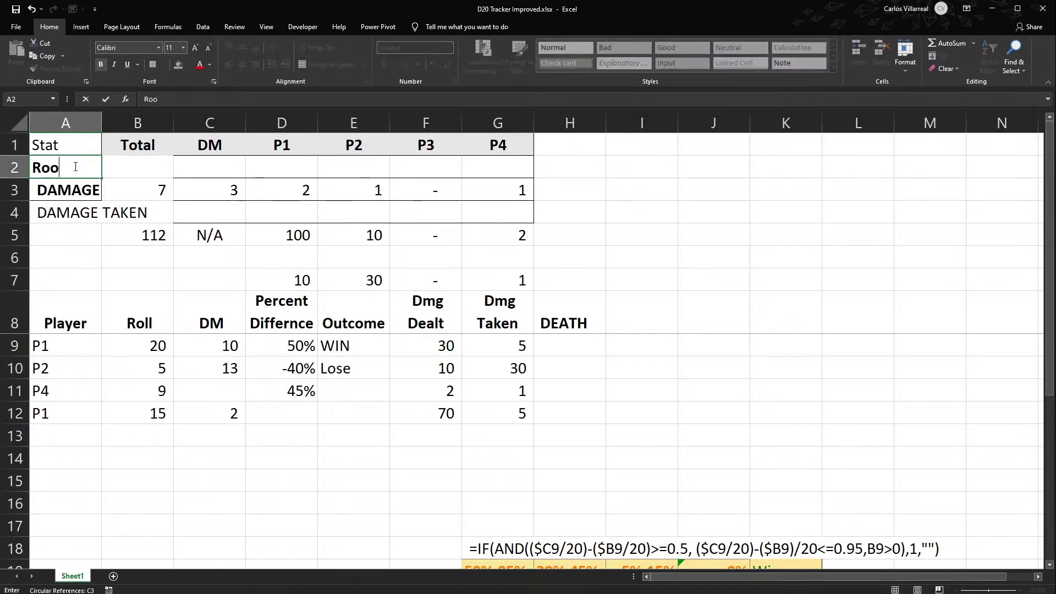
{"action": "type", "text": "l"}
{"action": "key", "text": "BackSpace"}
{"action": "key", "text": "BackSpace"}
{"action": "type", "text": "lls"}
{"action": "key", "text": "Return"}
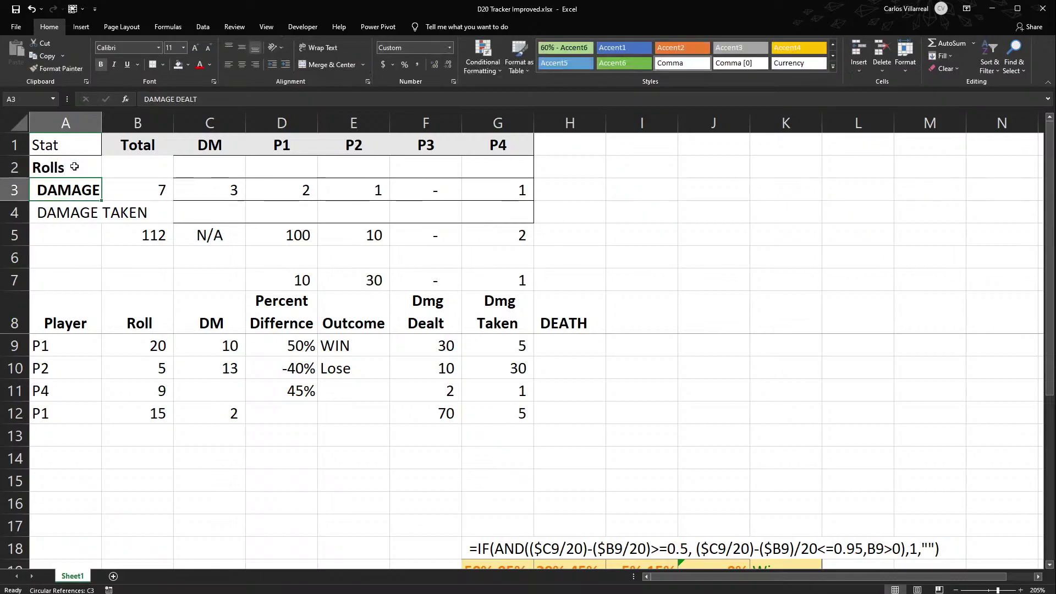
{"action": "type", "text": "Damaa"}
{"action": "key", "text": "BackSpace"}
{"action": "type", "text": "ge Taken"}
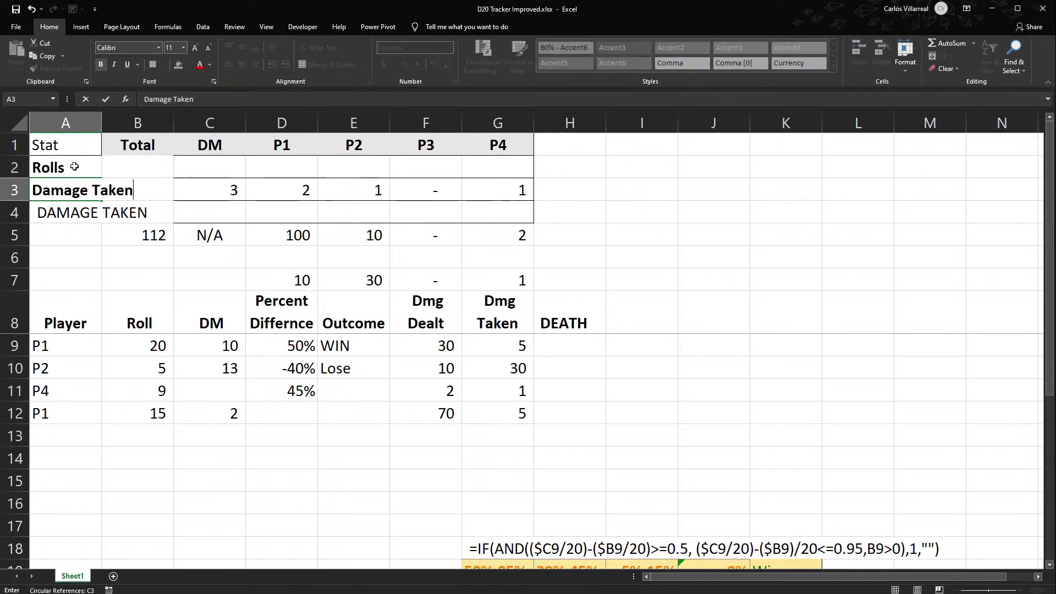
{"action": "key", "text": "Return"}
{"action": "type", "text": "Damage Taken"}
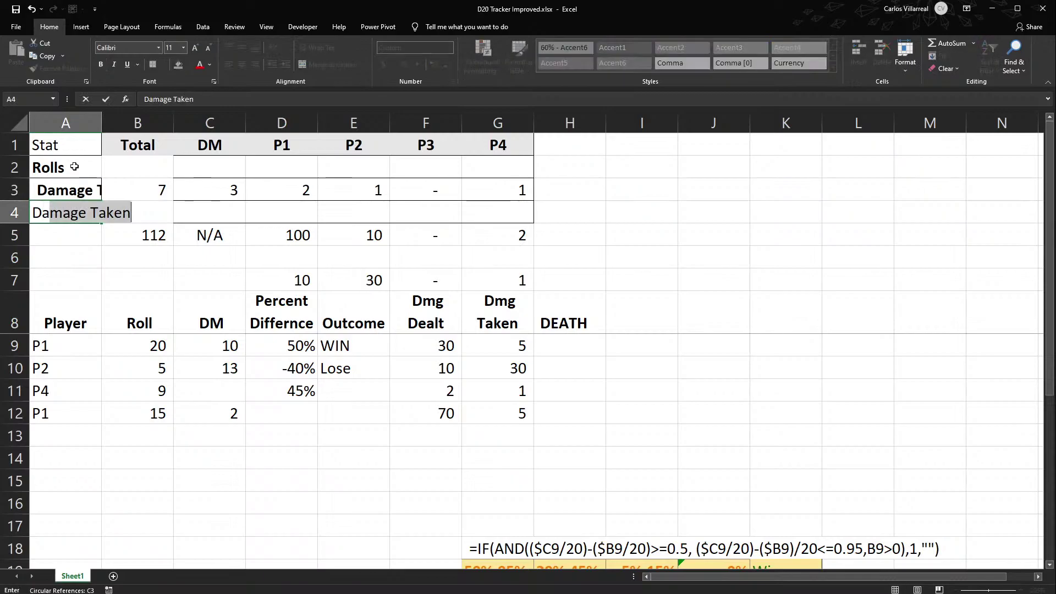
{"action": "key", "text": "Escape"}
{"action": "key", "text": "Up"}
Retype the label in A3 as Damage Dealt and the one in A4 as Damage Taken.
{"action": "type", "text": "Damage D"}
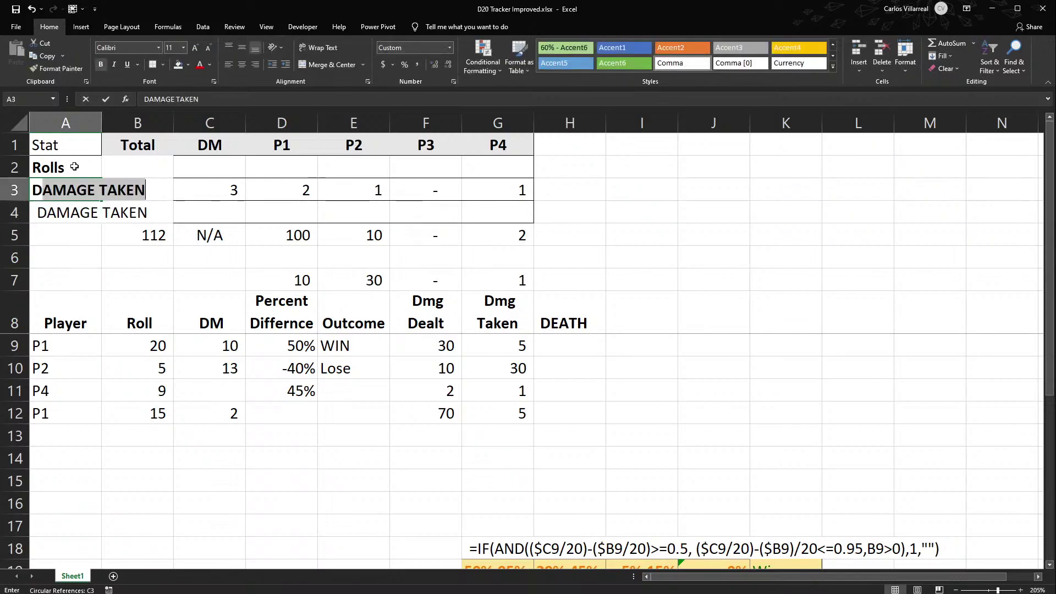
{"action": "type", "text": "ealt"}
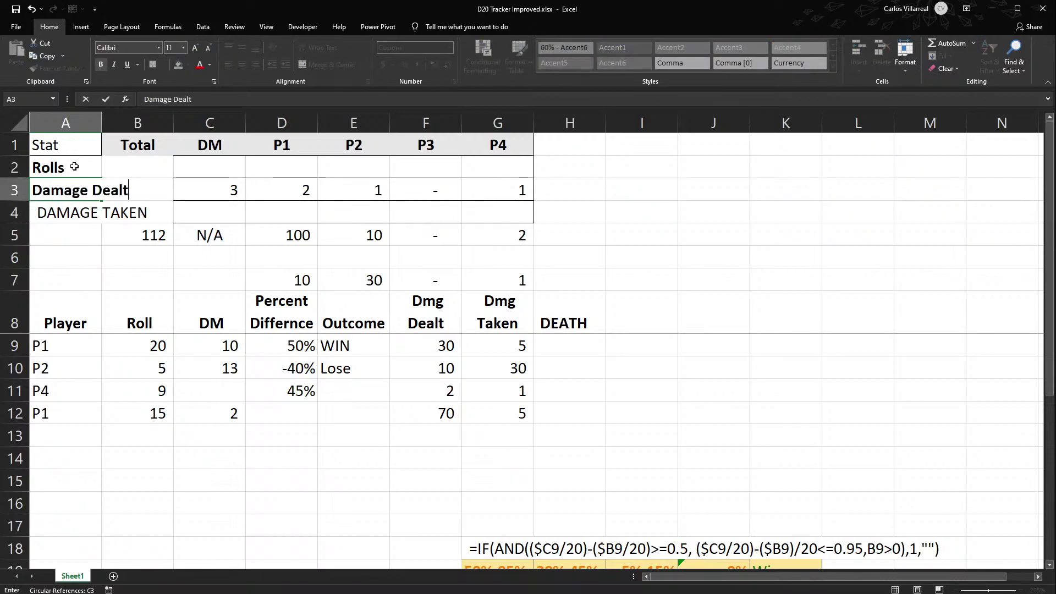
{"action": "key", "text": "Return"}
{"action": "type", "text": "Dma"}
{"action": "key", "text": "BackSpace"}
{"action": "key", "text": "BackSpace"}
{"action": "type", "text": "amage Tak"}
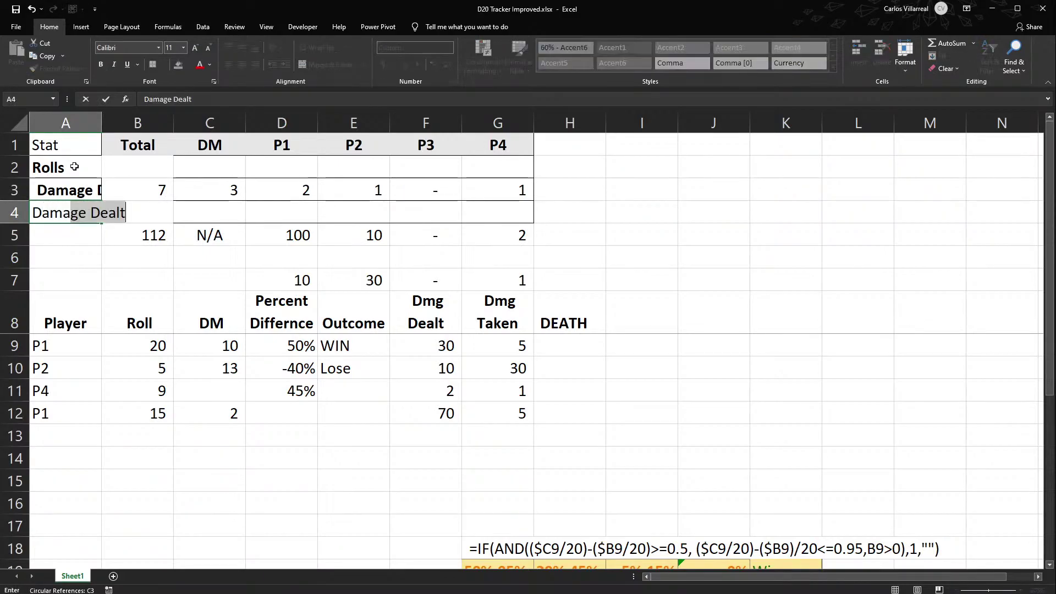
{"action": "type", "text": "en"}
{"action": "key", "text": "Tab"}
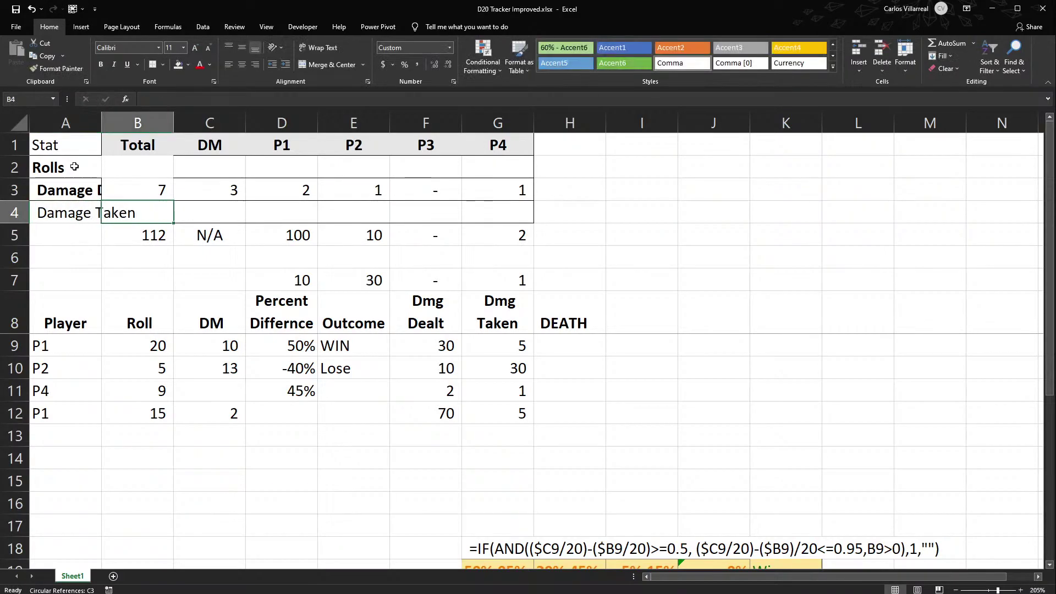
Check the roll formulas in B3 and C3, and move B3:G3 up into the Rolls row, B2:G2.
{"action": "left_click_drag", "start_coordinate": [142, 235], "coordinate": [484, 238]}
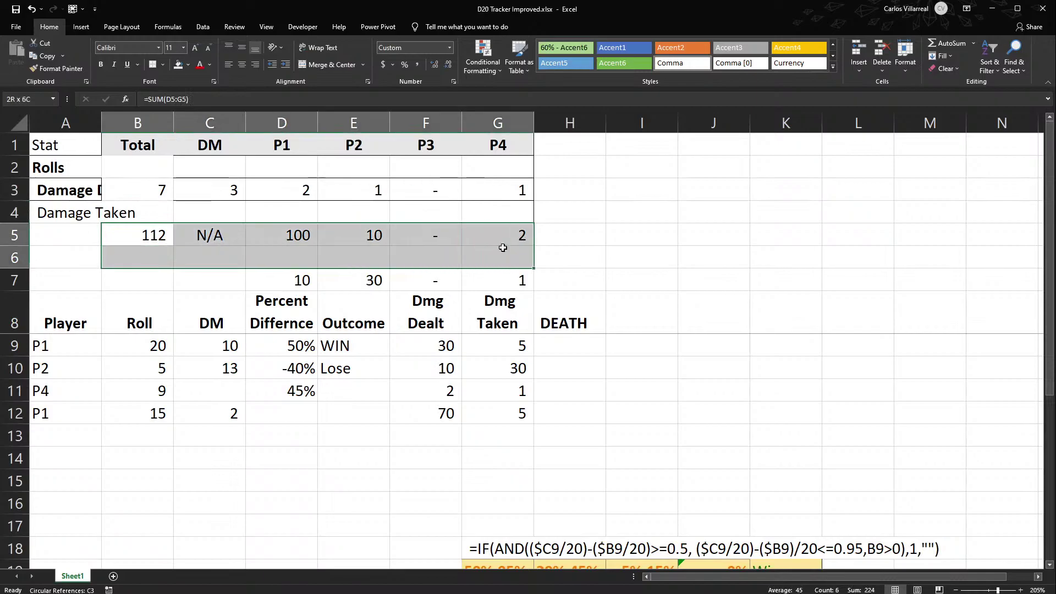
{"action": "left_click_drag", "start_coordinate": [168, 193], "coordinate": [493, 203]}
{"action": "left_click_drag", "start_coordinate": [159, 169], "coordinate": [148, 198]}
{"action": "left_click", "coordinate": [160, 189]}
{"action": "double_click", "coordinate": [160, 190]}
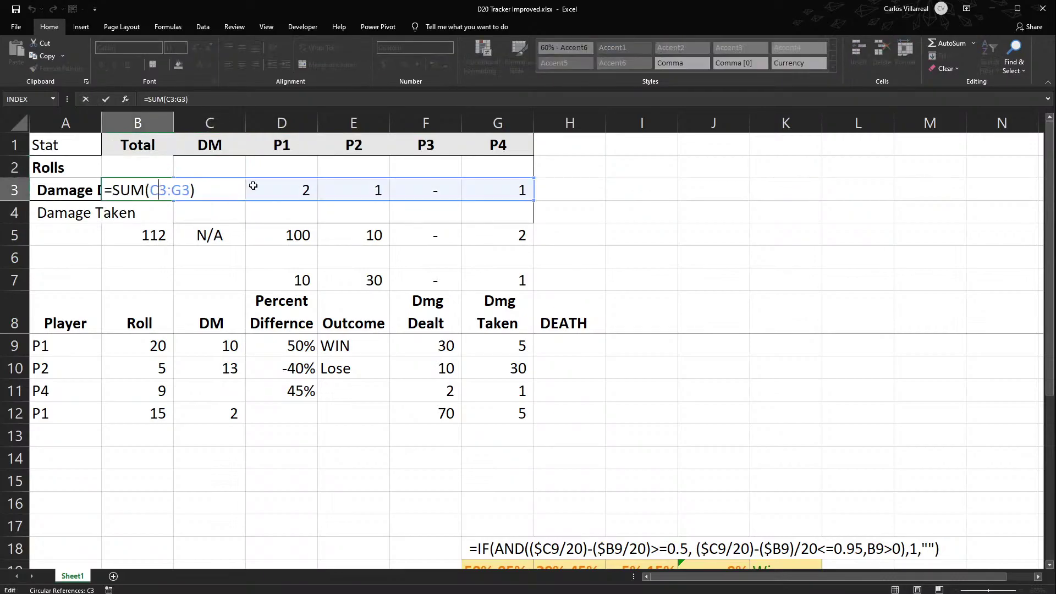
{"action": "left_click", "coordinate": [231, 193]}
{"action": "double_click", "coordinate": [229, 192]}
{"action": "key", "text": "Escape"}
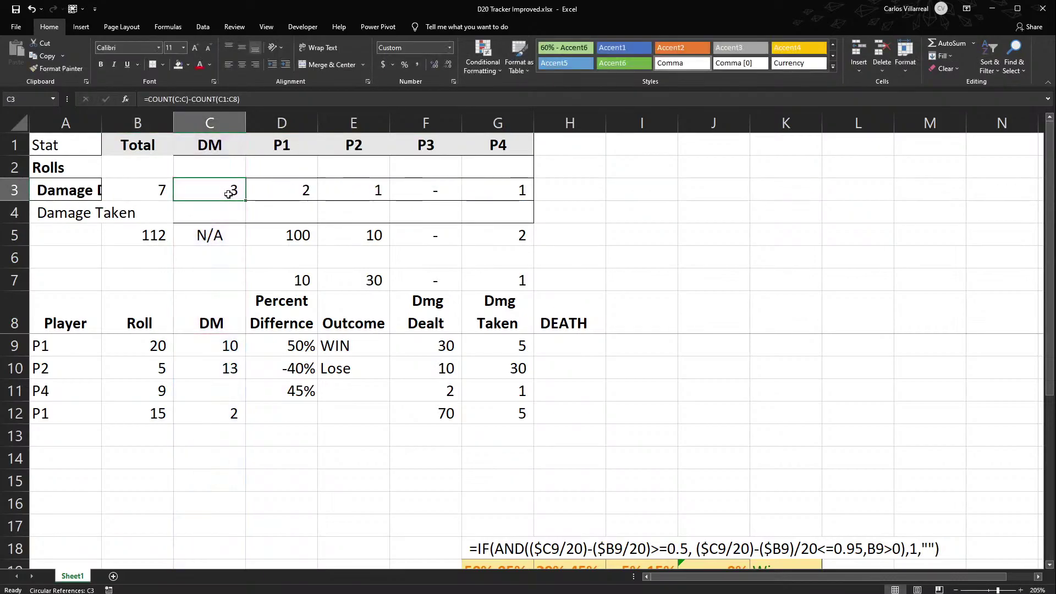
{"action": "left_click_drag", "start_coordinate": [159, 192], "coordinate": [483, 198]}
{"action": "left_click_drag", "start_coordinate": [478, 203], "coordinate": [479, 170]}
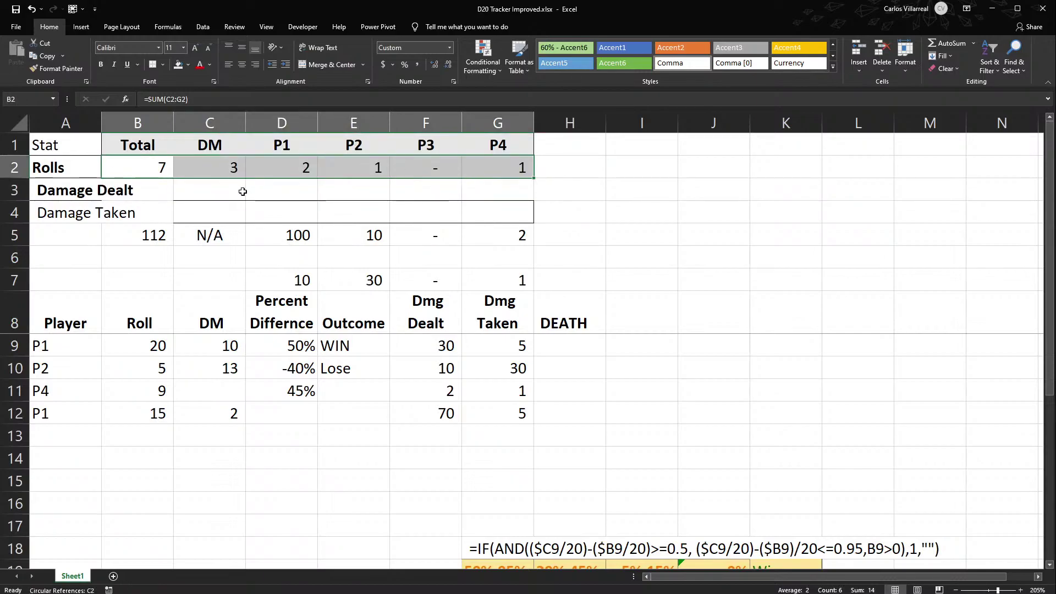
Shift the summary block B1:G5 one column over to C1:H5.
{"action": "left_click_drag", "start_coordinate": [150, 235], "coordinate": [483, 237]}
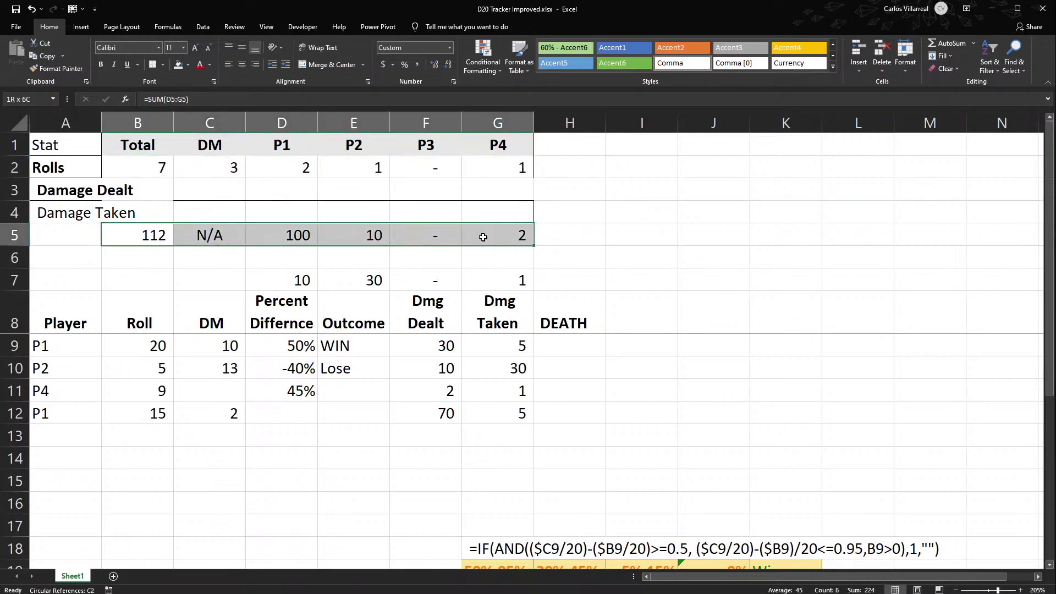
{"action": "left_click_drag", "start_coordinate": [142, 144], "coordinate": [485, 233]}
{"action": "left_click_drag", "start_coordinate": [245, 246], "coordinate": [321, 236]}
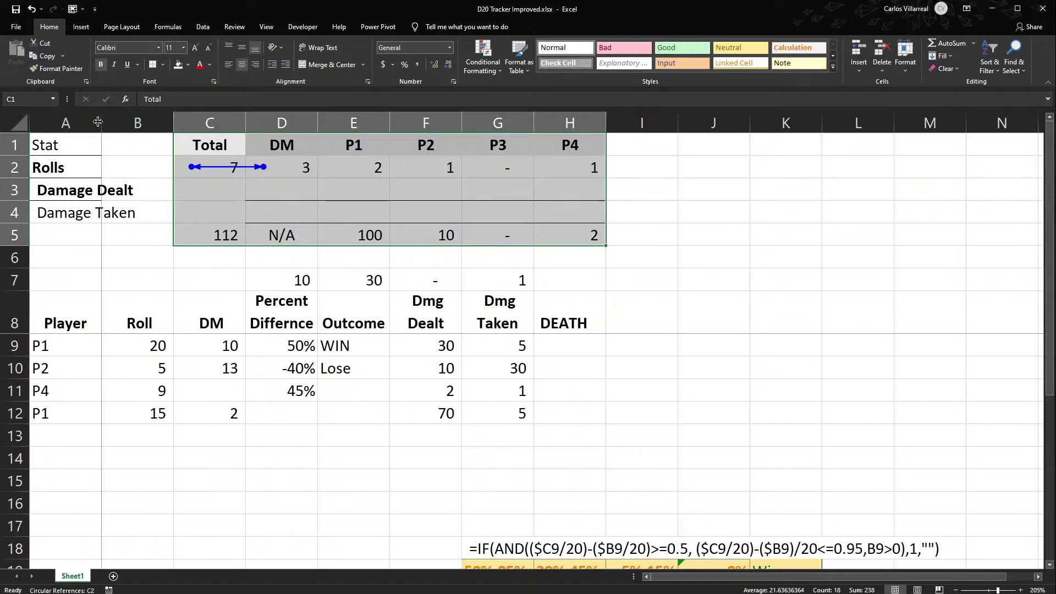
Narrow columns A and B, leaving column B just wide enough for the Damage labels to end before column C.
{"action": "left_click_drag", "start_coordinate": [98, 121], "coordinate": [80, 121]}
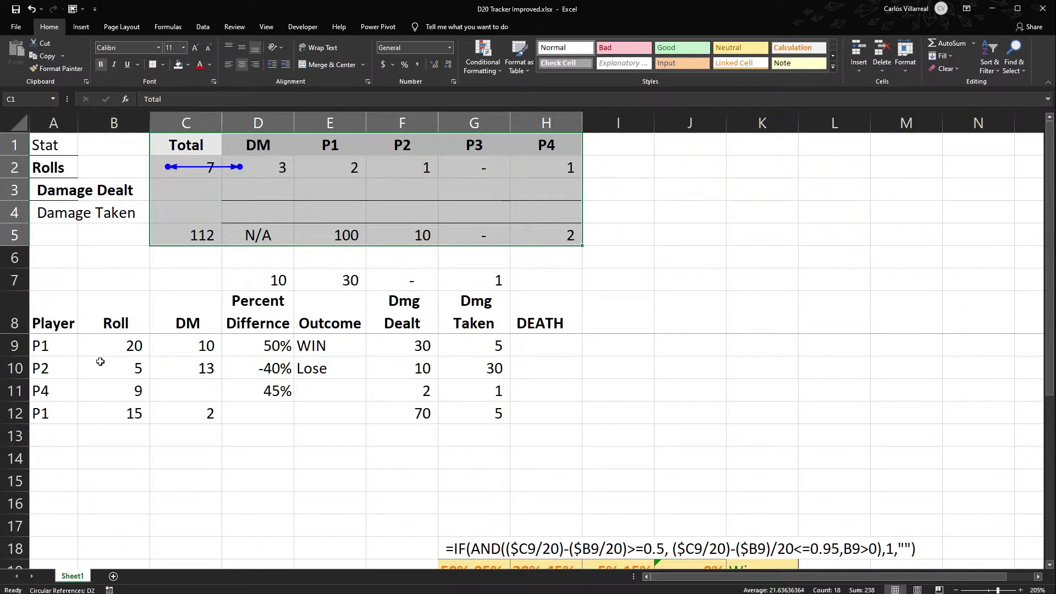
{"action": "double_click", "coordinate": [150, 122]}
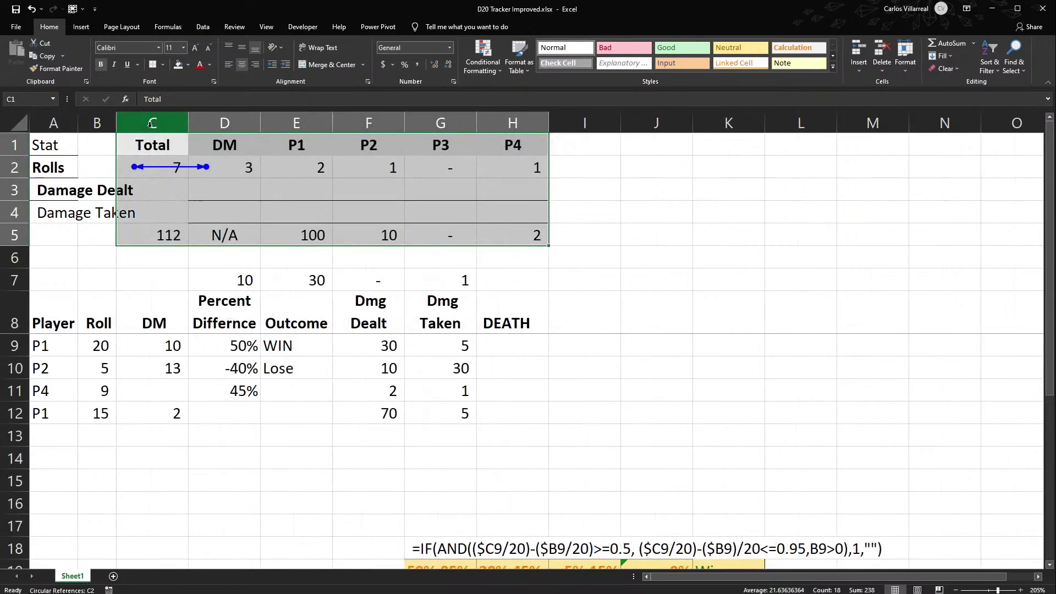
{"action": "left_click", "coordinate": [225, 190]}
{"action": "left_click_drag", "start_coordinate": [116, 122], "coordinate": [140, 119]}
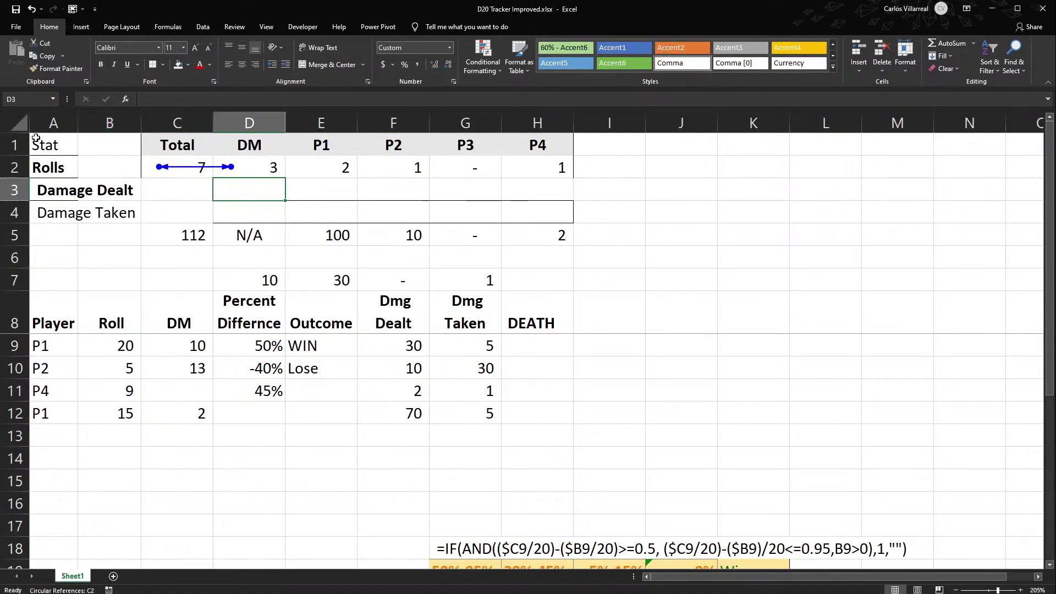
Apply the light grey header fill across the whole header row A1:H1.
{"action": "left_click_drag", "start_coordinate": [36, 138], "coordinate": [537, 145]}
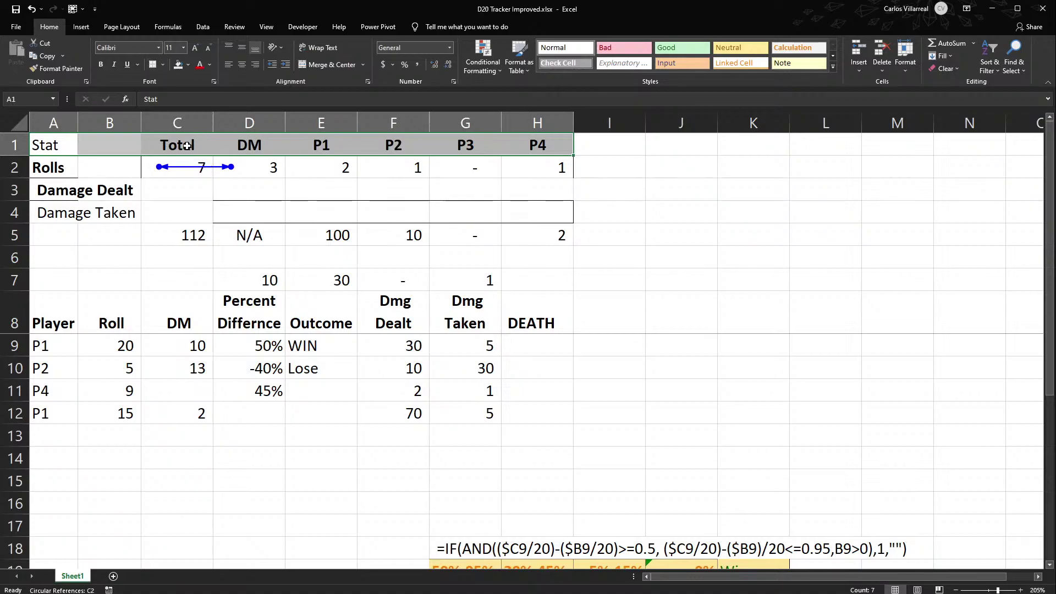
{"action": "left_click", "coordinate": [254, 234]}
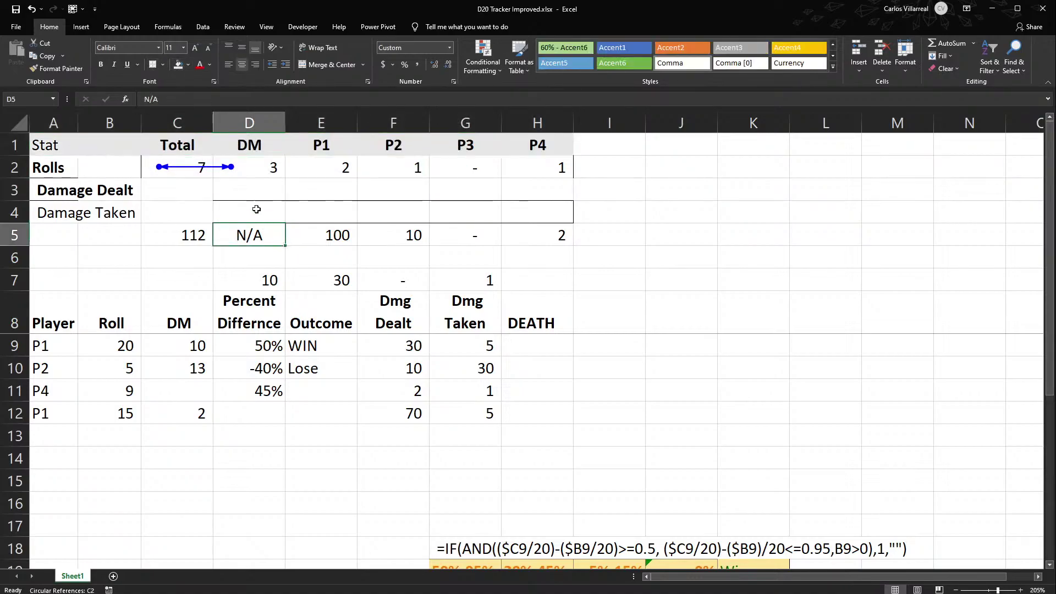
{"action": "key", "text": "Up"}
{"action": "key", "text": "Up"}
{"action": "key", "text": "Up"}
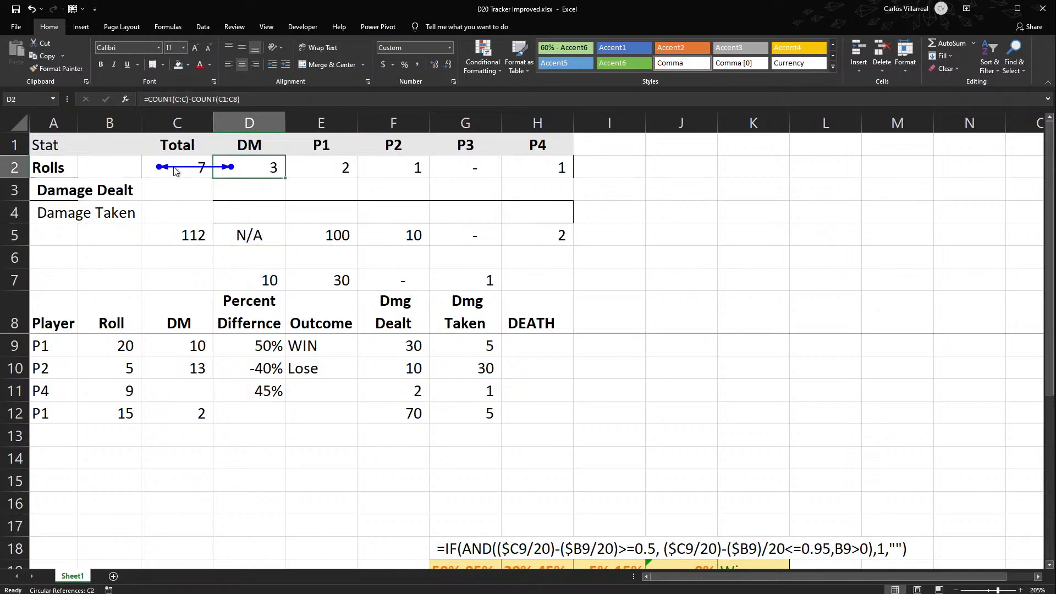
Inspect the formulas behind the total rolls in C2 and the DM rolls in D2.
{"action": "double_click", "coordinate": [175, 167]}
{"action": "key", "text": "Escape"}
{"action": "double_click", "coordinate": [262, 167]}
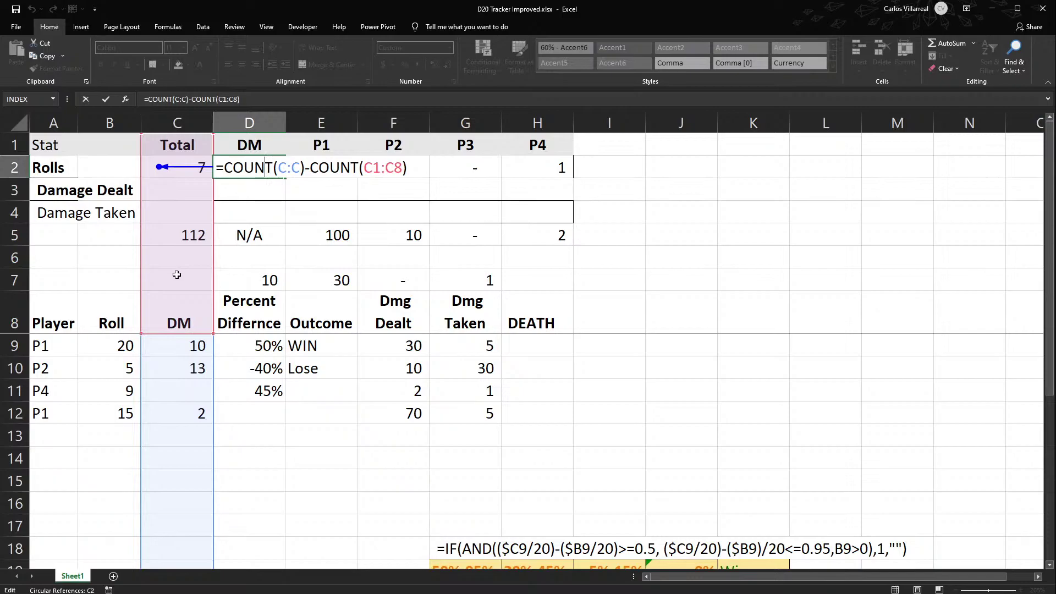
{"action": "key", "text": "ctrl+Return"}
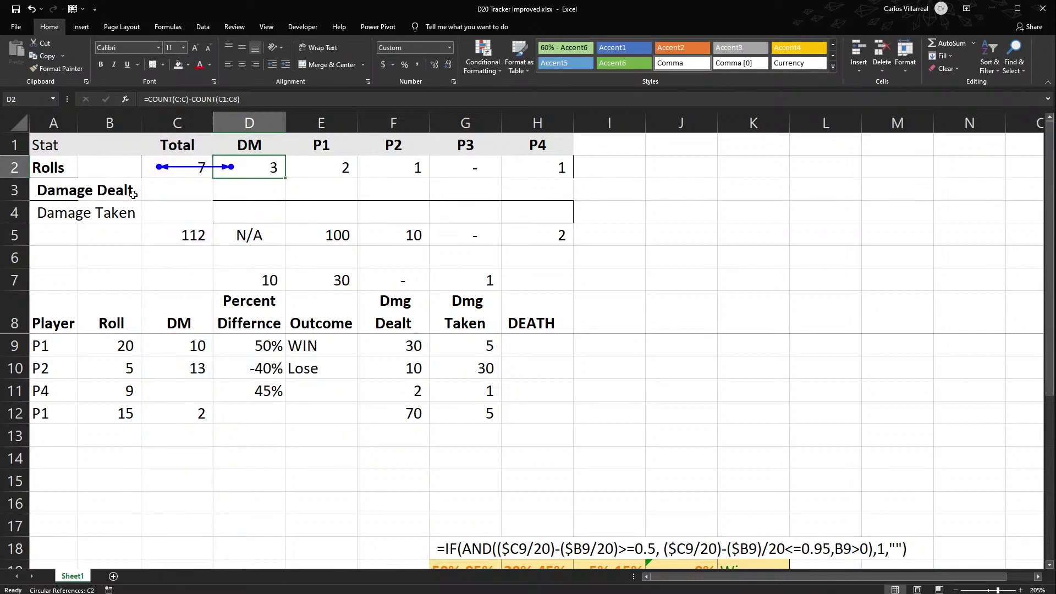
Move the damage dealt values from C5:H5 up to the Damage Dealt row, C3:H3.
{"action": "left_click", "coordinate": [185, 228]}
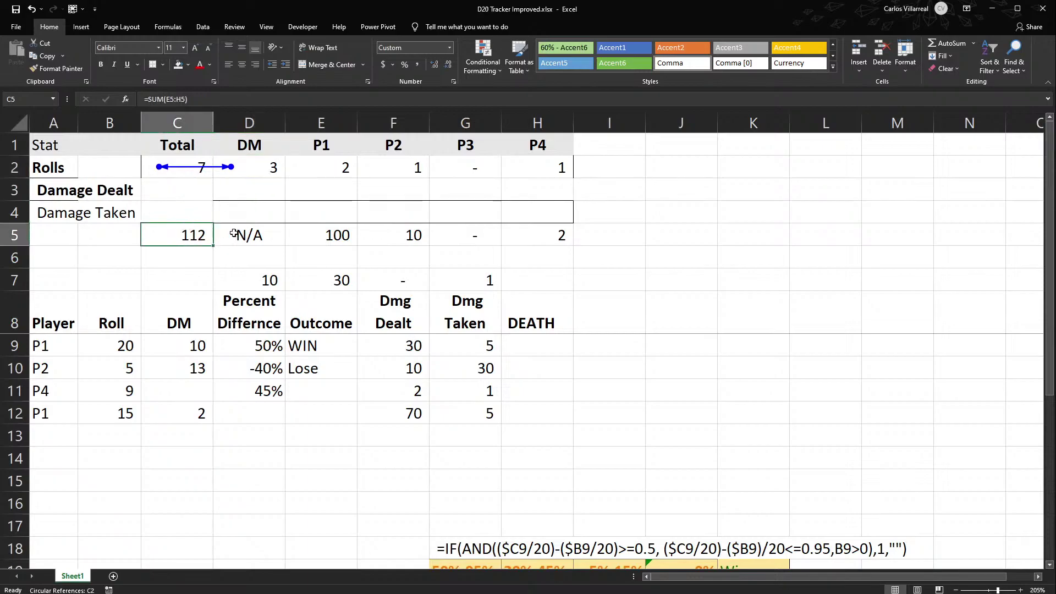
{"action": "left_click_drag", "start_coordinate": [234, 234], "coordinate": [517, 238]}
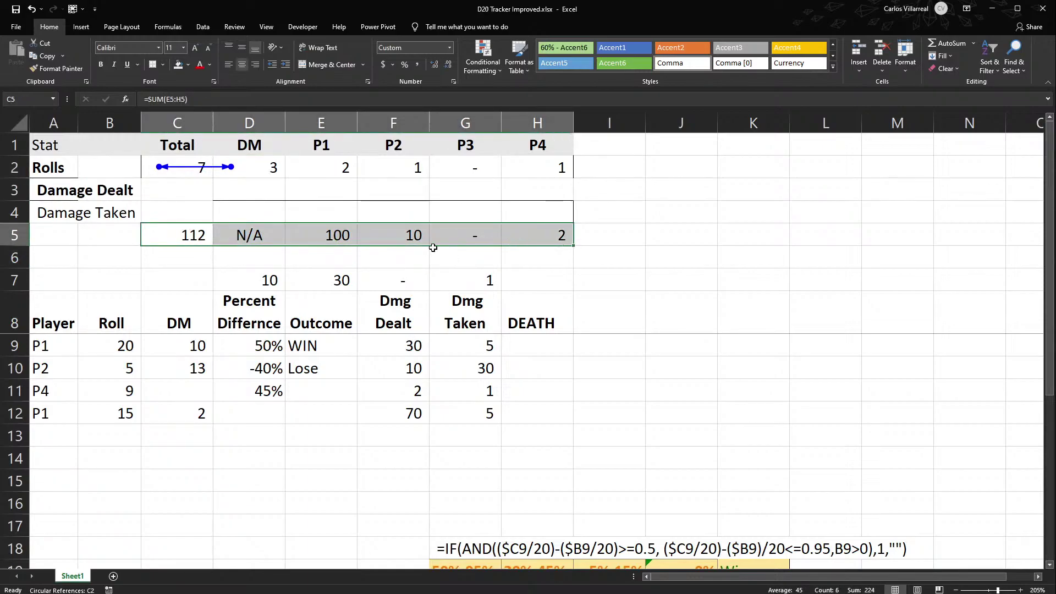
{"action": "left_click_drag", "start_coordinate": [433, 247], "coordinate": [432, 191]}
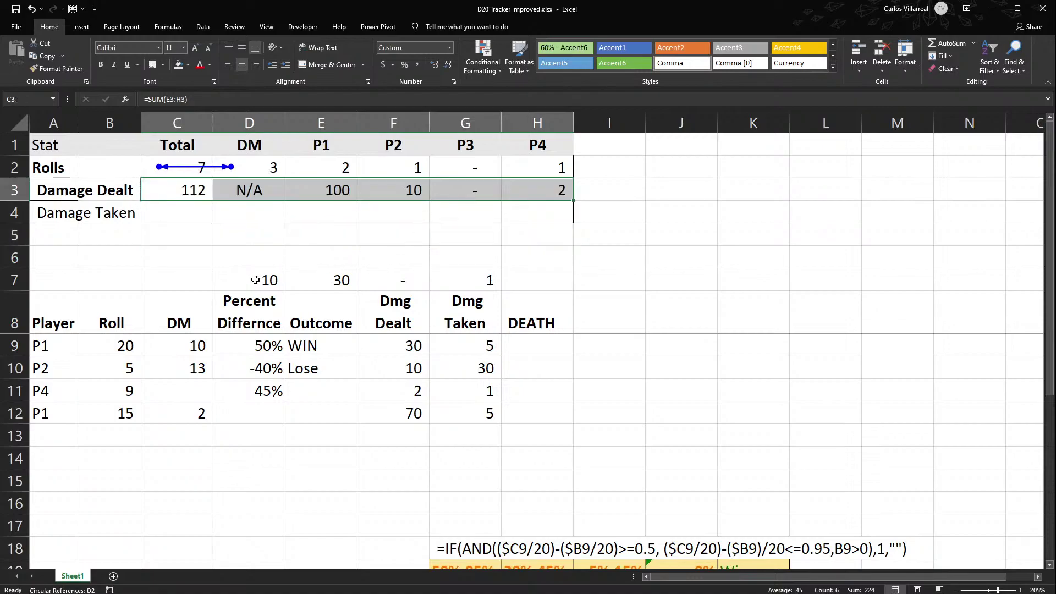
Move the damage taken values from D7:G7 up to the Damage Taken row, D4:G4, and extend the G4 formula into H4.
{"action": "left_click_drag", "start_coordinate": [256, 280], "coordinate": [481, 216]}
{"action": "double_click", "coordinate": [527, 215]}
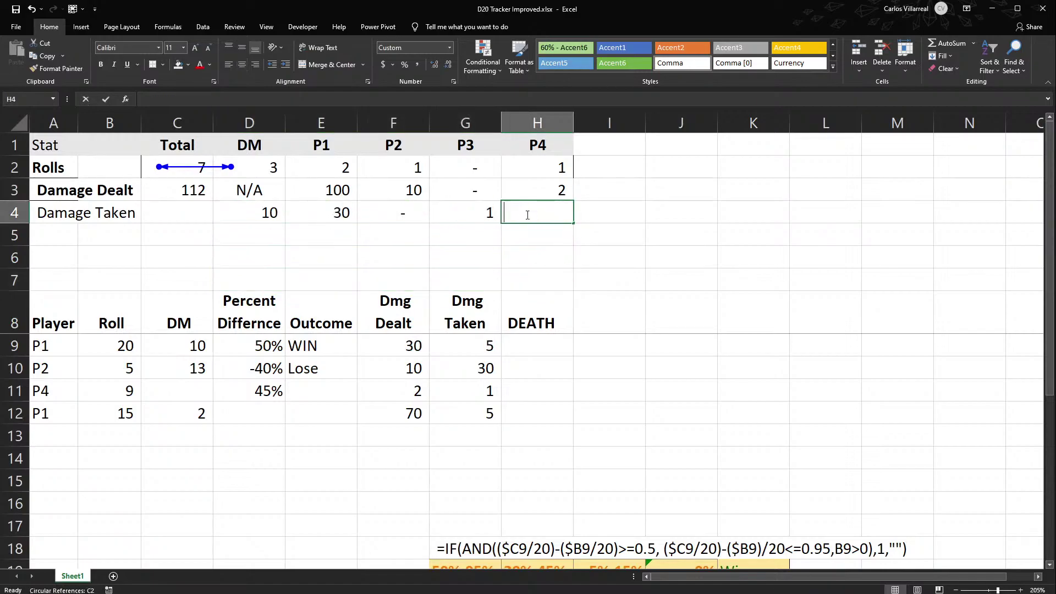
{"action": "left_click", "coordinate": [466, 209]}
{"action": "left_click_drag", "start_coordinate": [500, 222], "coordinate": [545, 218]}
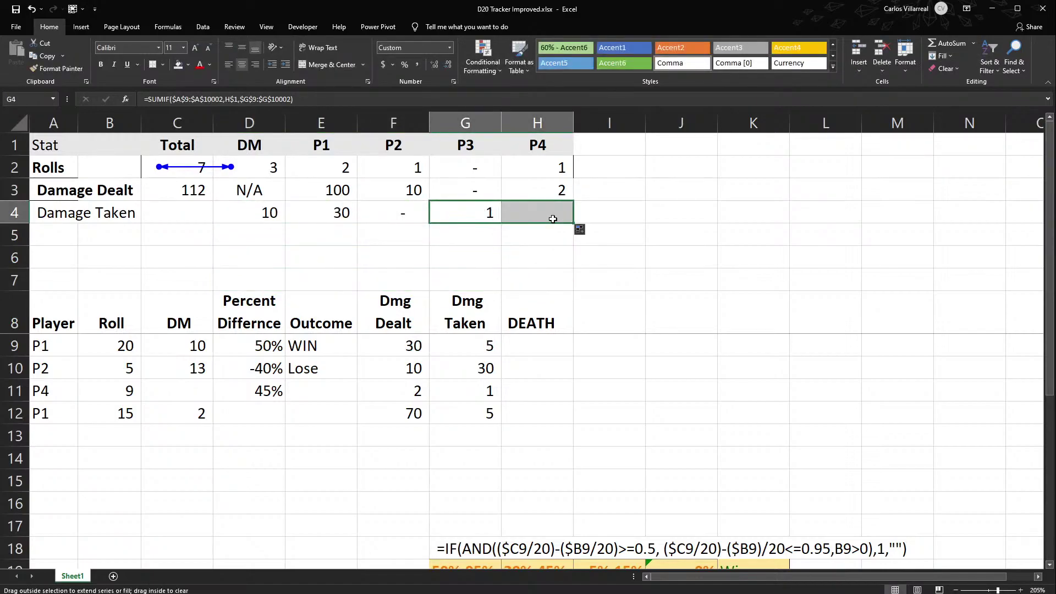
Check which header cells the damage taken formulas in H4 and G4 refer to.
{"action": "double_click", "coordinate": [536, 213]}
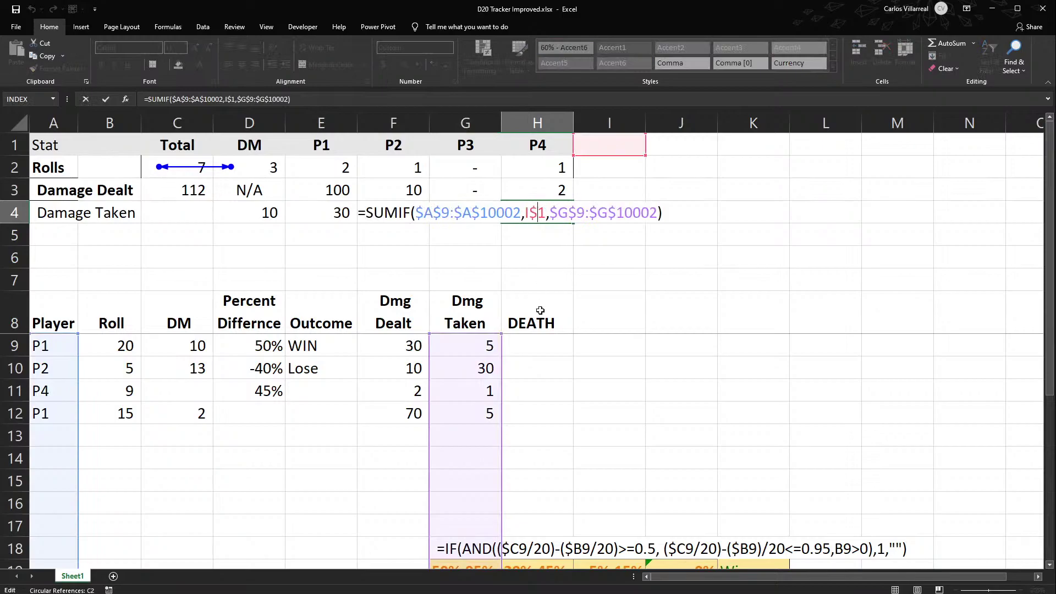
{"action": "key", "text": "Escape"}
{"action": "left_click", "coordinate": [443, 214]}
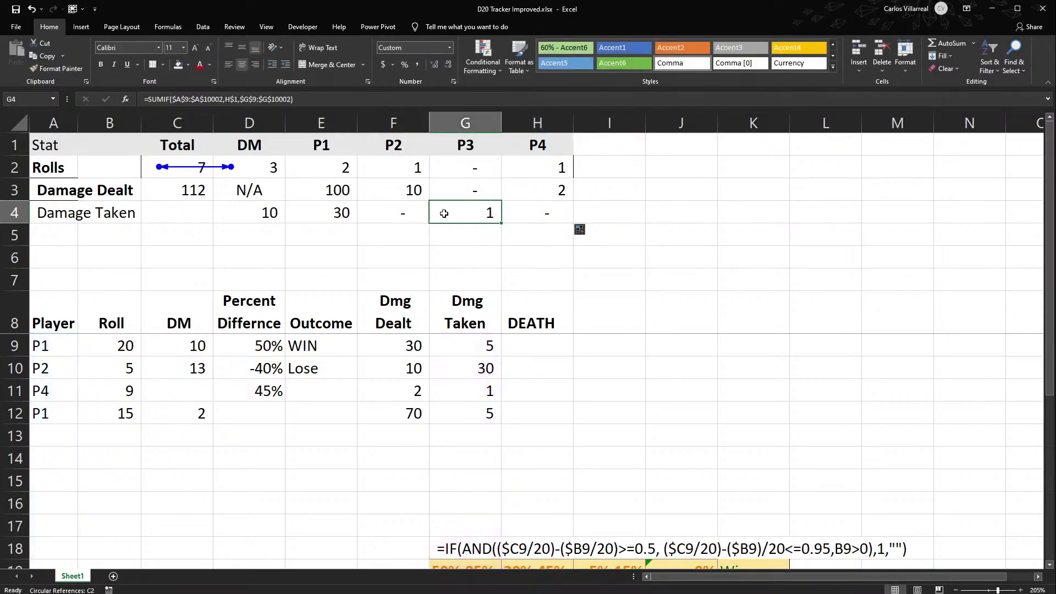
{"action": "double_click", "coordinate": [444, 213]}
{"action": "key", "text": "Escape"}
Point the criterion of P1's damage taken formula in E4 to header E1, and compare it with the formula in E3.
{"action": "left_click", "coordinate": [322, 215]}
{"action": "double_click", "coordinate": [321, 215]}
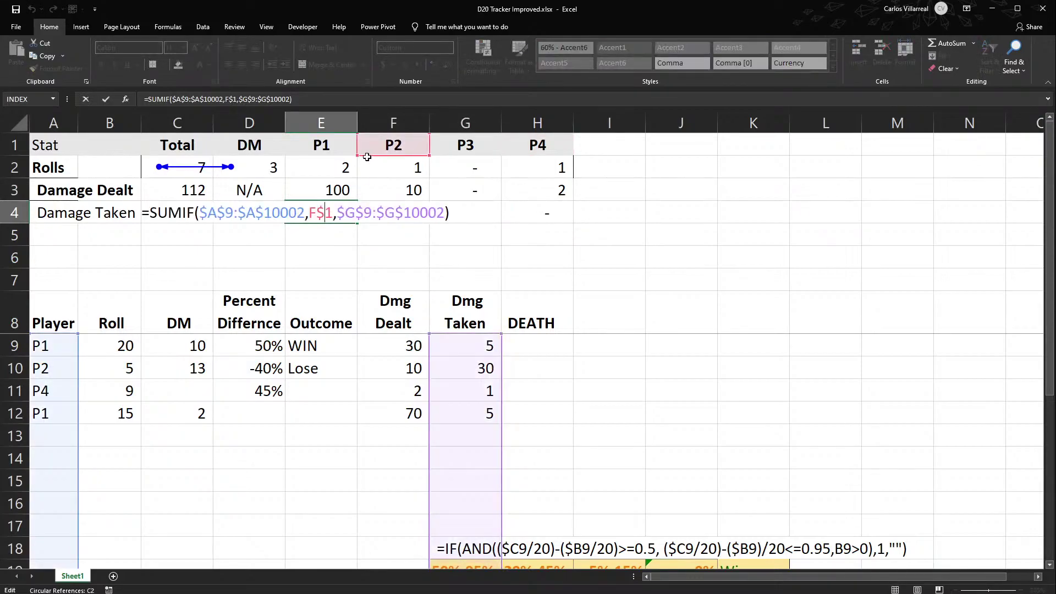
{"action": "left_click_drag", "start_coordinate": [366, 153], "coordinate": [324, 156]}
{"action": "key", "text": "Return"}
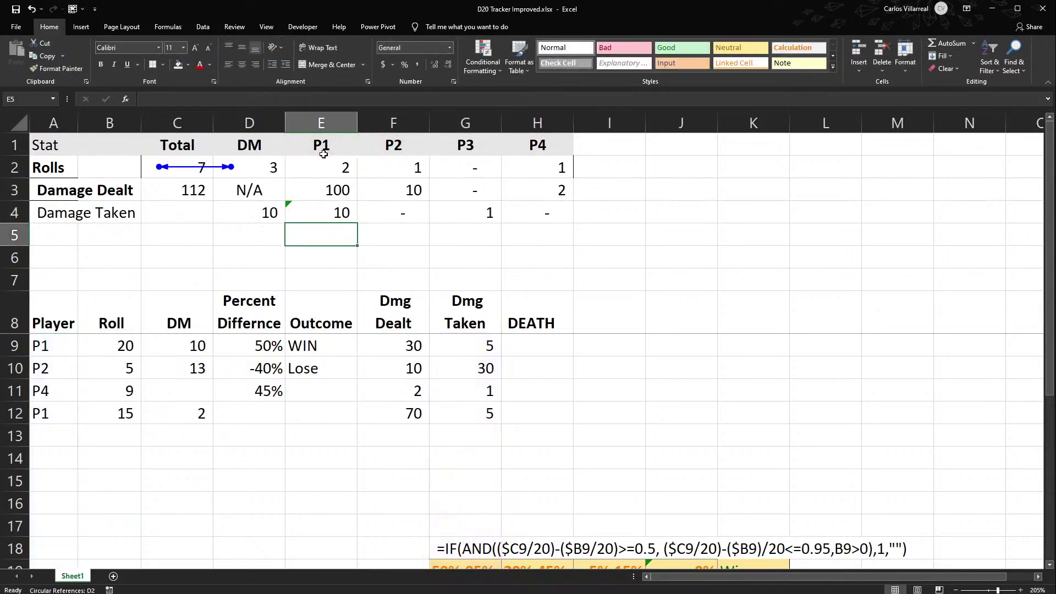
{"action": "double_click", "coordinate": [323, 194]}
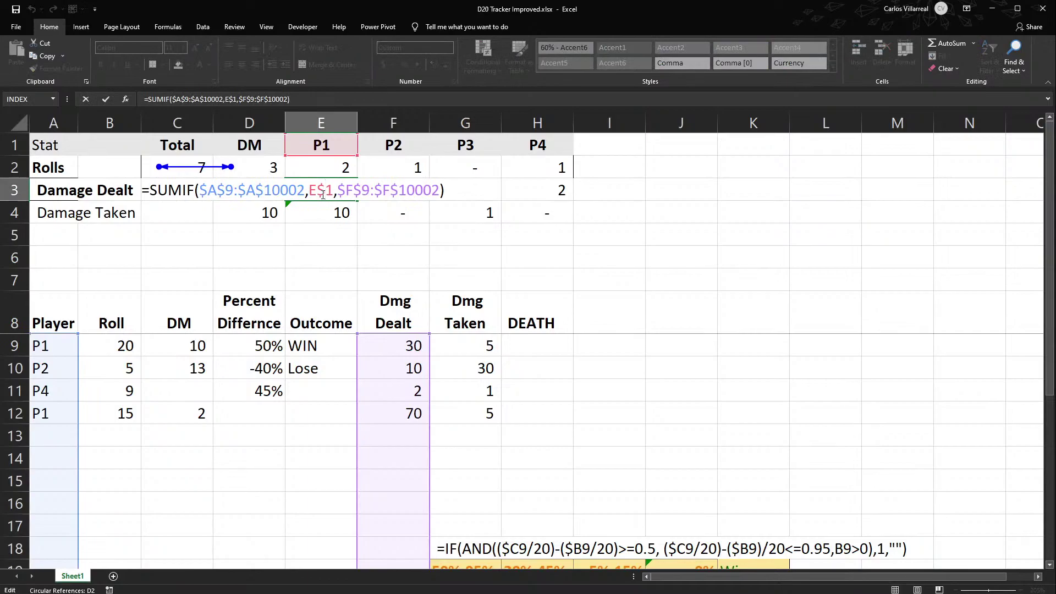
{"action": "key", "text": "Return"}
Clear the misplaced damage taken formula from the DM cell D4.
{"action": "left_click", "coordinate": [238, 216]}
{"action": "double_click", "coordinate": [237, 216]}
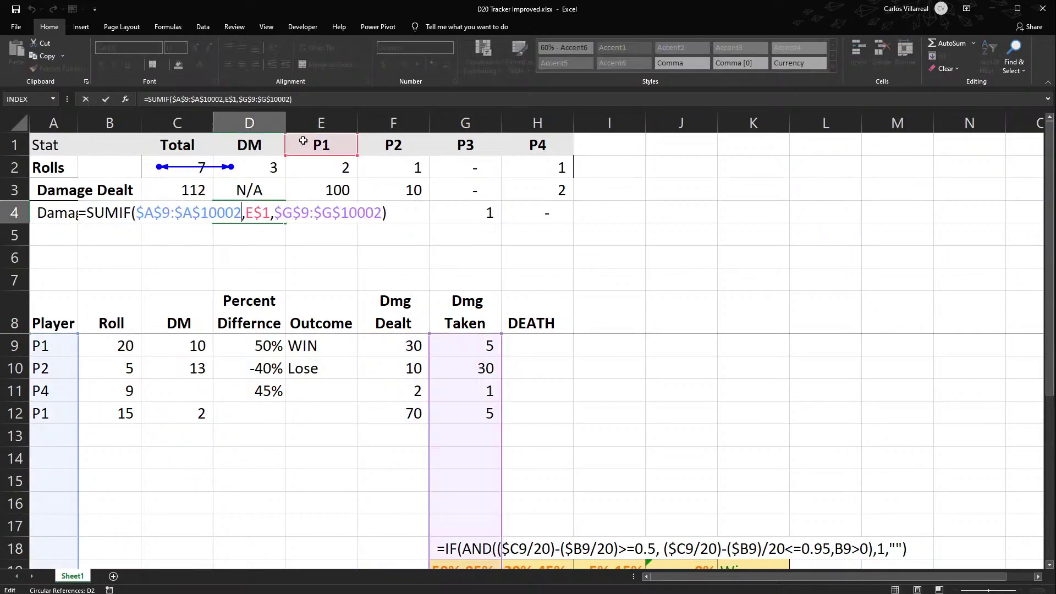
{"action": "key", "text": "Escape"}
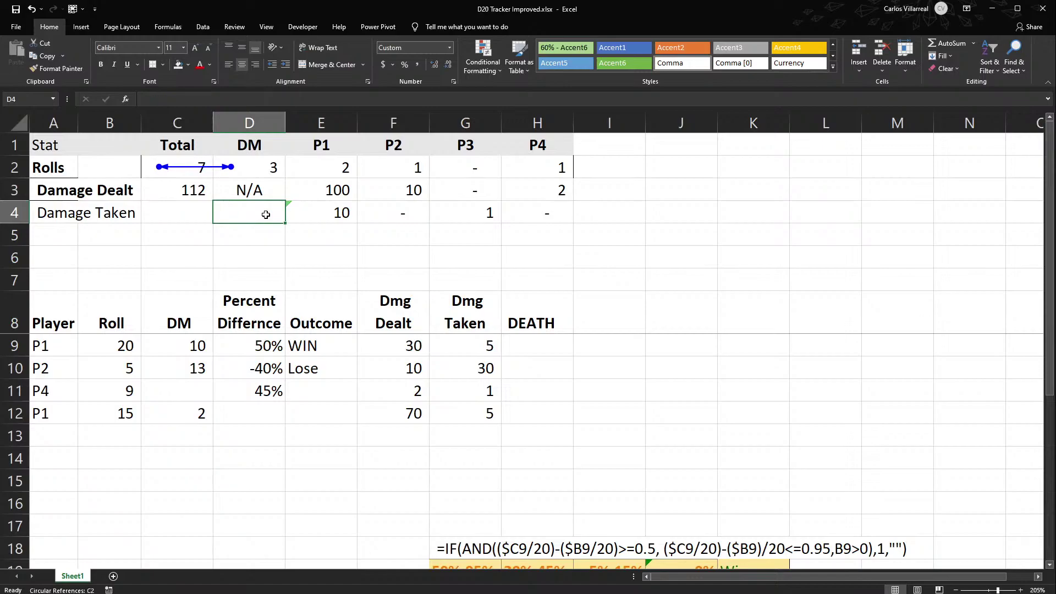
Fill P1's damage taken formula from E4 across to H4 and check the header reference in H4.
{"action": "double_click", "coordinate": [335, 216]}
{"action": "key", "text": "Escape"}
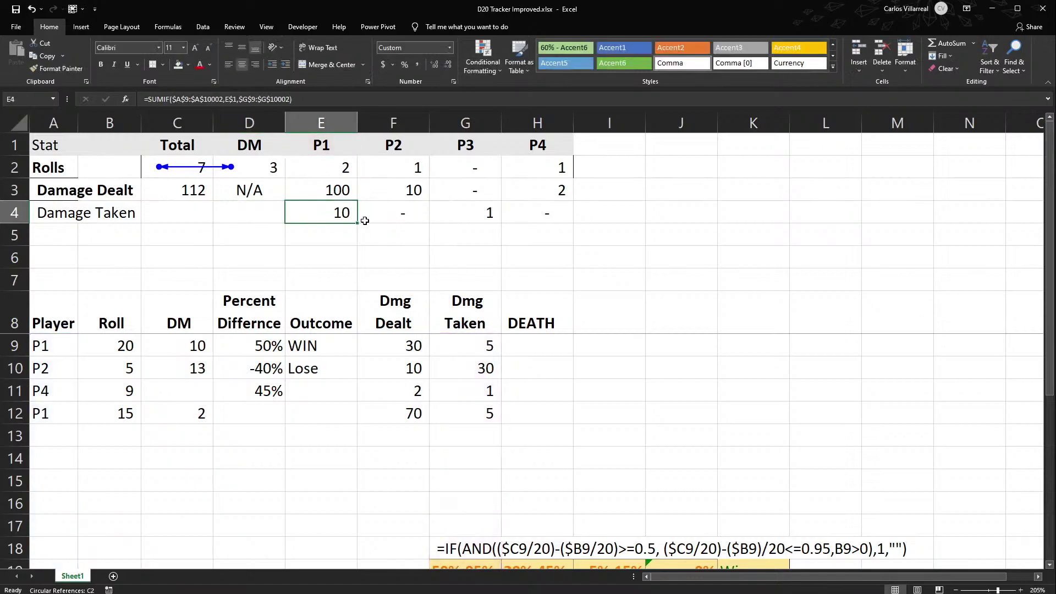
{"action": "left_click_drag", "start_coordinate": [357, 223], "coordinate": [550, 217]}
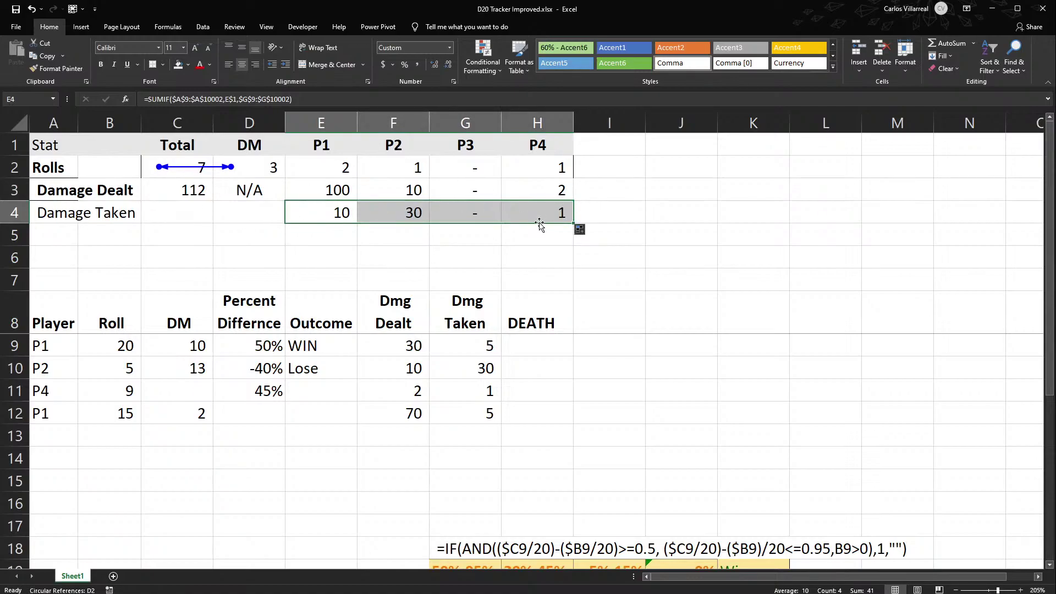
{"action": "double_click", "coordinate": [552, 215]}
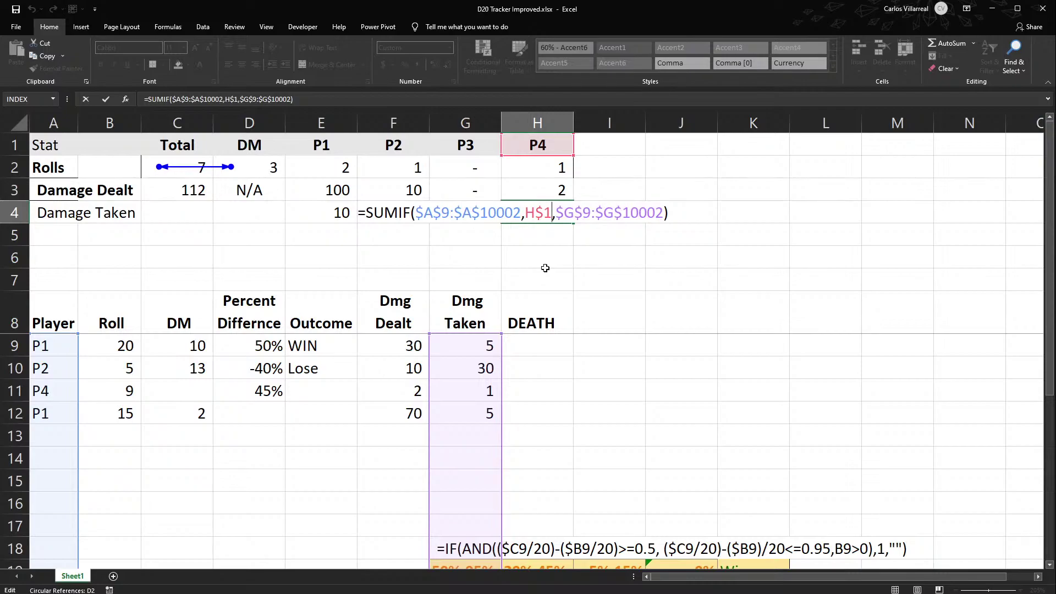
{"action": "key", "text": "Return"}
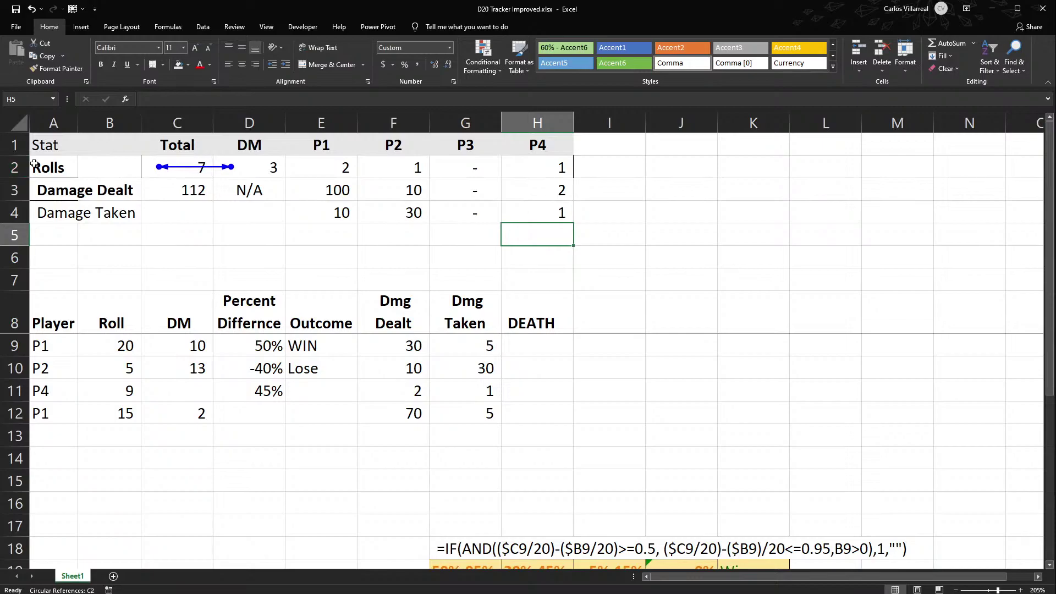
Remove the leftover cell borders beside and below the stat labels in columns A and B.
{"action": "left_click_drag", "start_coordinate": [34, 164], "coordinate": [53, 236]}
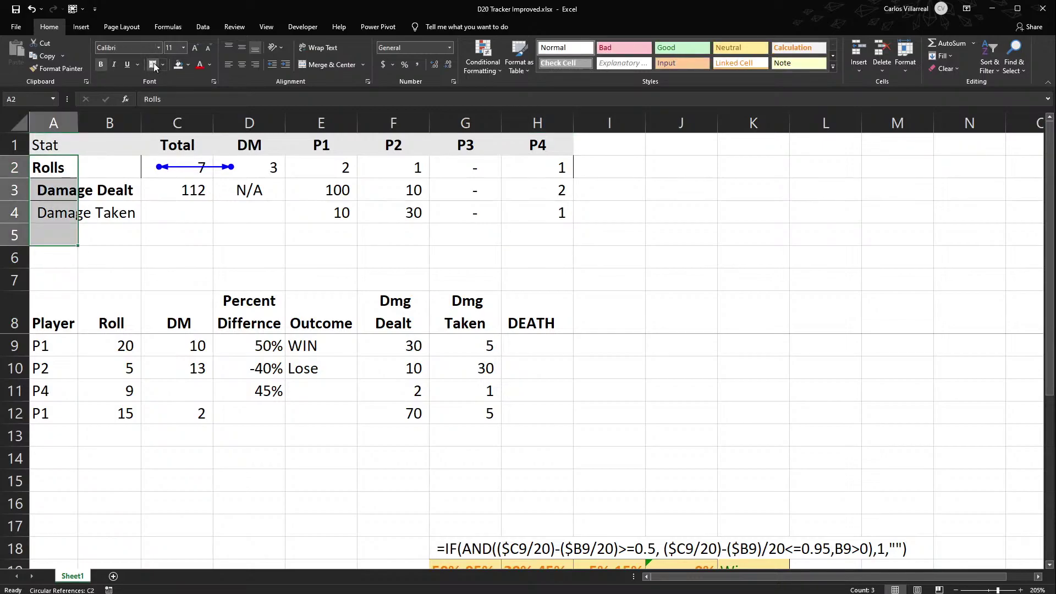
{"action": "left_click", "coordinate": [159, 241]}
{"action": "left_click", "coordinate": [117, 165]}
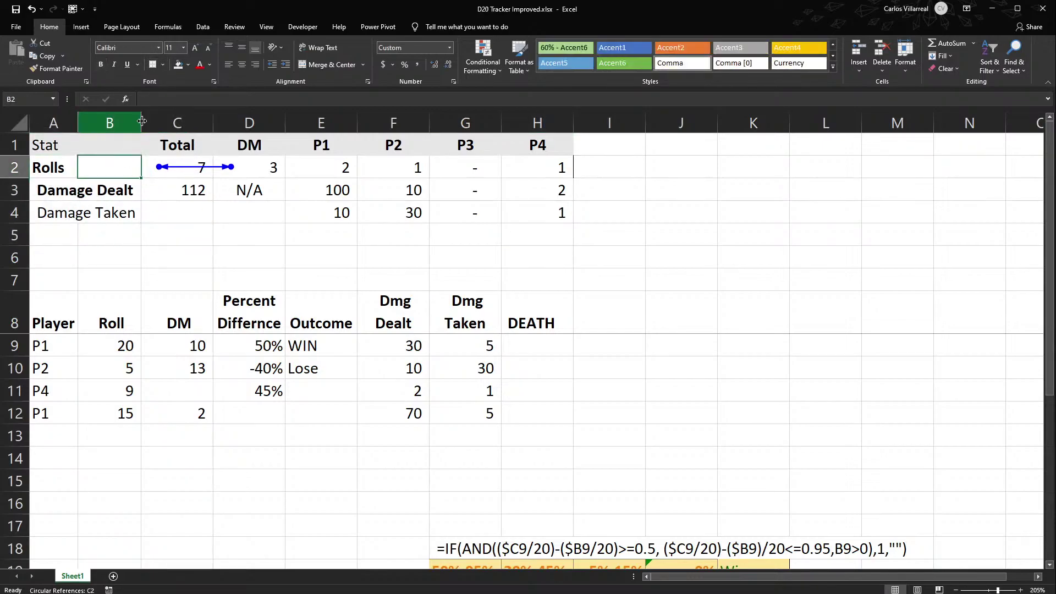
{"action": "left_click", "coordinate": [151, 248]}
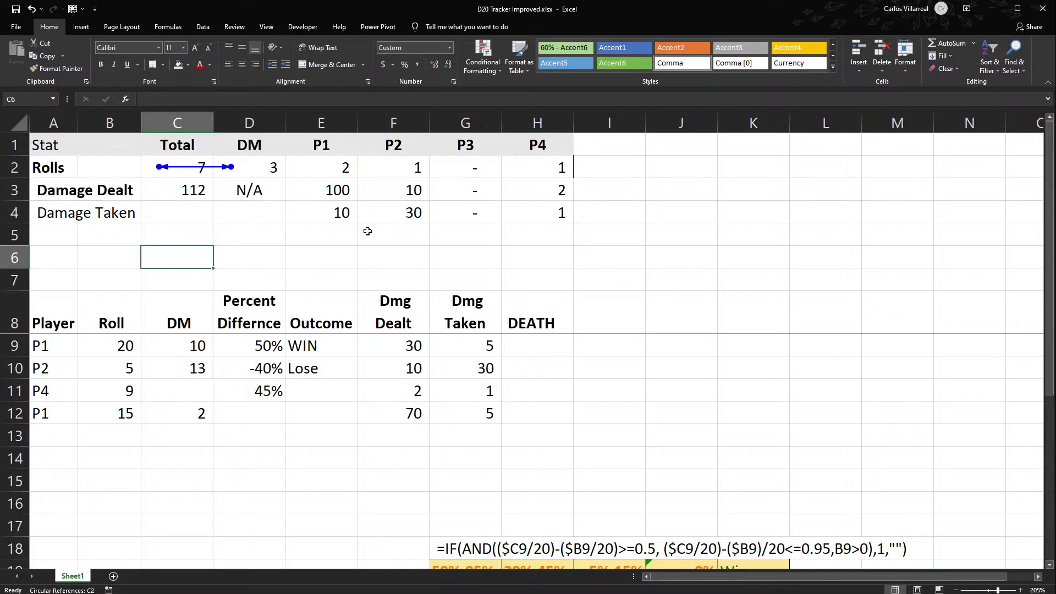
Make the whole header row A1:H1 bold and give it a bottom border.
{"action": "left_click_drag", "start_coordinate": [66, 142], "coordinate": [522, 141]}
{"action": "key", "text": "ctrl+b"}
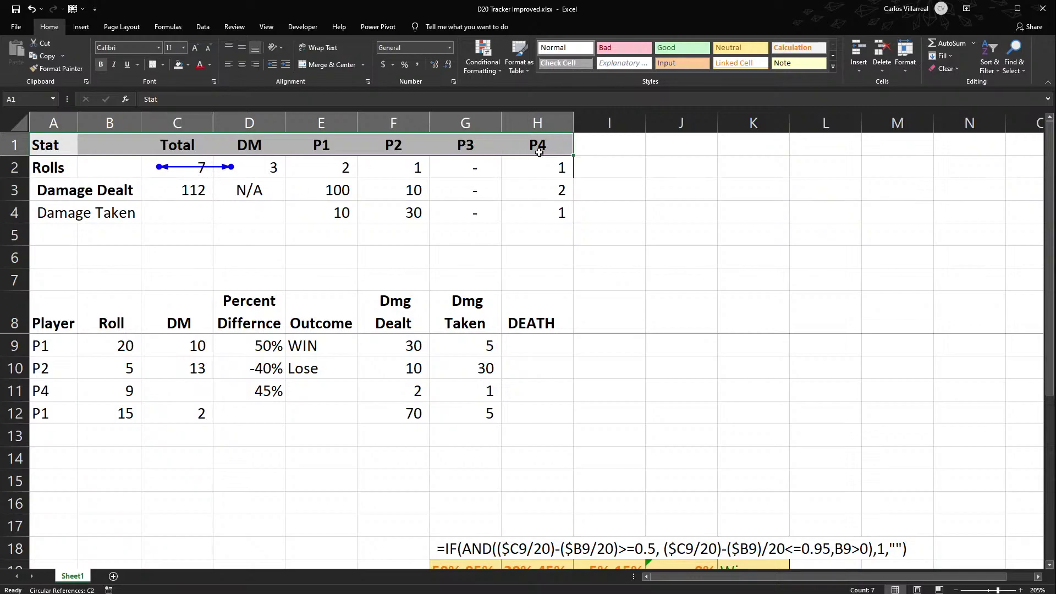
Add the row label "Deaths" in A5, below Damage Taken.
{"action": "left_click", "coordinate": [77, 235]}
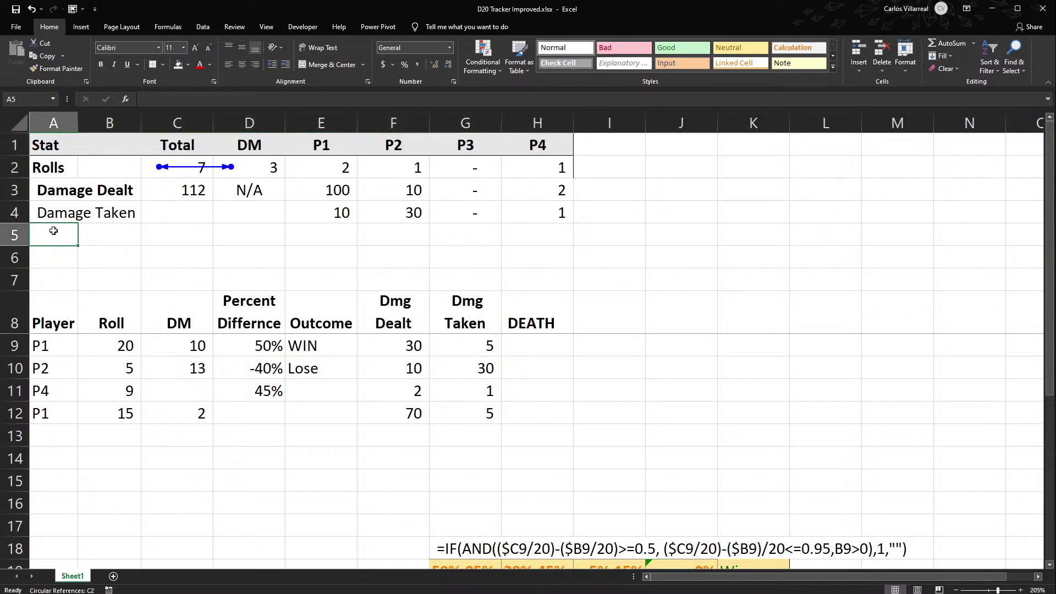
{"action": "type", "text": "De"}
{"action": "key", "text": "BackSpace"}
{"action": "type", "text": "eaths"}
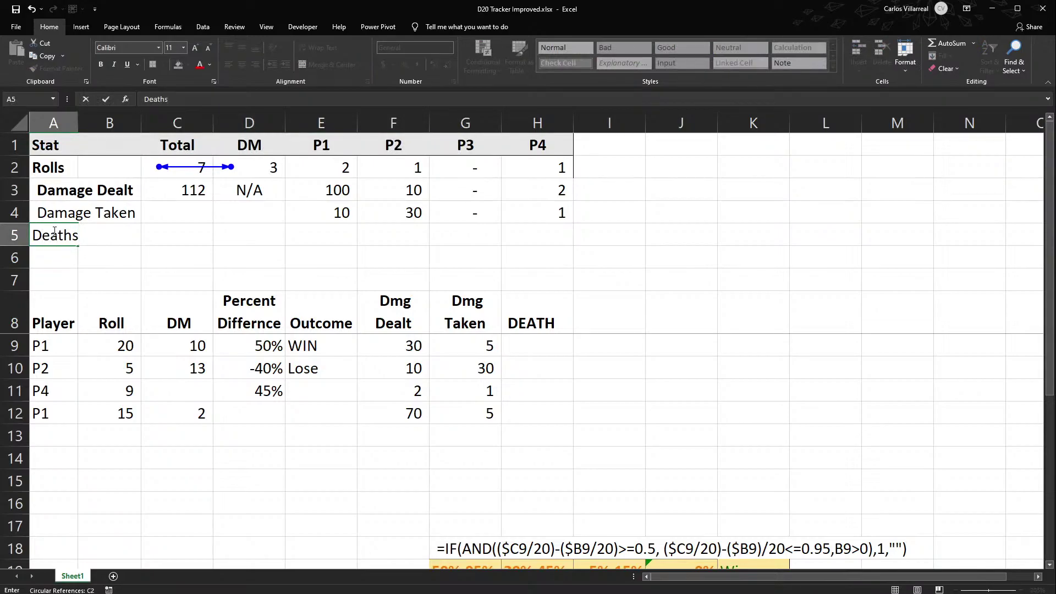
{"action": "left_click", "coordinate": [189, 226]}
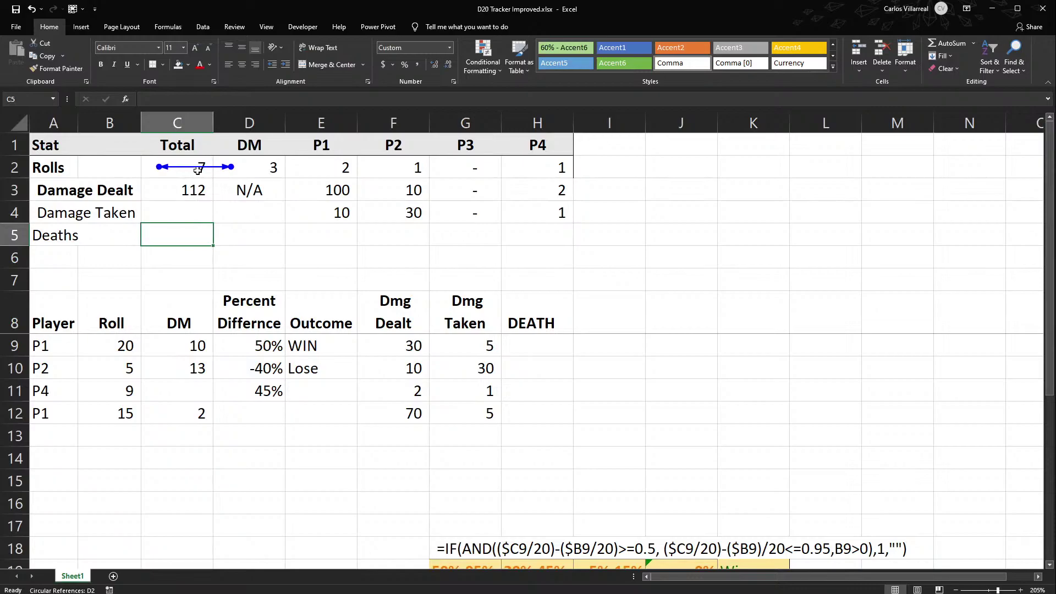
Examine how the DM rolls formula in D2 and the P1 rolls formula in E2 count their entries, leaving both as they are.
{"action": "double_click", "coordinate": [253, 167]}
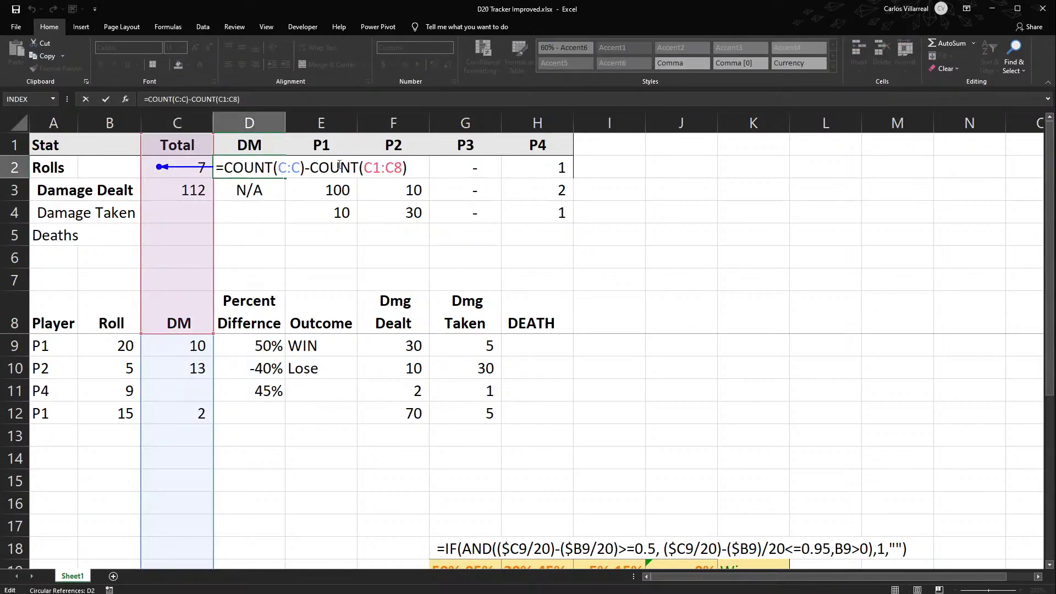
{"action": "left_click_drag", "start_coordinate": [303, 166], "coordinate": [413, 174]}
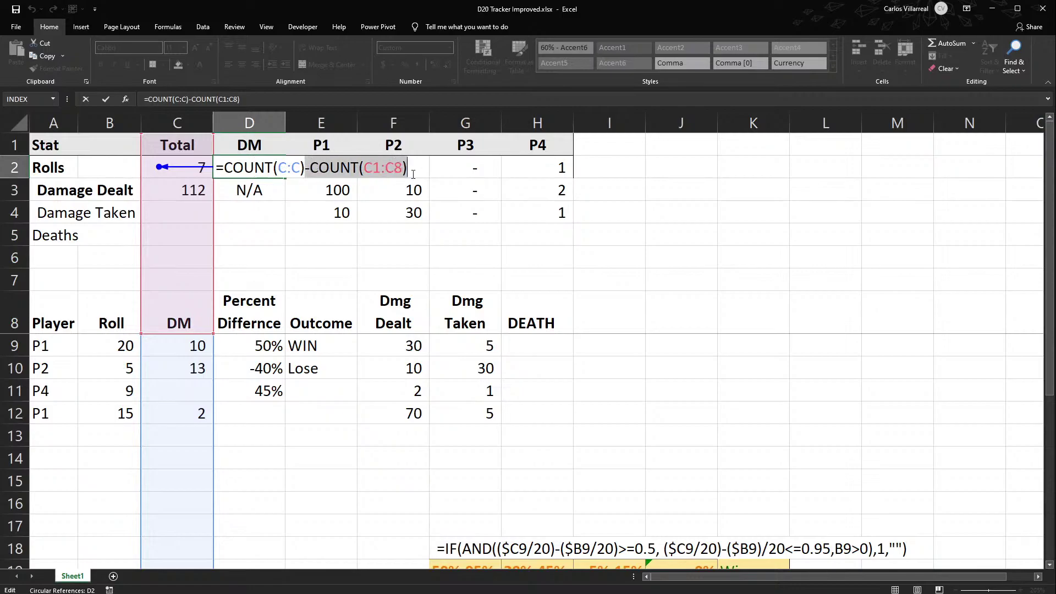
{"action": "key", "text": "BackSpace"}
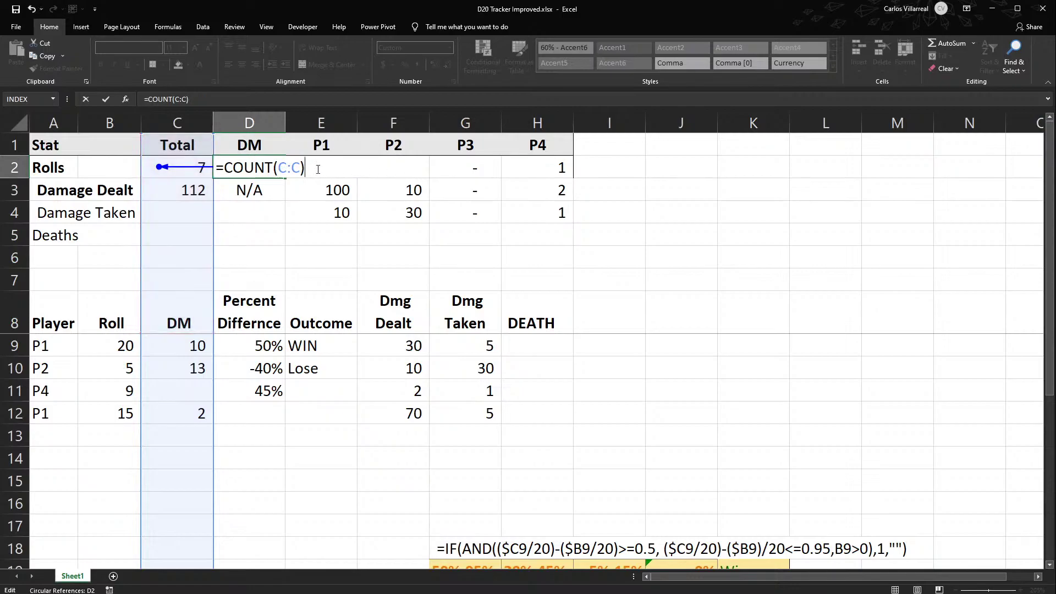
{"action": "key", "text": "Escape"}
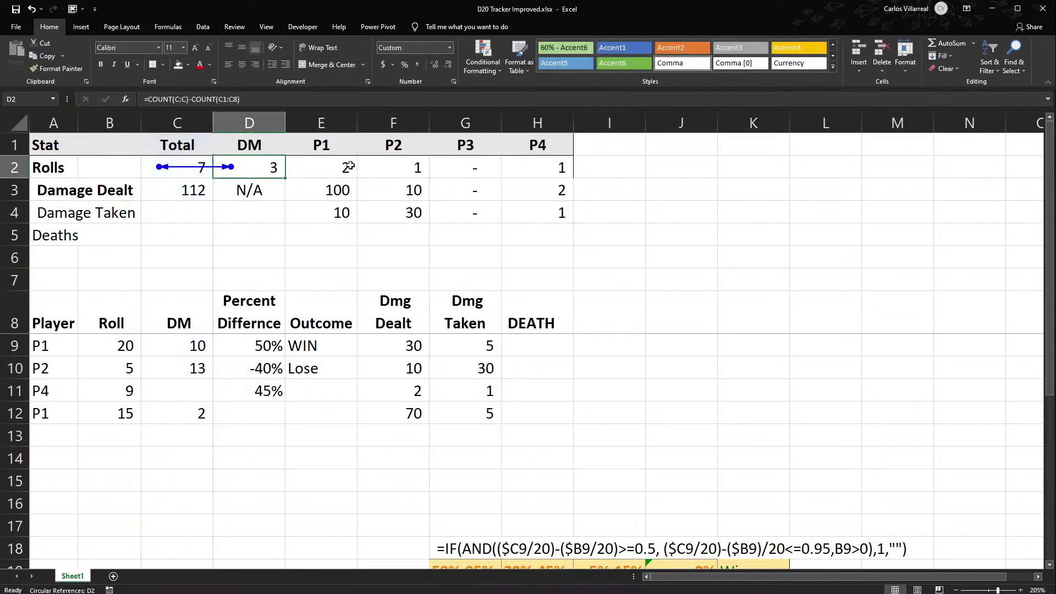
{"action": "double_click", "coordinate": [350, 168]}
{"action": "key", "text": "Escape"}
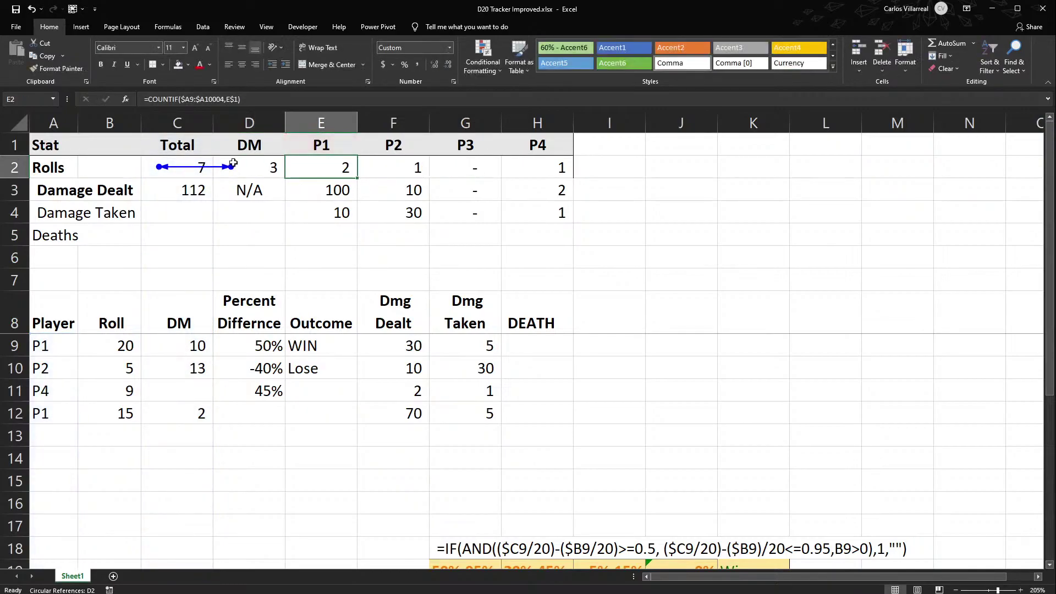
Replace the DM rolls formula in D2 with =COUNT(C9:C10000) to count only the DM entries in the log.
{"action": "double_click", "coordinate": [266, 166]}
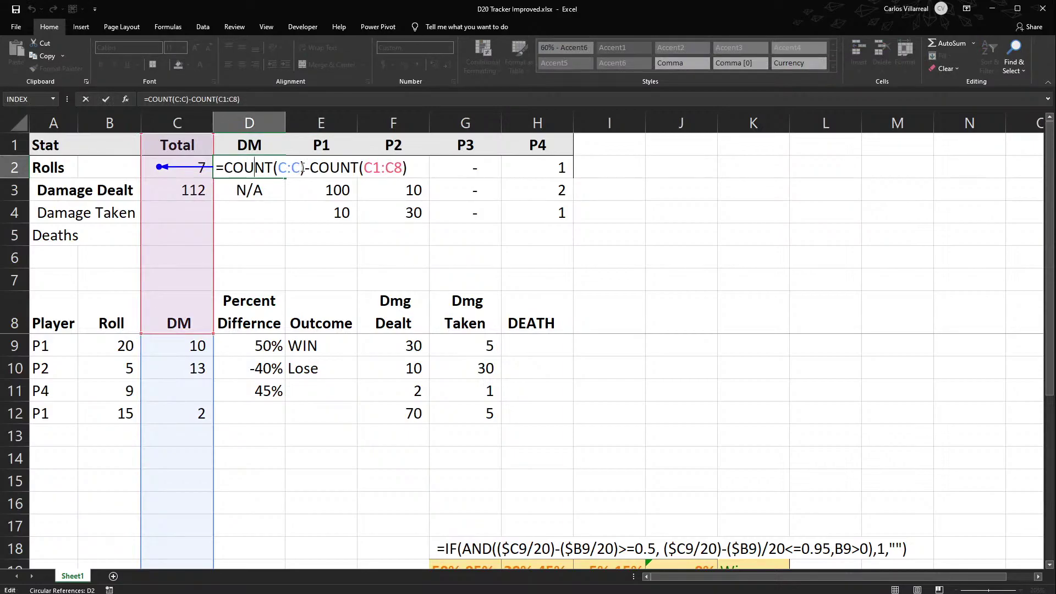
{"action": "key", "text": "Escape"}
{"action": "type", "text": "=coun"}
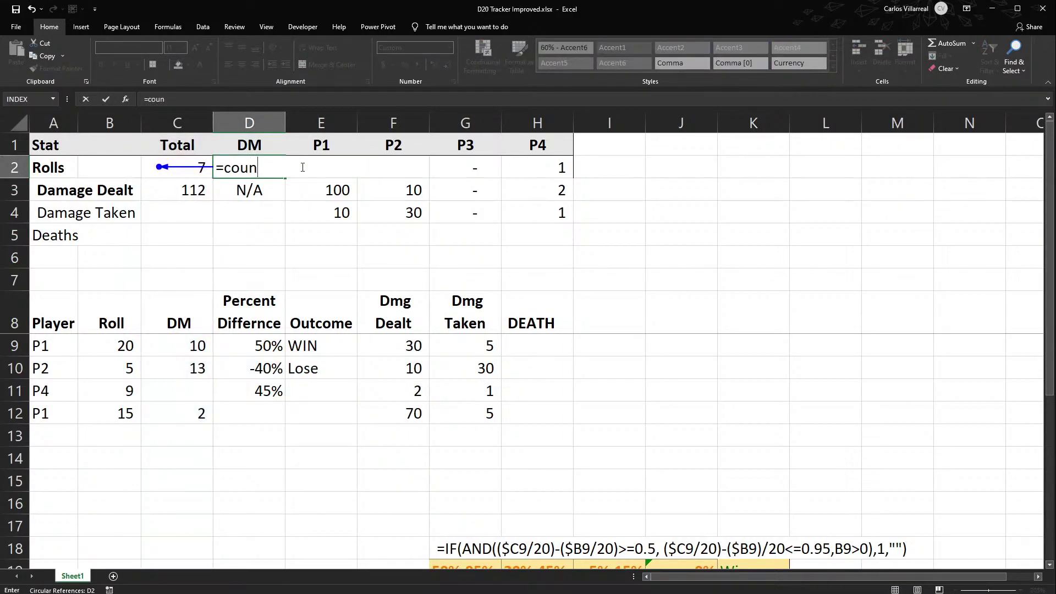
{"action": "key", "text": "Tab"}
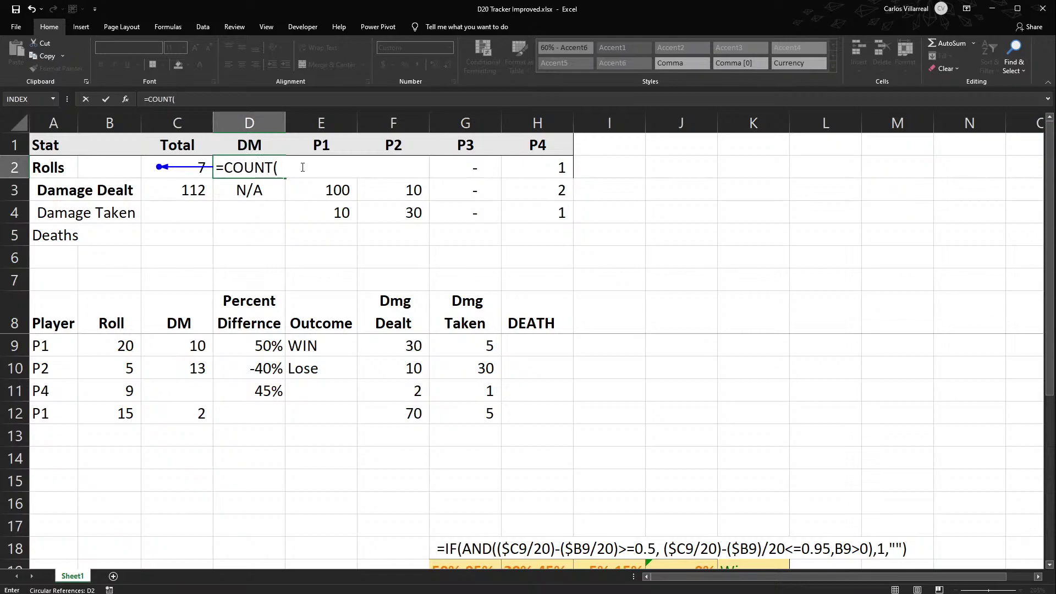
{"action": "type", "text": "A9"}
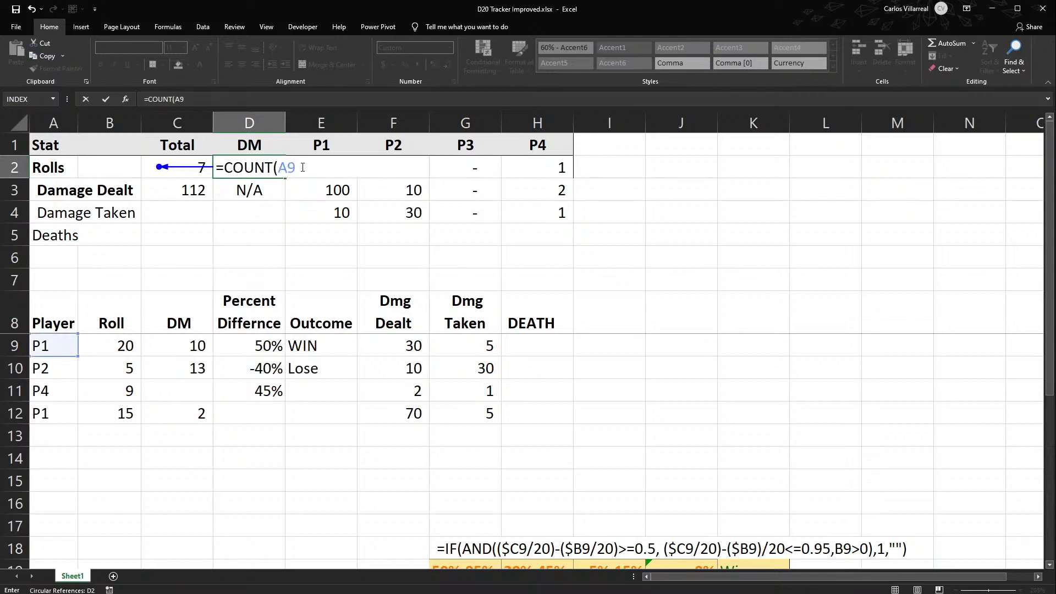
{"action": "key", "text": "BackSpace"}
{"action": "key", "text": "BackSpace"}
{"action": "type", "text": "B9:"}
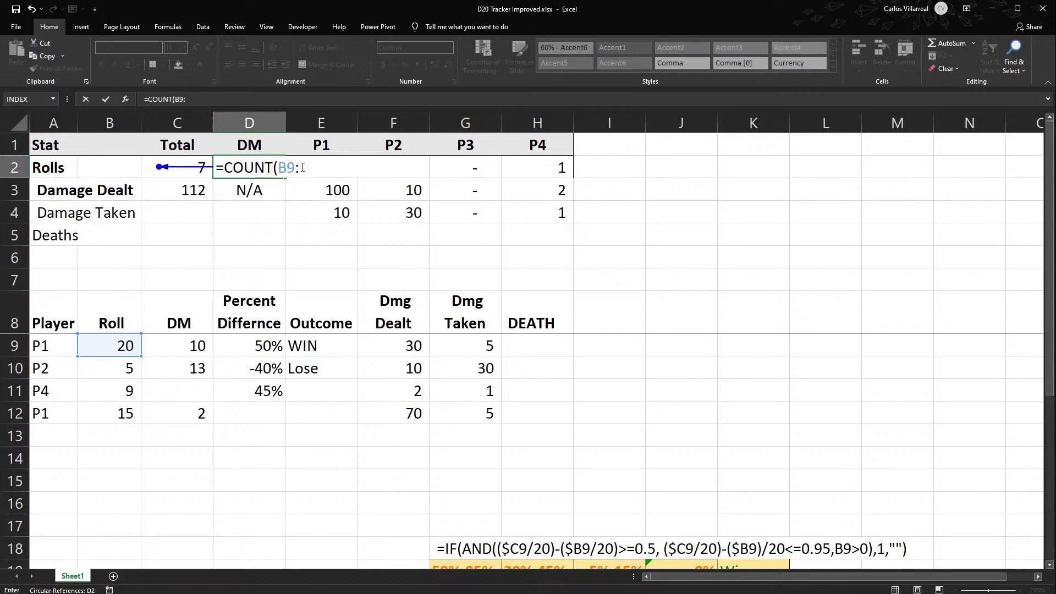
{"action": "key", "text": "BackSpace"}
{"action": "key", "text": "BackSpace"}
{"action": "type", "text": "C"}
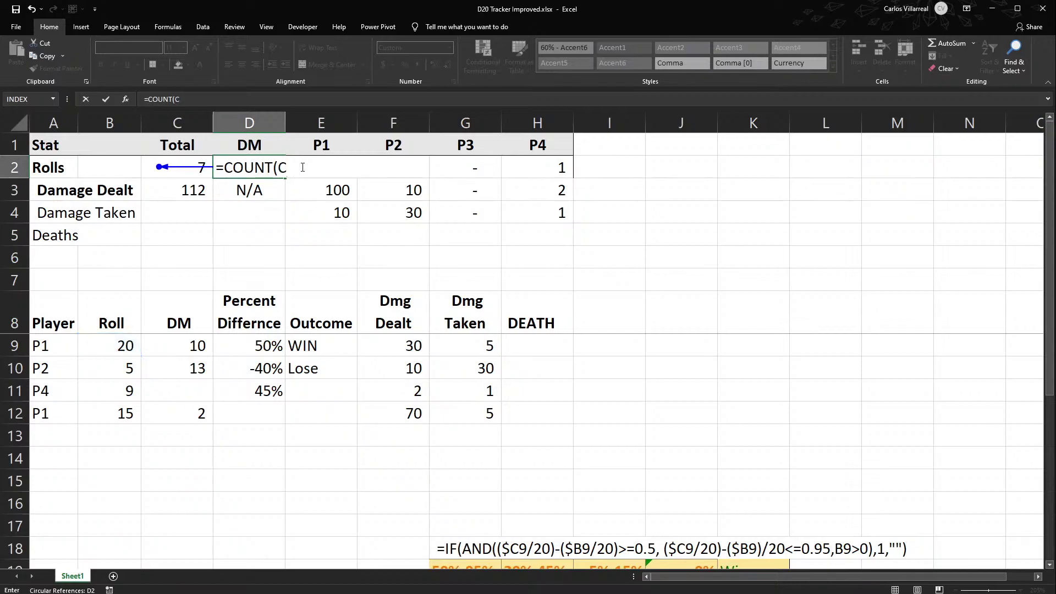
{"action": "type", "text": "9"}
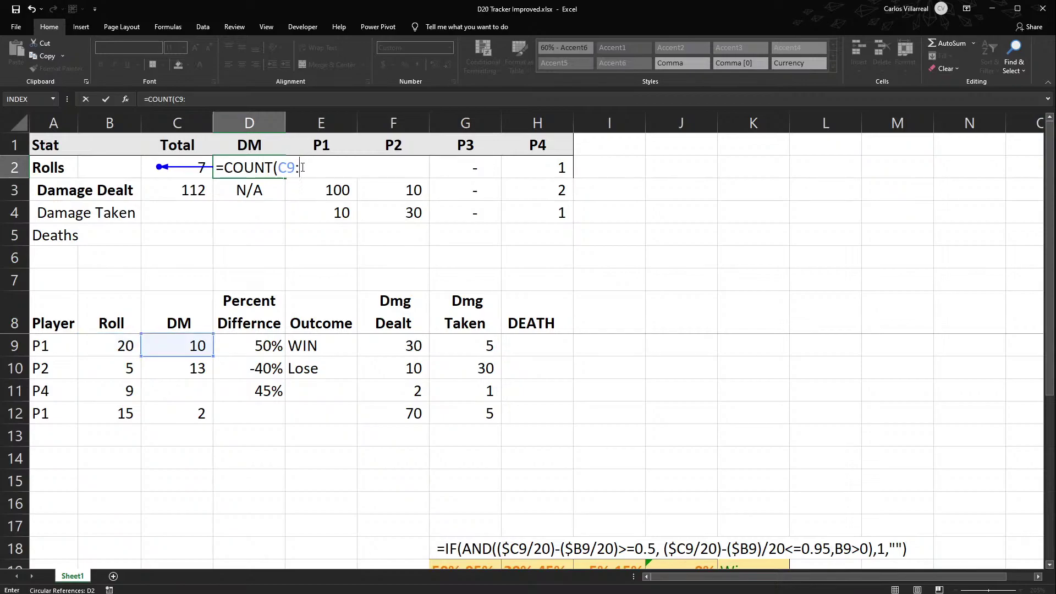
{"action": "type", "text": ":C1000"}
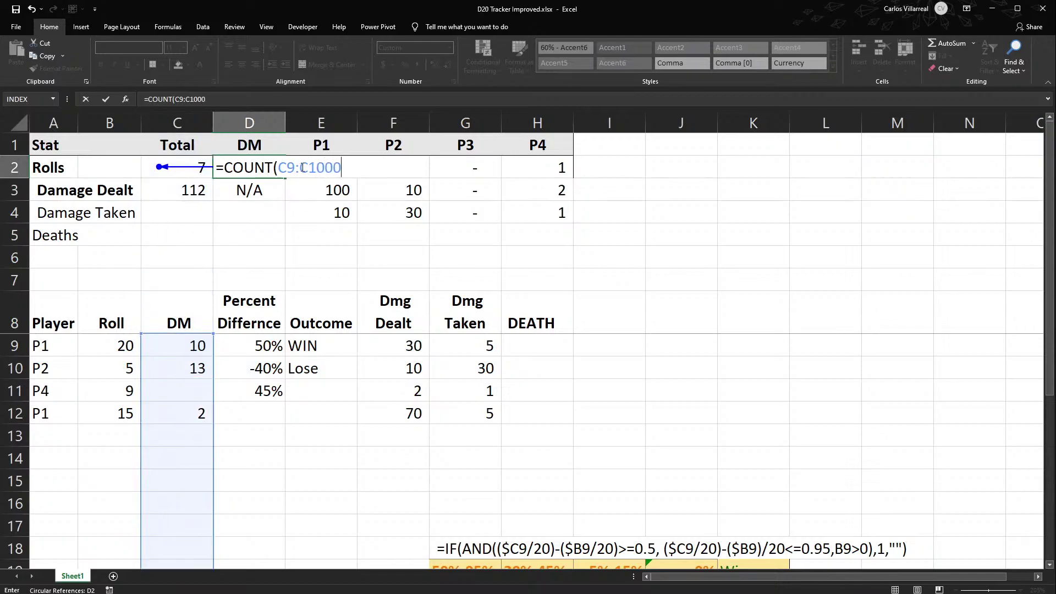
{"action": "type", "text": "0"}
{"action": "key", "text": "Return"}
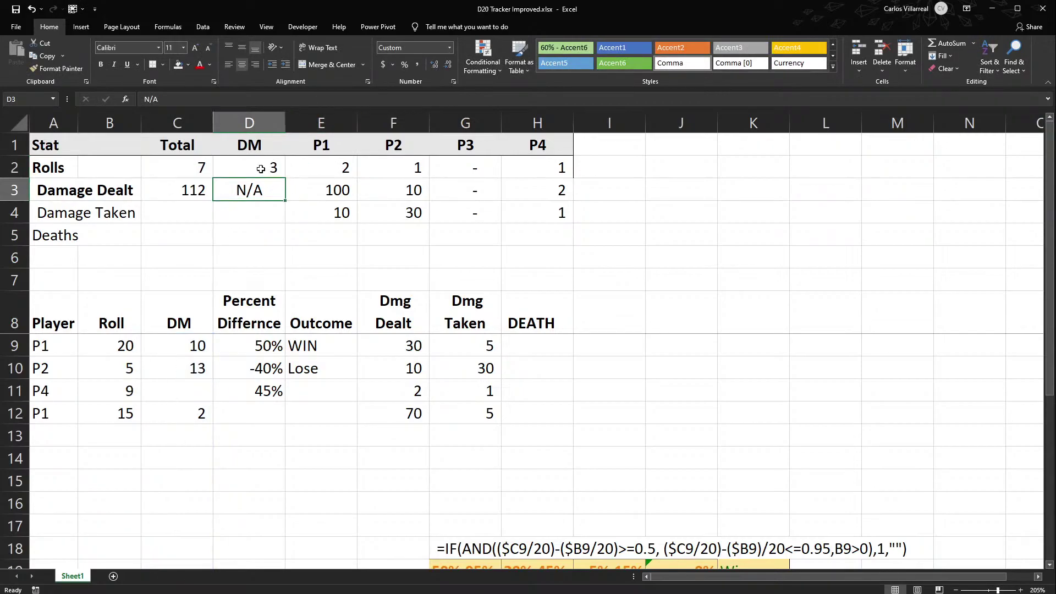
{"action": "left_click", "coordinate": [247, 212]}
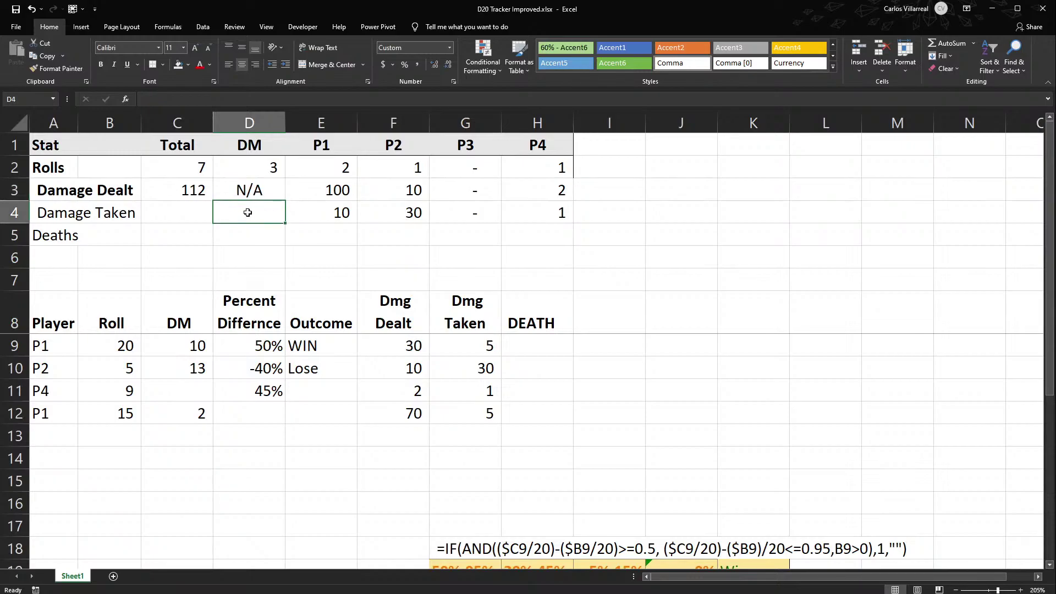
Enter N/A for the DM in the Damage Taken and Deaths rows (D4 and D5) and center the entry in D5.
{"action": "type", "text": "N"}
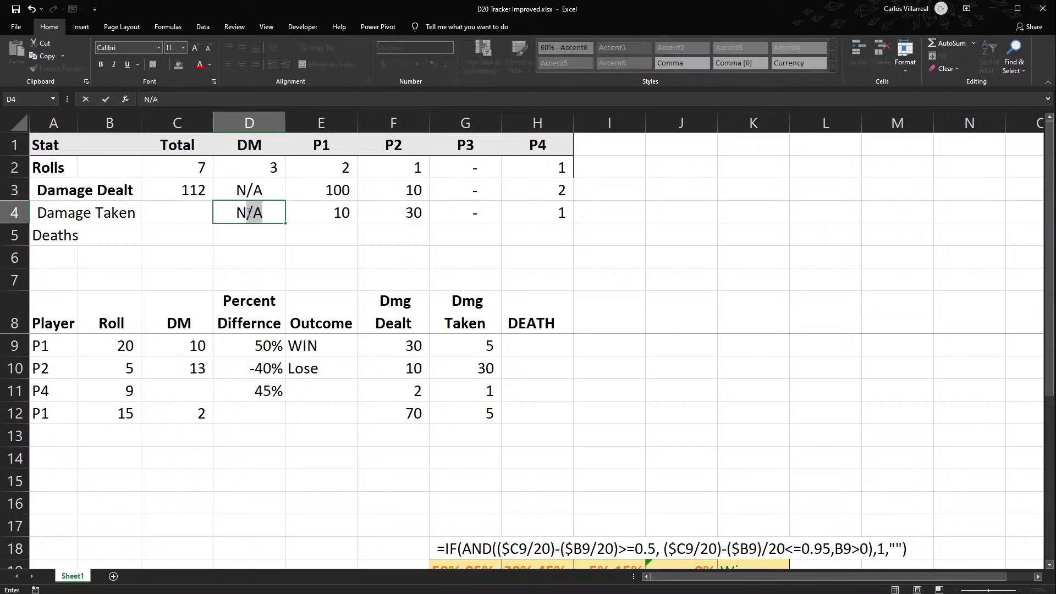
{"action": "key", "text": "Return"}
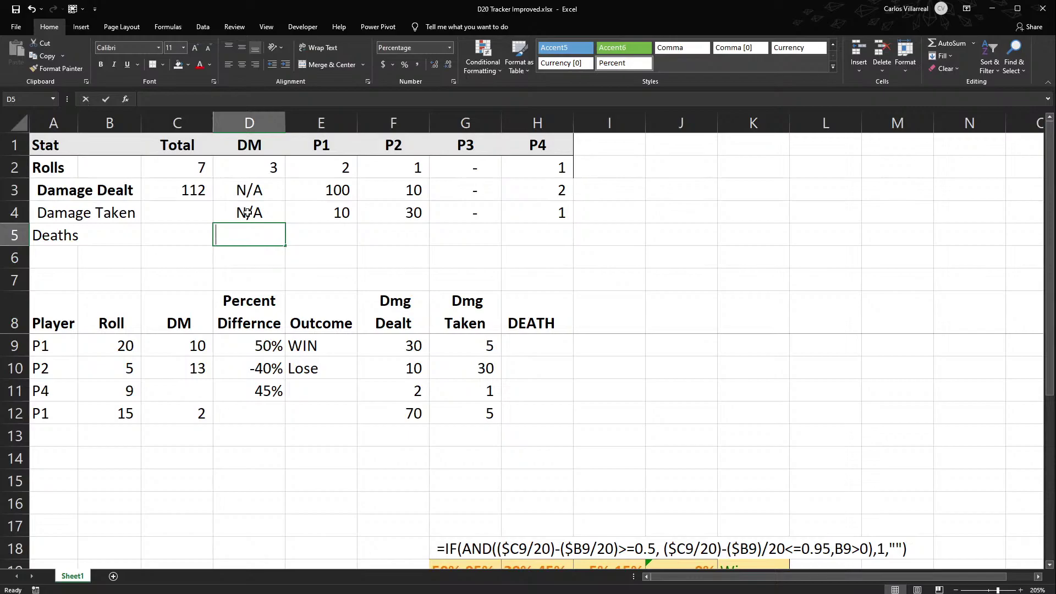
{"action": "type", "text": "N/A"}
{"action": "key", "text": "Return"}
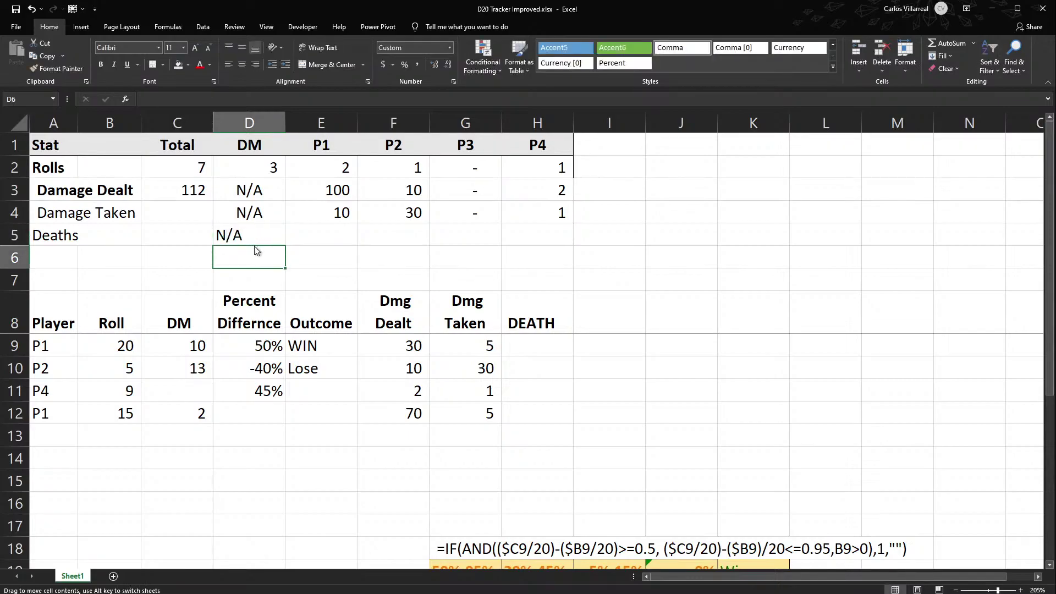
{"action": "left_click", "coordinate": [249, 231]}
{"action": "left_click", "coordinate": [242, 65]}
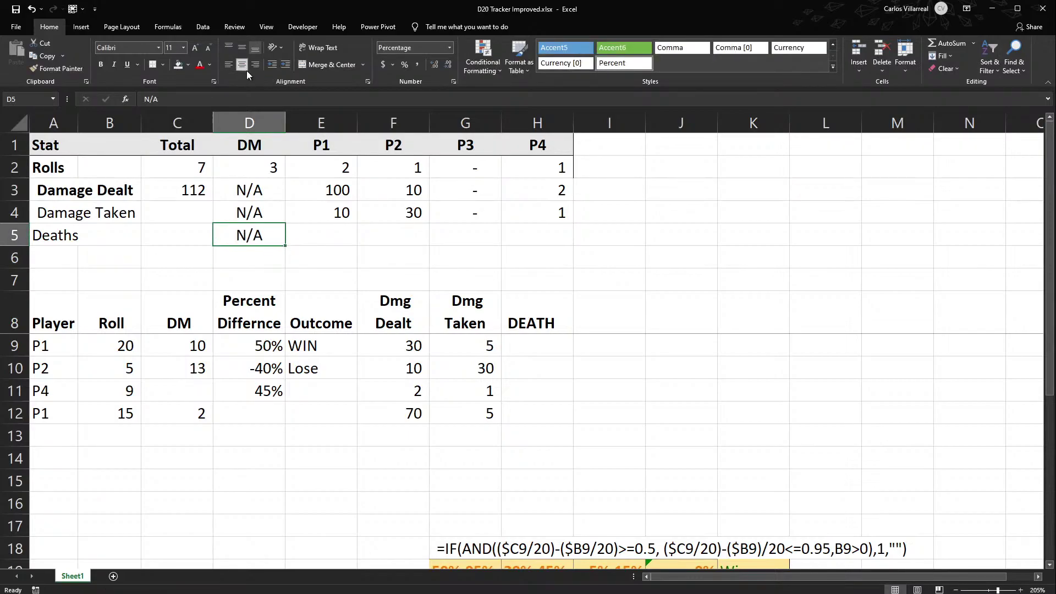
Copy the Damage Taken formula from E4 to E5, set it to =SUMIF($A$9:$A$10002,E$1,$H$9:$H$10002), and fill it across to H5.
{"action": "double_click", "coordinate": [322, 215]}
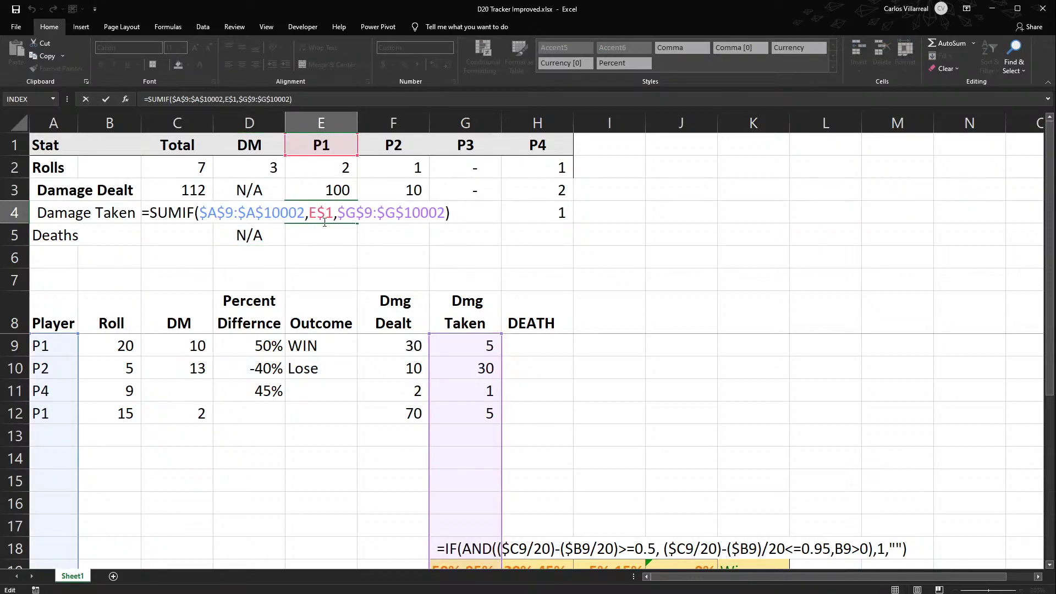
{"action": "key", "text": "Escape"}
{"action": "left_click_drag", "start_coordinate": [358, 224], "coordinate": [339, 239]}
{"action": "left_click", "coordinate": [339, 234]}
{"action": "double_click", "coordinate": [339, 233]}
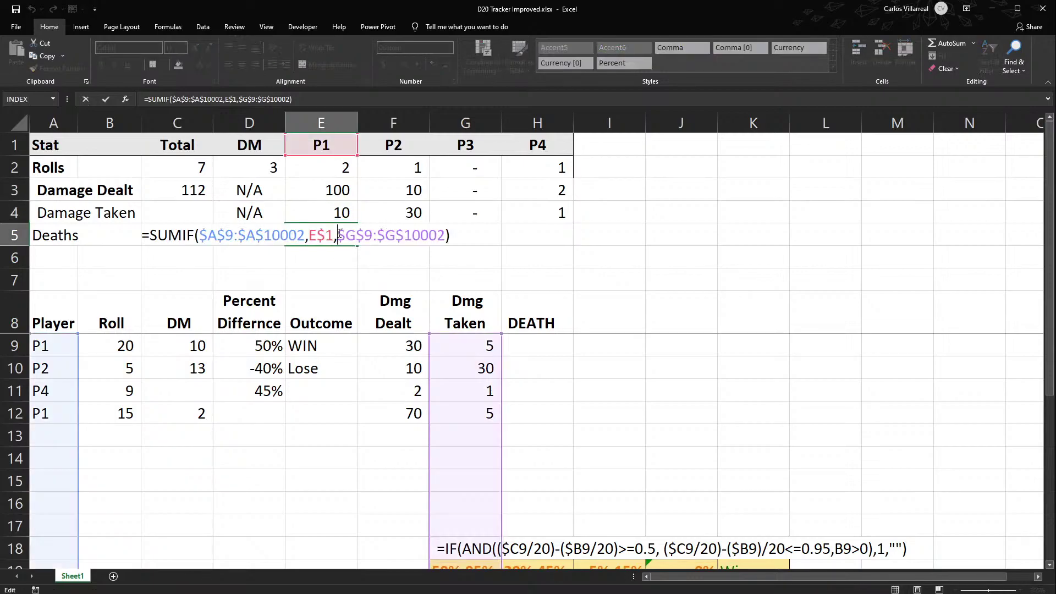
{"action": "left_click_drag", "start_coordinate": [502, 372], "coordinate": [540, 337]}
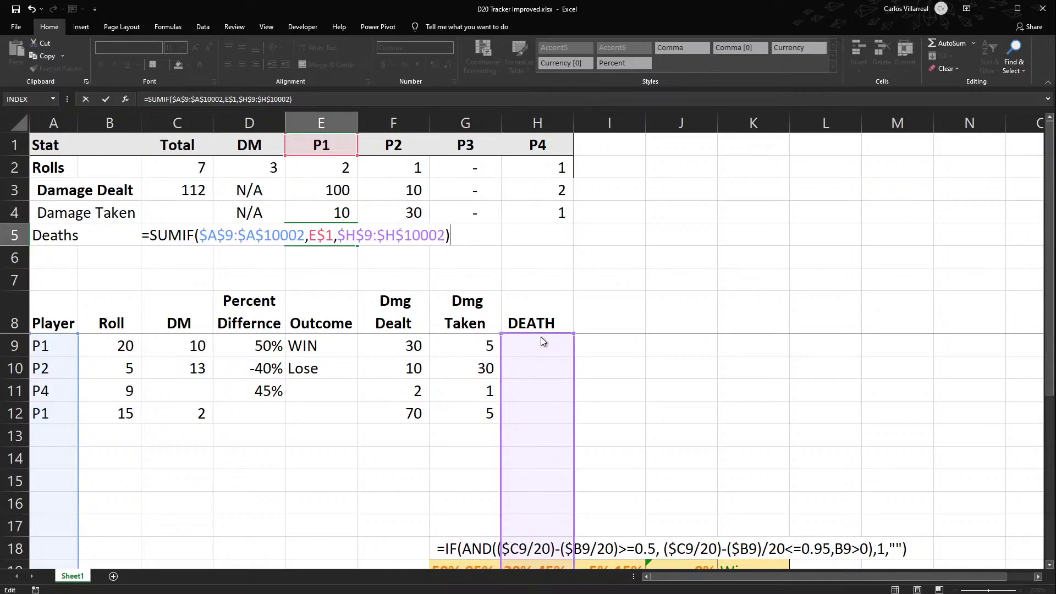
{"action": "key", "text": "Return"}
{"action": "left_click", "coordinate": [328, 238]}
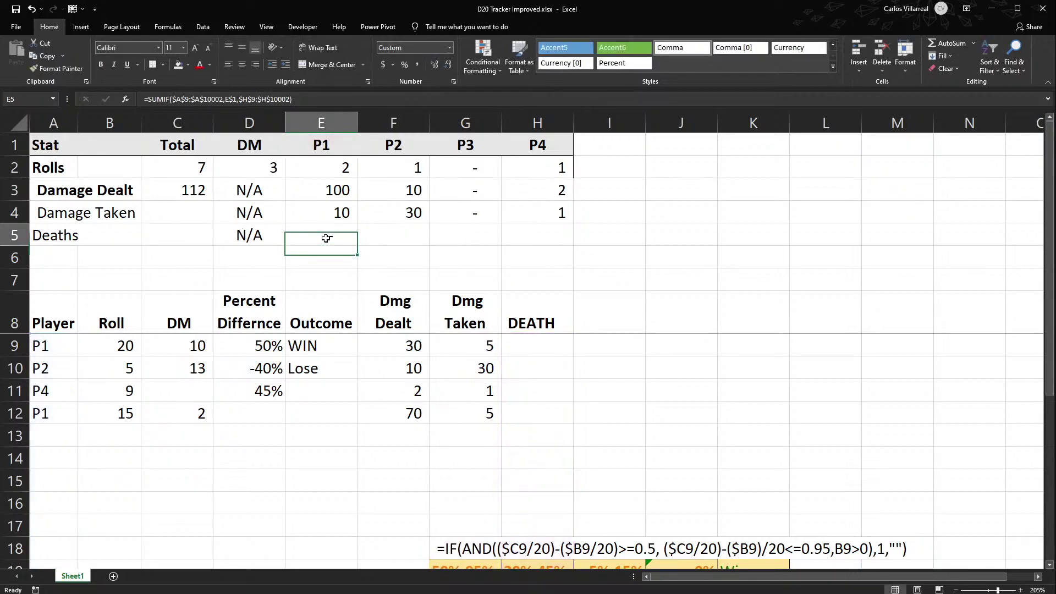
{"action": "left_click_drag", "start_coordinate": [357, 246], "coordinate": [593, 242]}
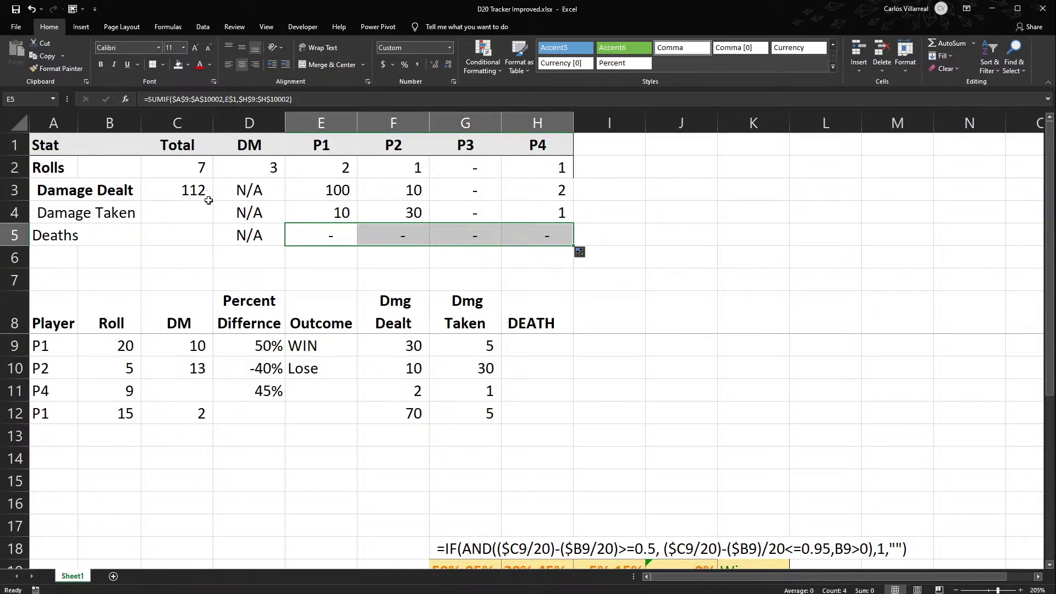
{"action": "left_click", "coordinate": [185, 217]}
{"action": "key", "text": "alt+equal"}
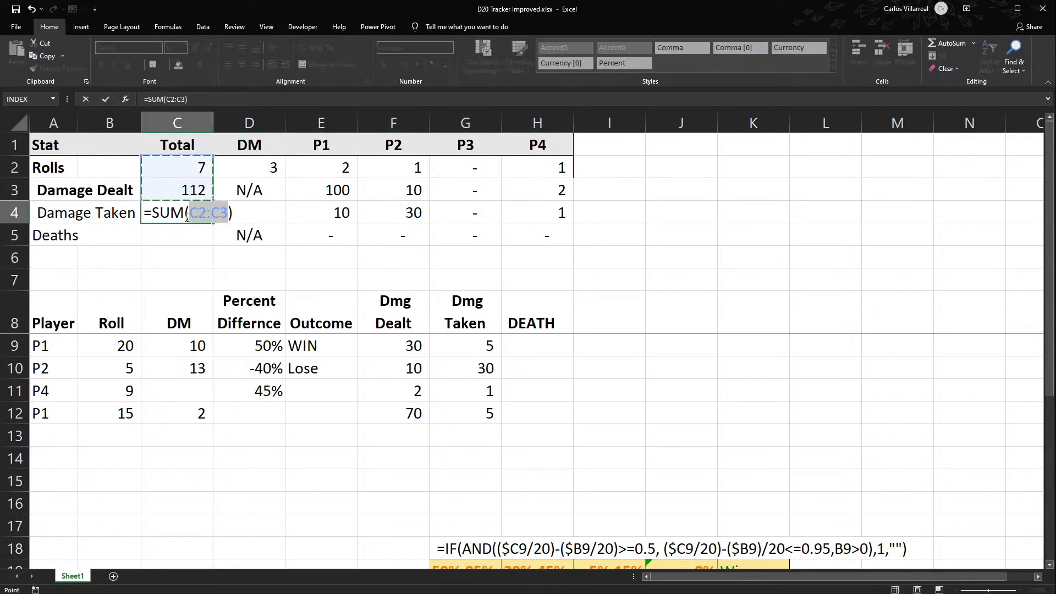
{"action": "key", "text": "Escape"}
Fill the Damage Dealt total formula from C3 down to C5 for the Damage Taken and Deaths totals.
{"action": "left_click", "coordinate": [209, 191]}
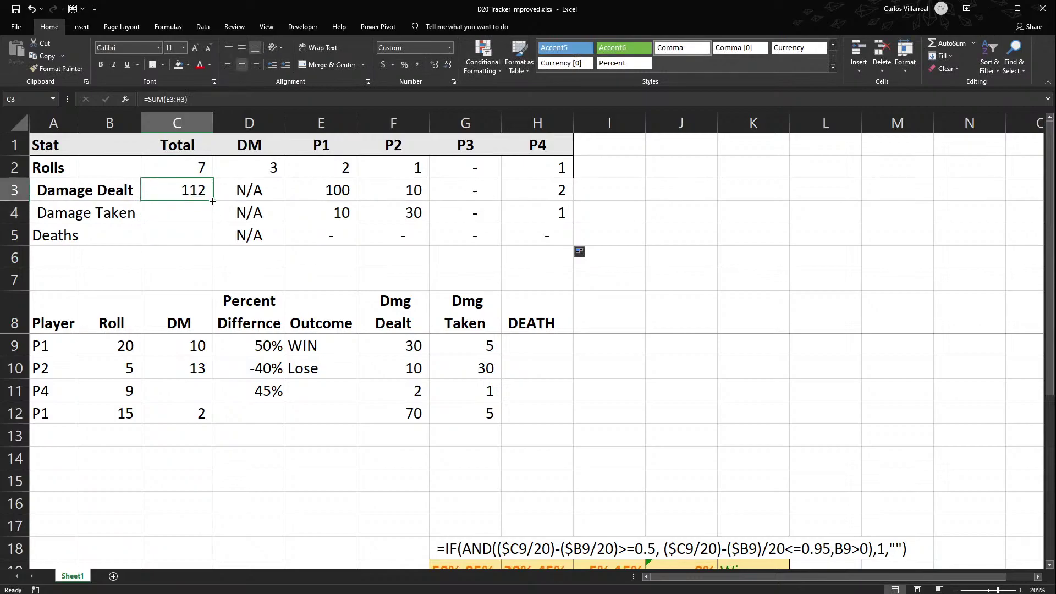
{"action": "left_click_drag", "start_coordinate": [210, 191], "coordinate": [205, 246]}
Examine the Total column formulas from C5 up to C2 to check which cells each one sums.
{"action": "double_click", "coordinate": [189, 237]}
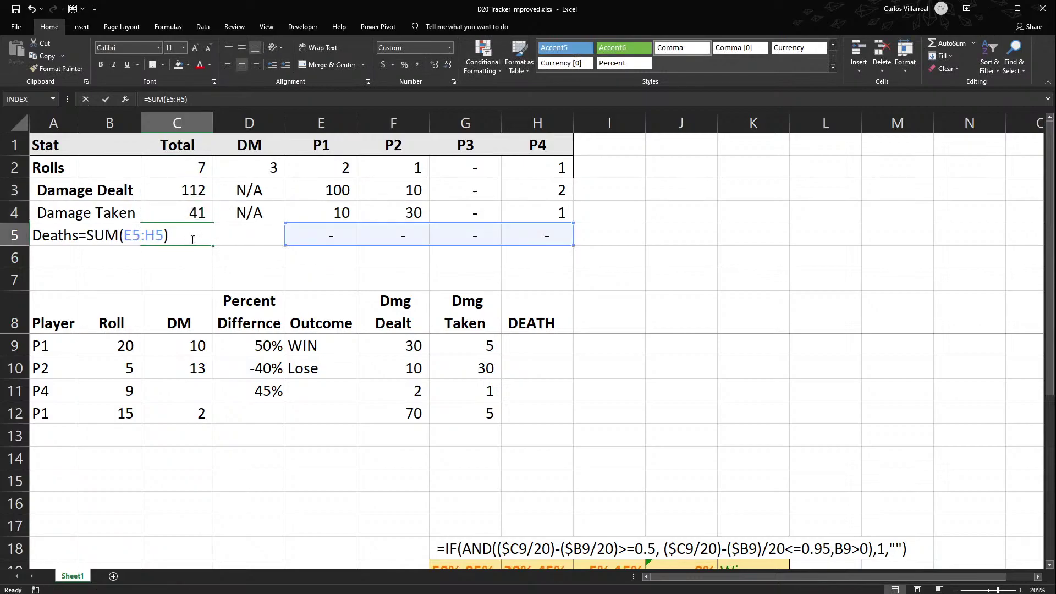
{"action": "key", "text": "Escape"}
{"action": "double_click", "coordinate": [191, 213]}
{"action": "key", "text": "Escape"}
{"action": "double_click", "coordinate": [191, 189]}
{"action": "key", "text": "Escape"}
{"action": "double_click", "coordinate": [187, 164]}
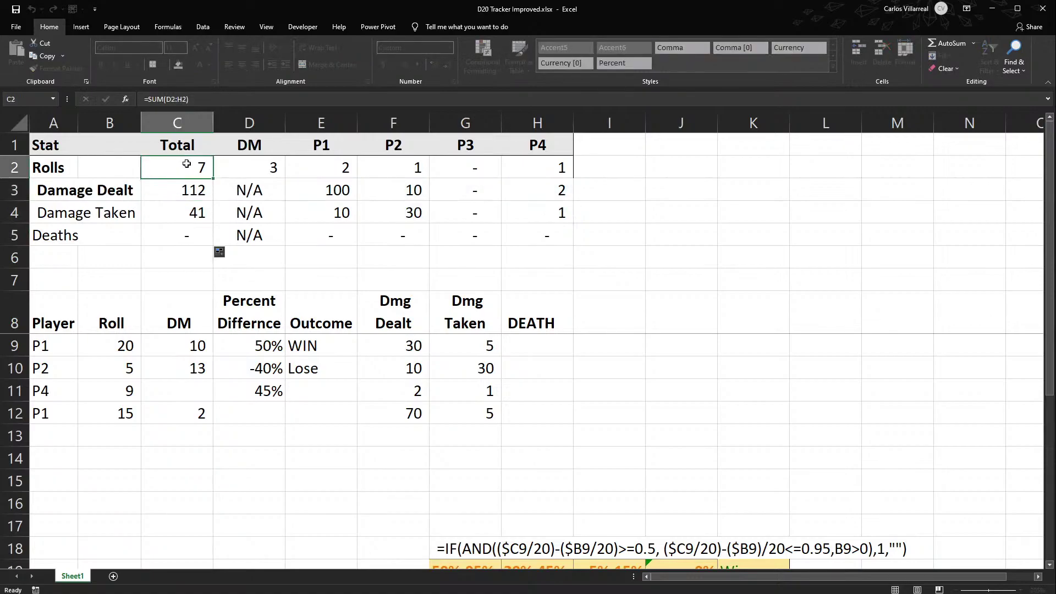
{"action": "key", "text": "Escape"}
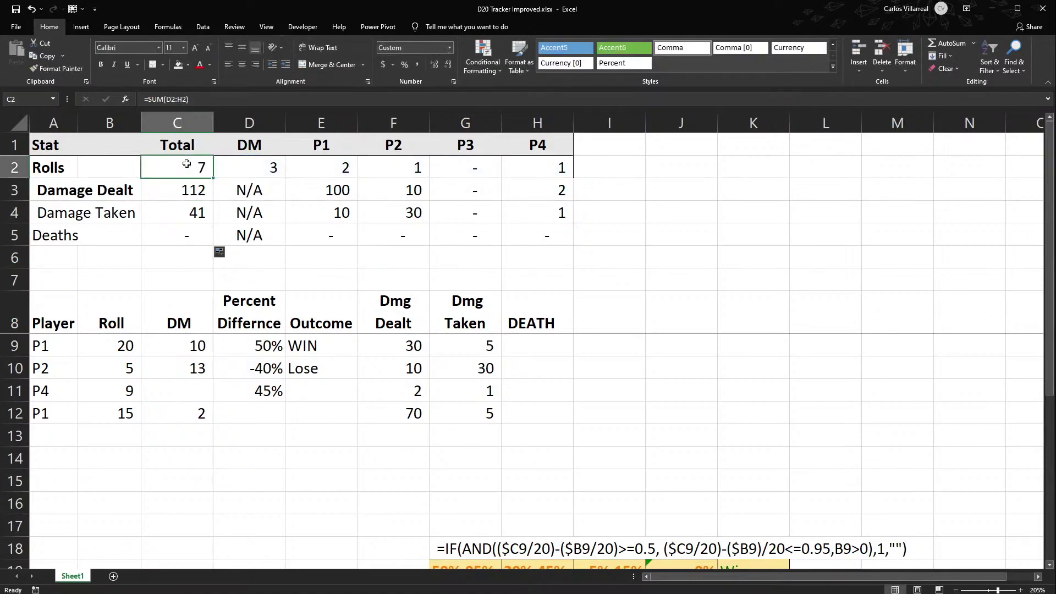
Remove the bold formatting from the row labels in A2:A5 and left-align them.
{"action": "left_click_drag", "start_coordinate": [45, 161], "coordinate": [56, 238]}
{"action": "key", "text": "ctrl+b"}
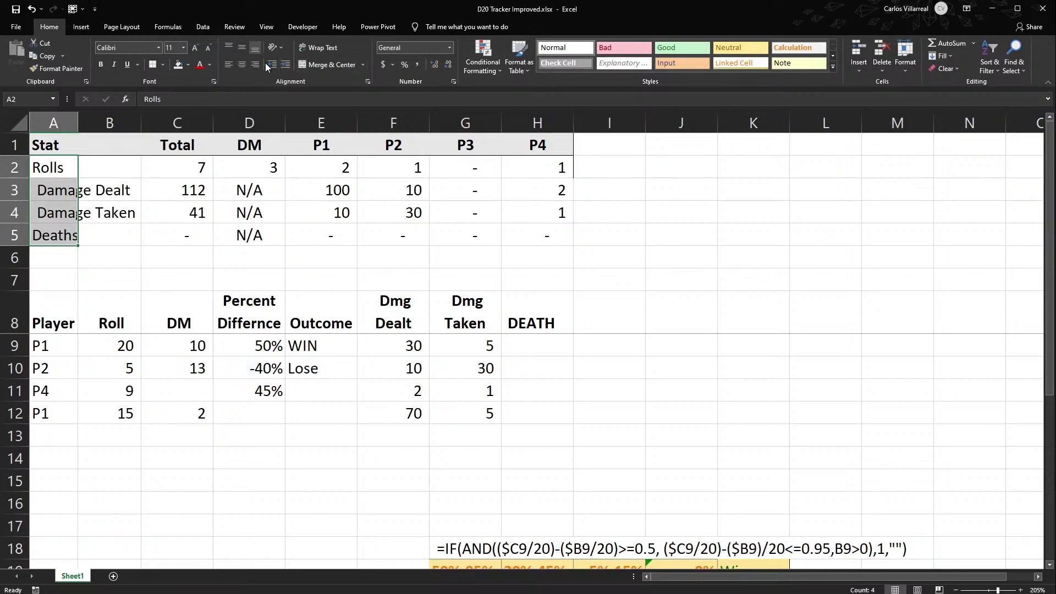
{"action": "left_click", "coordinate": [229, 67]}
Check the Damage Dealt label in A3 for a leading space and set the number format of A2:A5 to General.
{"action": "left_click", "coordinate": [58, 195]}
{"action": "key", "text": "F2"}
{"action": "left_click", "coordinate": [38, 190]}
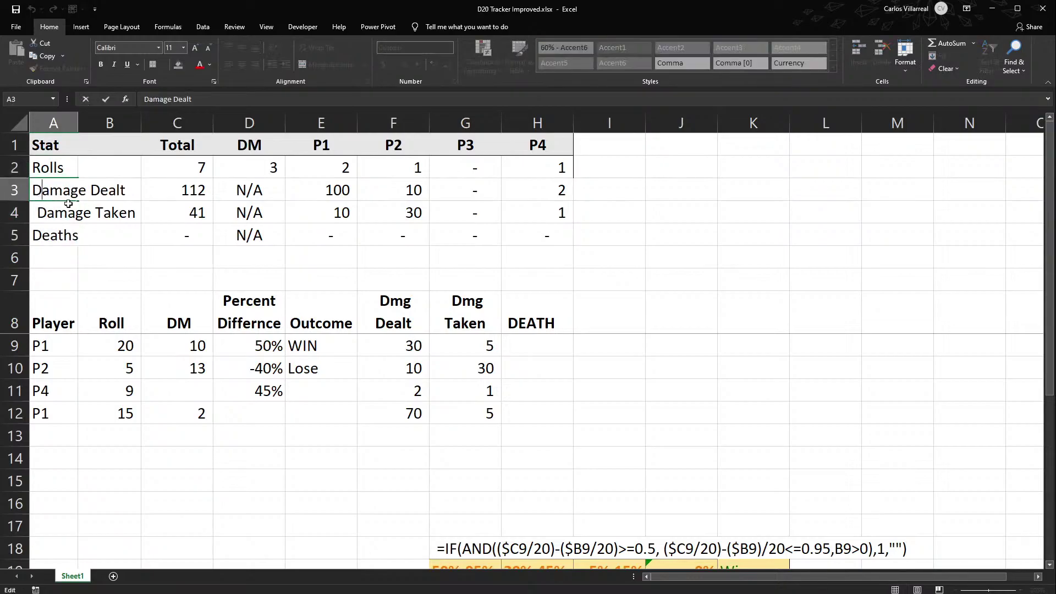
{"action": "key", "text": "ctrl+Return"}
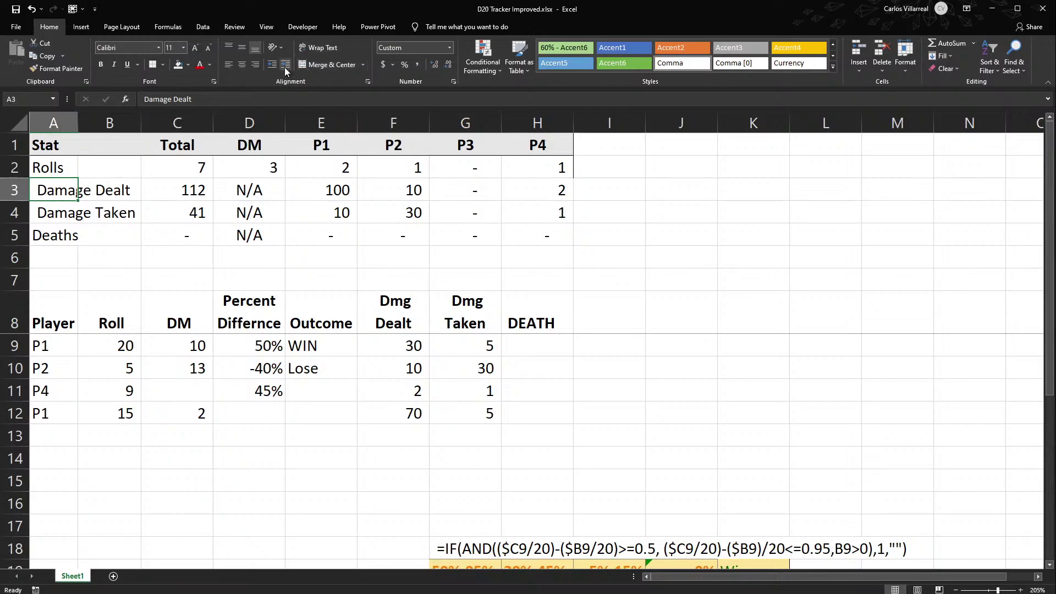
{"action": "left_click", "coordinate": [47, 165]}
{"action": "left_click", "coordinate": [50, 242]}
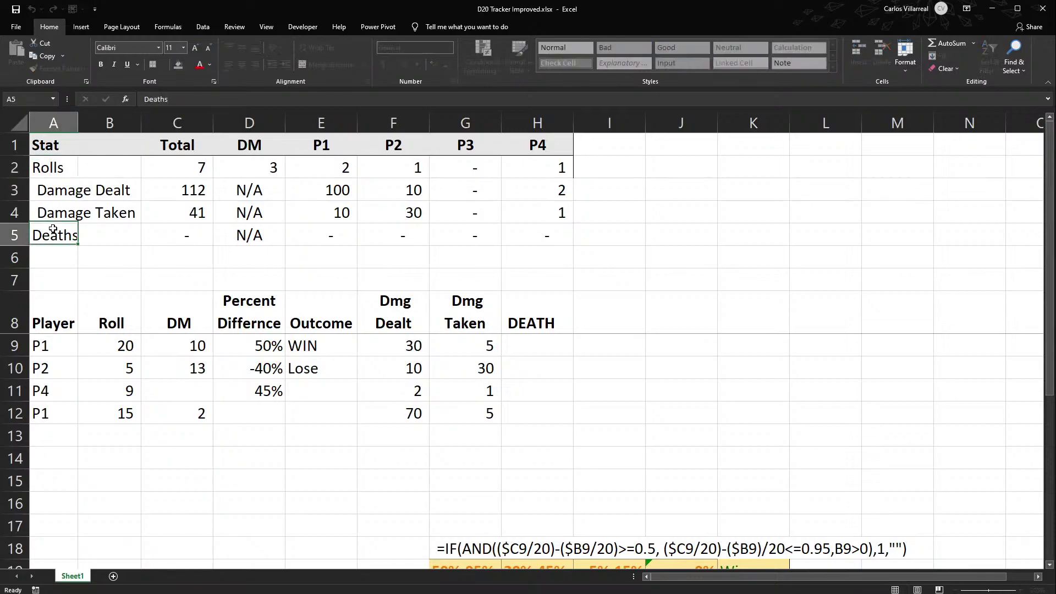
{"action": "left_click_drag", "start_coordinate": [50, 242], "coordinate": [68, 168]}
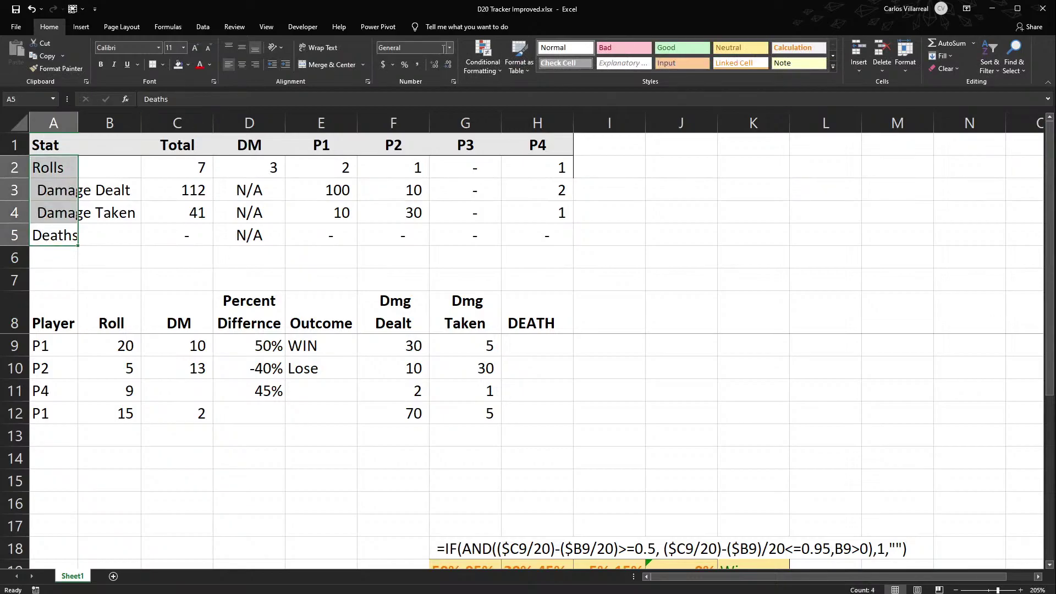
{"action": "left_click", "coordinate": [430, 64]}
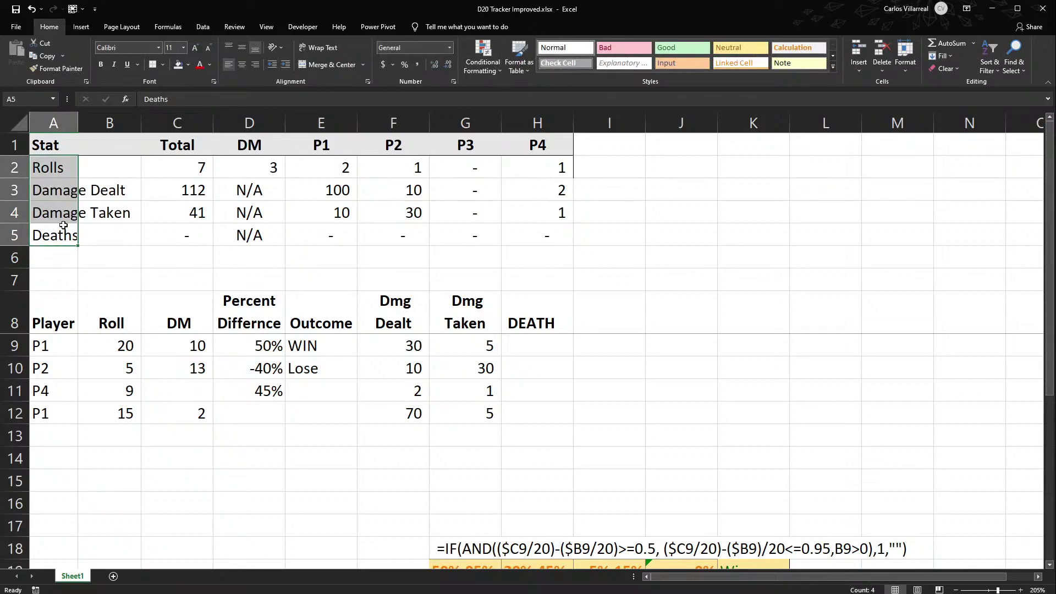
{"action": "left_click", "coordinate": [105, 182]}
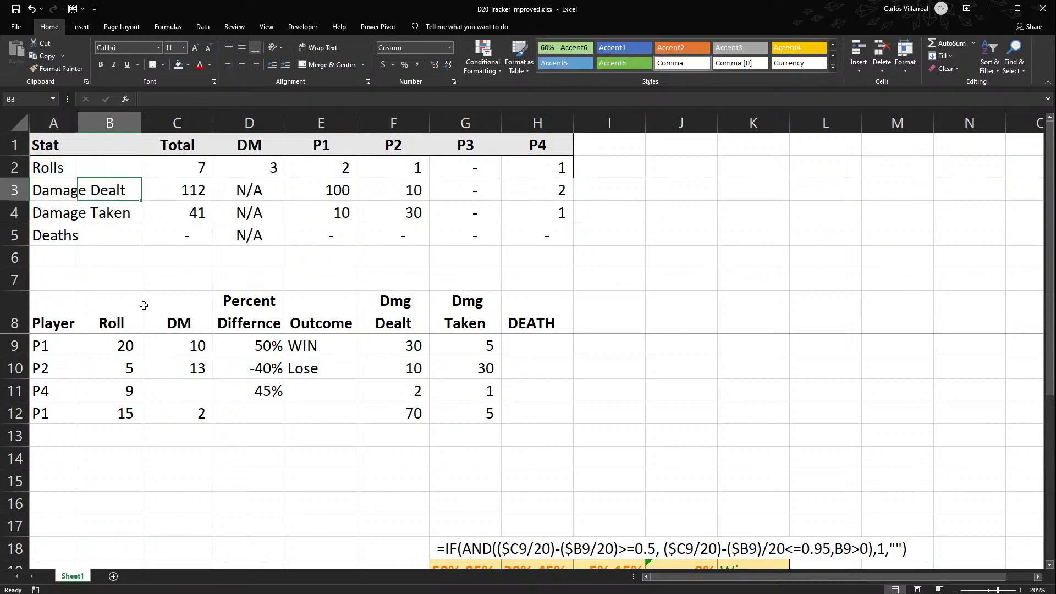
{"action": "left_click_drag", "start_coordinate": [132, 170], "coordinate": [142, 238]}
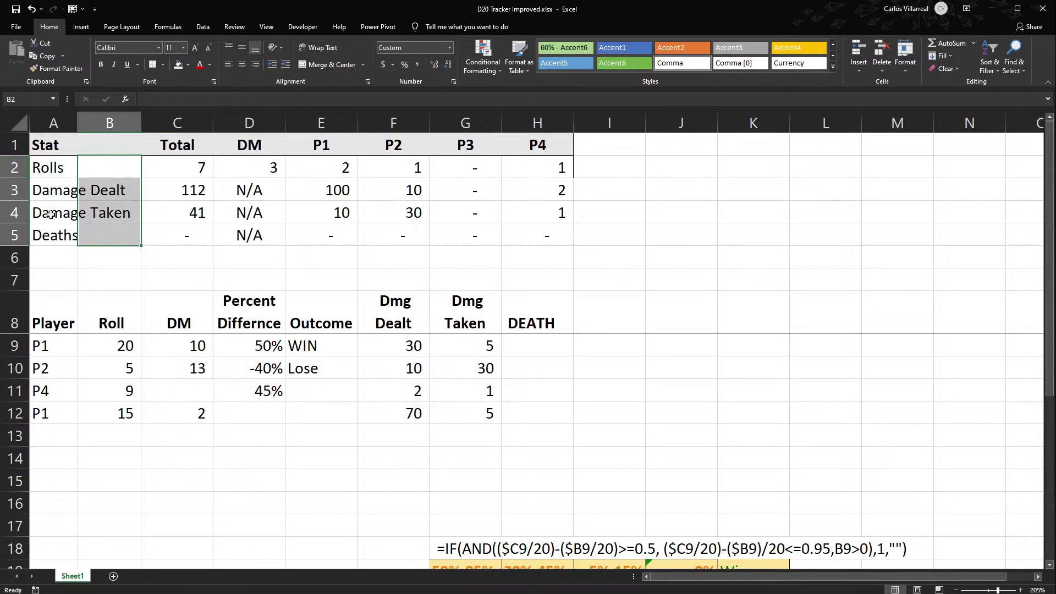
{"action": "left_click", "coordinate": [260, 189]}
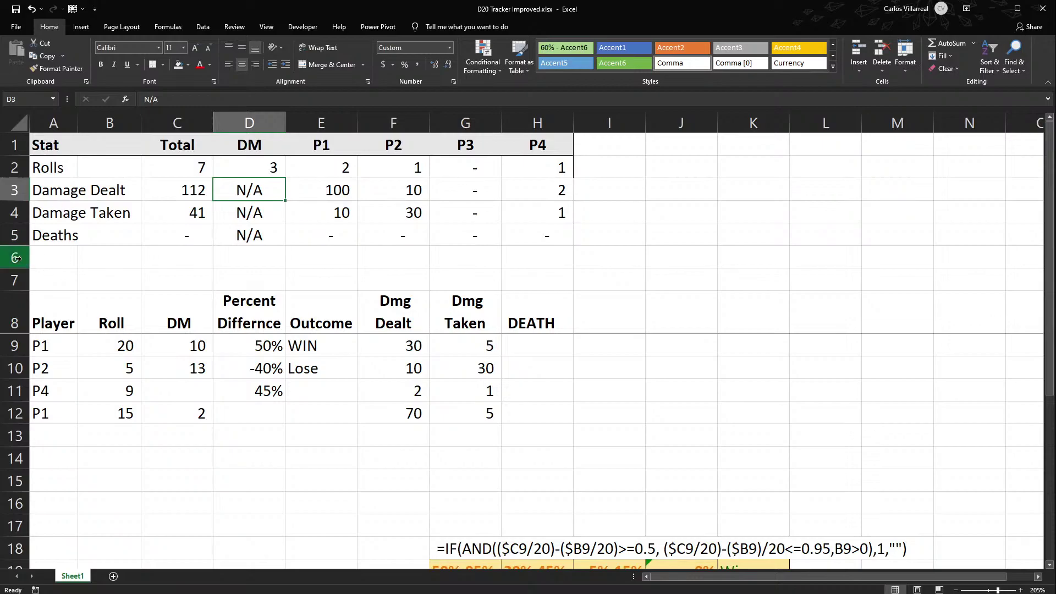
Delete the two empty rows 6 and 7 between the summary table and the roll log.
{"action": "left_click_drag", "start_coordinate": [15, 257], "coordinate": [16, 280]}
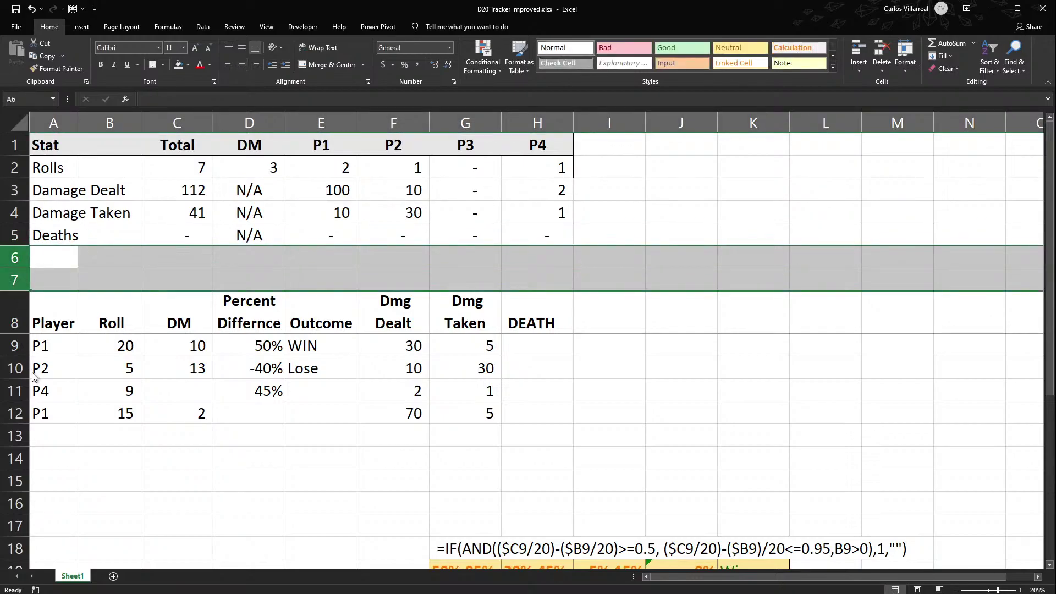
{"action": "key", "text": "ctrl+minus"}
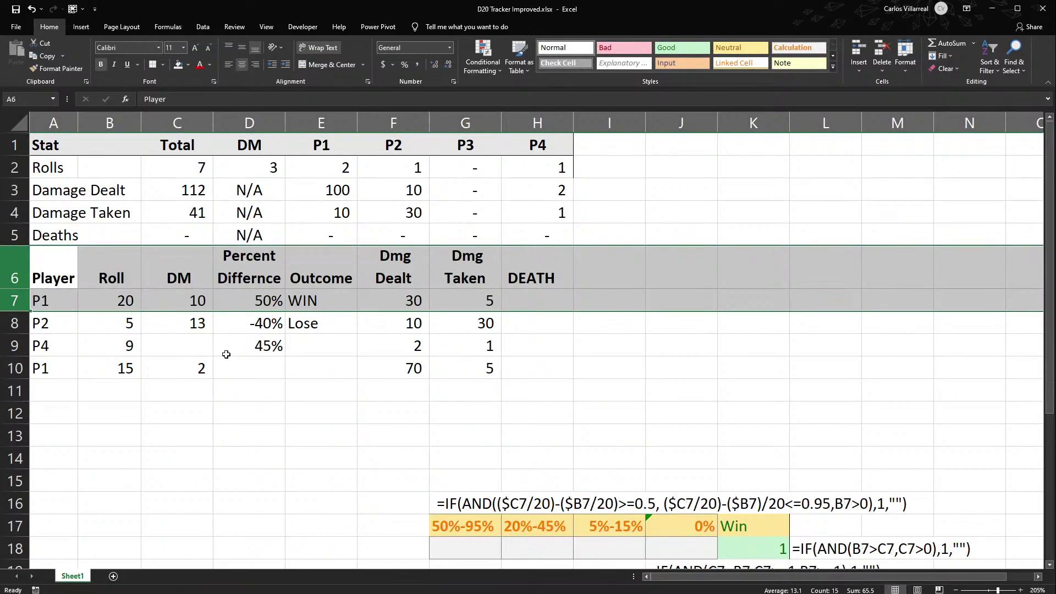
{"action": "left_click", "coordinate": [410, 410]}
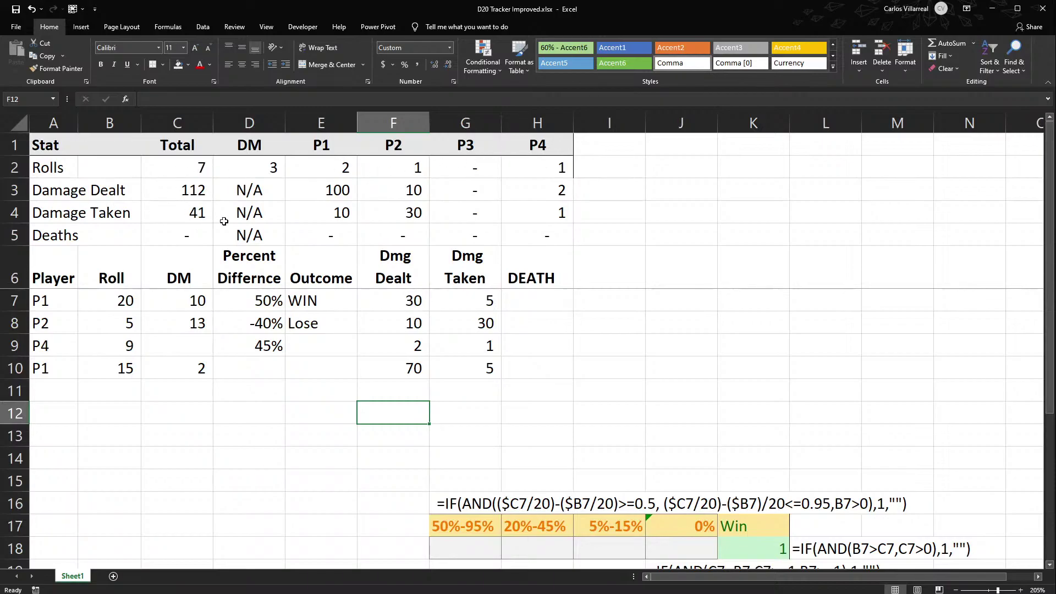
{"action": "left_click", "coordinate": [106, 301]}
{"action": "left_click_drag", "start_coordinate": [112, 302], "coordinate": [117, 369]}
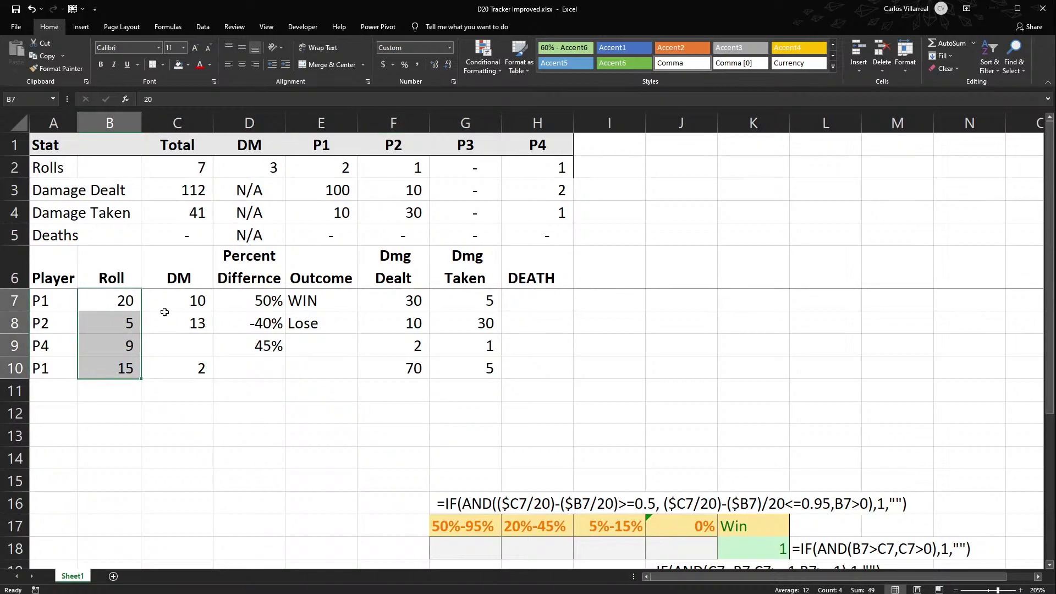
{"action": "left_click_drag", "start_coordinate": [196, 294], "coordinate": [179, 371]}
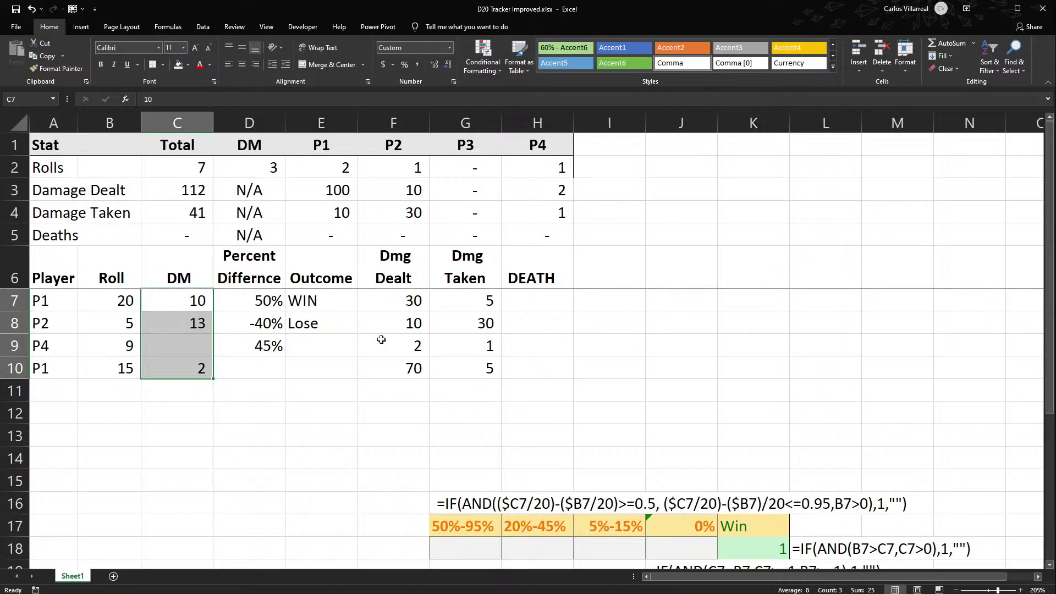
Move the Percent Differnce and Outcome block D6:E9 to I6:J9, and shift the resulting log block F6:J10 to D6:H10.
{"action": "left_click_drag", "start_coordinate": [253, 265], "coordinate": [312, 348]}
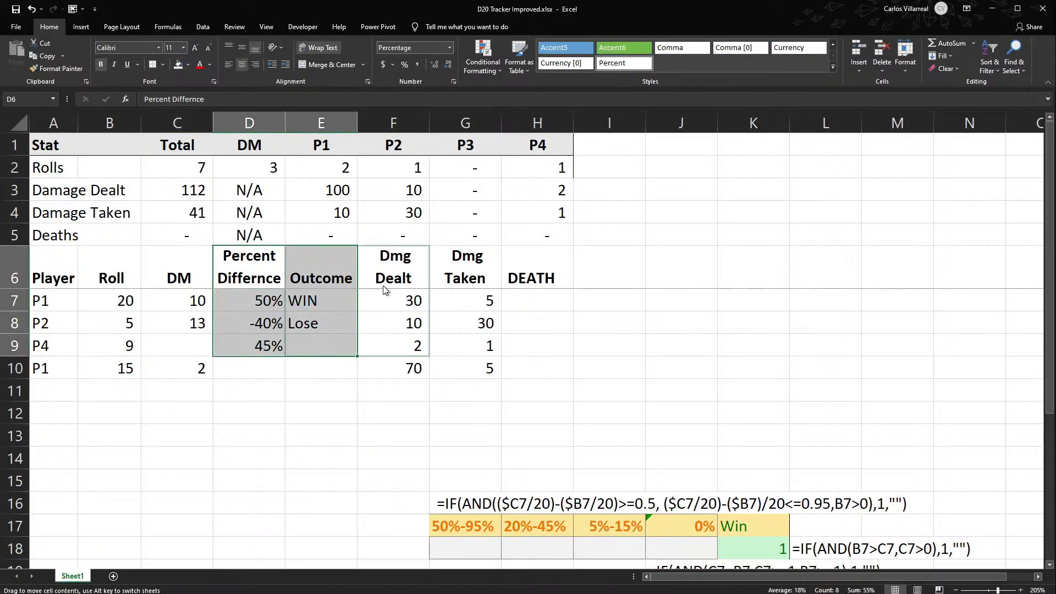
{"action": "left_click_drag", "start_coordinate": [385, 290], "coordinate": [679, 275]}
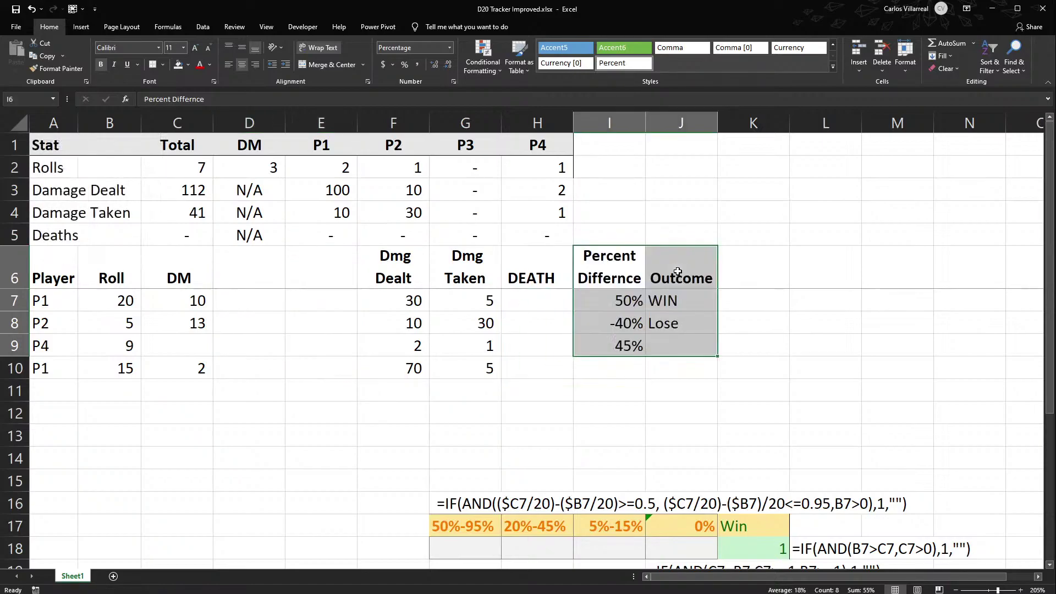
{"action": "left_click_drag", "start_coordinate": [407, 266], "coordinate": [681, 360]}
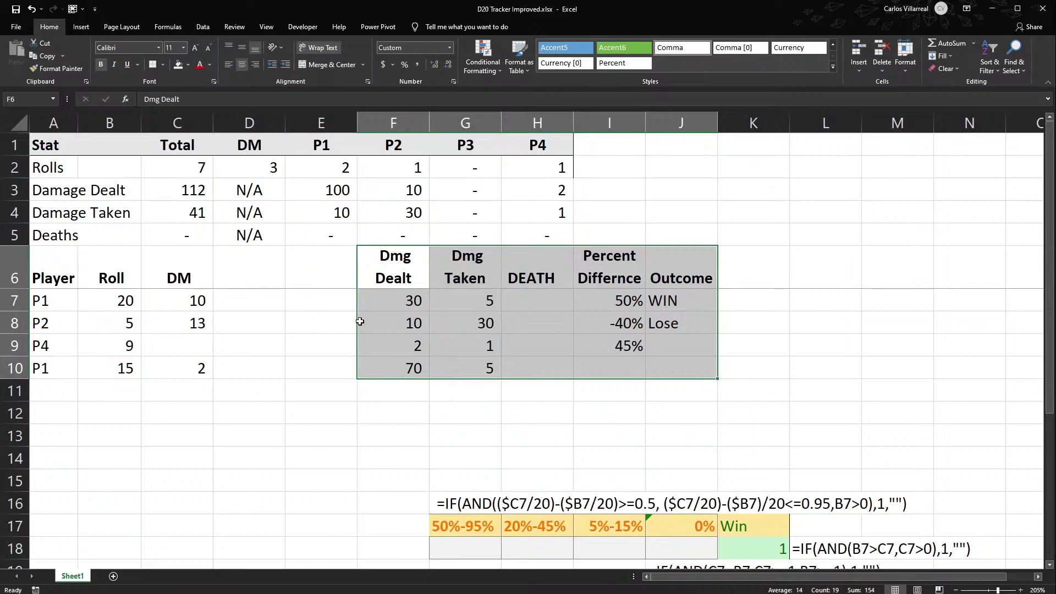
{"action": "left_click_drag", "start_coordinate": [353, 318], "coordinate": [280, 311]}
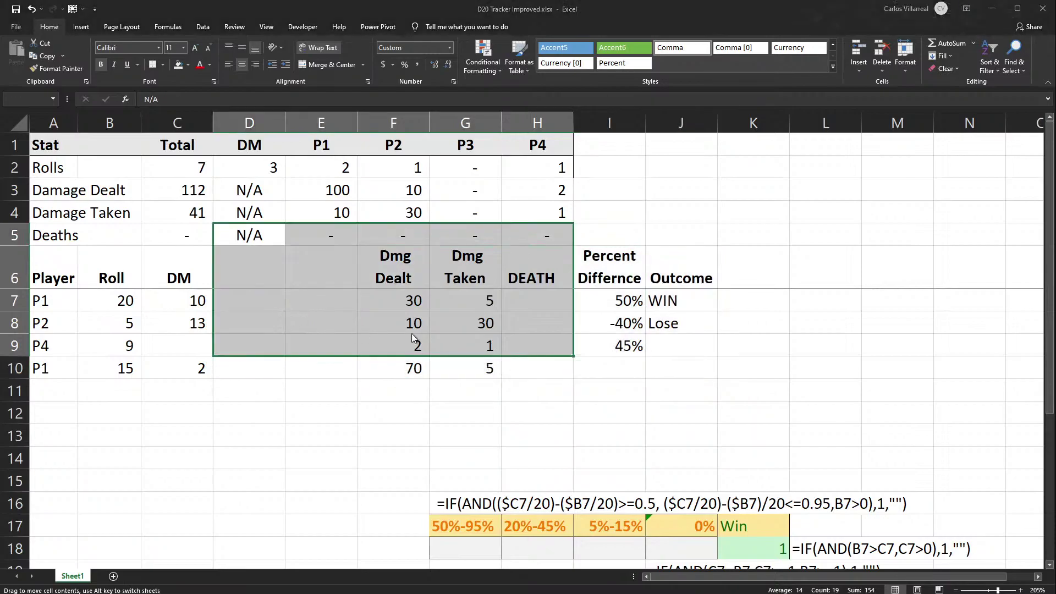
{"action": "left_click", "coordinate": [971, 432]}
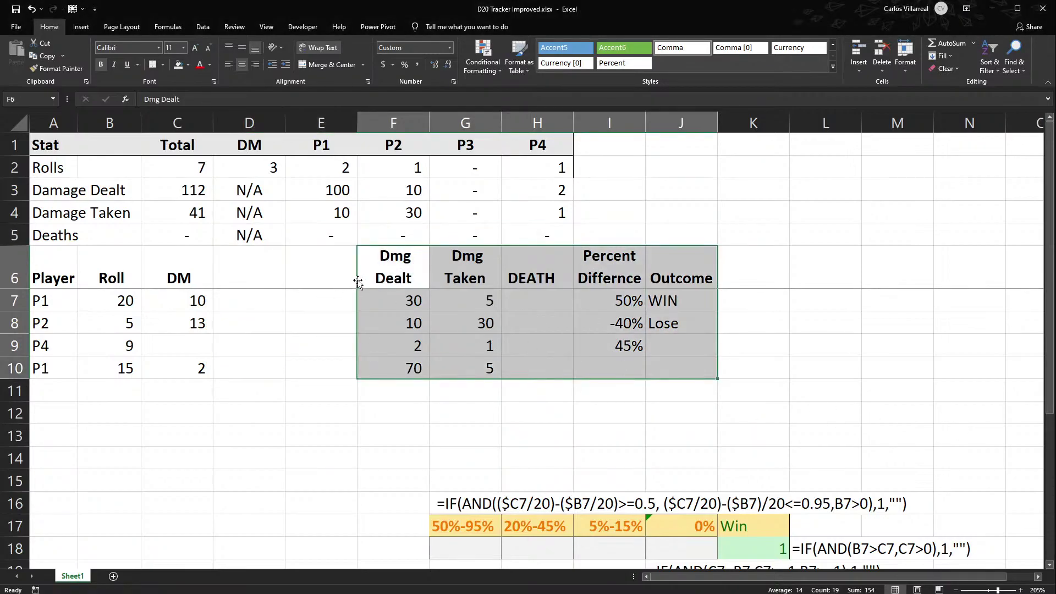
{"action": "left_click_drag", "start_coordinate": [358, 282], "coordinate": [275, 279]}
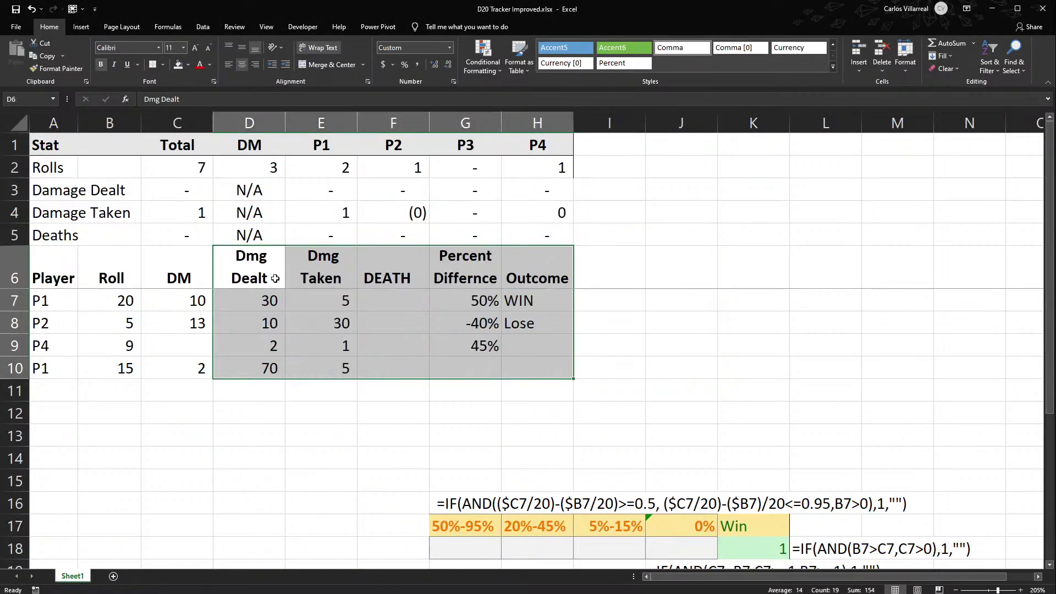
Inspect the Damage Taken formula in F4 and the Rolls formula in E2 to see which log columns they reference.
{"action": "double_click", "coordinate": [398, 217]}
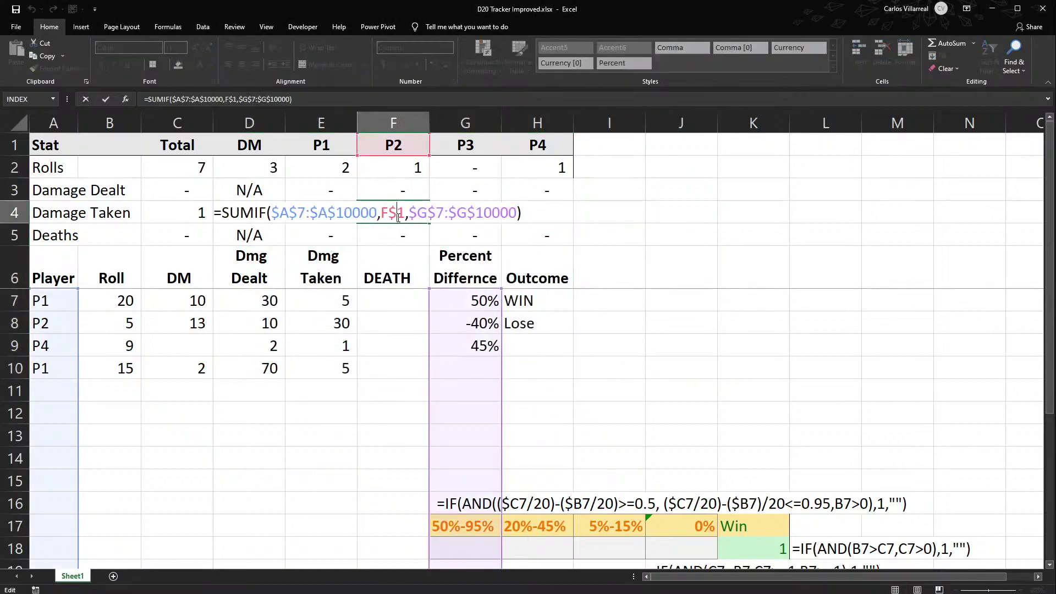
{"action": "key", "text": "Return"}
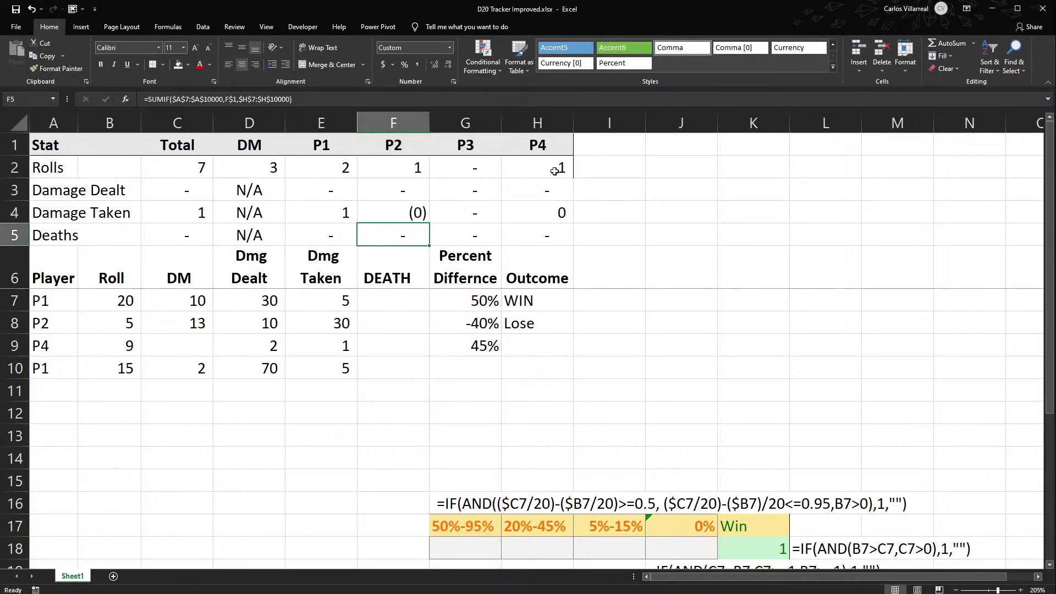
{"action": "double_click", "coordinate": [336, 168]}
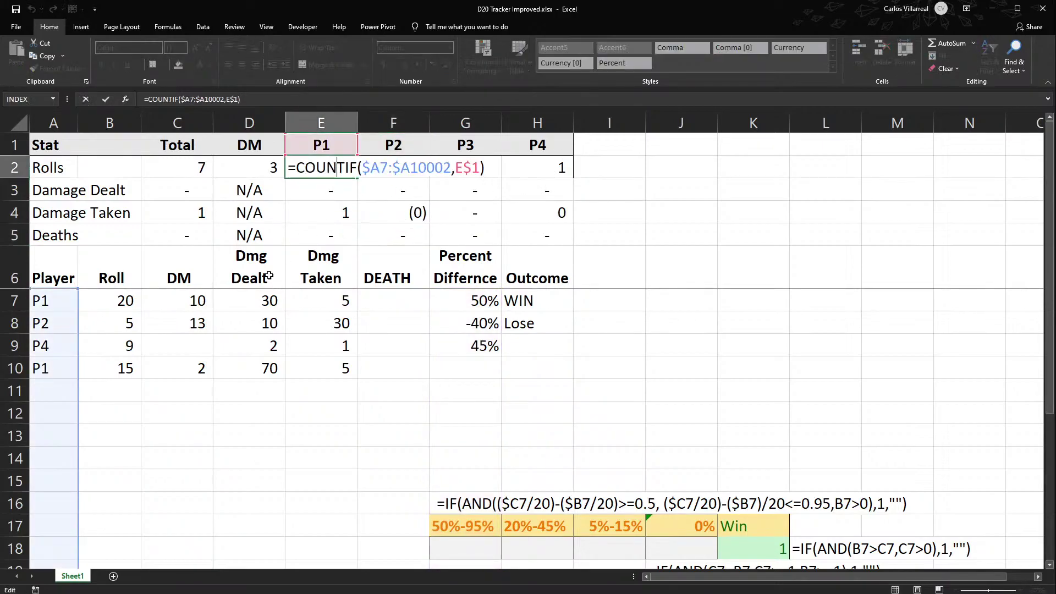
{"action": "key", "text": "Return"}
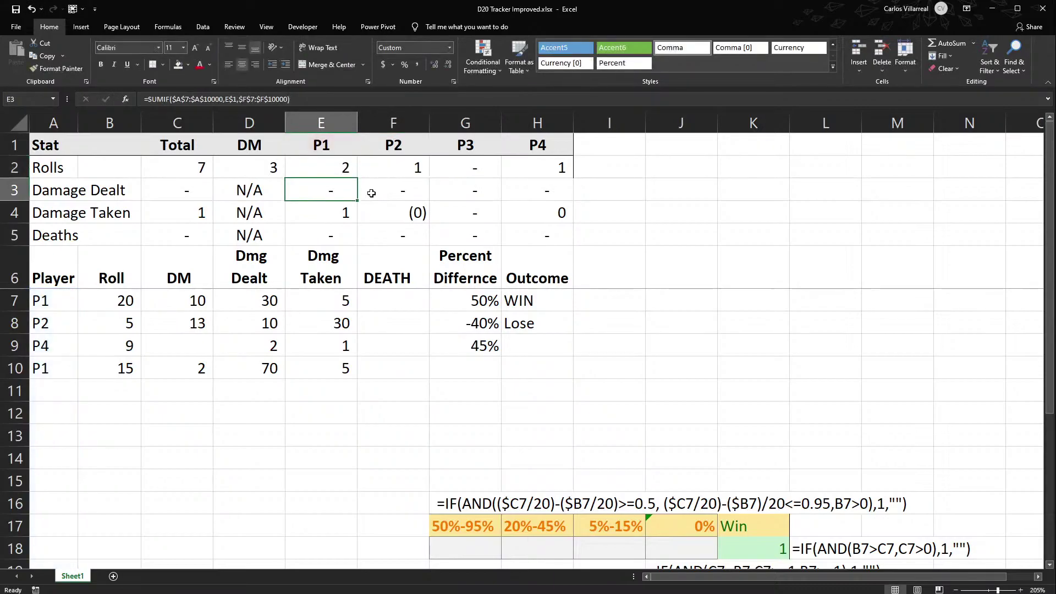
Change the sum range of P1's Damage Dealt formula to $D$7:$D$10000 and of the Damage Taken formula to $E$7:$E$10000.
{"action": "double_click", "coordinate": [329, 182]}
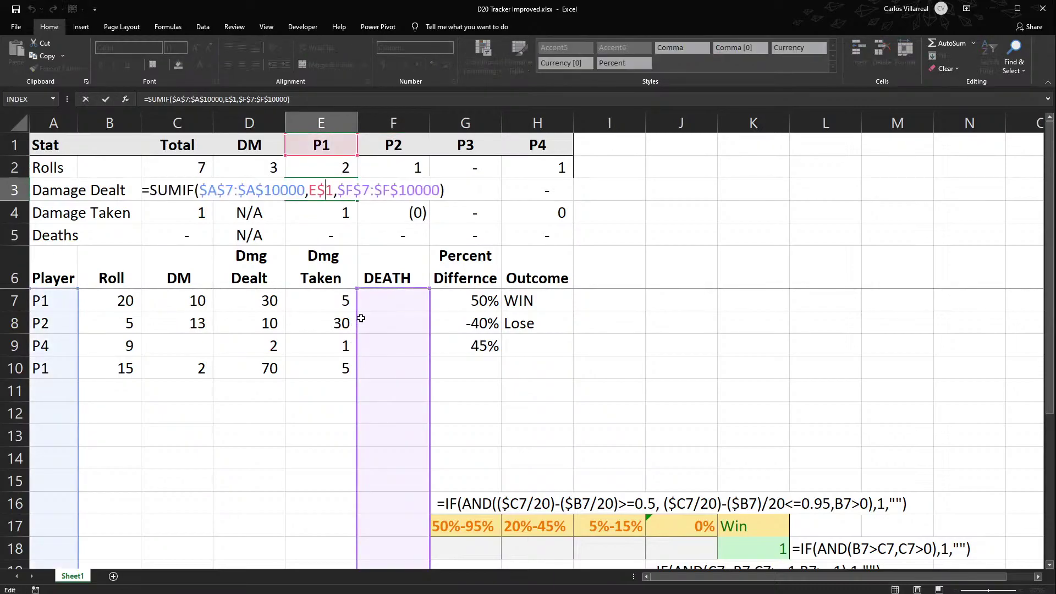
{"action": "left_click_drag", "start_coordinate": [355, 318], "coordinate": [278, 326]}
{"action": "key", "text": "Return"}
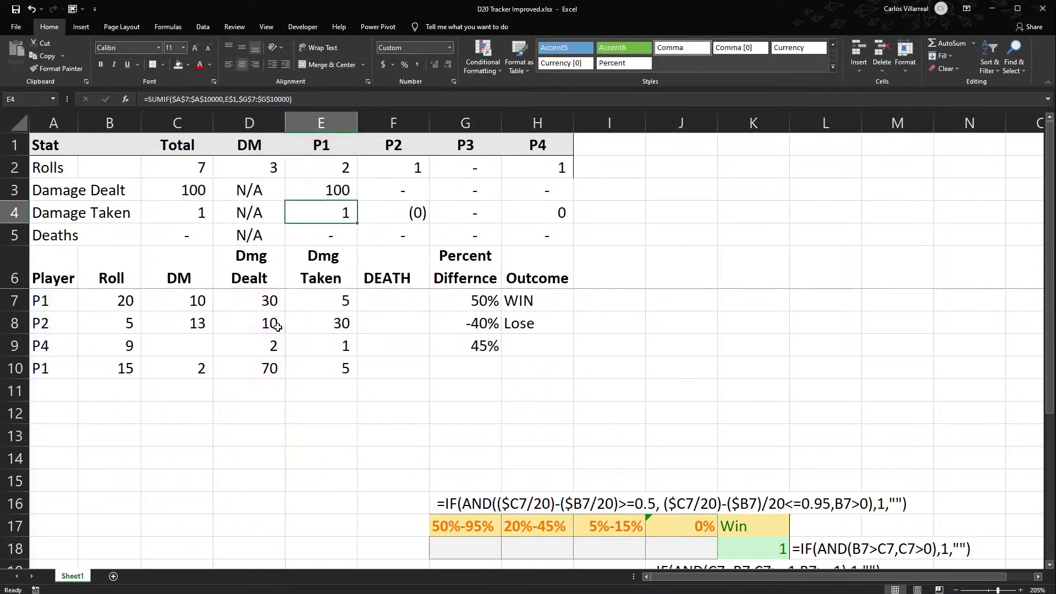
{"action": "double_click", "coordinate": [334, 215]}
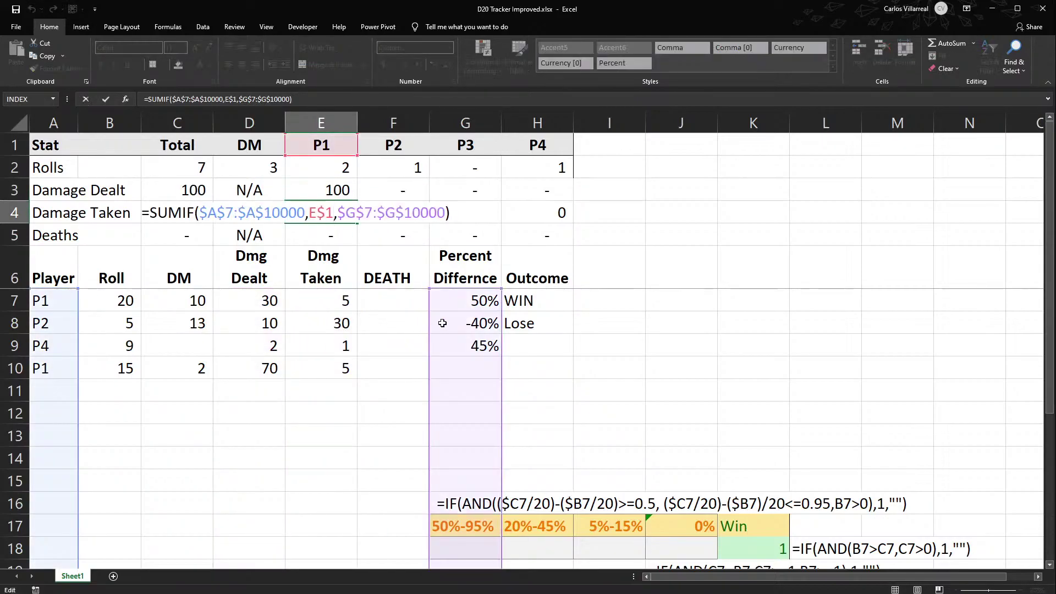
{"action": "left_click_drag", "start_coordinate": [430, 324], "coordinate": [343, 321]}
{"action": "key", "text": "Return"}
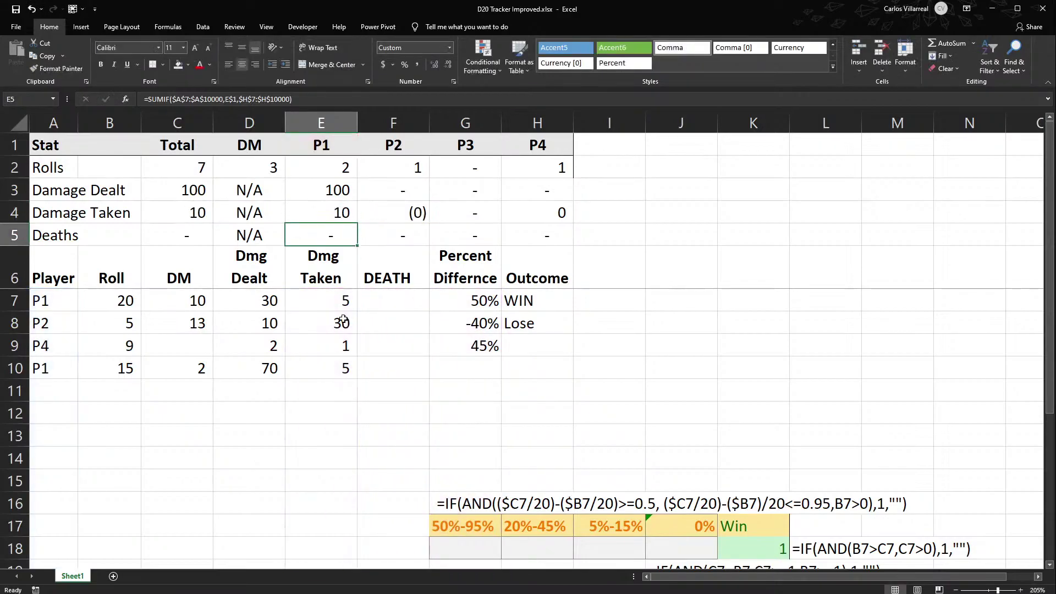
Set the sum range of P1's Deaths formula in E5 to $F$7:$F$10000, and fill the P1 formulas E2:E5 across to column H.
{"action": "double_click", "coordinate": [324, 227]}
{"action": "left_click_drag", "start_coordinate": [501, 314], "coordinate": [407, 321]}
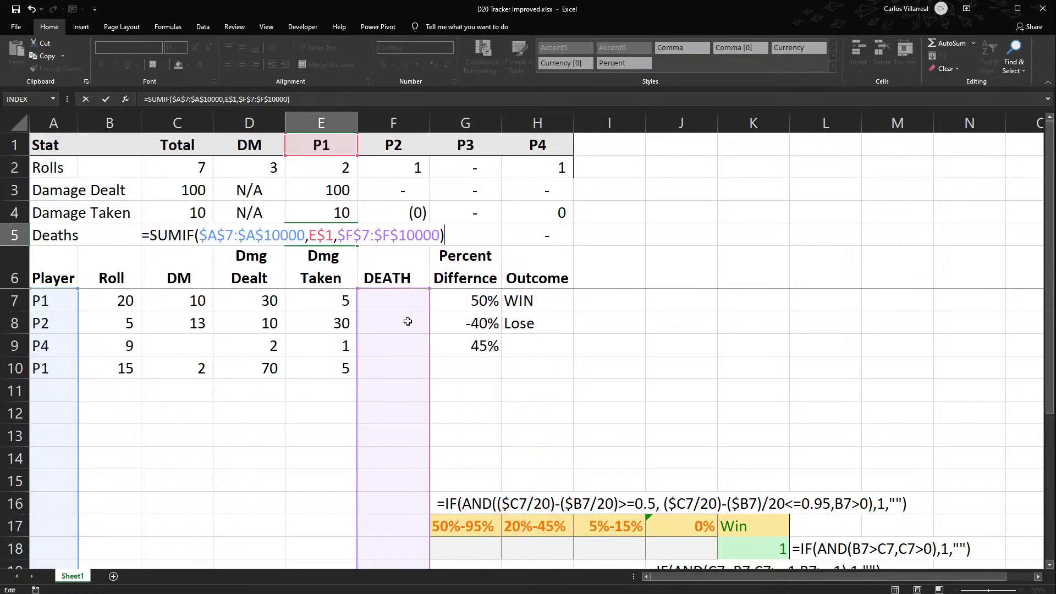
{"action": "key", "text": "Return"}
{"action": "left_click_drag", "start_coordinate": [332, 168], "coordinate": [542, 231]}
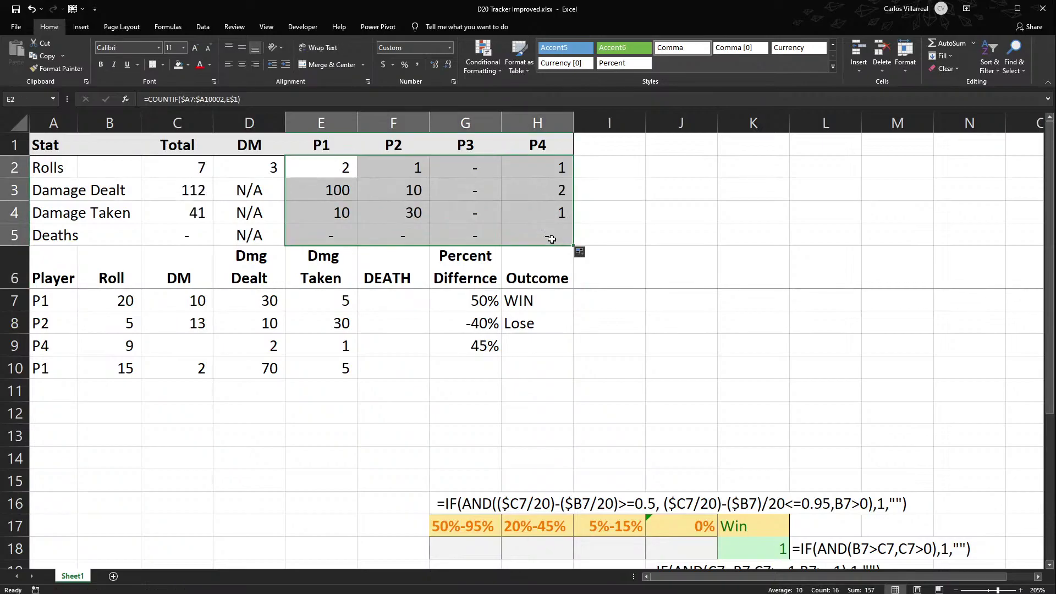
Check P1's Rolls, Damage Dealt and Damage Taken formulas in E2, E3 and E4.
{"action": "left_click", "coordinate": [325, 170]}
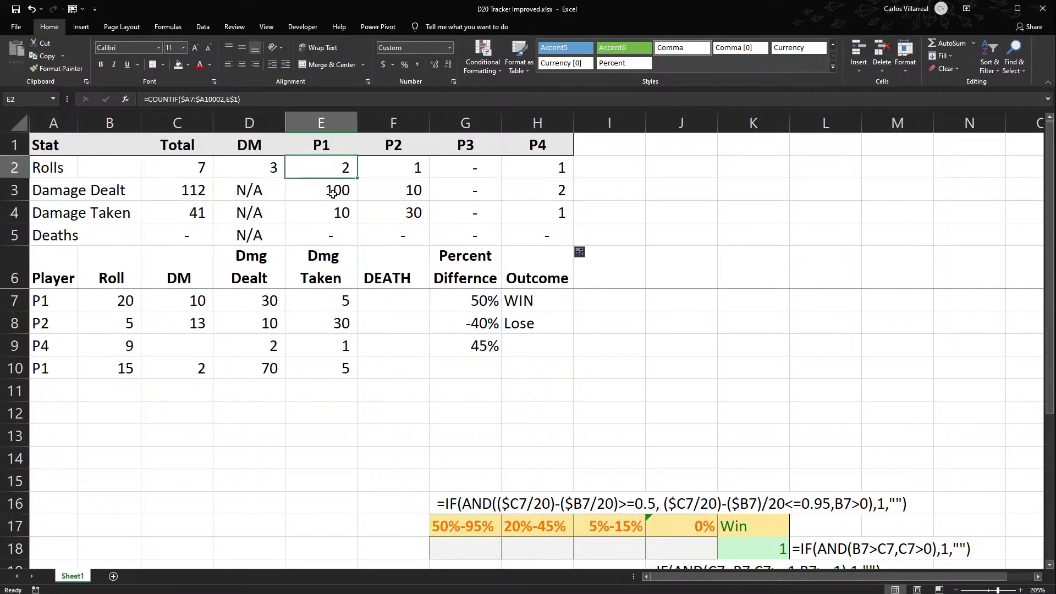
{"action": "left_click", "coordinate": [332, 193]}
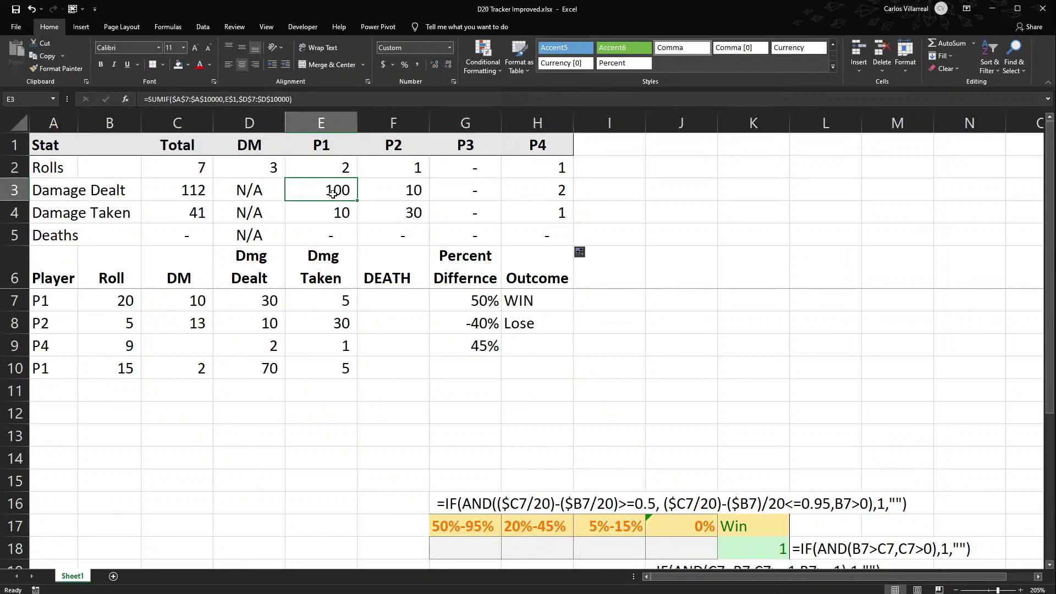
{"action": "left_click", "coordinate": [330, 211]}
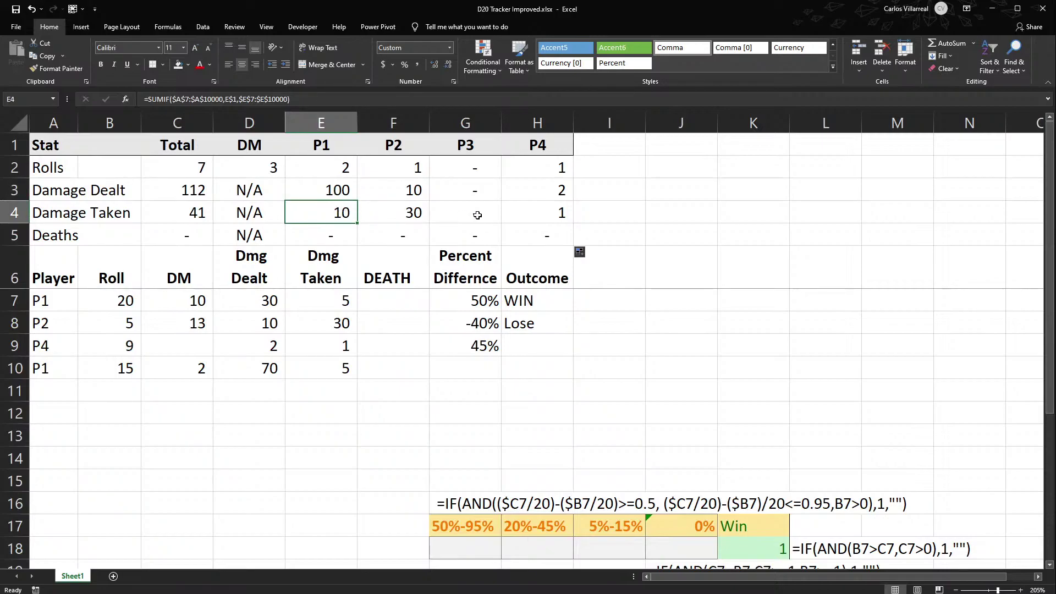
Enter 1 as a death for the first P1 roll in F7 and check the Deaths formula in E5.
{"action": "left_click", "coordinate": [385, 304]}
{"action": "type", "text": "1"}
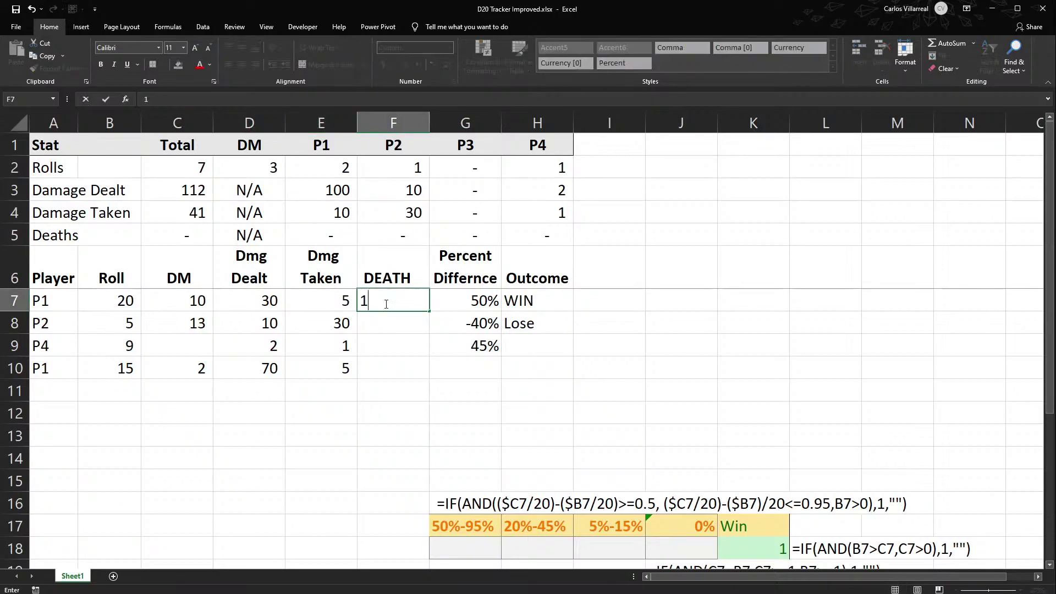
{"action": "key", "text": "Return"}
{"action": "left_click", "coordinate": [338, 238]}
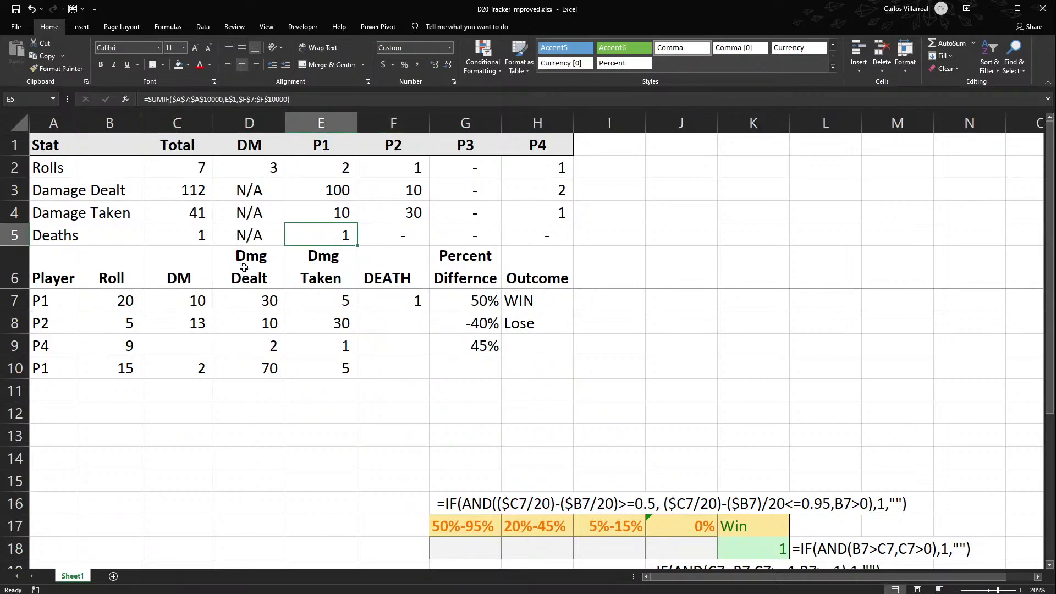
{"action": "key", "text": "Down"}
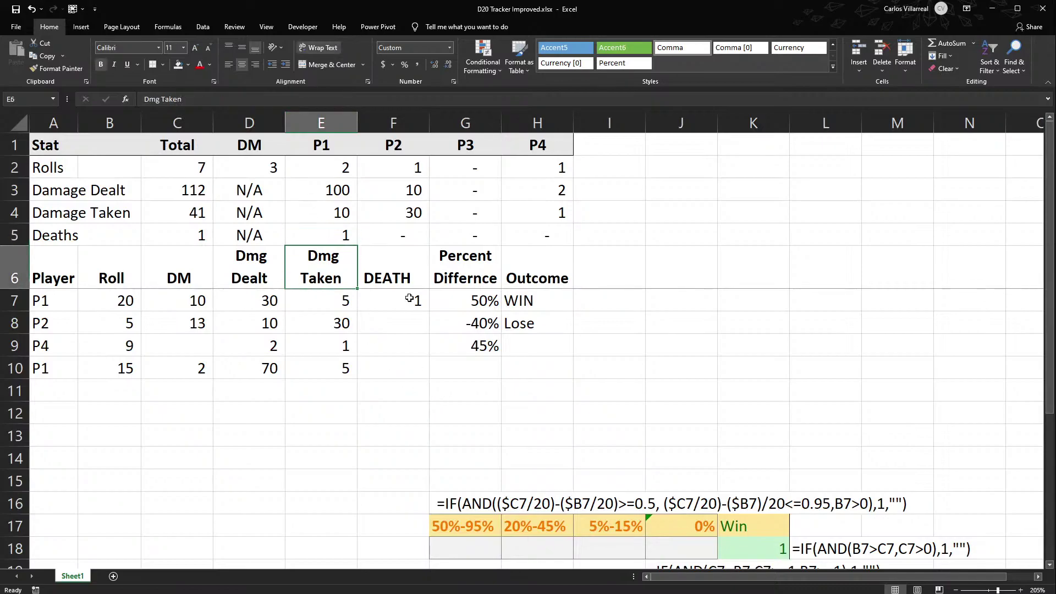
{"action": "left_click", "coordinate": [405, 301]}
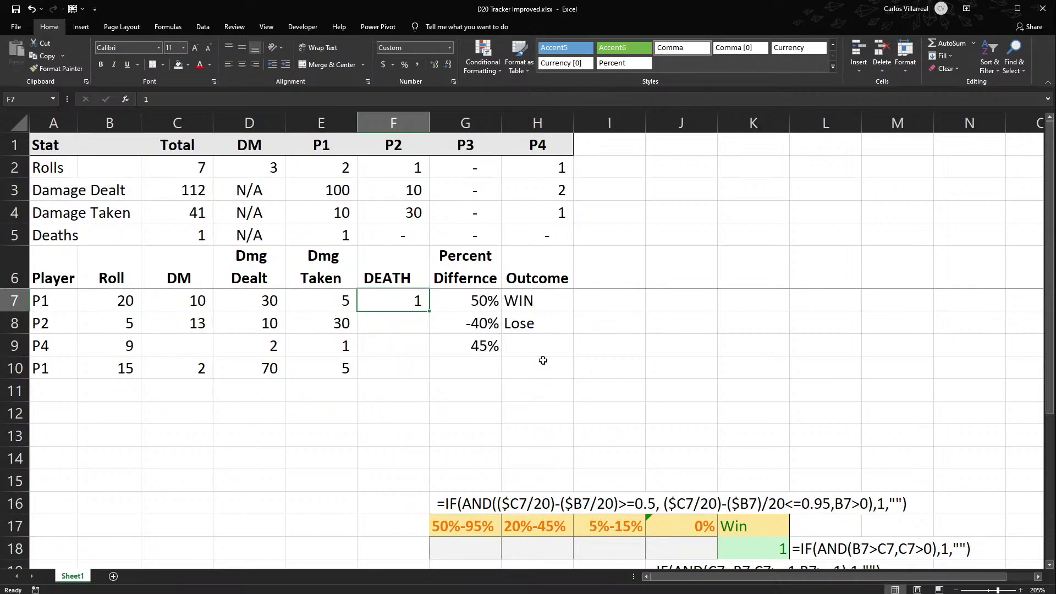
Fill the roll log header row A6:H6 with light grey and put an outside border around it.
{"action": "left_click_drag", "start_coordinate": [556, 259], "coordinate": [294, 257]}
{"action": "left_click_drag", "start_coordinate": [69, 273], "coordinate": [50, 275]}
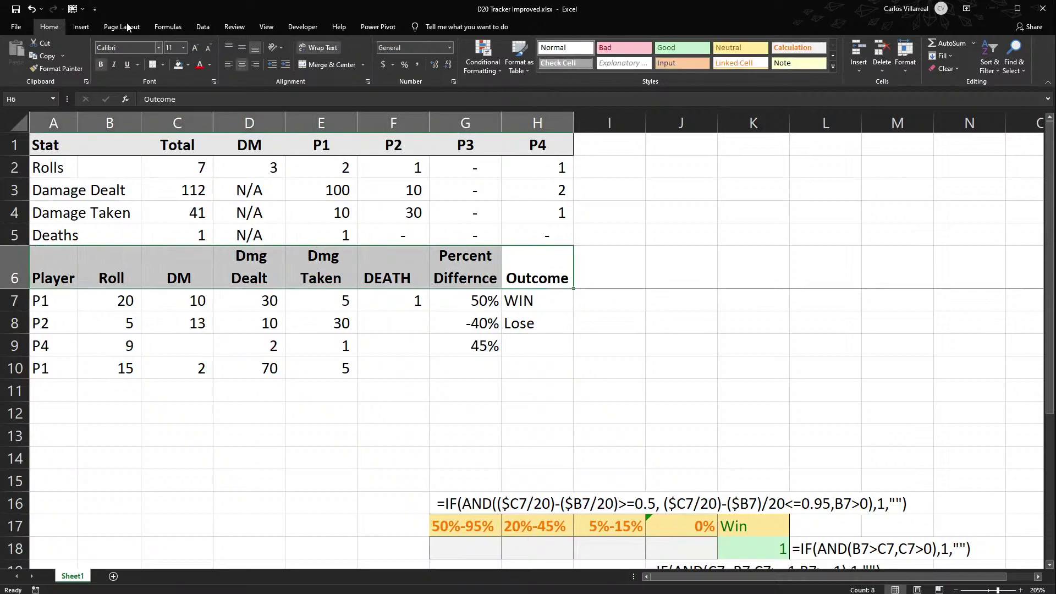
{"action": "left_click", "coordinate": [182, 69]}
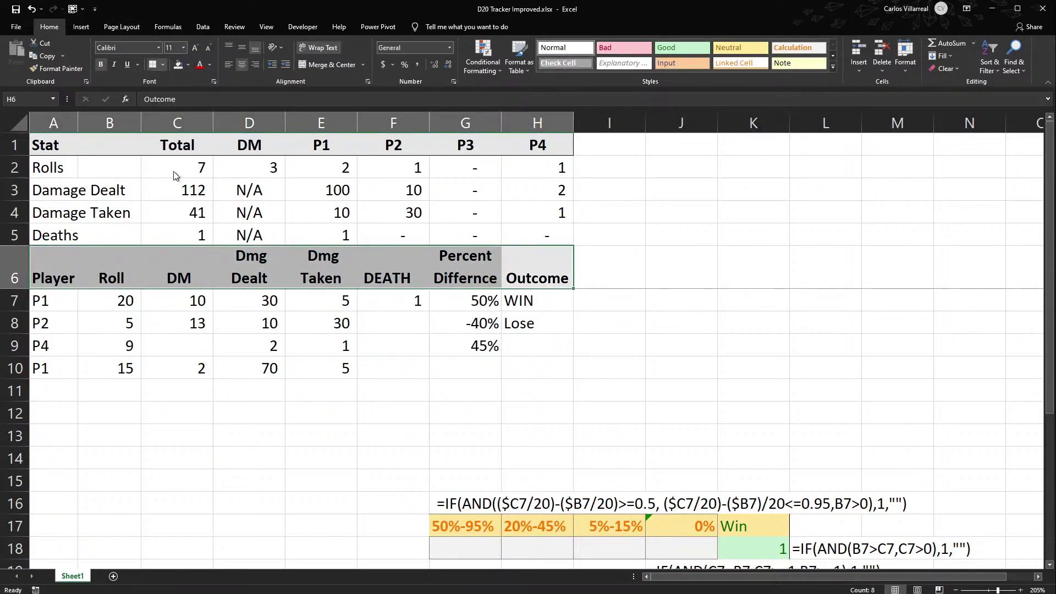
{"action": "left_click", "coordinate": [228, 400]}
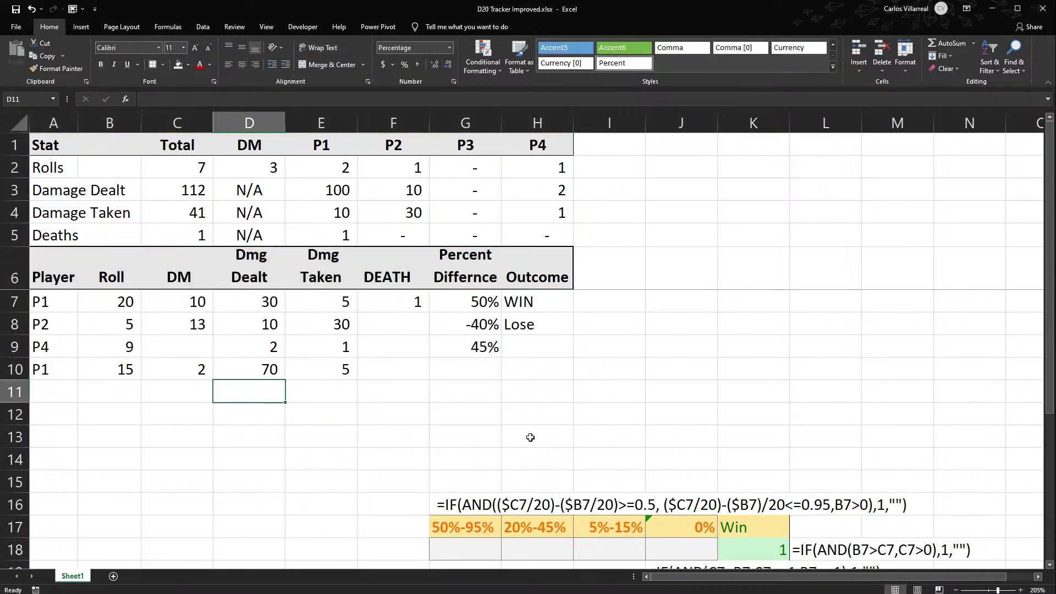
Apply an outside border to the summary table A1:H5.
{"action": "left_click_drag", "start_coordinate": [536, 147], "coordinate": [77, 228]}
{"action": "left_click_drag", "start_coordinate": [47, 144], "coordinate": [547, 234]}
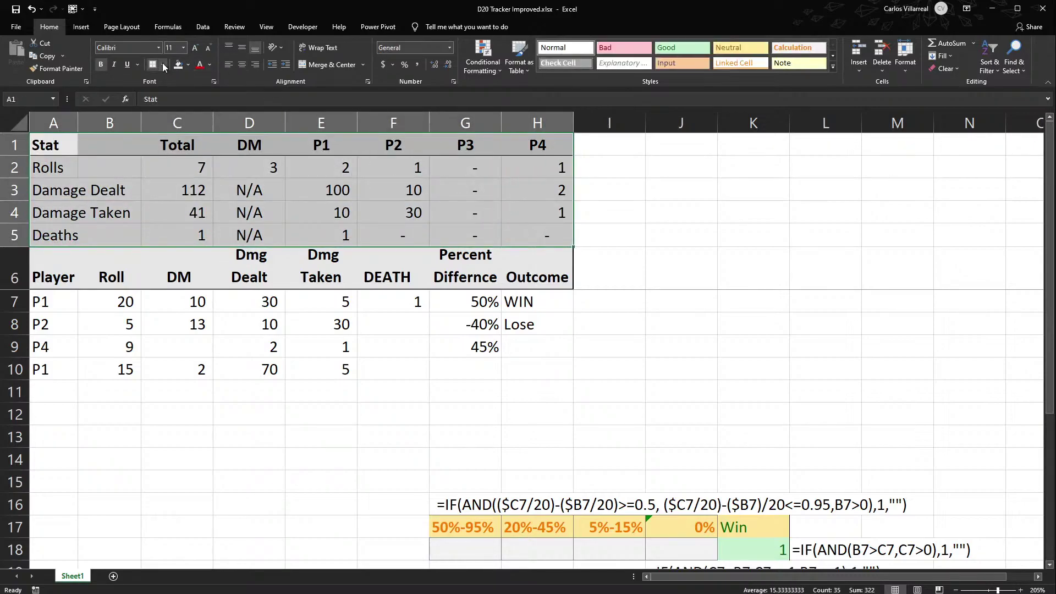
{"action": "left_click", "coordinate": [238, 381]}
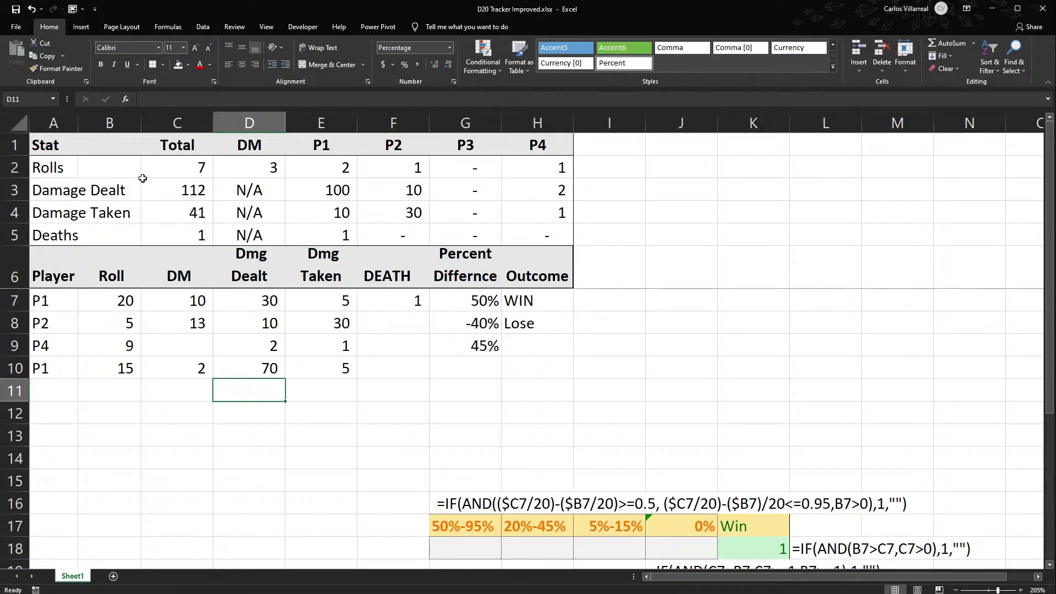
Scroll the log beneath the frozen rows and highlight the empty area beside the summary, from I1 through row 6.
{"action": "scroll", "coordinate": [67, 321], "scroll_direction": "down", "scroll_amount": 7}
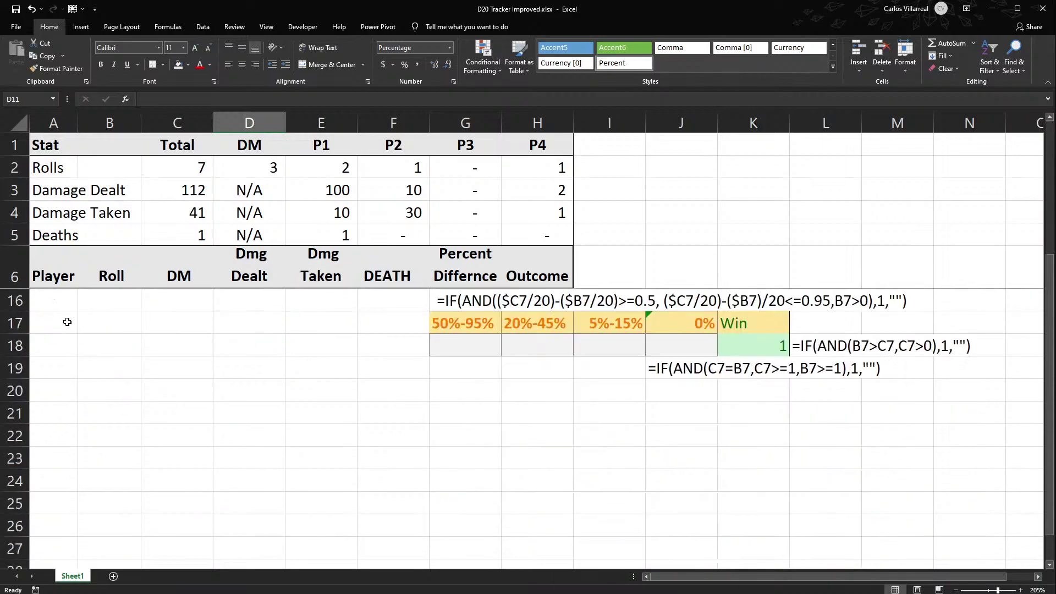
{"action": "scroll", "coordinate": [67, 322], "scroll_direction": "up", "scroll_amount": 7}
{"action": "left_click_drag", "start_coordinate": [620, 144], "coordinate": [1018, 279]}
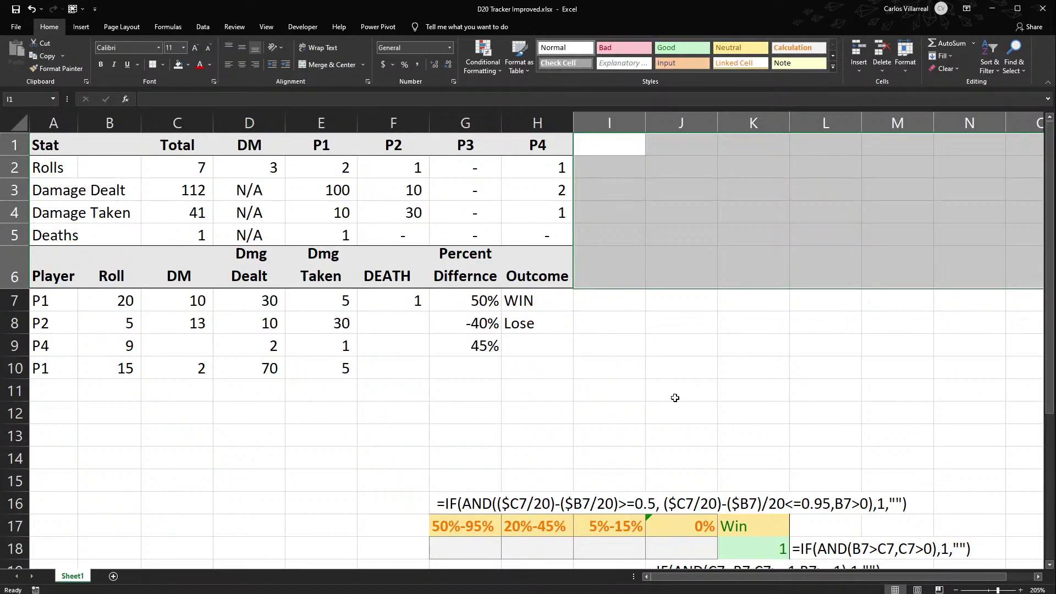
Move the helper formula block G16:K19 to I9:M12, beside the roll log.
{"action": "left_click", "coordinate": [627, 344]}
{"action": "left_click_drag", "start_coordinate": [465, 509], "coordinate": [771, 534]}
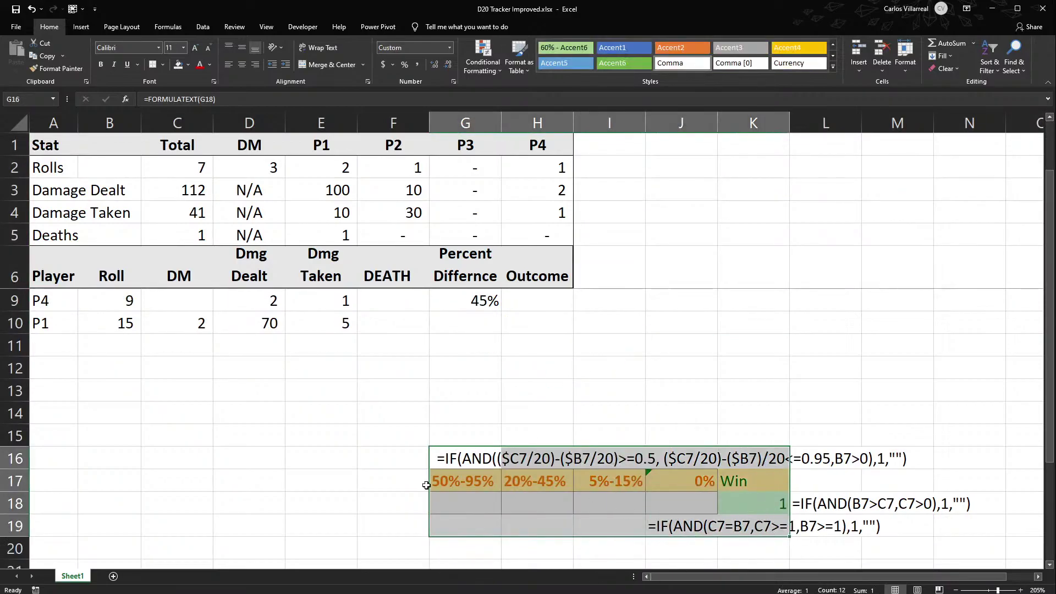
{"action": "left_click_drag", "start_coordinate": [430, 482], "coordinate": [620, 329]}
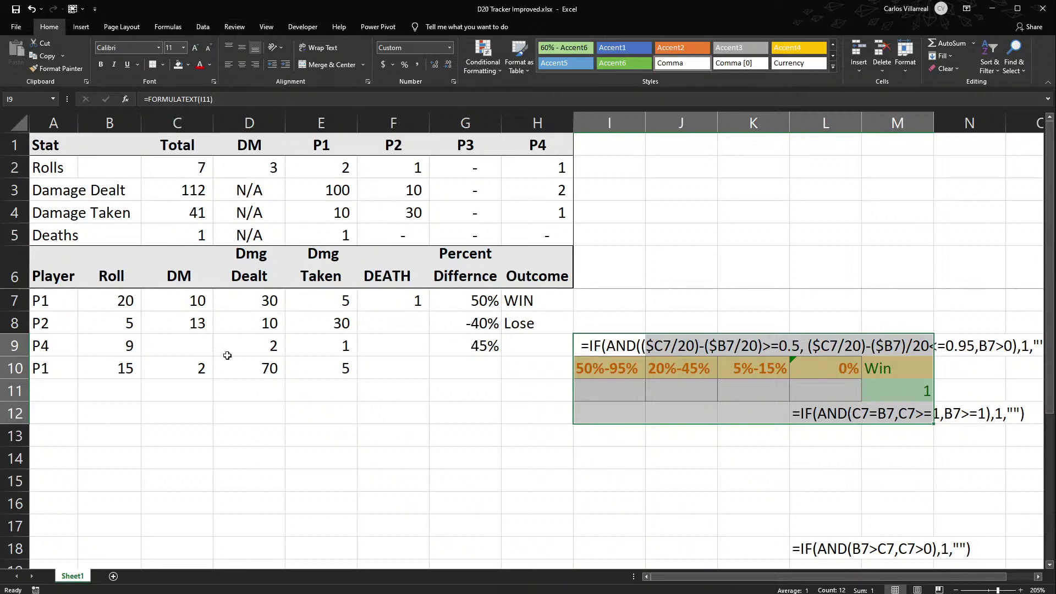
Rename the worksheet Sheet1 as D20Input.
{"action": "double_click", "coordinate": [73, 576]}
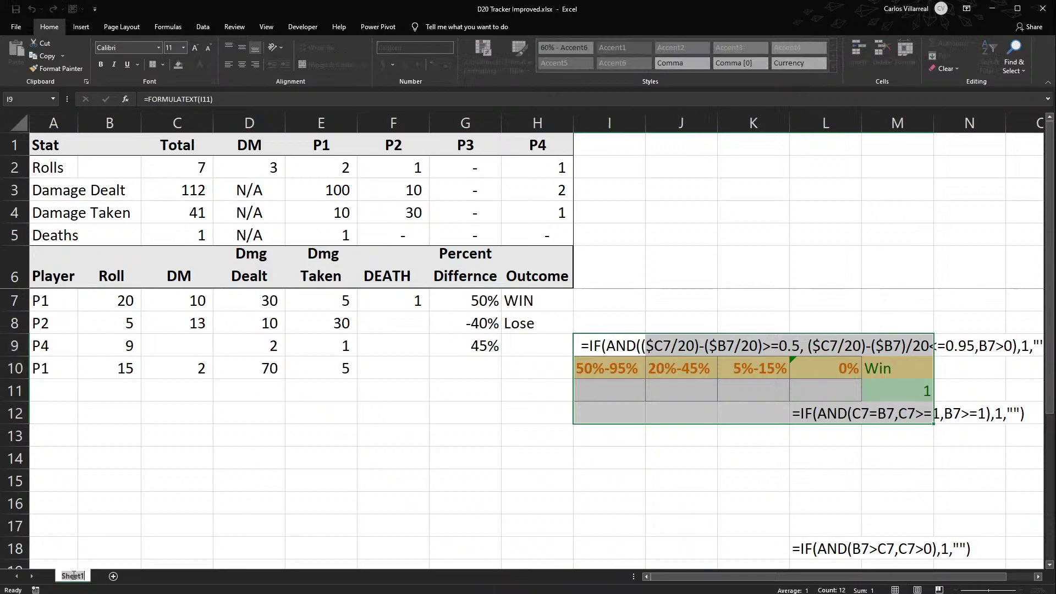
{"action": "type", "text": "D20Input"}
{"action": "key", "text": "Return"}
{"action": "left_click", "coordinate": [175, 430]}
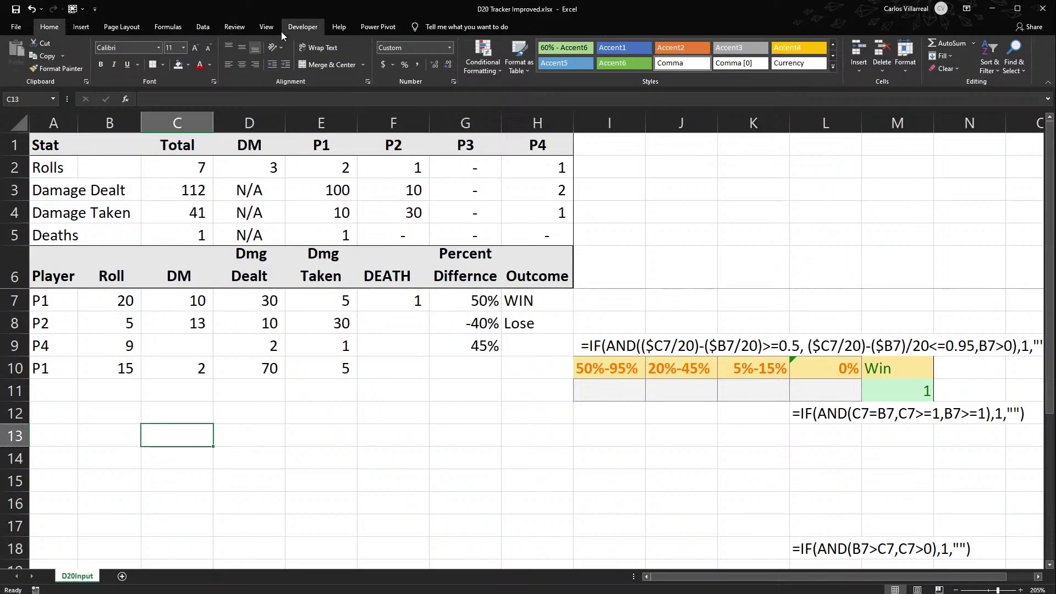
Open a second window of the same workbook.
{"action": "left_click", "coordinate": [266, 27]}
{"action": "left_click", "coordinate": [318, 62]}
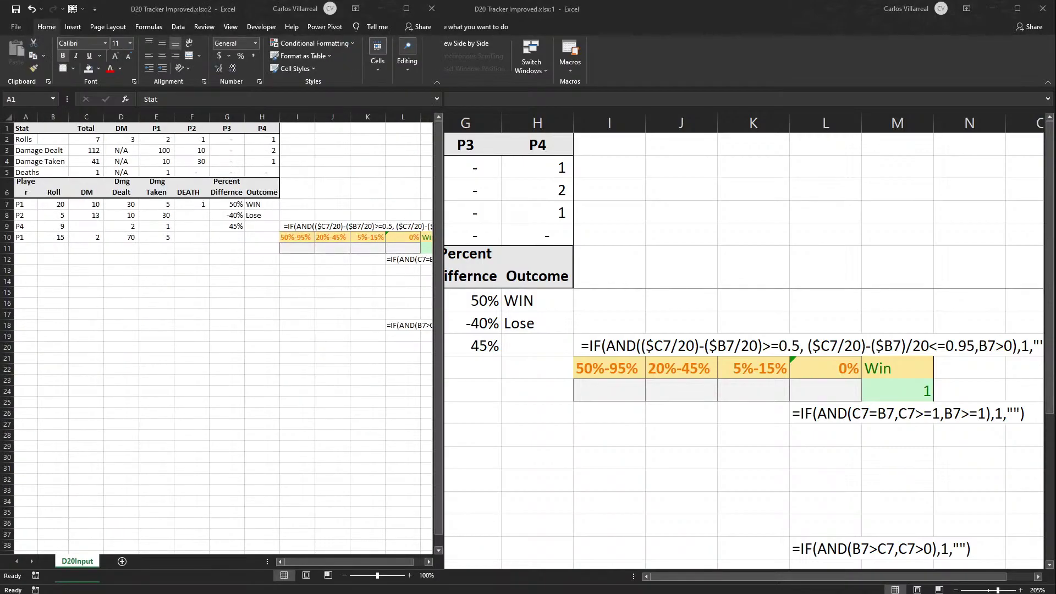
{"action": "left_click", "coordinate": [882, 447]}
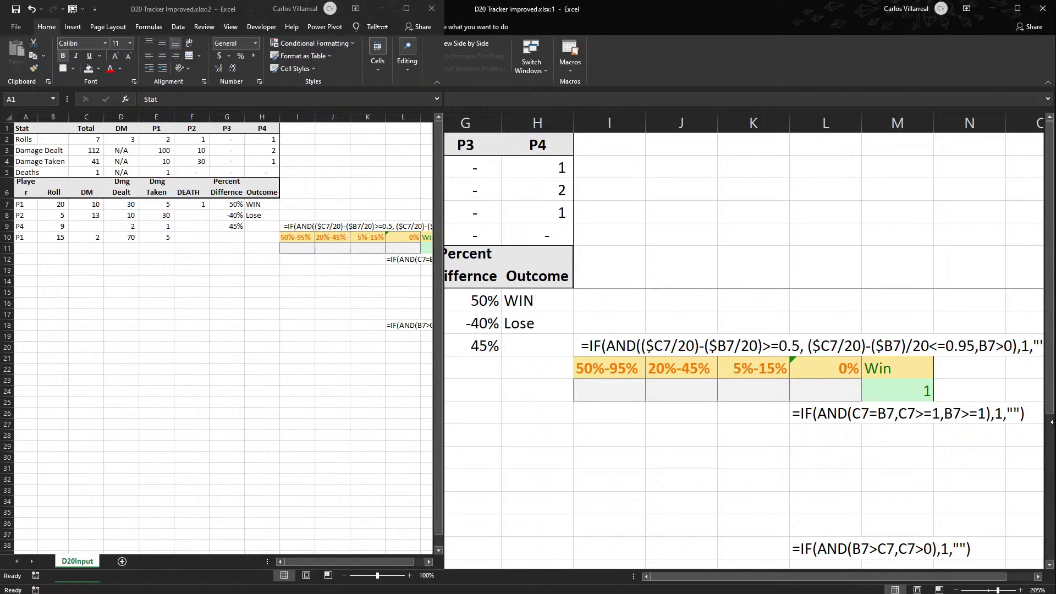
Narrow the original workbook window and place the second window to its right so both are visible side by side.
{"action": "left_click_drag", "start_coordinate": [1052, 422], "coordinate": [601, 423]}
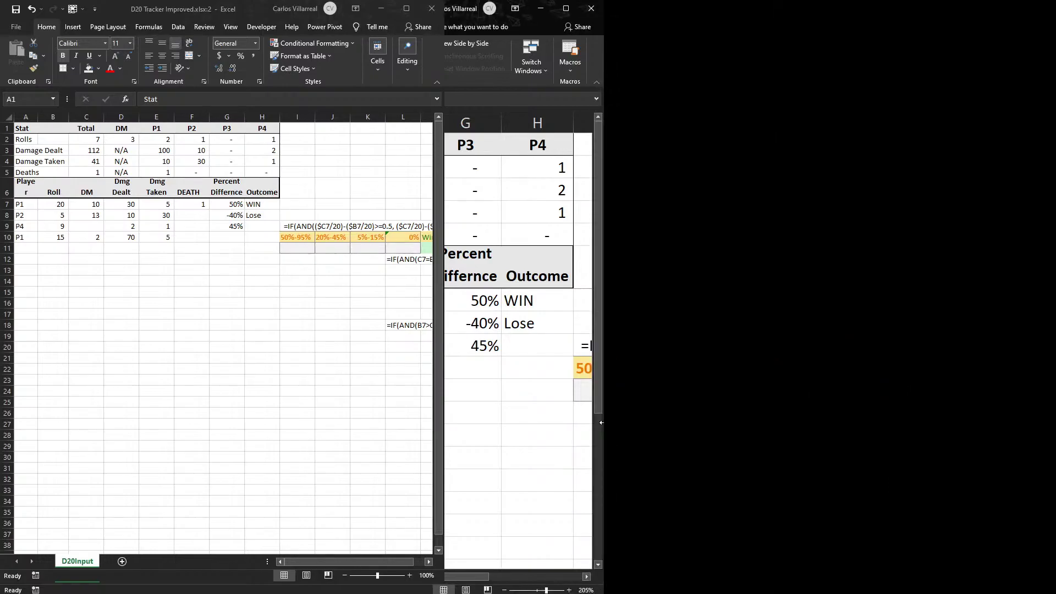
{"action": "left_click", "coordinate": [140, 14]}
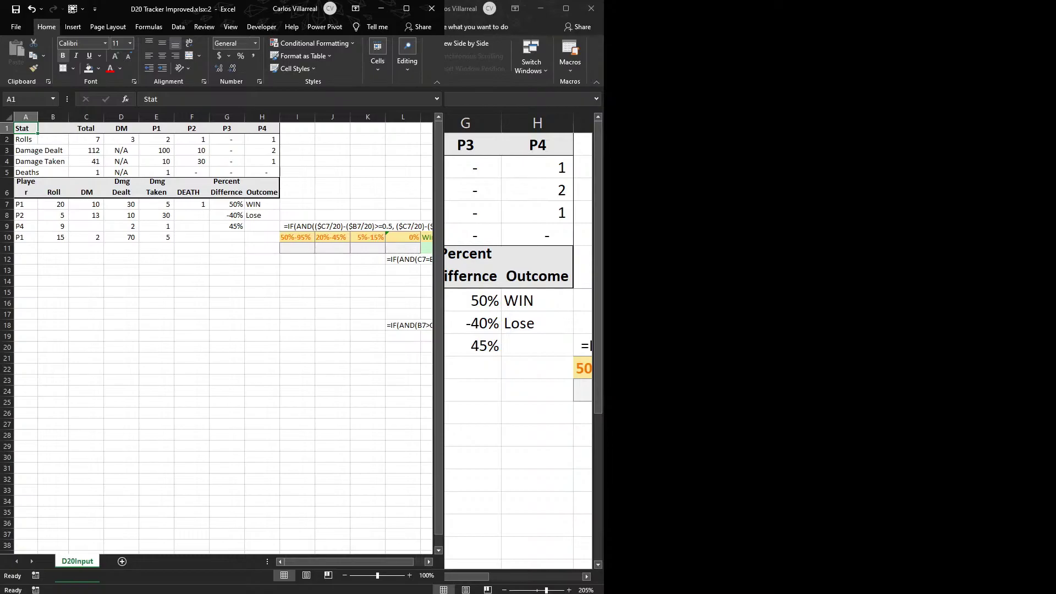
{"action": "key", "text": "alt+Tab"}
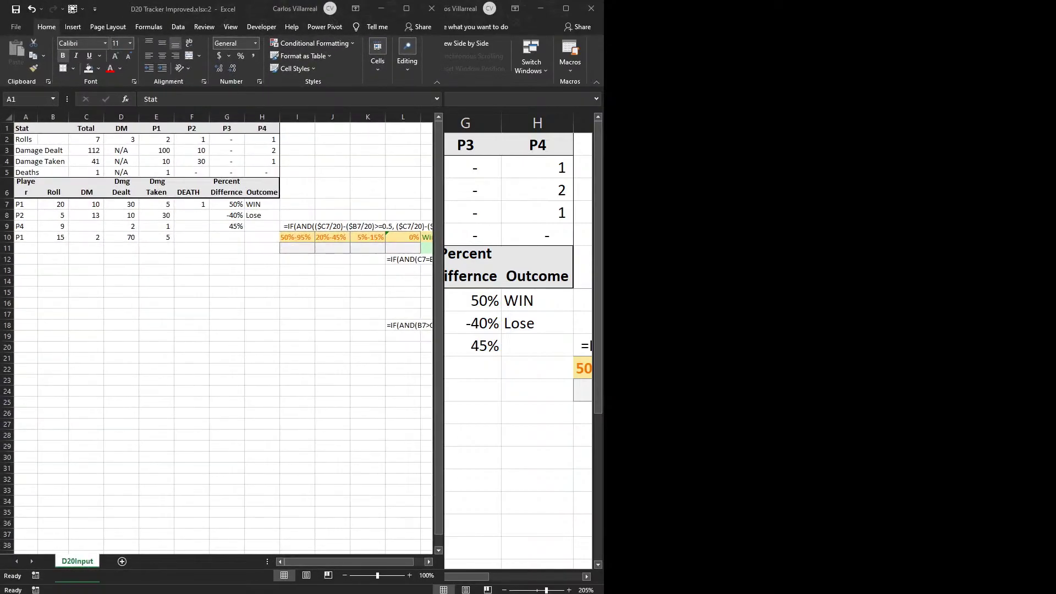
{"action": "left_click_drag", "start_coordinate": [242, 8], "coordinate": [846, 9]}
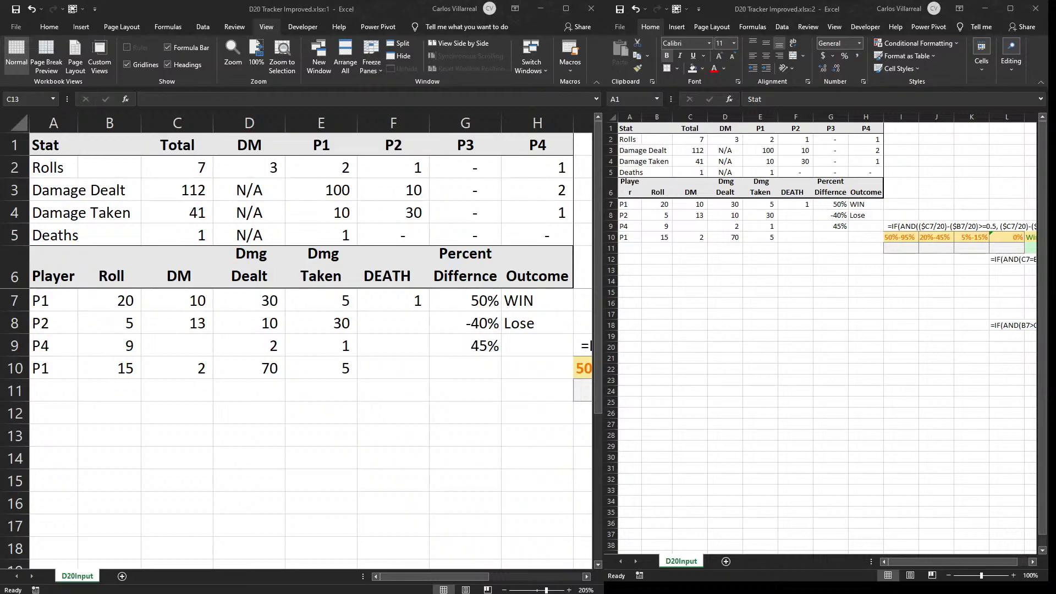
{"action": "left_click", "coordinate": [466, 359]}
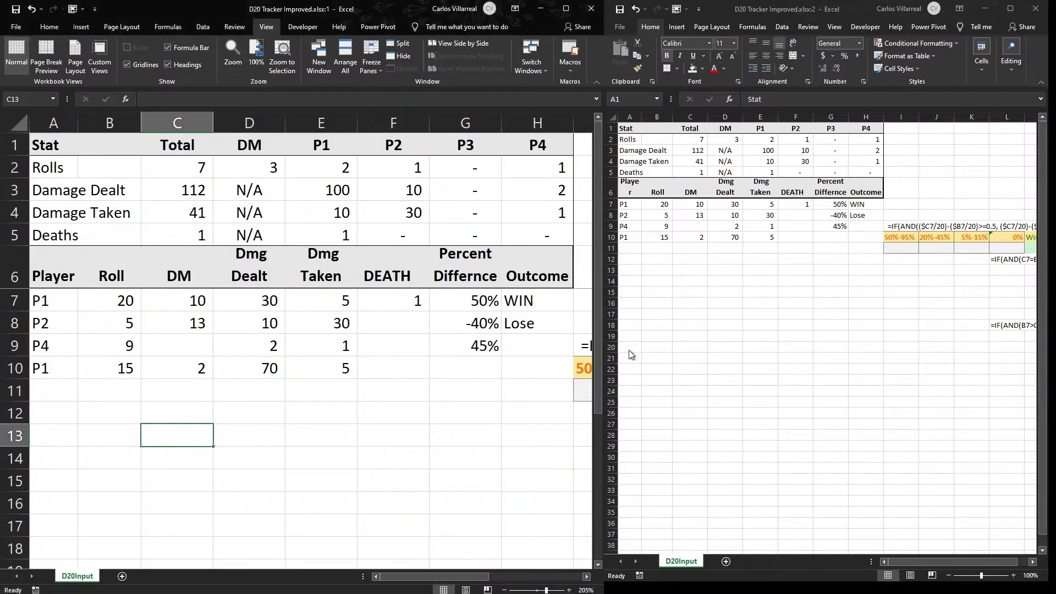
Fit the second workbook window against the original and down to the screen's lower edge, then zoom the original out to 145%.
{"action": "mouse_move", "coordinate": [606, 347]}
{"action": "left_mouse_down"}
{"action": "mouse_move", "coordinate": [613, 358]}
{"action": "mouse_move", "coordinate": [602, 357]}
{"action": "left_mouse_up"}
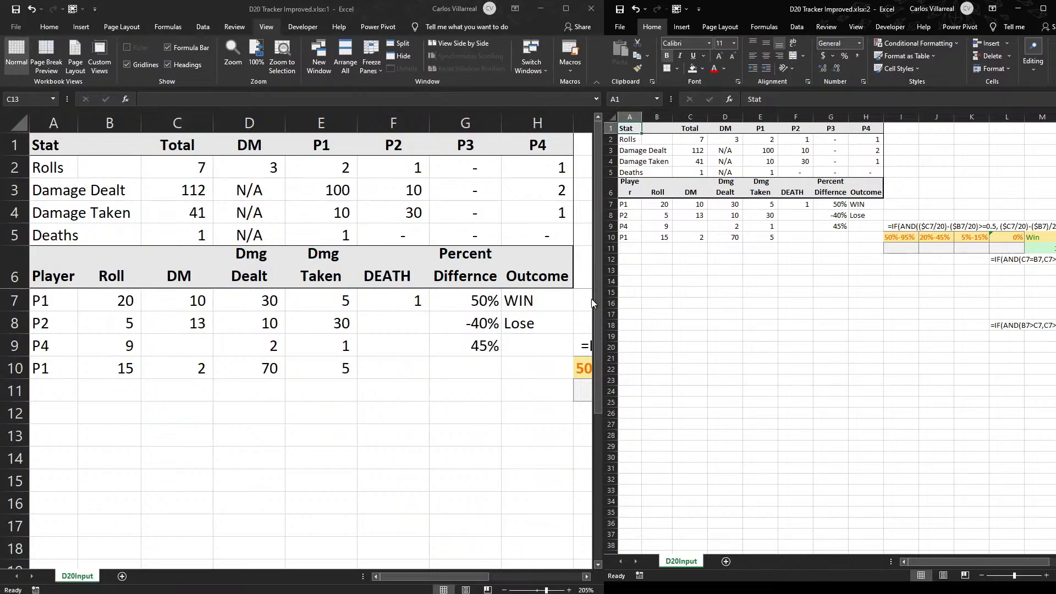
{"action": "mouse_move", "coordinate": [600, 294]}
{"action": "left_mouse_down"}
{"action": "mouse_move", "coordinate": [539, 292]}
{"action": "mouse_move", "coordinate": [605, 285]}
{"action": "left_mouse_up"}
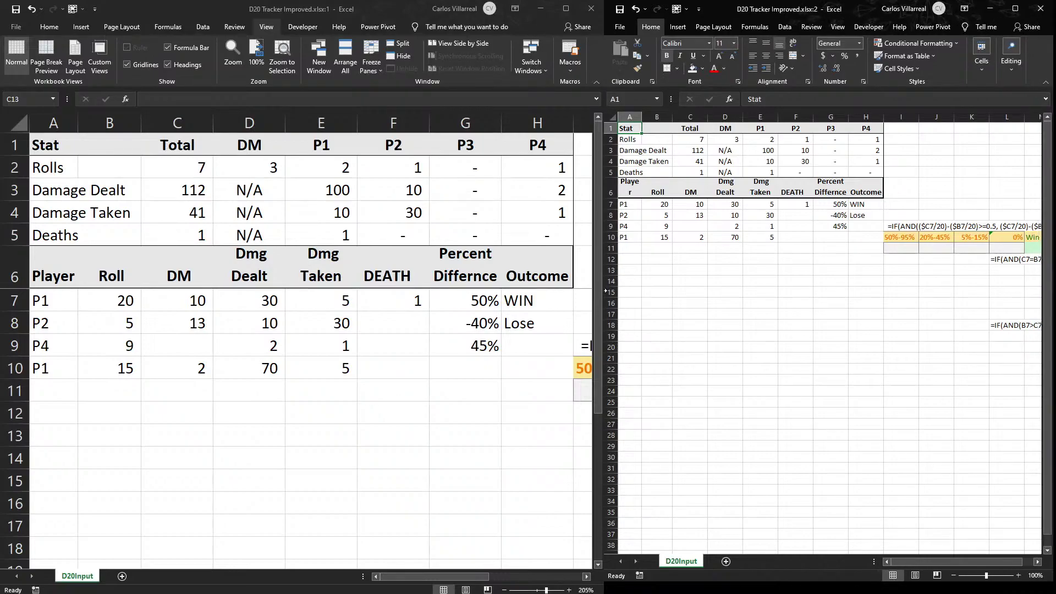
{"action": "left_click", "coordinate": [319, 325]}
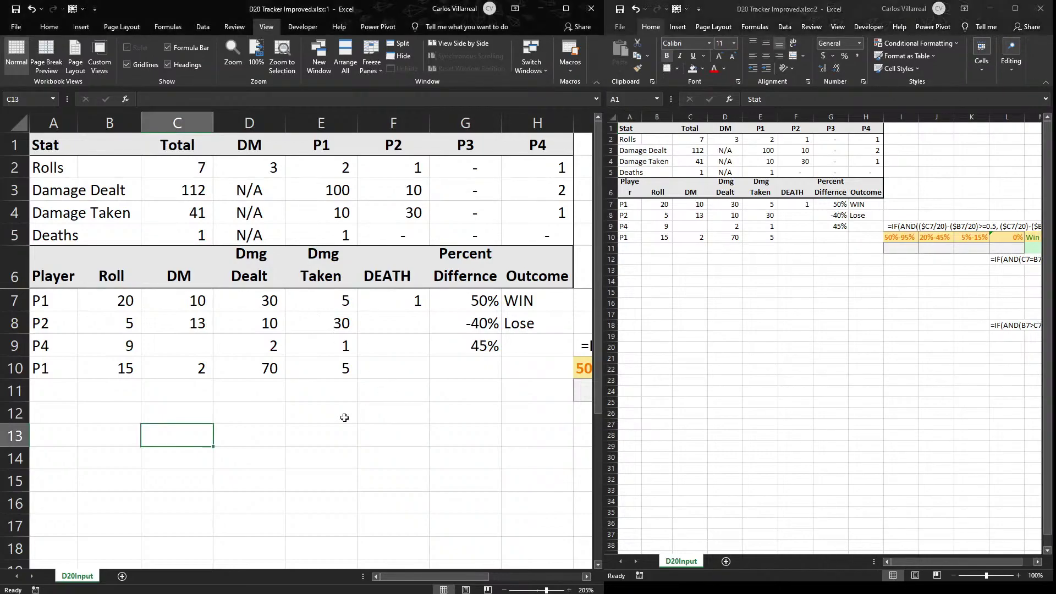
{"action": "left_click", "coordinate": [830, 12]}
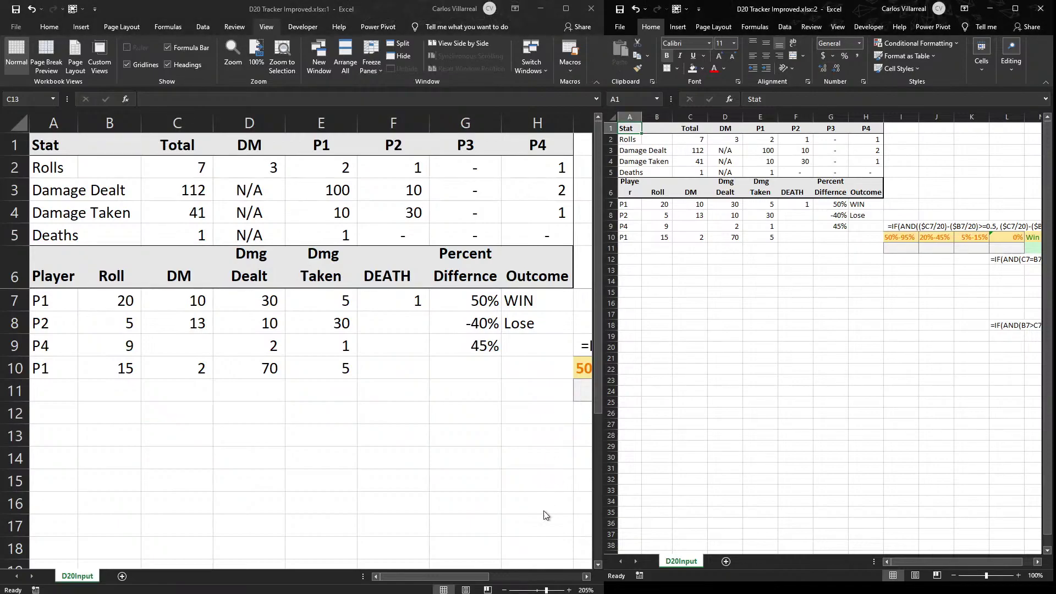
{"action": "left_click_drag", "start_coordinate": [724, 579], "coordinate": [720, 591]}
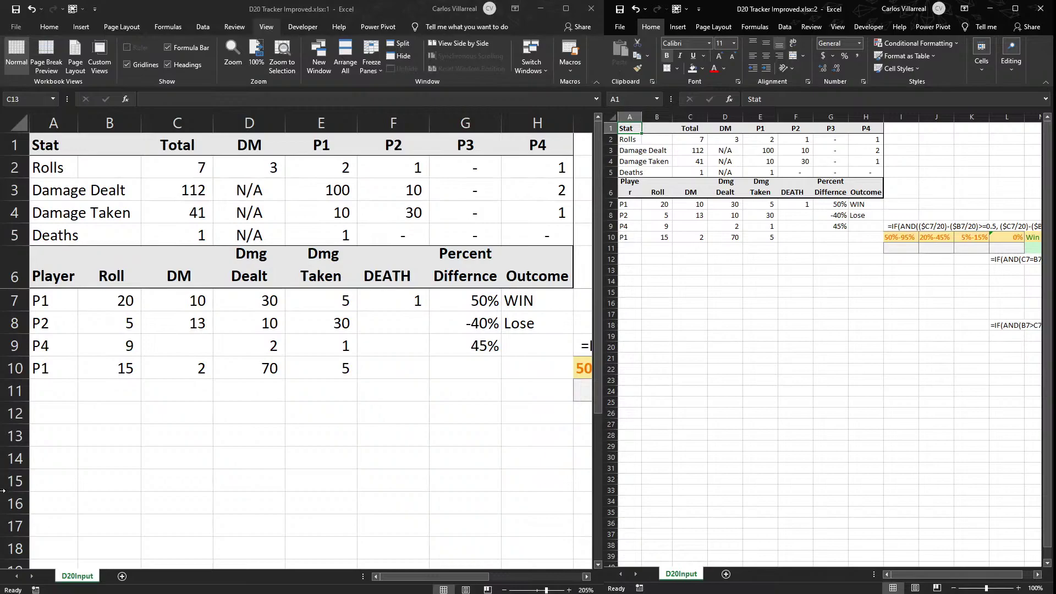
{"action": "left_click", "coordinate": [520, 360]}
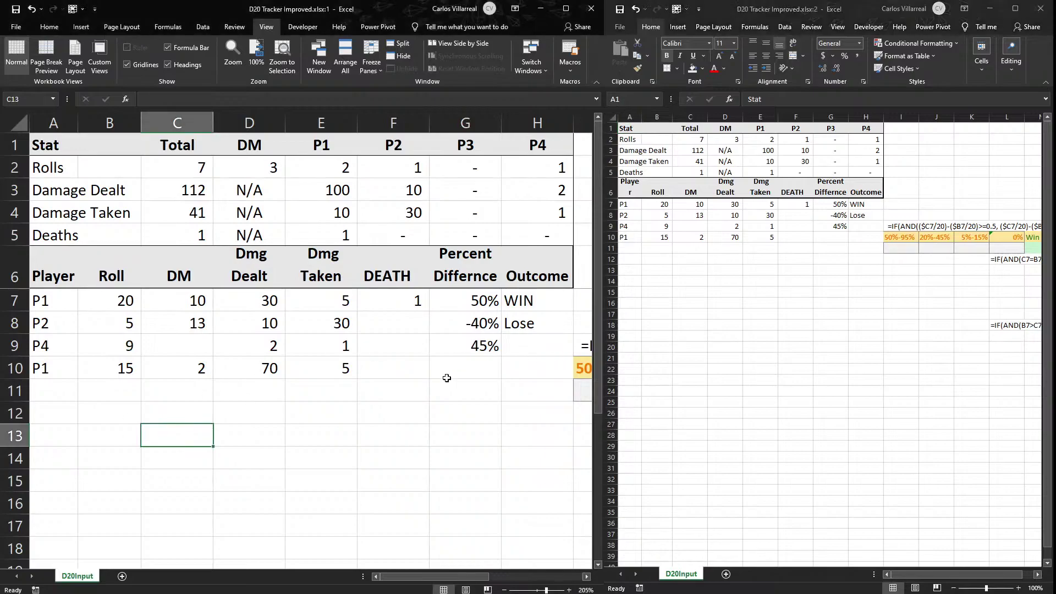
{"action": "scroll", "coordinate": [446, 378], "scroll_direction": "down", "scroll_amount": 4}
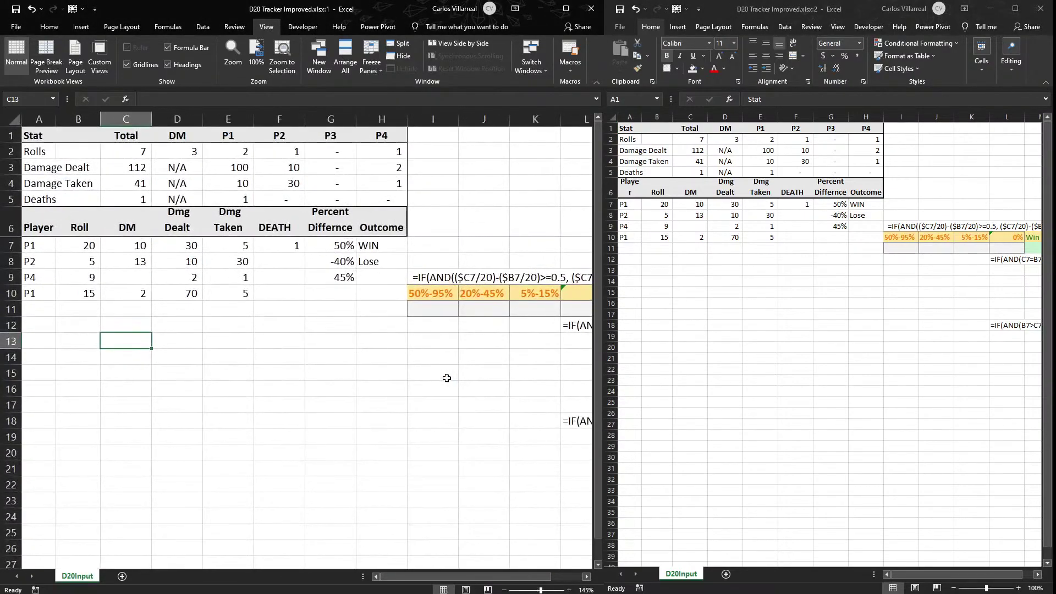
Add a new worksheet after D20Input in the second window, keeping the name Sheet1.
{"action": "left_click", "coordinate": [725, 575]}
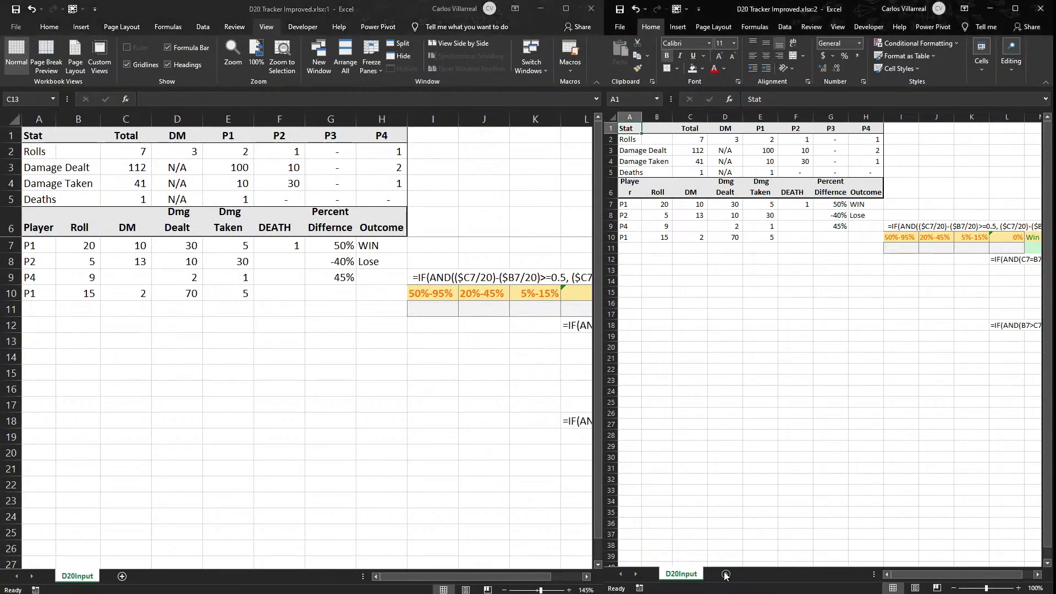
{"action": "left_click", "coordinate": [725, 575]}
{"action": "double_click", "coordinate": [723, 574]}
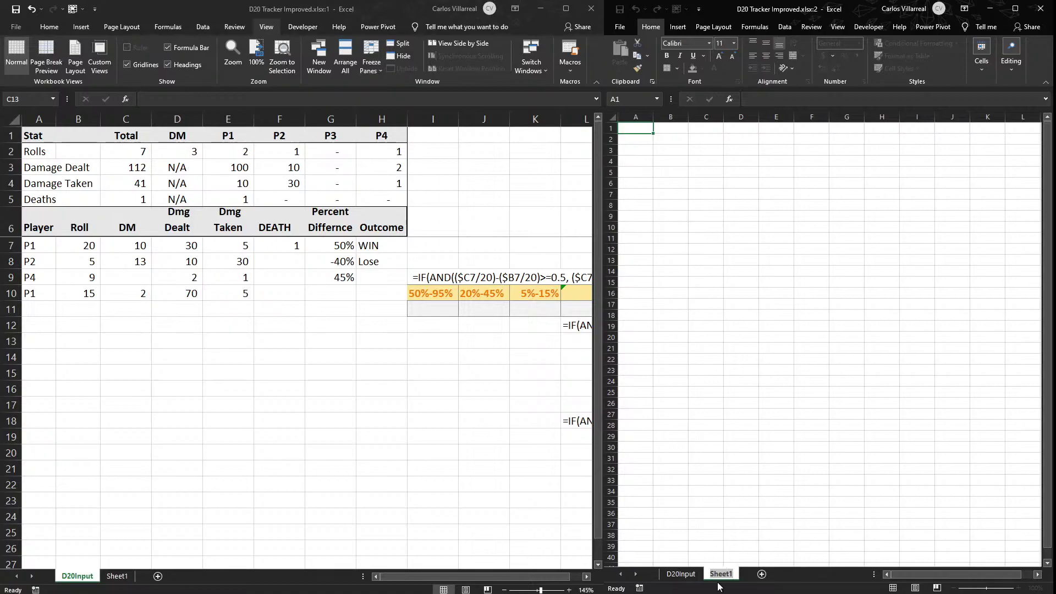
{"action": "key", "text": "Return"}
Paste the copied number list 1 to 20 into Sheet1 from A1 and delete blank row 11.
{"action": "key", "text": "alt+Tab"}
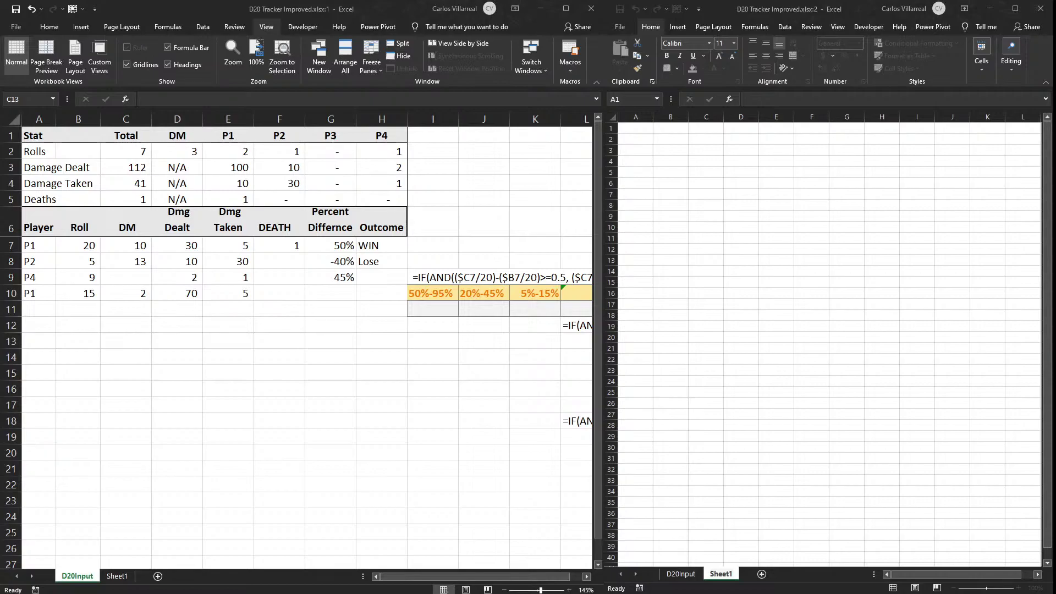
{"action": "left_click", "coordinate": [695, 142]}
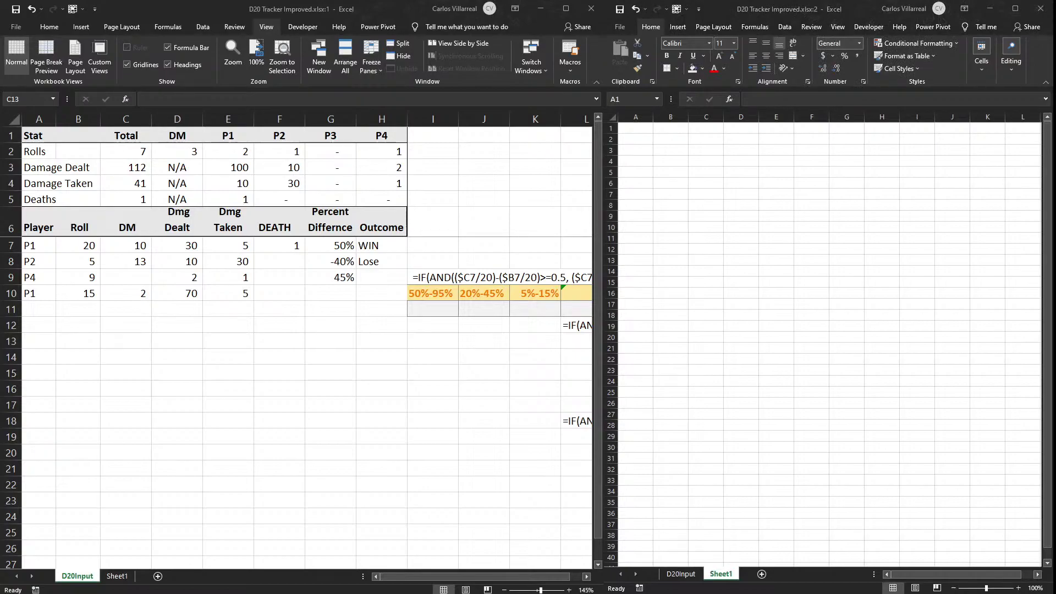
{"action": "left_click", "coordinate": [682, 177]}
{"action": "key", "text": "ctrl+v"}
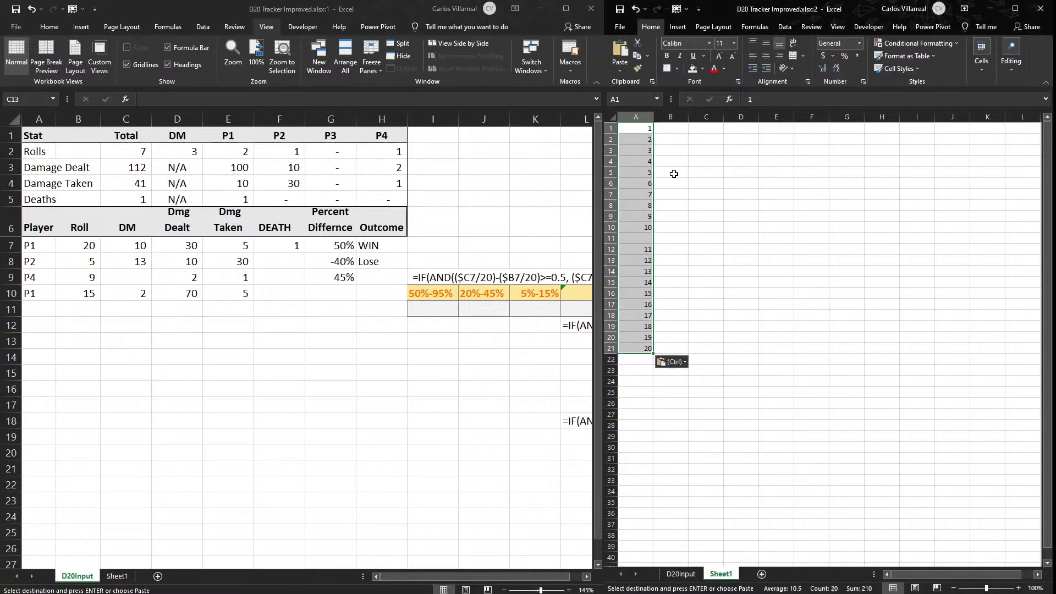
{"action": "left_click", "coordinate": [611, 238]}
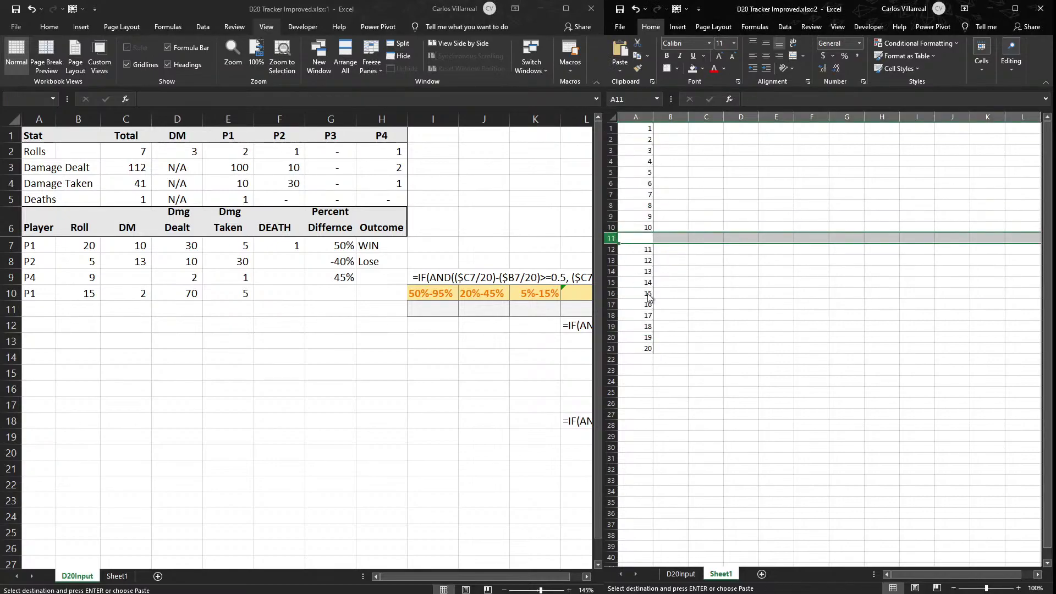
{"action": "key", "text": "ctrl+minus"}
Move the number list down to A5:A24, then delete the first three rows of Sheet1 so the list starts in A2.
{"action": "left_click_drag", "start_coordinate": [644, 129], "coordinate": [648, 382]}
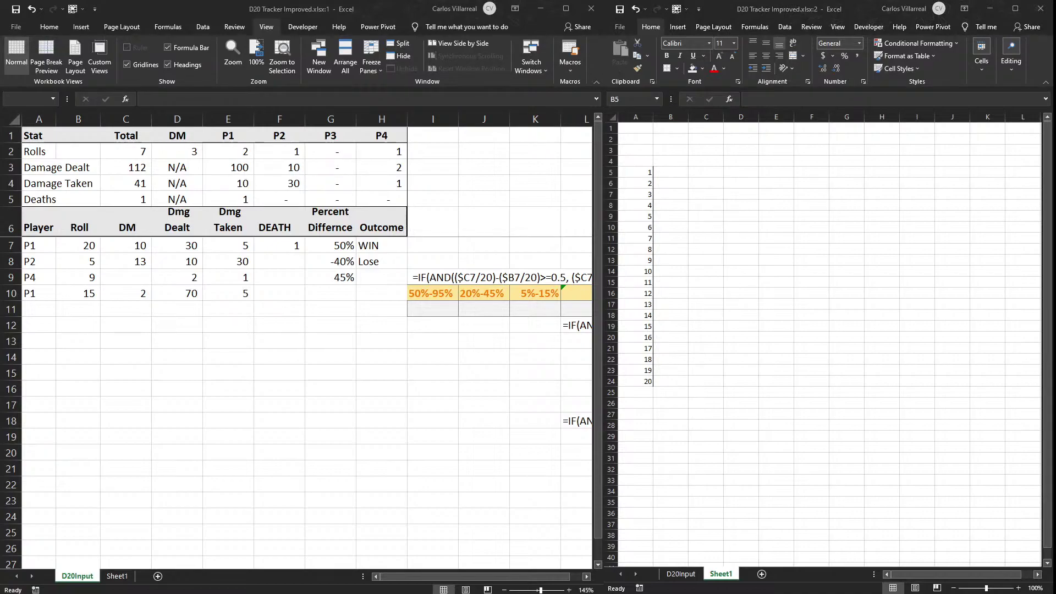
{"action": "scroll", "coordinate": [717, 238], "scroll_direction": "up", "scroll_amount": 2}
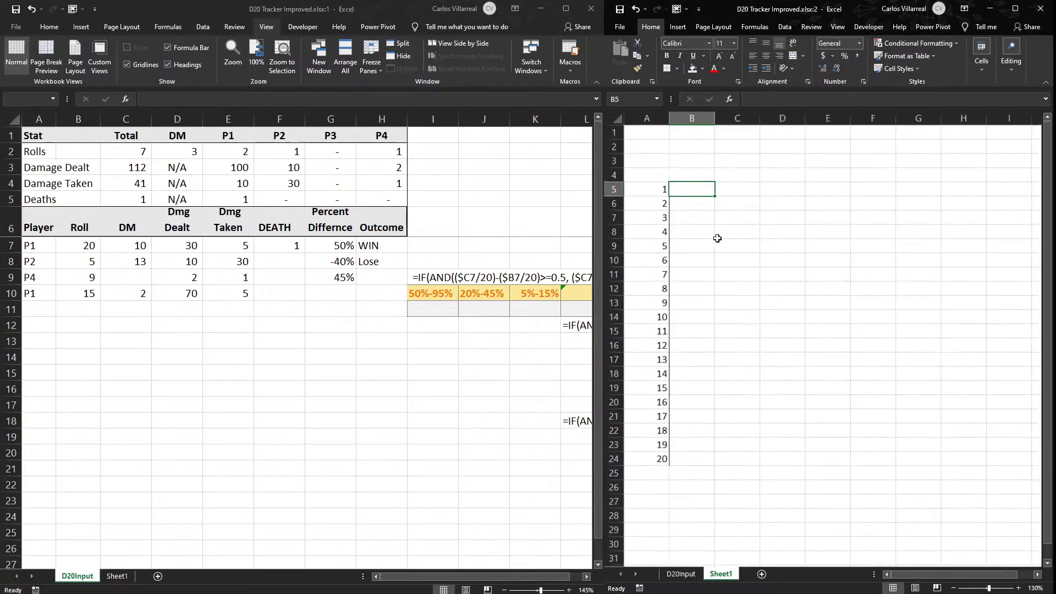
{"action": "scroll", "coordinate": [717, 239], "scroll_direction": "up", "scroll_amount": 3}
{"action": "left_click_drag", "start_coordinate": [616, 137], "coordinate": [615, 172]}
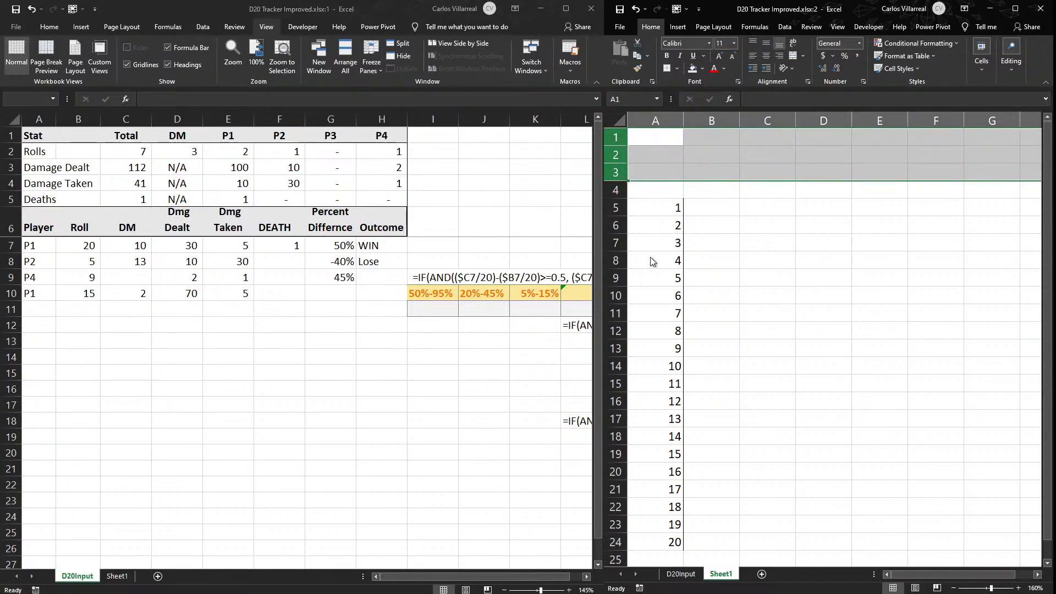
{"action": "key", "text": "ctrl+minus"}
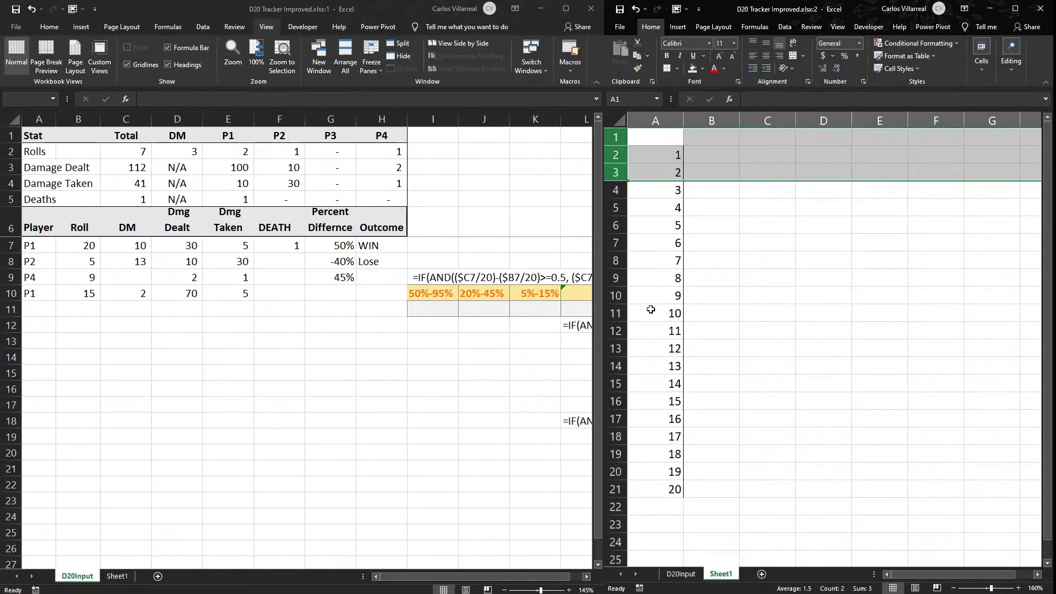
Enter the player headers P1 to P4 across B1:E1 of Sheet1 as a filled series.
{"action": "left_click", "coordinate": [714, 135]}
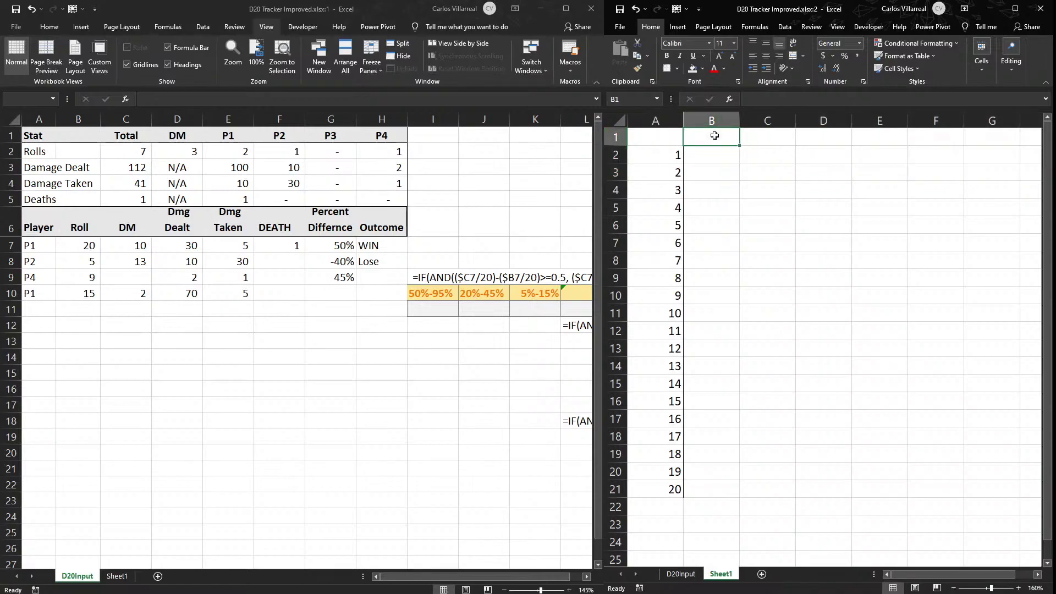
{"action": "type", "text": "P1"}
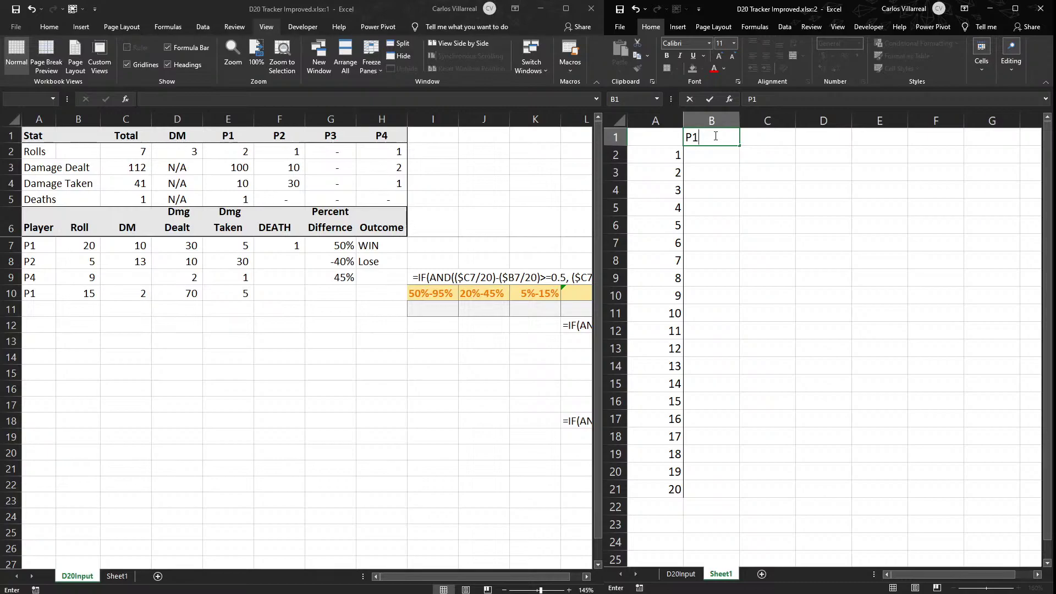
{"action": "key", "text": "ctrl+Return"}
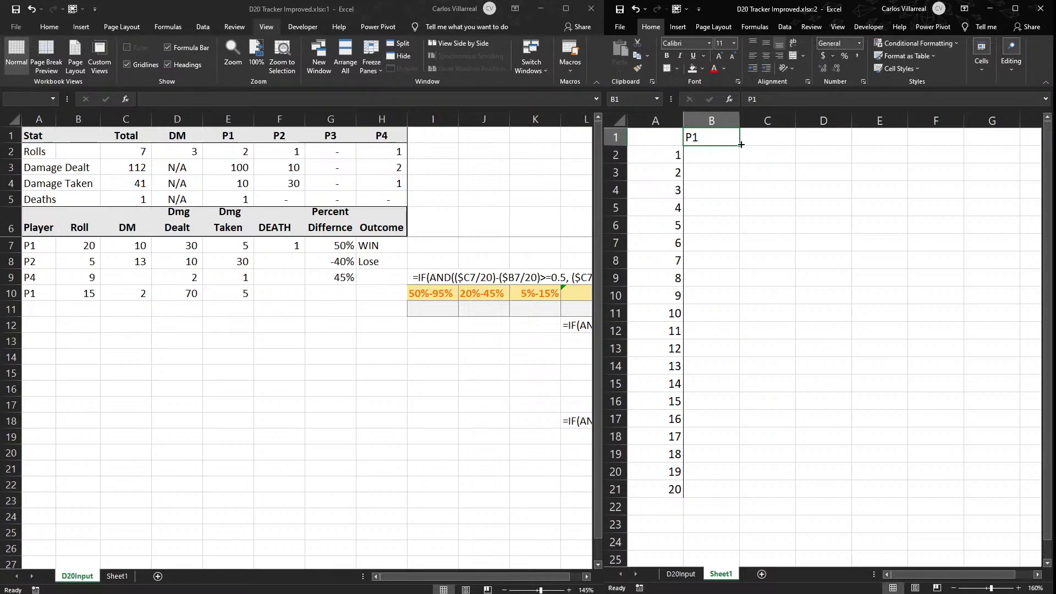
{"action": "left_click_drag", "start_coordinate": [741, 144], "coordinate": [905, 138]}
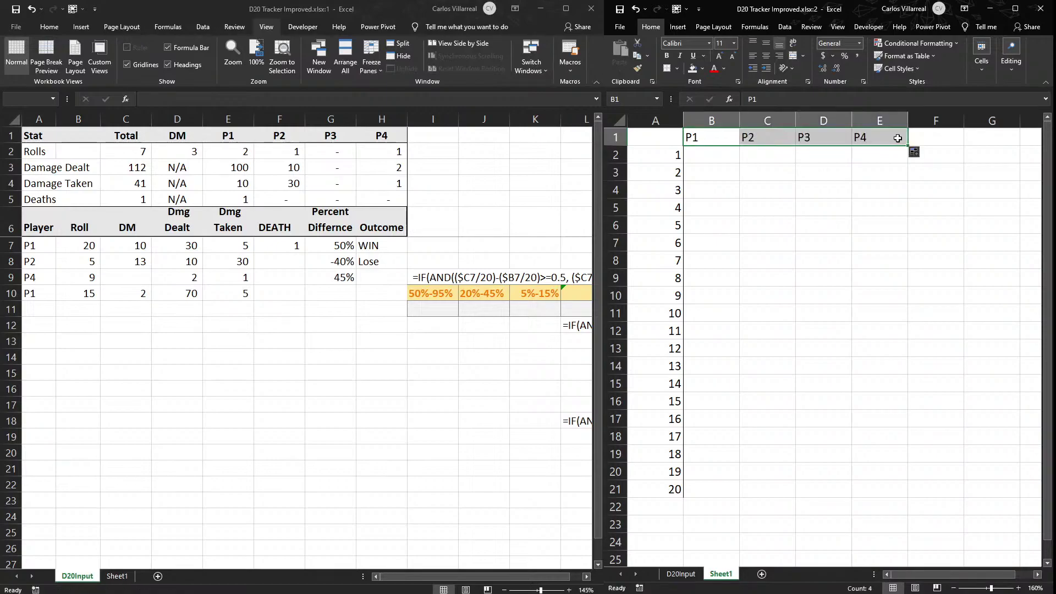
Start a COUNTIFS formula in B2 that matches column A of D20Input against the header in B1.
{"action": "left_click", "coordinate": [699, 151]}
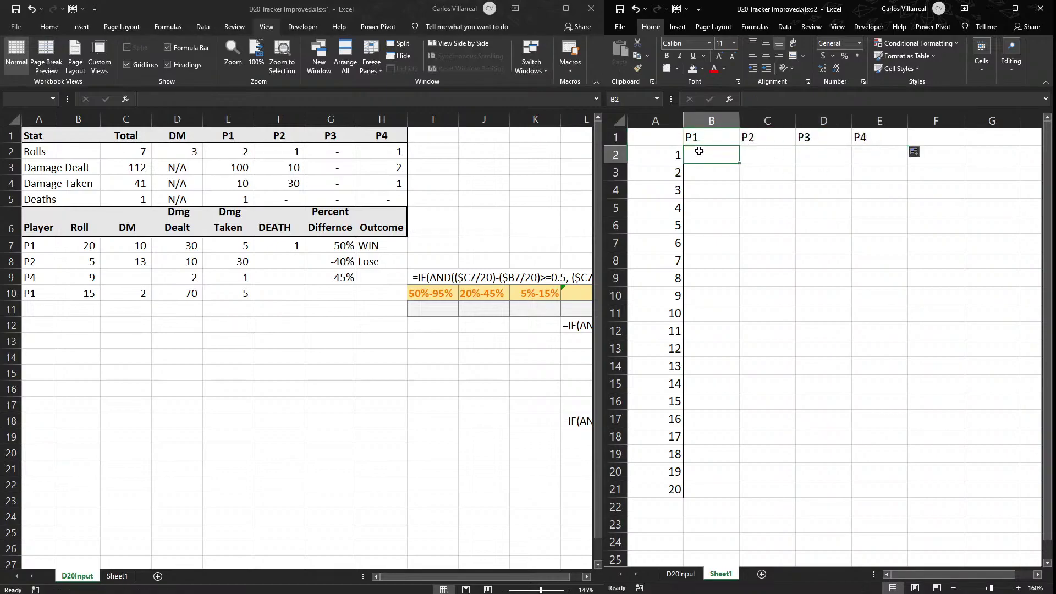
{"action": "type", "text": "="}
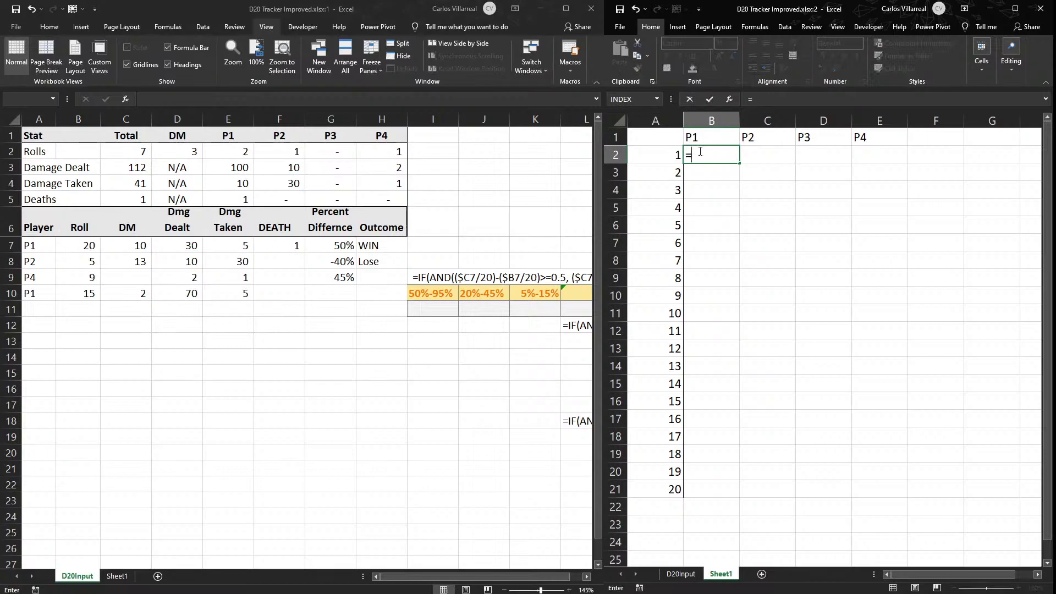
{"action": "type", "text": "countifs"}
{"action": "key", "text": "Tab"}
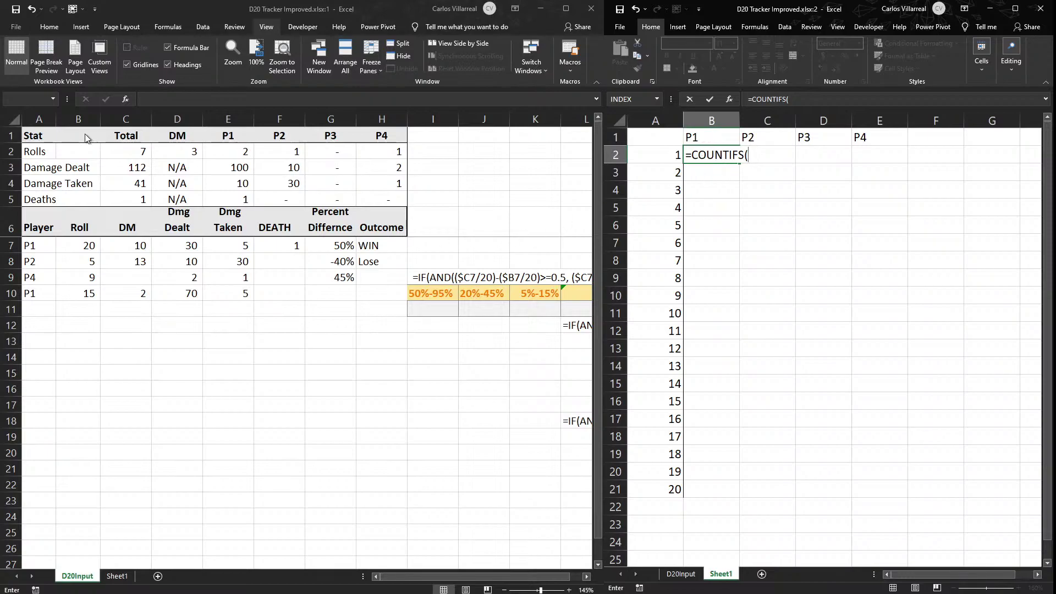
{"action": "left_click", "coordinate": [33, 115]}
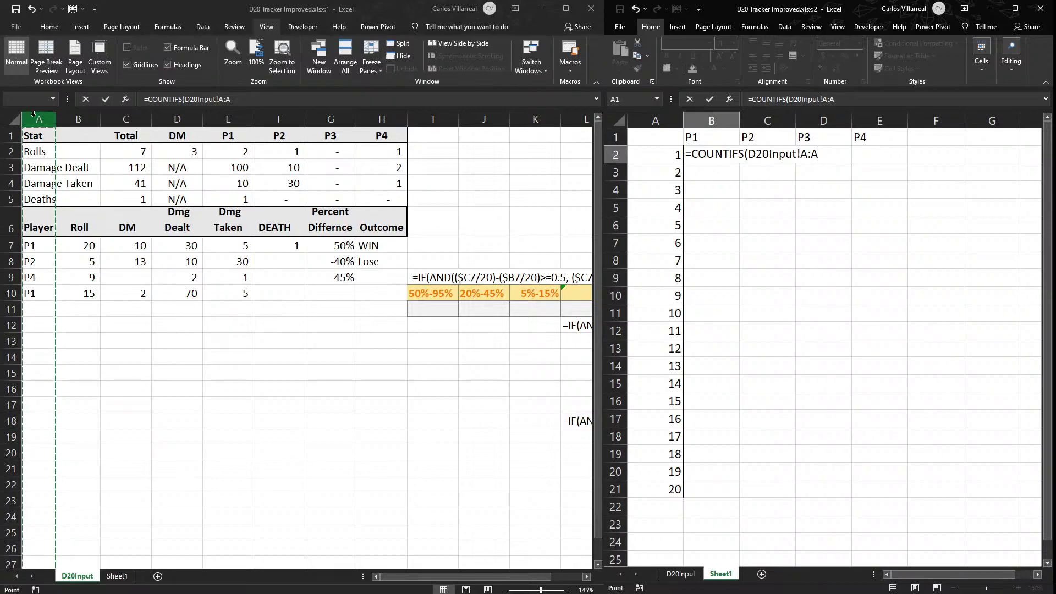
{"action": "type", "text": ","}
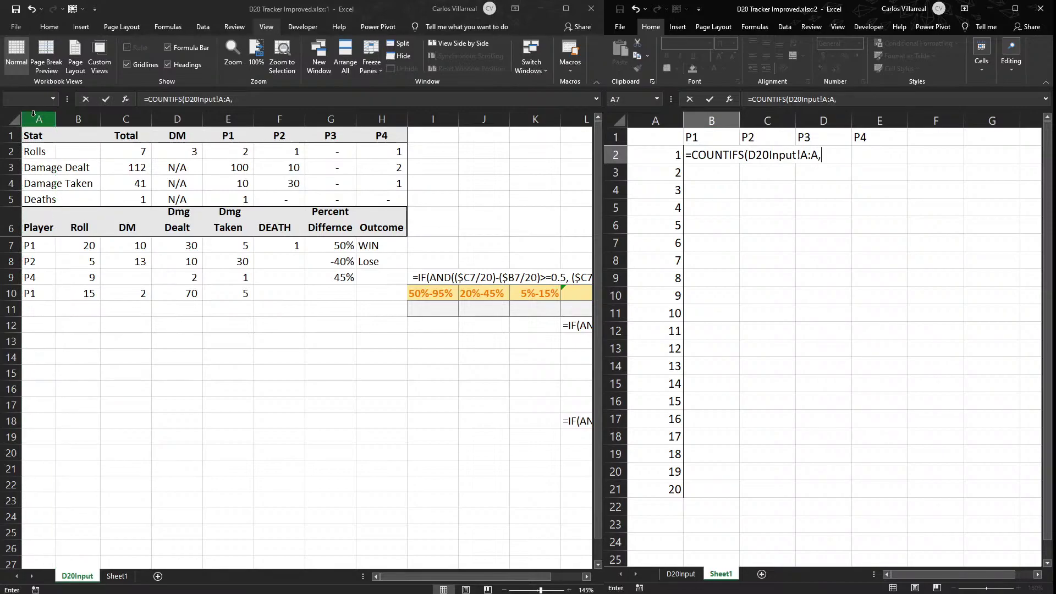
{"action": "left_click", "coordinate": [729, 135]}
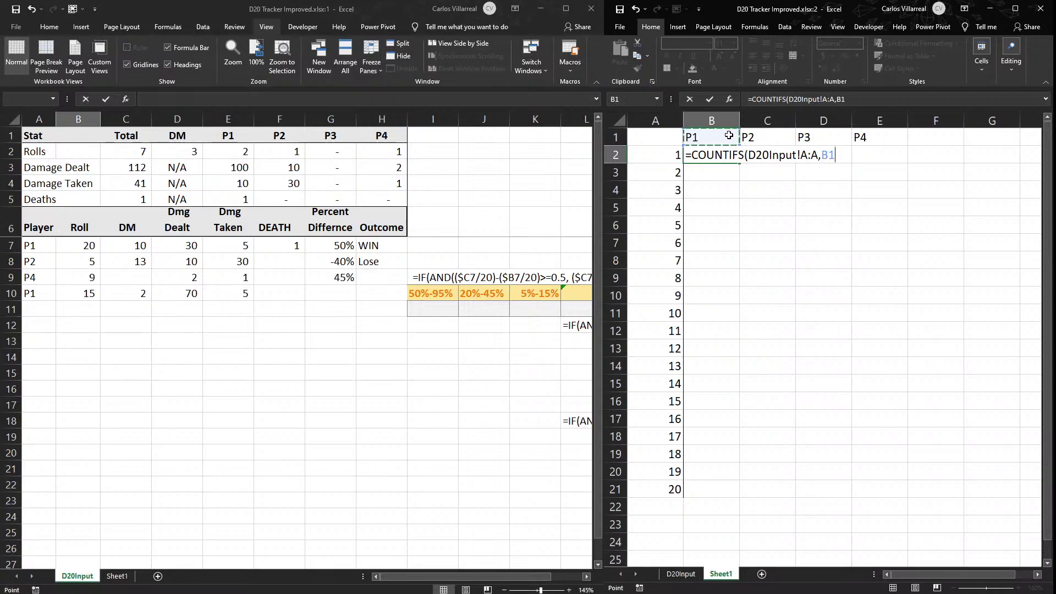
Make the column A reference absolute, keep B1 relative, and complete B2 as =COUNTIFS(D20Input!$A:$A,B1).
{"action": "left_click", "coordinate": [829, 98]}
{"action": "key", "text": "F4"}
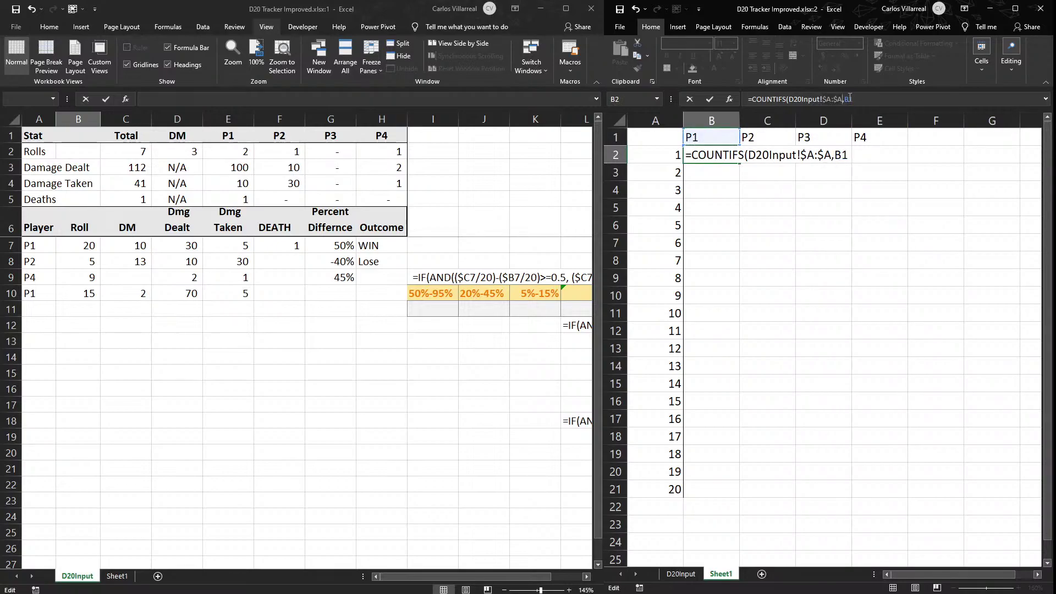
{"action": "left_click", "coordinate": [849, 99]}
{"action": "key", "text": "F4"}
{"action": "key", "text": "F4"}
{"action": "key", "text": "F4"}
{"action": "key", "text": "F4"}
{"action": "key", "text": "Return"}
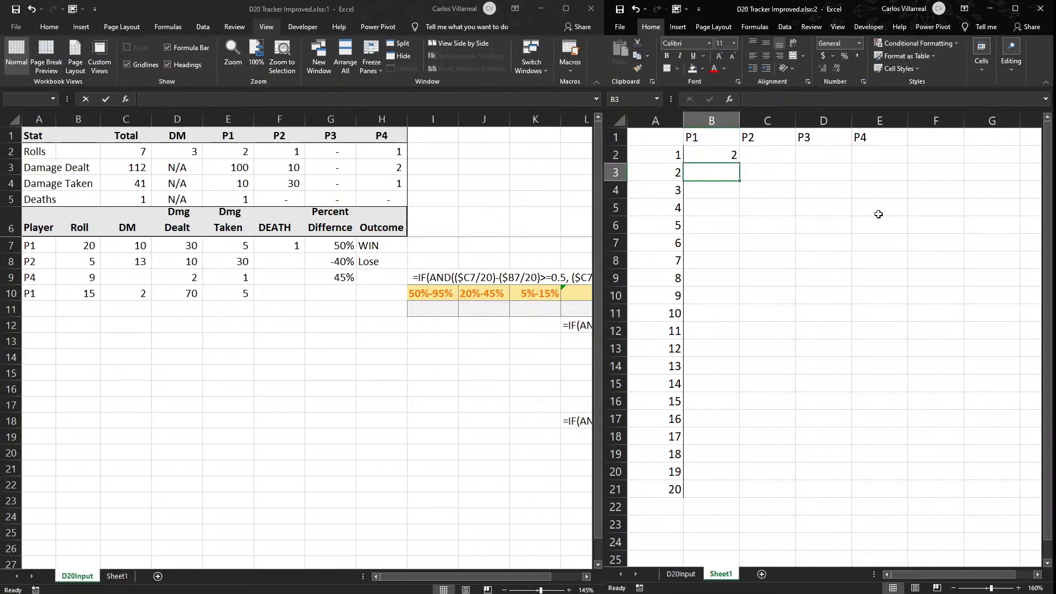
Extend the COUNTIFS formula in B2 with a second condition matching D20Input!B:B against the roll number in A2.
{"action": "left_click", "coordinate": [698, 154]}
{"action": "double_click", "coordinate": [706, 155]}
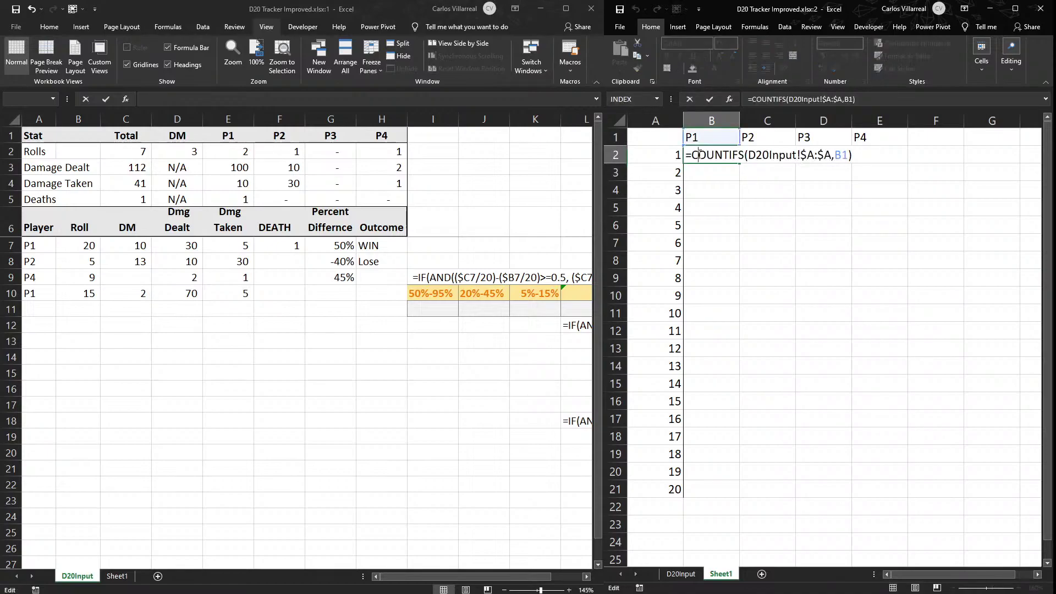
{"action": "left_click", "coordinate": [846, 156]}
{"action": "type", "text": ","}
{"action": "left_click", "coordinate": [79, 120]}
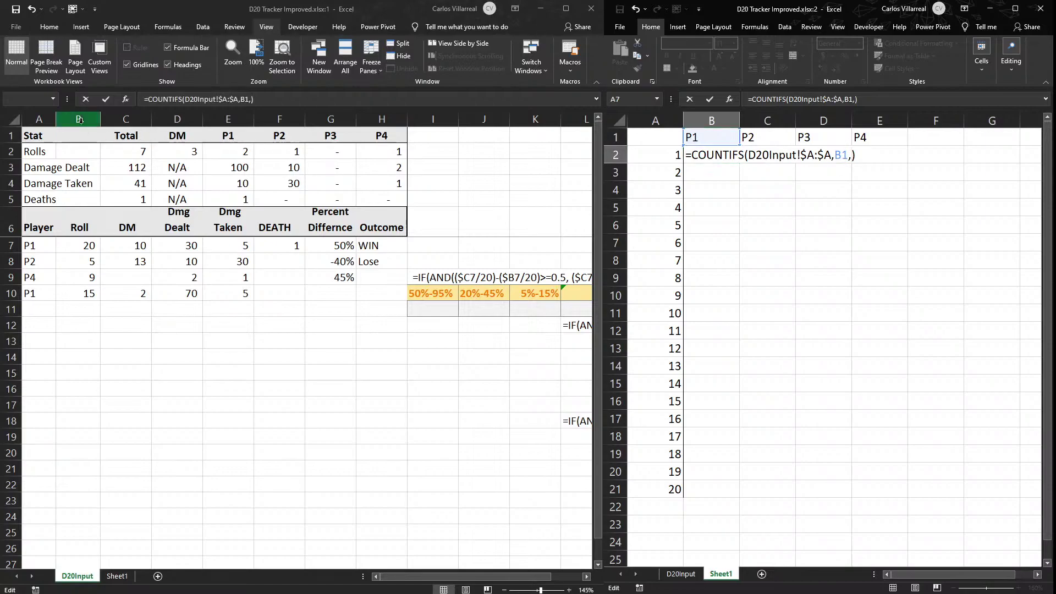
{"action": "left_click", "coordinate": [79, 120]}
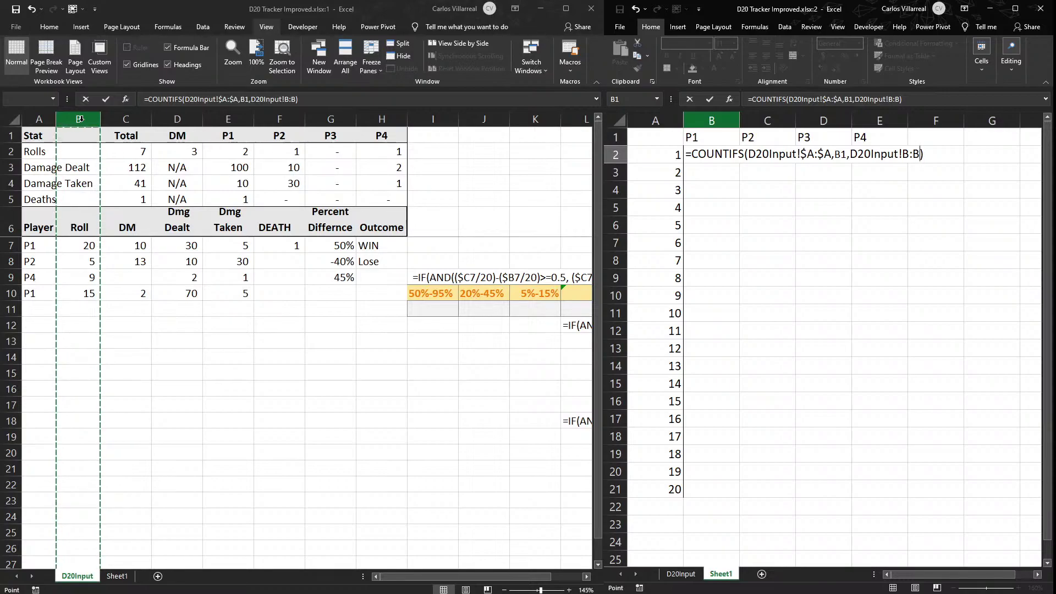
{"action": "type", "text": ","}
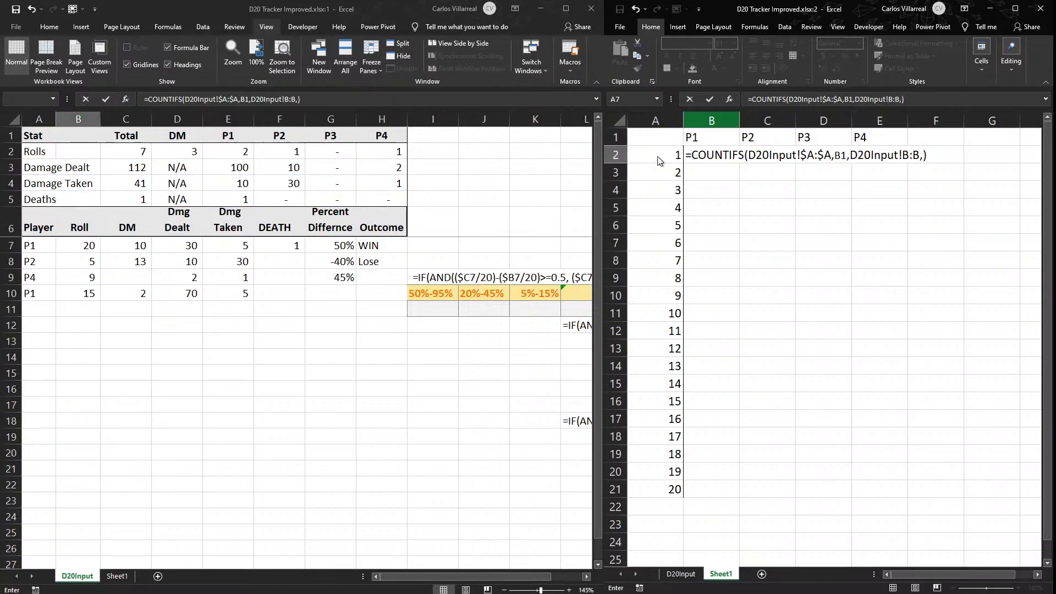
{"action": "left_click", "coordinate": [658, 156]}
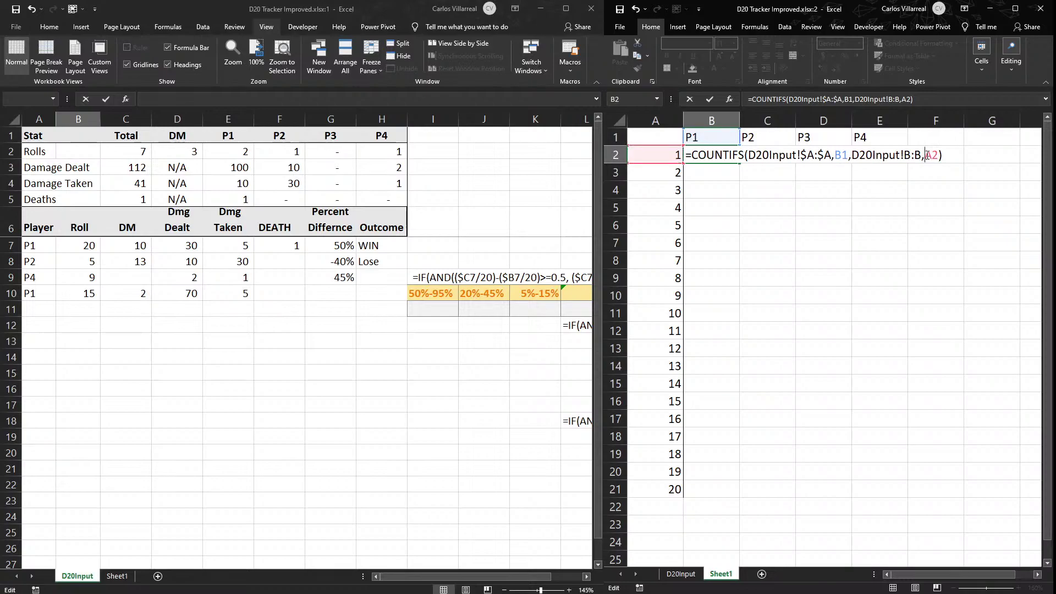
Lock the column of the roll reference as $A2 and the row of the header reference as B$1 in B2's COUNTIFS formula.
{"action": "left_click", "coordinate": [928, 156]}
{"action": "type", "text": "$"}
{"action": "type", "text": "$"}
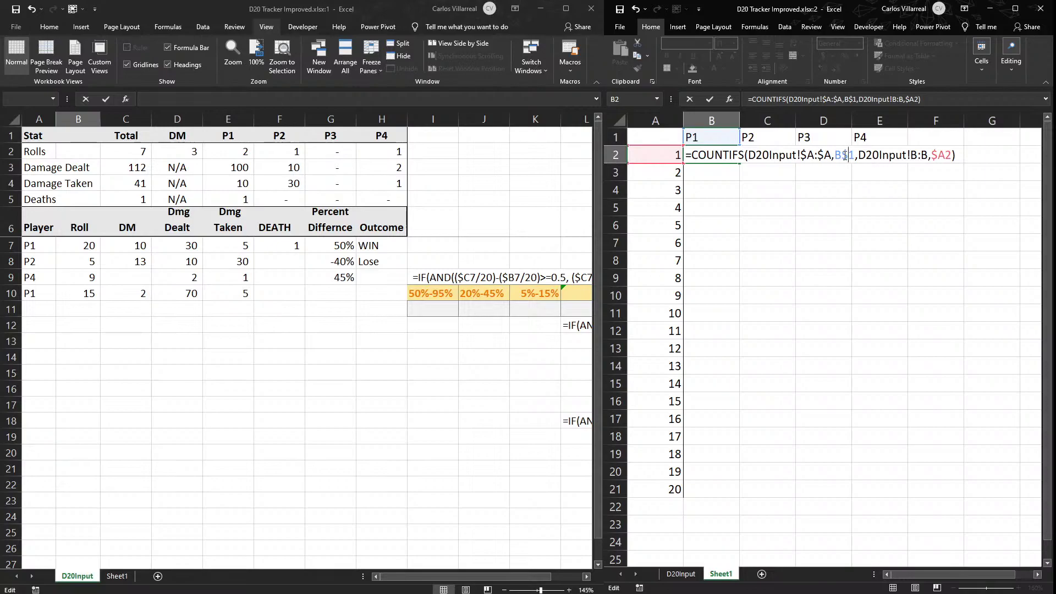
{"action": "key", "text": "Return"}
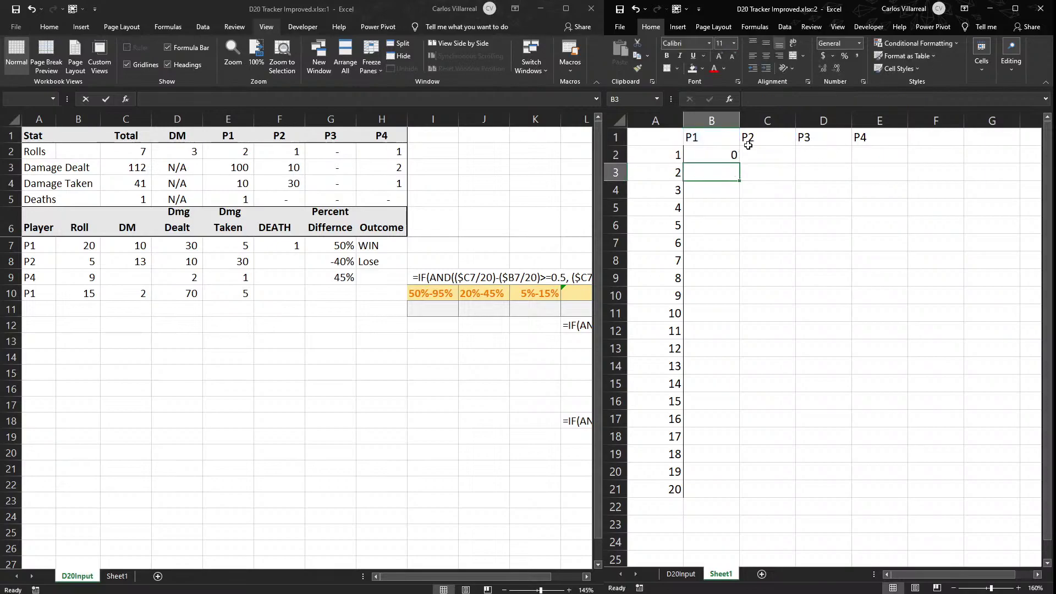
Fill the B2 formula across to E2 and inspect the references copied into E2.
{"action": "left_click", "coordinate": [737, 160]}
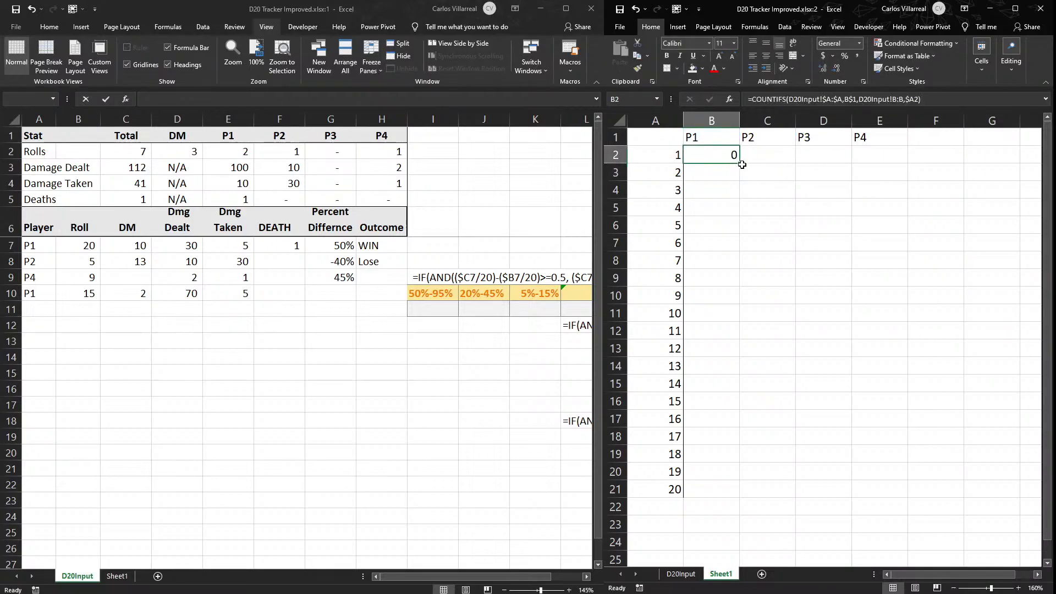
{"action": "left_click_drag", "start_coordinate": [741, 164], "coordinate": [888, 169]}
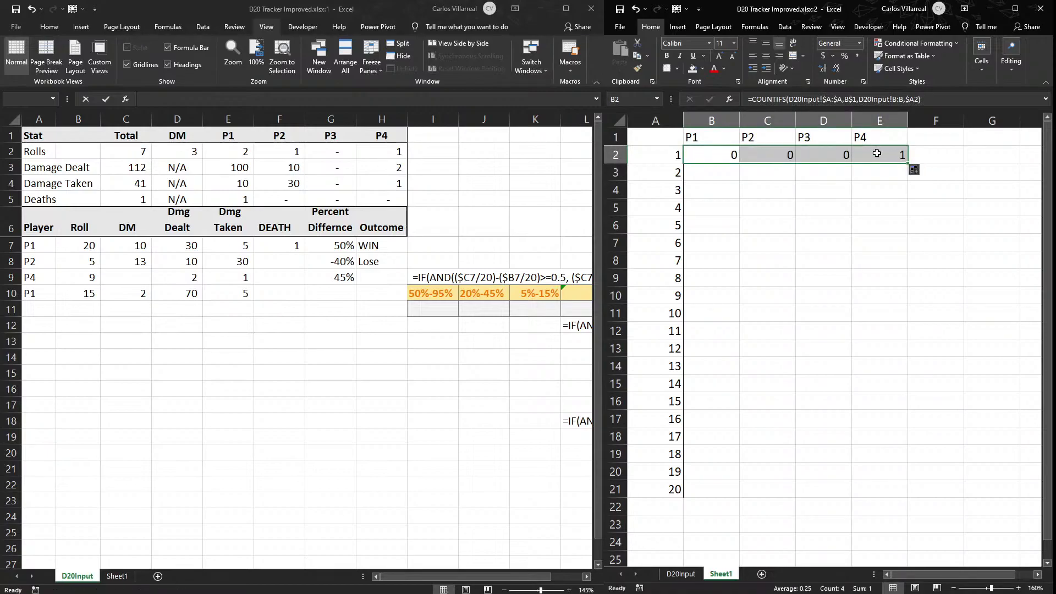
{"action": "left_click", "coordinate": [877, 154]}
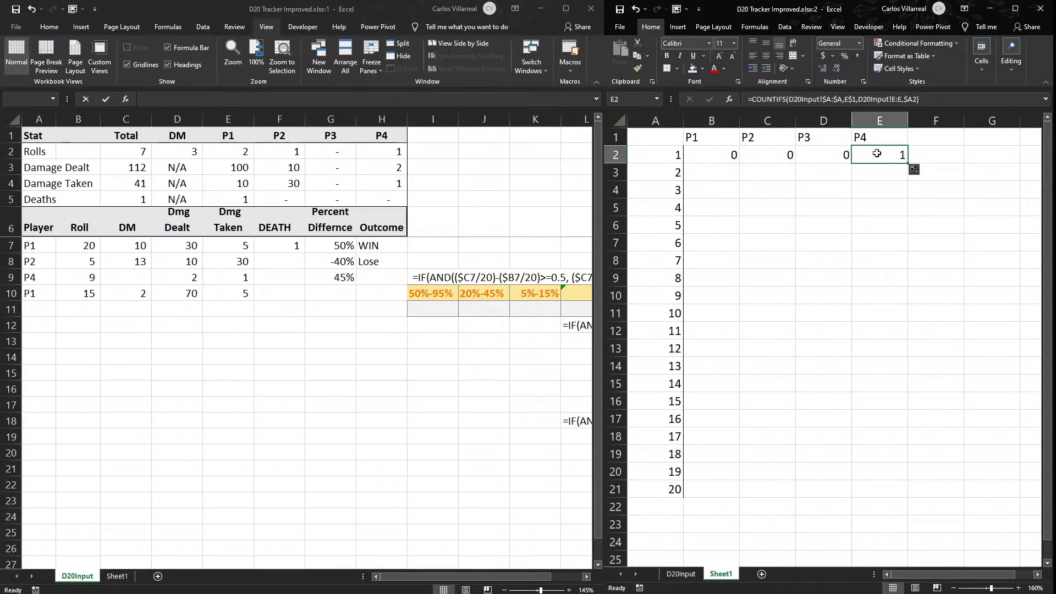
{"action": "double_click", "coordinate": [877, 154]}
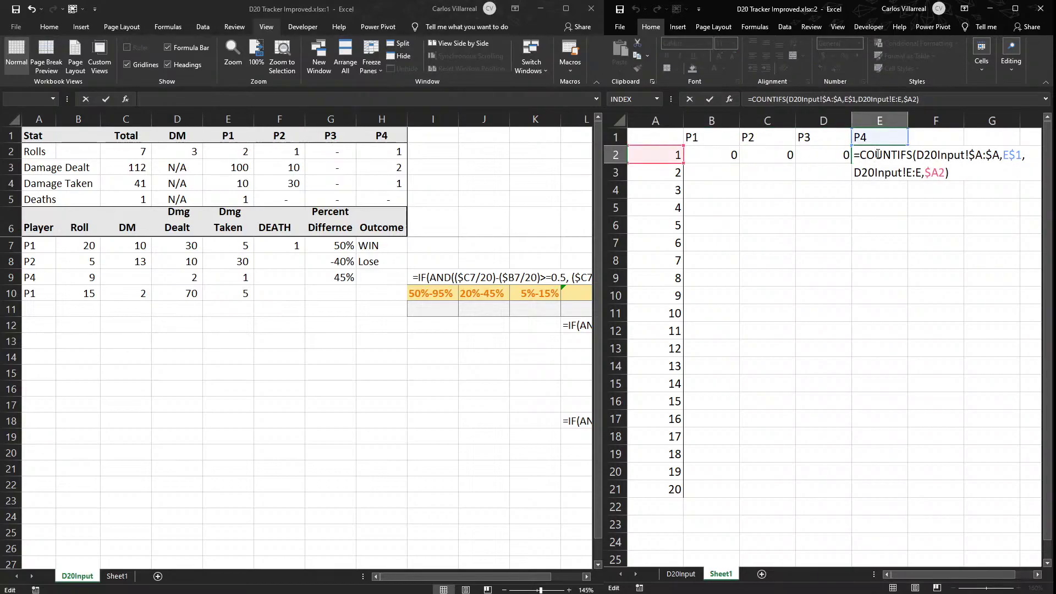
{"action": "key", "text": "Escape"}
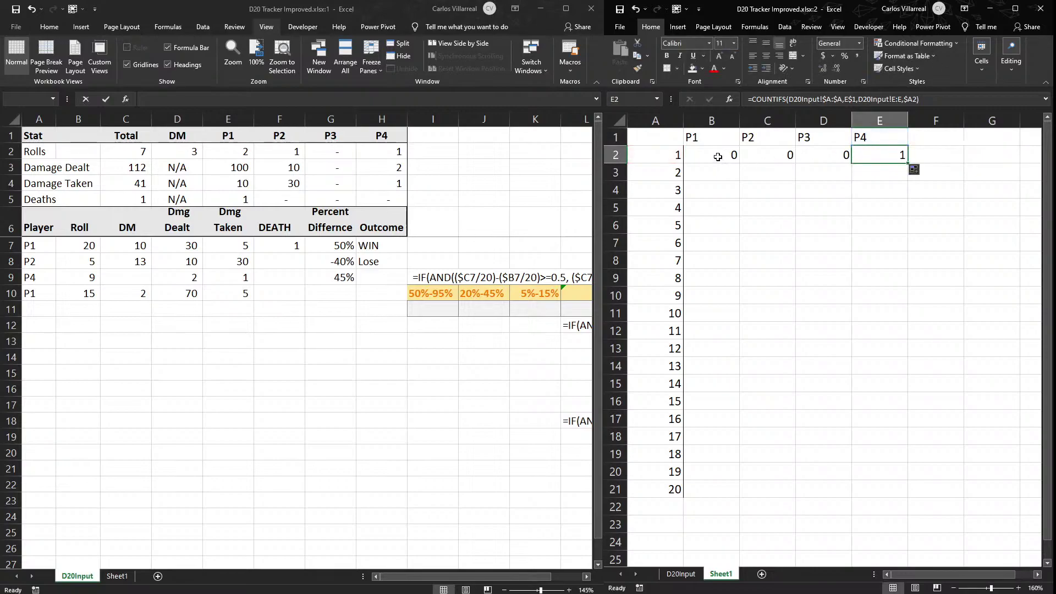
Make the roll column reference absolute so B2 reads =COUNTIFS(D20Input!$A:$A,B$1,D20Input!$B:$B,$A2).
{"action": "double_click", "coordinate": [717, 155]}
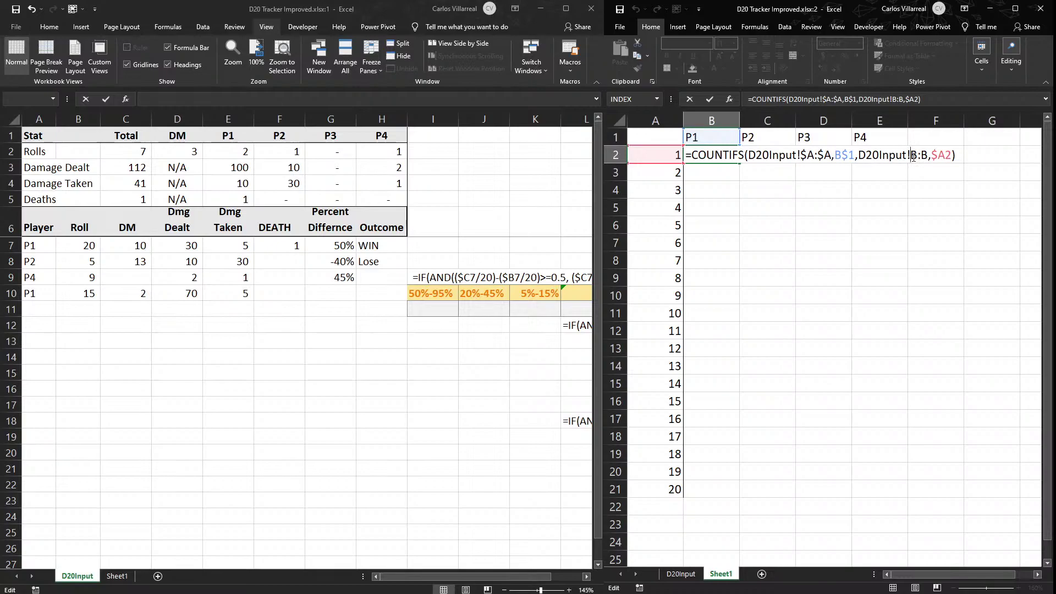
{"action": "key", "text": "F2"}
{"action": "key", "text": "Down"}
{"action": "key", "text": "BackSpace"}
{"action": "key", "text": "BackSpace"}
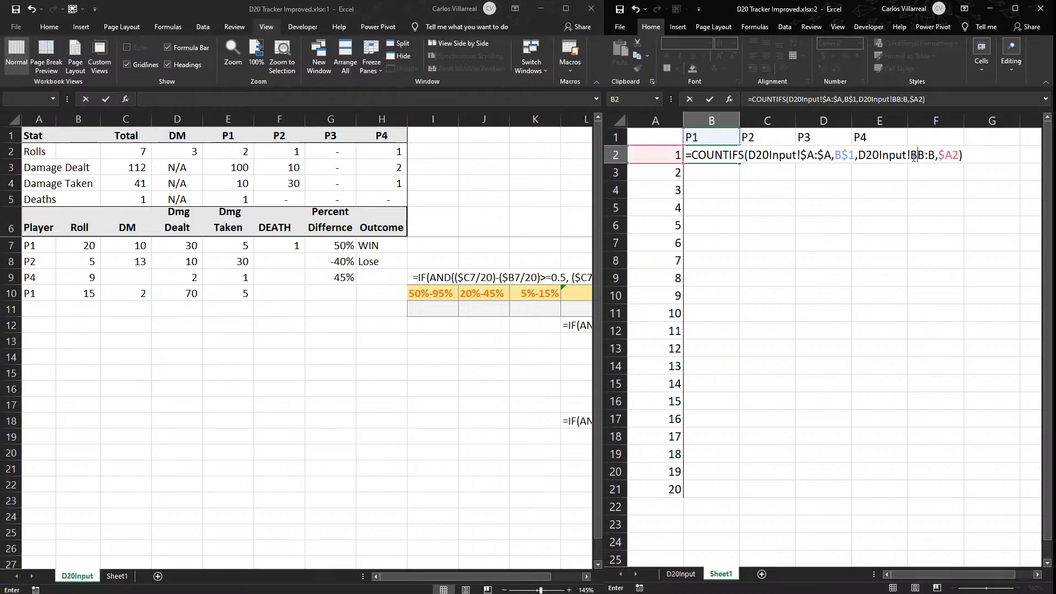
{"action": "key", "text": "F4"}
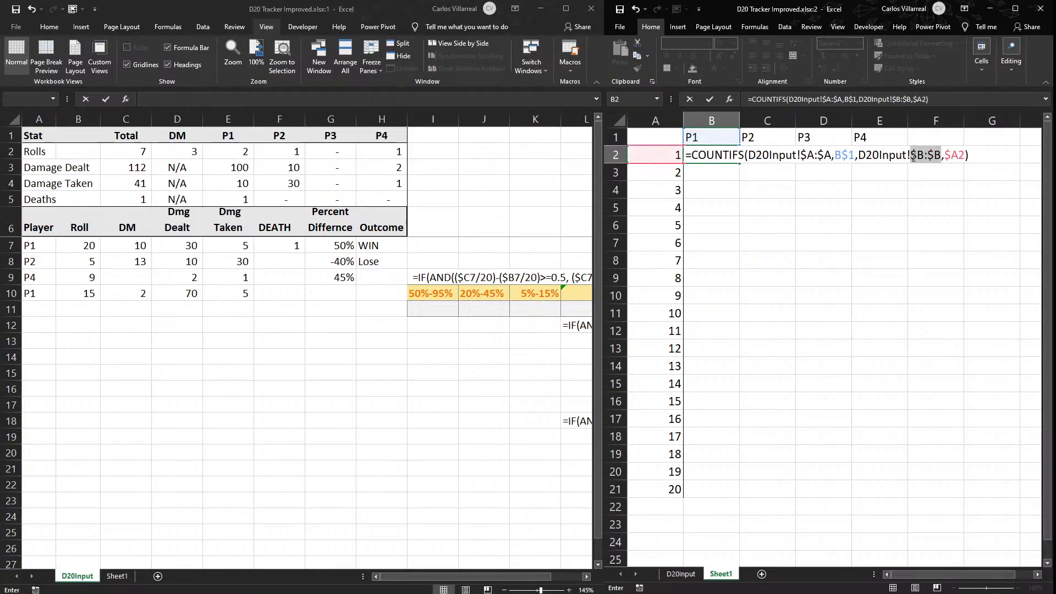
{"action": "key", "text": "ctrl+Return"}
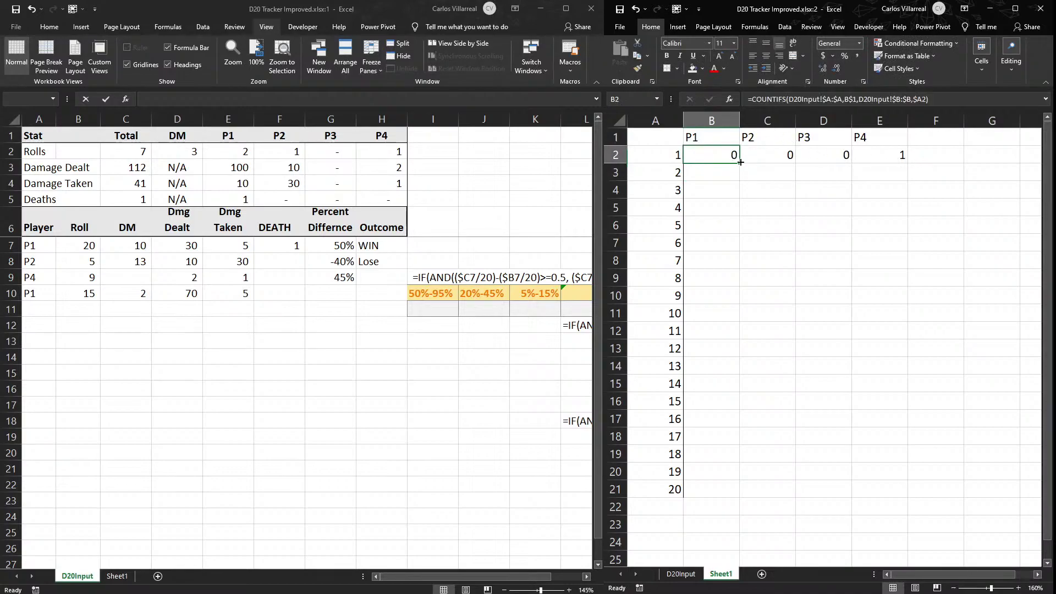
Fill the COUNTIFS formula through B2:E21 and format the counts in comma style without decimals.
{"action": "left_click_drag", "start_coordinate": [741, 162], "coordinate": [902, 494]}
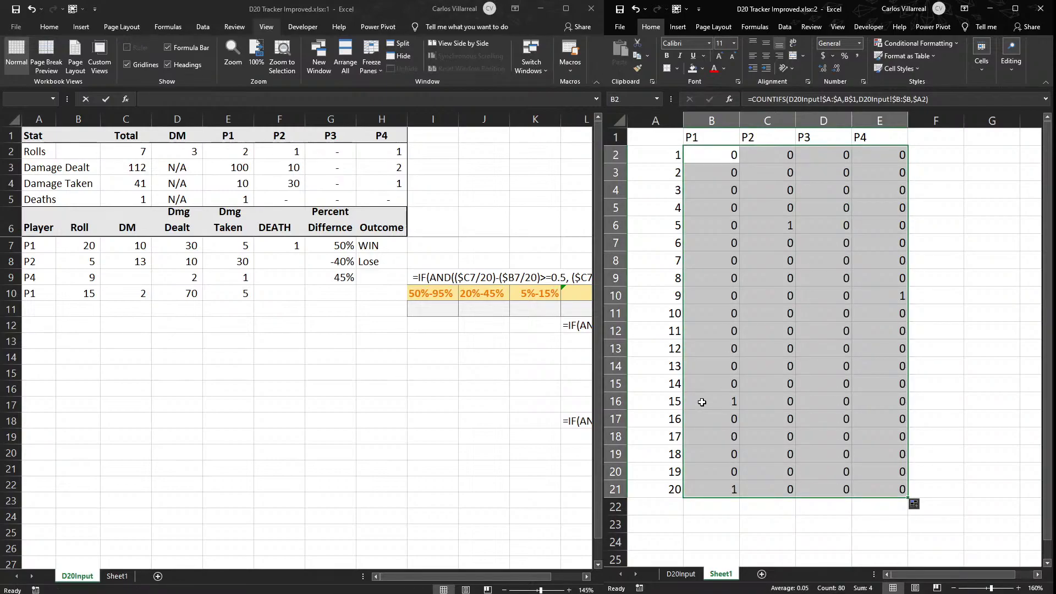
{"action": "left_click", "coordinate": [853, 55]}
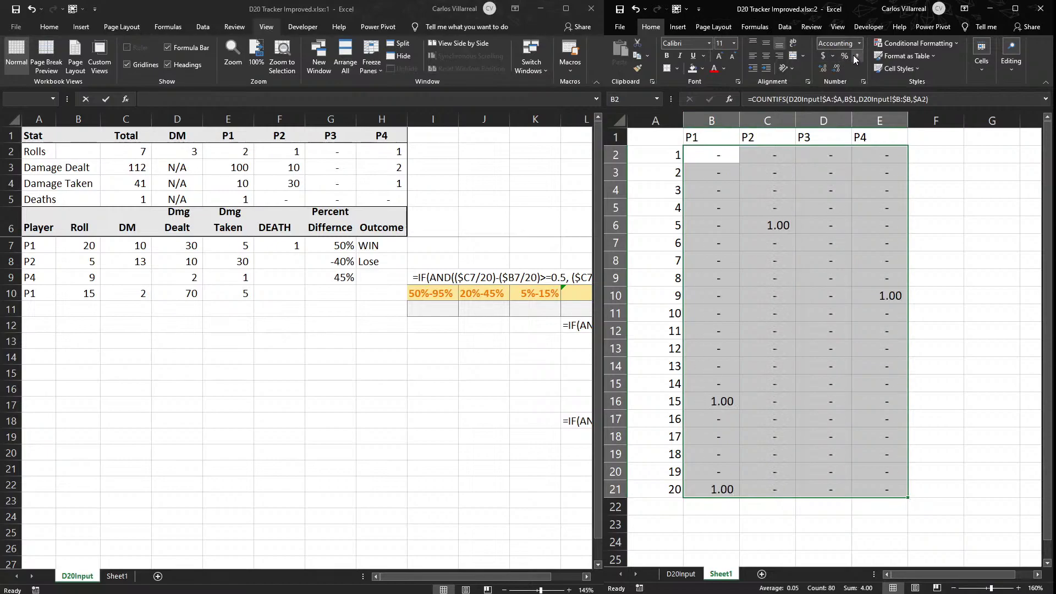
{"action": "left_click", "coordinate": [836, 68]}
{"action": "left_click", "coordinate": [836, 68]}
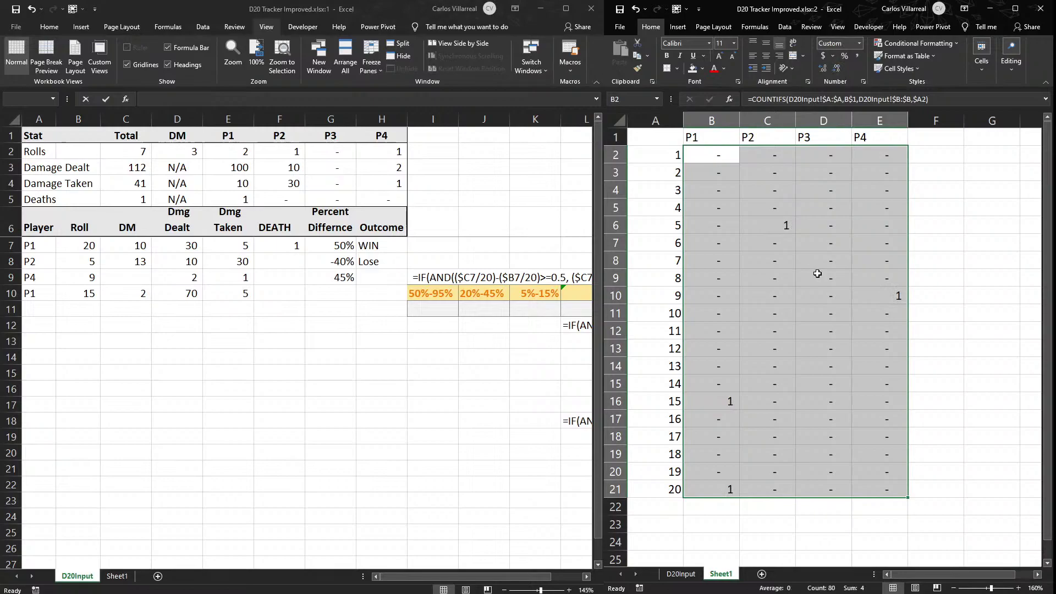
Examine the nonzero counts and their formulas in the P1 to P4 grid against the rolls logged in D20Input.
{"action": "left_click", "coordinate": [767, 226]}
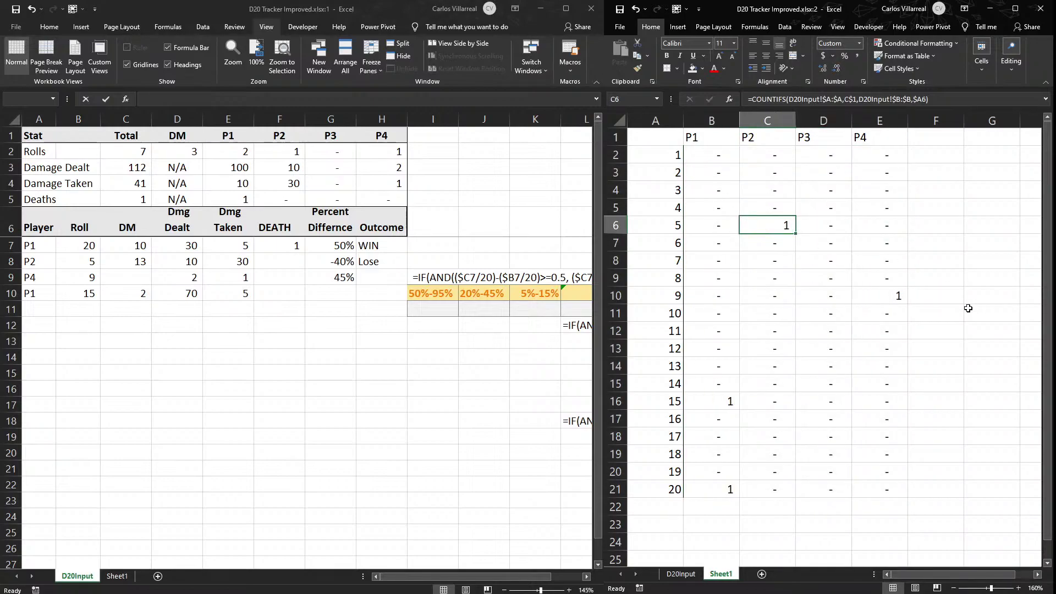
{"action": "left_click", "coordinate": [902, 293]}
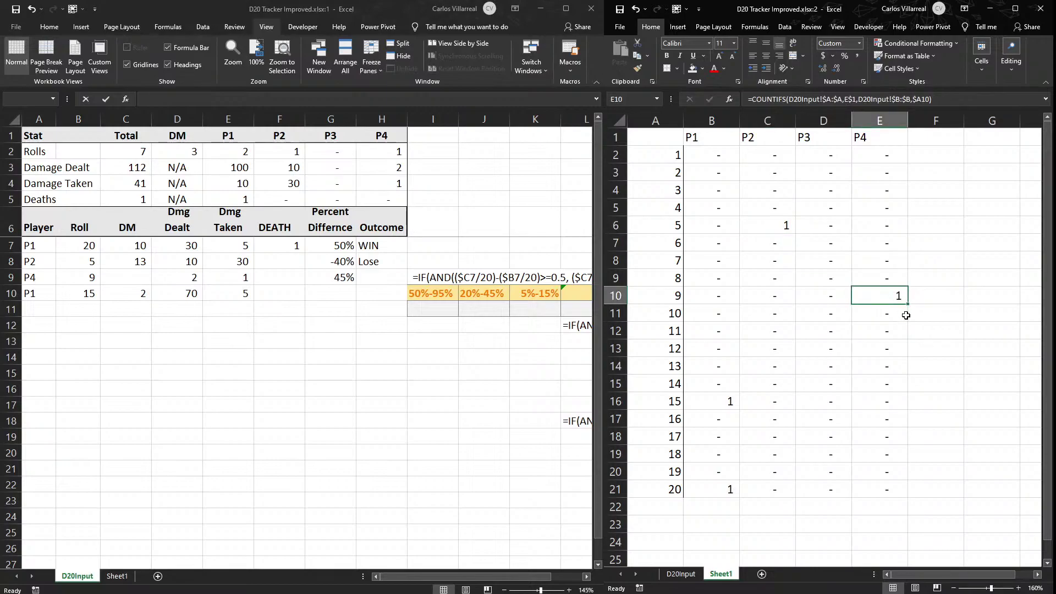
{"action": "left_click", "coordinate": [709, 390]}
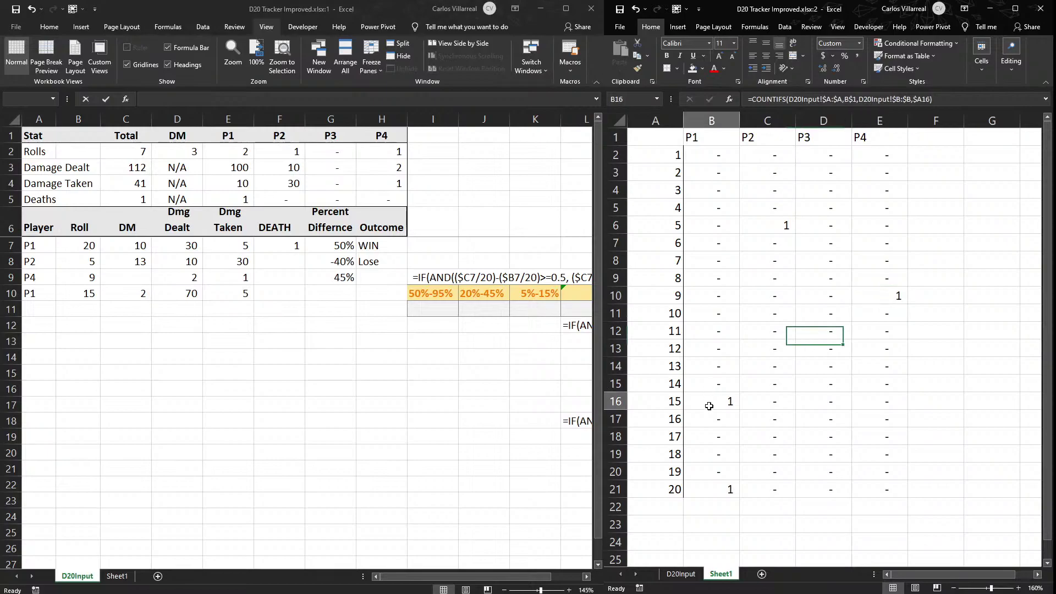
{"action": "left_click", "coordinate": [717, 490]}
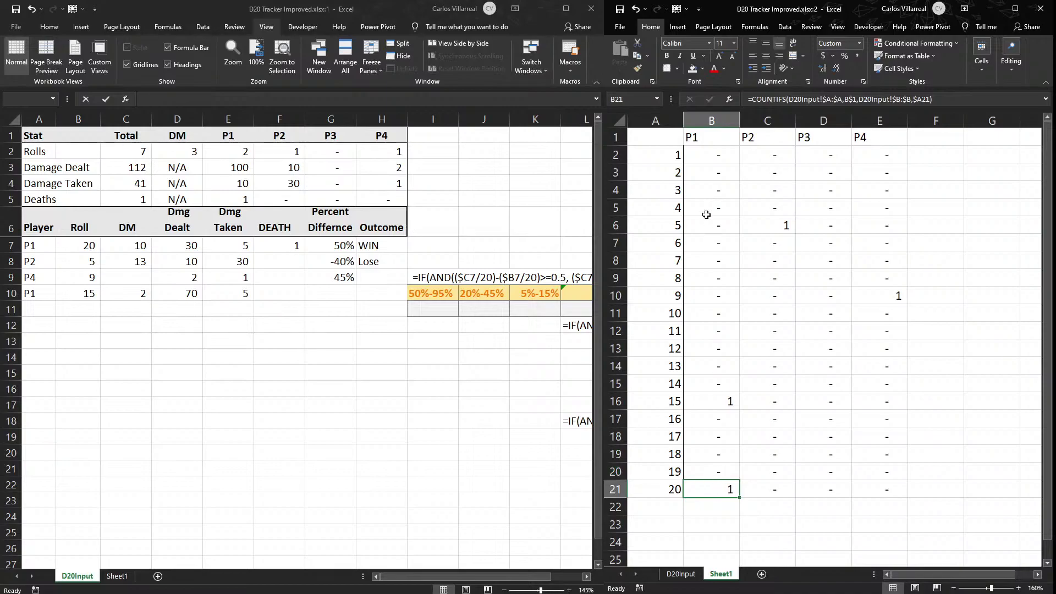
{"action": "left_click", "coordinate": [702, 317]}
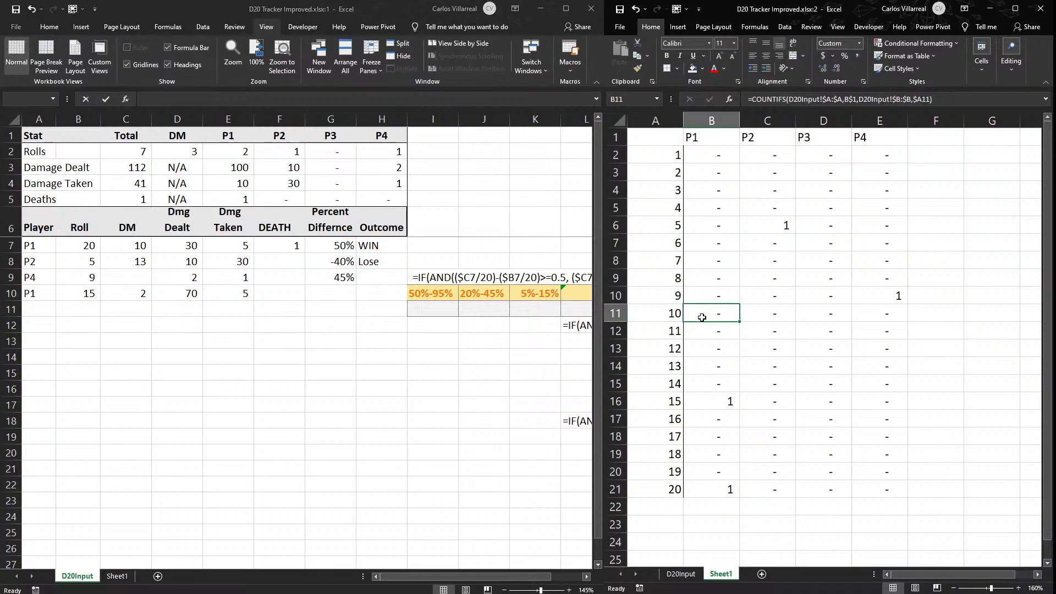
{"action": "left_click_drag", "start_coordinate": [702, 317], "coordinate": [881, 128]}
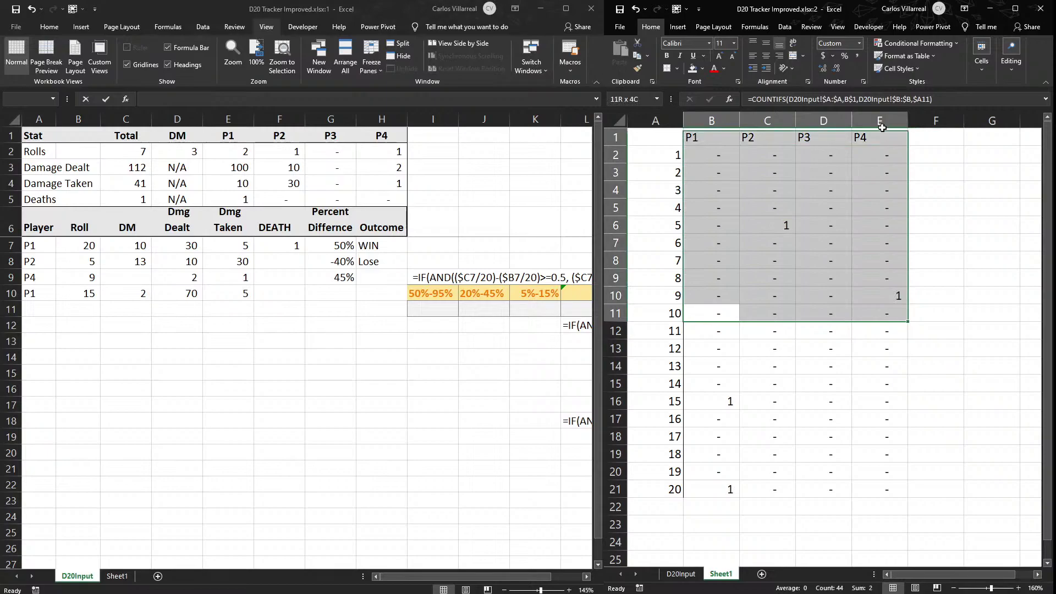
{"action": "left_click", "coordinate": [819, 291]}
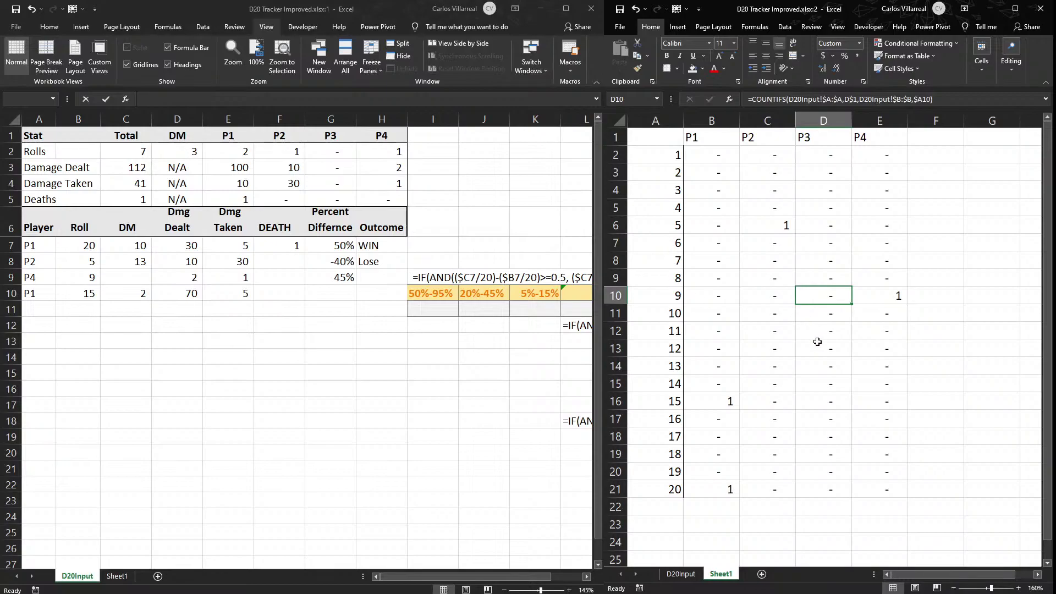
{"action": "scroll", "coordinate": [818, 341], "scroll_direction": "down", "scroll_amount": 1}
{"action": "scroll", "coordinate": [817, 342], "scroll_direction": "up", "scroll_amount": 1}
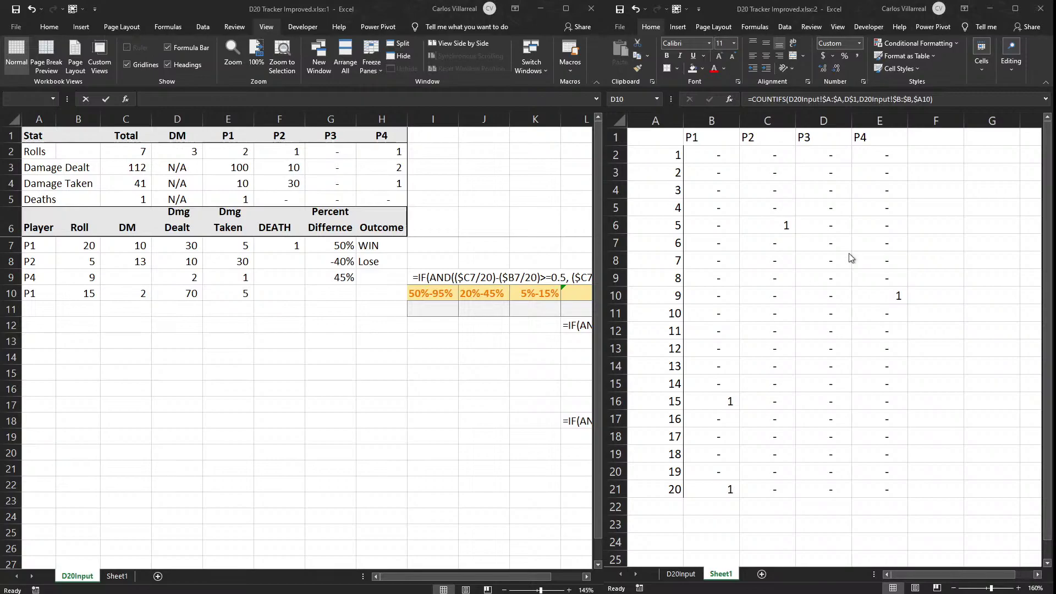
Total each roll number across the players with =SUM(B2:E2) in F2, filled down to F21.
{"action": "left_click", "coordinate": [936, 158]}
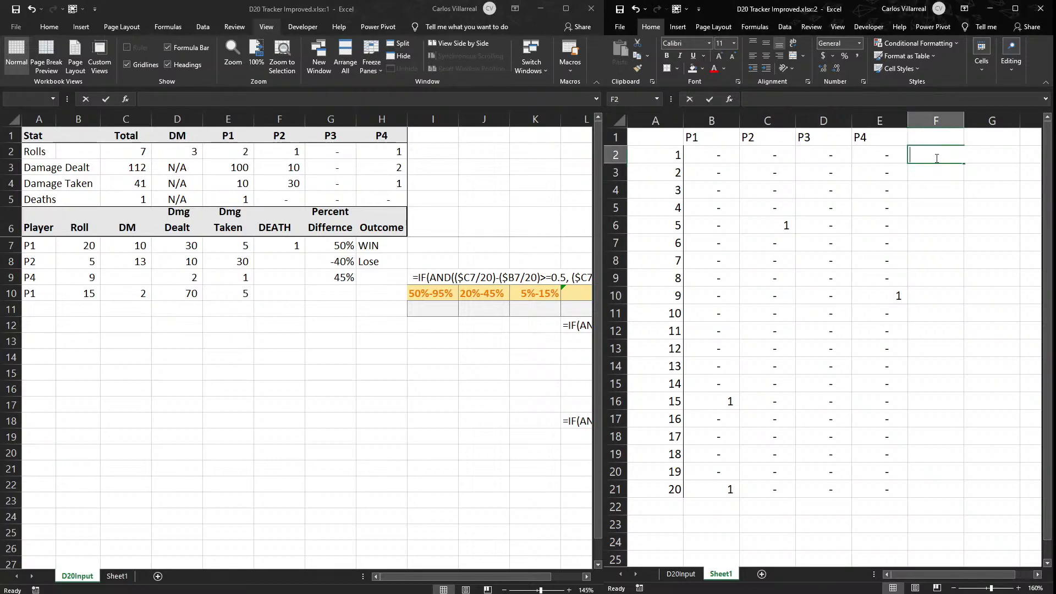
{"action": "key", "text": "alt+equal"}
{"action": "left_click_drag", "start_coordinate": [697, 157], "coordinate": [867, 154]}
{"action": "key", "text": "Return"}
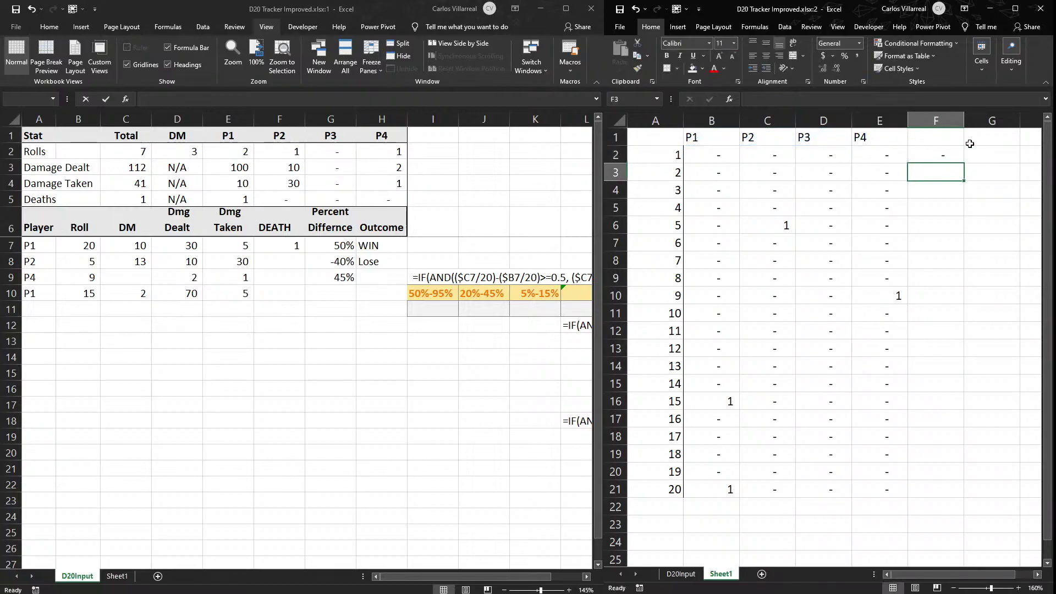
{"action": "left_click", "coordinate": [937, 155]}
{"action": "double_click", "coordinate": [963, 164]}
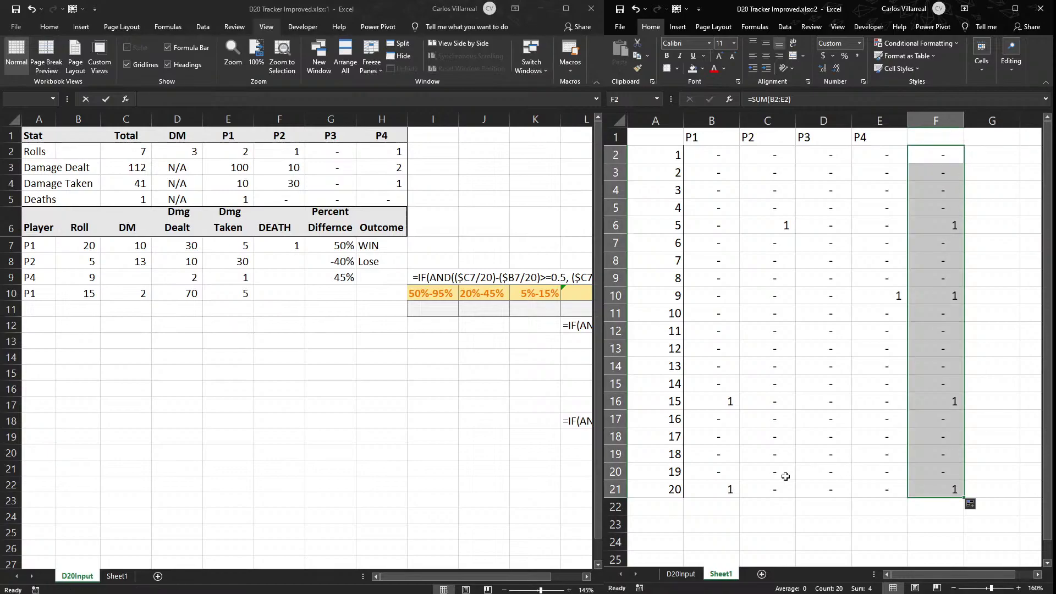
Total P1's counts with =SUM(B2:B21) in B22 and fill the formula across to E22.
{"action": "left_click", "coordinate": [715, 501]}
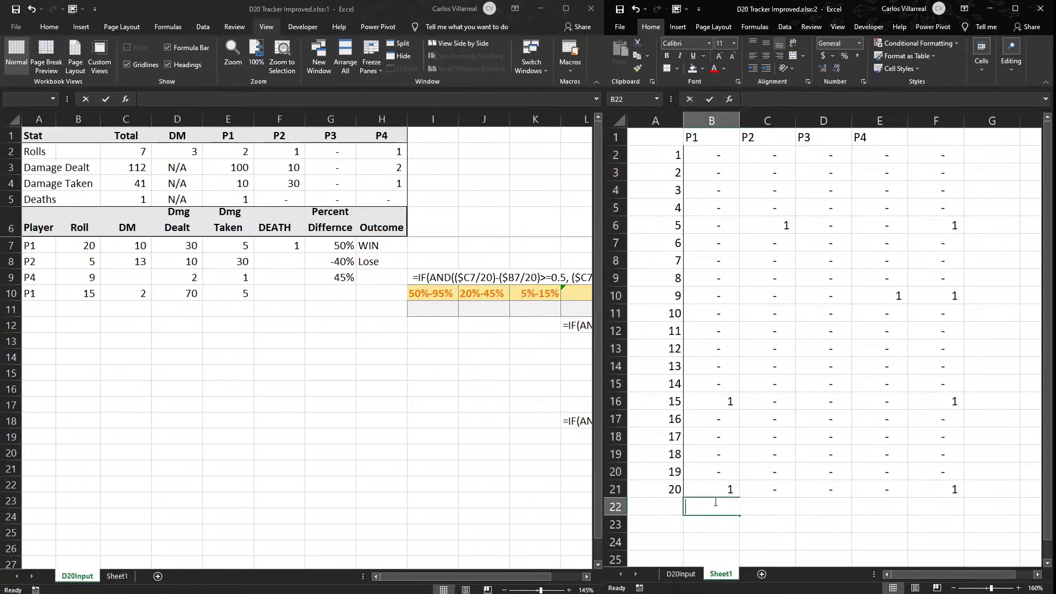
{"action": "key", "text": "alt+equal"}
{"action": "left_click_drag", "start_coordinate": [714, 159], "coordinate": [714, 482]}
{"action": "key", "text": "Return"}
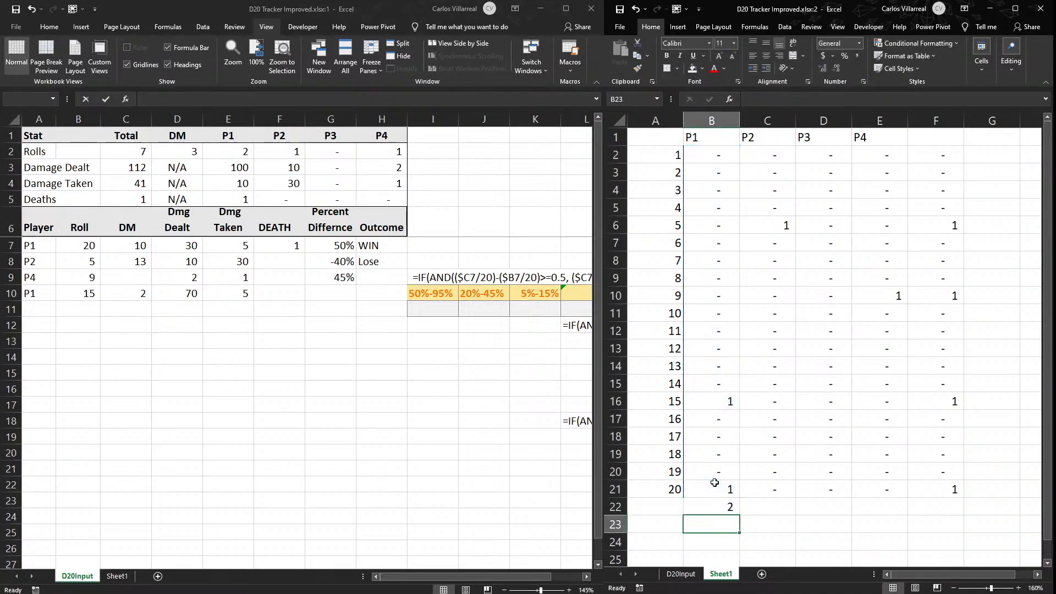
{"action": "left_click", "coordinate": [731, 506]}
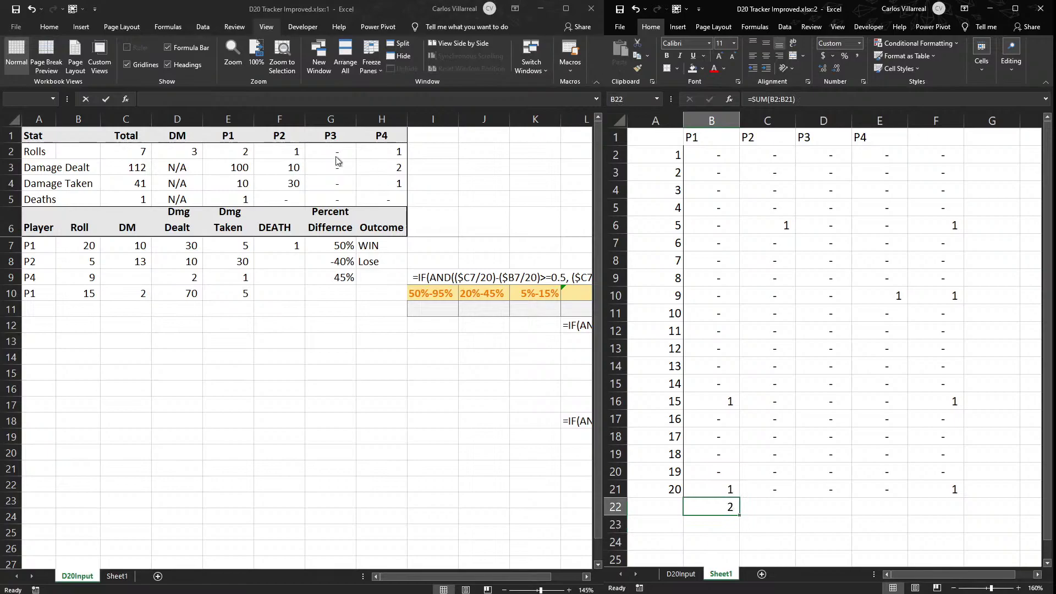
{"action": "left_click_drag", "start_coordinate": [742, 517], "coordinate": [906, 514]}
Add a grand total in F22 that sums the player totals in B22:E22.
{"action": "left_click", "coordinate": [926, 511]}
{"action": "key", "text": "alt+equal"}
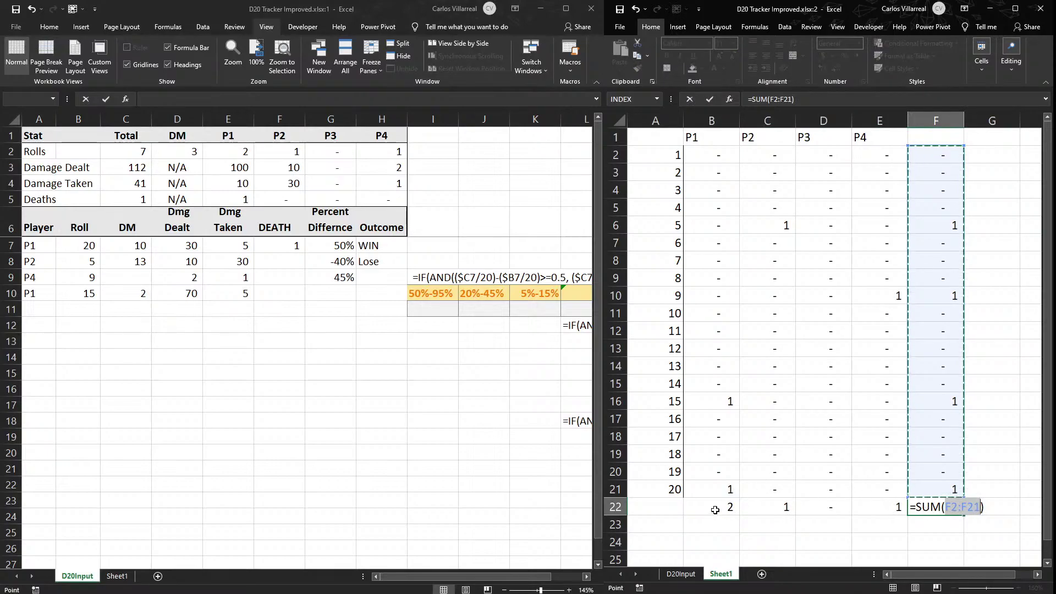
{"action": "left_click_drag", "start_coordinate": [721, 512], "coordinate": [860, 517]}
{"action": "key", "text": "Return"}
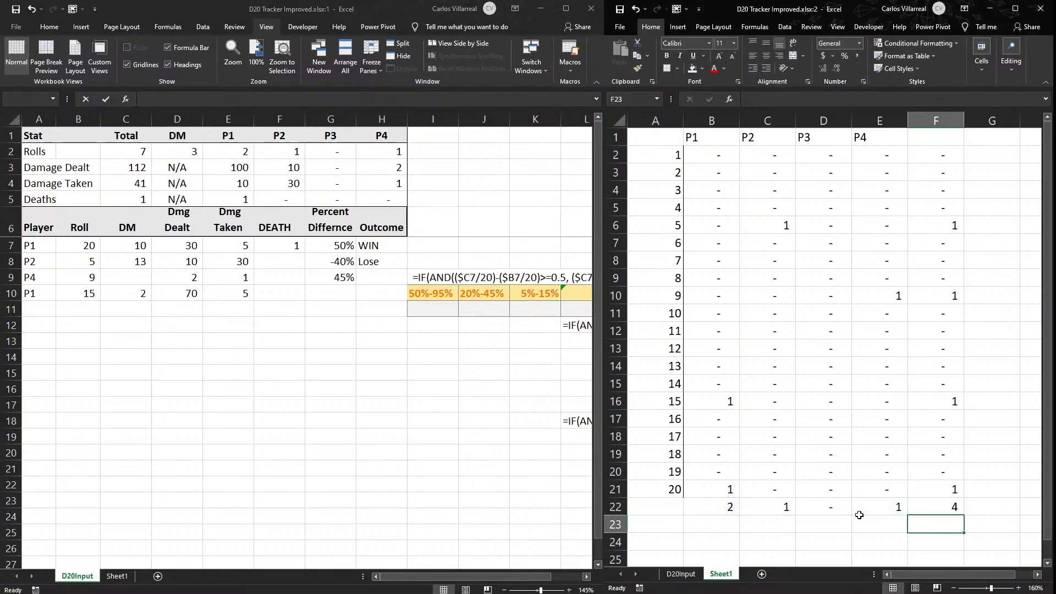
Inspect the total rolls formula in C2 of D20Input to compare it with Sheet1's grand total.
{"action": "left_click", "coordinate": [177, 166]}
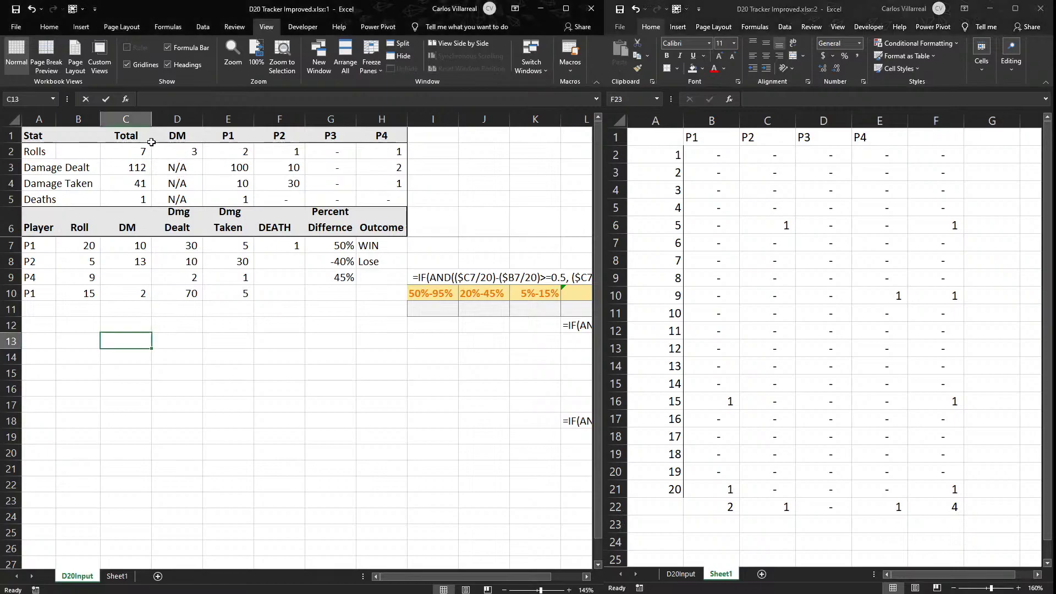
{"action": "left_click", "coordinate": [148, 141]}
{"action": "left_click", "coordinate": [141, 150]}
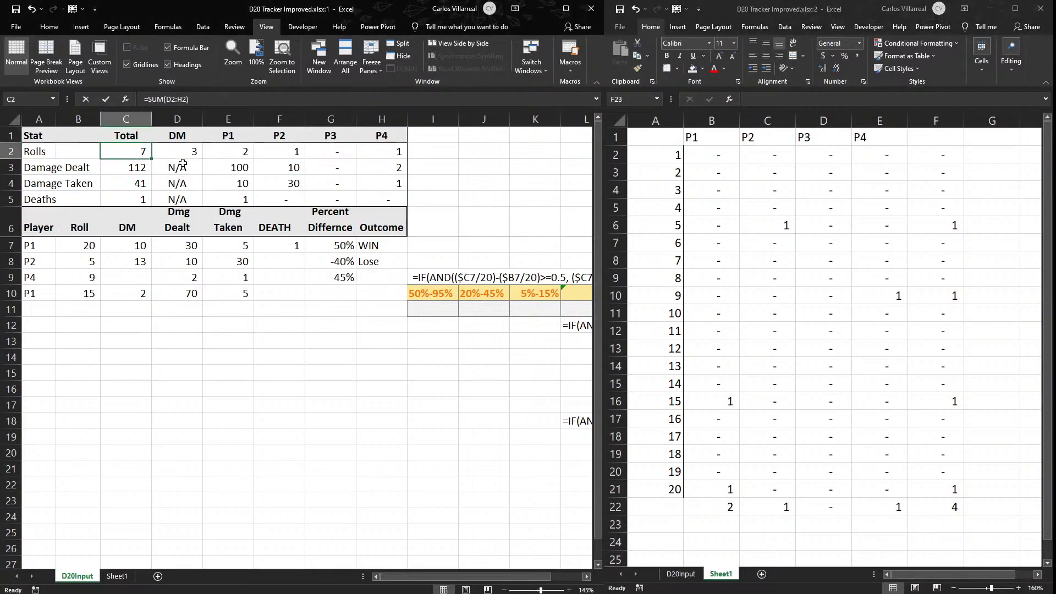
{"action": "double_click", "coordinate": [124, 155]}
{"action": "key", "text": "Return"}
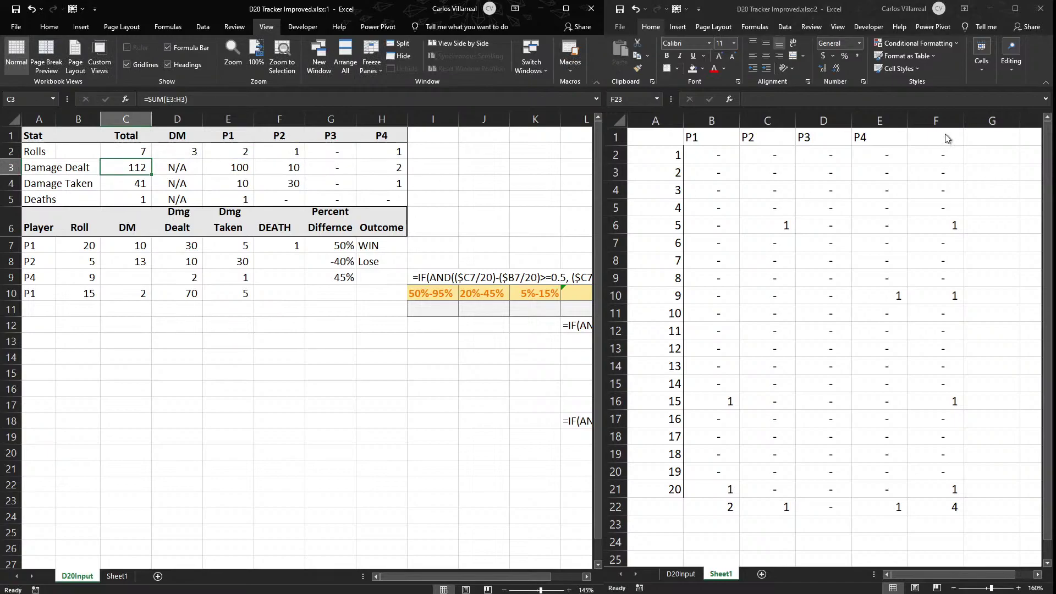
Insert a blank column F between the P4 counts and the row totals on Sheet1, and select its header cell F1.
{"action": "left_click", "coordinate": [936, 120]}
{"action": "left_click", "coordinate": [936, 120]}
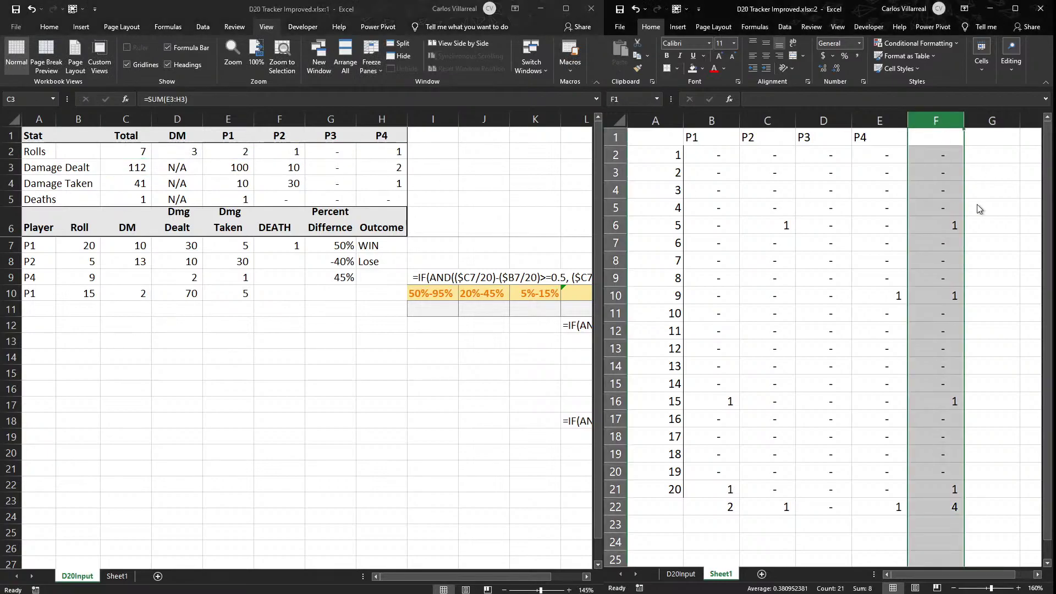
{"action": "key", "text": "ctrl+shift+plus"}
{"action": "left_click", "coordinate": [917, 139]}
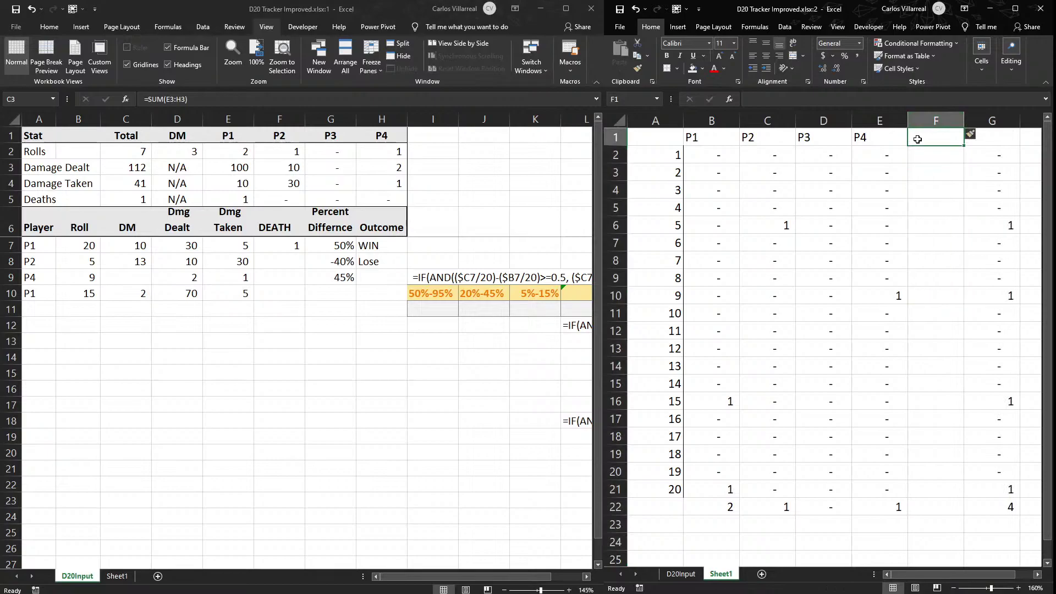
Label the new column's header cell F1 on Sheet1 as DM.
{"action": "type", "text": "P"}
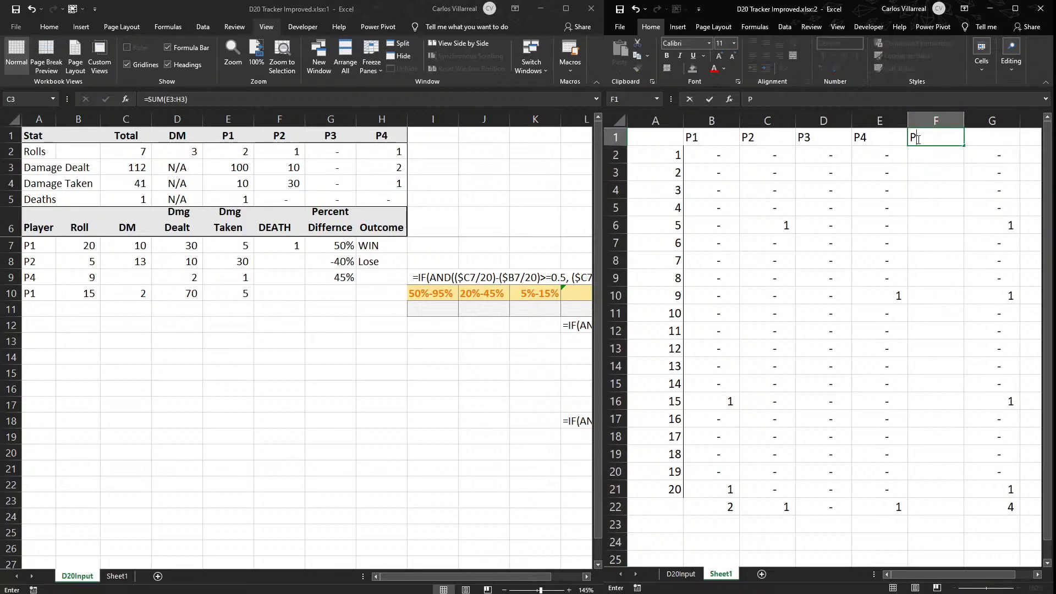
{"action": "key", "text": "BackSpace"}
{"action": "type", "text": "DM"}
{"action": "key", "text": "Return"}
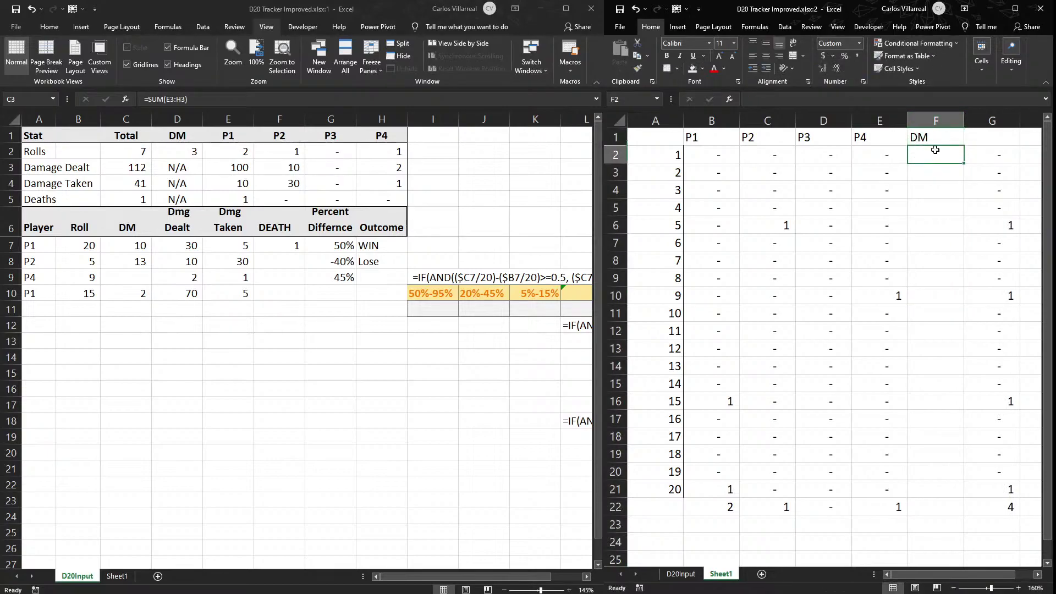
Start a COUNTIF formula in F2 with the absolute column reference D20Input!$C:$C as its range.
{"action": "type", "text": "="}
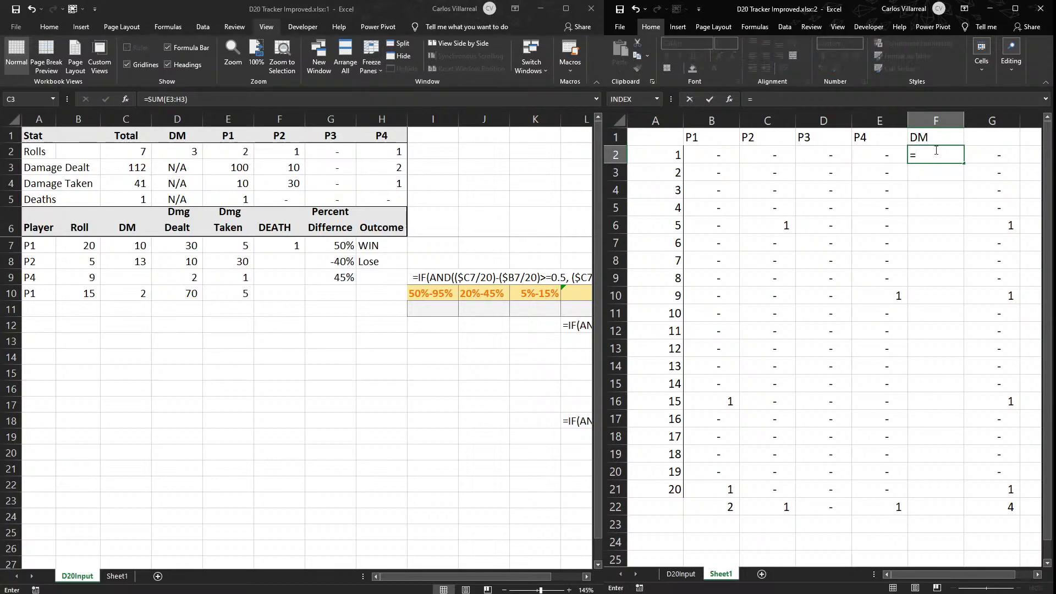
{"action": "type", "text": "countif"}
{"action": "key", "text": "Tab"}
{"action": "left_click", "coordinate": [191, 119]}
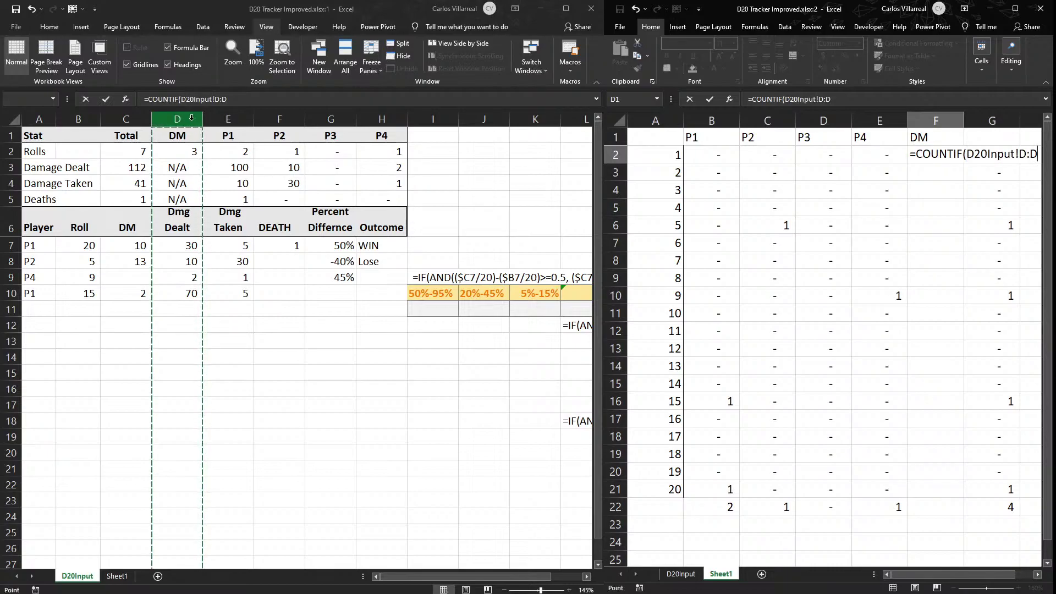
{"action": "left_click", "coordinate": [140, 120]}
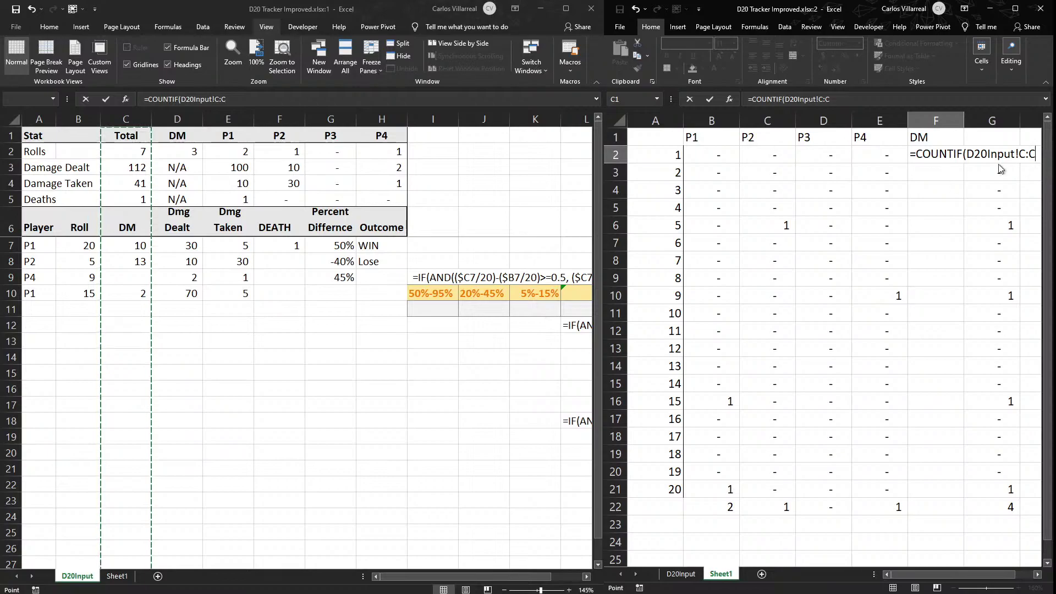
{"action": "left_click", "coordinate": [1028, 154]}
{"action": "type", "text": "$"}
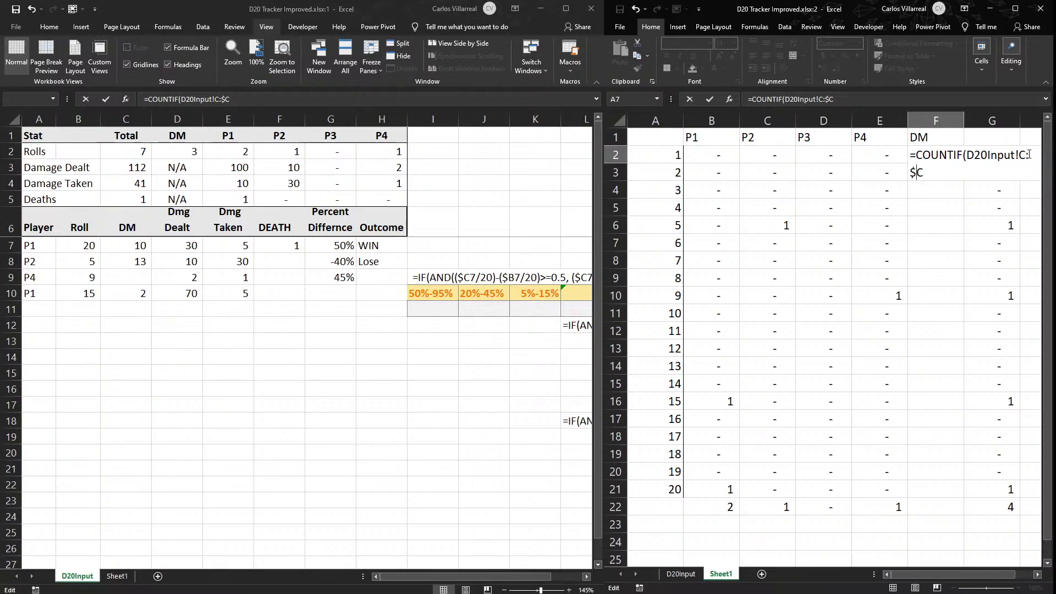
{"action": "key", "text": "BackSpace"}
{"action": "key", "text": "F4"}
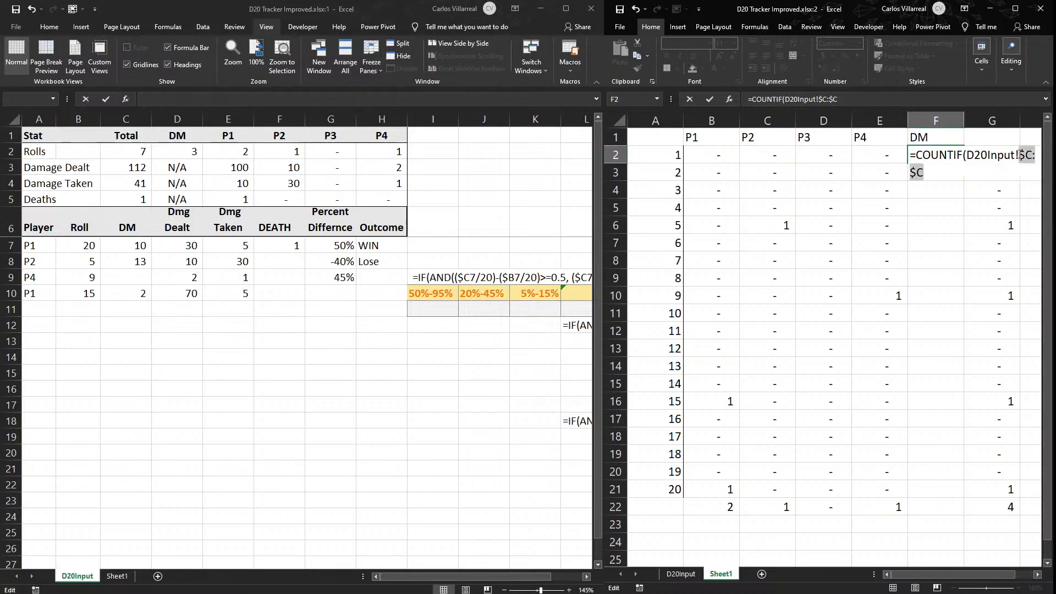
{"action": "left_click", "coordinate": [983, 166]}
{"action": "type", "text": ","}
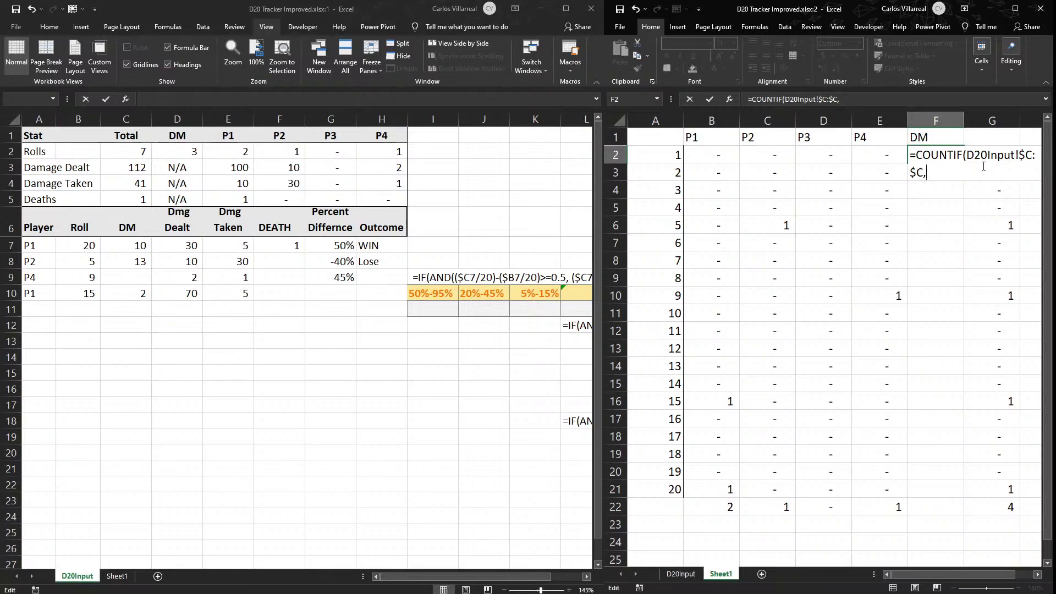
Set the COUNTIF criterion in F2 to $A2 and enter the formula =COUNTIF(D20Input!$C:$C,$A2).
{"action": "left_click", "coordinate": [645, 121]}
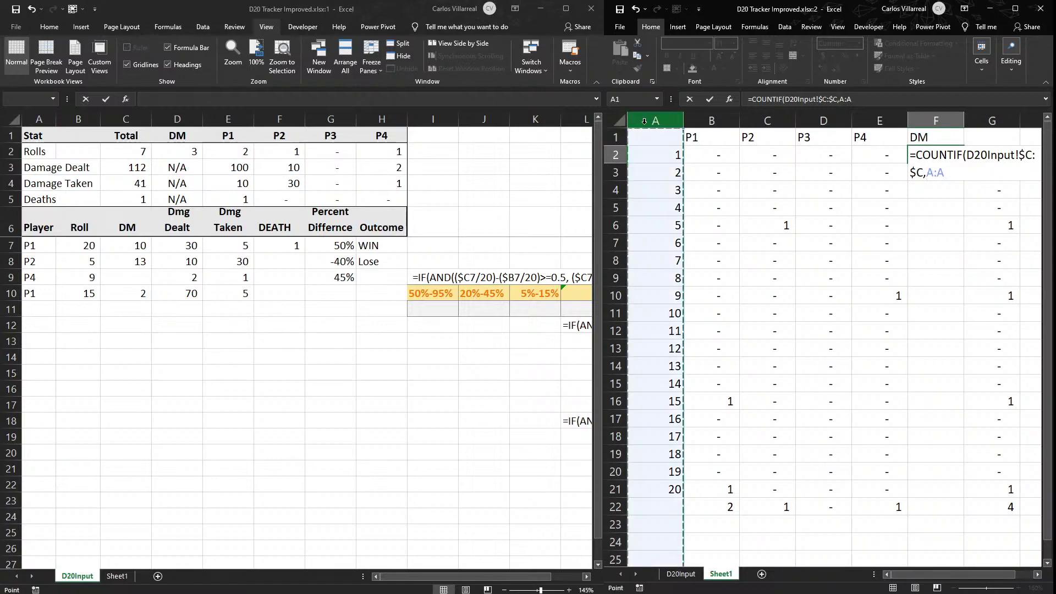
{"action": "left_click_drag", "start_coordinate": [648, 154], "coordinate": [652, 489]}
{"action": "left_click", "coordinate": [662, 152]}
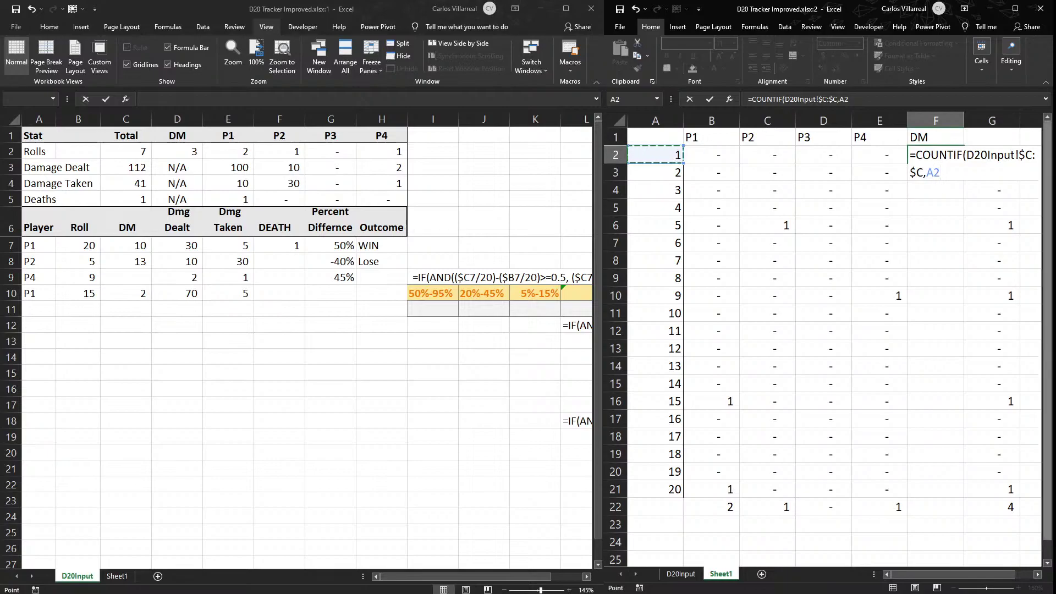
{"action": "left_click_drag", "start_coordinate": [930, 172], "coordinate": [939, 173]}
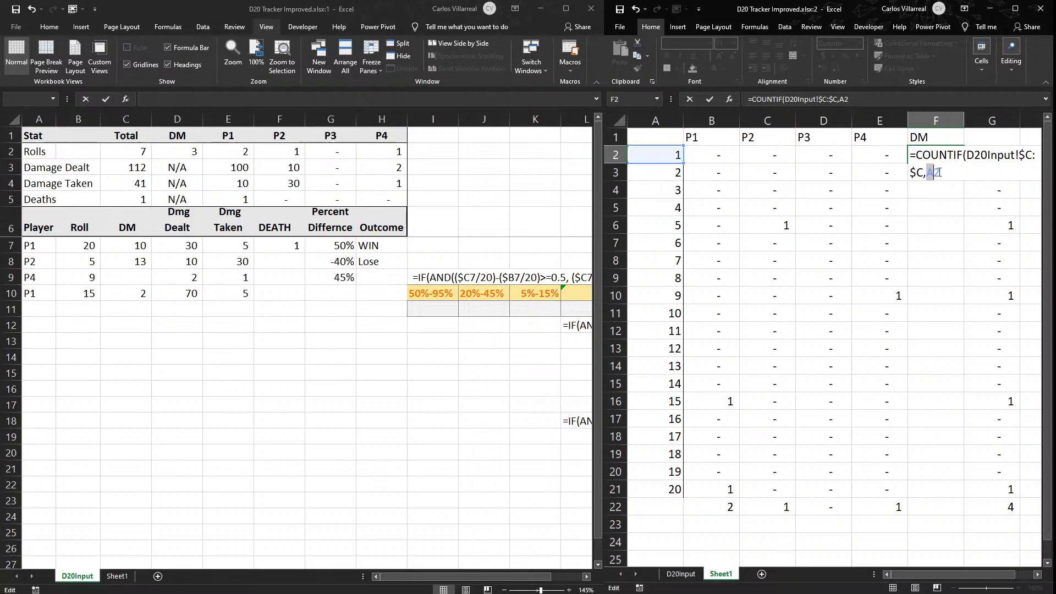
{"action": "triple_click", "coordinate": [929, 172]}
{"action": "double_click", "coordinate": [929, 172]}
{"action": "triple_click", "coordinate": [929, 172]}
{"action": "double_click", "coordinate": [928, 172]}
{"action": "left_click", "coordinate": [930, 172]}
{"action": "type", "text": "$"}
{"action": "key", "text": "ctrl+Return"}
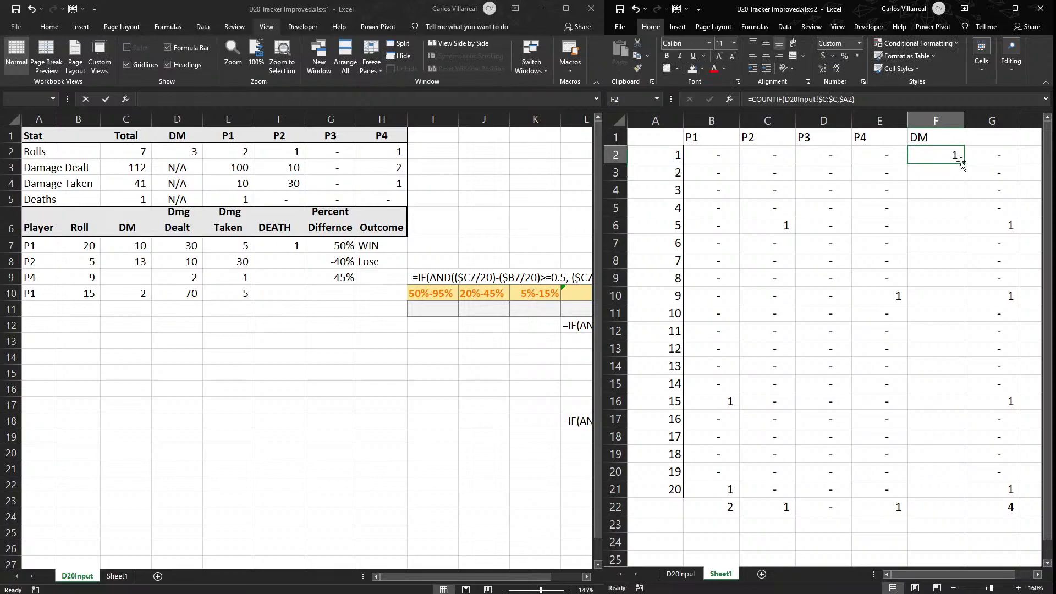
Fill the DM count formula from F2 down to F21.
{"action": "double_click", "coordinate": [963, 163]}
{"action": "left_click", "coordinate": [961, 163]}
{"action": "left_click", "coordinate": [937, 528]}
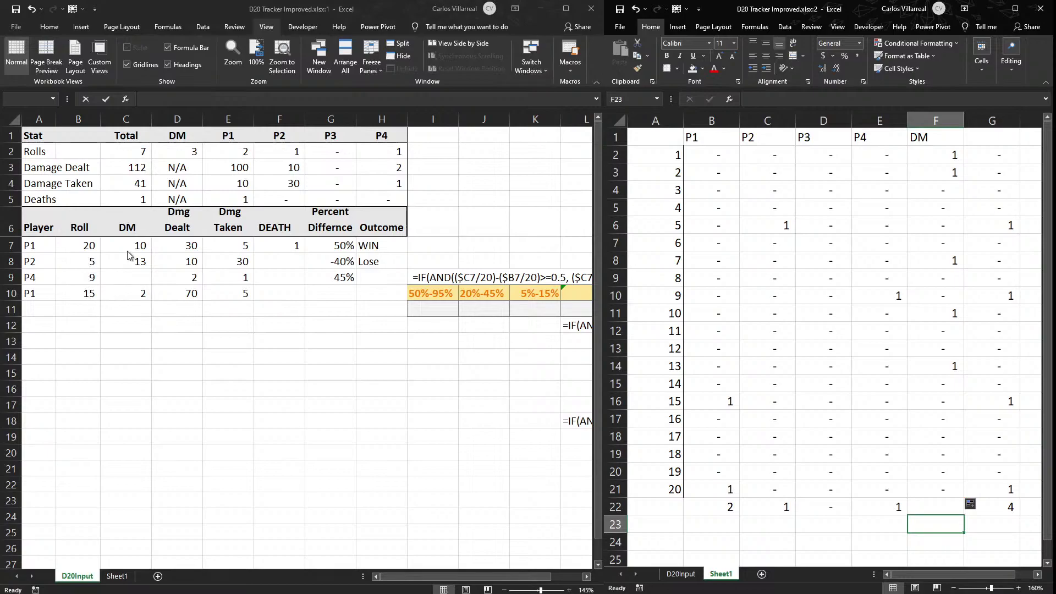
Check the total rolls in C2 of D20Input and add a sum of the DM counts in F22 of Sheet1.
{"action": "left_click", "coordinate": [129, 147]}
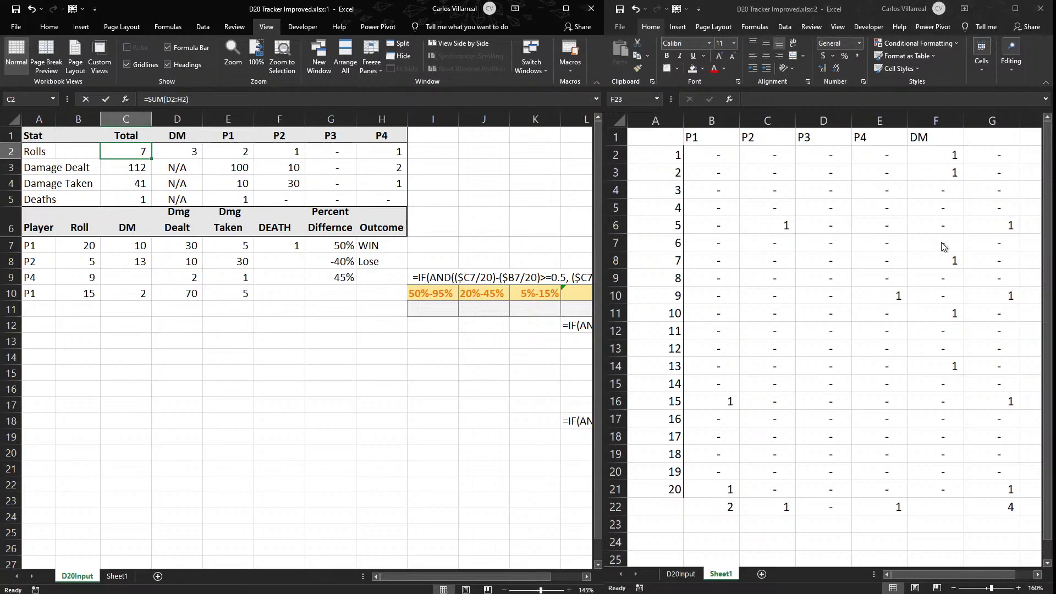
{"action": "left_click", "coordinate": [944, 493]}
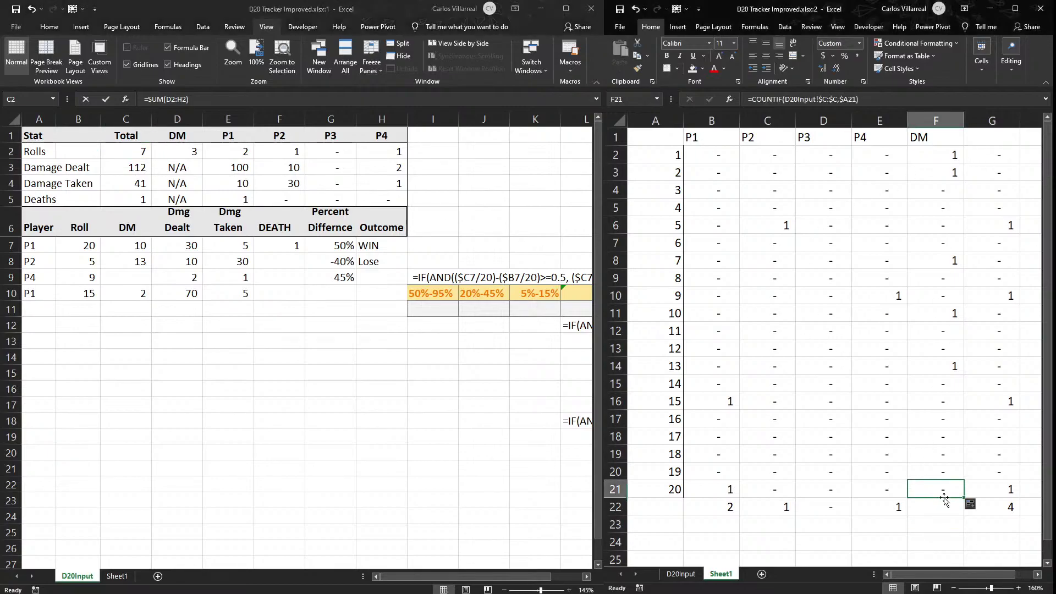
{"action": "left_click", "coordinate": [944, 500]}
{"action": "key", "text": "alt+equal"}
{"action": "key", "text": "Return"}
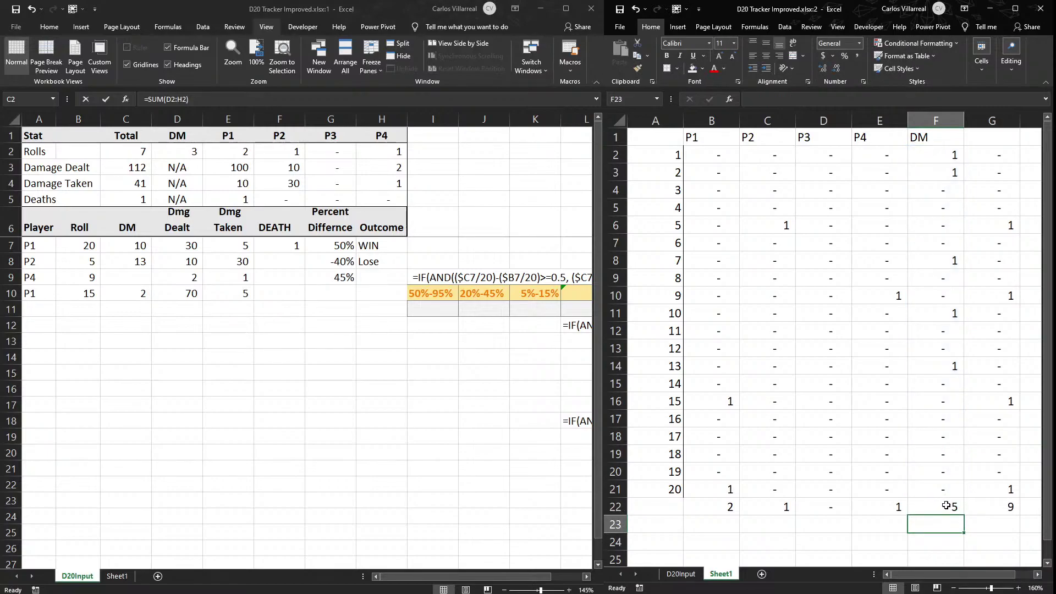
Inspect the DM total formula in F22 and the COUNTIF formula in F2 on Sheet1.
{"action": "left_click", "coordinate": [946, 505]}
{"action": "double_click", "coordinate": [946, 505]}
{"action": "key", "text": "Return"}
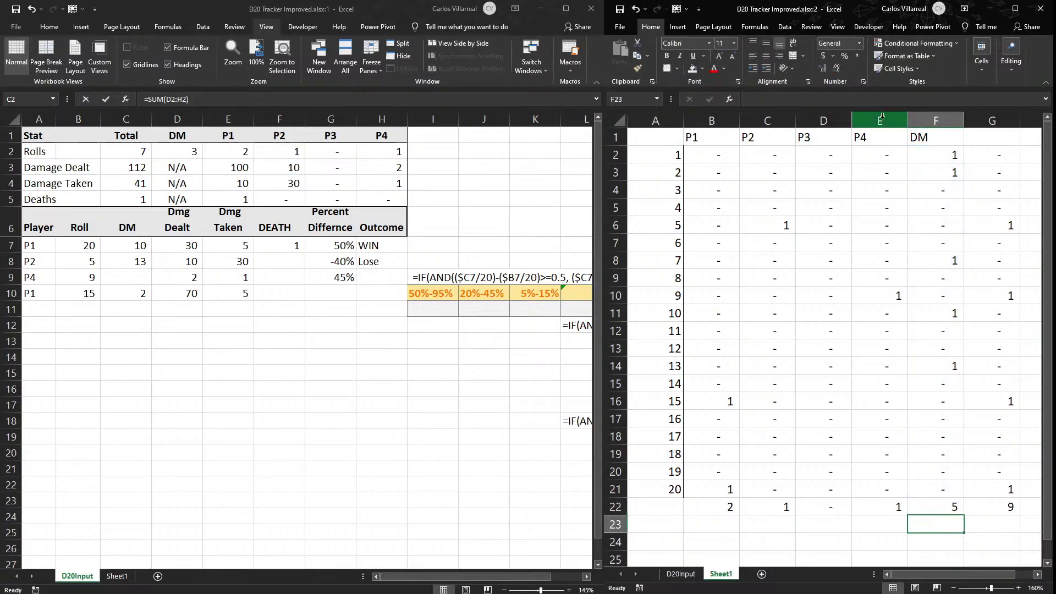
{"action": "double_click", "coordinate": [946, 156]}
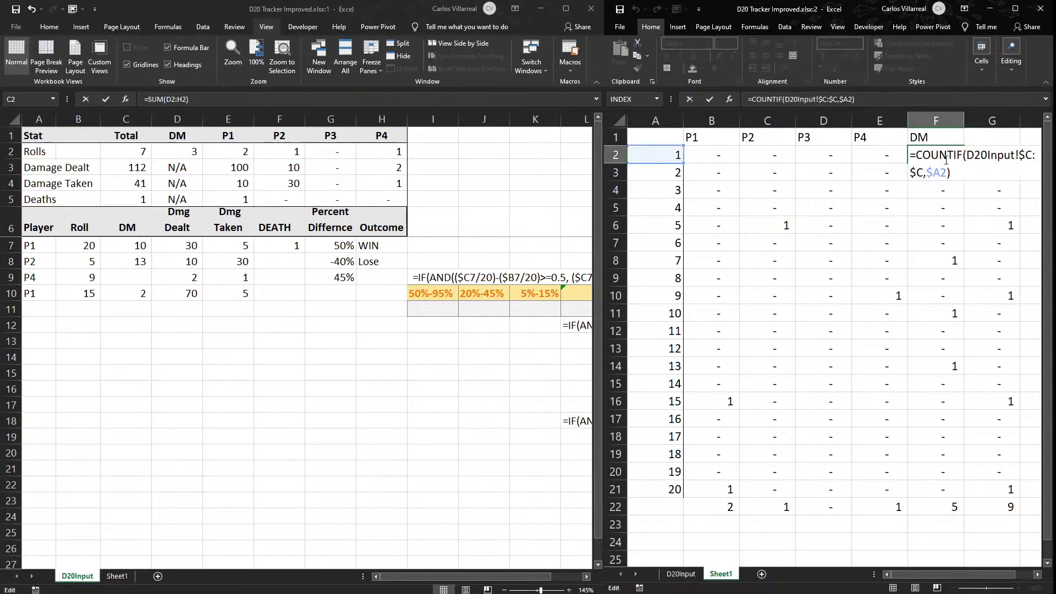
{"action": "key", "text": "Return"}
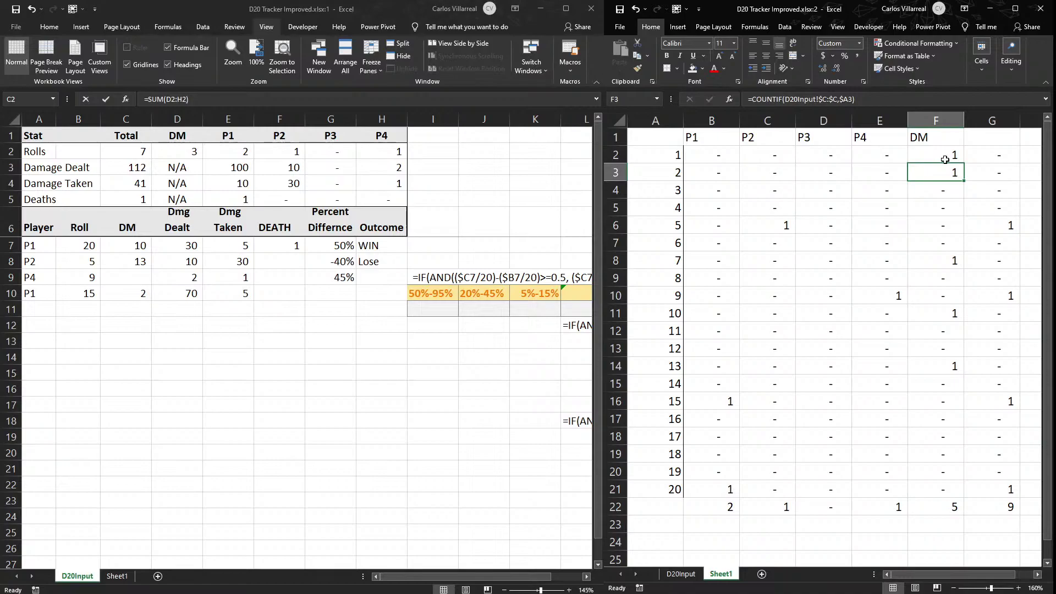
{"action": "double_click", "coordinate": [942, 157]}
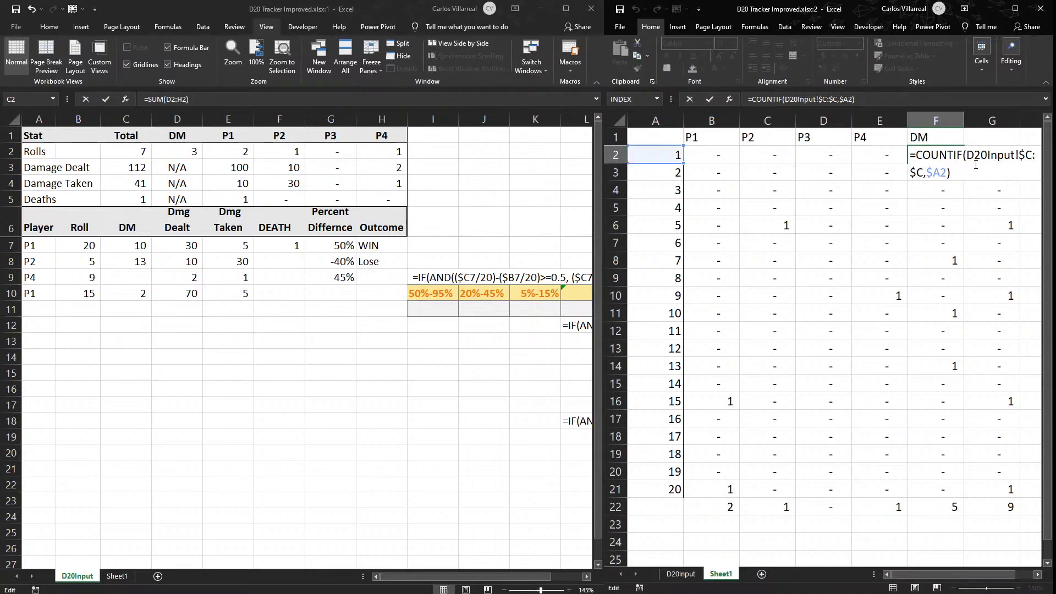
{"action": "key", "text": "Return"}
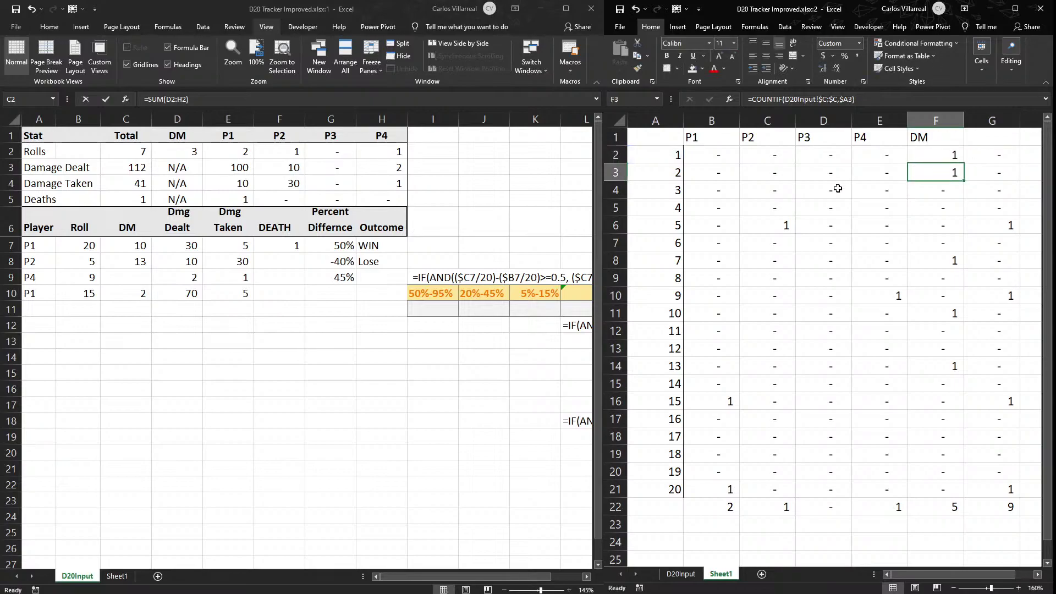
Compare the DM rolls and the stat totals in column C of D20Input with the count formulas in F2 and B2 on Sheet1.
{"action": "left_click", "coordinate": [195, 242]}
{"action": "double_click", "coordinate": [118, 240]}
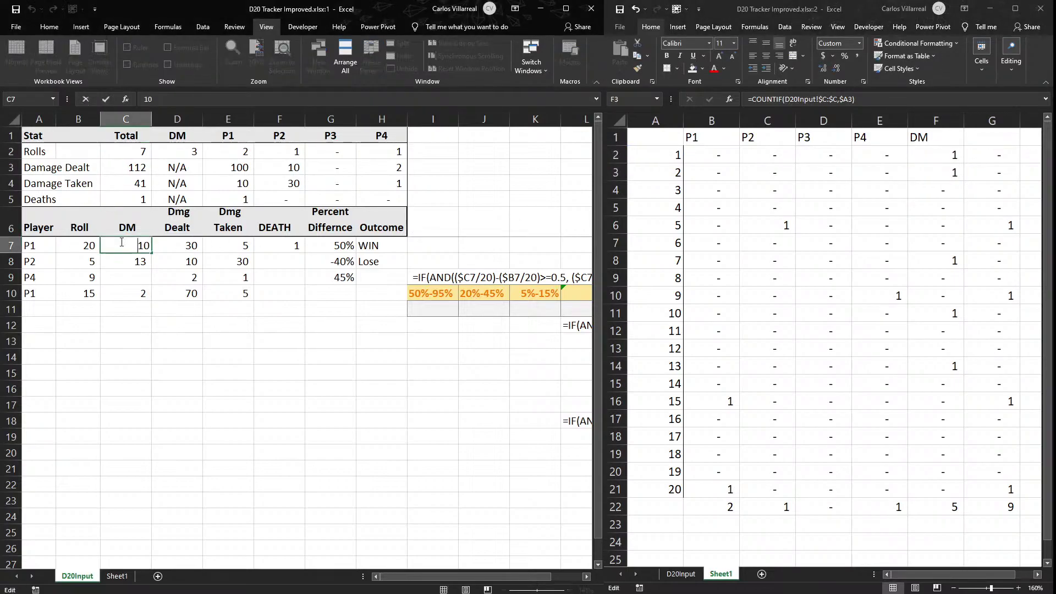
{"action": "key", "text": "Return"}
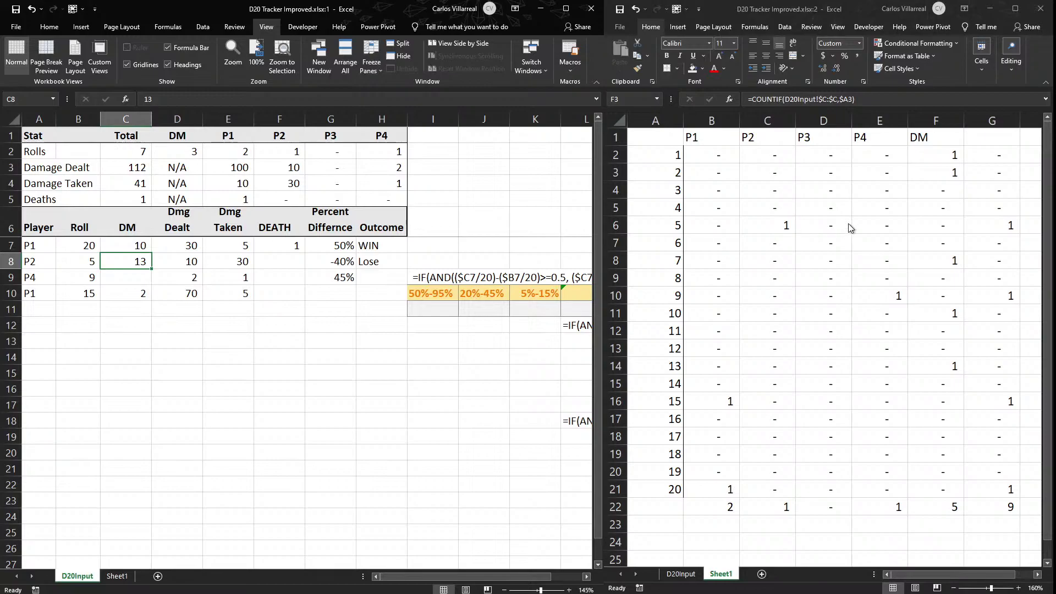
{"action": "left_click", "coordinate": [936, 152]}
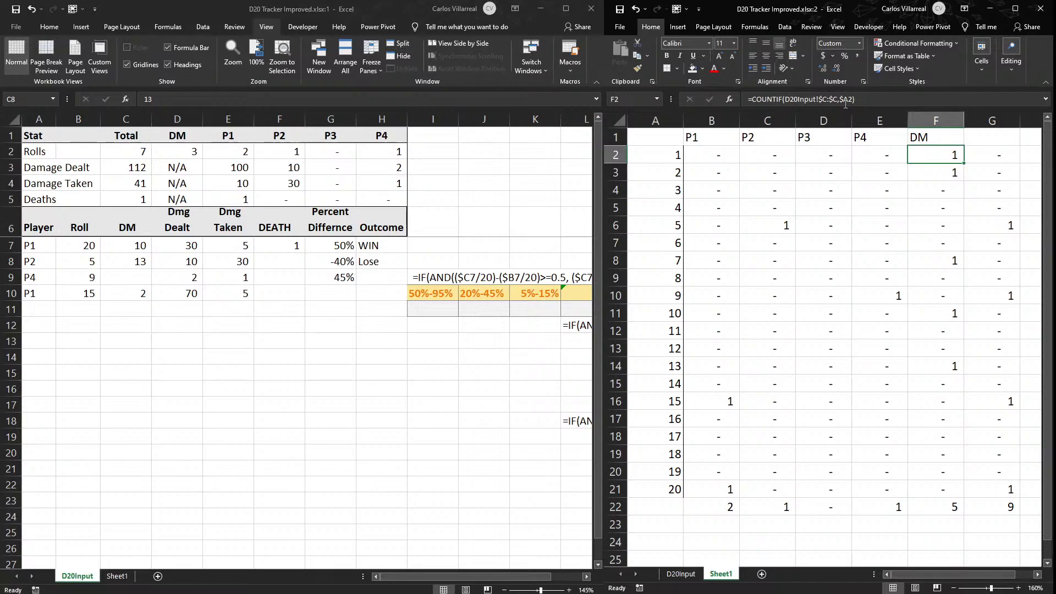
{"action": "left_click", "coordinate": [111, 203]}
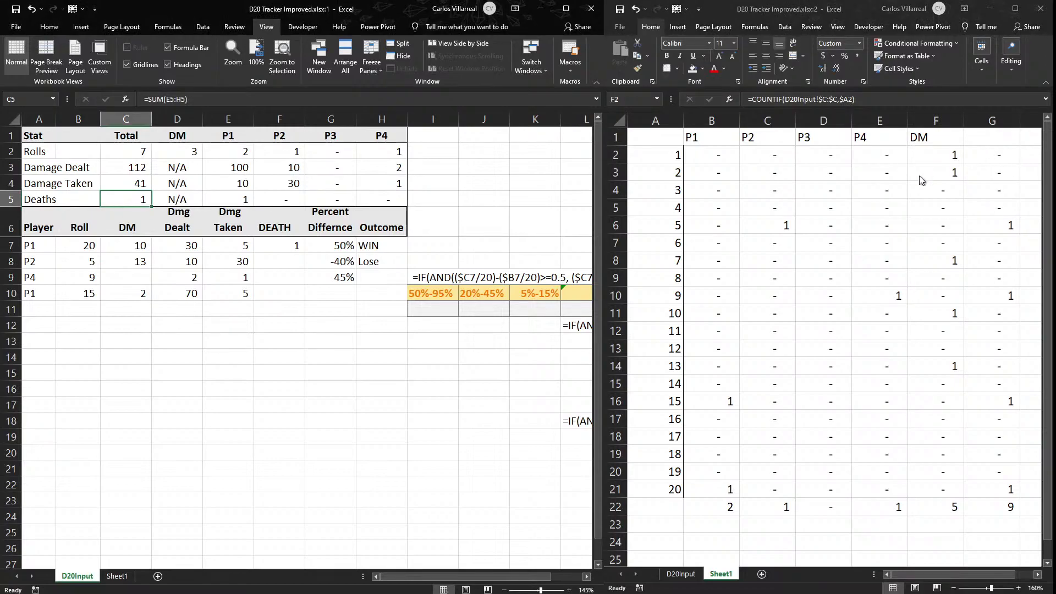
{"action": "left_click", "coordinate": [943, 154]}
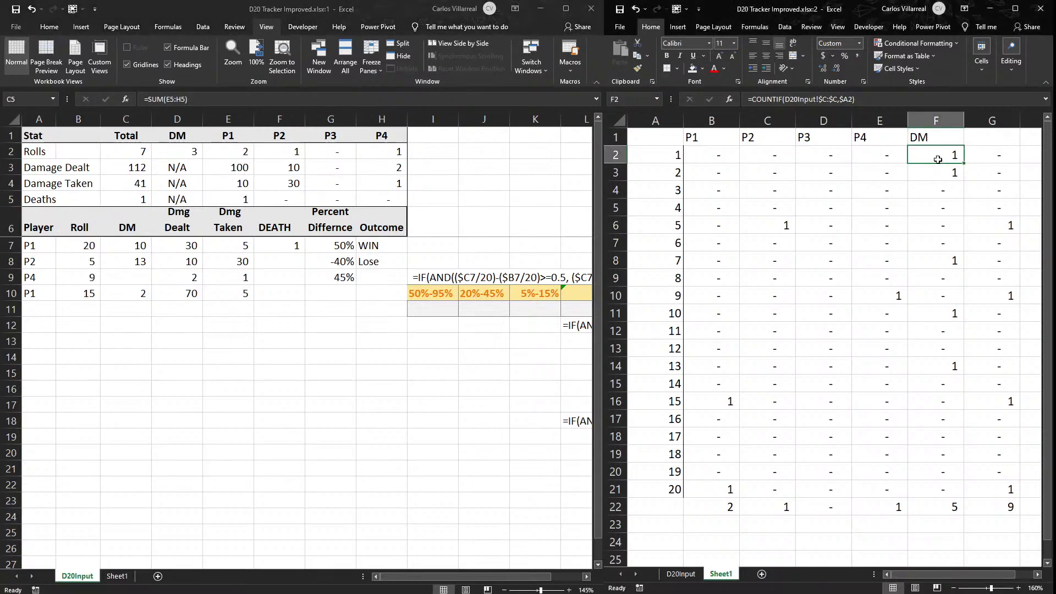
{"action": "left_click", "coordinate": [716, 153]}
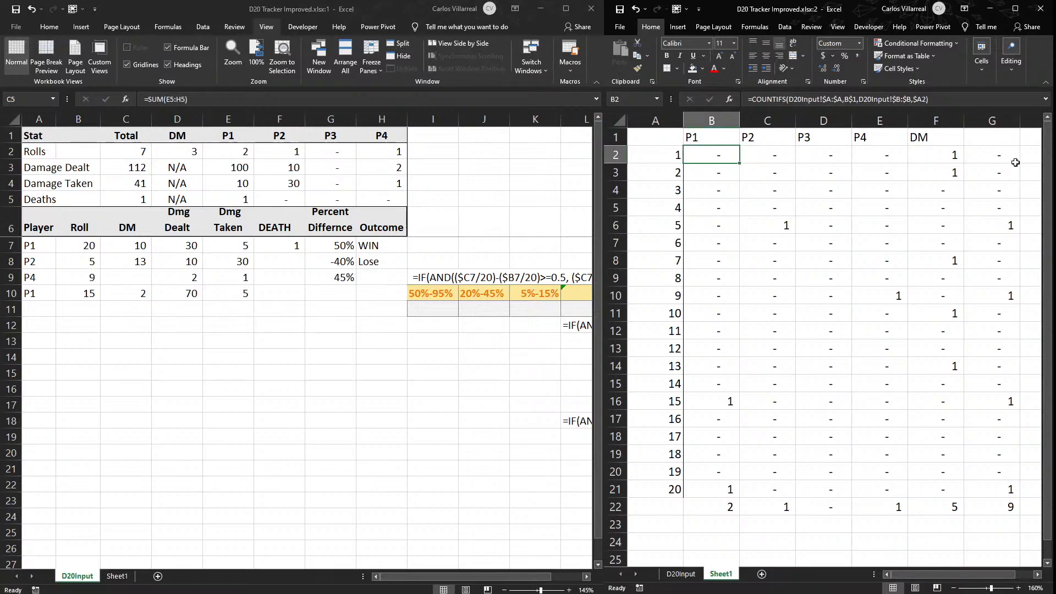
{"action": "left_click", "coordinate": [934, 155]}
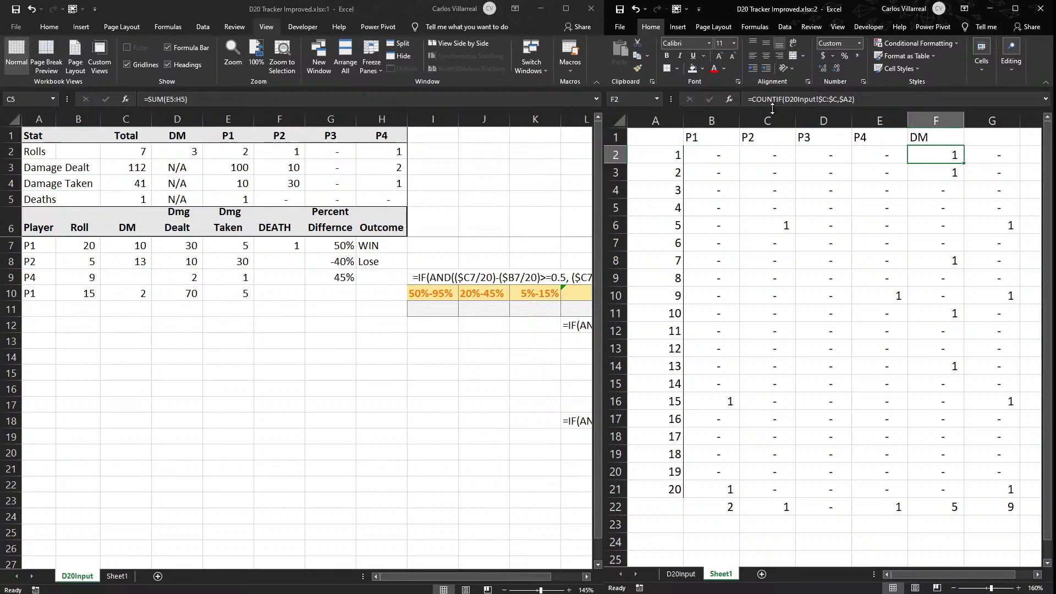
Limit the COUNTIF range in F2 to rows 7 through 10000, giving =COUNTIF(D20Input!$C7:$C10000,$A2).
{"action": "left_click", "coordinate": [828, 102]}
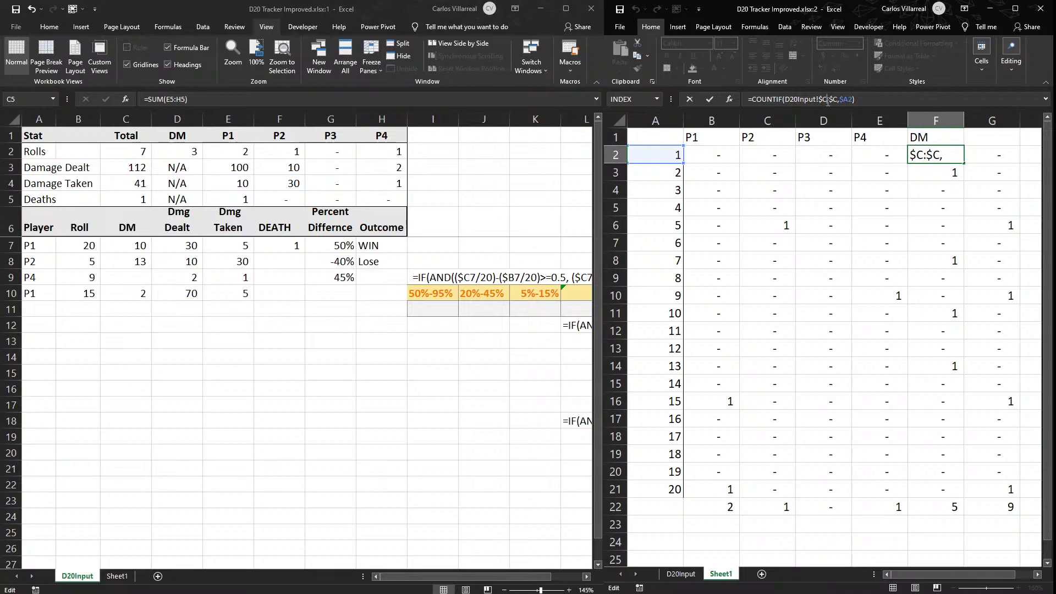
{"action": "type", "text": "7"}
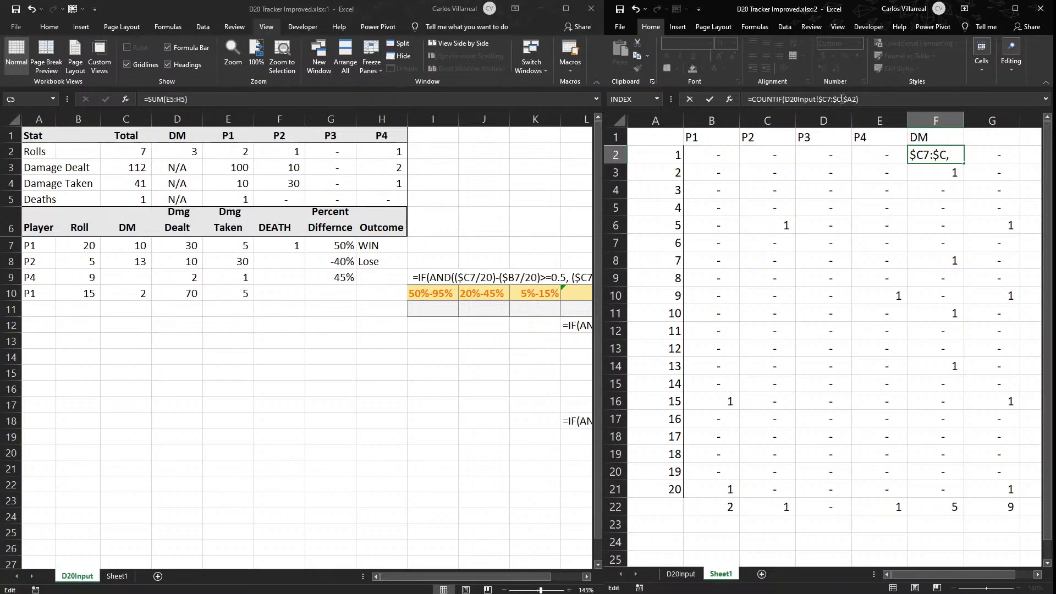
{"action": "type", "text": "10"}
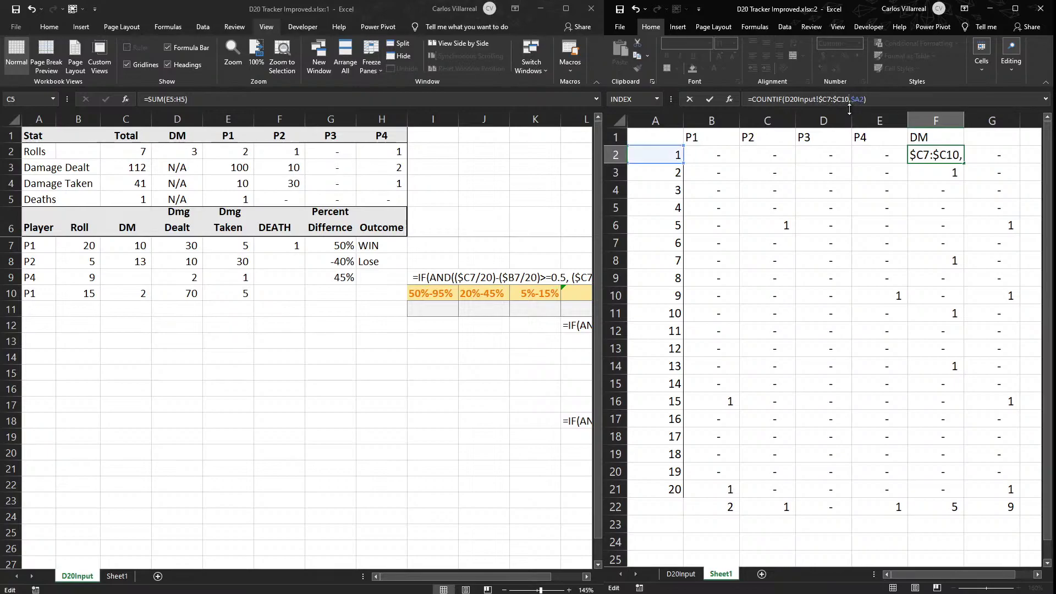
{"action": "type", "text": "000"}
{"action": "key", "text": "Return"}
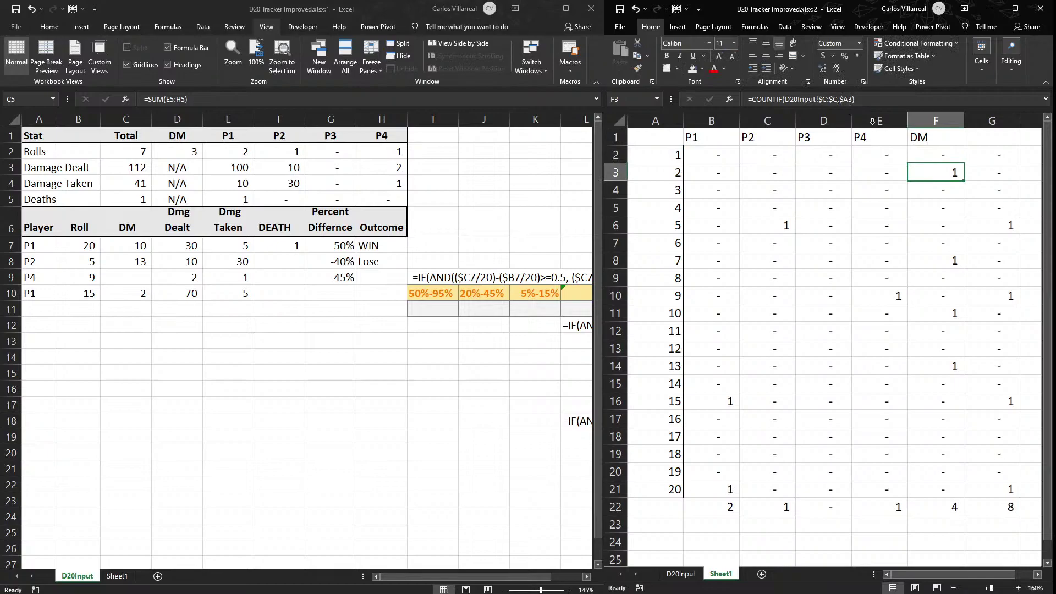
Fill the revised count formula from F2 down to F21 and inspect the copied formula in F3.
{"action": "left_click", "coordinate": [958, 159]}
{"action": "double_click", "coordinate": [964, 165]}
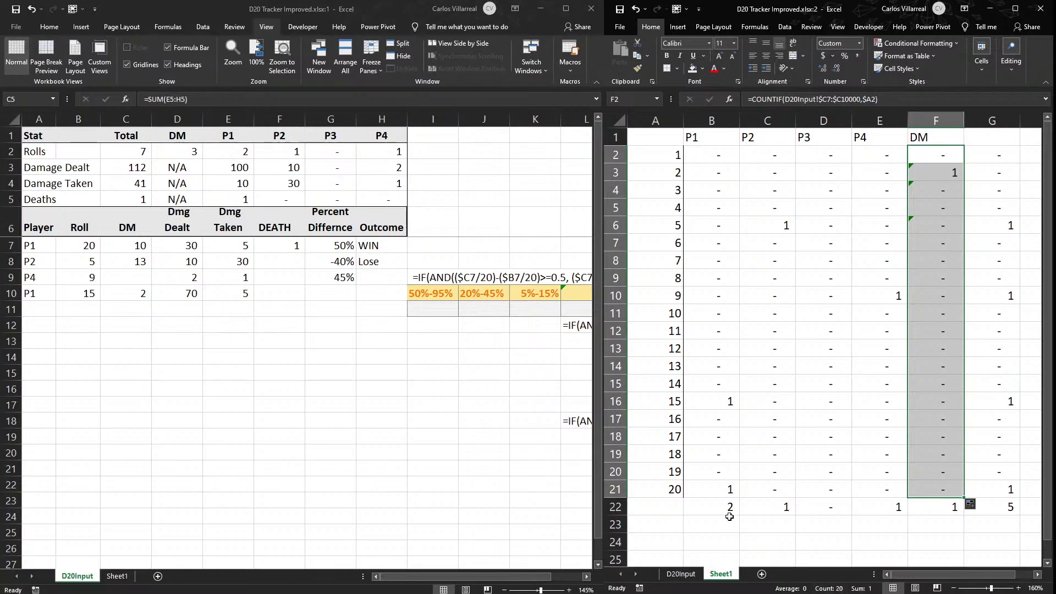
{"action": "left_click", "coordinate": [714, 510]}
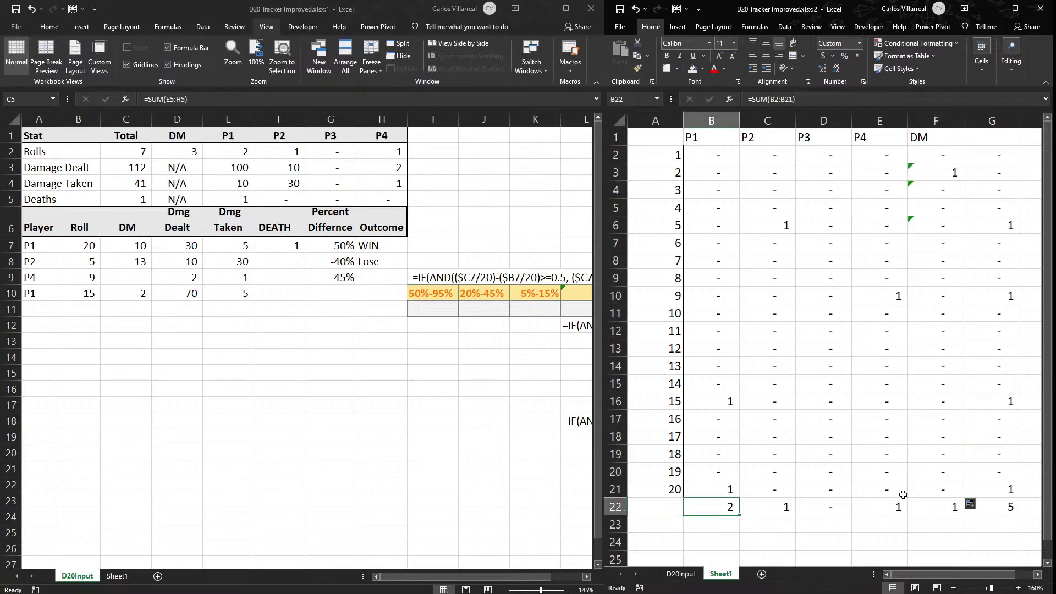
{"action": "left_click", "coordinate": [917, 507]}
{"action": "key", "text": "alt+equal"}
{"action": "left_click", "coordinate": [939, 172]}
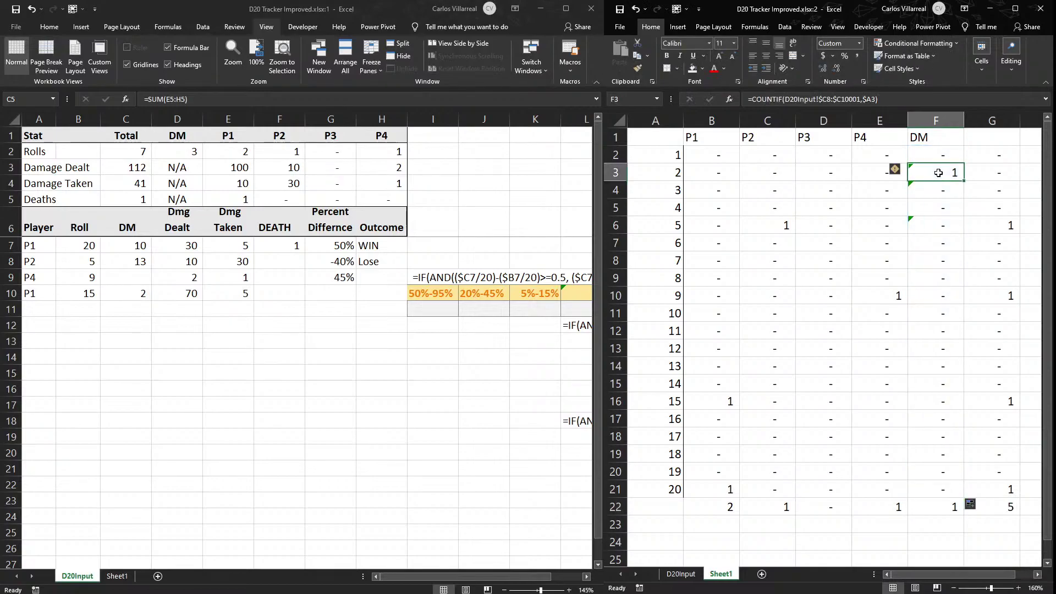
Make the COUNTIF range in F2 fully absolute, giving =COUNTIF(D20Input!$C$7:$C$10000,$A2).
{"action": "double_click", "coordinate": [938, 173]}
{"action": "key", "text": "Escape"}
{"action": "double_click", "coordinate": [938, 173]}
{"action": "double_click", "coordinate": [940, 155]}
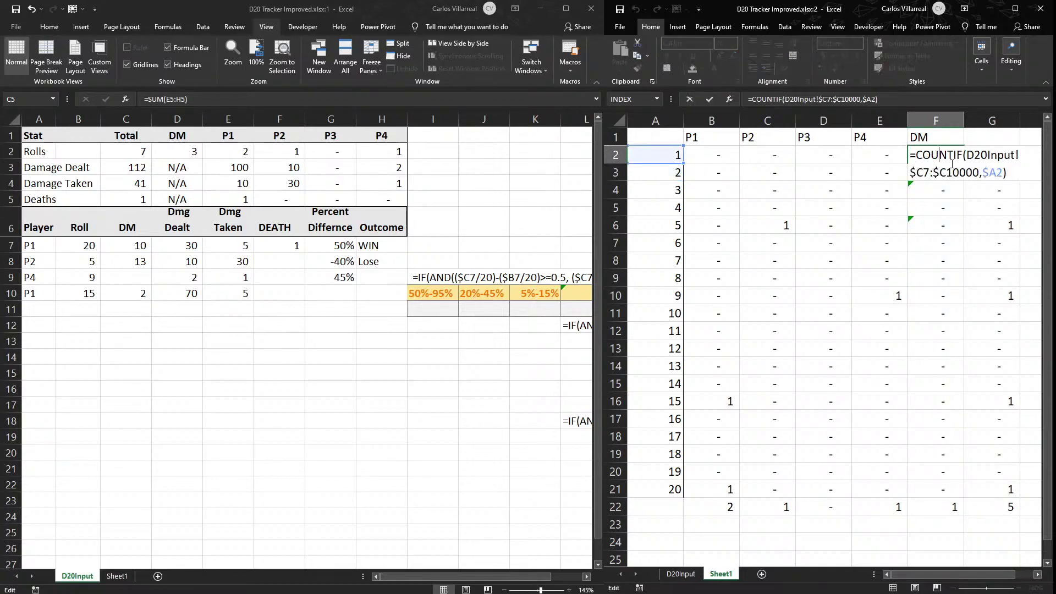
{"action": "left_click", "coordinate": [924, 172]}
{"action": "type", "text": "$C"}
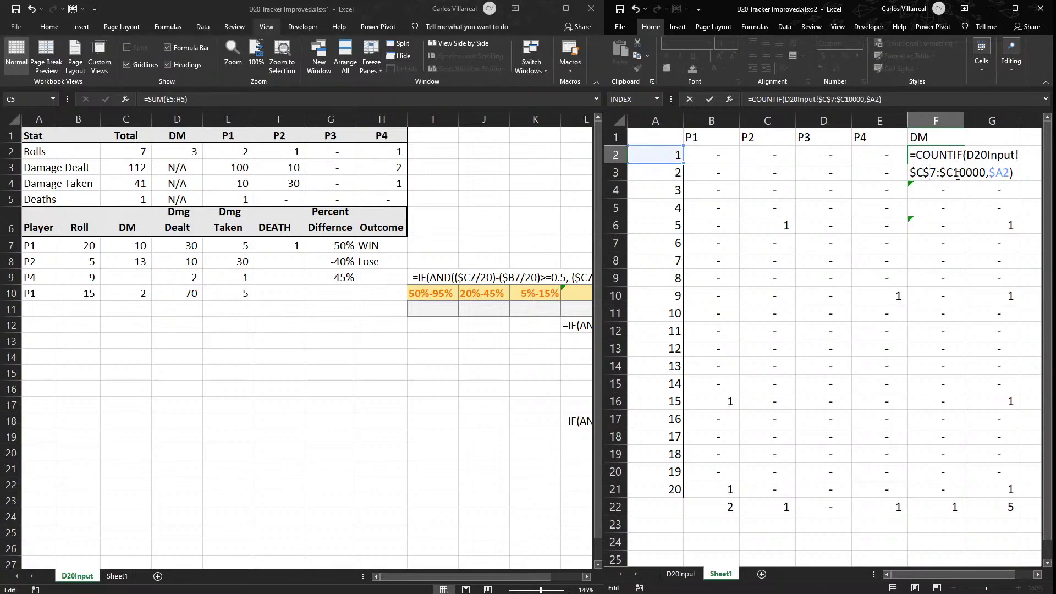
{"action": "type", "text": "$"}
{"action": "key", "text": "Return"}
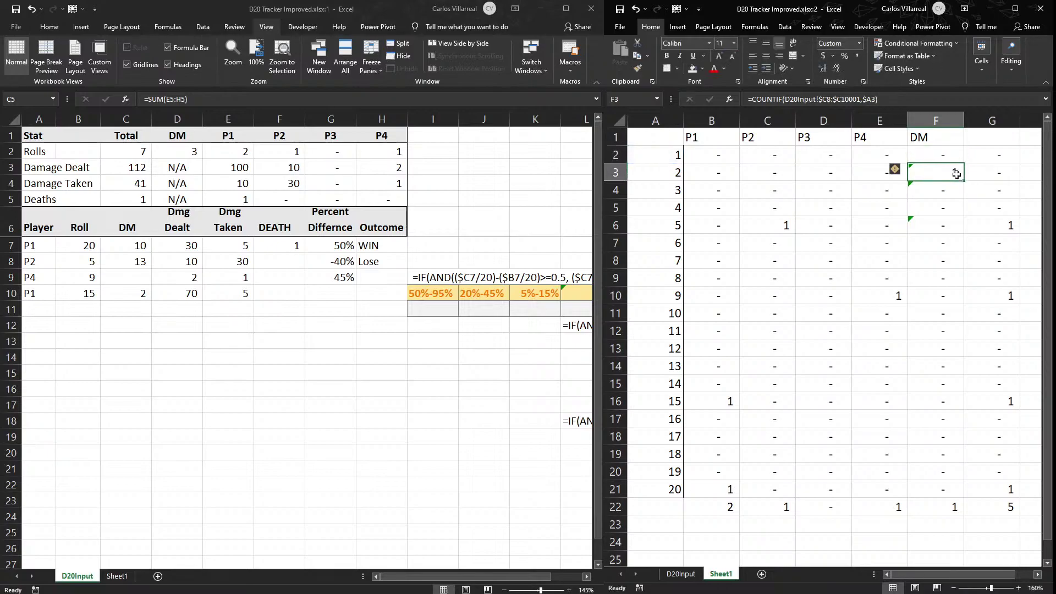
Fill the absolute-range count formula from F2 down through F21.
{"action": "left_click", "coordinate": [954, 157]}
{"action": "double_click", "coordinate": [964, 164]}
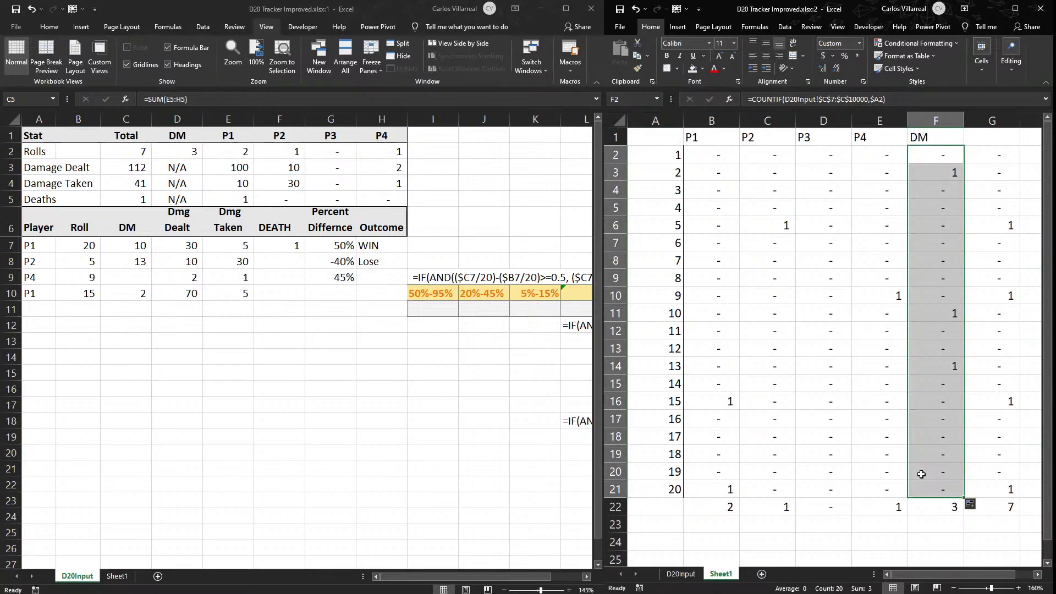
{"action": "left_click", "coordinate": [735, 545]}
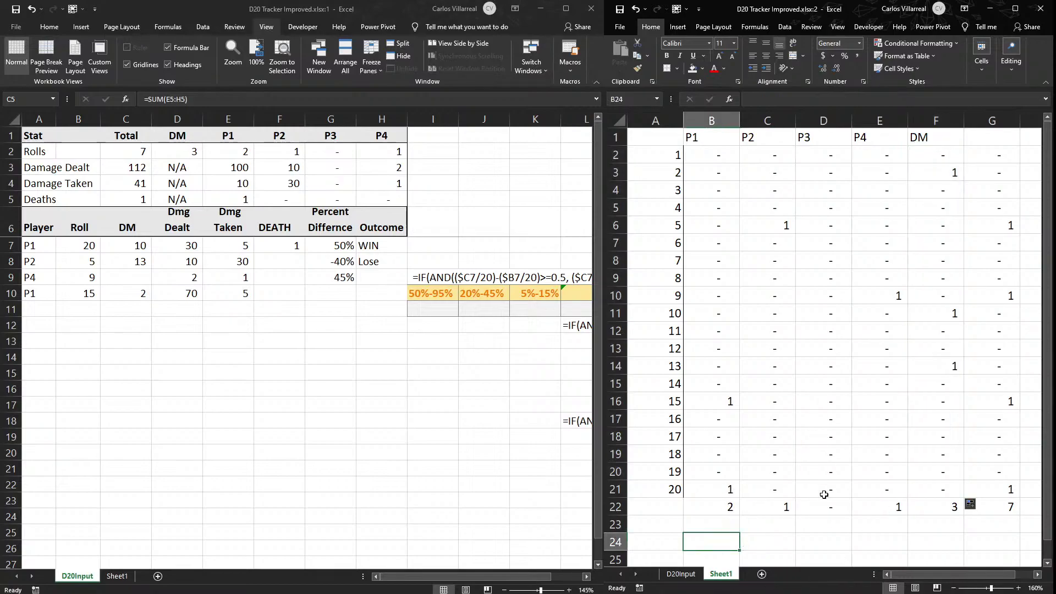
Enter the header Total in G1 and make the headers B1:G1 bold.
{"action": "left_click", "coordinate": [997, 137]}
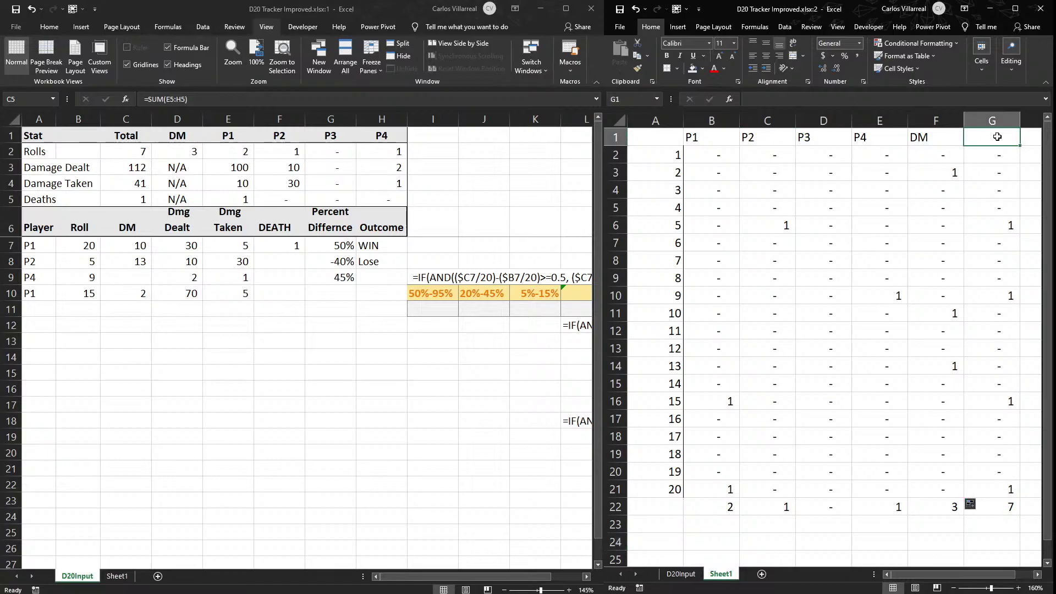
{"action": "type", "text": "Total"}
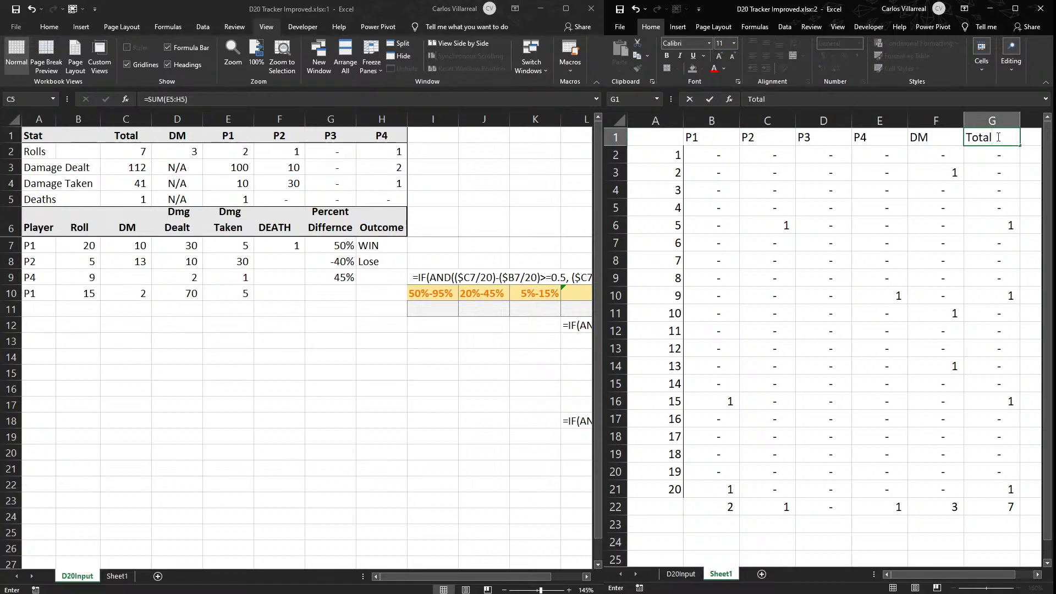
{"action": "left_click_drag", "start_coordinate": [998, 138], "coordinate": [690, 132]}
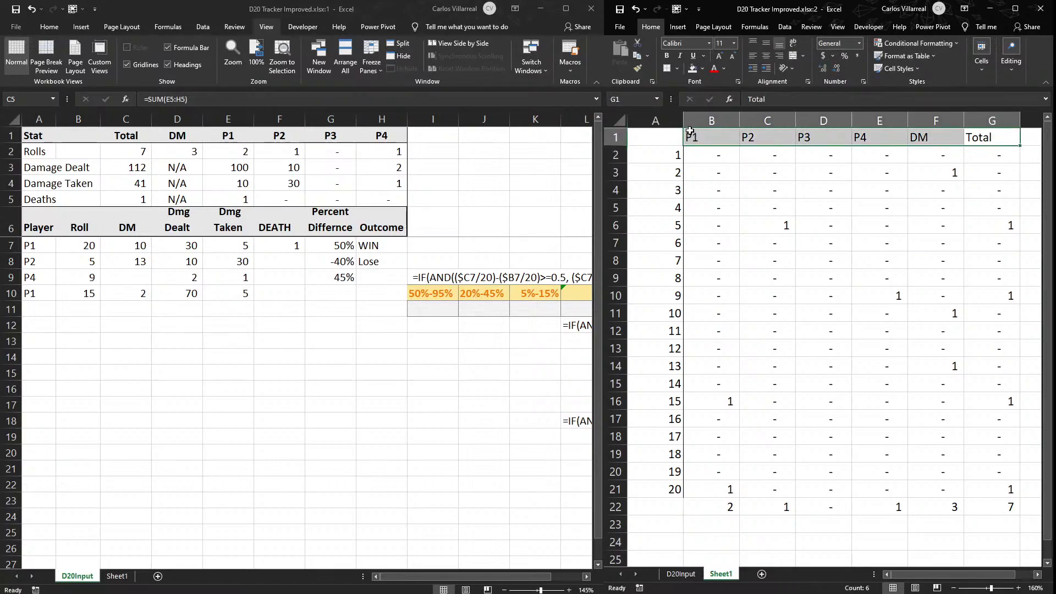
{"action": "key", "text": "ctrl+b"}
Try an outside border around the roll numbers in A2:A21 and undo it.
{"action": "left_click", "coordinate": [663, 147]}
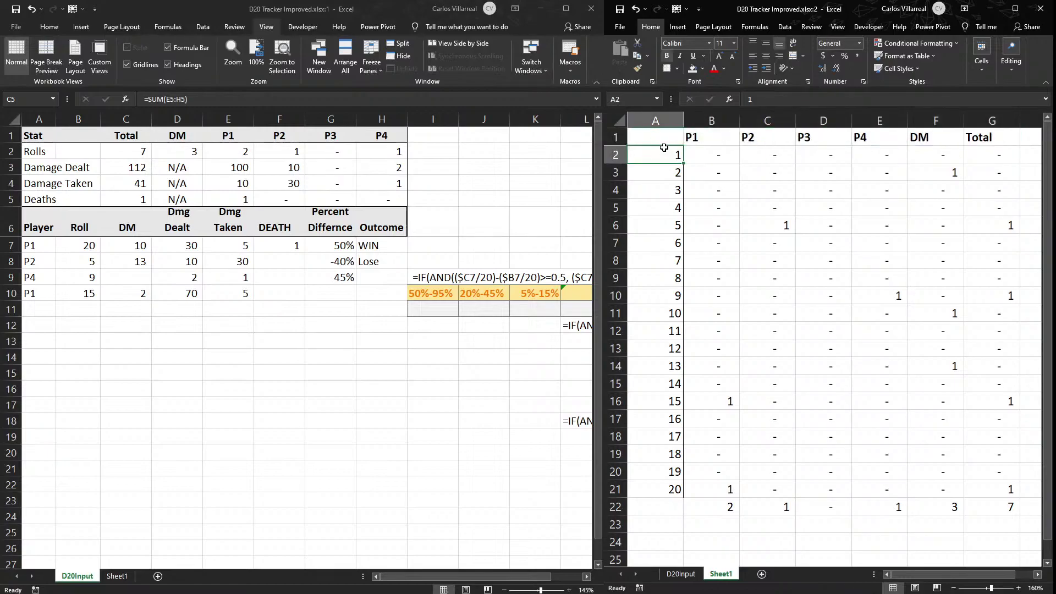
{"action": "left_click_drag", "start_coordinate": [664, 157], "coordinate": [669, 489]}
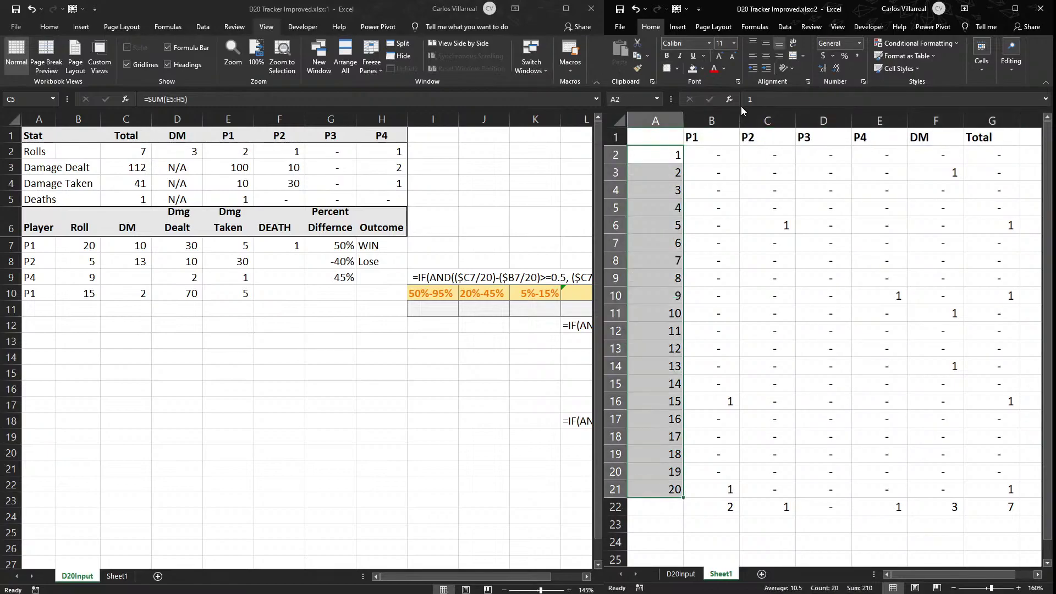
{"action": "left_click", "coordinate": [718, 156]}
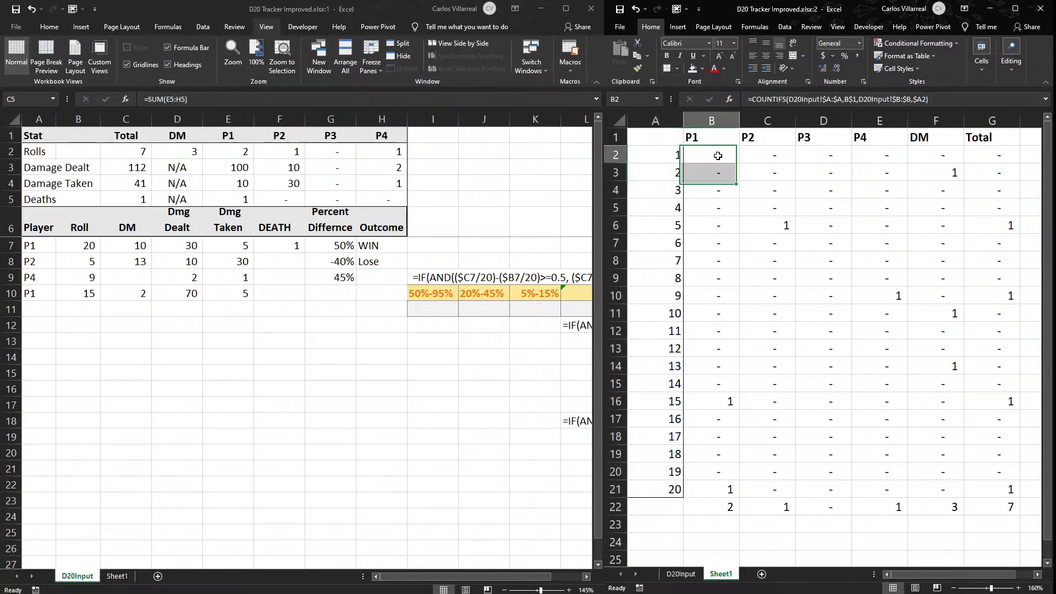
{"action": "key", "text": "ctrl+z"}
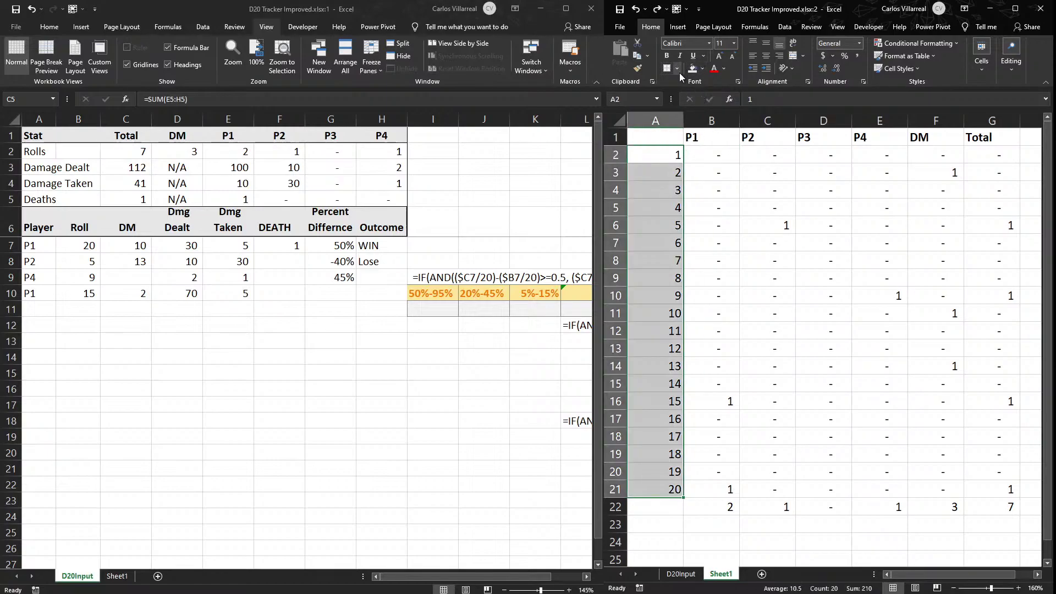
Enter the header Roll in A1 and format the header row A1:G1 as bold and centered.
{"action": "left_click", "coordinate": [651, 129]}
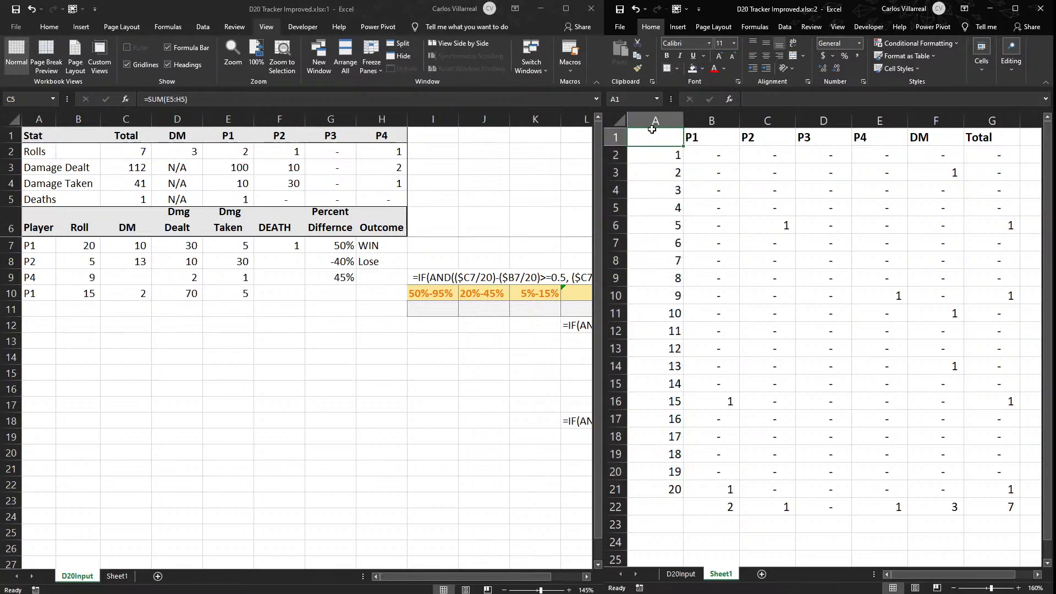
{"action": "type", "text": "Roll"}
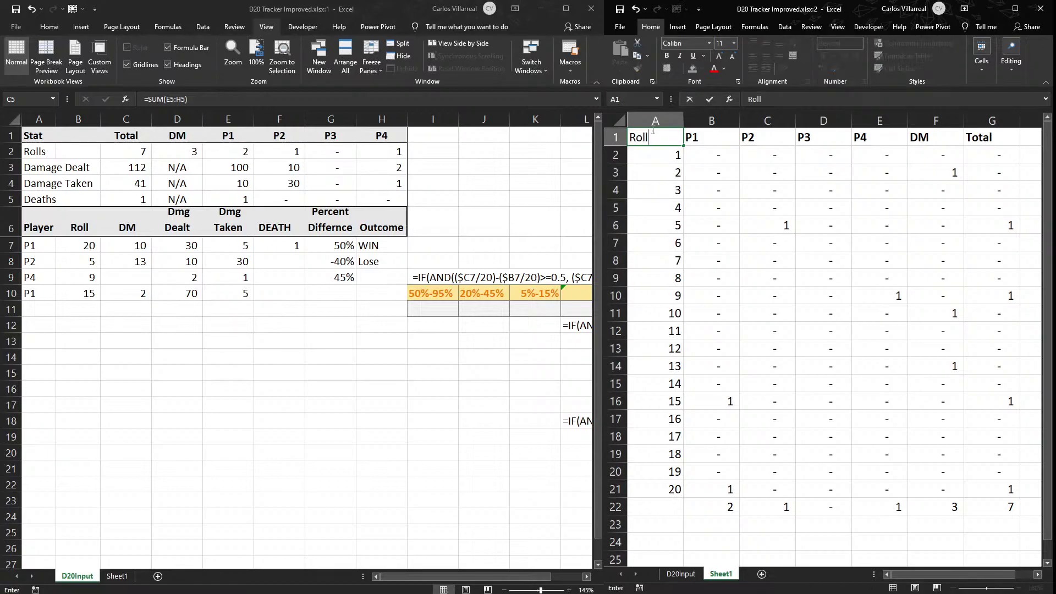
{"action": "key", "text": "Return"}
{"action": "left_click_drag", "start_coordinate": [651, 129], "coordinate": [990, 138]}
{"action": "key", "text": "ctrl+b"}
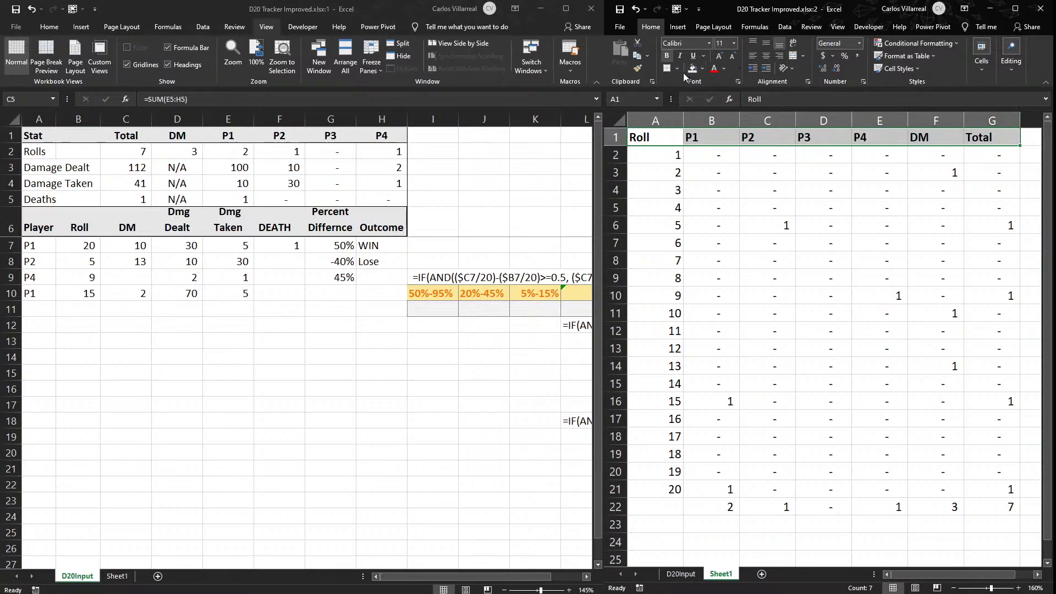
{"action": "left_click", "coordinate": [764, 57]}
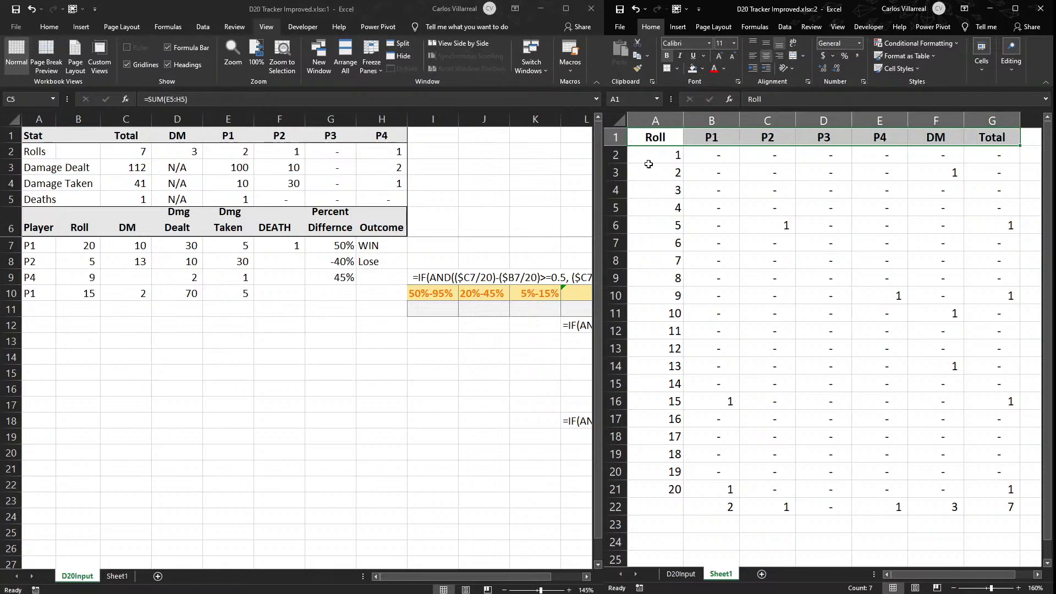
Put an outside border around the table A1:G22 and add a right-aligned Total label in A22.
{"action": "left_click_drag", "start_coordinate": [678, 135], "coordinate": [978, 504]}
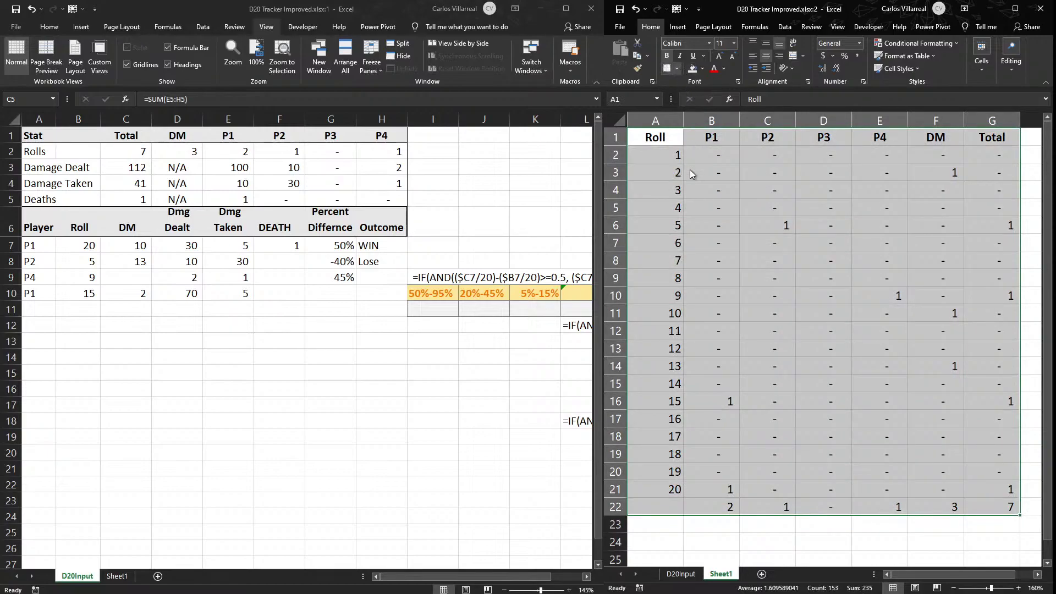
{"action": "left_click", "coordinate": [663, 506]}
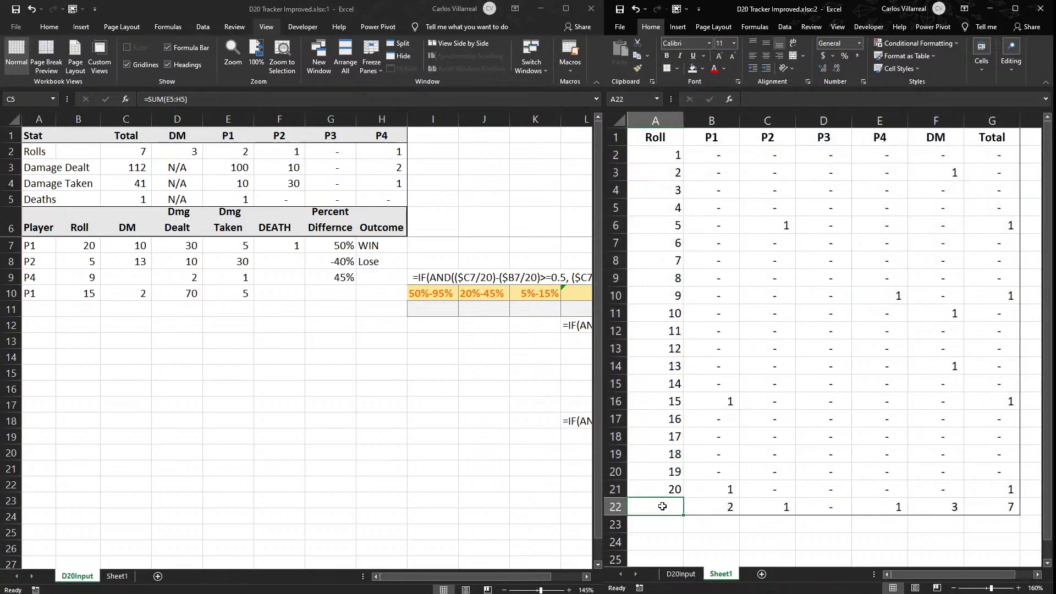
{"action": "type", "text": "Total"}
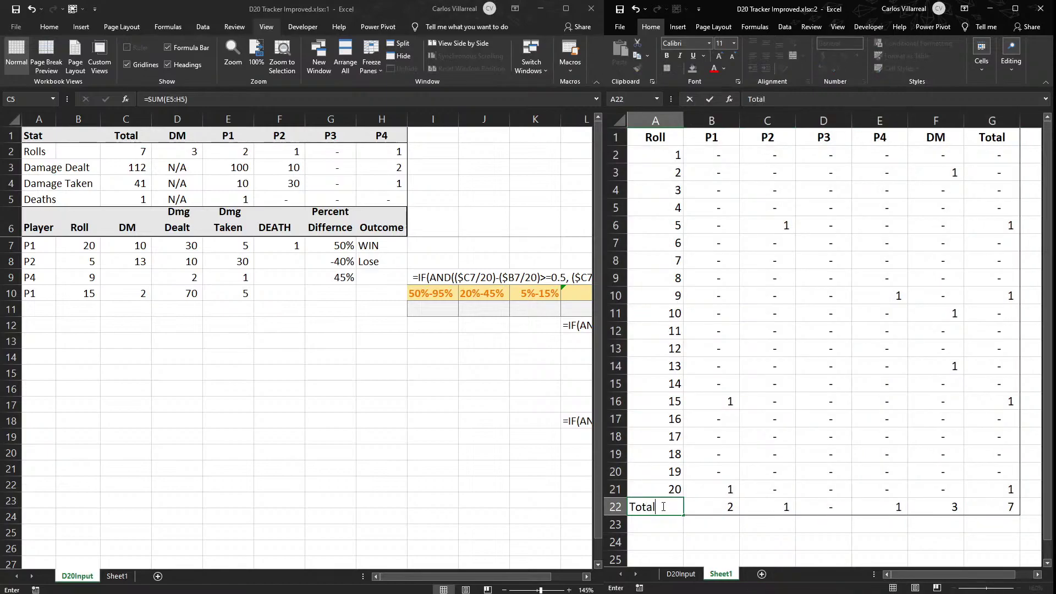
{"action": "key", "text": "Tab"}
{"action": "left_click", "coordinate": [663, 506]}
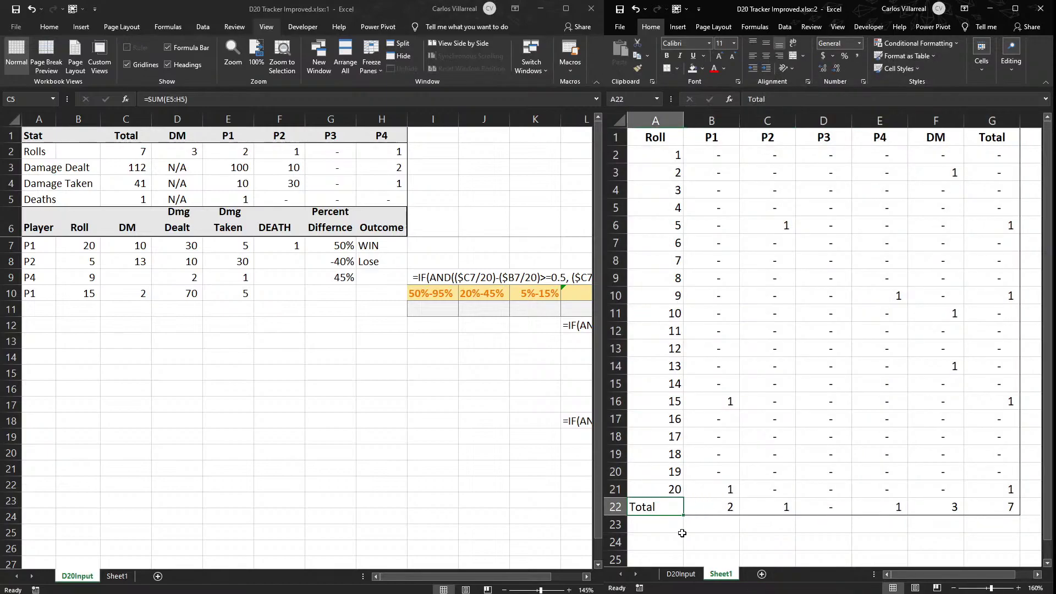
{"action": "left_click", "coordinate": [780, 56]}
Add a bottom border under B21:G21 and shade the header row A1:G1 light gray.
{"action": "mouse_move", "coordinate": [999, 493]}
{"action": "left_mouse_down"}
{"action": "mouse_move", "coordinate": [735, 477]}
{"action": "mouse_move", "coordinate": [731, 500]}
{"action": "mouse_move", "coordinate": [700, 487]}
{"action": "mouse_move", "coordinate": [994, 498]}
{"action": "mouse_move", "coordinate": [994, 490]}
{"action": "left_mouse_up"}
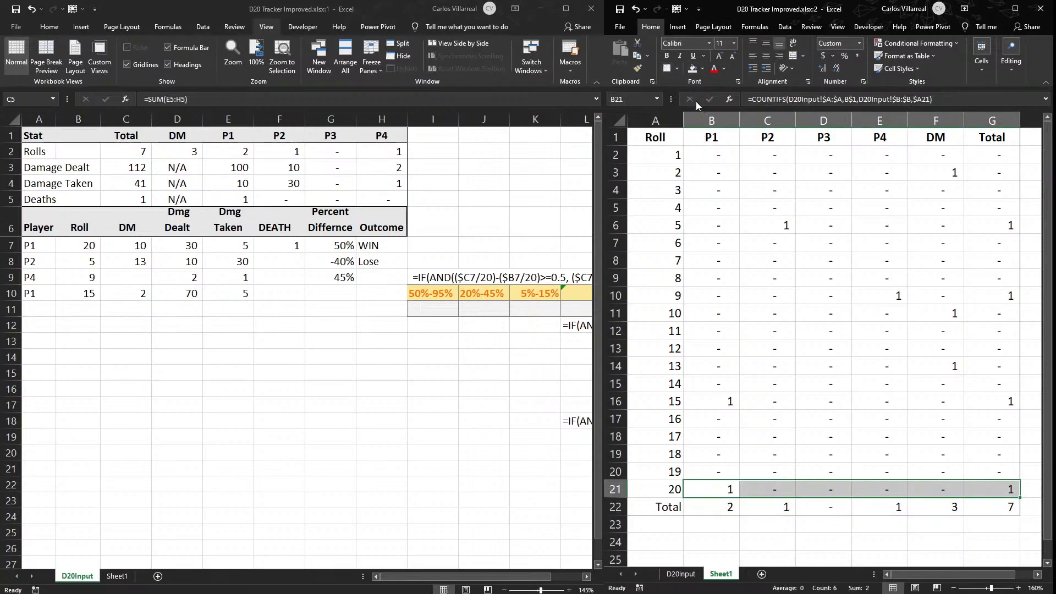
{"action": "left_click_drag", "start_coordinate": [655, 137], "coordinate": [962, 129]}
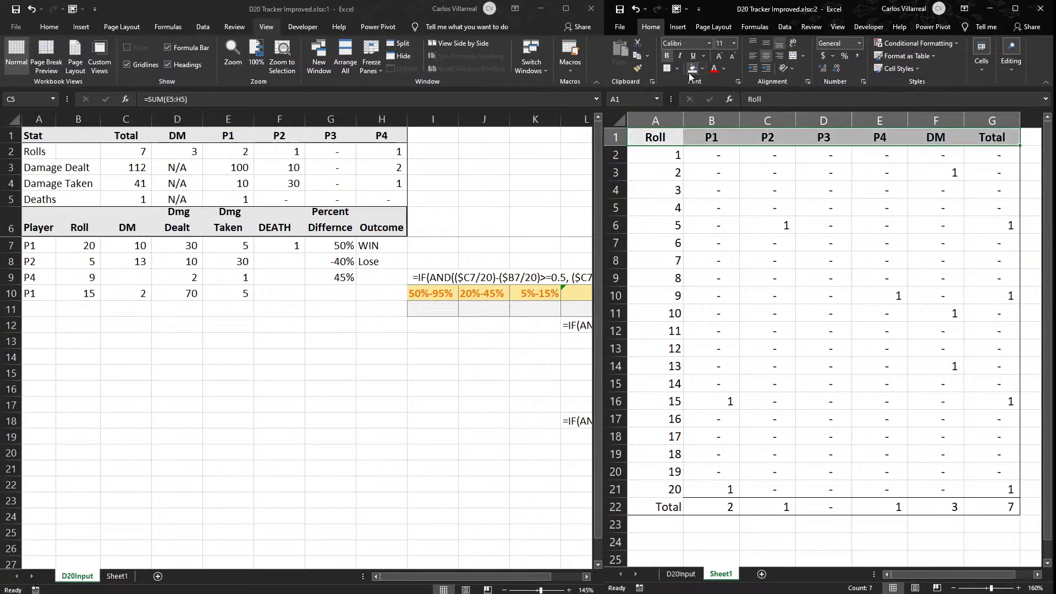
{"action": "left_click", "coordinate": [753, 258]}
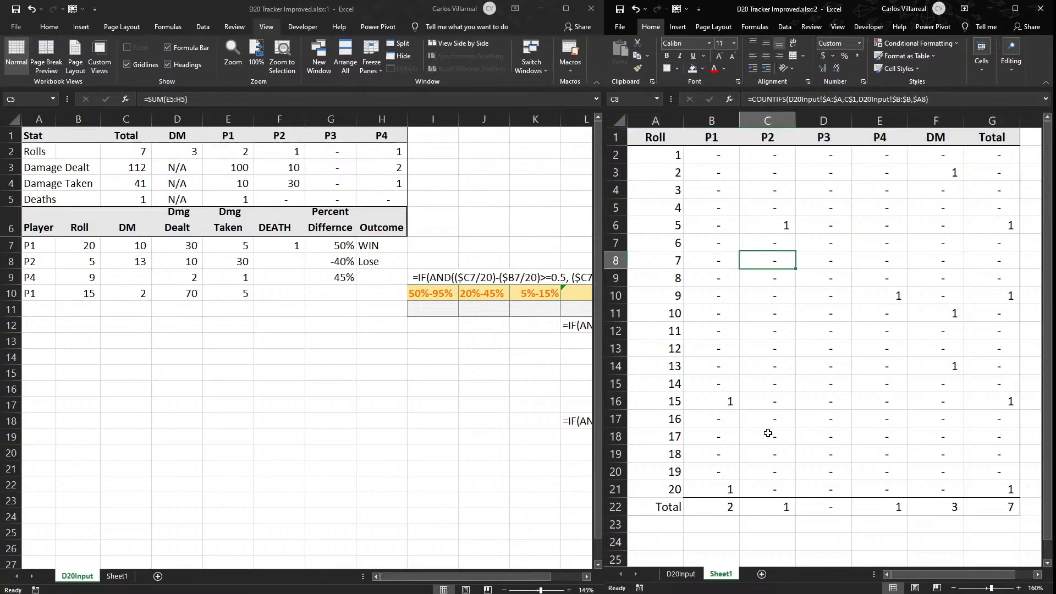
Link the P1 header in B1 to the tracker with =D20Input!E1 and fill the reference across to E1.
{"action": "left_click", "coordinate": [715, 136]}
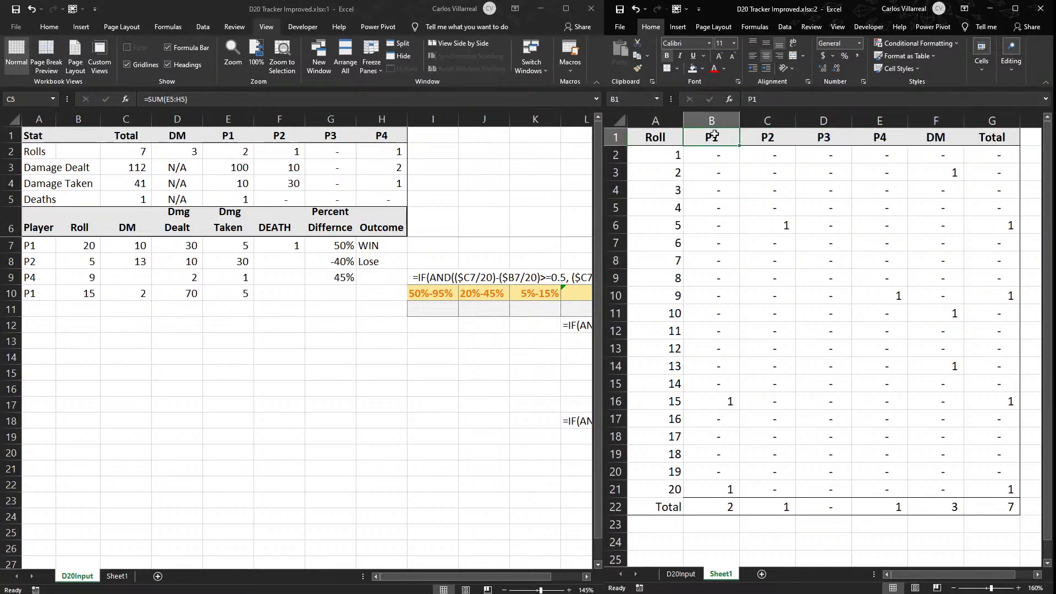
{"action": "type", "text": "="}
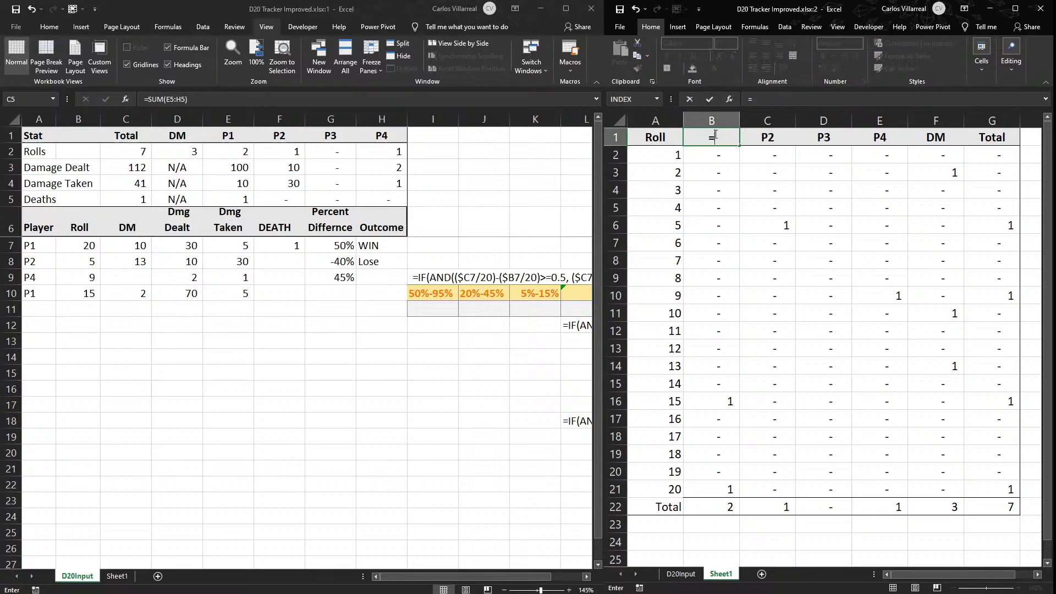
{"action": "left_click", "coordinate": [229, 138]}
{"action": "key", "text": "Return"}
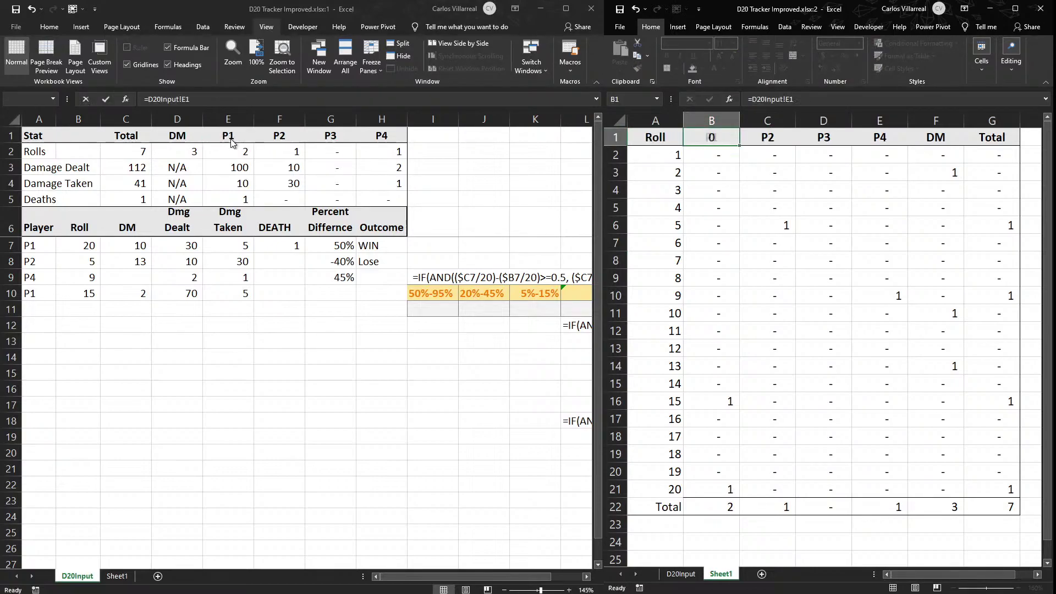
{"action": "left_click", "coordinate": [714, 136]}
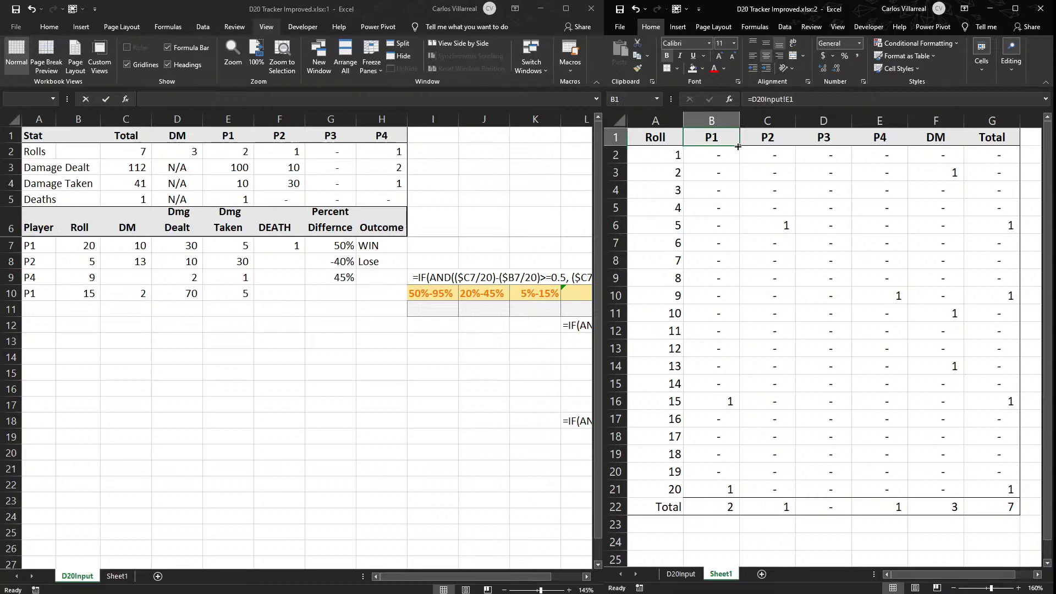
{"action": "left_click_drag", "start_coordinate": [738, 146], "coordinate": [887, 141]}
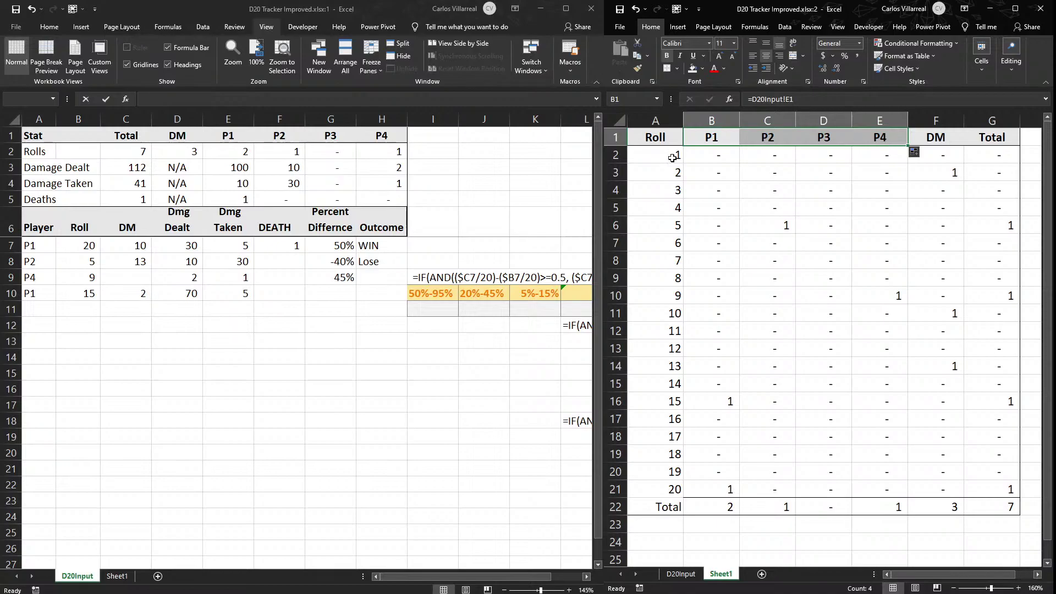
Test the linked headers by renaming player header E1 on D20Input to C, and undo the rename.
{"action": "left_click", "coordinate": [216, 138]}
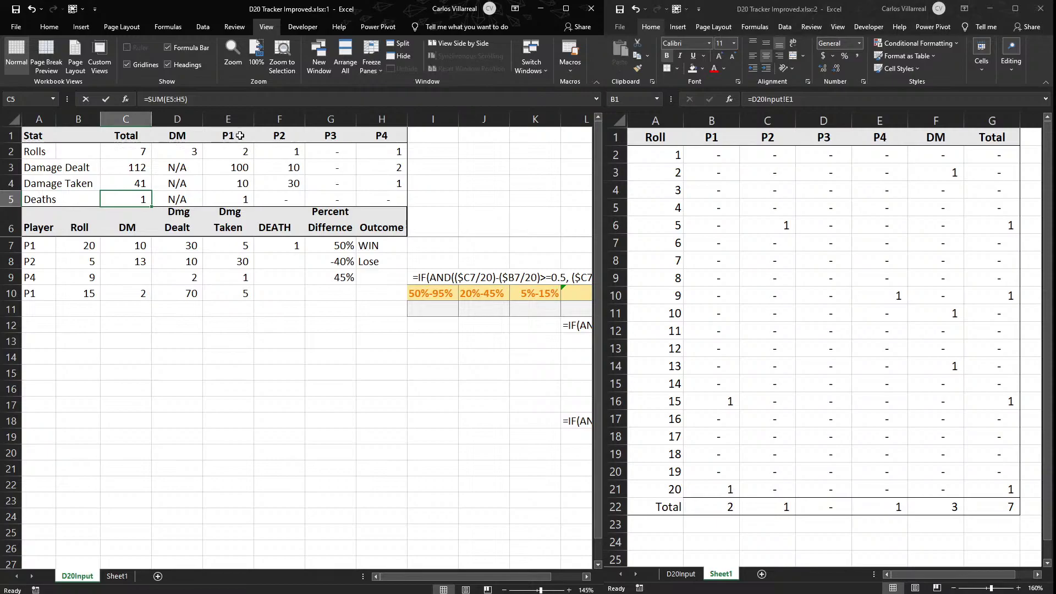
{"action": "left_click", "coordinate": [235, 138]}
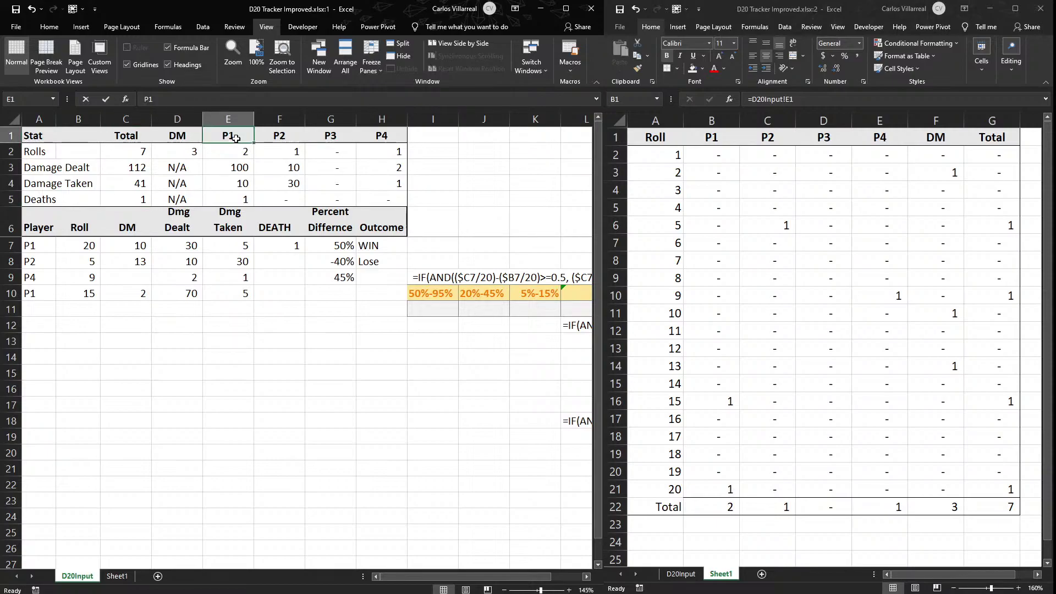
{"action": "type", "text": "C"}
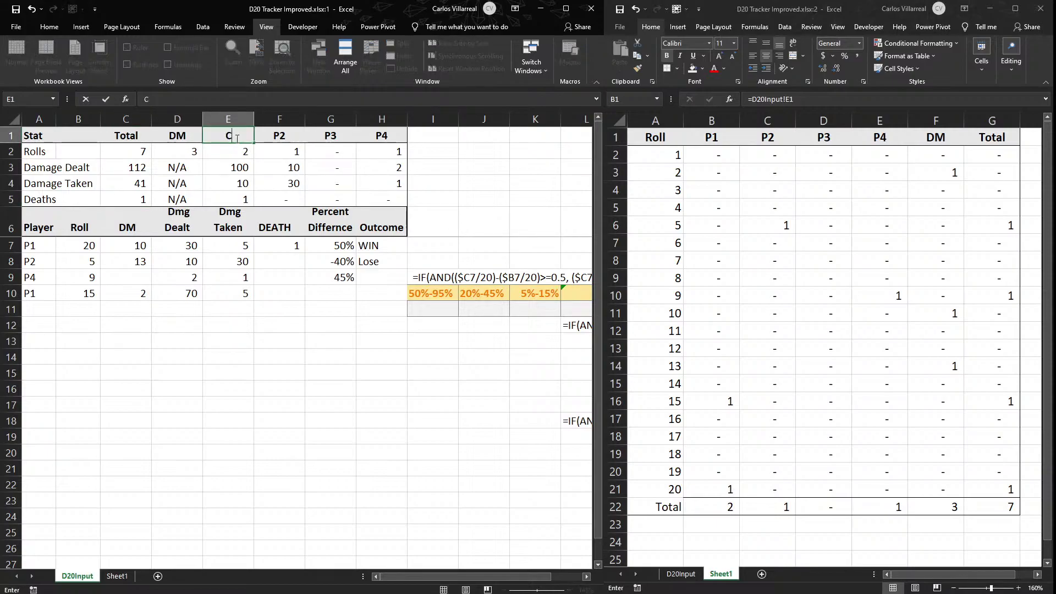
{"action": "key", "text": "Return"}
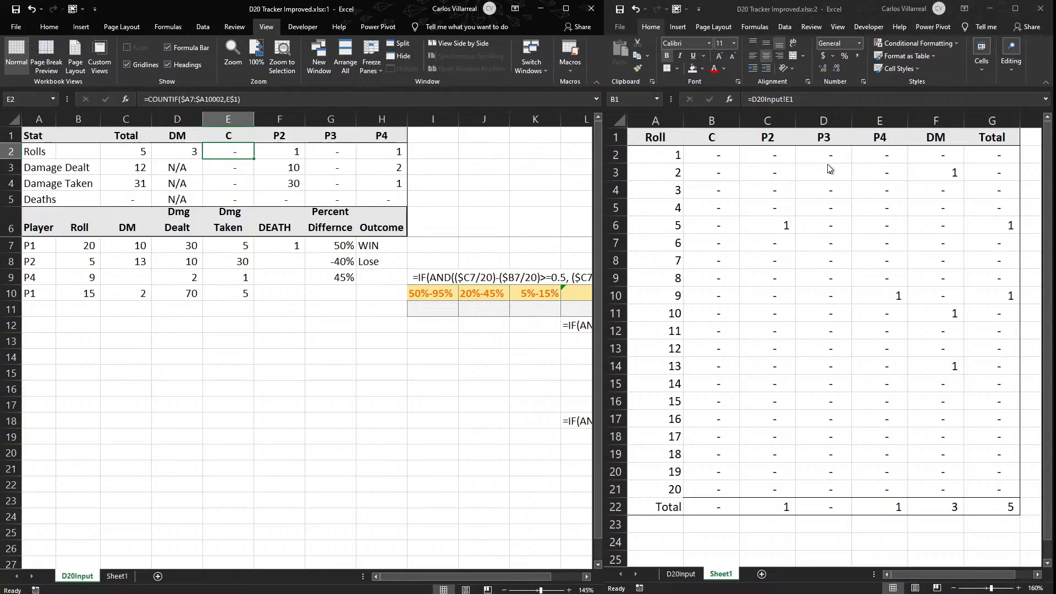
{"action": "key", "text": "ctrl+z"}
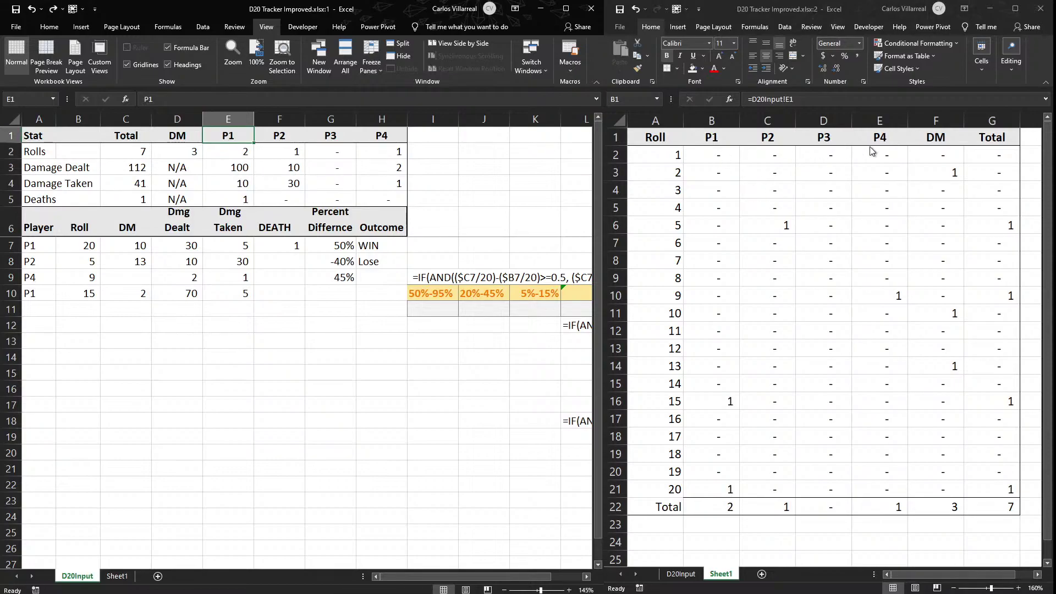
Link the DM header in F1 on Sheet1 to the tracker with =D20Input!D1.
{"action": "left_click", "coordinate": [931, 142]}
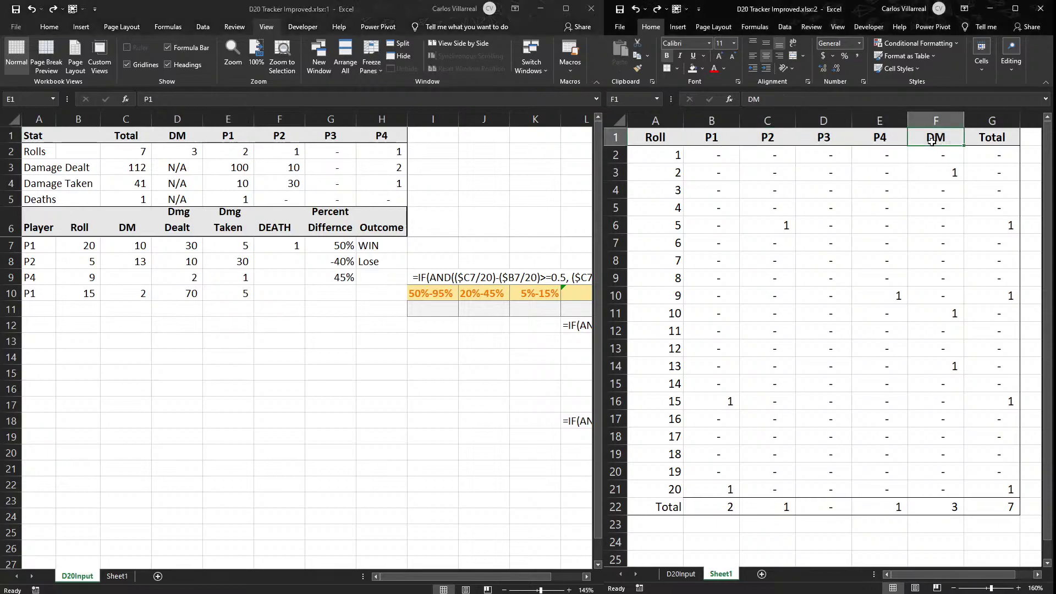
{"action": "type", "text": "="}
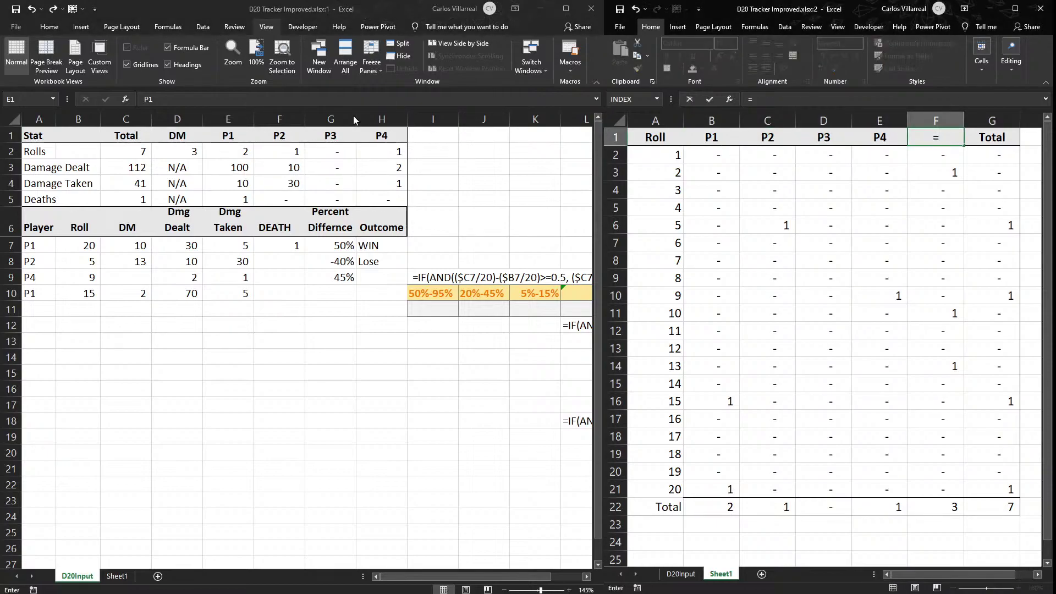
{"action": "left_click", "coordinate": [180, 133]}
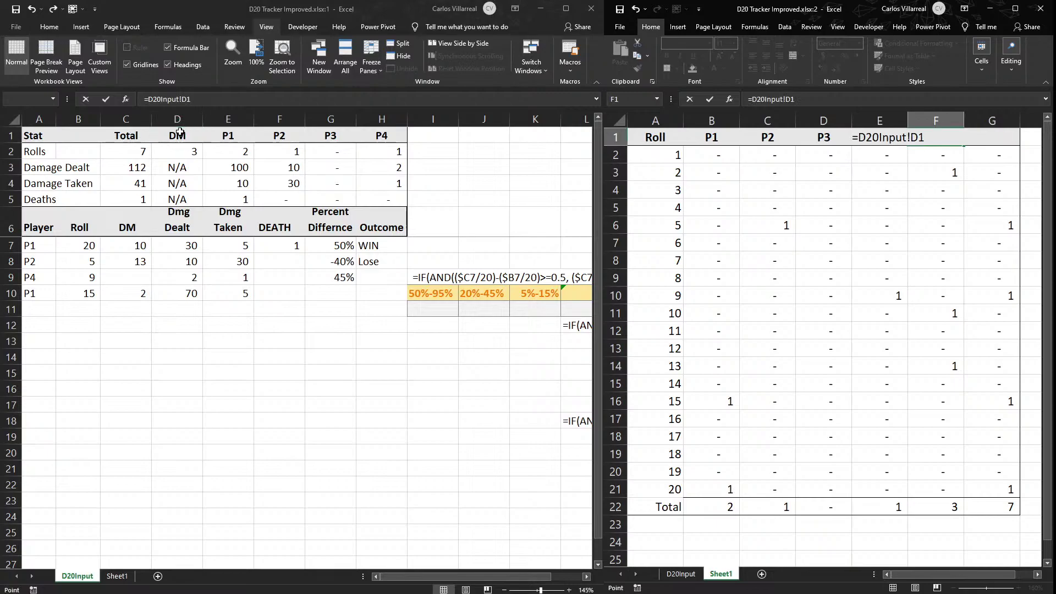
{"action": "key", "text": "Return"}
Check the DM count formula in F2, and link the DM column header C6 on D20Input with =D1.
{"action": "left_click", "coordinate": [180, 133]}
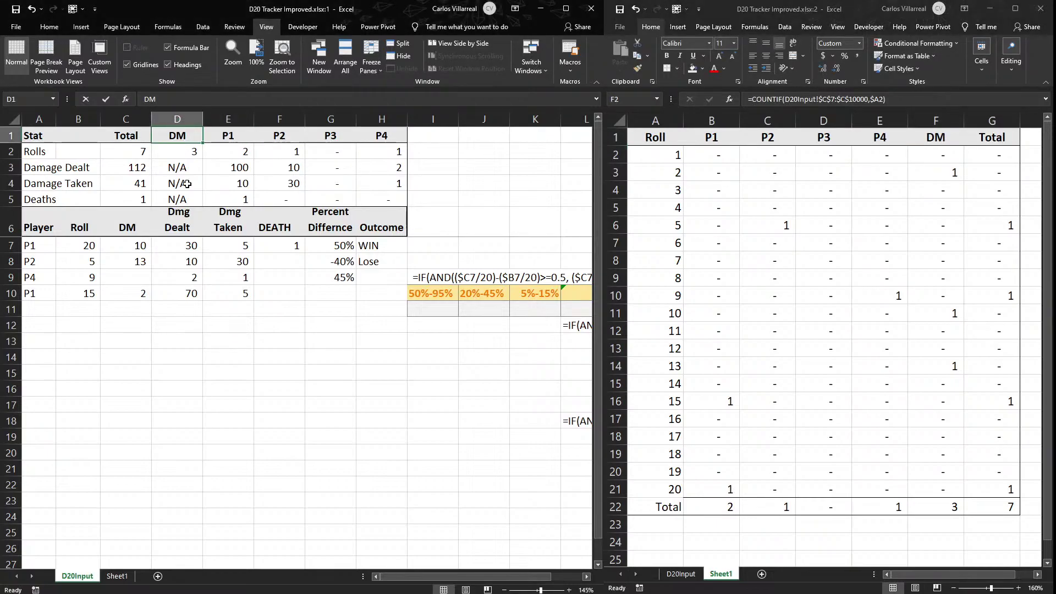
{"action": "left_click", "coordinate": [124, 235]}
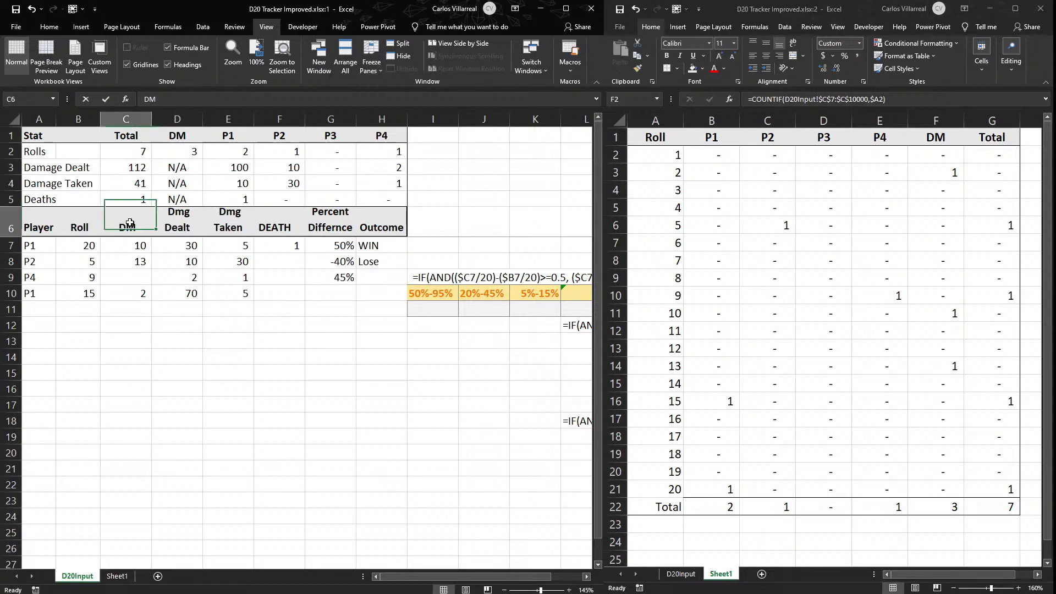
{"action": "left_click", "coordinate": [945, 150]}
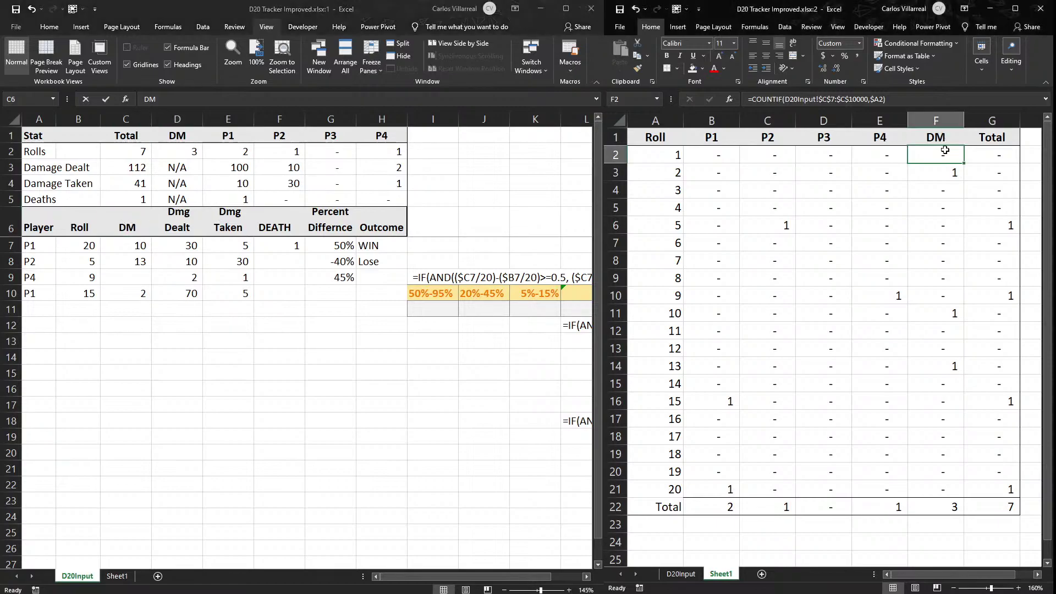
{"action": "double_click", "coordinate": [944, 151]}
{"action": "key", "text": "Return"}
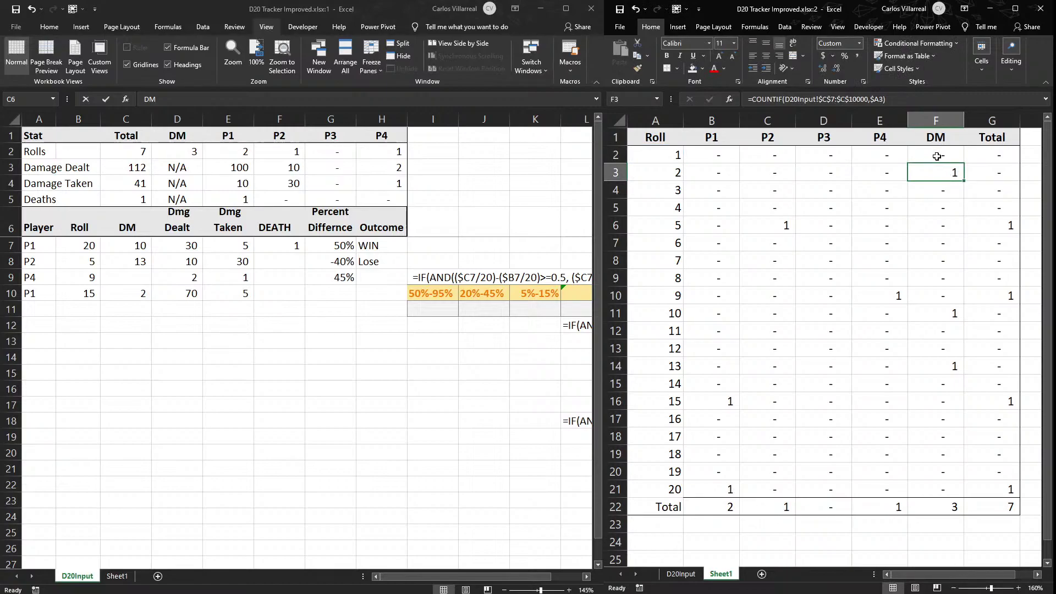
{"action": "left_click", "coordinate": [126, 227]}
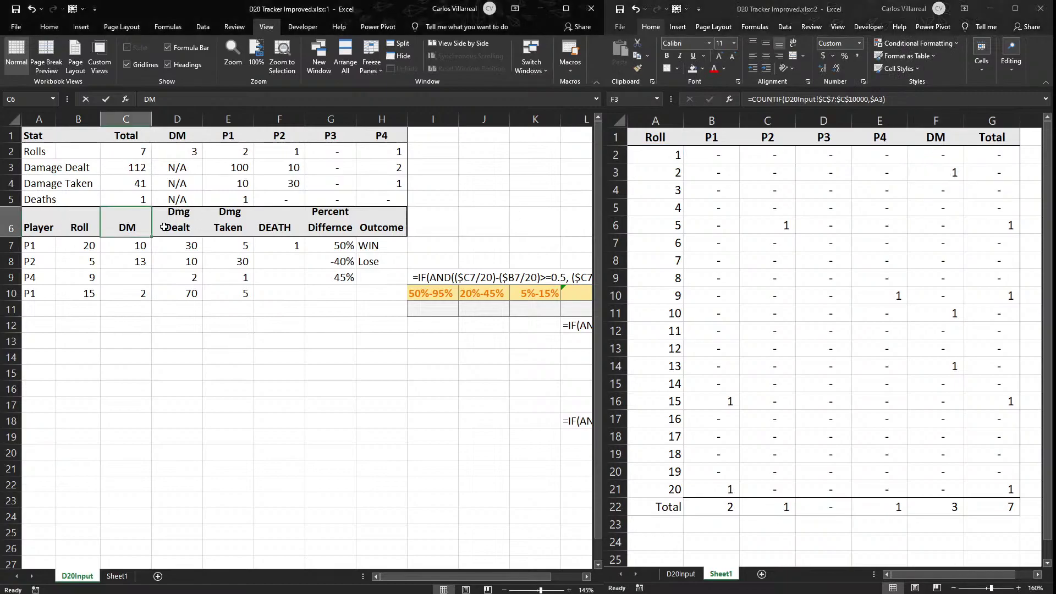
{"action": "type", "text": "="}
{"action": "left_click", "coordinate": [178, 142]}
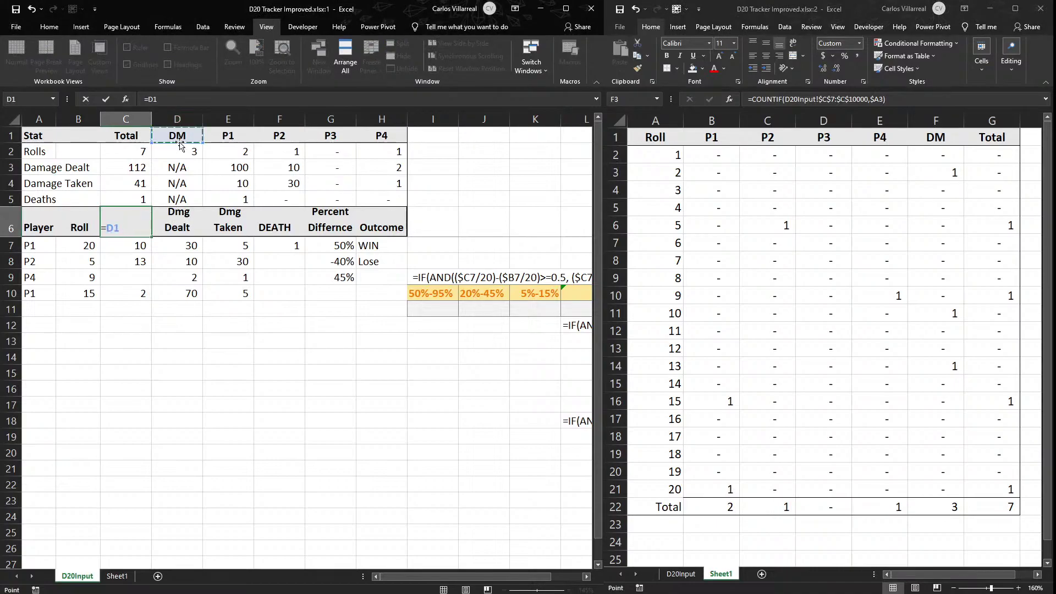
{"action": "key", "text": "Return"}
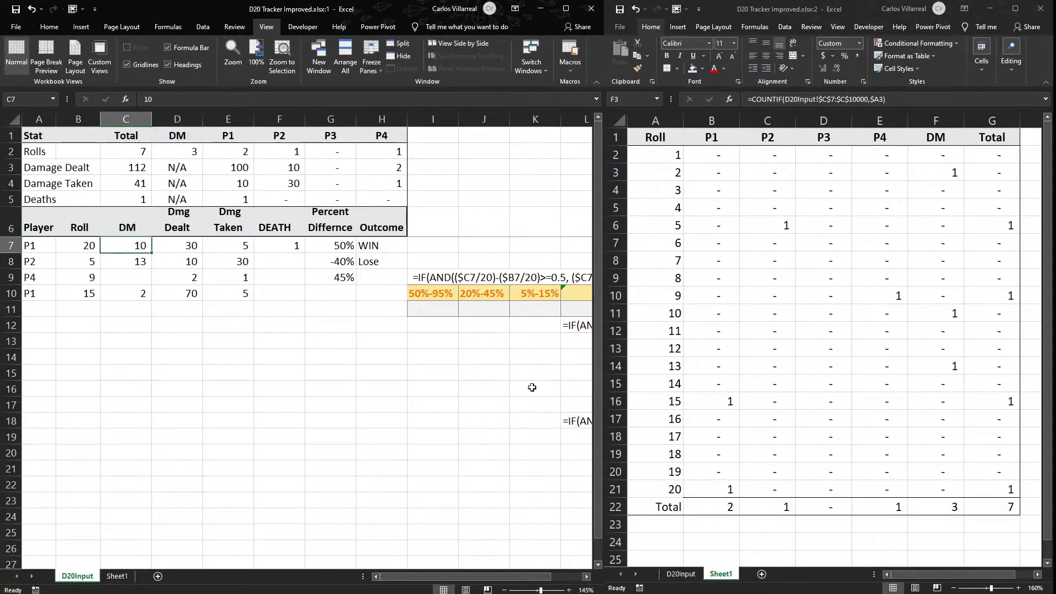
Make the Total label in A22 of Sheet1 bold.
{"action": "left_click", "coordinate": [666, 507]}
{"action": "left_click", "coordinate": [666, 507]}
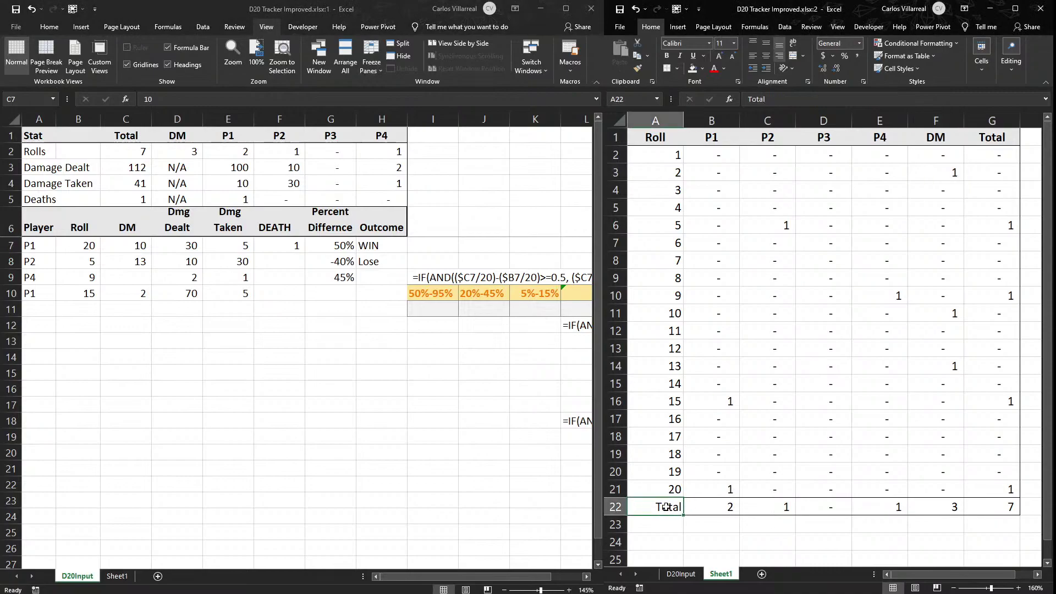
{"action": "key", "text": "ctrl+b"}
{"action": "left_click", "coordinate": [761, 550]}
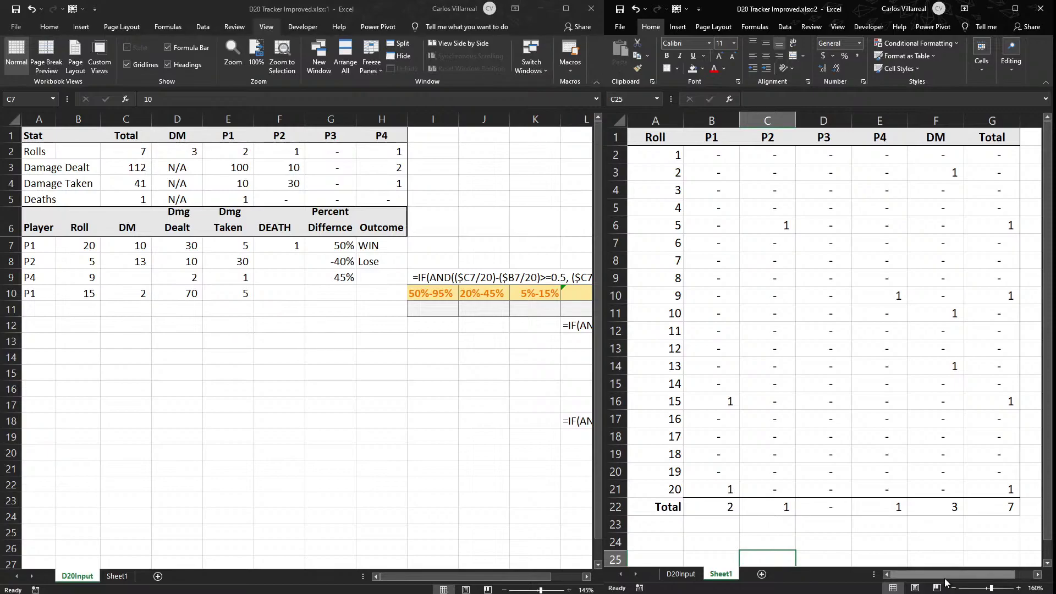
Examine the free area below the roll table and the tracker's outcome, damage and death entries for a further summary.
{"action": "left_click_drag", "start_coordinate": [945, 582], "coordinate": [964, 582]}
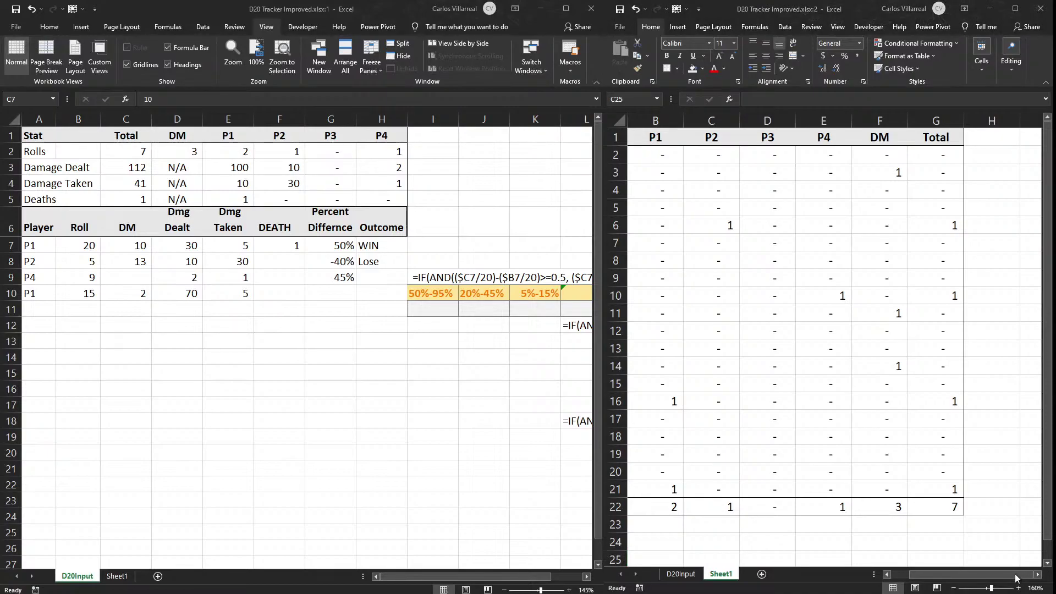
{"action": "left_click_drag", "start_coordinate": [1016, 578], "coordinate": [955, 574]}
{"action": "scroll", "coordinate": [803, 399], "scroll_direction": "down", "scroll_amount": 5}
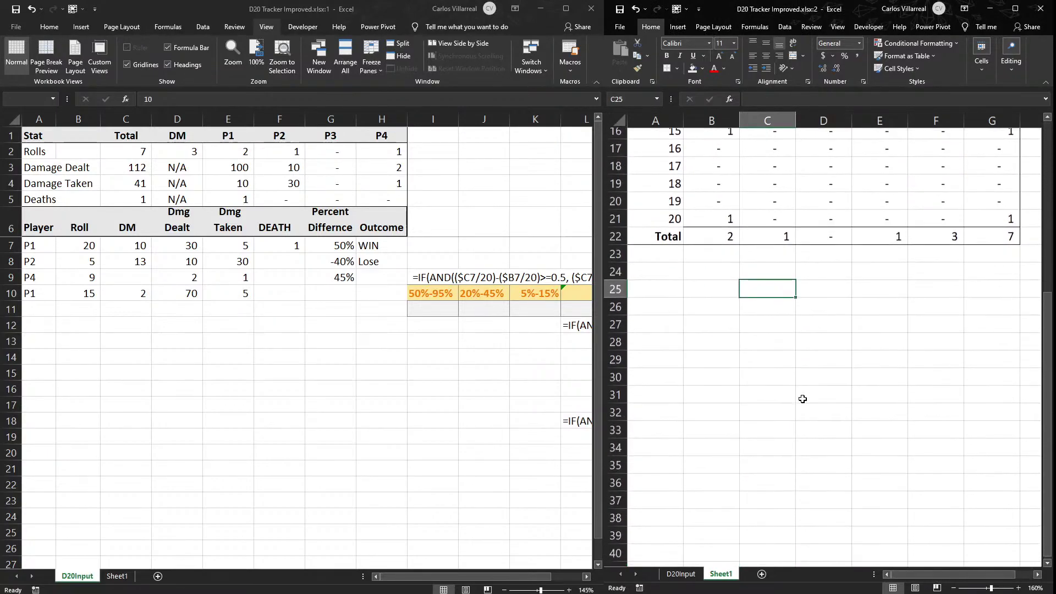
{"action": "scroll", "coordinate": [802, 399], "scroll_direction": "down", "scroll_amount": 2}
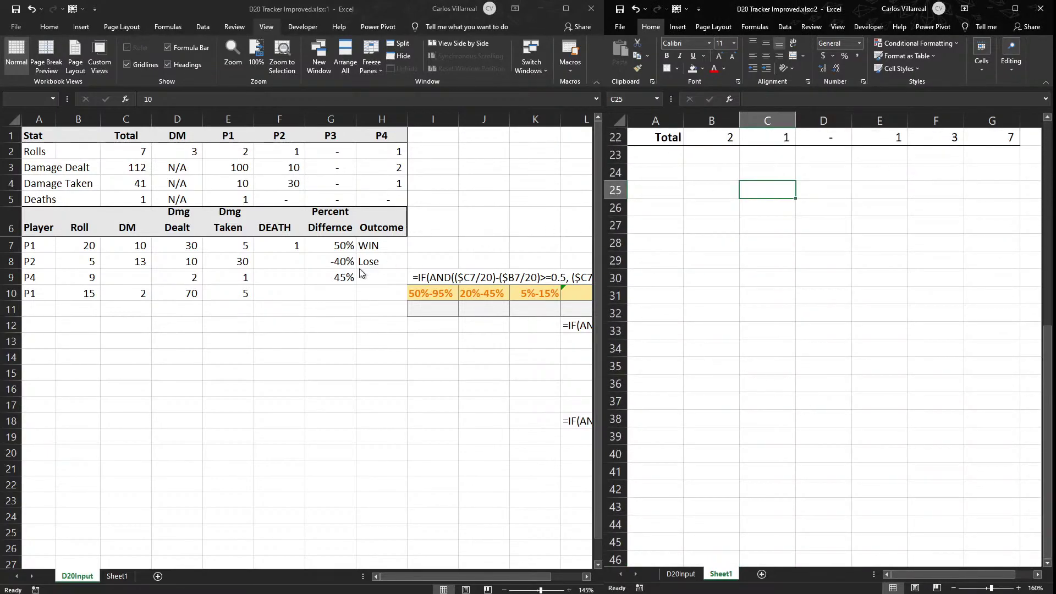
{"action": "left_click", "coordinate": [377, 242]}
{"action": "left_click_drag", "start_coordinate": [377, 245], "coordinate": [387, 479]}
{"action": "left_click", "coordinate": [796, 257]}
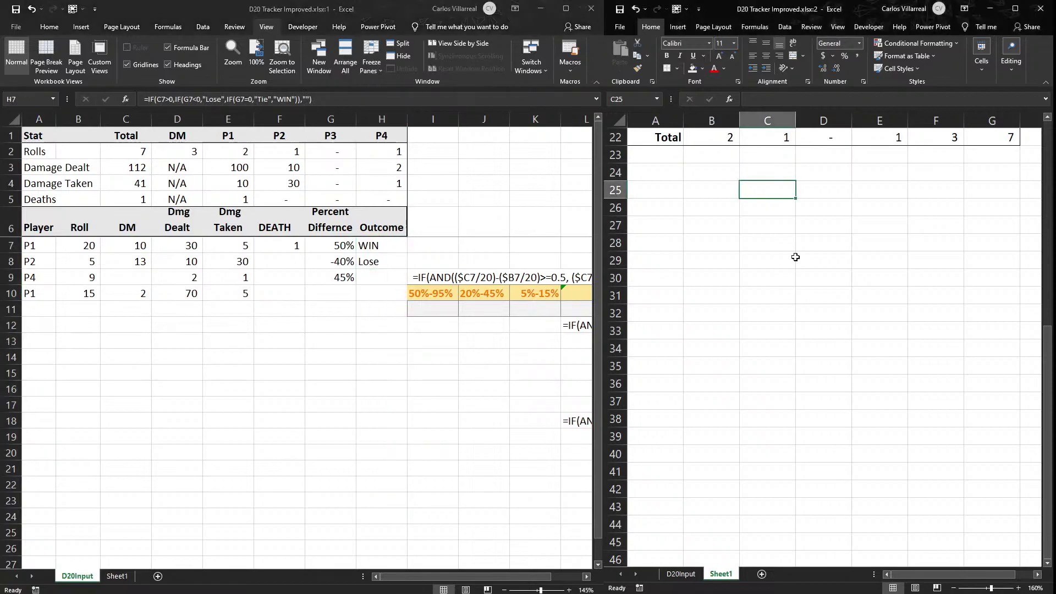
{"action": "left_click", "coordinate": [686, 189]}
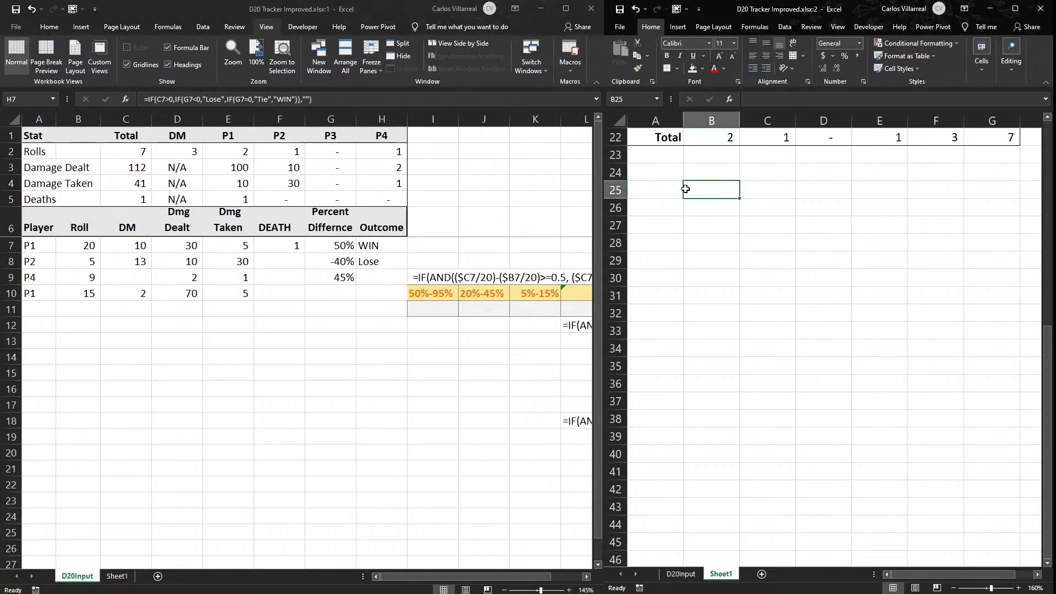
{"action": "scroll", "coordinate": [686, 189], "scroll_direction": "up", "scroll_amount": 1}
{"action": "left_click", "coordinate": [161, 254]}
{"action": "left_click_drag", "start_coordinate": [179, 241], "coordinate": [302, 293]}
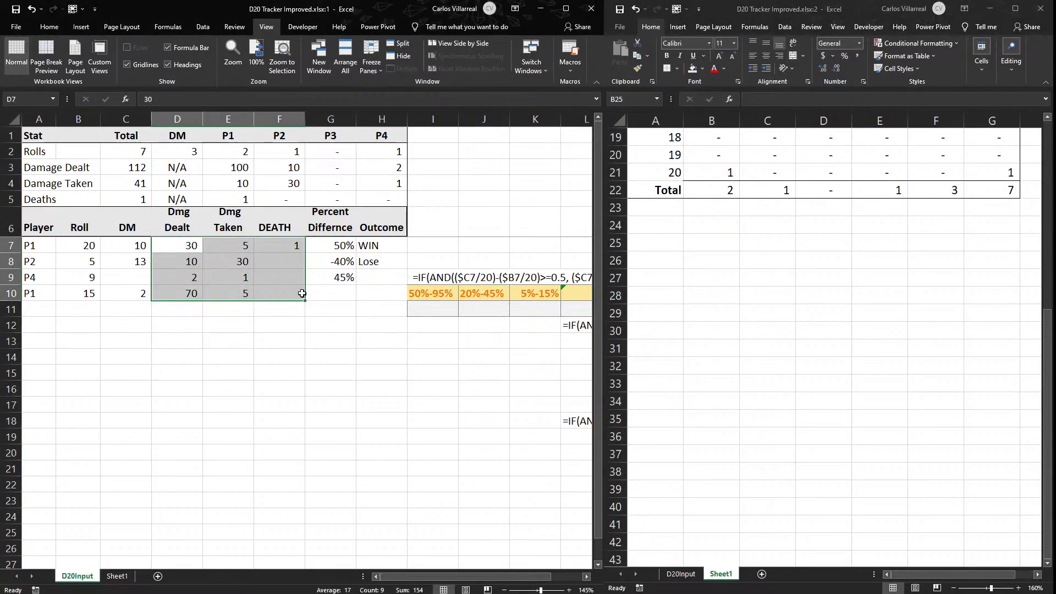
Enter the labels Outcome, Win, Lose and Tie in A25:A28 below the roll table on Sheet1.
{"action": "left_click", "coordinate": [638, 248]}
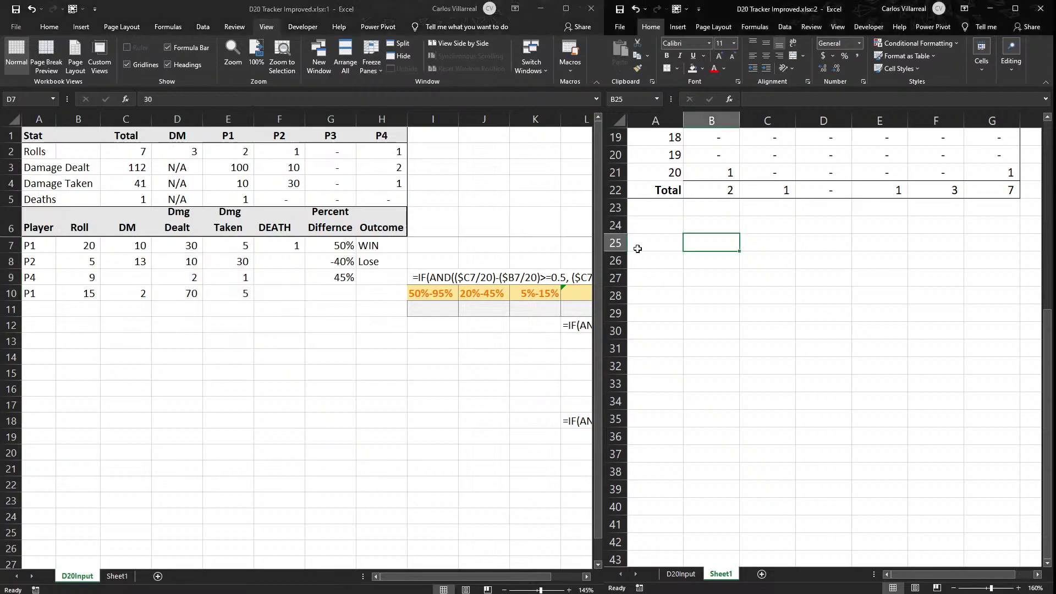
{"action": "left_click", "coordinate": [685, 232]}
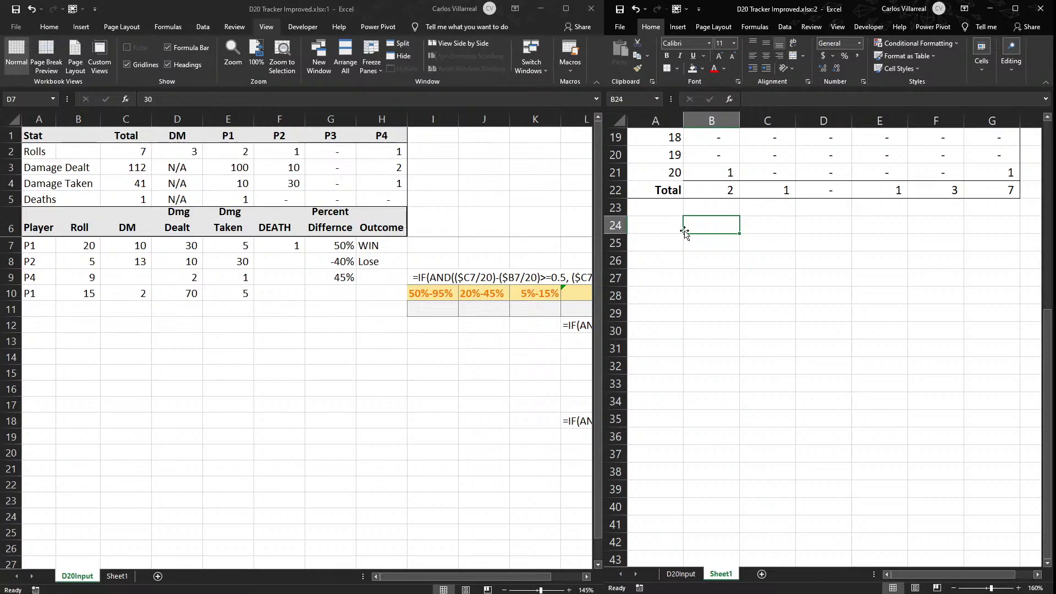
{"action": "left_click", "coordinate": [670, 228]}
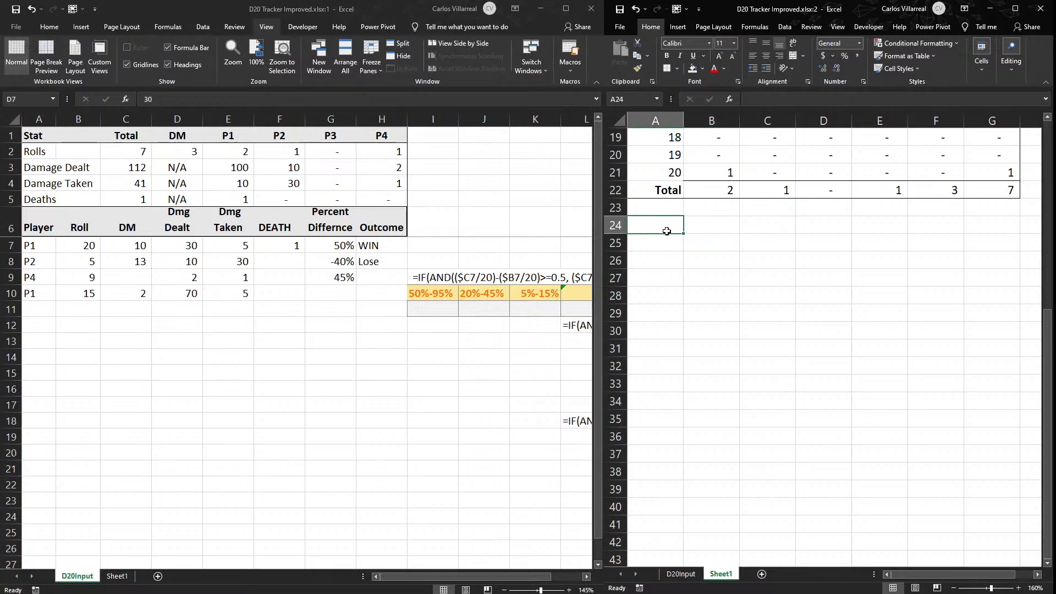
{"action": "left_click", "coordinate": [675, 248]}
{"action": "type", "text": "W"}
{"action": "key", "text": "BackSpace"}
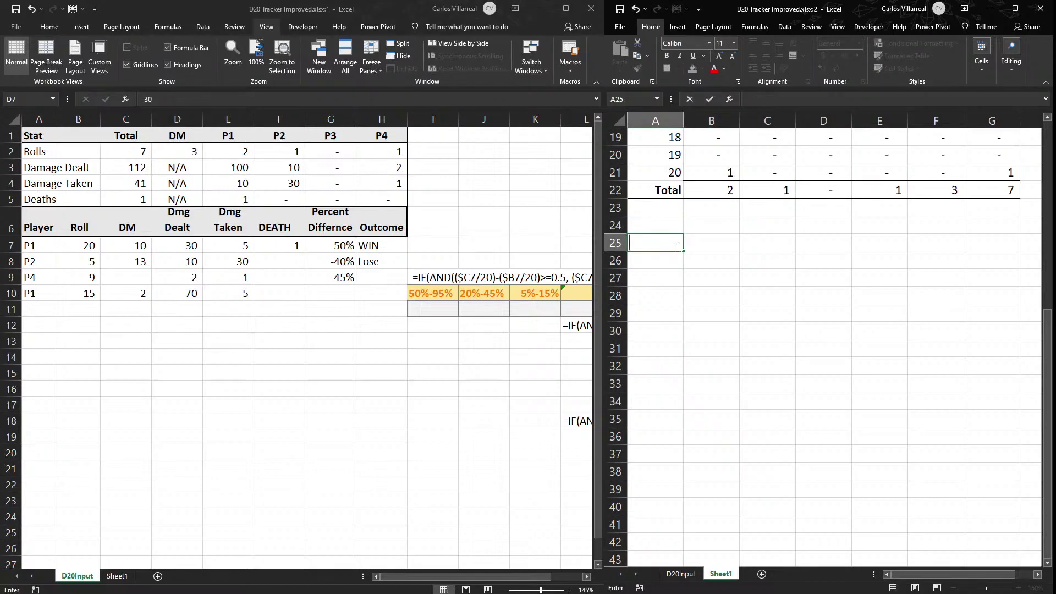
{"action": "type", "text": "Outcome"}
{"action": "key", "text": "Return"}
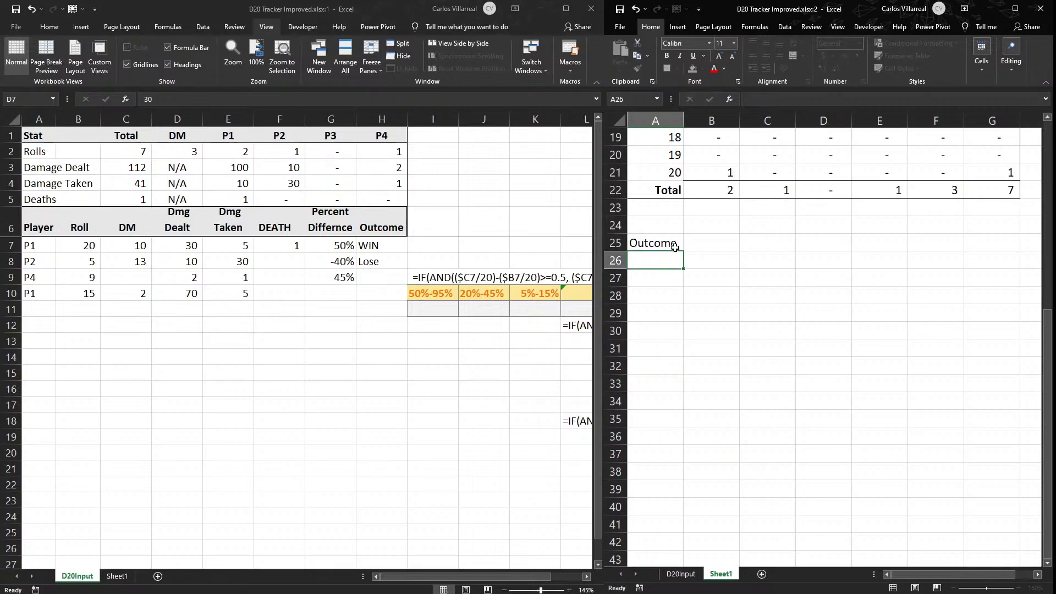
{"action": "type", "text": "Win"}
{"action": "key", "text": "Return"}
{"action": "type", "text": "L"}
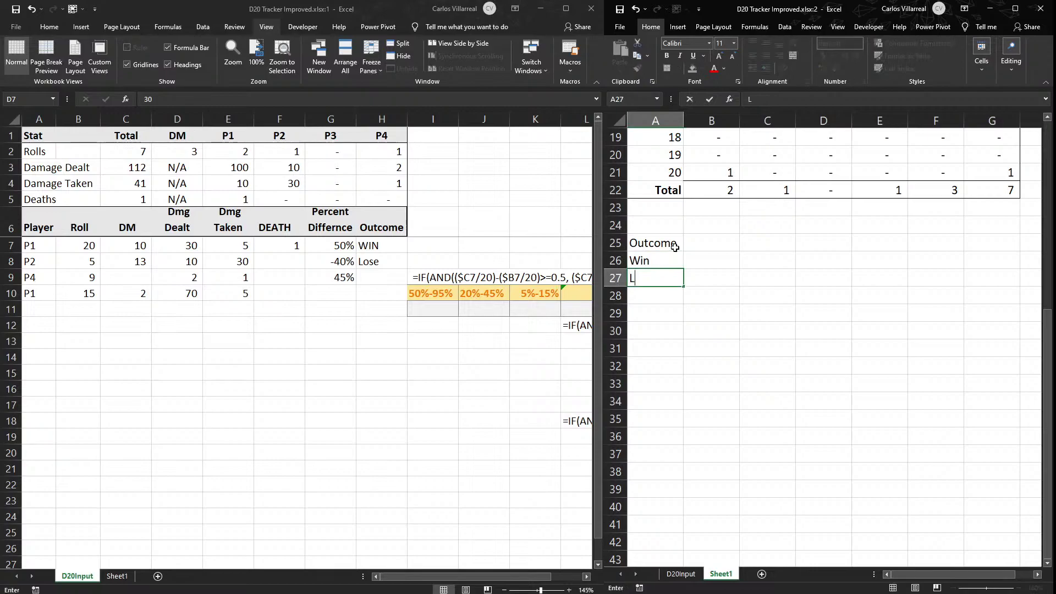
{"action": "type", "text": "ose"}
{"action": "key", "text": "Return"}
{"action": "type", "text": "Tie"}
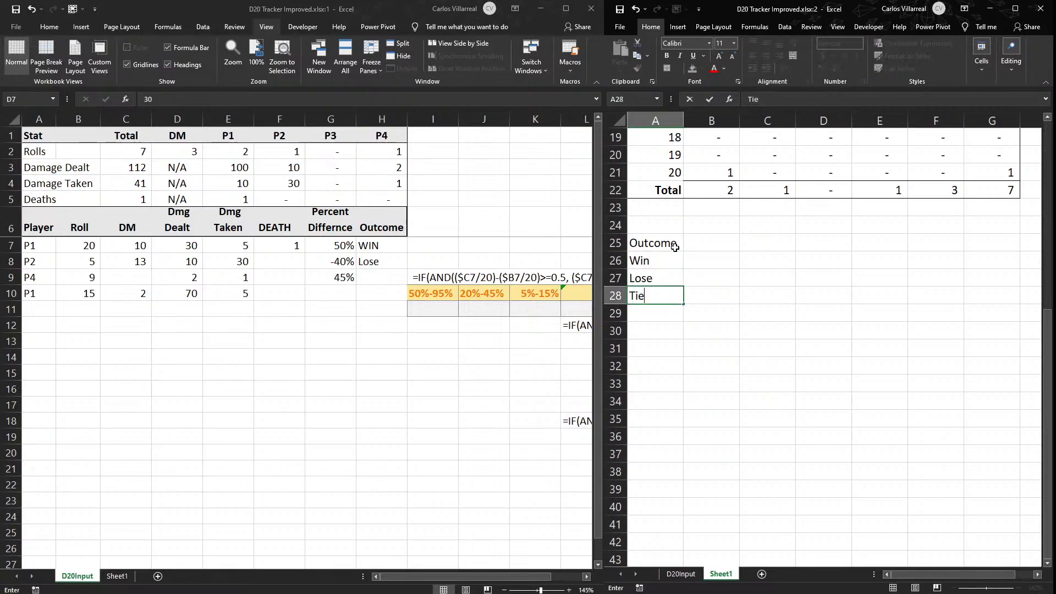
{"action": "key", "text": "Tab"}
Try the absolute reference =D20Input!$E$1 in header B1, fill it across to E1, and undo the fill.
{"action": "key", "text": "Up"}
{"action": "key", "text": "Up"}
{"action": "key", "text": "Up"}
{"action": "scroll", "coordinate": [734, 211], "scroll_direction": "up", "scroll_amount": 6}
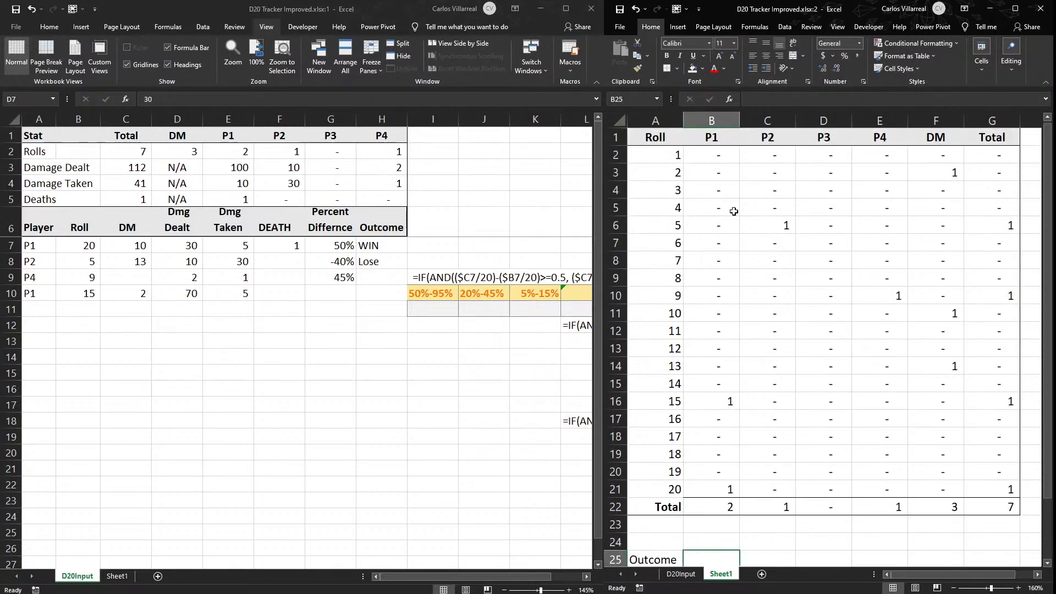
{"action": "left_click_drag", "start_coordinate": [715, 138], "coordinate": [992, 138]}
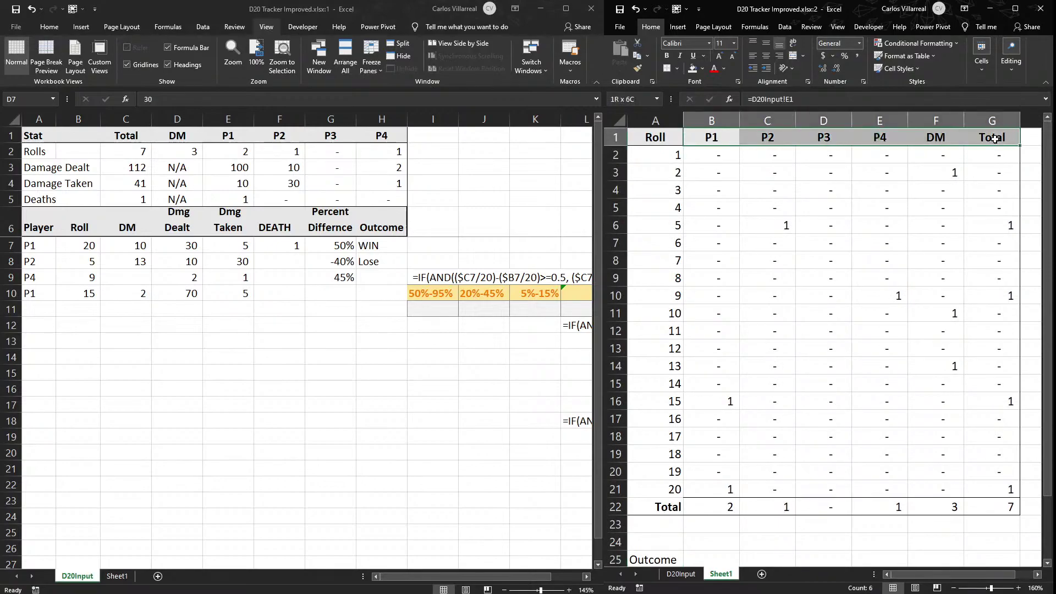
{"action": "left_click", "coordinate": [786, 98]}
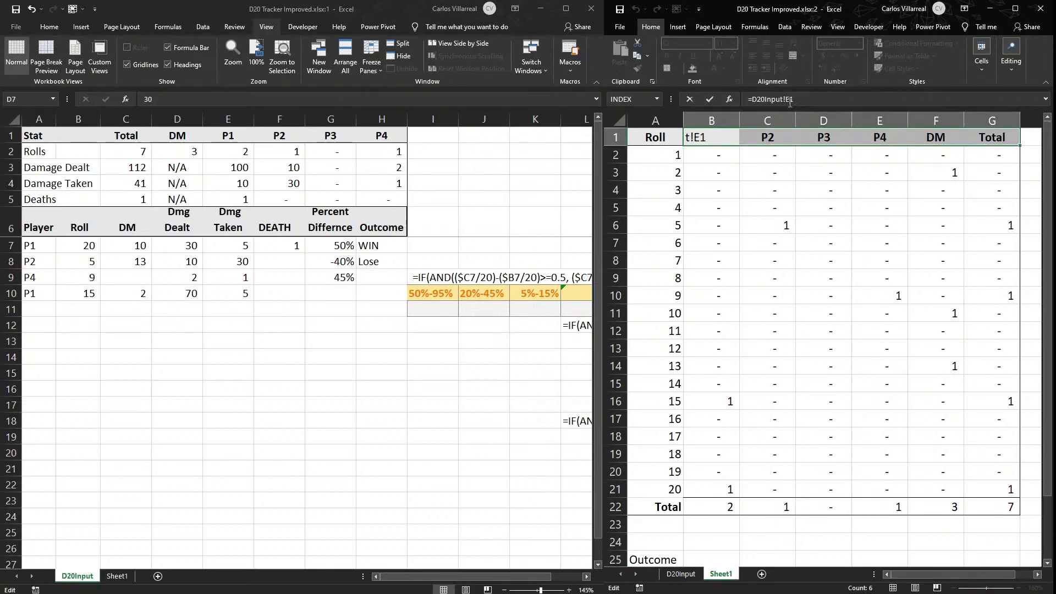
{"action": "key", "text": "F4"}
{"action": "key", "text": "Return"}
{"action": "left_click", "coordinate": [735, 143]}
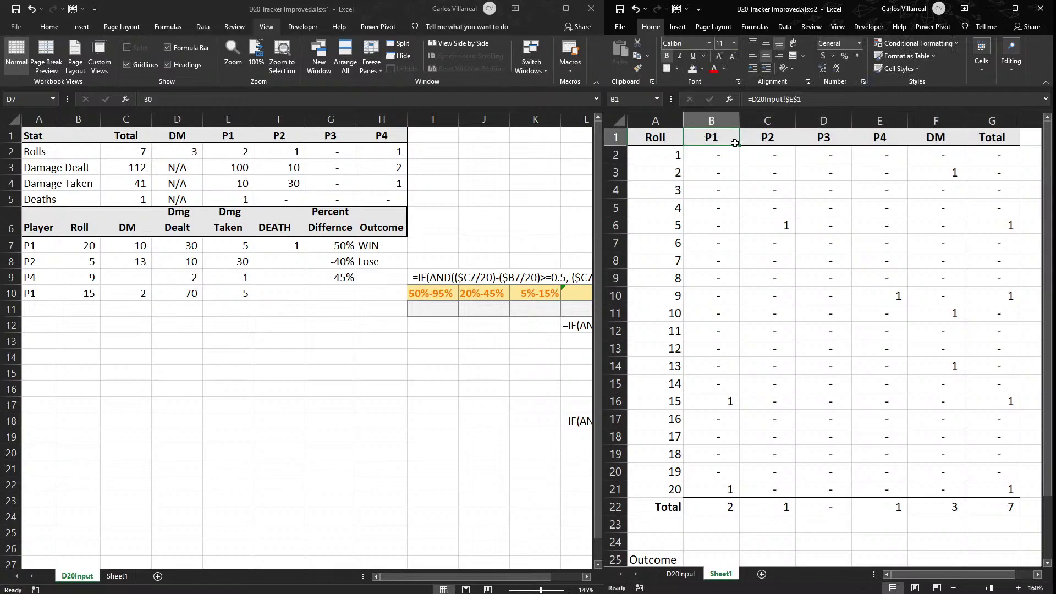
{"action": "left_click_drag", "start_coordinate": [735, 143], "coordinate": [896, 149]}
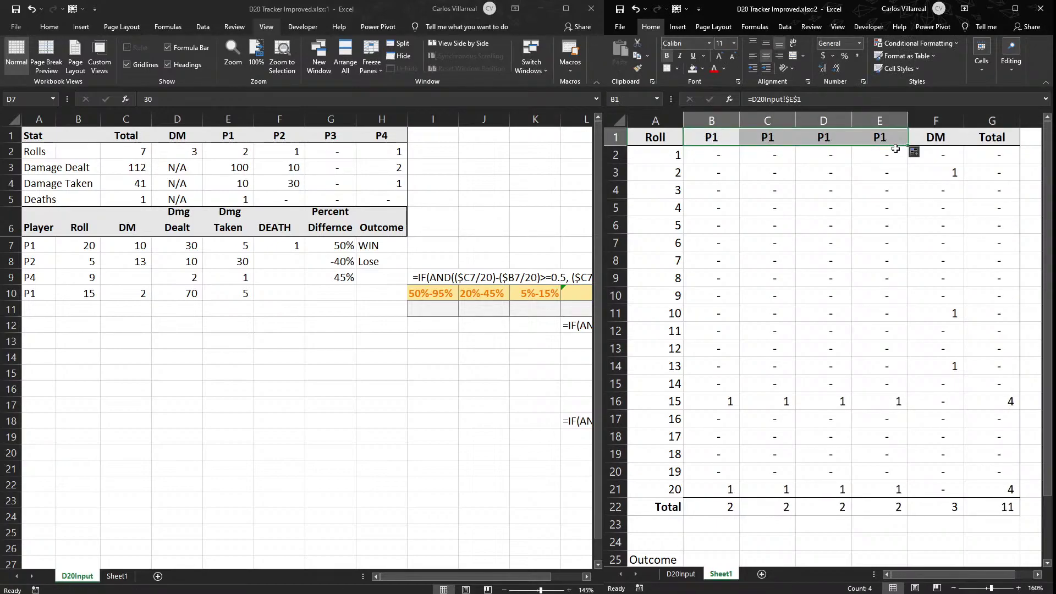
{"action": "key", "text": "ctrl+z"}
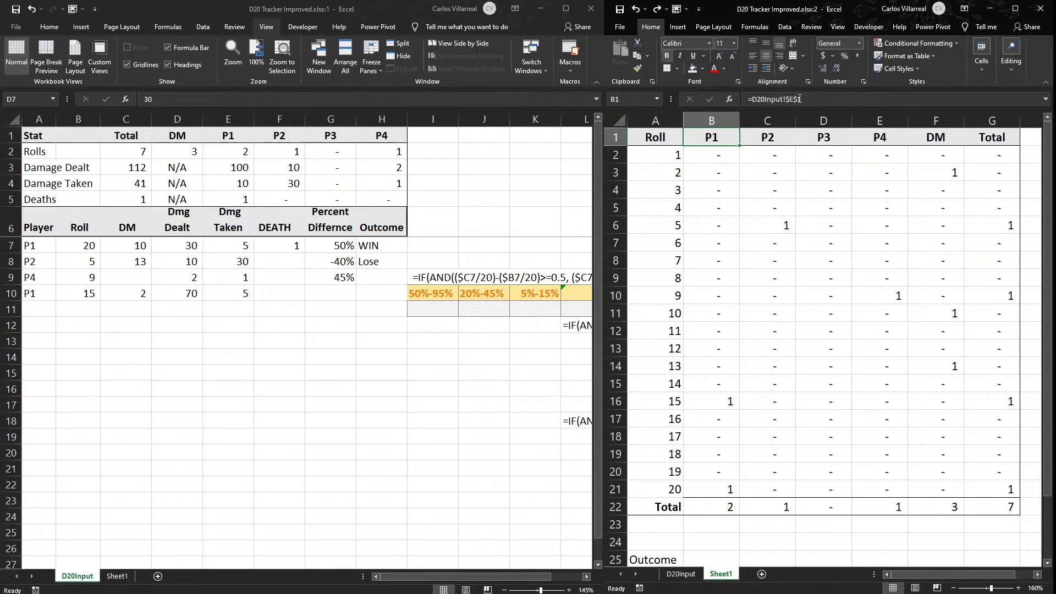
Change the B1 header reference to =D20Input!$E1 so only the column is locked.
{"action": "left_click", "coordinate": [799, 99]}
{"action": "key", "text": "BackSpace"}
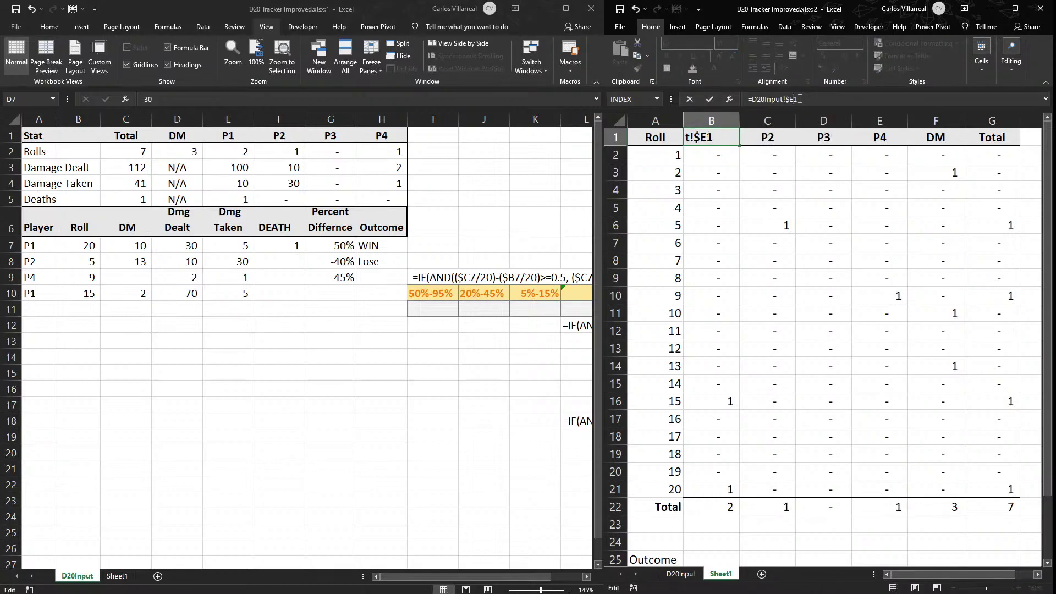
{"action": "key", "text": "Return"}
Try filling the column-locked header reference from B1 across to E1, and undo the fill.
{"action": "left_click", "coordinate": [712, 137]}
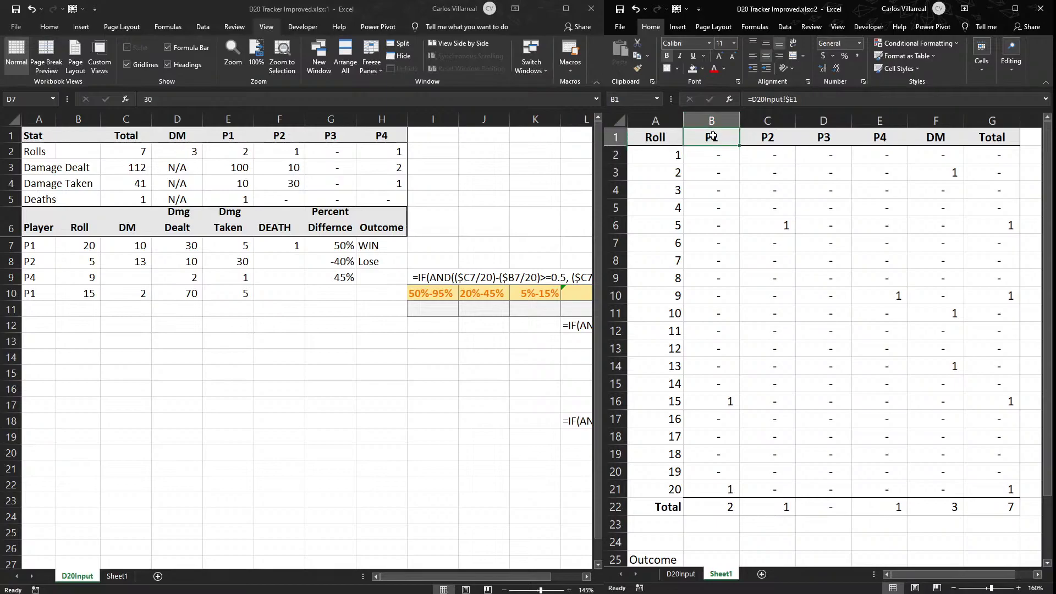
{"action": "left_click_drag", "start_coordinate": [739, 145], "coordinate": [885, 150]}
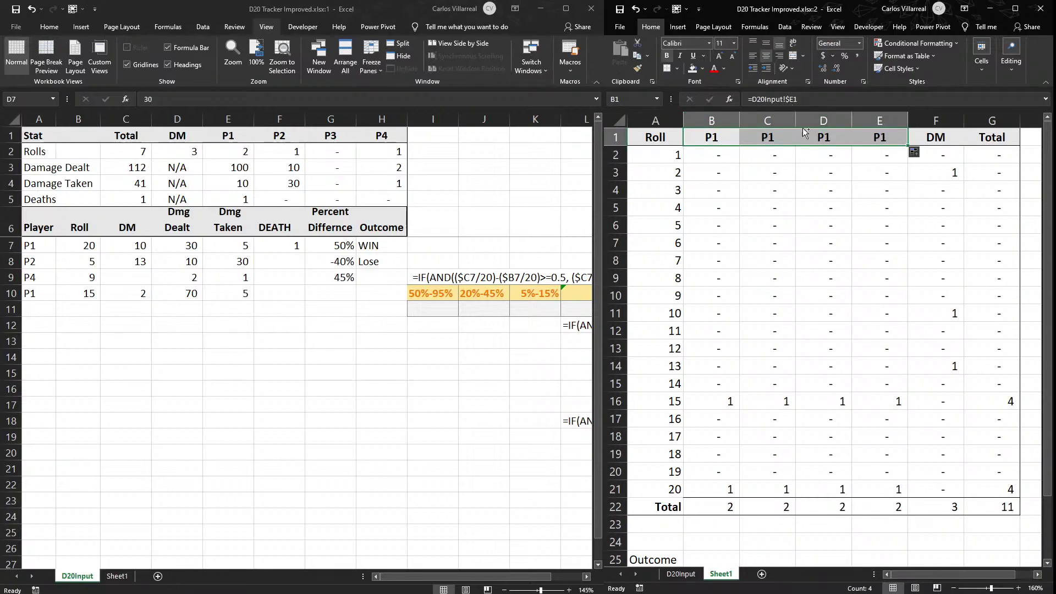
{"action": "key", "text": "ctrl+z"}
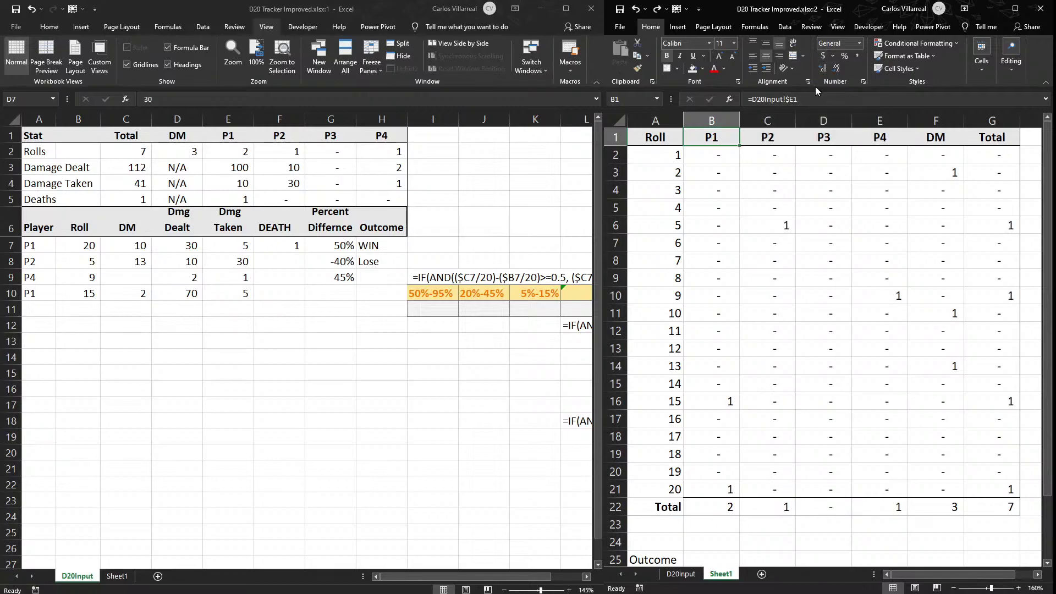
Change the B1 header reference to =D20Input!E$1 so only the row is locked, and fill it across to E1.
{"action": "left_click", "coordinate": [796, 99]}
{"action": "key", "text": "BackSpace"}
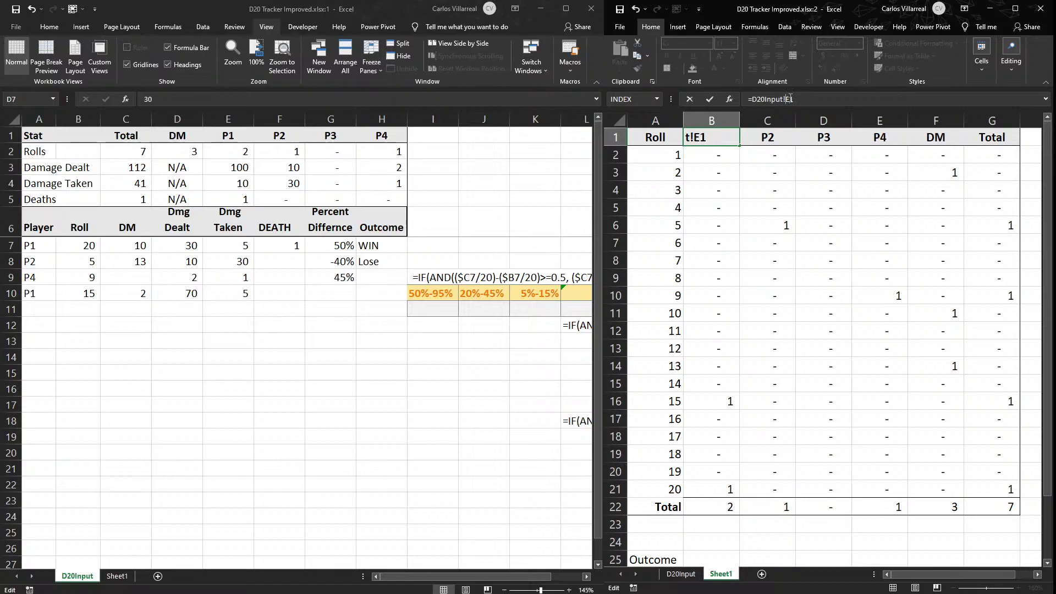
{"action": "type", "text": "4"}
{"action": "key", "text": "BackSpace"}
{"action": "type", "text": "$"}
{"action": "key", "text": "Return"}
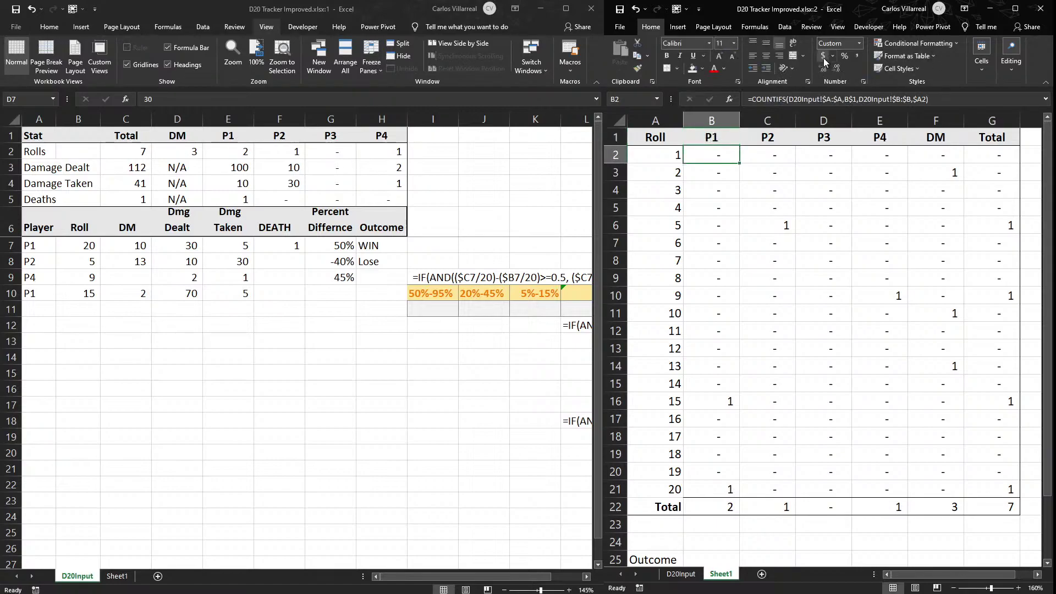
{"action": "left_click", "coordinate": [729, 123]}
{"action": "left_click", "coordinate": [734, 135]}
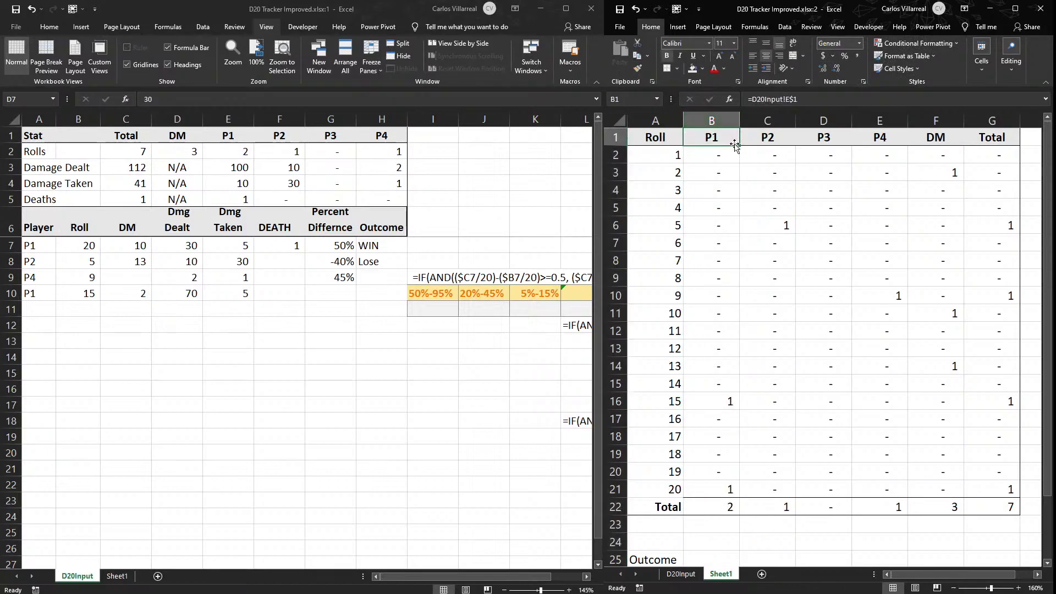
{"action": "left_click_drag", "start_coordinate": [739, 147], "coordinate": [902, 137]}
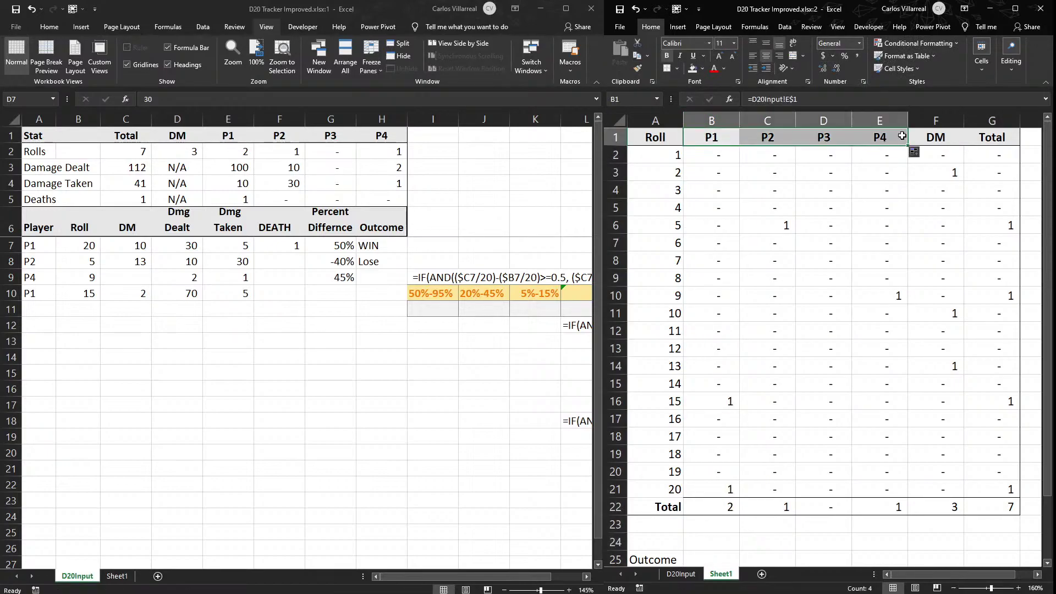
Copy the player headers from B1:E1 to B24:E24 above the outcome area on Sheet1.
{"action": "key", "text": "ctrl+c"}
{"action": "scroll", "coordinate": [756, 383], "scroll_direction": "down", "scroll_amount": 4}
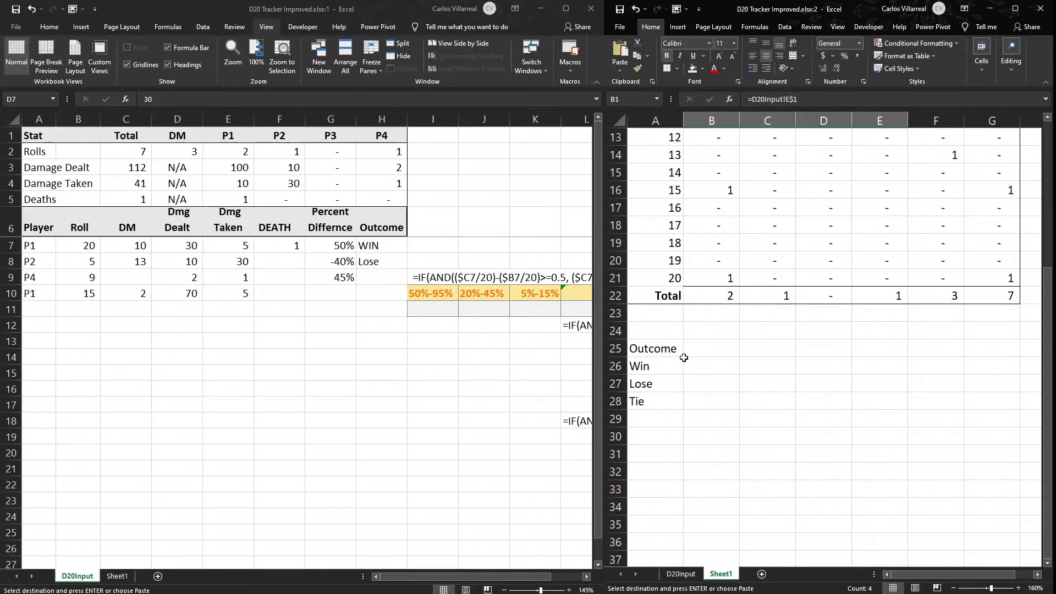
{"action": "left_click", "coordinate": [706, 332]}
{"action": "key", "text": "ctrl+v"}
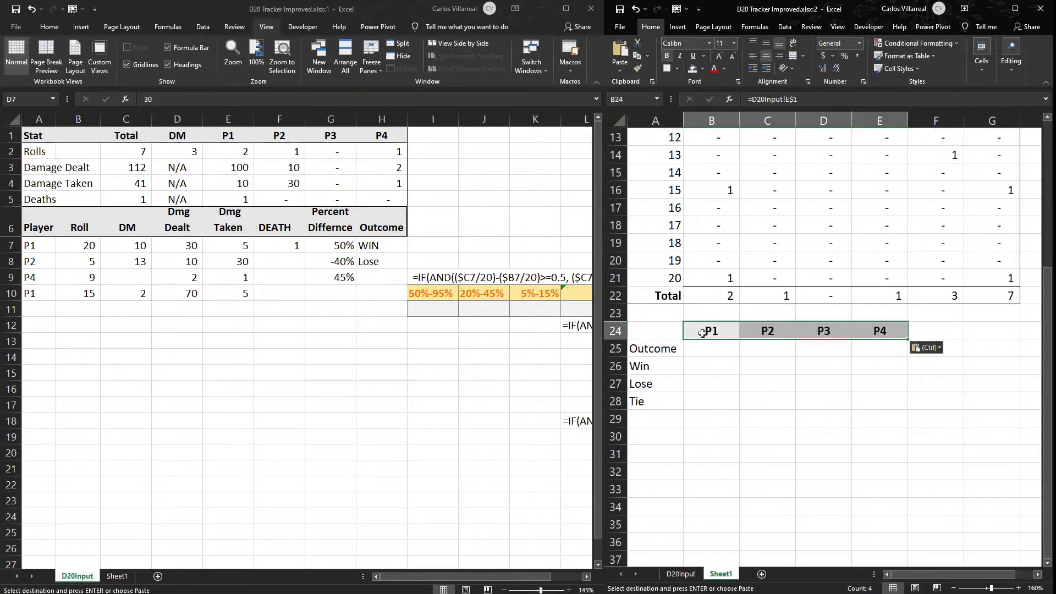
{"action": "double_click", "coordinate": [707, 332]}
{"action": "key", "text": "Return"}
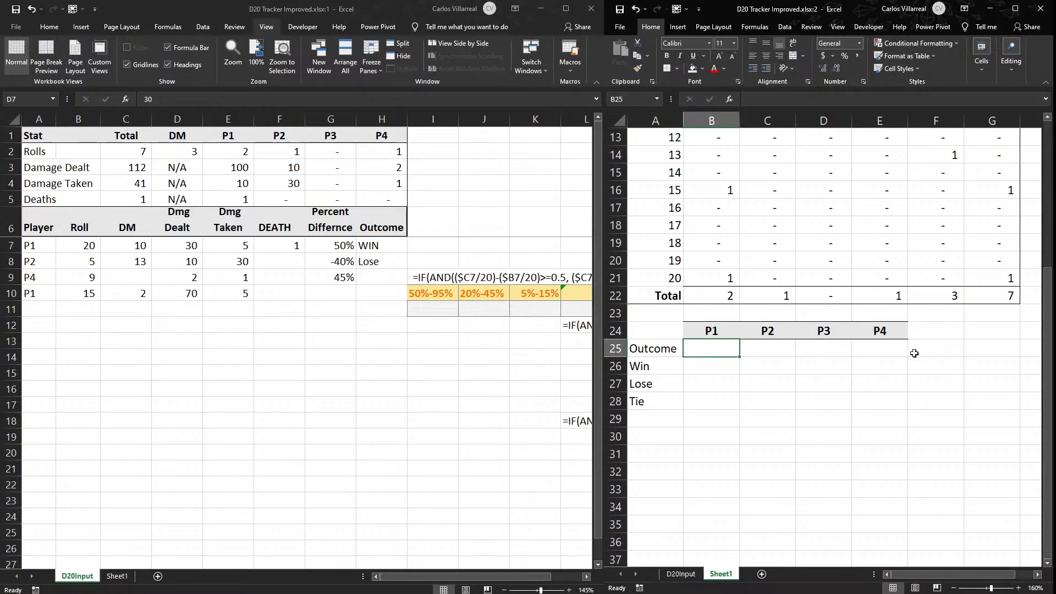
{"action": "left_click", "coordinate": [935, 330]}
{"action": "scroll", "coordinate": [930, 325], "scroll_direction": "up", "scroll_amount": 3}
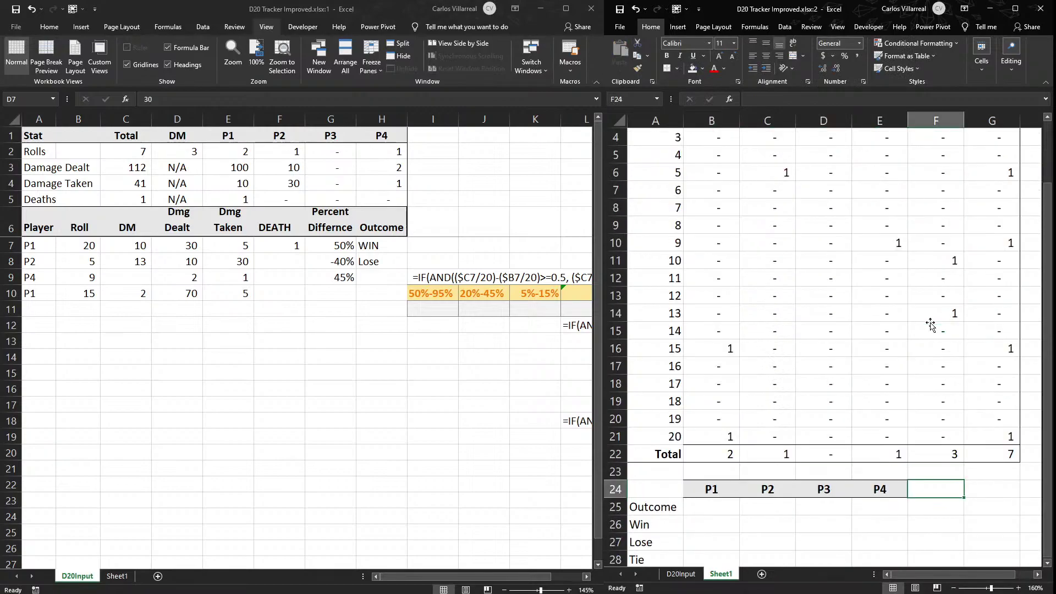
{"action": "scroll", "coordinate": [929, 325], "scroll_direction": "up", "scroll_amount": 1}
{"action": "scroll", "coordinate": [930, 322], "scroll_direction": "down", "scroll_amount": 3}
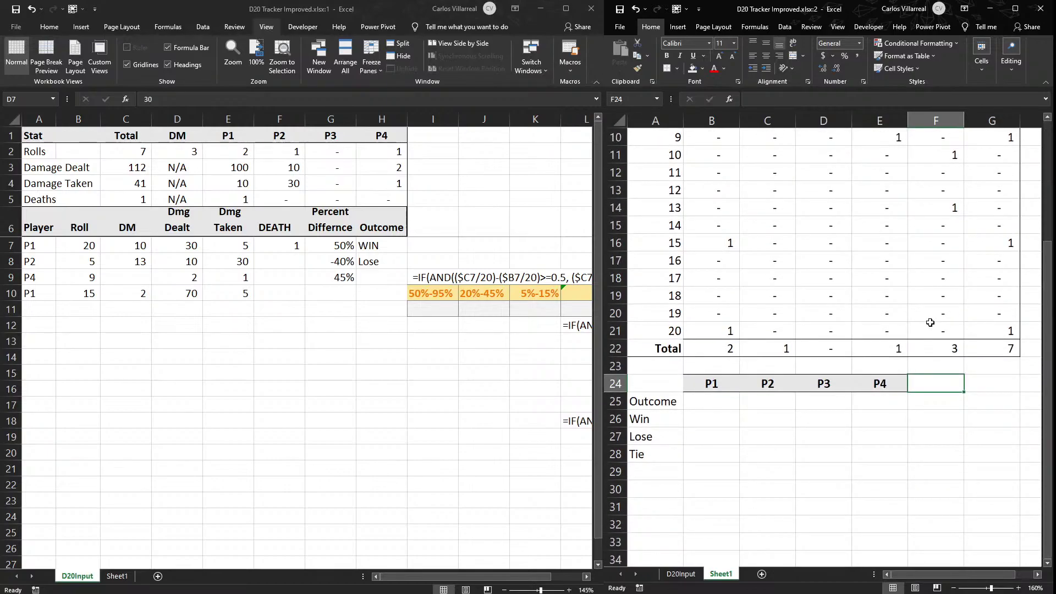
Enter =COUNTIF(D20Input!$H:$H,$A25) in B25 to count matches in the tracker's Outcome column.
{"action": "left_click", "coordinate": [698, 404]}
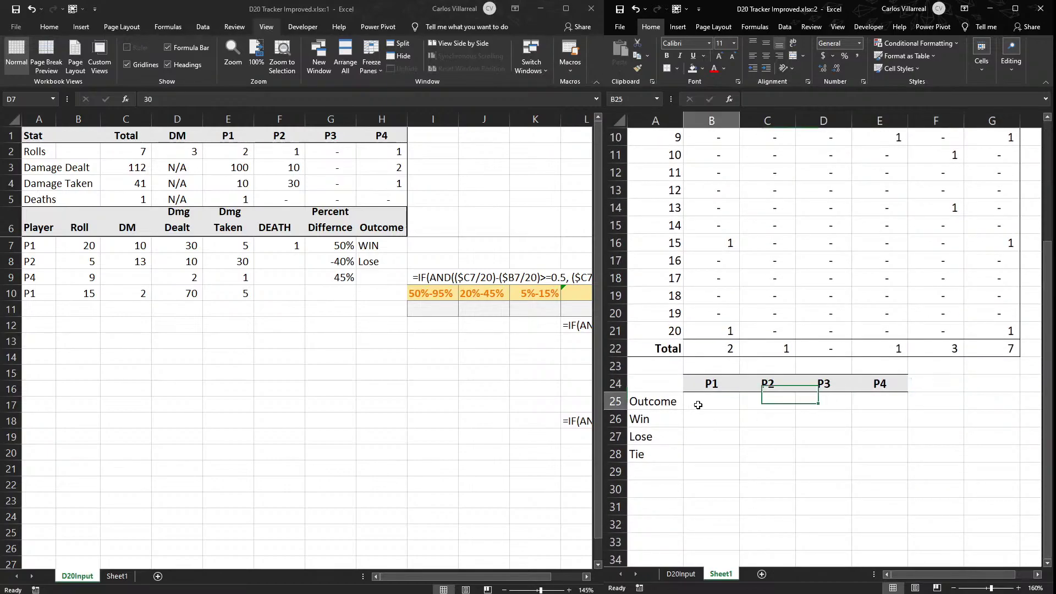
{"action": "type", "text": "="}
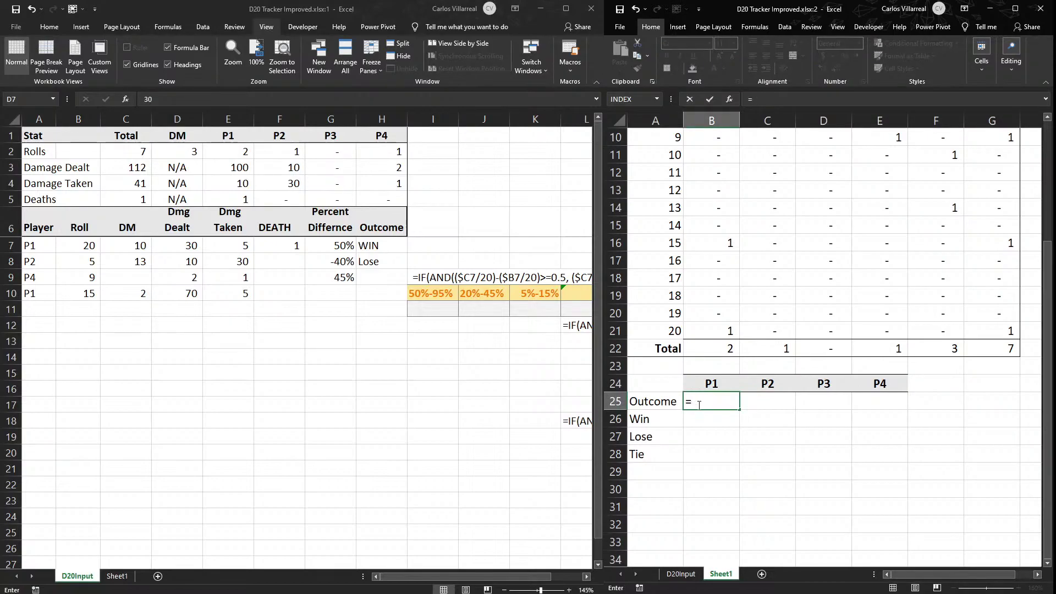
{"action": "type", "text": "coun"}
{"action": "key", "text": "Tab"}
{"action": "type", "text": "f"}
{"action": "key", "text": "Tab"}
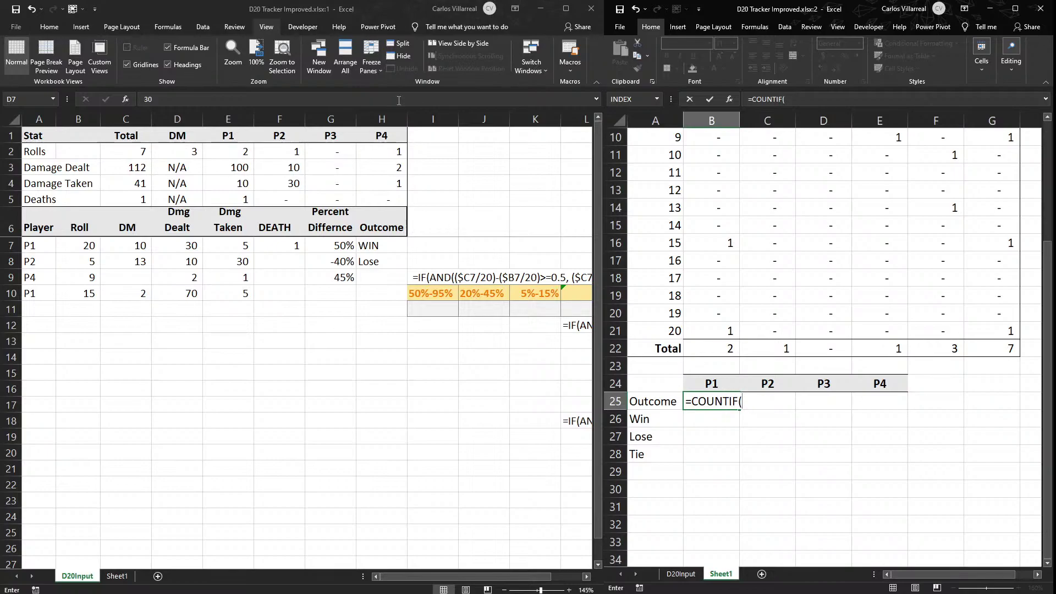
{"action": "left_click", "coordinate": [386, 119]}
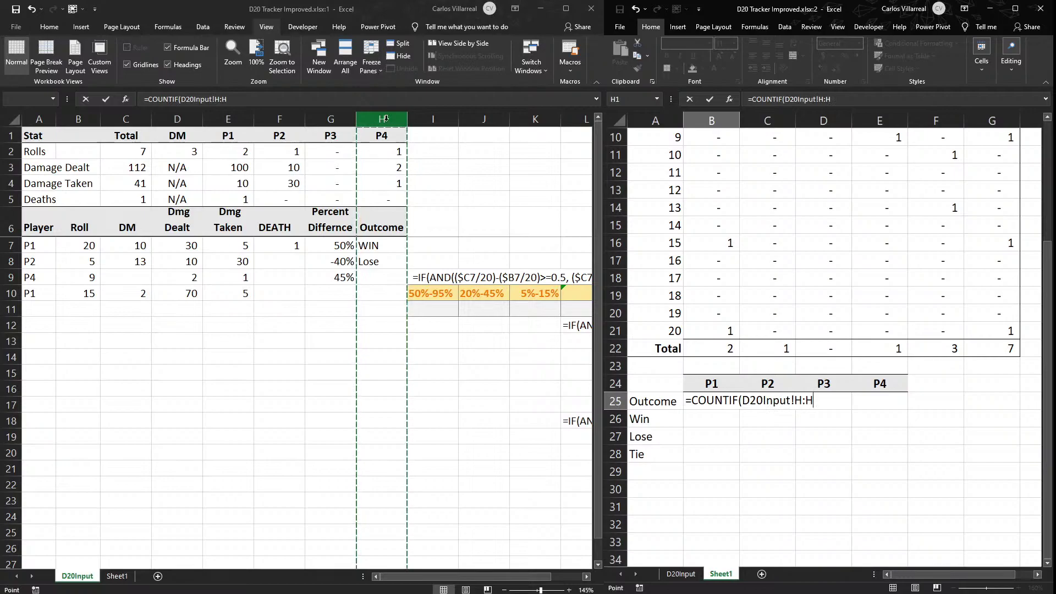
{"action": "key", "text": "F4"}
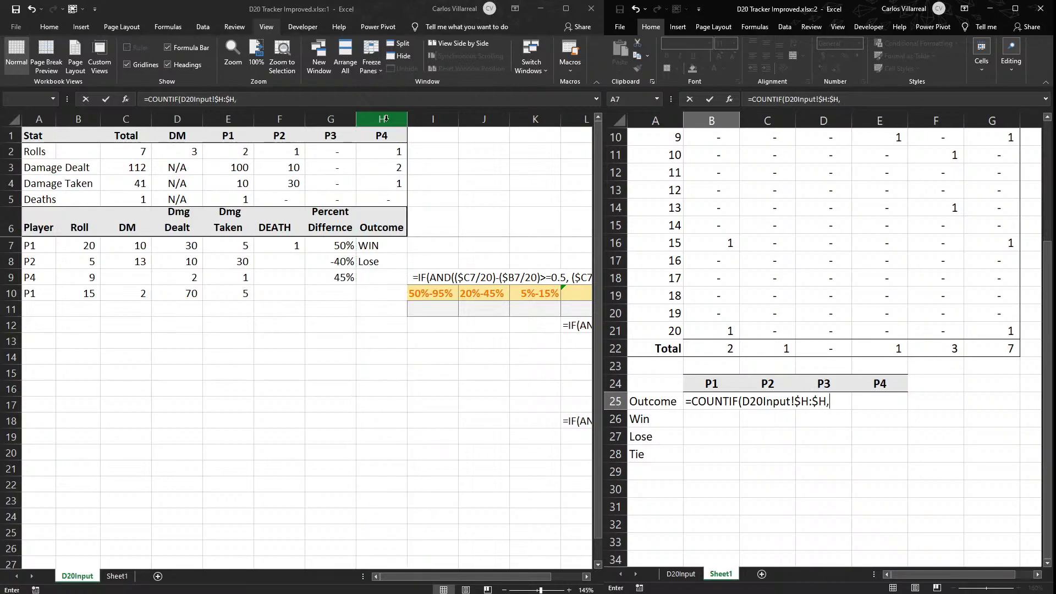
{"action": "type", "text": ","}
{"action": "left_click", "coordinate": [638, 402]}
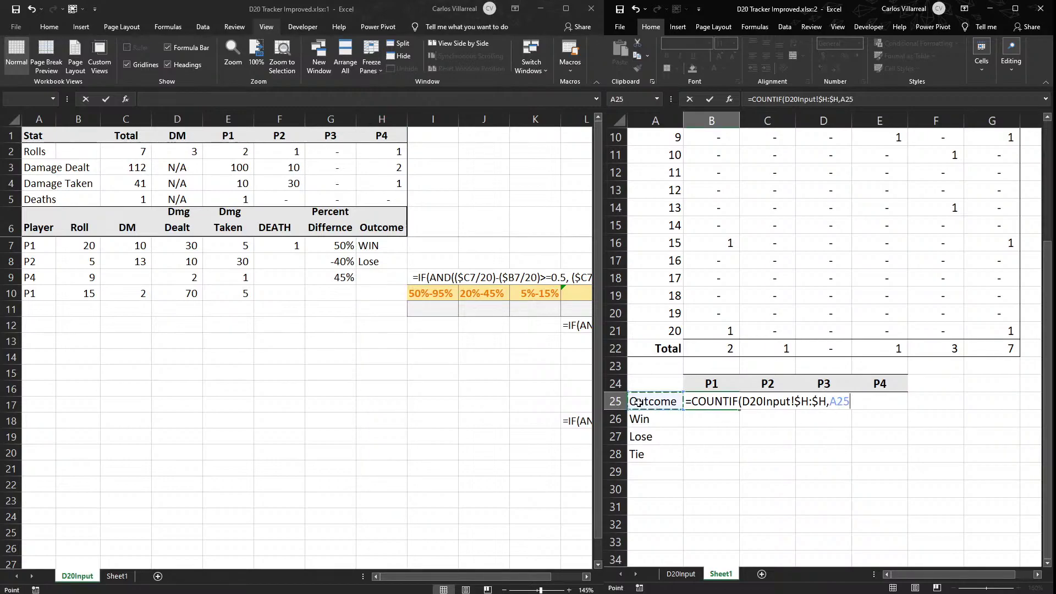
{"action": "left_click", "coordinate": [831, 403]}
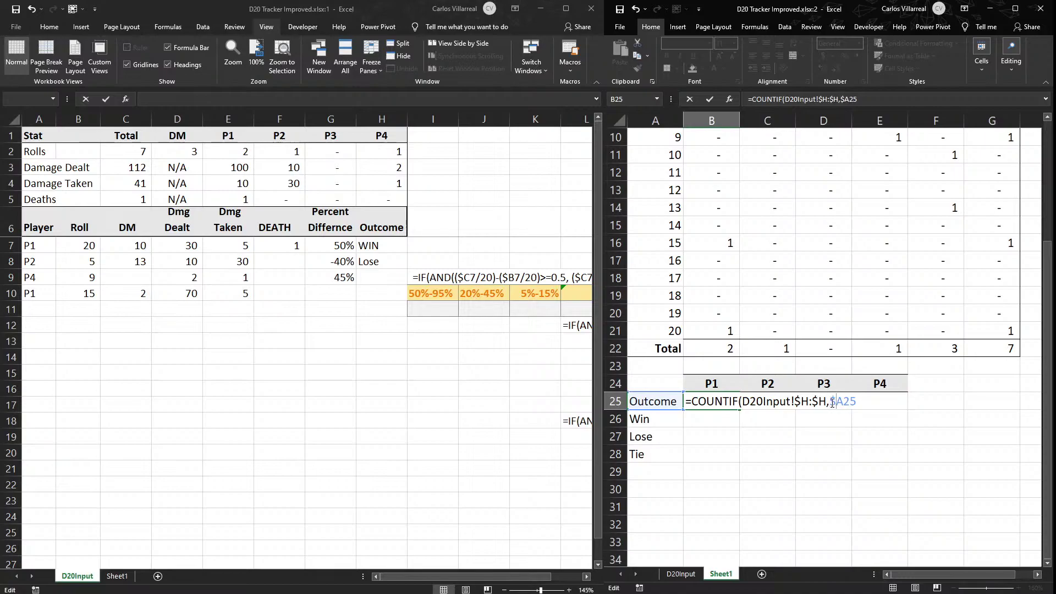
{"action": "key", "text": "Return"}
Fill the B25 count formula across to E25 and check the copied formula in C25.
{"action": "left_click", "coordinate": [729, 400]}
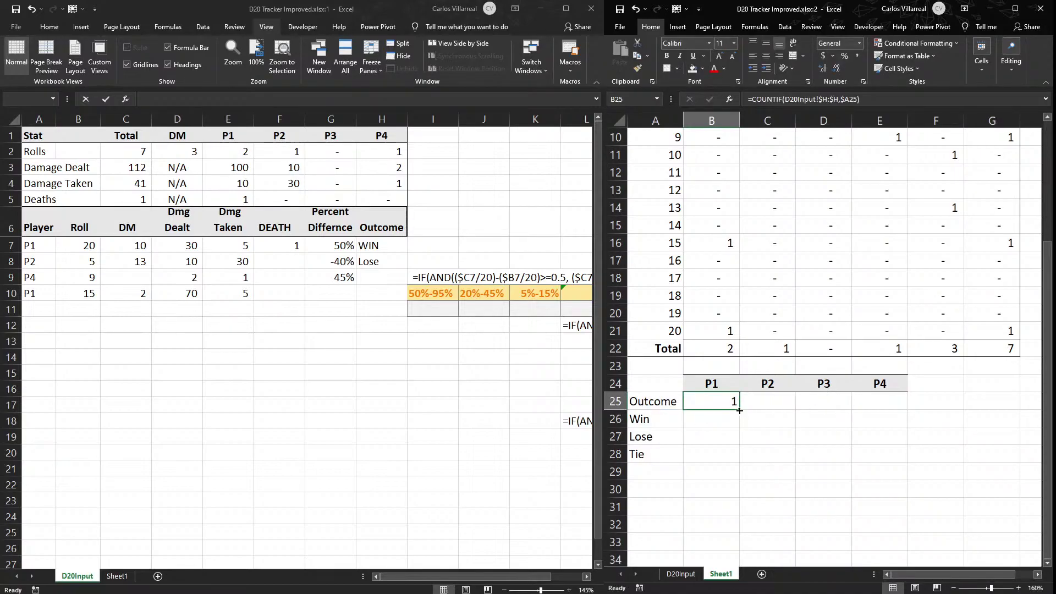
{"action": "left_click_drag", "start_coordinate": [739, 410], "coordinate": [930, 412]}
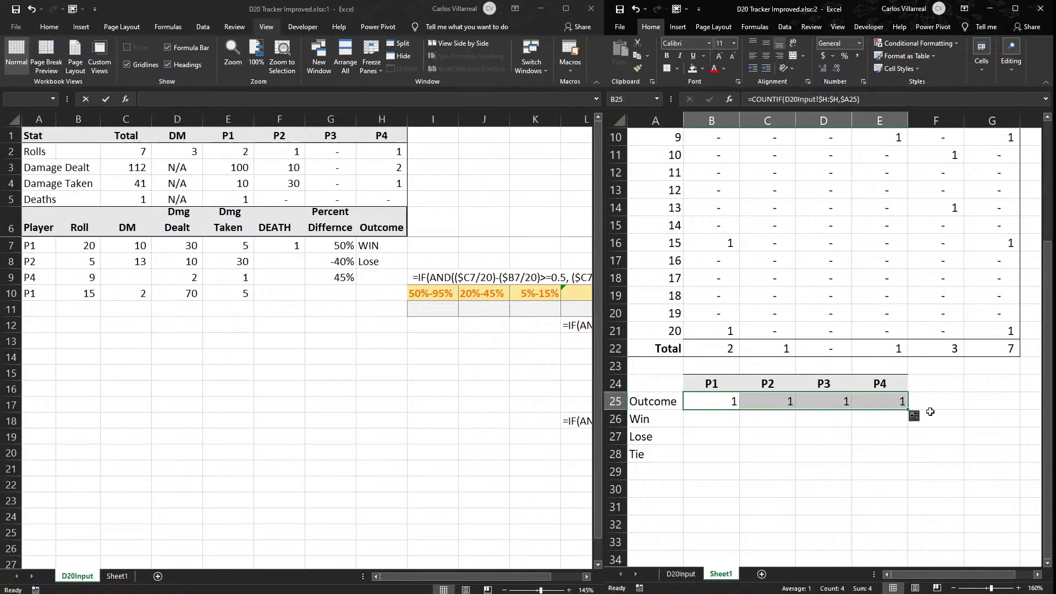
{"action": "left_click", "coordinate": [764, 399]}
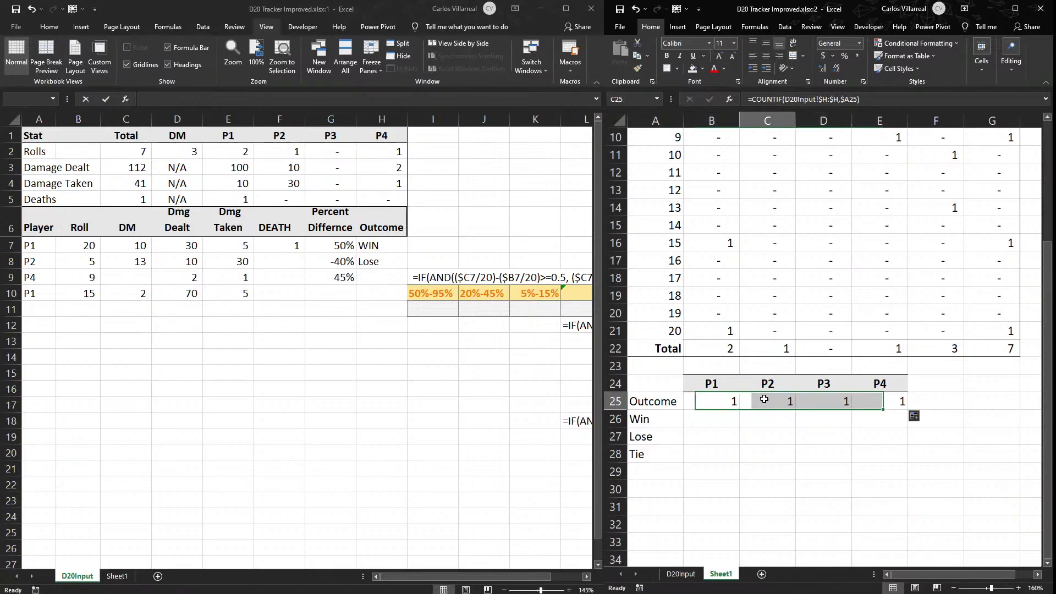
{"action": "double_click", "coordinate": [764, 399]}
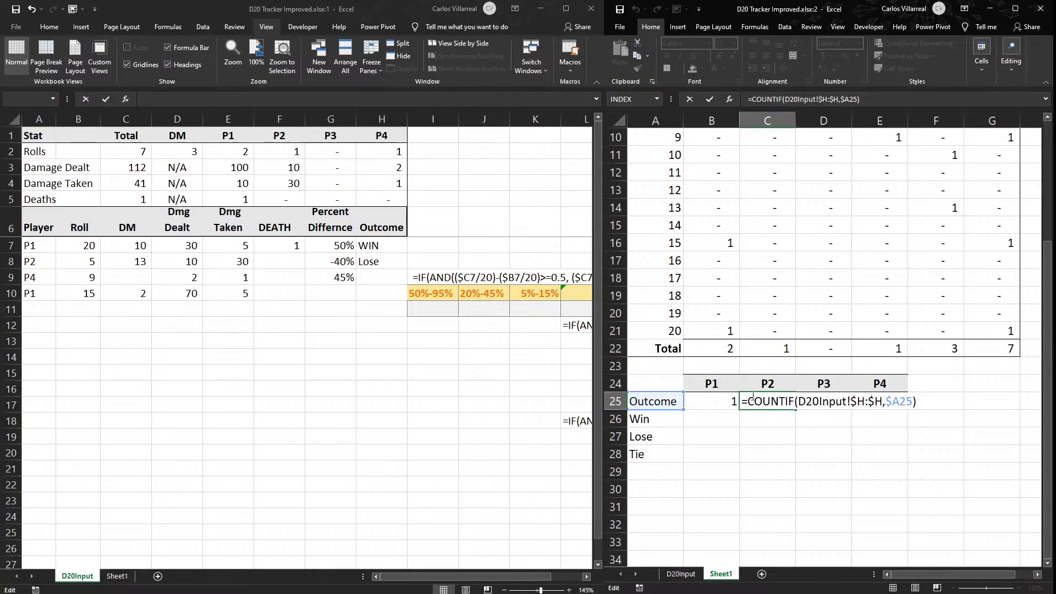
{"action": "key", "text": "Escape"}
Change the B25 function from COUNTIF to COUNTIFS and fill the formula down to B28.
{"action": "double_click", "coordinate": [716, 402]}
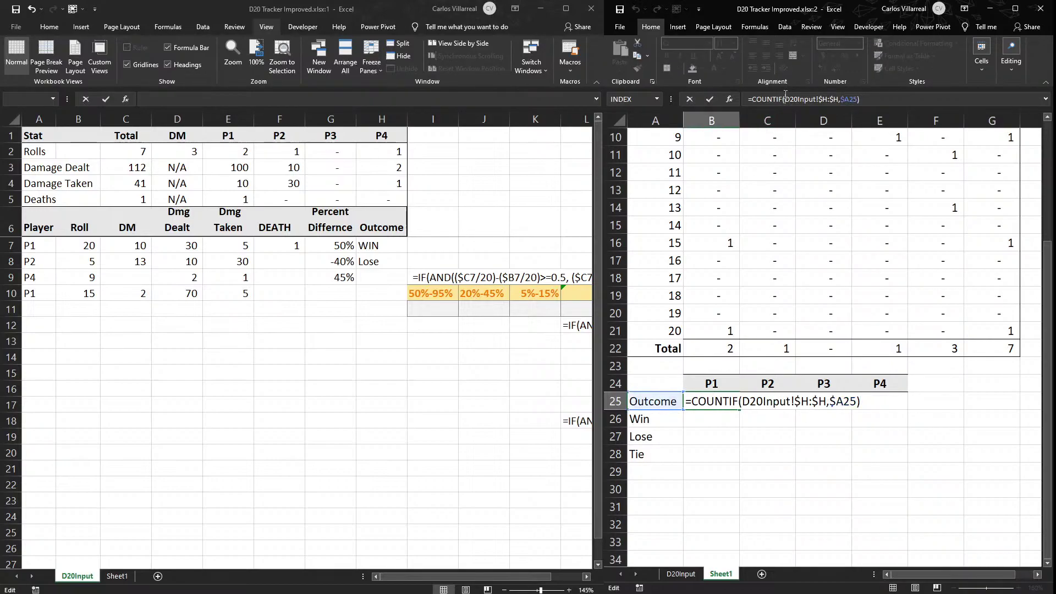
{"action": "key", "text": "Return"}
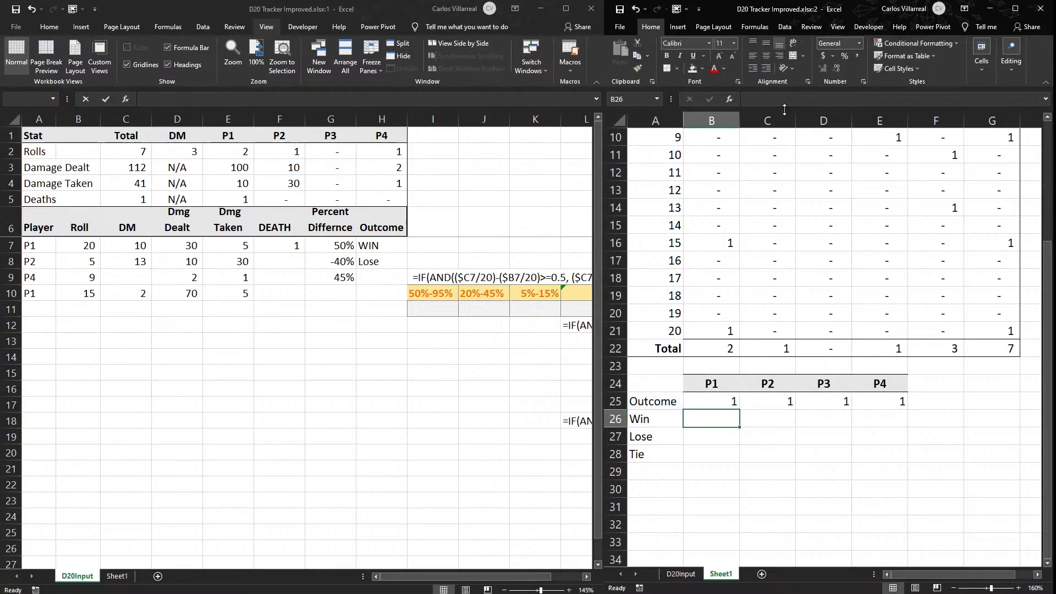
{"action": "left_click", "coordinate": [735, 403]}
{"action": "left_click_drag", "start_coordinate": [739, 410], "coordinate": [731, 462]}
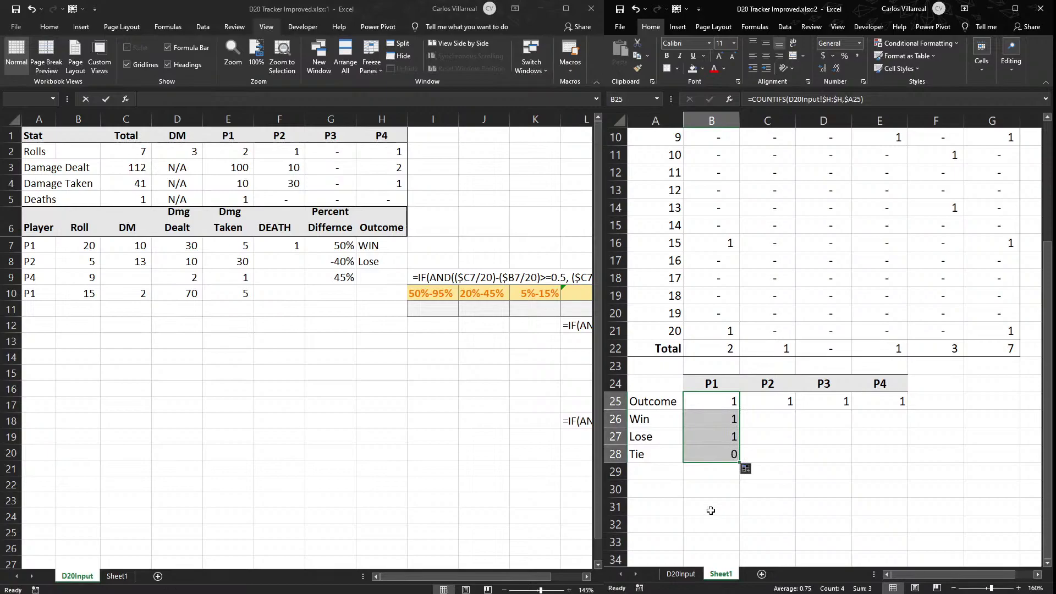
Move the Outcome, Win, Lose and Tie labels up one row to A24:A27.
{"action": "left_click", "coordinate": [663, 398]}
{"action": "double_click", "coordinate": [719, 406]}
{"action": "key", "text": "Escape"}
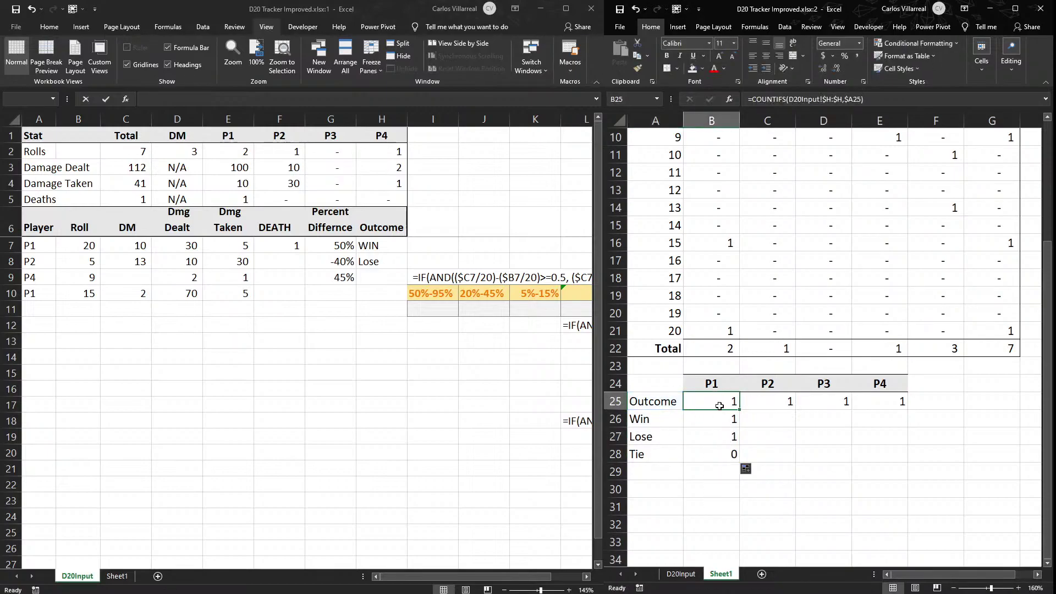
{"action": "left_click", "coordinate": [654, 401]}
{"action": "mouse_move", "coordinate": [663, 410]}
{"action": "left_mouse_down"}
{"action": "mouse_move", "coordinate": [668, 394]}
{"action": "mouse_move", "coordinate": [648, 408]}
{"action": "mouse_move", "coordinate": [653, 459]}
{"action": "mouse_move", "coordinate": [664, 426]}
{"action": "left_mouse_up"}
Replace the broken #REF! criterion in the B25 COUNTIFS formula with the column-locked reference $A25.
{"action": "left_click", "coordinate": [723, 414]}
{"action": "double_click", "coordinate": [720, 402]}
{"action": "double_click", "coordinate": [723, 401]}
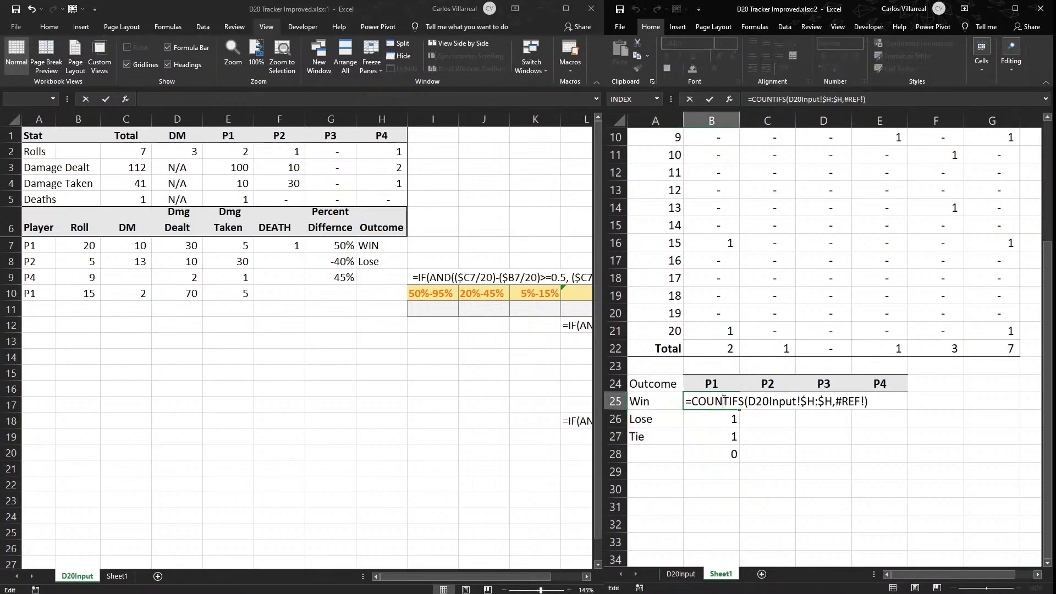
{"action": "left_click_drag", "start_coordinate": [836, 402], "coordinate": [864, 403]}
{"action": "key", "text": "BackSpace"}
{"action": "left_click", "coordinate": [641, 408]}
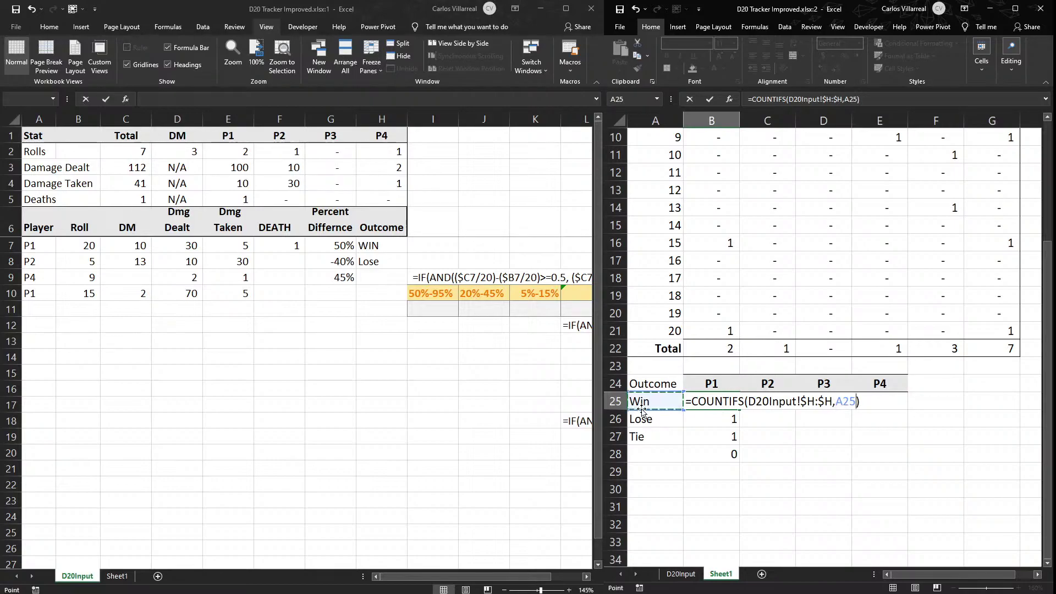
{"action": "left_click", "coordinate": [841, 403]}
{"action": "type", "text": "$."}
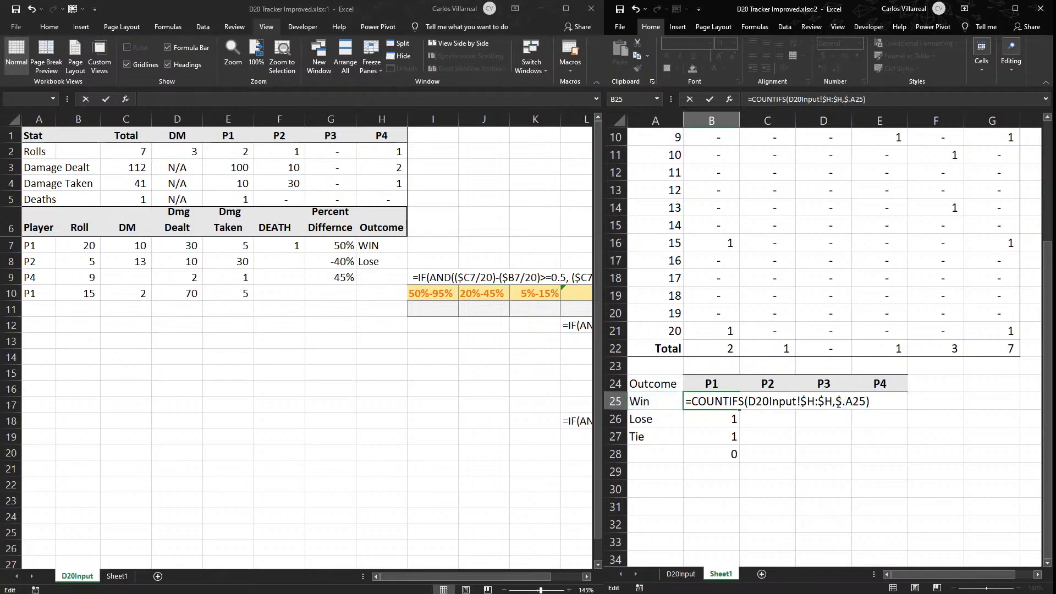
{"action": "key", "text": "BackSpace"}
{"action": "key", "text": "Return"}
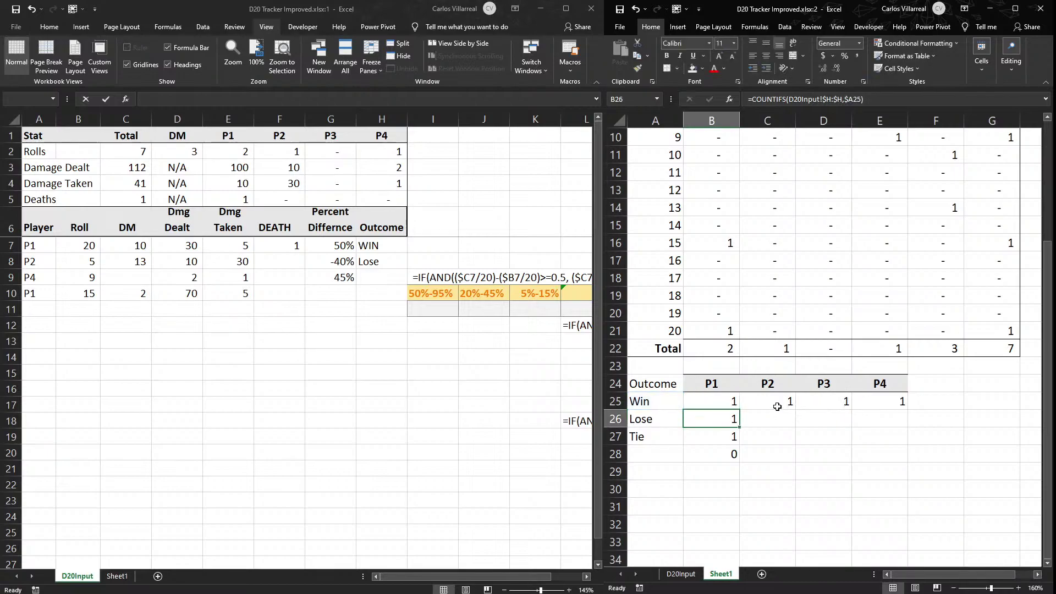
Fill the corrected B25 formula down to B27 and clear the leftover formula in B28.
{"action": "left_click", "coordinate": [716, 391]}
{"action": "left_click", "coordinate": [718, 401]}
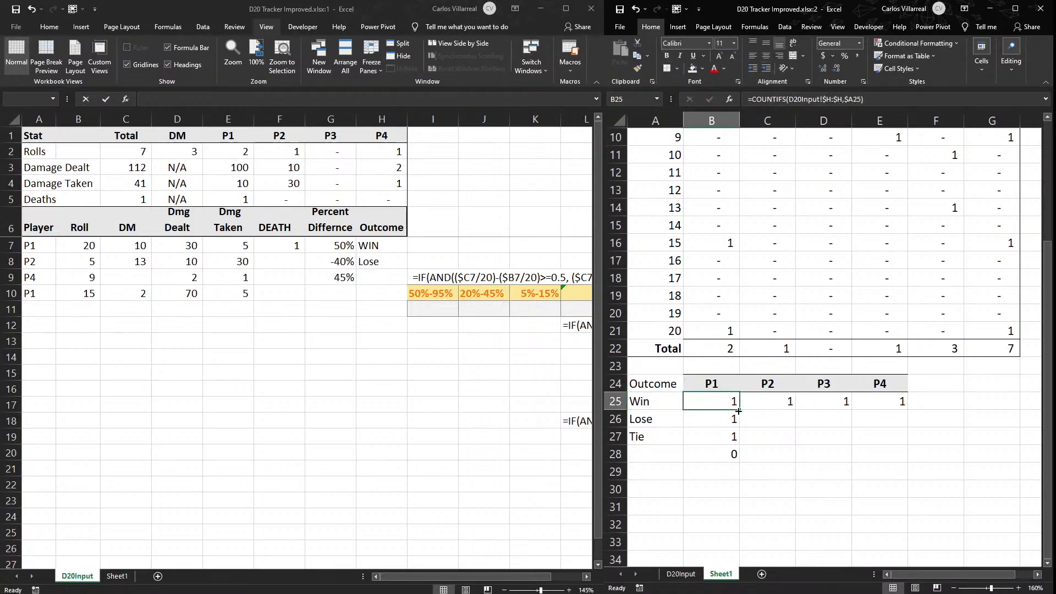
{"action": "left_click_drag", "start_coordinate": [738, 410], "coordinate": [730, 442]}
{"action": "left_click", "coordinate": [721, 457]}
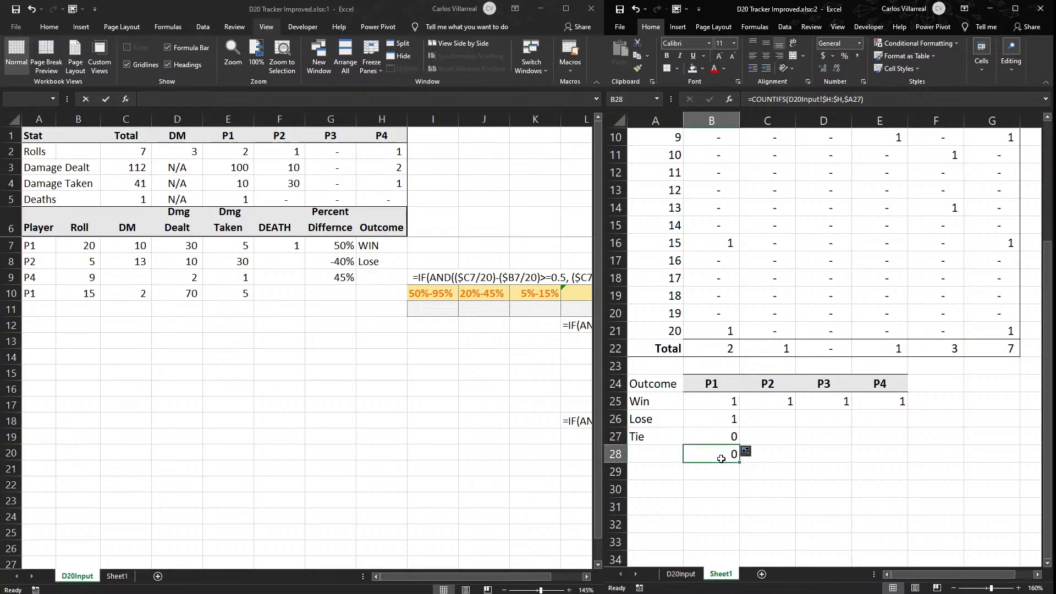
{"action": "key", "text": "Delete"}
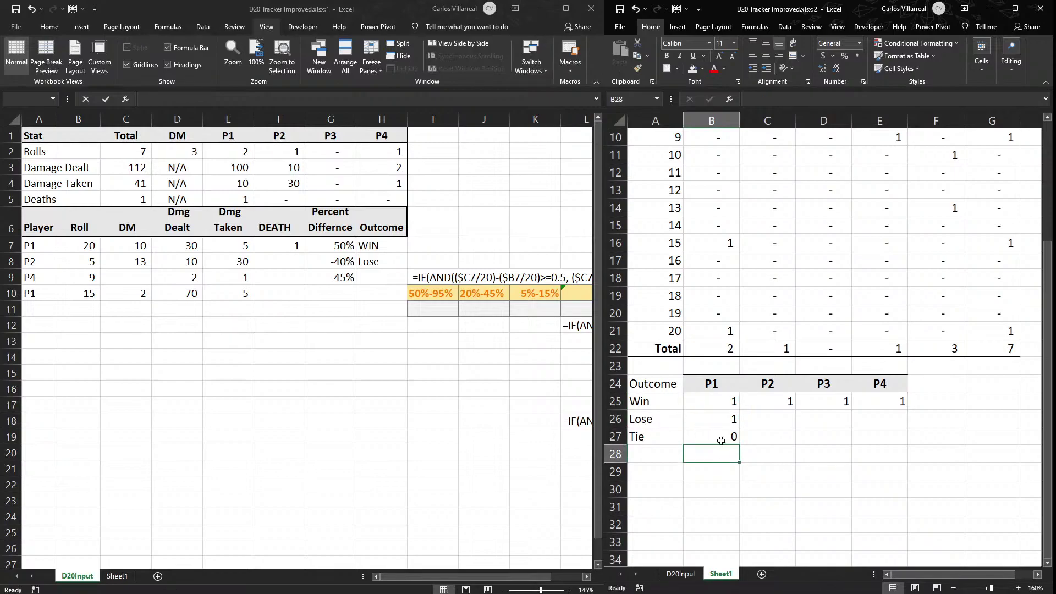
Extend the B25 COUNTIFS formula with a second criteria pair: column A of D20Input matched against the player header B24.
{"action": "left_click", "coordinate": [709, 402]}
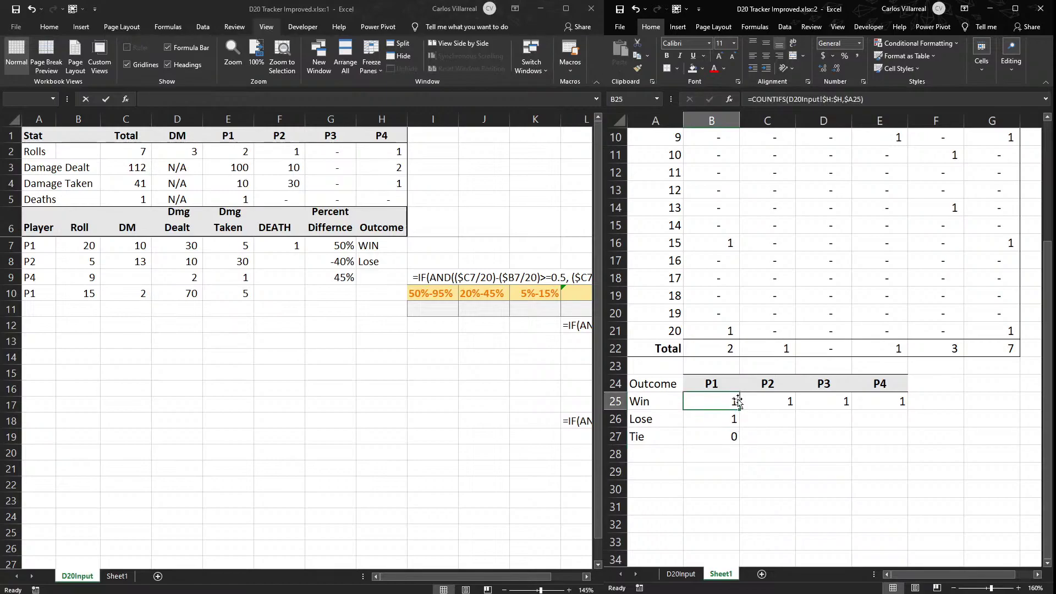
{"action": "double_click", "coordinate": [709, 402]}
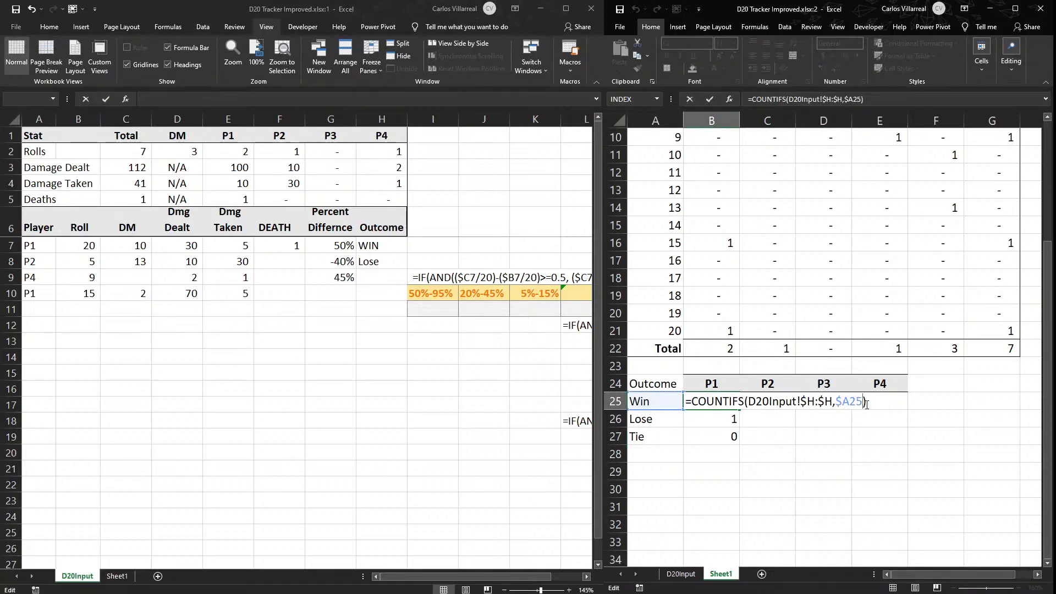
{"action": "type", "text": ",A:A"}
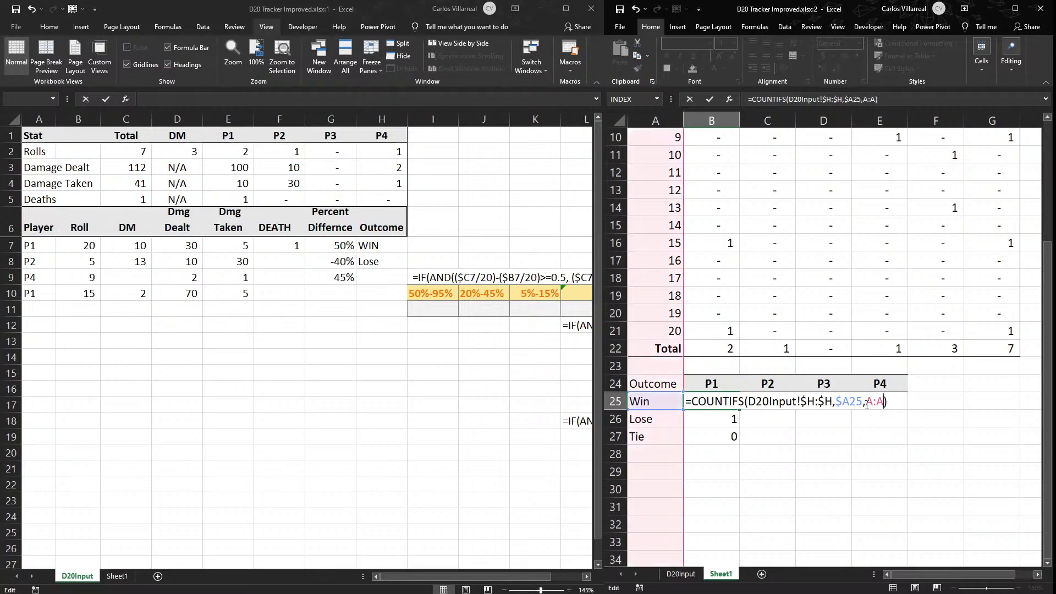
{"action": "key", "text": "BackSpace"}
{"action": "key", "text": "BackSpace"}
{"action": "key", "text": "BackSpace"}
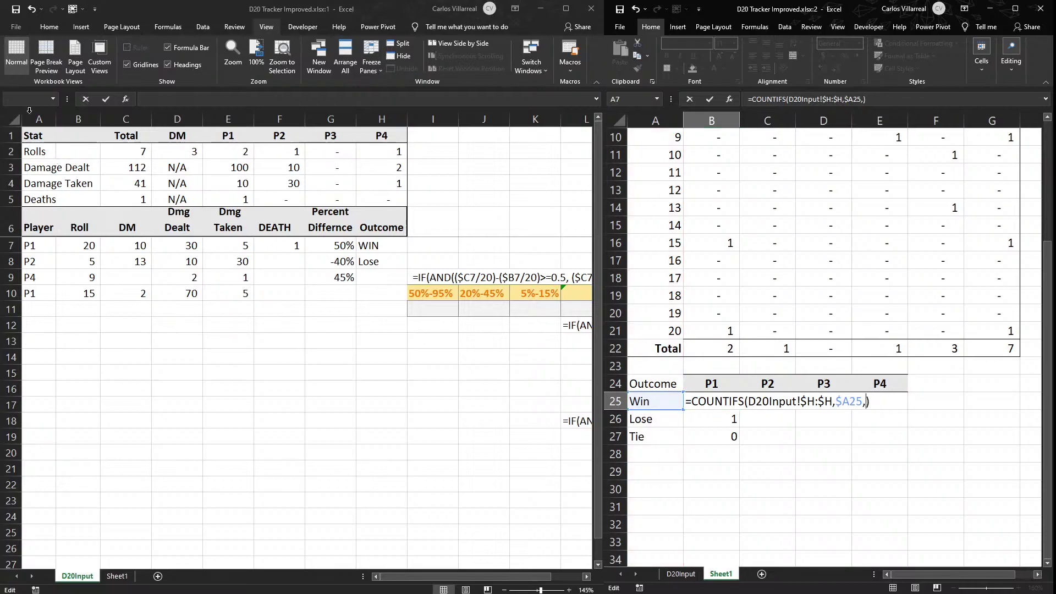
{"action": "left_click", "coordinate": [33, 114]}
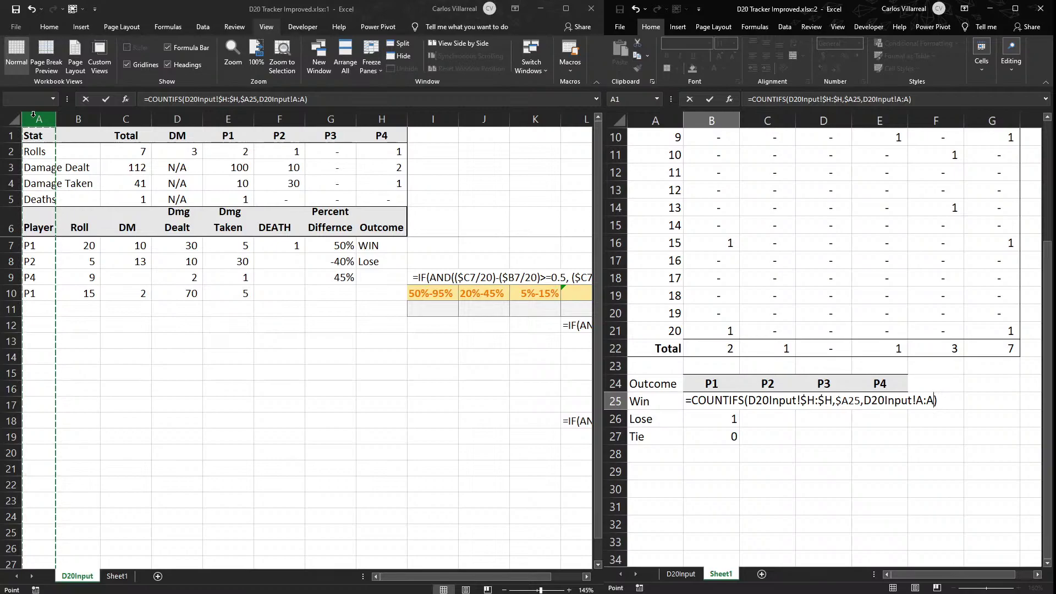
{"action": "type", "text": ","}
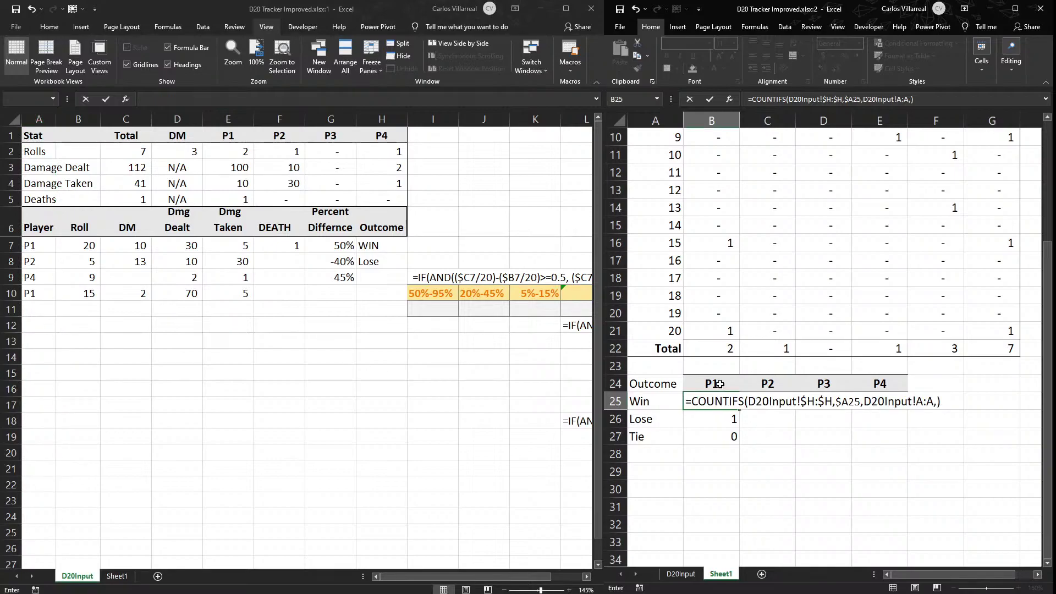
{"action": "left_click", "coordinate": [719, 383]}
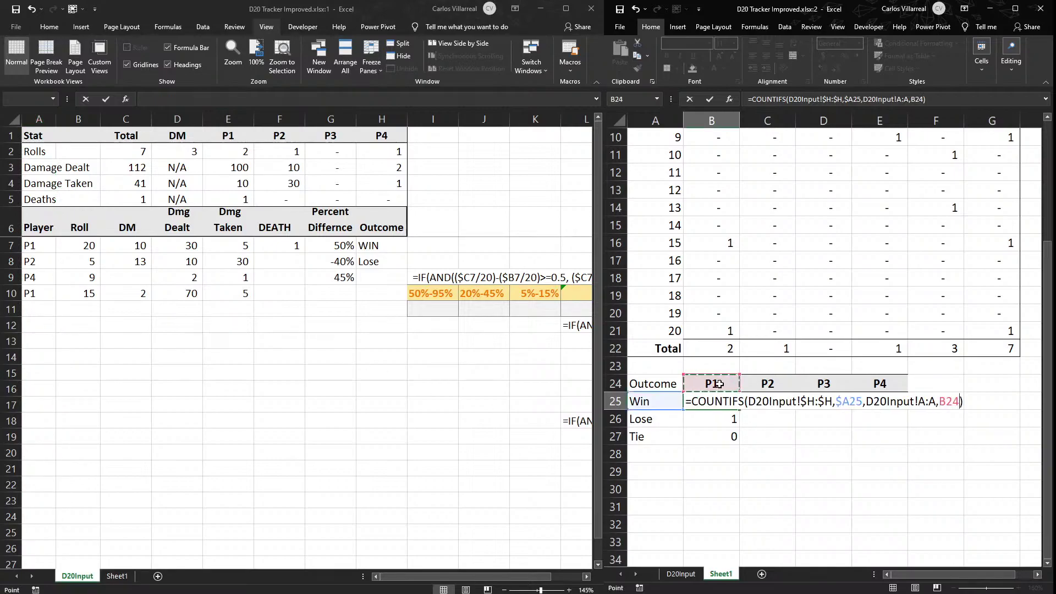
Lock the new references in the B25 formula as B$24 and D20Input!$A:$A.
{"action": "left_click", "coordinate": [949, 405]}
{"action": "type", "text": "$"}
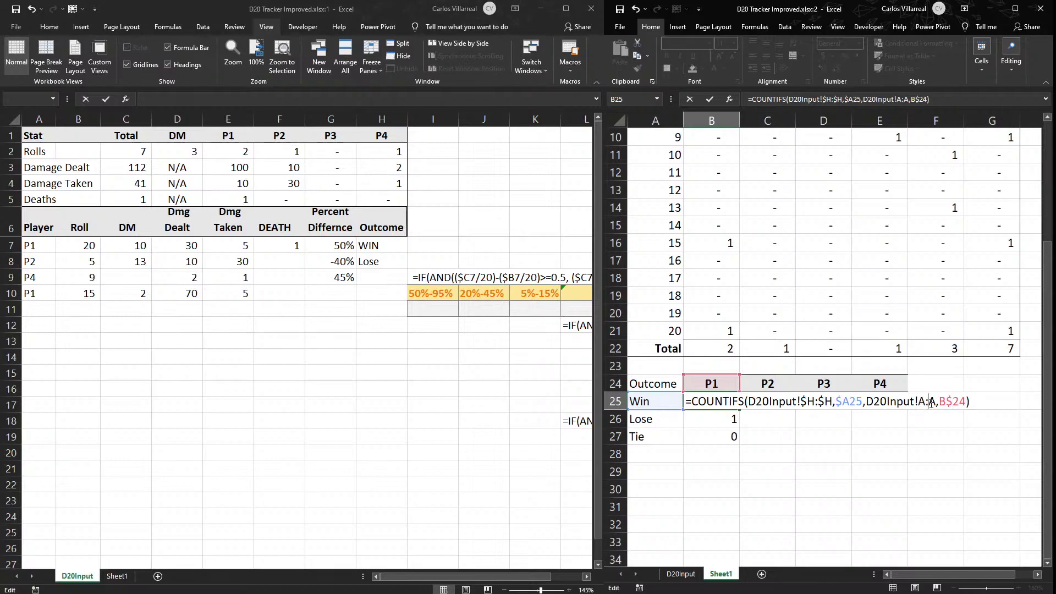
{"action": "left_click", "coordinate": [931, 403]}
{"action": "key", "text": "F4"}
{"action": "key", "text": "Return"}
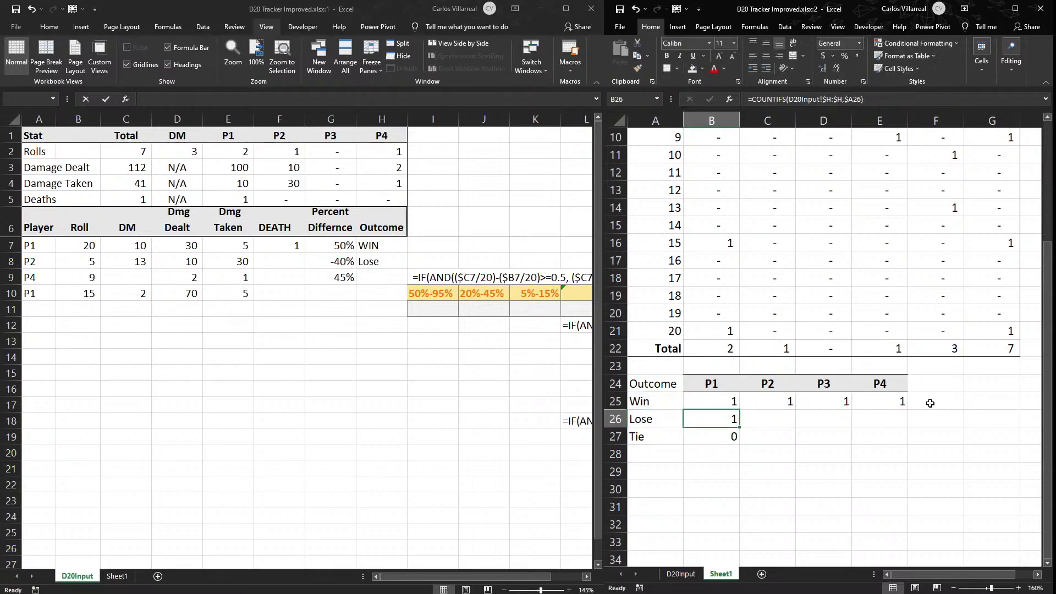
Fill the B25 formula across and down through E27 to cover Win, Lose and Tie for P1 to P4.
{"action": "left_click", "coordinate": [735, 405]}
{"action": "left_click_drag", "start_coordinate": [740, 410], "coordinate": [904, 447]}
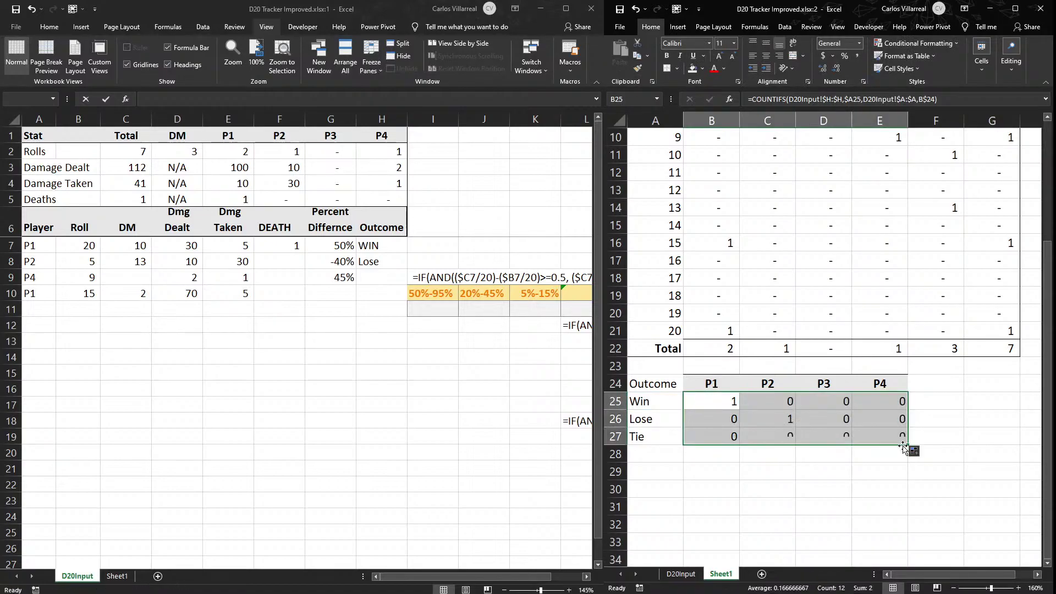
{"action": "left_click", "coordinate": [773, 423]}
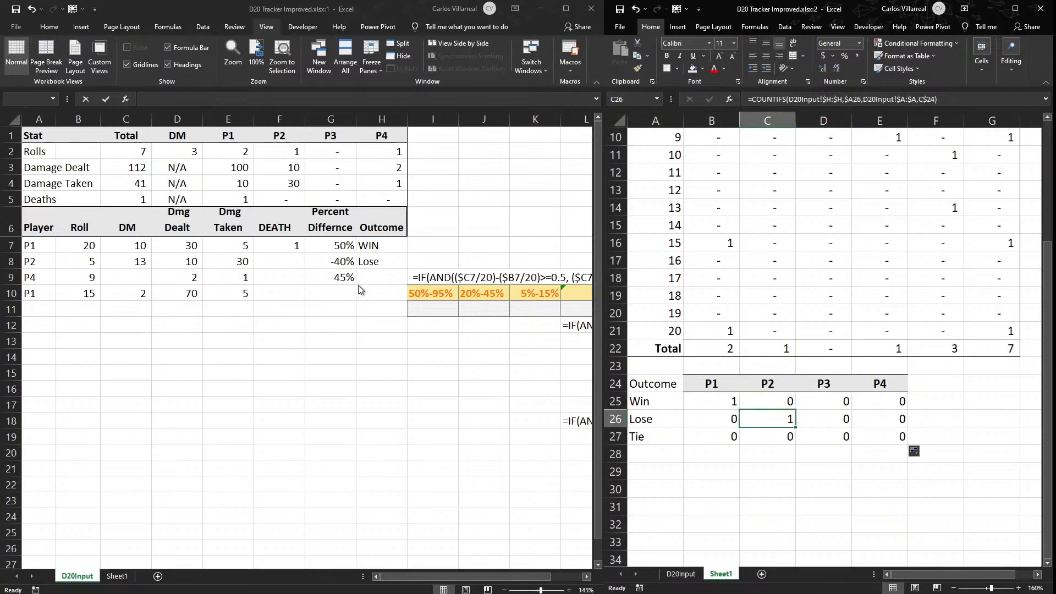
Fill the Outcome formula in H8 of the D20Input sheet down to H21.
{"action": "left_click", "coordinate": [393, 263]}
{"action": "left_click", "coordinate": [393, 263]}
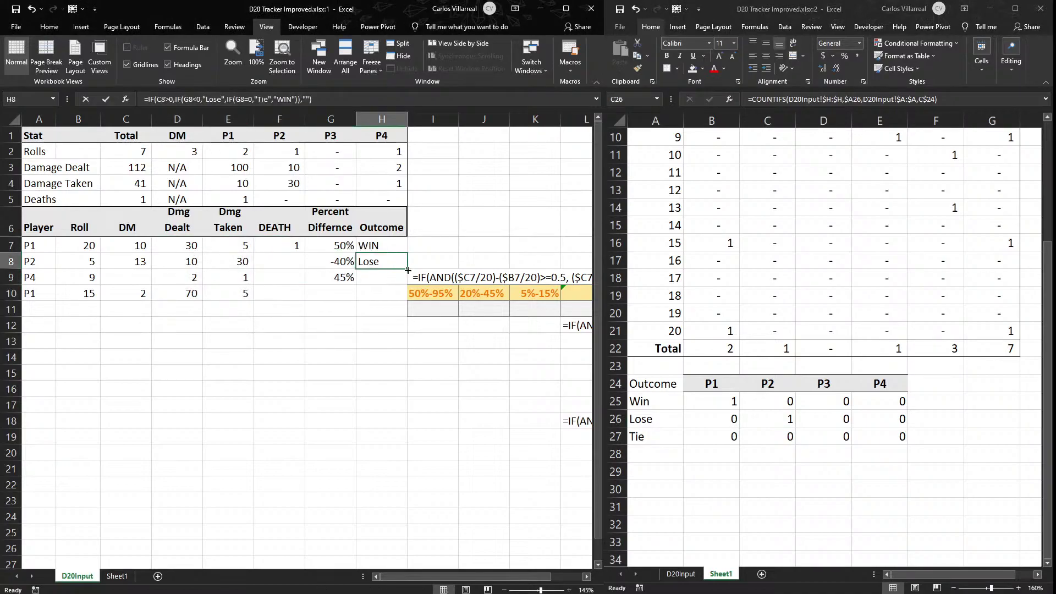
{"action": "left_click_drag", "start_coordinate": [407, 270], "coordinate": [380, 471]}
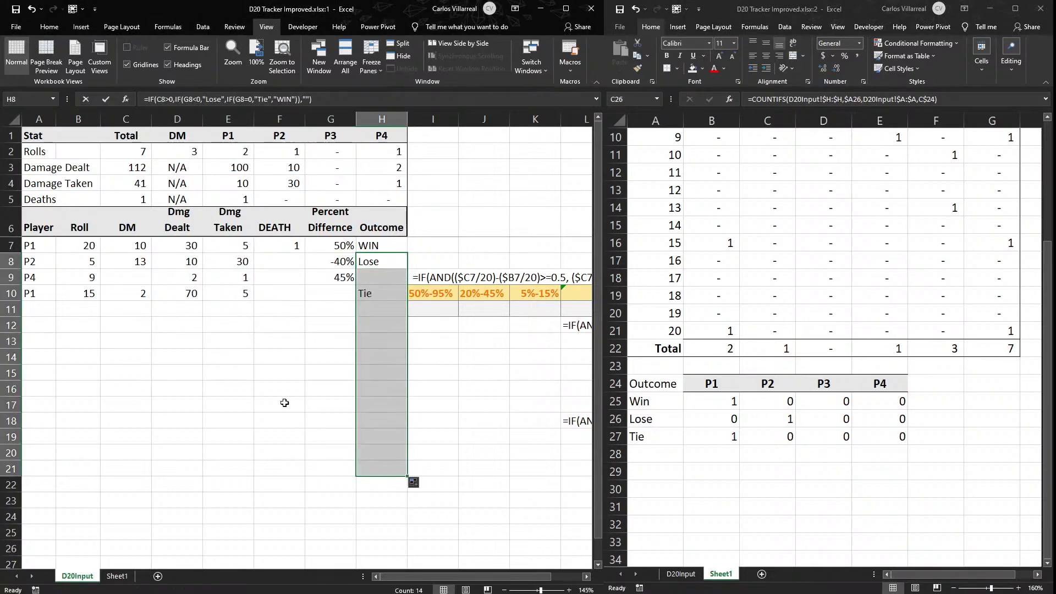
{"action": "left_click", "coordinate": [722, 445]}
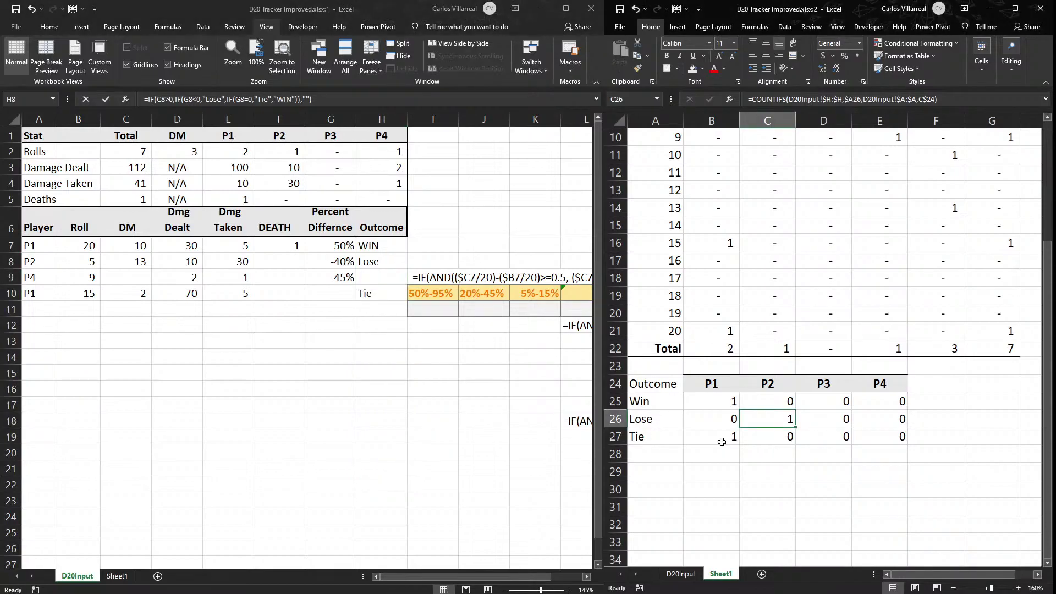
Check the Outcome formula in H10 and fill the percent difference formula from G9 down to G10.
{"action": "left_click", "coordinate": [49, 283]}
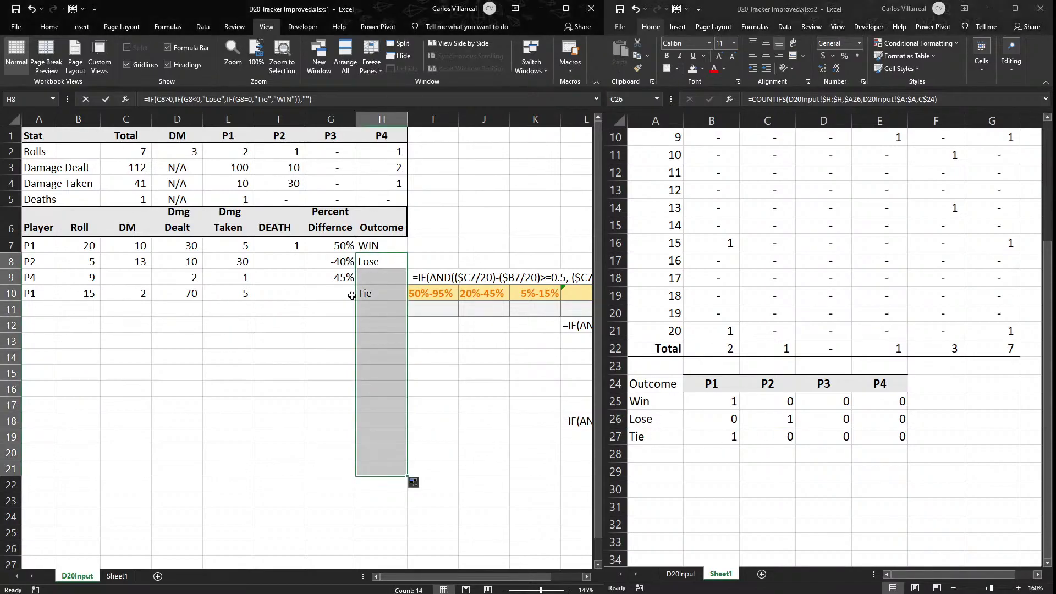
{"action": "double_click", "coordinate": [385, 294]}
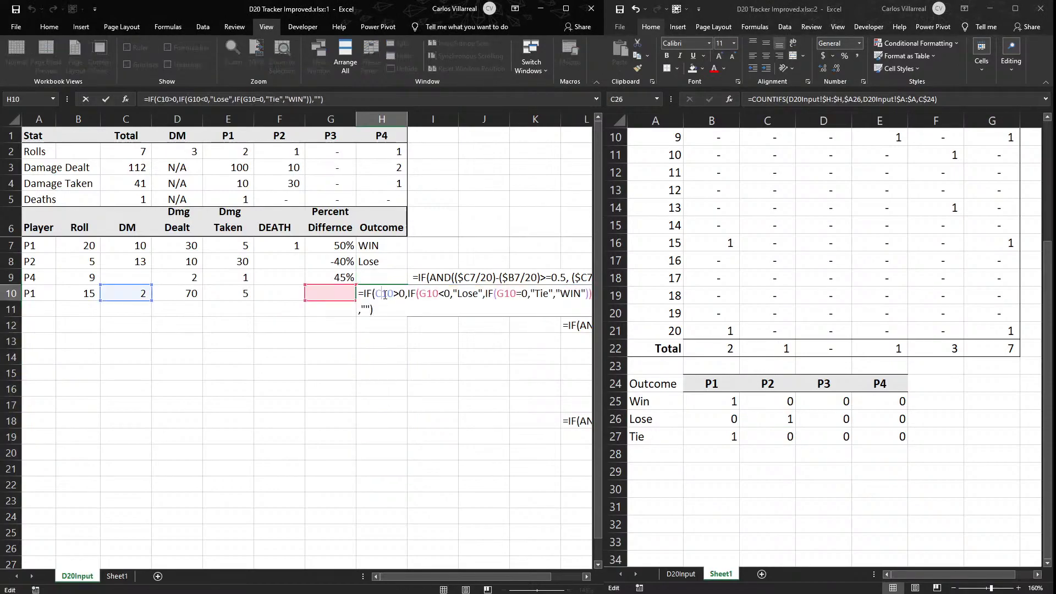
{"action": "key", "text": "Return"}
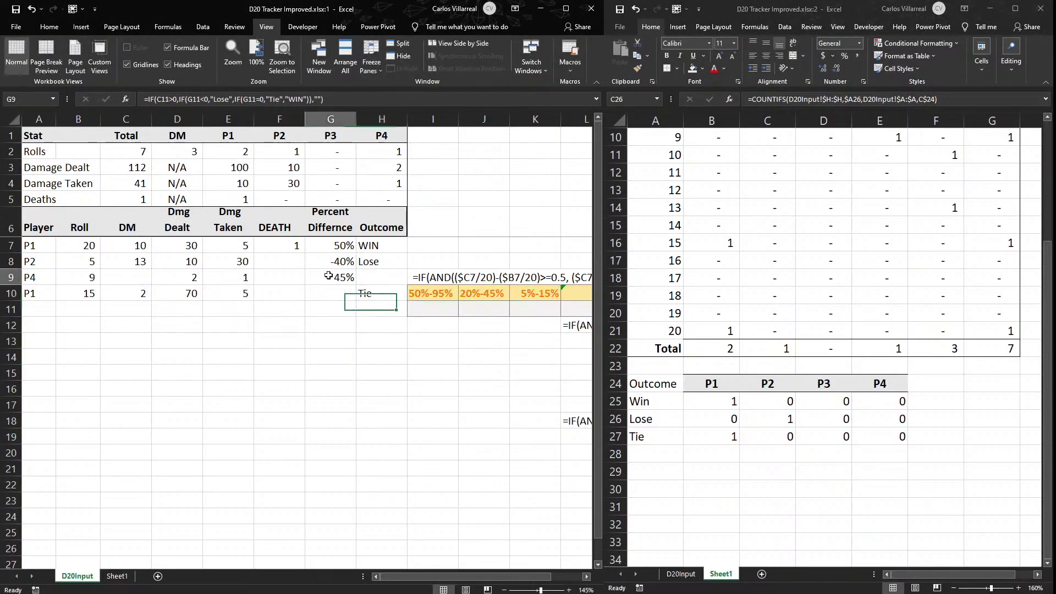
{"action": "left_click", "coordinate": [328, 276]}
{"action": "left_click_drag", "start_coordinate": [356, 286], "coordinate": [355, 302]}
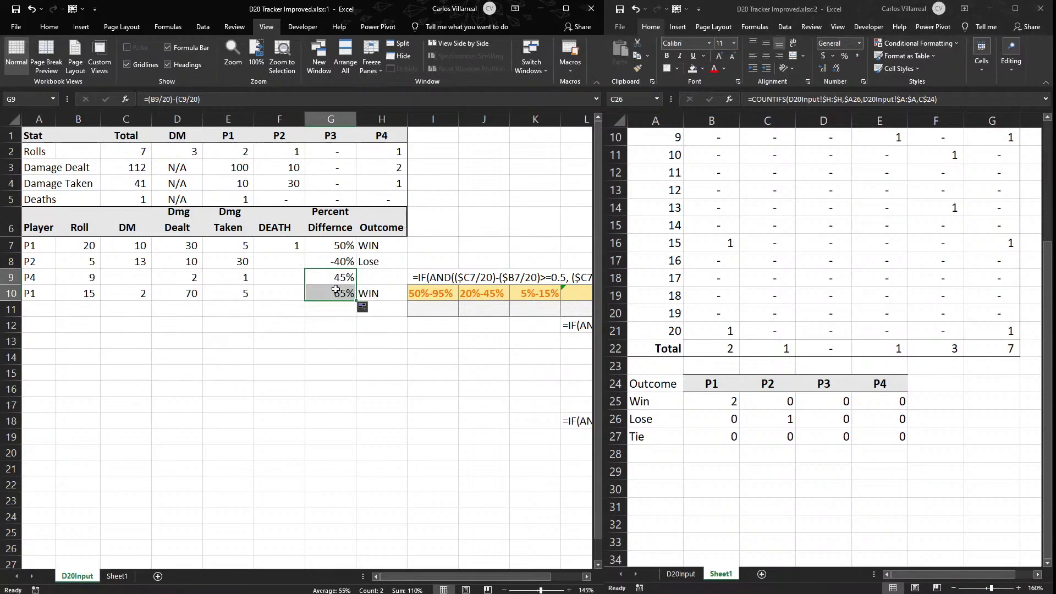
Fill the percent difference and Outcome formulas in G10:H10 down to row 11.
{"action": "left_click_drag", "start_coordinate": [335, 289], "coordinate": [400, 301]}
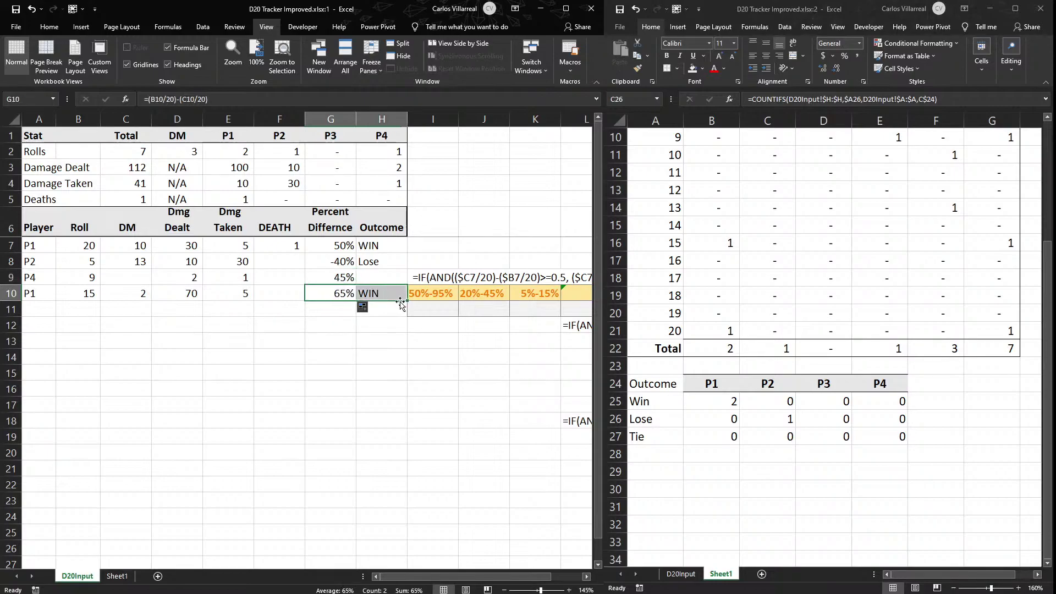
{"action": "left_click", "coordinate": [326, 243]}
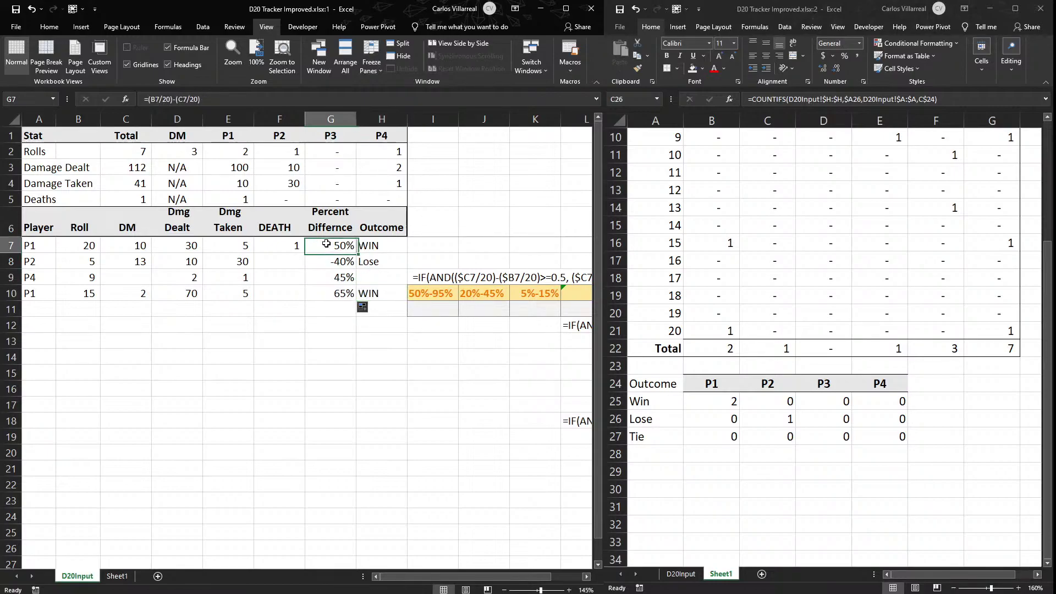
{"action": "left_click_drag", "start_coordinate": [352, 291], "coordinate": [406, 312]}
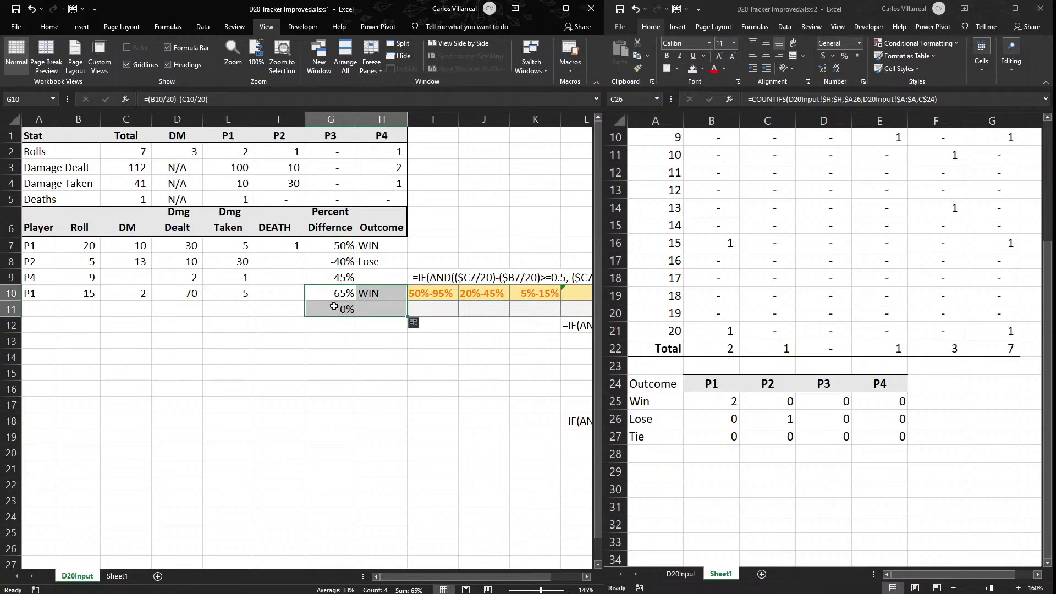
{"action": "left_click", "coordinate": [333, 246]}
{"action": "left_click", "coordinate": [144, 97]}
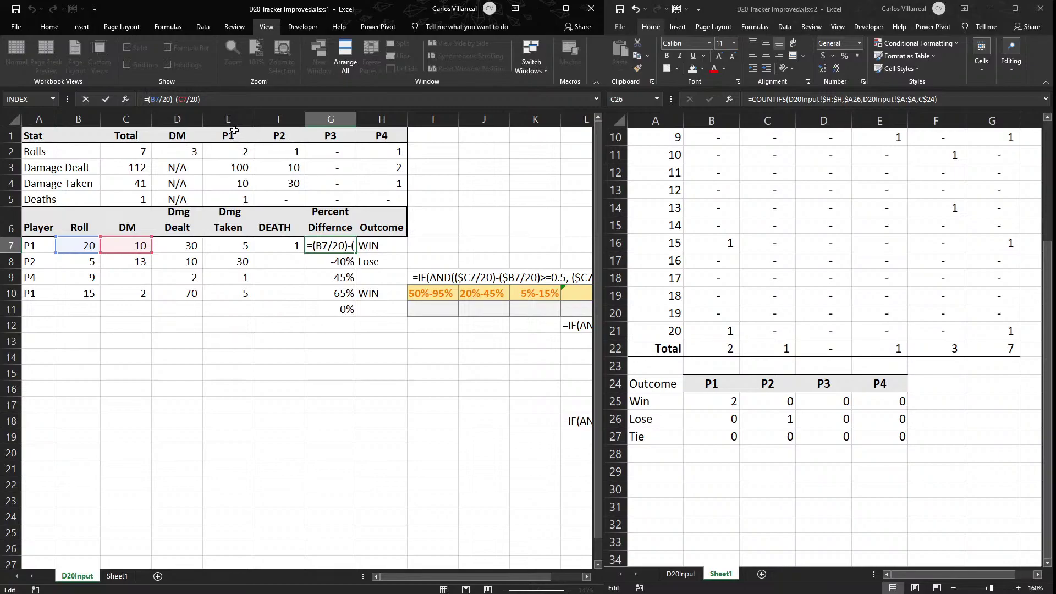
{"action": "key", "text": "Home"}
{"action": "key", "text": "Right"}
{"action": "type", "text": "if"}
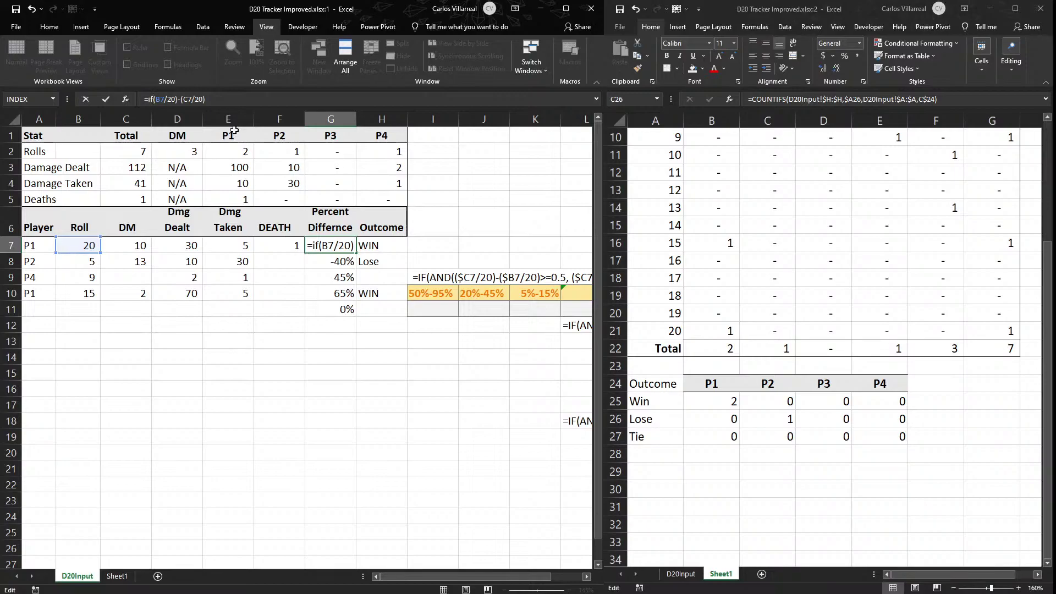
{"action": "key", "text": "Escape"}
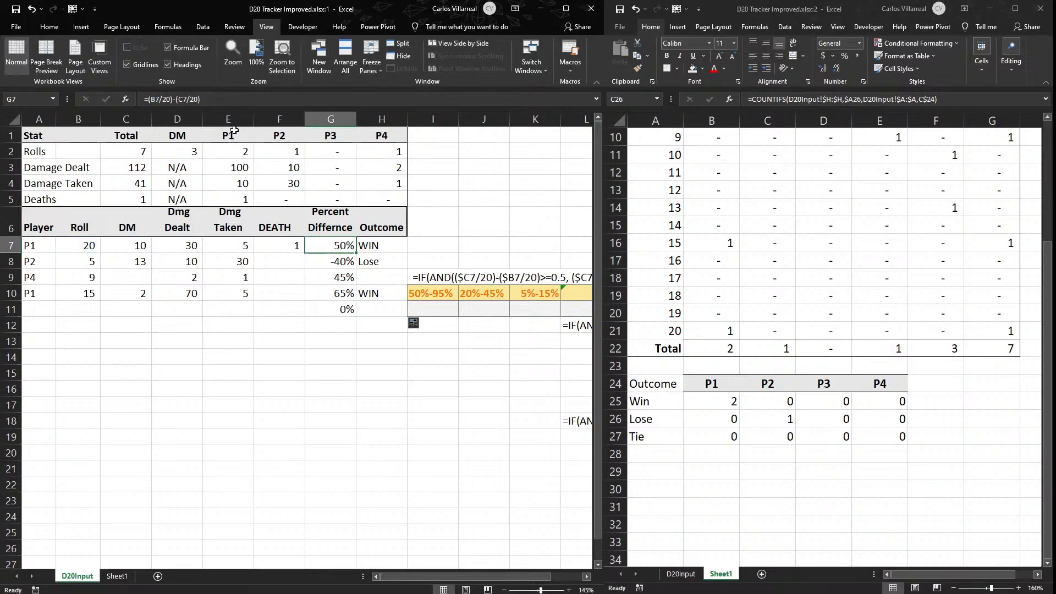
Apply a conditional format to column G of D20Input that hides cells equal to 0.
{"action": "left_click", "coordinate": [333, 314]}
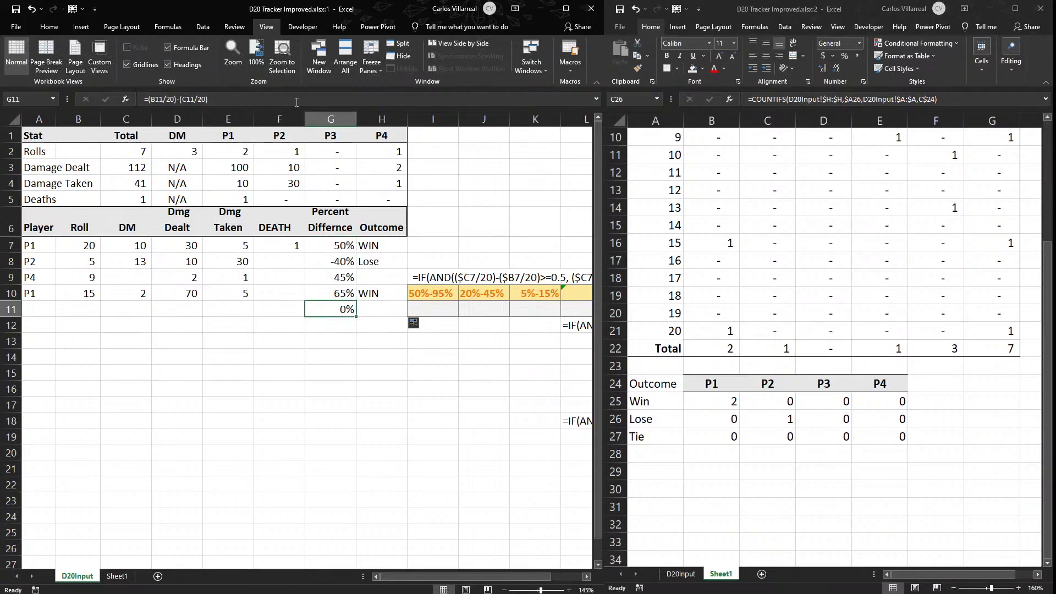
{"action": "left_click", "coordinate": [332, 119]}
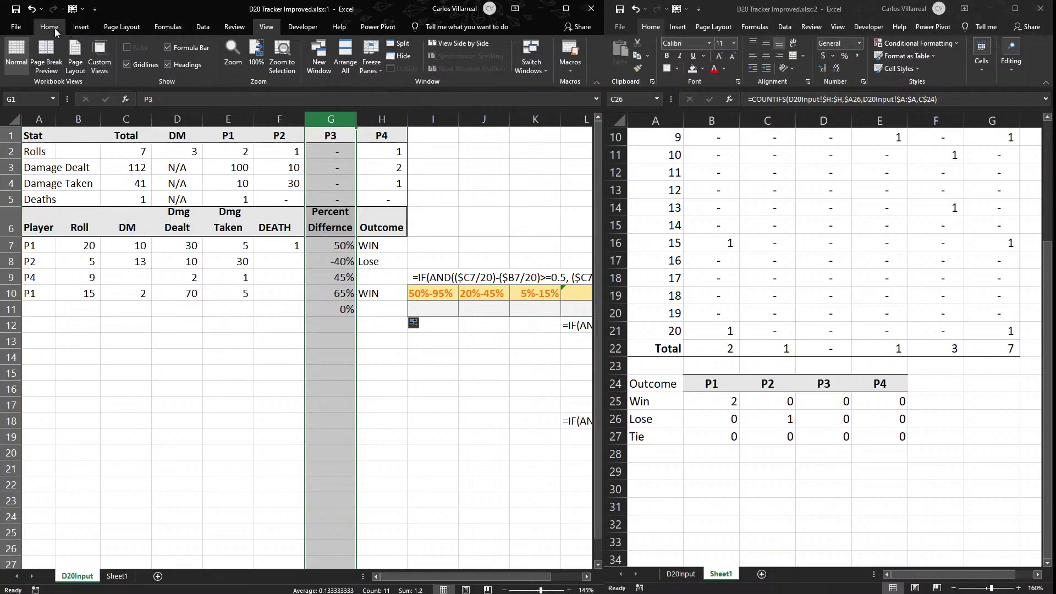
{"action": "left_click", "coordinate": [55, 32]}
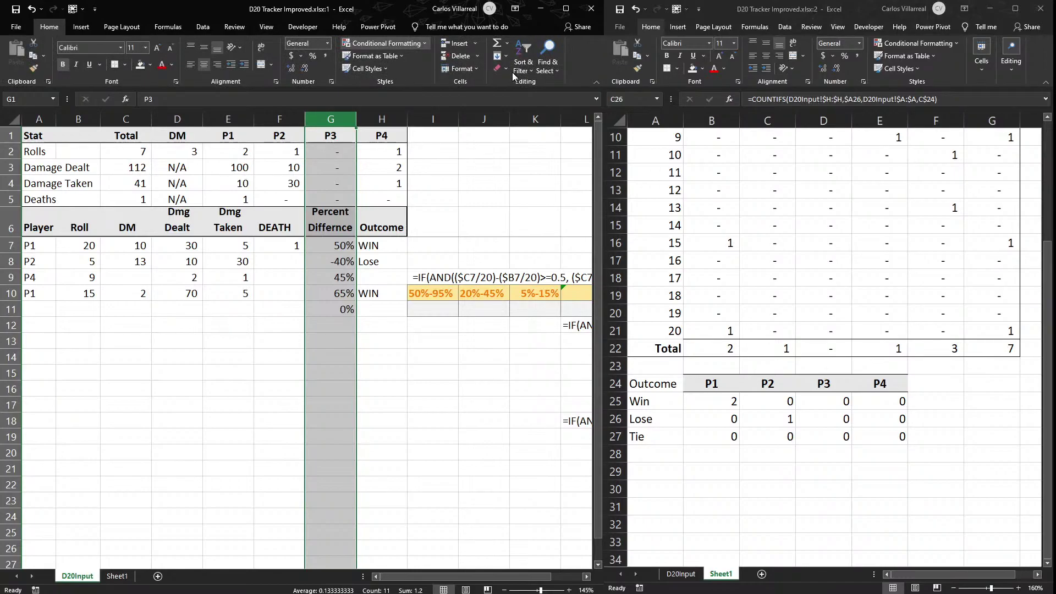
{"action": "left_click", "coordinate": [498, 140]}
{"action": "type", "text": "0"}
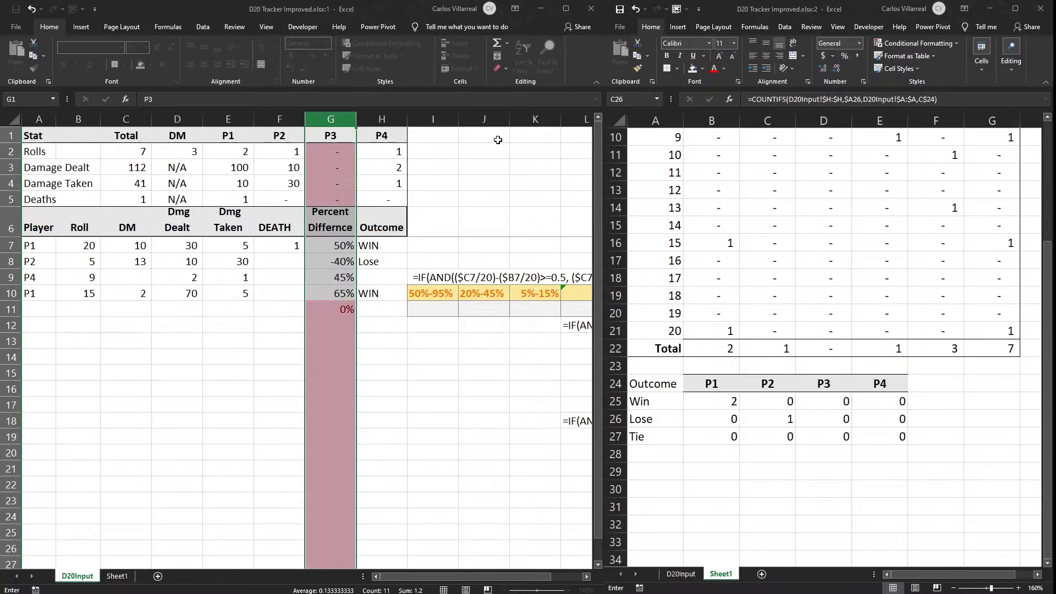
{"action": "key", "text": "BackSpace"}
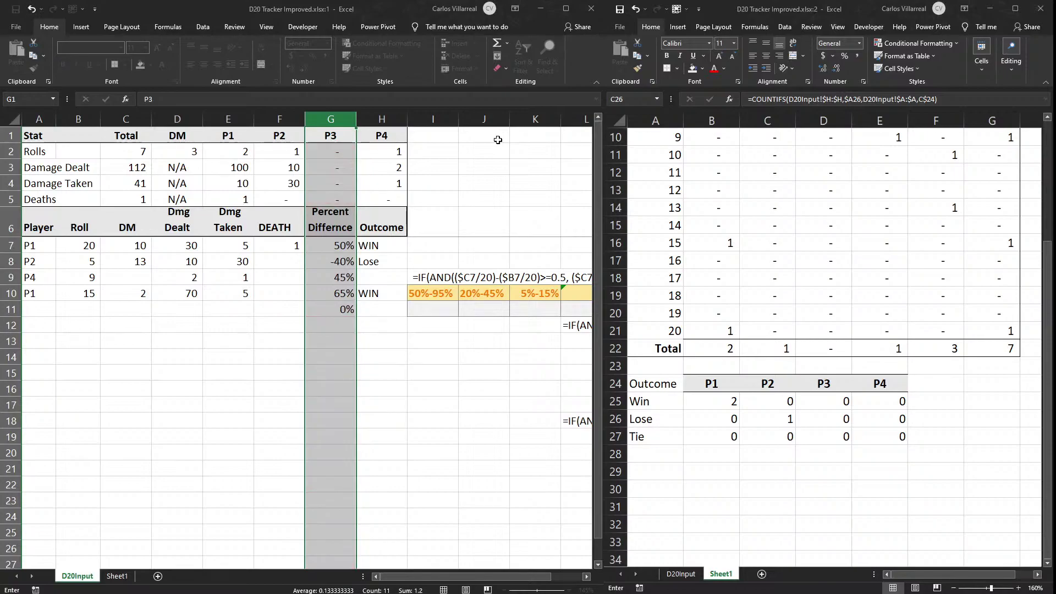
{"action": "type", "text": "0"}
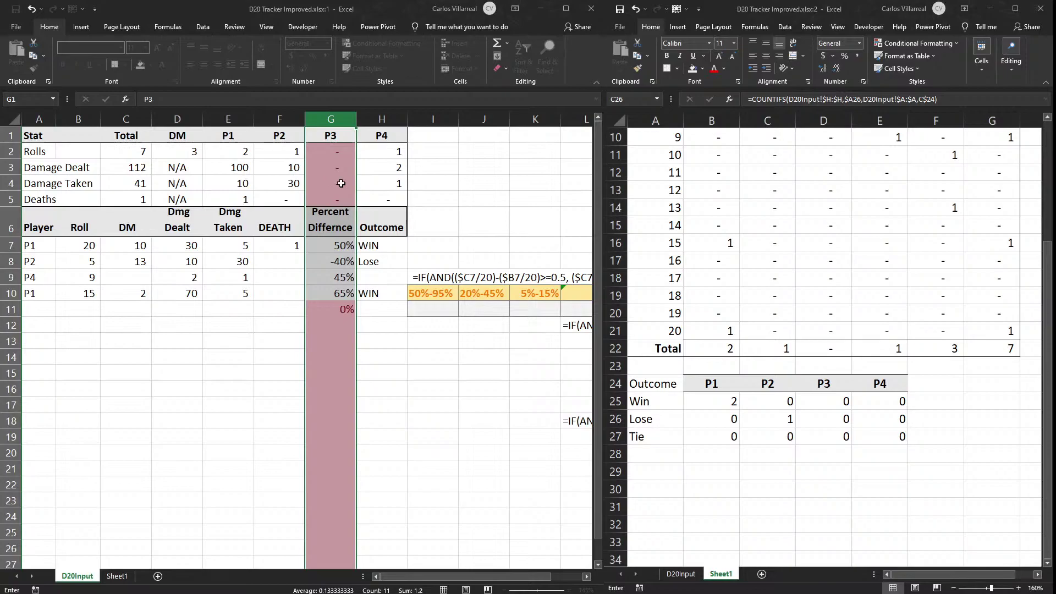
{"action": "left_click", "coordinate": [616, 267]}
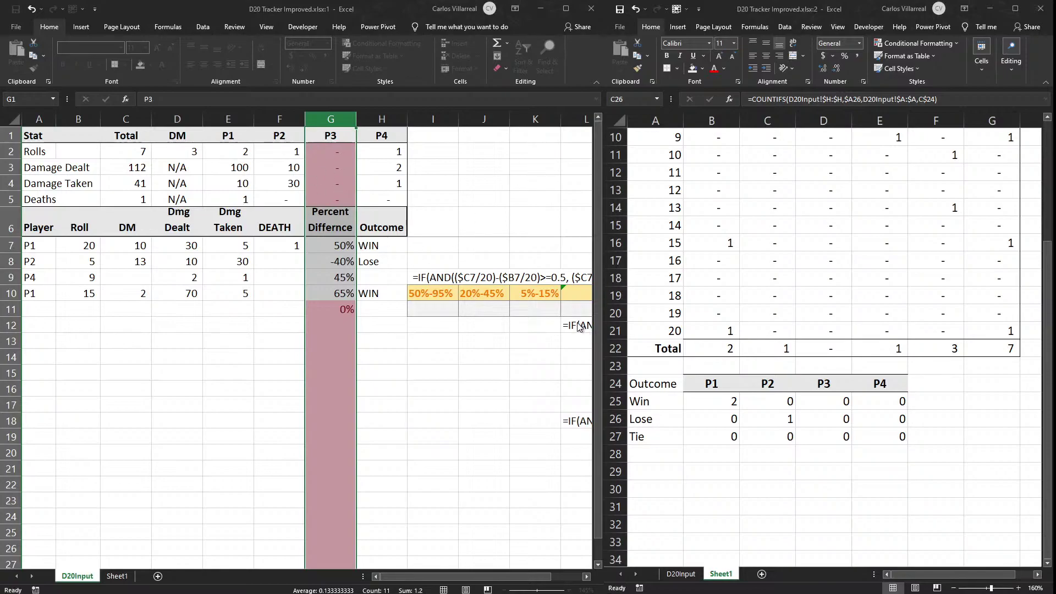
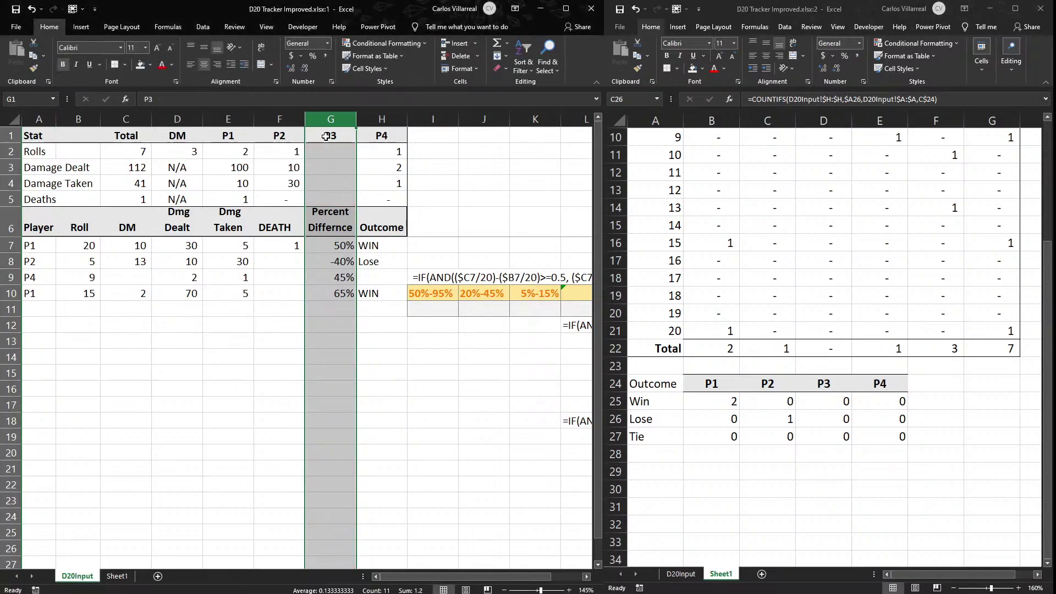
Select the P3 stat cells G1:G5 and open the conditional formatting rules for the sheet.
{"action": "left_click_drag", "start_coordinate": [326, 141], "coordinate": [327, 197]}
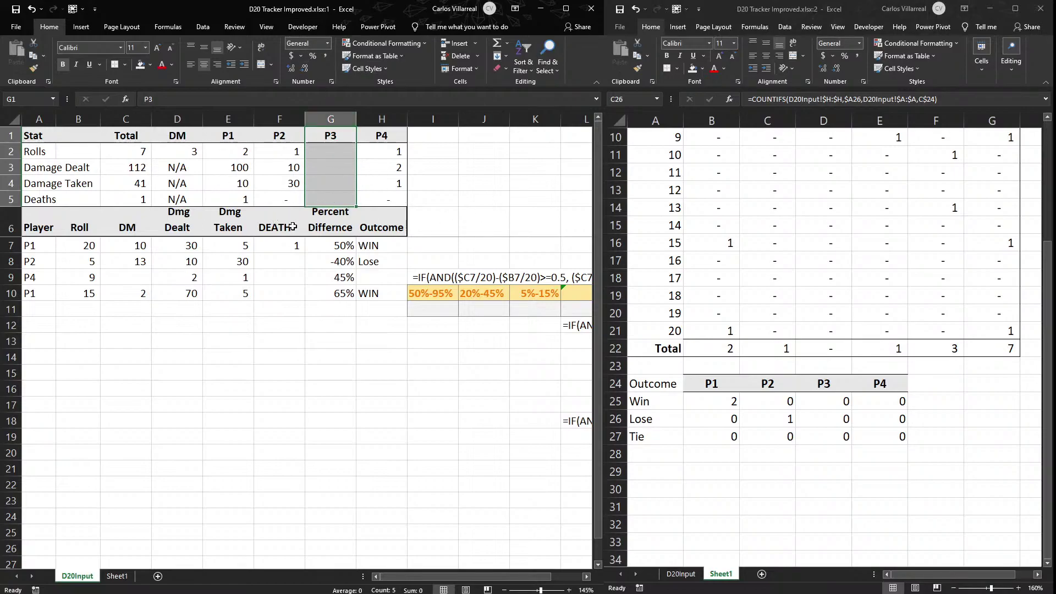
{"action": "left_click", "coordinate": [236, 364]}
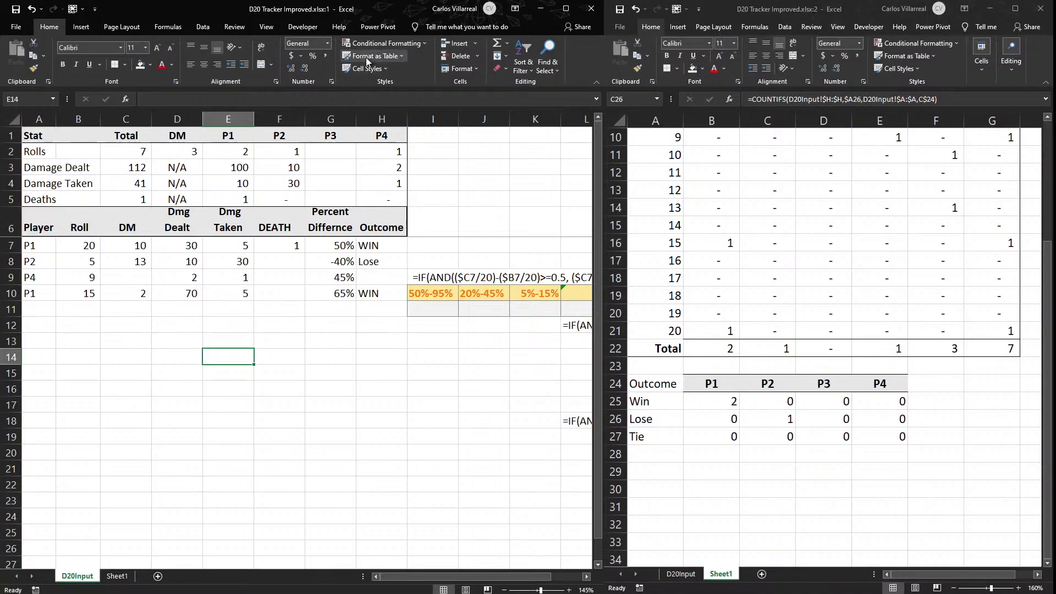
{"action": "key", "text": "alt+Tab"}
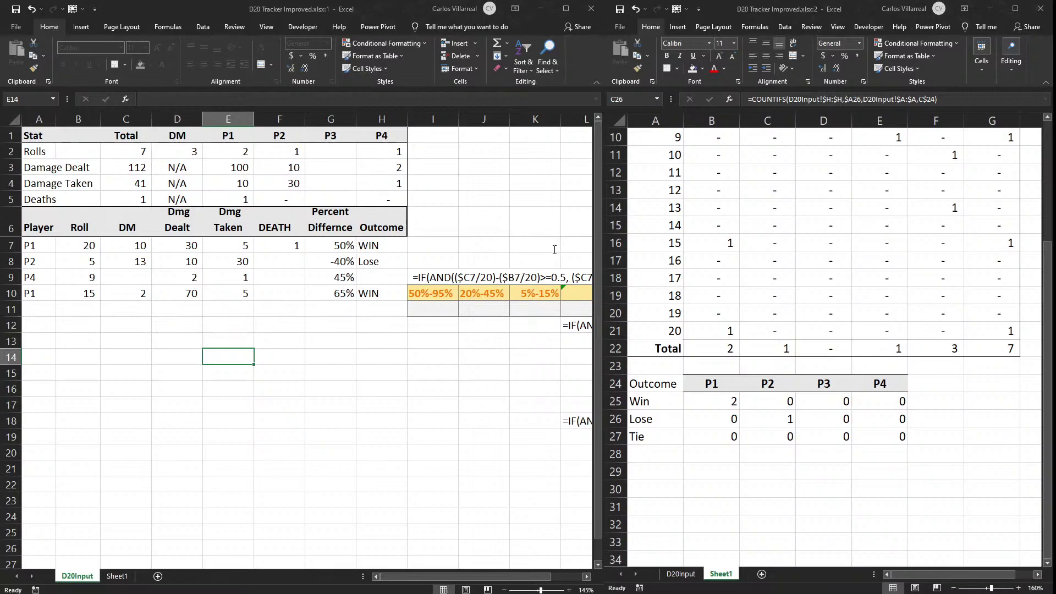
Fill the Percent Difference and Outcome formulas from G10:H10 down to row 10000, then check a filled cell in row 13.
{"action": "left_click", "coordinate": [560, 335]}
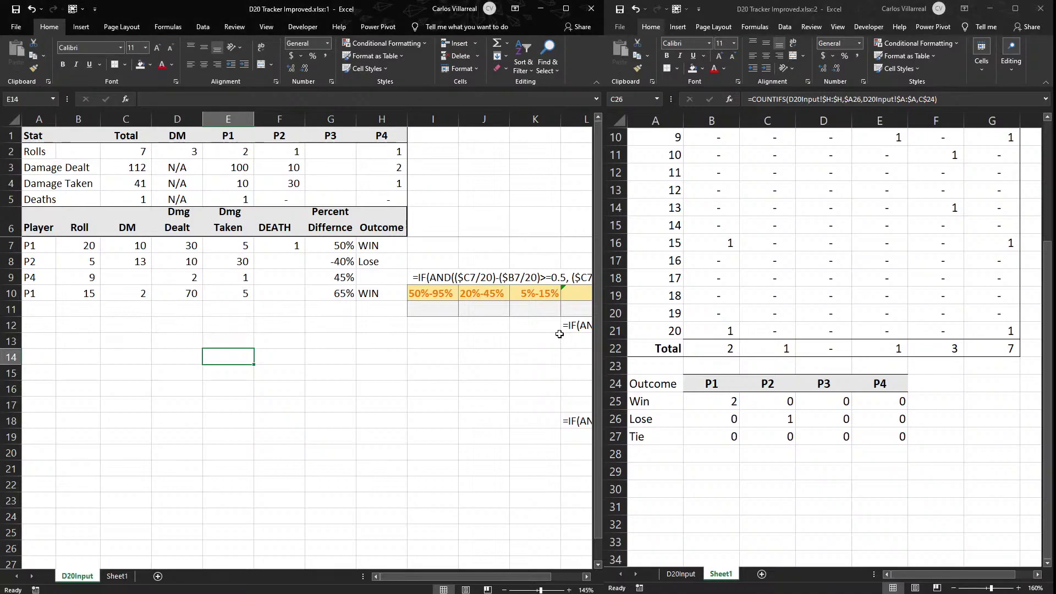
{"action": "left_click", "coordinate": [341, 278]}
{"action": "mouse_move", "coordinate": [341, 293]}
{"action": "left_mouse_down"}
{"action": "mouse_move", "coordinate": [407, 308]}
{"action": "mouse_move", "coordinate": [386, 572]}
{"action": "mouse_move", "coordinate": [388, 294]}
{"action": "mouse_move", "coordinate": [371, 566]}
{"action": "mouse_move", "coordinate": [372, 506]}
{"action": "mouse_move", "coordinate": [371, 566]}
{"action": "mouse_move", "coordinate": [383, 509]}
{"action": "mouse_move", "coordinate": [375, 363]}
{"action": "left_mouse_up"}
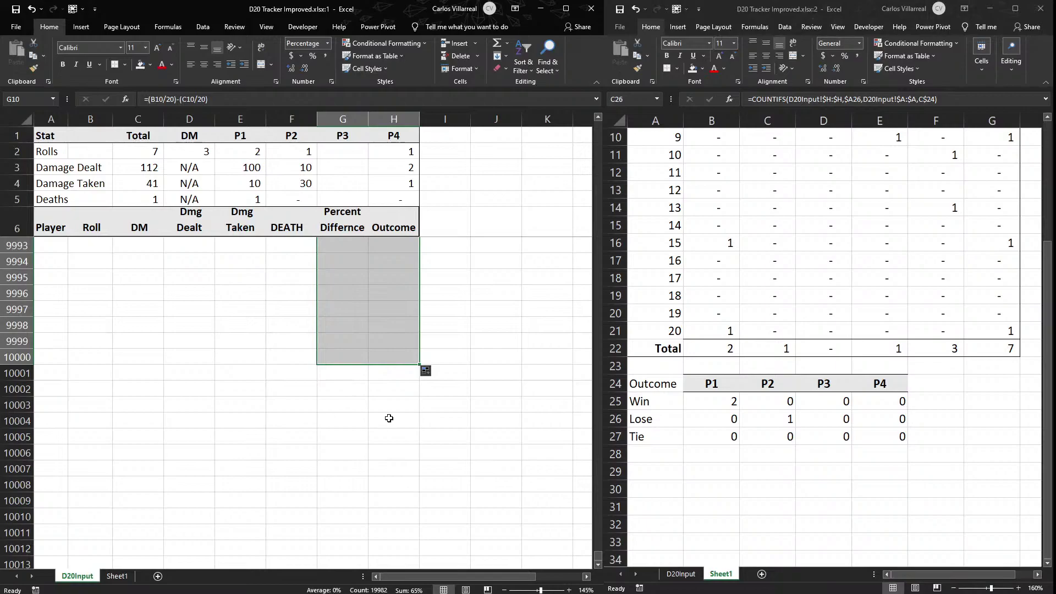
{"action": "left_click", "coordinate": [567, 355]}
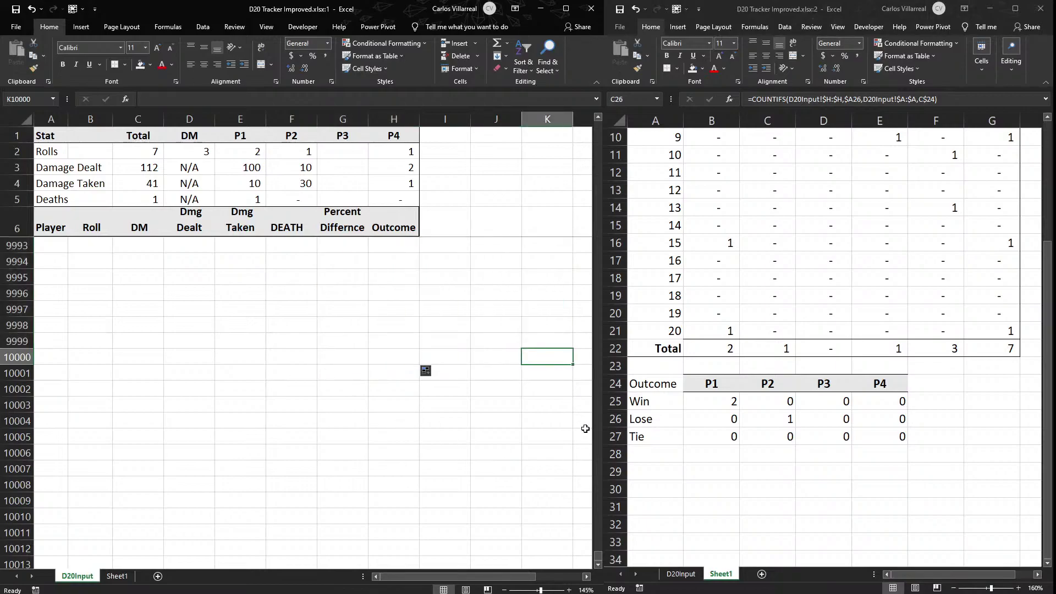
{"action": "left_click_drag", "start_coordinate": [598, 556], "coordinate": [597, 125]}
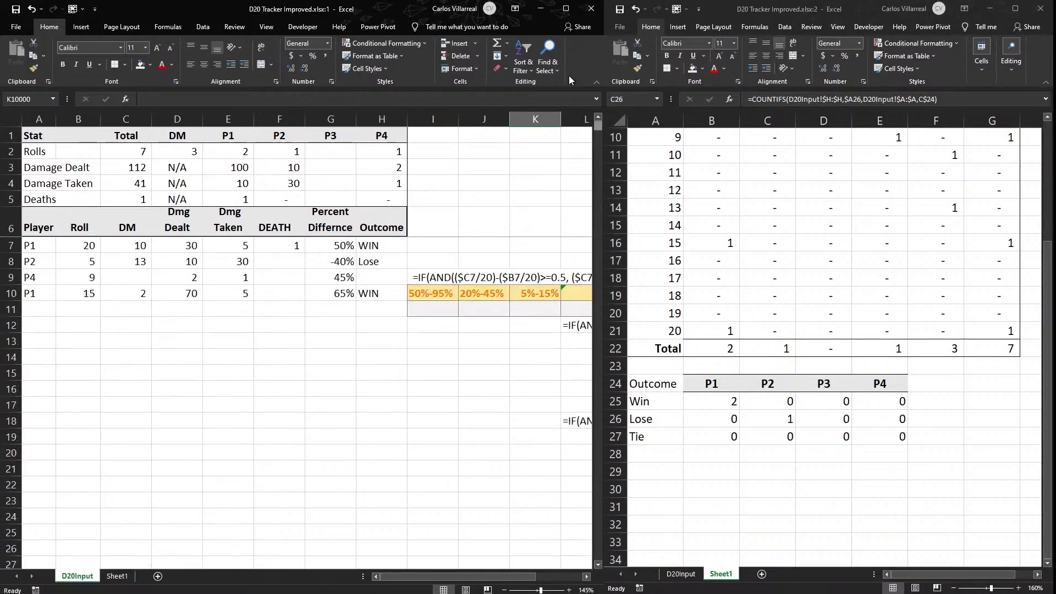
{"action": "left_click", "coordinate": [332, 338]}
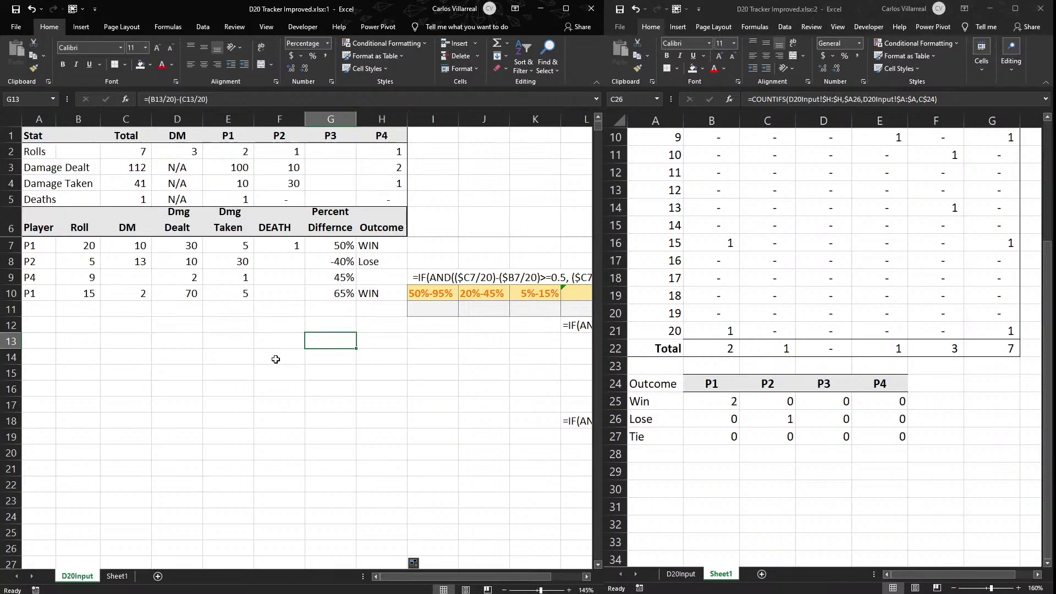
{"action": "left_click", "coordinate": [276, 360]}
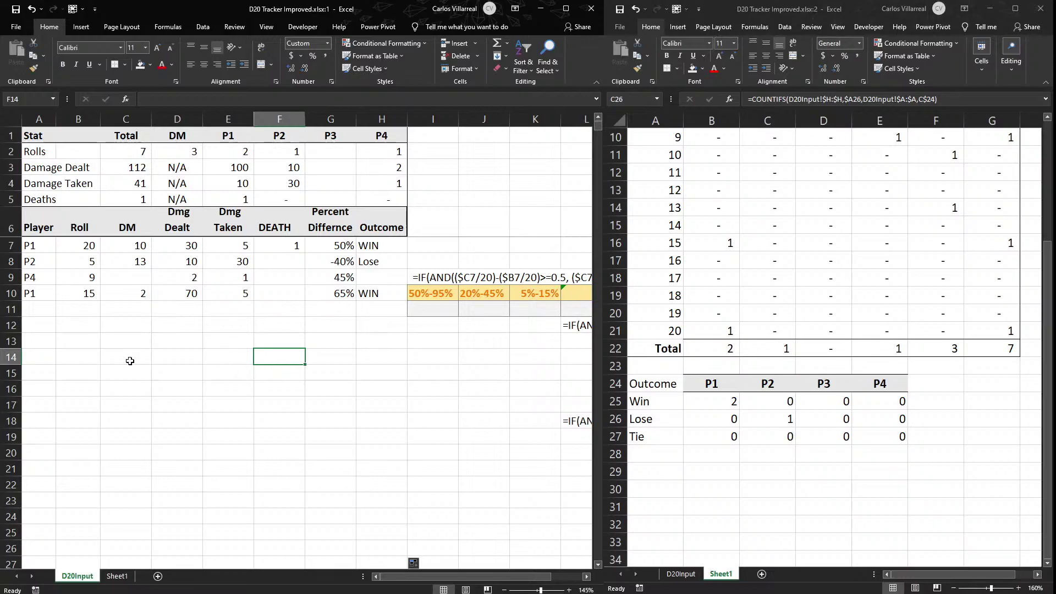
Merge and center cells C13:F24 on the D20Input sheet and set the font size to 72.
{"action": "left_click_drag", "start_coordinate": [104, 340], "coordinate": [278, 523]}
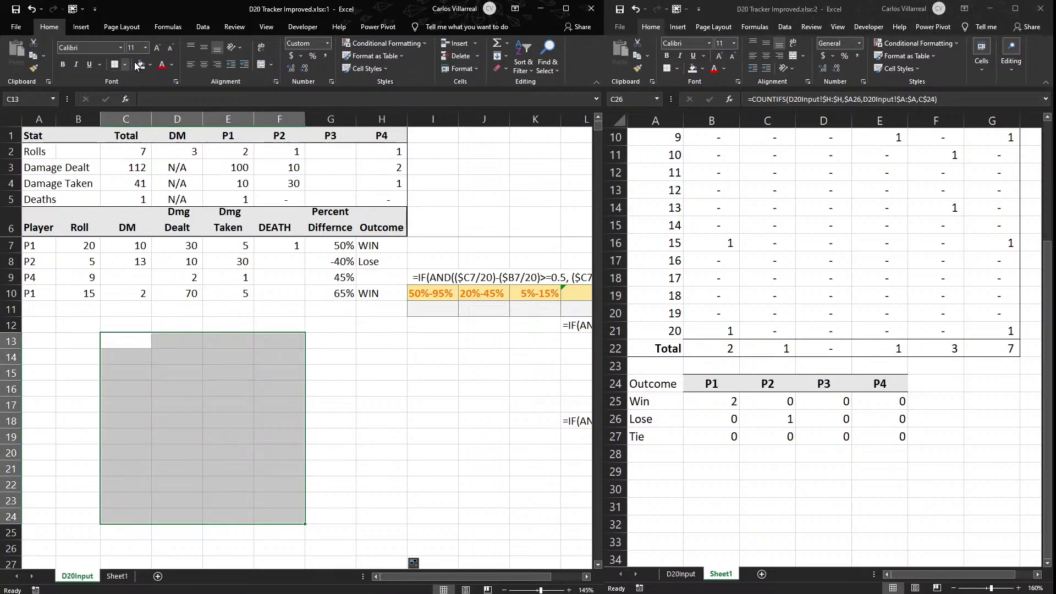
{"action": "left_click", "coordinate": [262, 64]}
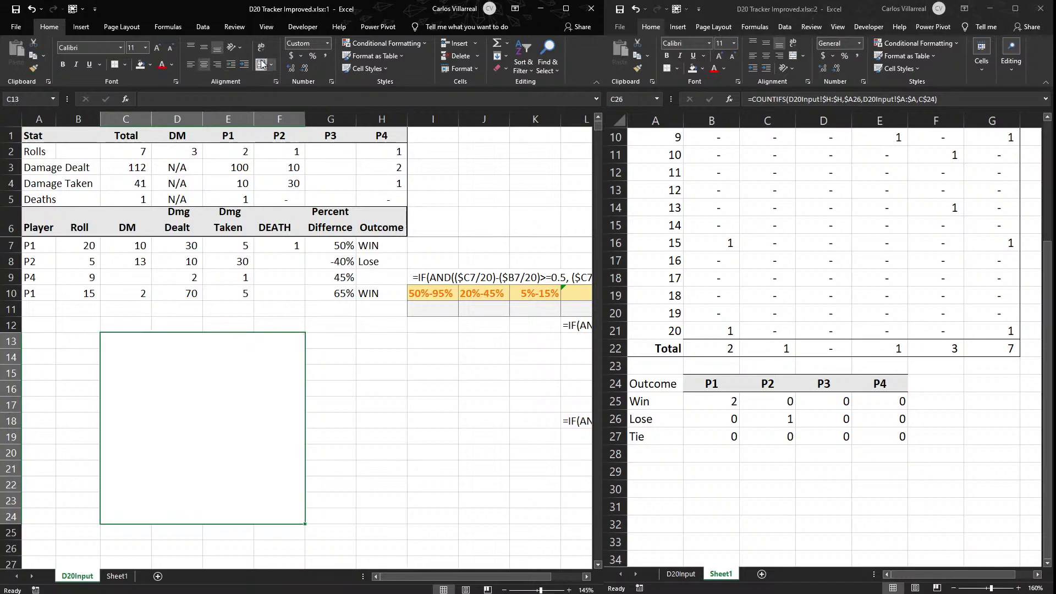
{"action": "left_click", "coordinate": [157, 48]}
{"action": "left_click", "coordinate": [135, 48]}
{"action": "type", "text": "72"}
{"action": "key", "text": "Return"}
Enter BRB in the merged block and middle-align it vertically.
{"action": "type", "text": "b"}
{"action": "key", "text": "BackSpace"}
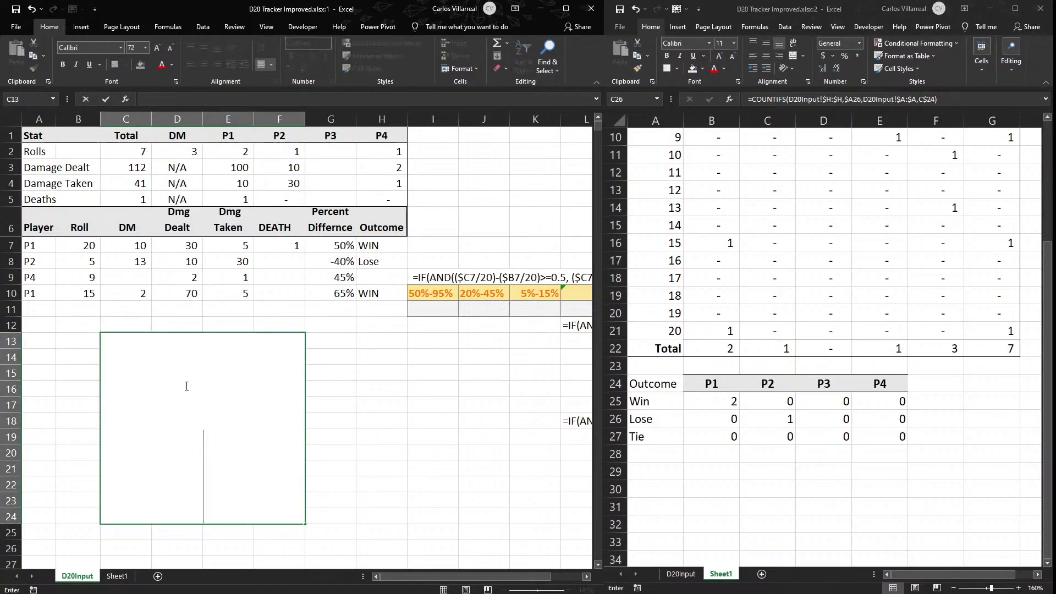
{"action": "type", "text": "BRB"}
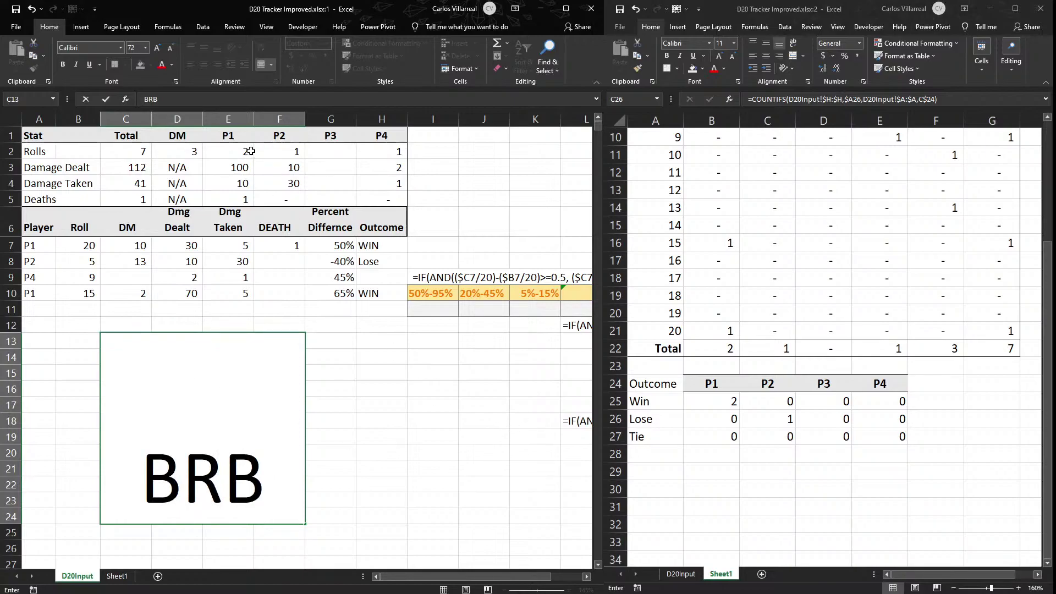
{"action": "left_click", "coordinate": [333, 404]}
{"action": "left_click", "coordinate": [272, 421]}
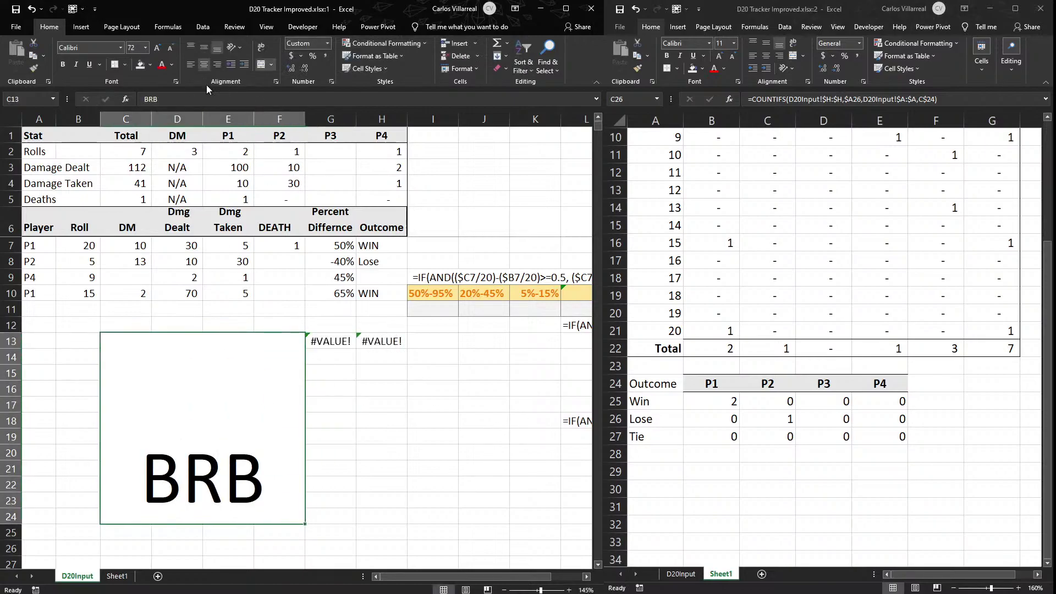
{"action": "left_click", "coordinate": [210, 48]}
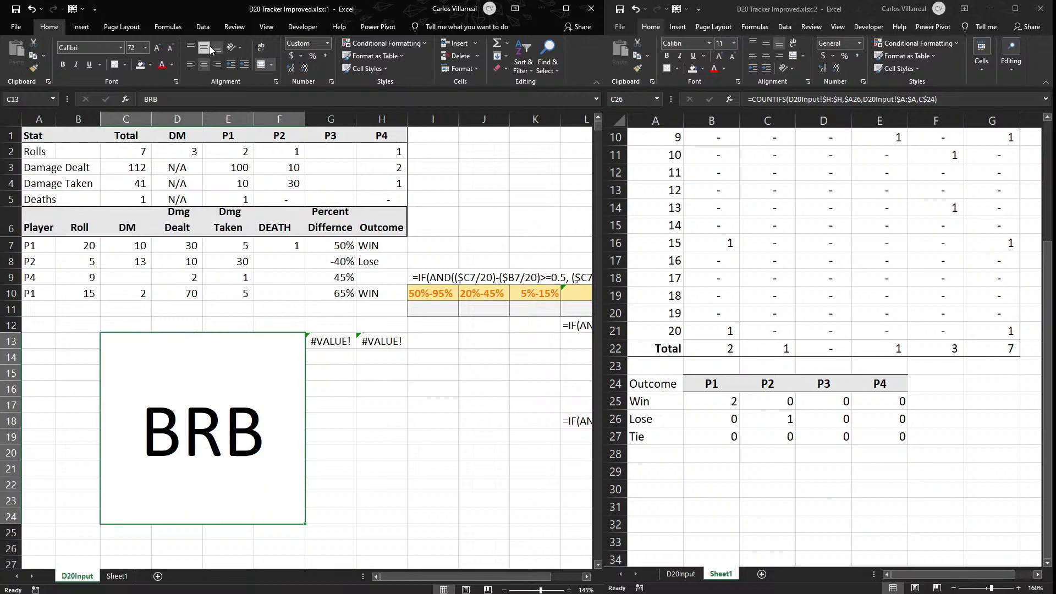
Unmerge the BRB block at C13:F24 and delete its text.
{"action": "left_click", "coordinate": [454, 376]}
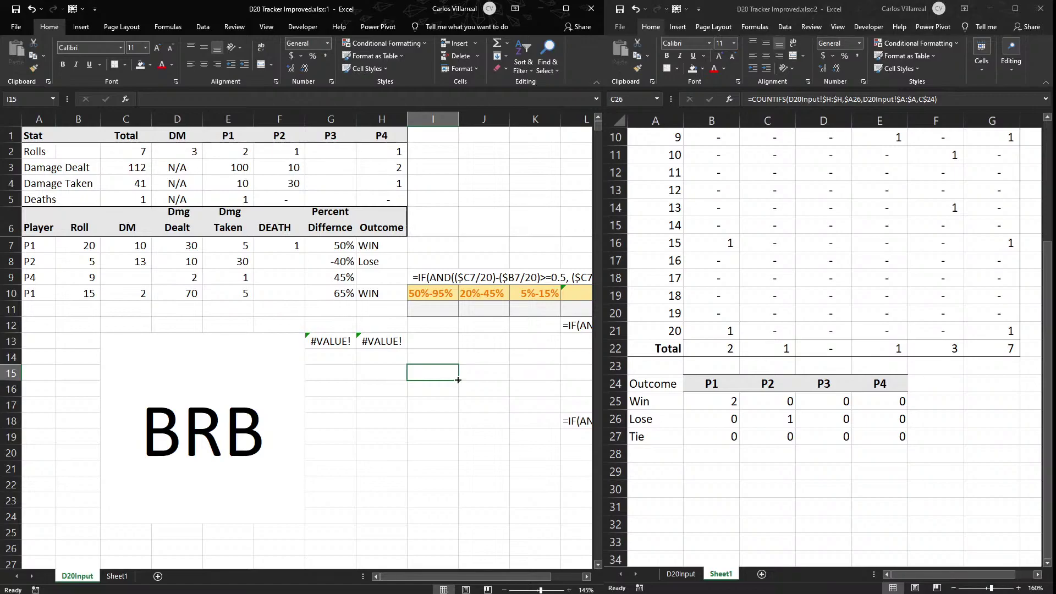
{"action": "left_click", "coordinate": [187, 330]}
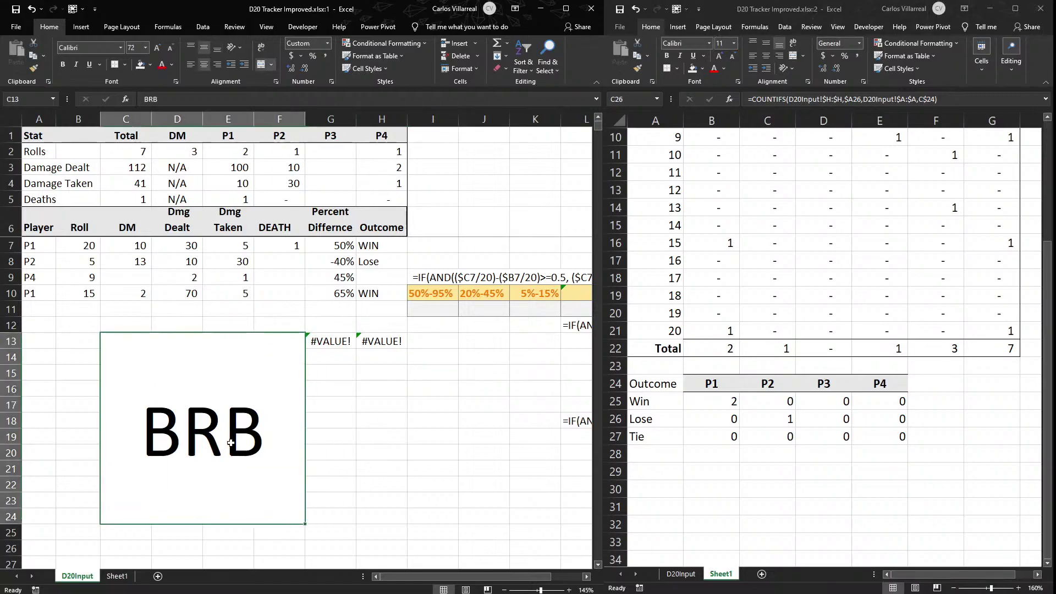
{"action": "left_click", "coordinate": [267, 65]}
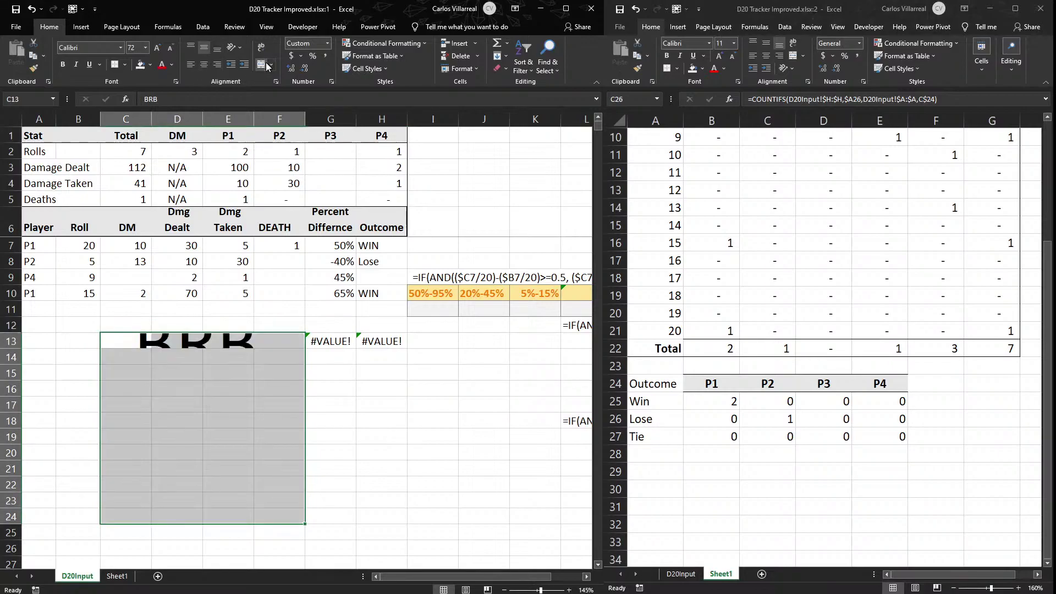
{"action": "key", "text": "Delete"}
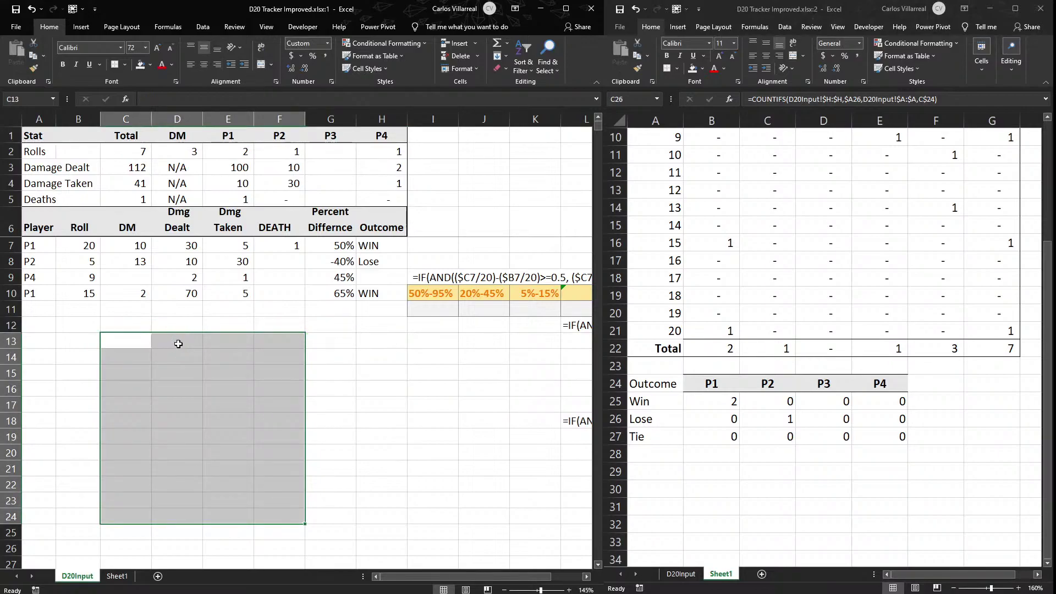
{"action": "left_click", "coordinate": [179, 344]}
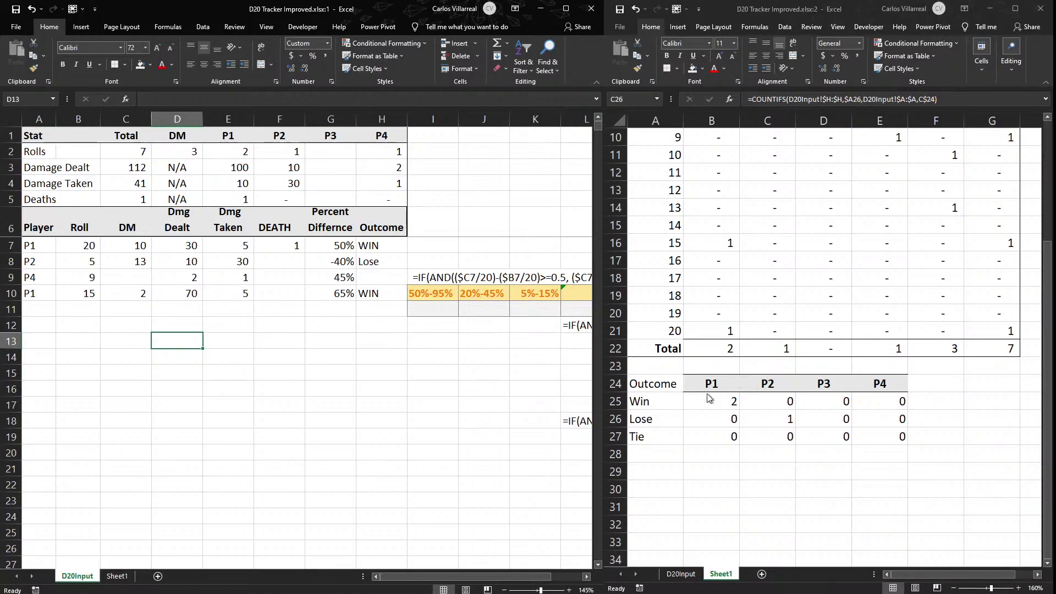
Bold the Outcome header on Sheet1 and add outside borders around the header row A24:E24 and the table A24:E27.
{"action": "left_click", "coordinate": [786, 418]}
{"action": "left_click", "coordinate": [662, 384]}
{"action": "key", "text": "ctrl+b"}
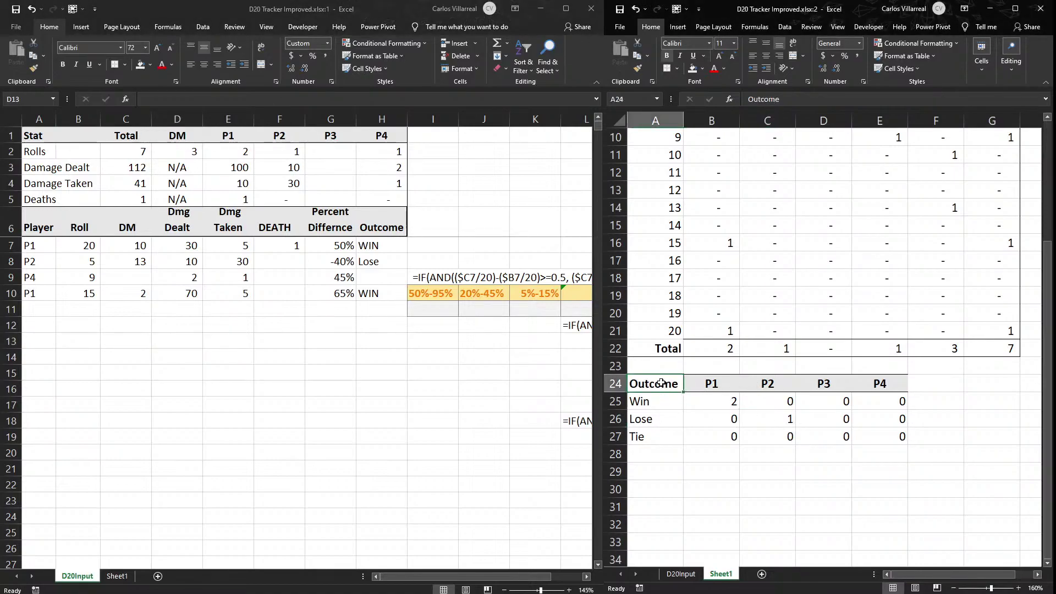
{"action": "left_click_drag", "start_coordinate": [686, 385], "coordinate": [894, 389]}
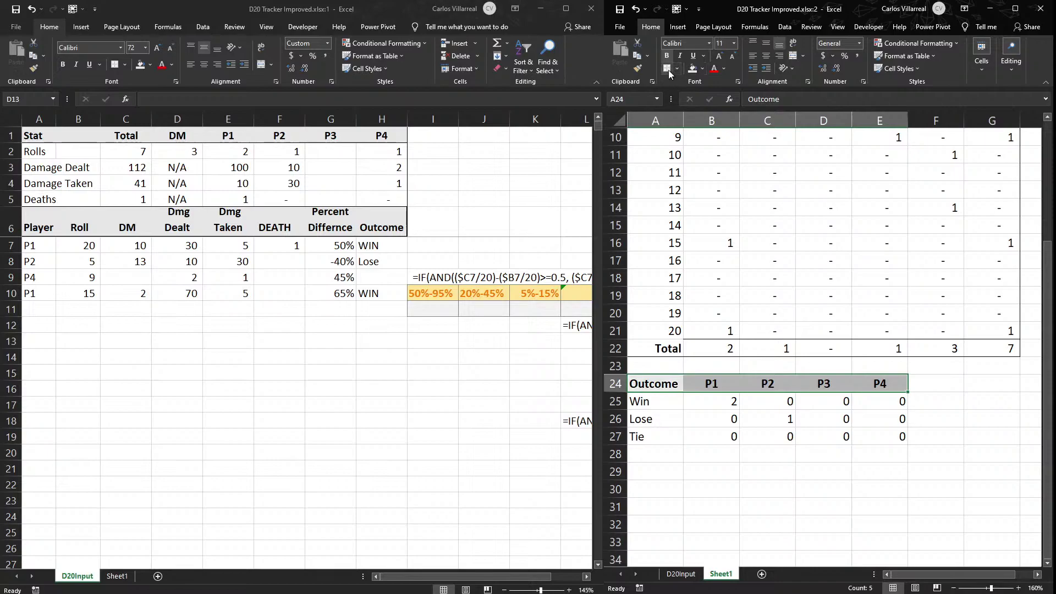
{"action": "left_click_drag", "start_coordinate": [660, 384], "coordinate": [892, 438]}
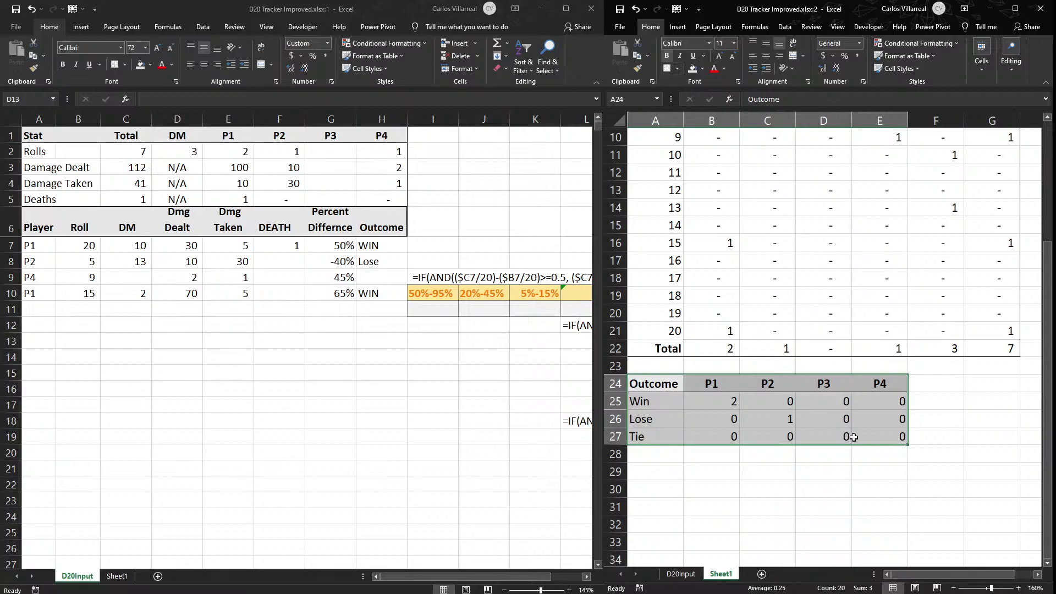
{"action": "left_click", "coordinate": [847, 488]}
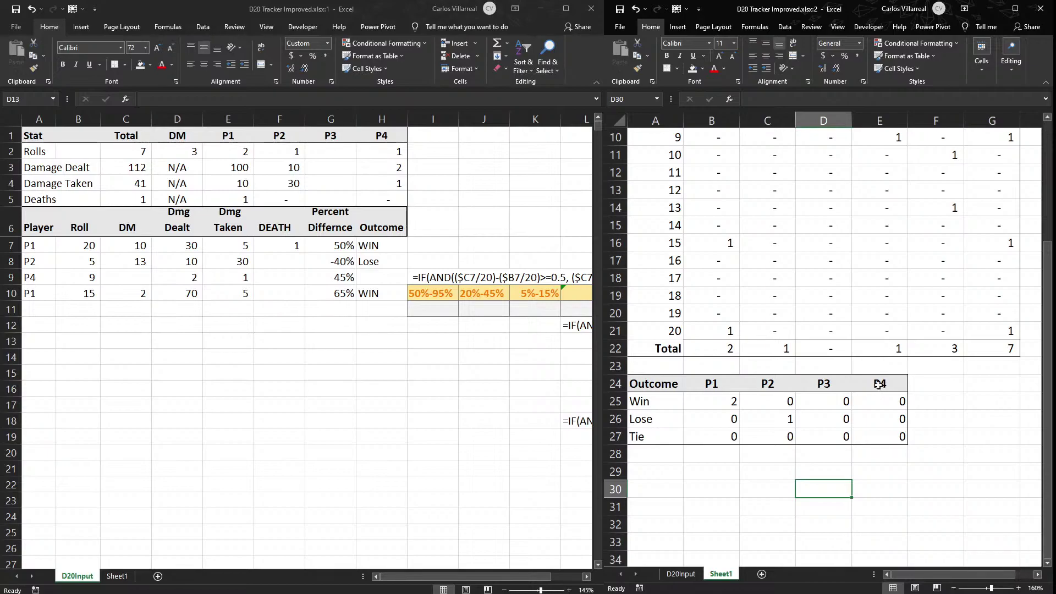
Move the DM column F1:F22 of the roll table to column B, ahead of P1, shifting the player columns over.
{"action": "scroll", "coordinate": [856, 397], "scroll_direction": "up", "scroll_amount": 1}
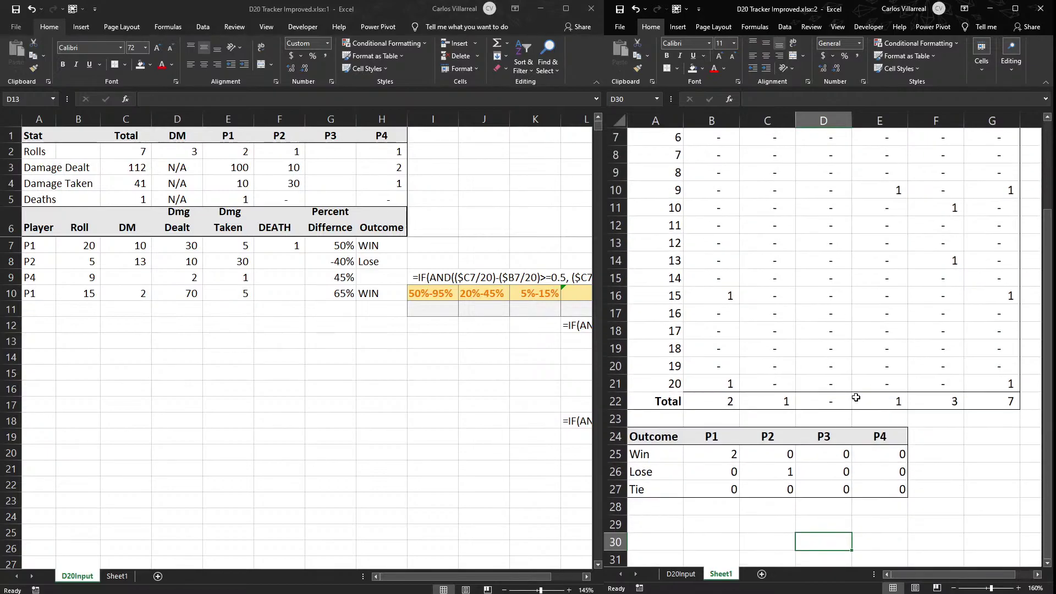
{"action": "scroll", "coordinate": [856, 397], "scroll_direction": "down", "scroll_amount": 1}
{"action": "scroll", "coordinate": [856, 397], "scroll_direction": "up", "scroll_amount": 3}
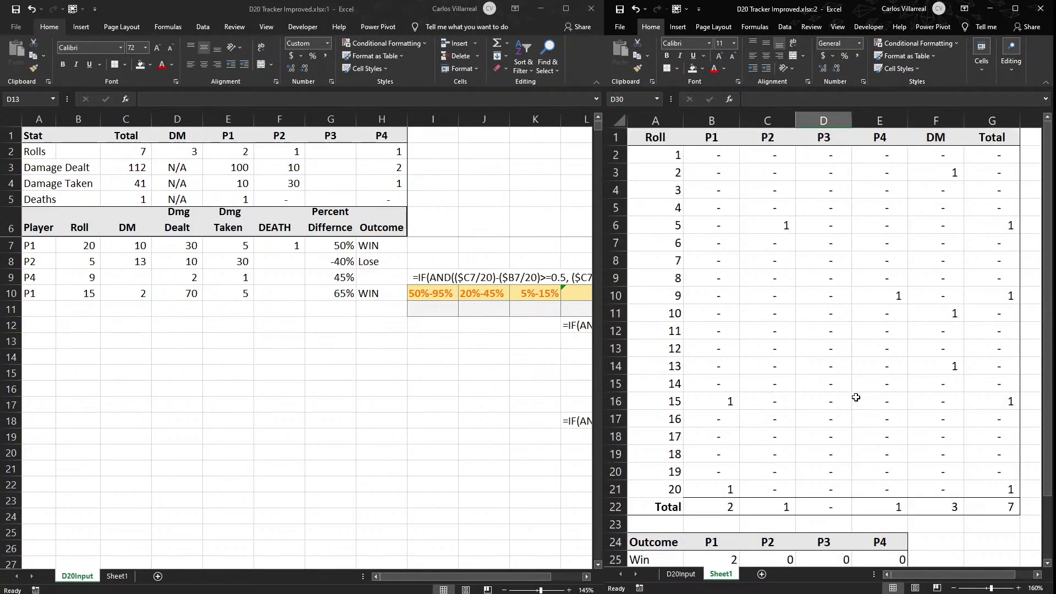
{"action": "left_click_drag", "start_coordinate": [951, 134], "coordinate": [947, 507]}
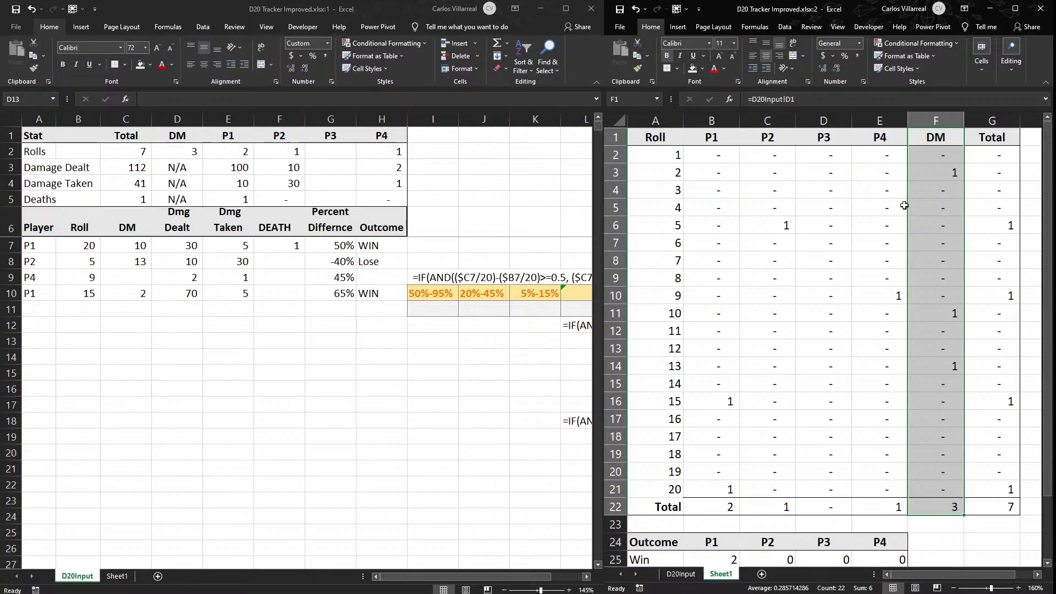
{"action": "left_click_drag", "start_coordinate": [906, 204], "coordinate": [689, 192]}
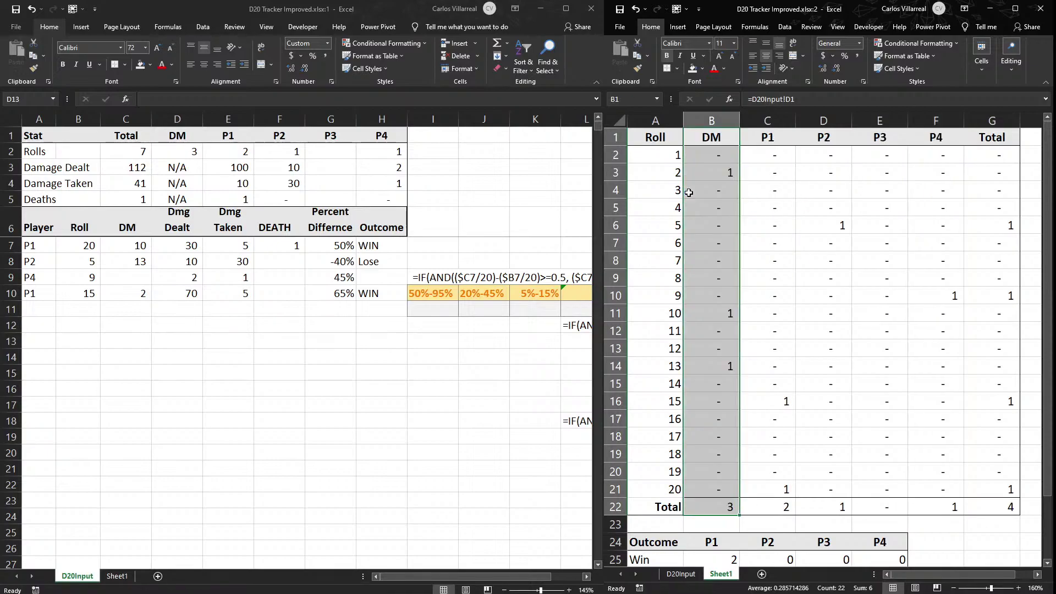
Try to insert a blank column before the roll table's Total column and AutoSum row 2, then undo the insertion.
{"action": "left_click", "coordinate": [993, 140]}
{"action": "key", "text": "ctrl+space"}
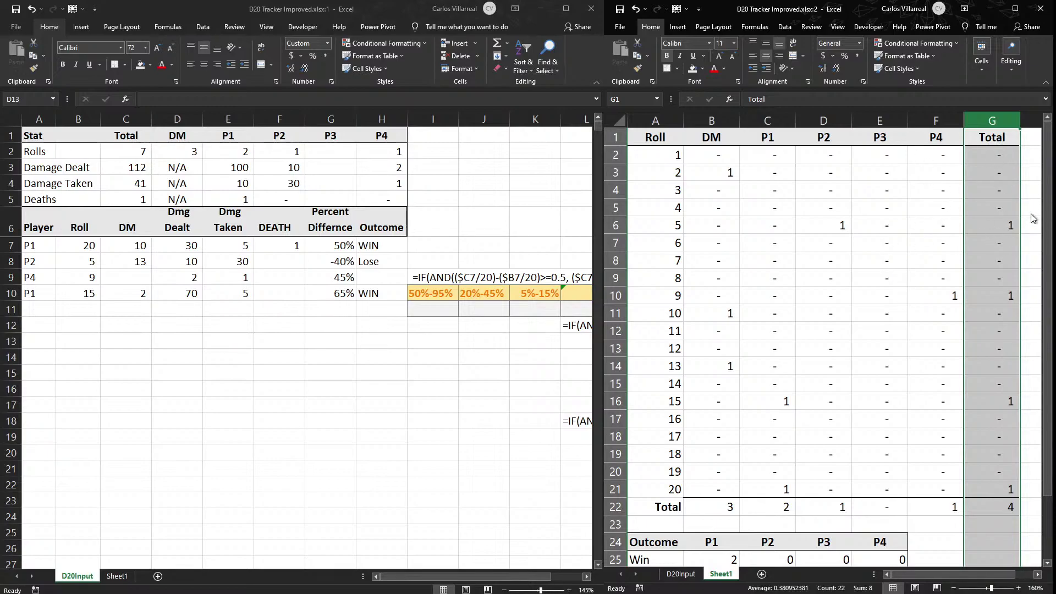
{"action": "key", "text": "ctrl+shift+="}
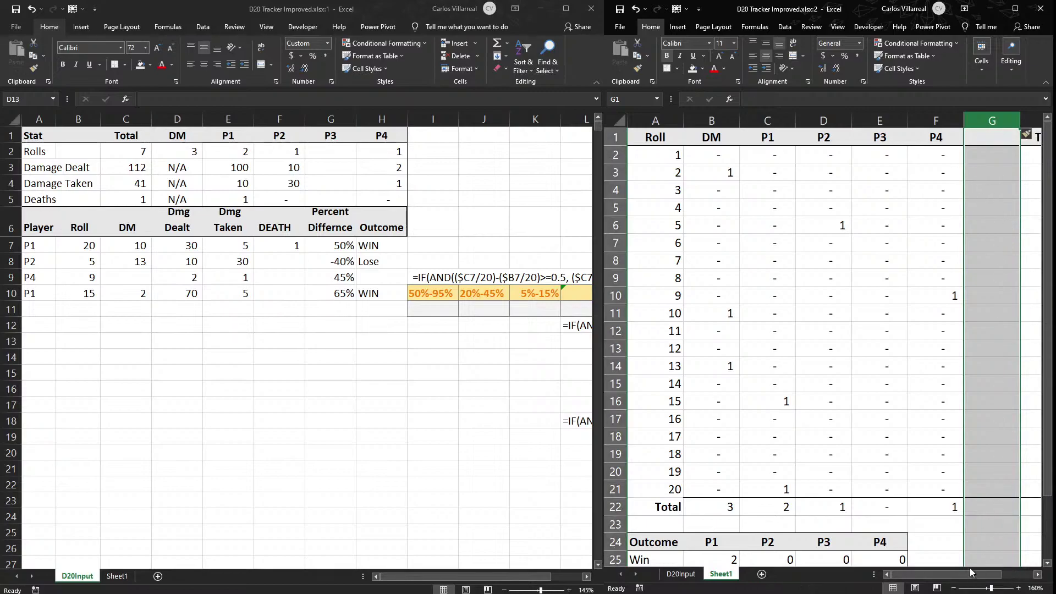
{"action": "scroll", "coordinate": [971, 572], "scroll_direction": "right", "scroll_amount": 2}
{"action": "left_click", "coordinate": [936, 151]}
{"action": "key", "text": "alt+="}
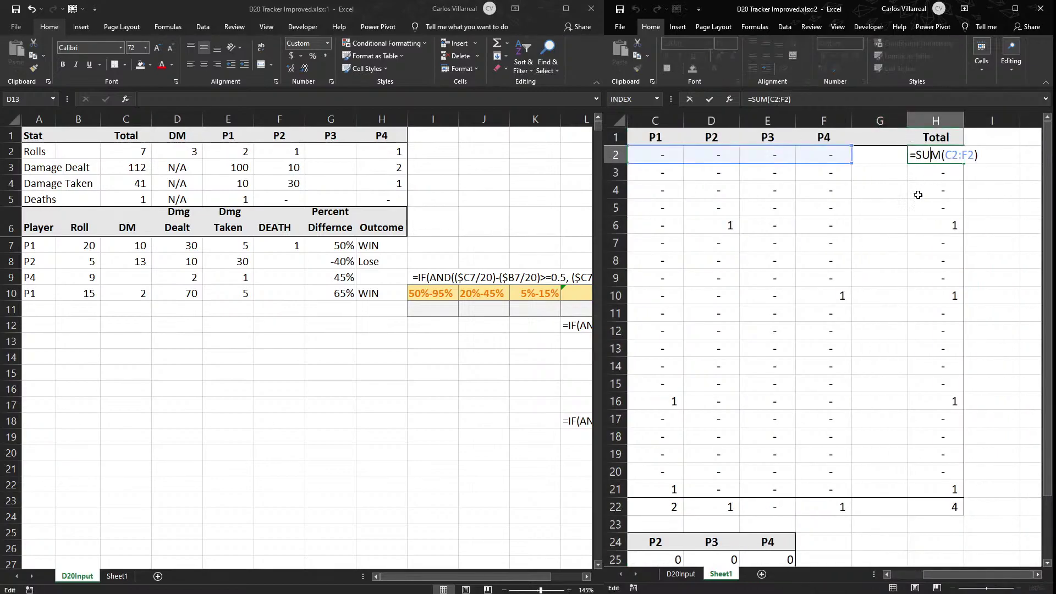
{"action": "left_click", "coordinate": [1017, 292]}
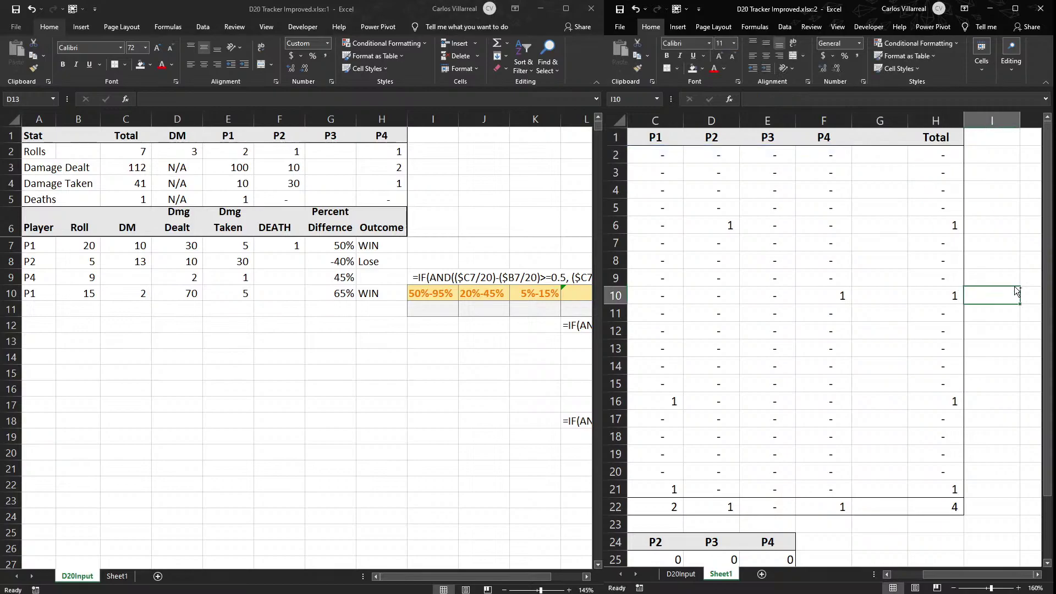
{"action": "key", "text": "ctrl+z"}
{"action": "key", "text": "ctrl+z"}
{"action": "left_click", "coordinate": [982, 399]}
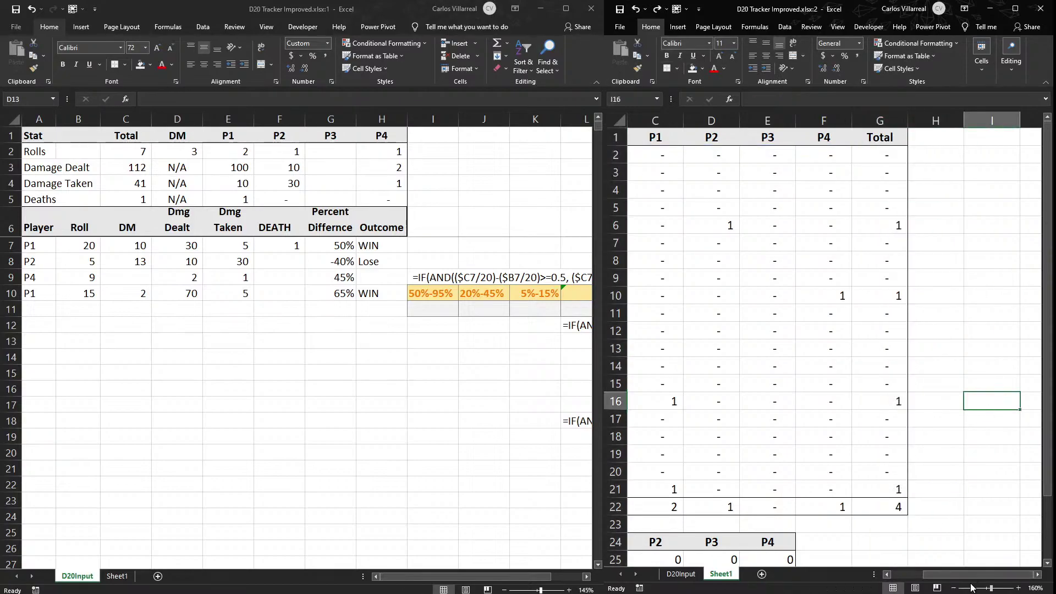
Review the roll and Outcome tables on Sheet1, then examine the DEATH column entries on D20Input.
{"action": "scroll", "coordinate": [971, 573], "scroll_direction": "left", "scroll_amount": 2}
{"action": "scroll", "coordinate": [826, 371], "scroll_direction": "down", "scroll_amount": 3}
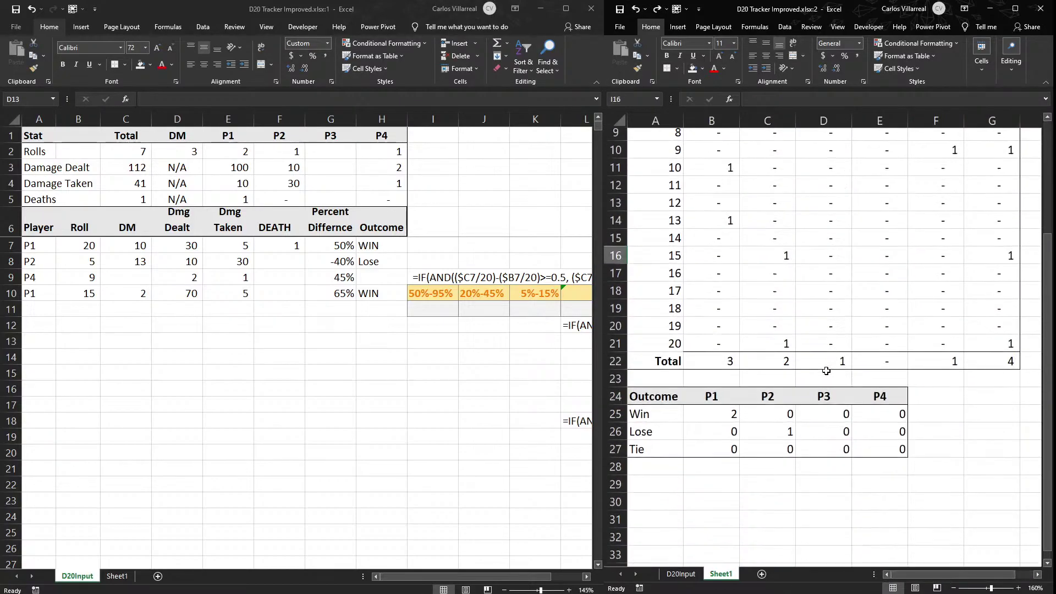
{"action": "scroll", "coordinate": [826, 371], "scroll_direction": "down", "scroll_amount": 1}
{"action": "scroll", "coordinate": [826, 371], "scroll_direction": "up", "scroll_amount": 4}
{"action": "scroll", "coordinate": [826, 371], "scroll_direction": "down", "scroll_amount": 2}
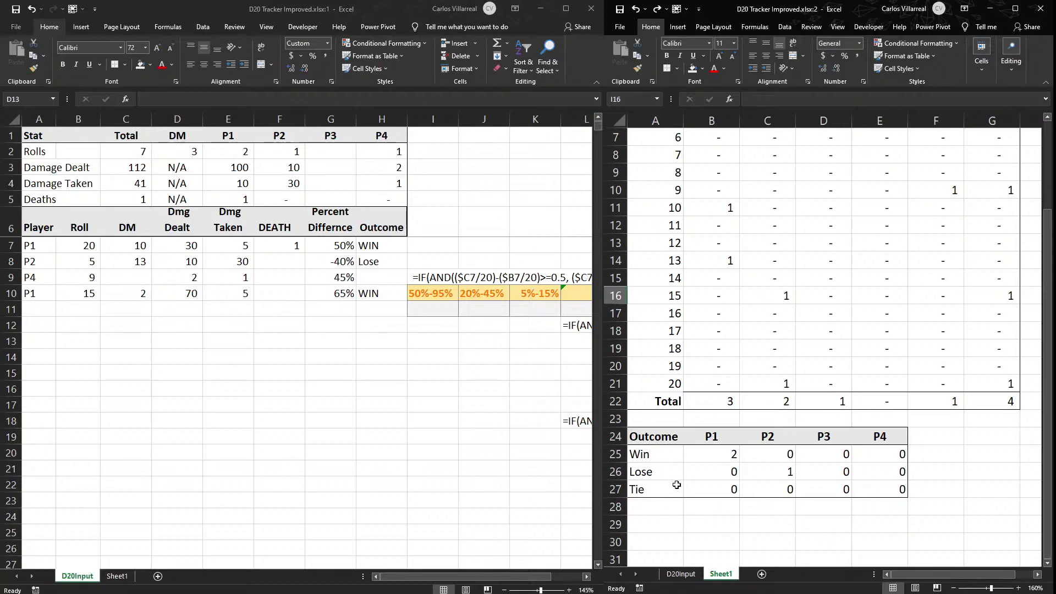
{"action": "left_click_drag", "start_coordinate": [991, 574], "coordinate": [1010, 575]}
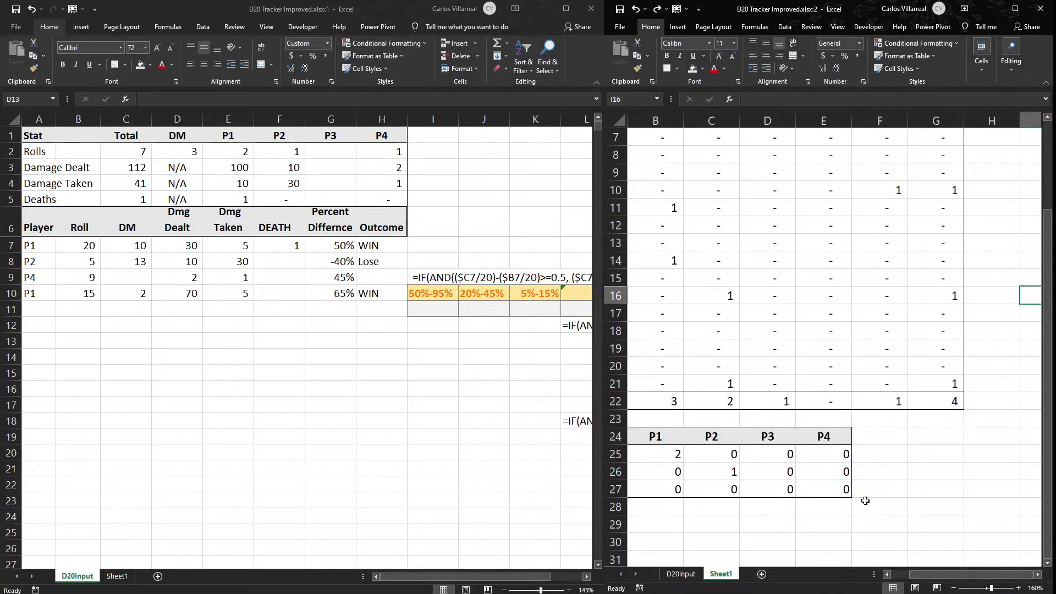
{"action": "left_click", "coordinate": [282, 243]}
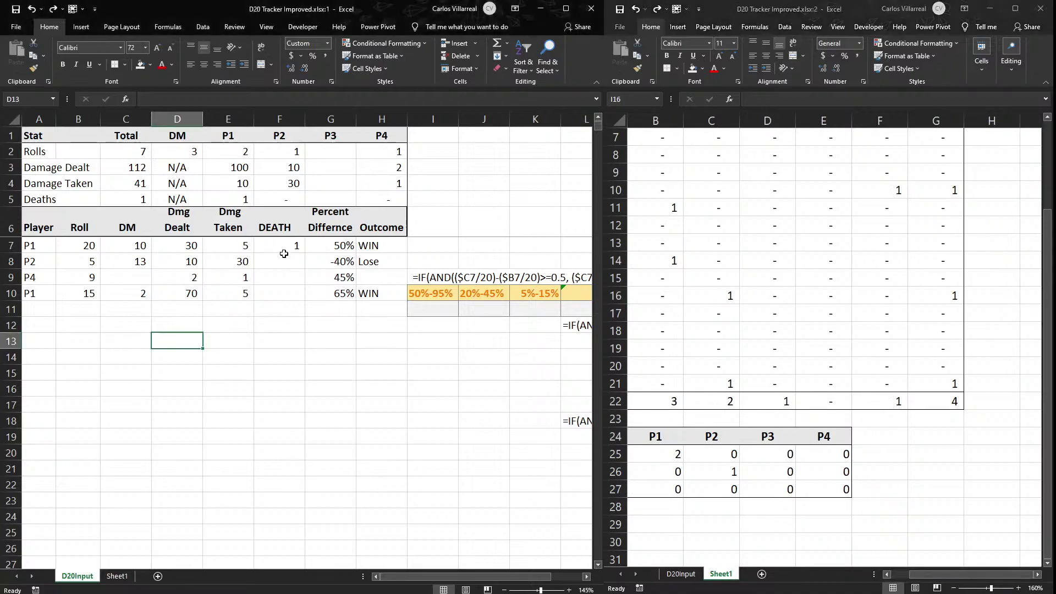
{"action": "left_click_drag", "start_coordinate": [283, 254], "coordinate": [281, 277]}
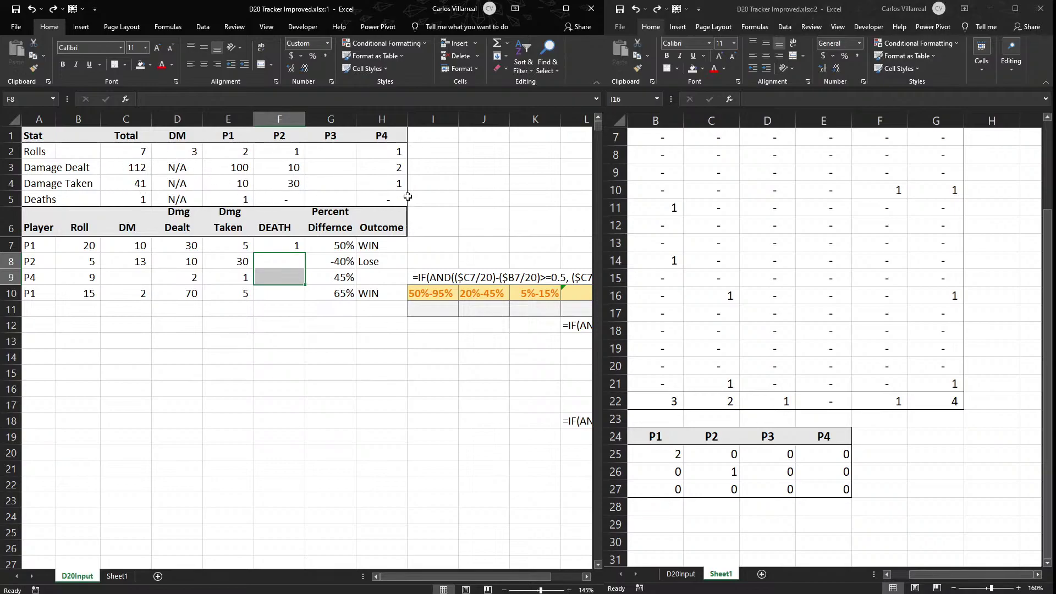
{"action": "left_click_drag", "start_coordinate": [935, 574], "coordinate": [905, 573]}
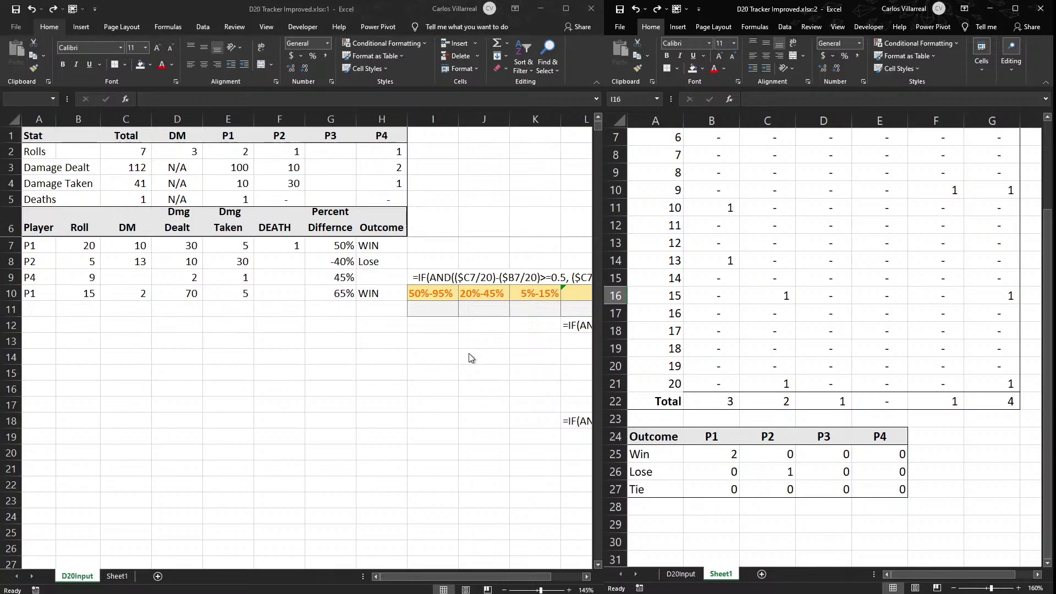
{"action": "left_click", "coordinate": [433, 119]}
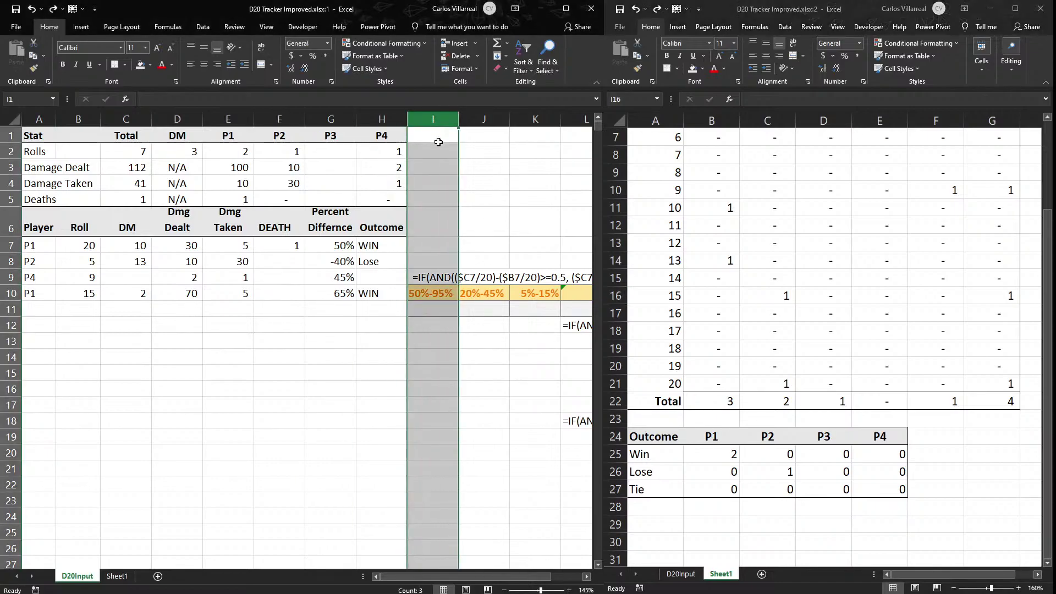
{"action": "left_click", "coordinate": [439, 142]}
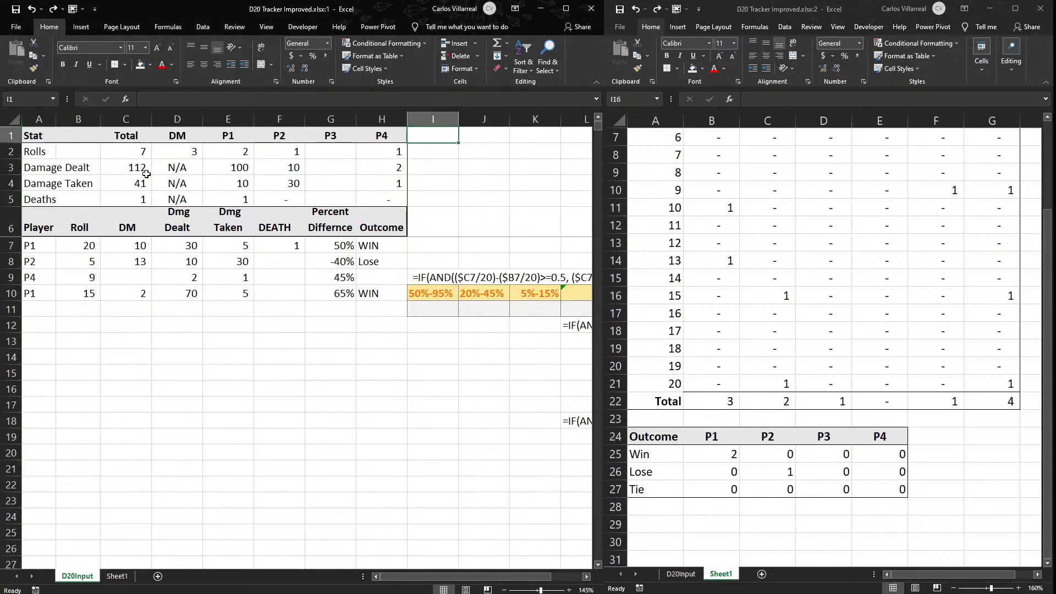
{"action": "left_click_drag", "start_coordinate": [419, 140], "coordinate": [573, 198]}
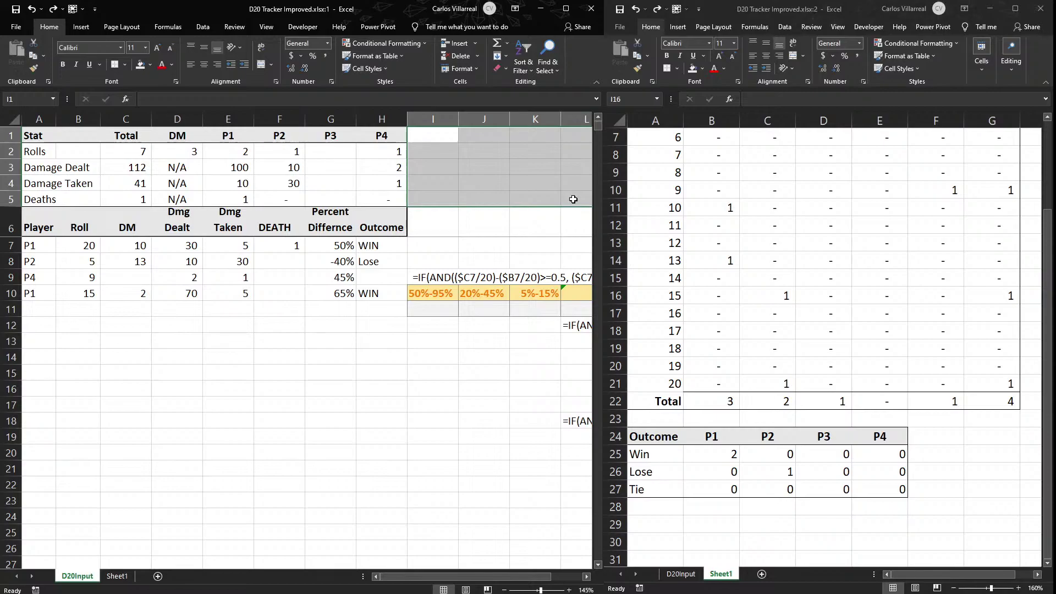
{"action": "left_click", "coordinate": [3, 168]}
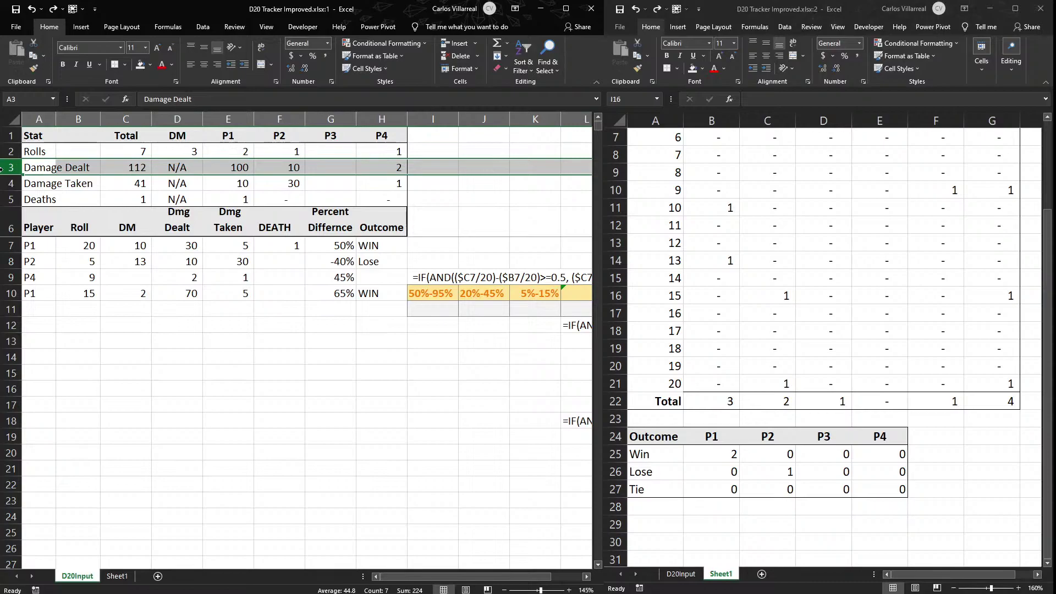
On Sheet1, enter =C2/C22 in H2 beside the roll table's Total column and fill it down to H21.
{"action": "left_click", "coordinate": [823, 277]}
{"action": "scroll", "coordinate": [780, 355], "scroll_direction": "up", "scroll_amount": 2}
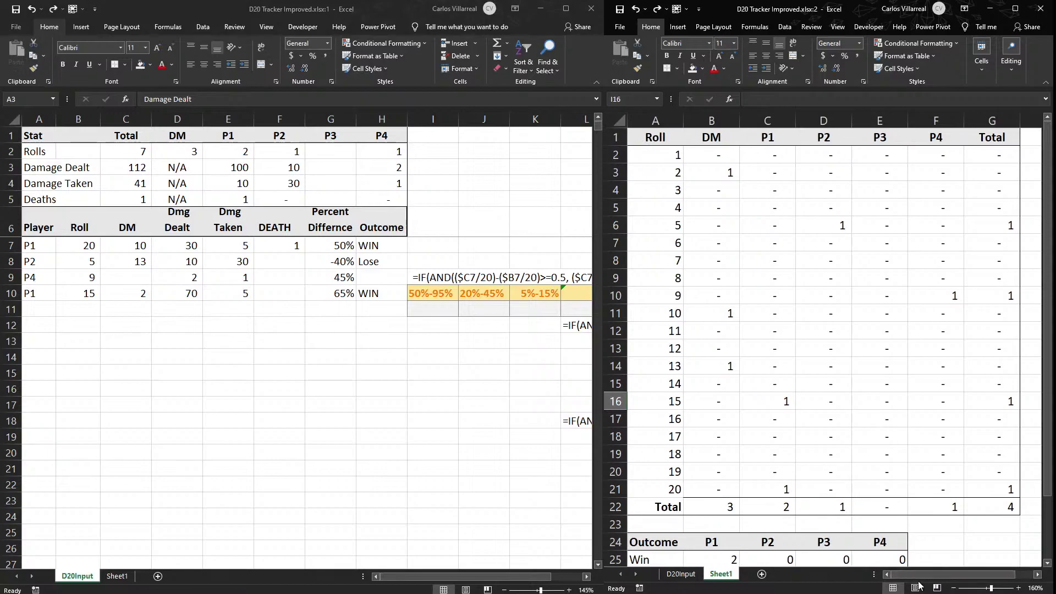
{"action": "left_click_drag", "start_coordinate": [913, 574], "coordinate": [936, 572]}
{"action": "scroll", "coordinate": [818, 391], "scroll_direction": "down", "scroll_amount": 1}
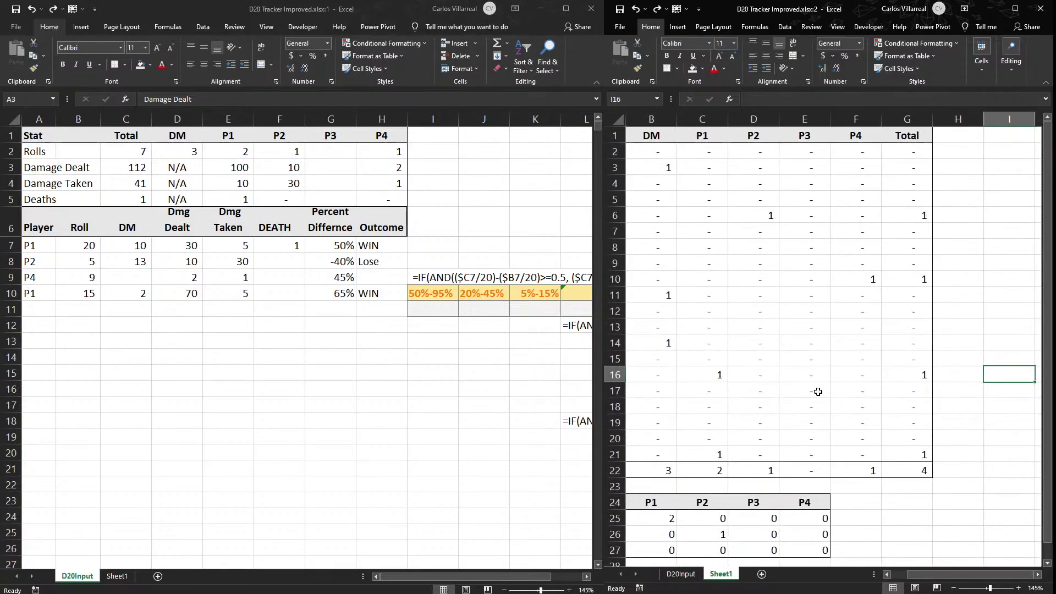
{"action": "scroll", "coordinate": [979, 577], "scroll_direction": "left", "scroll_amount": 1}
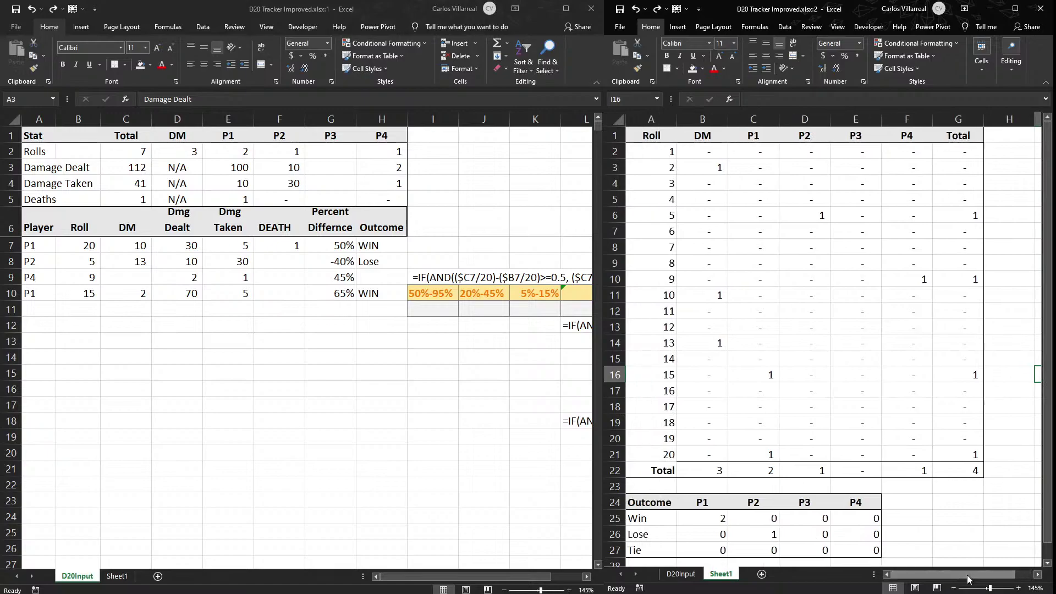
{"action": "left_click", "coordinate": [1006, 150]}
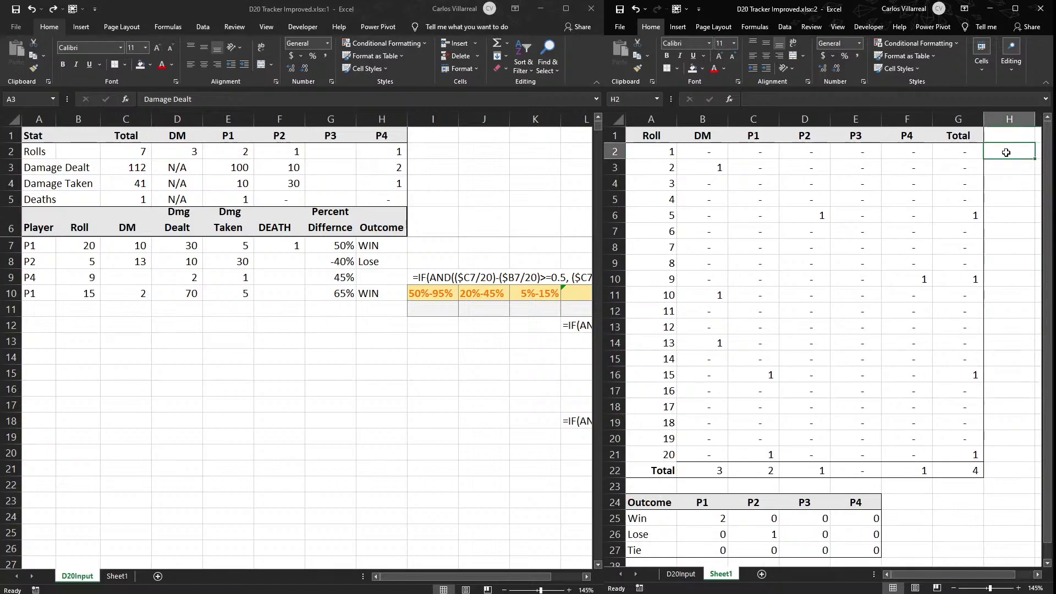
{"action": "type", "text": "="}
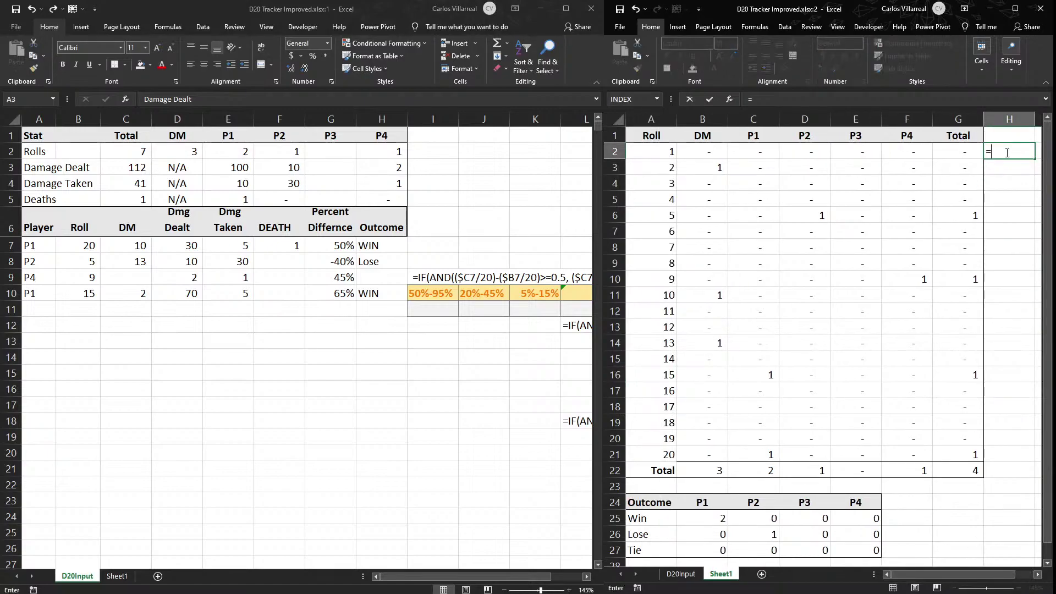
{"action": "key", "text": "Left"}
{"action": "key", "text": "Left"}
{"action": "key", "text": "Left"}
{"action": "key", "text": "Left"}
{"action": "key", "text": "Left"}
{"action": "key", "text": "Left"}
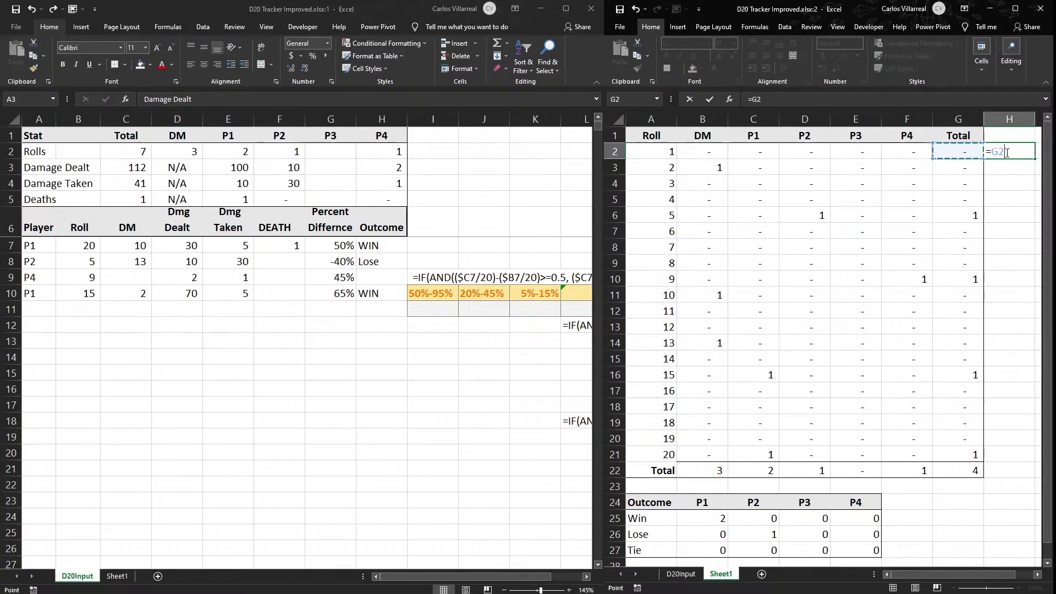
{"action": "key", "text": "Right"}
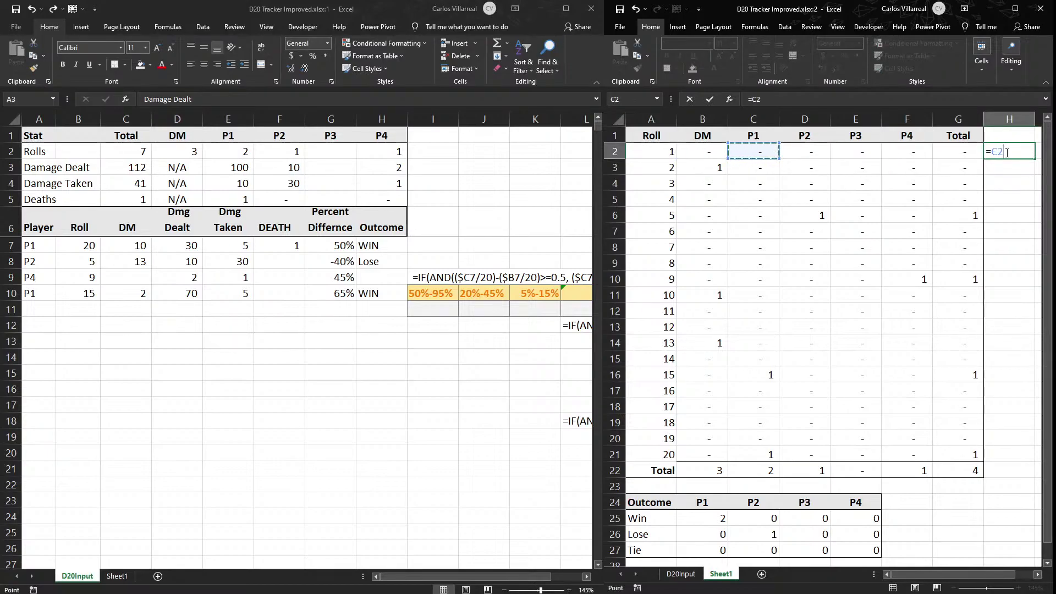
{"action": "type", "text": "/"}
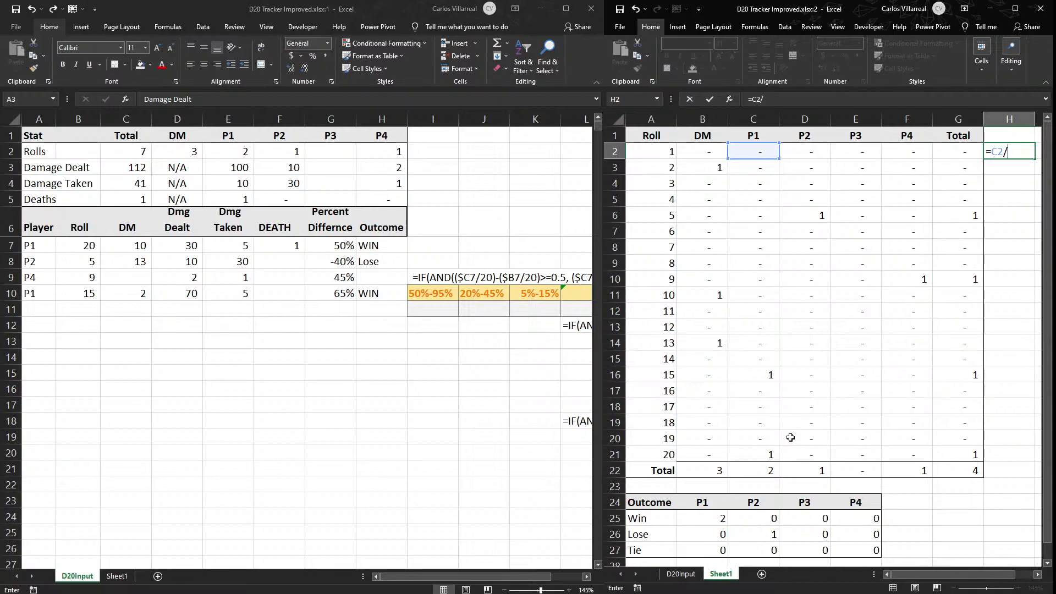
{"action": "left_click", "coordinate": [758, 468]}
{"action": "key", "text": "Return"}
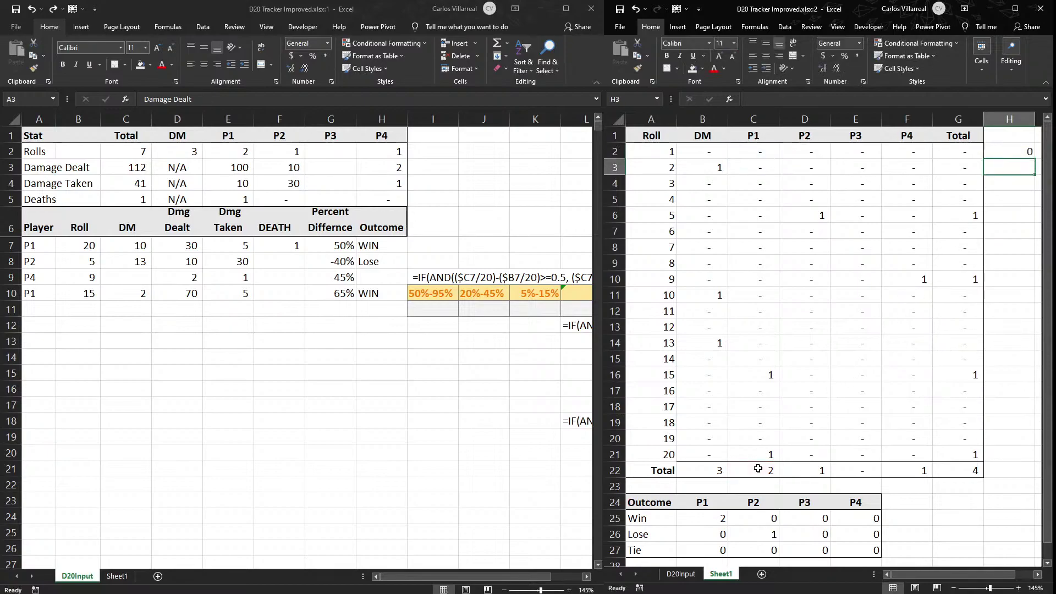
{"action": "left_click", "coordinate": [1017, 154]}
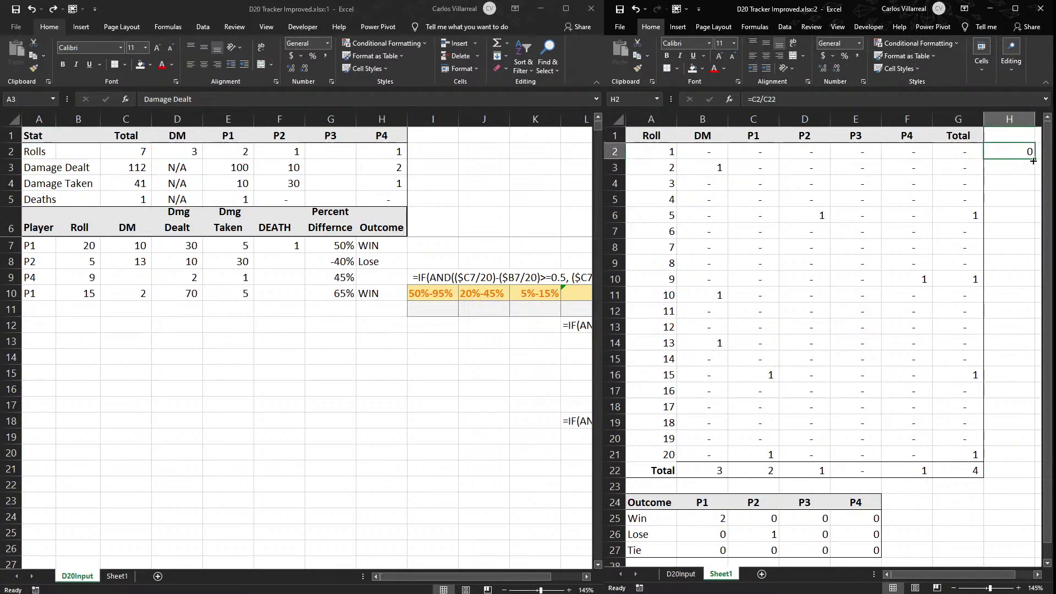
{"action": "double_click", "coordinate": [1033, 161]}
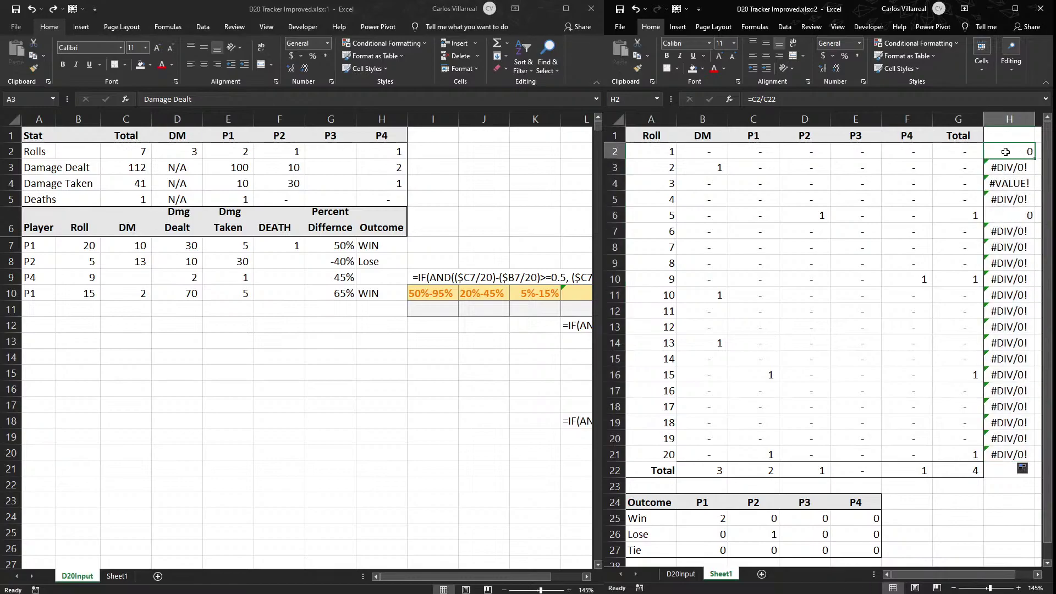
Lock the divisor row in H2 so the formula reads =C2/C$22, refill H2:H21, and check the formula in H16.
{"action": "double_click", "coordinate": [1006, 152]}
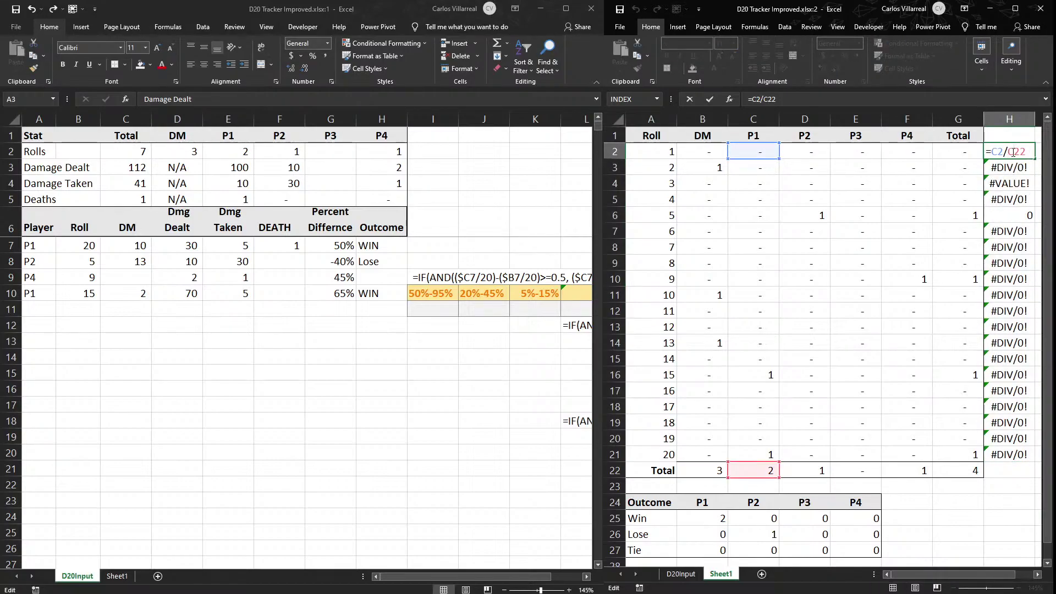
{"action": "left_click", "coordinate": [1013, 152]}
{"action": "type", "text": "$"}
{"action": "type", "text": "$"}
{"action": "key", "text": "BackSpace"}
{"action": "key", "text": "Return"}
{"action": "left_click", "coordinate": [753, 151]}
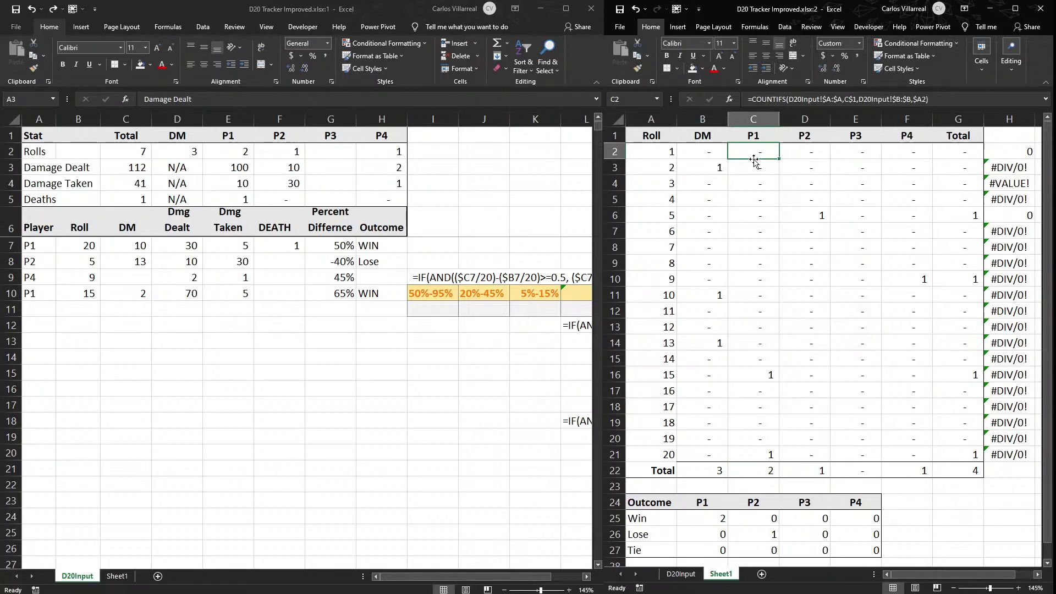
{"action": "left_click", "coordinate": [1029, 158]}
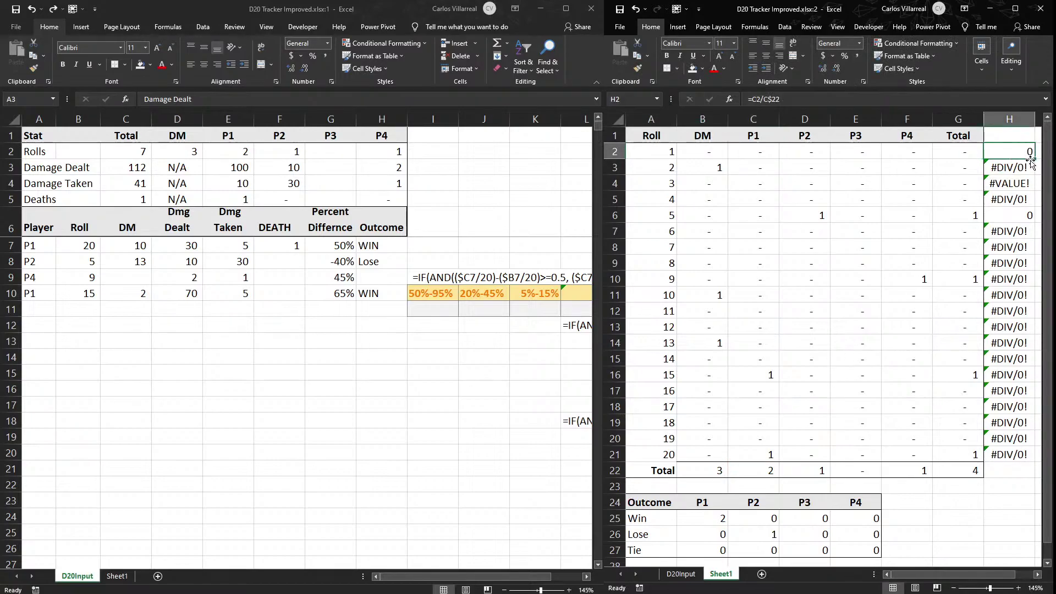
{"action": "double_click", "coordinate": [1031, 160]}
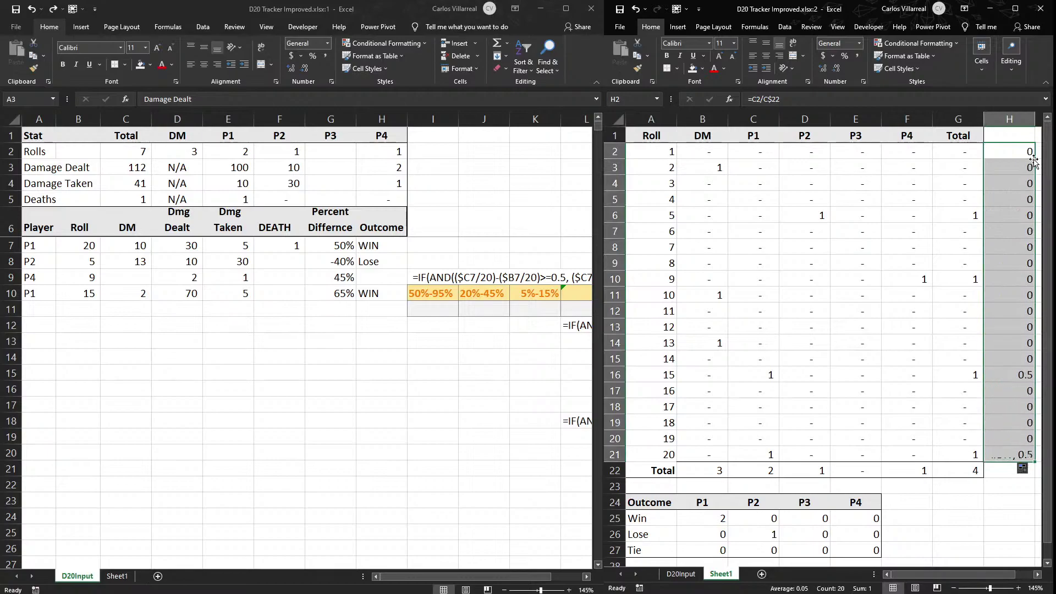
{"action": "double_click", "coordinate": [1018, 376]}
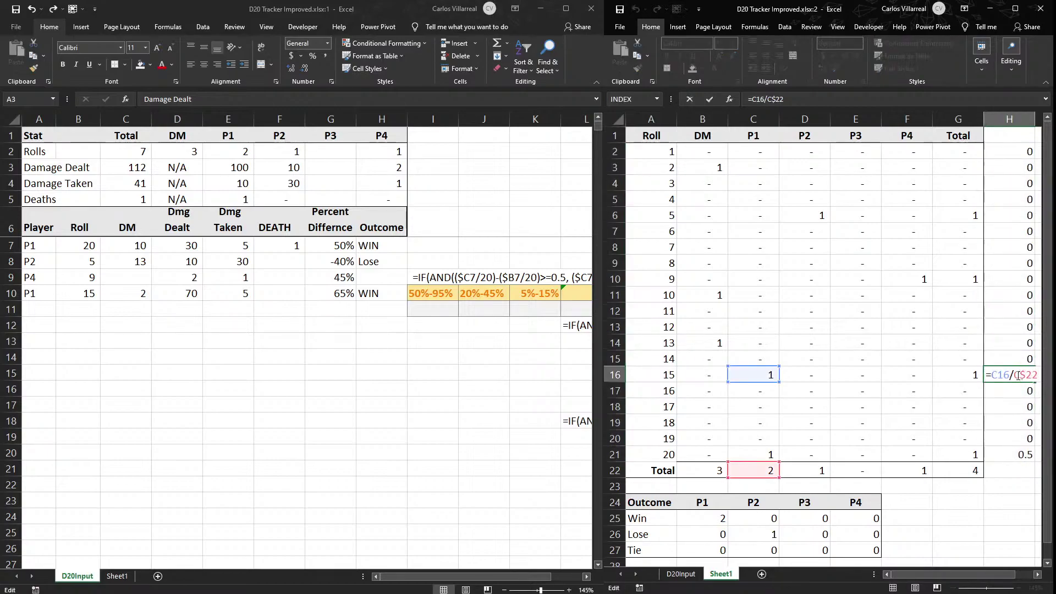
{"action": "key", "text": "Escape"}
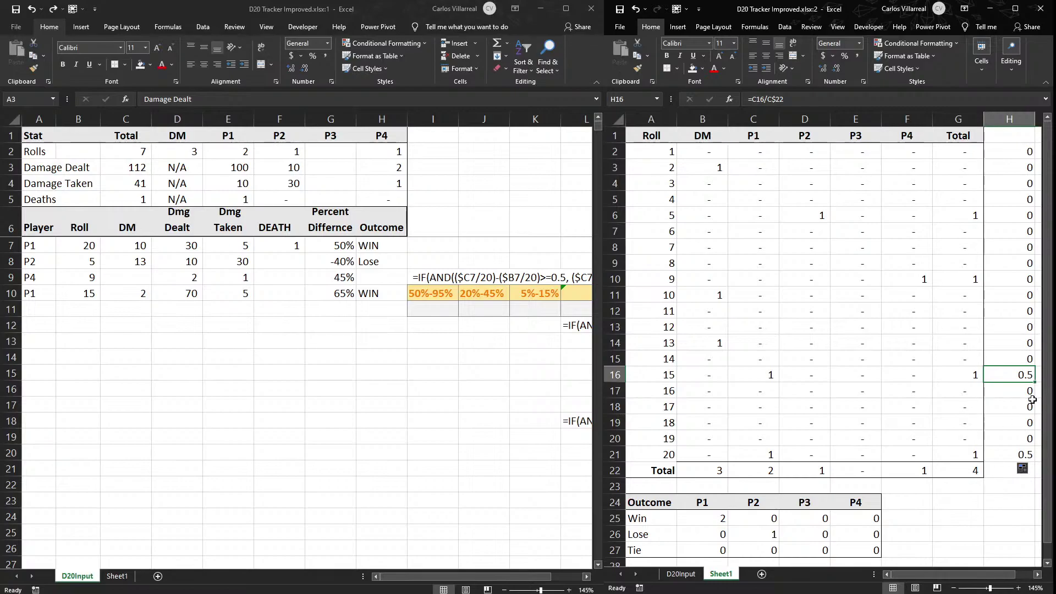
Give the percentage column a header in H1 with the formula =D20Input!E1&" %".
{"action": "mouse_move", "coordinate": [981, 574]}
{"action": "left_mouse_down"}
{"action": "mouse_move", "coordinate": [1010, 575]}
{"action": "mouse_move", "coordinate": [985, 568]}
{"action": "left_mouse_up"}
{"action": "left_click", "coordinate": [1000, 159]}
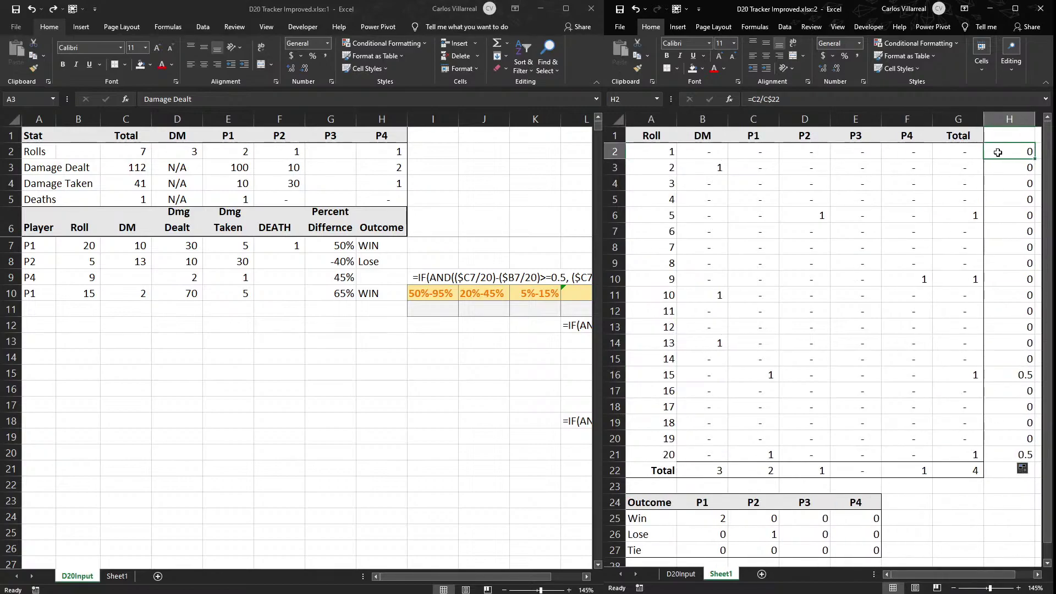
{"action": "left_click", "coordinate": [999, 138]}
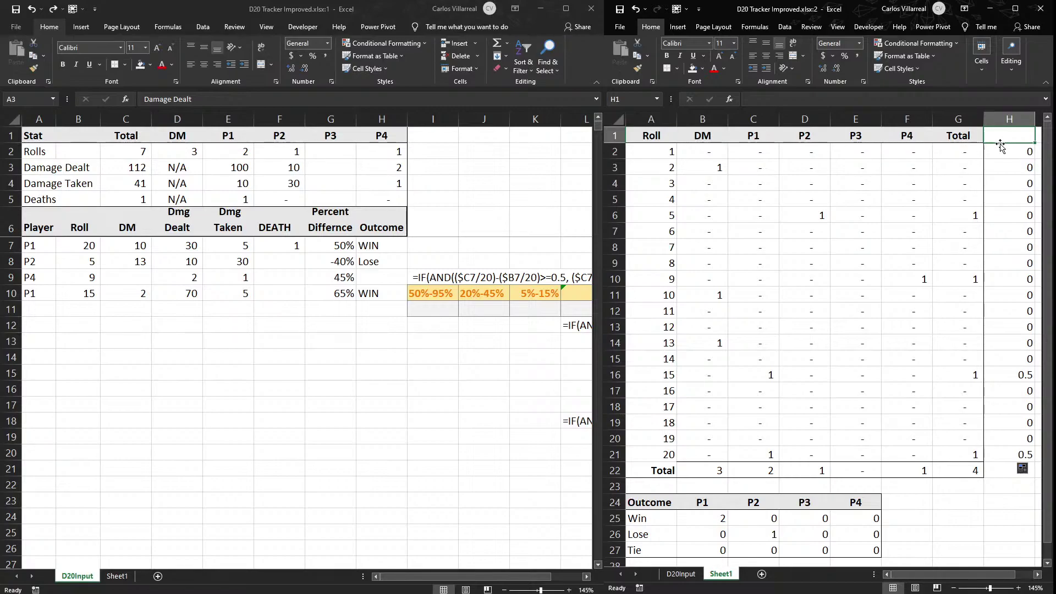
{"action": "type", "text": "="}
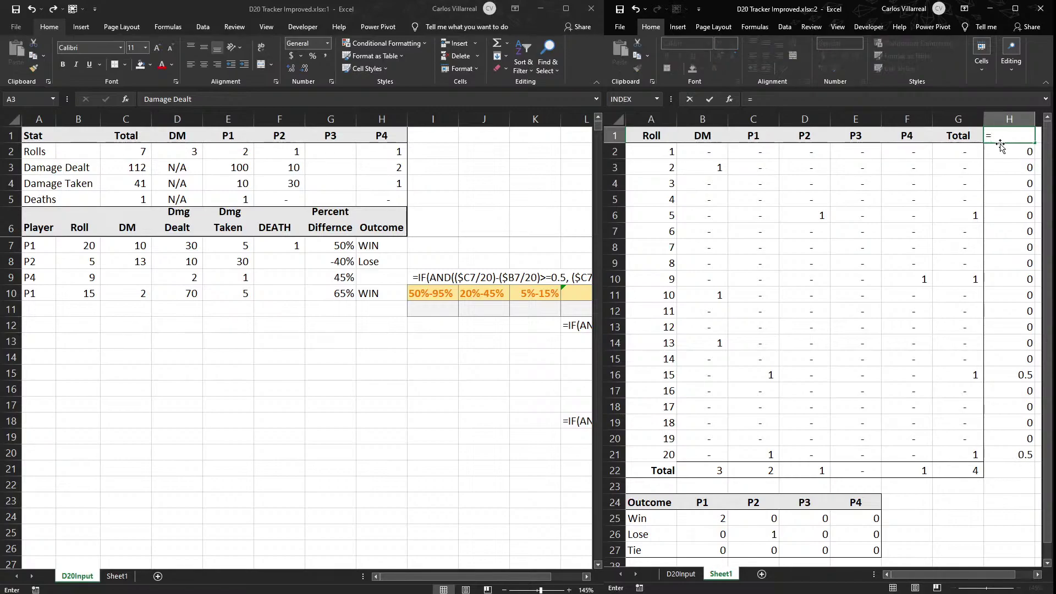
{"action": "key", "text": "Left"}
{"action": "key", "text": "Left"}
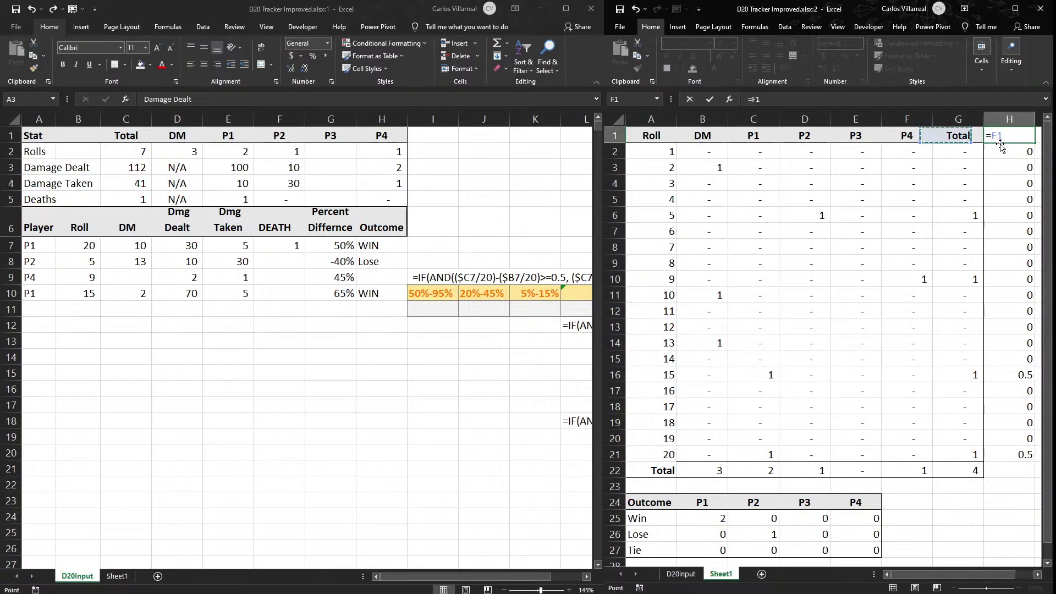
{"action": "key", "text": "Left"}
{"action": "key", "text": "Left"}
{"action": "key", "text": "Left"}
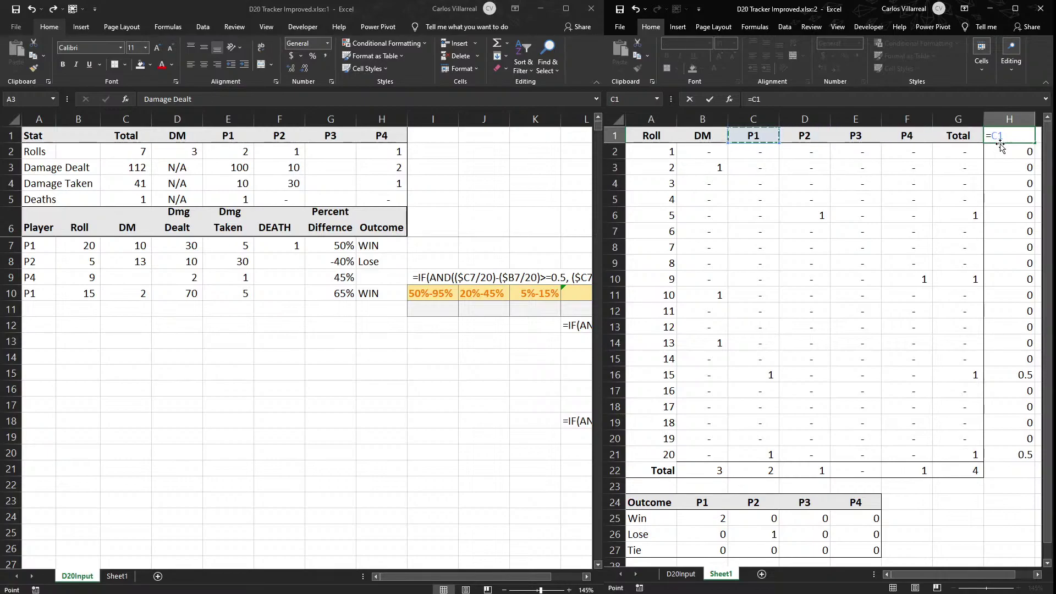
{"action": "left_click", "coordinate": [222, 138]}
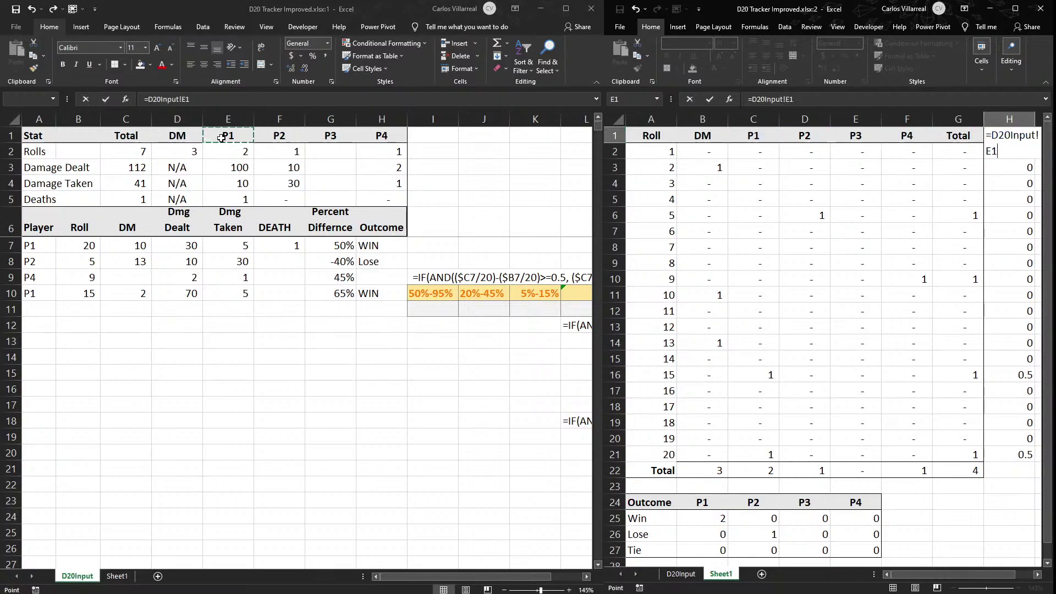
{"action": "type", "text": "&\" %"}
{"action": "key", "text": "Return"}
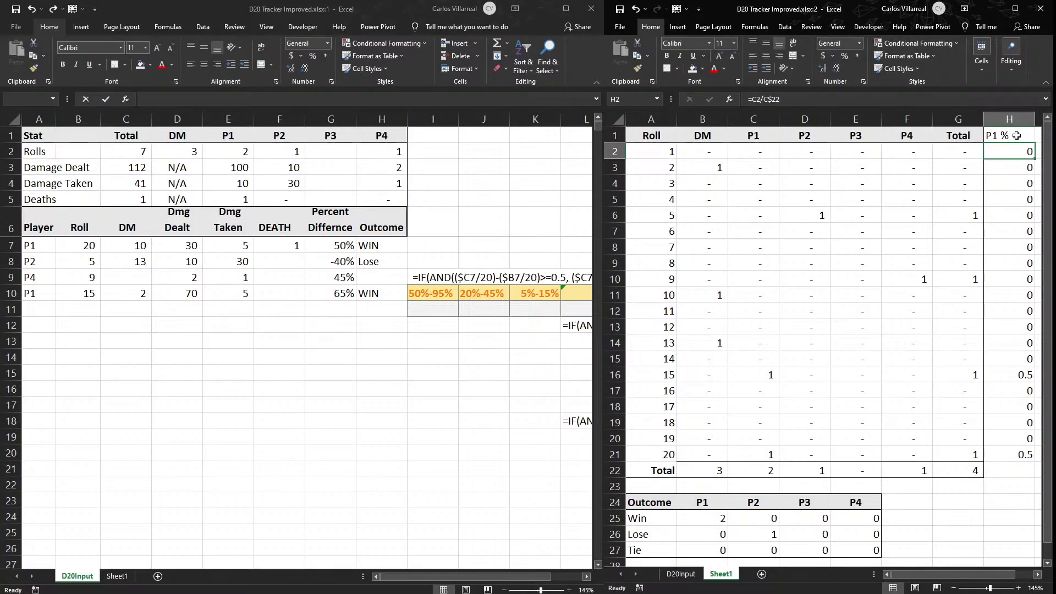
Move the P1 % column H1:H21 to column D between P1 and P2, shifting the other columns over, and check D2's formula.
{"action": "left_click_drag", "start_coordinate": [1016, 135], "coordinate": [1000, 448]}
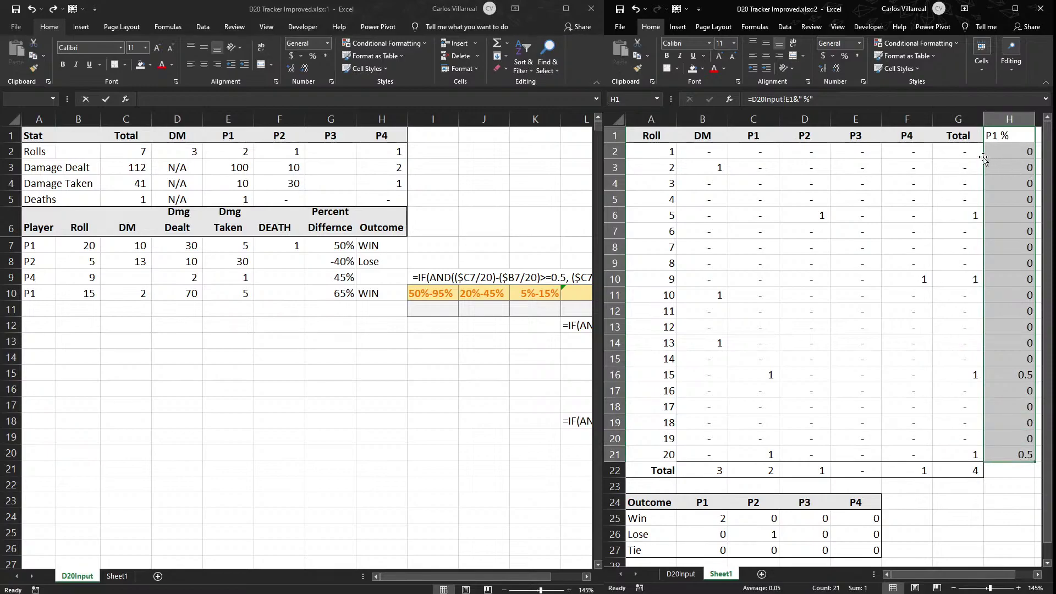
{"action": "left_click_drag", "start_coordinate": [984, 159], "coordinate": [780, 150]}
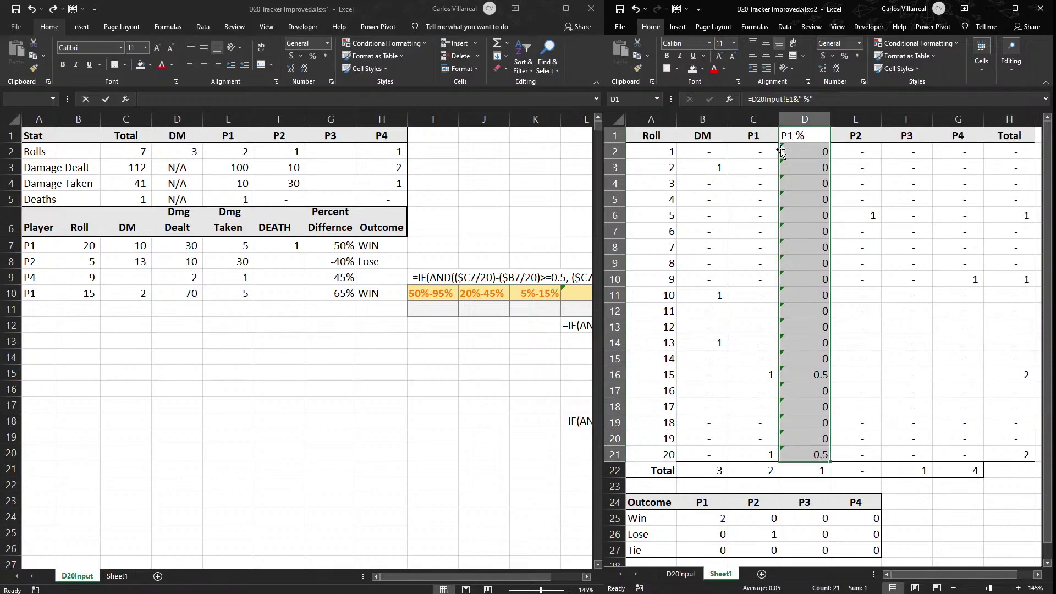
{"action": "left_click", "coordinate": [793, 165]}
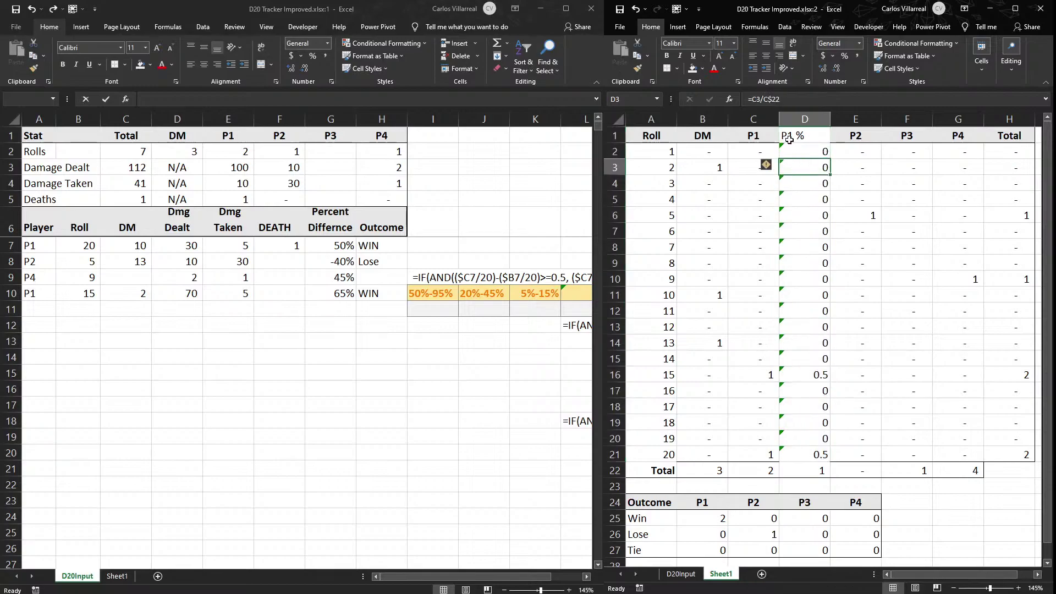
{"action": "double_click", "coordinate": [790, 151]}
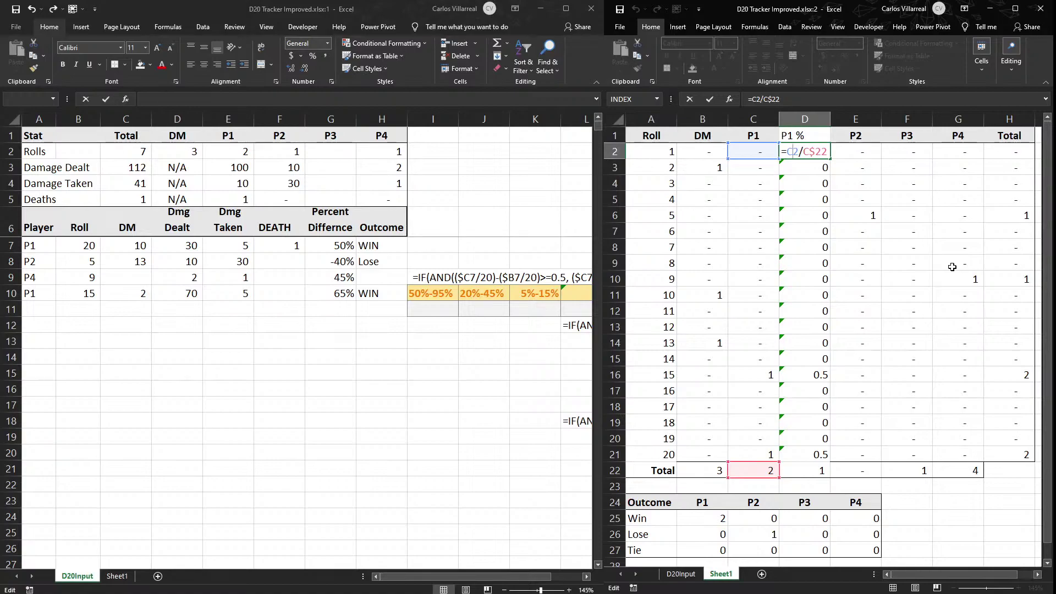
{"action": "key", "text": "Escape"}
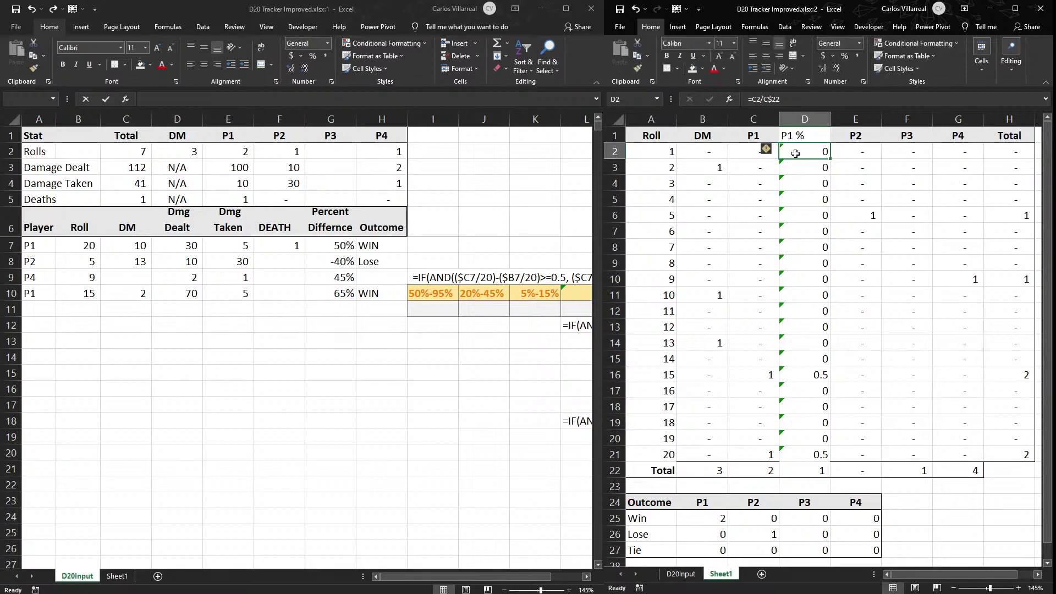
Format the P1 % column D2:D22 on Sheet1 as percentages with two decimal places.
{"action": "left_click_drag", "start_coordinate": [796, 153], "coordinate": [816, 144]}
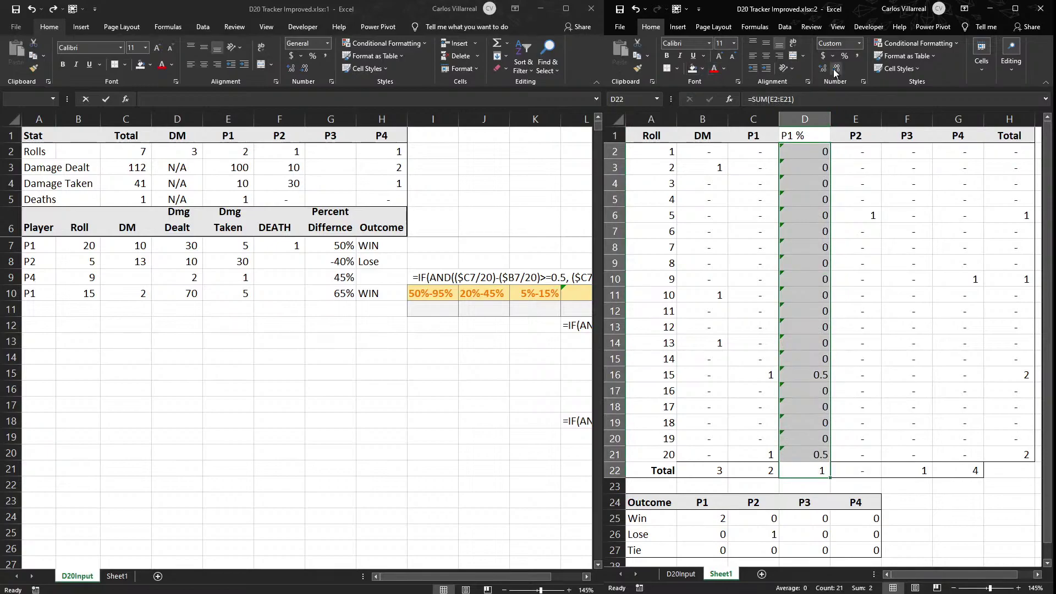
{"action": "left_click", "coordinate": [844, 56]}
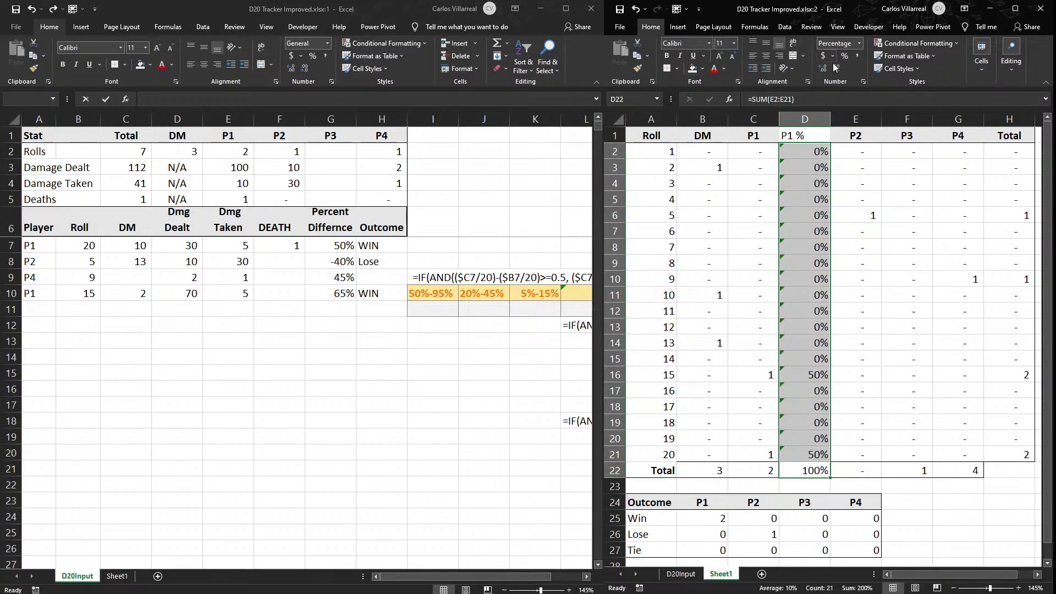
{"action": "left_click", "coordinate": [823, 69]}
{"action": "left_click", "coordinate": [823, 70]}
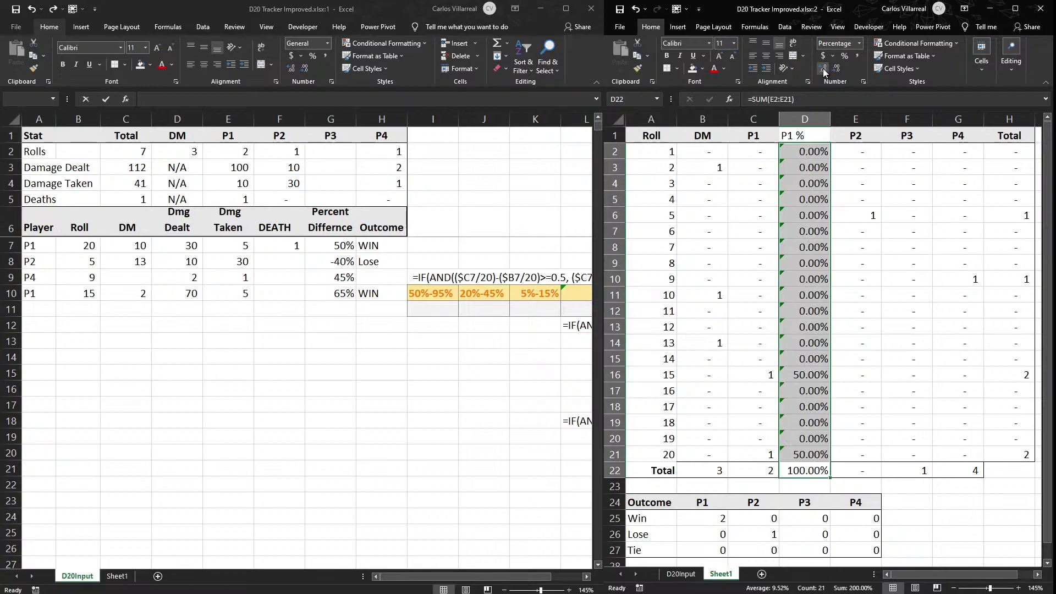
{"action": "left_click", "coordinate": [858, 268]}
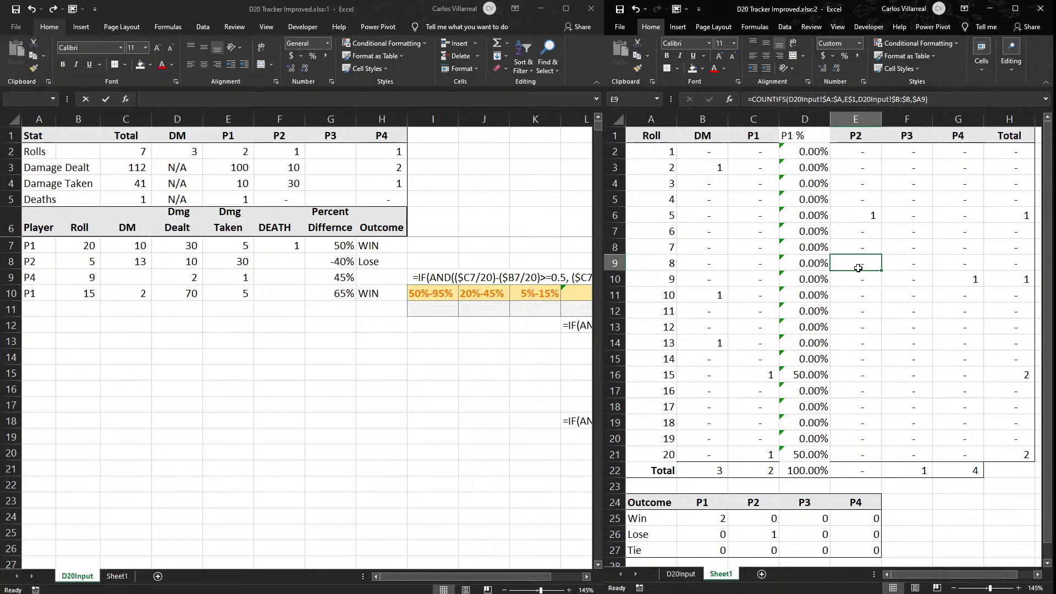
Move the totals in E22:G22 one column over to F22:H22, check the neighbouring total formulas, and sum E2:E21 in E22.
{"action": "double_click", "coordinate": [855, 468]}
{"action": "key", "text": "Return"}
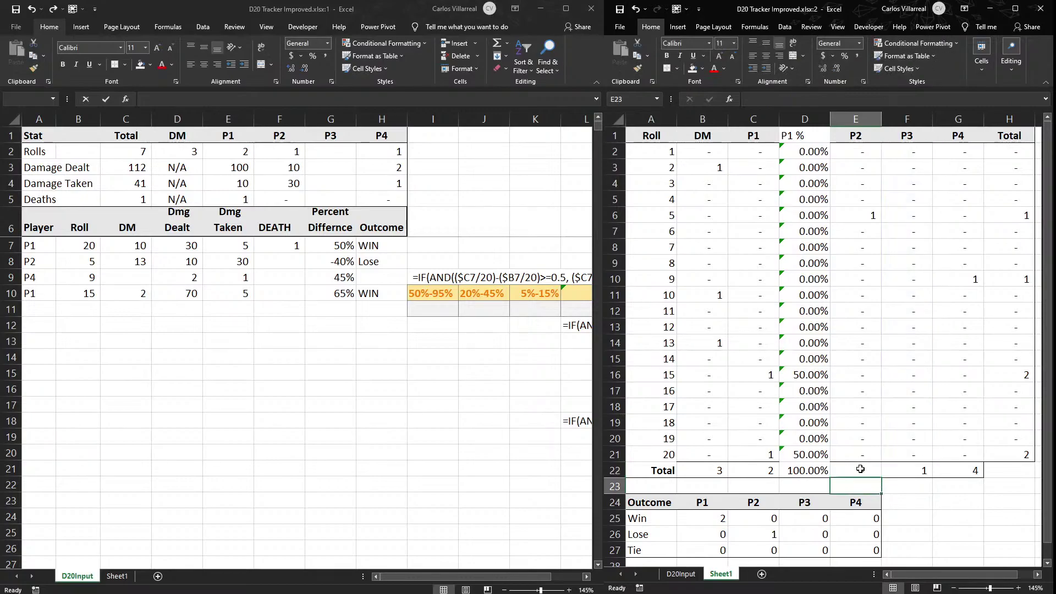
{"action": "left_click_drag", "start_coordinate": [862, 470], "coordinate": [981, 478]}
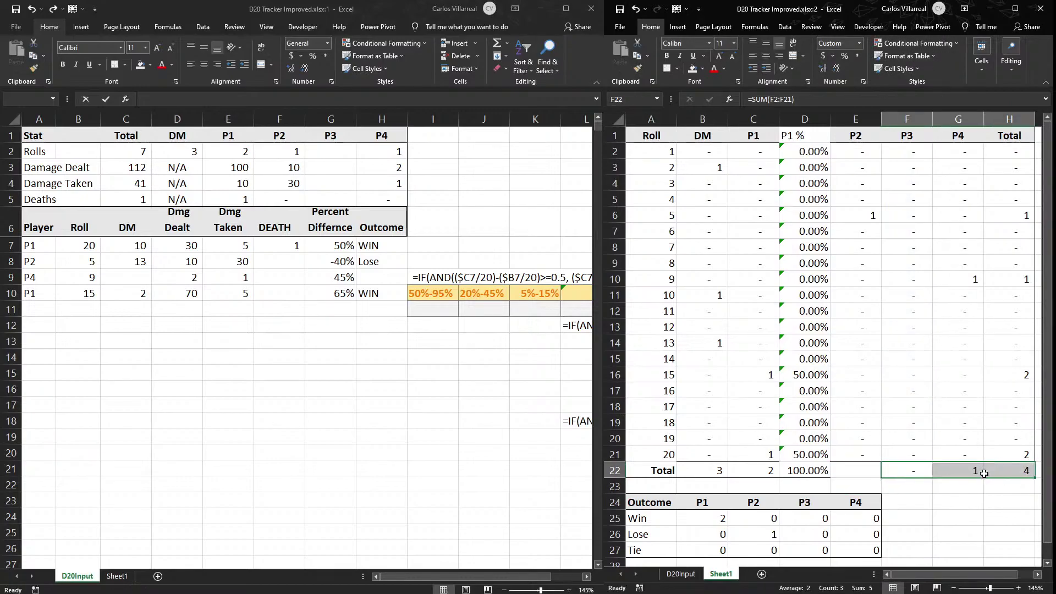
{"action": "double_click", "coordinate": [901, 473]}
{"action": "key", "text": "Return"}
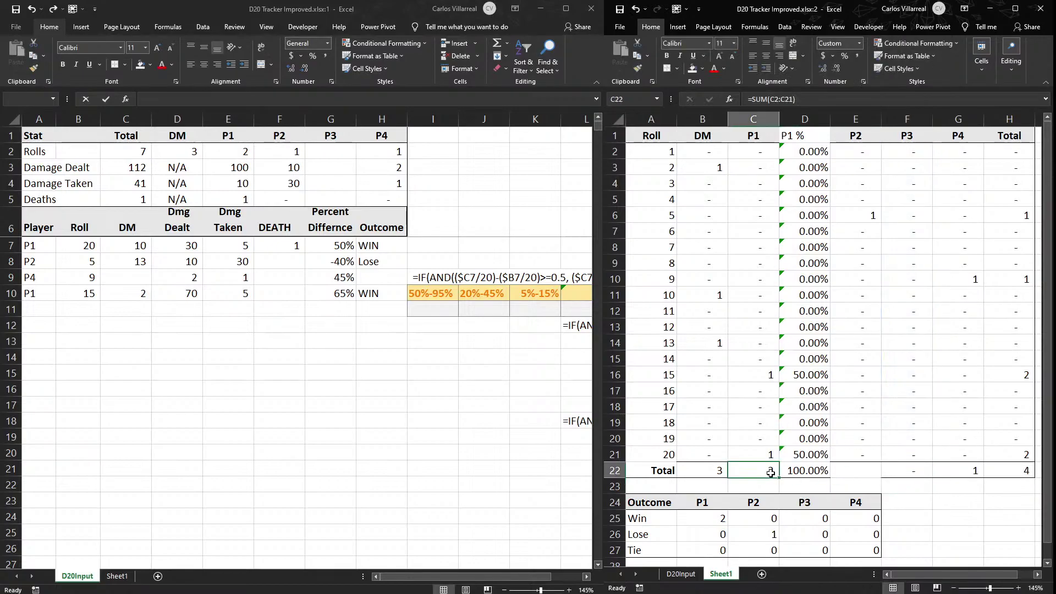
{"action": "double_click", "coordinate": [772, 471]}
{"action": "key", "text": "Return"}
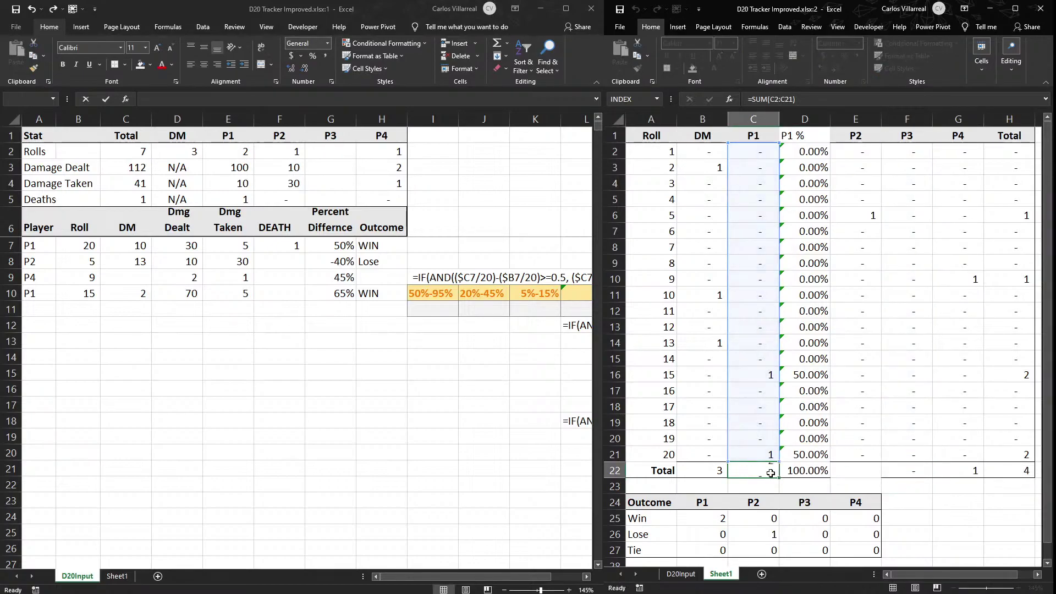
{"action": "left_click", "coordinate": [871, 475]}
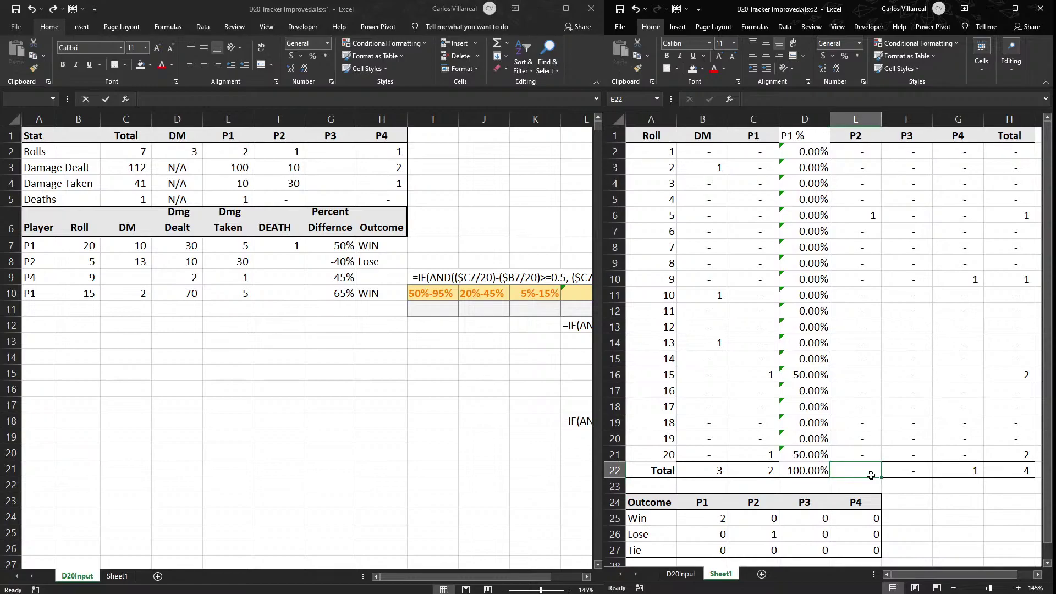
{"action": "key", "text": "alt+equal"}
{"action": "key", "text": "Return"}
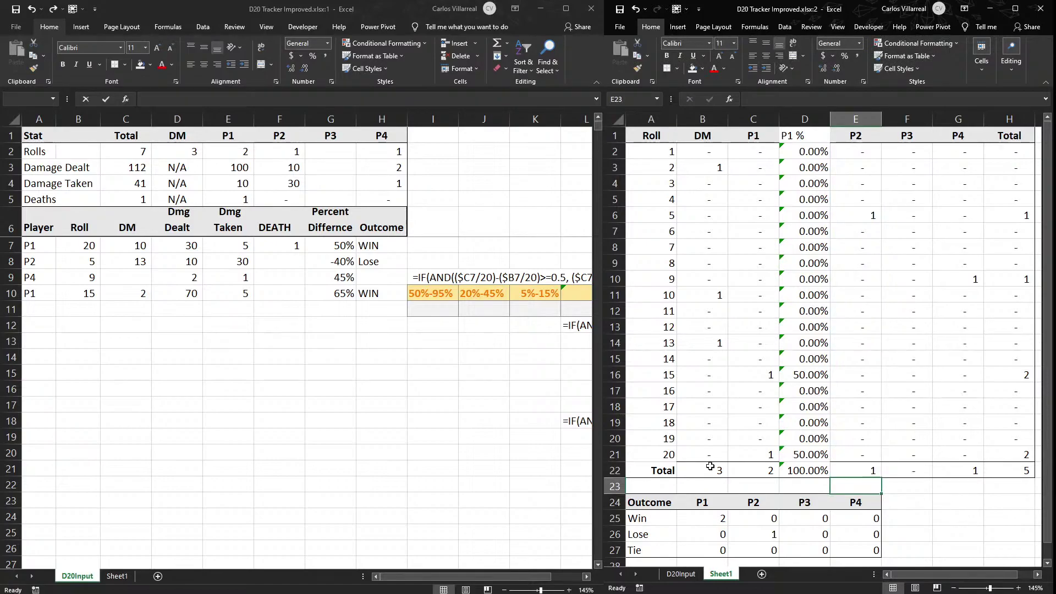
Sum B22:G22 in the grand total cell H22 and clear the P1 % total in D22.
{"action": "left_click", "coordinate": [1003, 472]}
{"action": "key", "text": "alt+equal"}
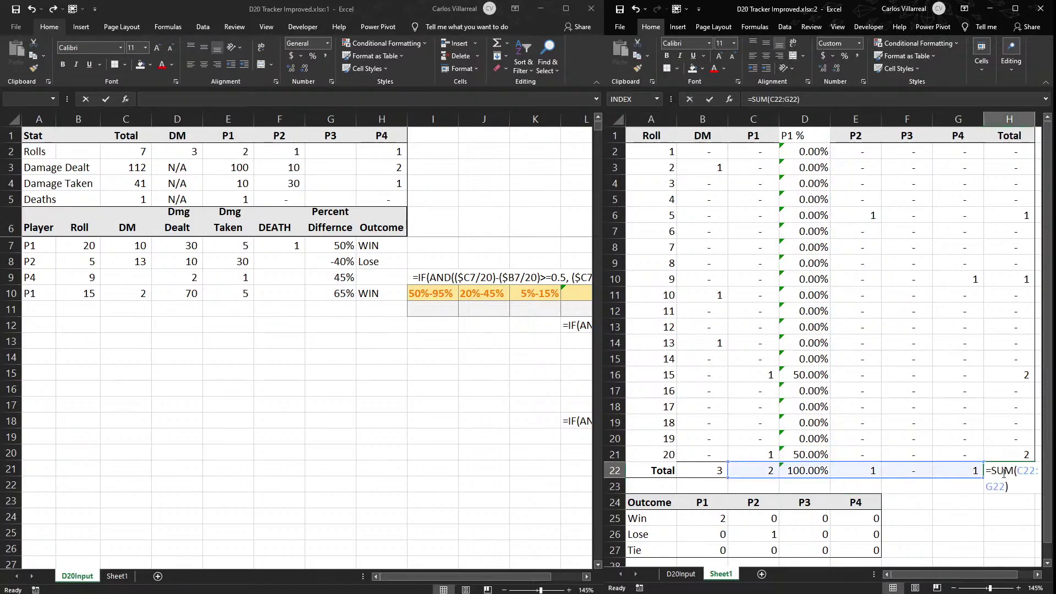
{"action": "left_click_drag", "start_coordinate": [725, 479], "coordinate": [694, 478]}
{"action": "key", "text": "Return"}
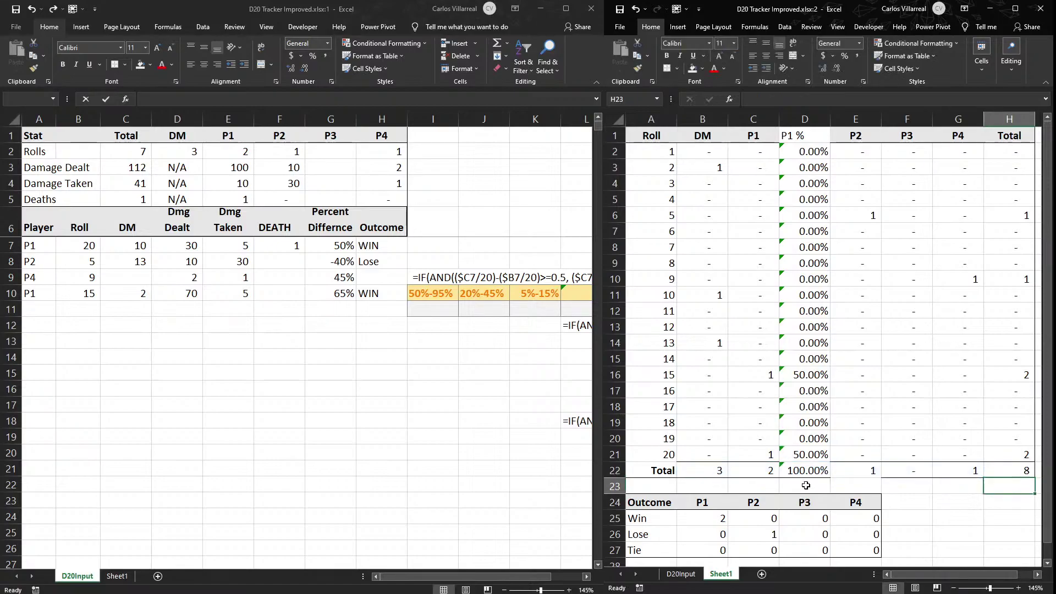
{"action": "left_click", "coordinate": [818, 472]}
{"action": "key", "text": "Delete"}
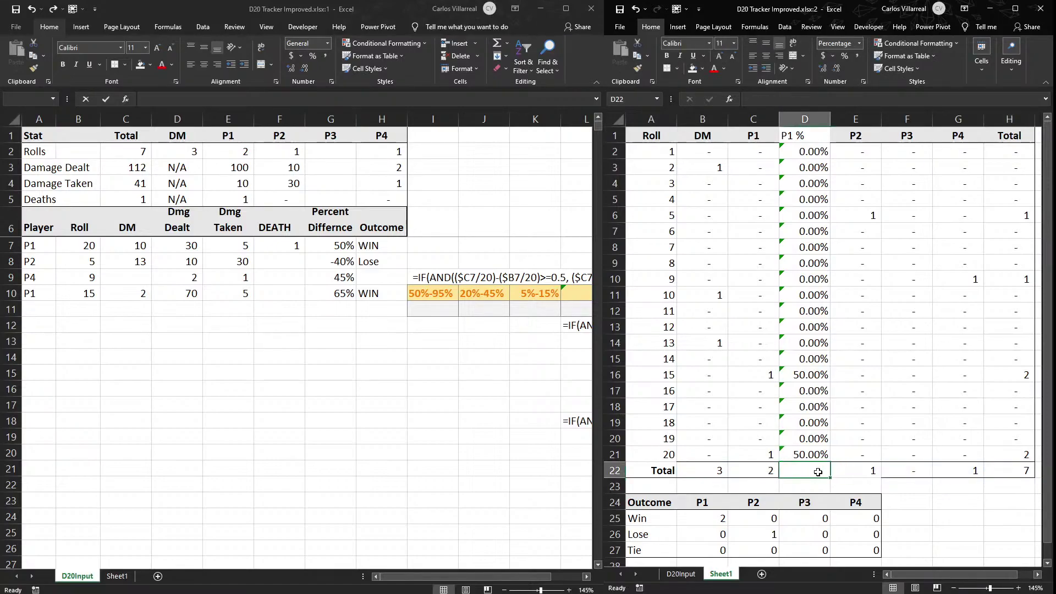
{"action": "key", "text": "Return"}
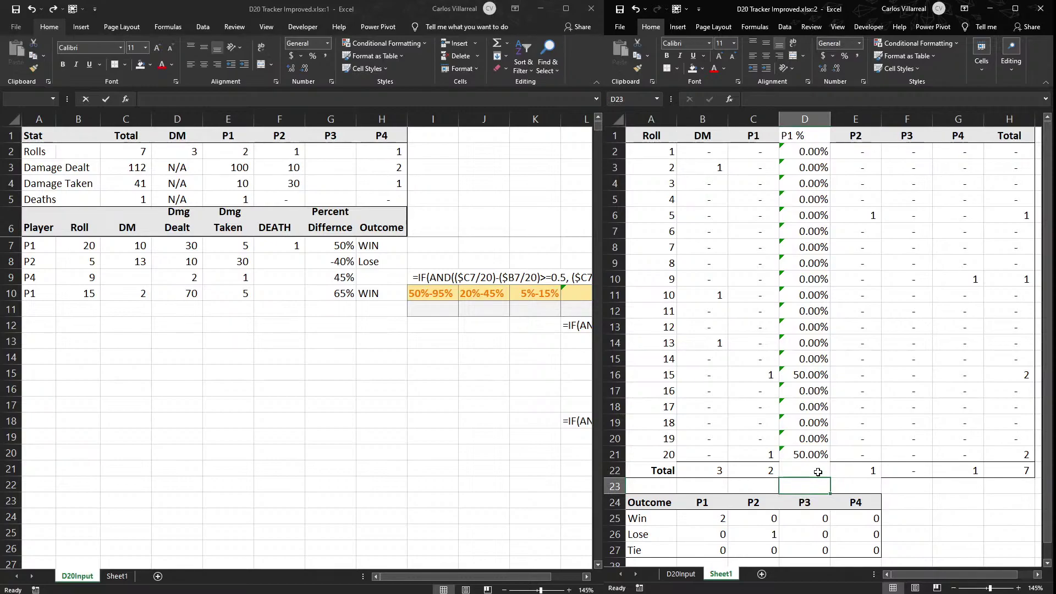
Undo the totals edits, the percentage formatting and the P1 % column move, back to P1 % in H1:H21.
{"action": "key", "text": "ctrl+z"}
{"action": "key", "text": "ctrl+z"}
{"action": "key", "text": "ctrl+z"}
{"action": "key", "text": "ctrl+z"}
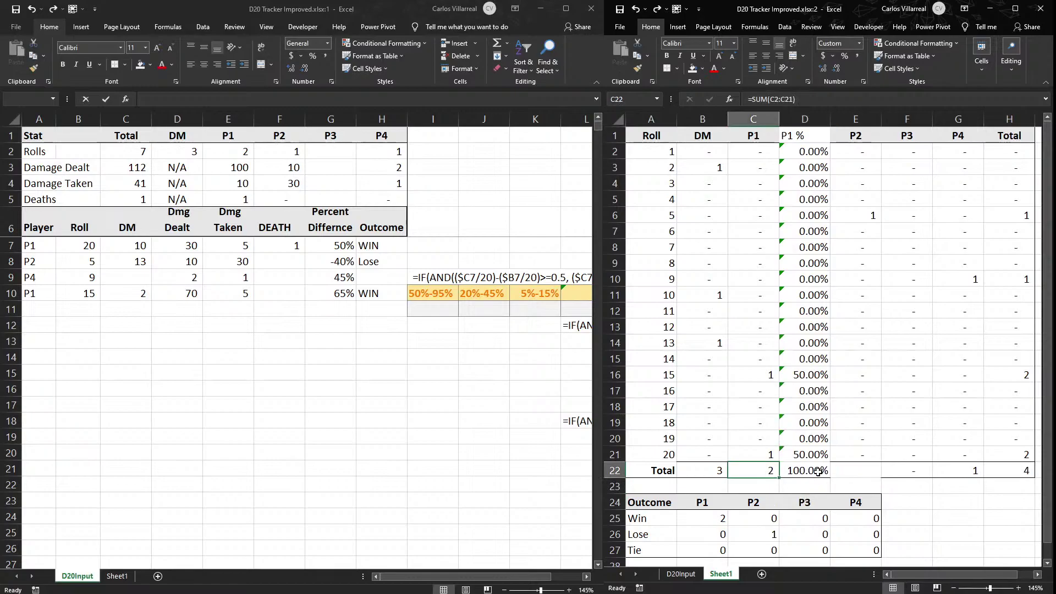
{"action": "key", "text": "ctrl+z"}
{"action": "key", "text": "ctrl+z"}
{"action": "key", "text": "ctrl+z"}
{"action": "key", "text": "ctrl+z"}
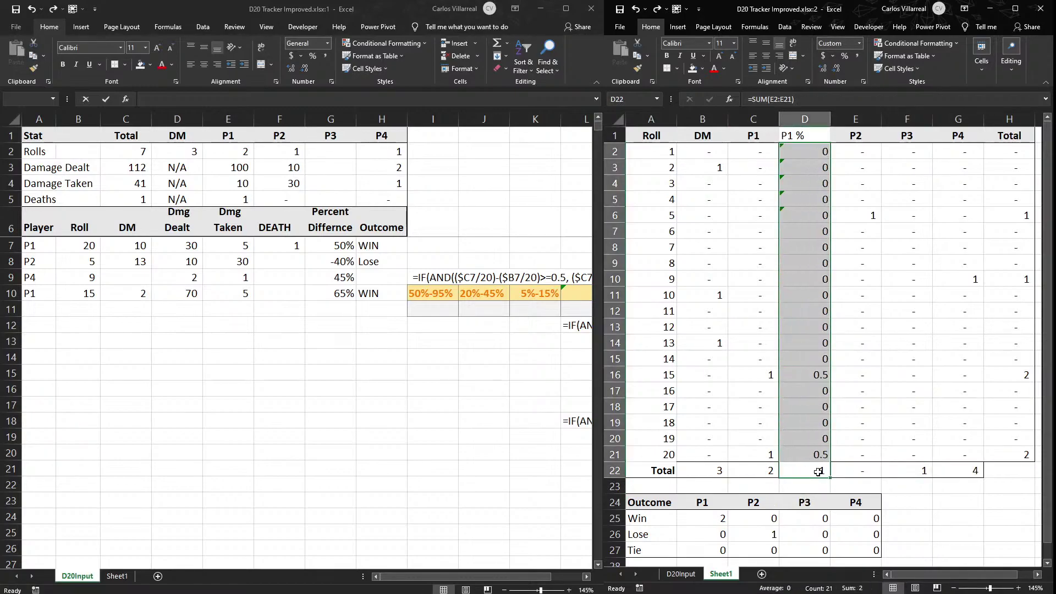
{"action": "key", "text": "ctrl+z"}
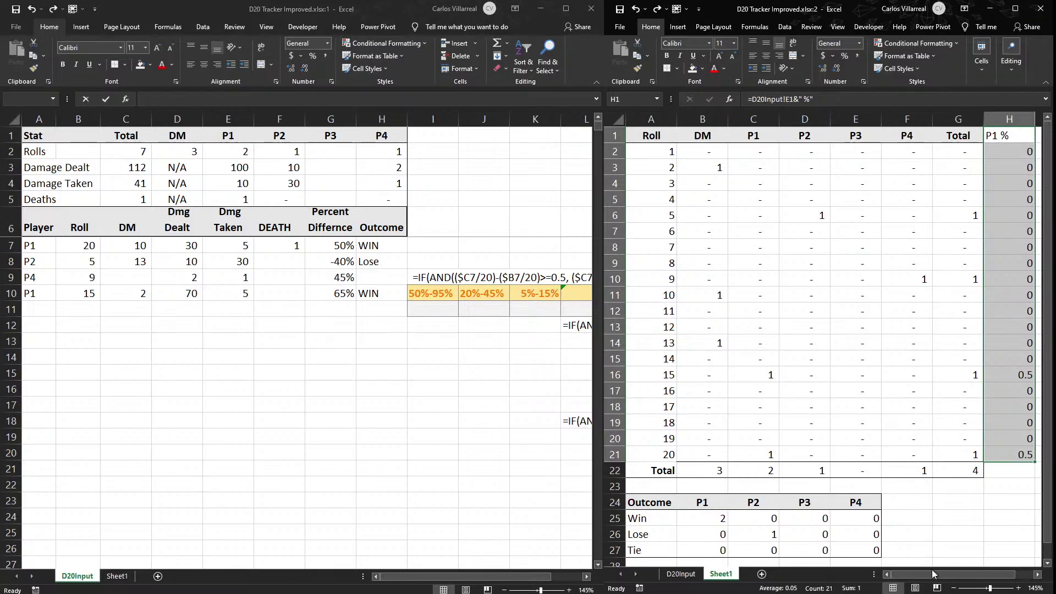
Move the P1 % column from H1:H21 to J1:J21, away from the roll table.
{"action": "left_click", "coordinate": [1036, 574]}
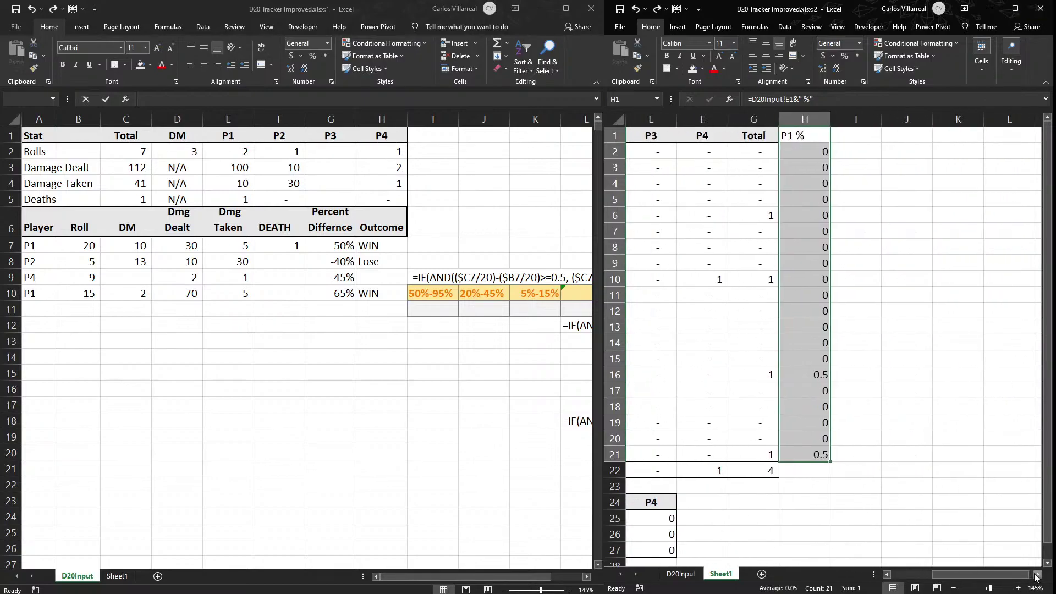
{"action": "left_click", "coordinate": [1036, 575]}
{"action": "left_click_drag", "start_coordinate": [779, 150], "coordinate": [809, 158]}
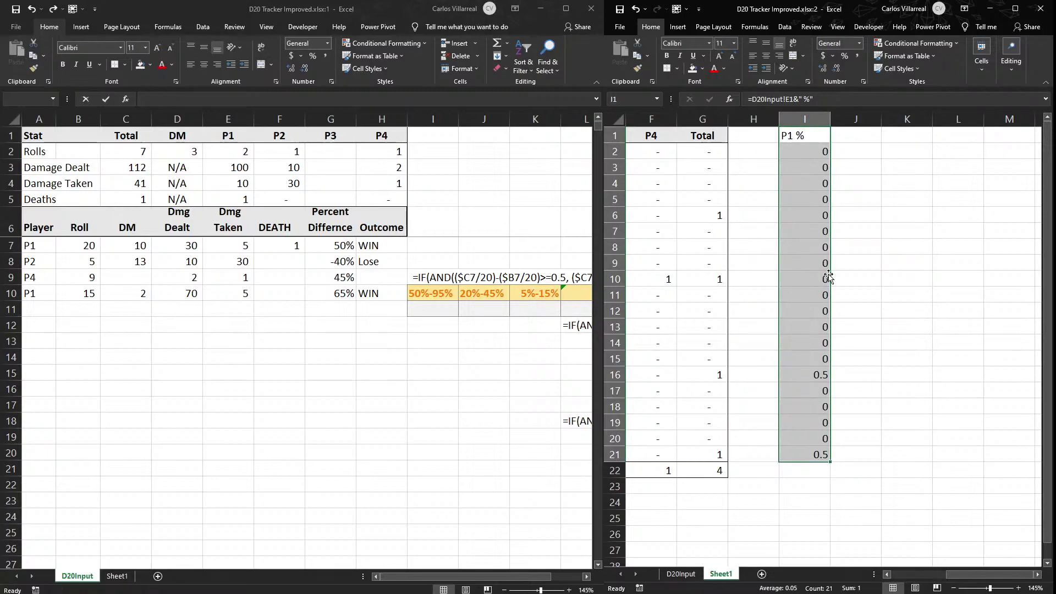
{"action": "left_click_drag", "start_coordinate": [830, 277], "coordinate": [852, 282]}
Copy the Roll column A1:A22 to I1:I22, beside the P1 % column.
{"action": "left_click_drag", "start_coordinate": [954, 575], "coordinate": [839, 567]}
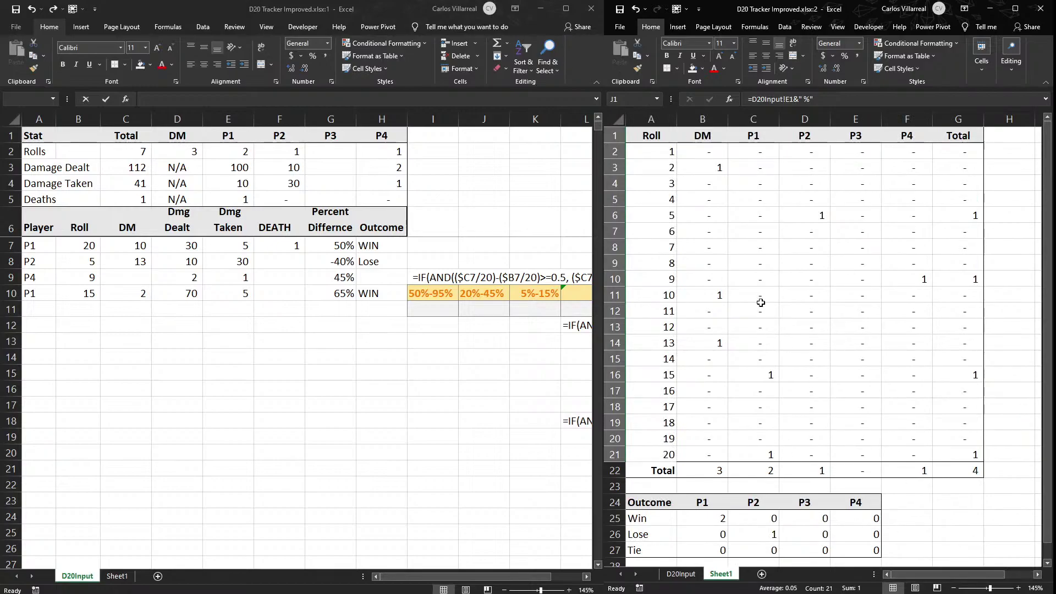
{"action": "left_click_drag", "start_coordinate": [649, 136], "coordinate": [668, 465]}
{"action": "key", "text": "ctrl+c"}
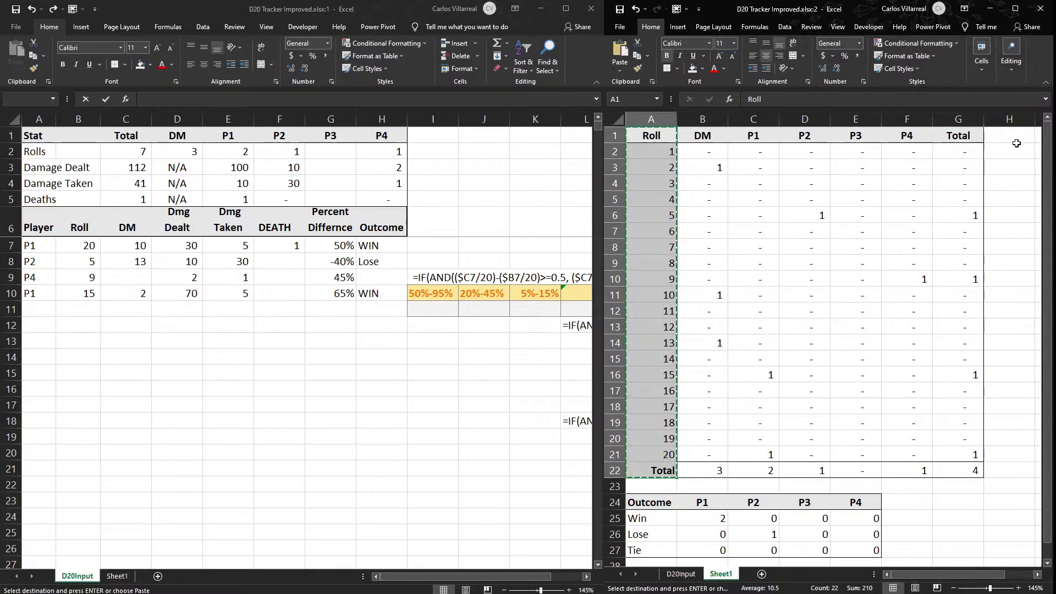
{"action": "left_click", "coordinate": [1016, 143]}
{"action": "key", "text": "Right"}
{"action": "key", "text": "ctrl+v"}
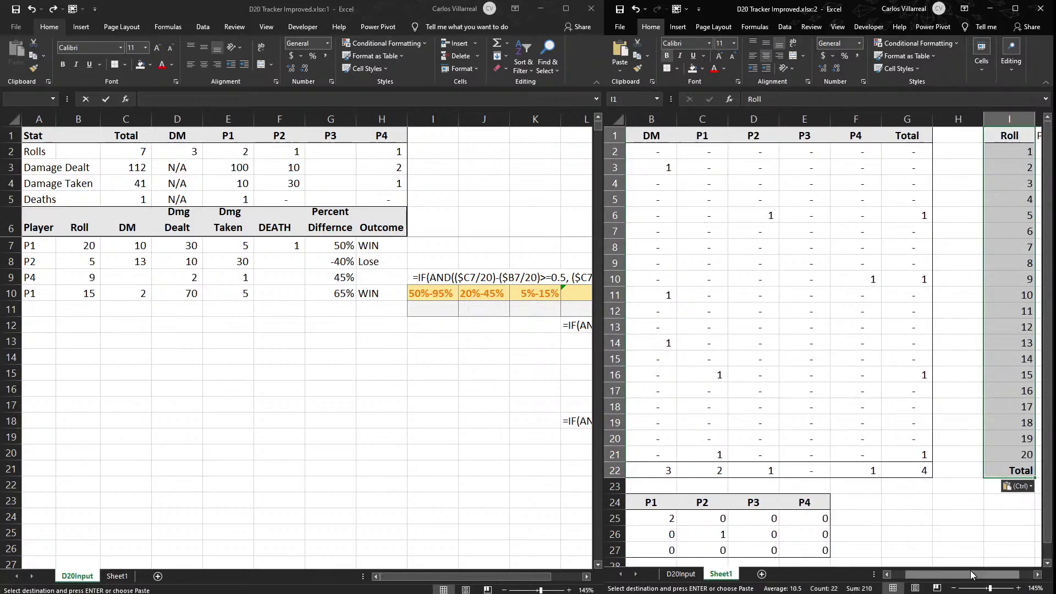
Fill the P1 % header formula in J1 across to M1 for players P2 to P4.
{"action": "left_click_drag", "start_coordinate": [972, 574], "coordinate": [988, 575]}
{"action": "left_click", "coordinate": [1003, 140]}
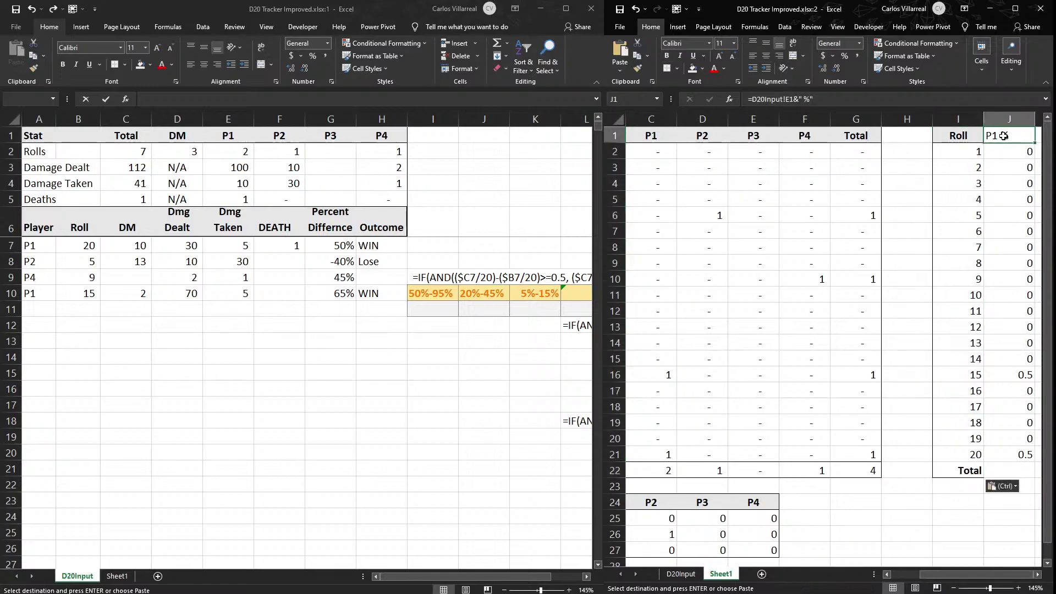
{"action": "left_click", "coordinate": [1037, 574]}
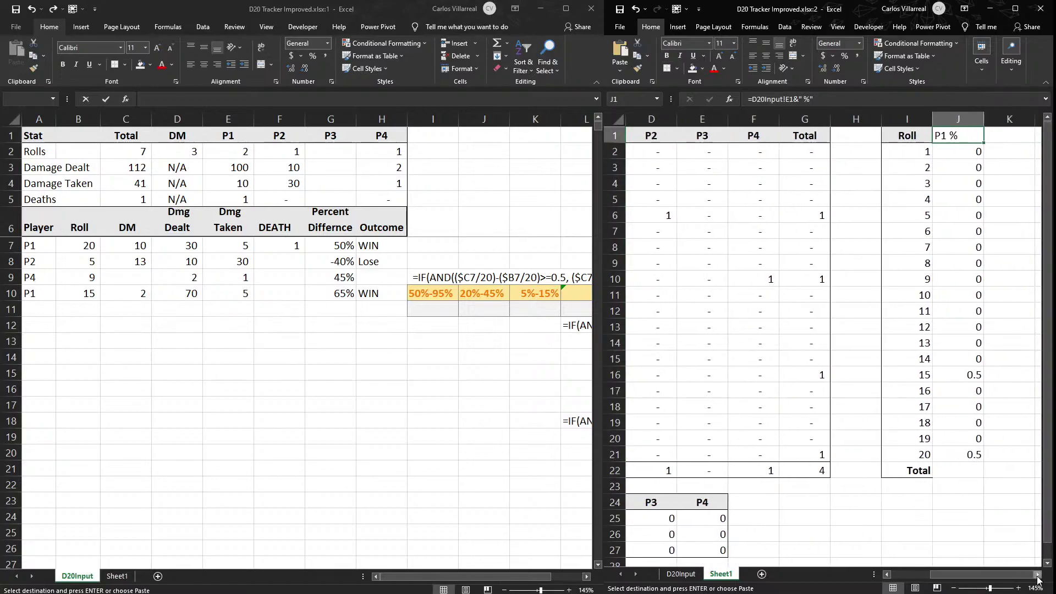
{"action": "double_click", "coordinate": [1038, 574]}
{"action": "left_click_drag", "start_coordinate": [880, 146], "coordinate": [1018, 142]}
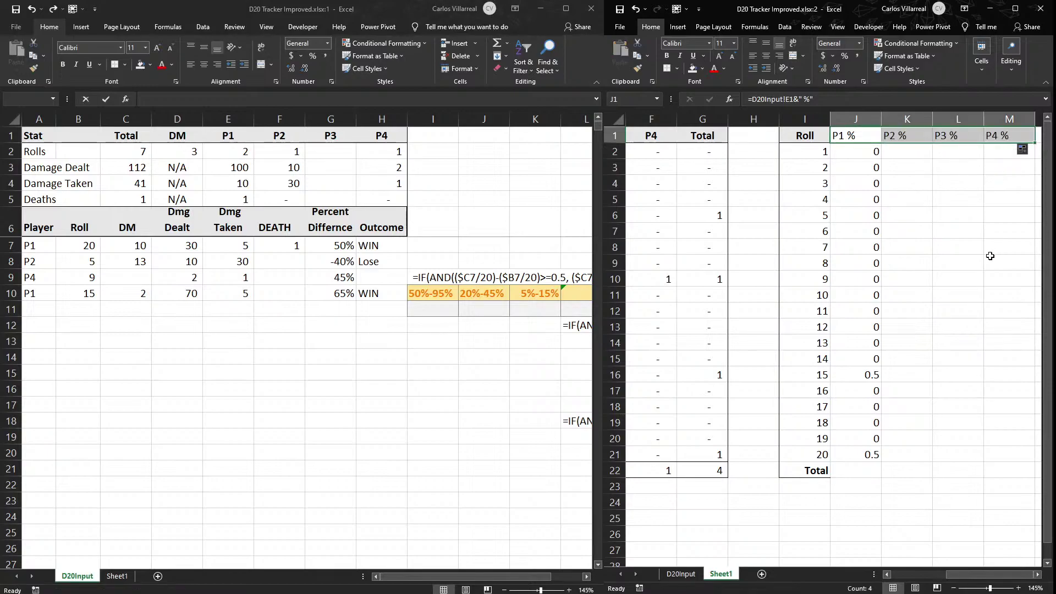
Insert a blank column J before P1 % and fill the K1 header formula back into J1 for DM %.
{"action": "left_click", "coordinate": [855, 119]}
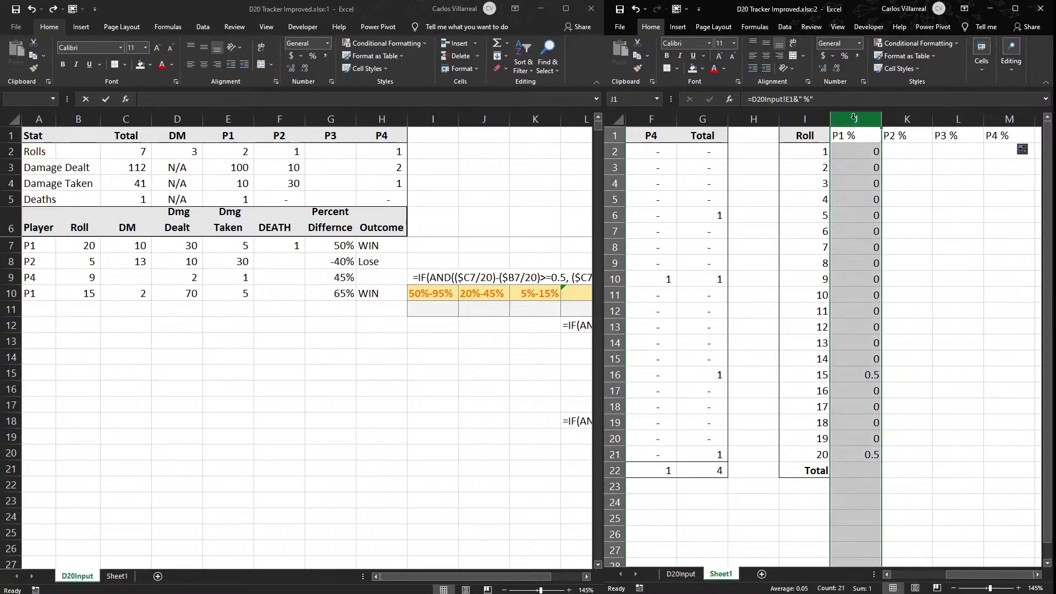
{"action": "left_click_drag", "start_coordinate": [883, 197], "coordinate": [887, 134]}
{"action": "left_click", "coordinate": [909, 134]}
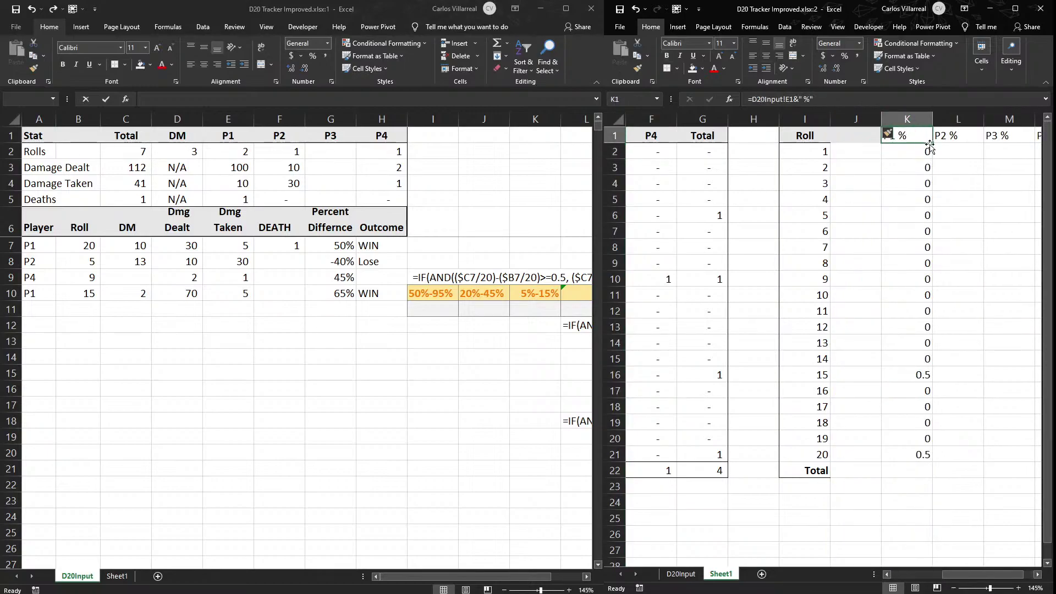
{"action": "left_click_drag", "start_coordinate": [932, 144], "coordinate": [853, 139]}
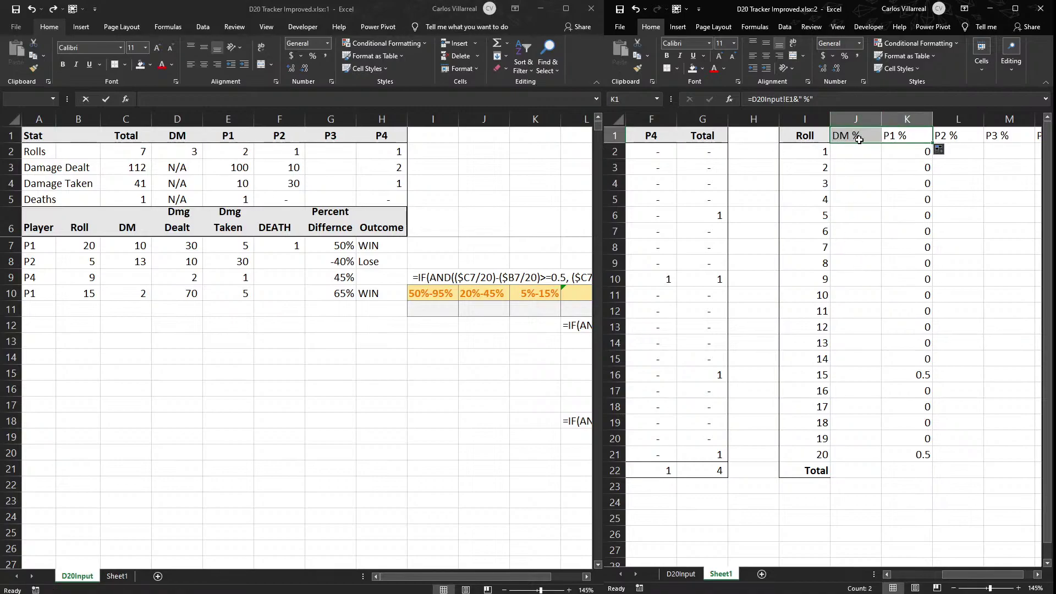
Center the percentage table's header row I1:N1.
{"action": "scroll", "coordinate": [935, 528], "scroll_direction": "right", "scroll_amount": 1}
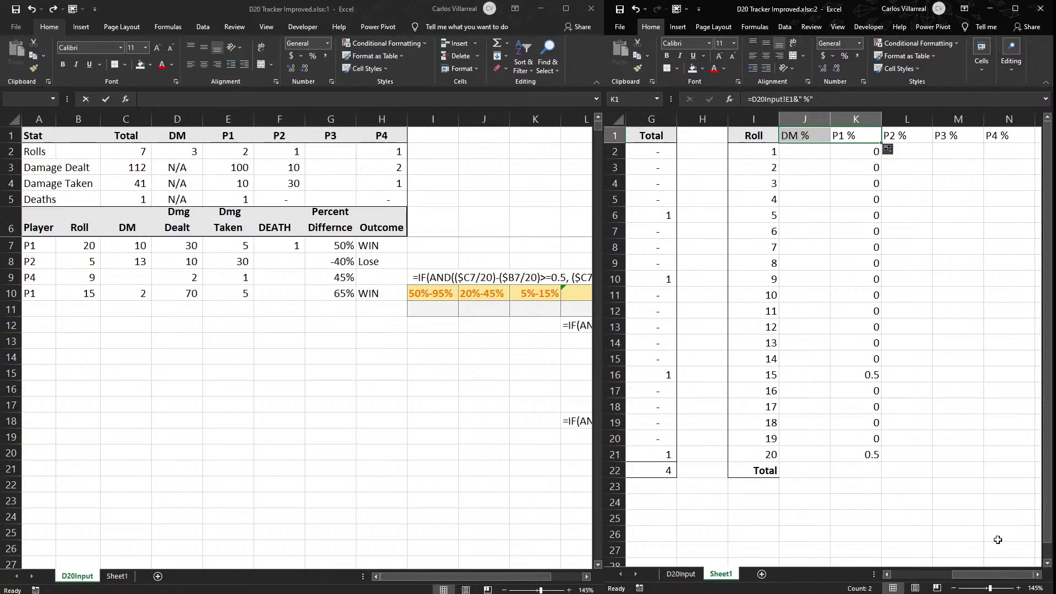
{"action": "left_click", "coordinate": [751, 129]}
{"action": "left_click_drag", "start_coordinate": [750, 130], "coordinate": [1009, 136]}
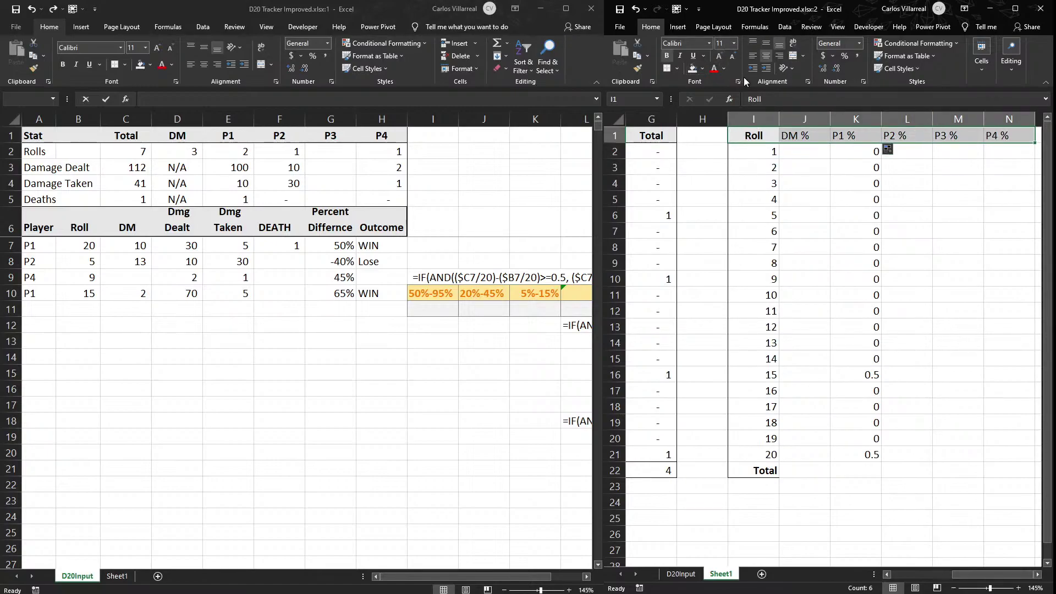
{"action": "left_click", "coordinate": [766, 56]}
{"action": "left_click", "coordinate": [766, 55]}
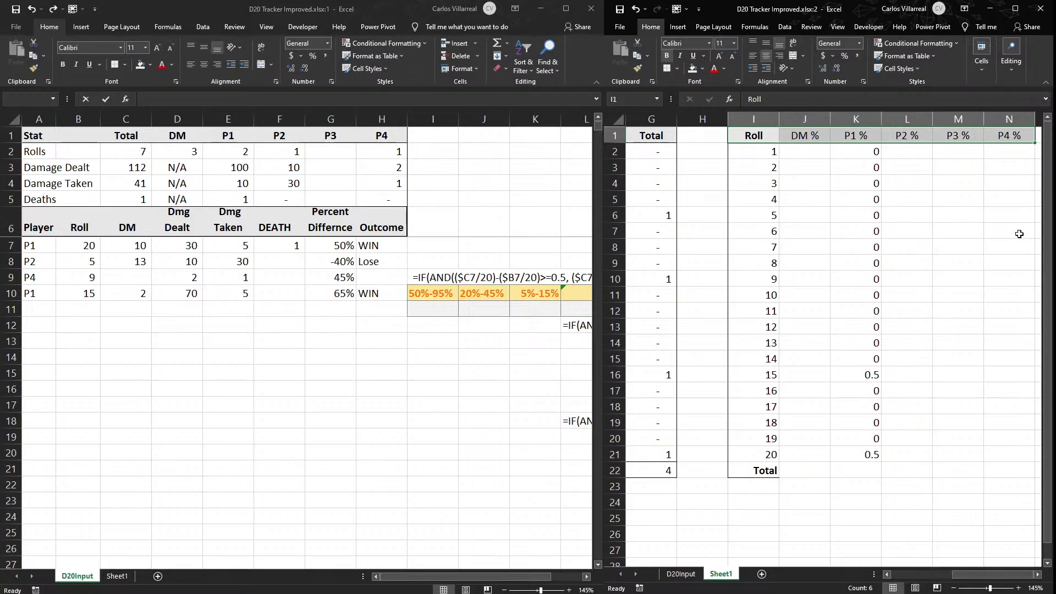
Fill the P1 % formula from K2 across to N2 and check the copied references in M2.
{"action": "left_click", "coordinate": [858, 151]}
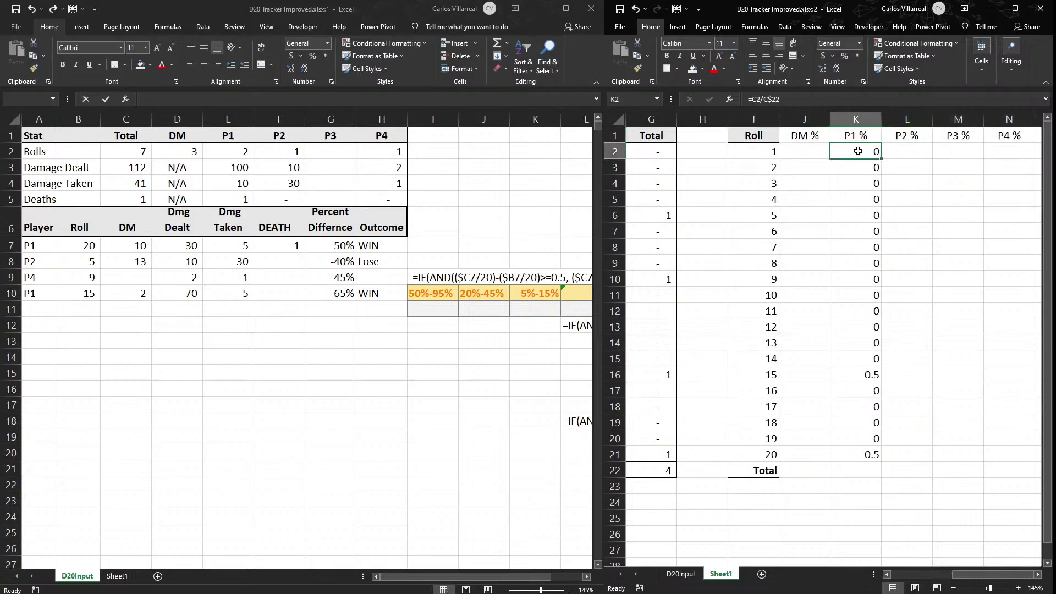
{"action": "double_click", "coordinate": [858, 151]}
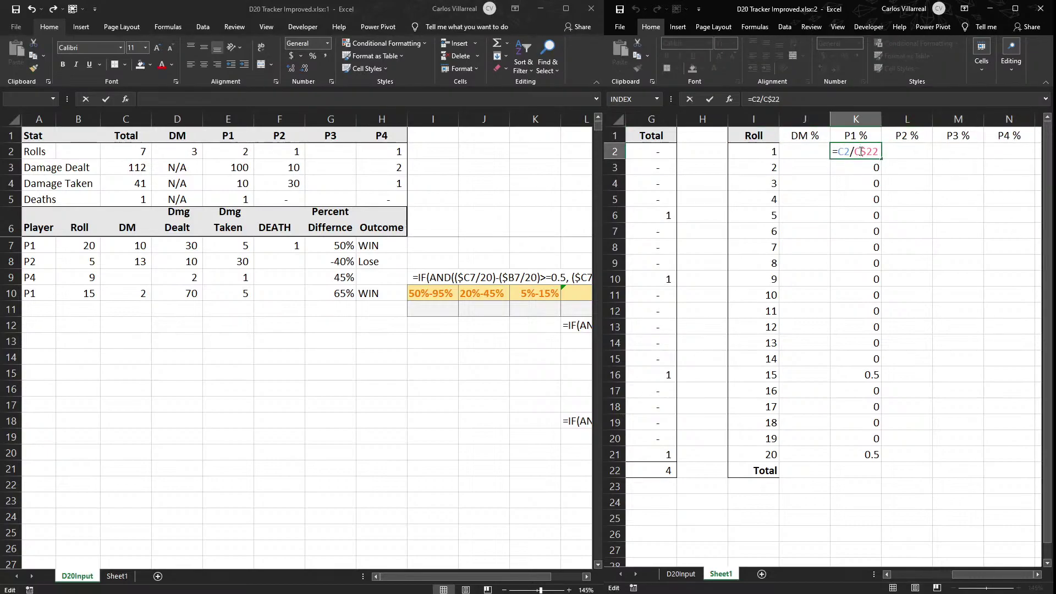
{"action": "key", "text": "Escape"}
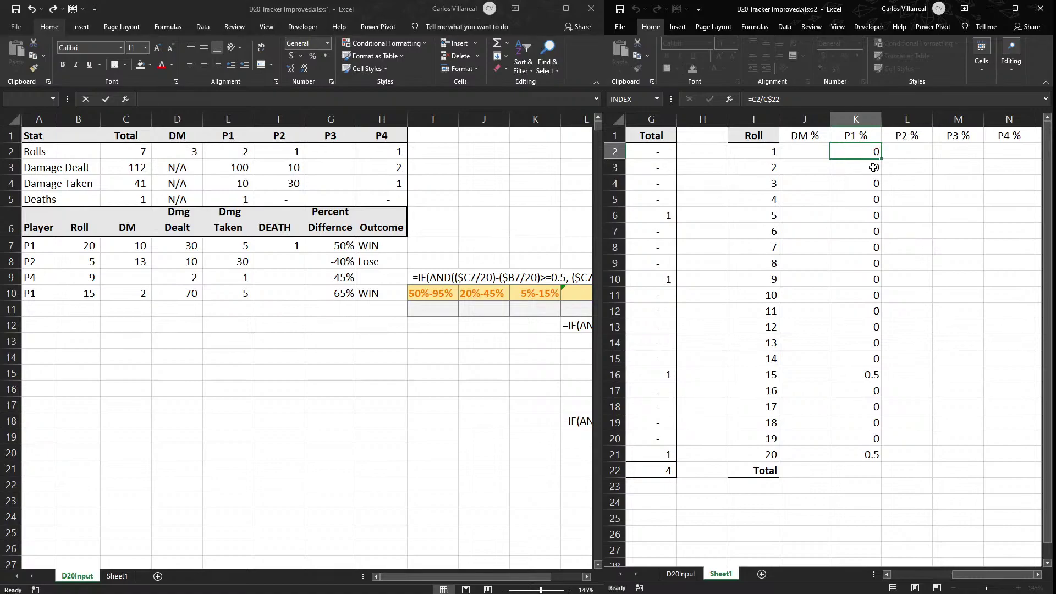
{"action": "left_click_drag", "start_coordinate": [880, 157], "coordinate": [1010, 158]}
{"action": "double_click", "coordinate": [974, 151]}
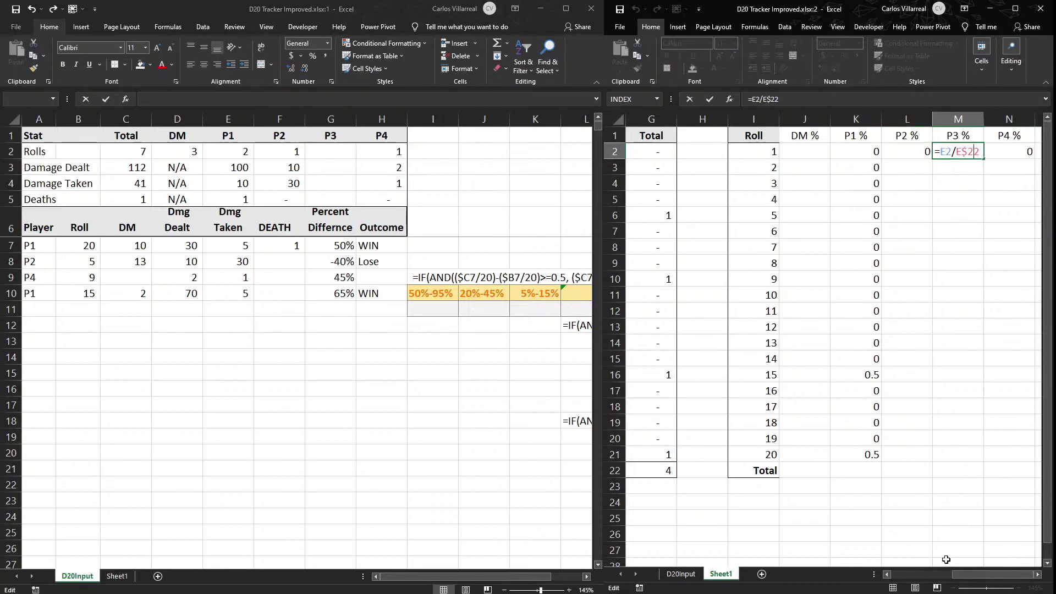
Check the cell references of the P2 % formula in L2 against the roll summary table.
{"action": "left_click_drag", "start_coordinate": [955, 574], "coordinate": [1000, 517]}
{"action": "double_click", "coordinate": [914, 152]}
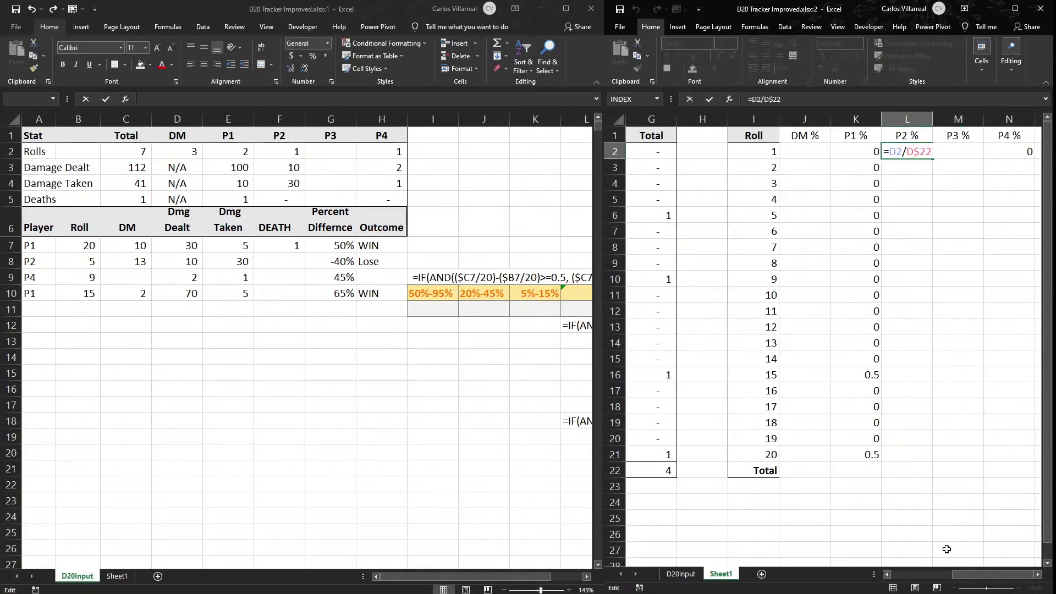
{"action": "left_click_drag", "start_coordinate": [957, 576], "coordinate": [862, 569]}
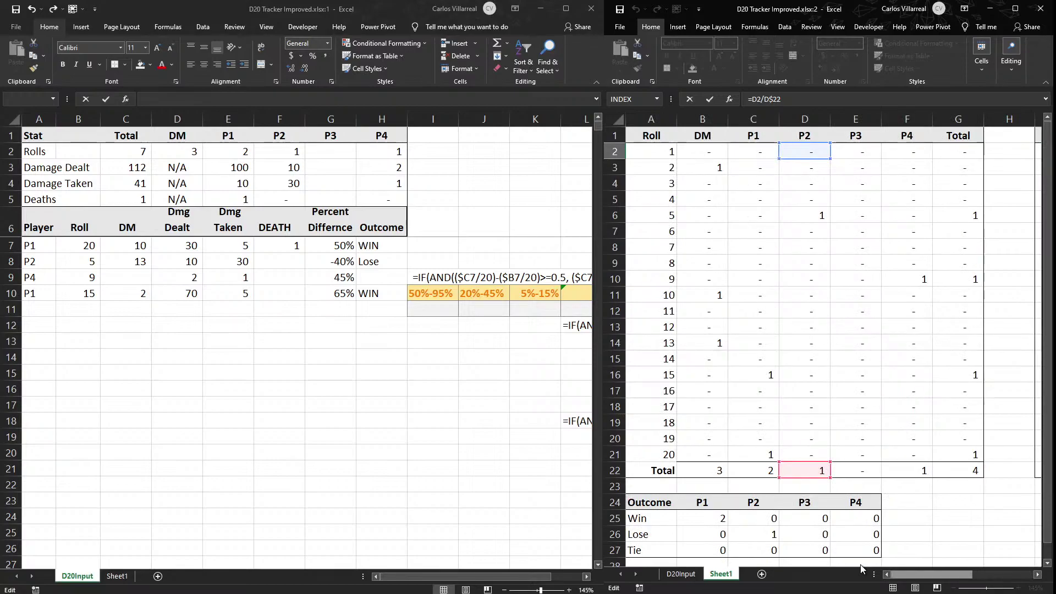
{"action": "left_click_drag", "start_coordinate": [862, 569], "coordinate": [1001, 566]}
{"action": "left_click", "coordinate": [1001, 566]}
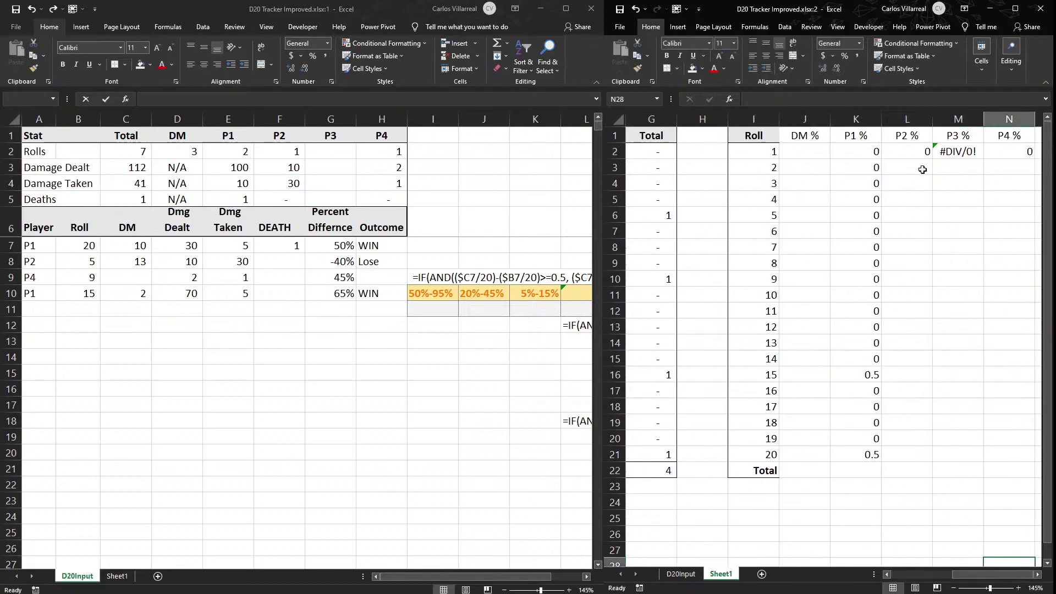
Fill the P1 % formula from K2 back into J2 for the DM % column.
{"action": "left_click", "coordinate": [845, 151]}
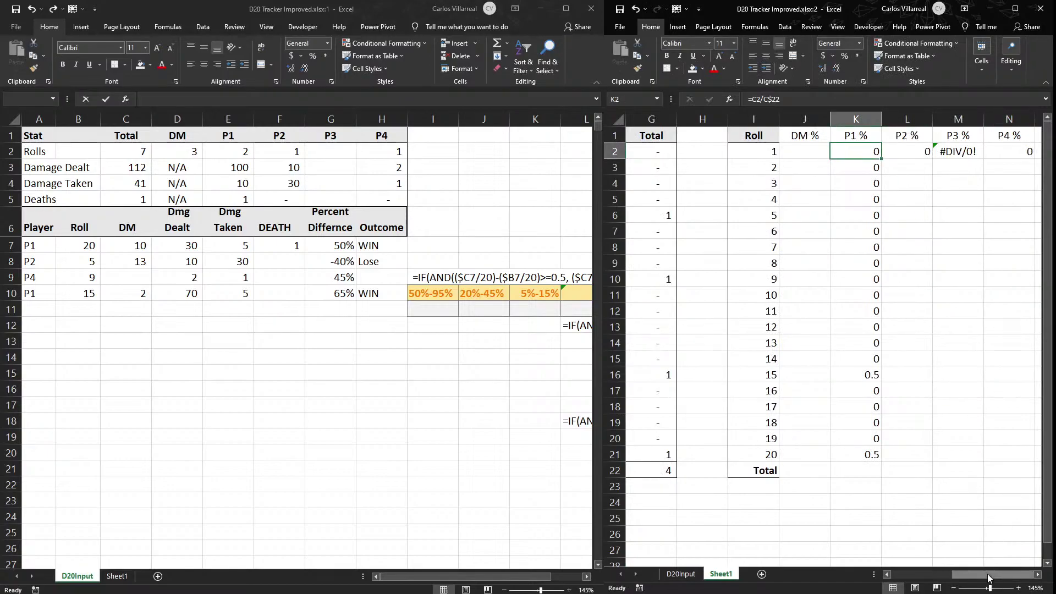
{"action": "mouse_move", "coordinate": [988, 577]}
{"action": "left_mouse_down"}
{"action": "mouse_move", "coordinate": [929, 576]}
{"action": "mouse_move", "coordinate": [988, 559]}
{"action": "left_mouse_up"}
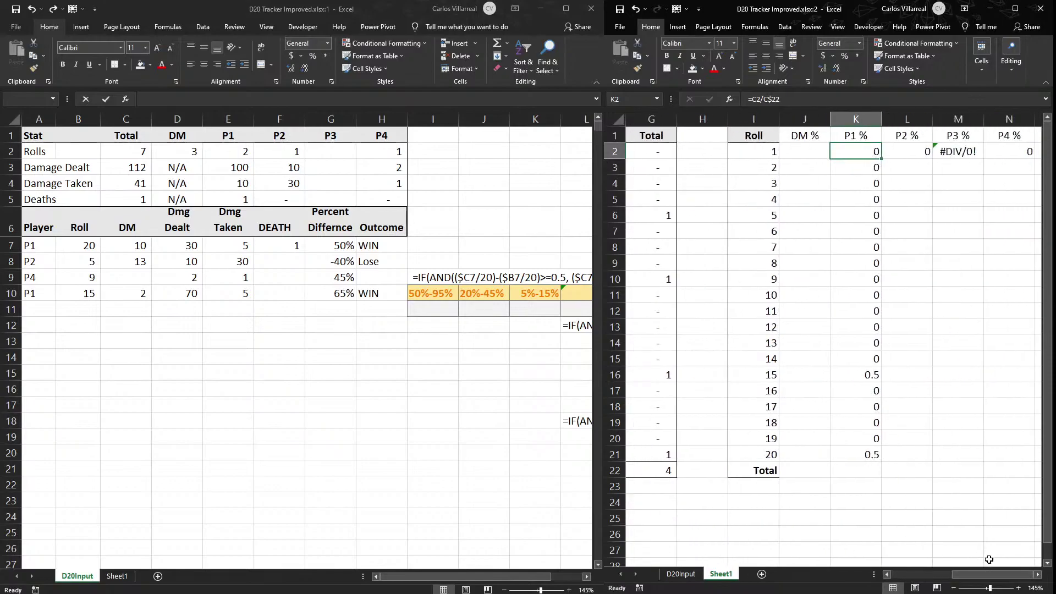
{"action": "left_click_drag", "start_coordinate": [881, 159], "coordinate": [798, 153]}
{"action": "left_click", "coordinate": [818, 151]}
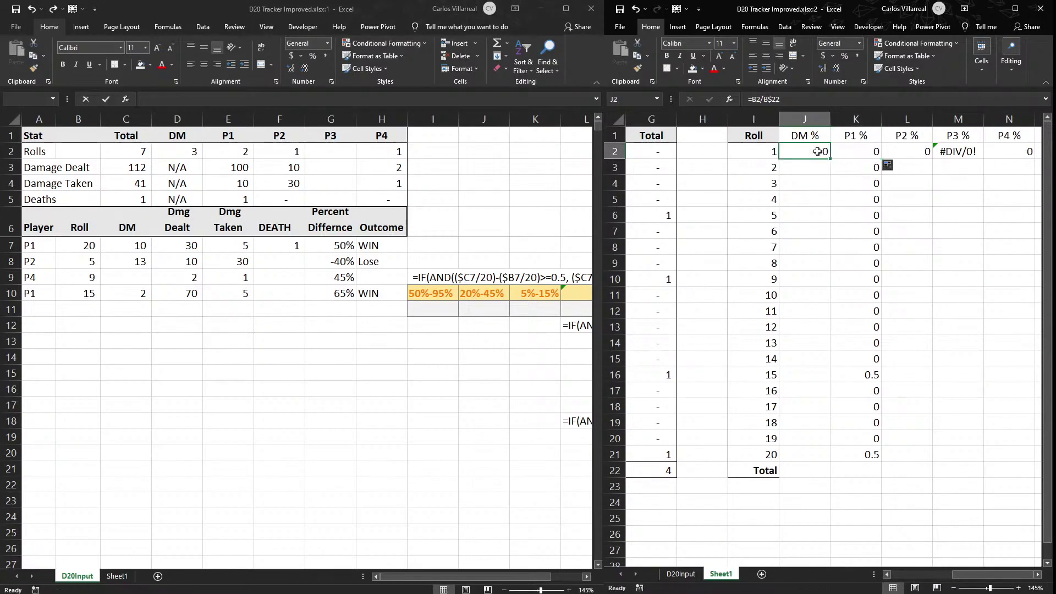
Wrap the DM % formula in J2 so it reads =IFERROR(B2/B$22,"").
{"action": "left_click", "coordinate": [754, 101]}
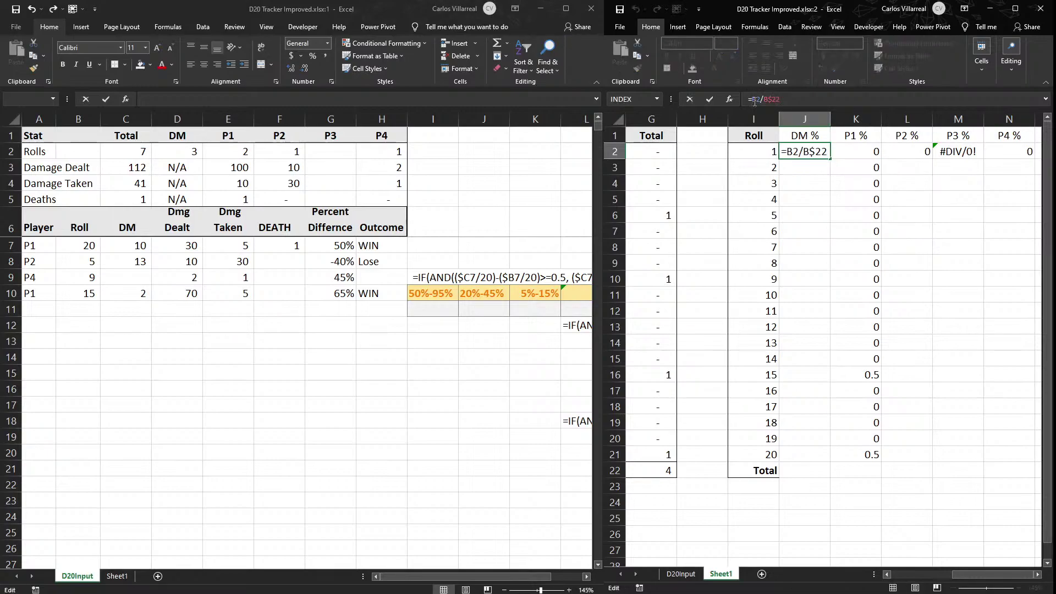
{"action": "type", "text": "IFERROR("}
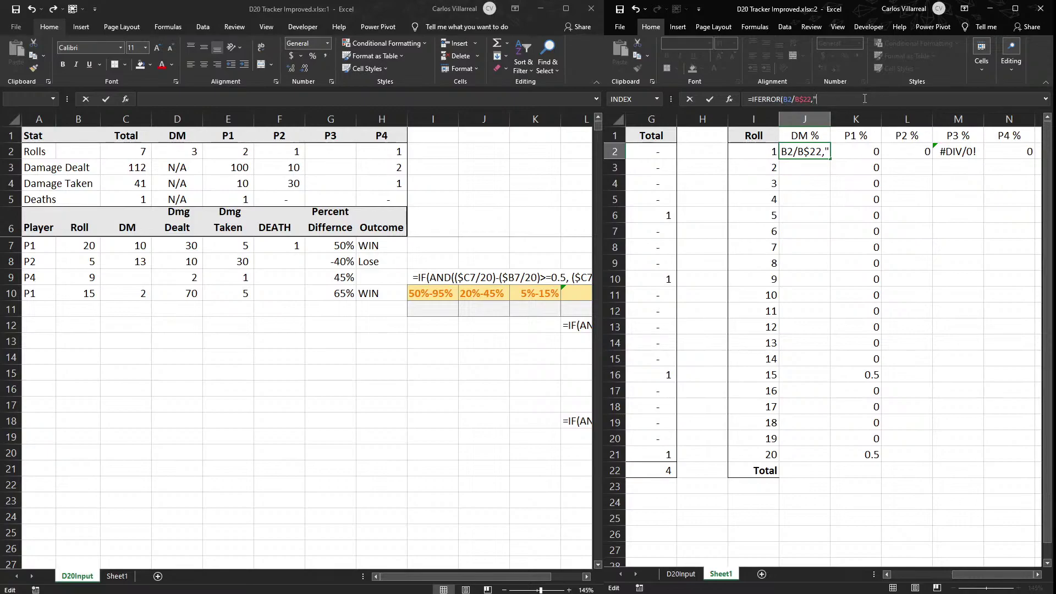
{"action": "type", "text": "\")"}
{"action": "key", "text": "Return"}
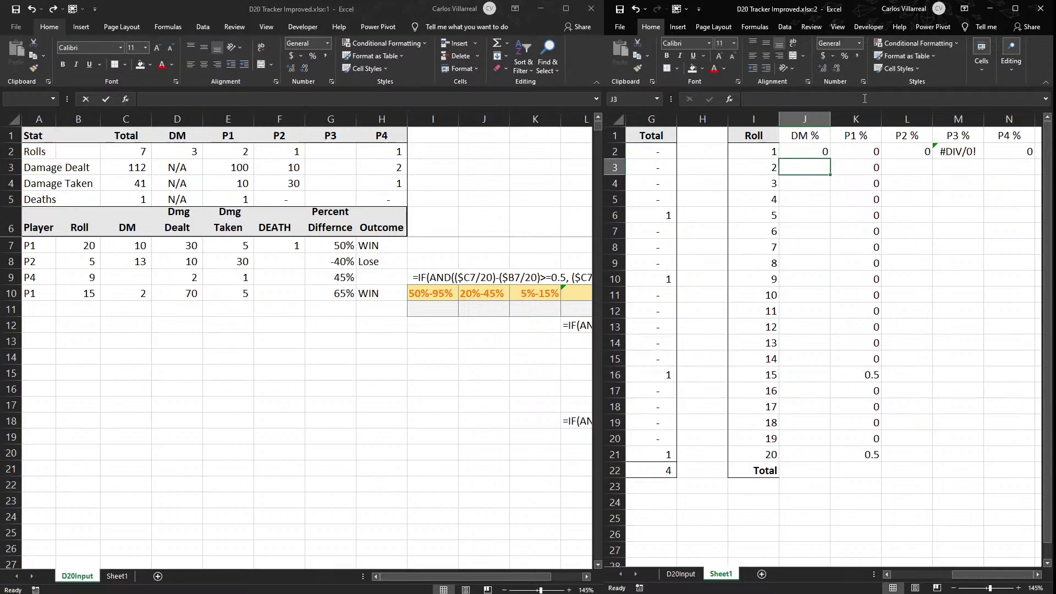
Fill the IFERROR formula from J2 across to N2 and down to row 21.
{"action": "left_click", "coordinate": [822, 154]}
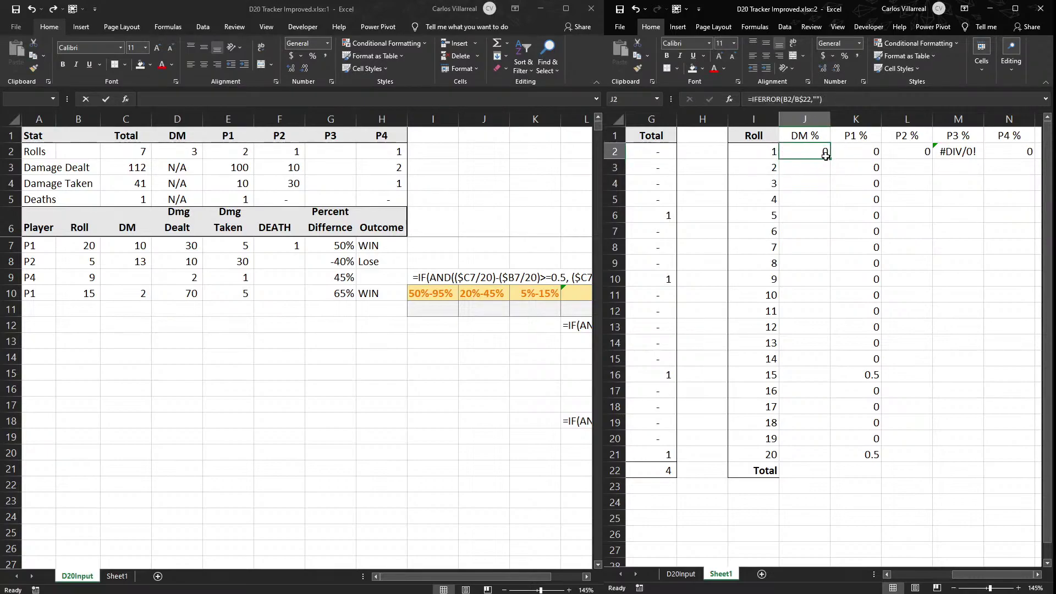
{"action": "left_click_drag", "start_coordinate": [825, 156], "coordinate": [1030, 158]}
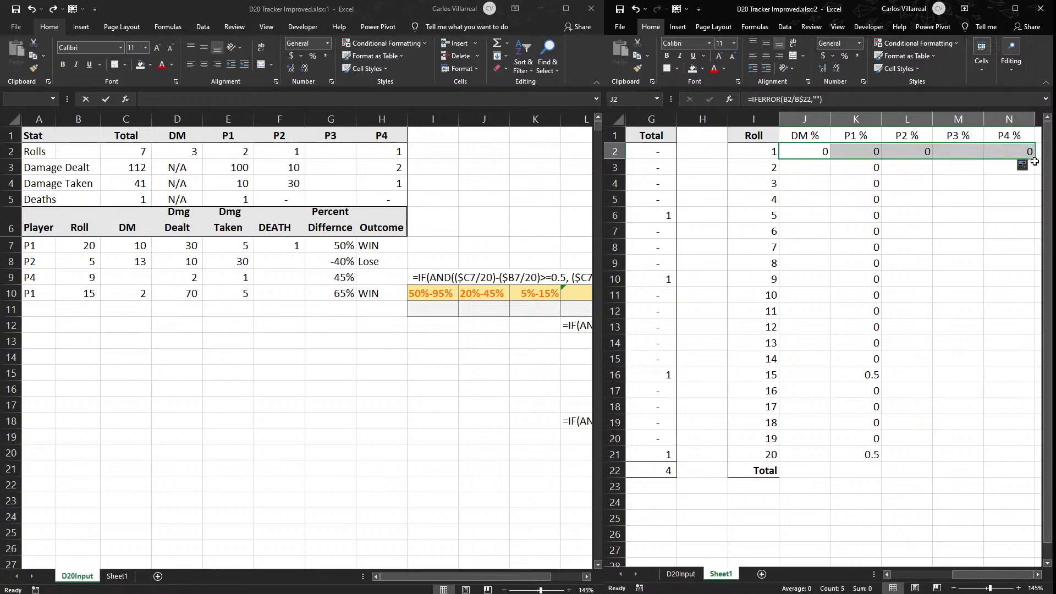
{"action": "left_click_drag", "start_coordinate": [1036, 160], "coordinate": [887, 463]}
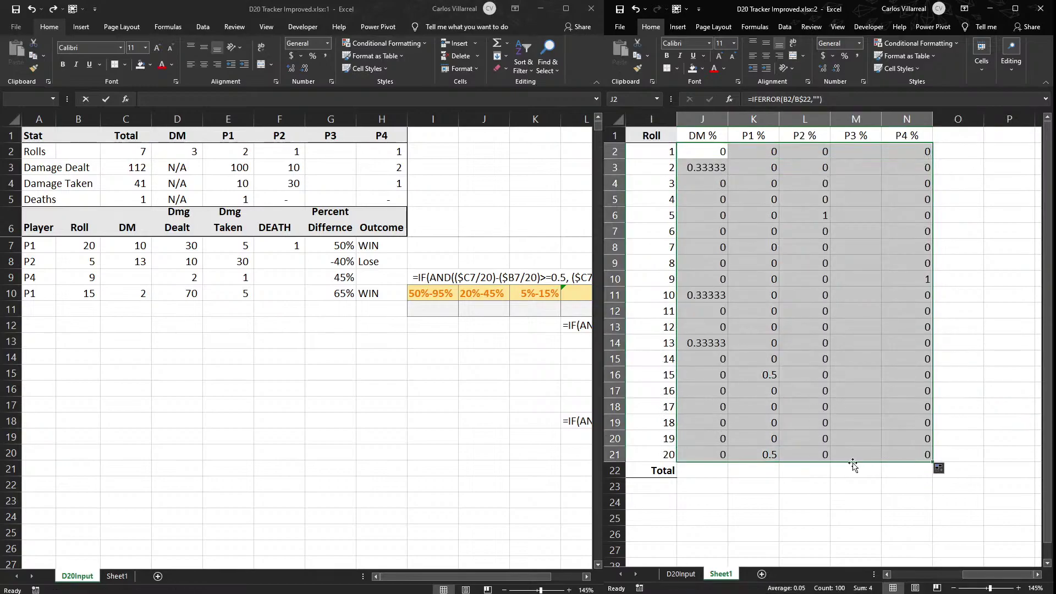
Total the percentage columns in row 22 by summing column J in J22 and filling that sum across to N22.
{"action": "left_click", "coordinate": [713, 467]}
{"action": "key", "text": "alt+equal"}
{"action": "key", "text": "Tab"}
{"action": "key", "text": "alt+equal"}
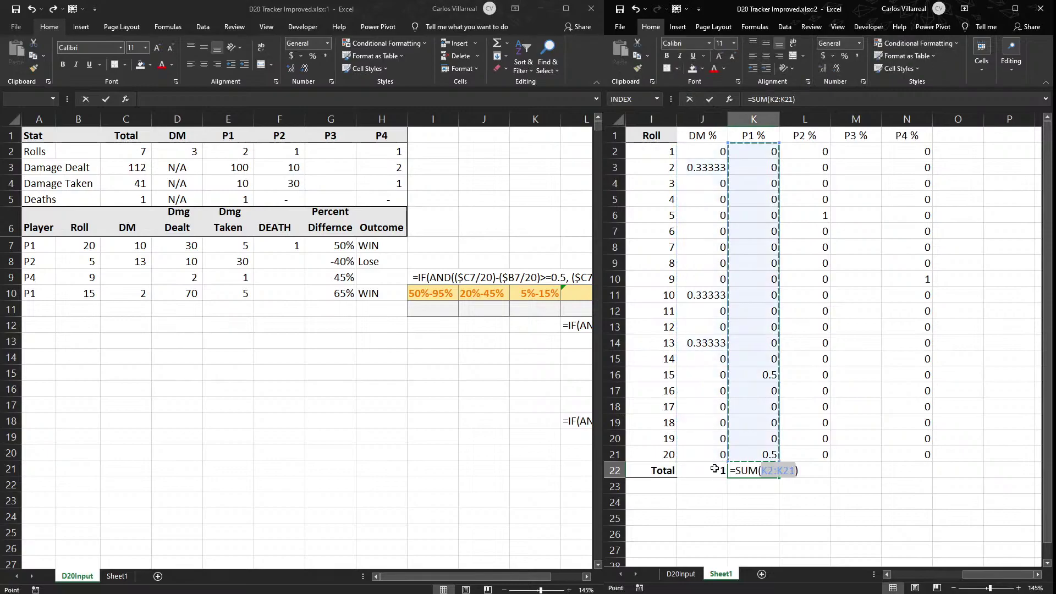
{"action": "key", "text": "Tab"}
{"action": "key", "text": "alt+equal"}
{"action": "key", "text": "Tab"}
{"action": "key", "text": "alt+equal"}
{"action": "key", "text": "Tab"}
{"action": "key", "text": "alt+equal"}
{"action": "key", "text": "Tab"}
{"action": "key", "text": "alt+equal"}
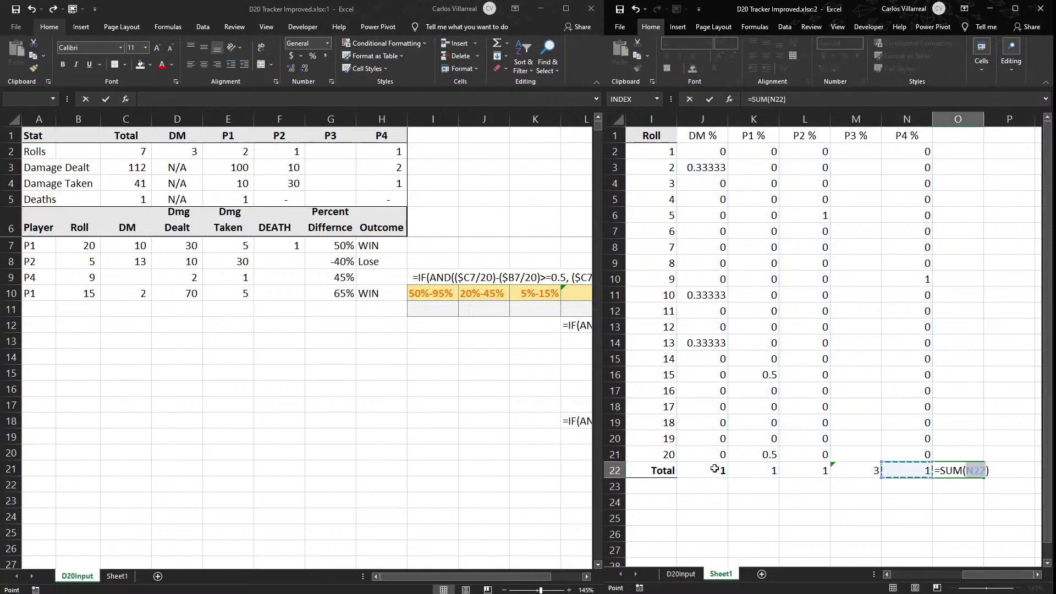
{"action": "key", "text": "Escape"}
{"action": "left_click", "coordinate": [715, 469]}
{"action": "left_click_drag", "start_coordinate": [727, 478], "coordinate": [935, 471]}
Format J2:N22 as percentages with two decimal places.
{"action": "left_click_drag", "start_coordinate": [697, 148], "coordinate": [925, 471]}
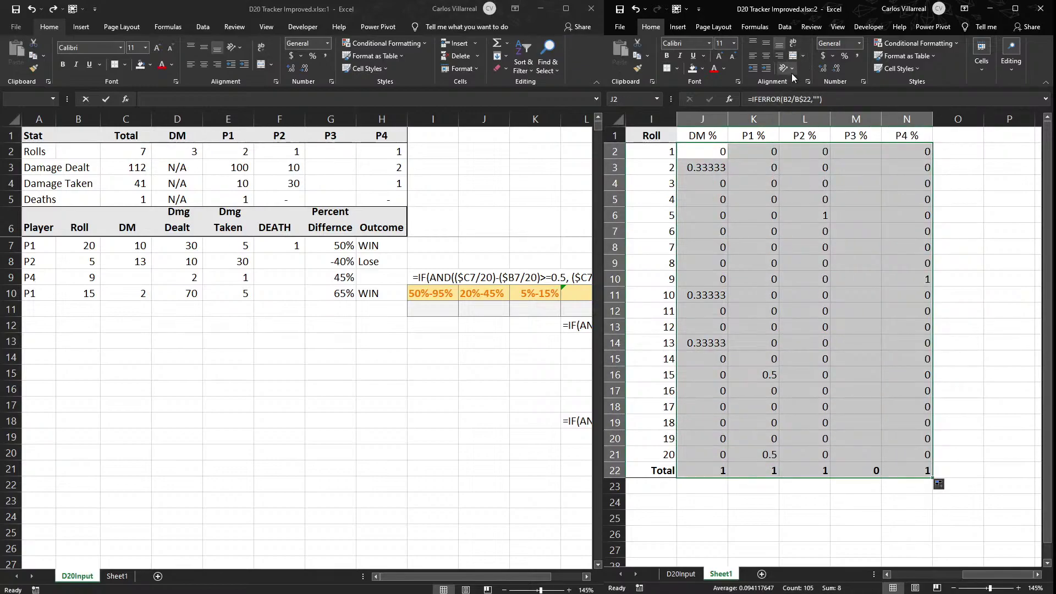
{"action": "left_click", "coordinate": [840, 55]}
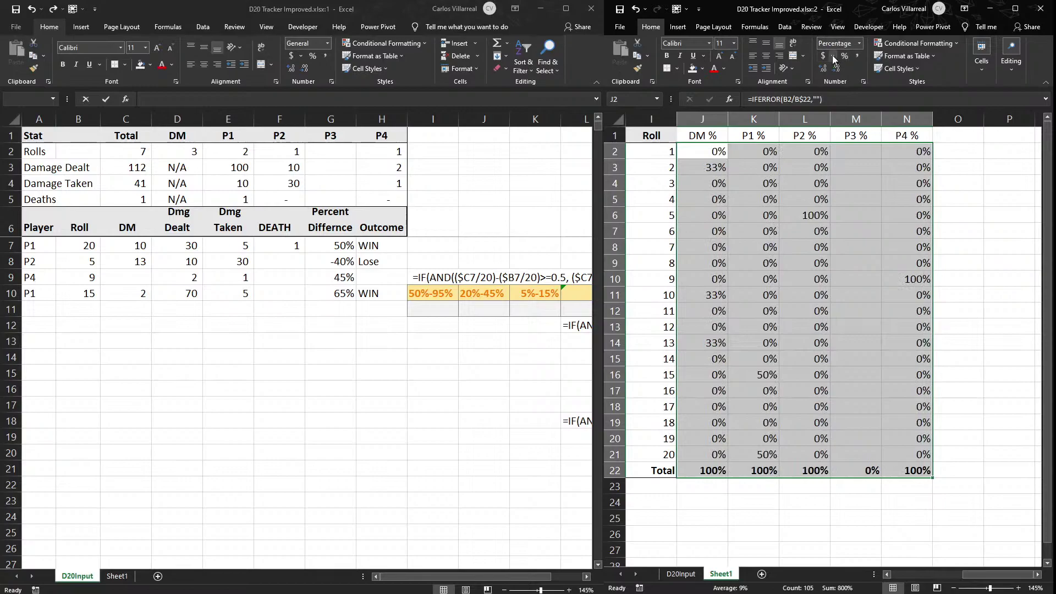
{"action": "left_click", "coordinate": [822, 67]}
{"action": "left_click", "coordinate": [822, 68]}
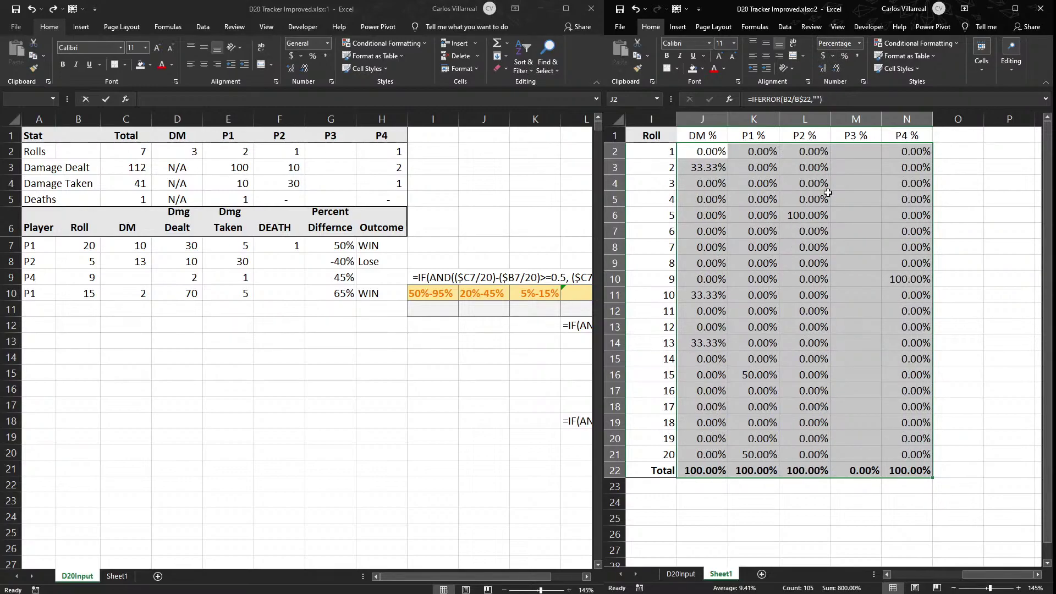
Autofit the widths of columns I through N to their contents.
{"action": "left_click_drag", "start_coordinate": [907, 119], "coordinate": [654, 127]}
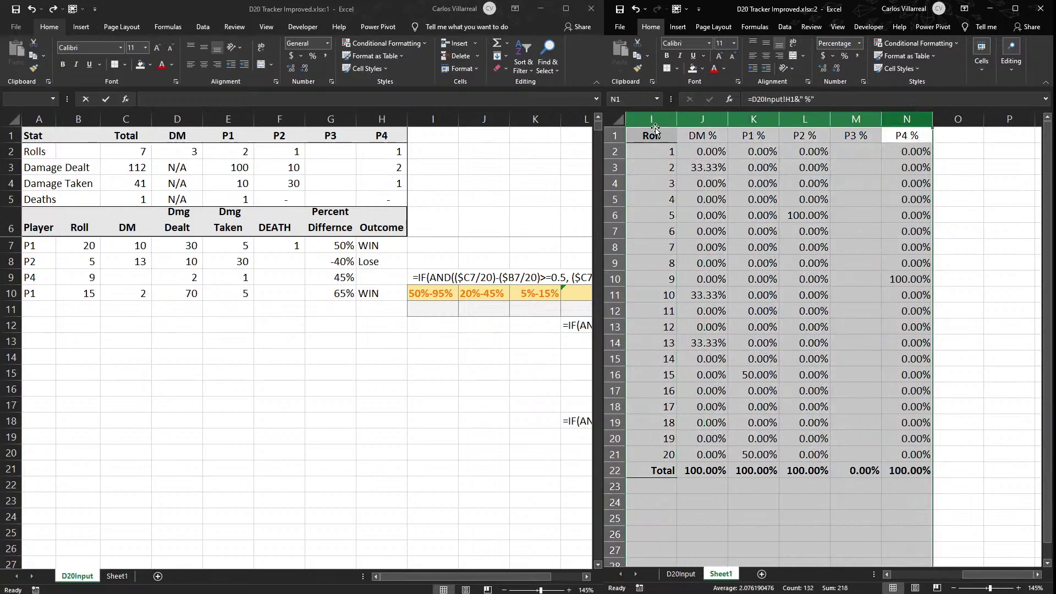
{"action": "double_click", "coordinate": [677, 119]}
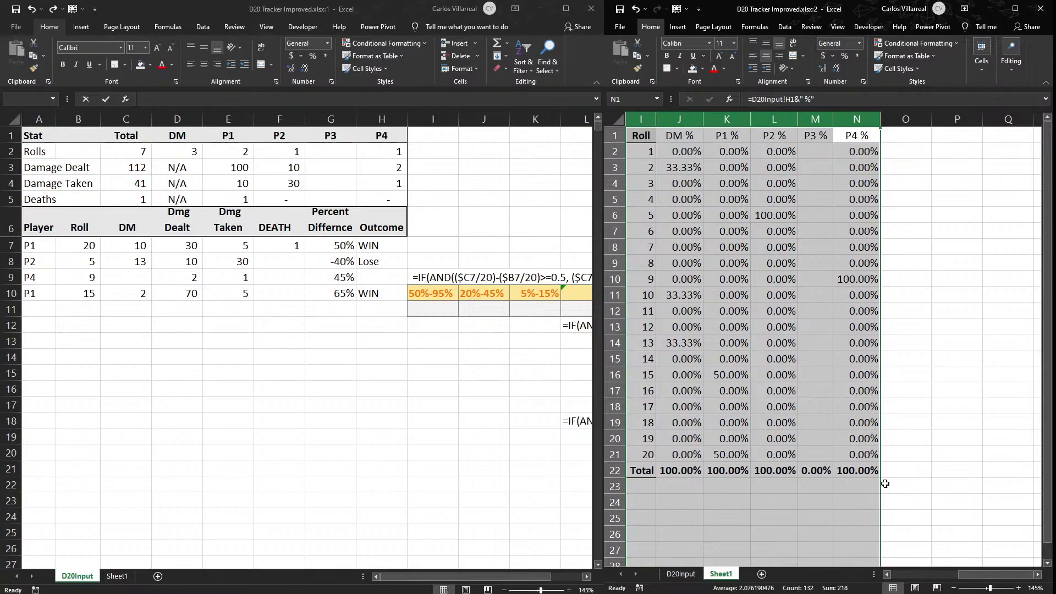
{"action": "left_click_drag", "start_coordinate": [989, 577], "coordinate": [971, 577]}
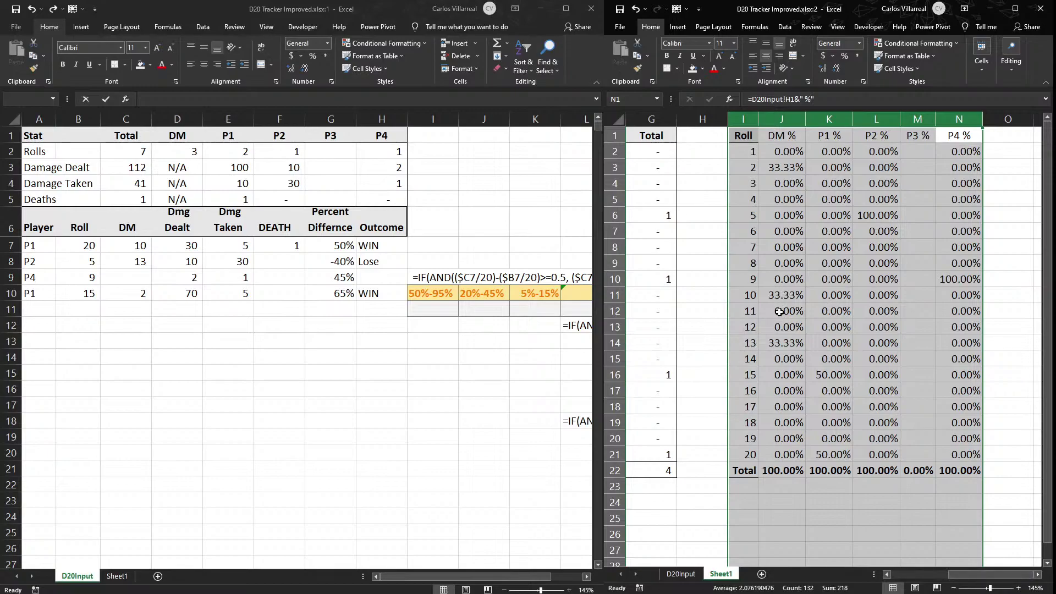
Apply the light gray fill to the percentage table's header row I1:N1.
{"action": "left_click", "coordinate": [757, 135]}
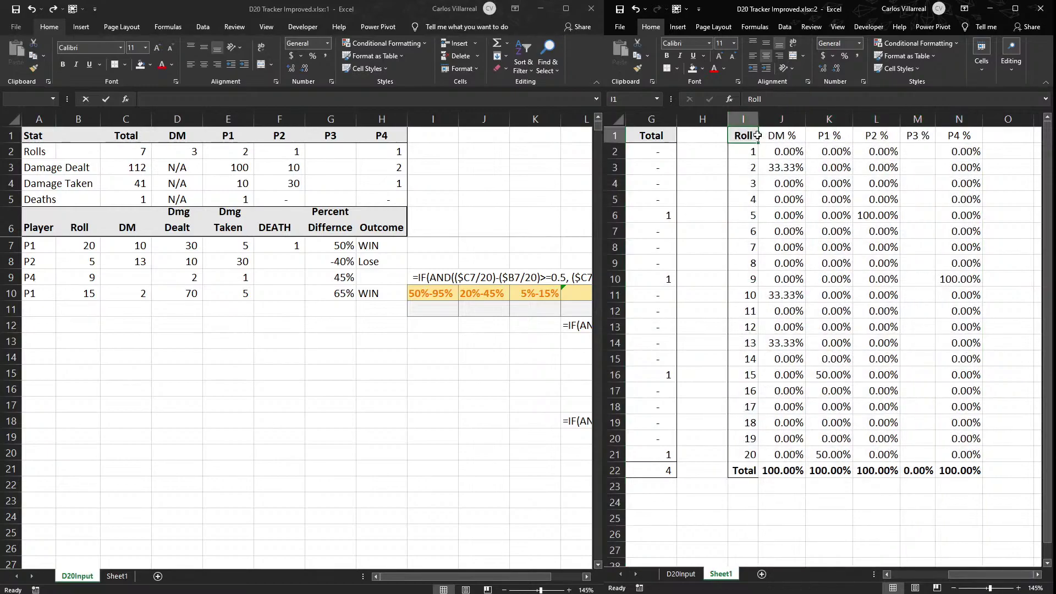
{"action": "left_click_drag", "start_coordinate": [757, 135], "coordinate": [968, 135]}
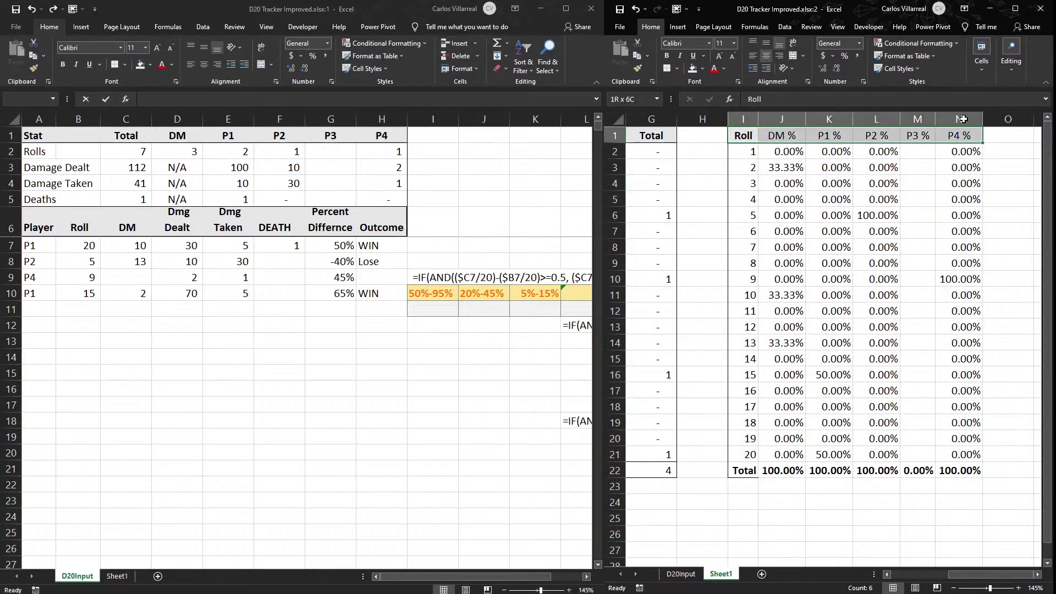
{"action": "left_click", "coordinate": [692, 68]}
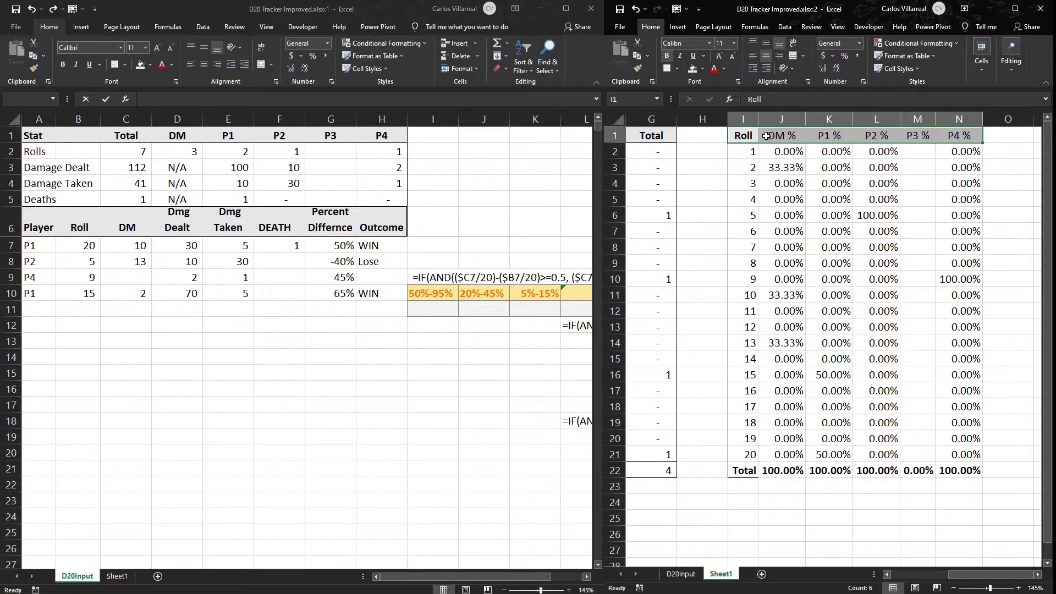
{"action": "left_click", "coordinate": [770, 159]}
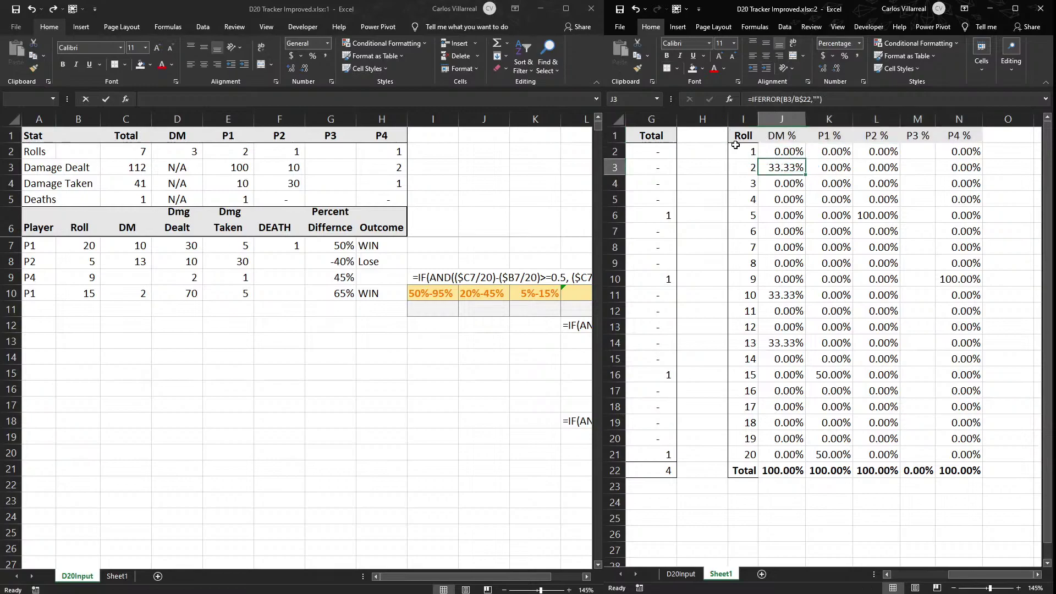
Make all the percentage table headings in I1:N1 bold.
{"action": "left_click_drag", "start_coordinate": [733, 134], "coordinate": [944, 128]}
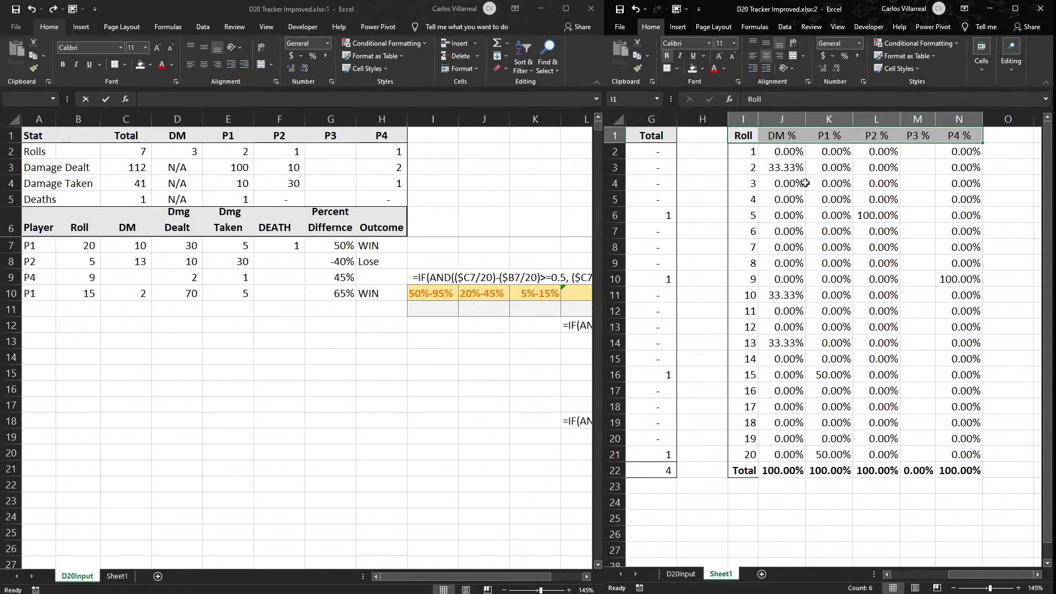
{"action": "key", "text": "ctrl+b"}
{"action": "key", "text": "ctrl+b"}
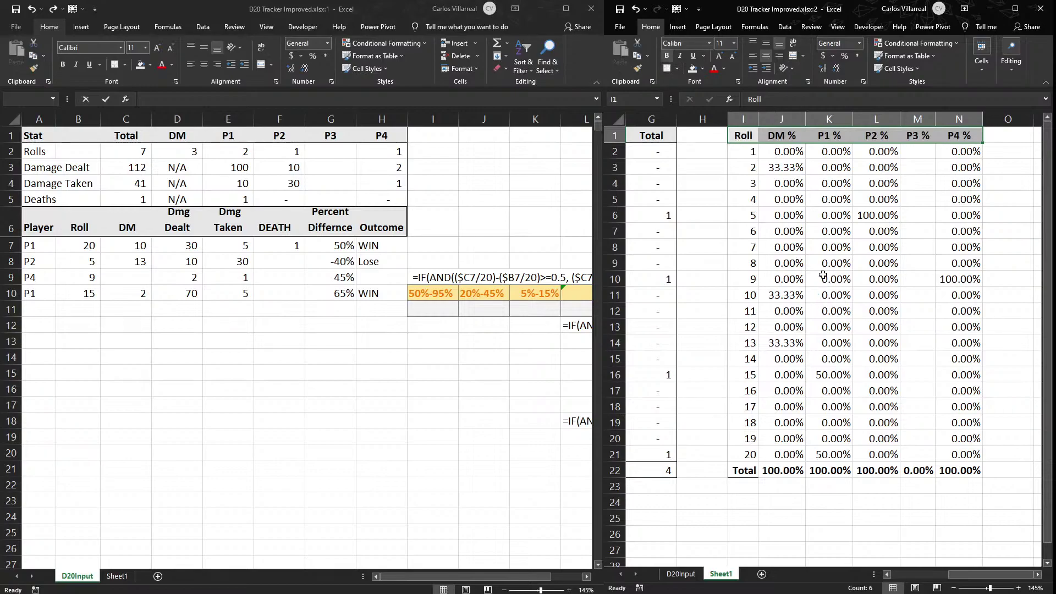
Put an outside border around the percentage table I1:N22 and a bottom border under J21:N21.
{"action": "left_click_drag", "start_coordinate": [957, 470], "coordinate": [744, 135]}
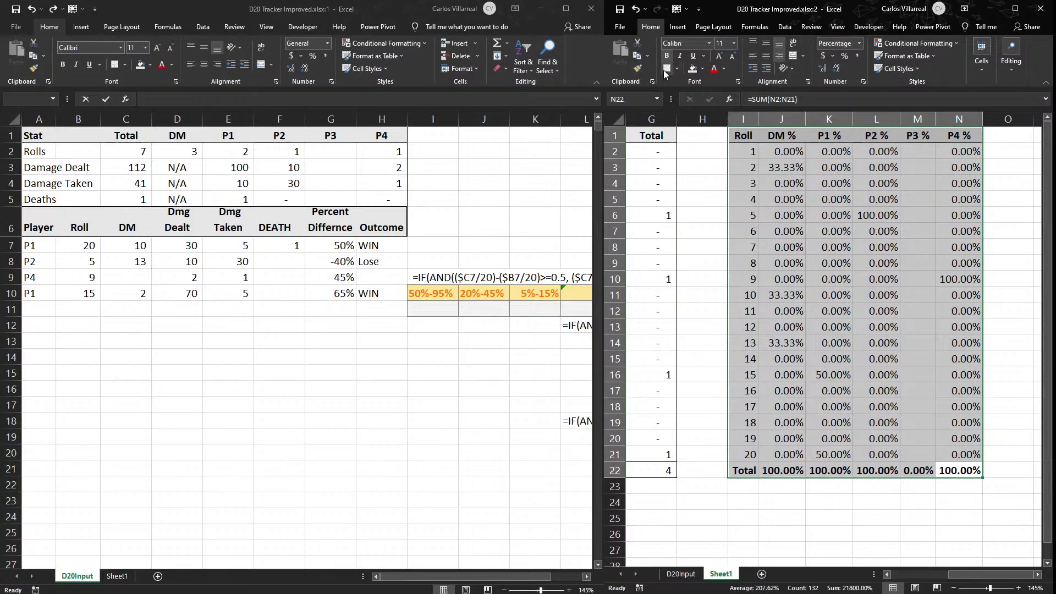
{"action": "left_click", "coordinate": [774, 198]}
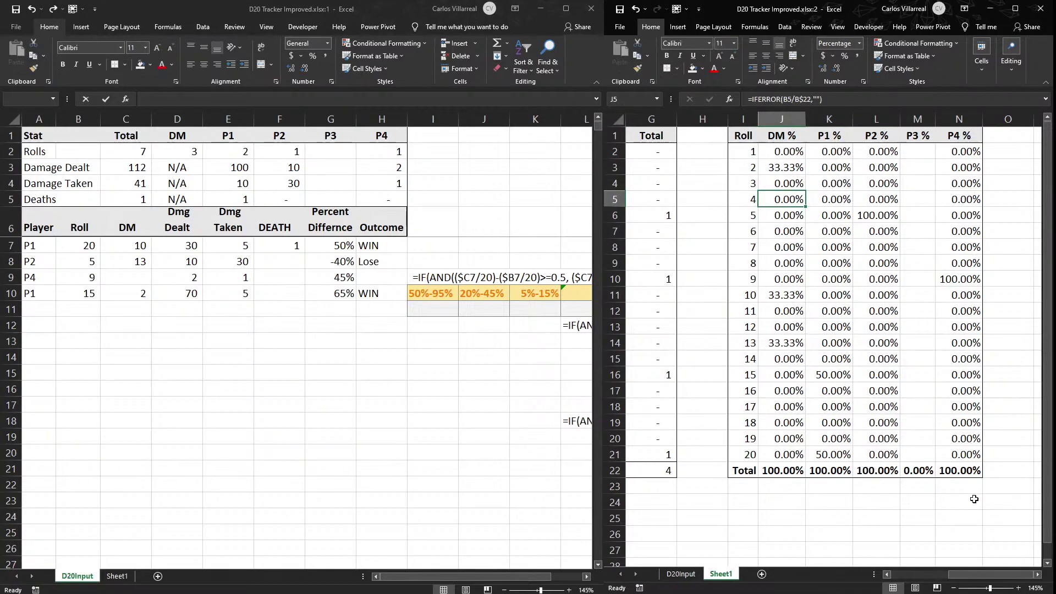
{"action": "left_click_drag", "start_coordinate": [974, 453], "coordinate": [764, 453]}
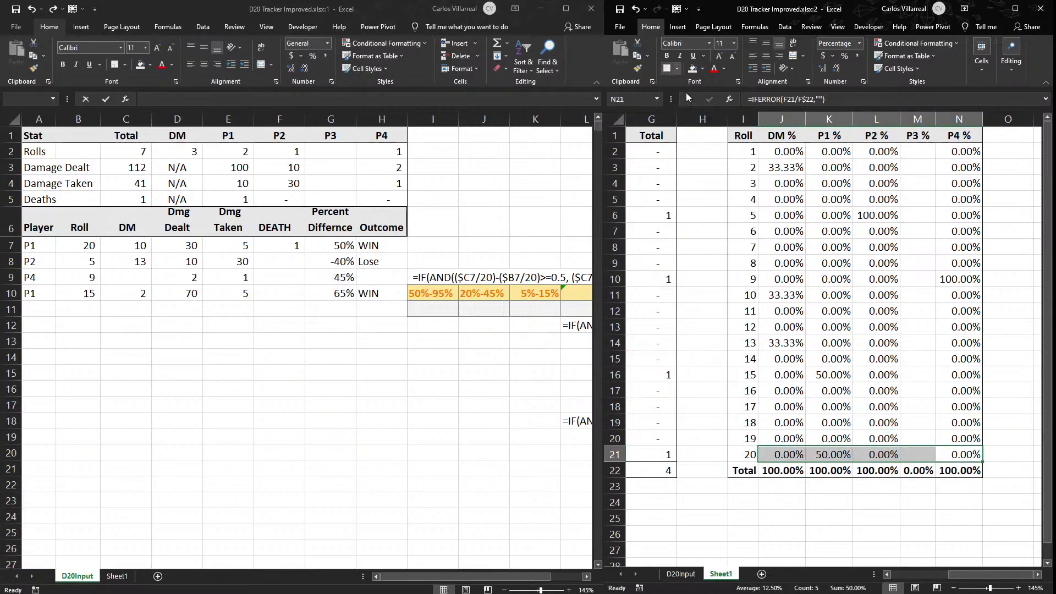
Review the roll and outcome tables, and inspect the source of the P1 and DM headings on the D20Input sheet.
{"action": "left_click_drag", "start_coordinate": [987, 578], "coordinate": [930, 563]}
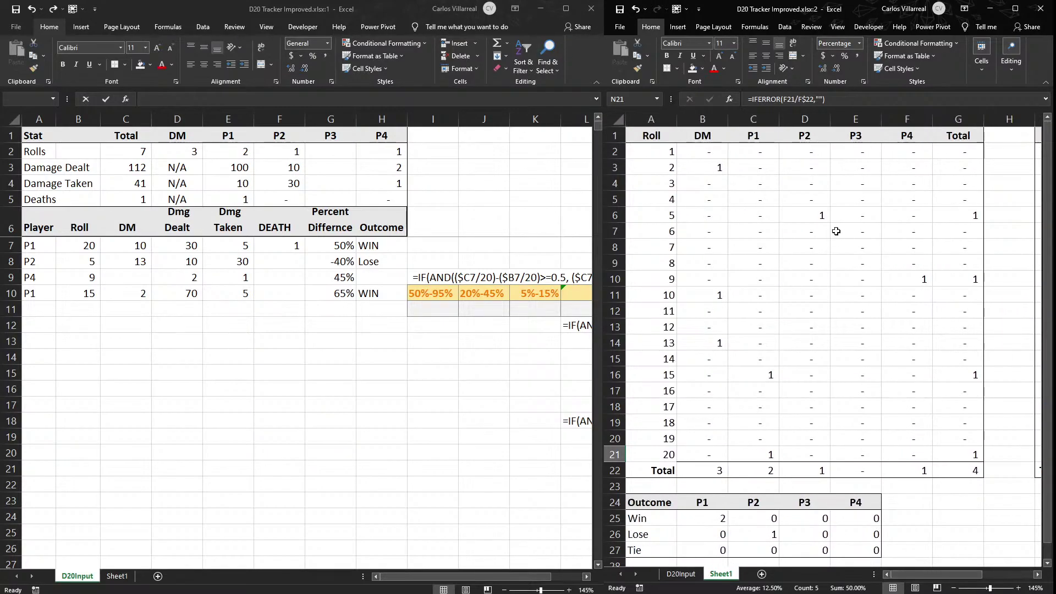
{"action": "scroll", "coordinate": [796, 324], "scroll_direction": "down", "scroll_amount": 1}
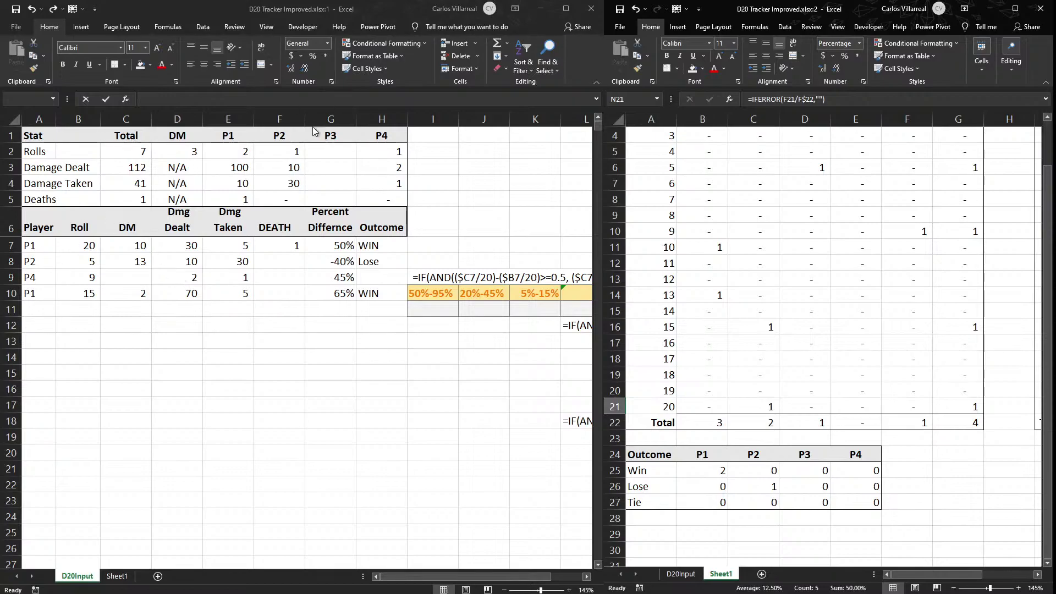
{"action": "left_click", "coordinate": [36, 246]}
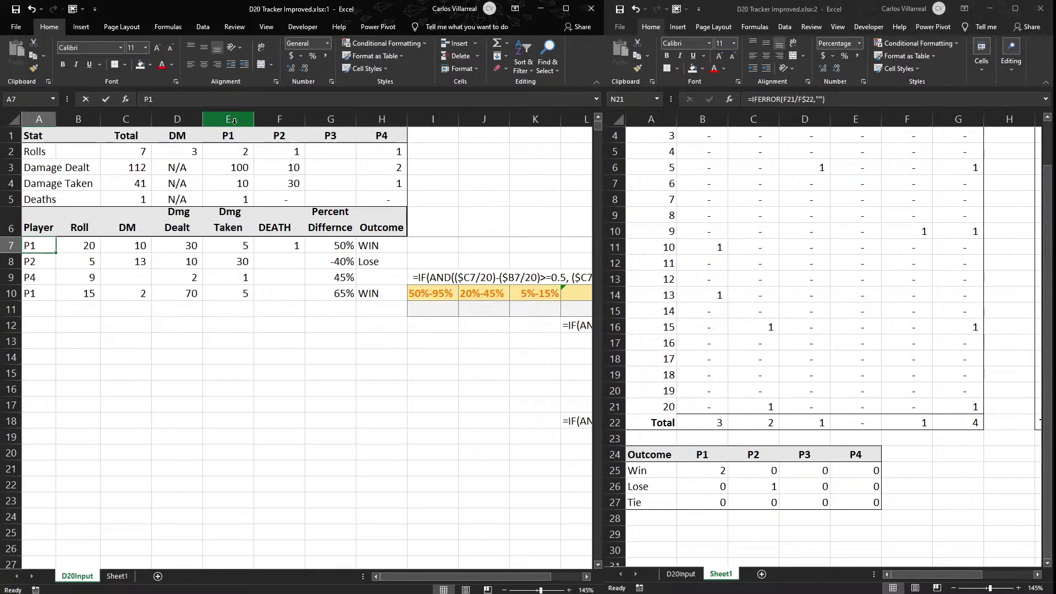
{"action": "left_click", "coordinate": [223, 139]}
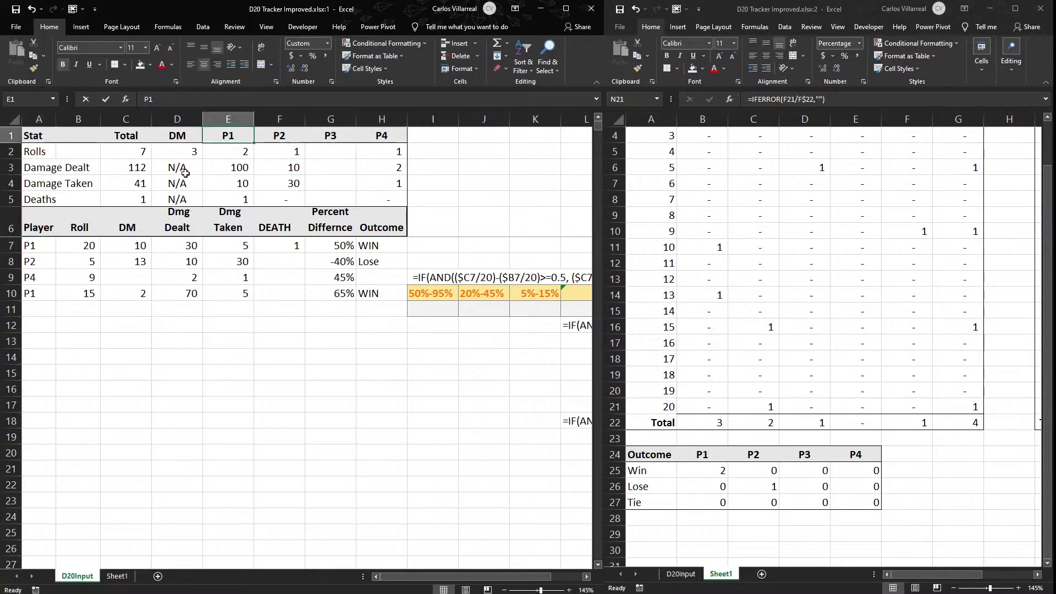
{"action": "left_click", "coordinate": [129, 231]}
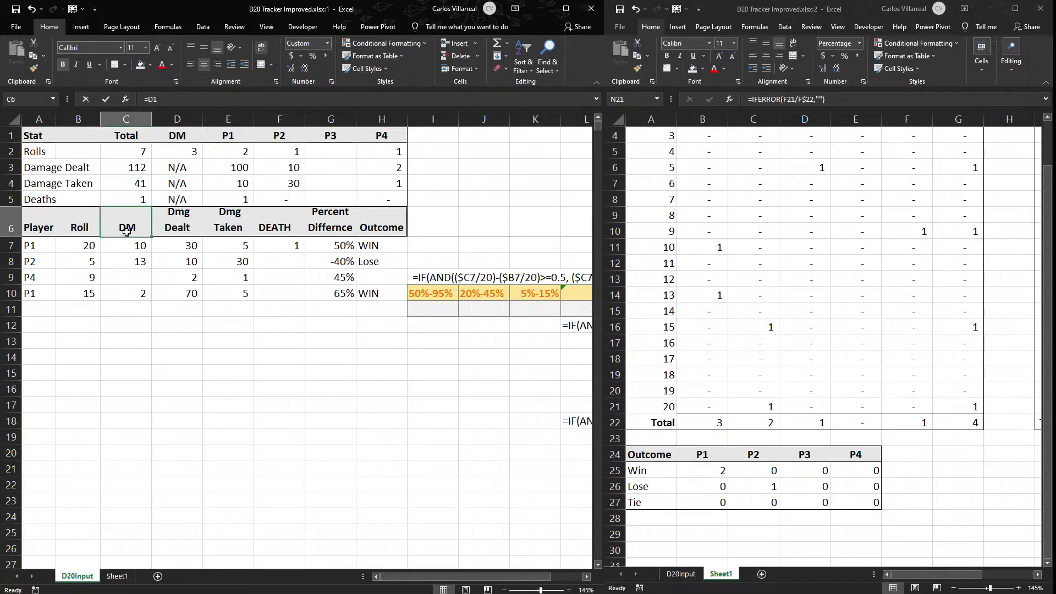
{"action": "left_click", "coordinate": [174, 134]}
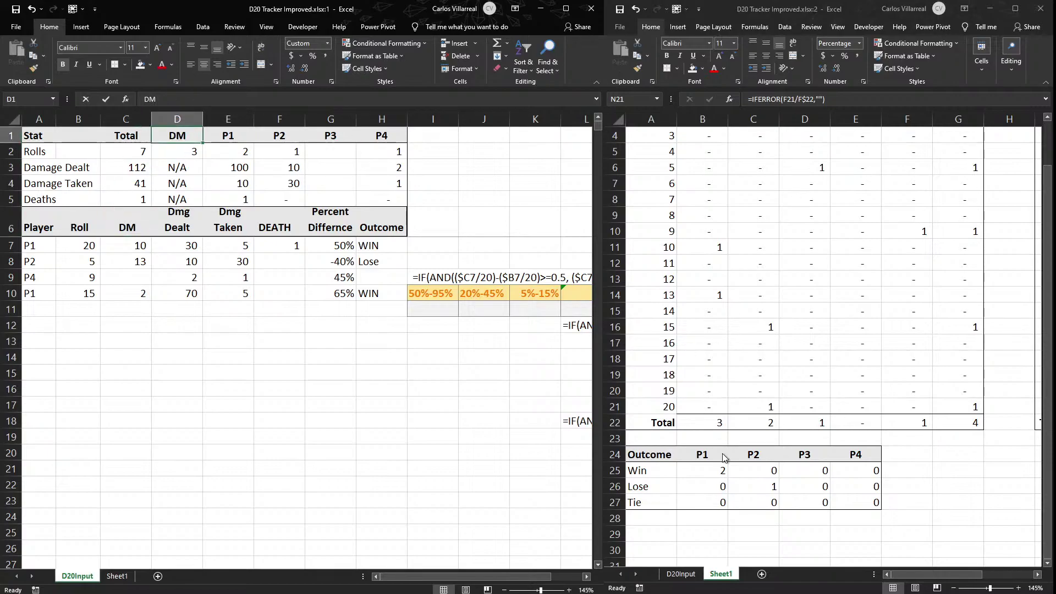
Review the outcome table on Sheet1 against the player entries, outcome formula and helper formulas on the D20Input sheet.
{"action": "left_click", "coordinate": [701, 457]}
{"action": "left_click", "coordinate": [898, 528]}
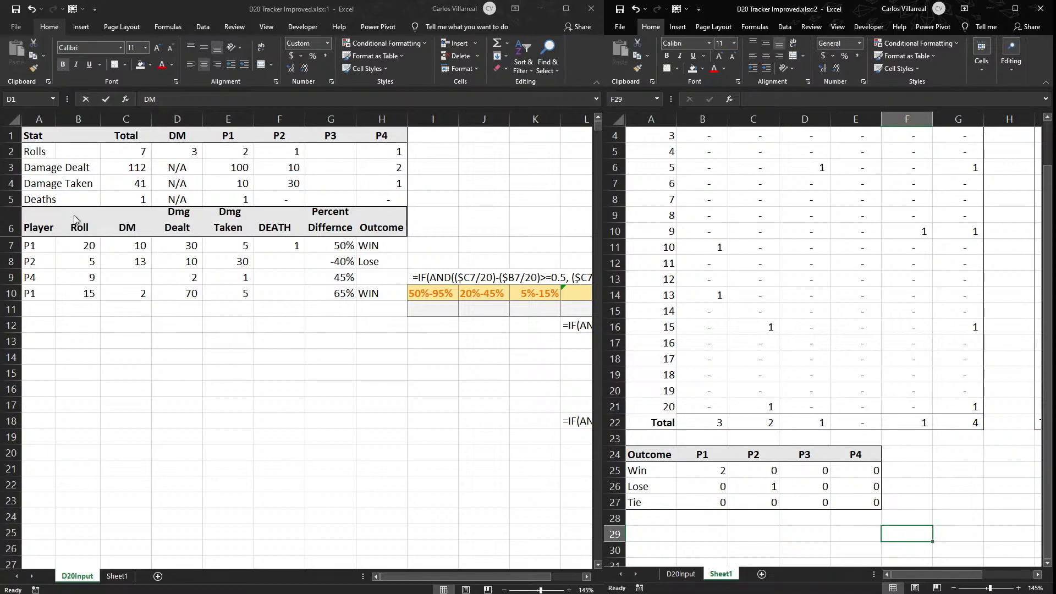
{"action": "left_click_drag", "start_coordinate": [45, 242], "coordinate": [42, 319]}
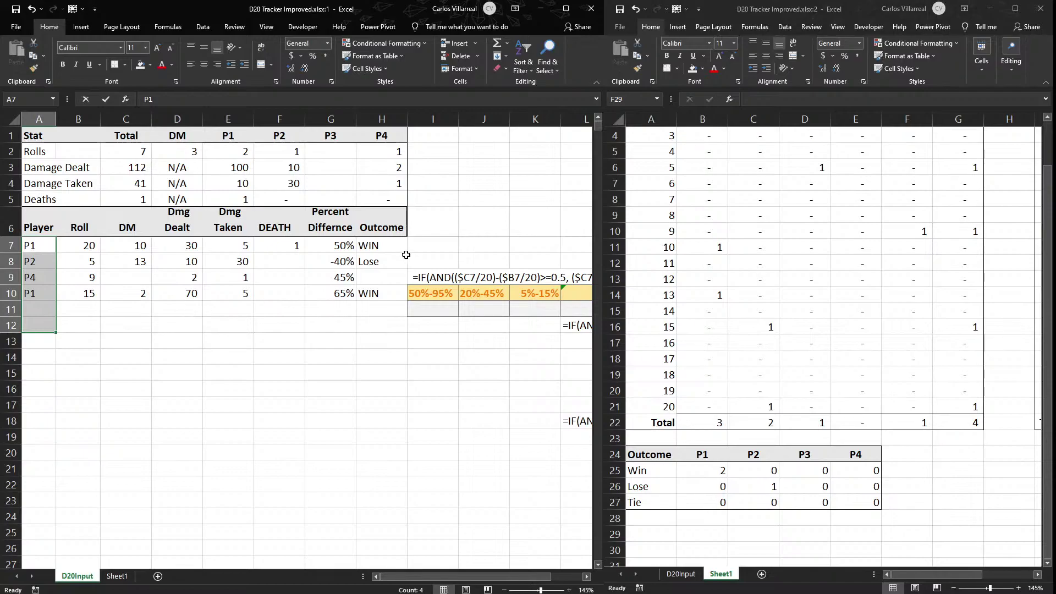
{"action": "left_click", "coordinate": [379, 284]}
{"action": "left_click", "coordinate": [378, 275]}
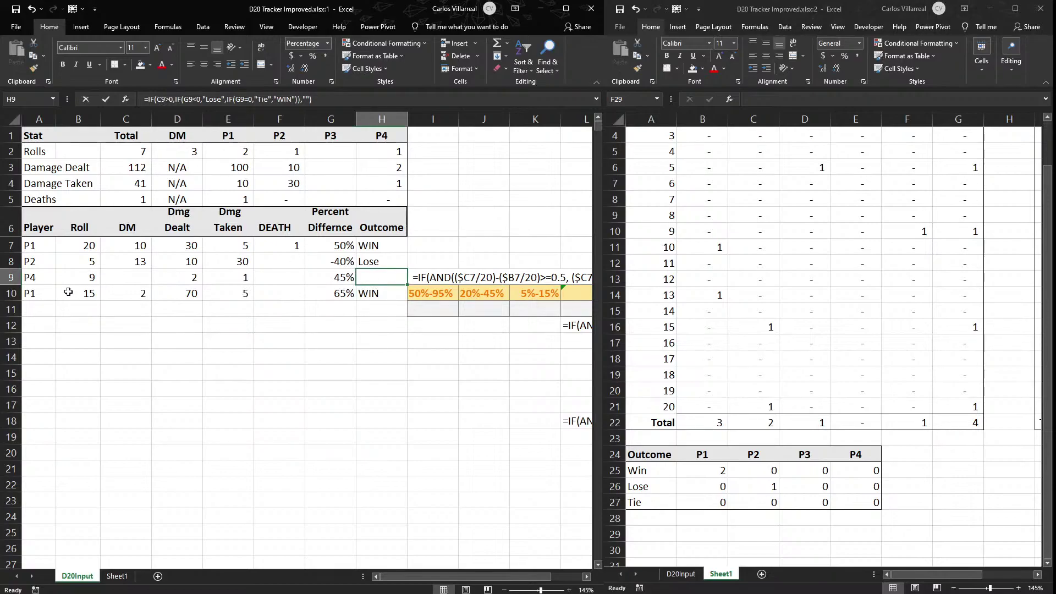
{"action": "left_click", "coordinate": [474, 566]}
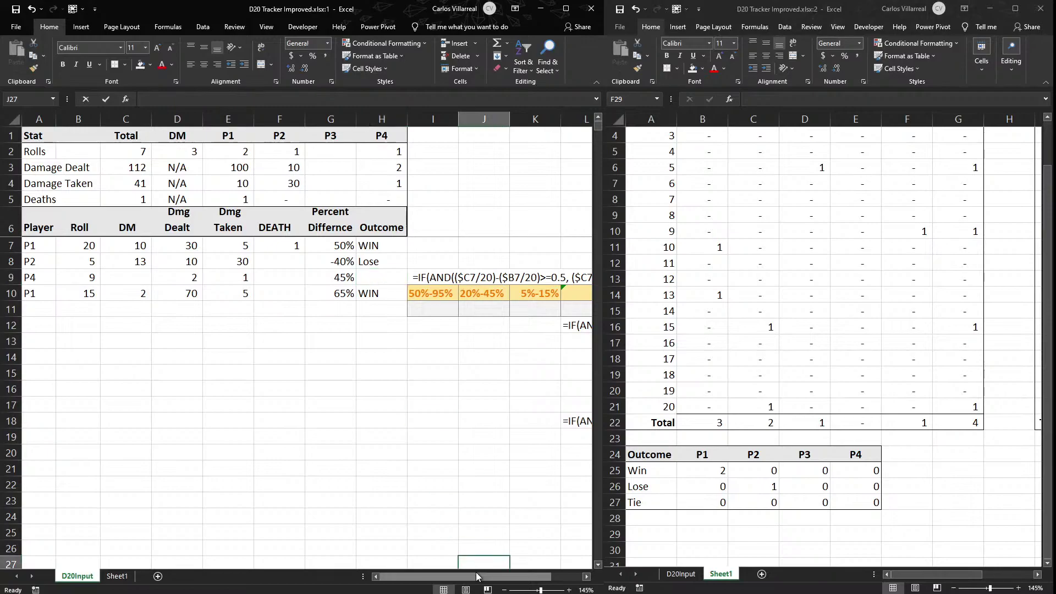
{"action": "left_click_drag", "start_coordinate": [477, 575], "coordinate": [546, 567]}
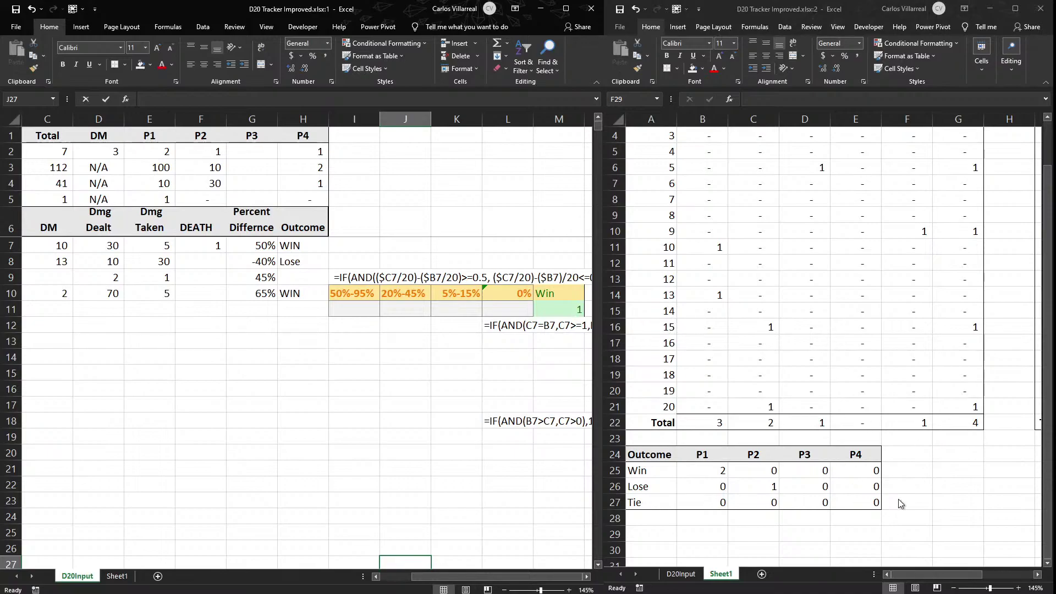
{"action": "left_click", "coordinate": [908, 575]}
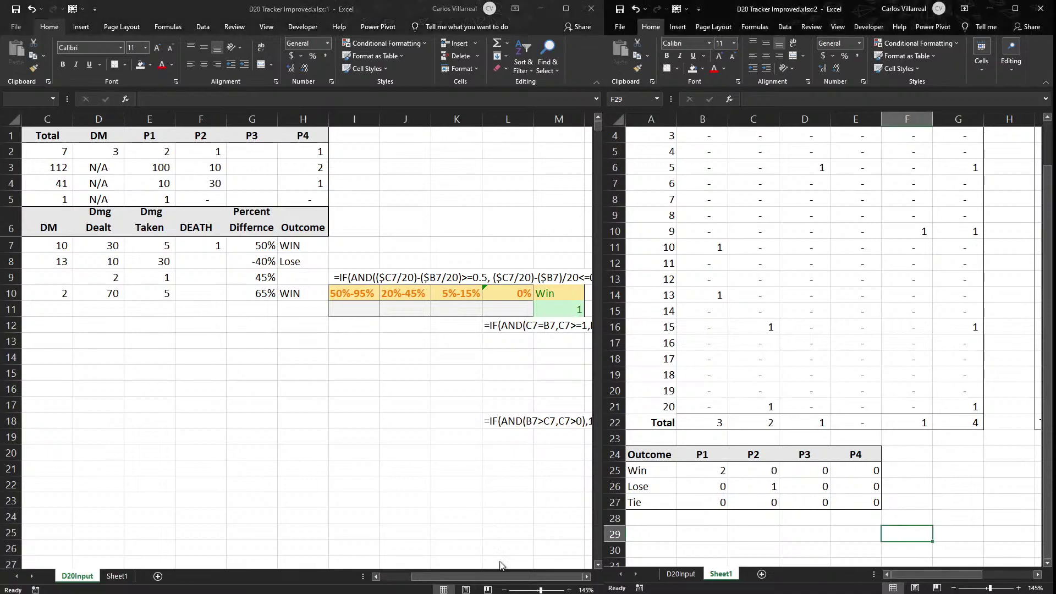
{"action": "left_click", "coordinate": [615, 486]}
{"action": "left_click_drag", "start_coordinate": [638, 470], "coordinate": [871, 511]}
{"action": "left_click", "coordinate": [328, 309]}
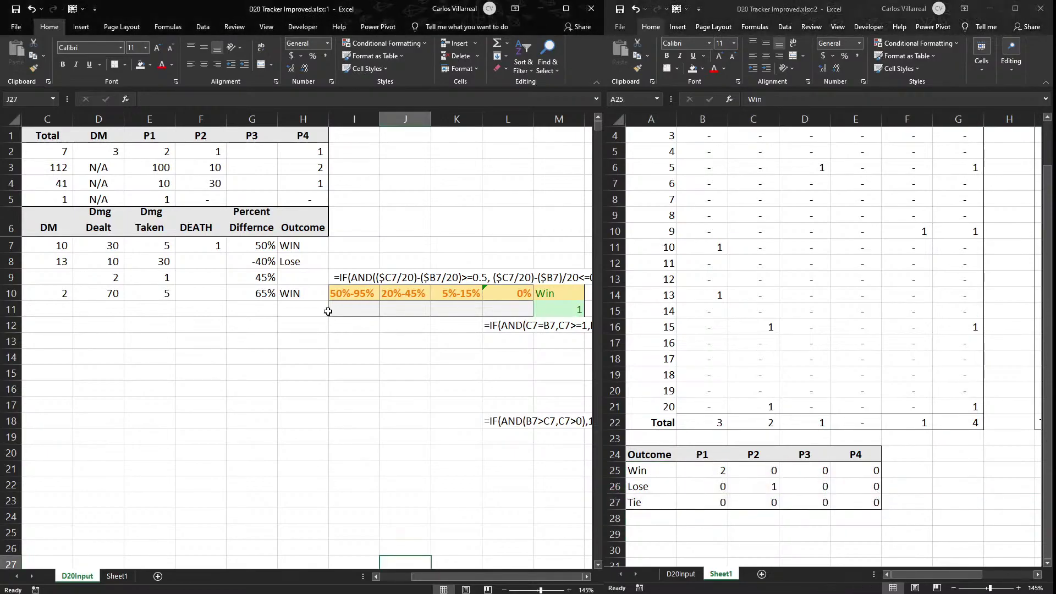
{"action": "left_click_drag", "start_coordinate": [523, 582], "coordinate": [433, 582]}
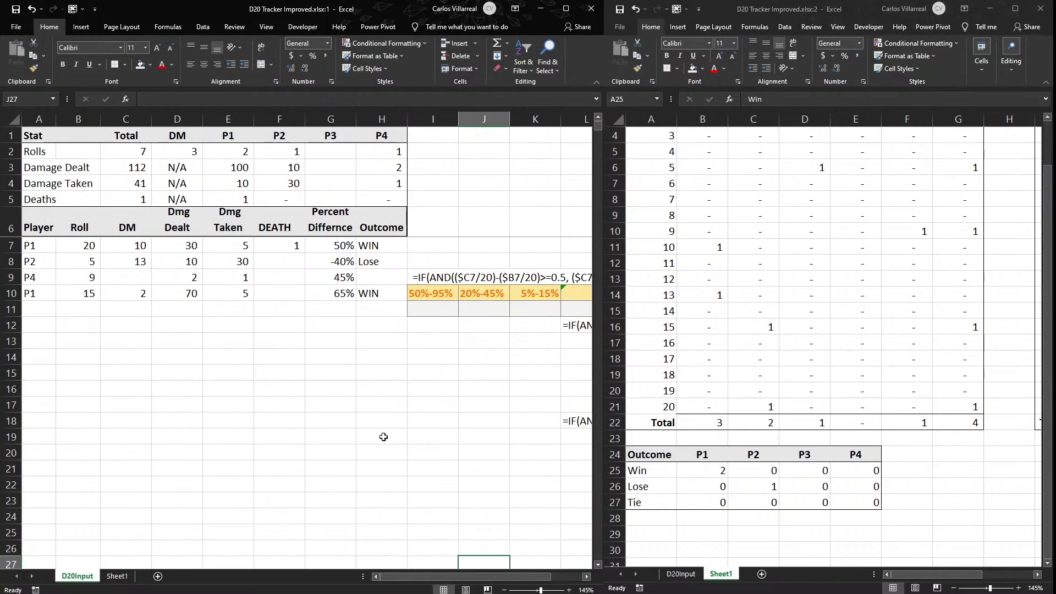
Clear the damage dealt, damage taken and death entries for P1 in D7:F7 of the D20Input sheet.
{"action": "left_click_drag", "start_coordinate": [86, 245], "coordinate": [138, 245]}
{"action": "left_click", "coordinate": [88, 246]}
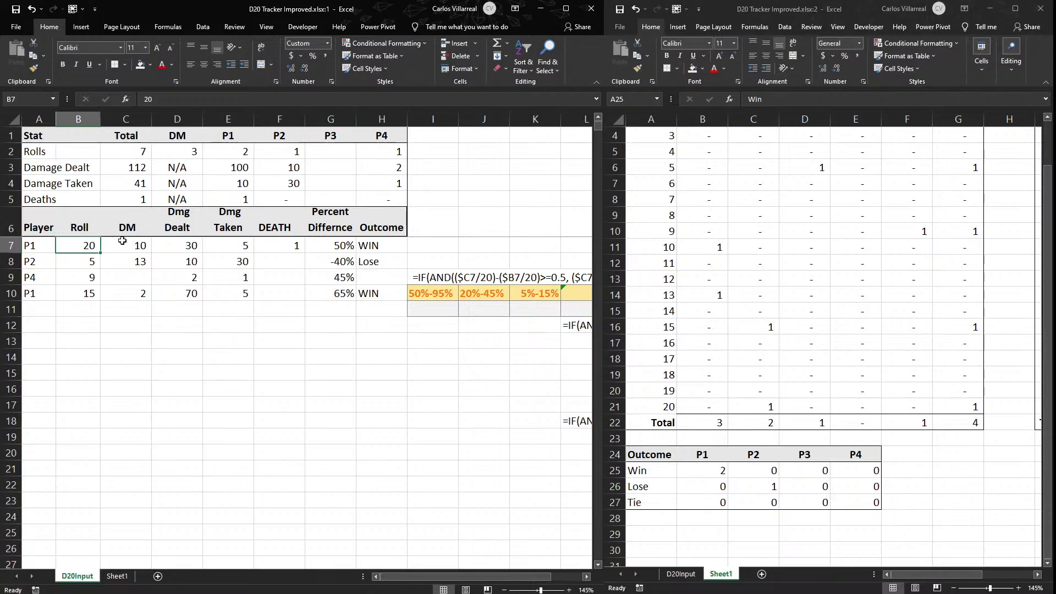
{"action": "left_click", "coordinate": [139, 249]}
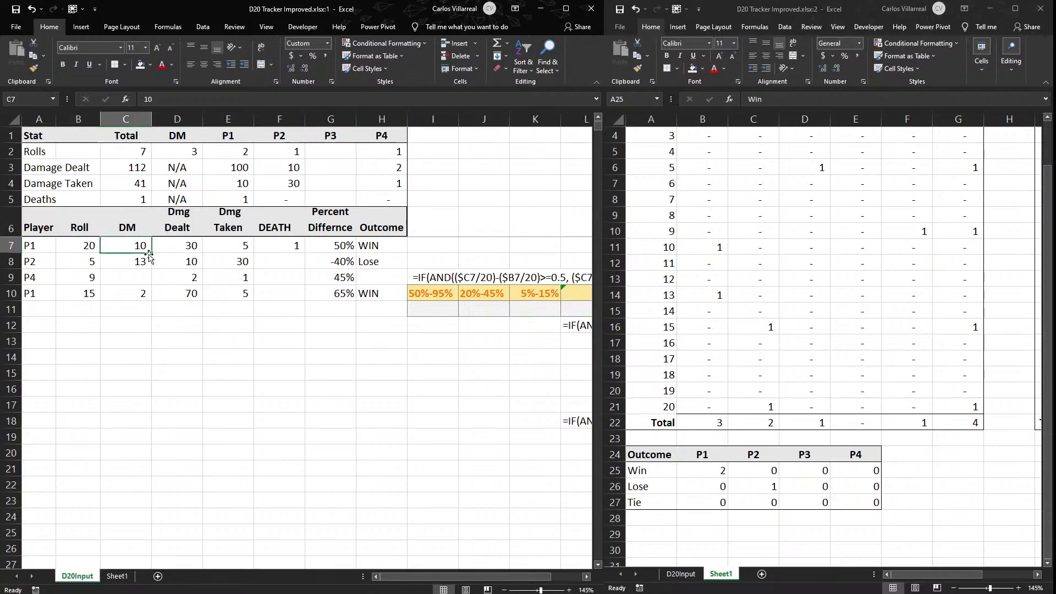
{"action": "left_click", "coordinate": [177, 247]}
{"action": "key", "text": "Delete"}
{"action": "key", "text": "Right"}
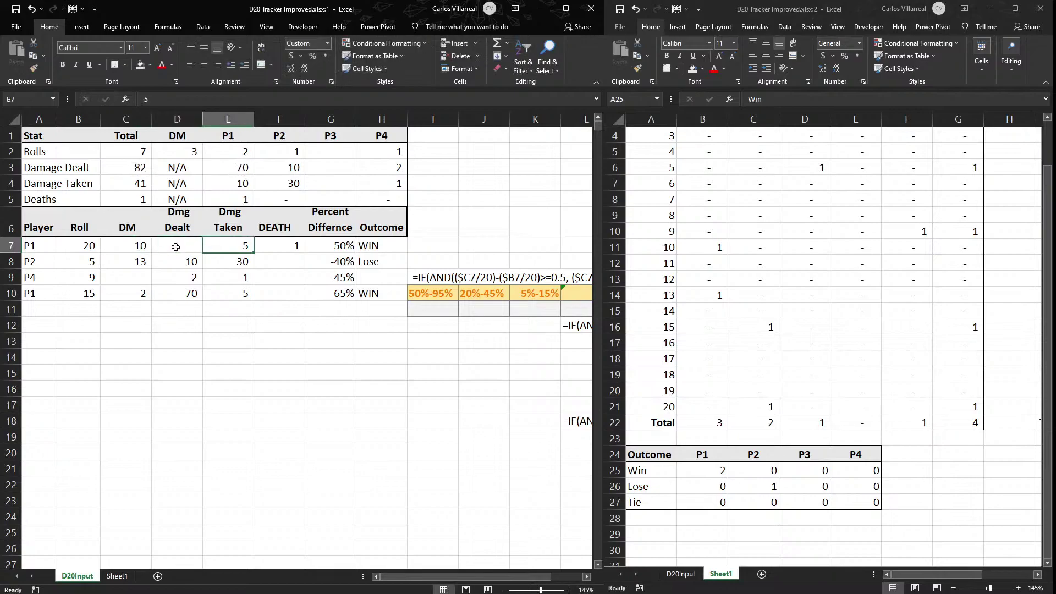
{"action": "key", "text": "Delete"}
{"action": "key", "text": "Right"}
{"action": "key", "text": "BackSpace"}
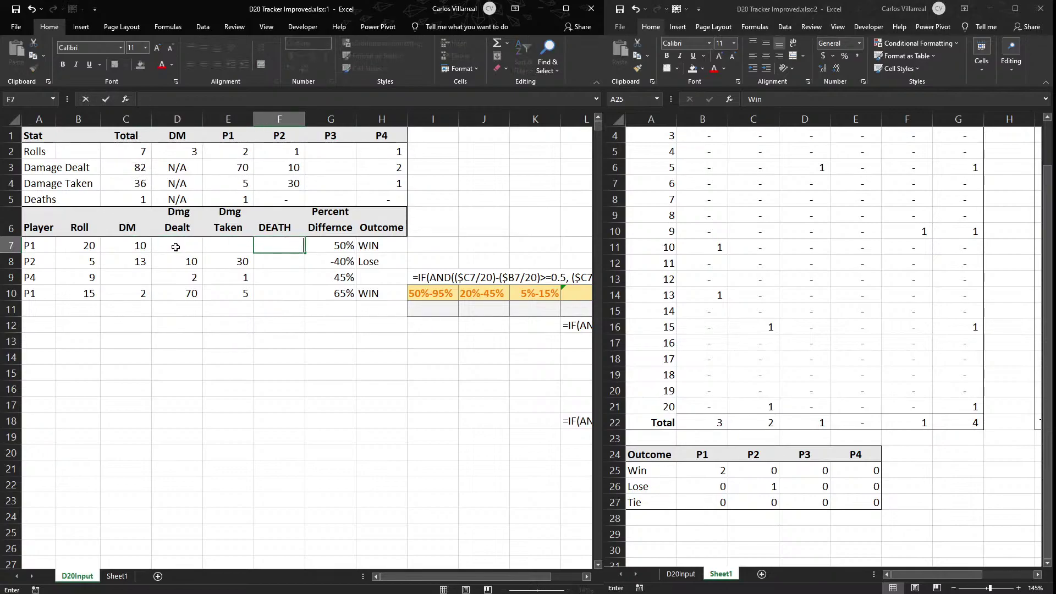
{"action": "key", "text": "Right"}
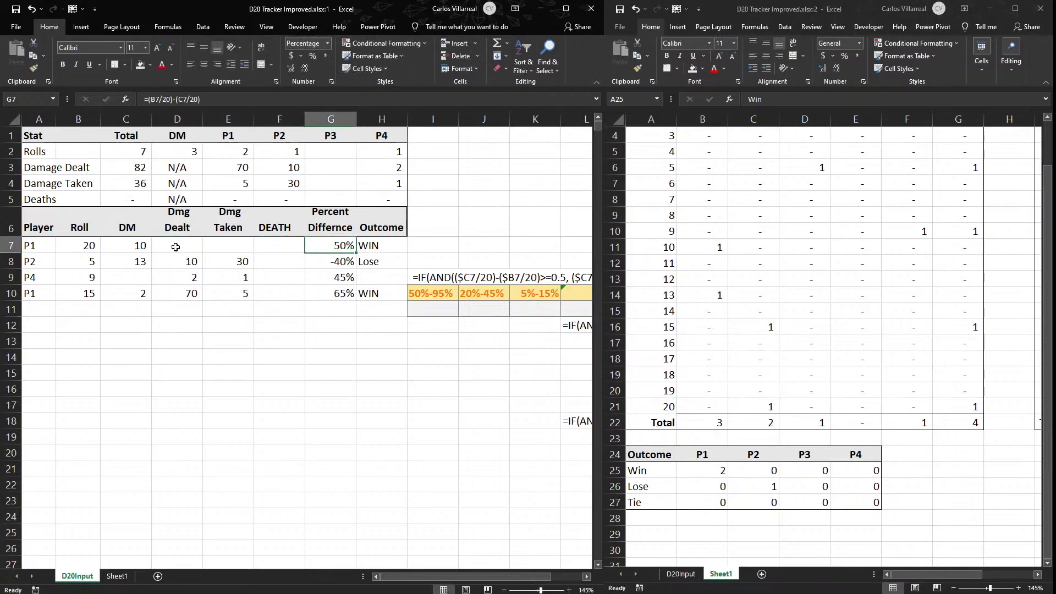
{"action": "left_click", "coordinate": [176, 247]}
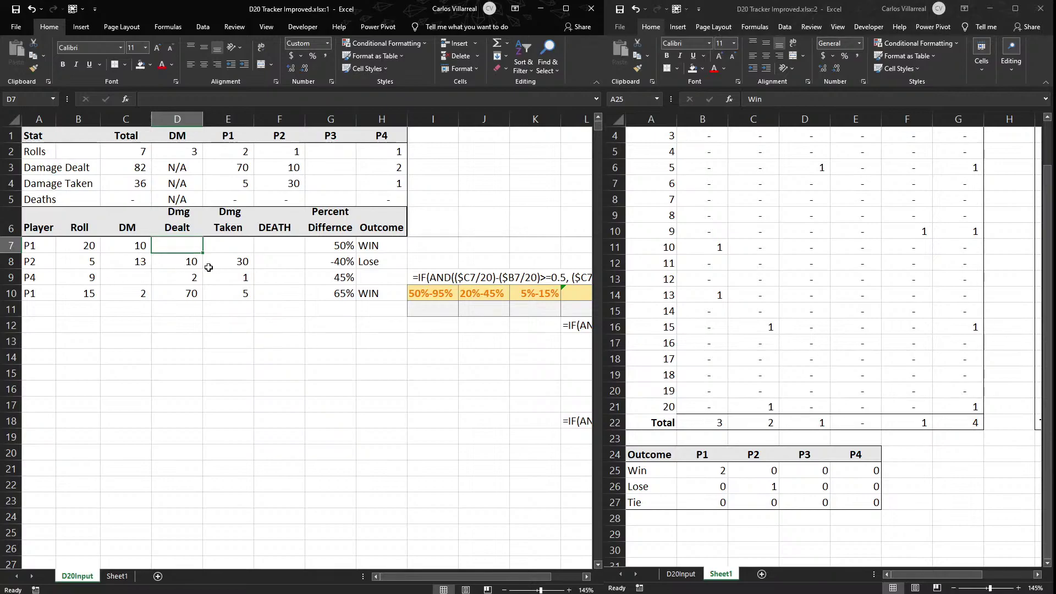
In P2's log row 8, set the player roll to 17 and the DM roll to 20.
{"action": "left_click", "coordinate": [84, 262]}
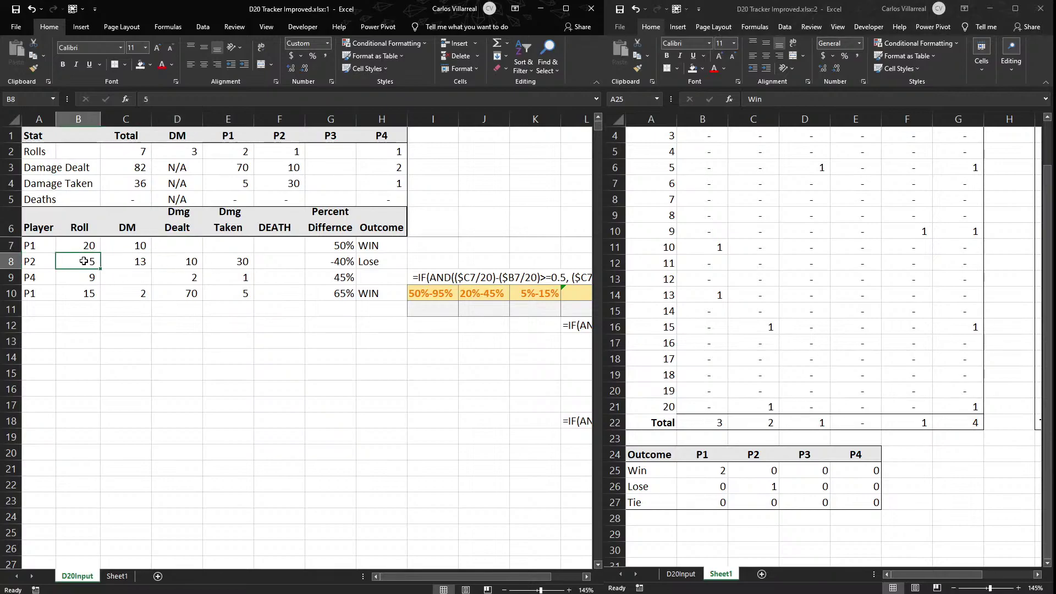
{"action": "type", "text": "17"}
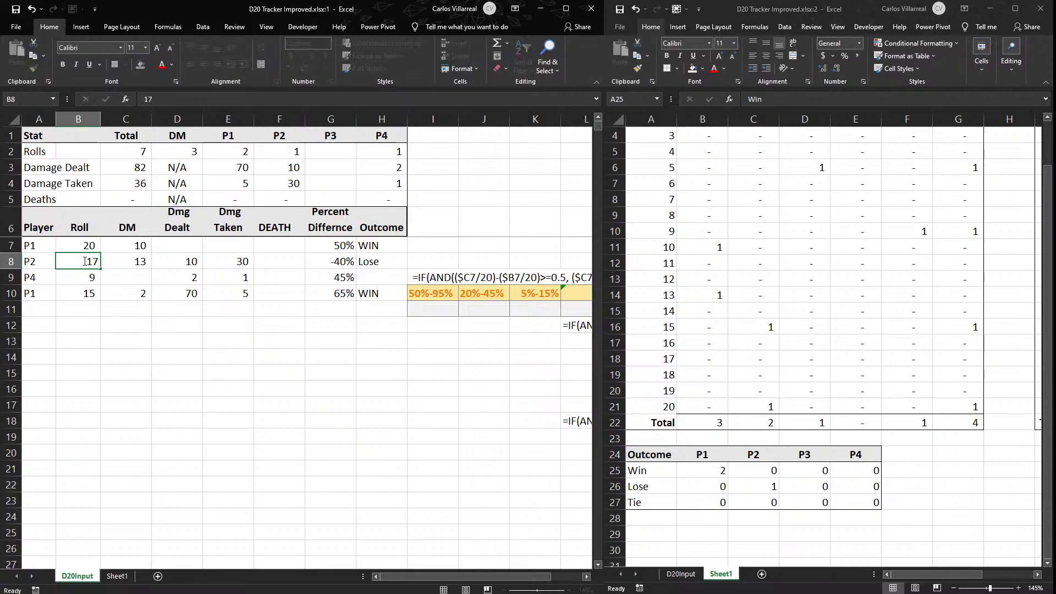
{"action": "key", "text": "Tab"}
{"action": "type", "text": "20"}
{"action": "key", "text": "Tab"}
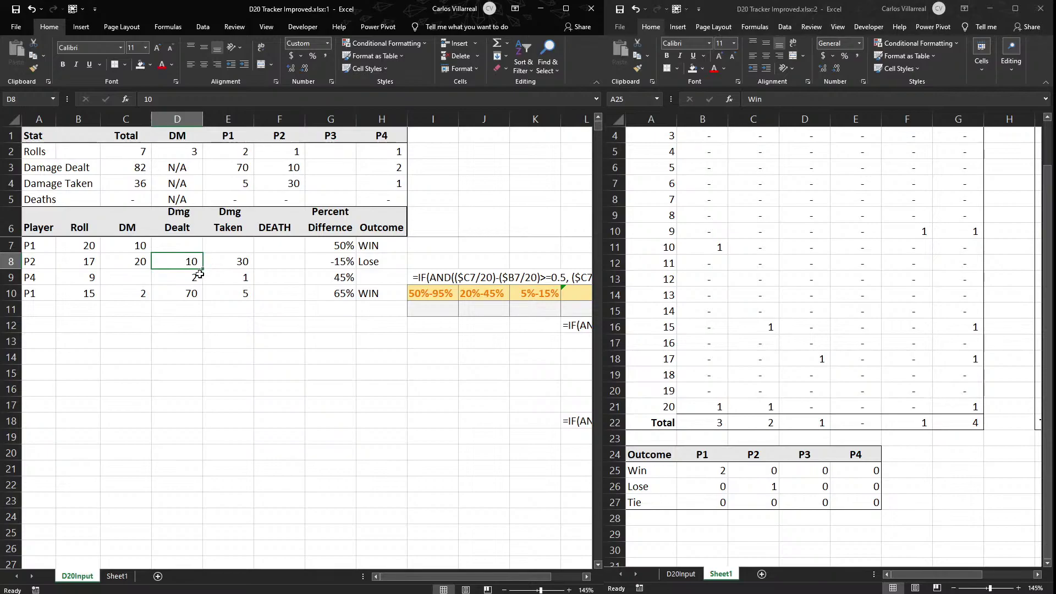
{"action": "left_click", "coordinate": [97, 268]}
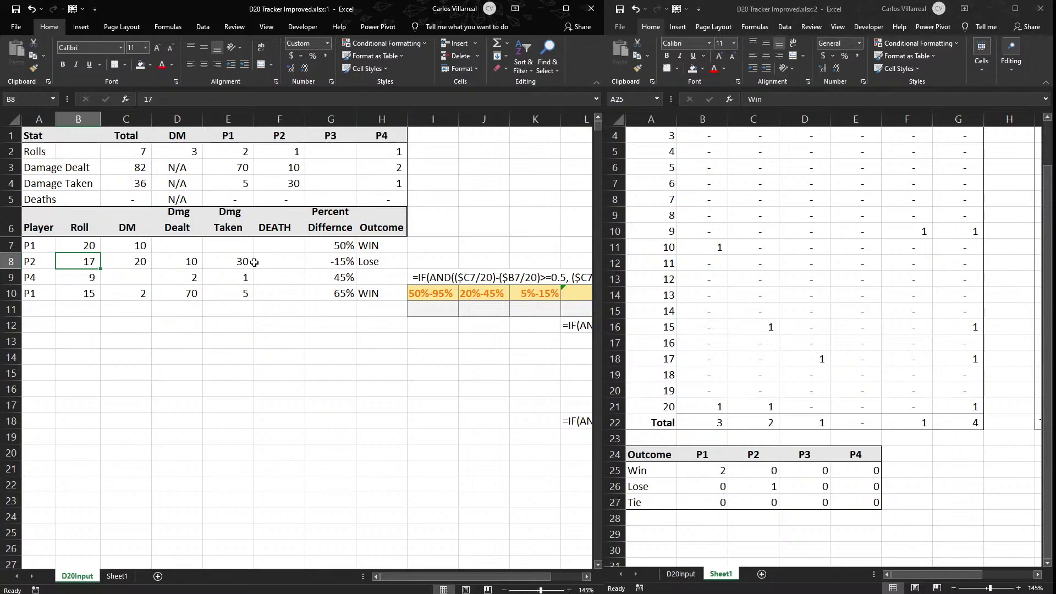
{"action": "left_click", "coordinate": [142, 262]}
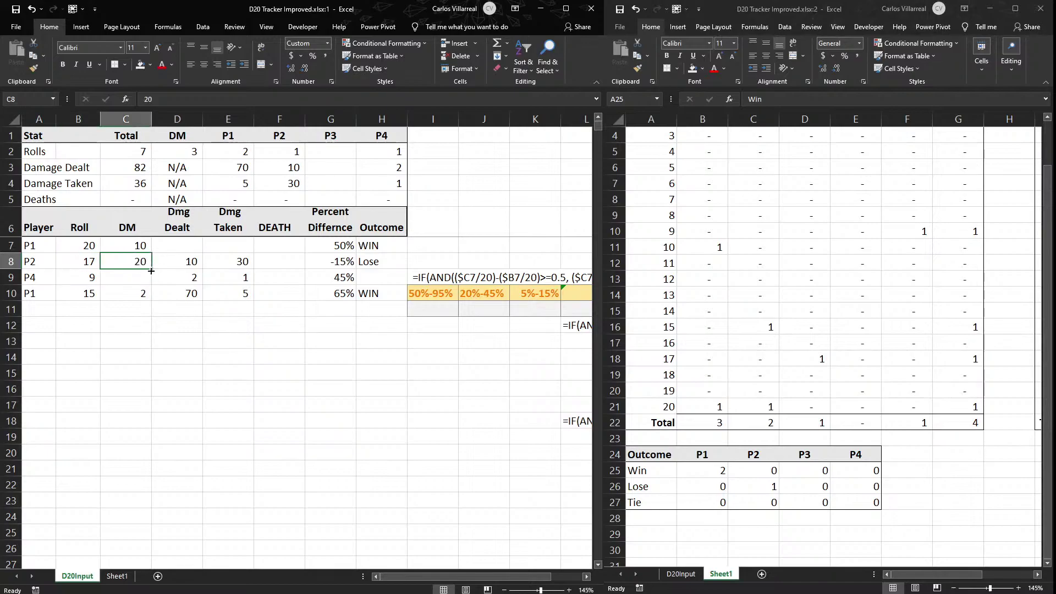
{"action": "left_click_drag", "start_coordinate": [179, 258], "coordinate": [271, 264]}
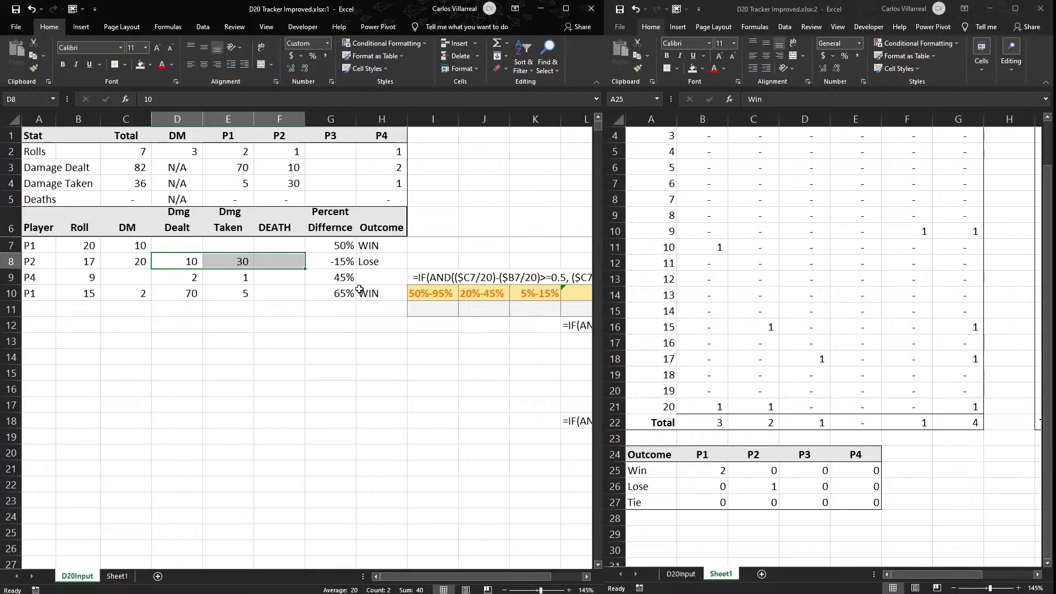
{"action": "left_click_drag", "start_coordinate": [83, 245], "coordinate": [110, 242]}
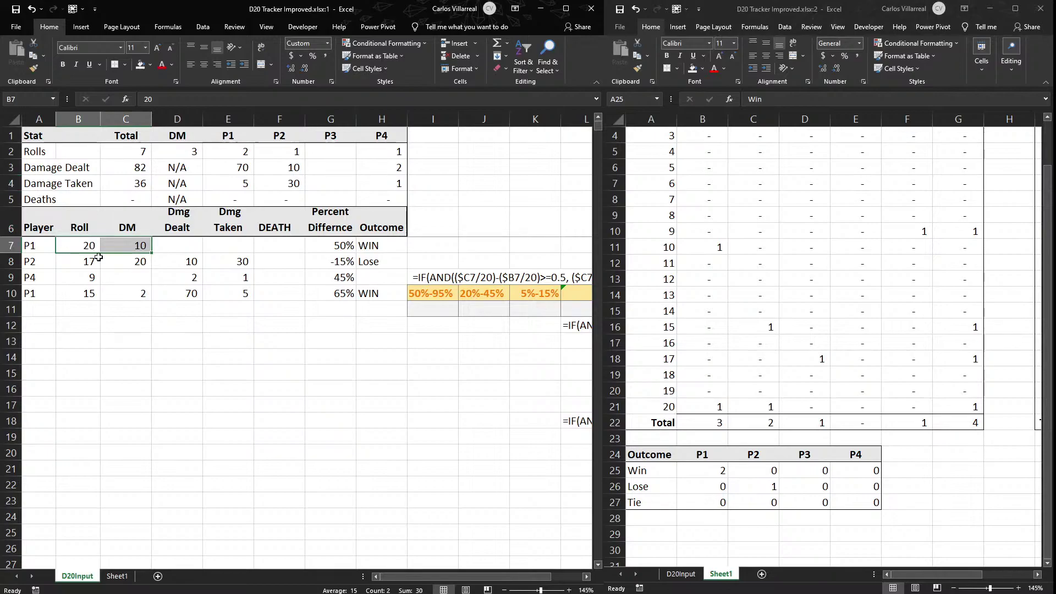
{"action": "left_click_drag", "start_coordinate": [88, 262], "coordinate": [132, 263]}
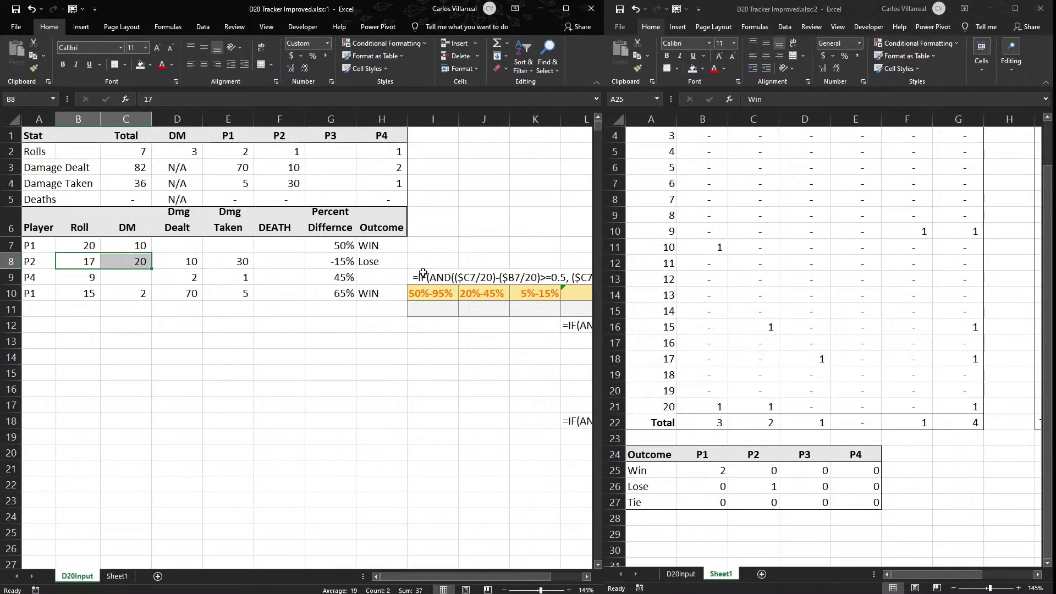
Move the displayed formula text from cell L18 up to L13, directly below the other one.
{"action": "left_click_drag", "start_coordinate": [457, 574], "coordinate": [495, 573]}
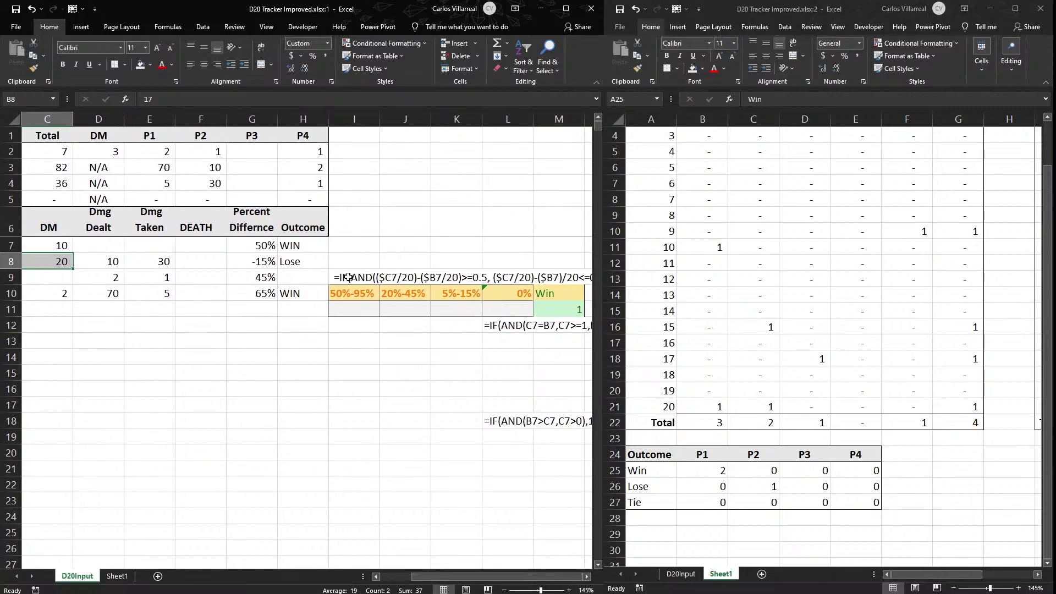
{"action": "left_click_drag", "start_coordinate": [351, 275], "coordinate": [506, 350]}
{"action": "left_click", "coordinate": [509, 422]}
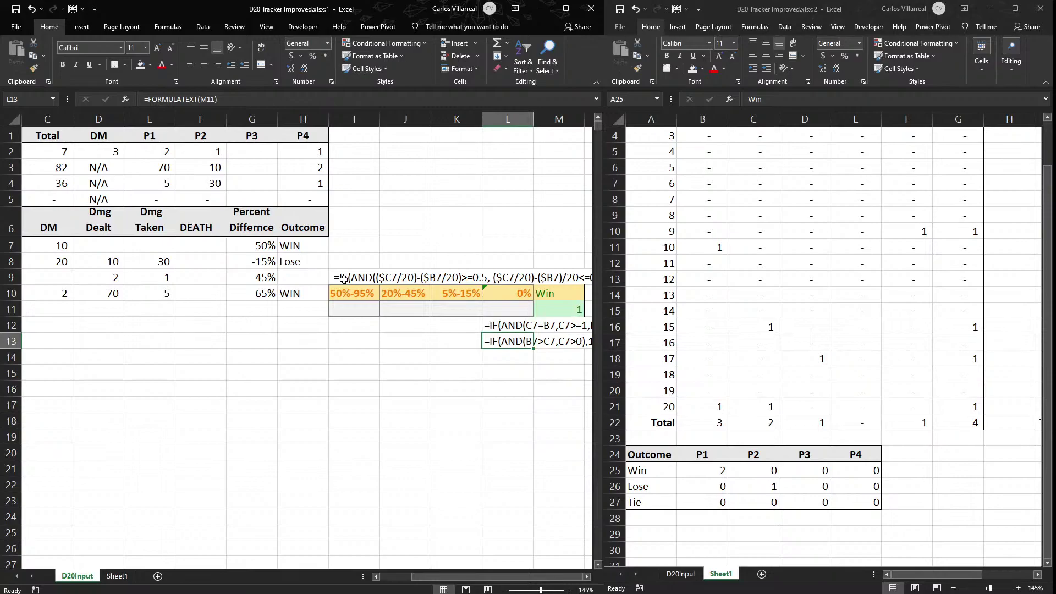
{"action": "left_click", "coordinate": [465, 564]}
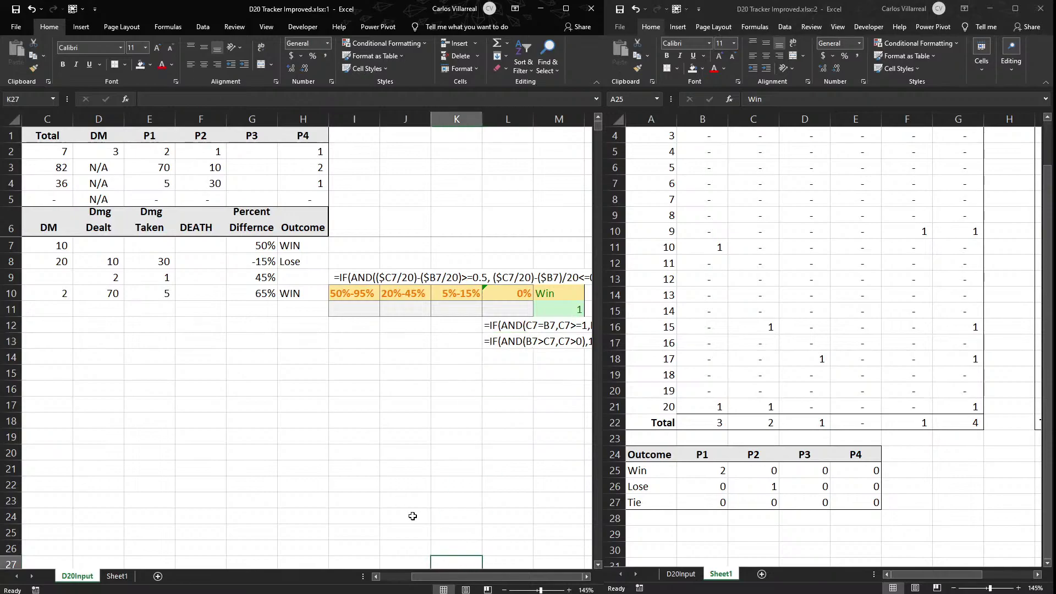
Move the whole helper block I9:M13 up two rows so that it starts at I7.
{"action": "left_click_drag", "start_coordinate": [352, 278], "coordinate": [516, 339]}
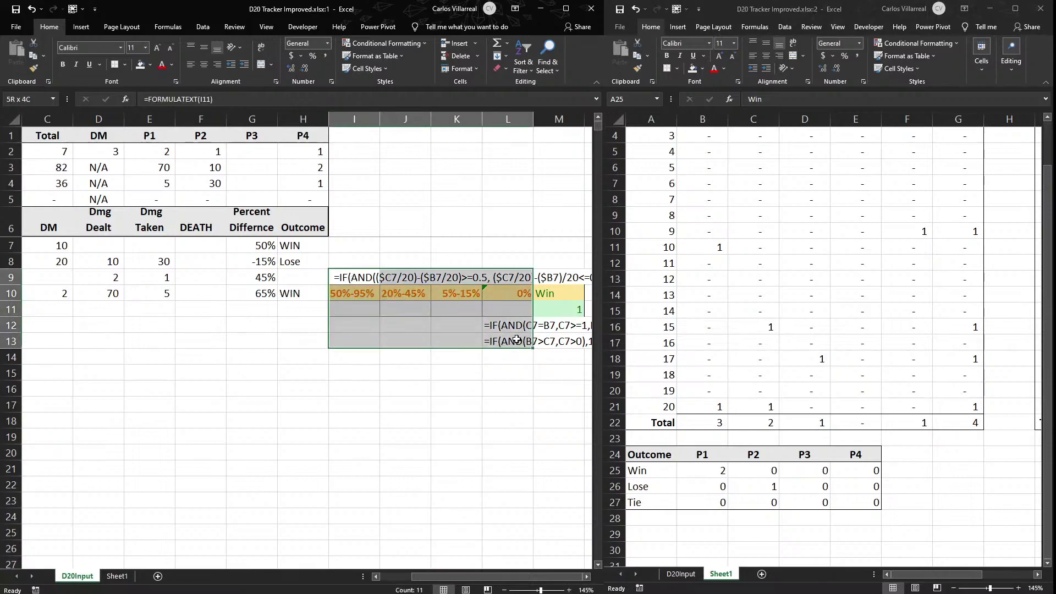
{"action": "left_click", "coordinate": [557, 276]}
{"action": "left_click_drag", "start_coordinate": [557, 277], "coordinate": [363, 347]}
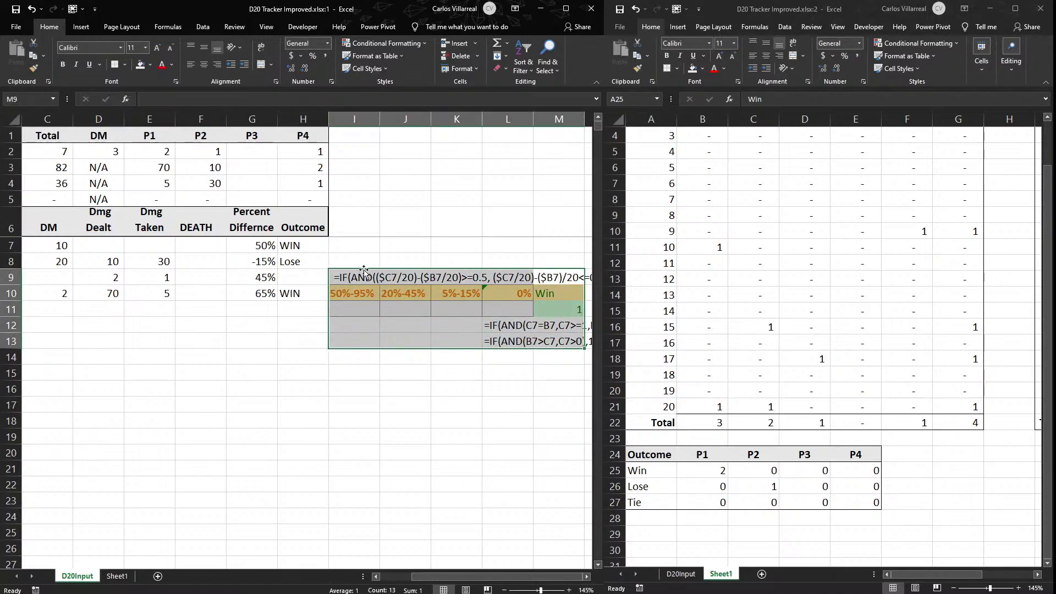
{"action": "left_click_drag", "start_coordinate": [364, 271], "coordinate": [368, 239]}
{"action": "left_click_drag", "start_coordinate": [460, 576], "coordinate": [414, 576]}
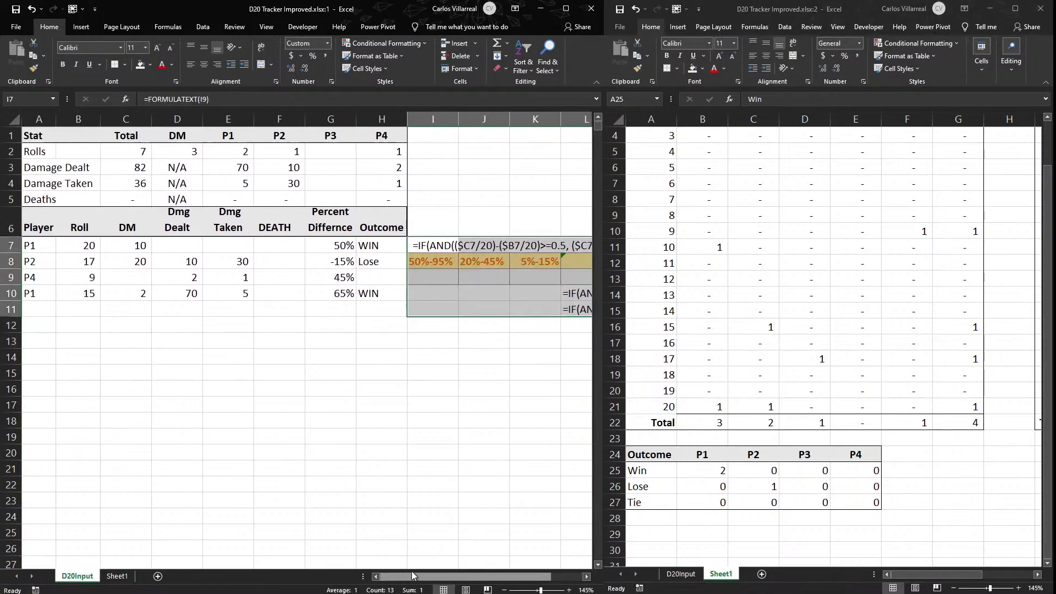
{"action": "left_click", "coordinate": [337, 320]}
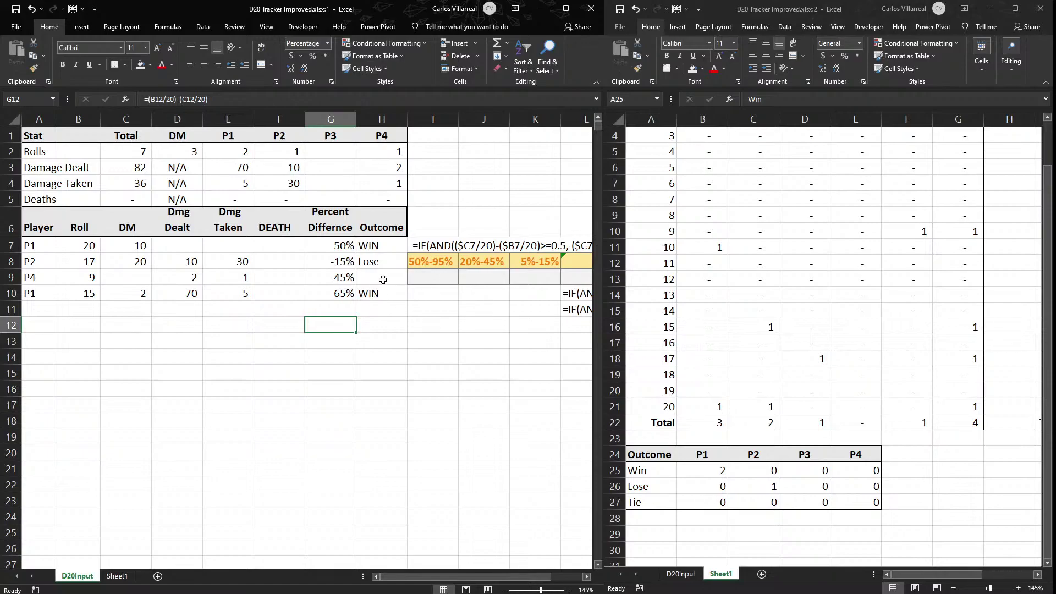
{"action": "left_click_drag", "start_coordinate": [330, 242], "coordinate": [332, 297]}
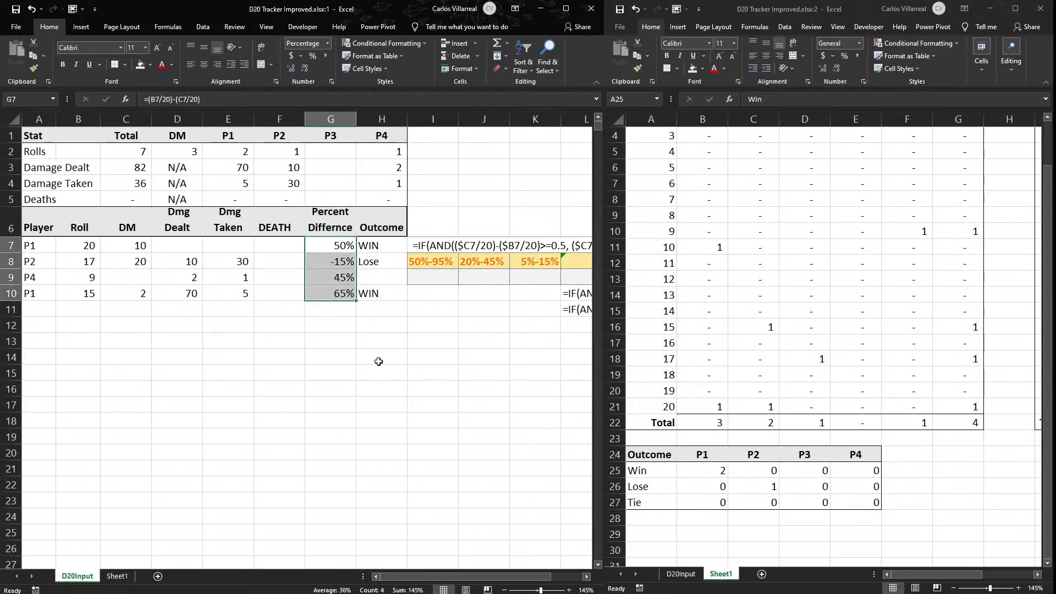
Rename the Sheet1 worksheet as Tracker.
{"action": "left_click", "coordinate": [731, 575]}
{"action": "left_click", "coordinate": [729, 517]}
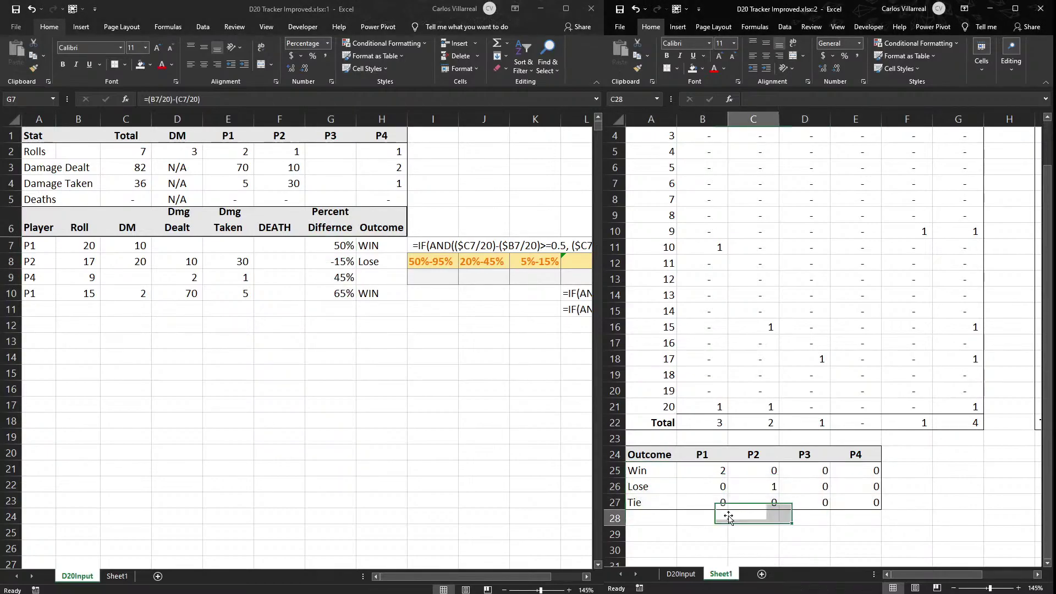
{"action": "double_click", "coordinate": [716, 573]}
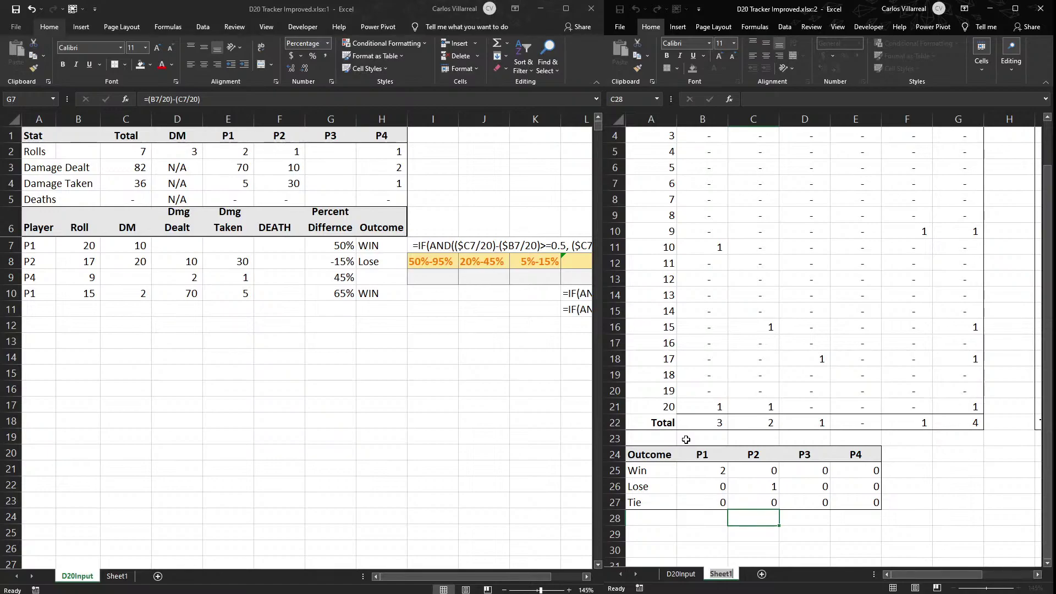
{"action": "type", "text": "tRA"}
{"action": "key", "text": "BackSpace"}
{"action": "key", "text": "BackSpace"}
{"action": "key", "text": "BackSpace"}
{"action": "type", "text": "Tracker"}
{"action": "left_click", "coordinate": [916, 440]}
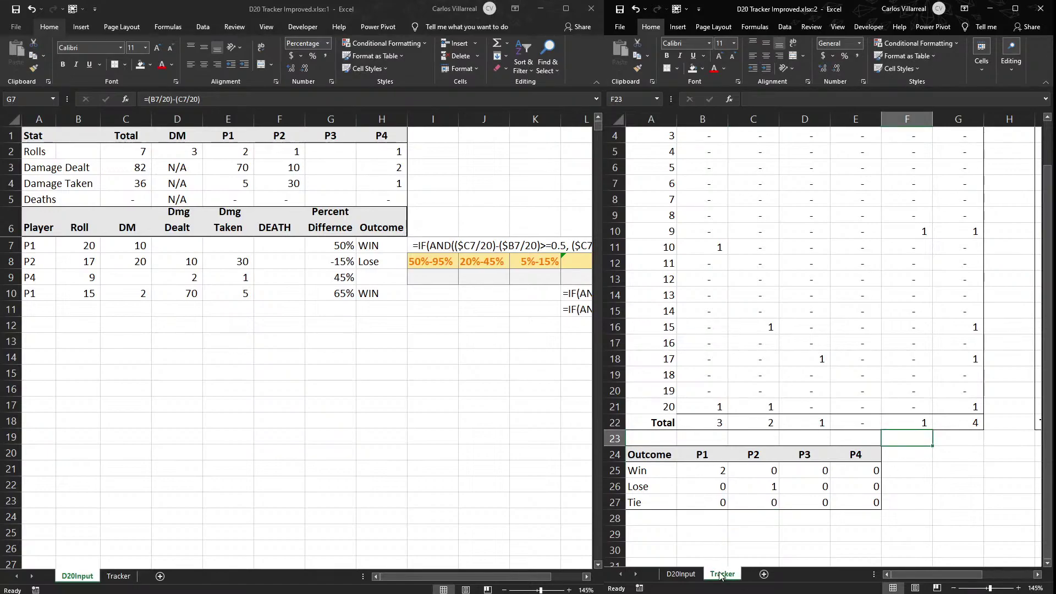
Add a new worksheet after Tracker and name it Graphs.
{"action": "left_click", "coordinate": [764, 573]}
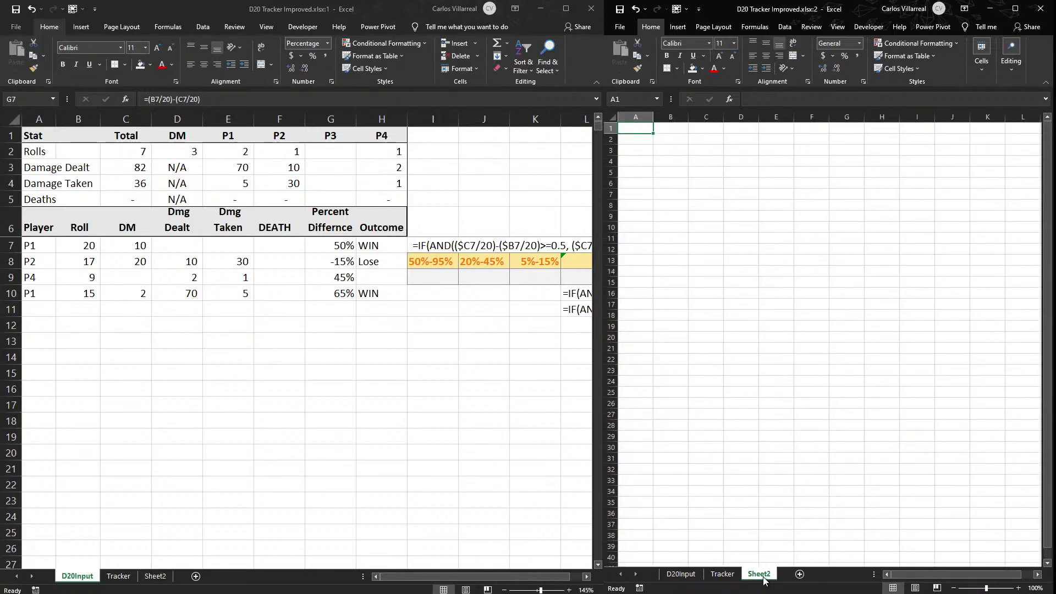
{"action": "double_click", "coordinate": [762, 575]}
{"action": "type", "text": "Grap"}
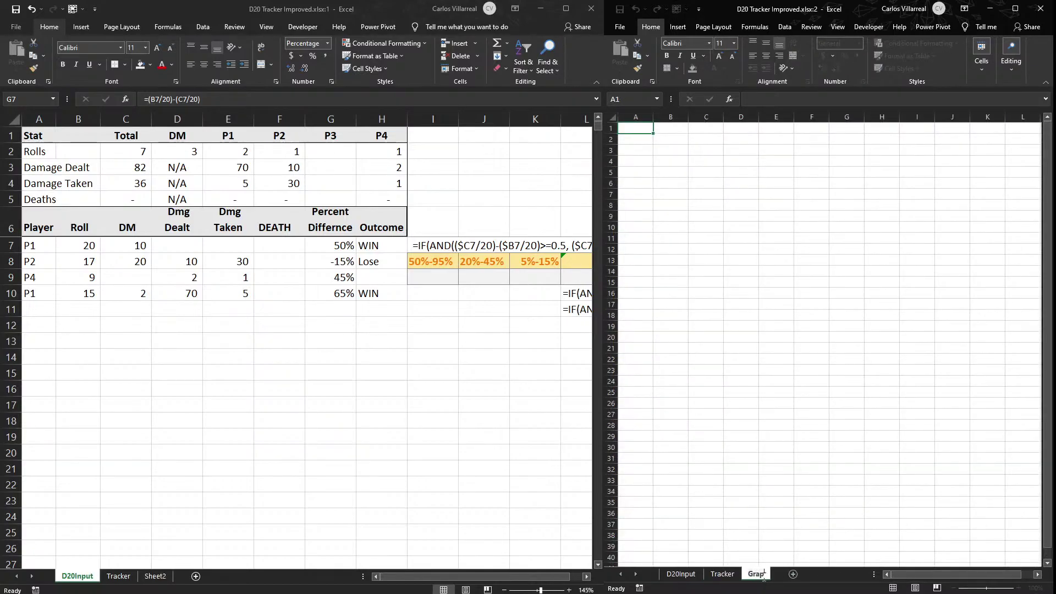
{"action": "type", "text": "hs"}
{"action": "left_click", "coordinate": [748, 491]}
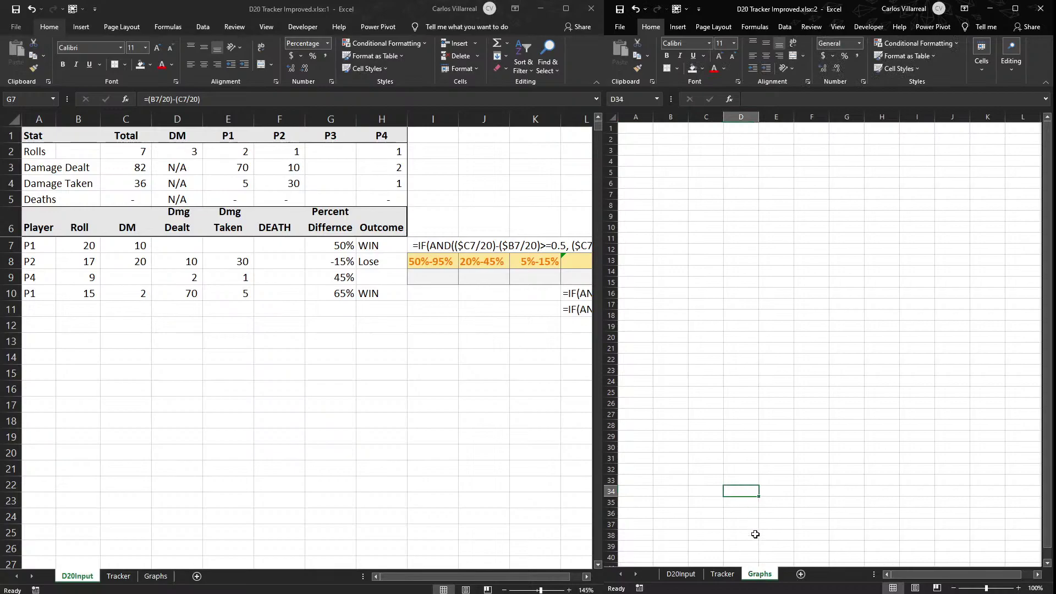
{"action": "left_click", "coordinate": [433, 316]}
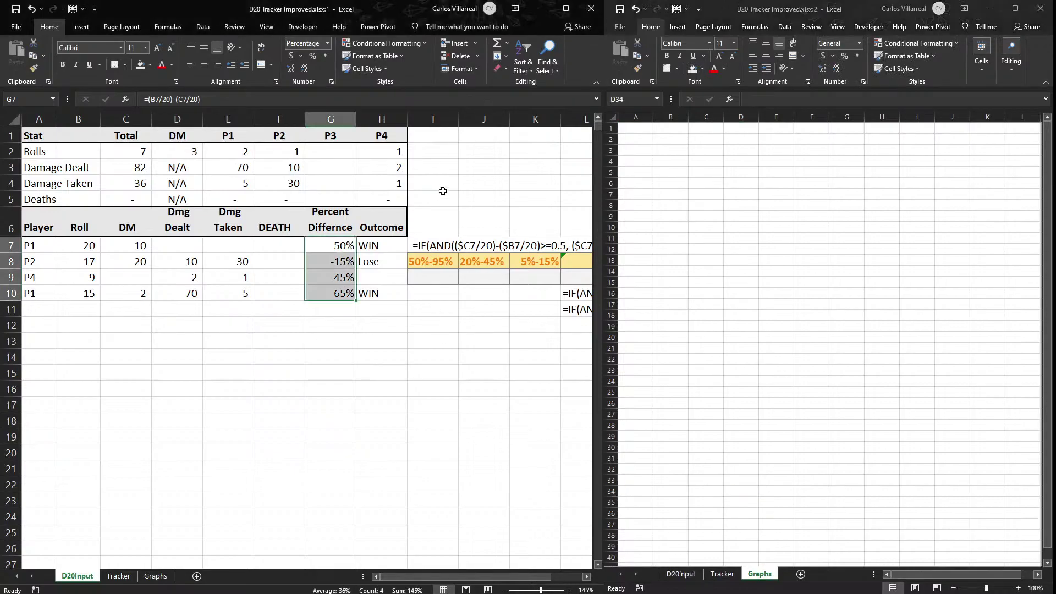
{"action": "left_click_drag", "start_coordinate": [424, 135], "coordinate": [542, 223]}
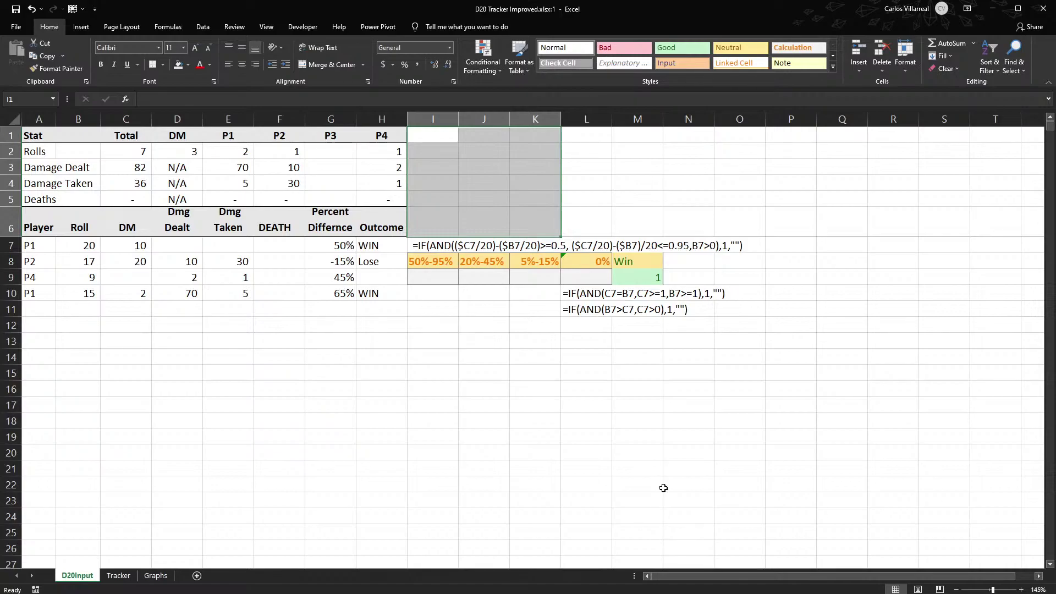
{"action": "left_click", "coordinate": [535, 409]}
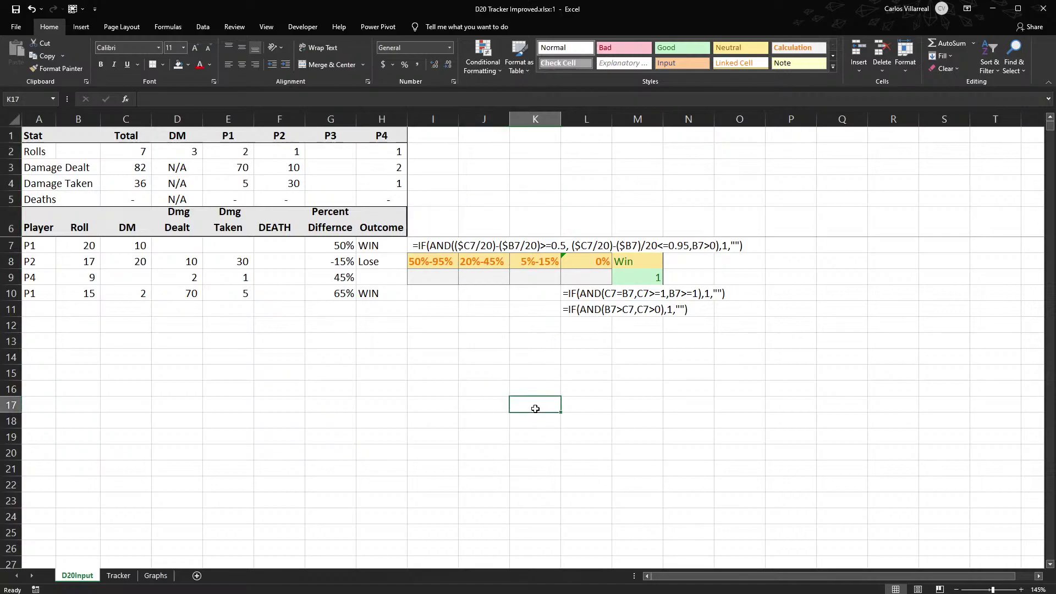
{"action": "left_click", "coordinate": [438, 129]}
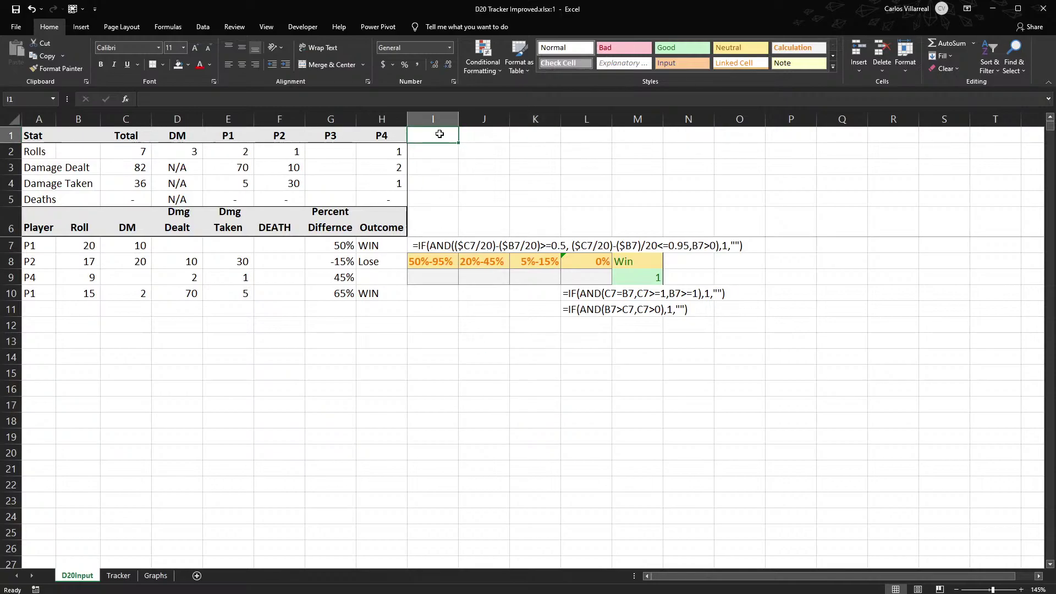
{"action": "left_click", "coordinate": [490, 149]}
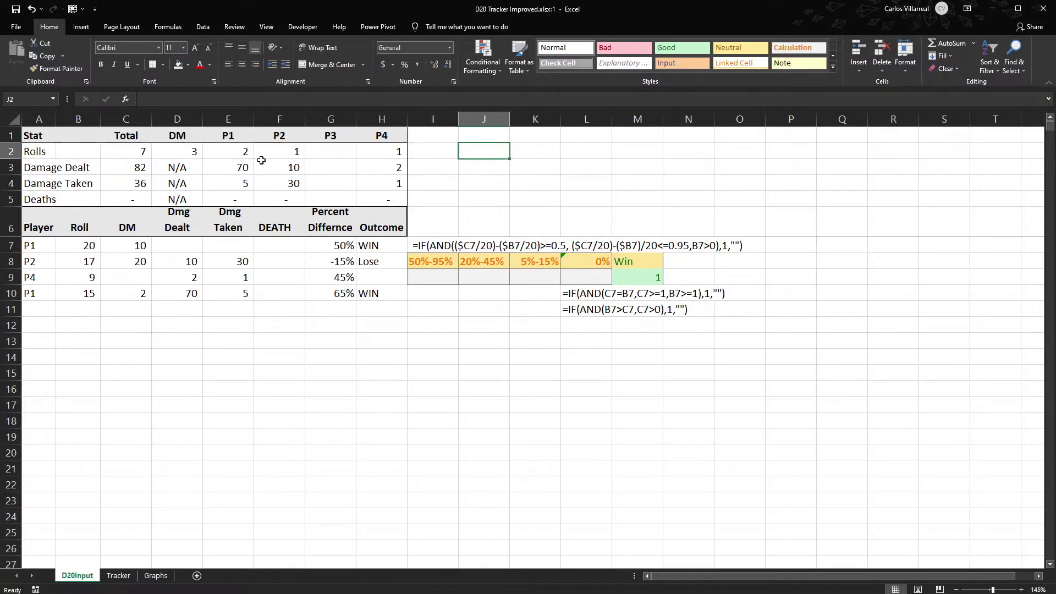
Insert a pie chart of the Damage Dealt values for P1 to P4, using the header and damage cells E1:H1 and E3:H3.
{"action": "left_click_drag", "start_coordinate": [383, 138], "coordinate": [239, 129]}
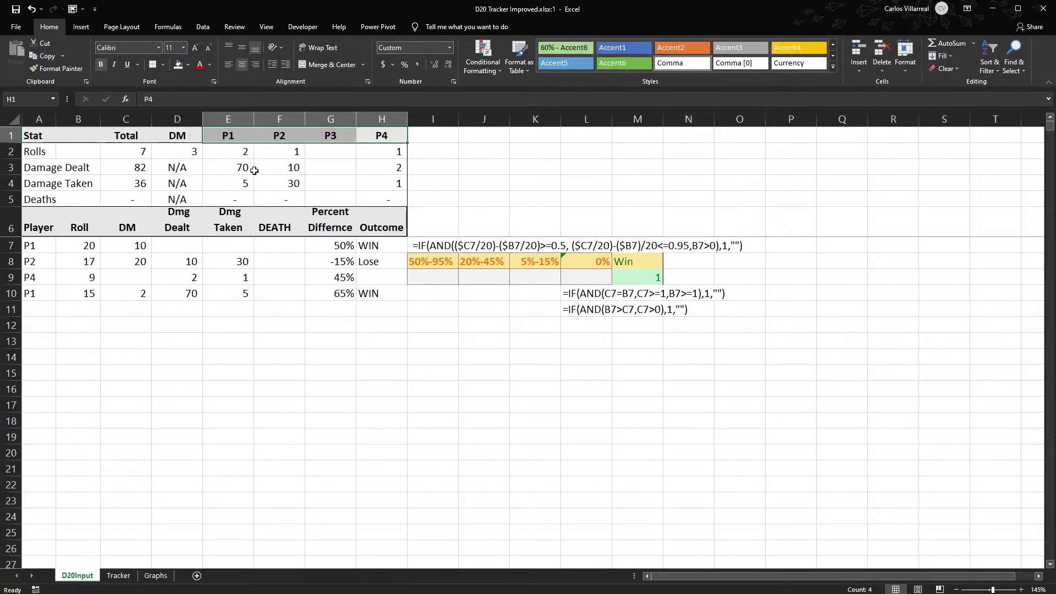
{"action": "left_click_drag", "start_coordinate": [378, 168], "coordinate": [235, 167]}
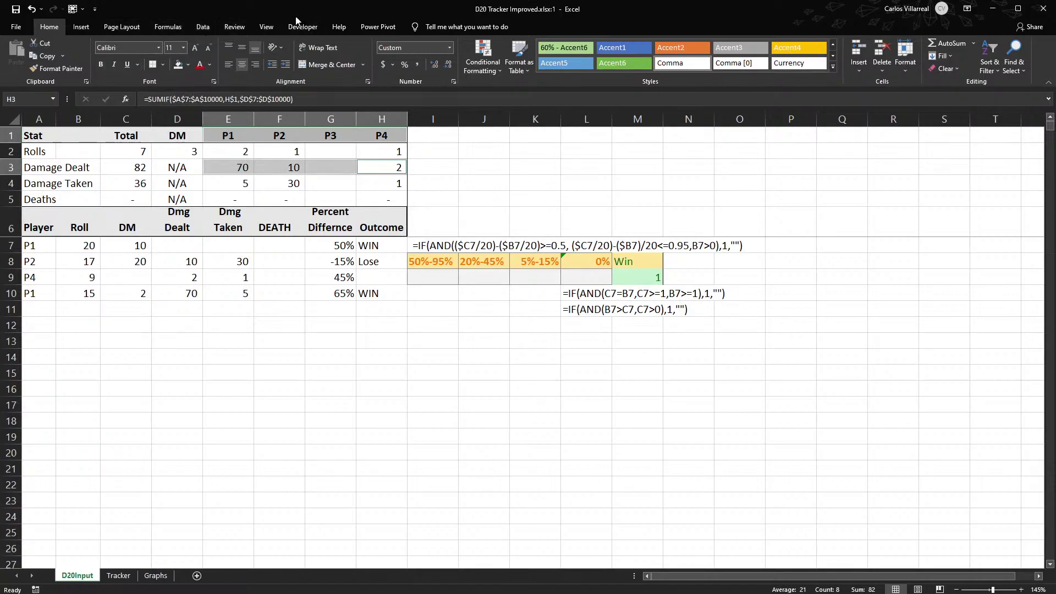
{"action": "left_click", "coordinate": [81, 28]}
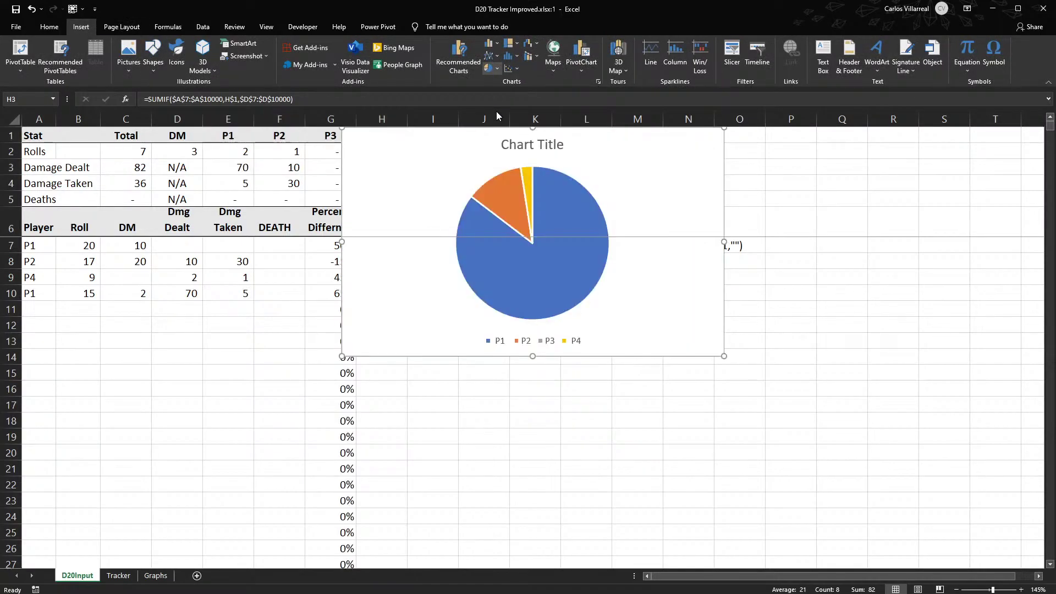
Shrink the new pie chart to fit above row 7 and place it over columns I to L beside the stat table.
{"action": "left_click_drag", "start_coordinate": [724, 356], "coordinate": [597, 238]}
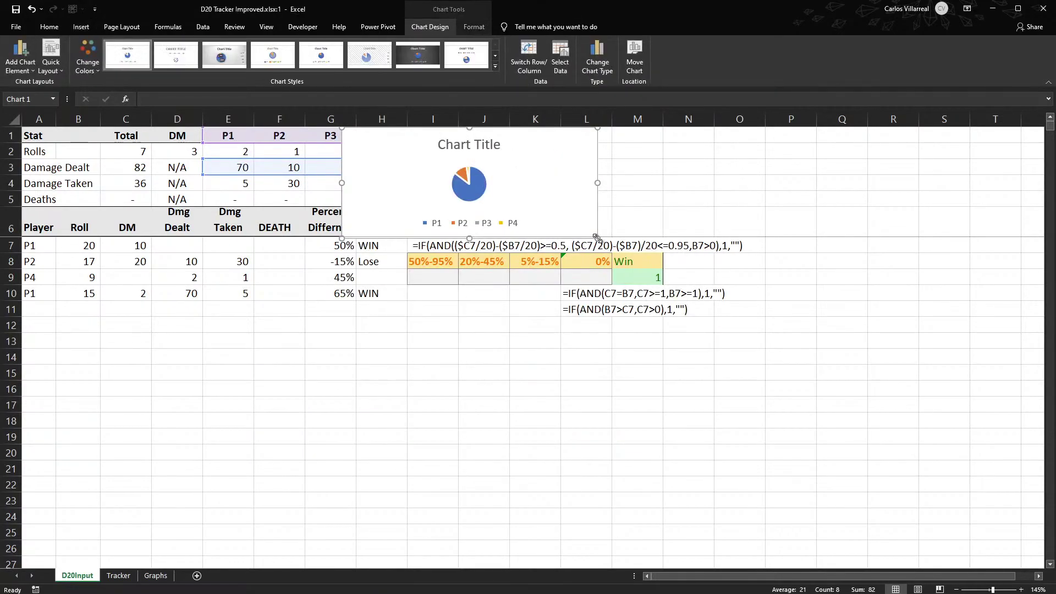
{"action": "left_click", "coordinate": [474, 180]}
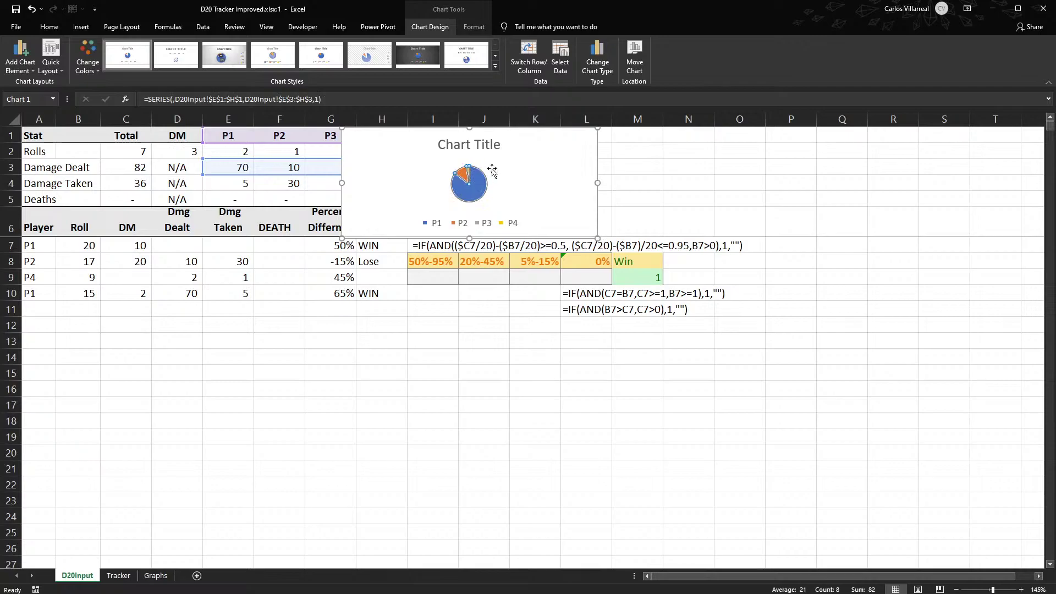
{"action": "left_click_drag", "start_coordinate": [600, 183], "coordinate": [578, 177]}
Change the pie chart's title to Dmg Dealt.
{"action": "left_click", "coordinate": [523, 152]}
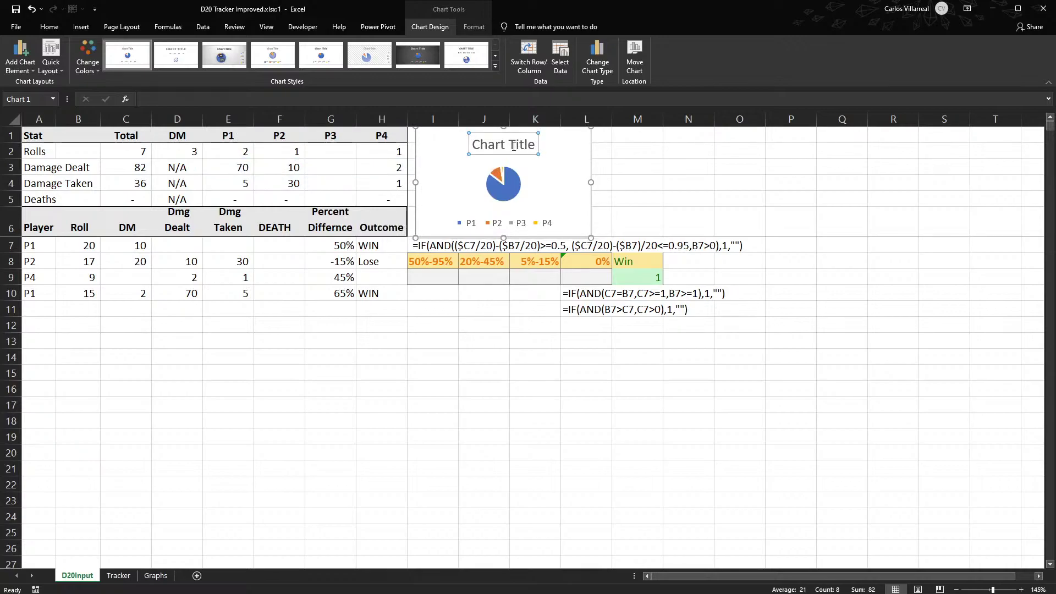
{"action": "triple_click", "coordinate": [513, 146]}
{"action": "type", "text": "Dam"}
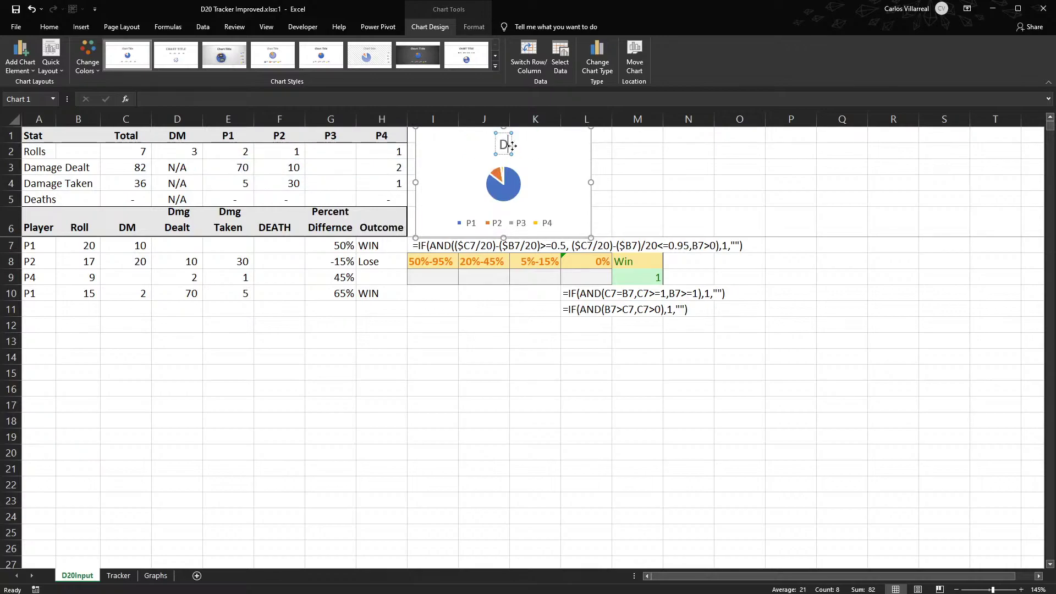
{"action": "key", "text": "BackSpace"}
{"action": "key", "text": "BackSpace"}
{"action": "type", "text": "mg Dealt"}
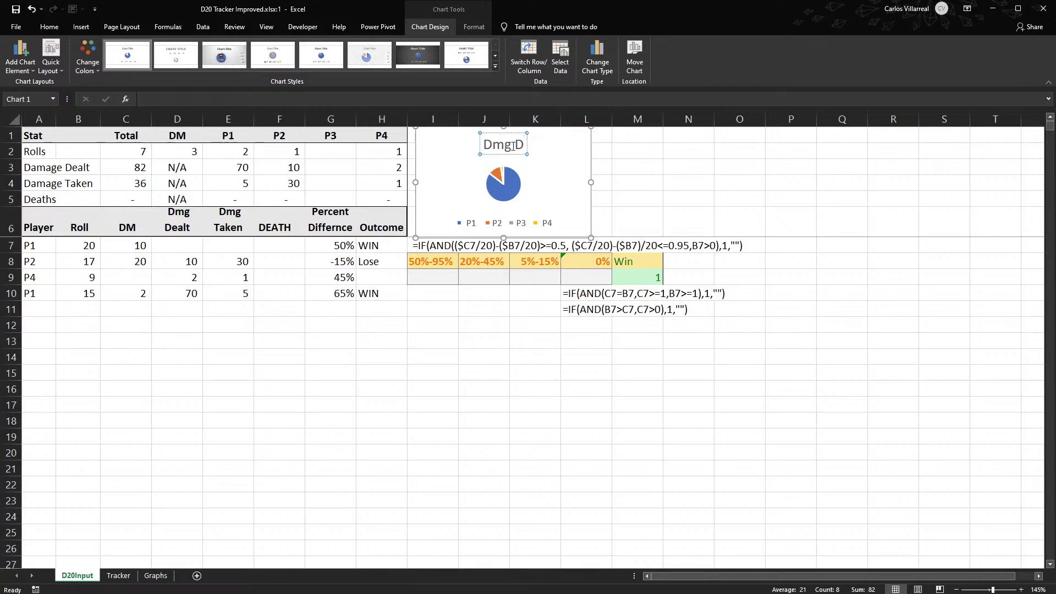
{"action": "left_click", "coordinate": [505, 190]}
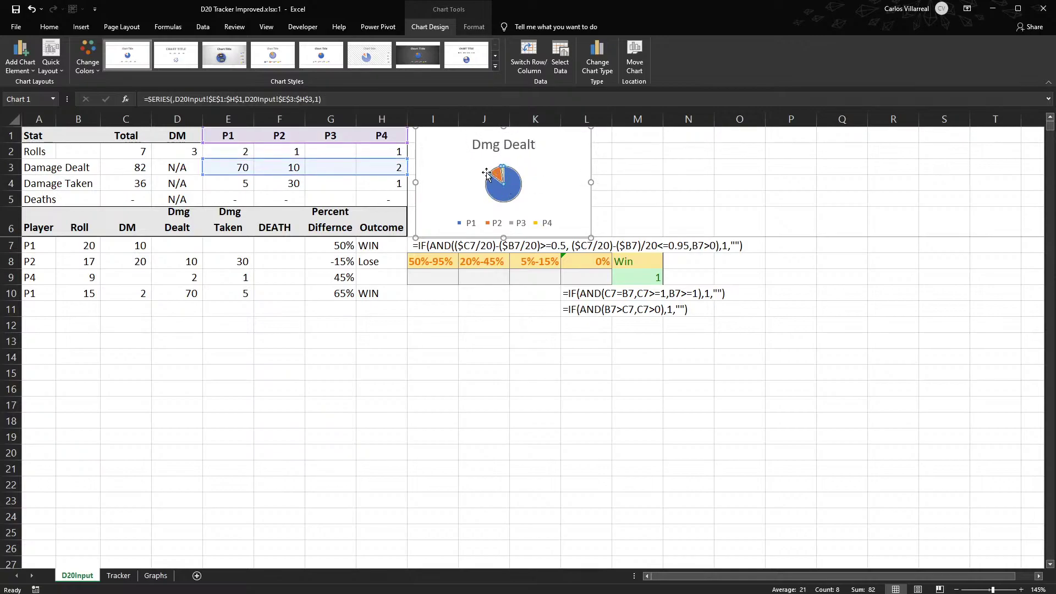
Shrink the Dmg Dealt chart a little further and apply the hatched grey chart style with the legend beside the pie.
{"action": "left_click_drag", "start_coordinate": [417, 235], "coordinate": [446, 214]}
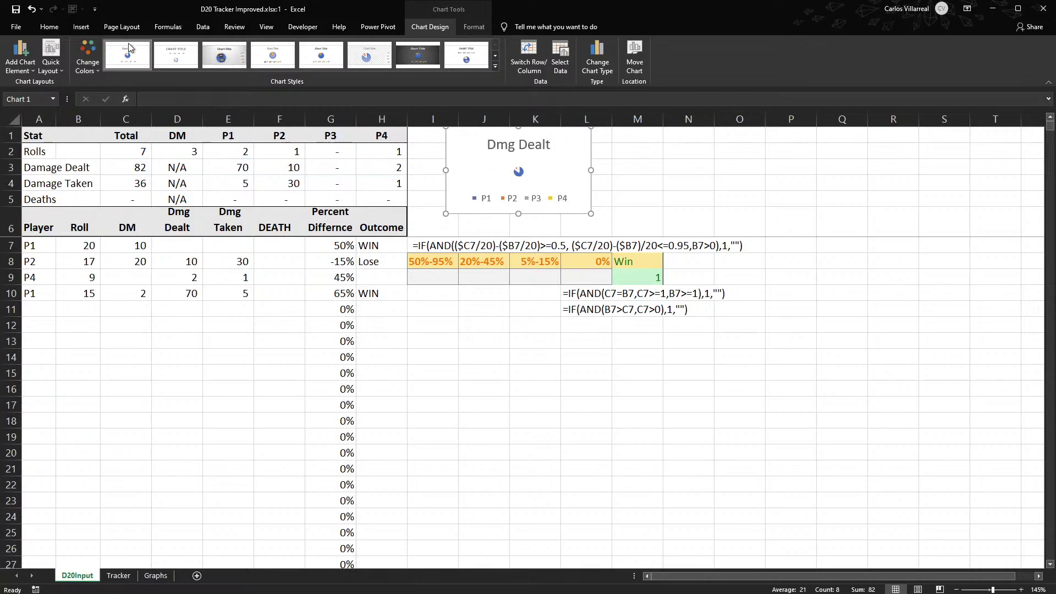
{"action": "left_click", "coordinate": [175, 58]}
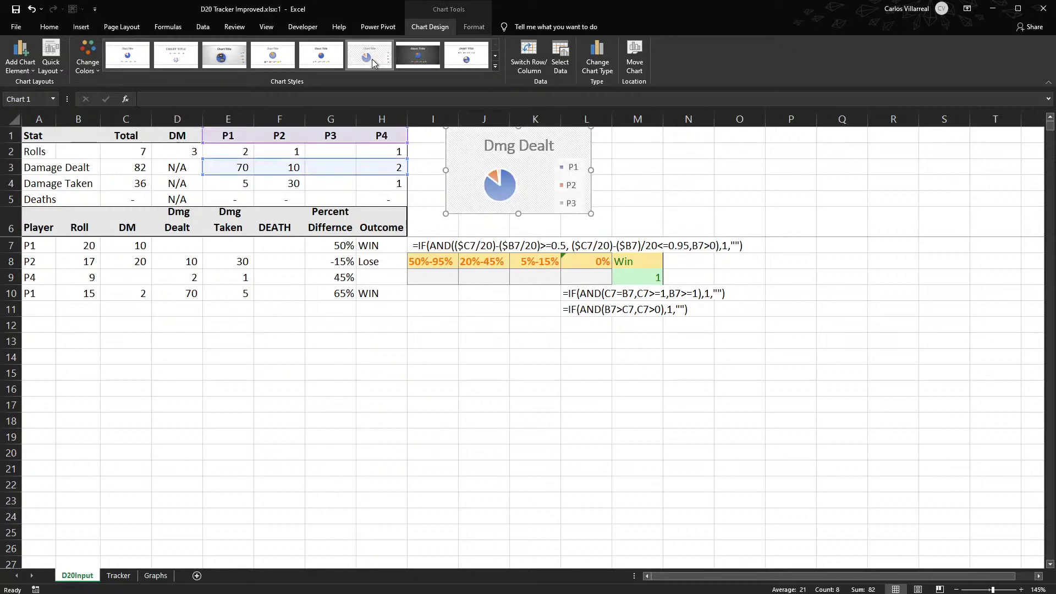
{"action": "left_click", "coordinate": [373, 63]}
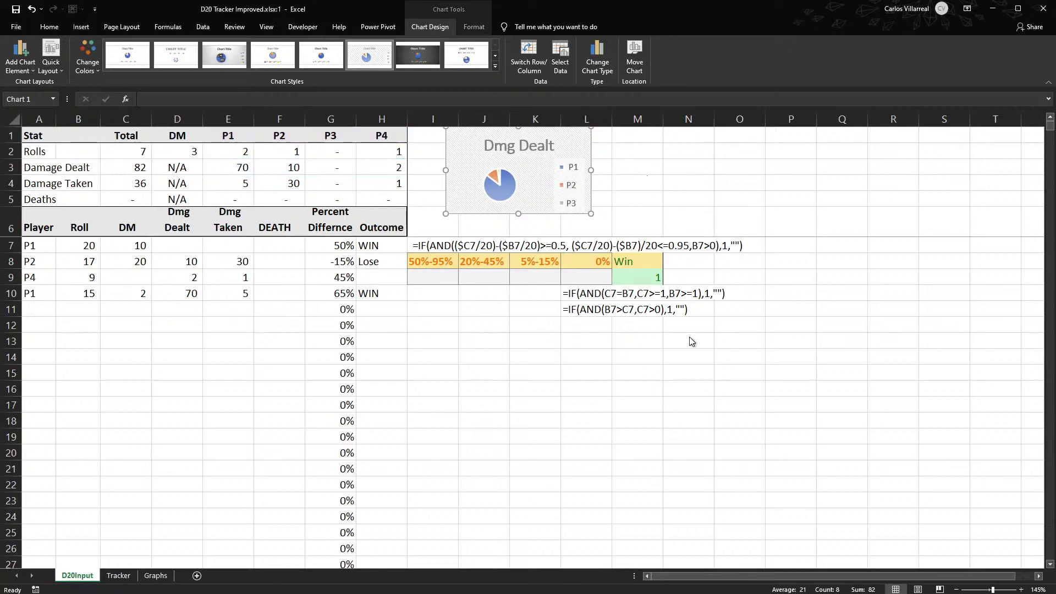
Examine the formatting options of the Dmg Dealt series, including the angle of first slice, and the shape size settings.
{"action": "left_click", "coordinate": [517, 146]}
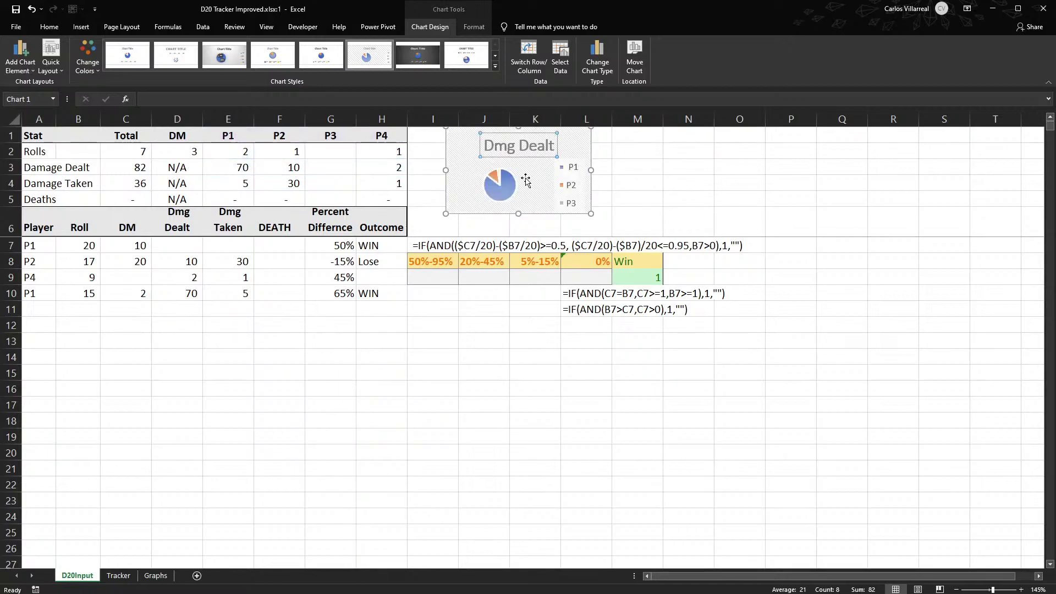
{"action": "double_click", "coordinate": [525, 180]}
{"action": "left_click", "coordinate": [505, 196]}
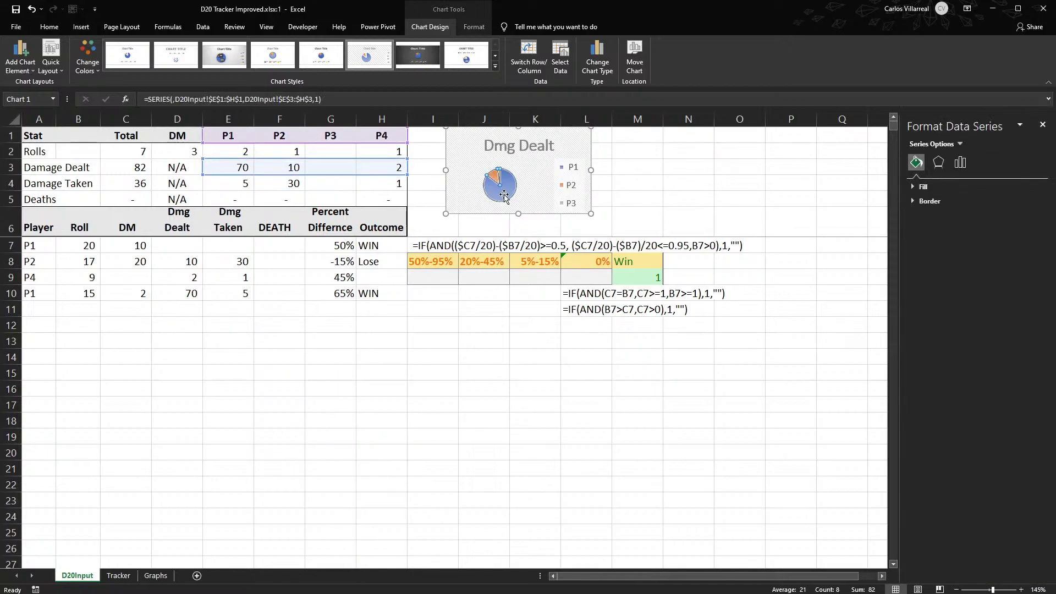
{"action": "left_click", "coordinate": [940, 164]}
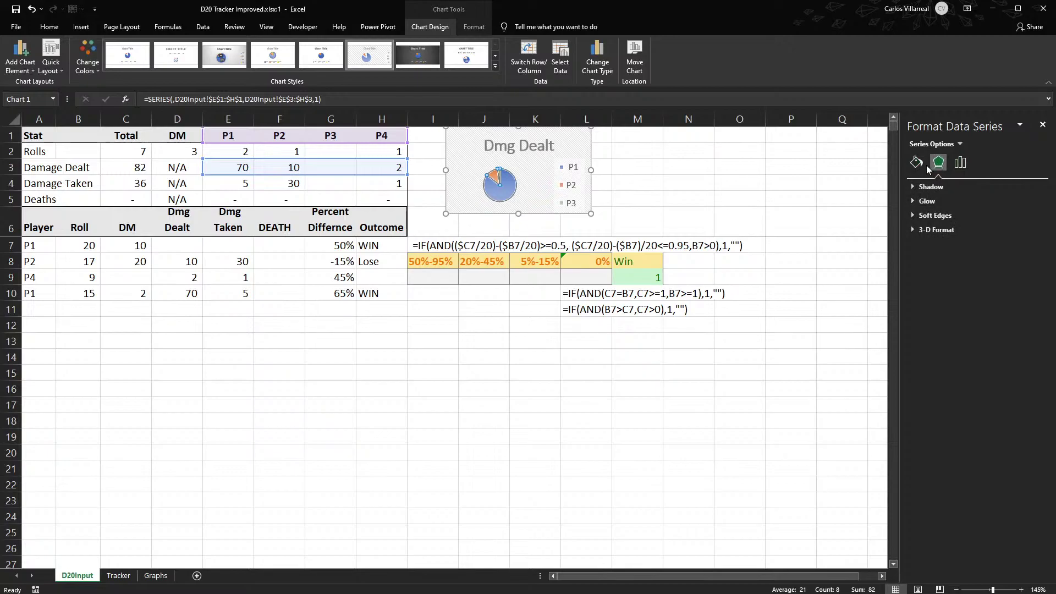
{"action": "left_click", "coordinate": [960, 164]}
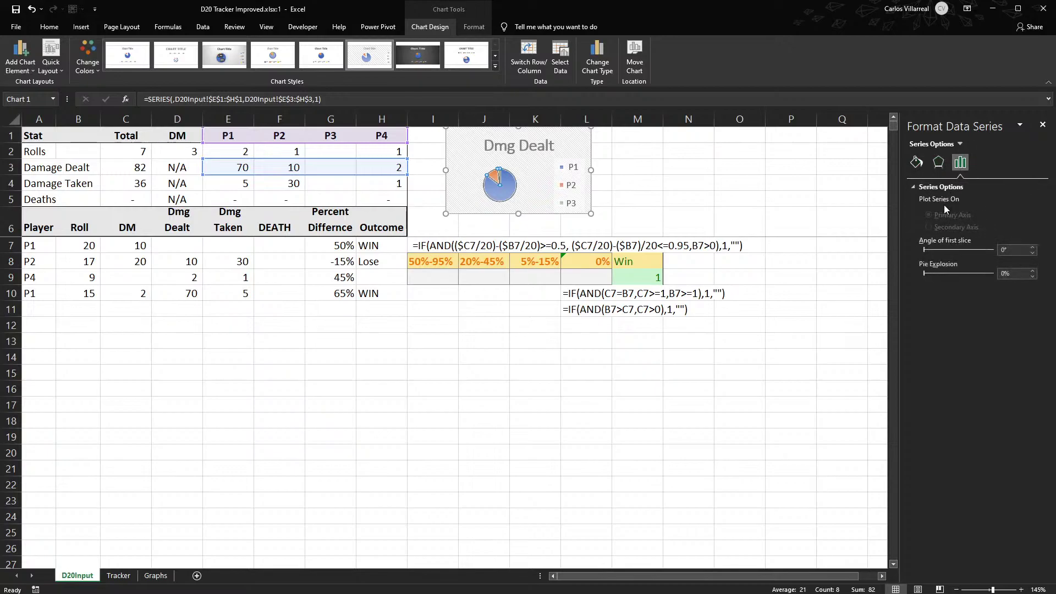
{"action": "mouse_move", "coordinate": [934, 251]}
{"action": "left_mouse_down"}
{"action": "mouse_move", "coordinate": [996, 250]}
{"action": "mouse_move", "coordinate": [926, 250]}
{"action": "left_mouse_up"}
{"action": "left_click", "coordinate": [792, 166]}
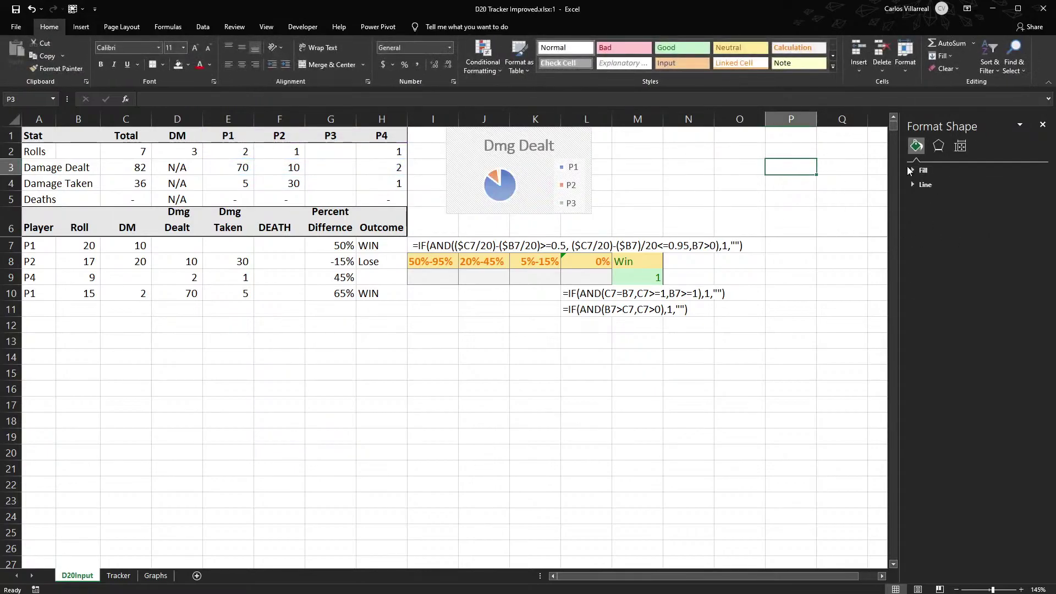
{"action": "left_click", "coordinate": [961, 146]}
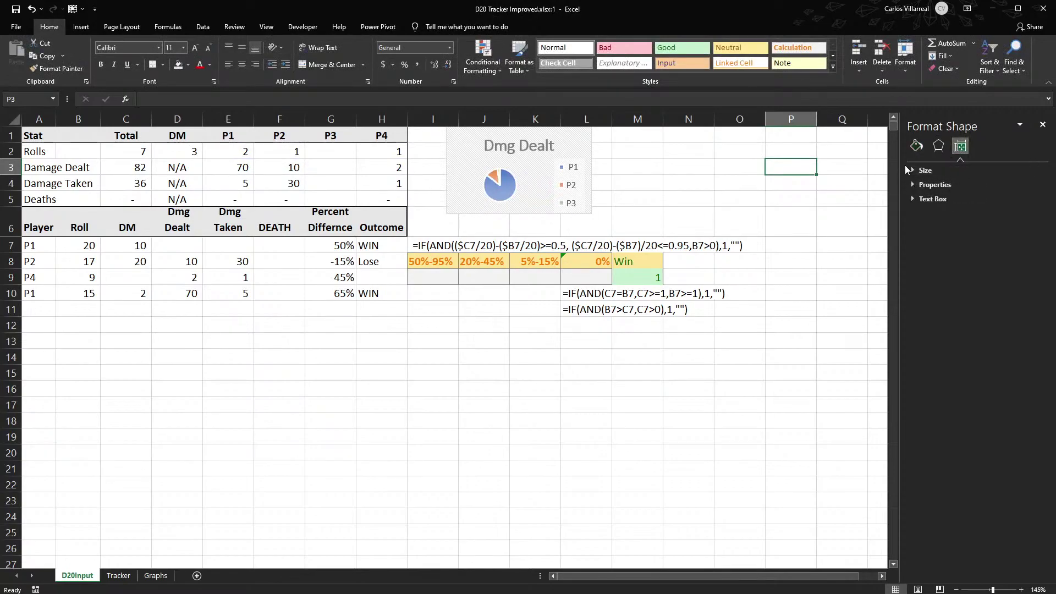
{"action": "left_click", "coordinate": [914, 170]}
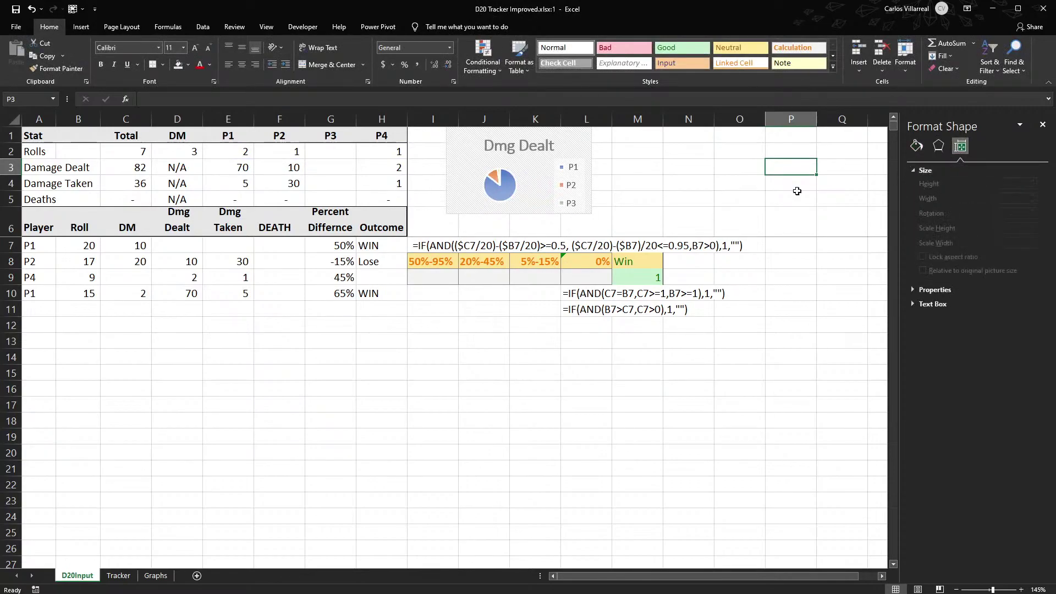
Try out pie explosion on the Dmg Dealt series and reset it to 0%.
{"action": "left_click", "coordinate": [507, 190]}
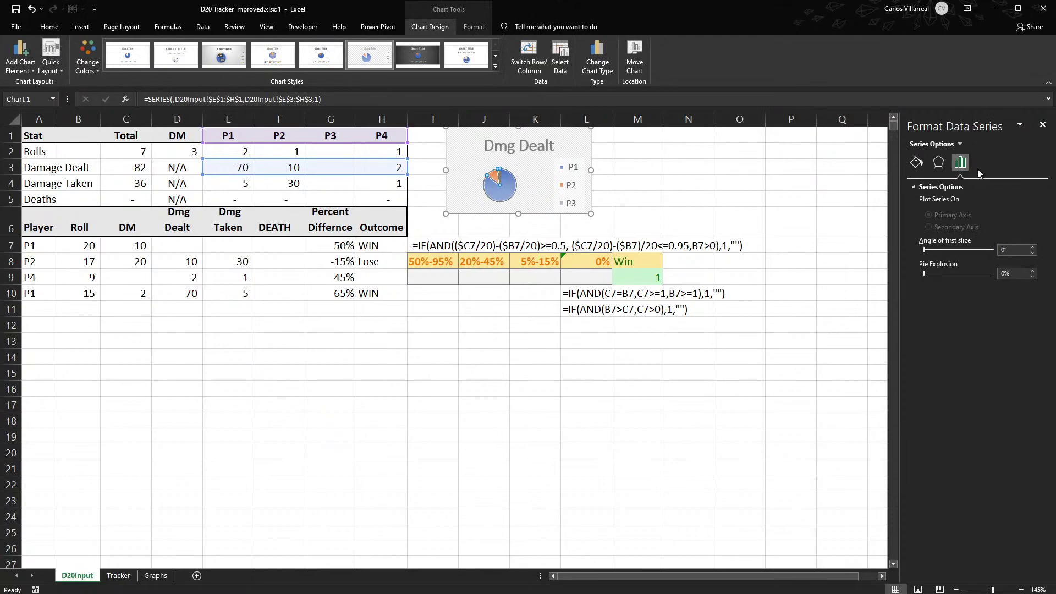
{"action": "left_click", "coordinate": [932, 274]}
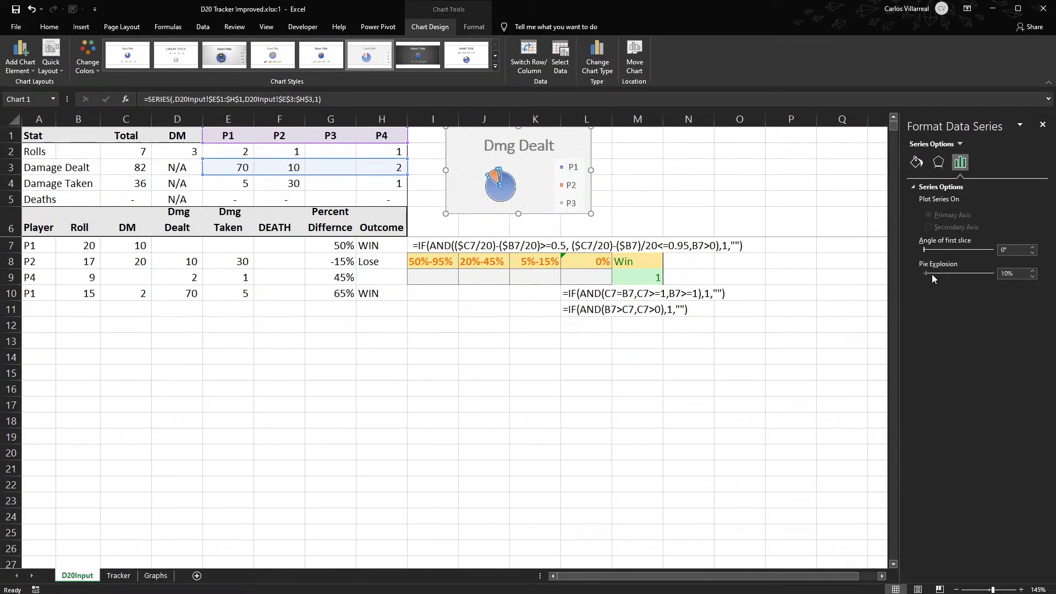
{"action": "left_click", "coordinate": [967, 272]}
{"action": "left_click_drag", "start_coordinate": [933, 272], "coordinate": [913, 271]}
Look through the pie series' Soft Edges, 3-D Format and Border settings.
{"action": "left_click", "coordinate": [938, 162]}
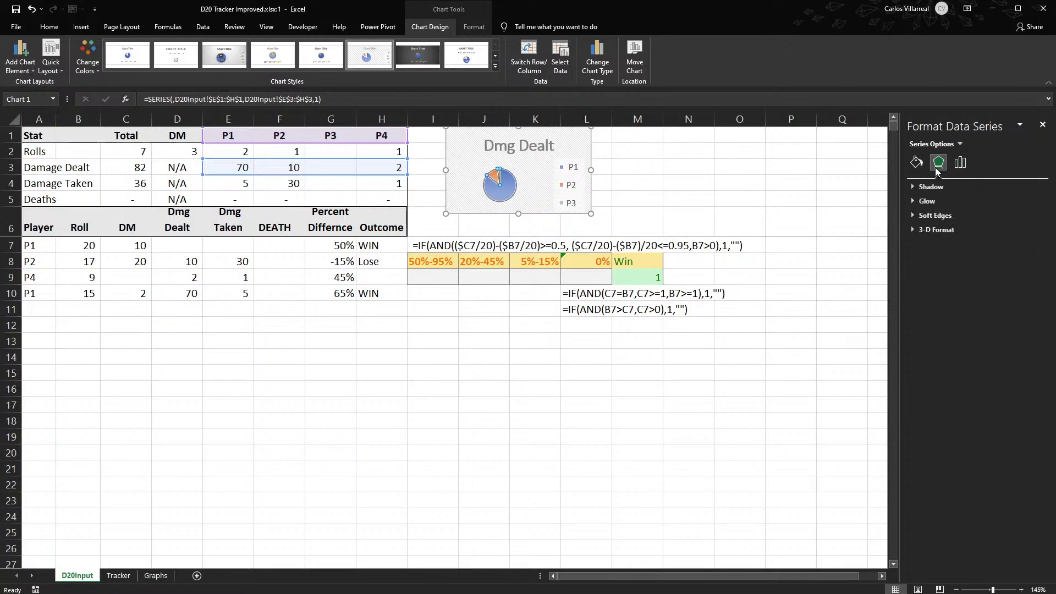
{"action": "left_click", "coordinate": [913, 216]}
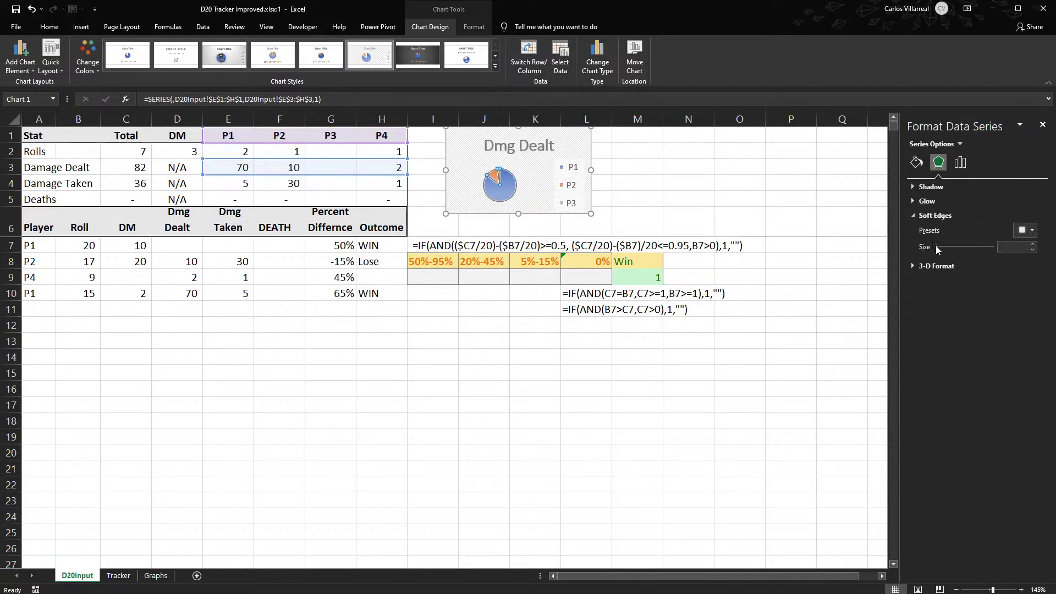
{"action": "mouse_move", "coordinate": [936, 245]}
{"action": "left_mouse_down"}
{"action": "mouse_move", "coordinate": [945, 246]}
{"action": "mouse_move", "coordinate": [930, 245]}
{"action": "left_mouse_up"}
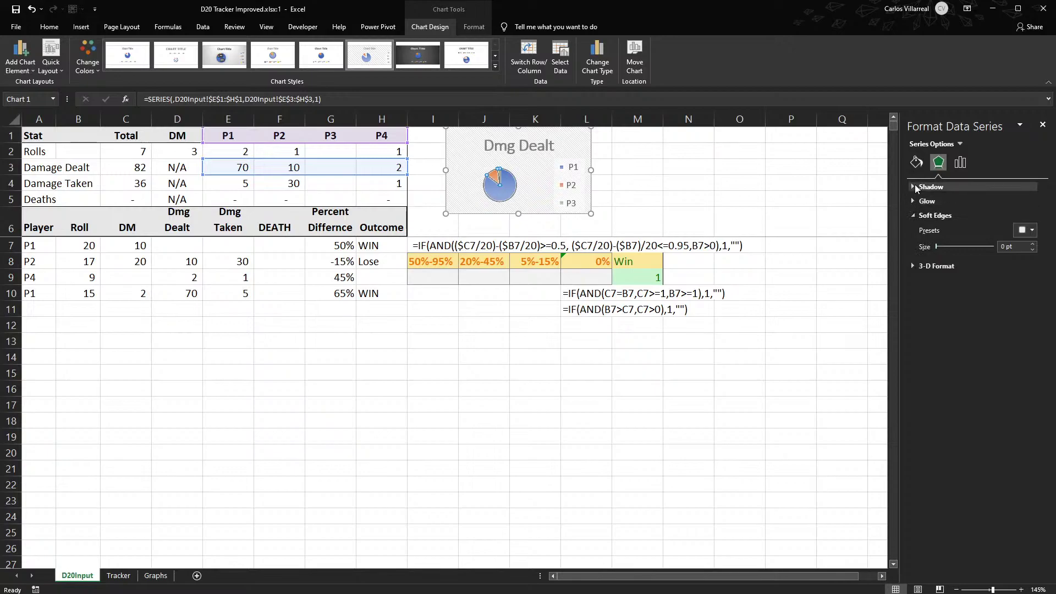
{"action": "left_click", "coordinate": [914, 265]}
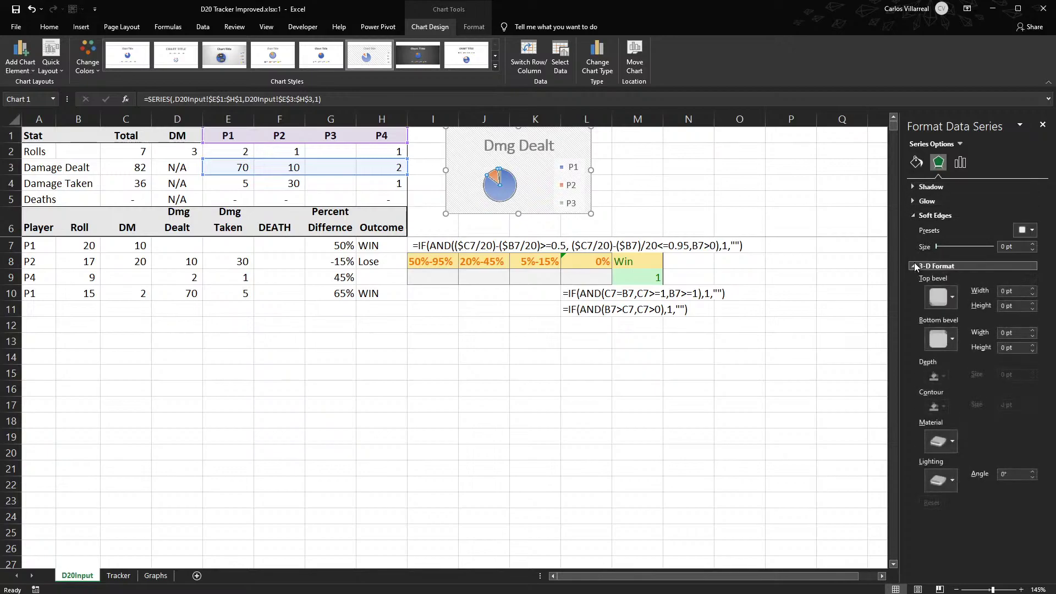
{"action": "left_click", "coordinate": [915, 266]}
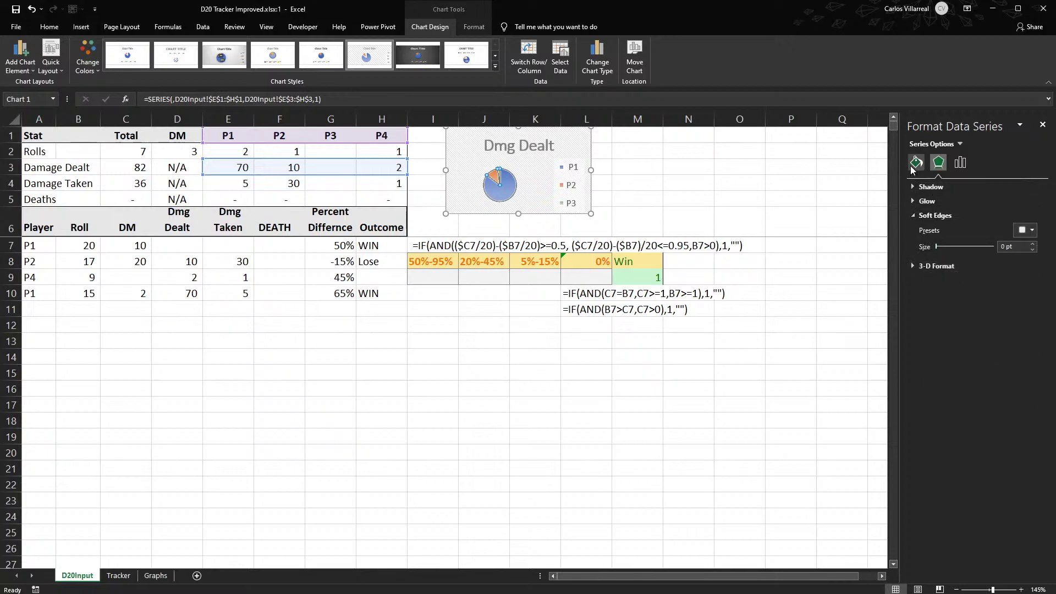
{"action": "left_click", "coordinate": [913, 165]}
{"action": "left_click", "coordinate": [915, 201]}
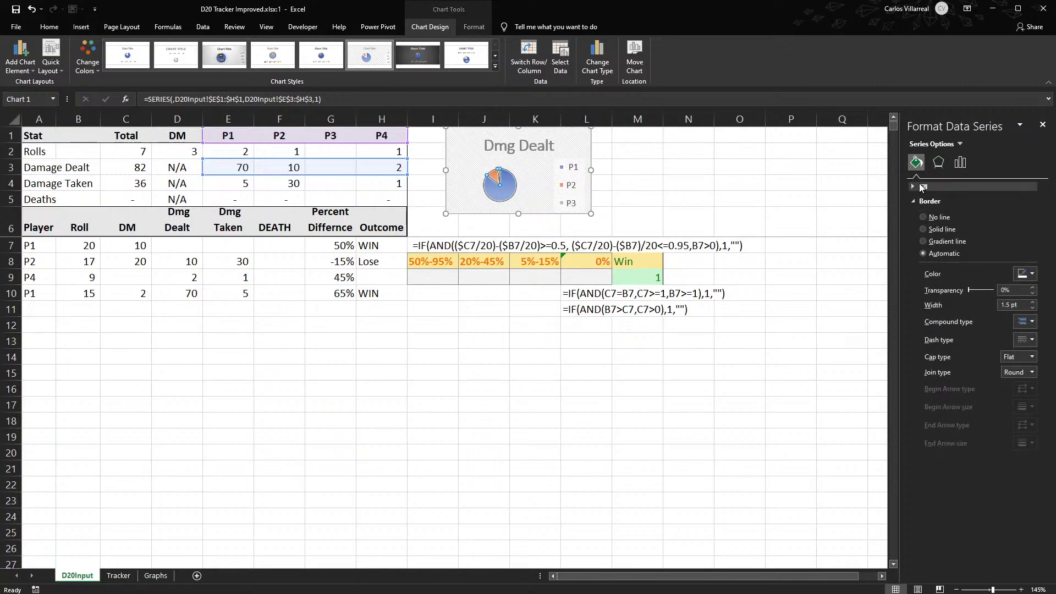
Resize the Dmg Dealt chart to fill rows 1 to 6 beside the stat table, from column I to the middle of column K.
{"action": "left_click", "coordinate": [920, 186]}
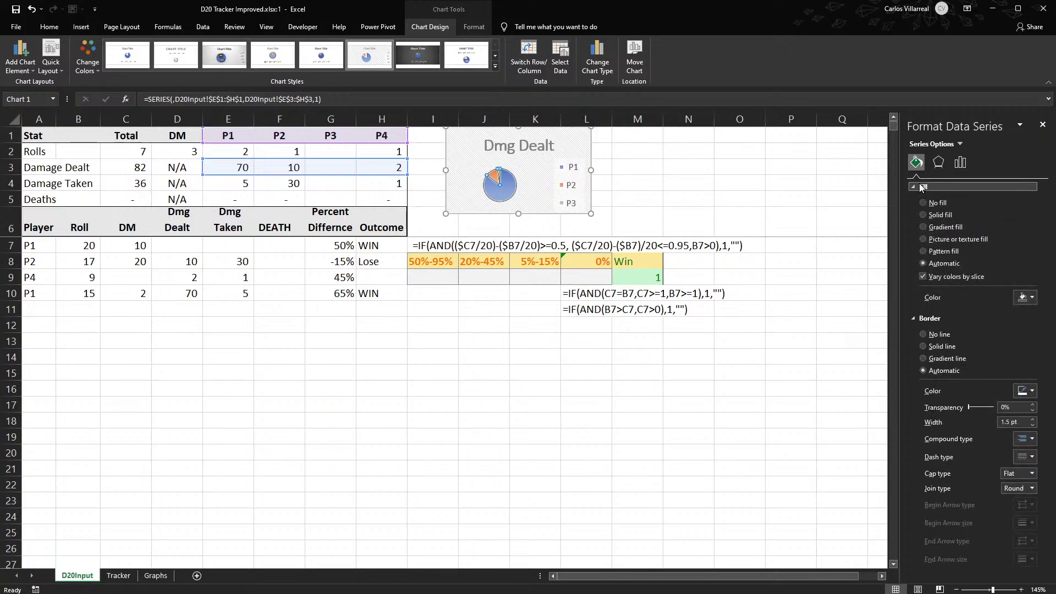
{"action": "left_click", "coordinate": [920, 186]}
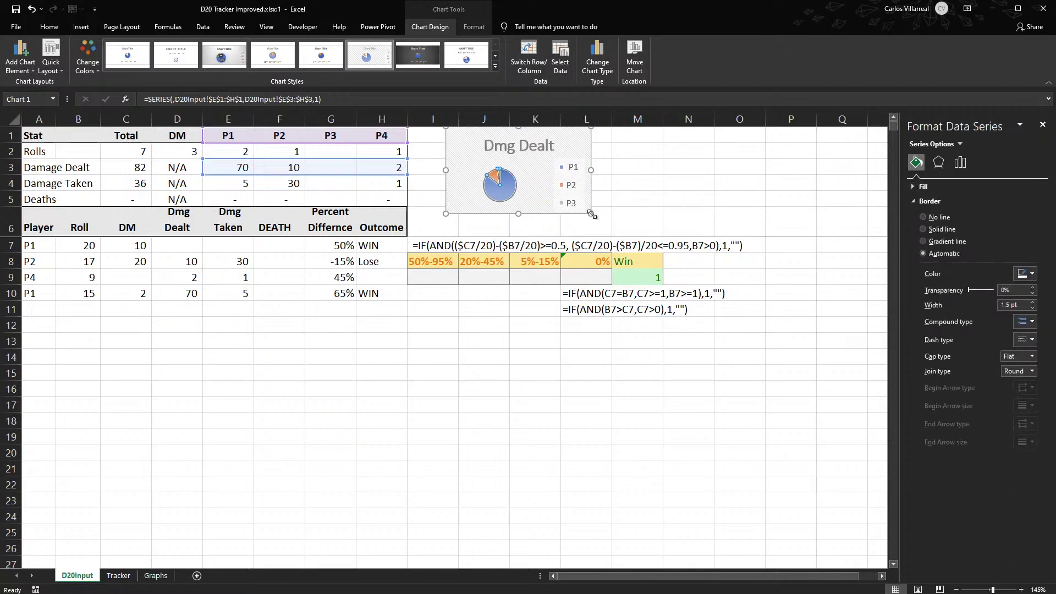
{"action": "left_click_drag", "start_coordinate": [591, 214], "coordinate": [610, 236]}
{"action": "left_click_drag", "start_coordinate": [446, 181], "coordinate": [410, 183]}
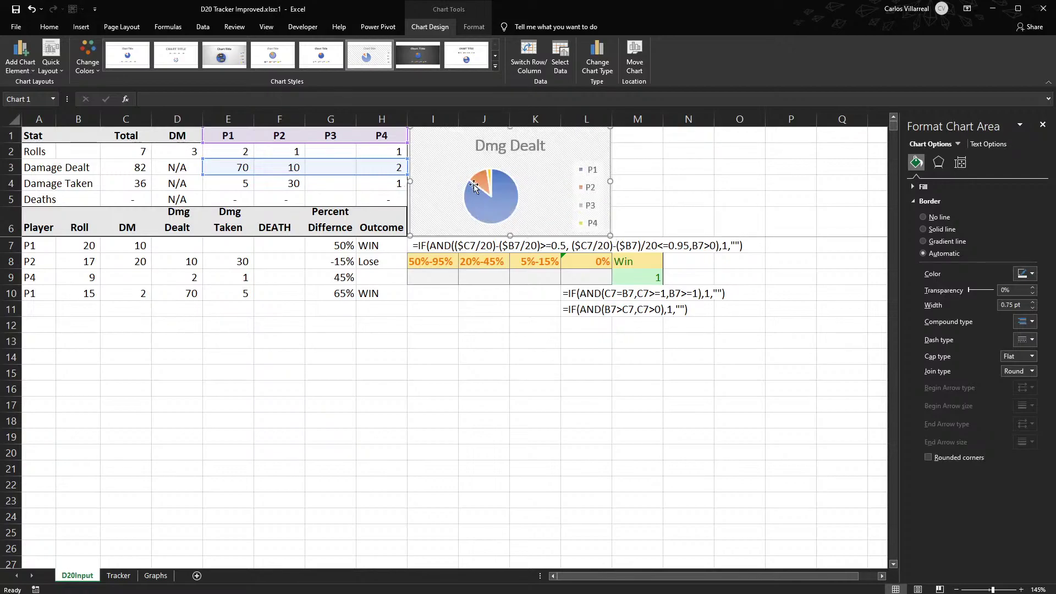
{"action": "left_click_drag", "start_coordinate": [611, 182], "coordinate": [535, 180]}
{"action": "left_click", "coordinate": [617, 188]}
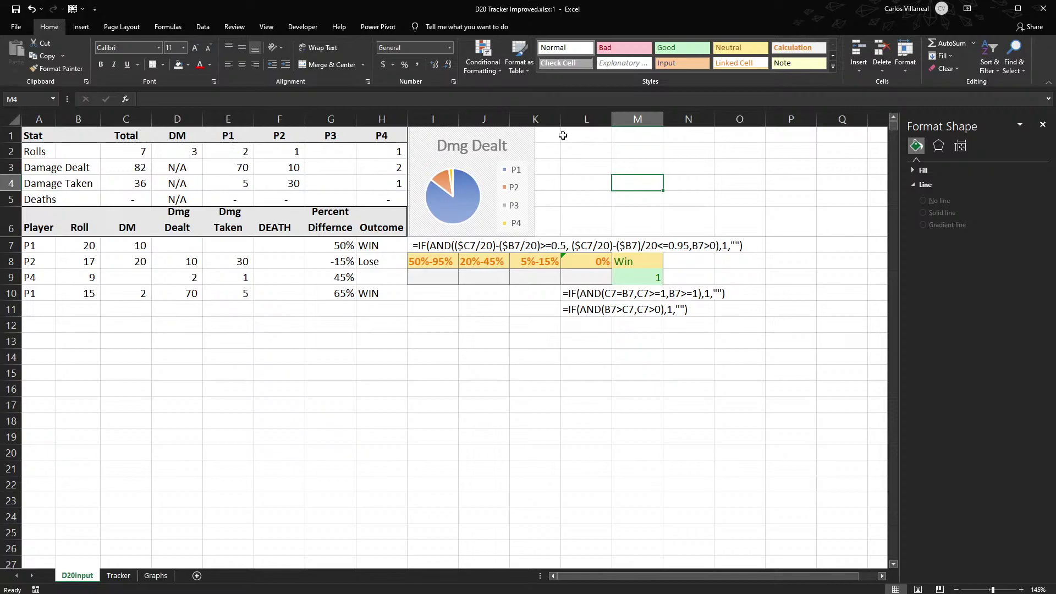
Try moving the Dmg Dealt chart away from the stat table and put it back against column I.
{"action": "left_click", "coordinate": [528, 147]}
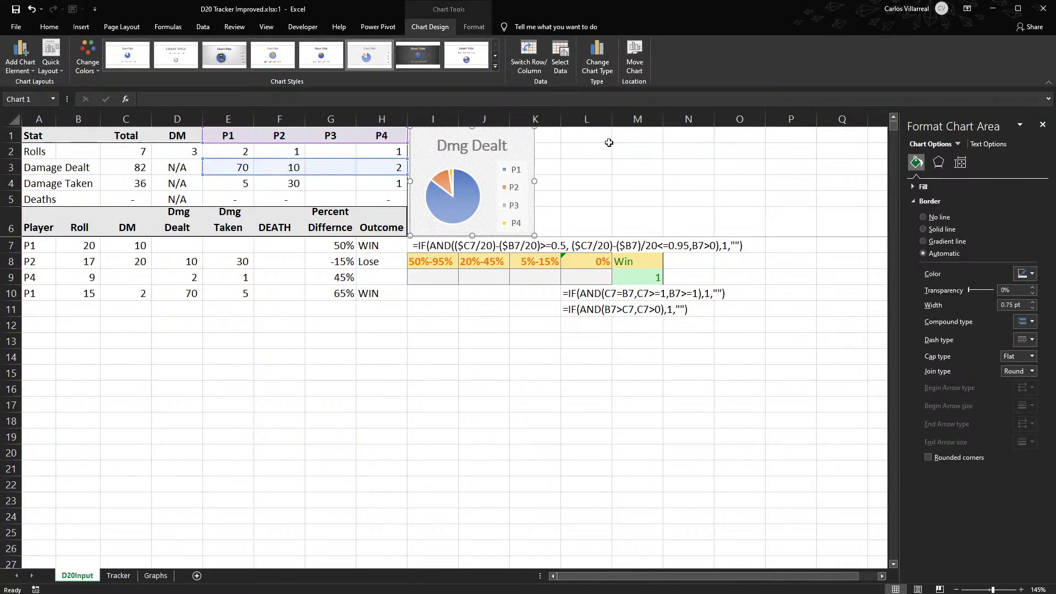
{"action": "key", "text": "Escape"}
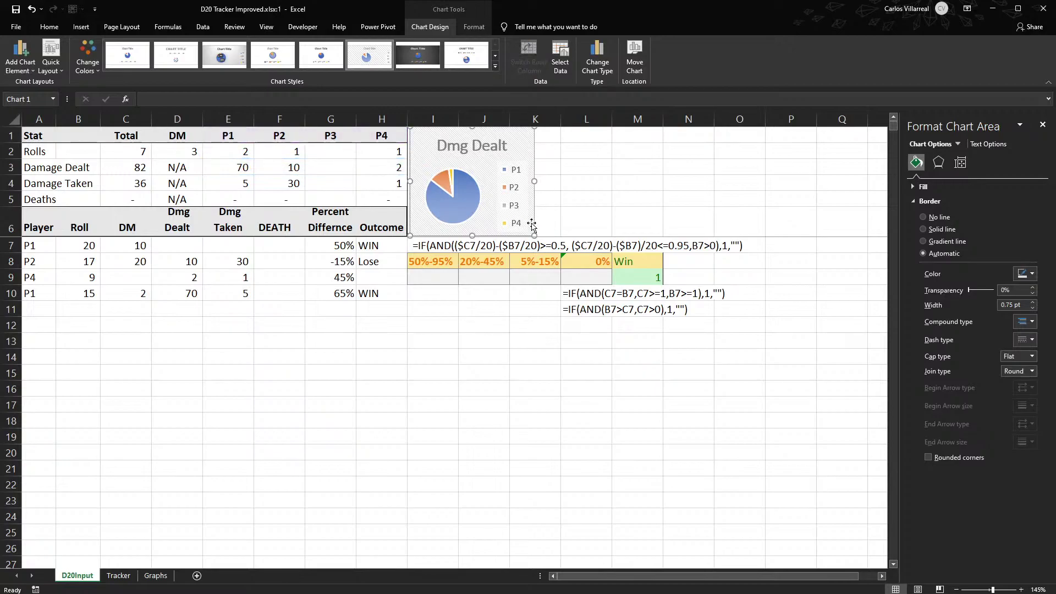
{"action": "left_click_drag", "start_coordinate": [532, 225], "coordinate": [598, 224]}
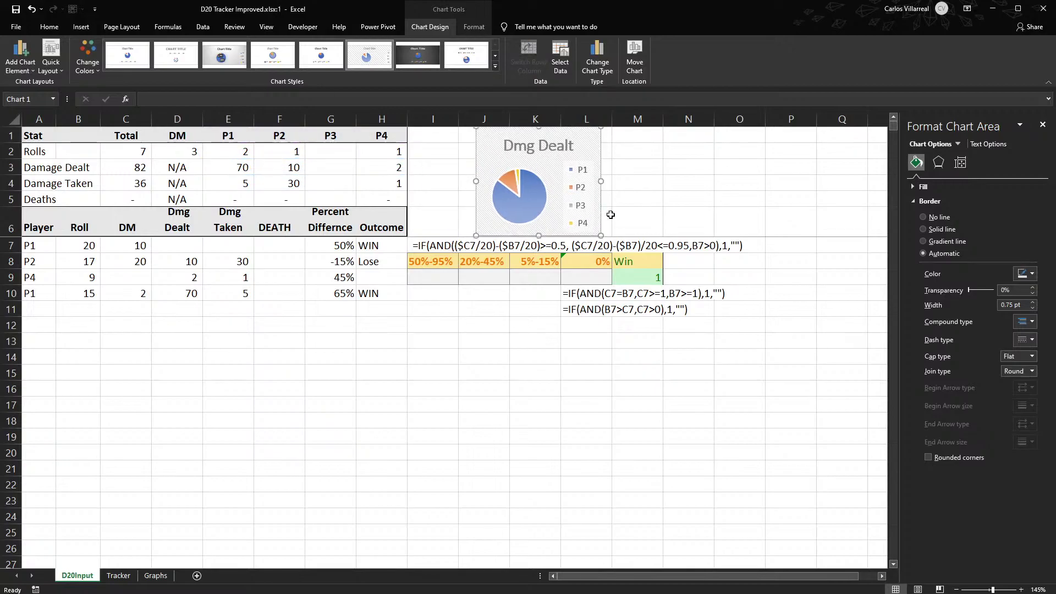
{"action": "left_click_drag", "start_coordinate": [605, 215], "coordinate": [531, 211]}
{"action": "left_click", "coordinate": [586, 199]}
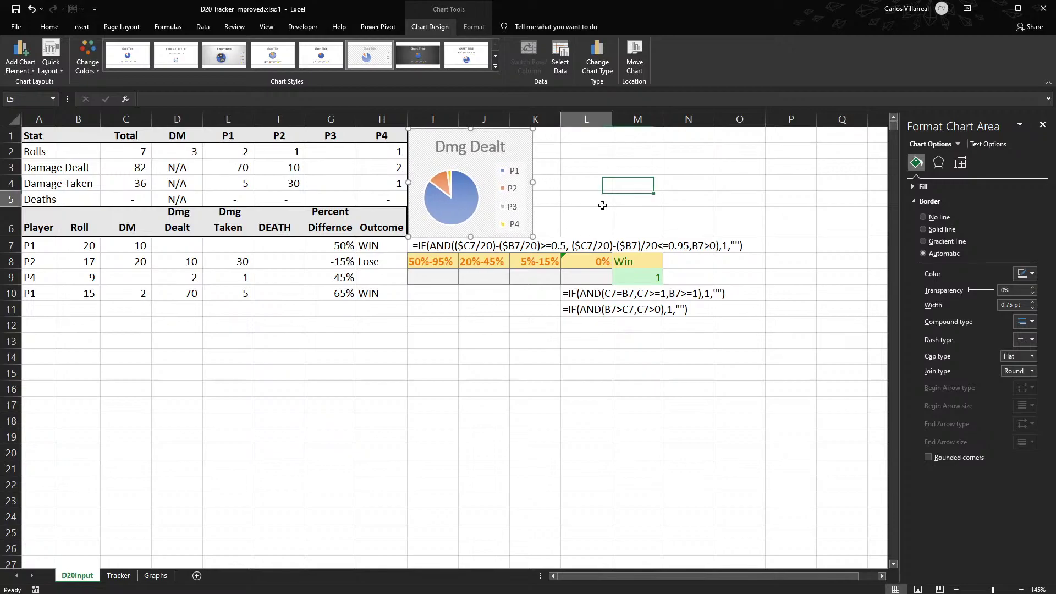
Try a quick layout without a title on the Dmg Dealt chart and undo it.
{"action": "left_click", "coordinate": [484, 195]}
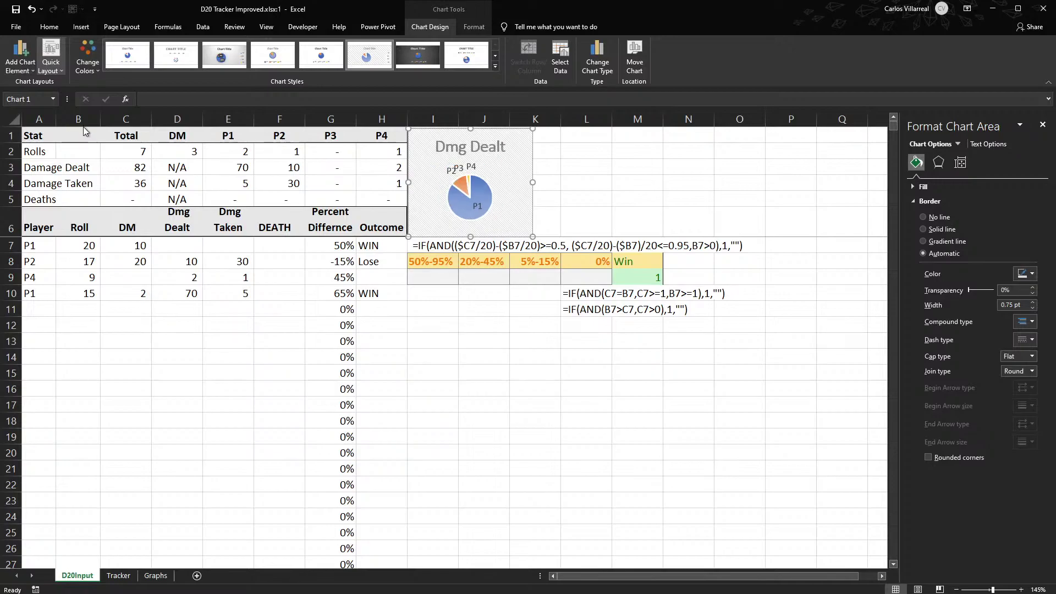
{"action": "left_click", "coordinate": [53, 153]}
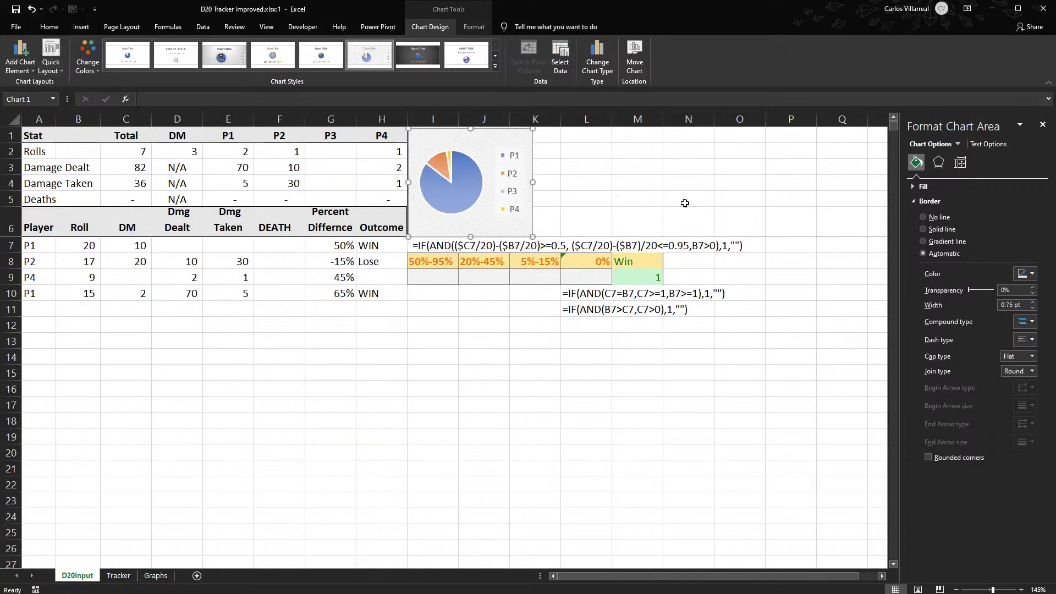
{"action": "key", "text": "ctrl+z"}
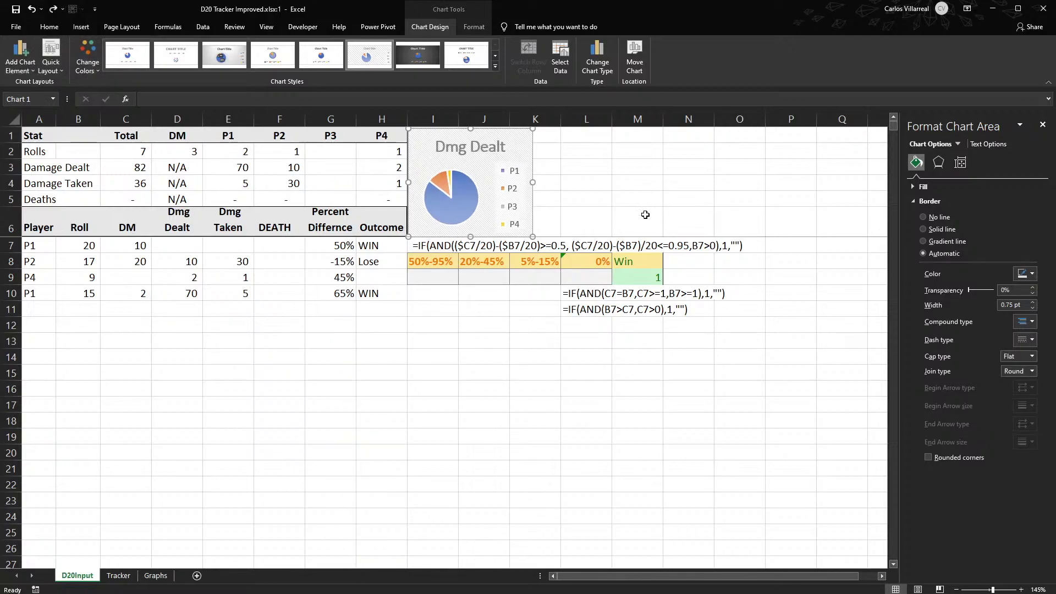
Enlarge the Dmg Dealt chart's legend upwards and shift it slightly away from the pie.
{"action": "left_click", "coordinate": [518, 180]}
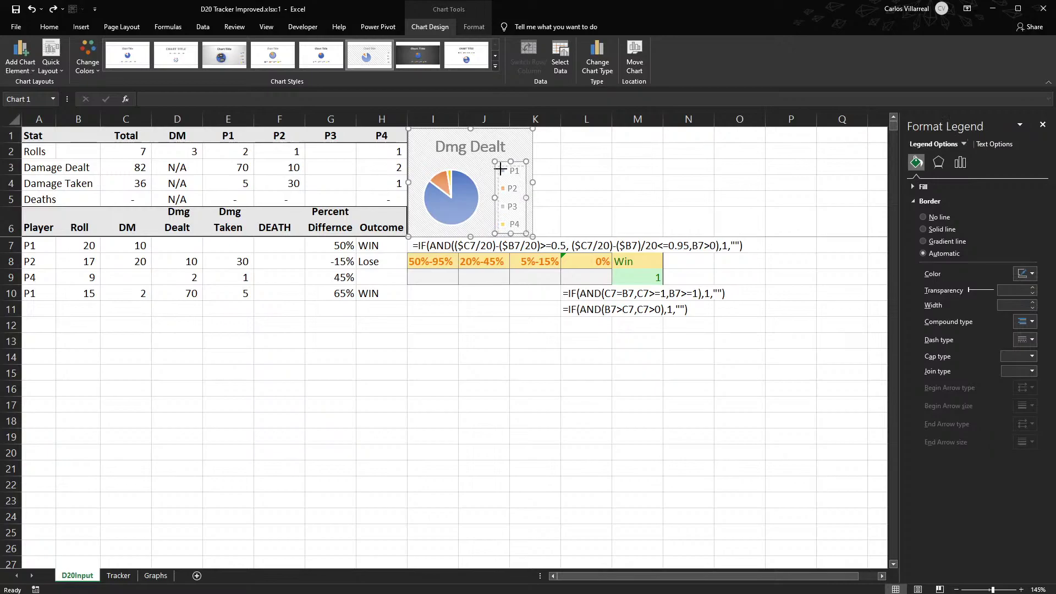
{"action": "mouse_move", "coordinate": [500, 168]}
{"action": "left_mouse_down"}
{"action": "mouse_move", "coordinate": [503, 178]}
{"action": "mouse_move", "coordinate": [510, 154]}
{"action": "mouse_move", "coordinate": [499, 163]}
{"action": "mouse_move", "coordinate": [497, 154]}
{"action": "left_mouse_up"}
{"action": "left_click", "coordinate": [509, 157]}
{"action": "left_click", "coordinate": [510, 166]}
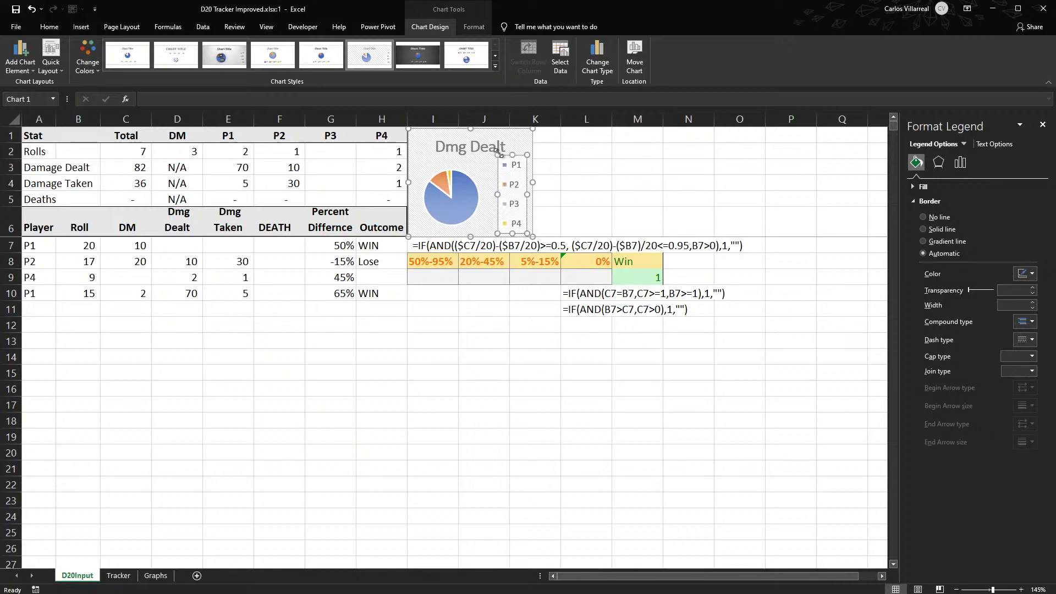
Try pulling the P1 slice out of the Dmg Dealt pie and undo it.
{"action": "left_click", "coordinate": [466, 182]}
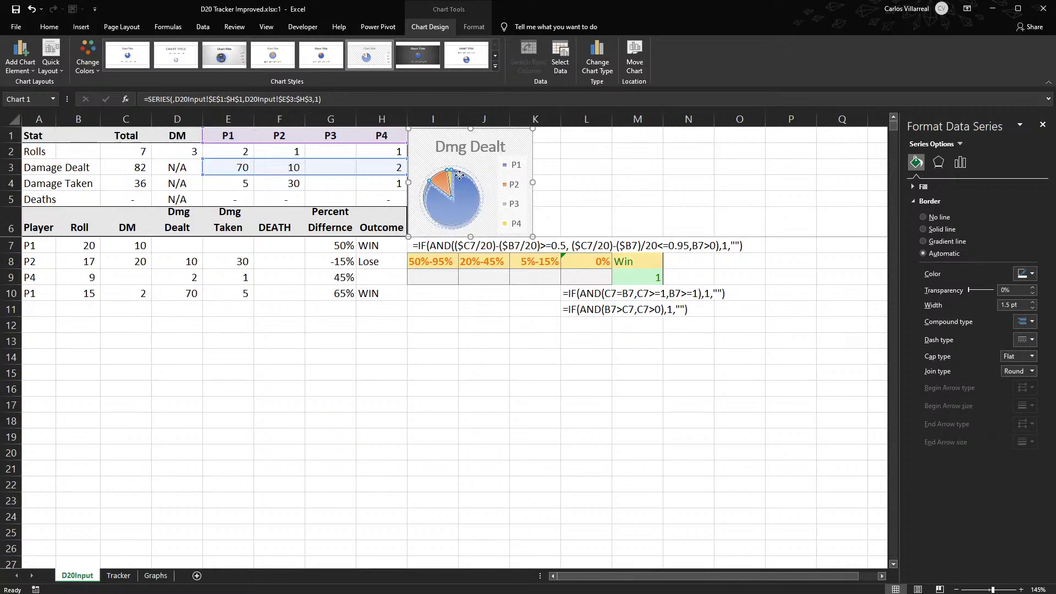
{"action": "left_click", "coordinate": [467, 190]}
{"action": "left_click_drag", "start_coordinate": [468, 190], "coordinate": [468, 191]}
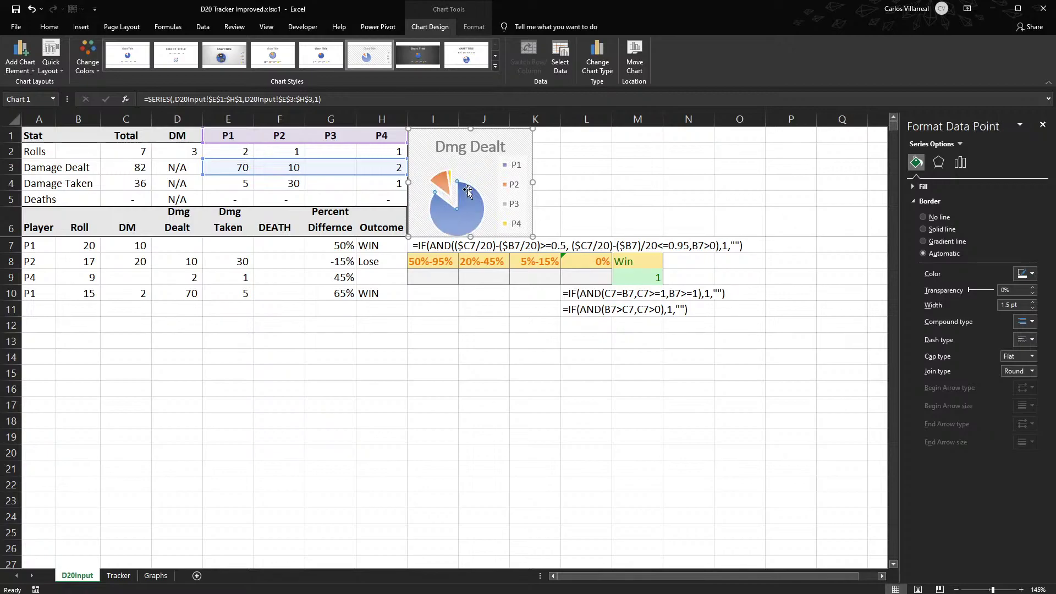
{"action": "key", "text": "ctrl+z"}
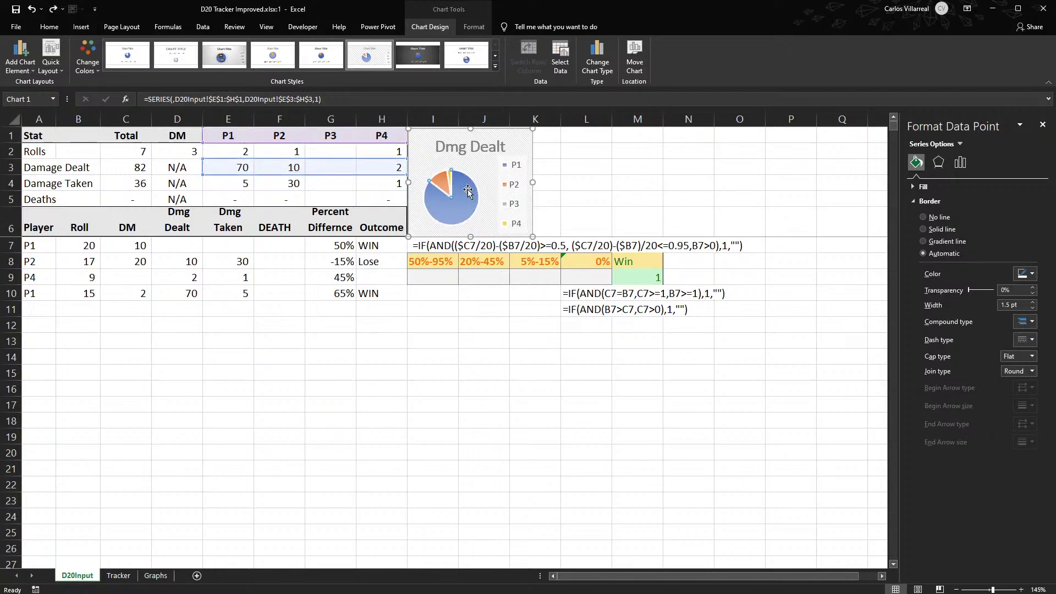
Widen the Dmg Dealt chart to the outer edge of column K so it spans columns I to K.
{"action": "left_click", "coordinate": [585, 163]}
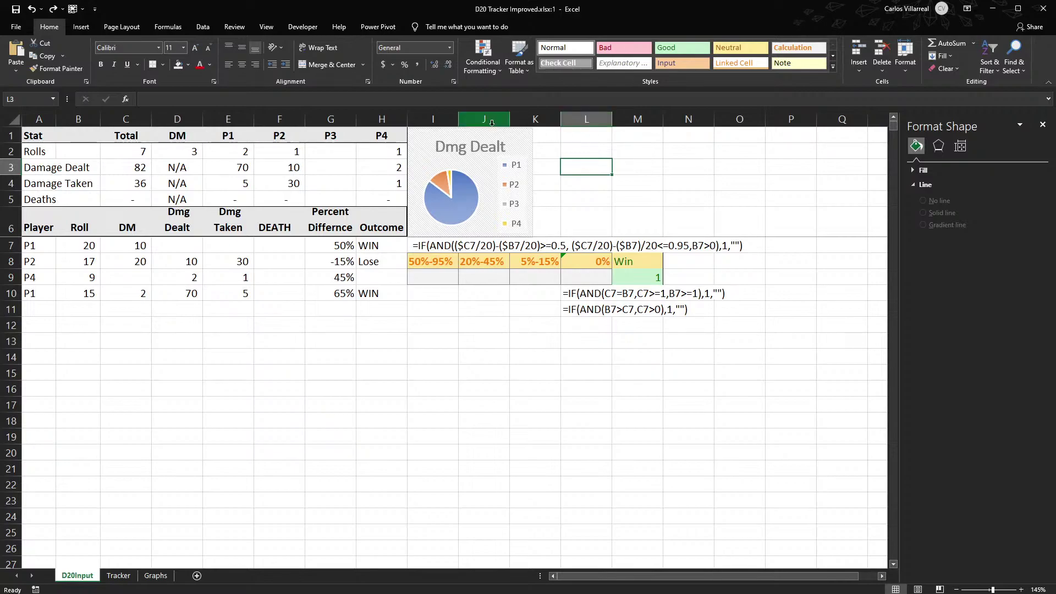
{"action": "left_click", "coordinate": [558, 138]}
{"action": "left_click", "coordinate": [531, 146]}
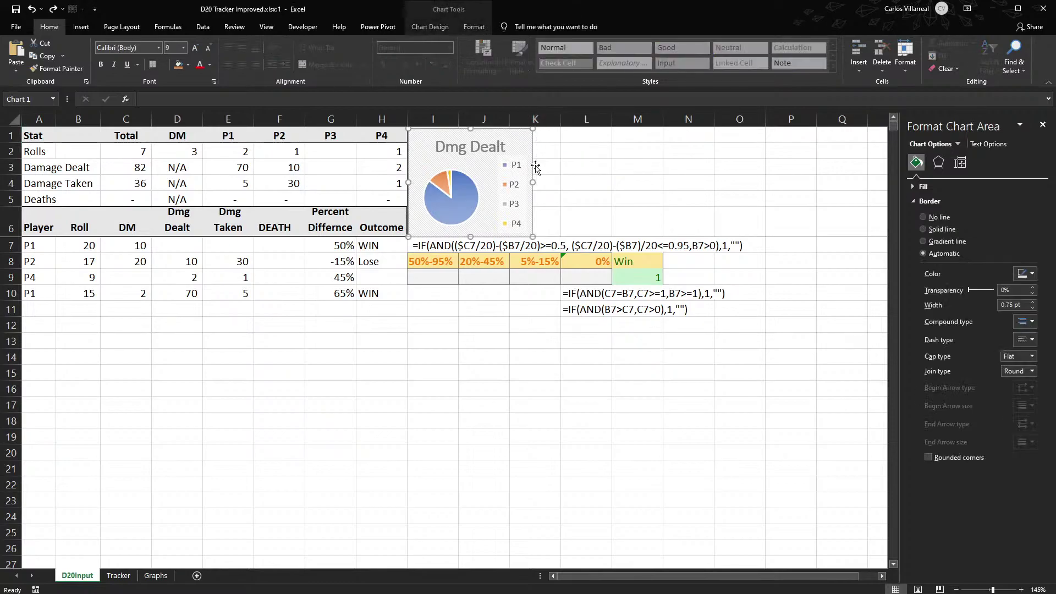
{"action": "left_click_drag", "start_coordinate": [533, 182], "coordinate": [561, 175]}
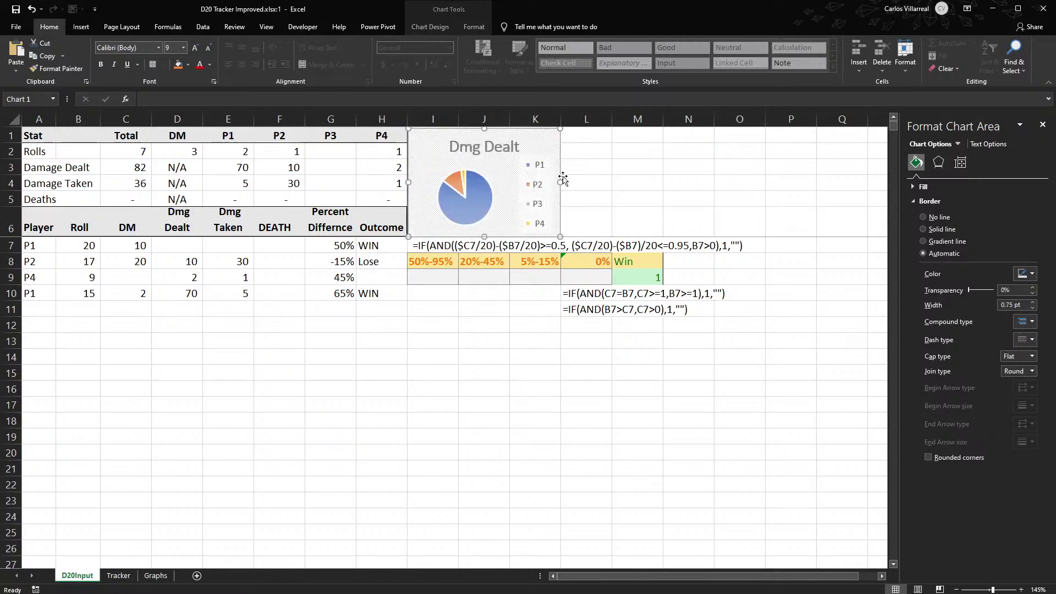
{"action": "left_click", "coordinate": [619, 160]}
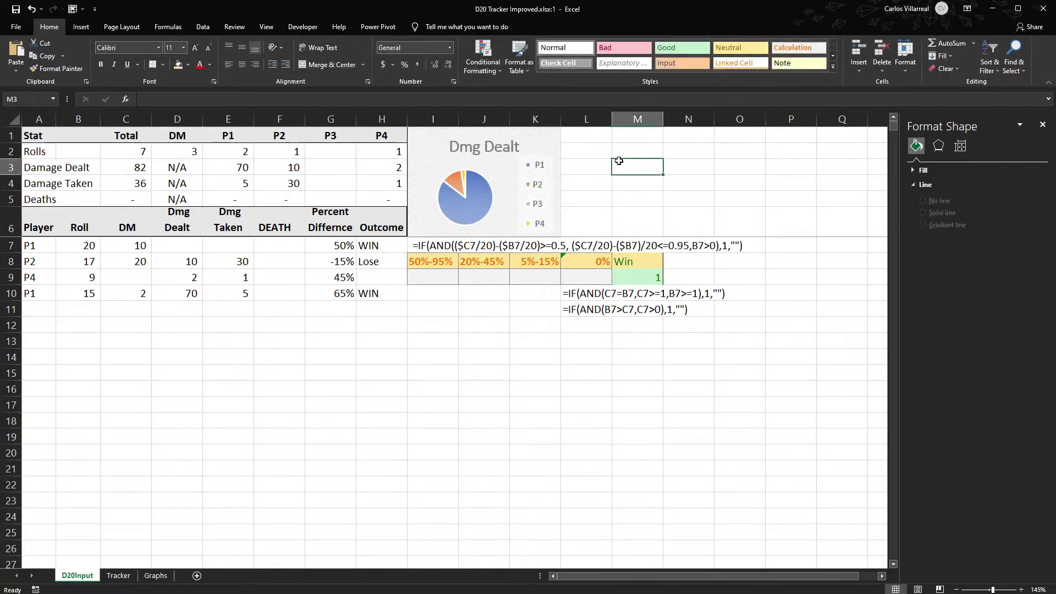
{"action": "left_click", "coordinate": [581, 137]}
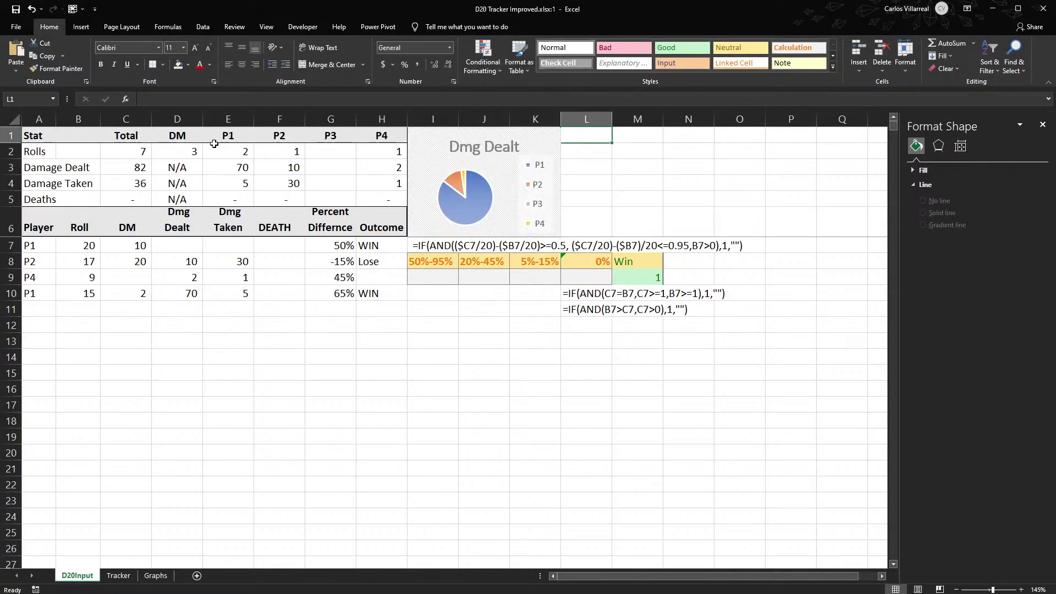
Insert a 2-D pie chart of the P1 to P4 headers and their Damage Taken values, E1:H1 and E4:H4.
{"action": "left_click_drag", "start_coordinate": [220, 133], "coordinate": [410, 128]}
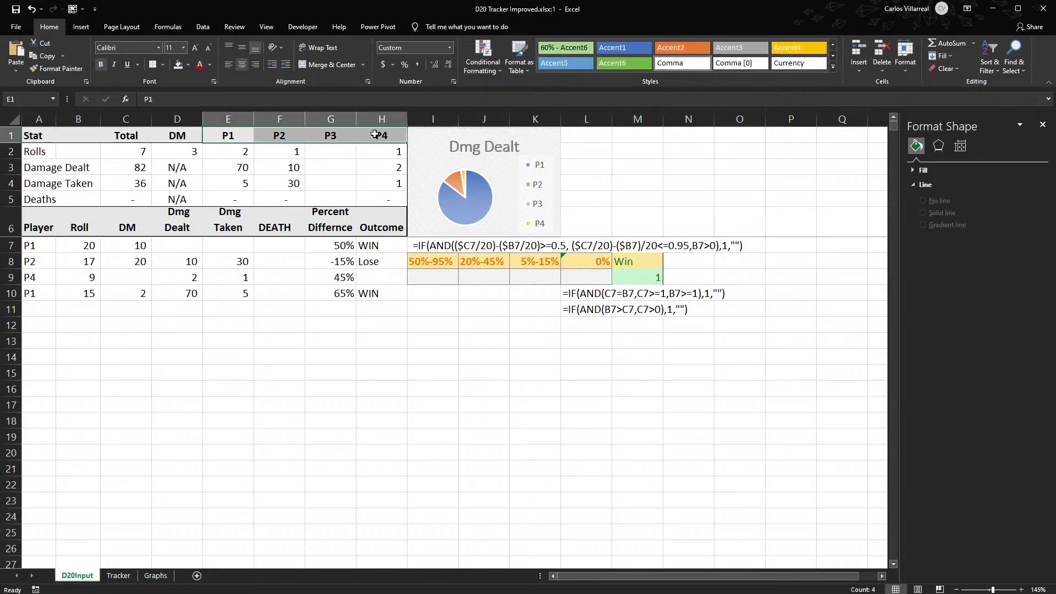
{"action": "left_click_drag", "start_coordinate": [255, 183], "coordinate": [358, 183]}
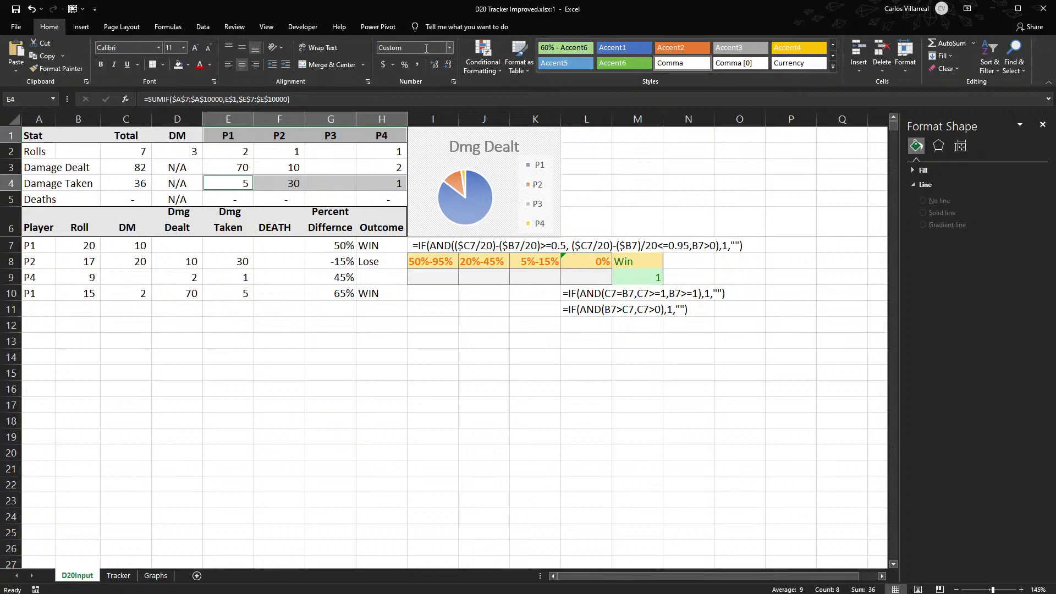
{"action": "left_click", "coordinate": [88, 28]}
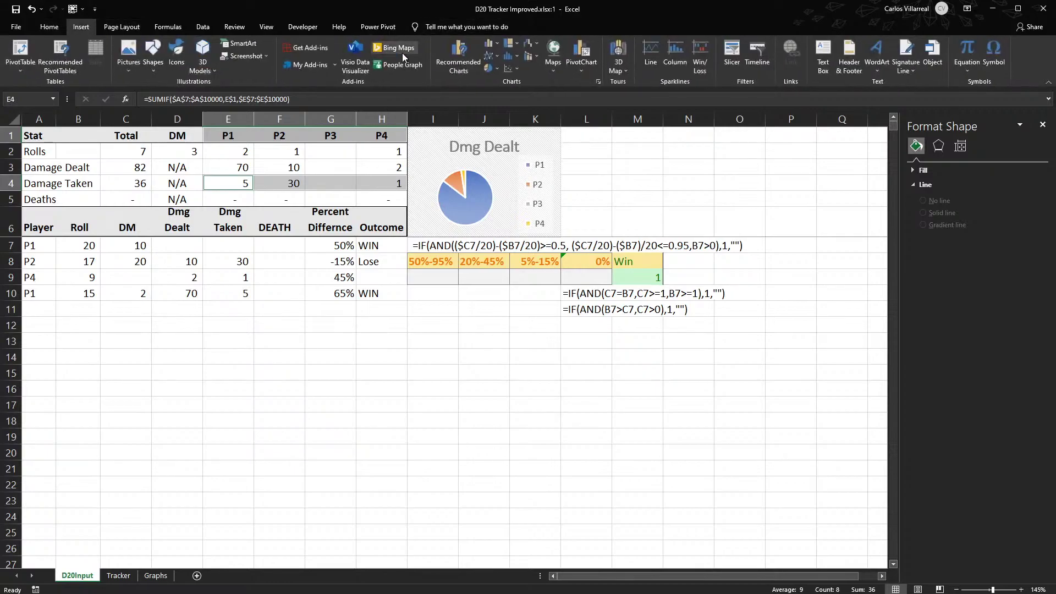
{"action": "left_click", "coordinate": [484, 71]}
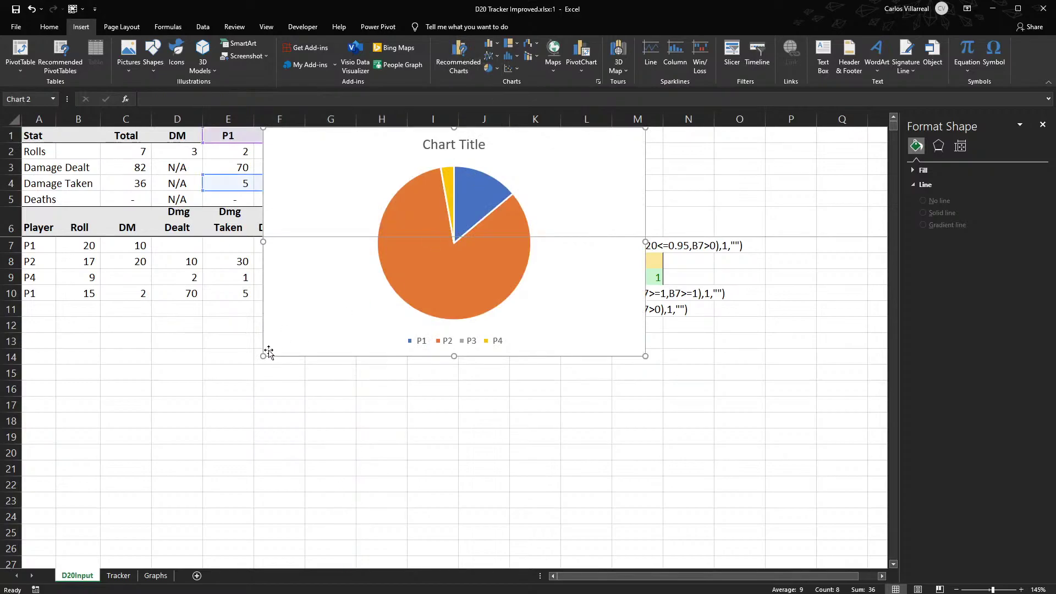
Fit the new pie chart over columns L to N, rows 1 to 6, and apply the hatched grey style with the side legend.
{"action": "left_click_drag", "start_coordinate": [263, 355], "coordinate": [385, 259]}
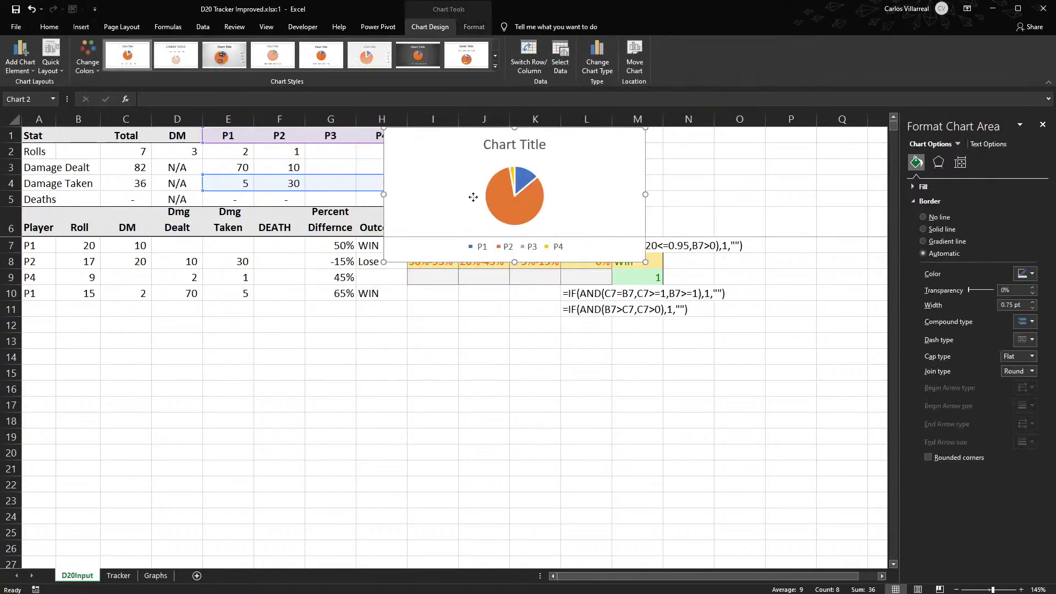
{"action": "left_click_drag", "start_coordinate": [474, 184], "coordinate": [650, 185]}
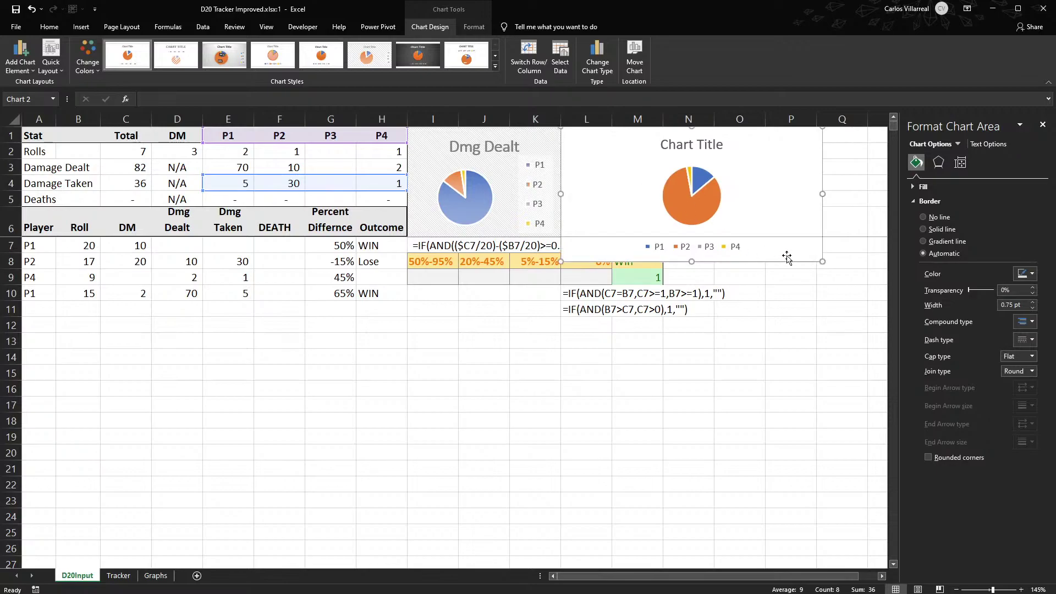
{"action": "left_click_drag", "start_coordinate": [823, 261], "coordinate": [714, 235]}
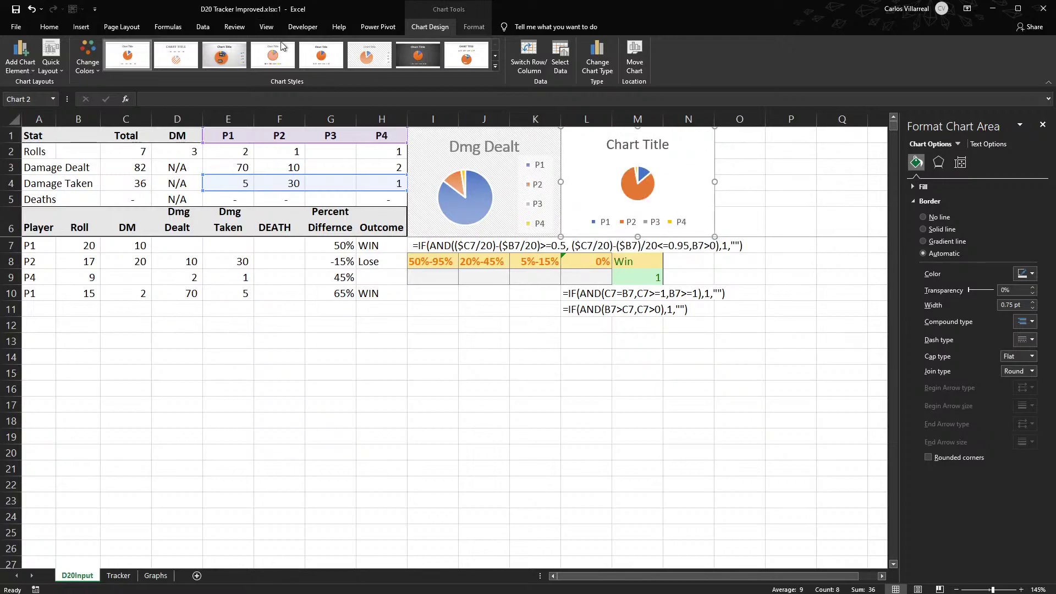
{"action": "left_click", "coordinate": [369, 55]}
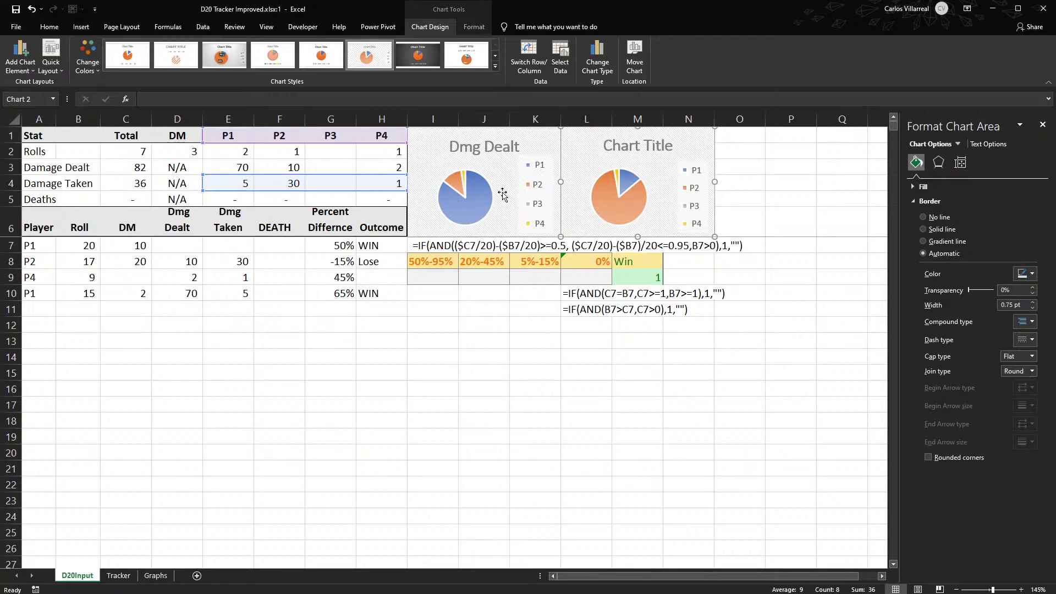
{"action": "left_click", "coordinate": [748, 169]}
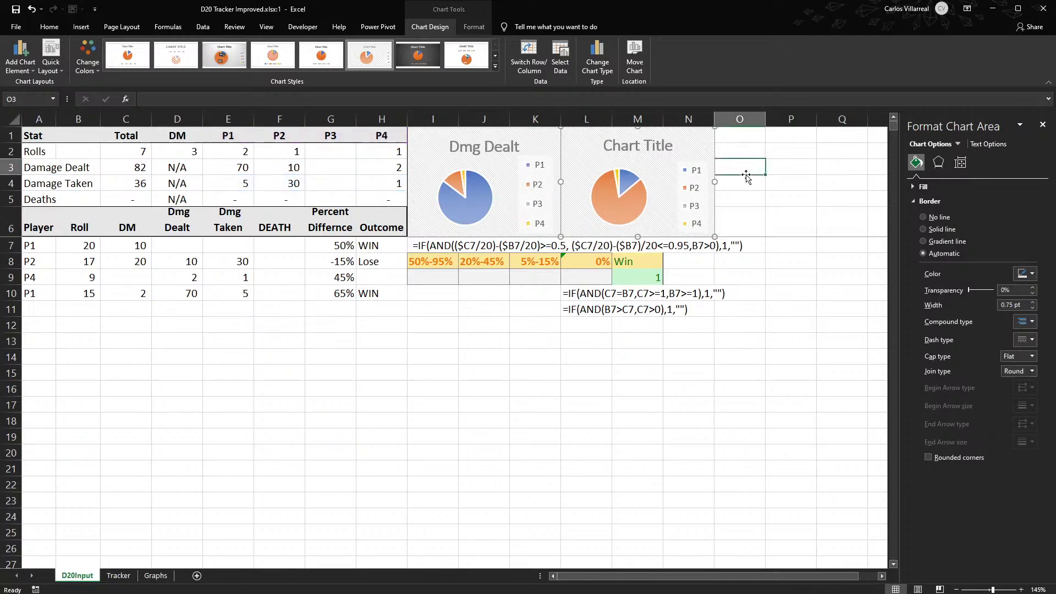
Title the new pie chart "Dmg Taken" and check both charts against the scrolling rows.
{"action": "double_click", "coordinate": [655, 147]}
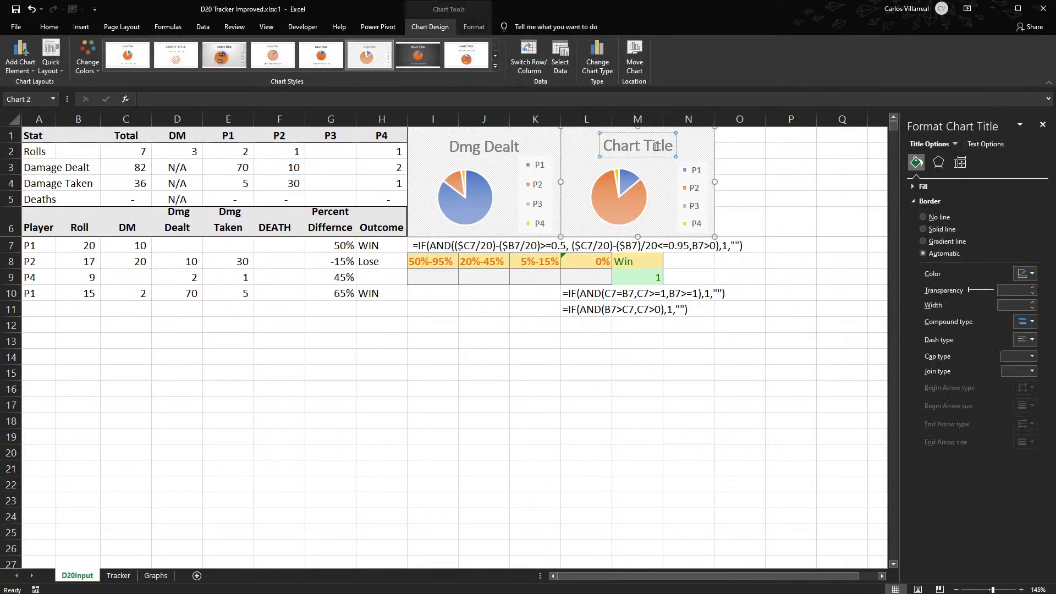
{"action": "triple_click", "coordinate": [617, 143]}
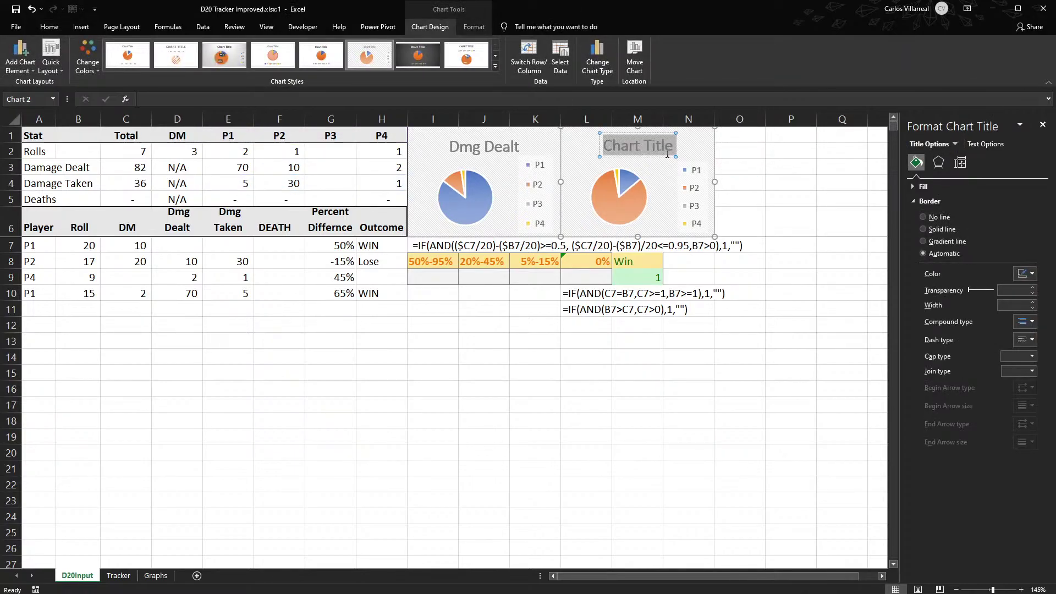
{"action": "type", "text": "Dmg"}
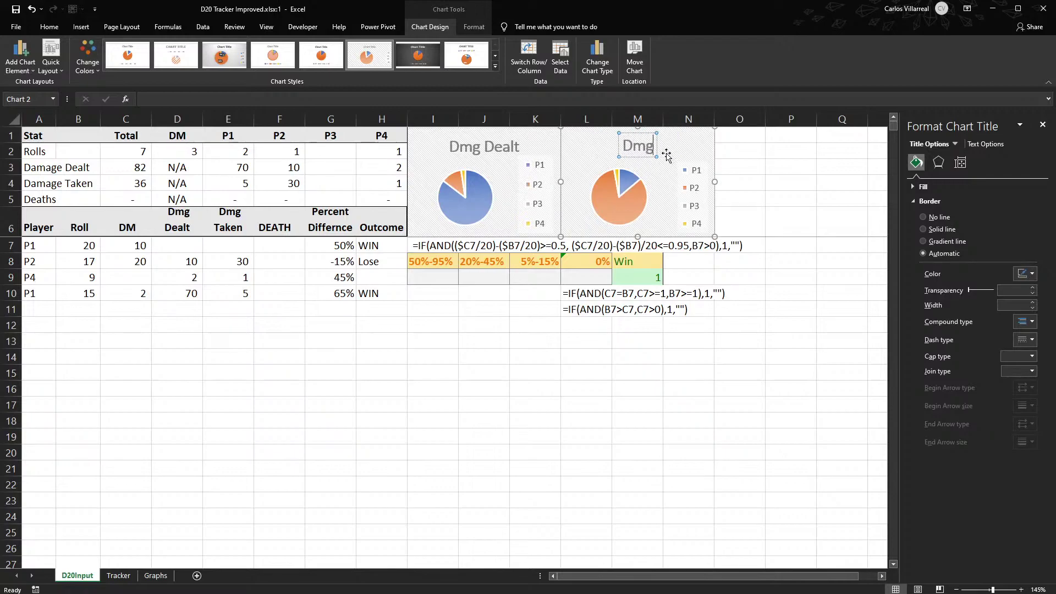
{"action": "type", "text": " Taken"}
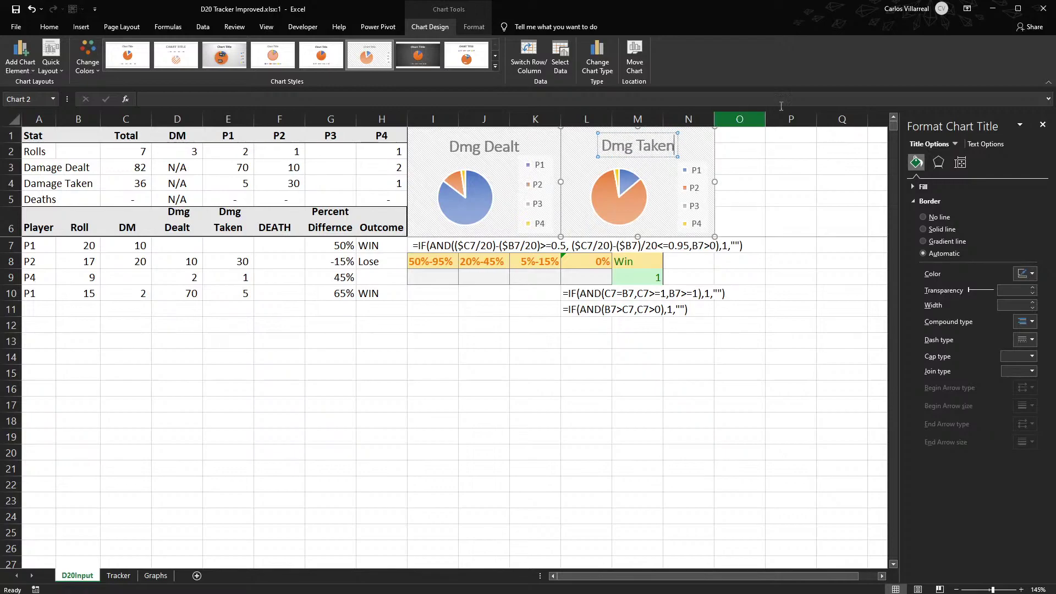
{"action": "left_click", "coordinate": [791, 183]}
{"action": "scroll", "coordinate": [549, 454], "scroll_direction": "down", "scroll_amount": 2}
{"action": "scroll", "coordinate": [548, 454], "scroll_direction": "up", "scroll_amount": 2}
{"action": "scroll", "coordinate": [549, 454], "scroll_direction": "down", "scroll_amount": 1}
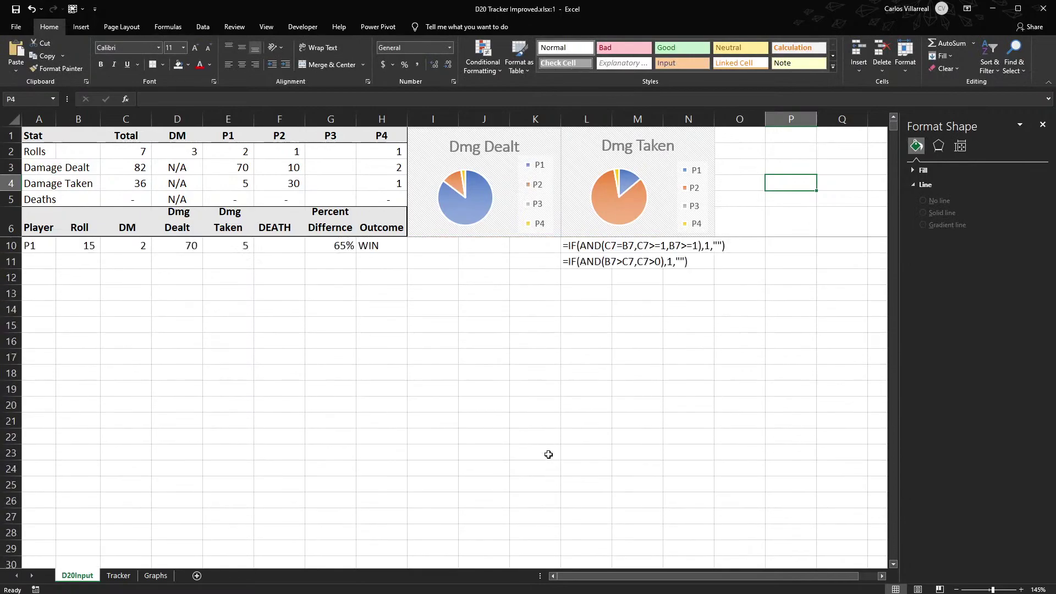
Try a P1 entry with 500 Dmg Taken in row 11, and undo the damage value.
{"action": "scroll", "coordinate": [548, 454], "scroll_direction": "up", "scroll_amount": 1}
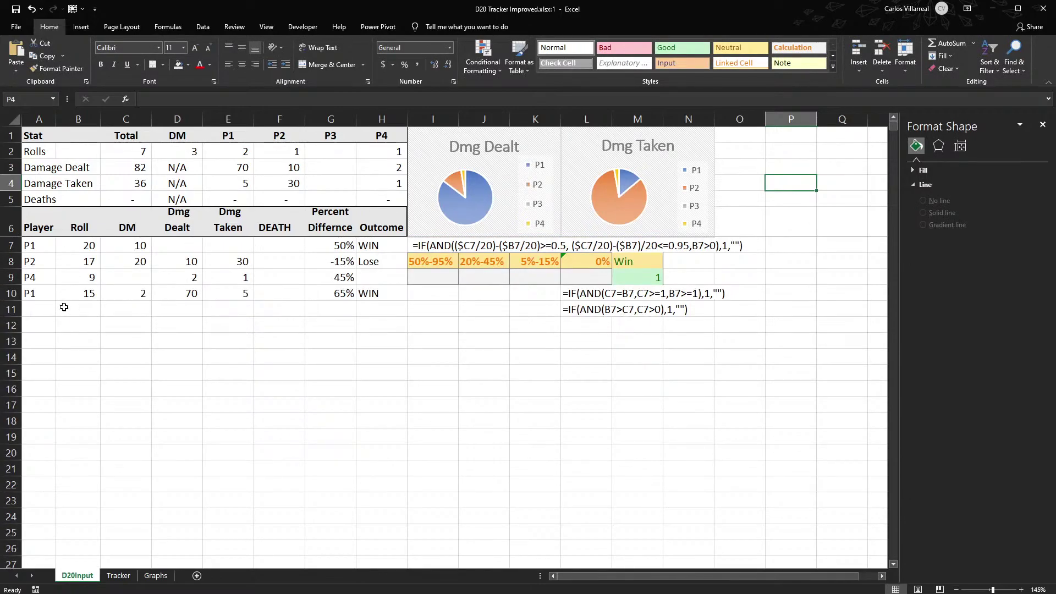
{"action": "left_click", "coordinate": [41, 306]}
{"action": "type", "text": "P"}
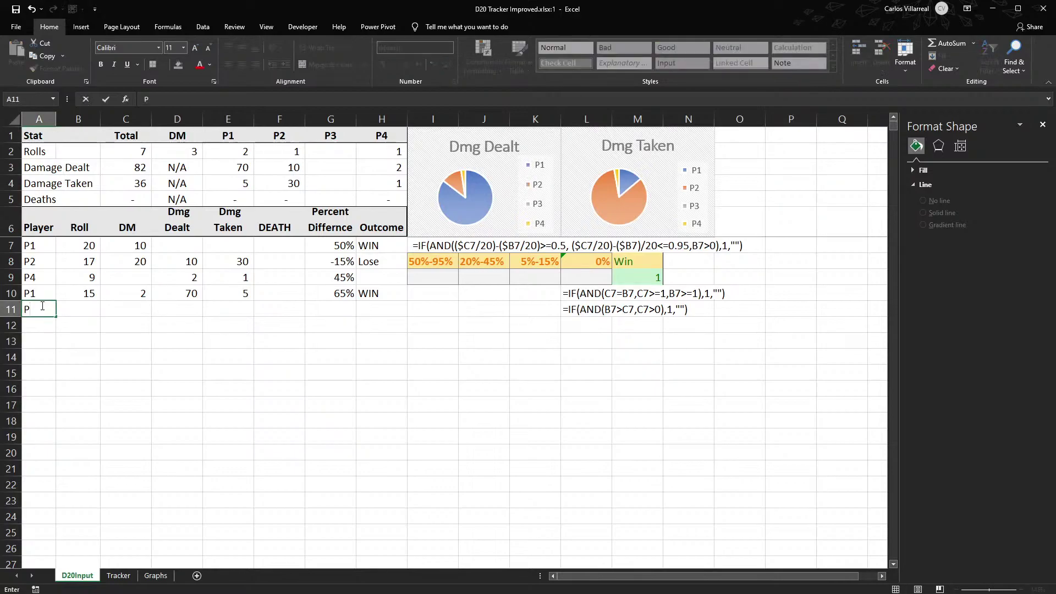
{"action": "key", "text": "Tab"}
{"action": "key", "text": "Tab"}
{"action": "key", "text": "Tab"}
{"action": "key", "text": "Tab"}
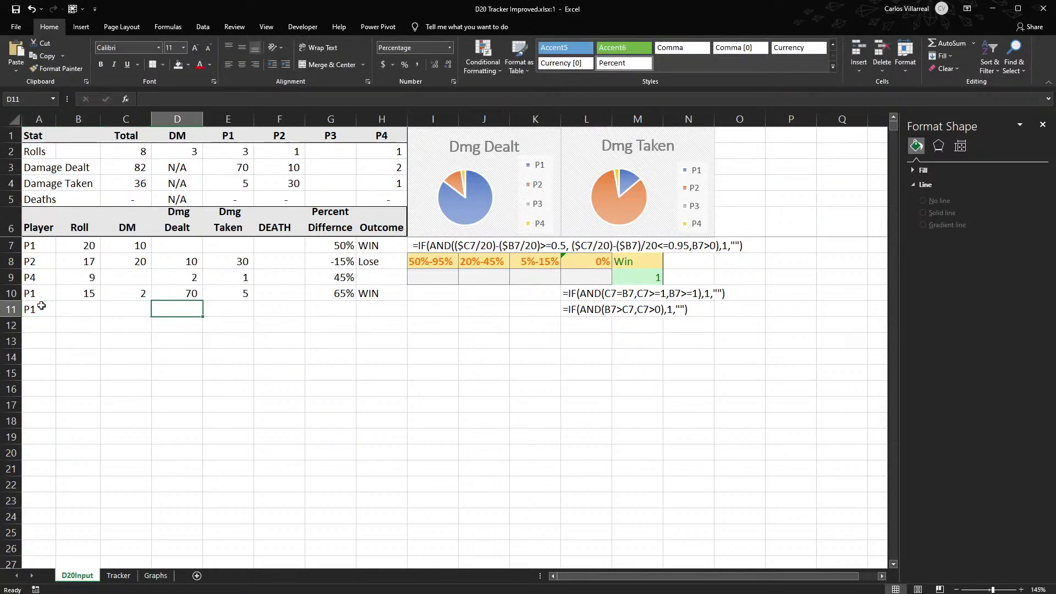
{"action": "type", "text": "500"}
{"action": "key", "text": "Return"}
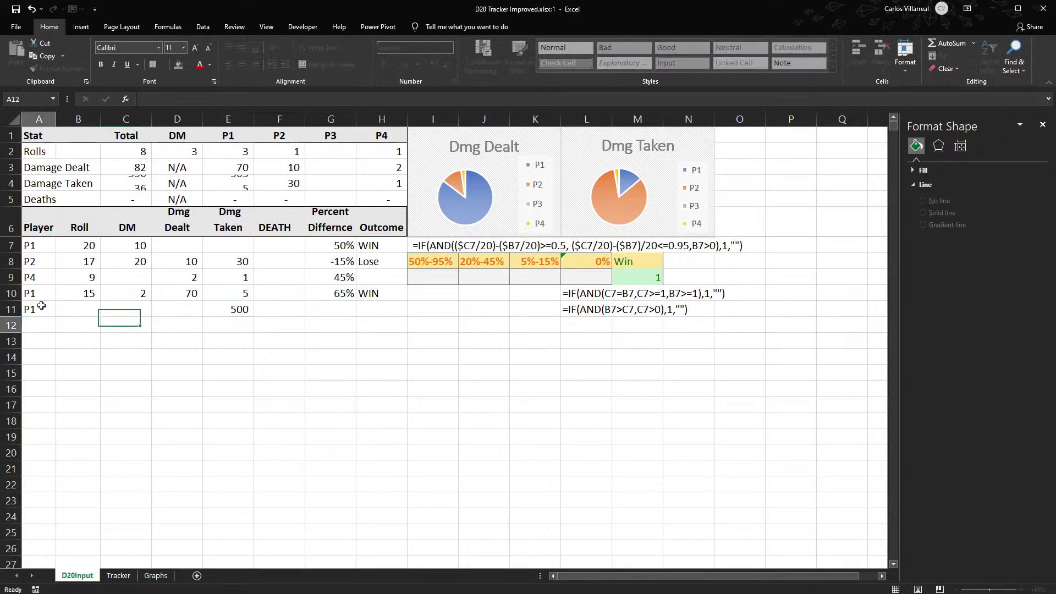
{"action": "key", "text": "ctrl+z"}
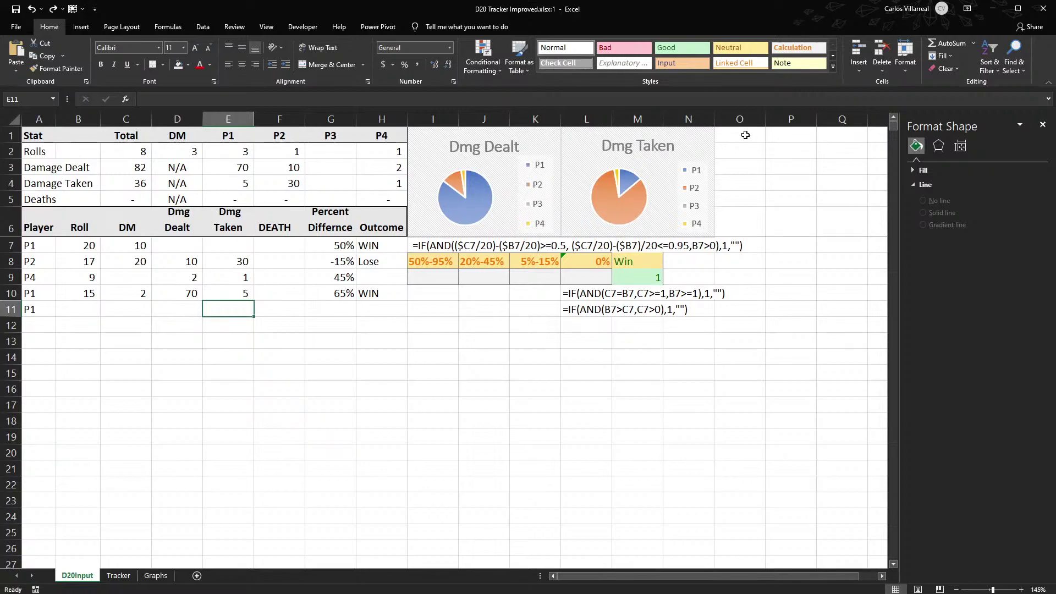
{"action": "left_click_drag", "start_coordinate": [745, 135], "coordinate": [845, 224]}
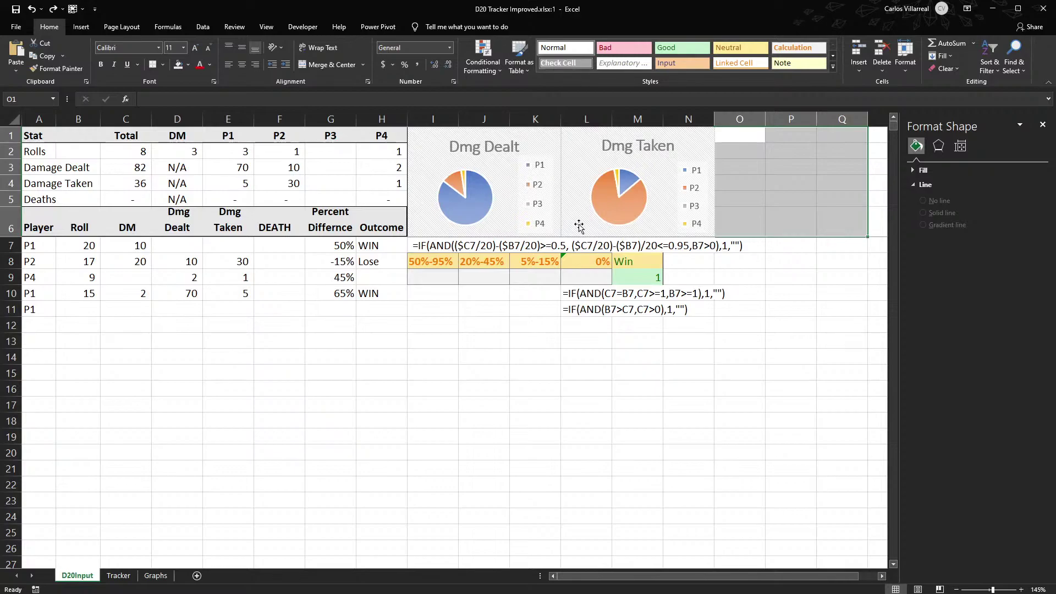
{"action": "left_click", "coordinate": [713, 142]}
{"action": "left_click", "coordinate": [823, 151]}
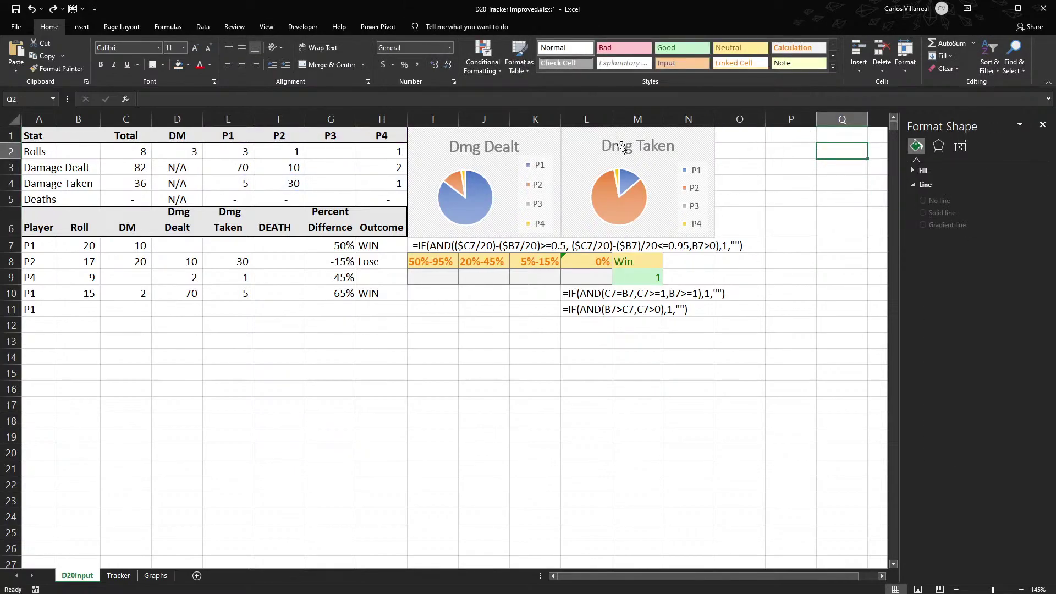
{"action": "left_click", "coordinate": [759, 137]}
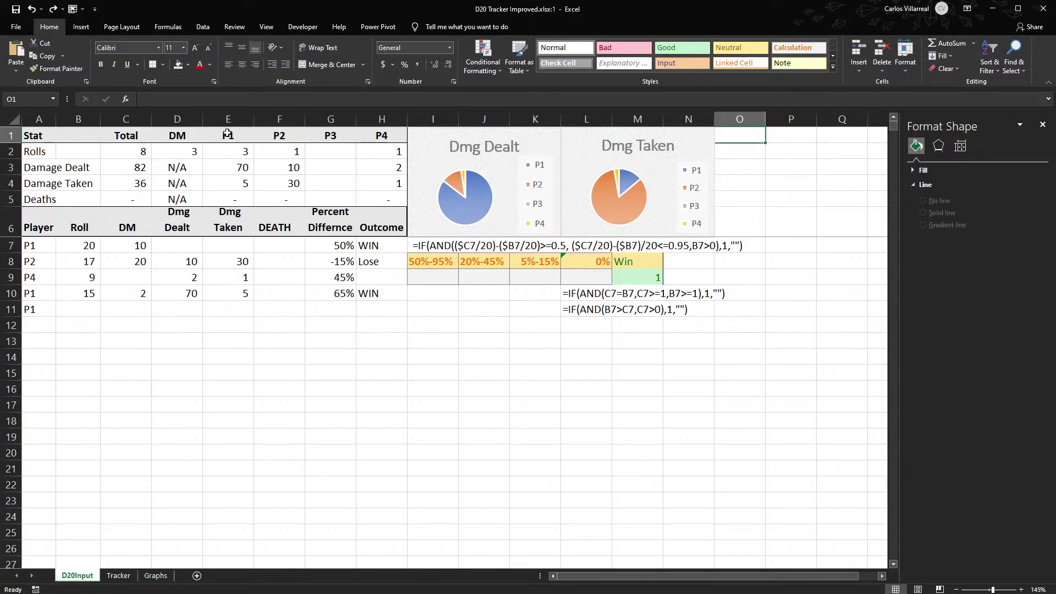
Try to insert a chart of the P1 to P4 headers and the Deaths row, E1:H1 and E5:I5.
{"action": "left_click_drag", "start_coordinate": [226, 135], "coordinate": [366, 128]}
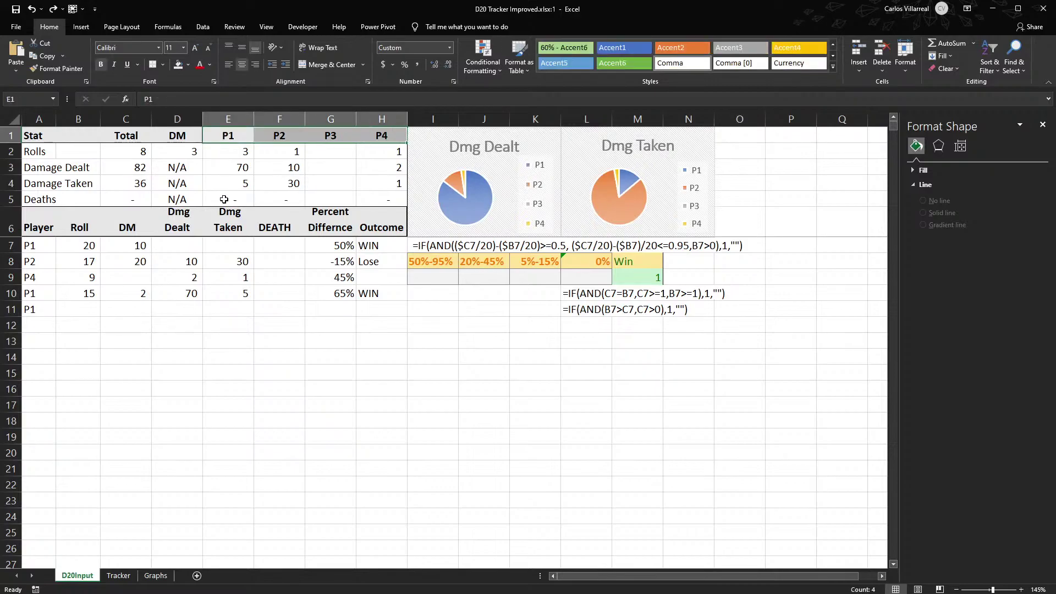
{"action": "left_click_drag", "start_coordinate": [224, 199], "coordinate": [418, 200]}
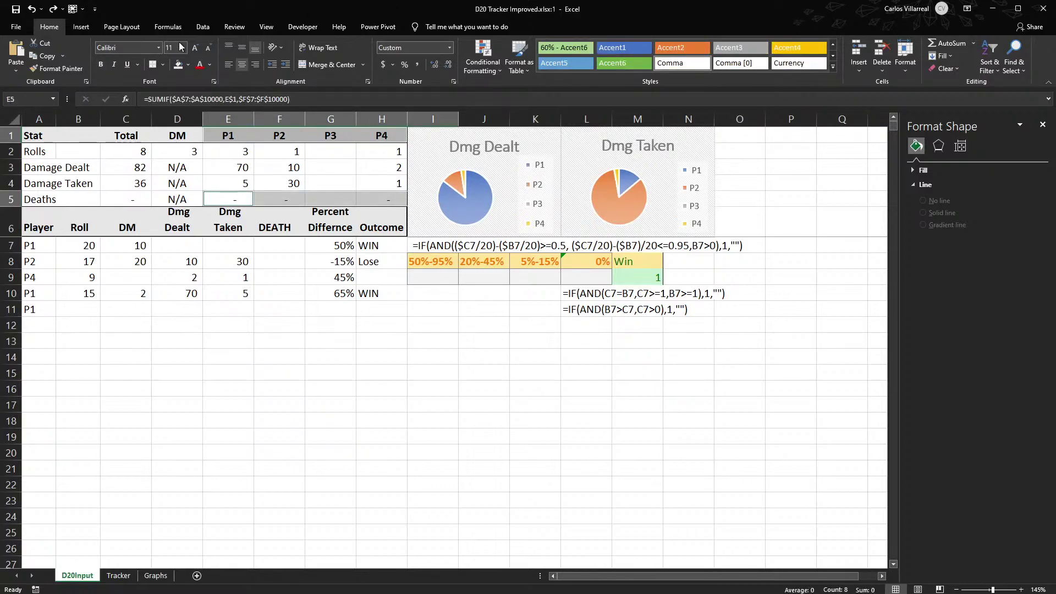
{"action": "left_click", "coordinate": [80, 27]}
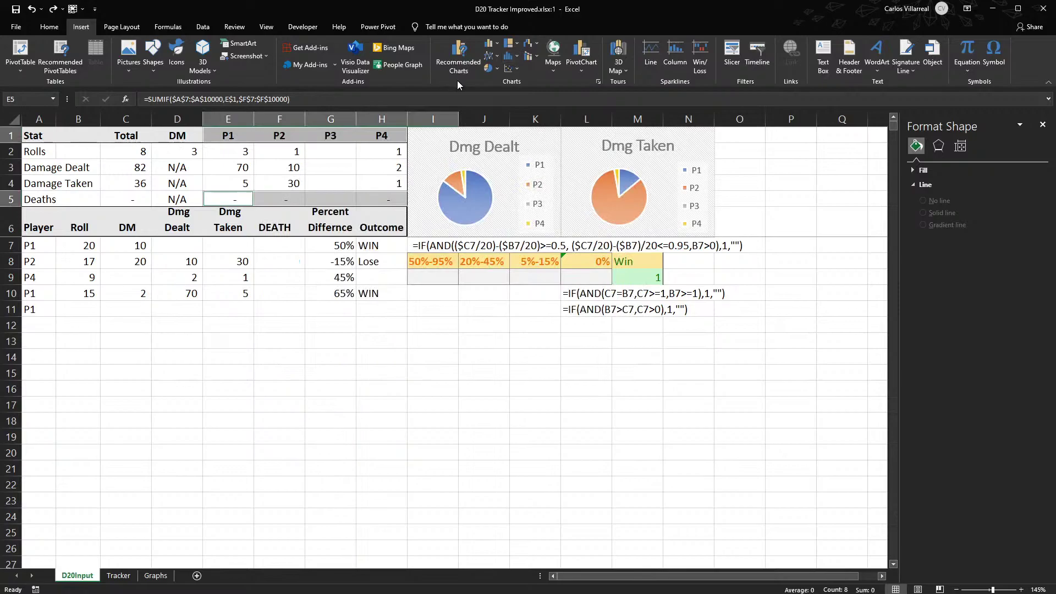
{"action": "left_click", "coordinate": [498, 59]}
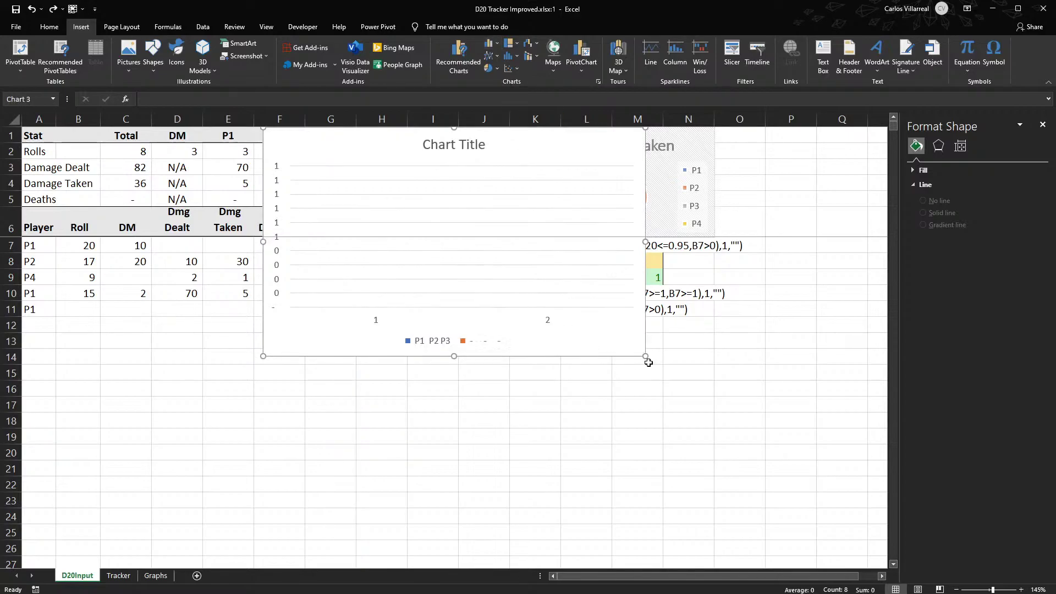
Shrink the new Deaths chart and fit it beside the Dmg Taken chart over columns O to Q, rows 1 to 6.
{"action": "left_click_drag", "start_coordinate": [645, 356], "coordinate": [449, 262]}
{"action": "left_click_drag", "start_coordinate": [377, 194], "coordinate": [797, 335]}
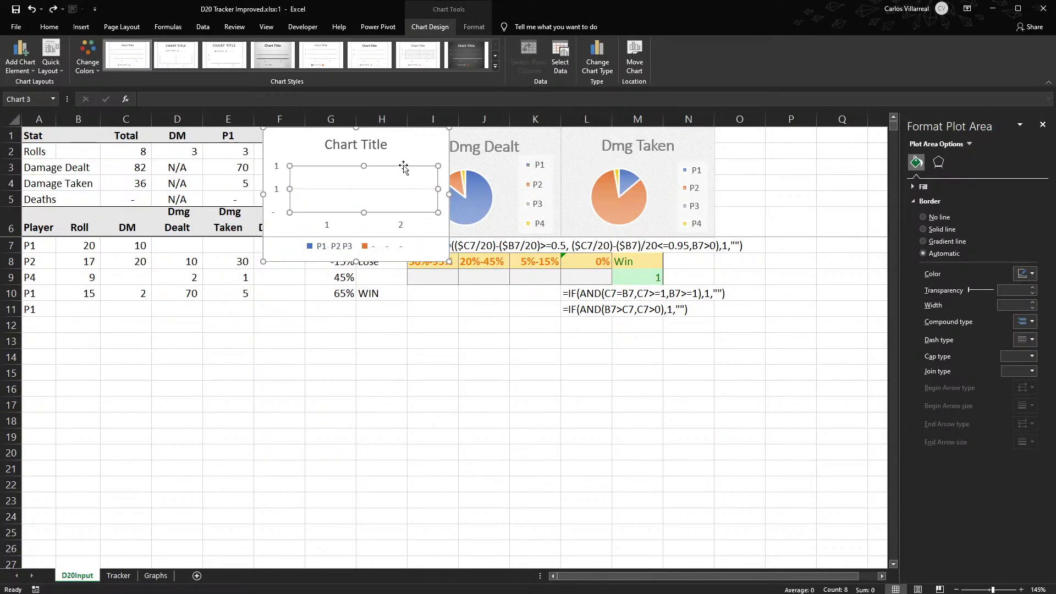
{"action": "left_click_drag", "start_coordinate": [398, 142], "coordinate": [848, 137]}
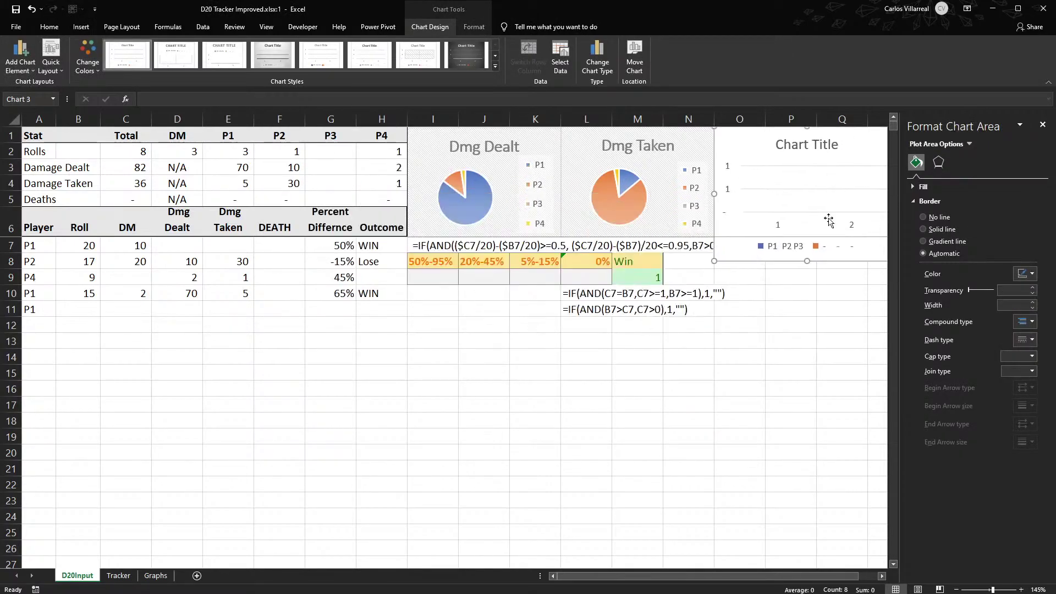
{"action": "left_click_drag", "start_coordinate": [715, 578], "coordinate": [753, 576]}
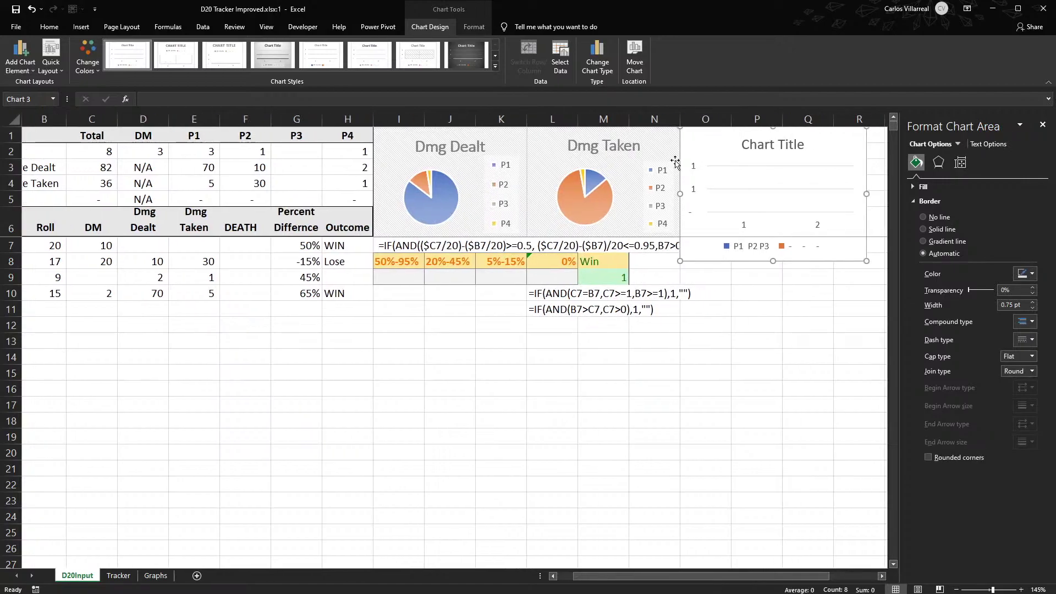
{"action": "left_click_drag", "start_coordinate": [866, 260], "coordinate": [833, 236]}
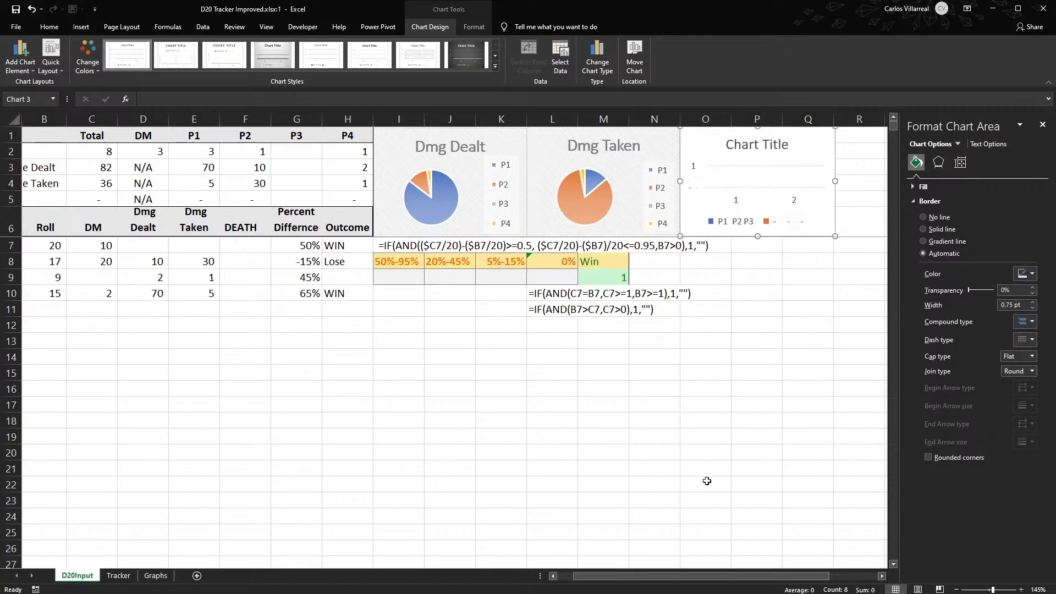
Enter sample DEATH values 2, 3 and 1 in cells F7 to F9.
{"action": "left_click_drag", "start_coordinate": [692, 572], "coordinate": [579, 572]}
{"action": "left_click", "coordinate": [277, 249]}
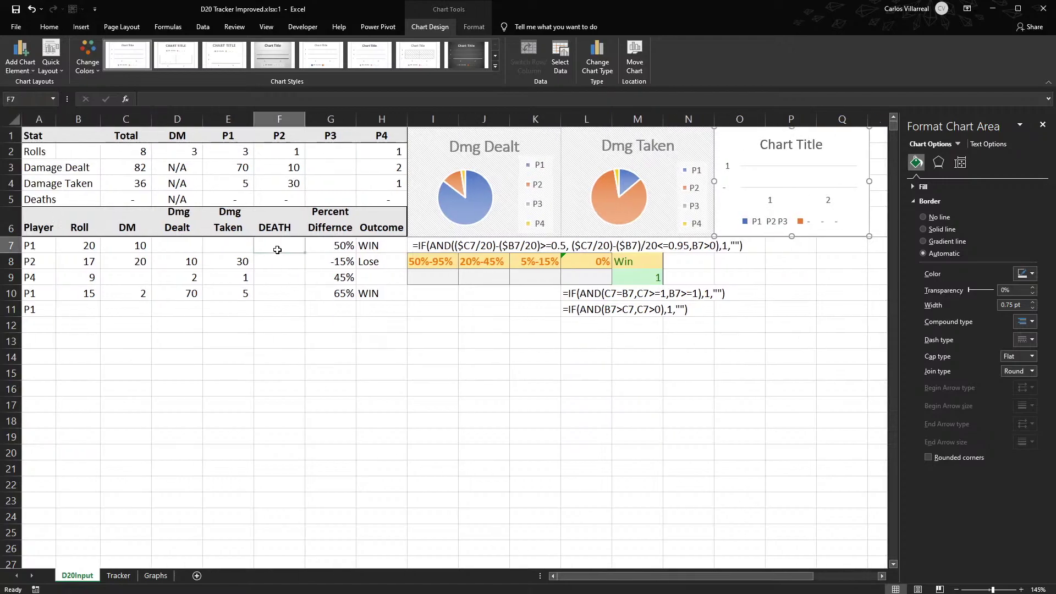
{"action": "type", "text": "2"}
{"action": "key", "text": "Return"}
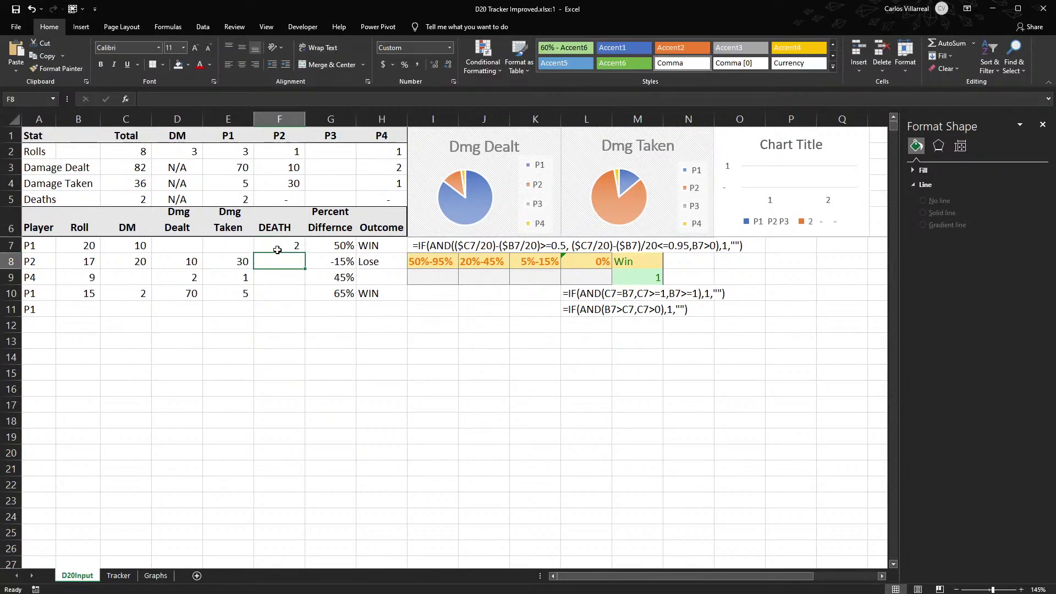
{"action": "type", "text": "3"}
{"action": "key", "text": "Return"}
{"action": "type", "text": "1"}
{"action": "key", "text": "Return"}
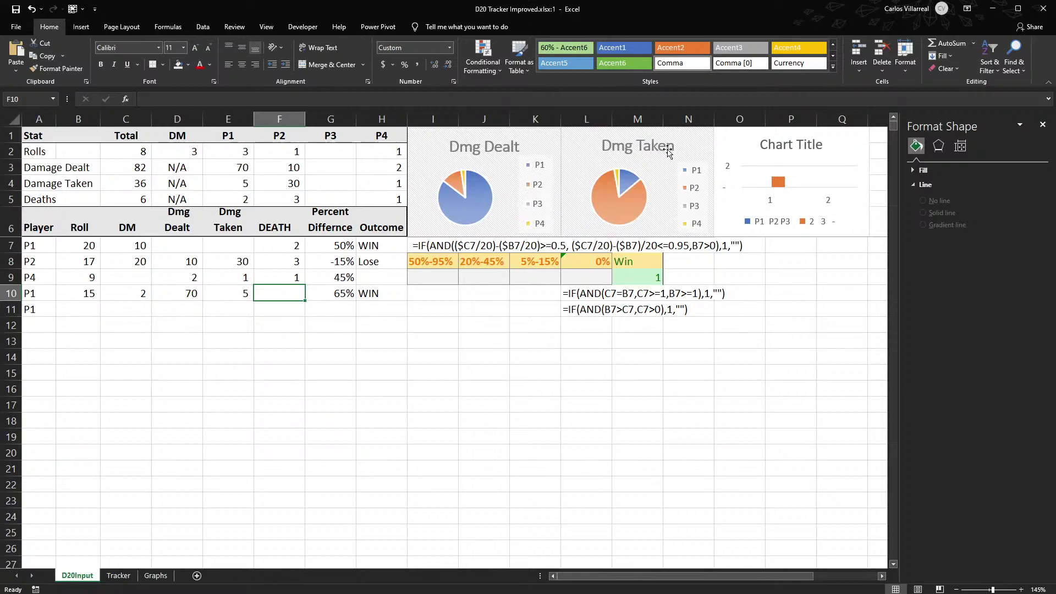
Check the design and format options of the untitled Deaths chart and delete the chart.
{"action": "left_click", "coordinate": [749, 188]}
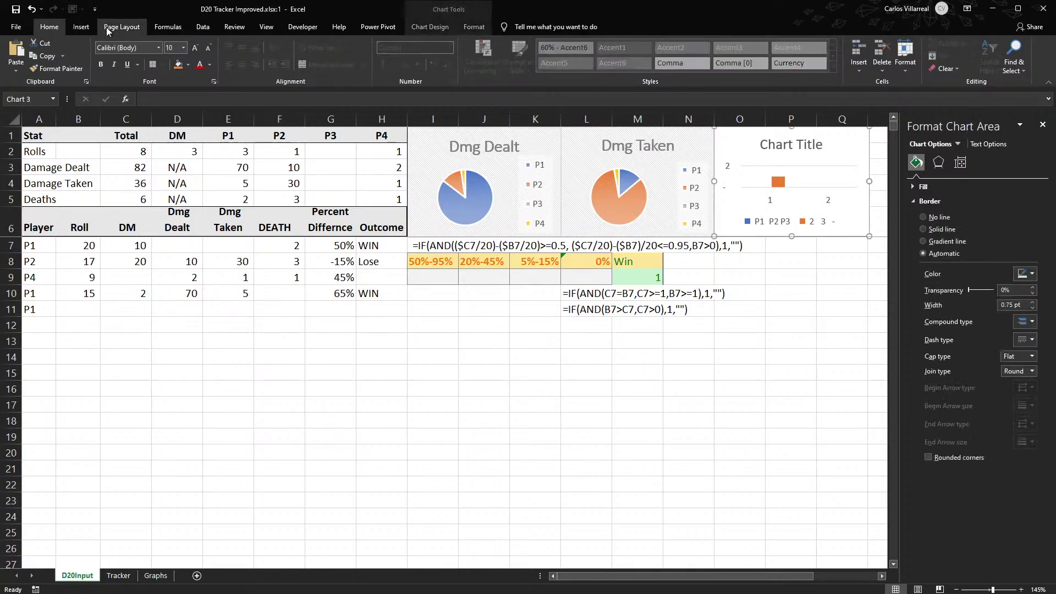
{"action": "left_click", "coordinate": [418, 27]}
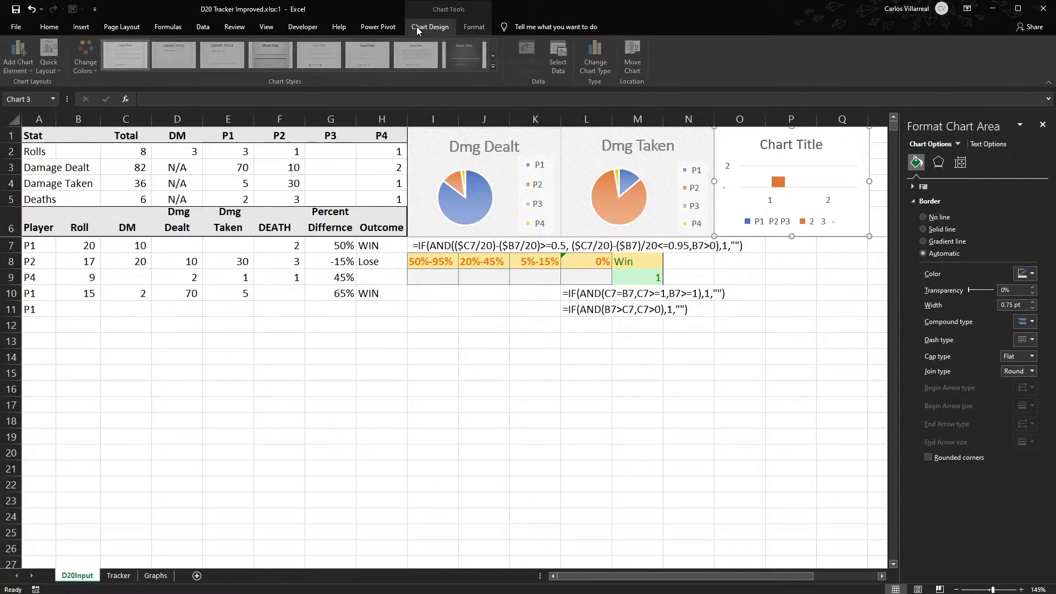
{"action": "left_click", "coordinate": [468, 28]}
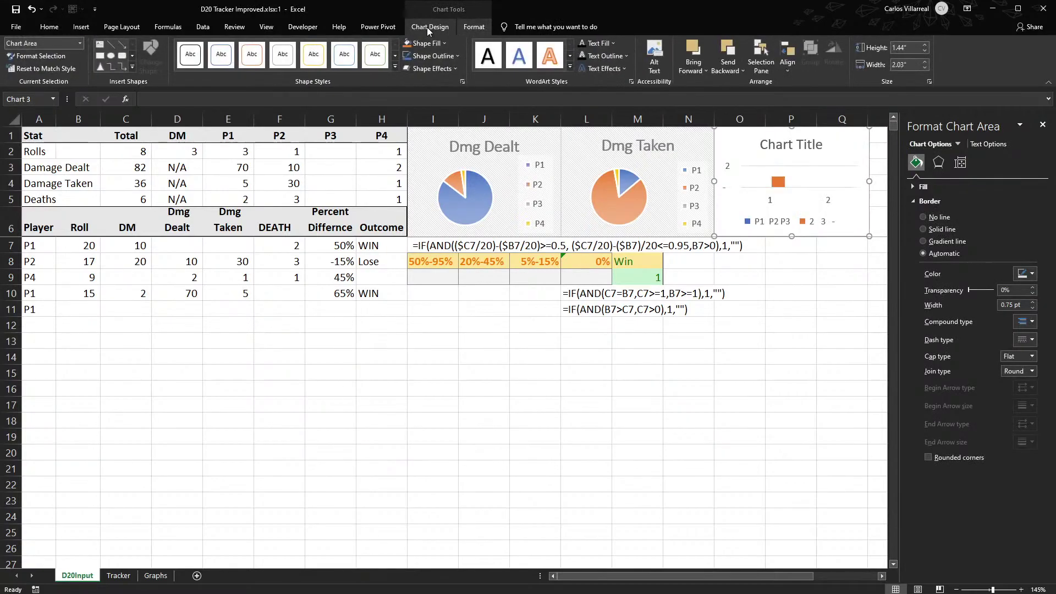
{"action": "left_click", "coordinate": [435, 29]}
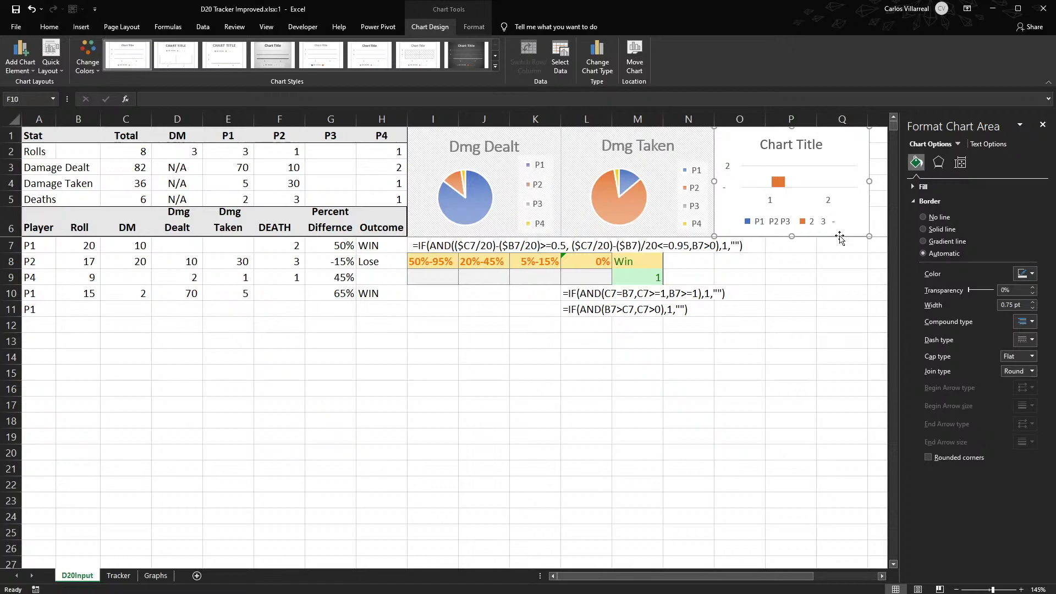
{"action": "key", "text": "Delete"}
Change the player in A11 to P3 and enter 5 as its DEATH value in F11.
{"action": "left_click", "coordinate": [41, 331]}
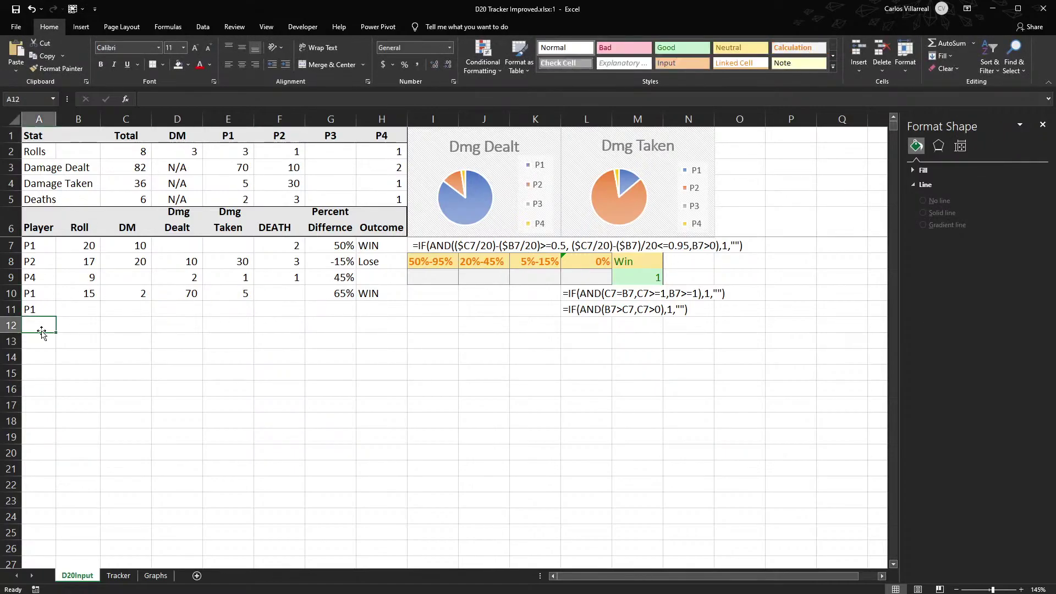
{"action": "key", "text": "Up"}
{"action": "type", "text": "P"}
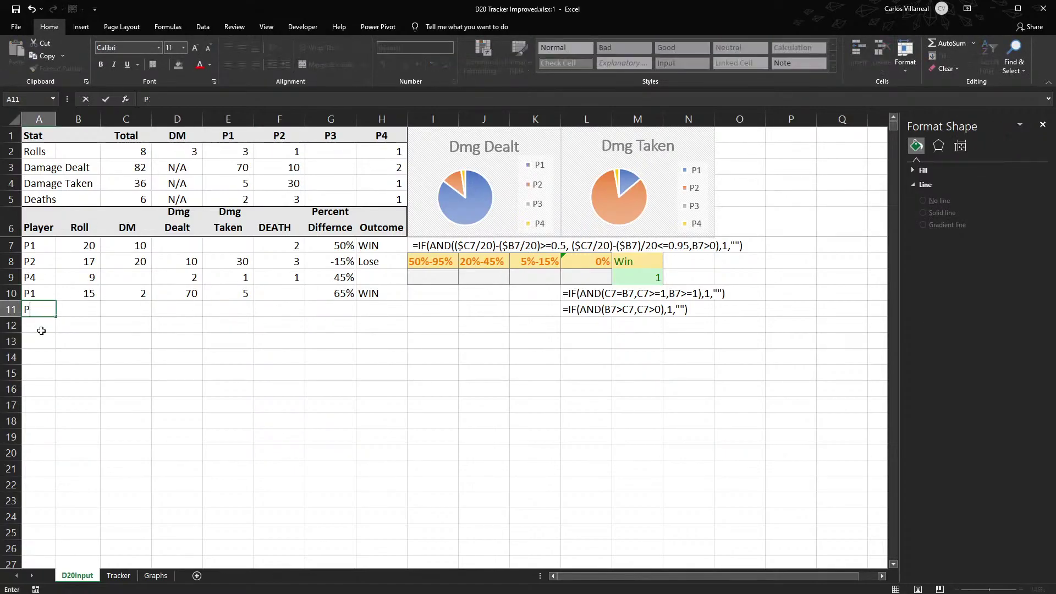
{"action": "type", "text": "3"}
{"action": "key", "text": "Tab"}
{"action": "key", "text": "Tab"}
{"action": "key", "text": "Tab"}
{"action": "key", "text": "Tab"}
{"action": "key", "text": "Tab"}
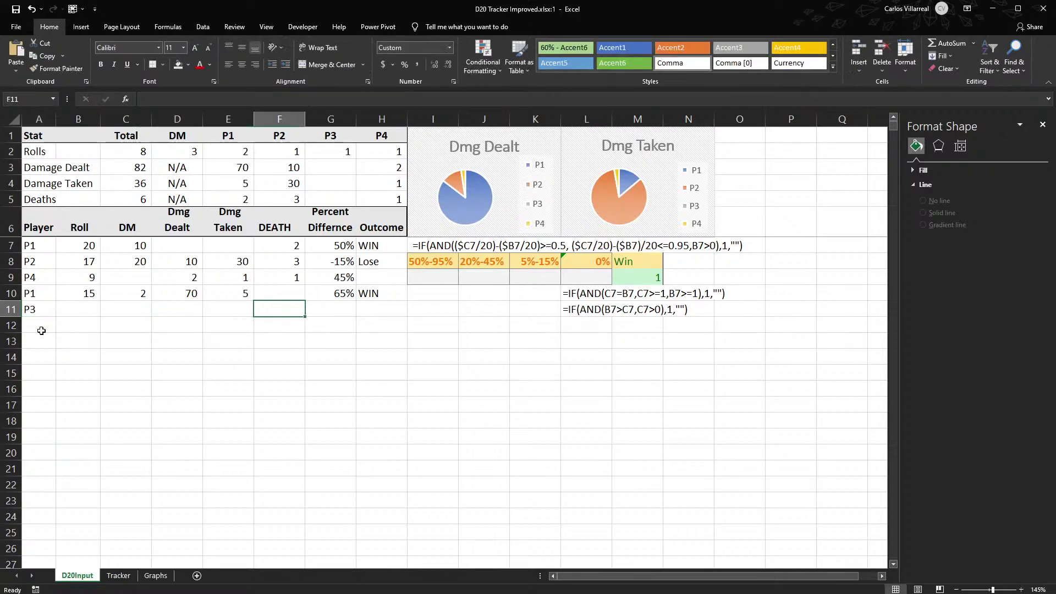
{"action": "type", "text": "5"}
{"action": "key", "text": "Tab"}
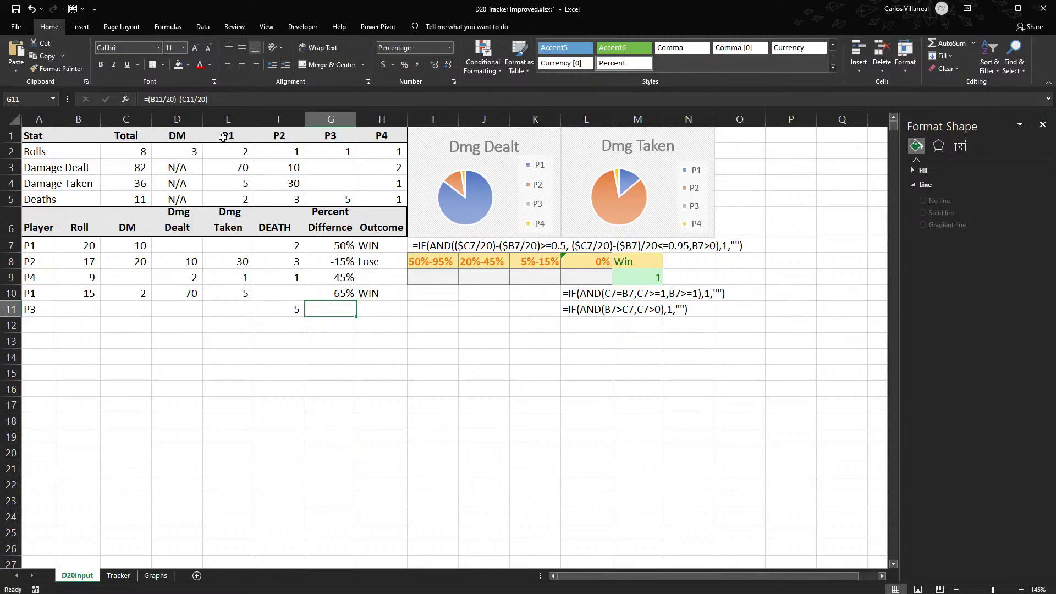
Select the P1 to P4 headers and their Deaths values, E1:H1 and E5:H5, as chart data.
{"action": "left_click_drag", "start_coordinate": [223, 137], "coordinate": [385, 137]}
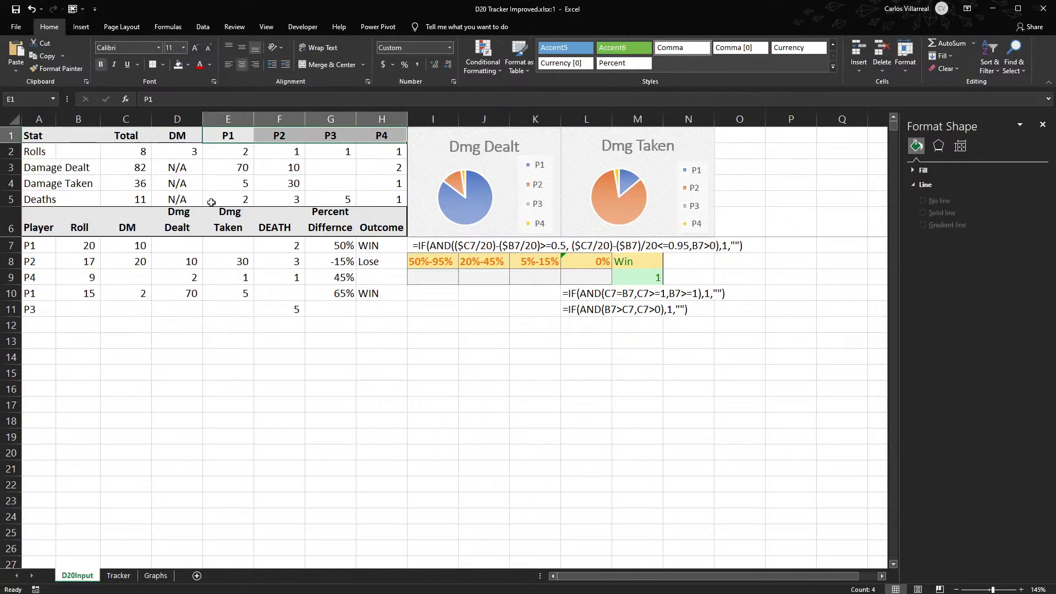
{"action": "left_click_drag", "start_coordinate": [211, 202], "coordinate": [403, 202]}
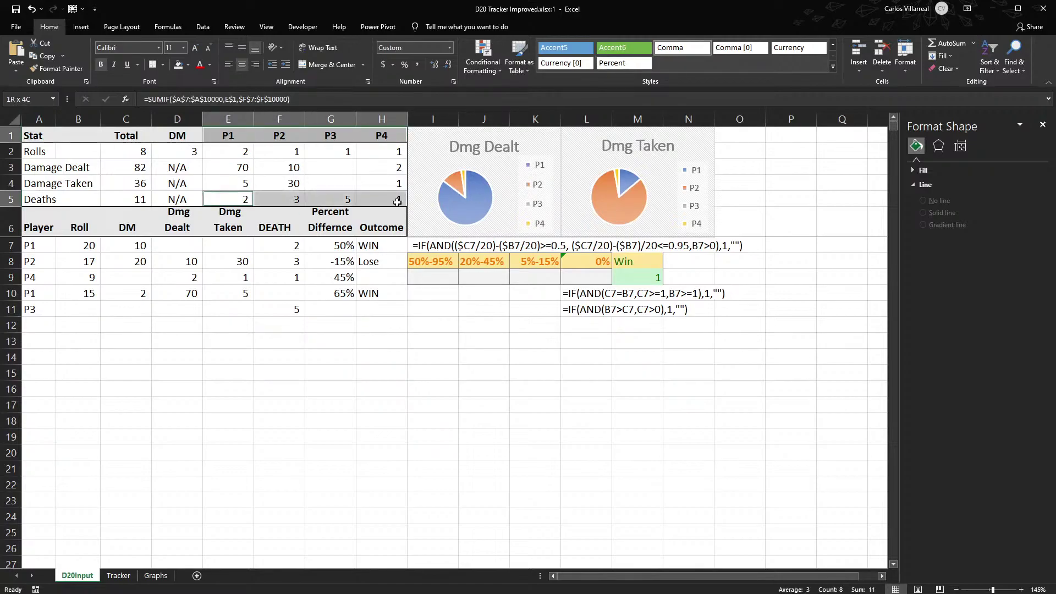
{"action": "left_click", "coordinate": [82, 28]}
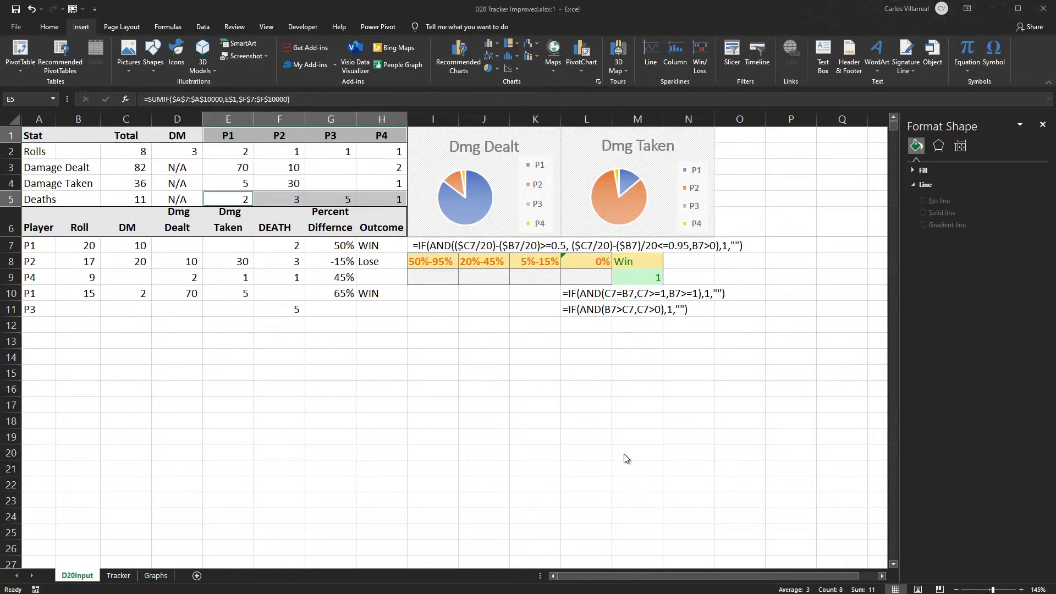
Try a column chart of the selected Deaths data, attempt to reposition it, and undo its insertion.
{"action": "key", "text": "alt+F1"}
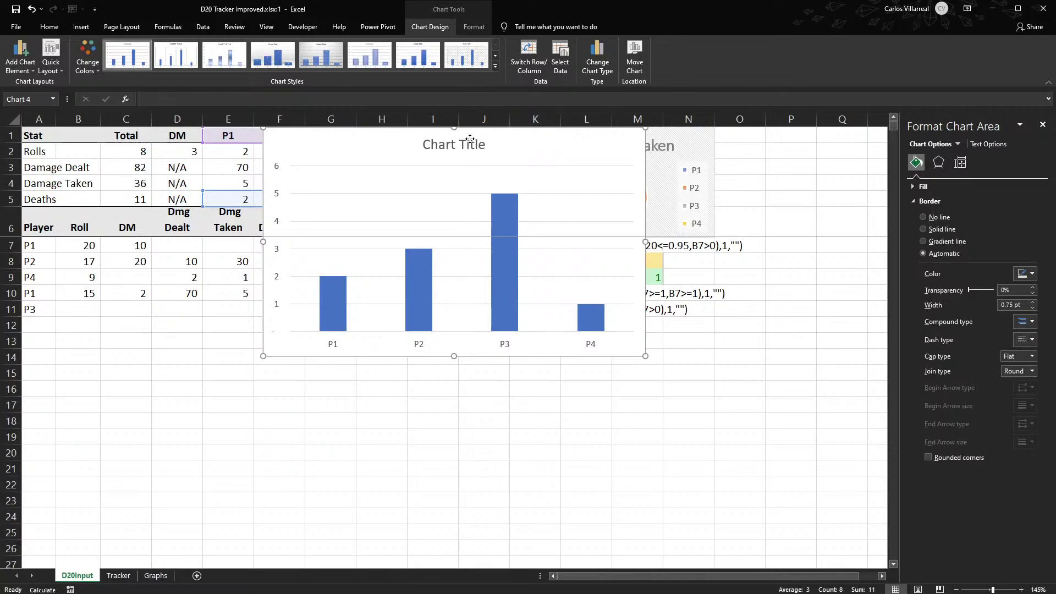
{"action": "left_click_drag", "start_coordinate": [470, 140], "coordinate": [495, 221]}
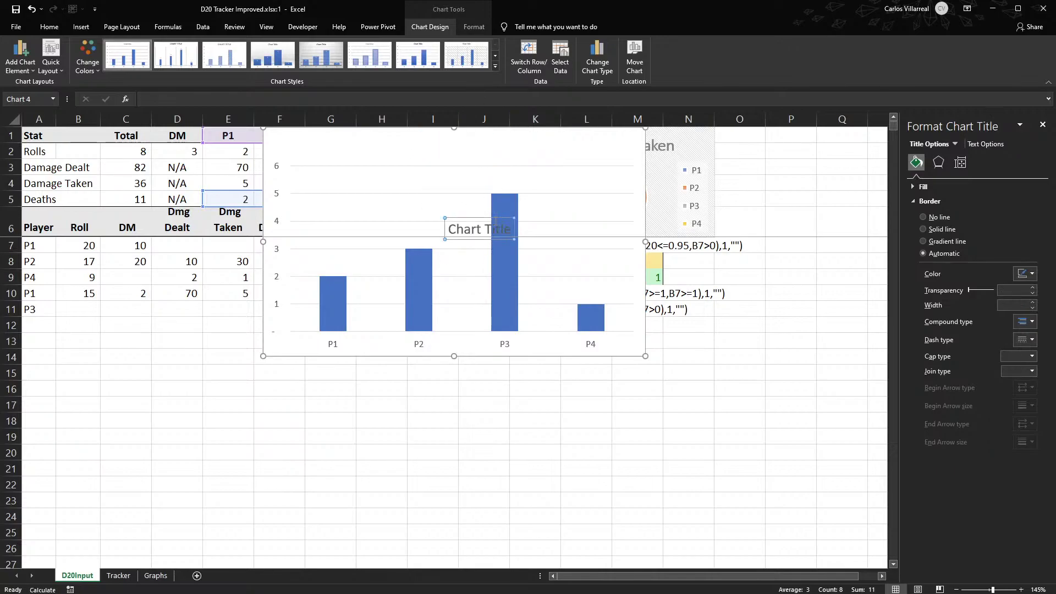
{"action": "key", "text": "ctrl+z"}
{"action": "left_click_drag", "start_coordinate": [546, 138], "coordinate": [594, 311]}
{"action": "key", "text": "ctrl+z"}
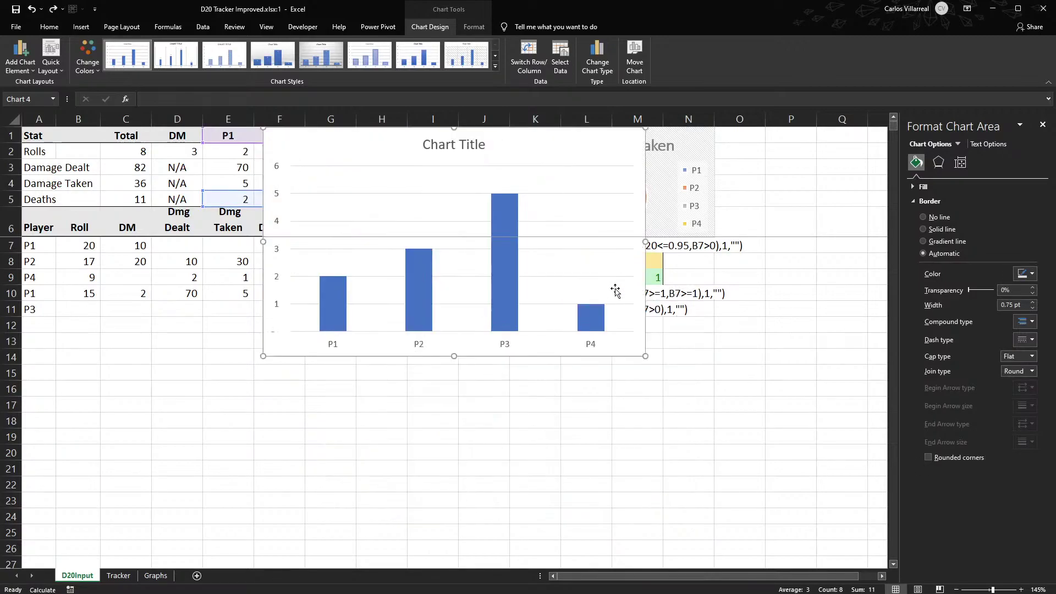
{"action": "key", "text": "ctrl+z"}
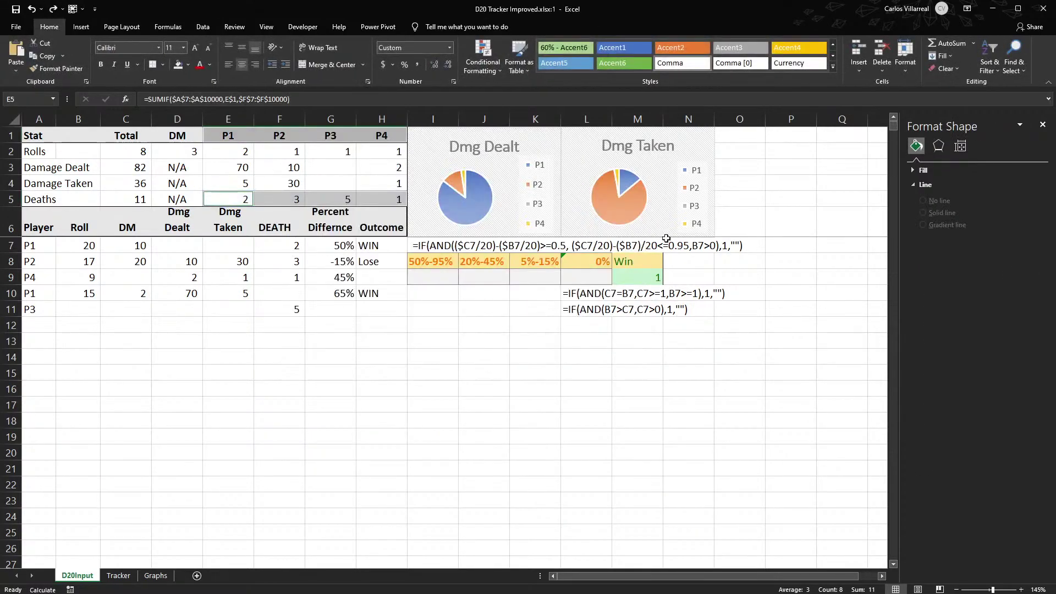
Insert a clustered column chart of the selected Deaths data and shrink it to a small chart below the stat table.
{"action": "left_click", "coordinate": [89, 23]}
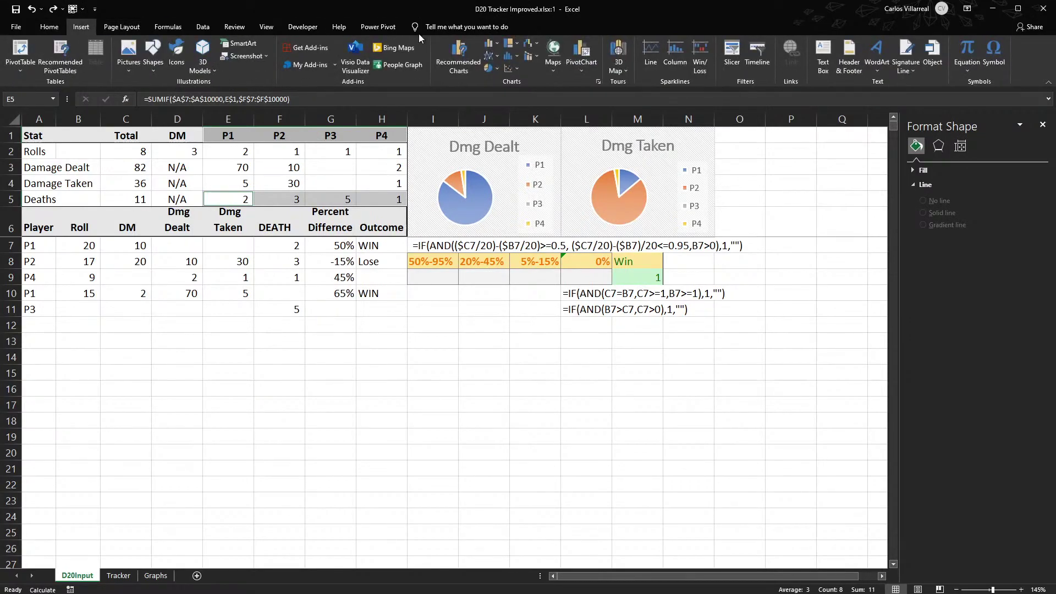
{"action": "left_click", "coordinate": [487, 49]}
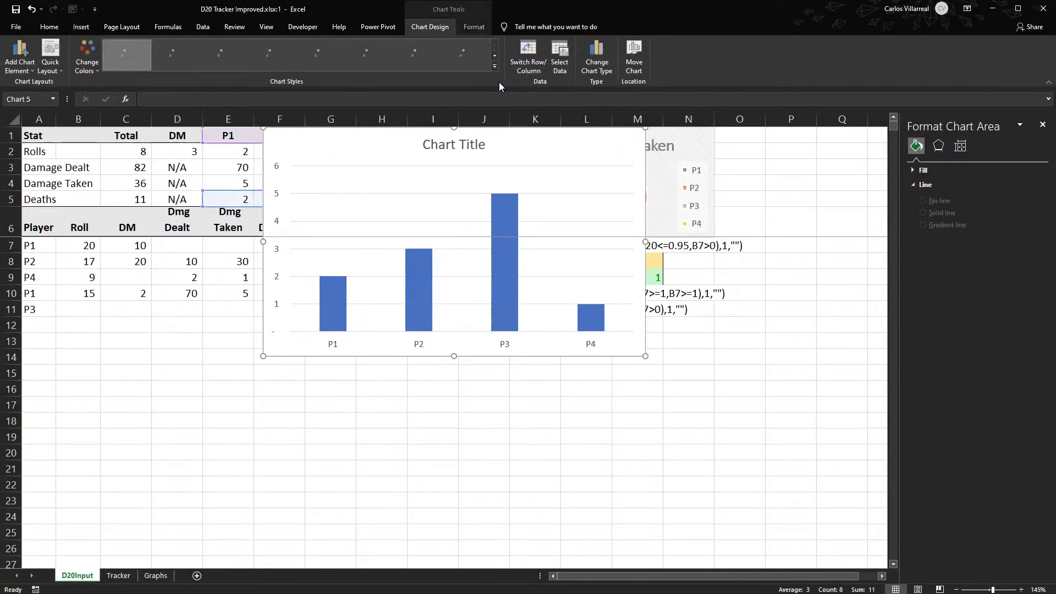
{"action": "left_click_drag", "start_coordinate": [578, 143], "coordinate": [710, 227]}
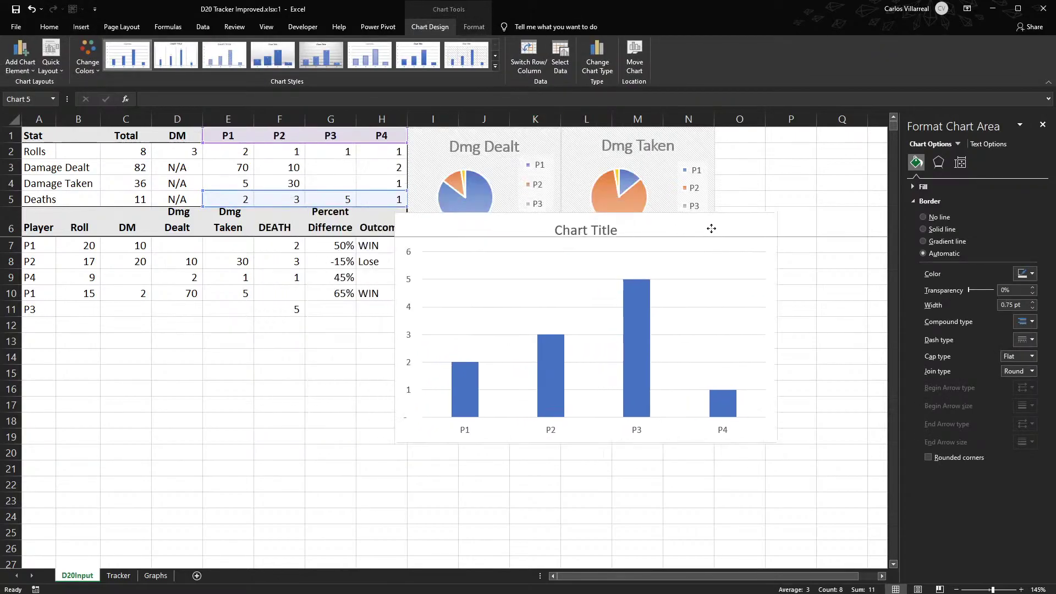
{"action": "left_click_drag", "start_coordinate": [774, 218], "coordinate": [620, 283]}
{"action": "left_click", "coordinate": [544, 301]}
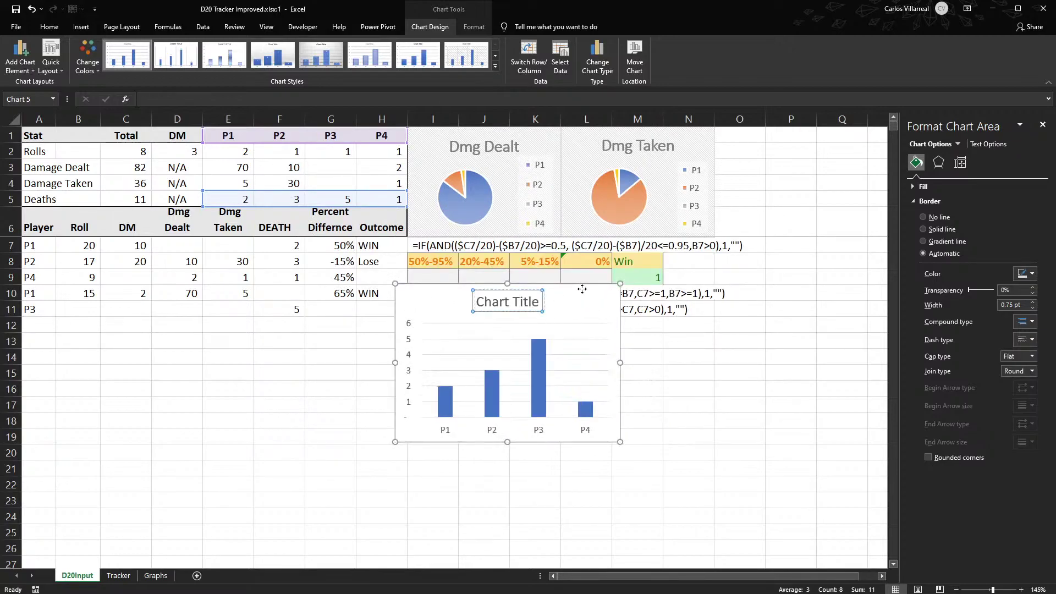
{"action": "mouse_move", "coordinate": [544, 302]}
{"action": "left_mouse_down"}
{"action": "mouse_move", "coordinate": [618, 287]}
{"action": "mouse_move", "coordinate": [558, 302]}
{"action": "left_mouse_up"}
{"action": "key", "text": "ctrl+z"}
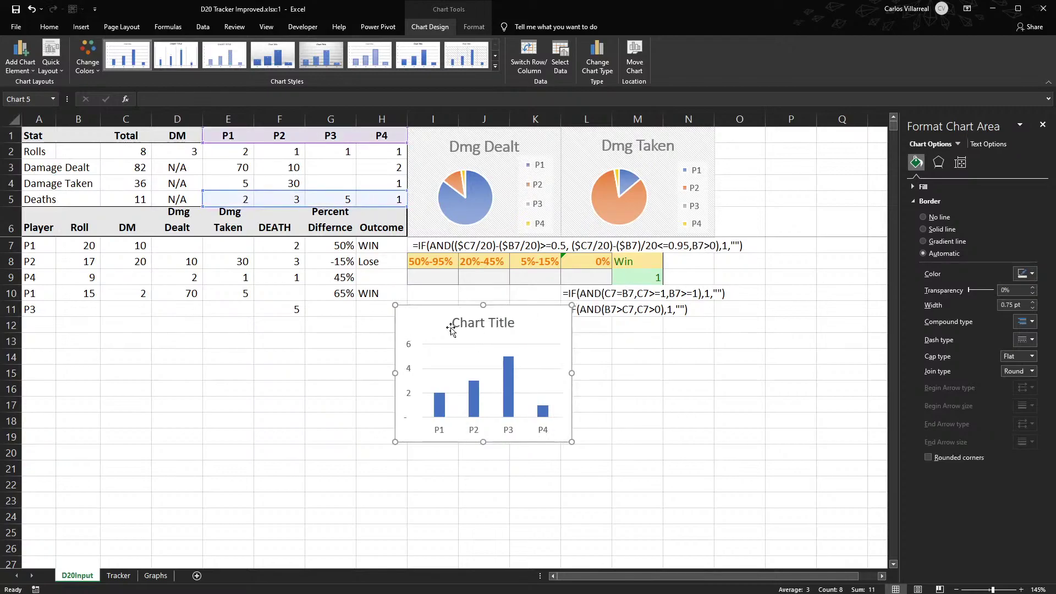
Place the Deaths column chart directly beside the Dmg Taken chart and resize it to about 1.44" high and 2.03" wide.
{"action": "left_click_drag", "start_coordinate": [413, 323], "coordinate": [738, 130]}
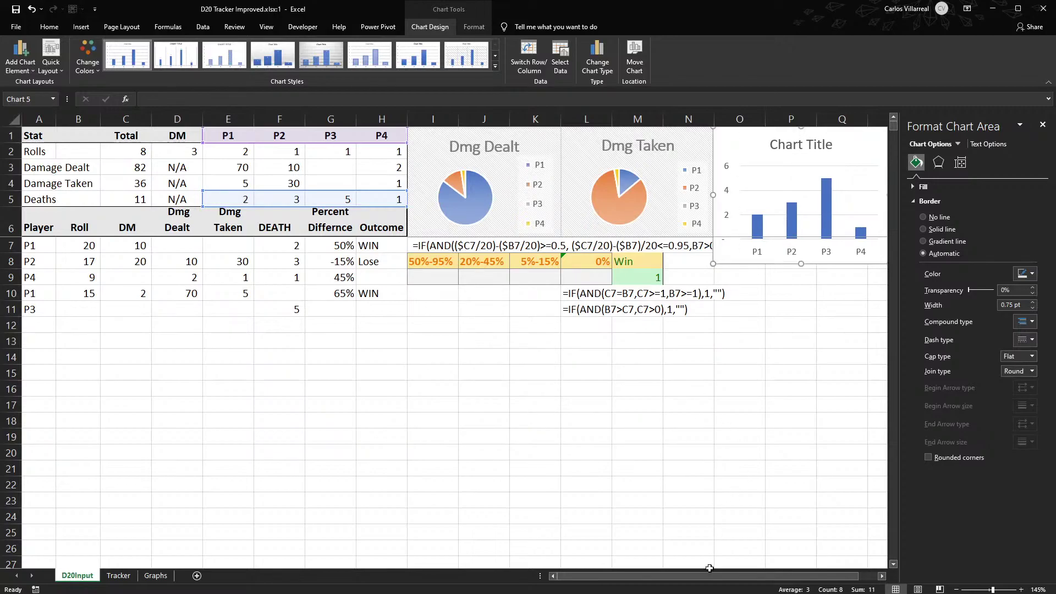
{"action": "left_click_drag", "start_coordinate": [709, 576], "coordinate": [725, 576]}
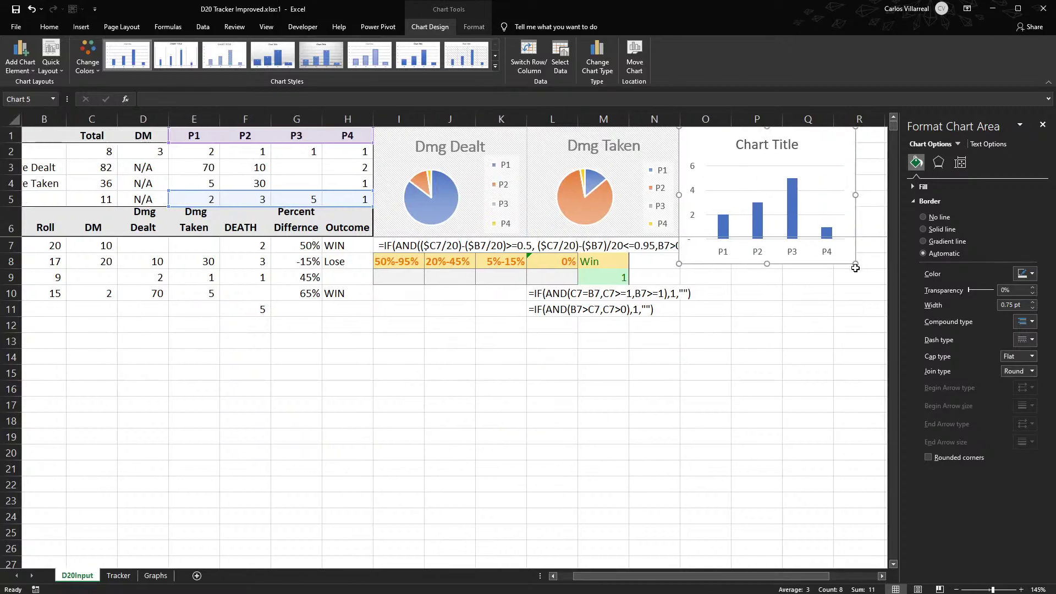
{"action": "left_click_drag", "start_coordinate": [855, 264], "coordinate": [833, 237]}
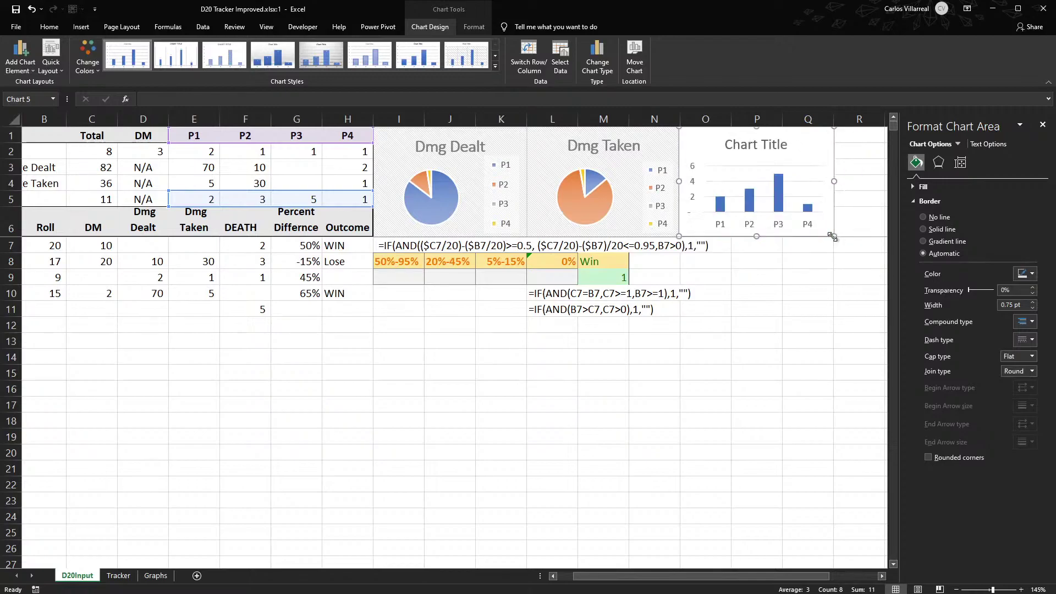
{"action": "left_click", "coordinate": [797, 335]}
{"action": "left_click_drag", "start_coordinate": [645, 577], "coordinate": [629, 586]}
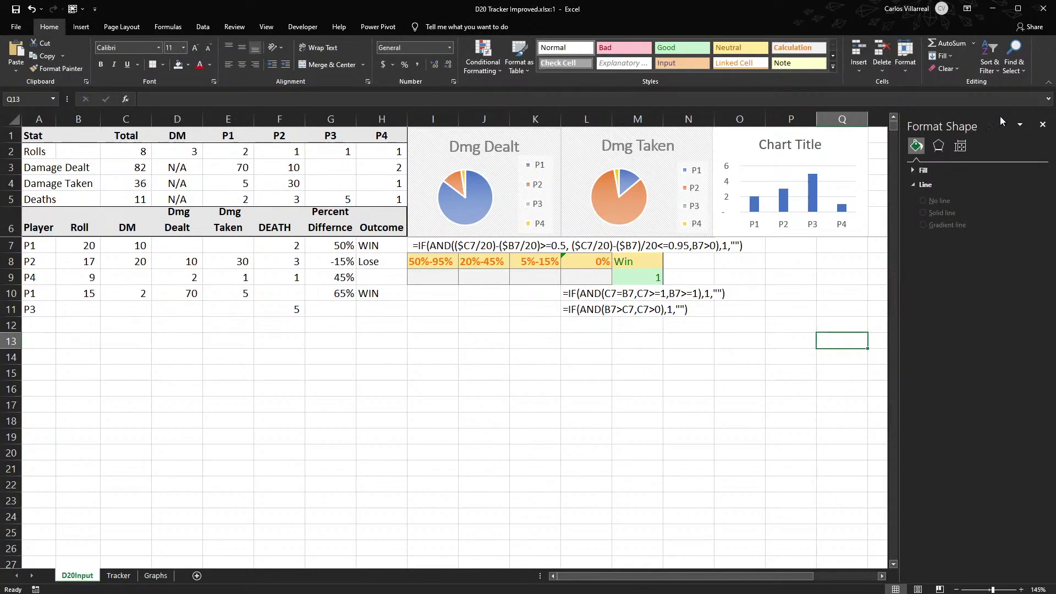
{"action": "left_click", "coordinate": [1042, 124]}
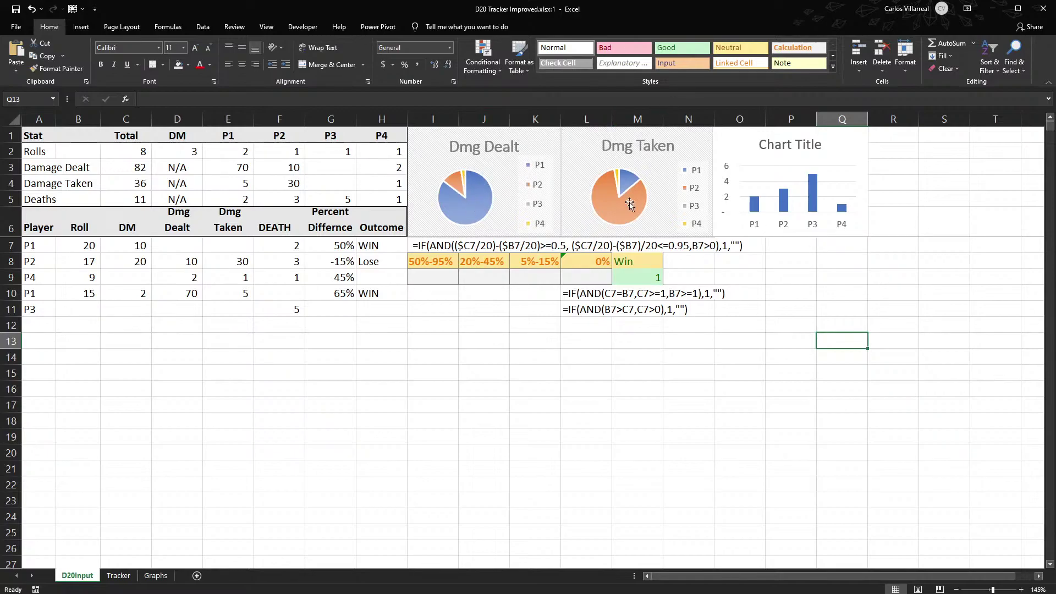
Replace the column chart's placeholder title with DEATHS.
{"action": "double_click", "coordinate": [796, 142]}
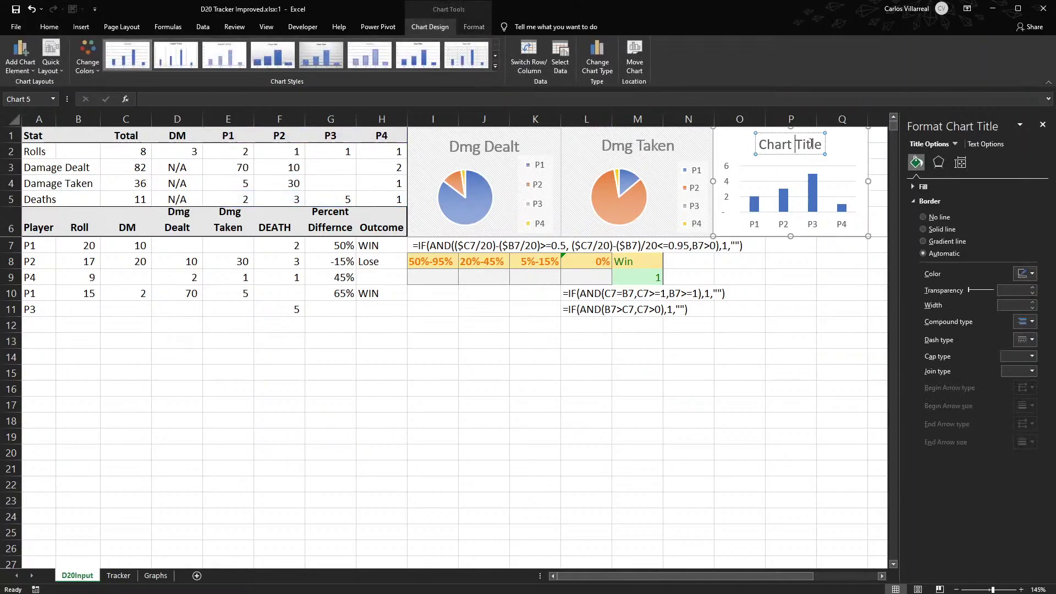
{"action": "left_click_drag", "start_coordinate": [823, 148], "coordinate": [751, 143]}
{"action": "key", "text": "BackSpace"}
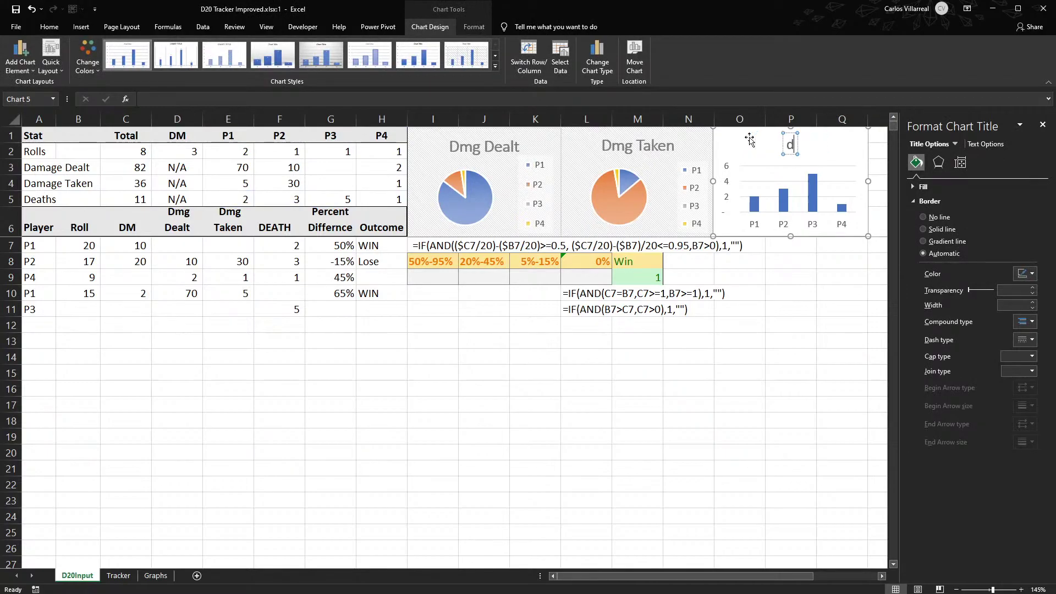
{"action": "type", "text": "DEAT"}
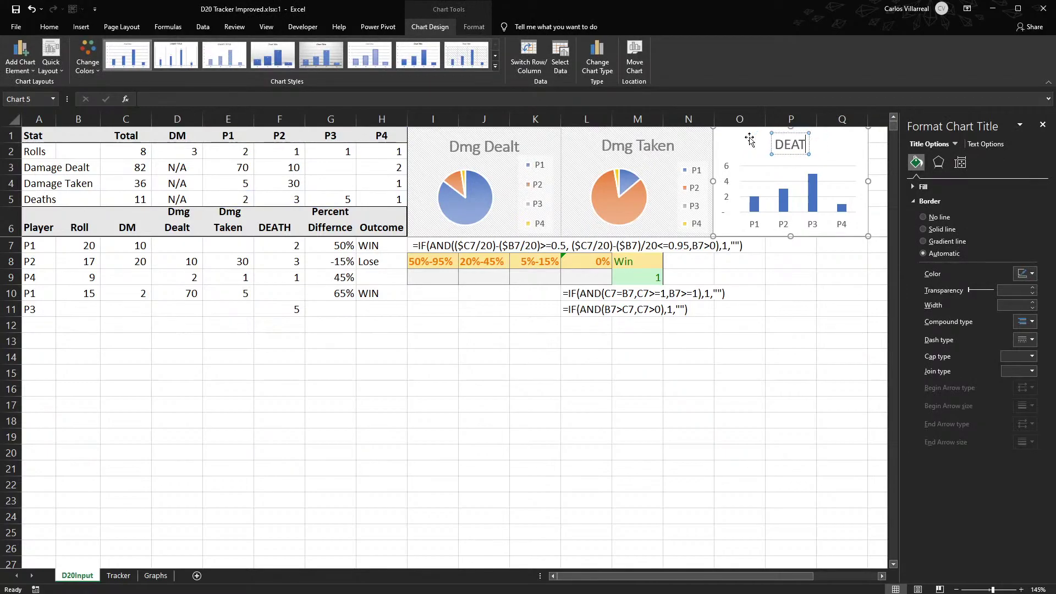
{"action": "type", "text": "HS"}
{"action": "left_click", "coordinate": [852, 332]}
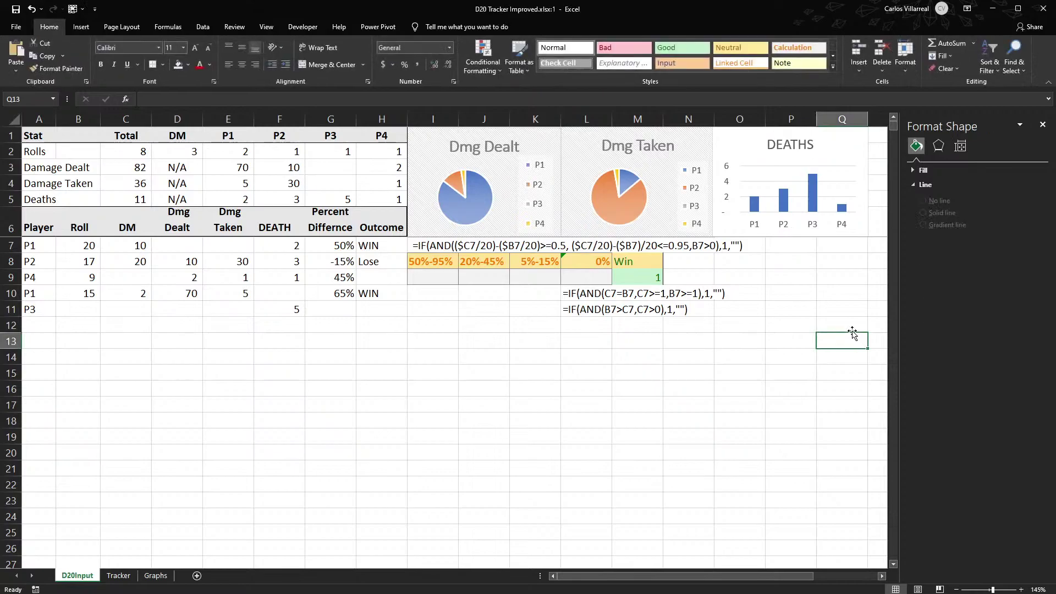
Apply the dark chart style with glowing blue outlined columns to the DEATHS chart.
{"action": "left_click", "coordinate": [790, 222]}
{"action": "left_click", "coordinate": [803, 292]}
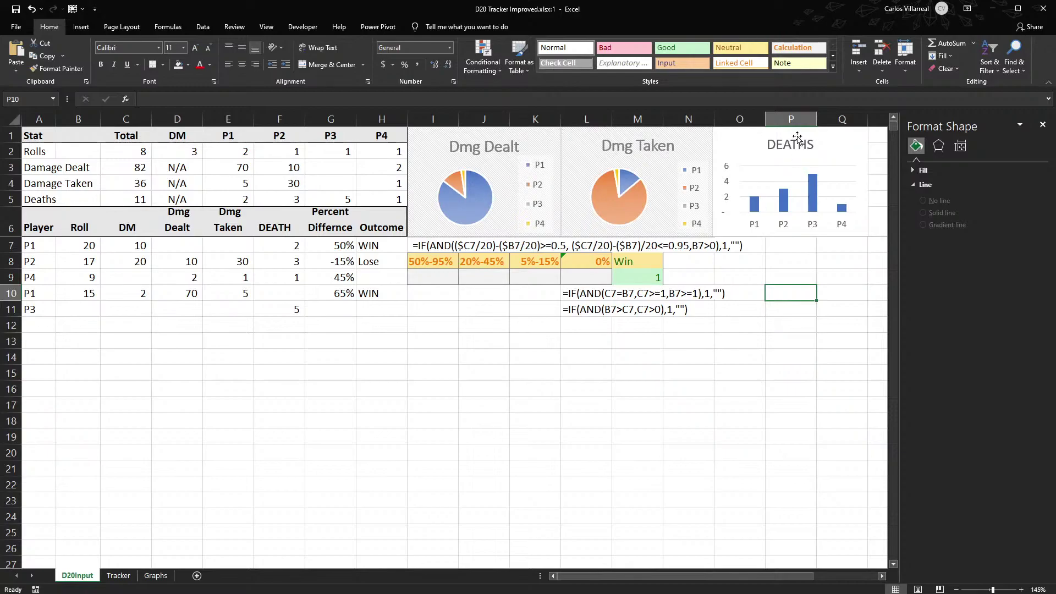
{"action": "left_click", "coordinate": [756, 164]}
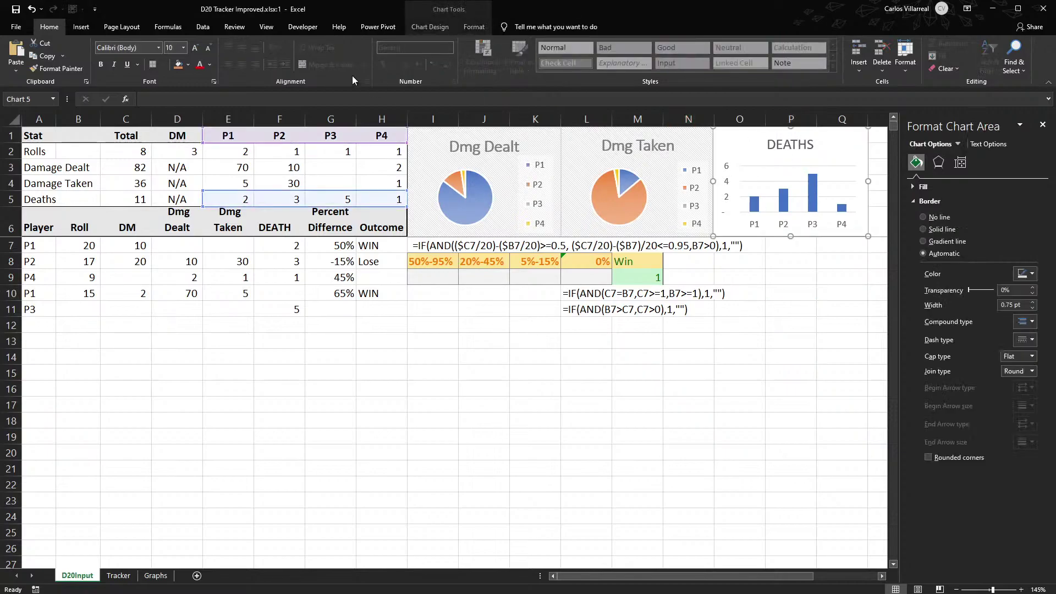
{"action": "left_click", "coordinate": [459, 27]}
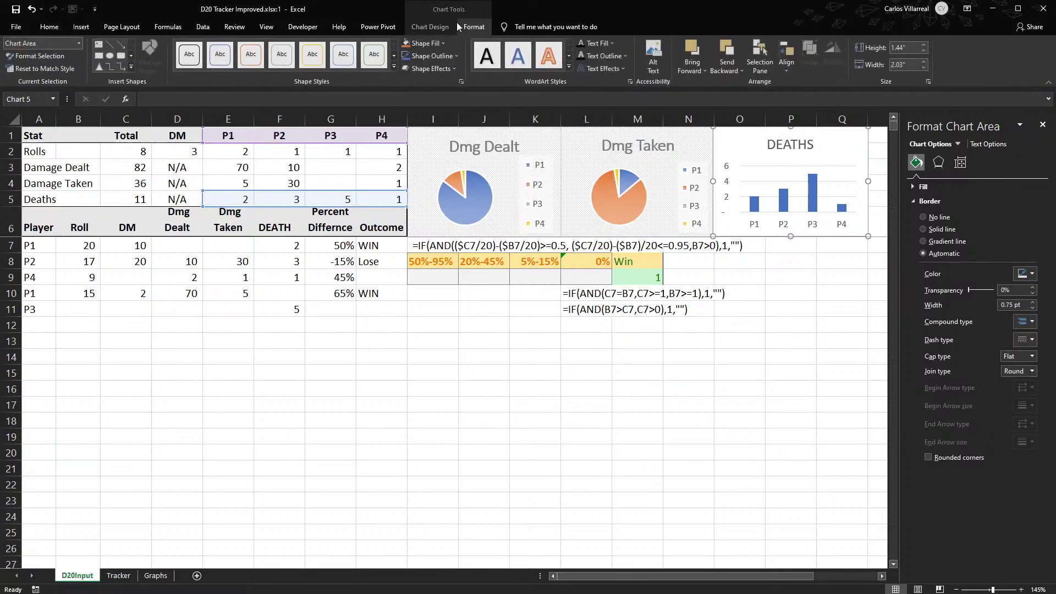
{"action": "left_click", "coordinate": [431, 26]}
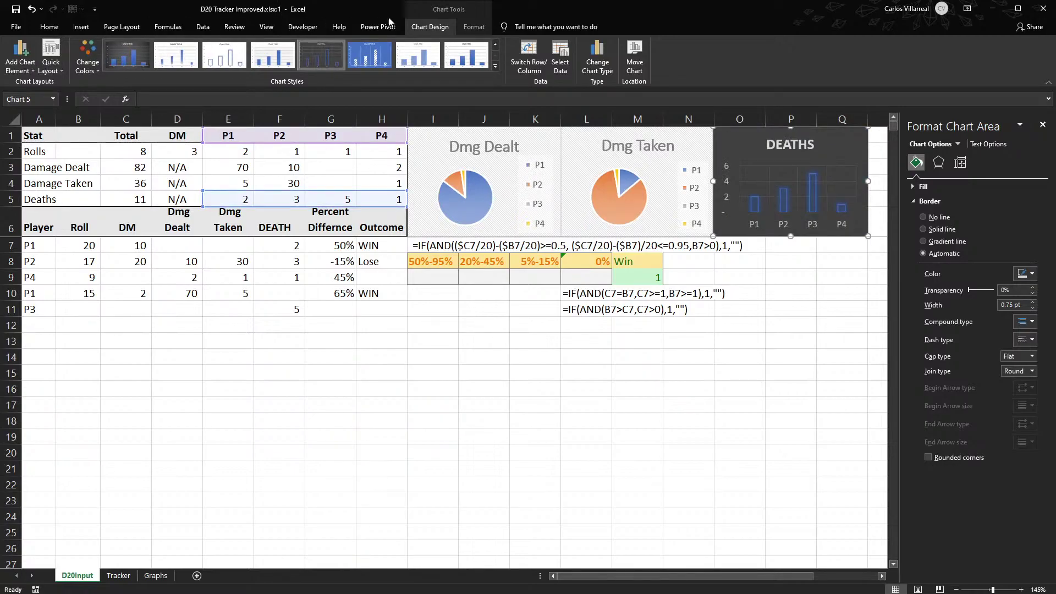
Give the DEATHS chart area a solid red border line.
{"action": "left_click", "coordinate": [472, 27]}
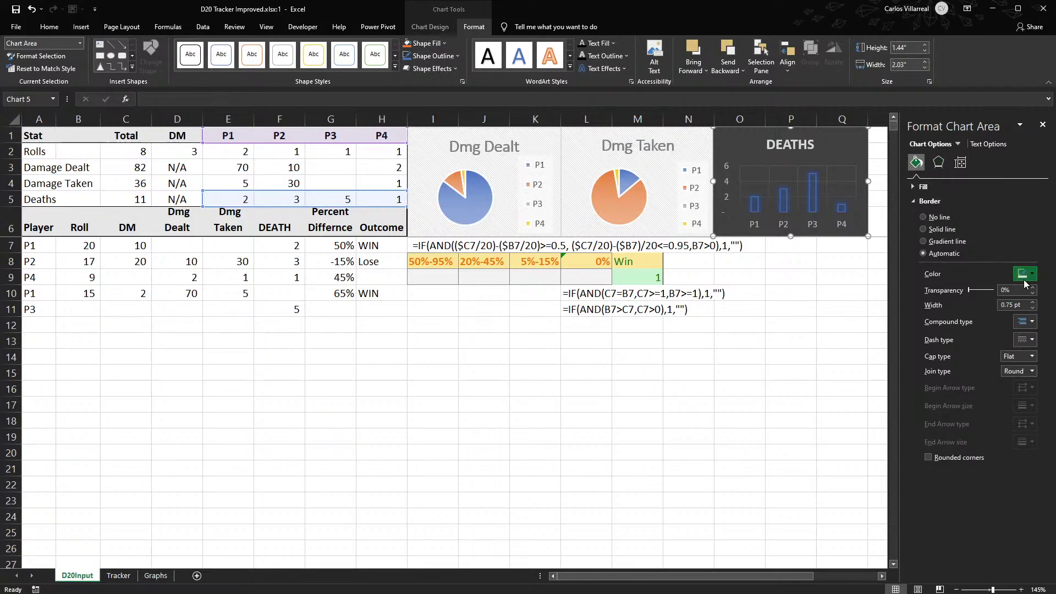
{"action": "left_click", "coordinate": [1024, 362]}
{"action": "left_click_drag", "start_coordinate": [992, 290], "coordinate": [968, 297]}
{"action": "key", "text": "ctrl+z"}
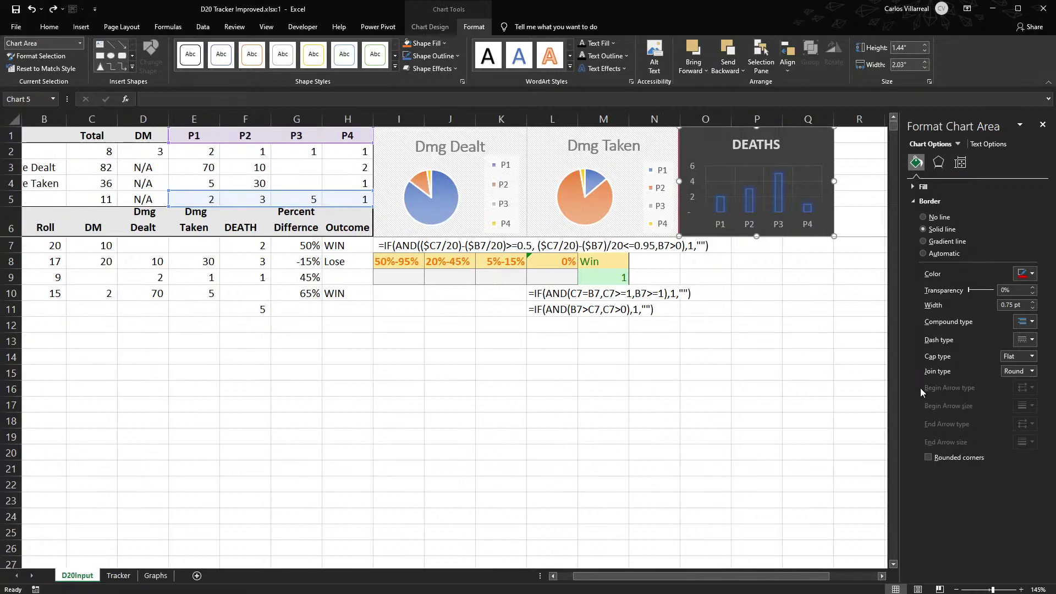
{"action": "left_click", "coordinate": [745, 293]}
Try black and dark red solid lines for the DEATHS chart's major gridlines and undo the red colour.
{"action": "left_click", "coordinate": [719, 183]}
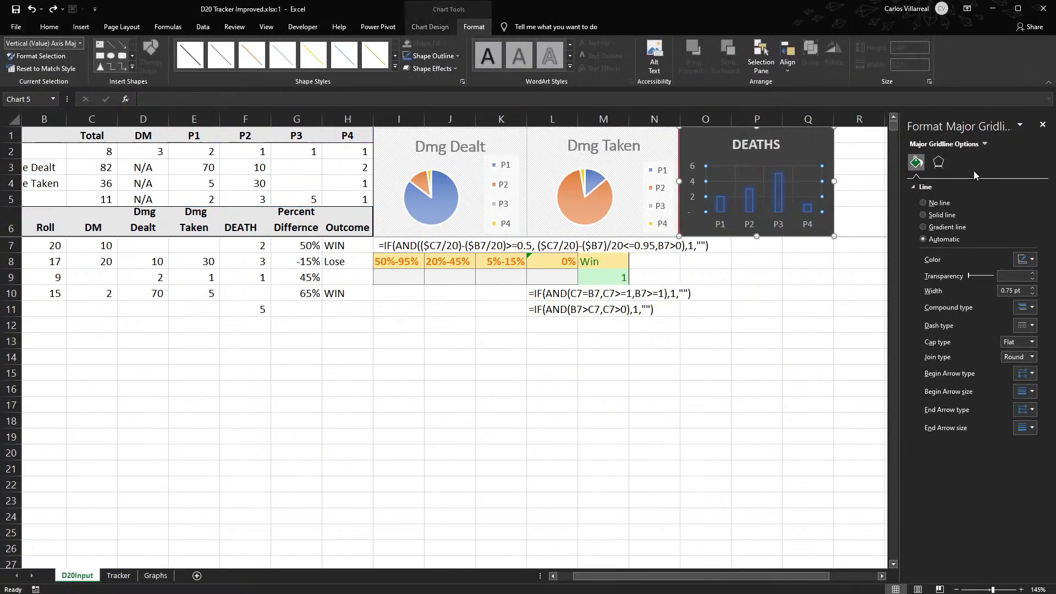
{"action": "left_click", "coordinate": [1033, 261]}
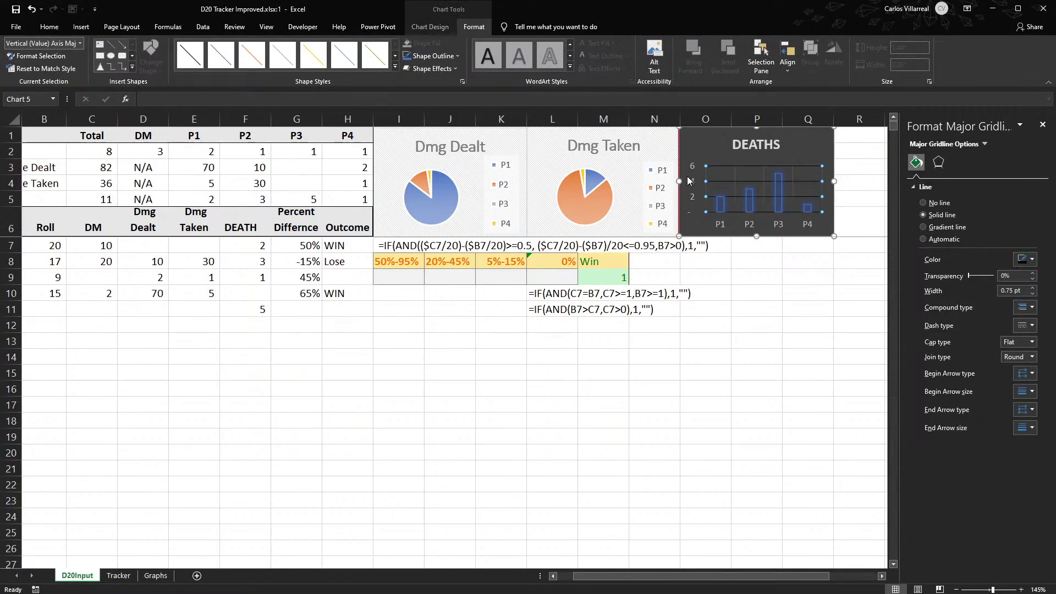
{"action": "left_click", "coordinate": [1032, 273]}
{"action": "left_click", "coordinate": [1035, 263]}
{"action": "left_click", "coordinate": [1032, 344]}
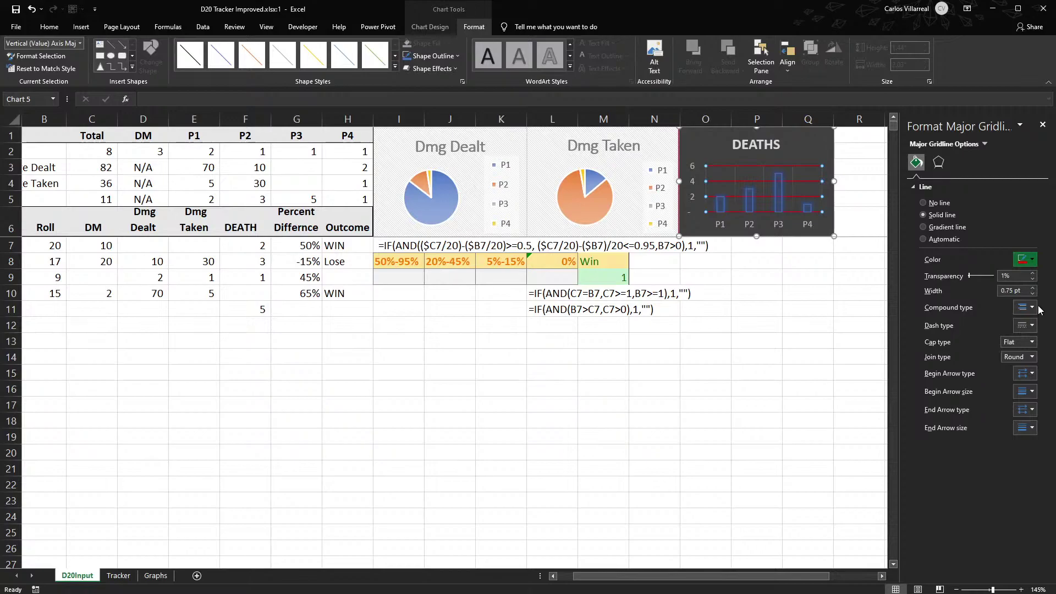
{"action": "key", "text": "ctrl+z"}
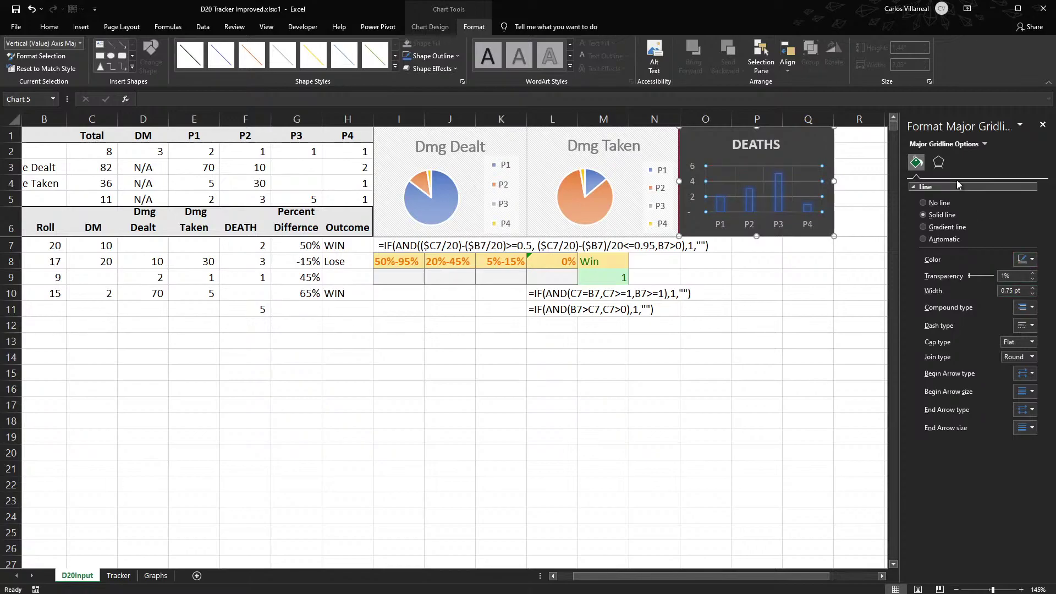
Format the DEATHS chart's columns with a solid red border and a solid red fill, and close the formatting options.
{"action": "left_click", "coordinate": [779, 188]}
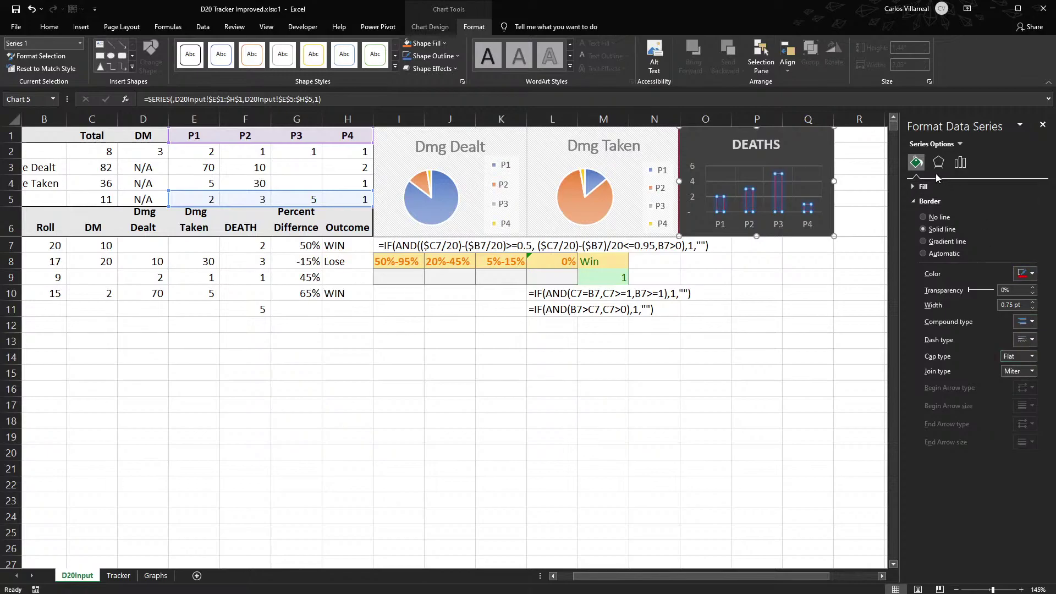
{"action": "left_click", "coordinate": [917, 187]}
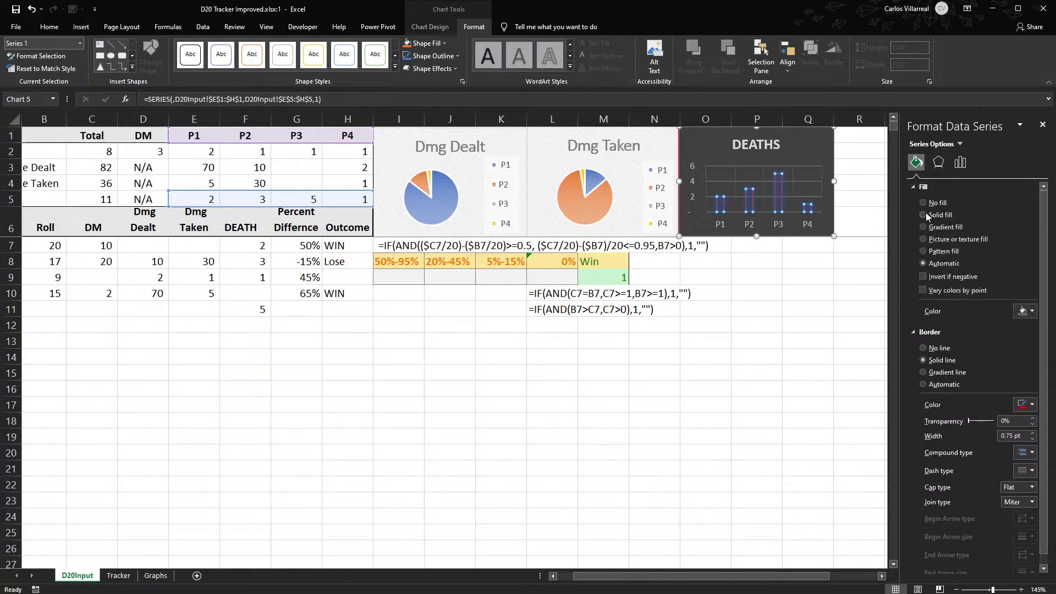
{"action": "left_click", "coordinate": [924, 215]}
{"action": "left_click", "coordinate": [1022, 312]}
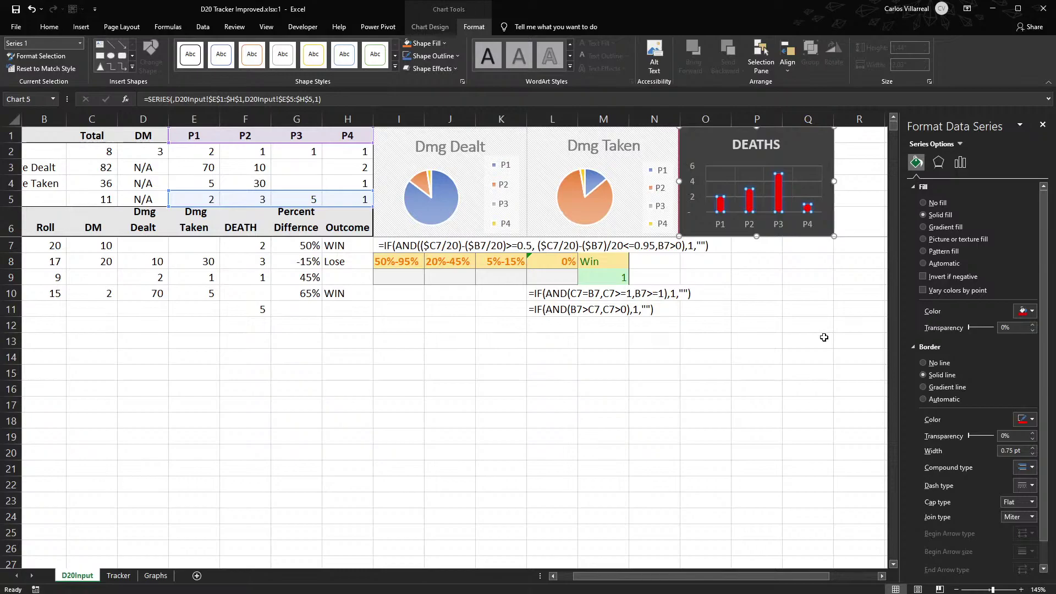
{"action": "left_click", "coordinate": [823, 337]}
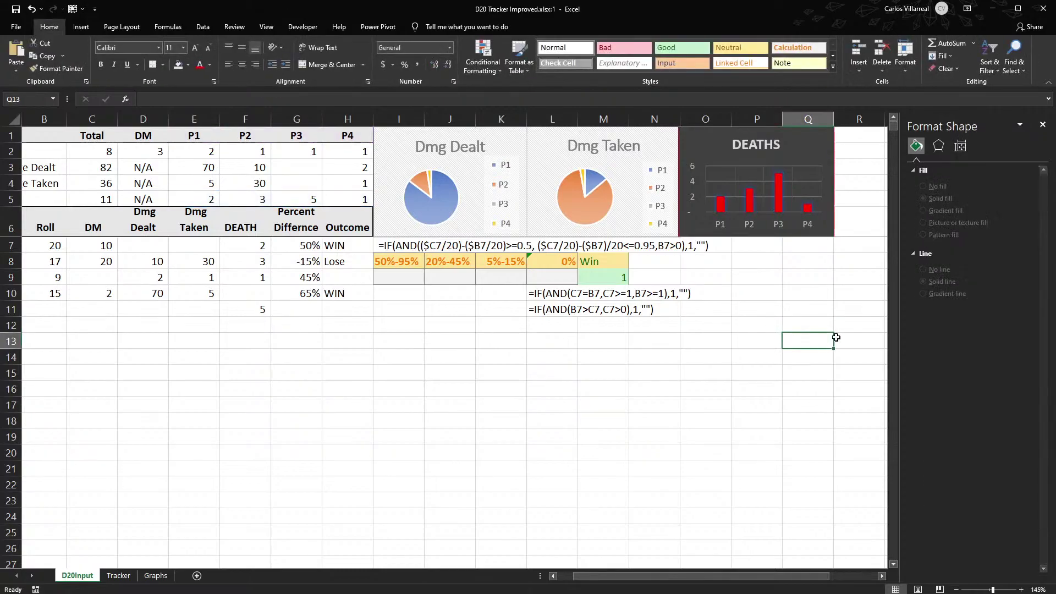
{"action": "left_click_drag", "start_coordinate": [778, 575], "coordinate": [731, 576]}
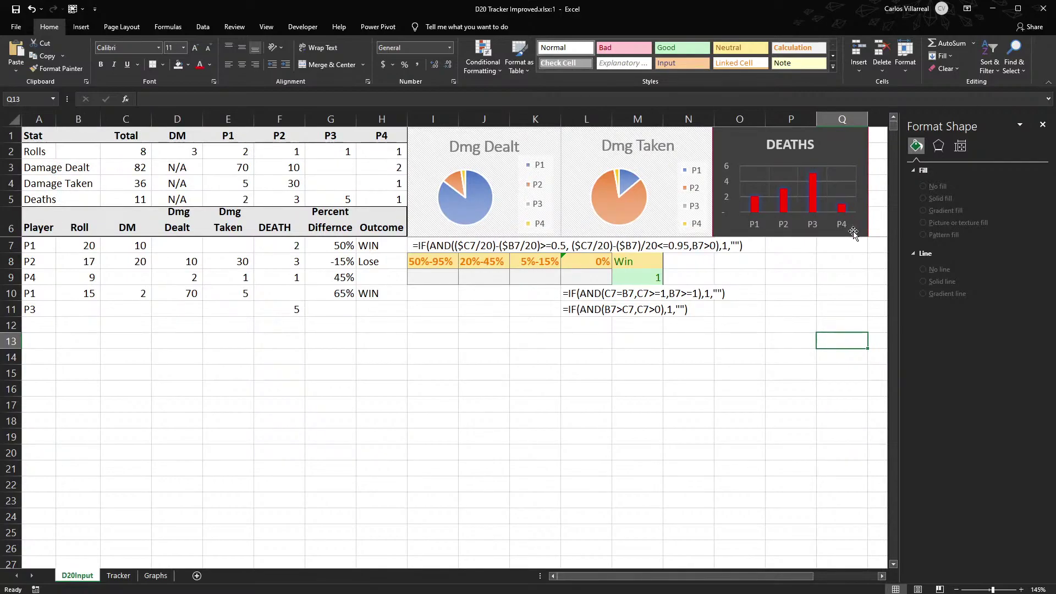
{"action": "left_click", "coordinate": [1042, 124]}
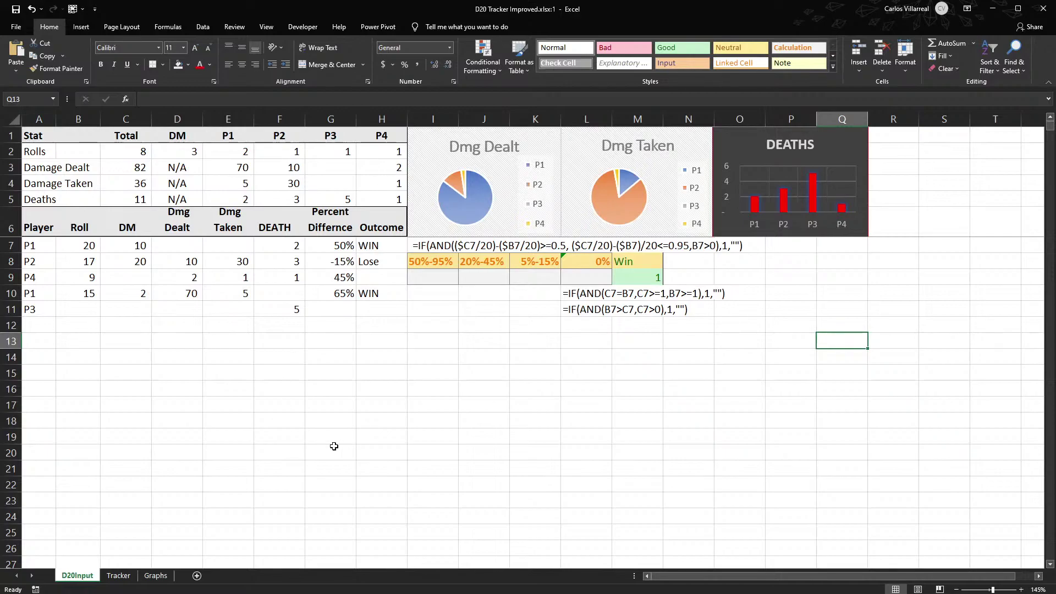
Review the roll values in B7:B9 and the Outcome formula in H7 without changing them.
{"action": "left_click", "coordinate": [77, 253]}
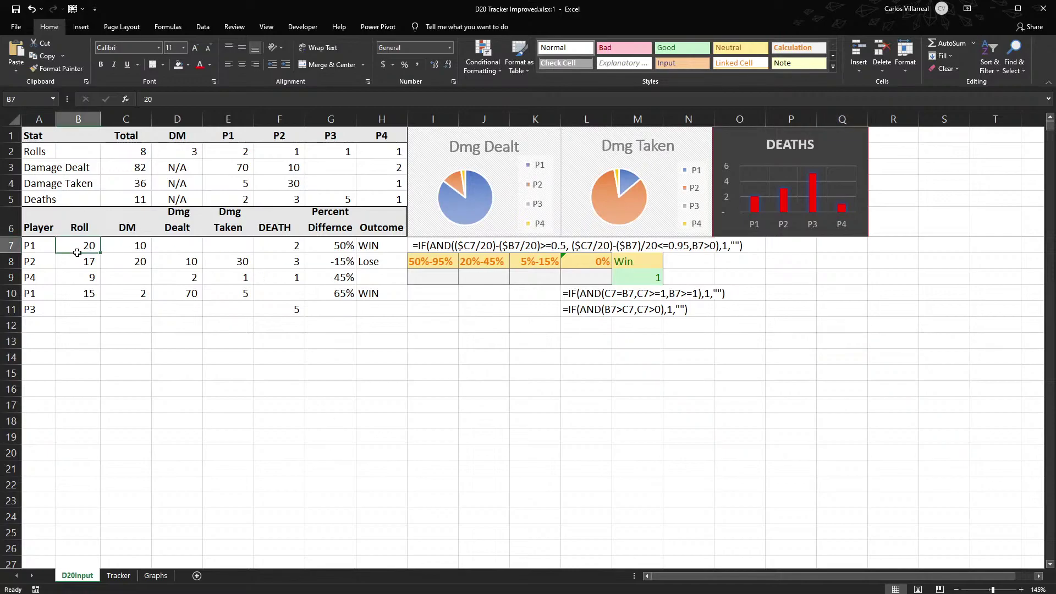
{"action": "left_click_drag", "start_coordinate": [77, 252], "coordinate": [80, 280]}
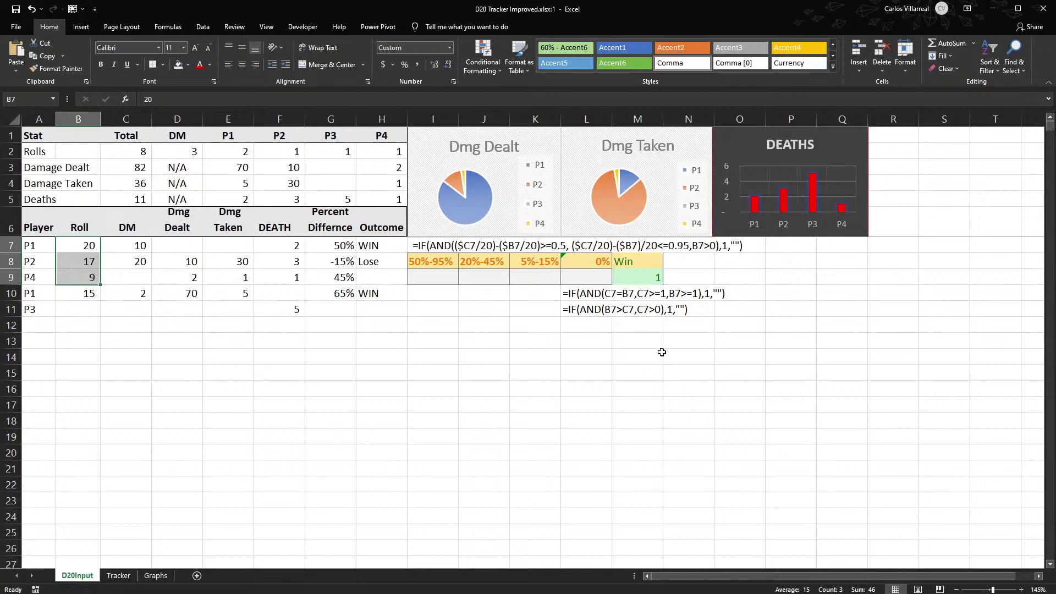
{"action": "left_click", "coordinate": [575, 327]}
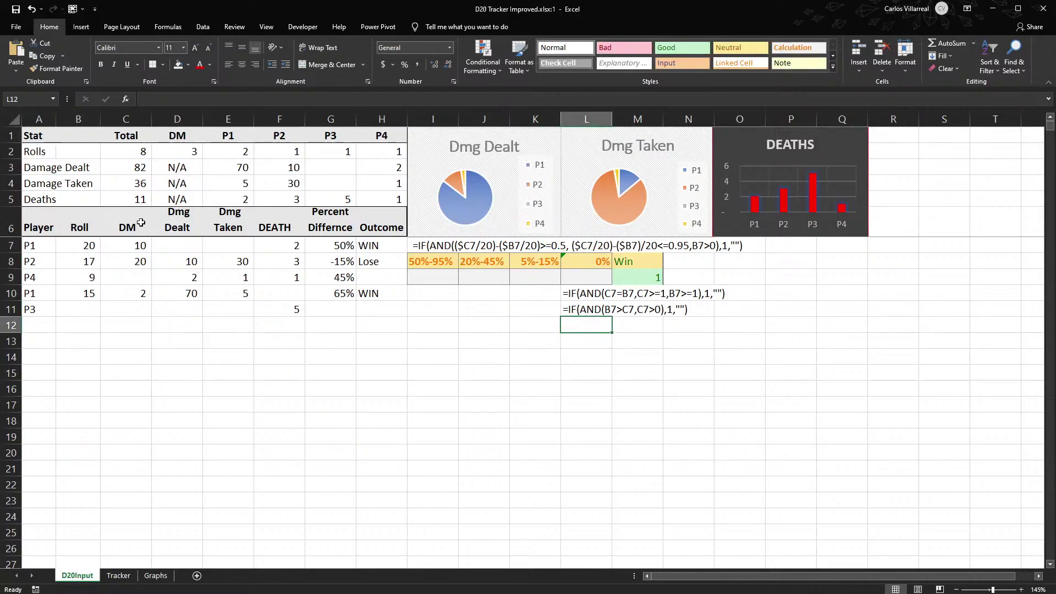
{"action": "double_click", "coordinate": [388, 245]}
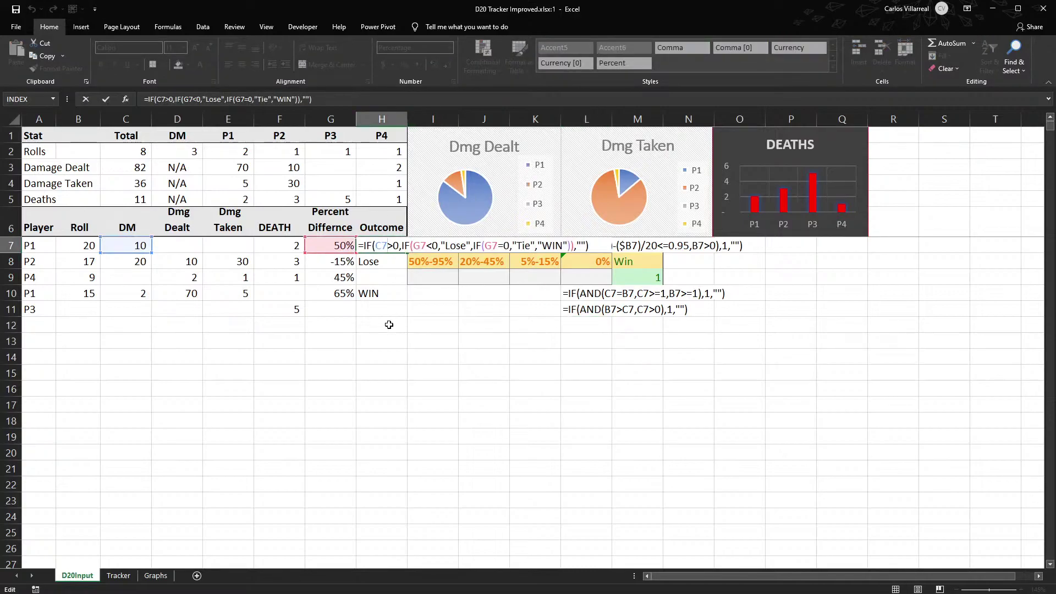
{"action": "key", "text": "Return"}
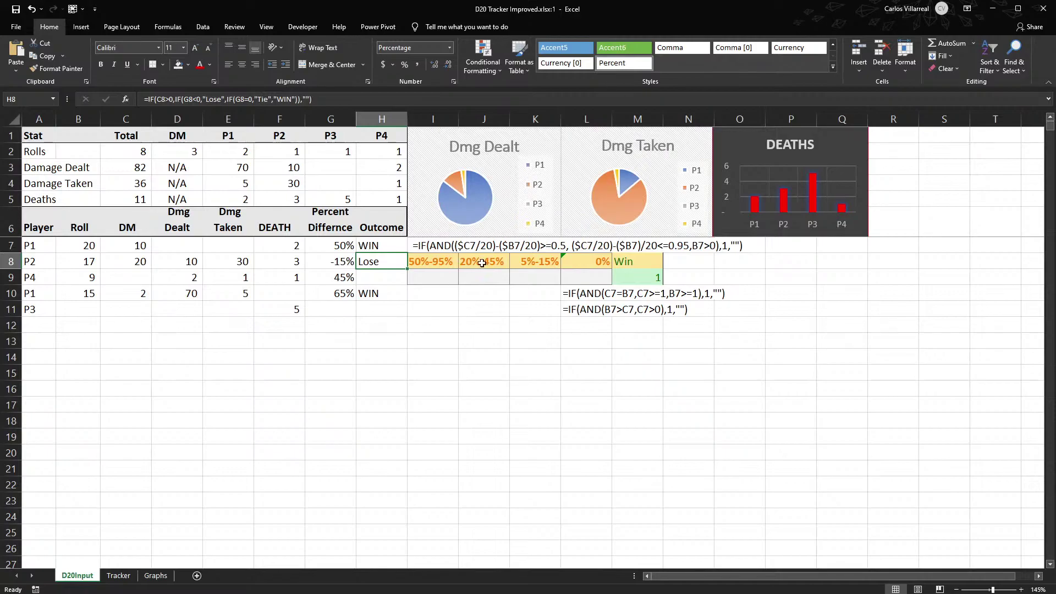
Move the helper formula block in I7:O11 two columns over so that it occupies K7:Q11.
{"action": "left_click_drag", "start_coordinate": [423, 244], "coordinate": [726, 307]}
{"action": "left_click_drag", "start_coordinate": [533, 316], "coordinate": [648, 314]}
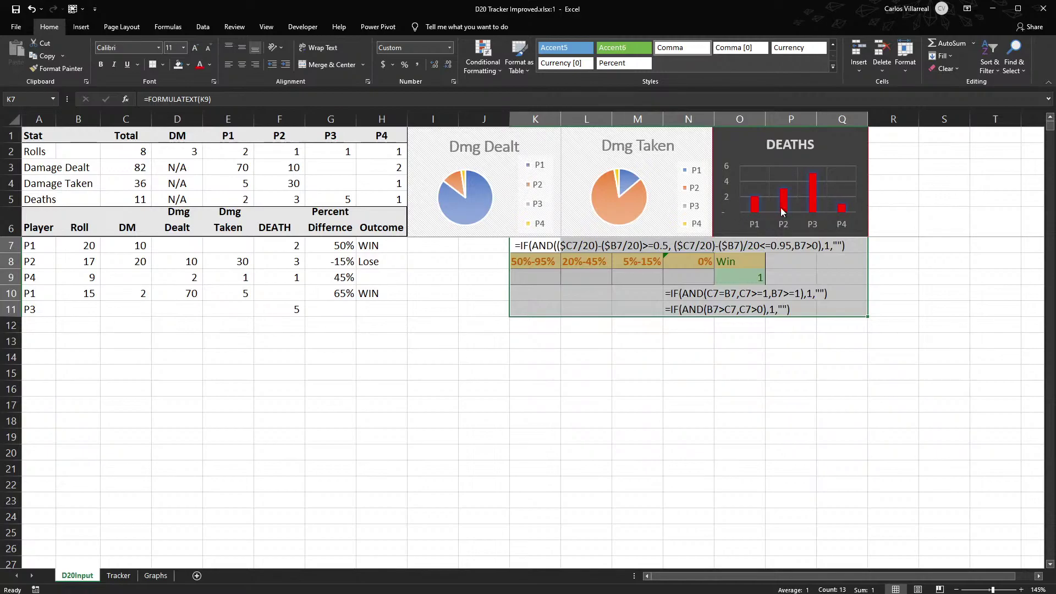
{"action": "left_click", "coordinate": [814, 193]}
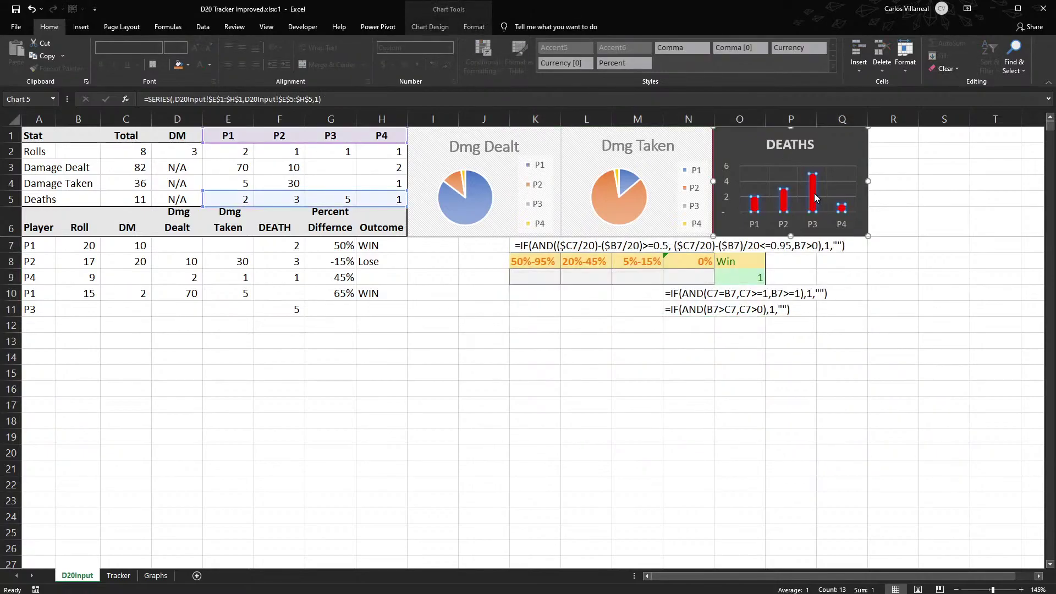
{"action": "key", "text": "Escape"}
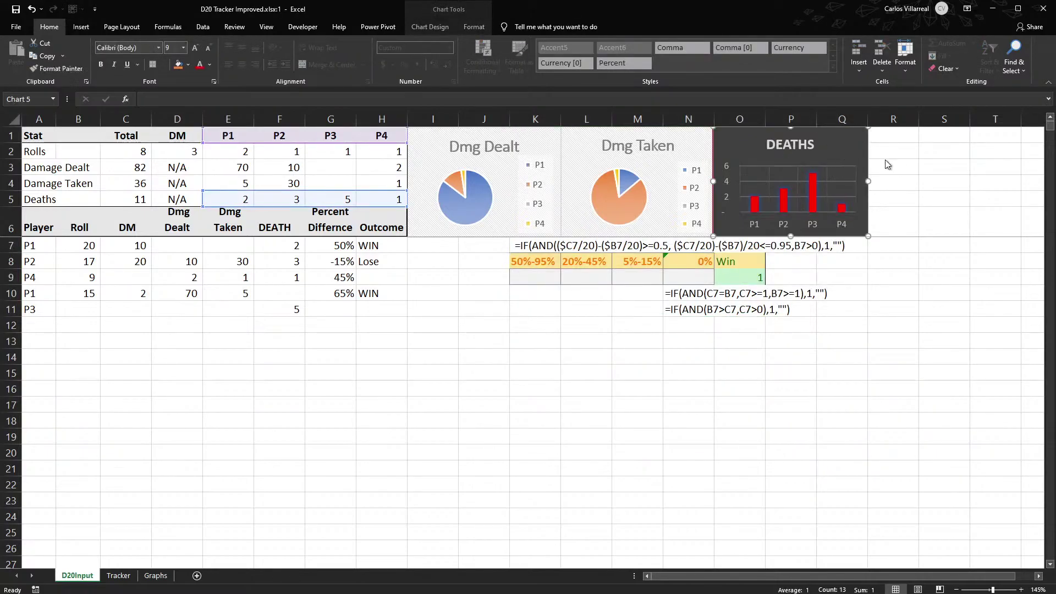
Set the gap width of the DEATHS chart's columns to 240%.
{"action": "left_click", "coordinate": [839, 188]}
{"action": "left_click", "coordinate": [813, 192]}
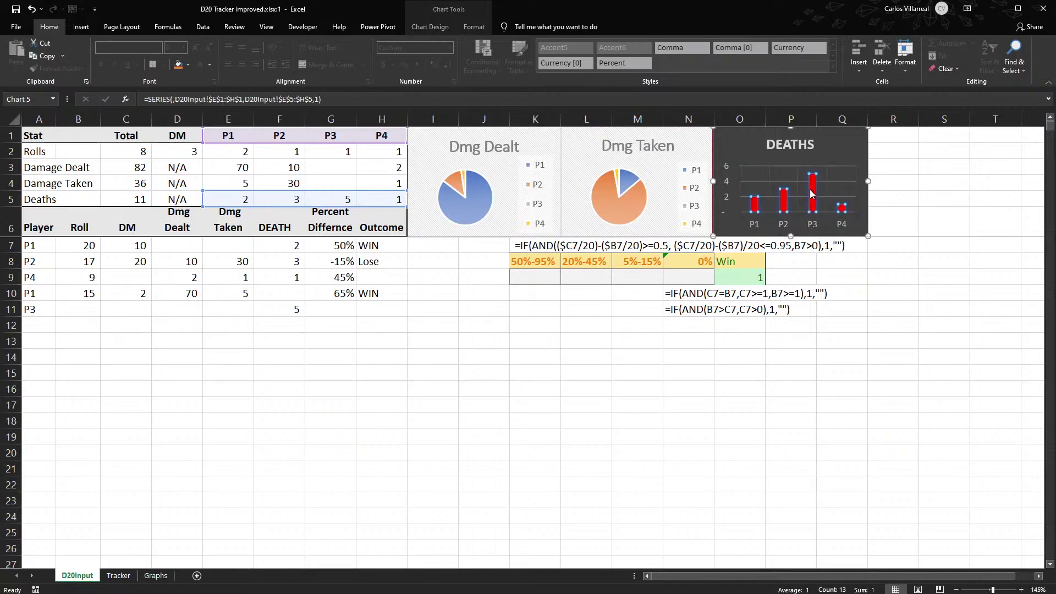
{"action": "left_click", "coordinate": [473, 26]}
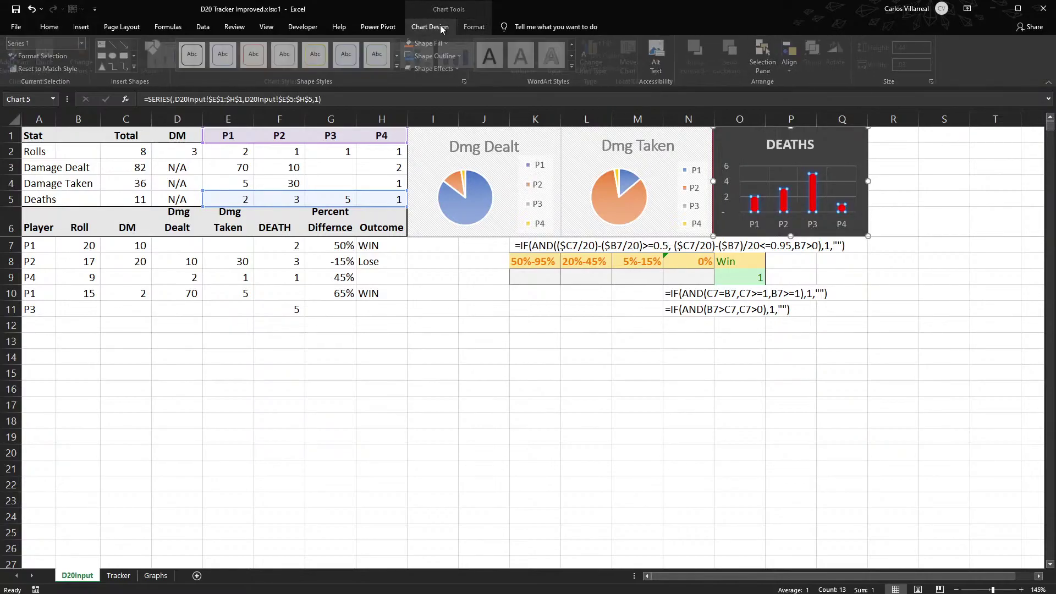
{"action": "left_click", "coordinate": [440, 27]}
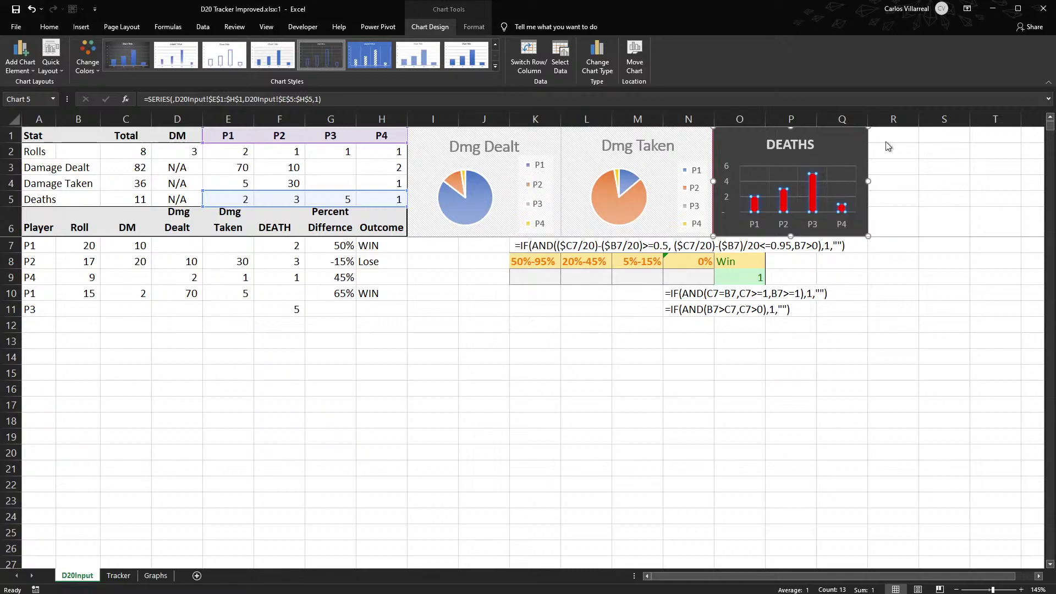
{"action": "left_click", "coordinate": [829, 157]}
{"action": "double_click", "coordinate": [829, 157]}
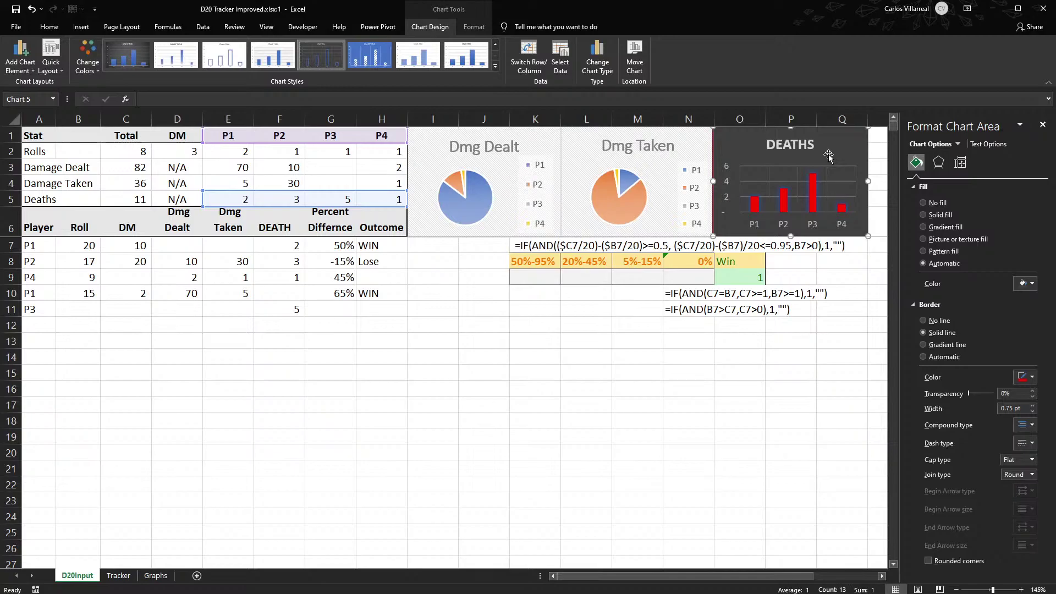
{"action": "left_click", "coordinate": [816, 189]}
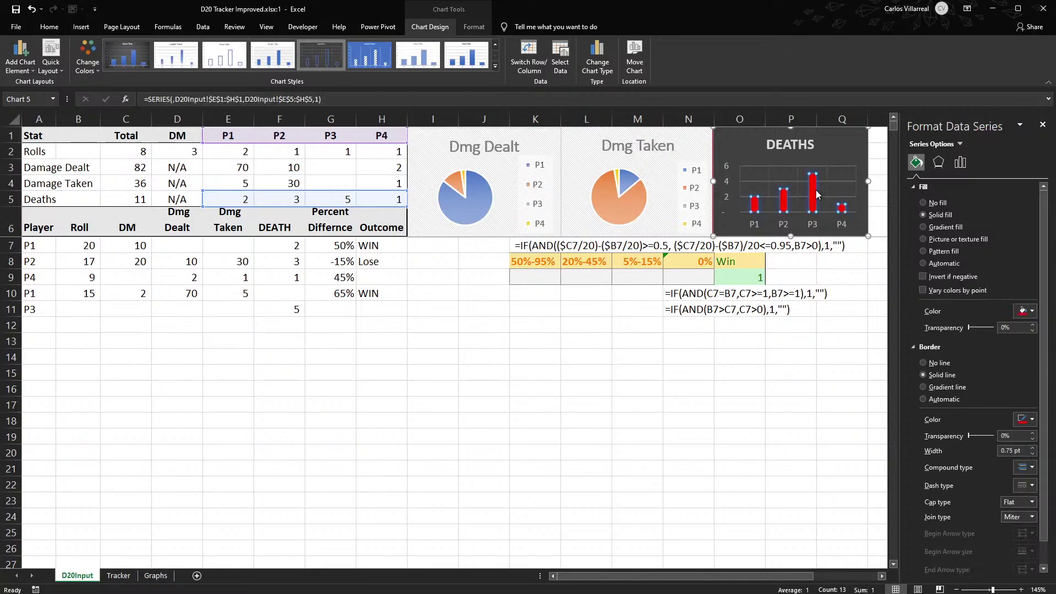
{"action": "left_click", "coordinate": [957, 163]}
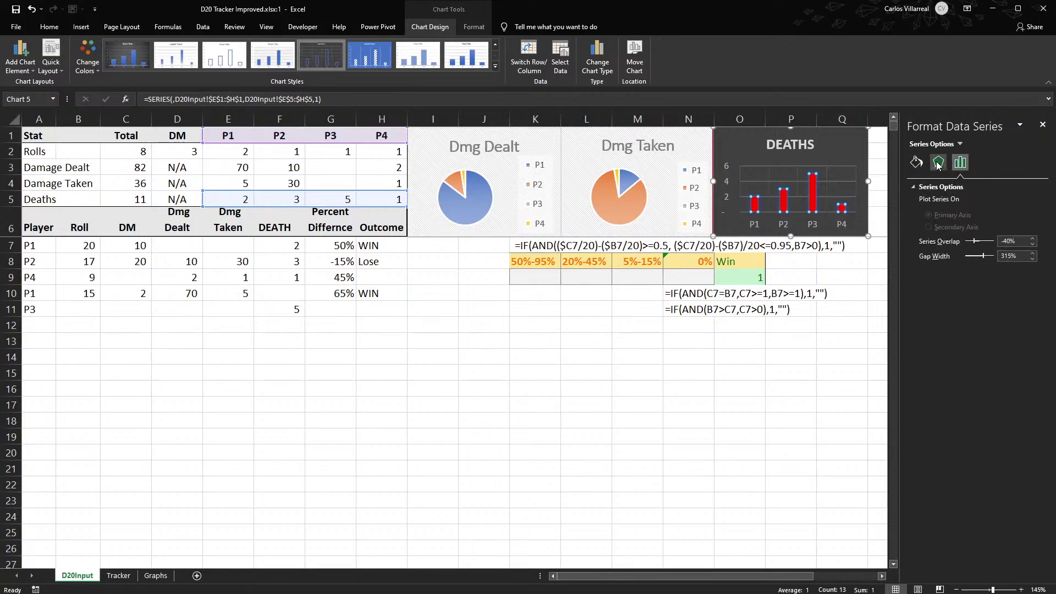
{"action": "left_click", "coordinate": [938, 164]}
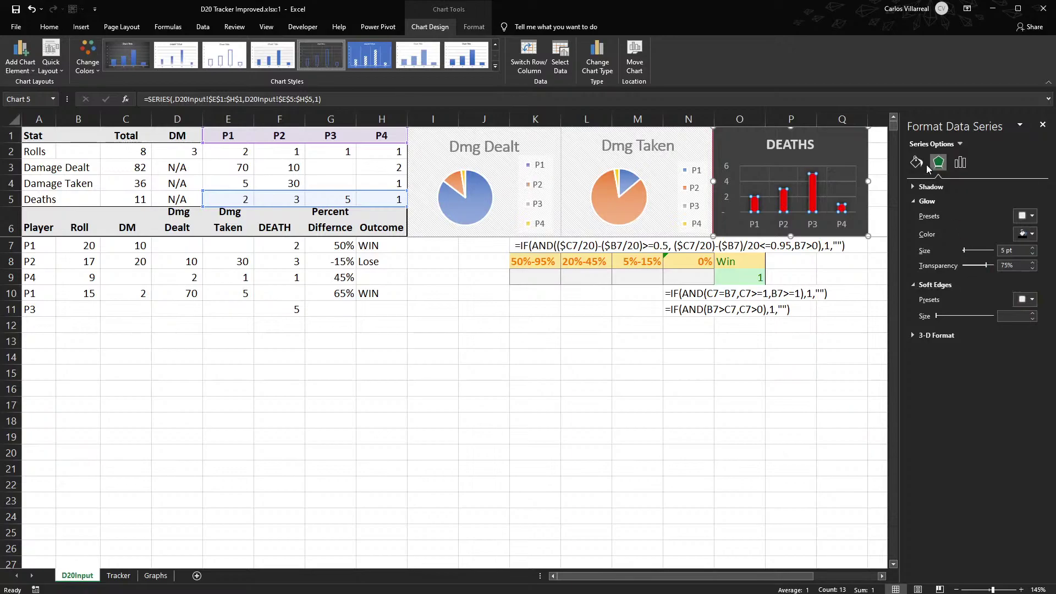
{"action": "left_click", "coordinate": [960, 162]}
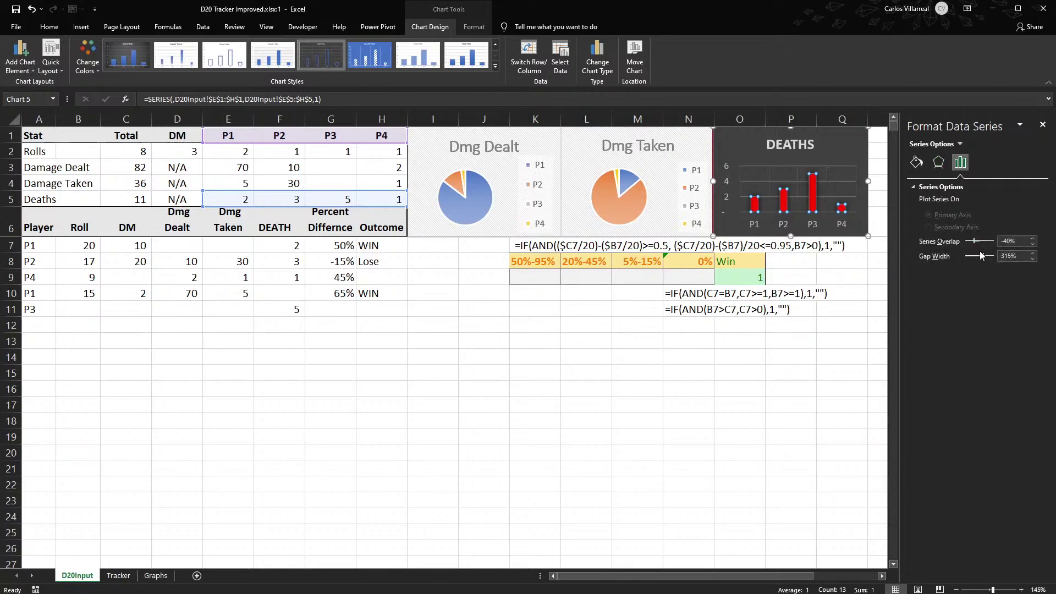
{"action": "mouse_move", "coordinate": [978, 255]}
{"action": "left_mouse_down"}
{"action": "mouse_move", "coordinate": [965, 259]}
{"action": "mouse_move", "coordinate": [1007, 255]}
{"action": "mouse_move", "coordinate": [940, 259]}
{"action": "mouse_move", "coordinate": [971, 258]}
{"action": "left_mouse_up"}
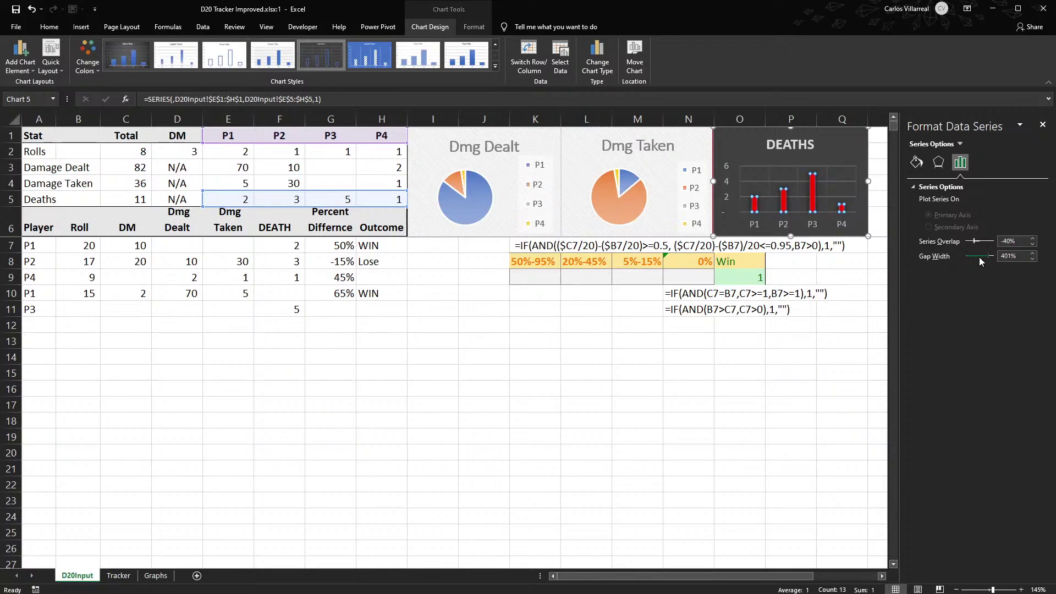
{"action": "mouse_move", "coordinate": [979, 256]}
{"action": "left_mouse_down"}
{"action": "mouse_move", "coordinate": [968, 258]}
{"action": "mouse_move", "coordinate": [980, 254]}
{"action": "left_mouse_up"}
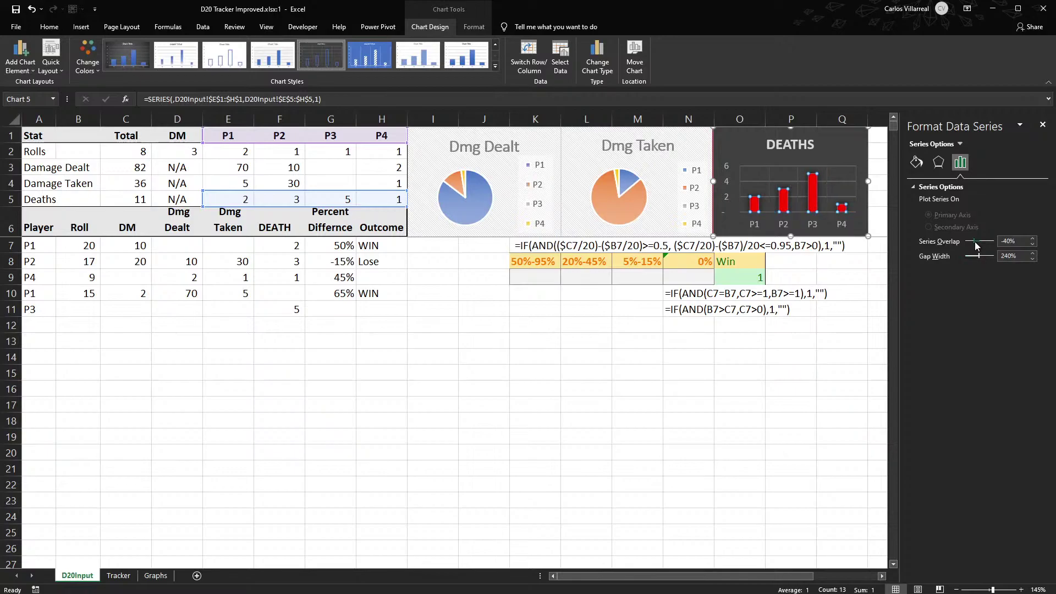
Adjust the series overlap of the DEATHS chart's columns and enter 40 as its value.
{"action": "mouse_move", "coordinate": [976, 245]}
{"action": "left_mouse_down"}
{"action": "mouse_move", "coordinate": [985, 245]}
{"action": "mouse_move", "coordinate": [967, 248]}
{"action": "left_mouse_up"}
{"action": "left_click", "coordinate": [1019, 243]}
{"action": "key", "text": "BackSpace"}
{"action": "key", "text": "BackSpace"}
{"action": "key", "text": "BackSpace"}
{"action": "key", "text": "BackSpace"}
{"action": "type", "text": "40"}
Examine the effect and fill options of the DEATHS columns and the Dmg Dealt, Dmg Taken and DEATH entries in the roll log.
{"action": "left_click", "coordinate": [940, 163]}
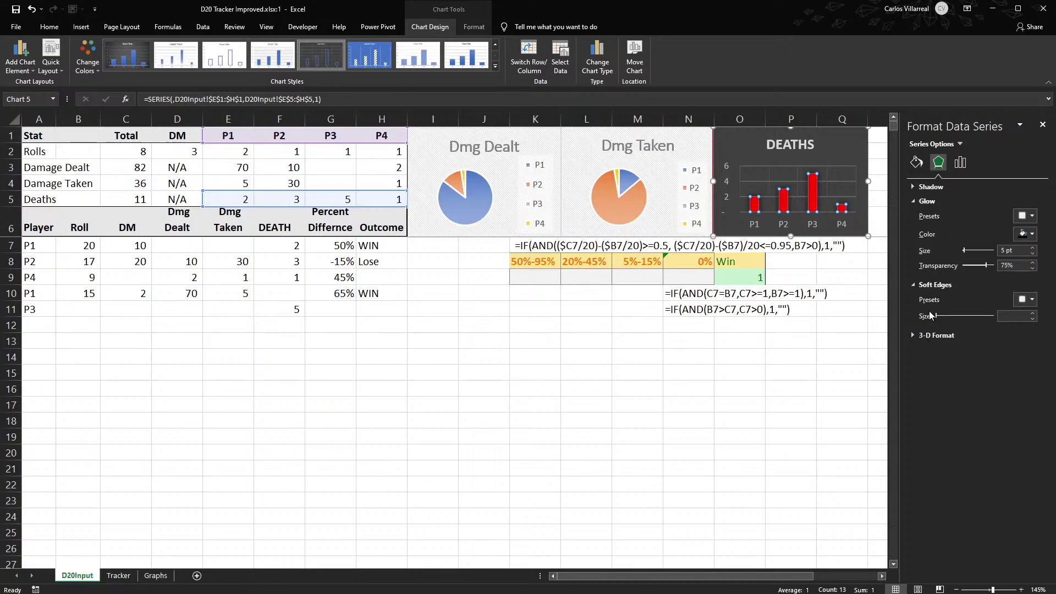
{"action": "left_click", "coordinate": [917, 334]}
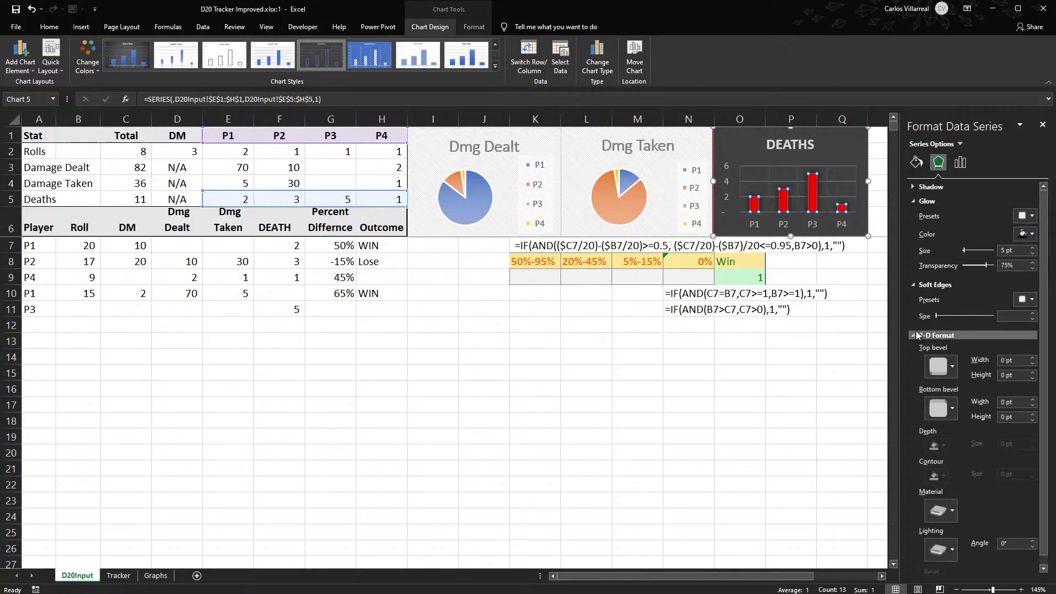
{"action": "left_click", "coordinate": [917, 335]}
{"action": "left_click", "coordinate": [915, 161]}
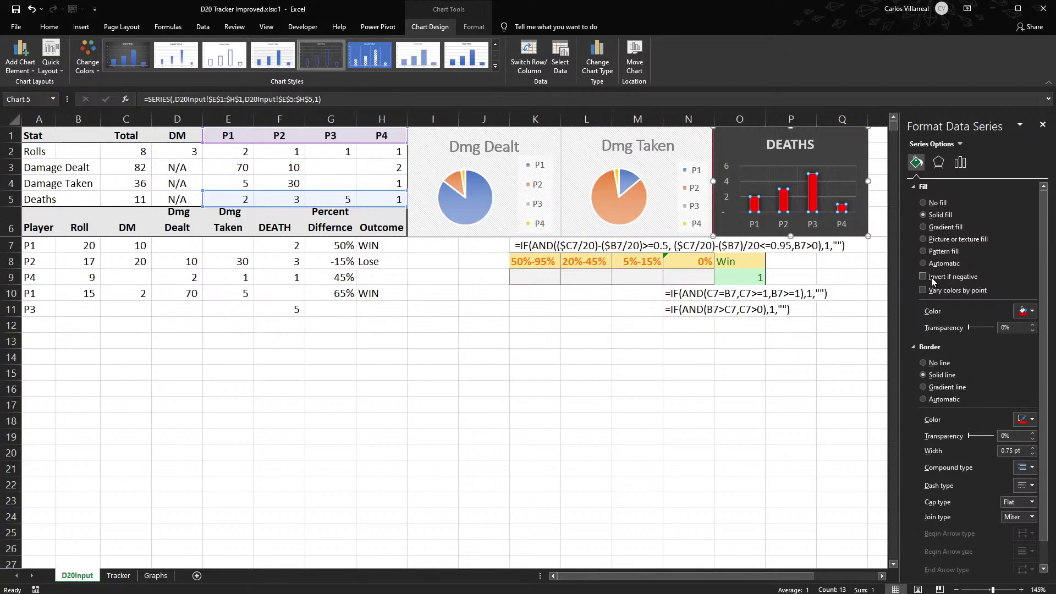
{"action": "left_click", "coordinate": [605, 322]}
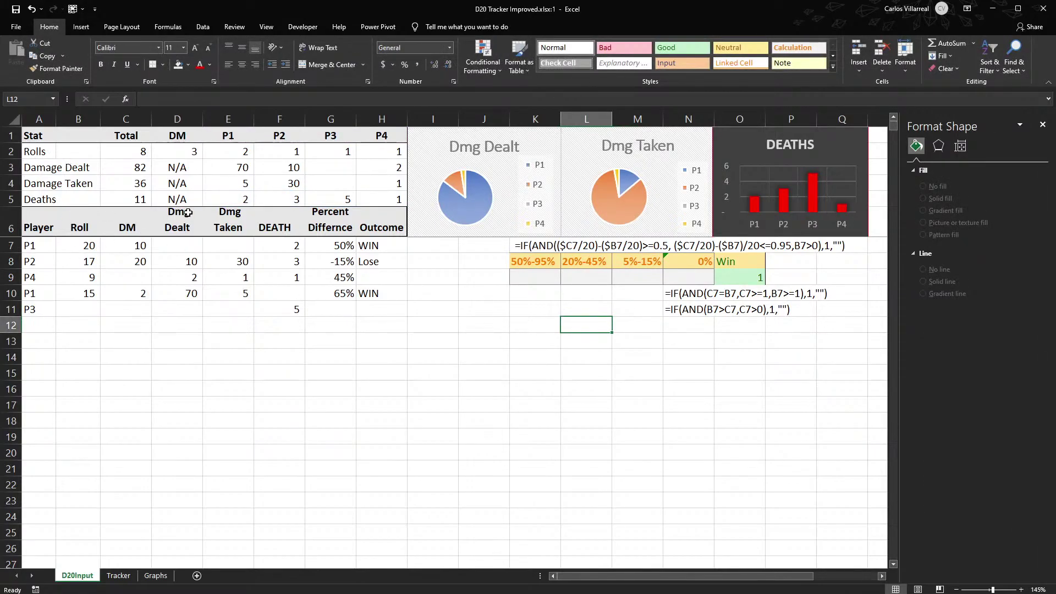
{"action": "left_click_drag", "start_coordinate": [188, 212], "coordinate": [191, 310]}
{"action": "left_click_drag", "start_coordinate": [227, 219], "coordinate": [231, 321]}
{"action": "left_click", "coordinate": [273, 217]}
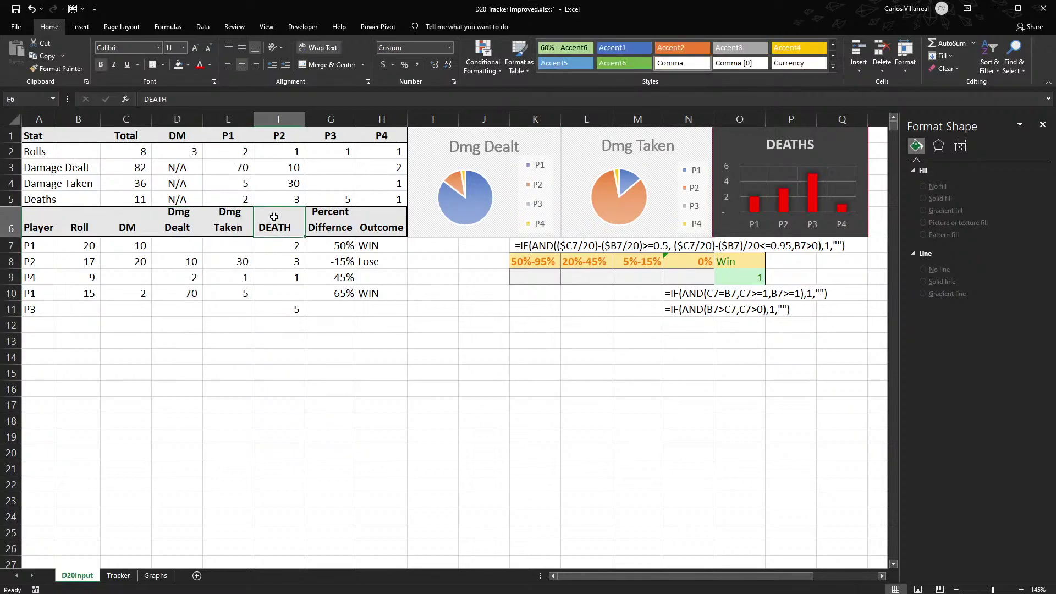
{"action": "left_click_drag", "start_coordinate": [274, 217], "coordinate": [290, 305]}
Enter P1 as the player in A13 and go to the Dmg Dealt cell of that row.
{"action": "left_click", "coordinate": [37, 337]}
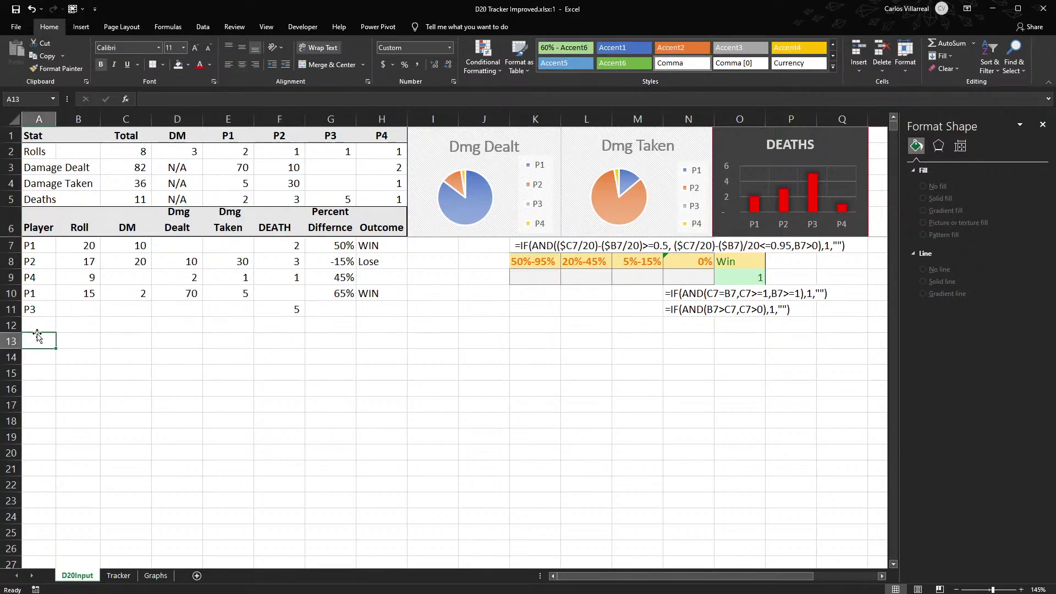
{"action": "type", "text": "P1"}
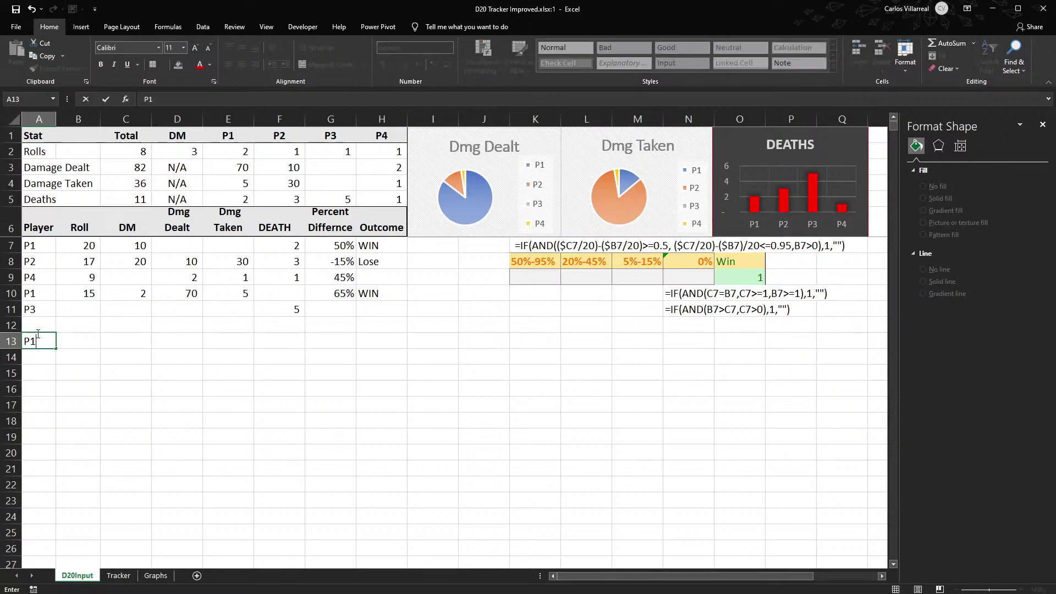
{"action": "key", "text": "Tab"}
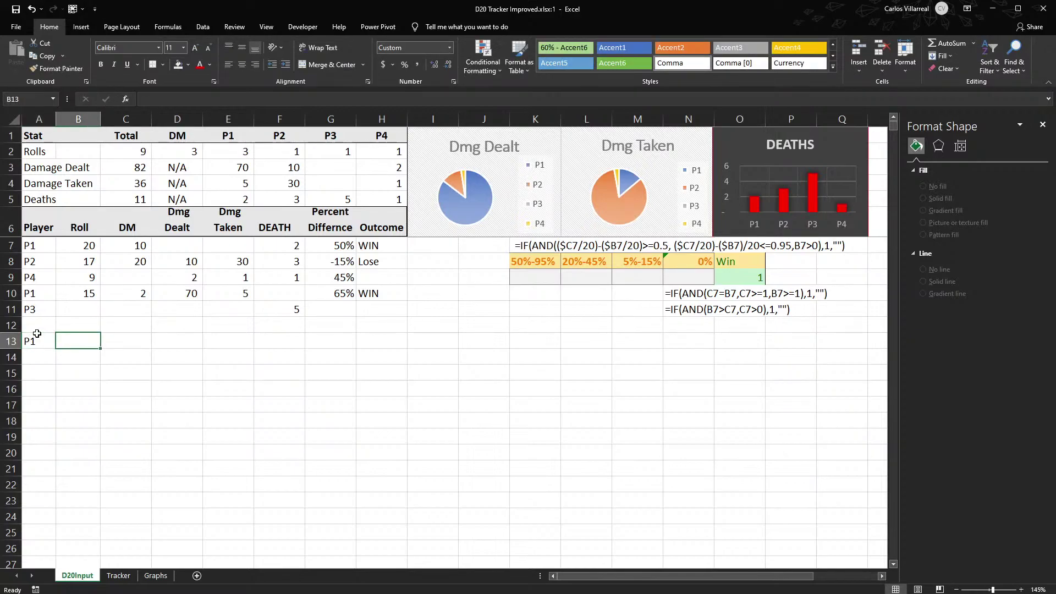
{"action": "key", "text": "Tab"}
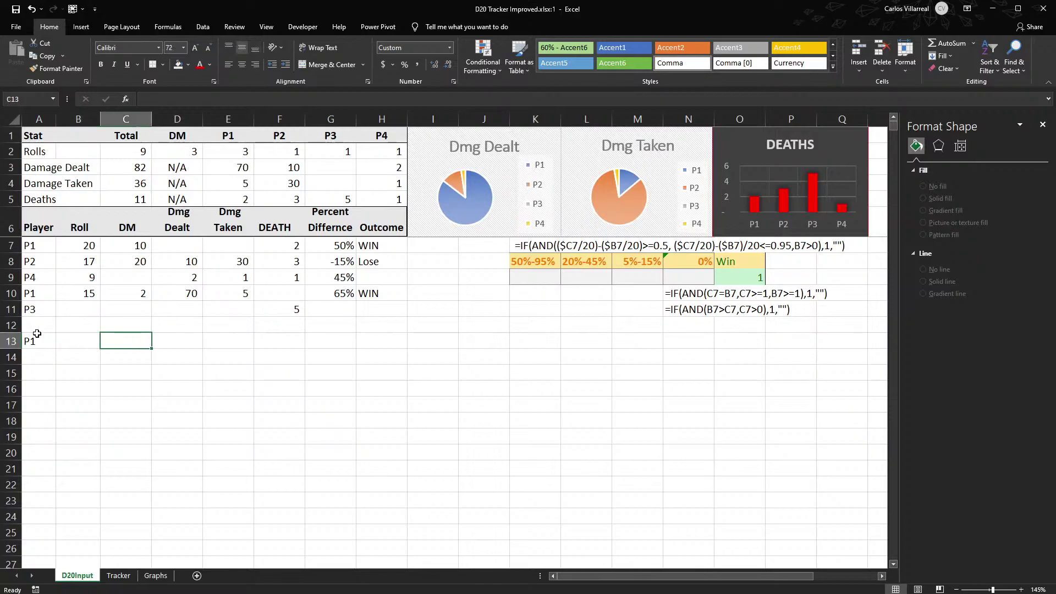
{"action": "key", "text": "Tab"}
{"action": "key", "text": "Up"}
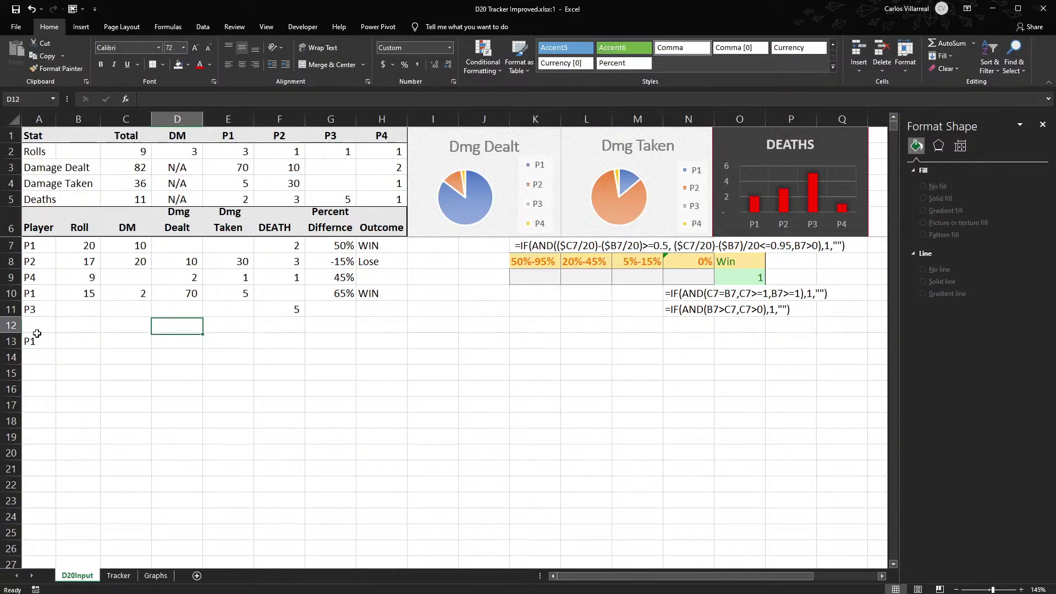
{"action": "key", "text": "Down"}
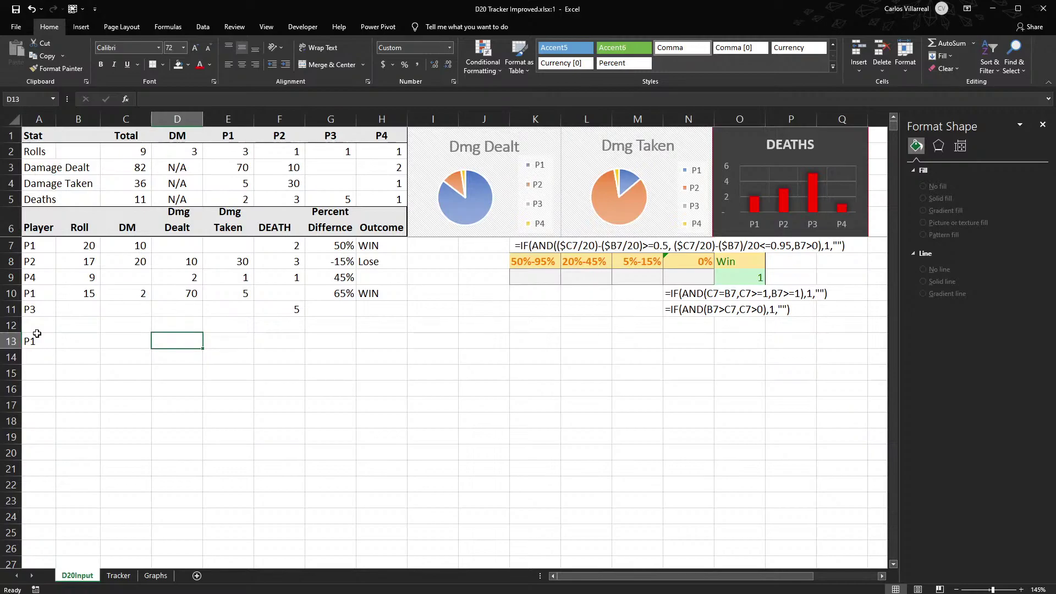
Abandon the entry in D13 and set the font size of D13:F23 to 11.
{"action": "type", "text": "D"}
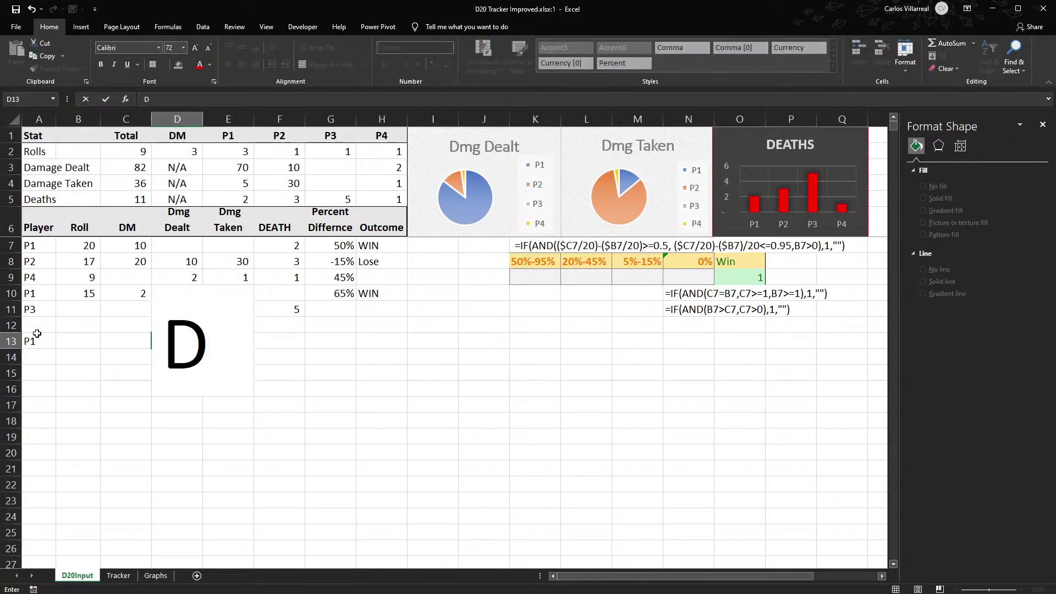
{"action": "key", "text": "Escape"}
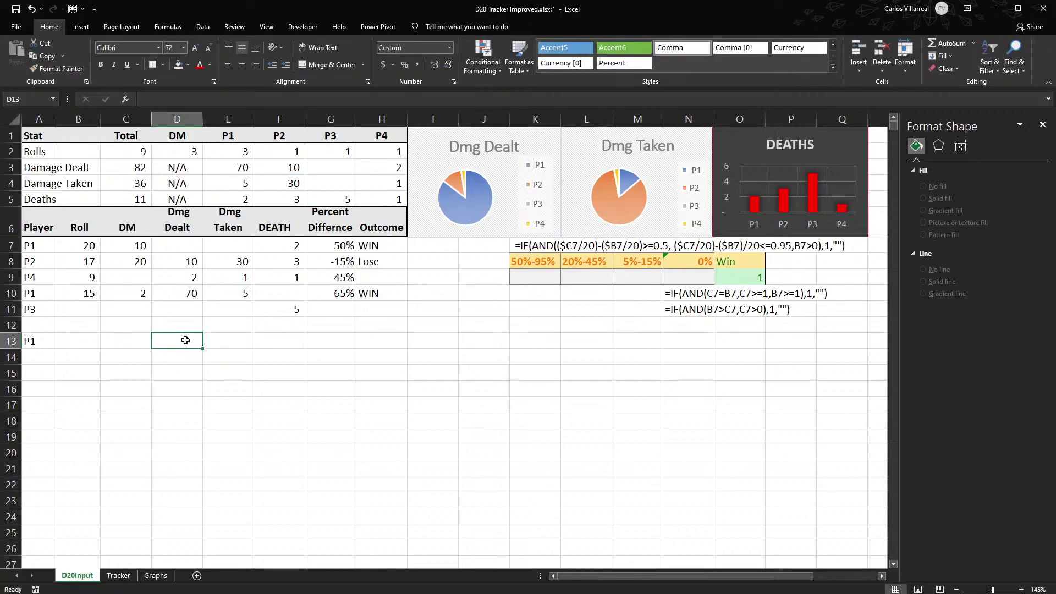
{"action": "left_click_drag", "start_coordinate": [185, 340], "coordinate": [286, 498]}
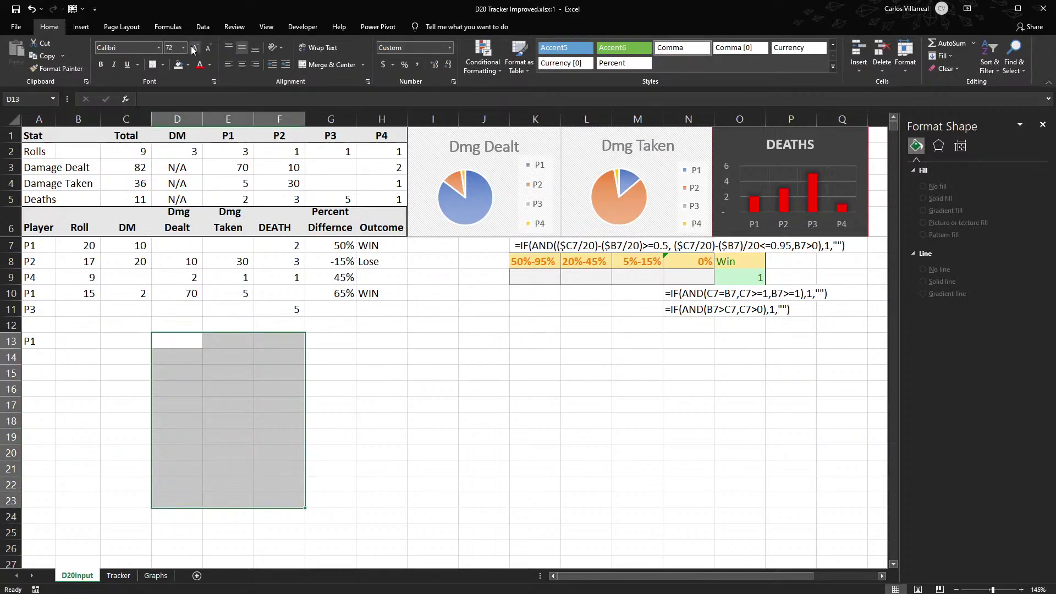
{"action": "left_click", "coordinate": [185, 47]}
{"action": "left_click", "coordinate": [176, 91]}
Try the letter codes D, C and DG in D13 and clear the cell again.
{"action": "left_click", "coordinate": [167, 341]}
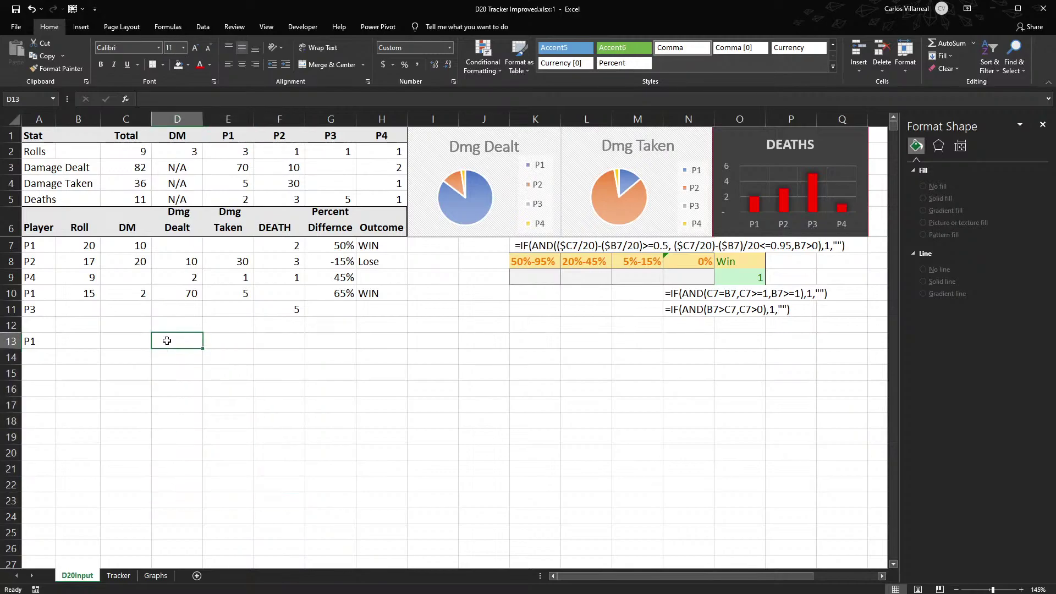
{"action": "type", "text": "d"}
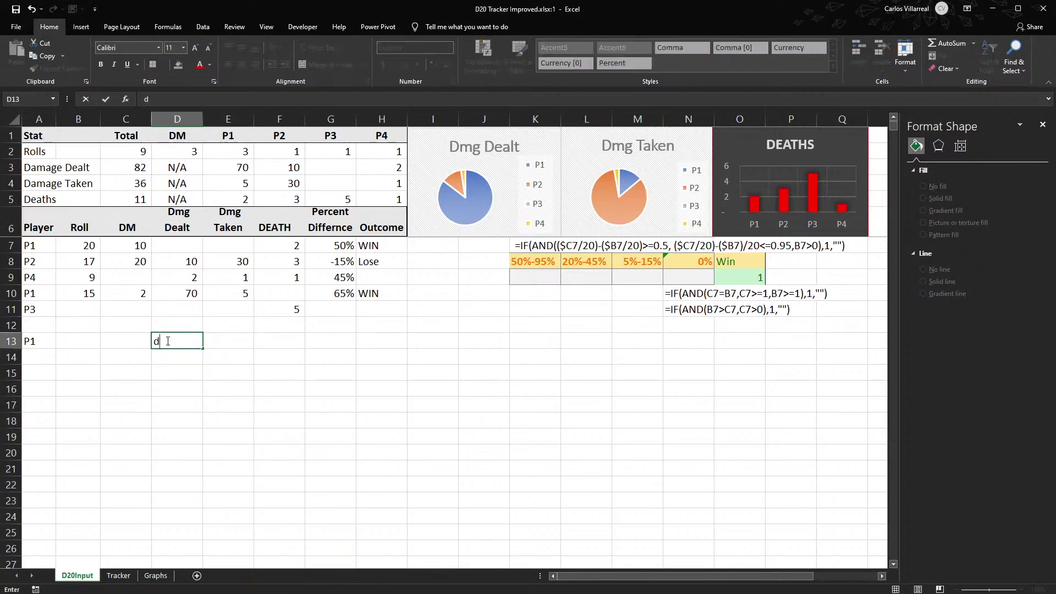
{"action": "key", "text": "BackSpace"}
{"action": "type", "text": "D"}
{"action": "key", "text": "Tab"}
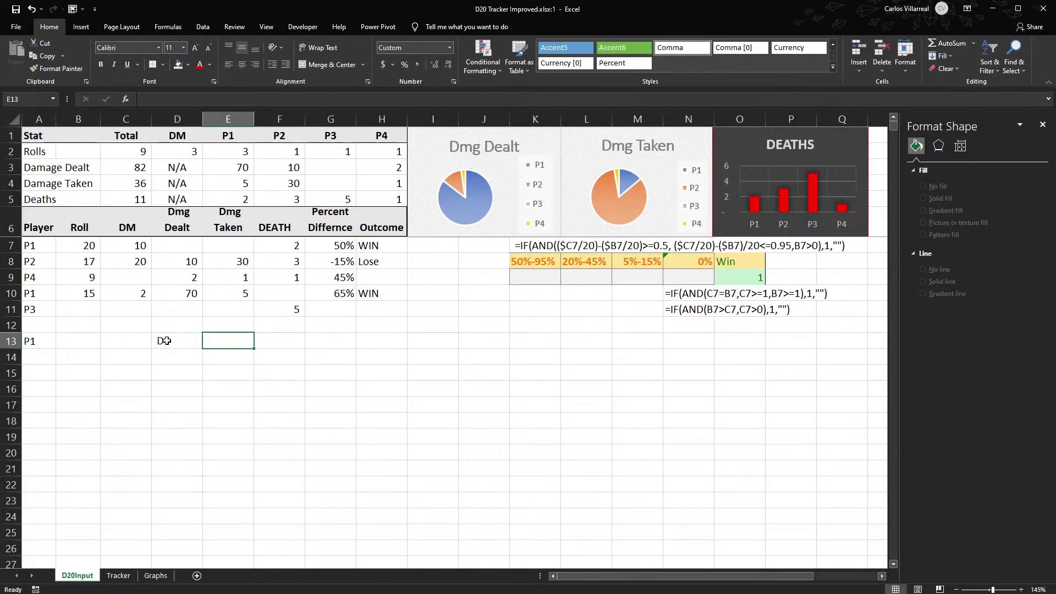
{"action": "left_click", "coordinate": [166, 341]}
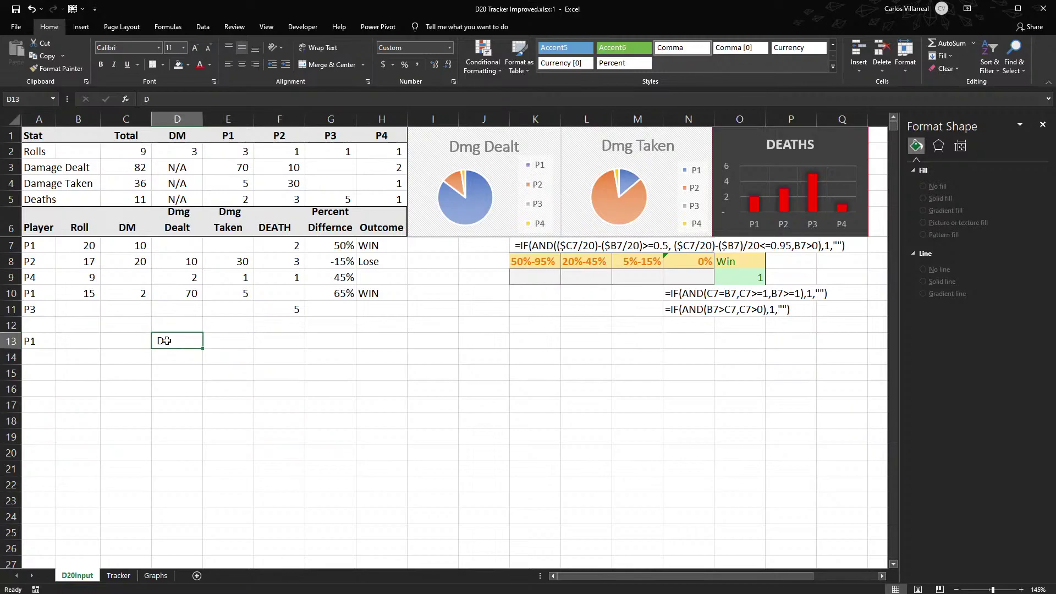
{"action": "type", "text": "C"}
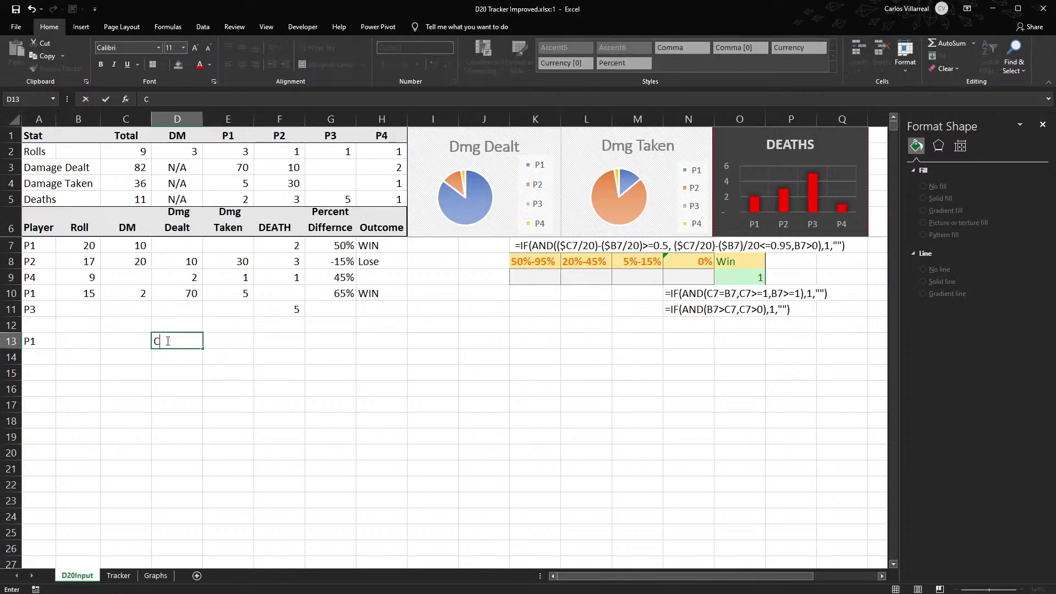
{"action": "key", "text": "BackSpace"}
{"action": "type", "text": "DG"}
{"action": "key", "text": "BackSpace"}
{"action": "key", "text": "BackSpace"}
Insert a blank column before the Dmg Dealt column and hide it.
{"action": "left_click", "coordinate": [177, 119]}
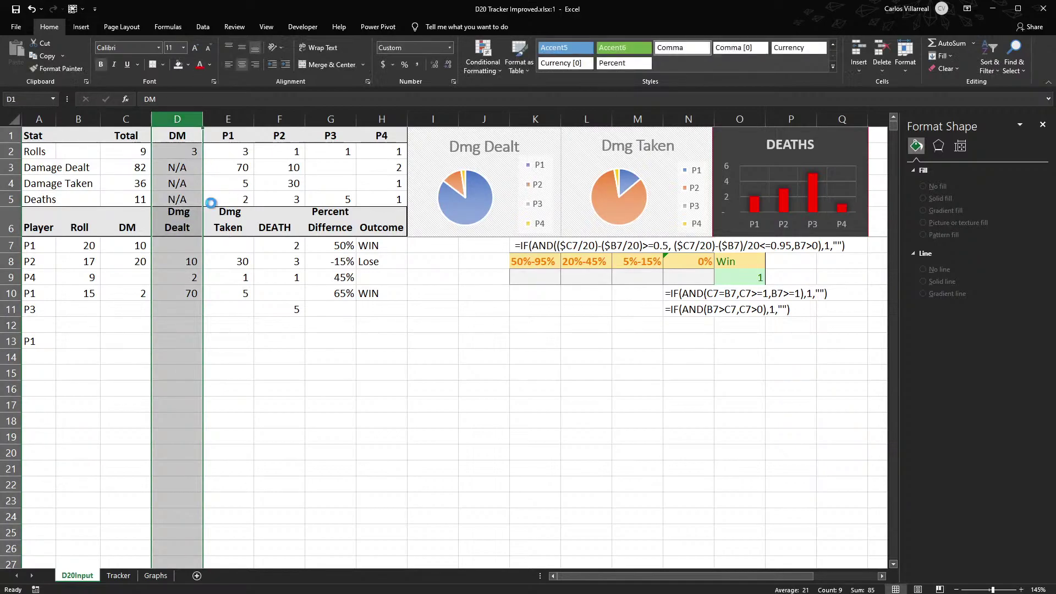
{"action": "key", "text": "ctrl+shift+plus"}
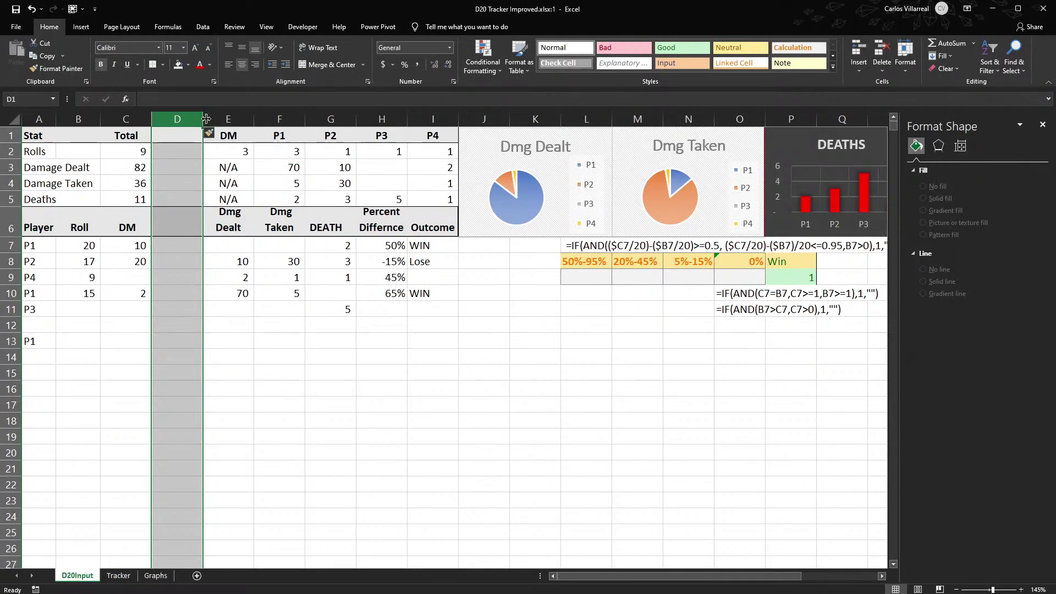
{"action": "left_click", "coordinate": [177, 120]}
{"action": "key", "text": "ctrl+0"}
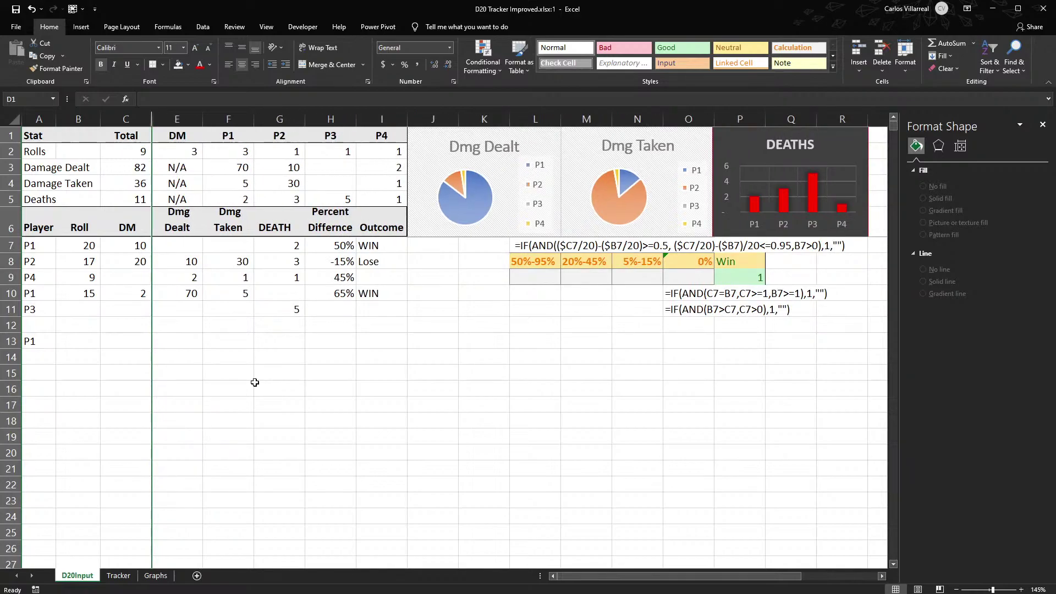
Undo the hiding of column D and enter the header Check Type in D6.
{"action": "key", "text": "ctrl+z"}
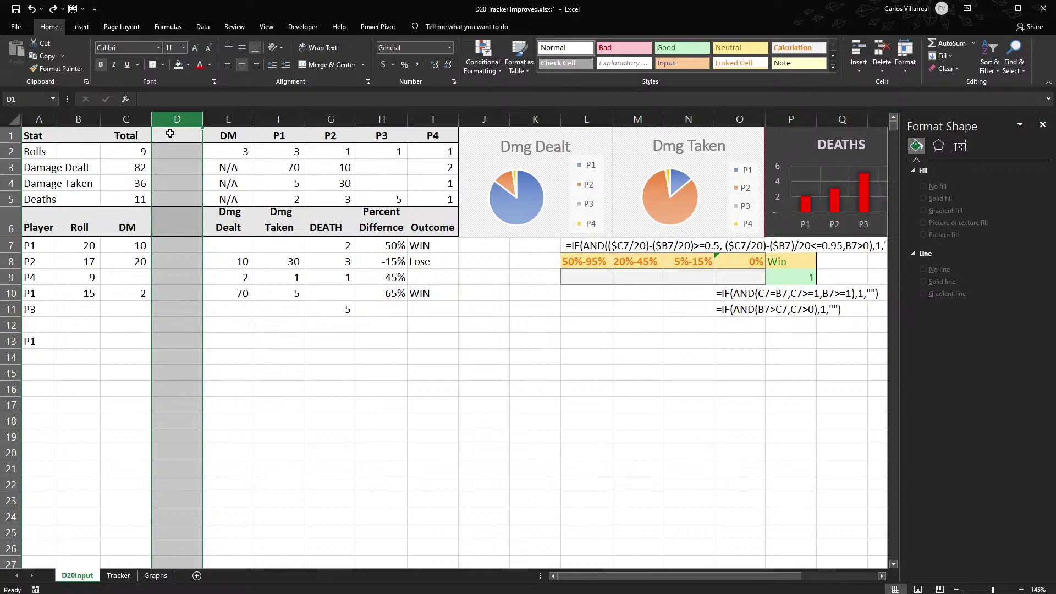
{"action": "left_click", "coordinate": [173, 217]}
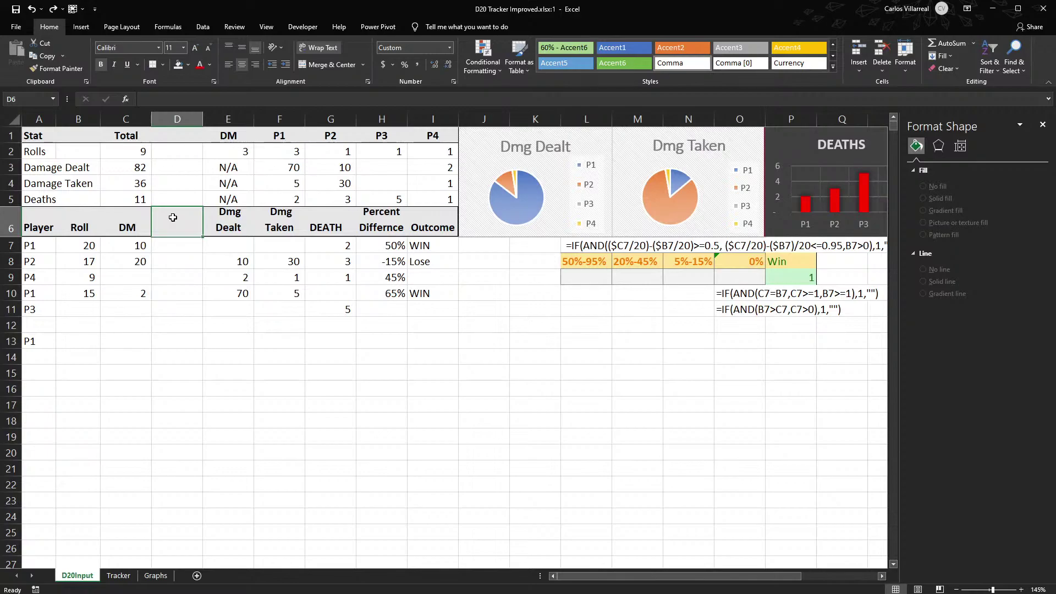
{"action": "type", "text": "cH"}
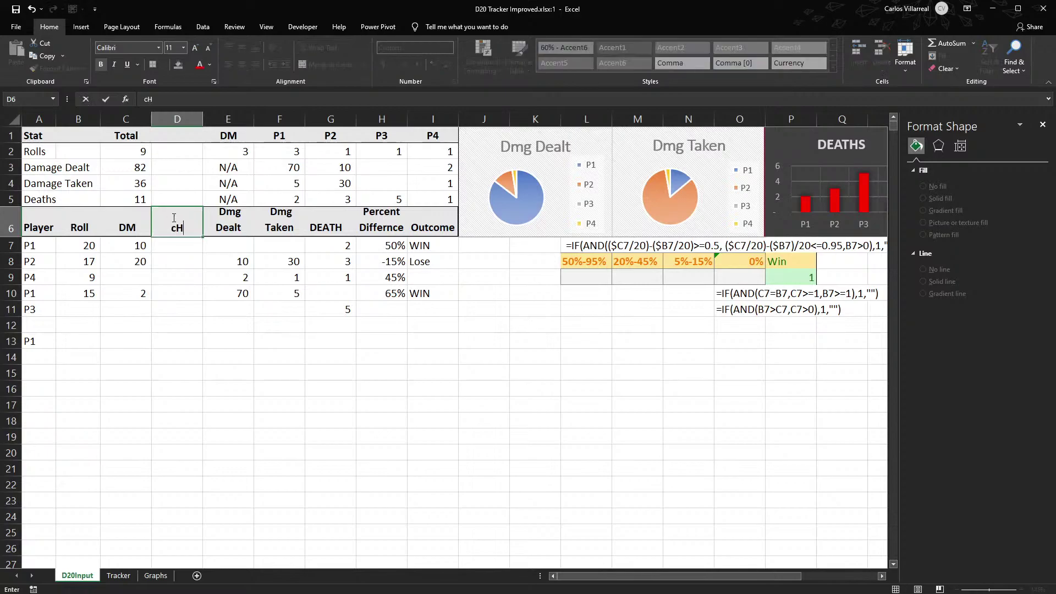
{"action": "key", "text": "BackSpace"}
{"action": "key", "text": "BackSpace"}
{"action": "type", "text": "Check Type"}
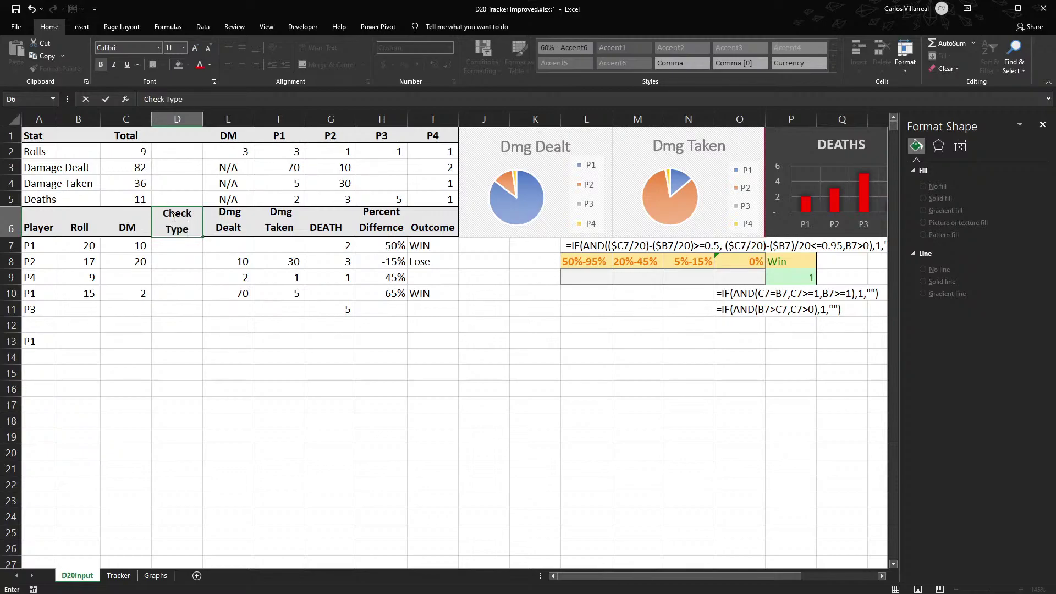
{"action": "key", "text": "Return"}
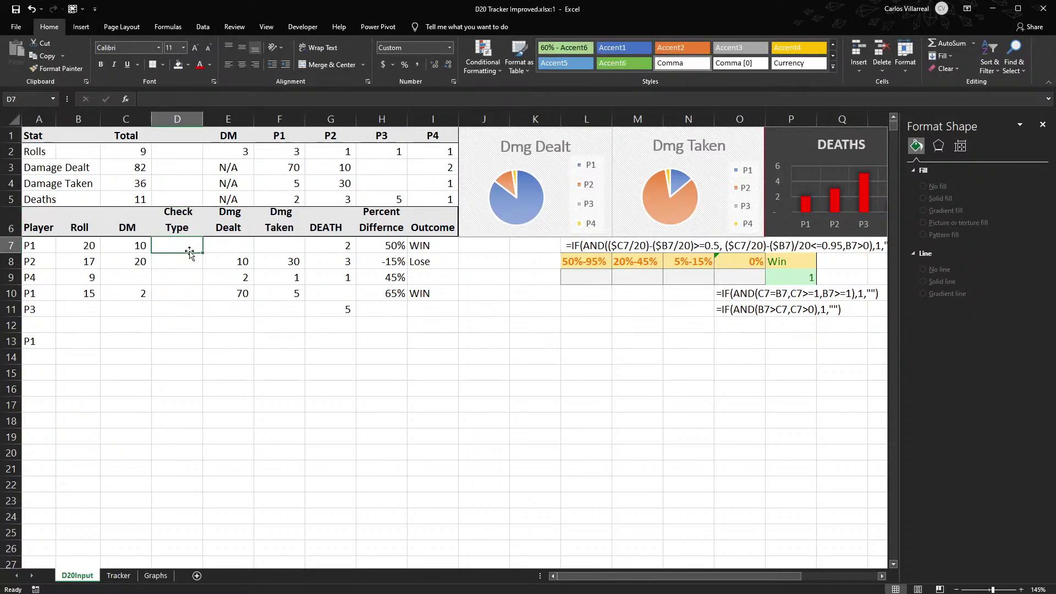
Enter the check types Chr, Dex, Int and Str in D7:D10.
{"action": "left_click_drag", "start_coordinate": [186, 243], "coordinate": [189, 354]}
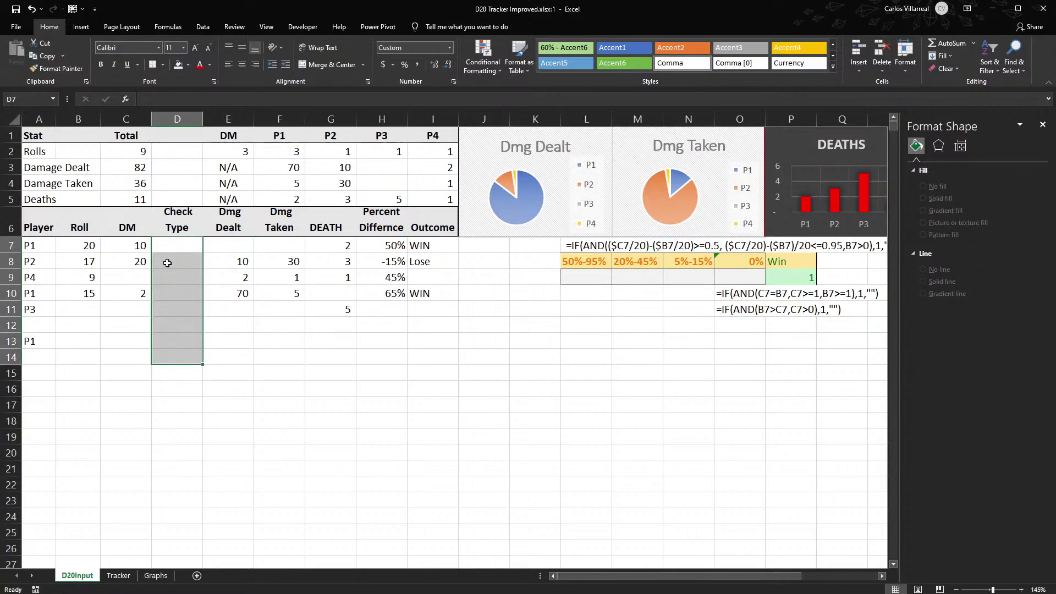
{"action": "left_click", "coordinate": [172, 246]}
{"action": "type", "text": "Chr"}
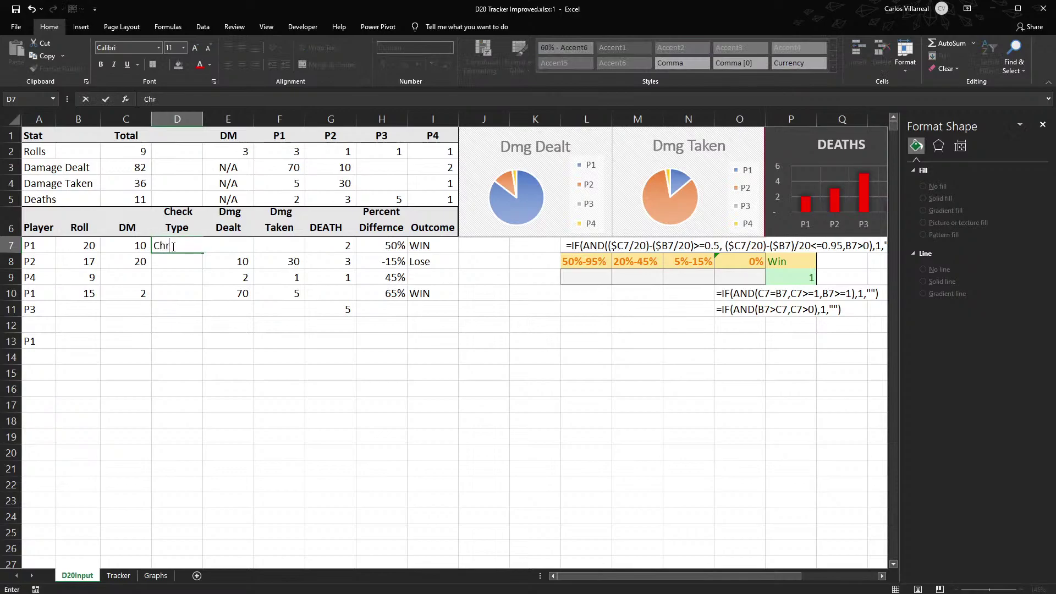
{"action": "key", "text": "Return"}
{"action": "type", "text": "Dex"}
{"action": "key", "text": "Return"}
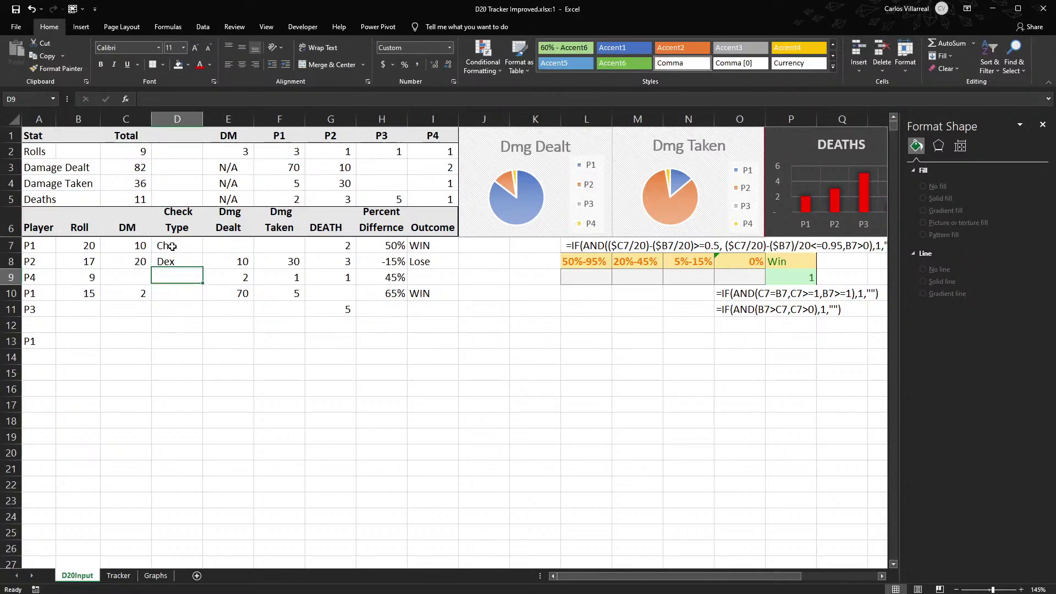
{"action": "type", "text": "Int"}
{"action": "key", "text": "Return"}
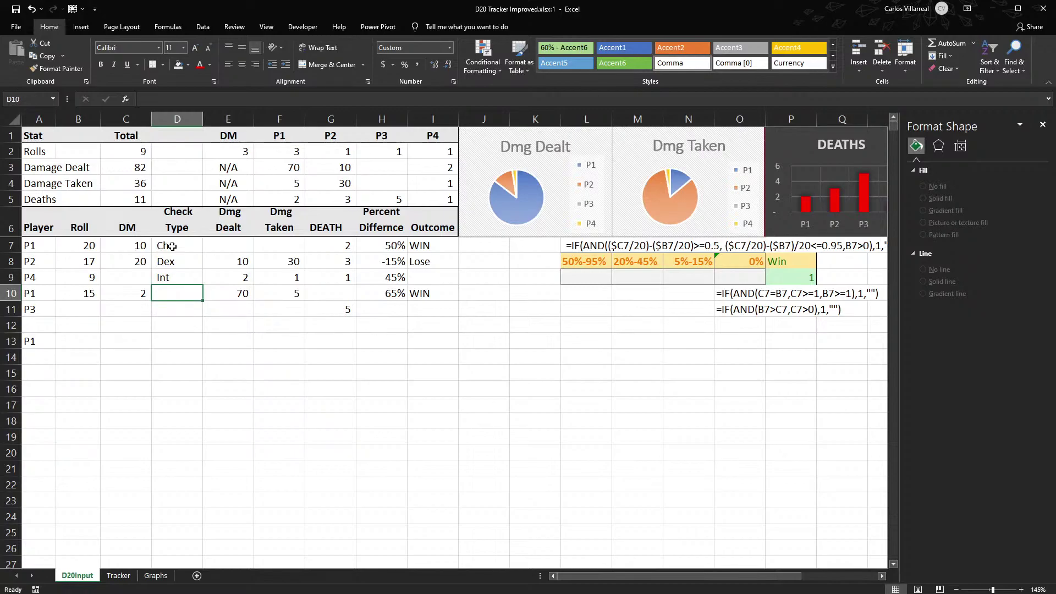
{"action": "type", "text": "St"}
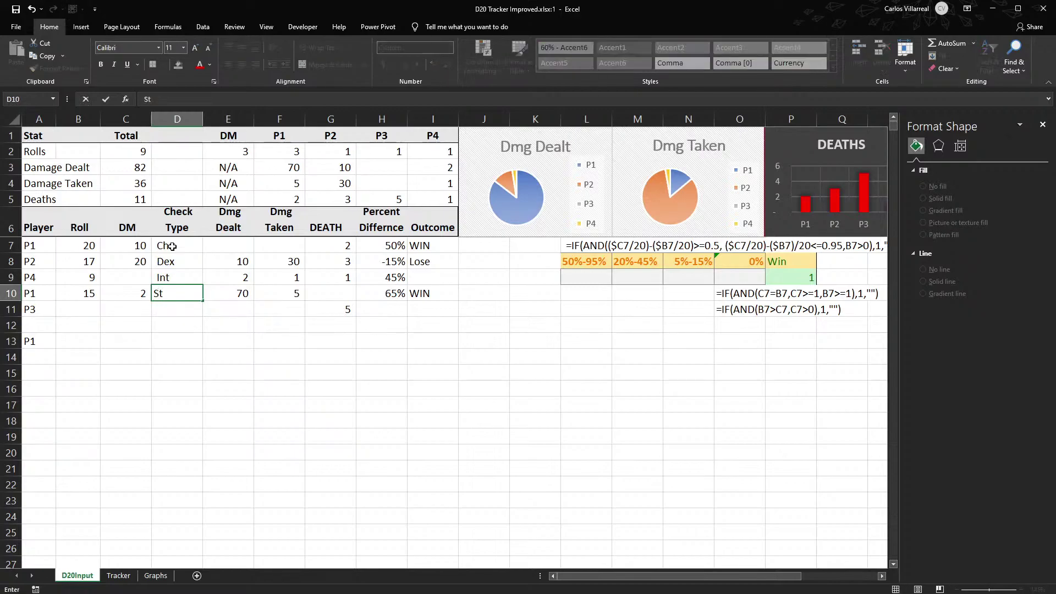
{"action": "type", "text": "r"}
{"action": "key", "text": "Return"}
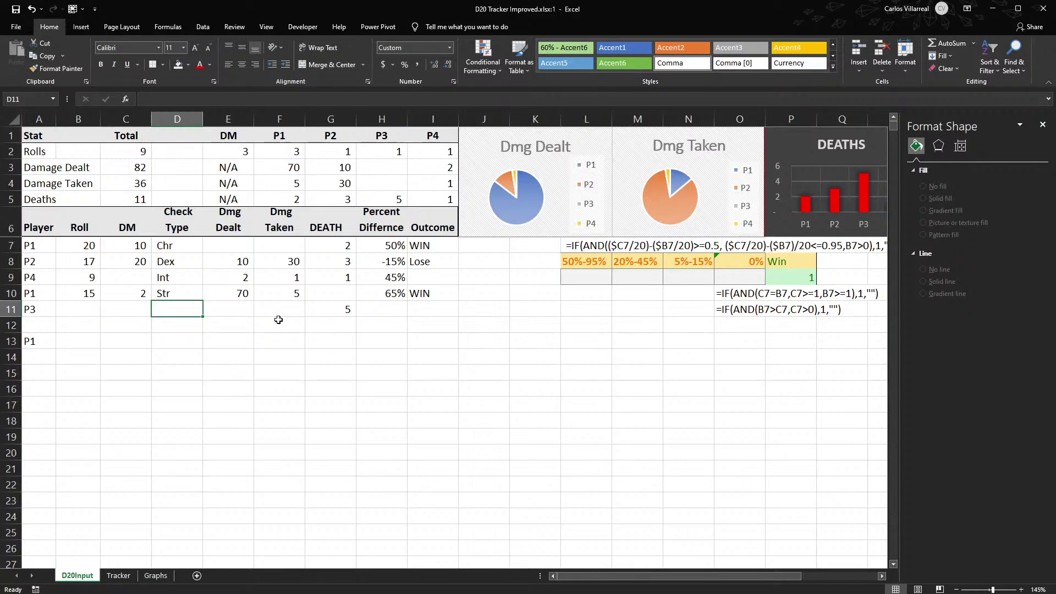
Try Ent as the check type in D11 and D12, and clear D12 again.
{"action": "type", "text": "Ent"}
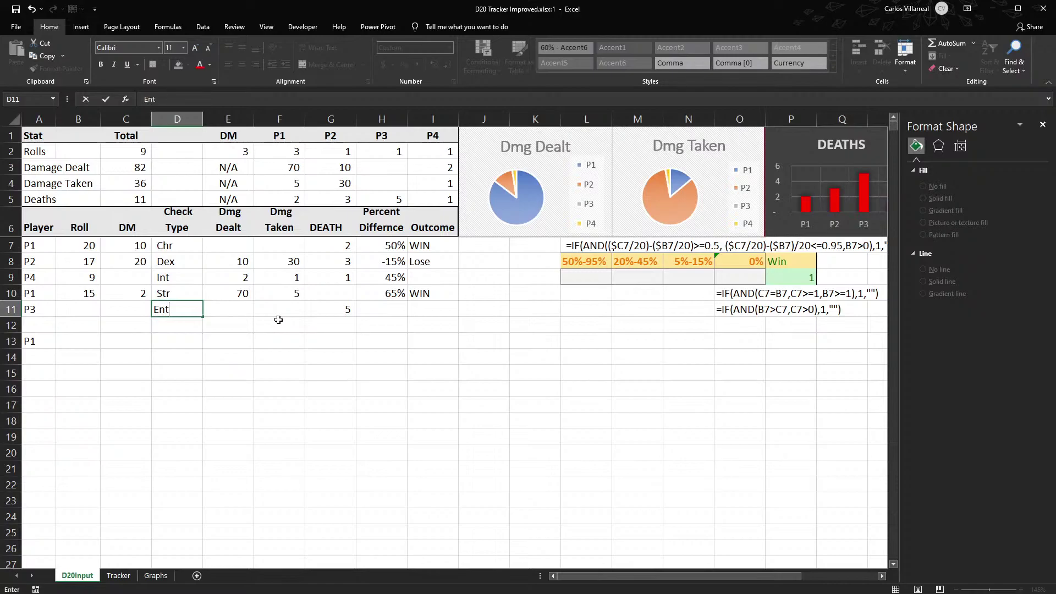
{"action": "key", "text": "Return"}
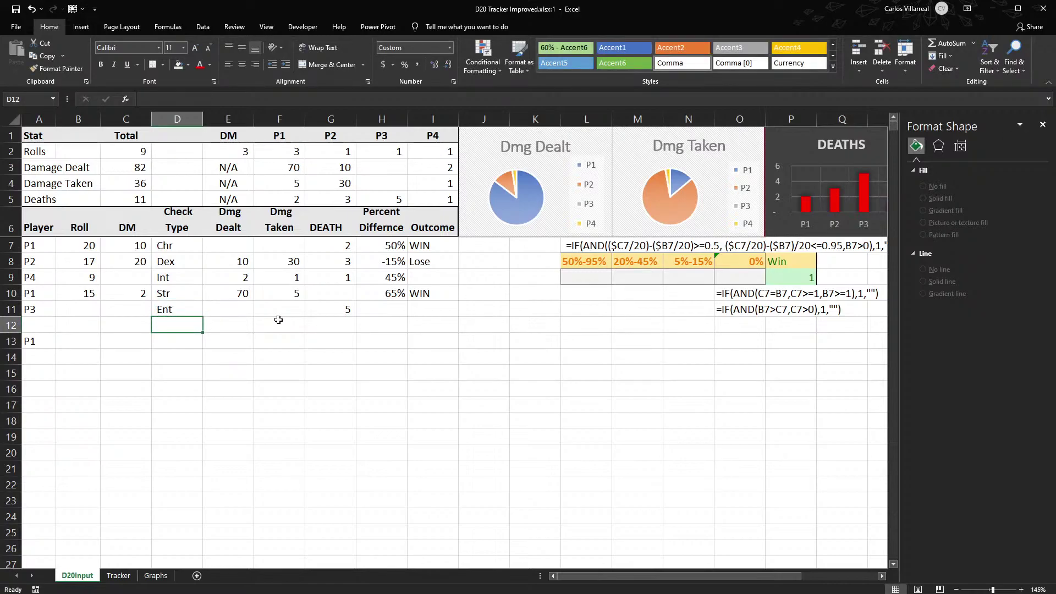
{"action": "type", "text": "e"}
{"action": "key", "text": "Return"}
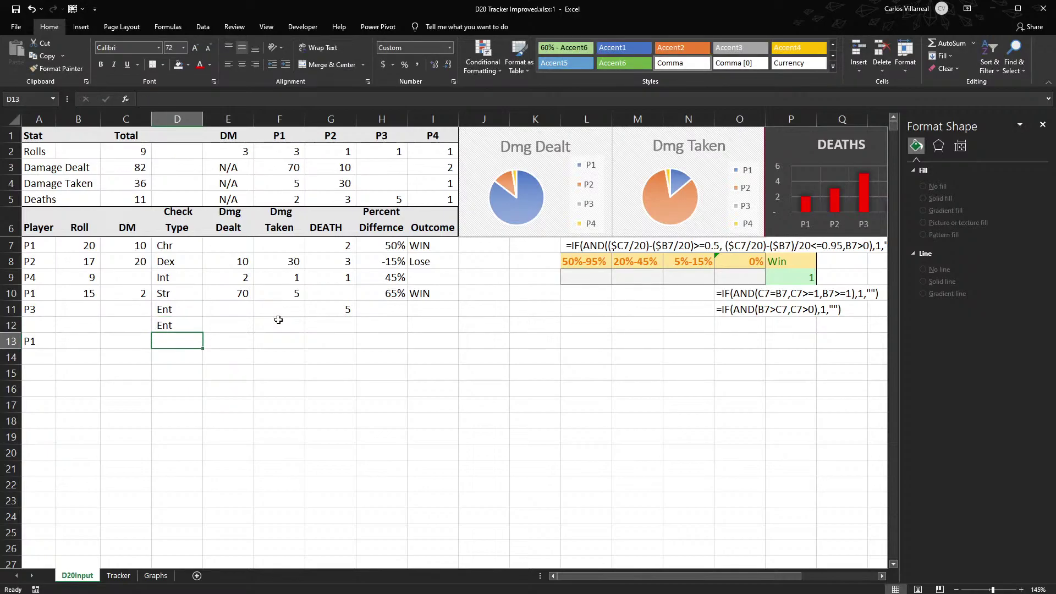
{"action": "key", "text": "Up"}
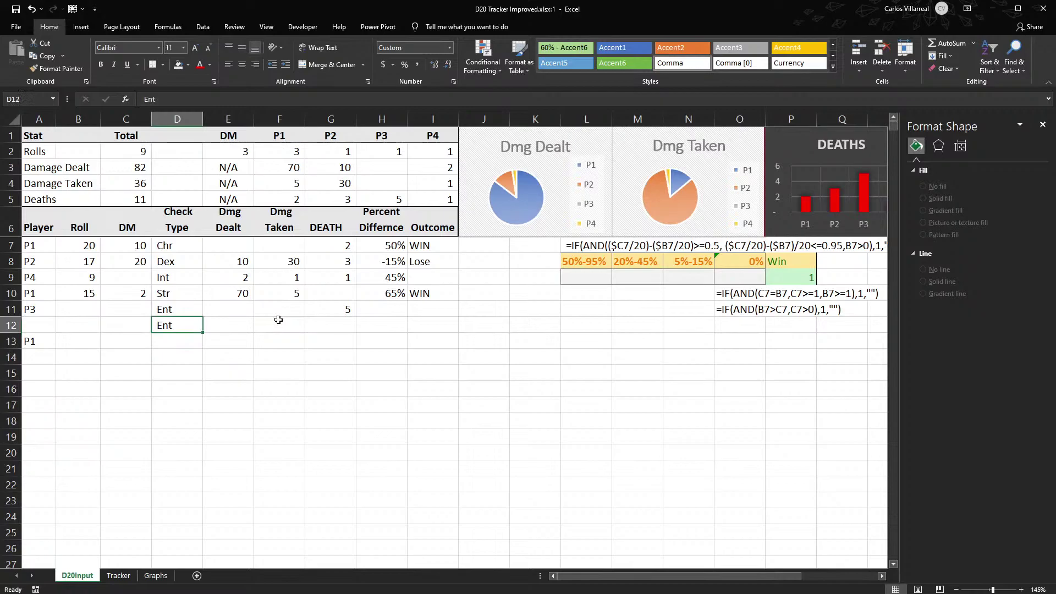
{"action": "key", "text": "BackSpace"}
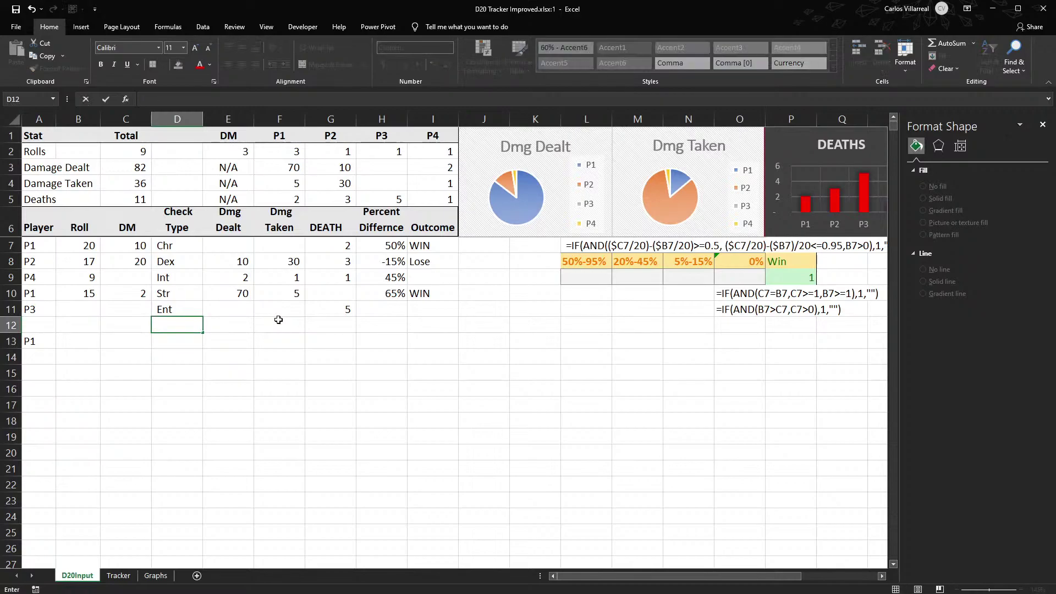
Set the check type in D11 to Wis.
{"action": "key", "text": "Up"}
{"action": "type", "text": "W"}
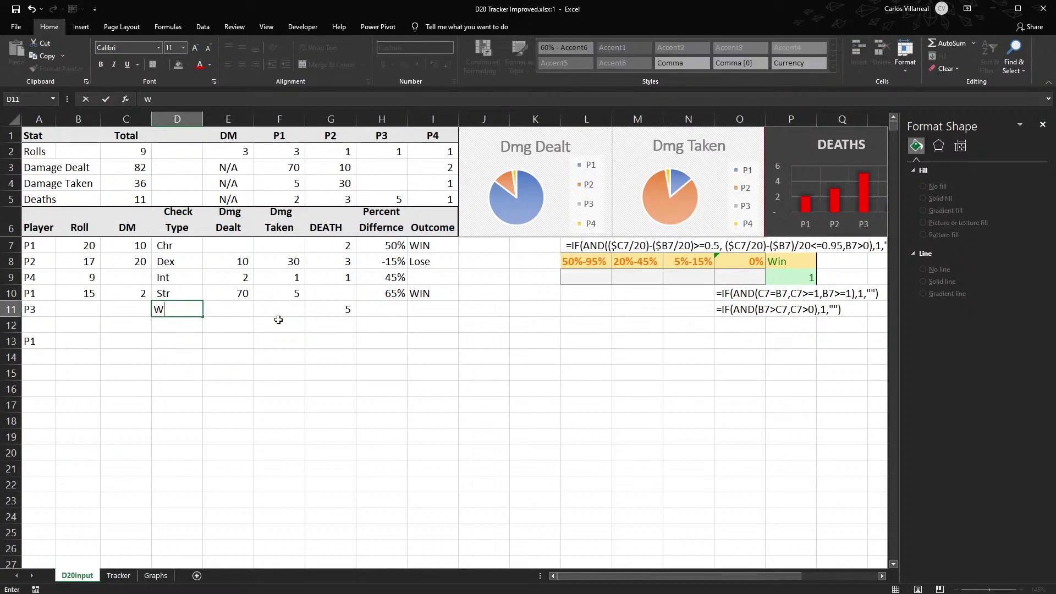
{"action": "type", "text": "is"}
{"action": "key", "text": "Return"}
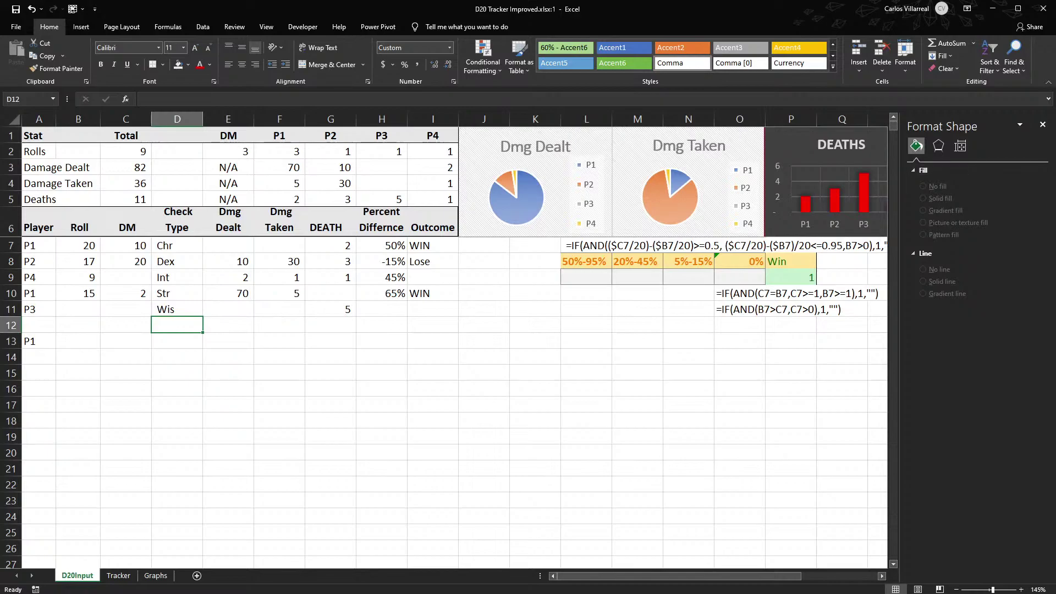
Try Kont as the check type in D12.
{"action": "key", "text": "alt+Tab"}
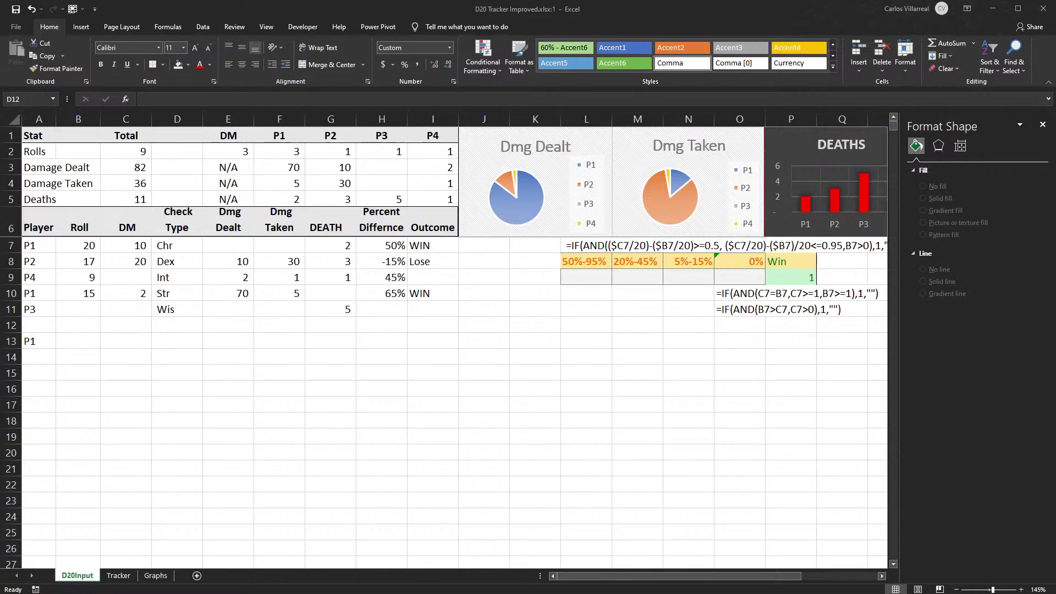
{"action": "left_click", "coordinate": [168, 326]}
{"action": "type", "text": "Kon"}
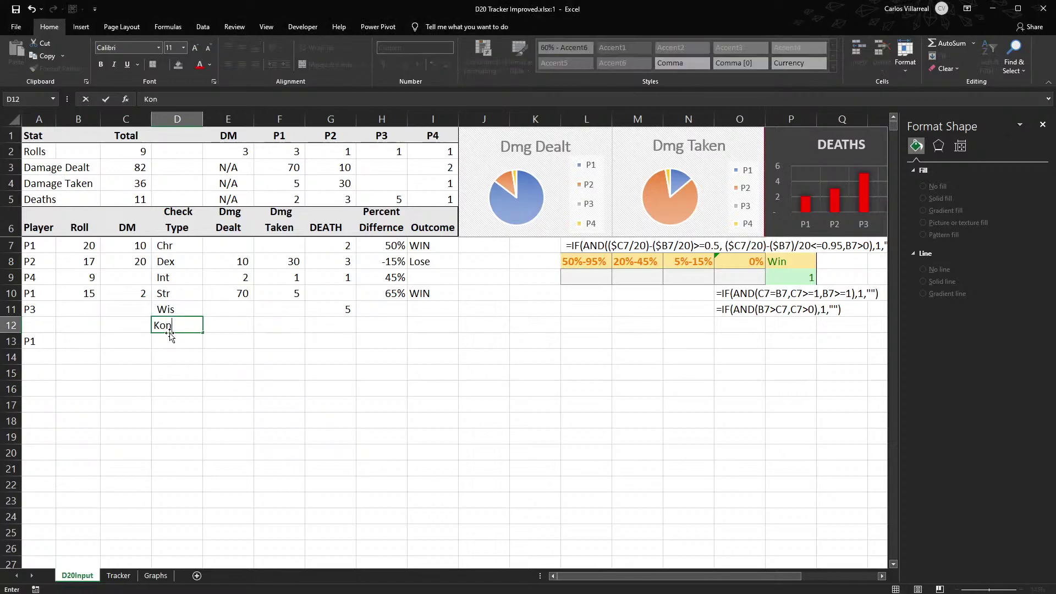
{"action": "type", "text": "t"}
{"action": "key", "text": "Tab"}
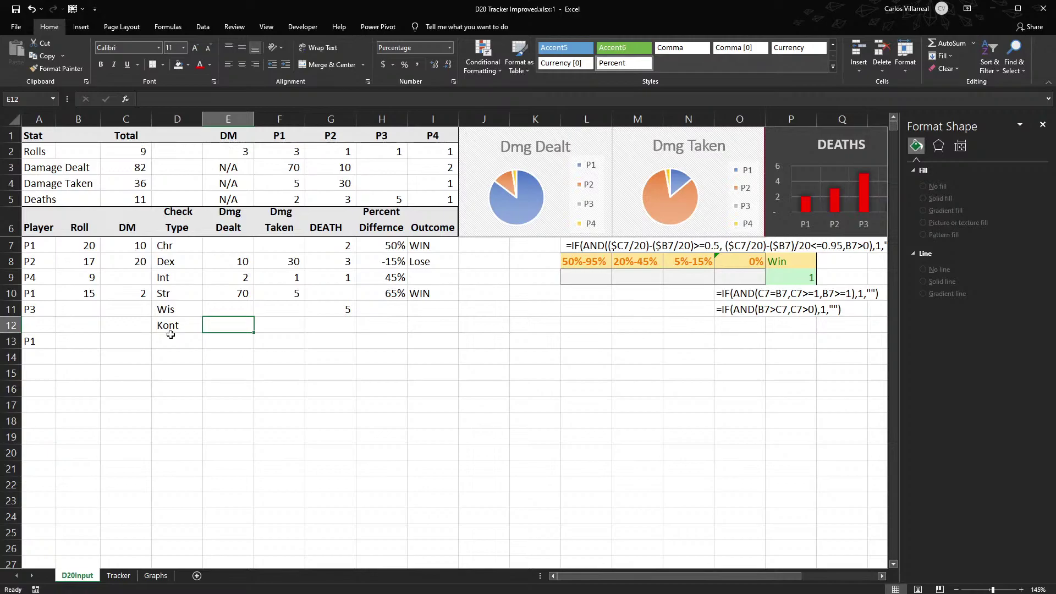
Replace the check type in D12 with Cont.
{"action": "key", "text": "Left"}
{"action": "key", "text": "F2"}
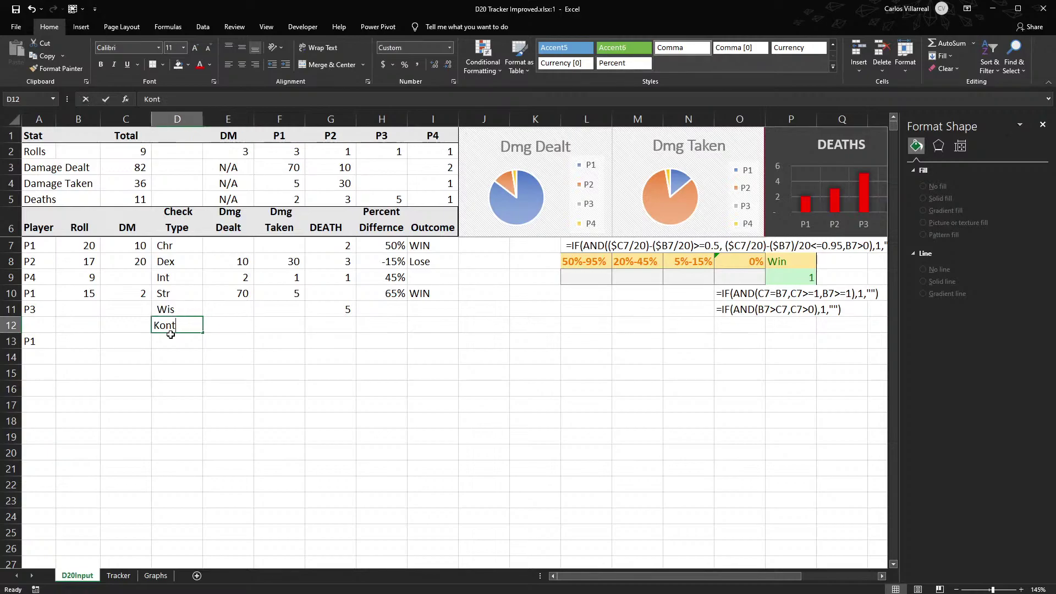
{"action": "key", "text": "BackSpace"}
{"action": "key", "text": "BackSpace"}
{"action": "key", "text": "BackSpace"}
{"action": "key", "text": "BackSpace"}
{"action": "type", "text": "Con"}
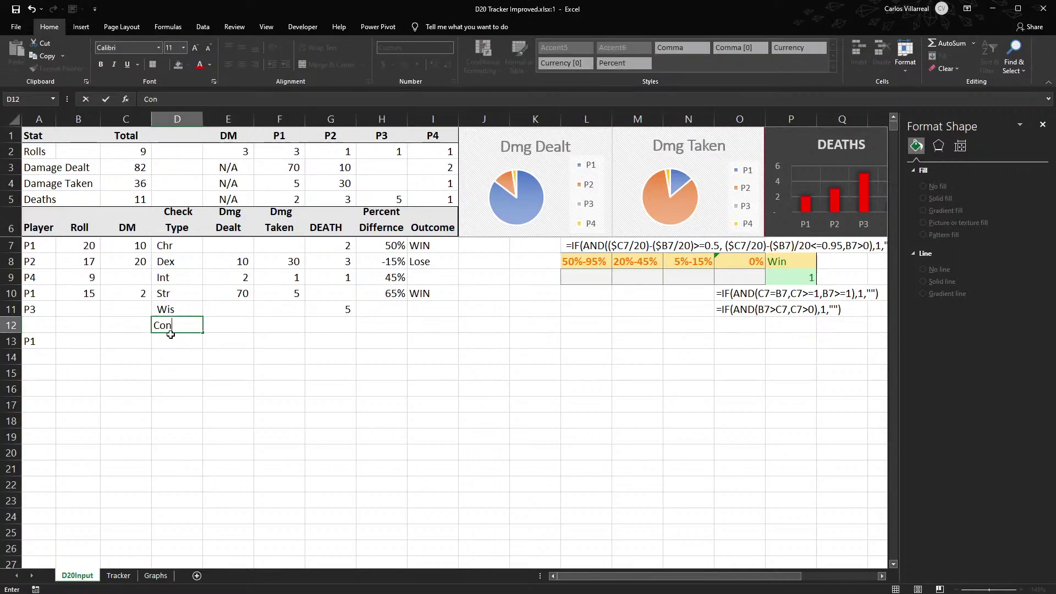
{"action": "type", "text": "t"}
{"action": "key", "text": "Return"}
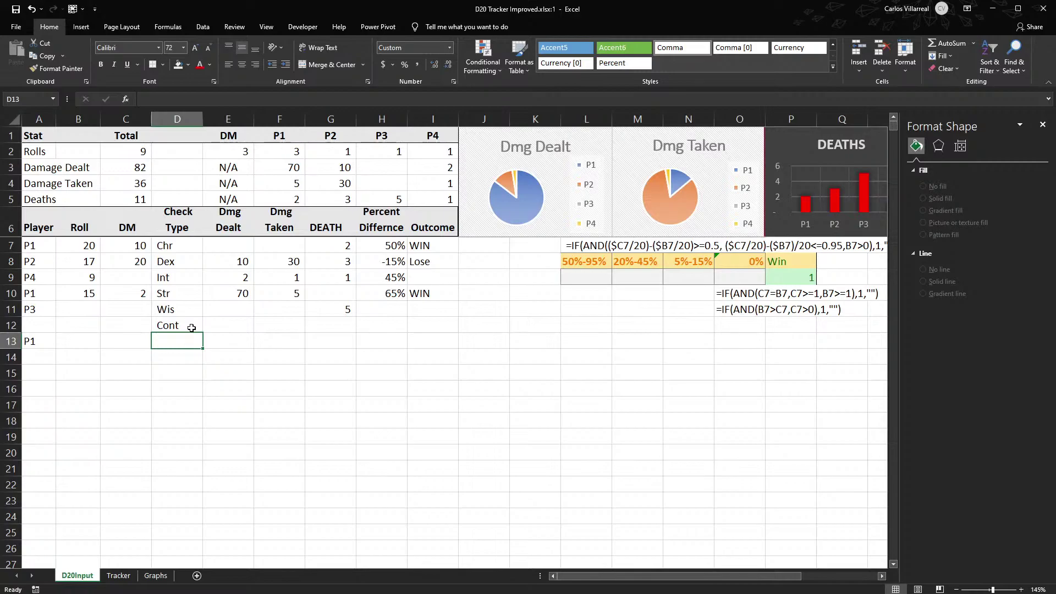
{"action": "left_click_drag", "start_coordinate": [172, 246], "coordinate": [178, 325]}
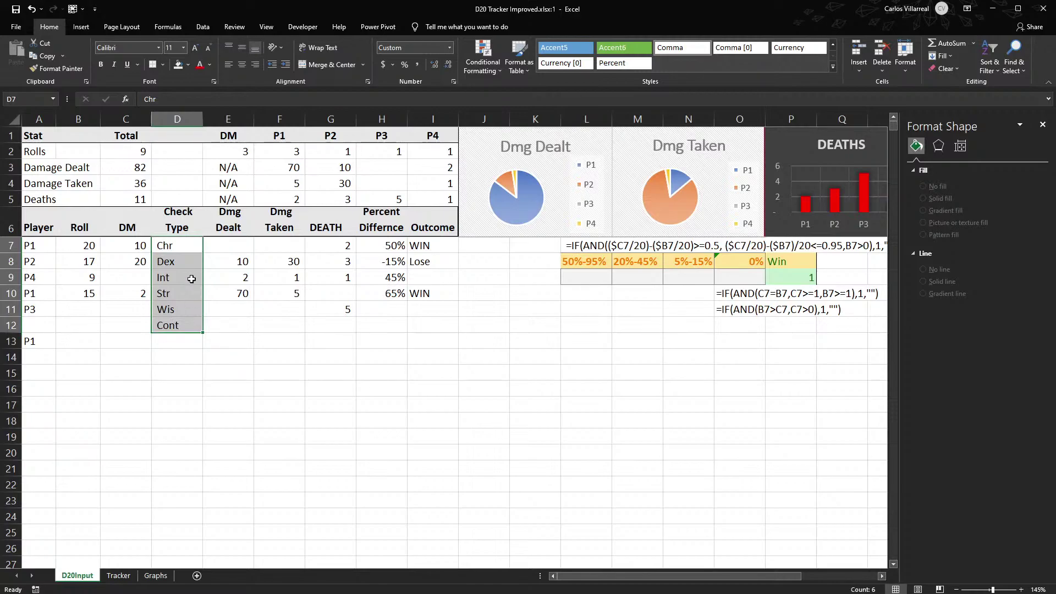
{"action": "left_click", "coordinate": [163, 245]}
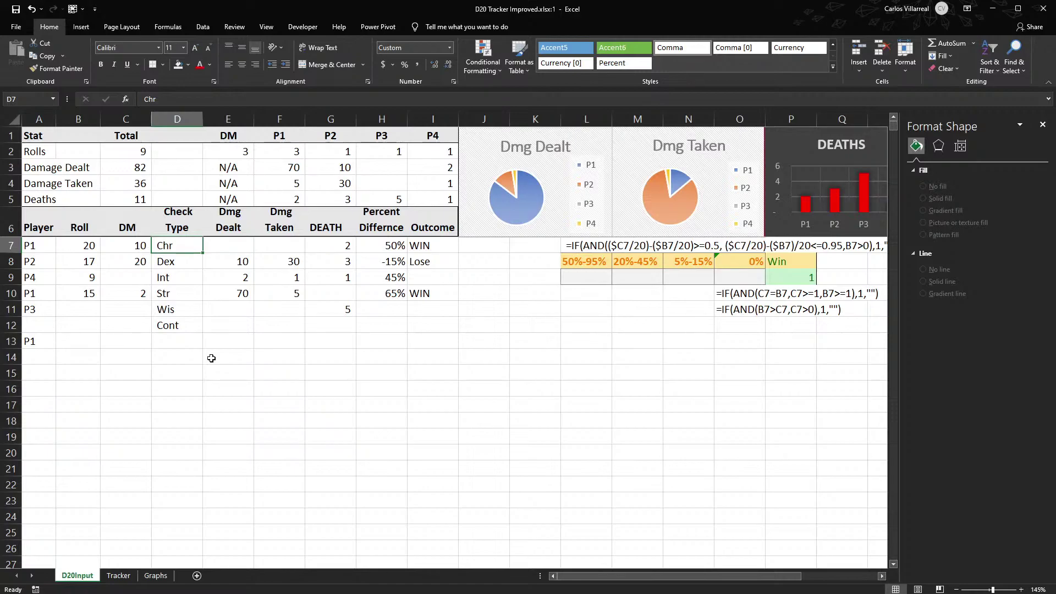
{"action": "left_click_drag", "start_coordinate": [82, 247], "coordinate": [91, 303]}
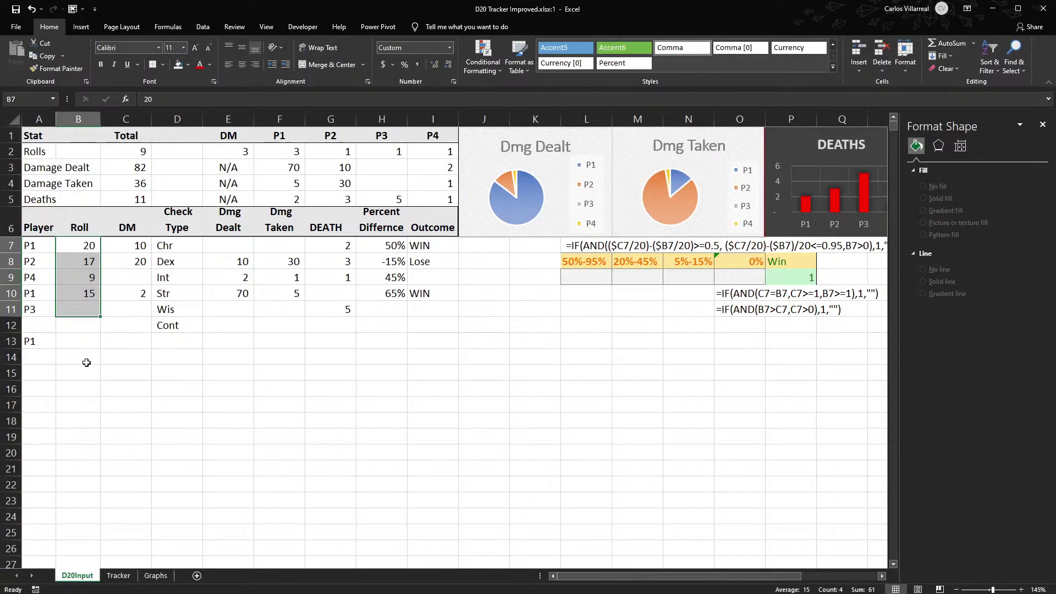
{"action": "left_click_drag", "start_coordinate": [63, 246], "coordinate": [139, 248]}
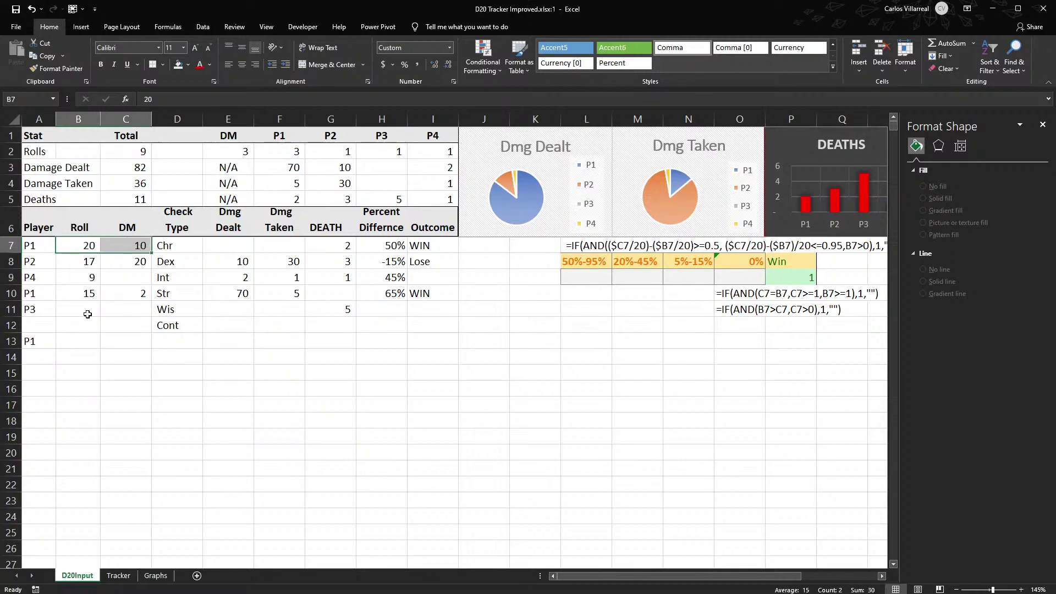
Clear the P1 player entry from A13 and go to the Player cell in row 12.
{"action": "left_click", "coordinate": [33, 345]}
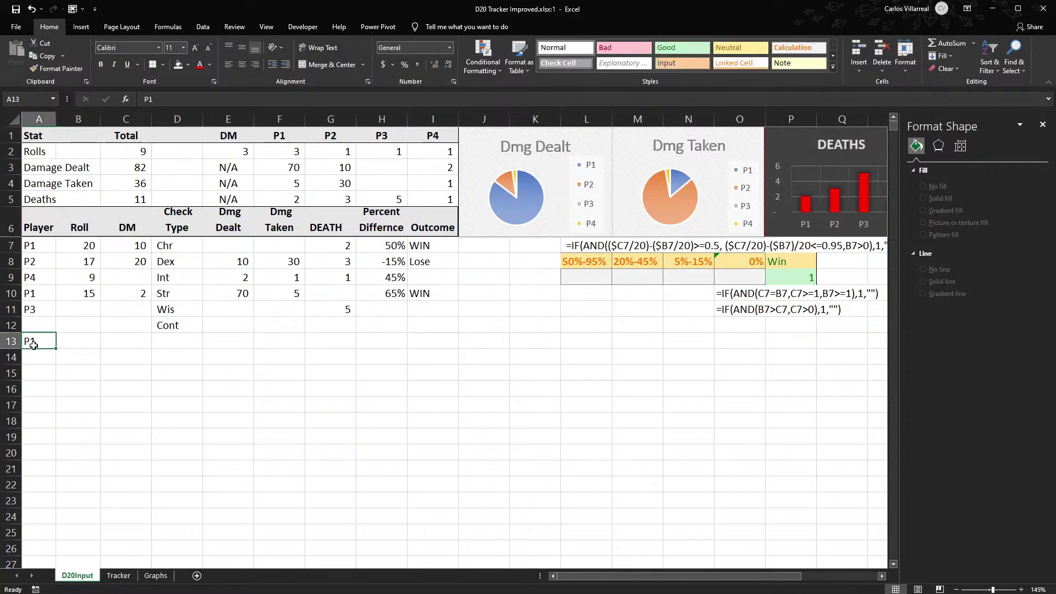
{"action": "key", "text": "Delete"}
{"action": "left_click", "coordinate": [42, 321]}
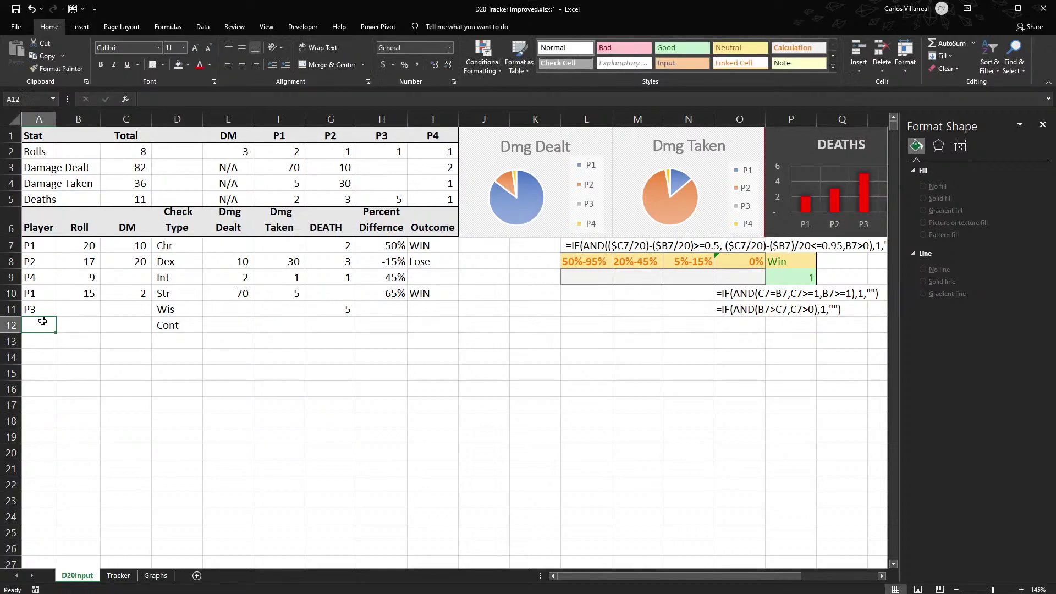